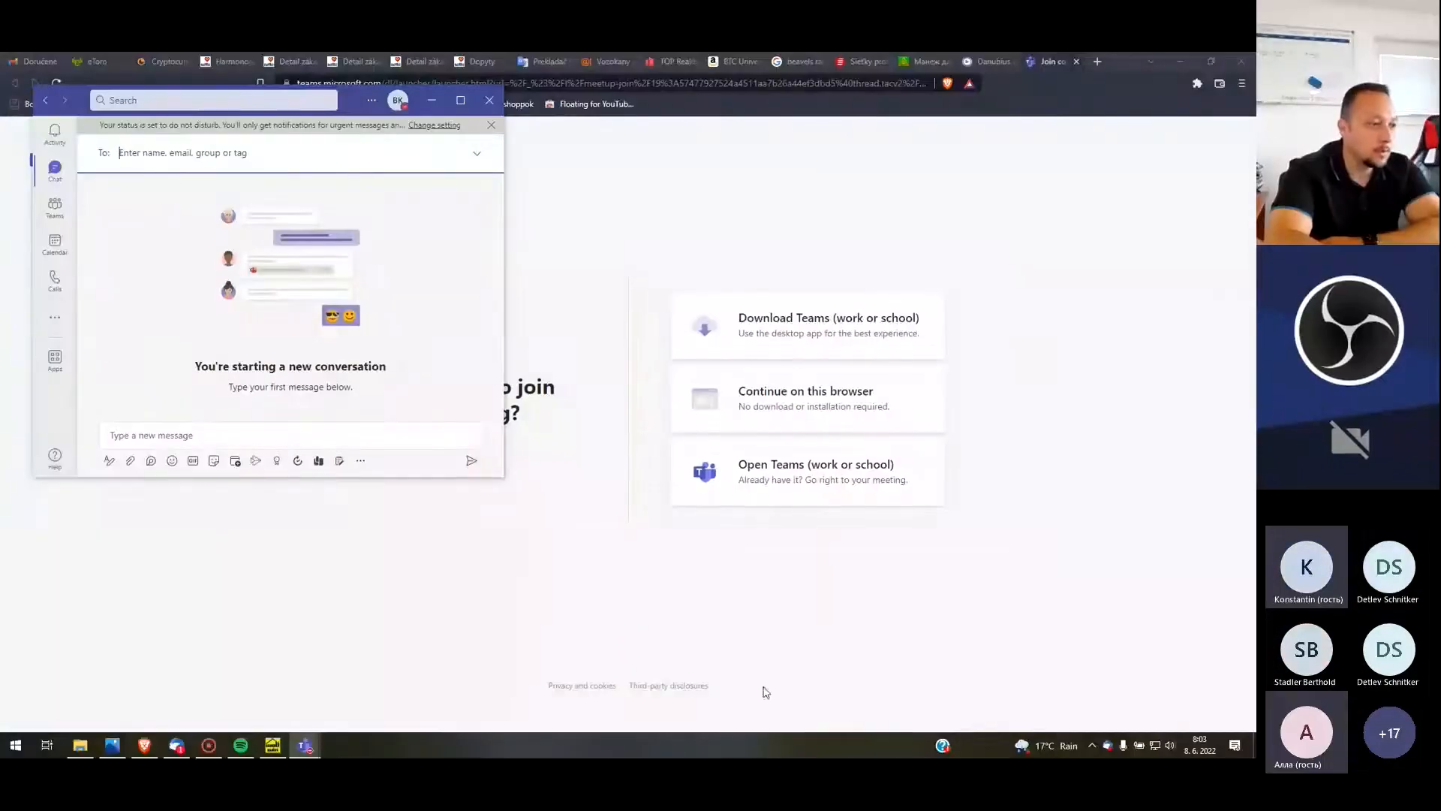
# Open the first photo, IMG_8697, from the pictures folder on the WolfSystembau (O:) drive
pyautogui.click(120, 747)
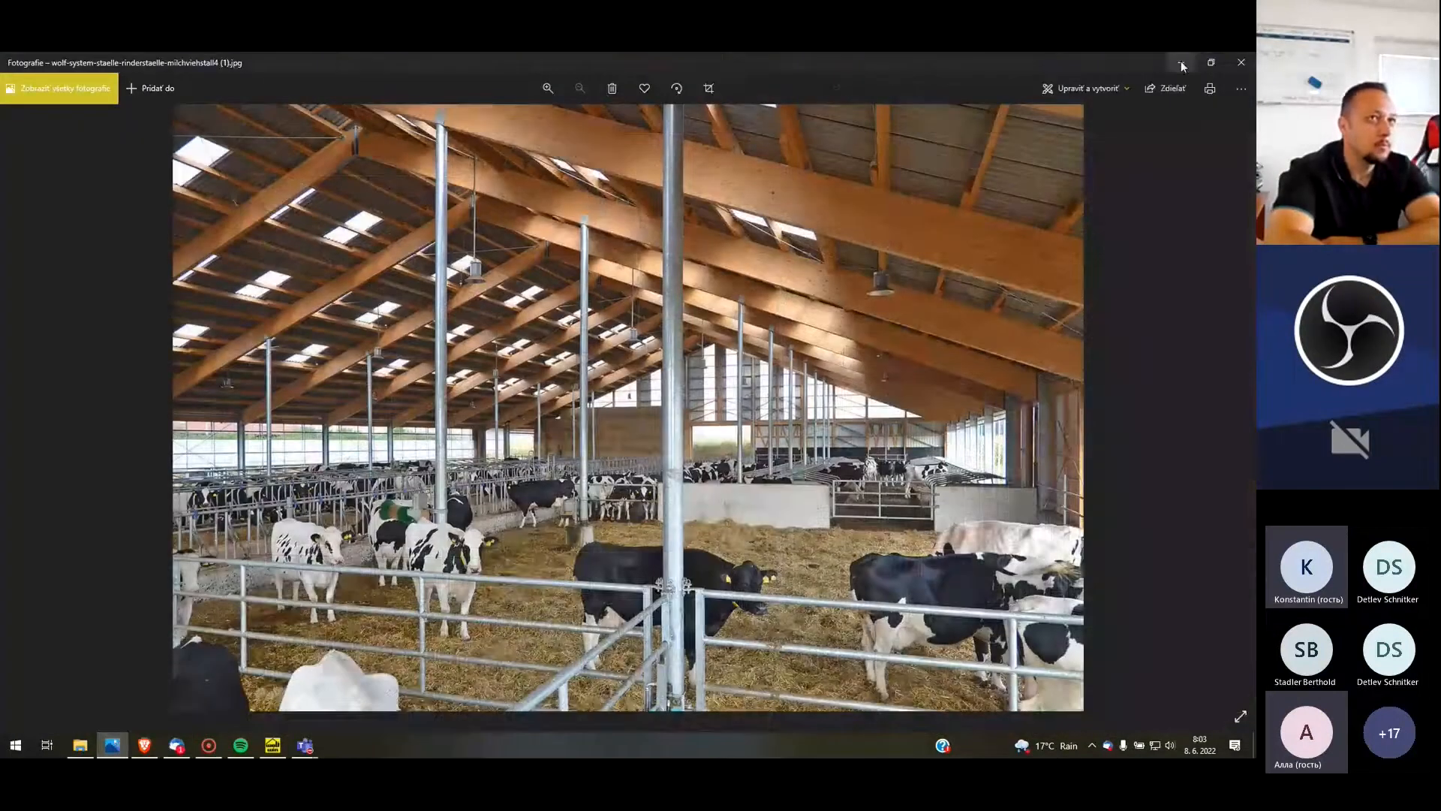
pyautogui.click(1182, 61)
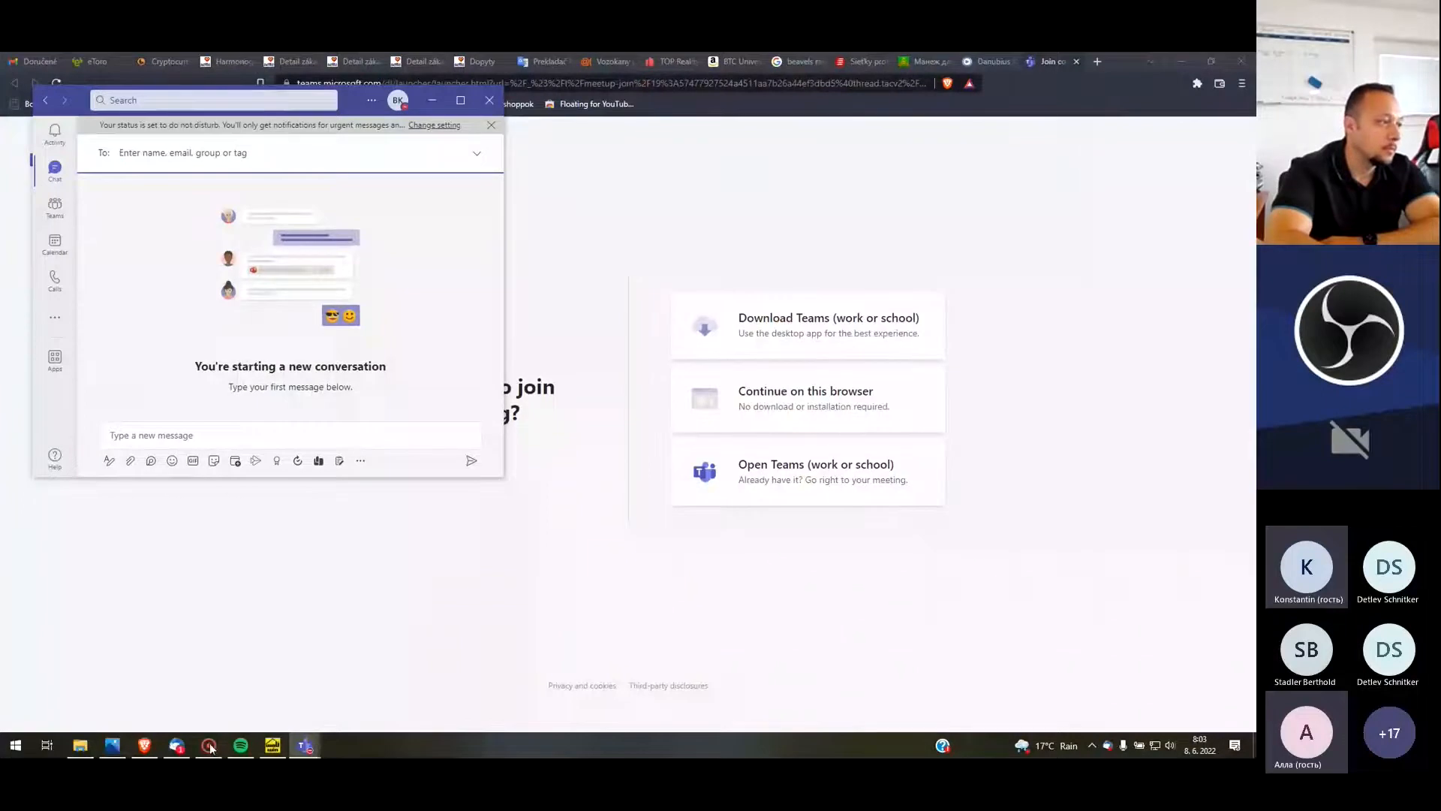
pyautogui.click(80, 745)
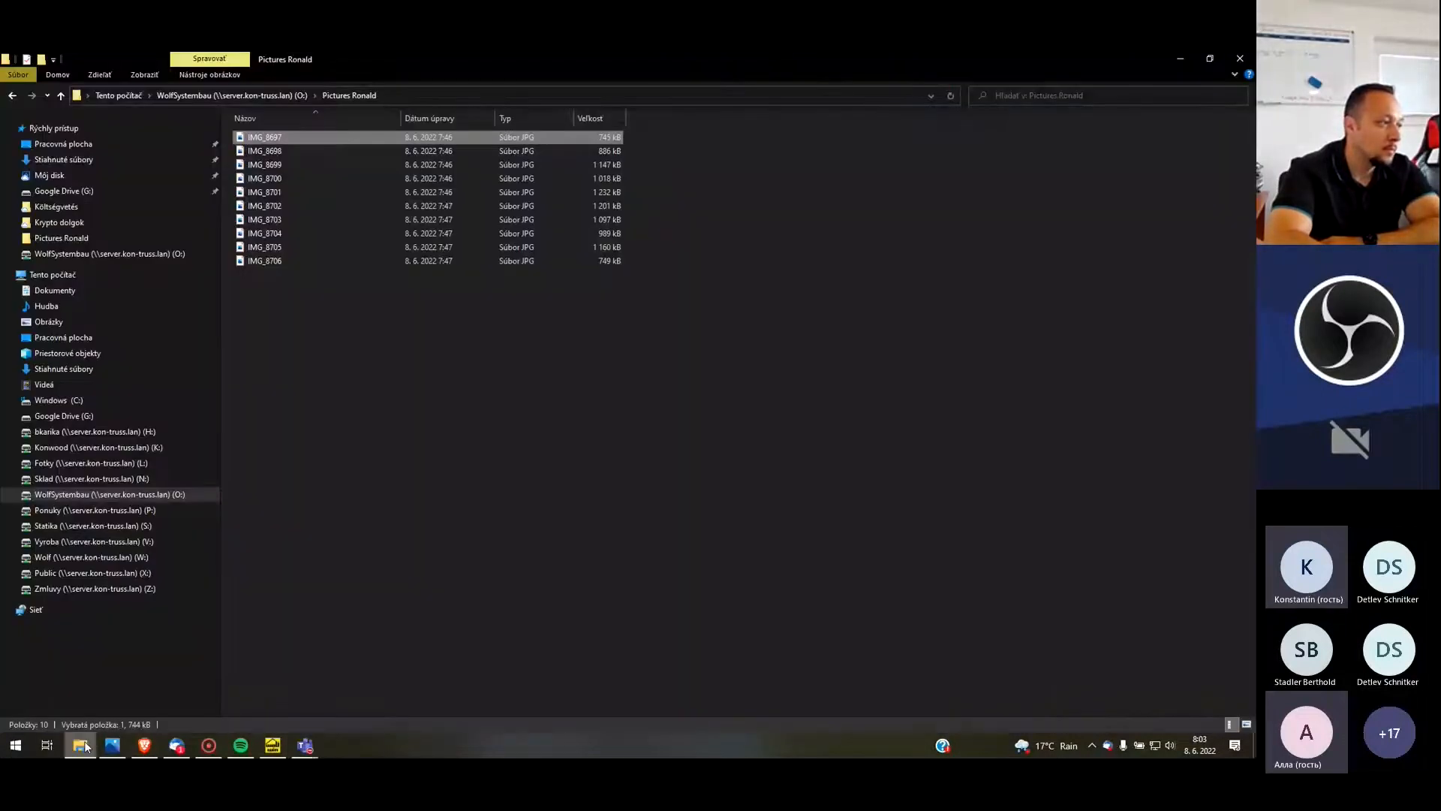
pyautogui.doubleClick(293, 138)
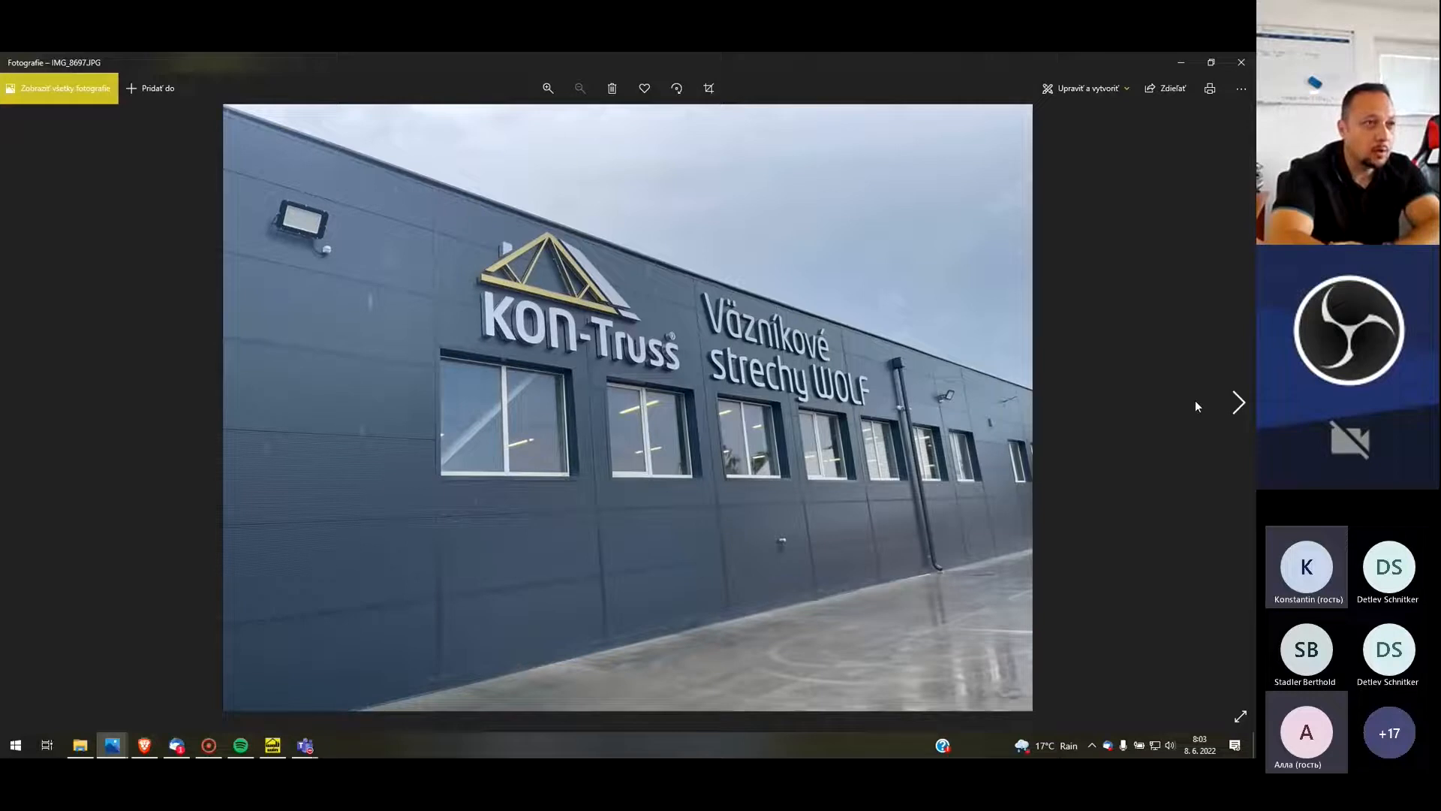
# Look through the factory photos from IMG_8697 to IMG_8706 and close the photo viewer
pyautogui.click(1240, 403)
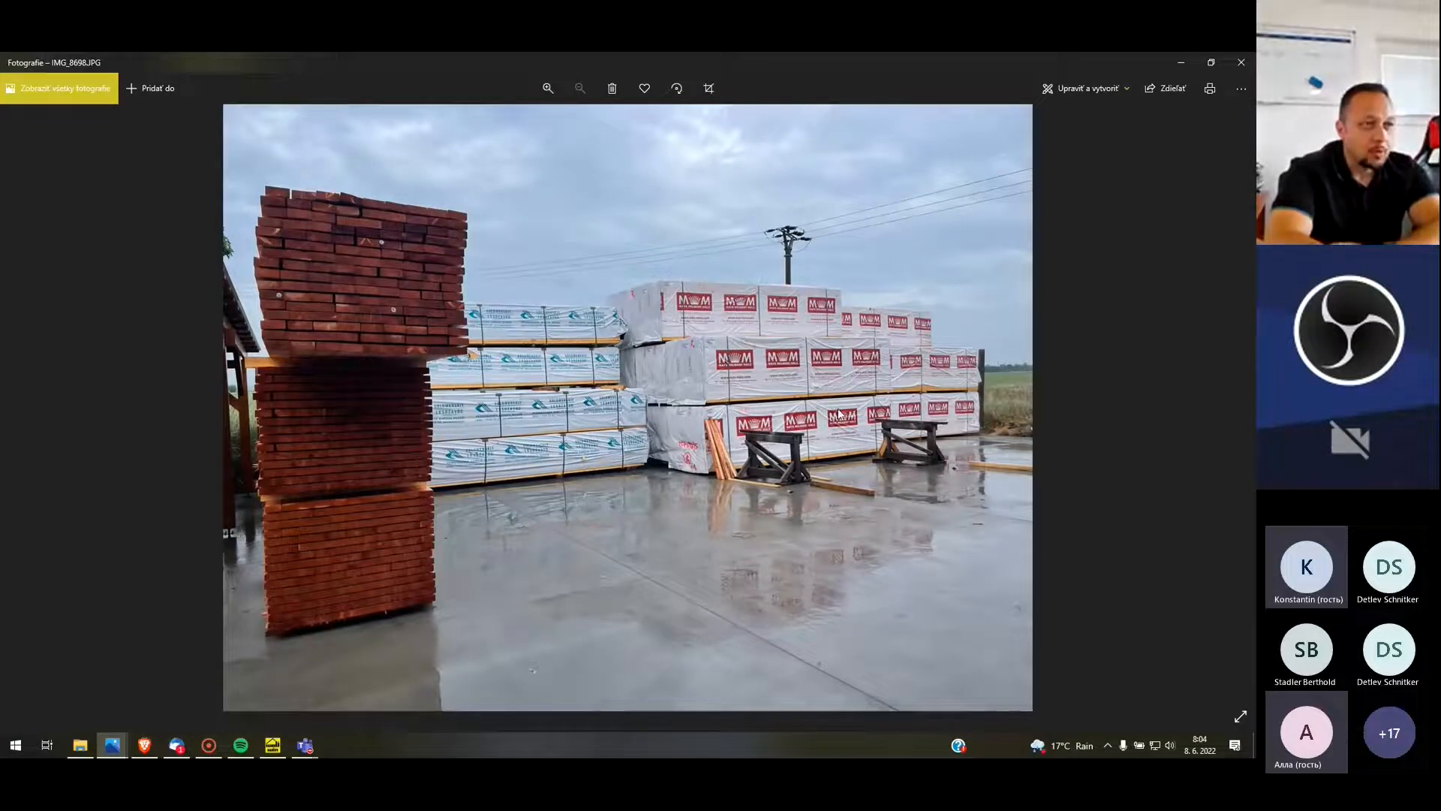
pyautogui.scroll(4, 467, 375)
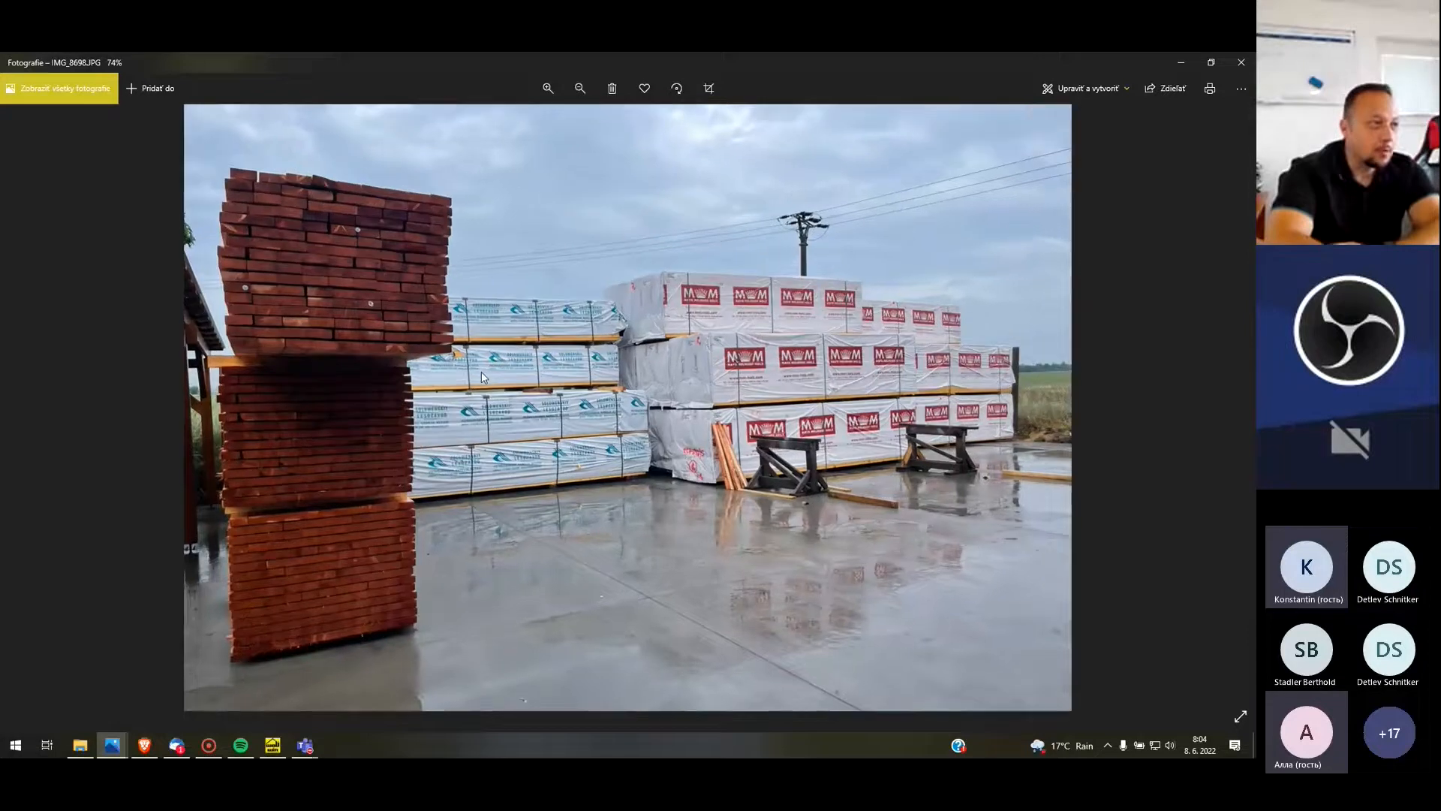
pyautogui.scroll(-4, 638, 360)
pyautogui.click(1239, 403)
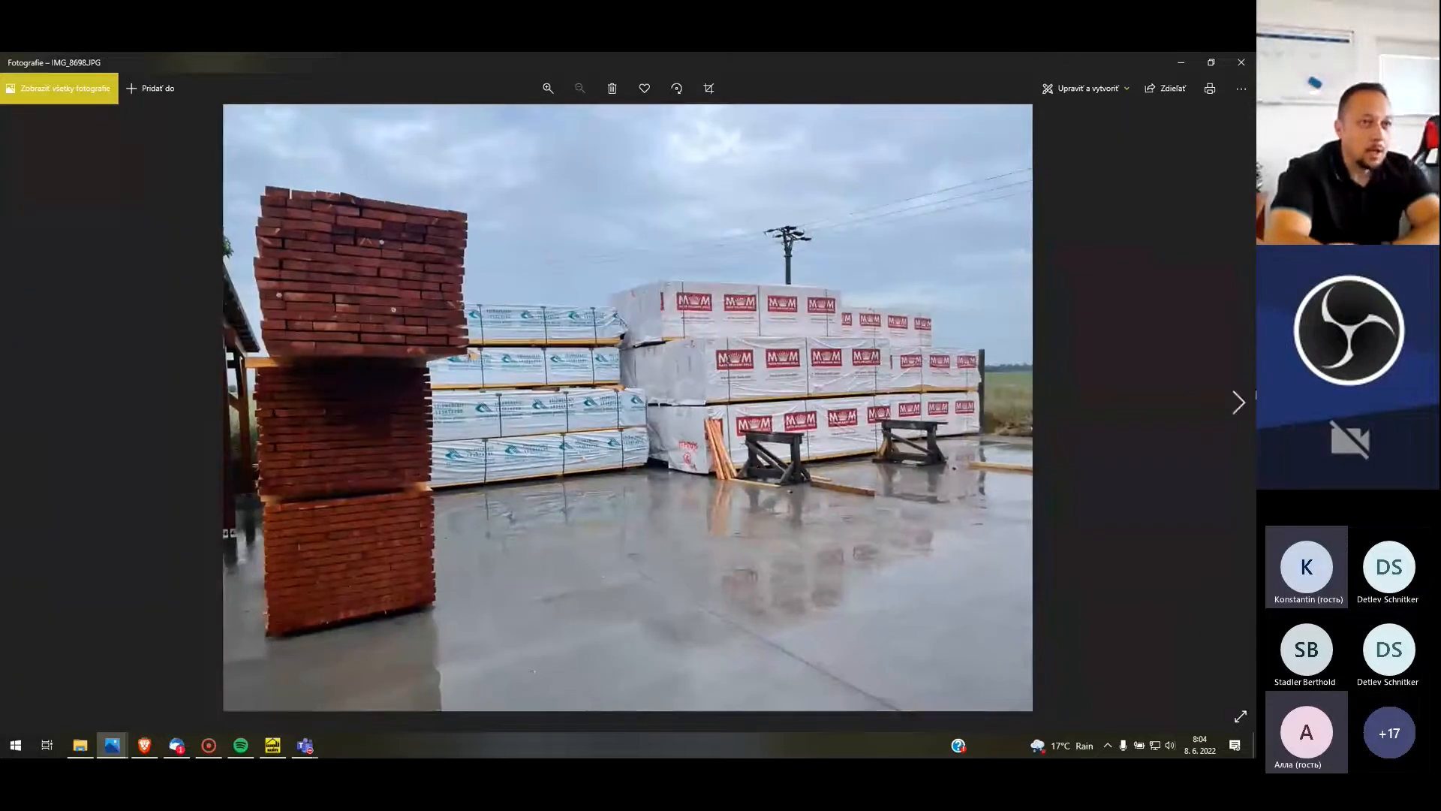
pyautogui.click(1239, 404)
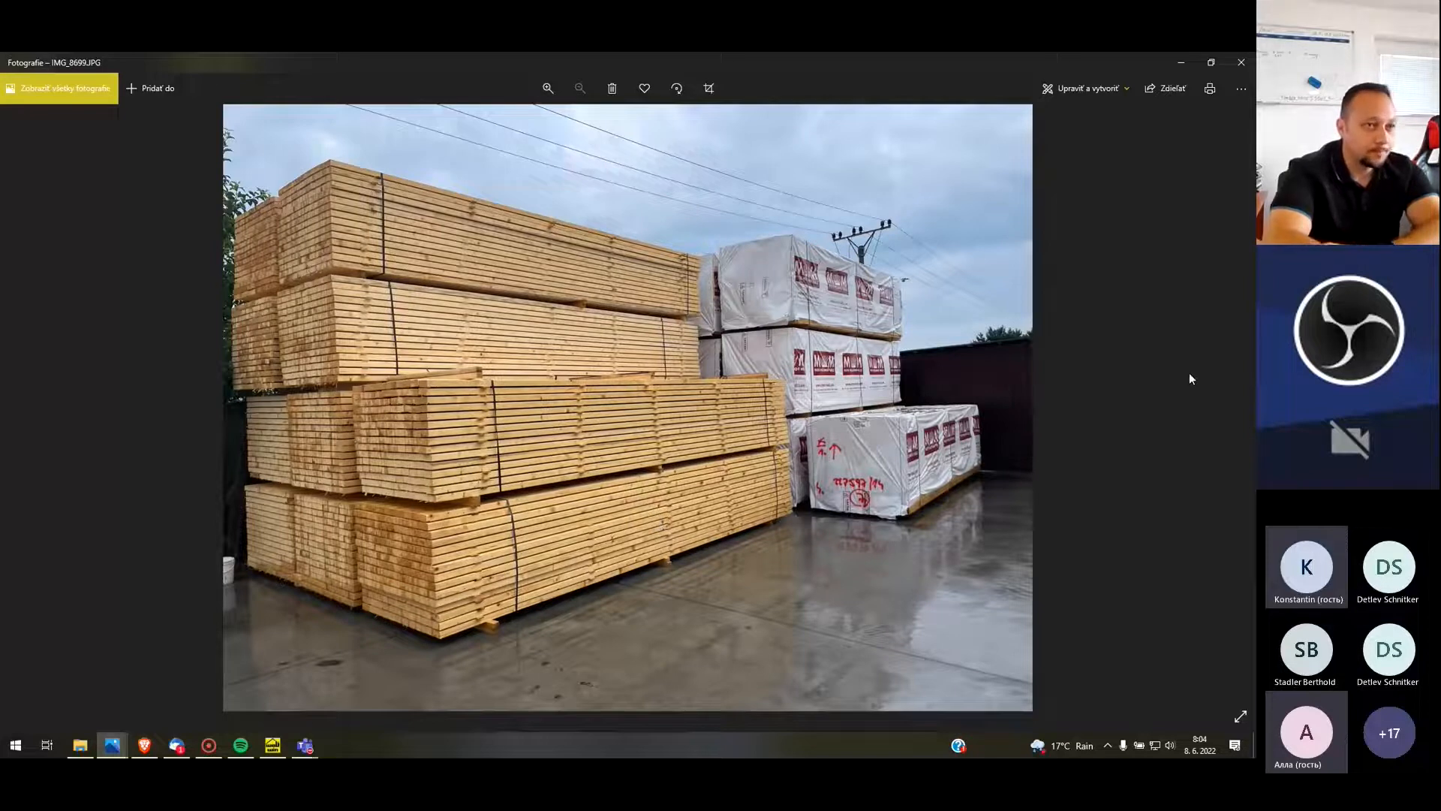
pyautogui.moveTo(1237, 404)
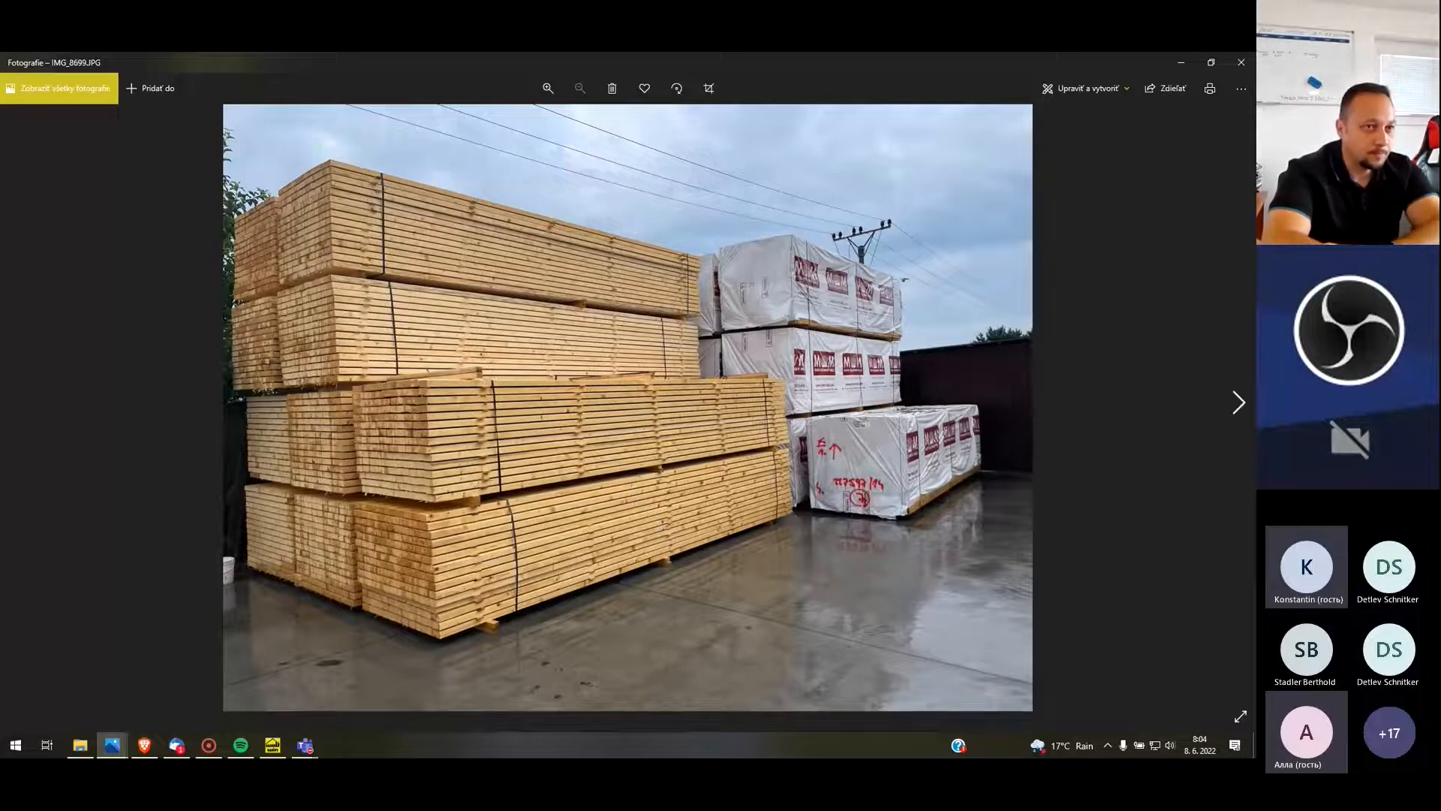
pyautogui.click(1237, 404)
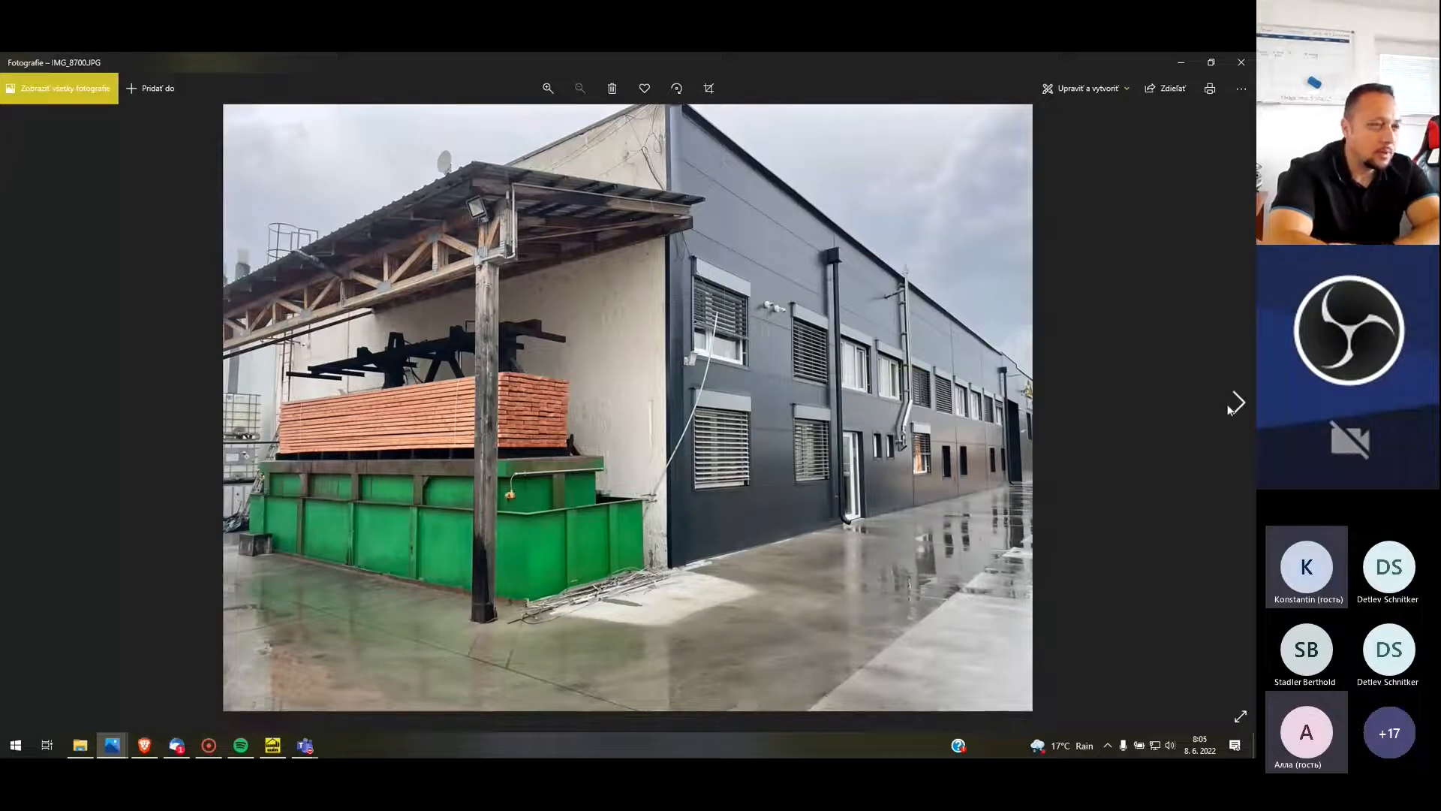
pyautogui.click(1239, 406)
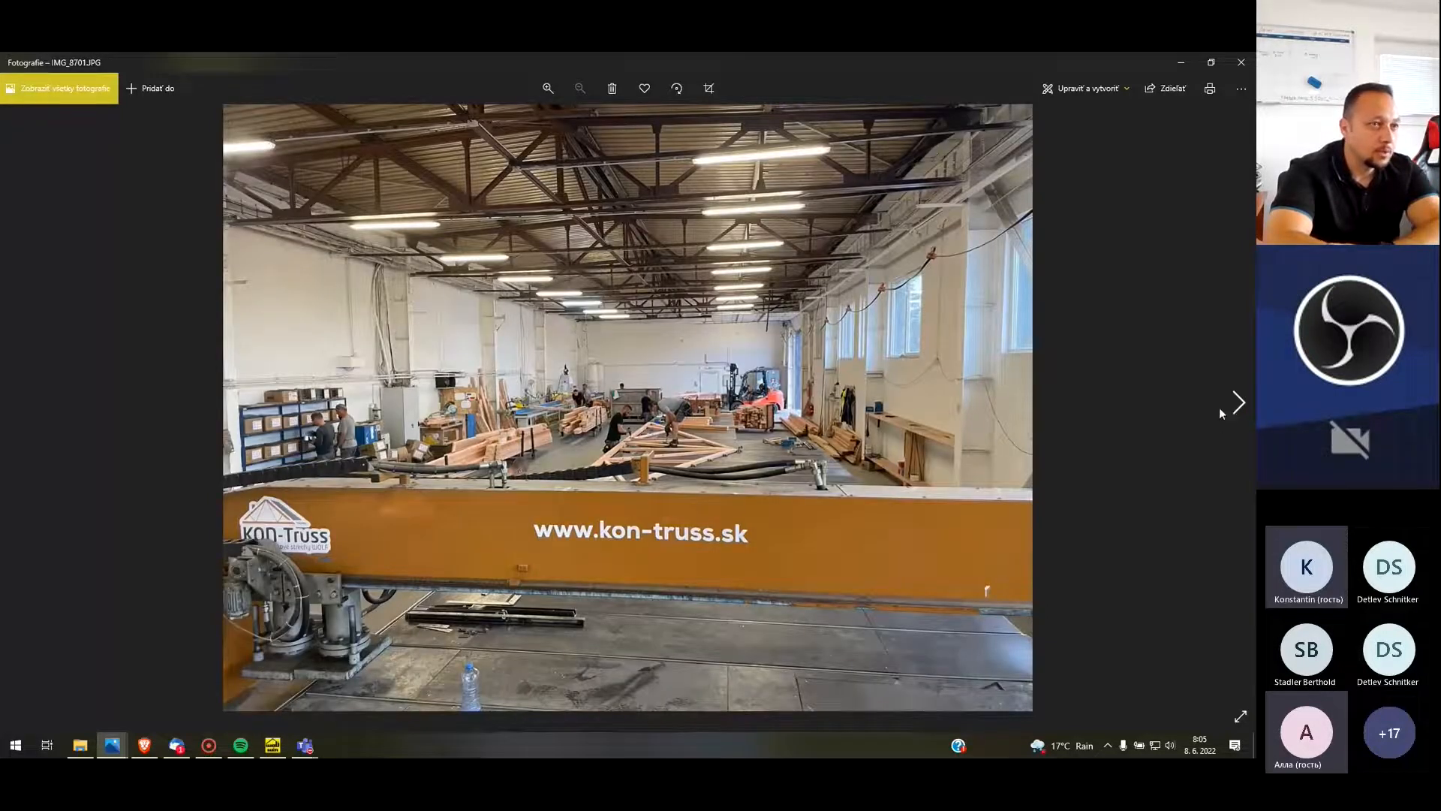
pyautogui.click(1234, 404)
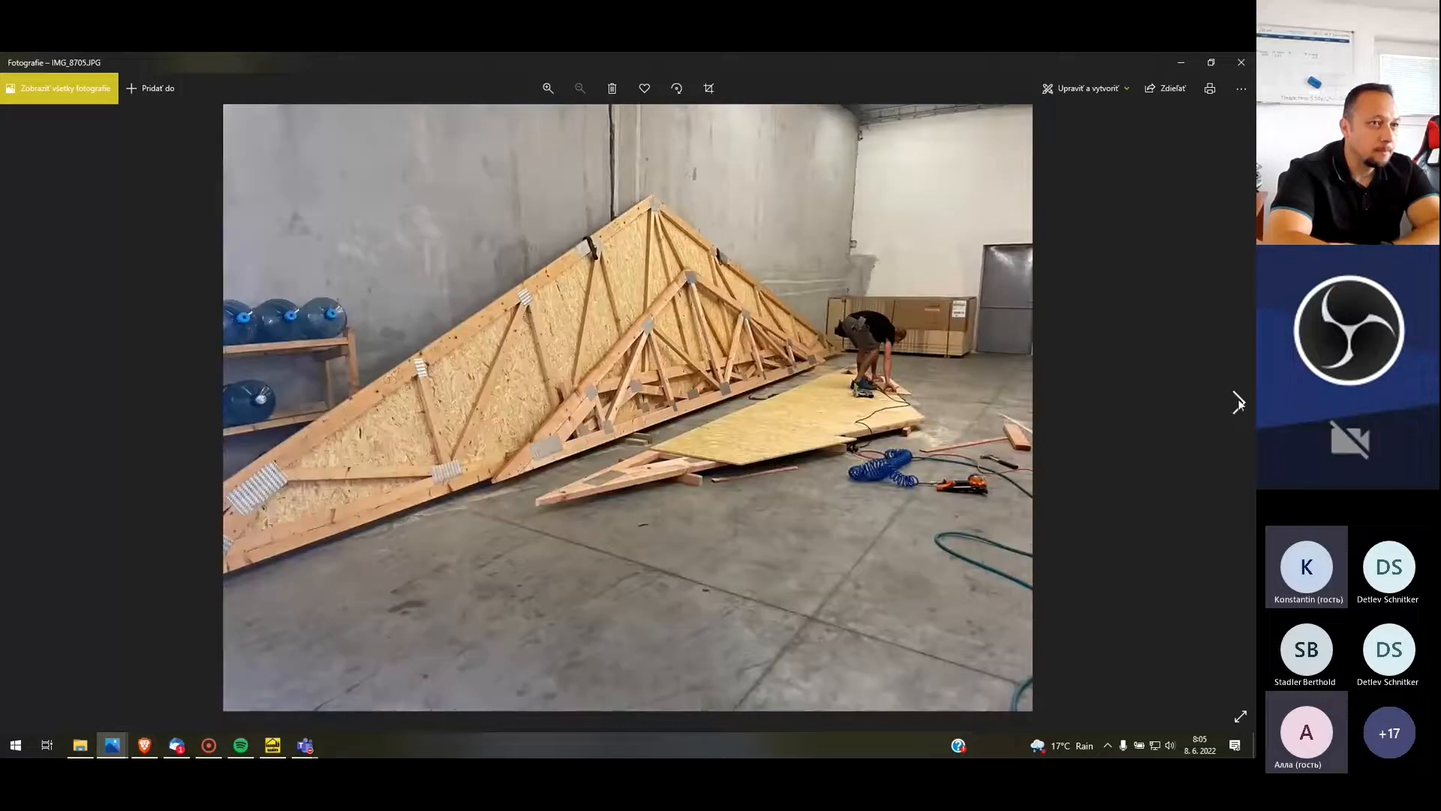
pyautogui.click(1235, 405)
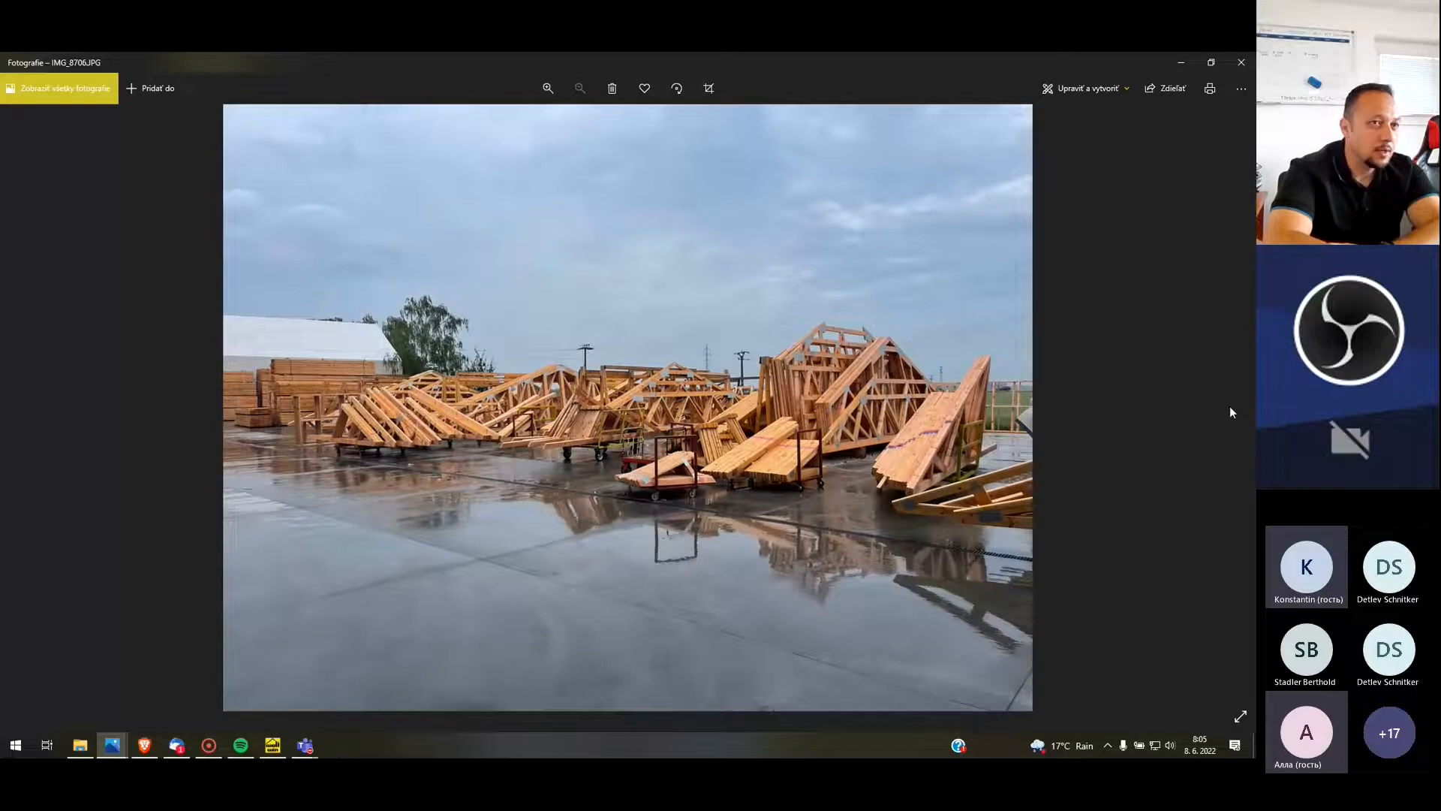
pyautogui.click(1240, 65)
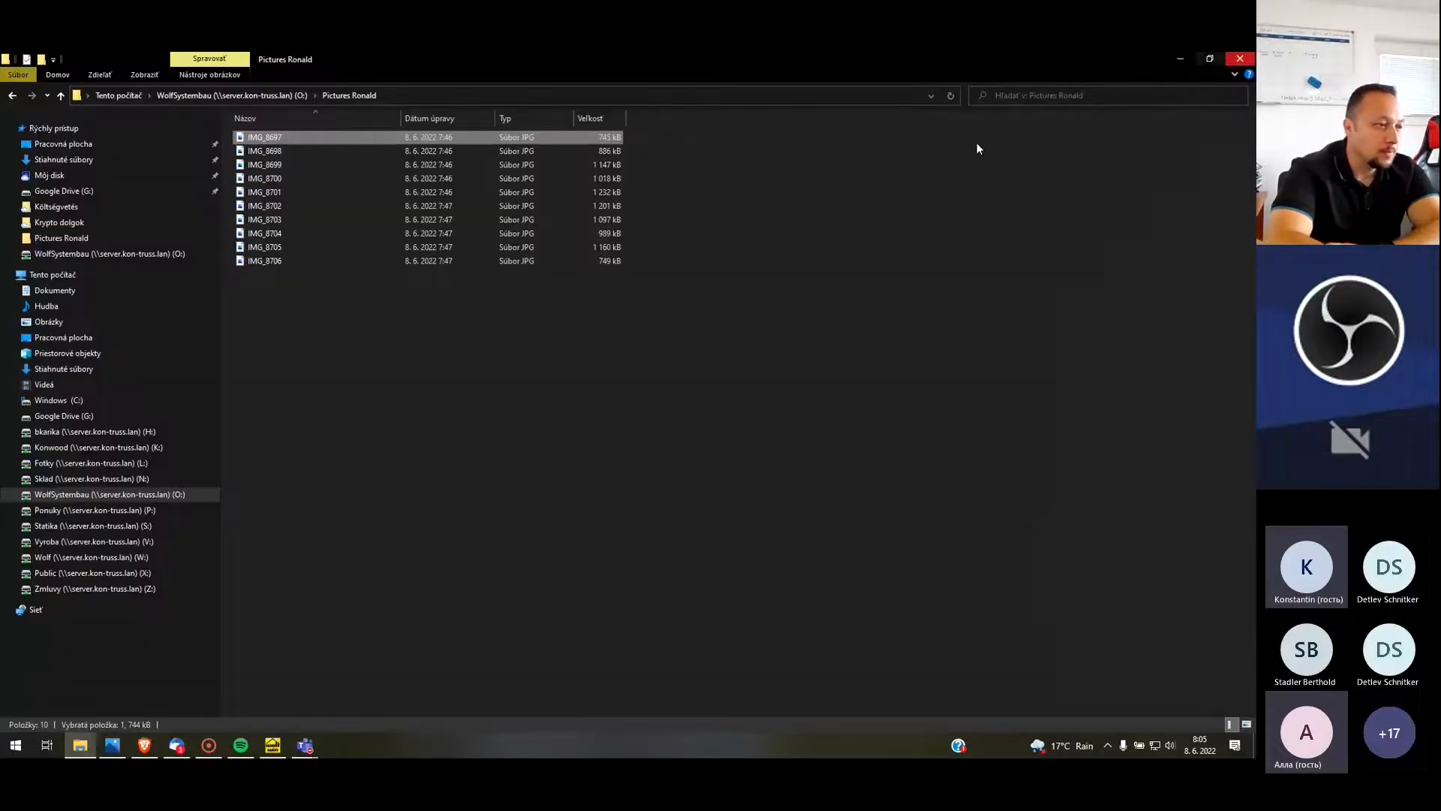
# Switch to Wolf JobOrganiser and open the selected plan, File 1 - RD, in WolfPlan
pyautogui.click(281, 746)
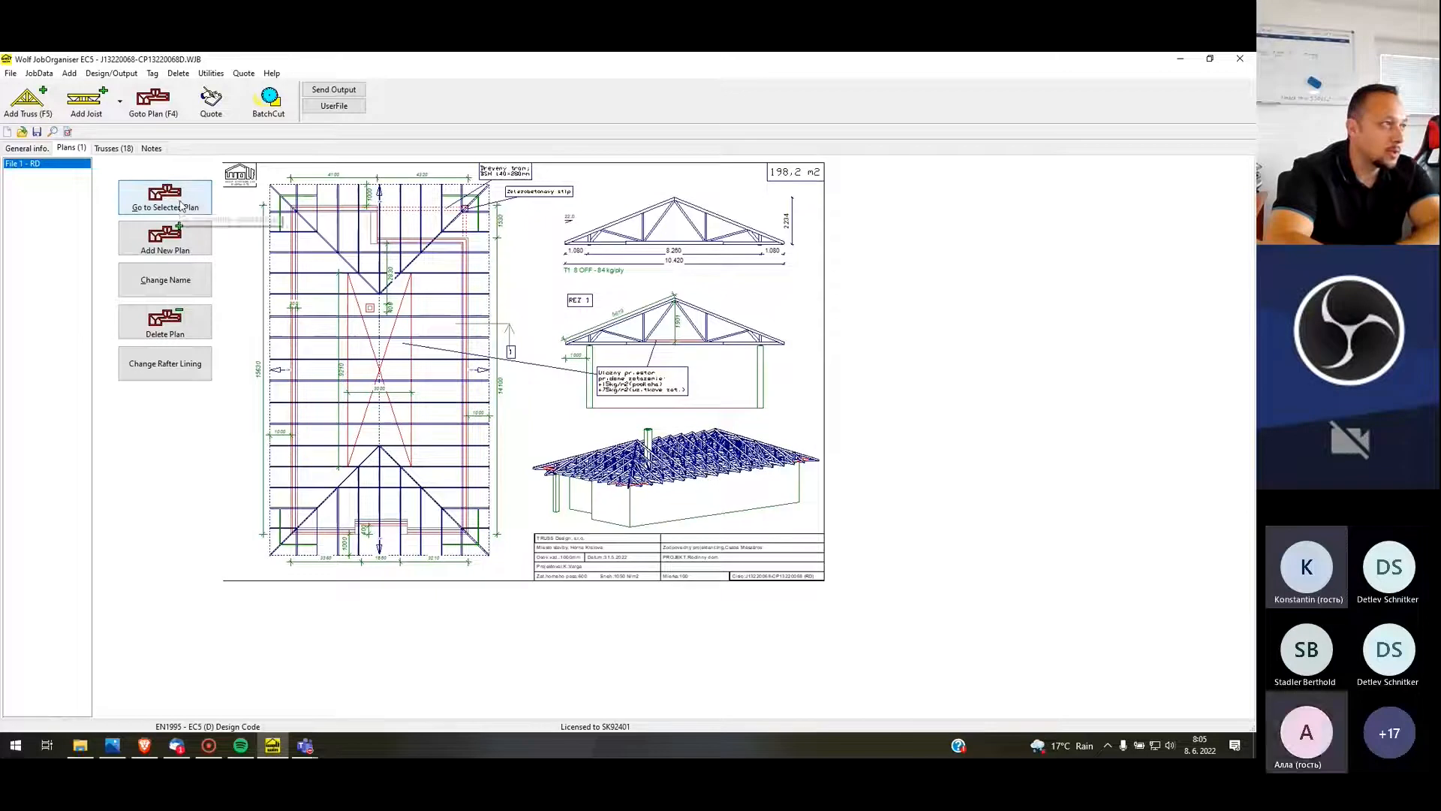
pyautogui.click(181, 202)
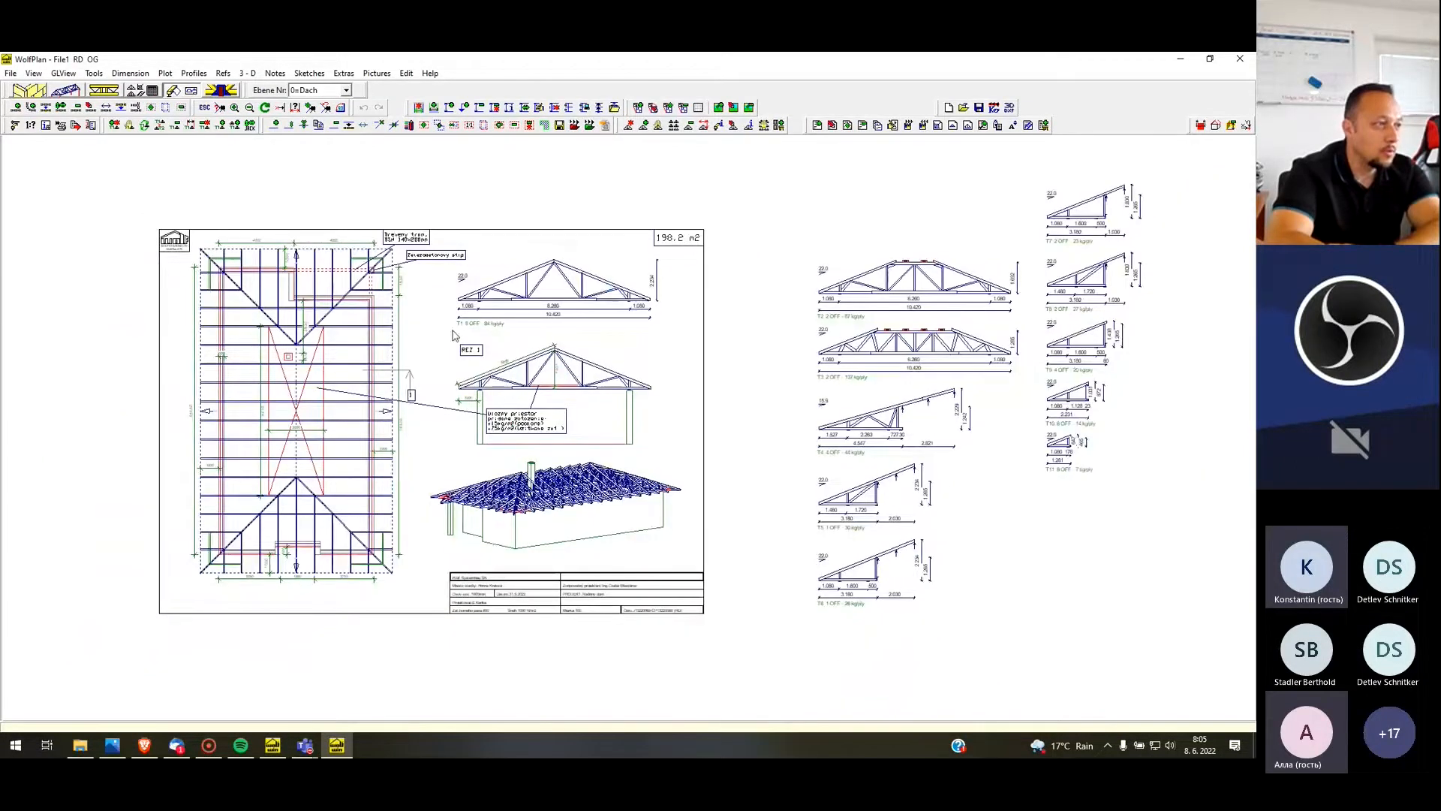
pyautogui.scroll(2, 488, 518)
pyautogui.scroll(-2, 494, 513)
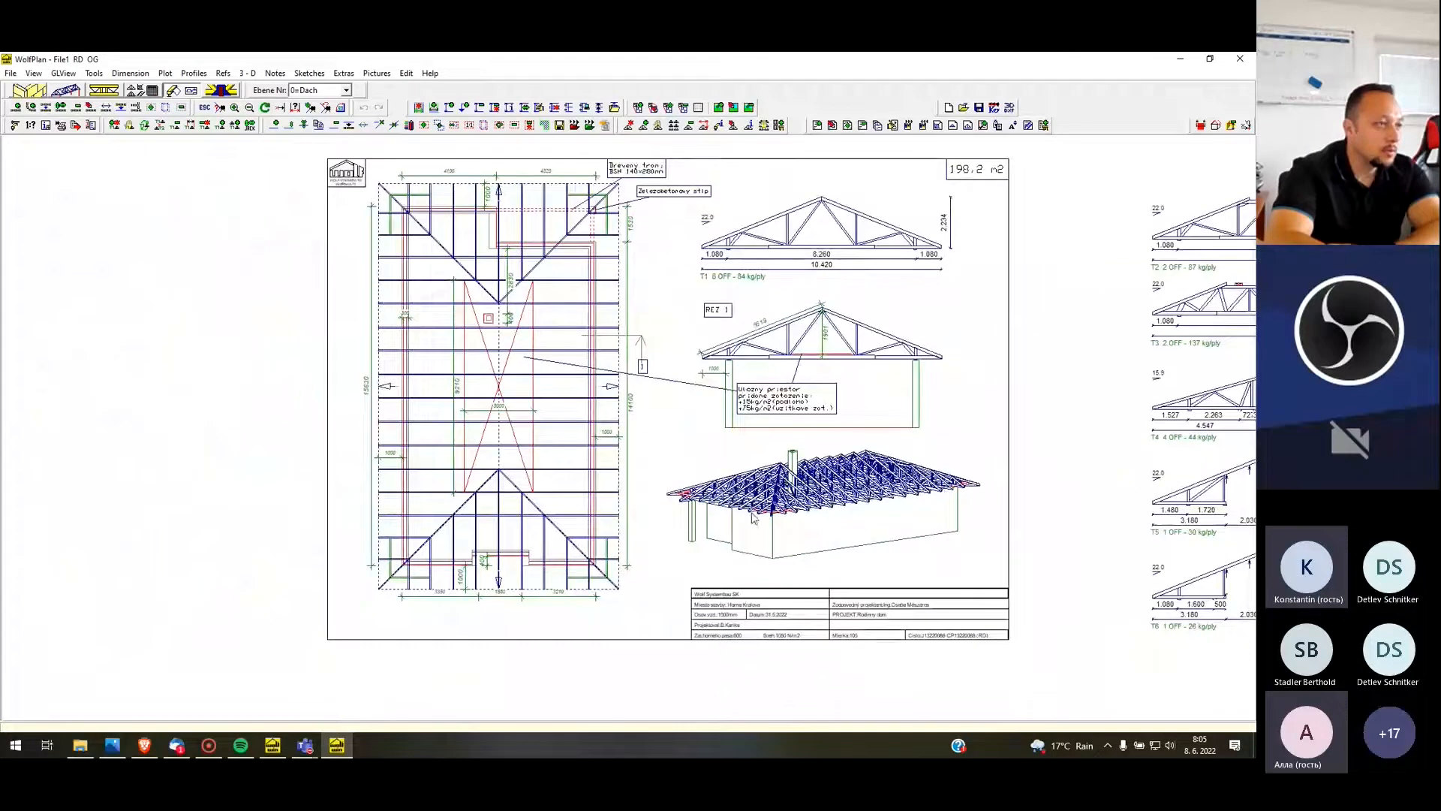
# Examine the 3D roof structure and the T1 truss drawing in detail and close the plan
pyautogui.scroll(3, 705, 499)
pyautogui.scroll(2, 811, 458)
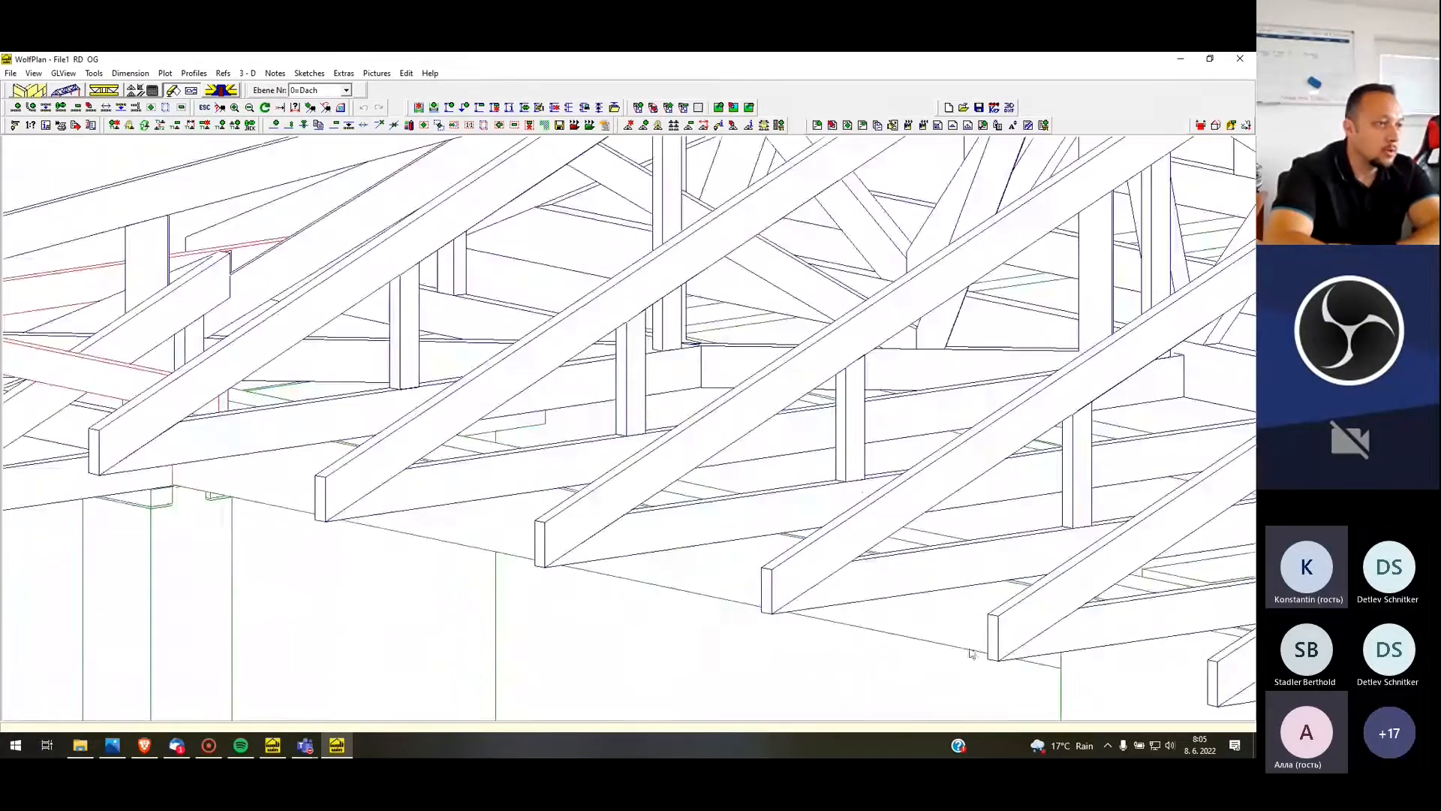
pyautogui.scroll(-1, 871, 525)
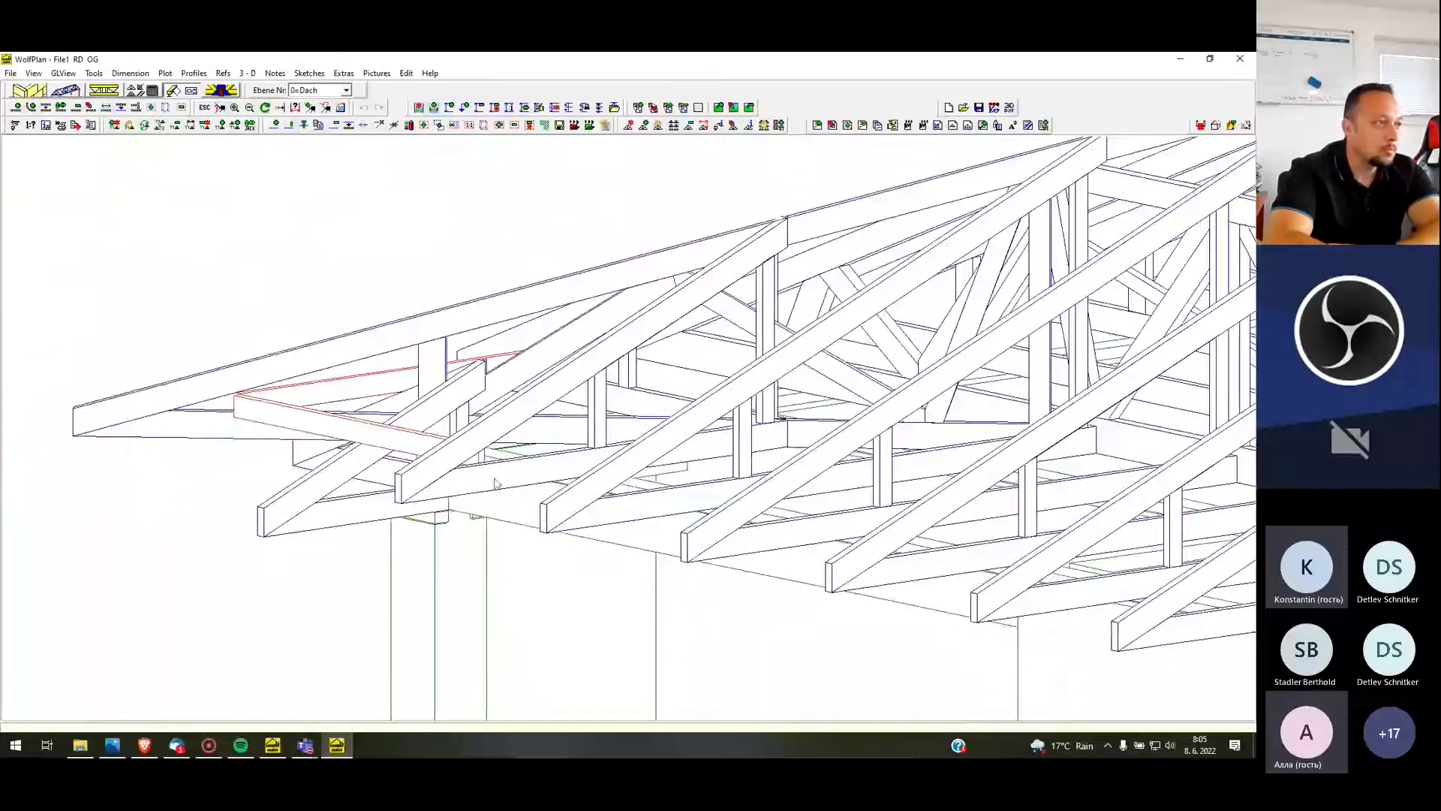
pyautogui.scroll(-3, 443, 569)
pyautogui.scroll(-5, 619, 394)
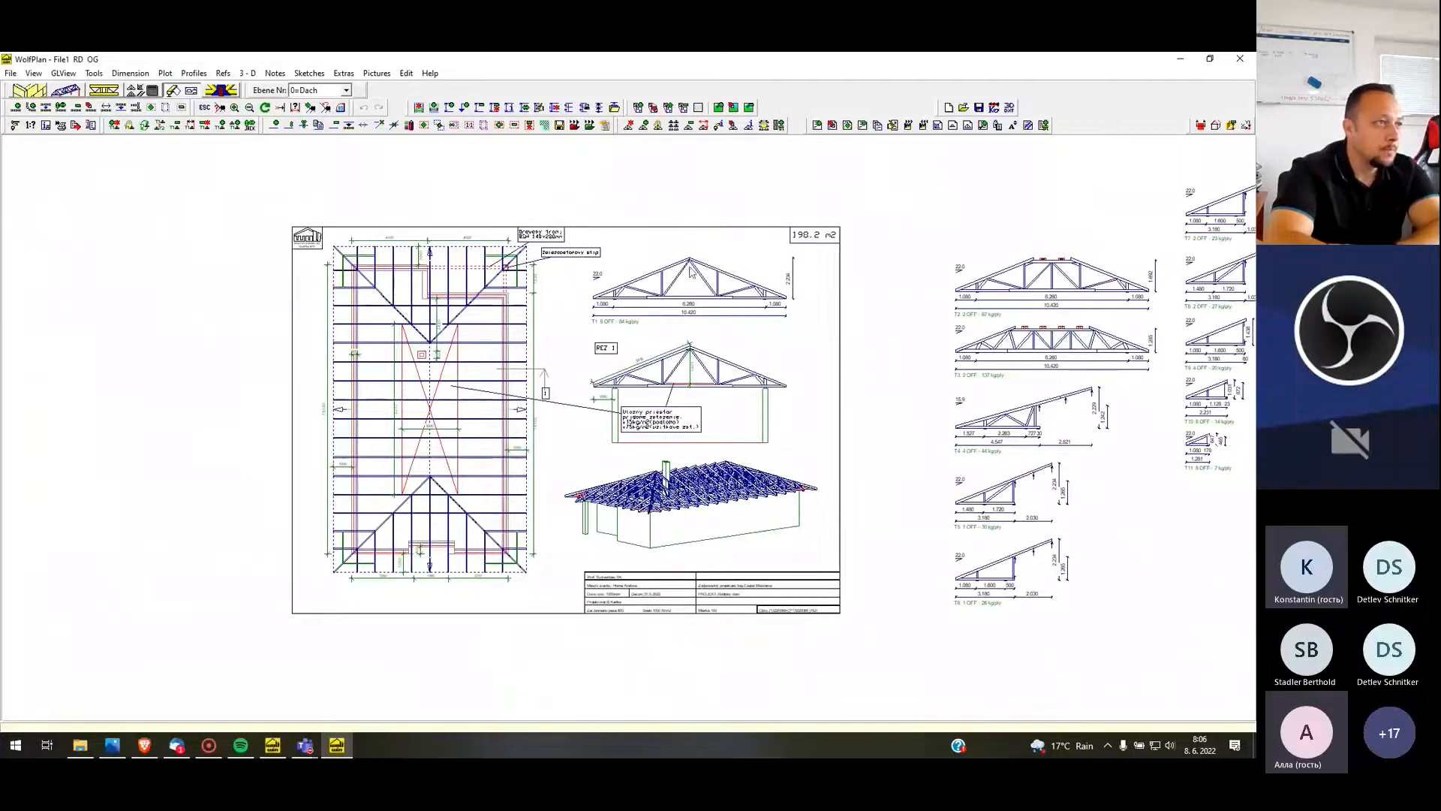
pyautogui.scroll(1, 773, 295)
pyautogui.scroll(6, 773, 295)
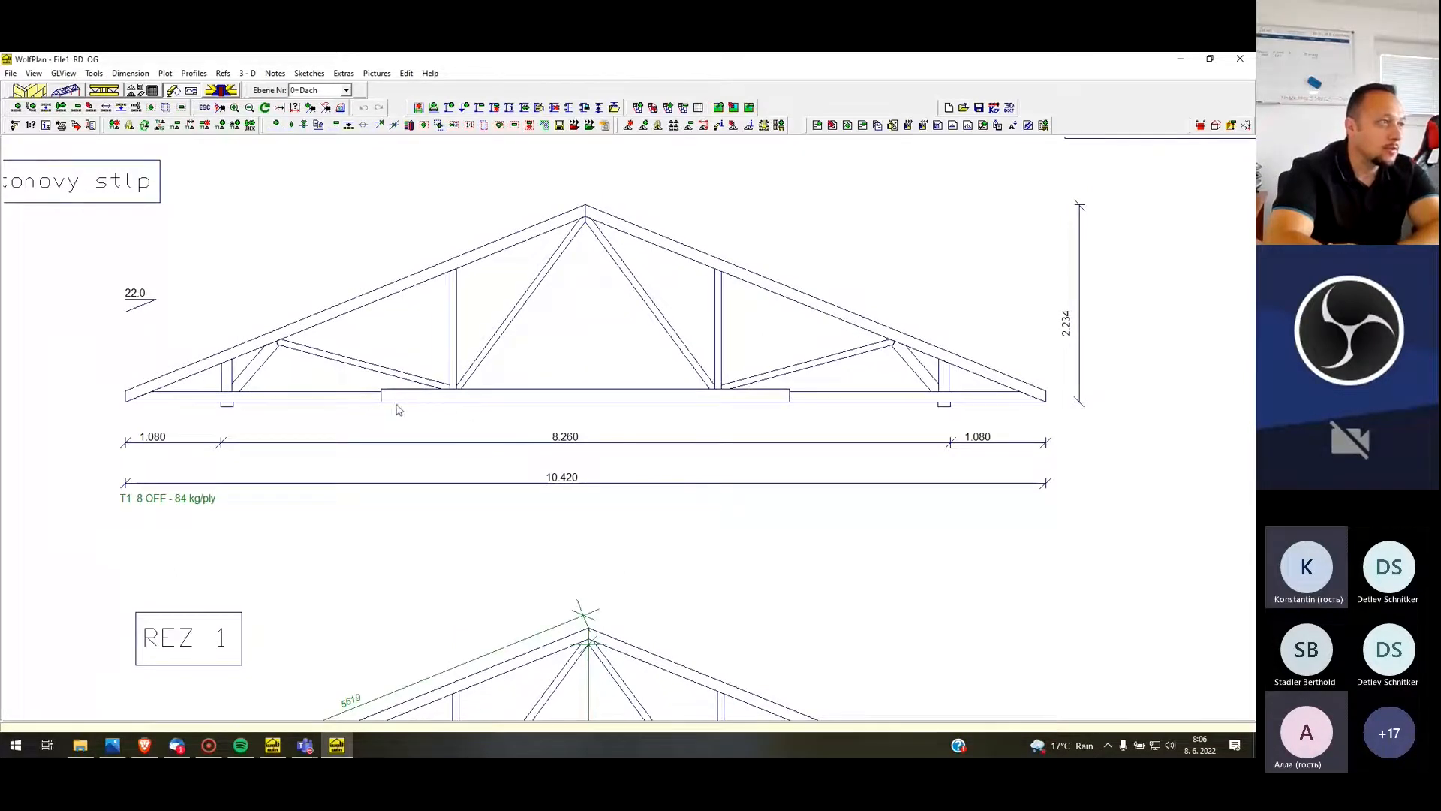
pyautogui.scroll(-7, 826, 241)
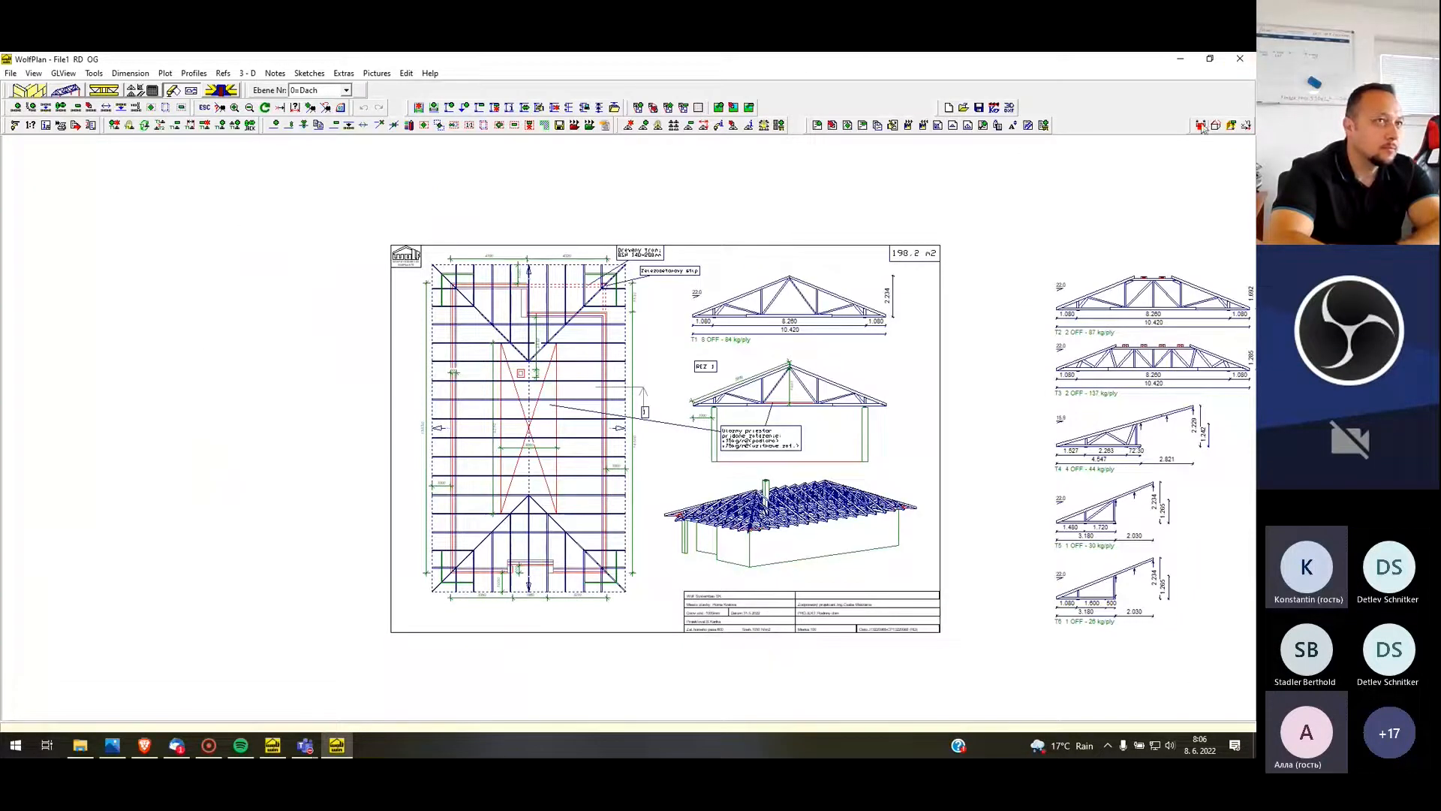
pyautogui.click(1241, 59)
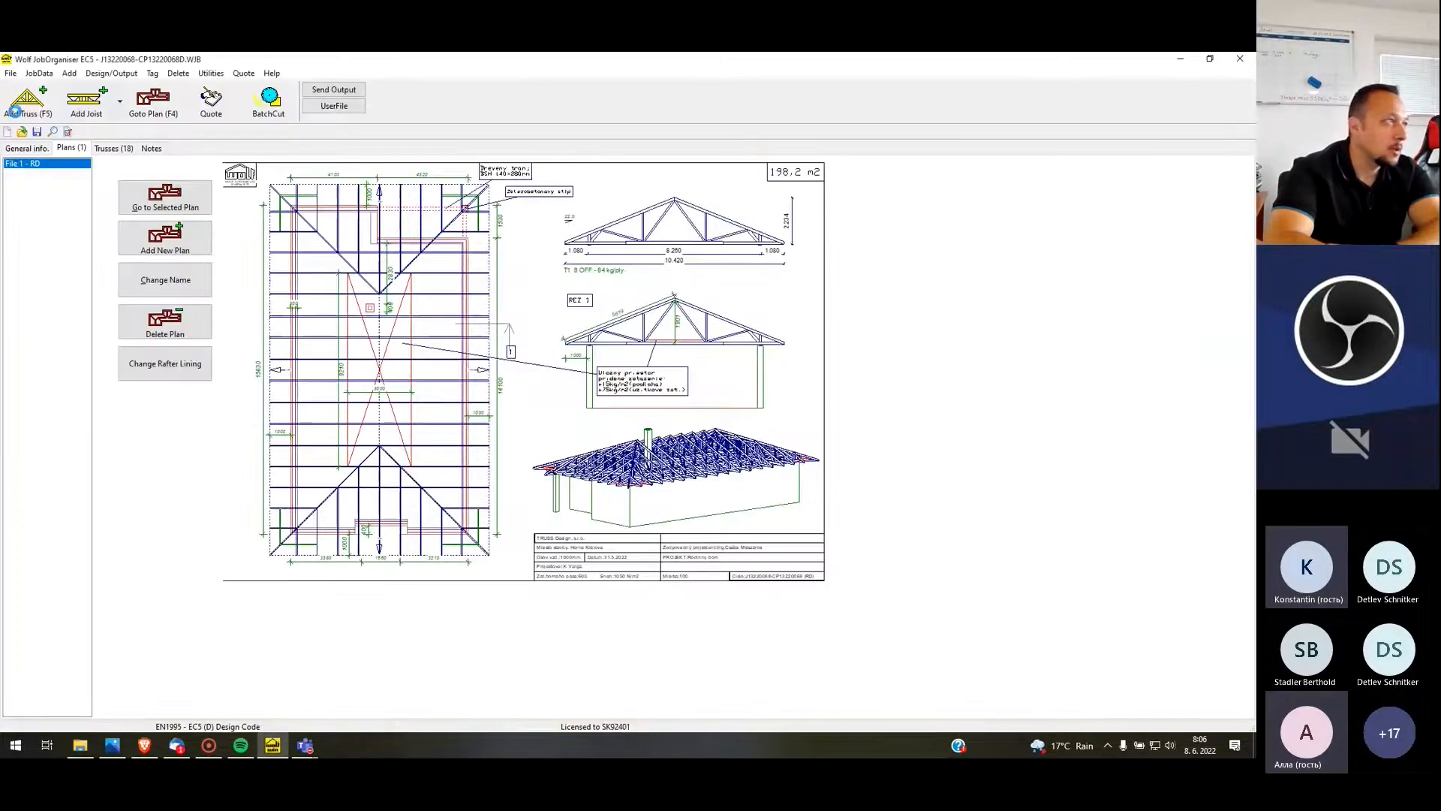
# Reopen the second most recently used job without saving the current one
pyautogui.click(10, 73)
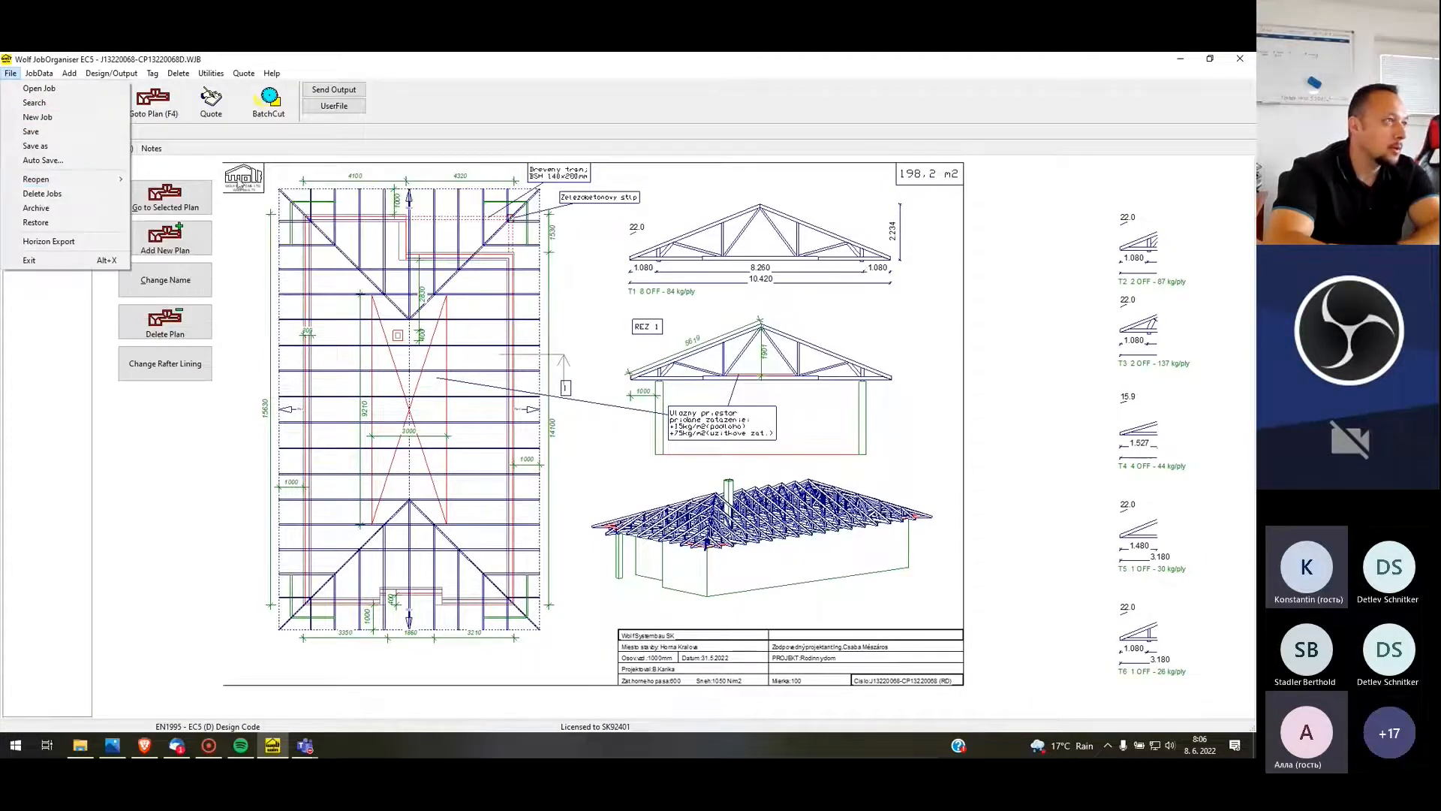
pyautogui.moveTo(113, 180)
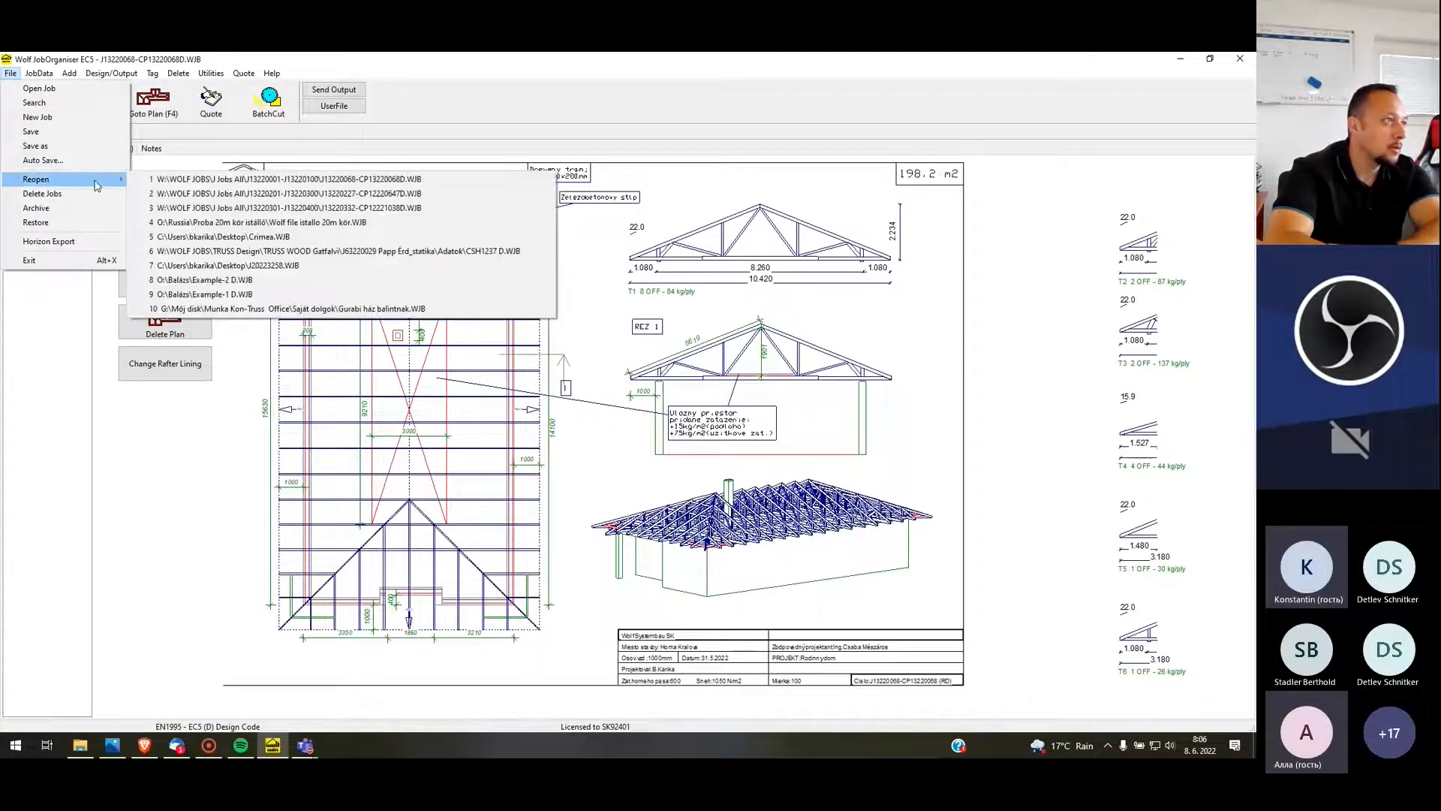
pyautogui.click(215, 194)
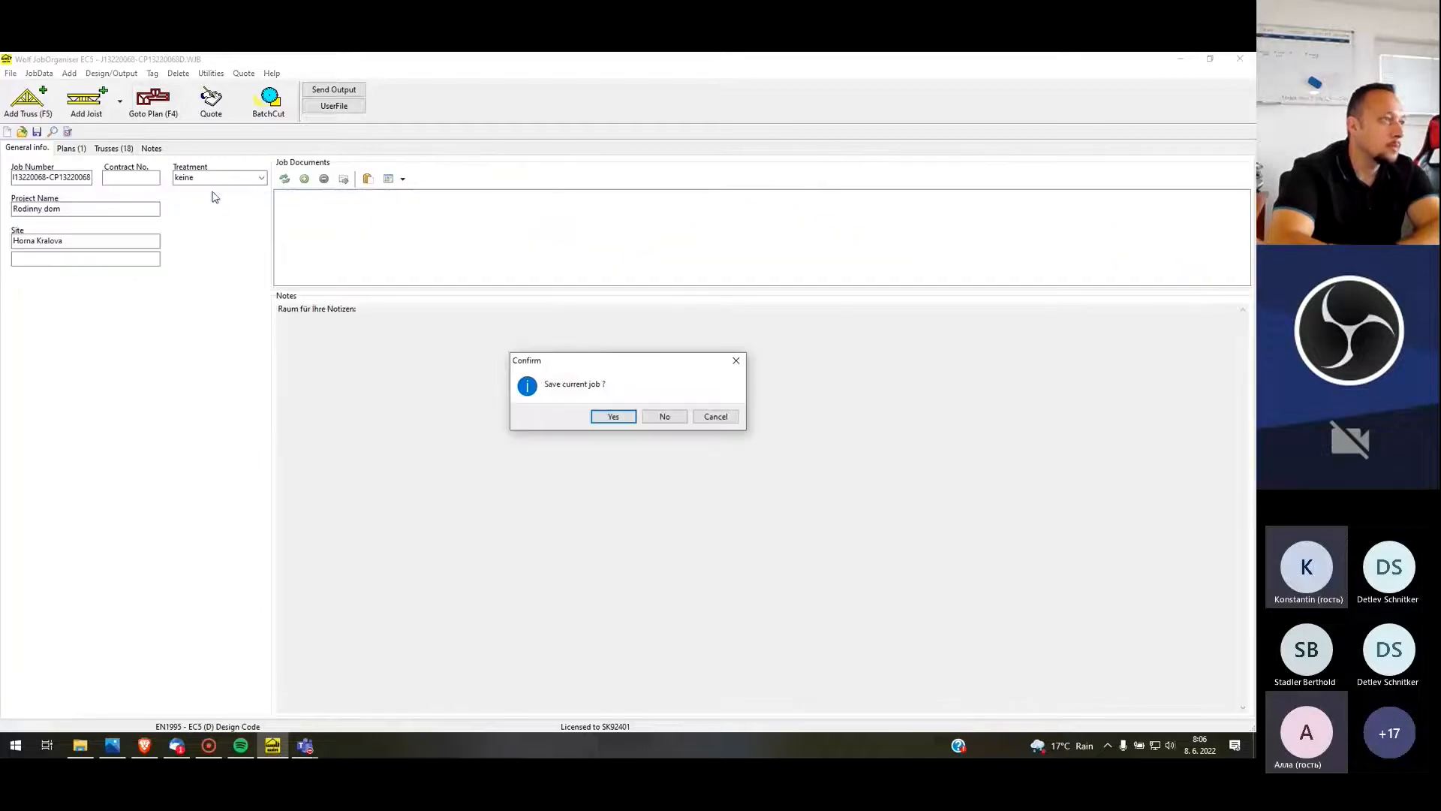
pyautogui.click(671, 418)
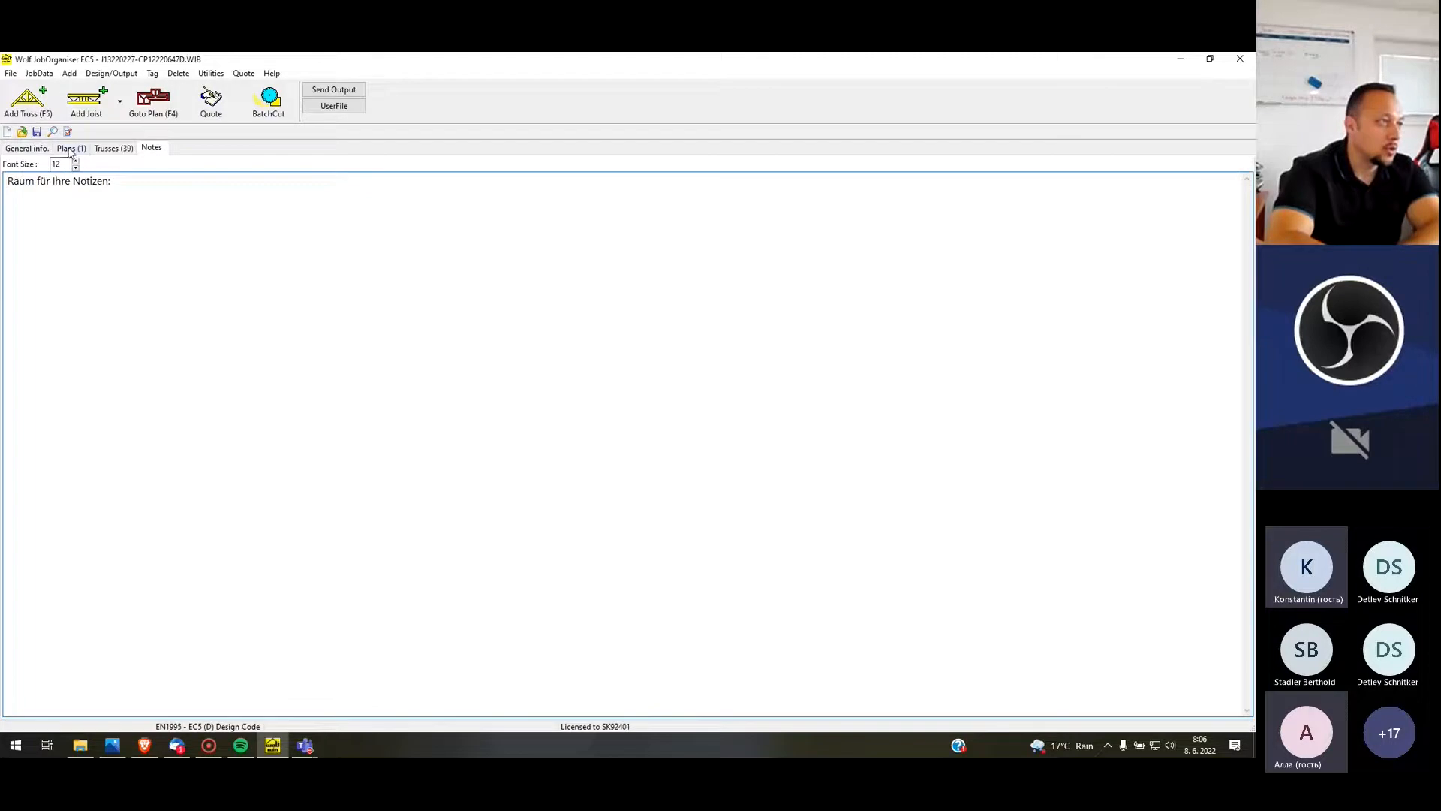
# Open the job's File 1 - RD plan and examine its roof layout, truss T1 and section REZ 1
pyautogui.click(73, 148)
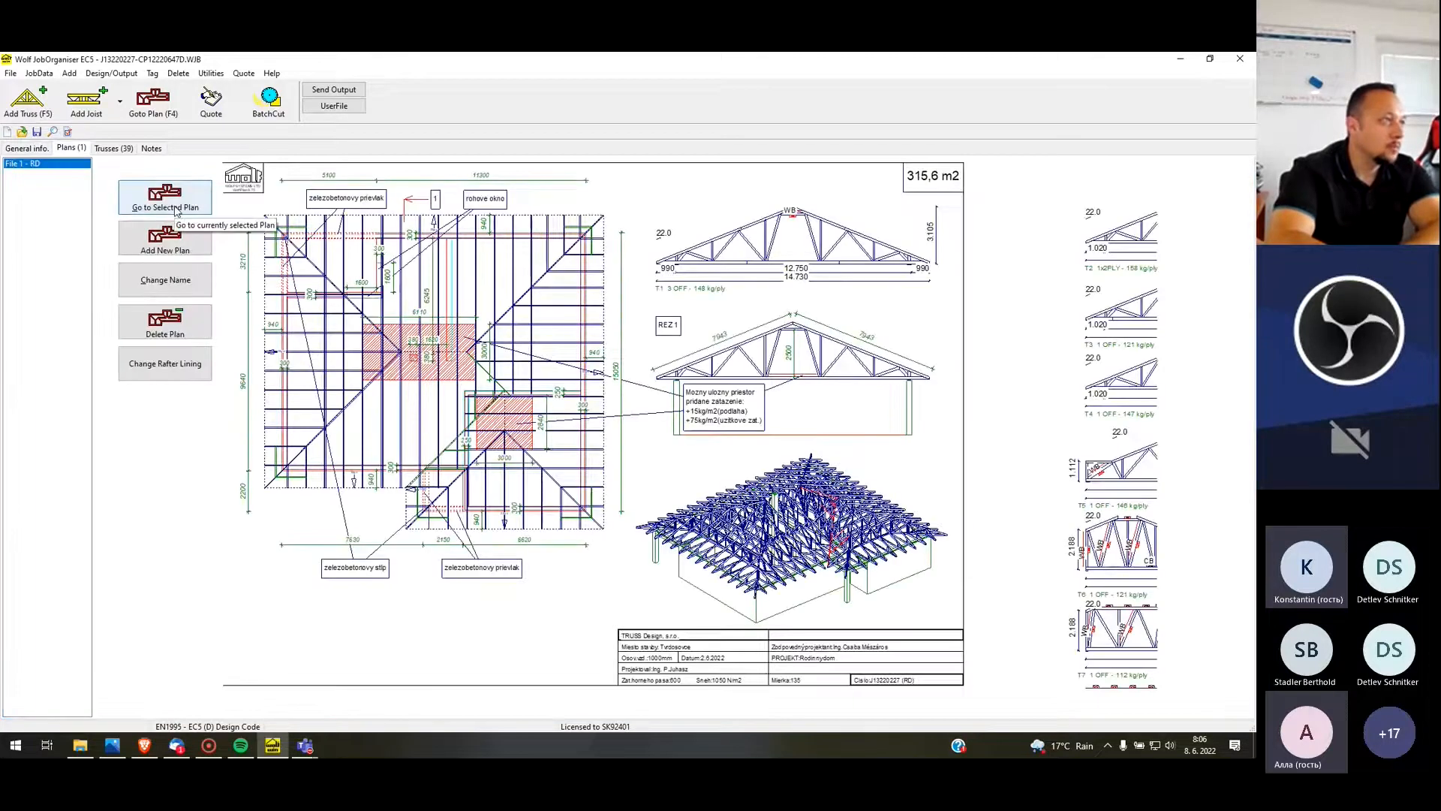
pyautogui.click(165, 197)
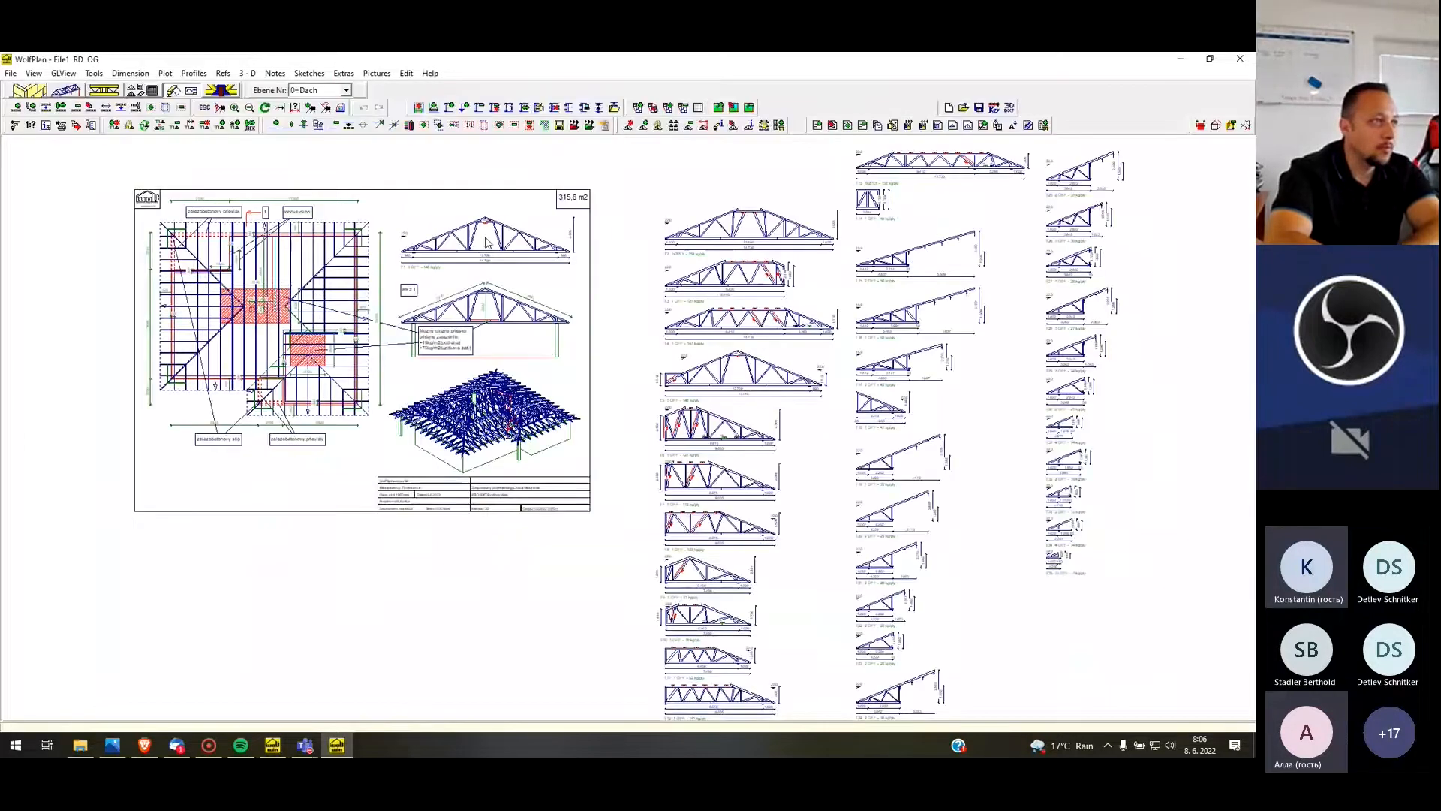
pyautogui.scroll(4, 229, 219)
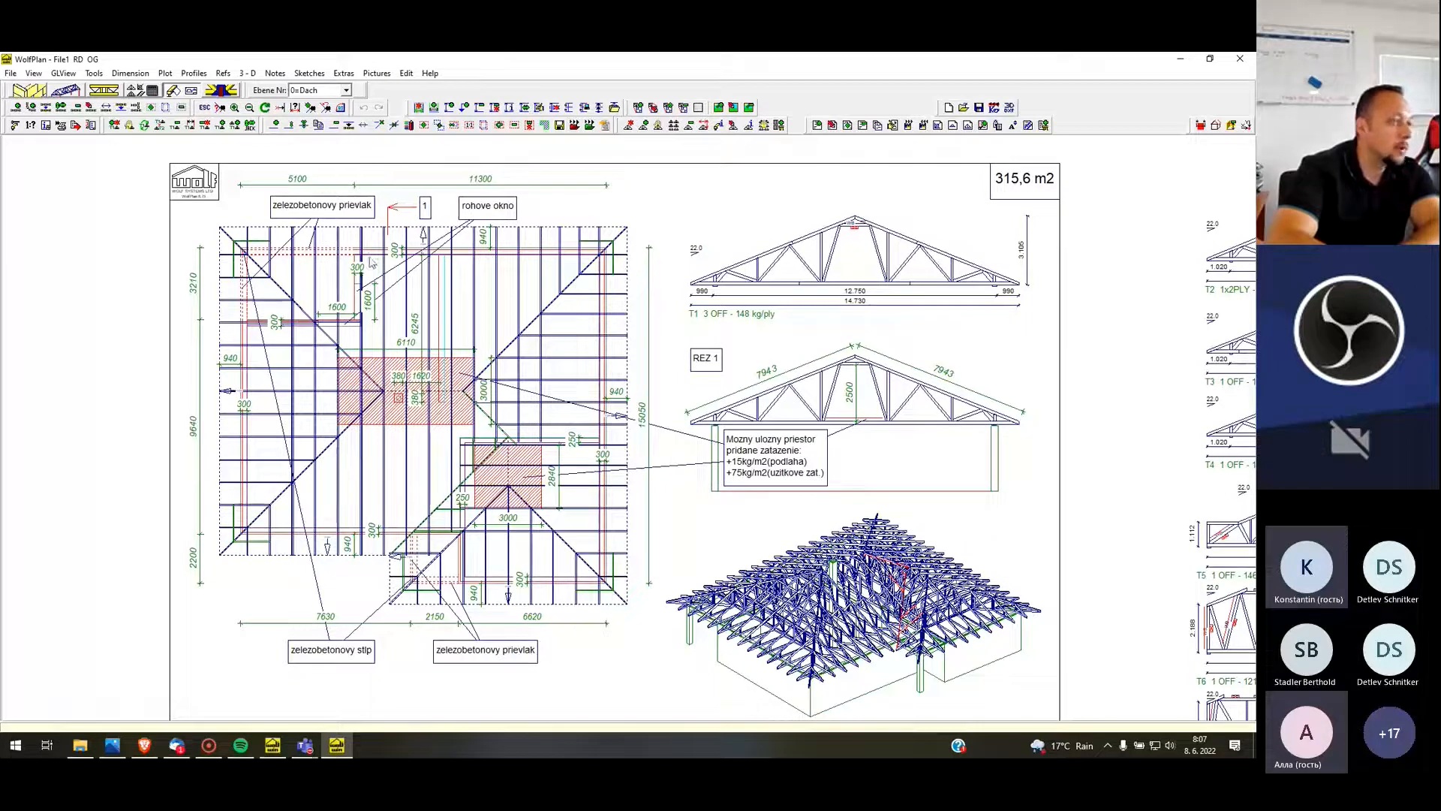
pyautogui.scroll(-1, 605, 218)
pyautogui.scroll(-1, 605, 218)
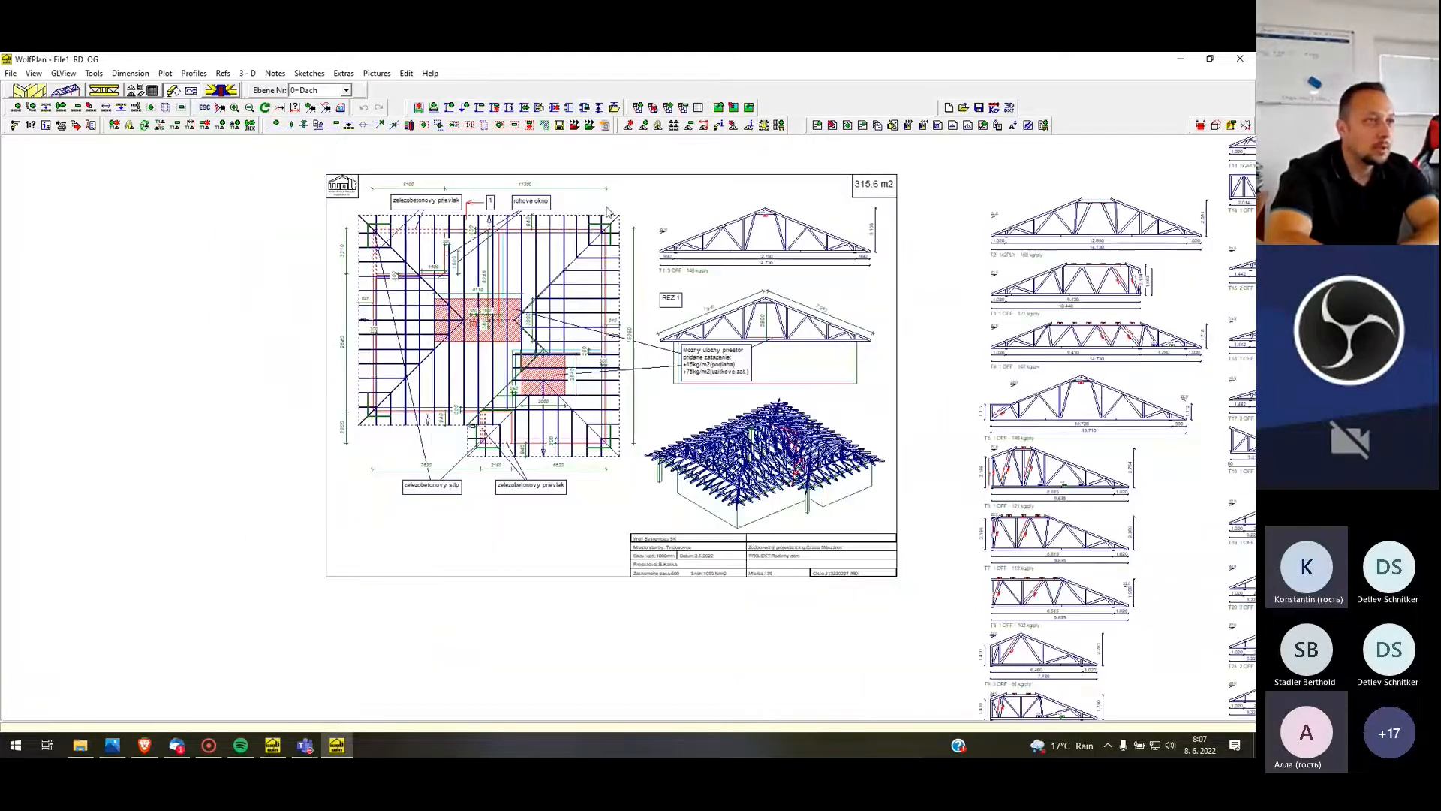
pyautogui.scroll(3, 808, 252)
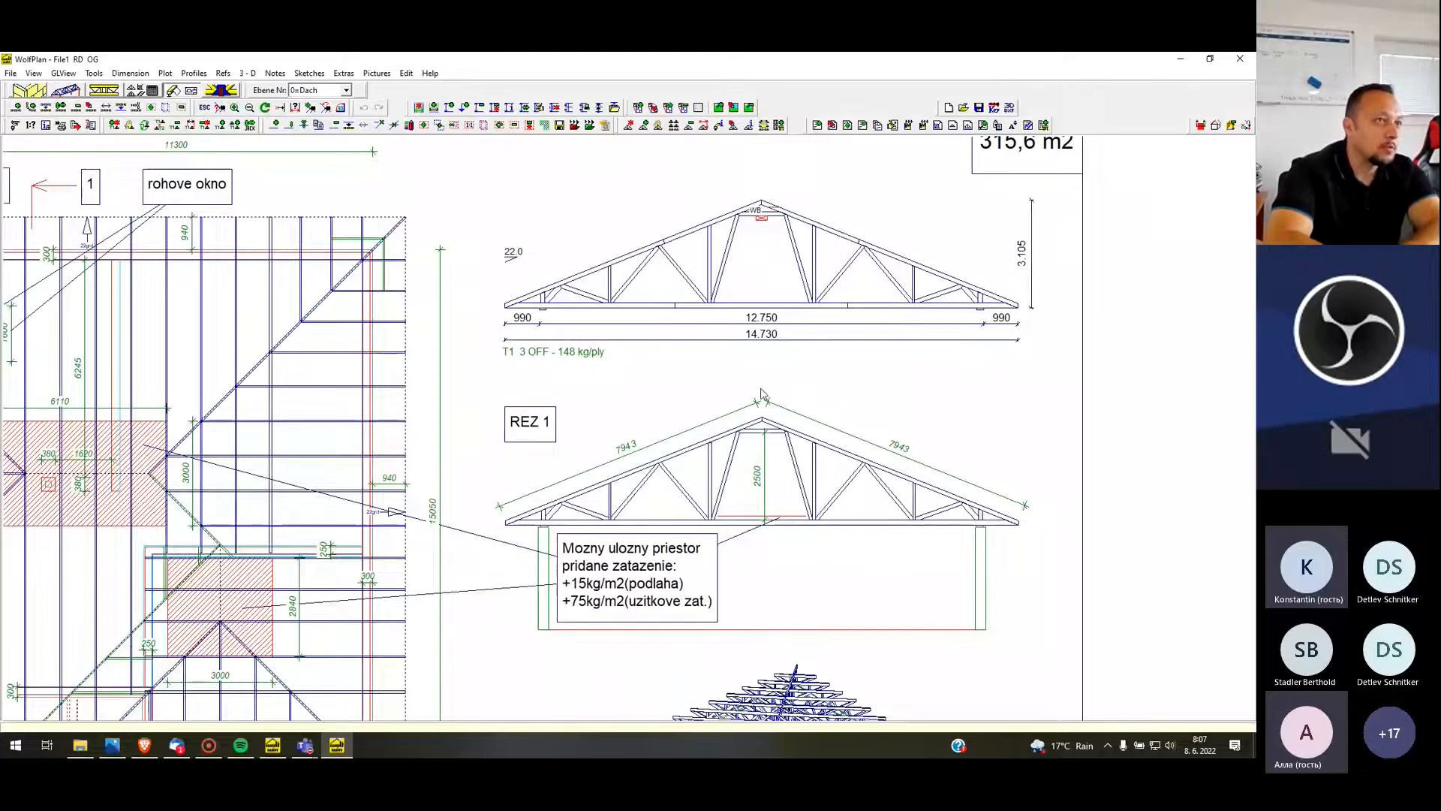
pyautogui.scroll(-1, 931, 330)
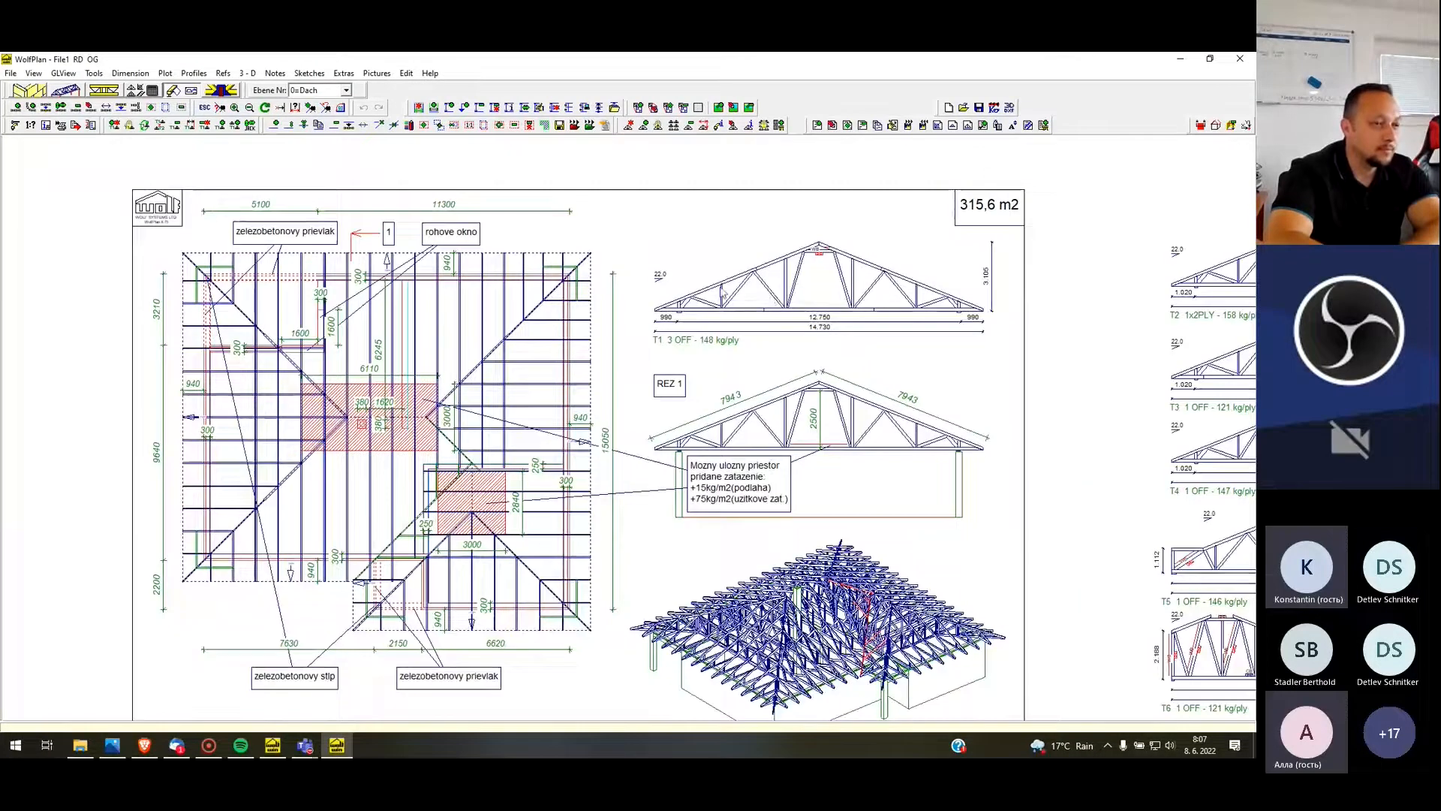
pyautogui.scroll(-1, 698, 284)
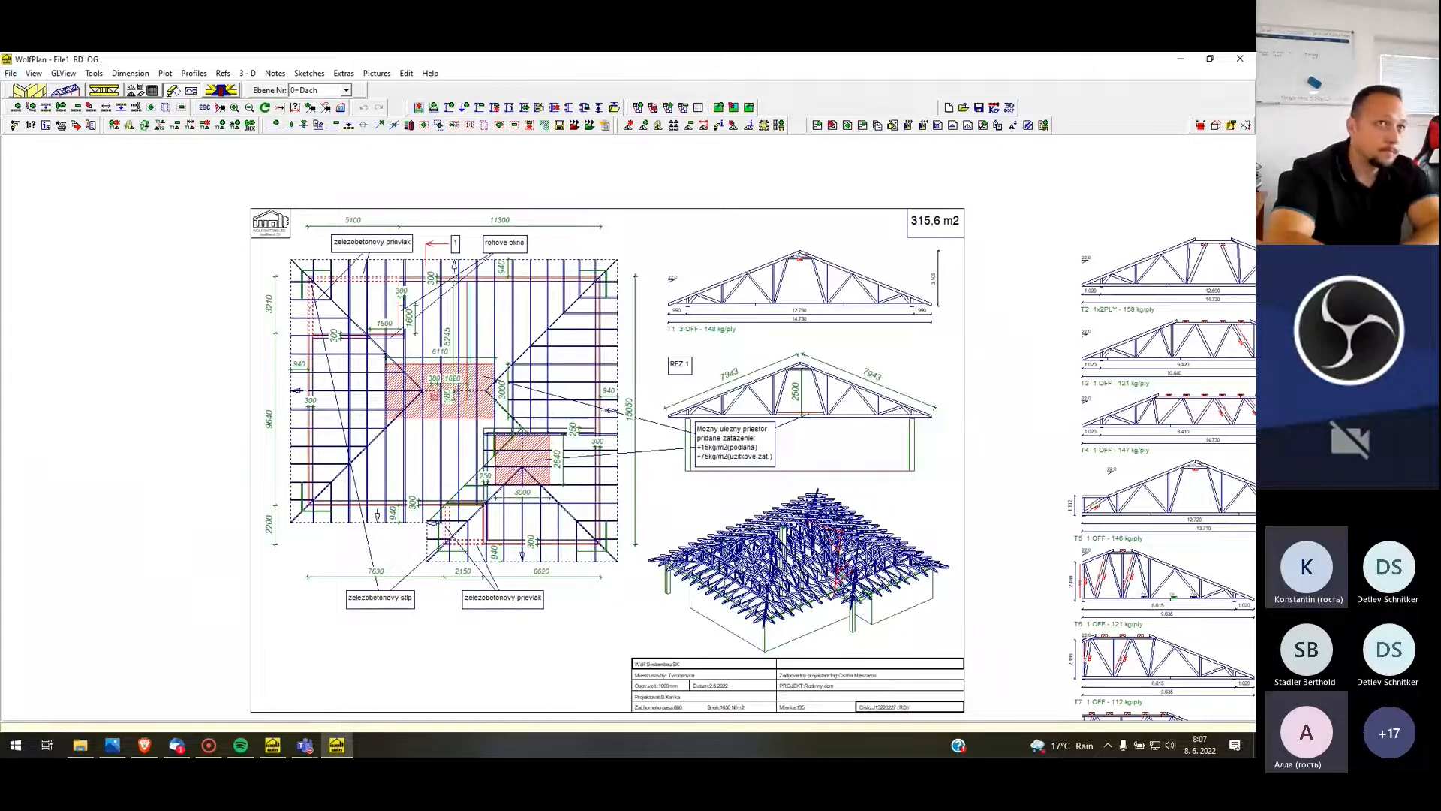
# Create a 3D section enclosing the whole framed plan sheet and render it as a solid model in perspective
pyautogui.click(1201, 126)
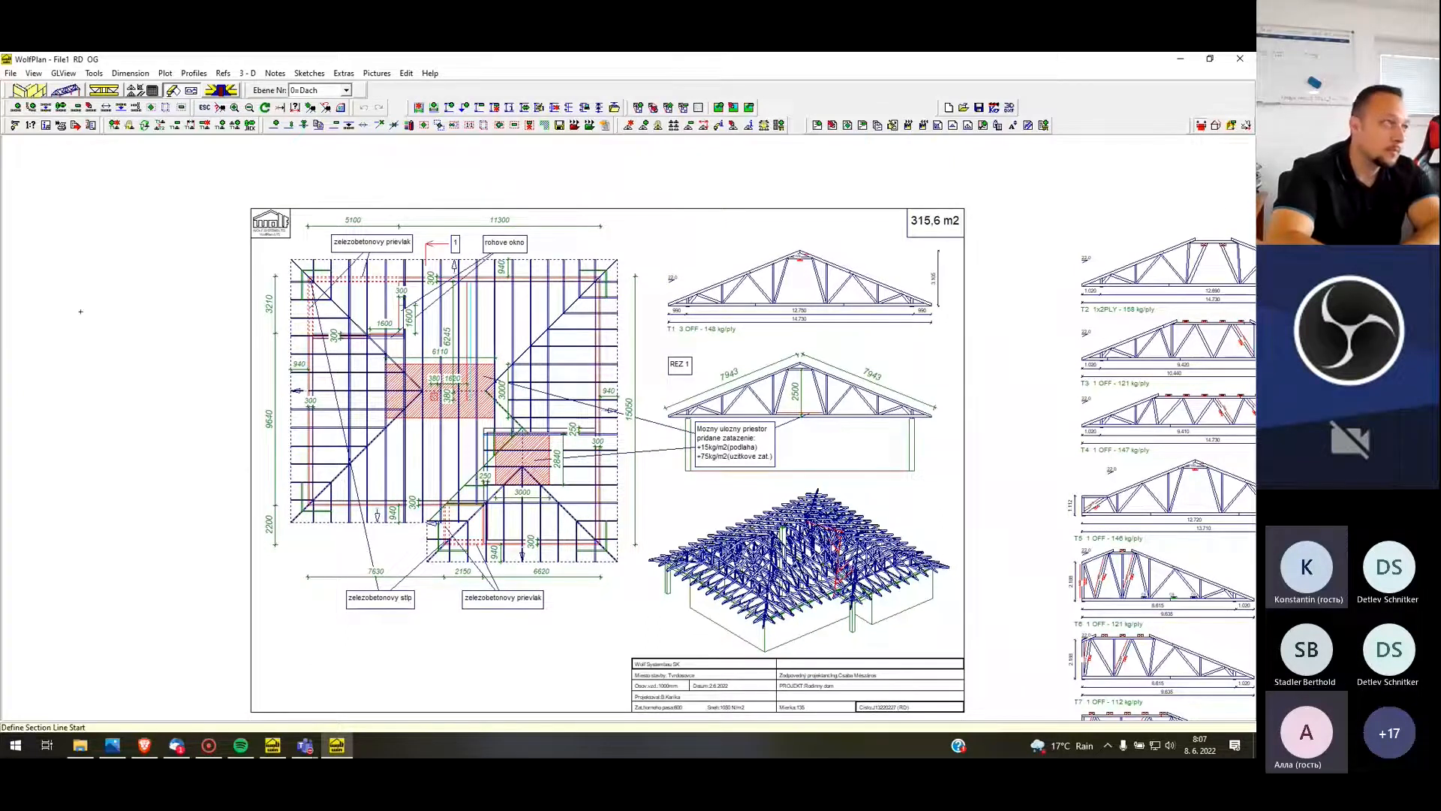
pyautogui.click(257, 711)
pyautogui.click(979, 688)
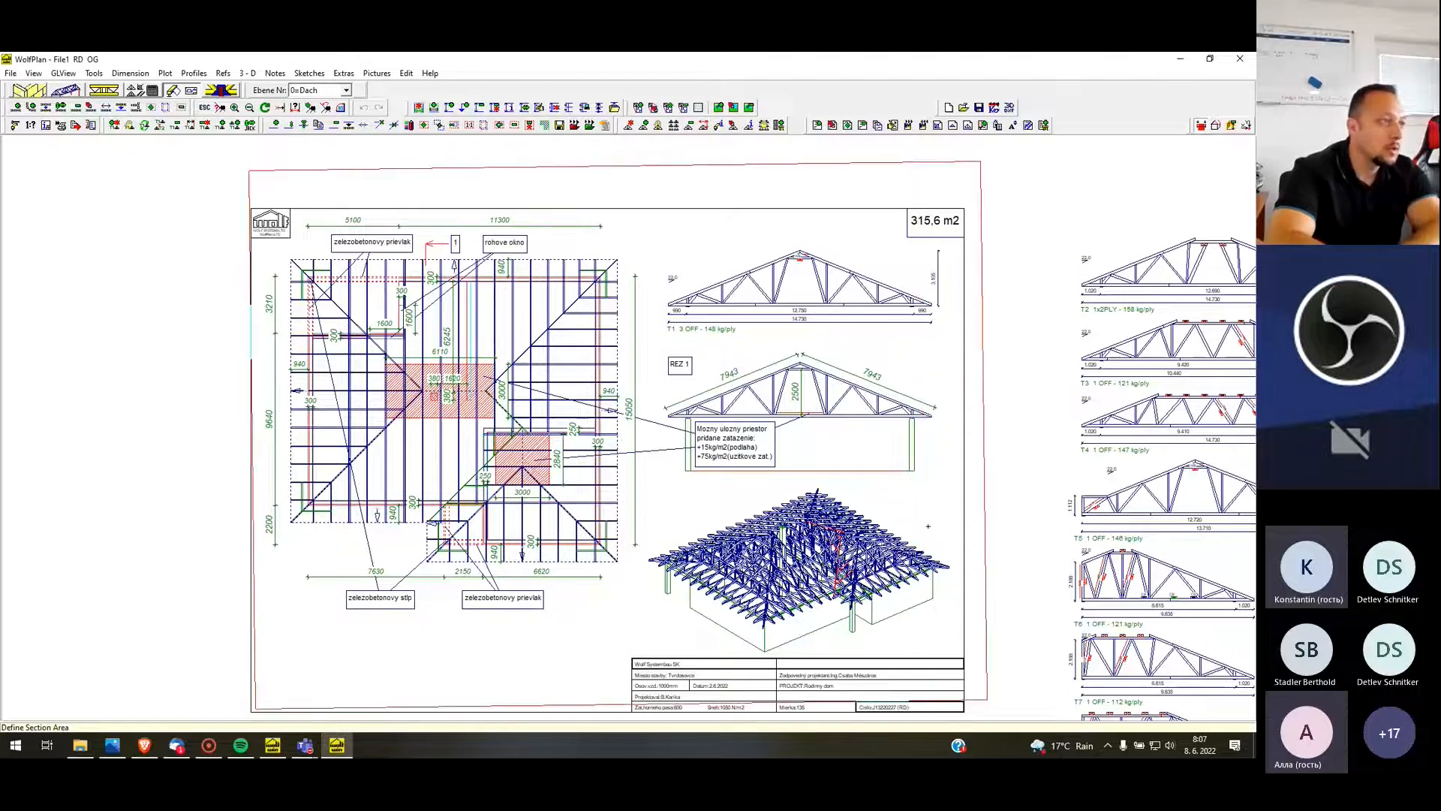
pyautogui.click(818, 438)
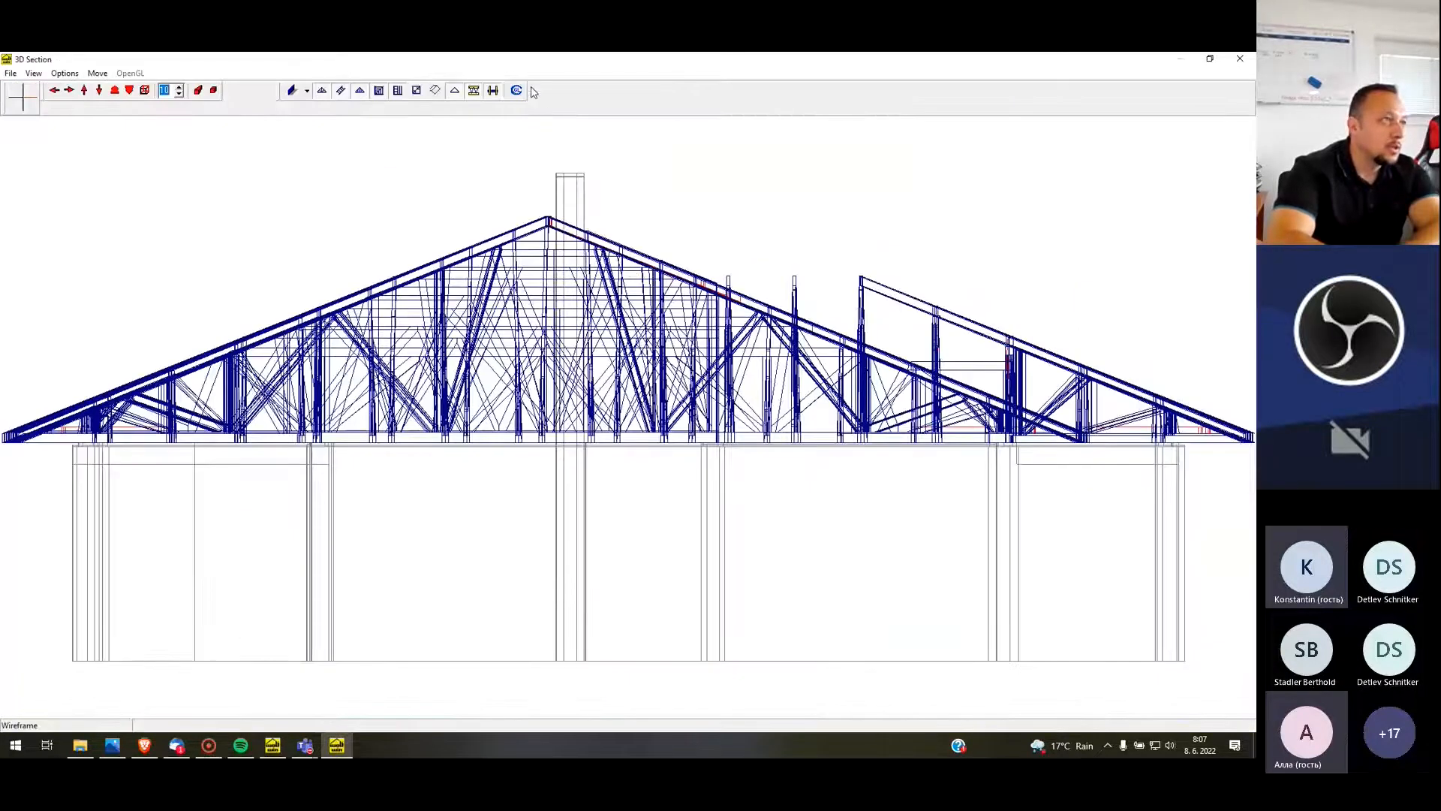
pyautogui.click(516, 91)
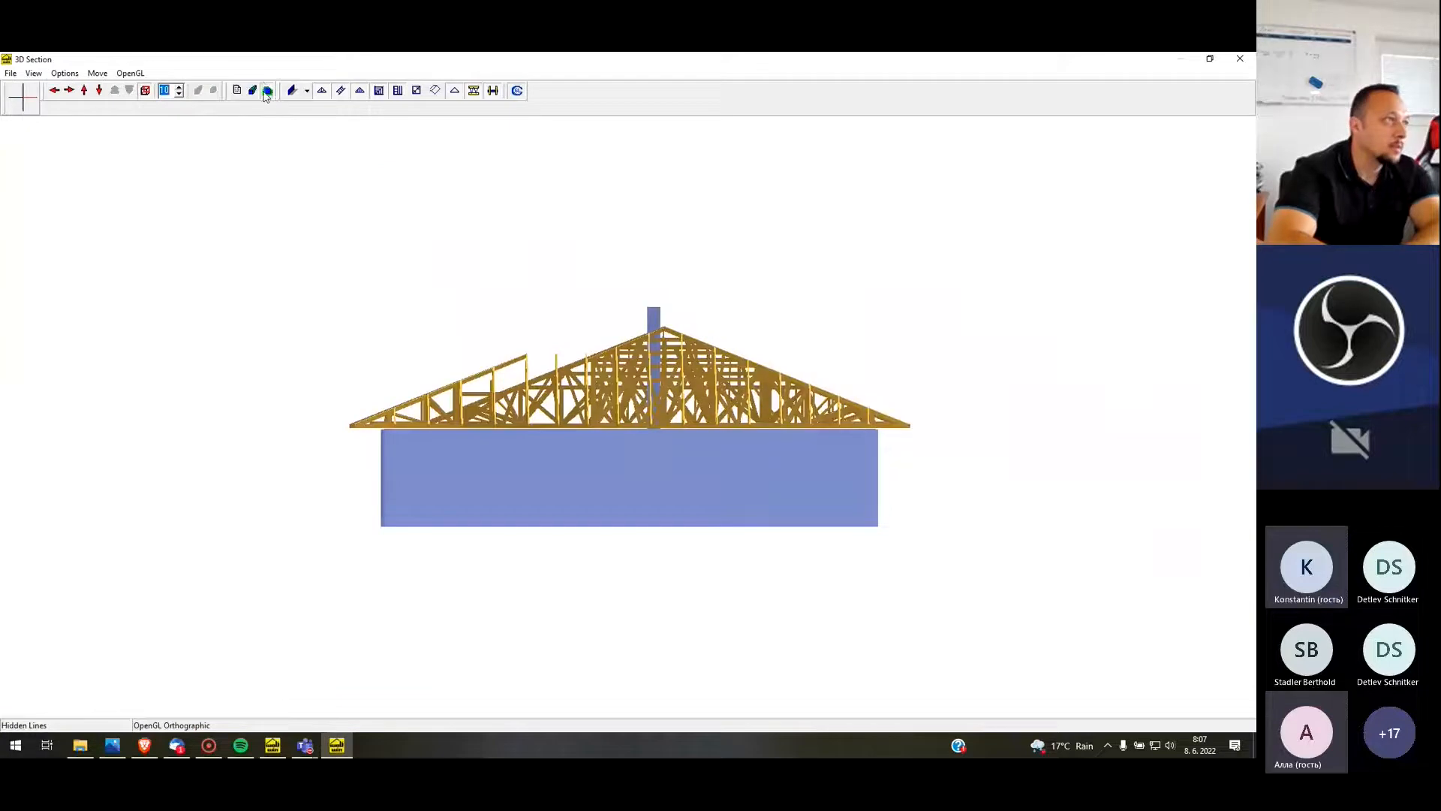
pyautogui.click(253, 91)
# Examine the inside of the rendered roof structure around the chimney and close the 3D section
pyautogui.moveTo(393, 302)
pyautogui.mouseDown()
pyautogui.moveTo(480, 315)
pyautogui.moveTo(518, 344)
pyautogui.moveTo(566, 434)
pyautogui.moveTo(602, 453)
pyautogui.moveTo(709, 413)
pyautogui.moveTo(611, 425)
pyautogui.moveTo(506, 412)
pyautogui.moveTo(404, 430)
pyautogui.mouseUp()
pyautogui.scroll(6, 625, 436)
pyautogui.scroll(4, 586, 488)
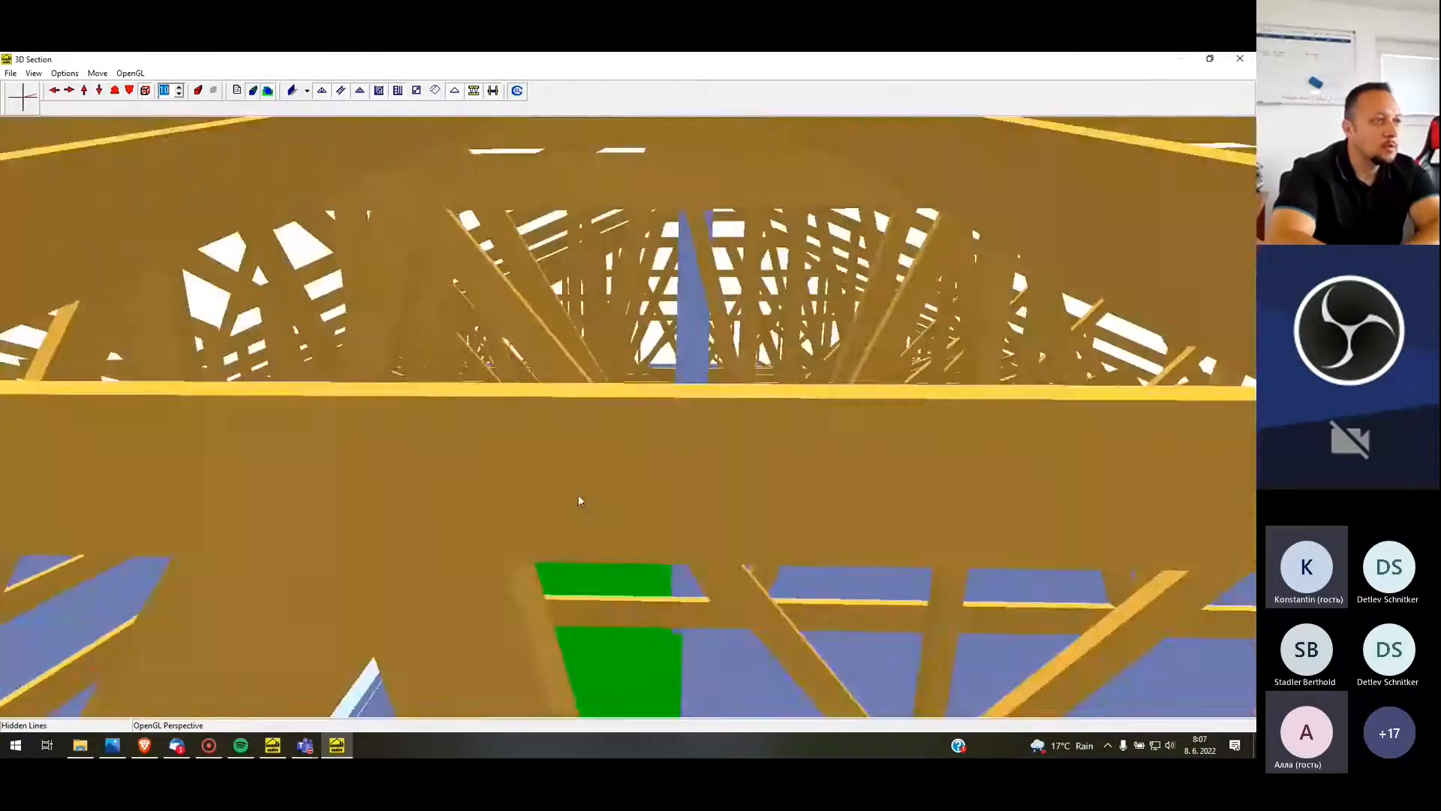
pyautogui.moveTo(609, 479); pyautogui.dragTo(917, 494)
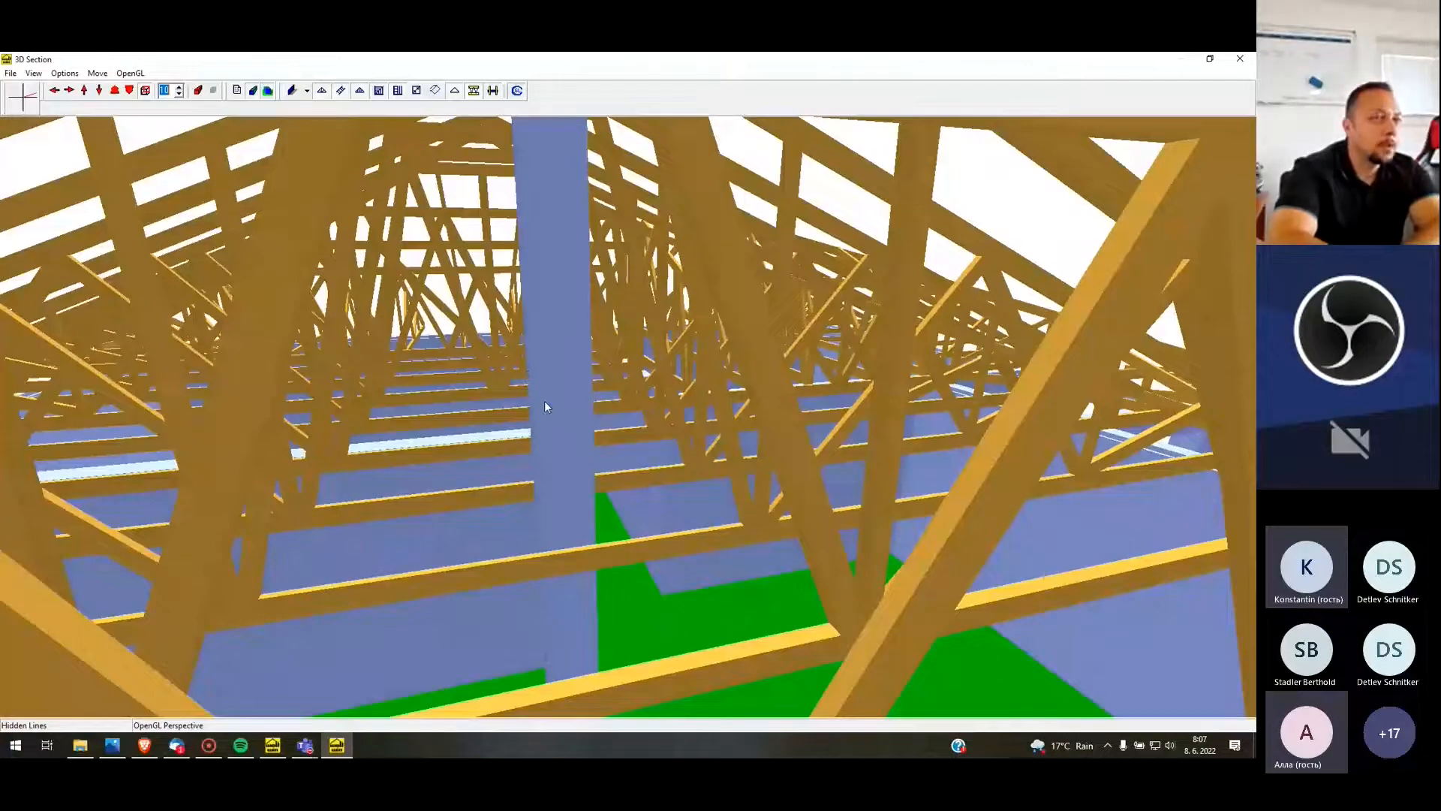
pyautogui.press('Escape')
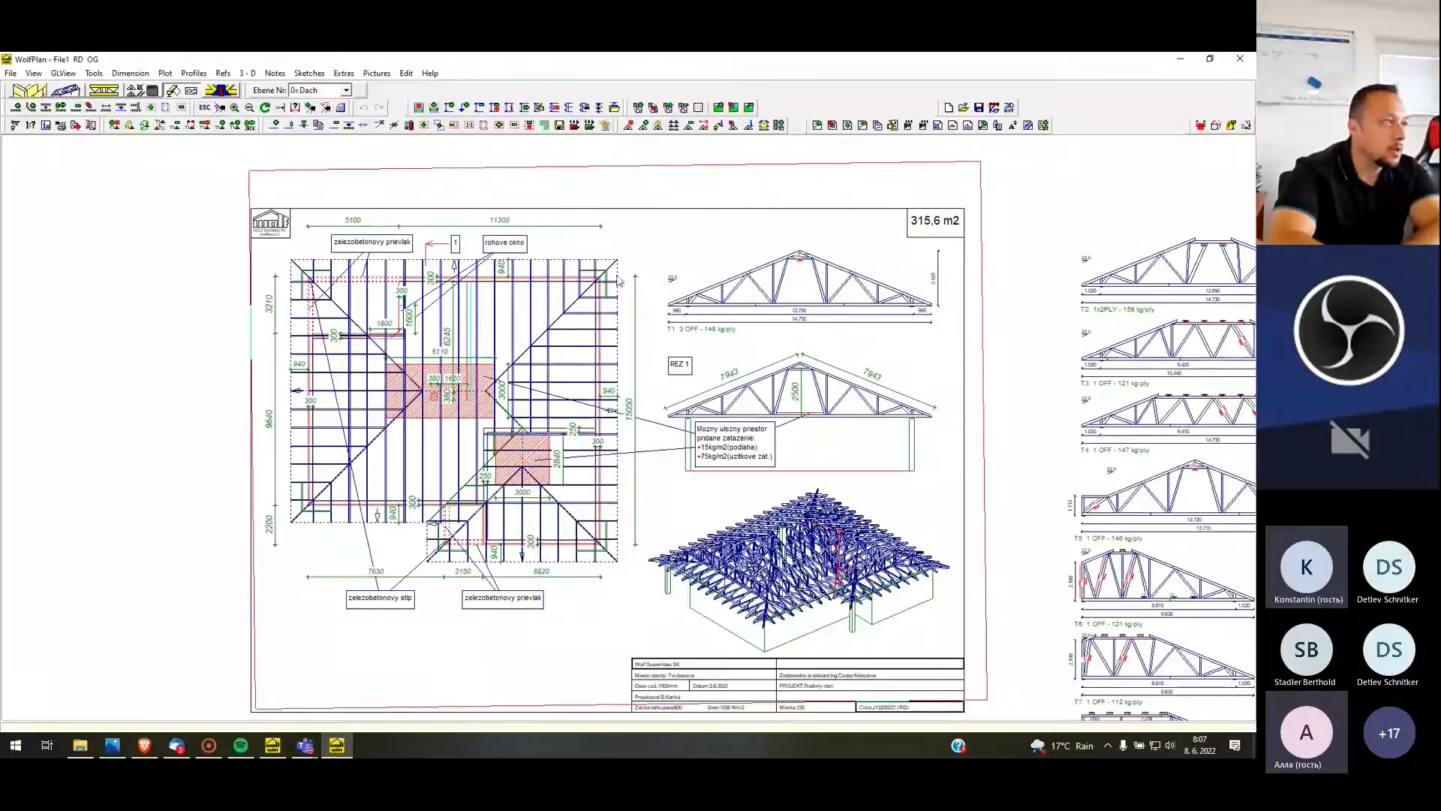
# Close the plan and reopen the third most recently used job without saving the current one
pyautogui.click(12, 73)
pyautogui.click(45, 185)
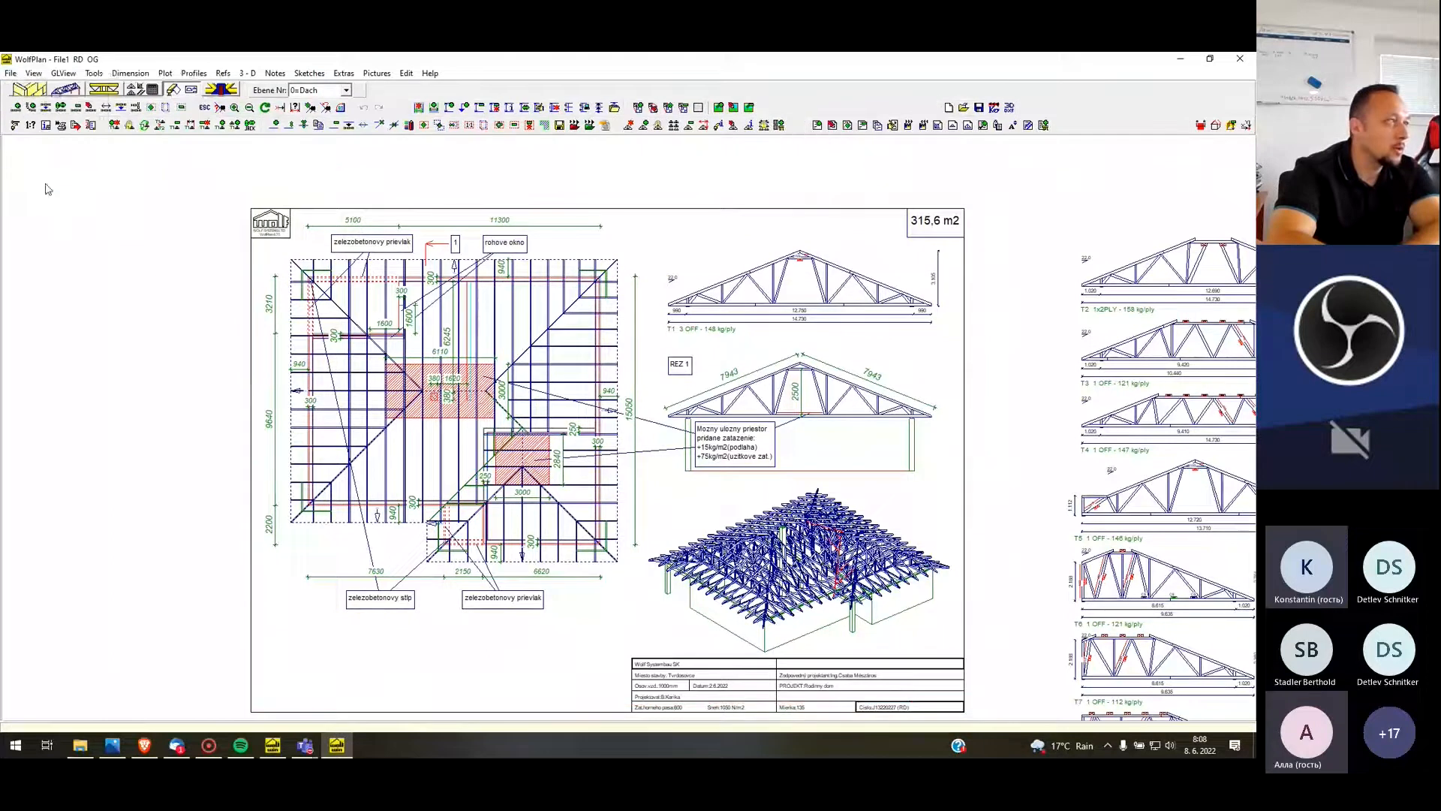
pyautogui.doubleClick(3, 62)
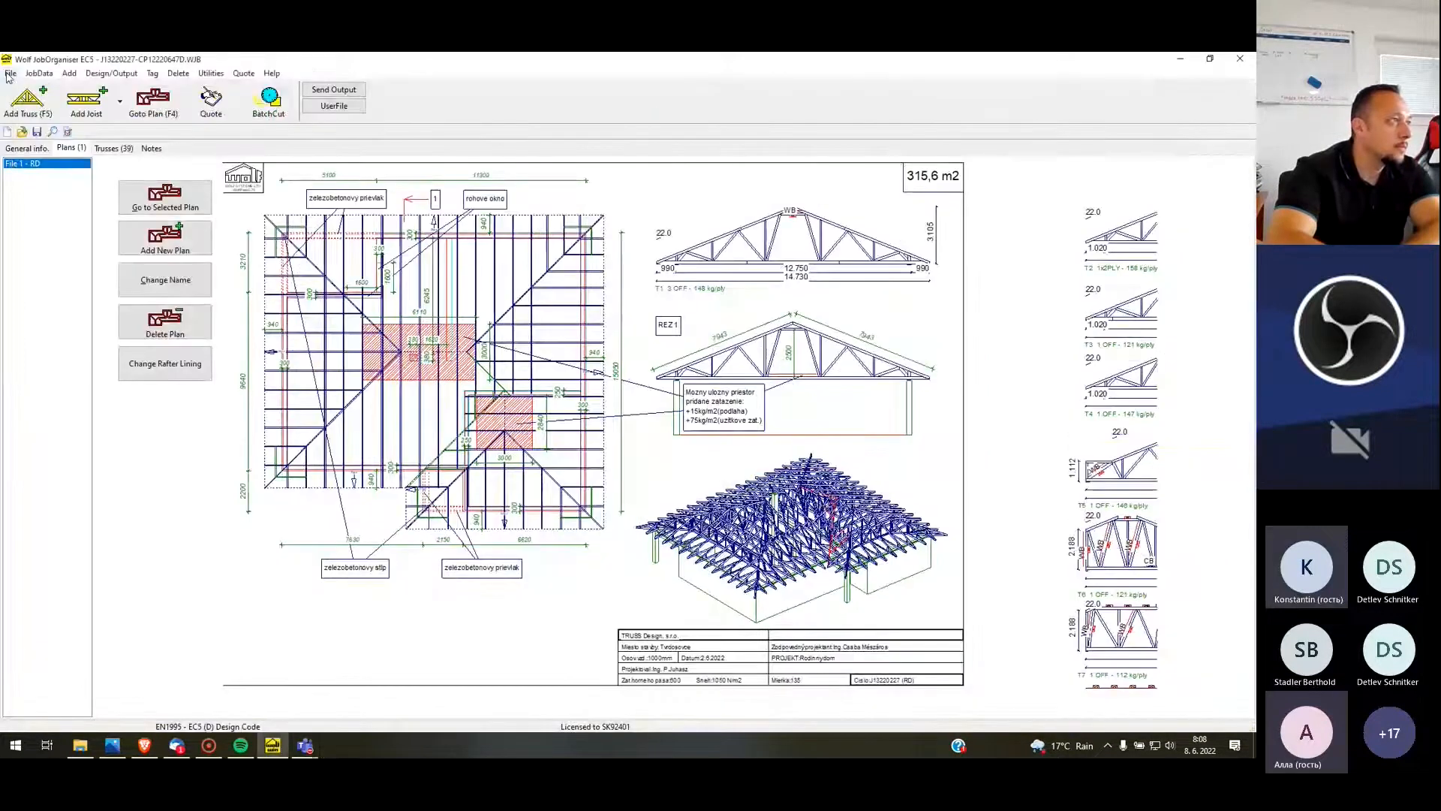
pyautogui.click(11, 73)
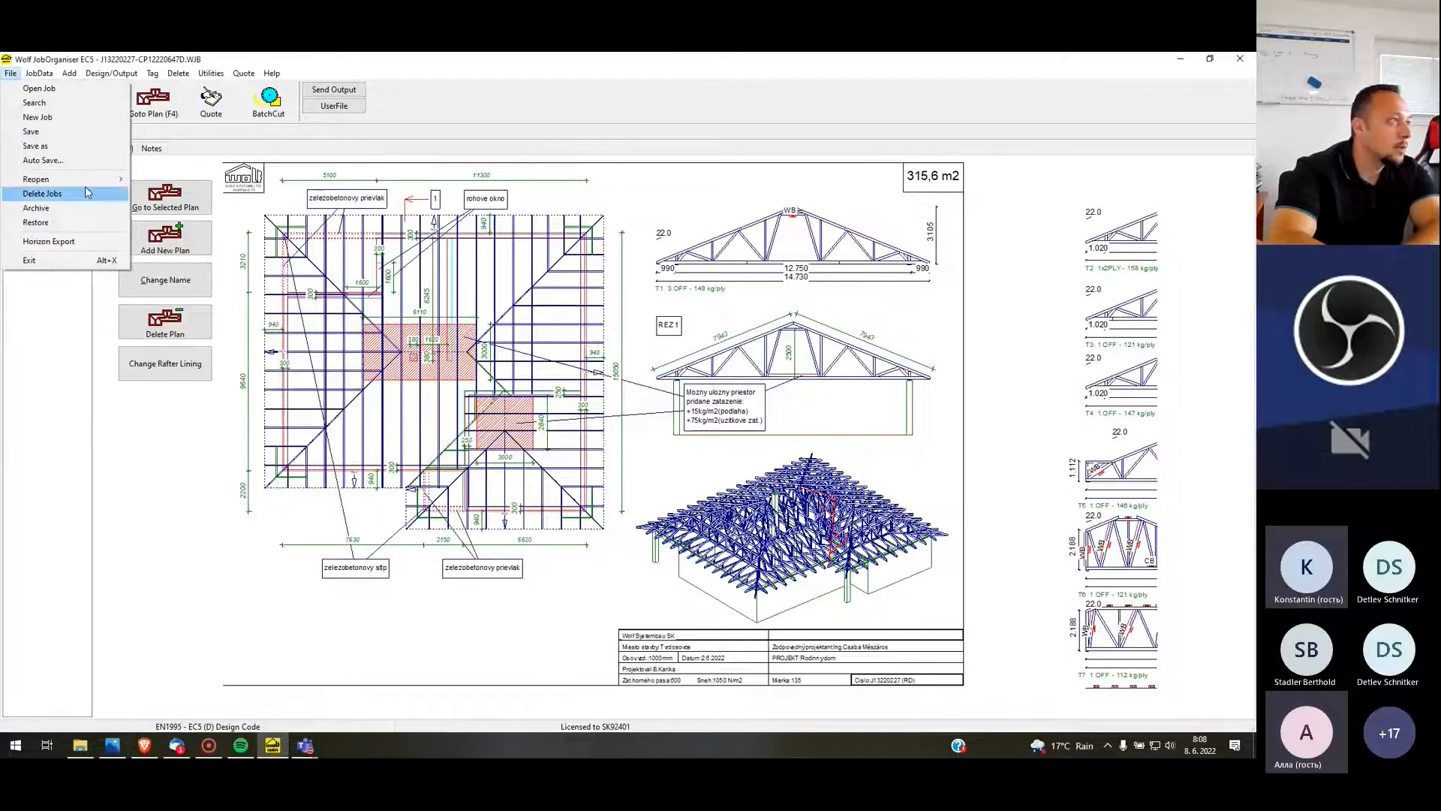
pyautogui.moveTo(90, 180)
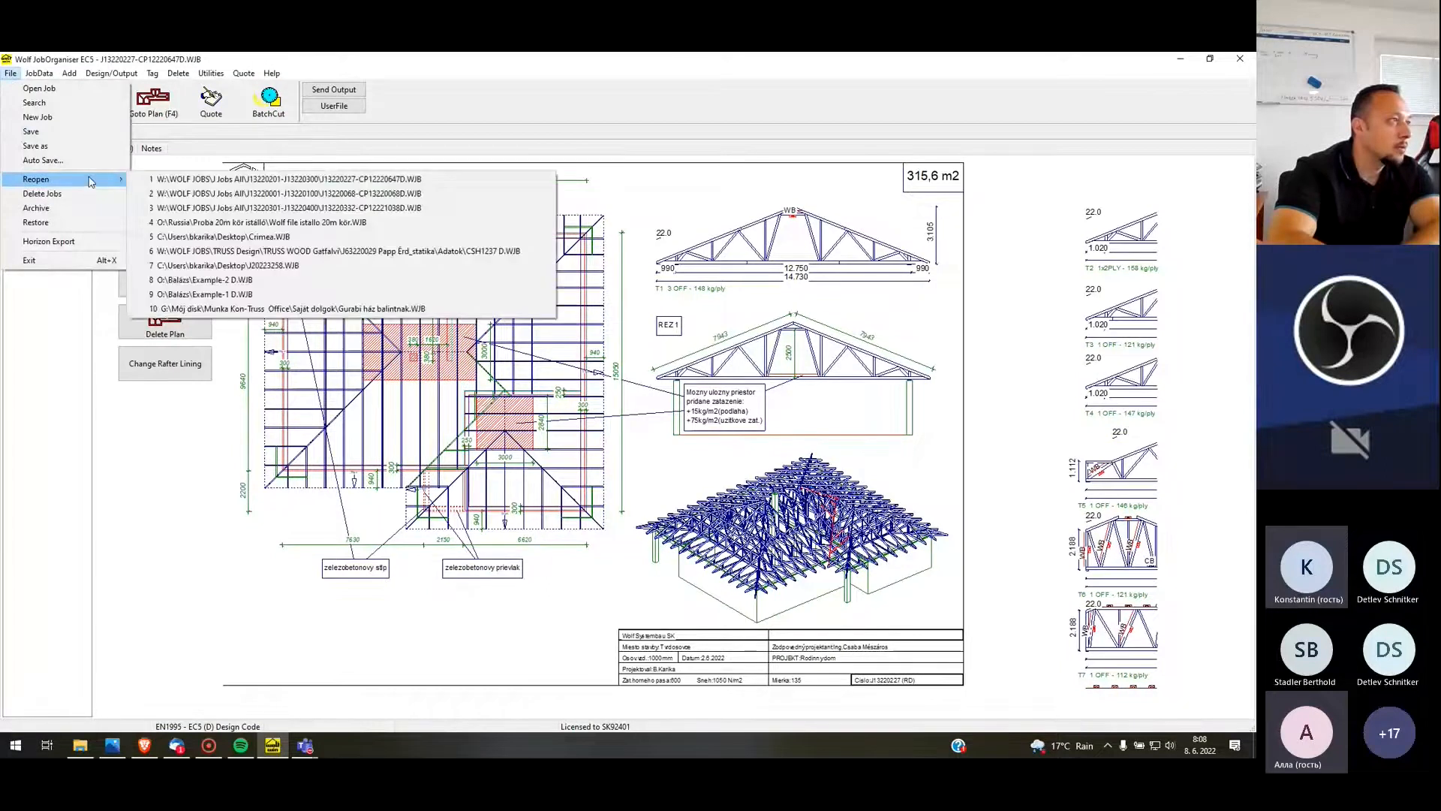
pyautogui.click(261, 209)
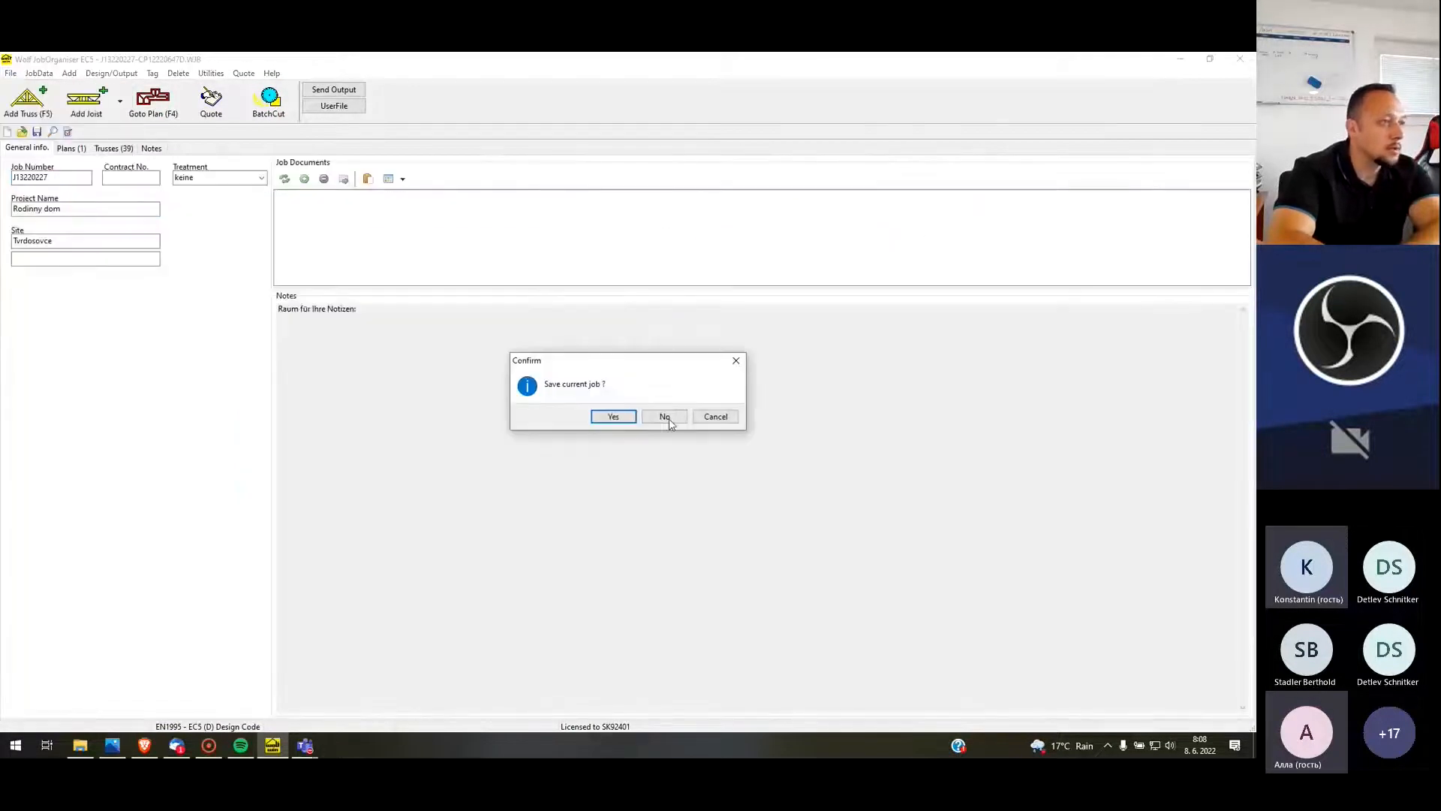
pyautogui.click(667, 419)
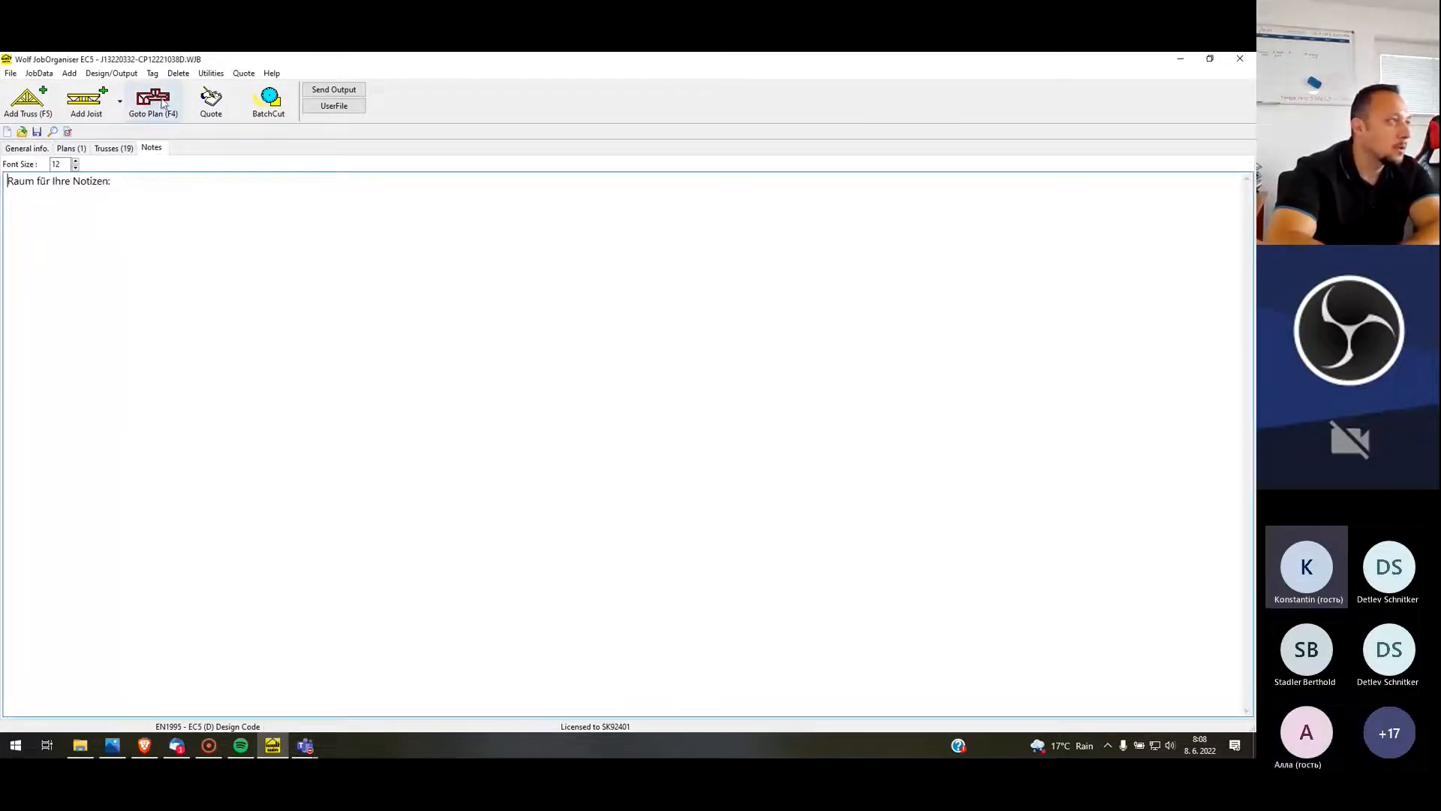
# Open the reopened job's plan and examine its floor plan, hipped roof layout and truss T5
pyautogui.click(162, 103)
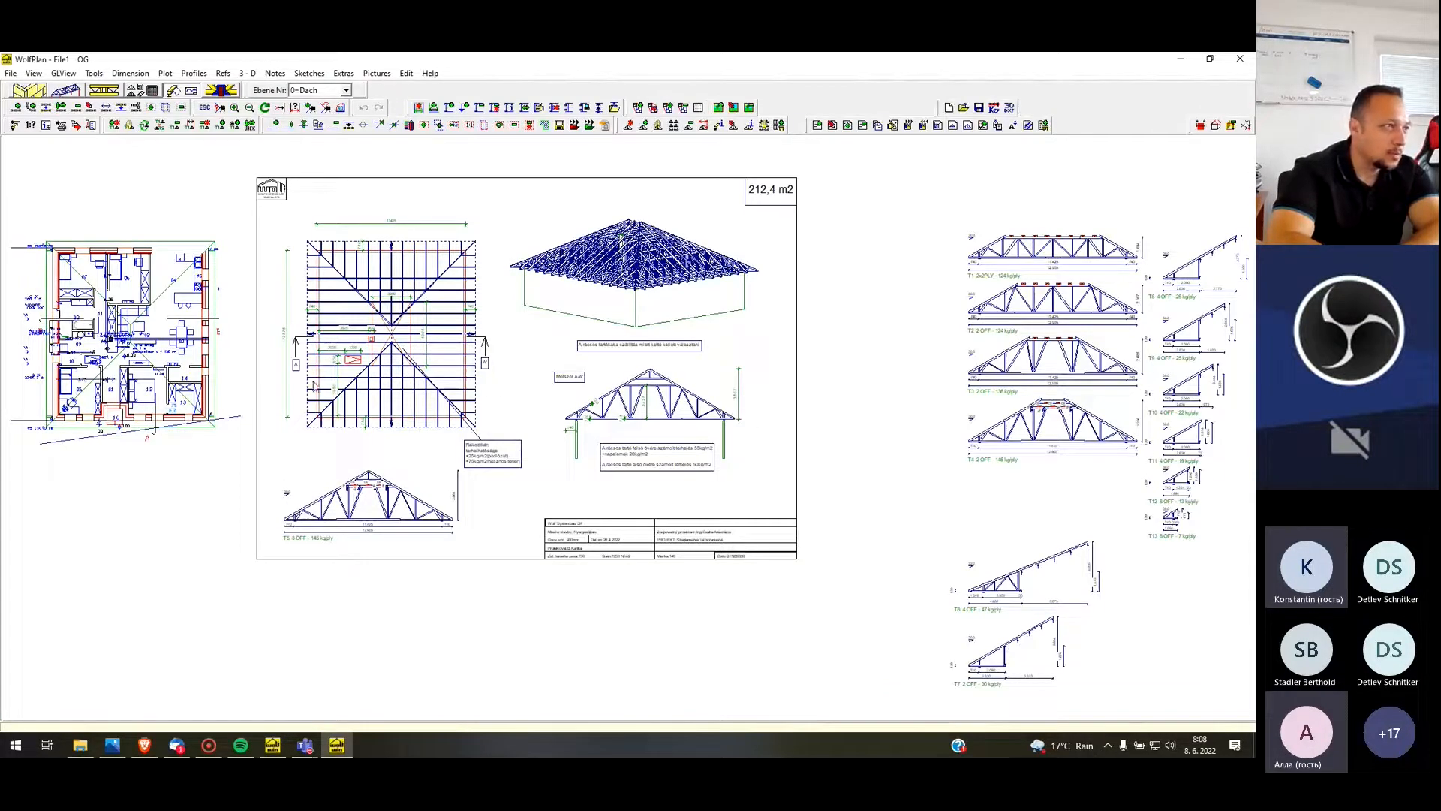
pyautogui.scroll(-1, 959, 492)
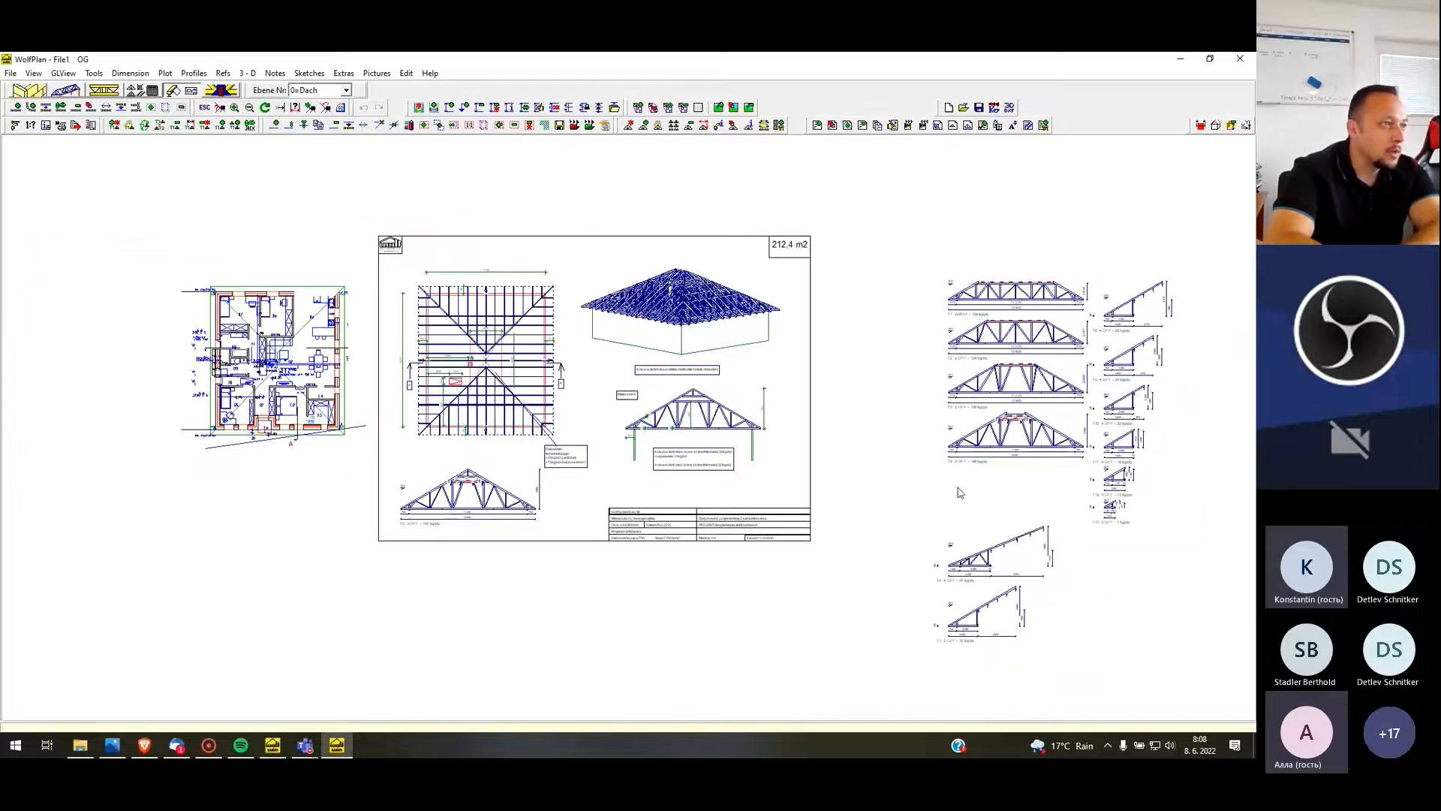
pyautogui.scroll(3, 215, 338)
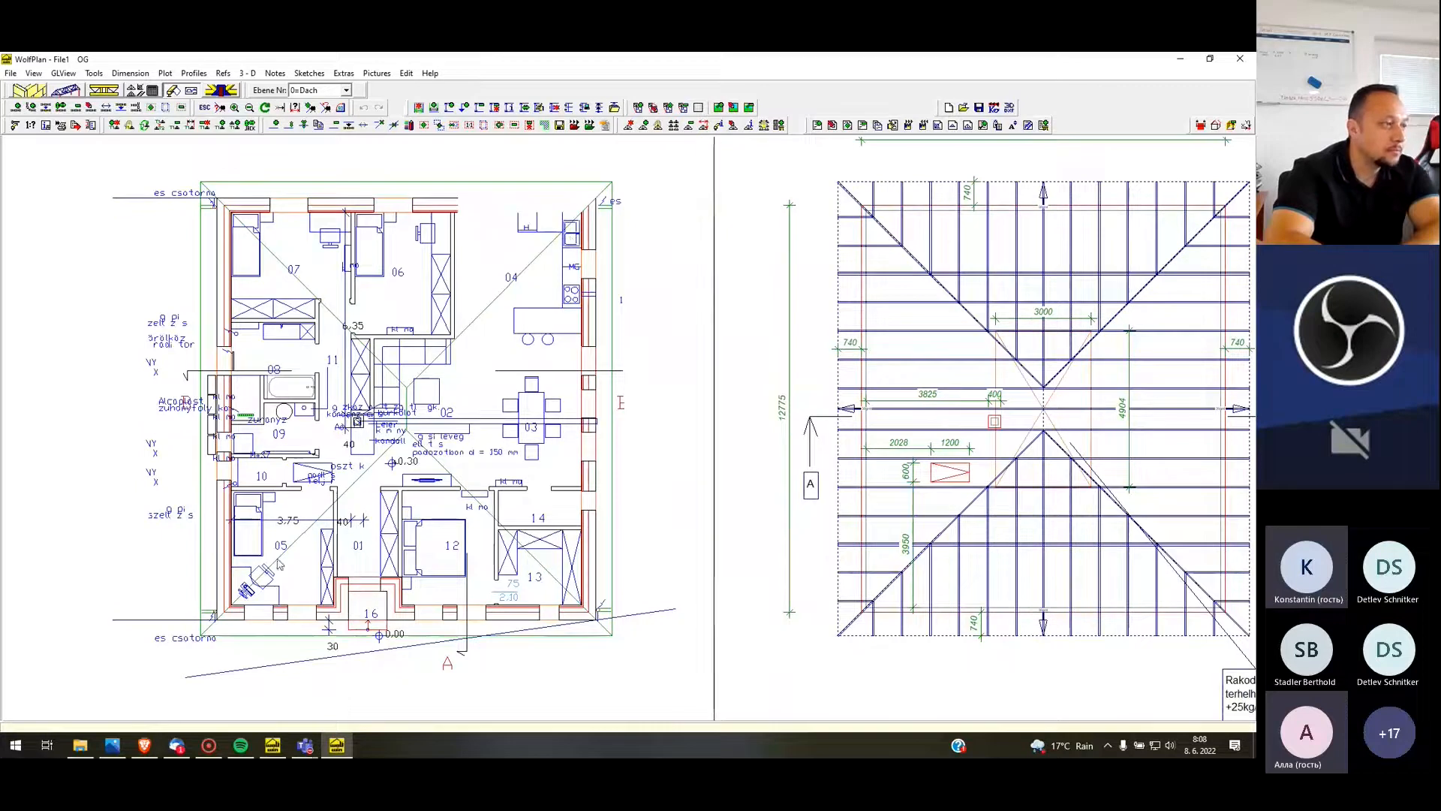
pyautogui.scroll(-1, 115, 403)
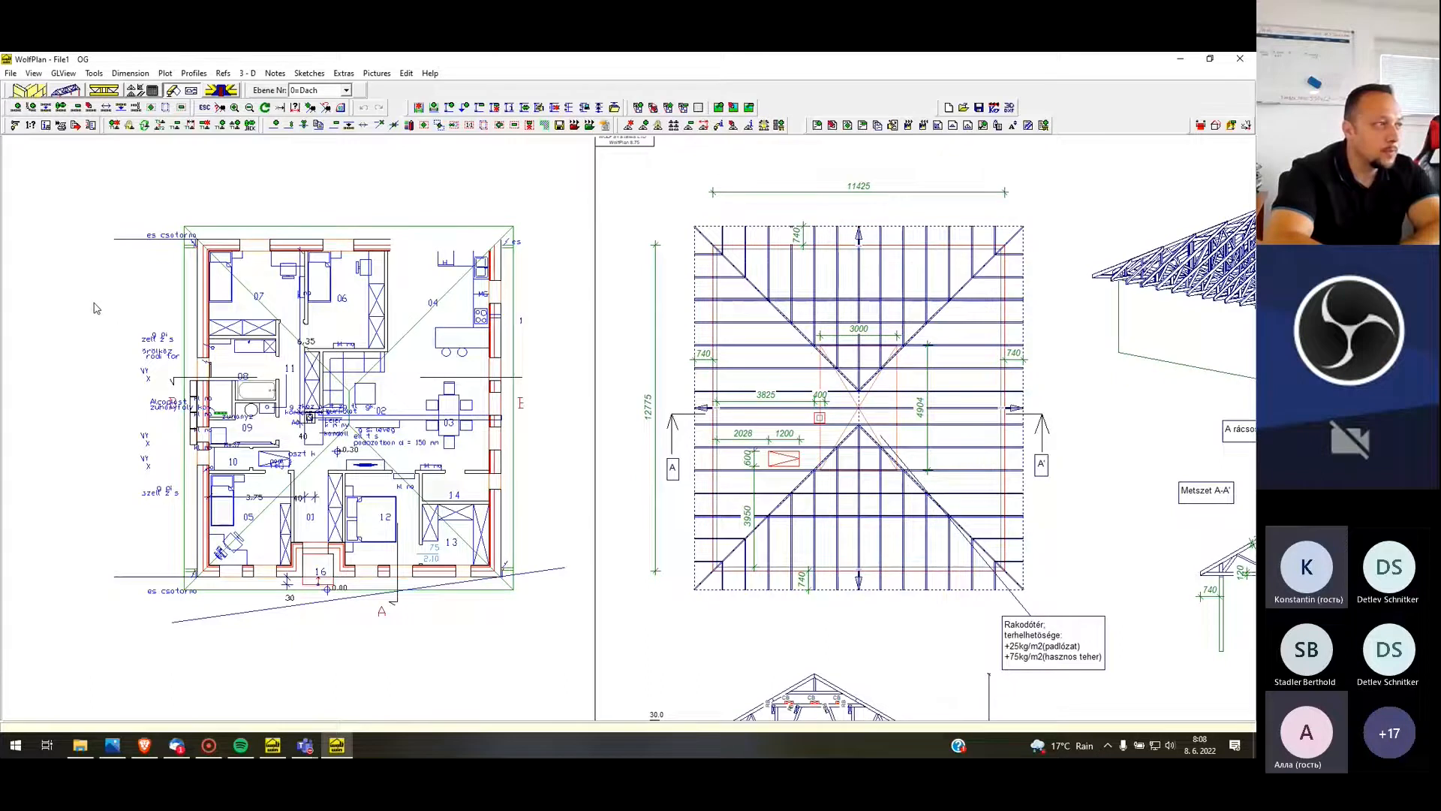
pyautogui.scroll(-1, 95, 307)
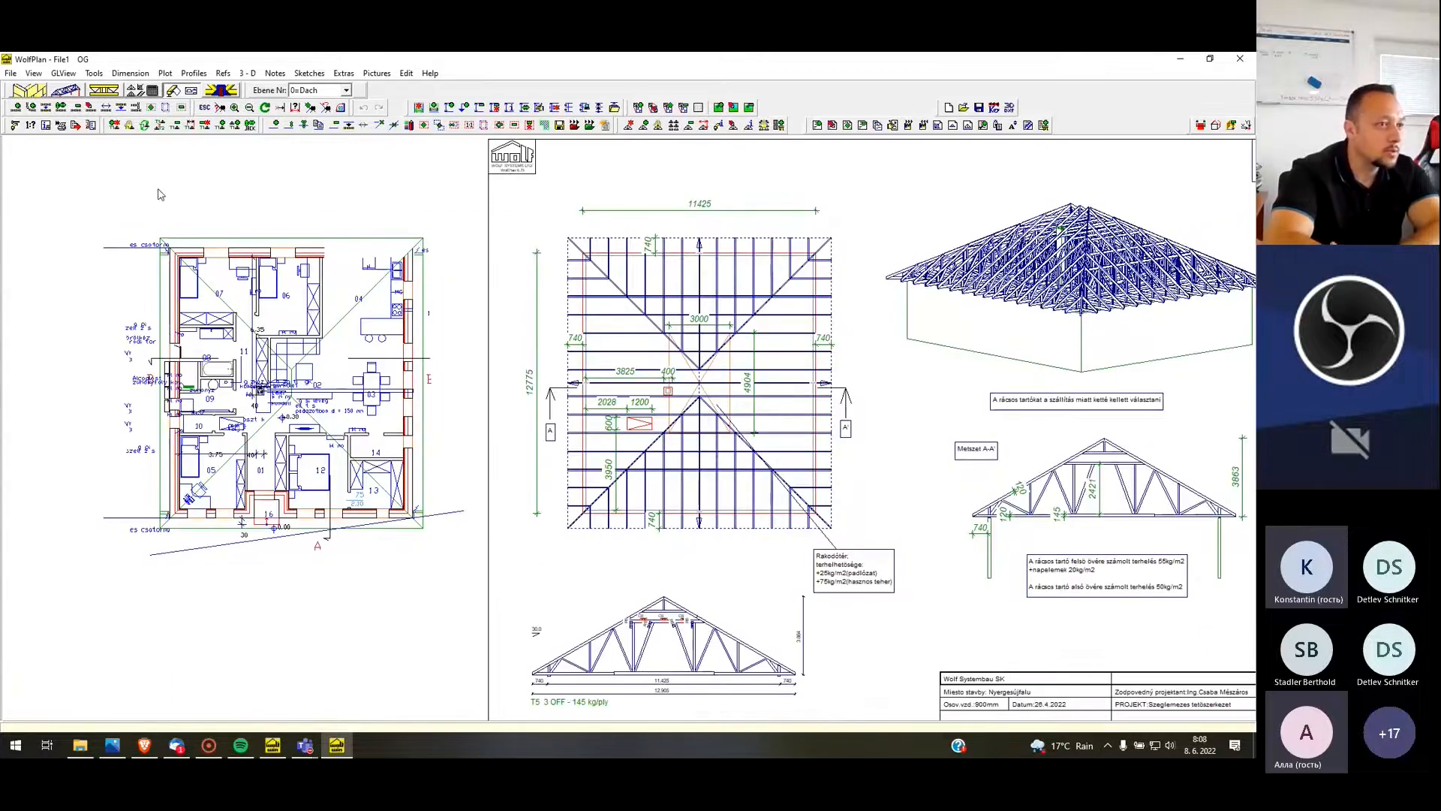
pyautogui.scroll(-1, 112, 167)
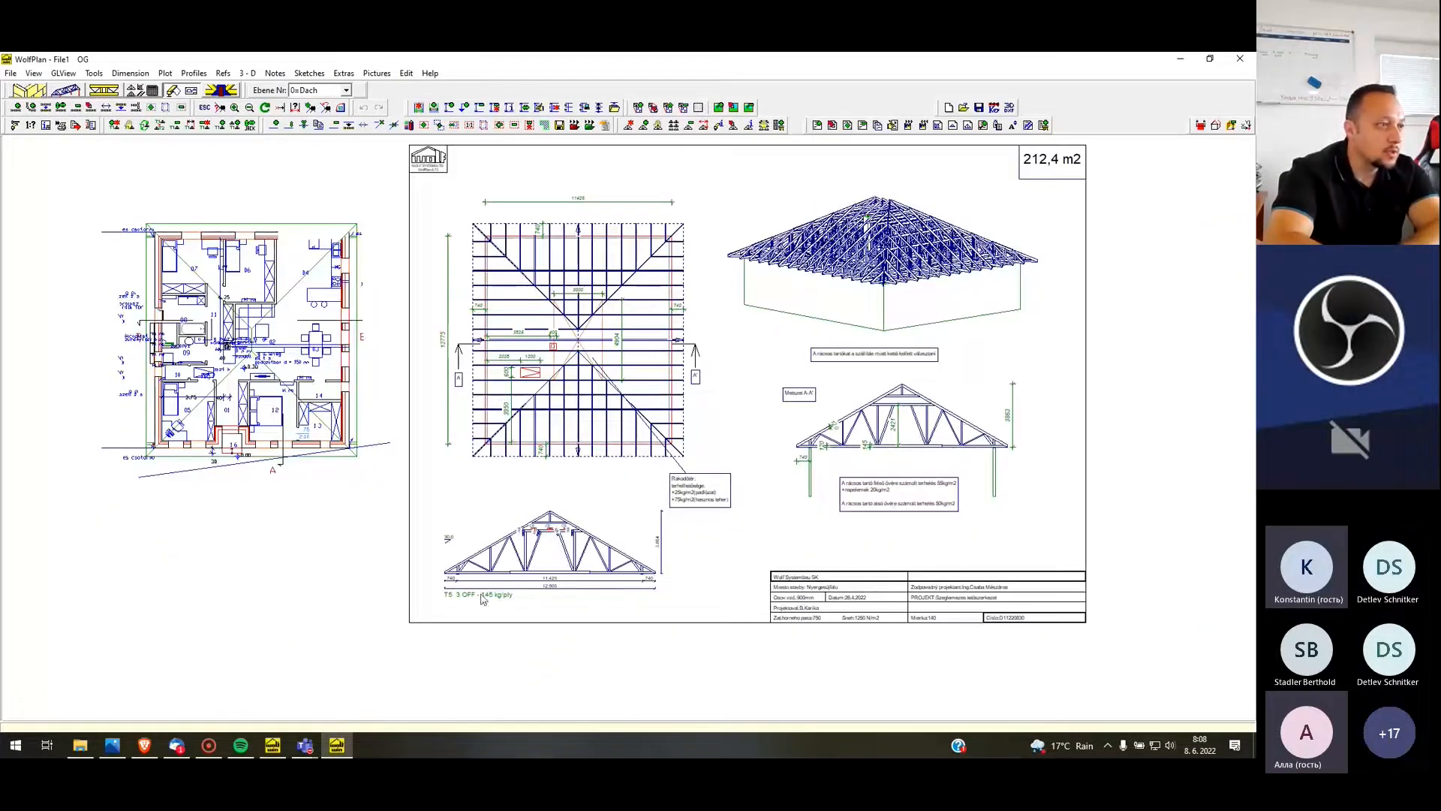
pyautogui.scroll(5, 449, 620)
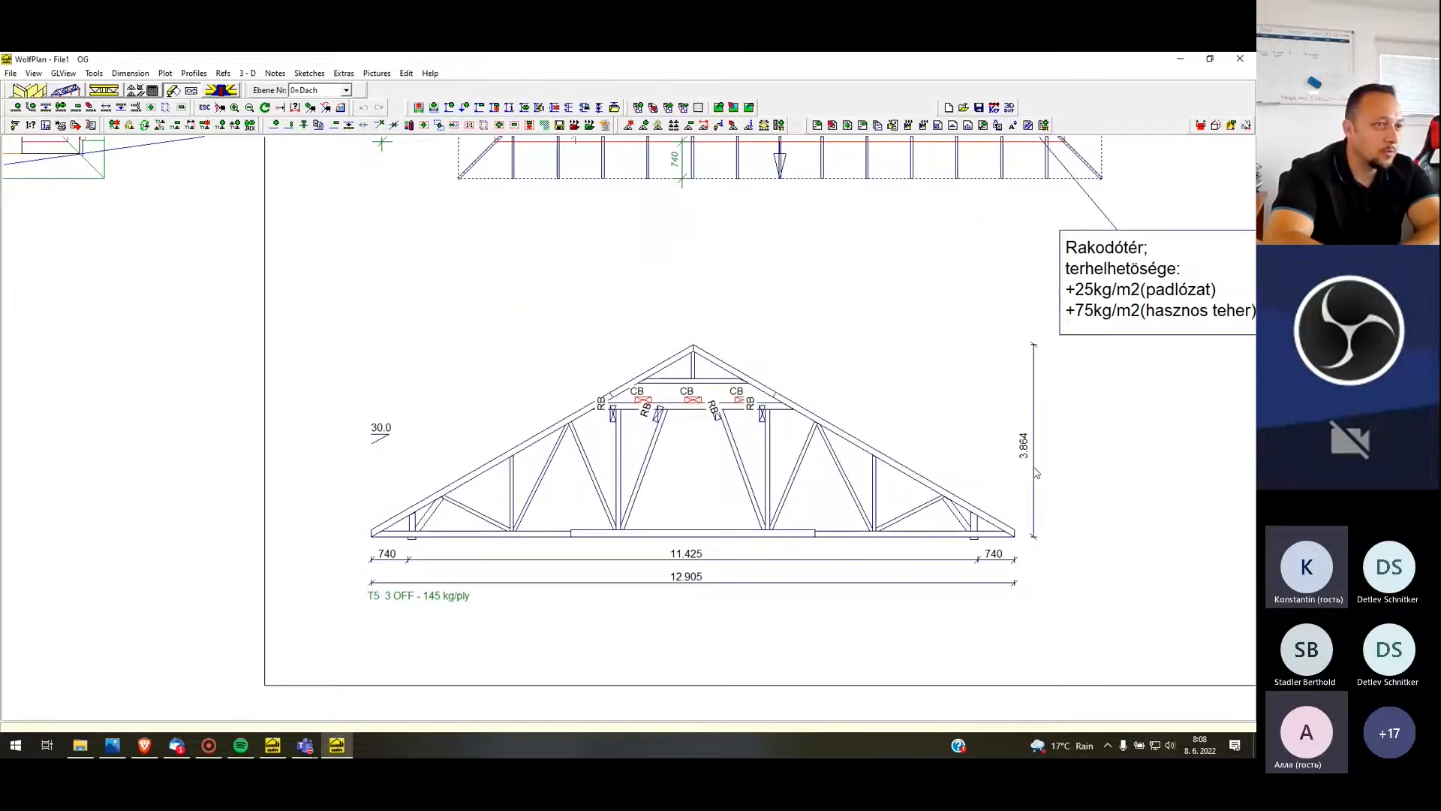
pyautogui.scroll(2, 612, 400)
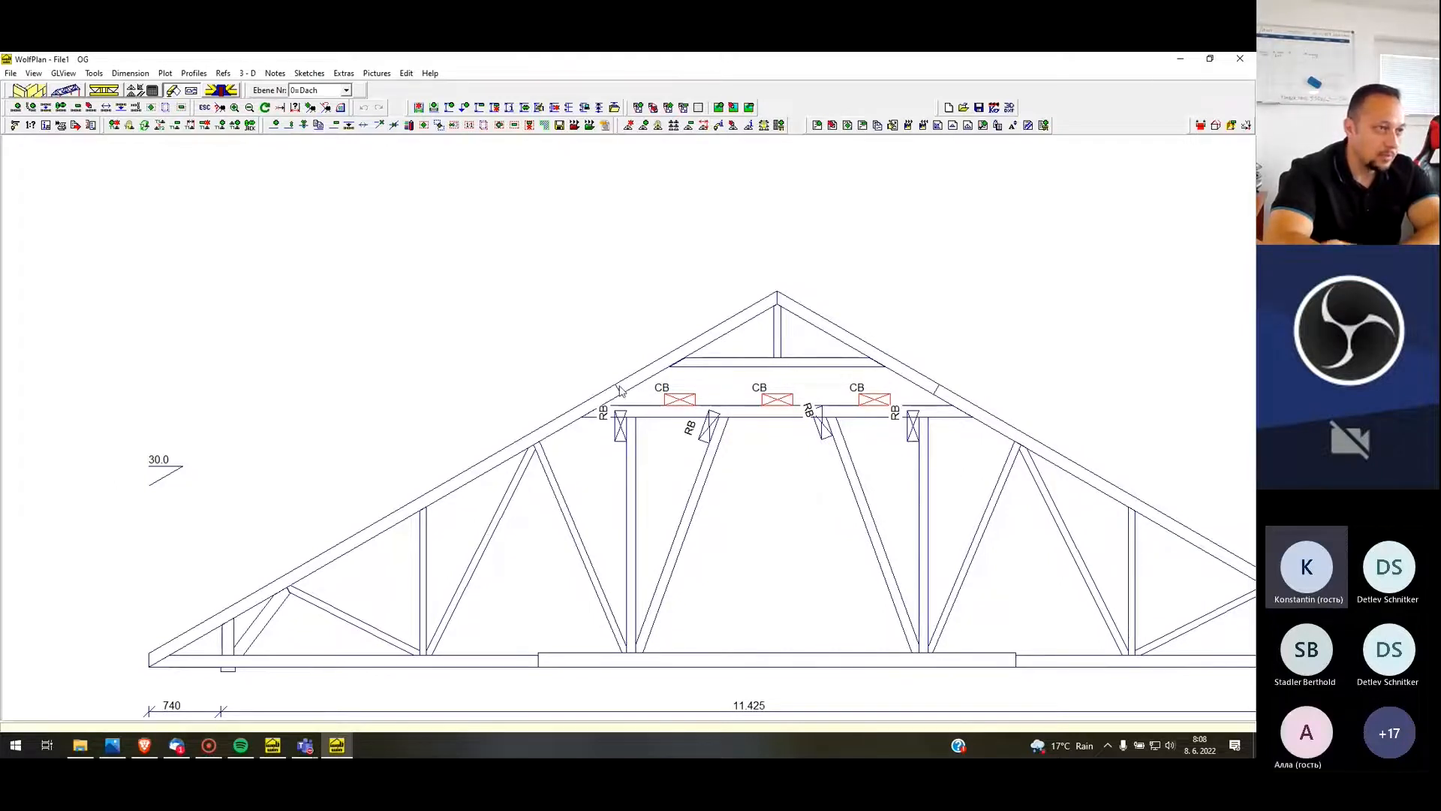
pyautogui.scroll(-5, 800, 345)
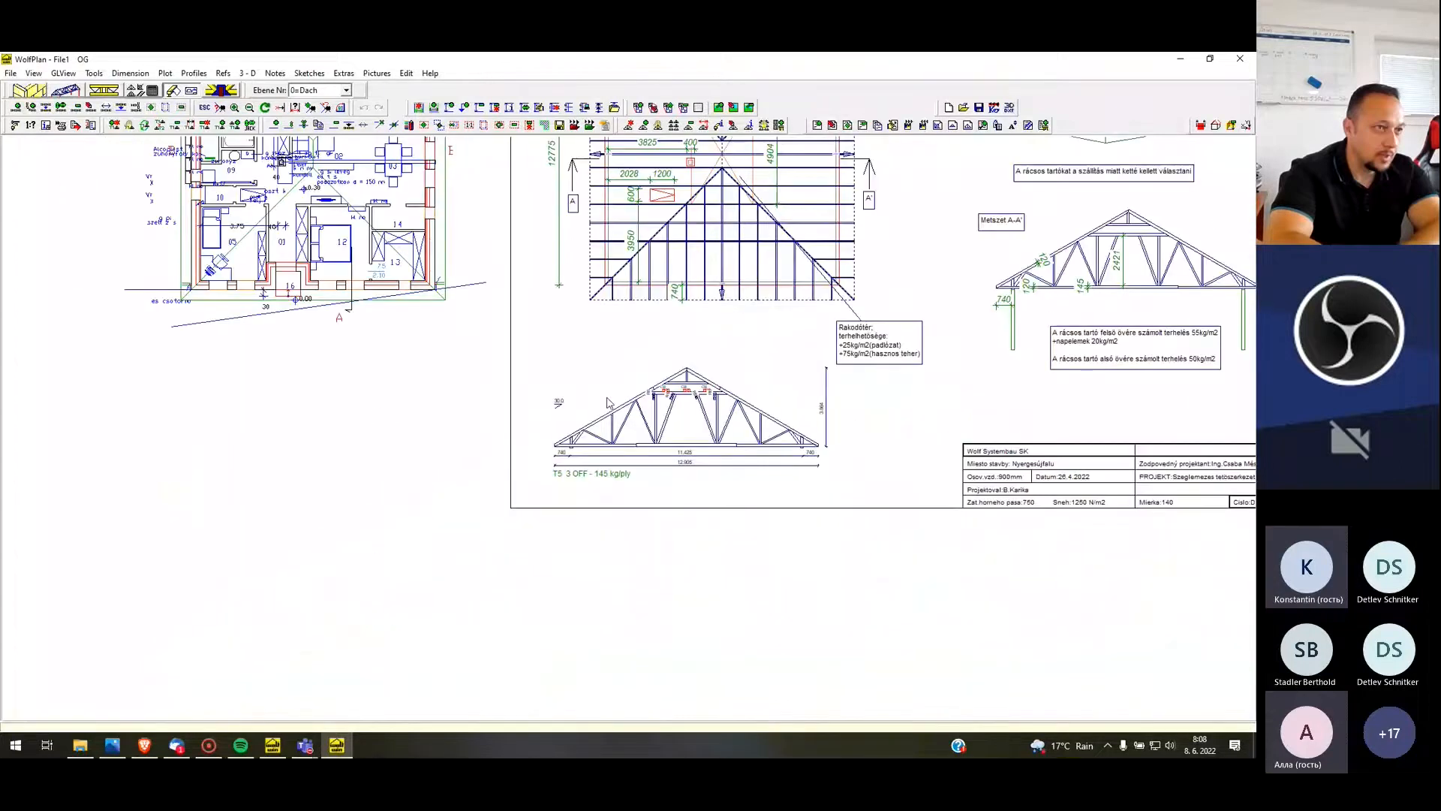
pyautogui.scroll(-1, 627, 414)
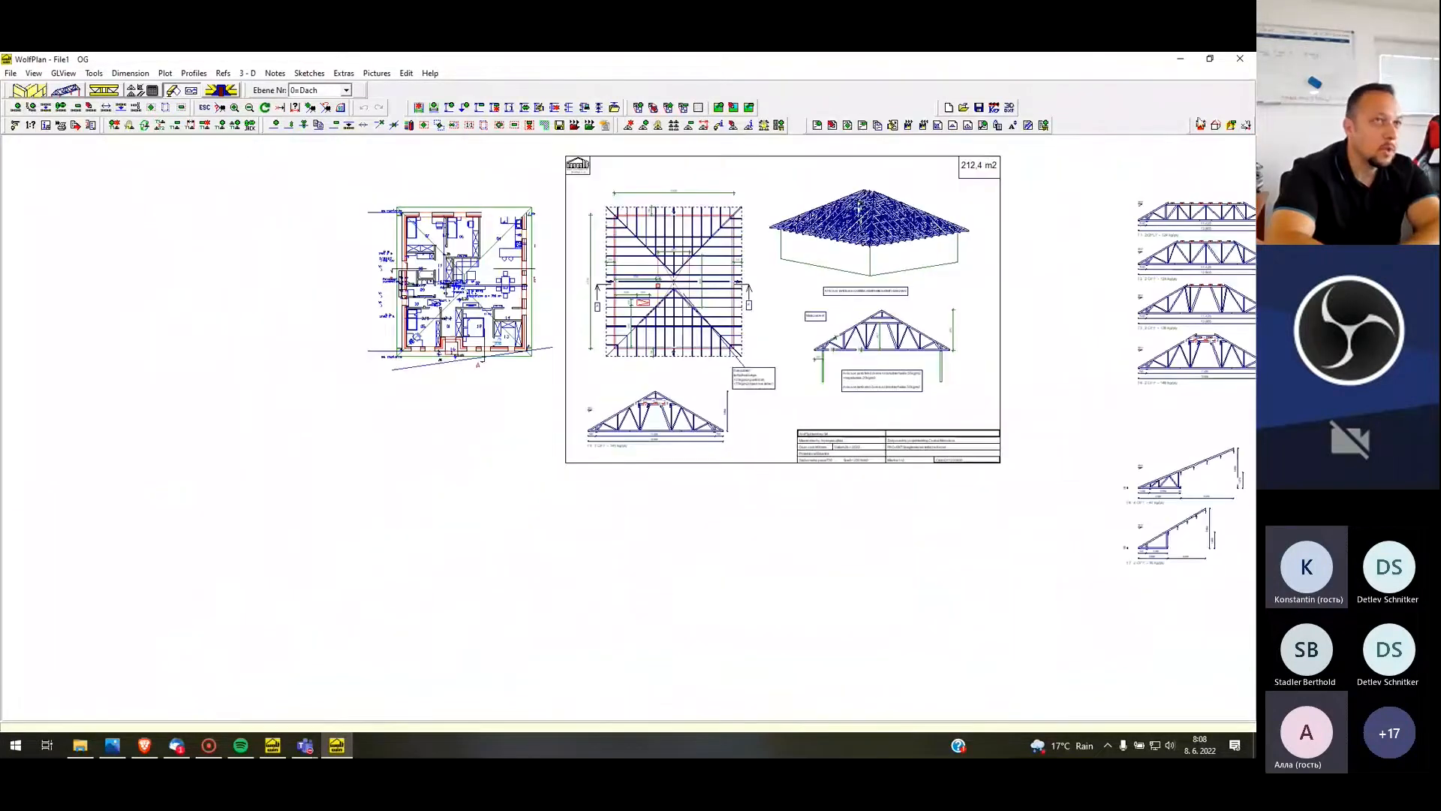
# Create a 3D section around the hipped roof layout and render it as a solid model in perspective
pyautogui.click(1214, 125)
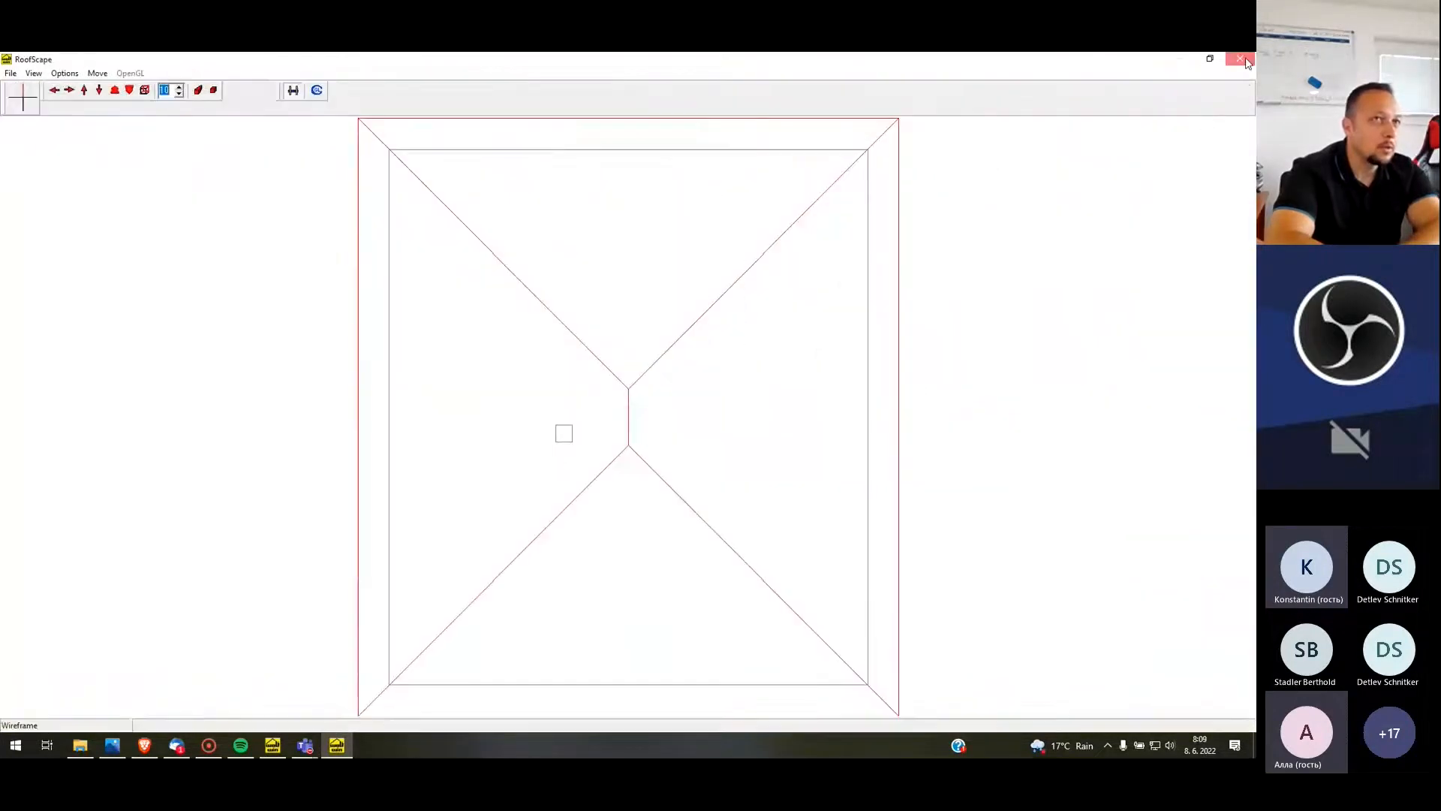
pyautogui.click(583, 174)
pyautogui.click(604, 409)
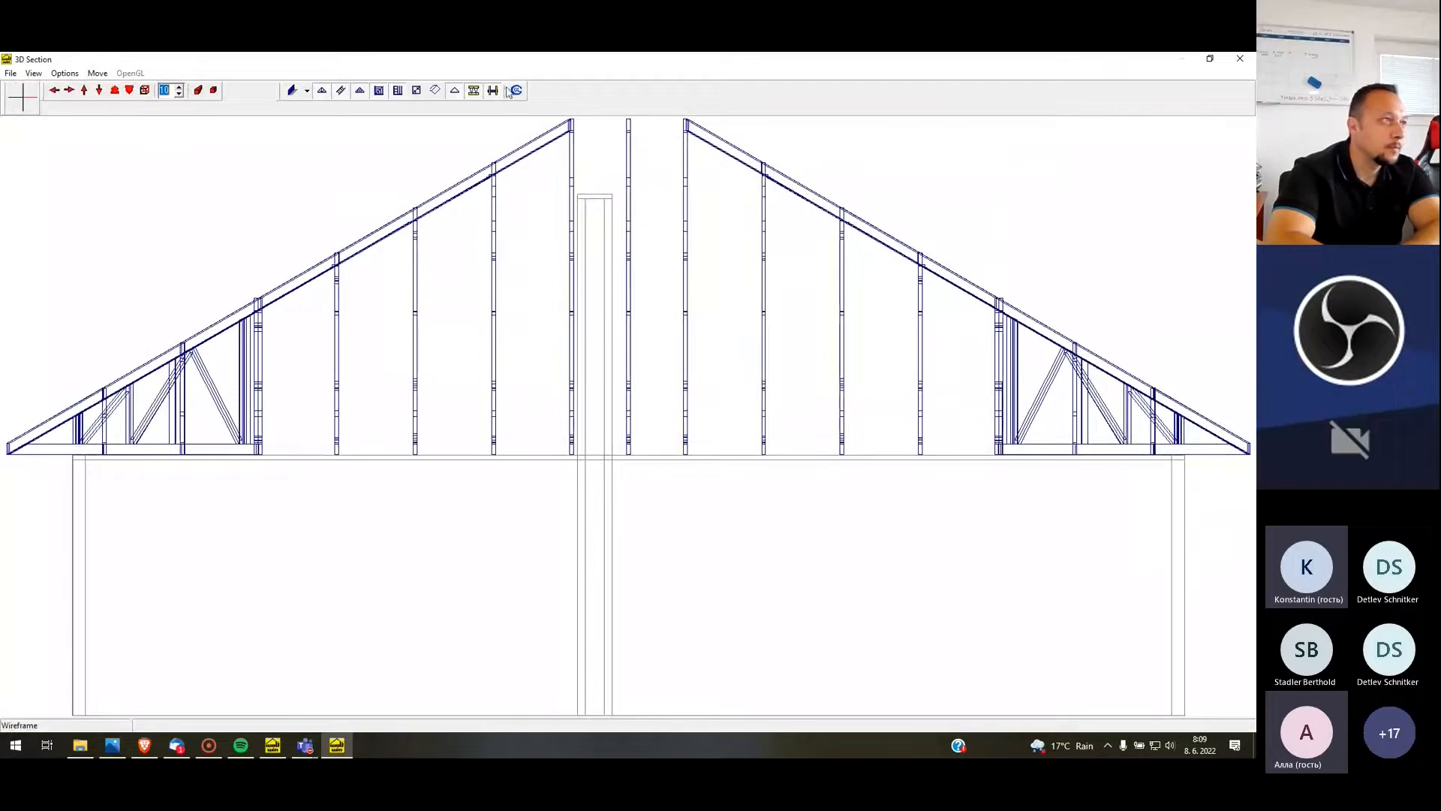
pyautogui.click(517, 91)
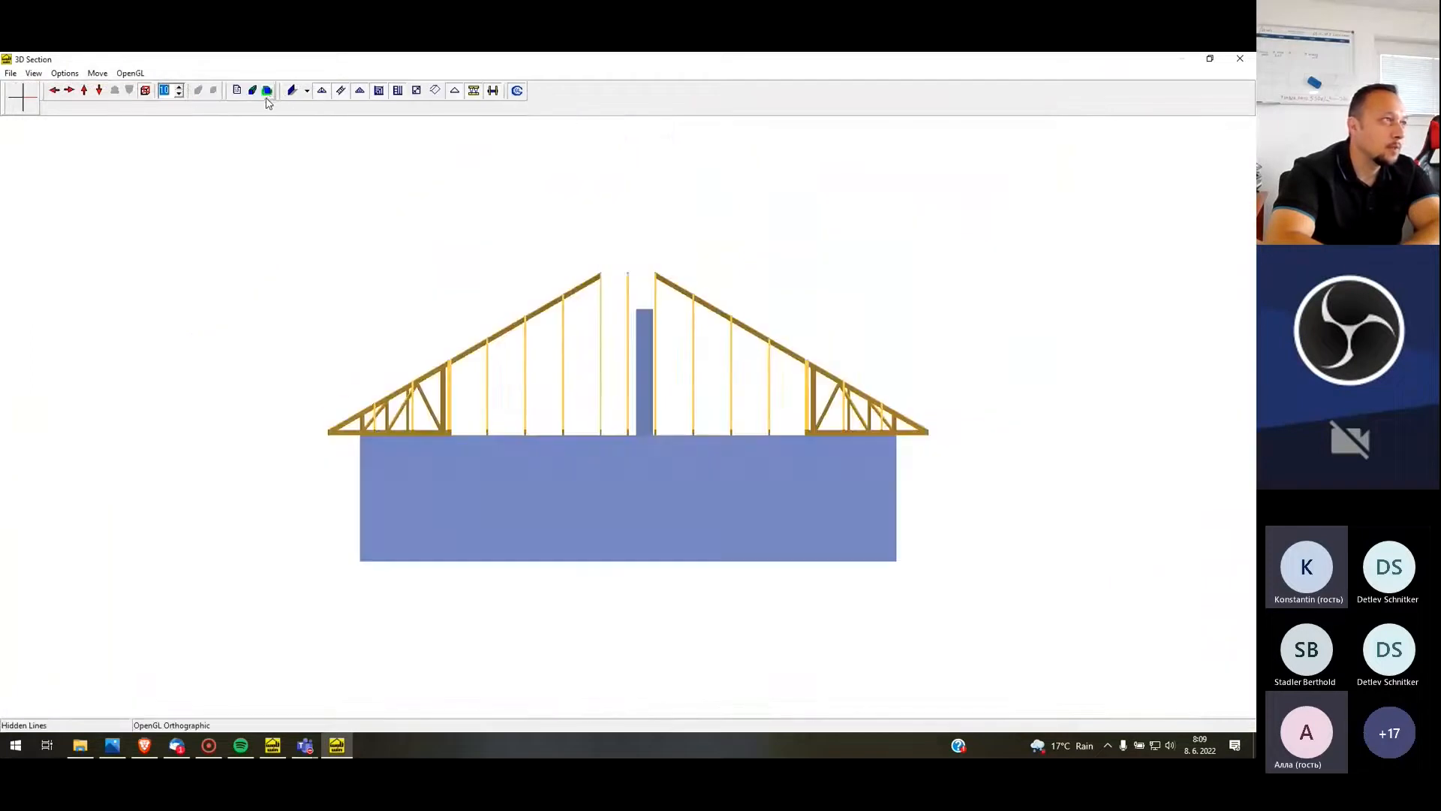
pyautogui.click(256, 93)
# Orbit and move through the hipped roof's trusses to examine the interior, and close the 3D section
pyautogui.moveTo(300, 215); pyautogui.dragTo(1034, 249)
pyautogui.moveTo(670, 366); pyautogui.dragTo(918, 346)
pyautogui.moveTo(820, 312); pyautogui.dragTo(753, 347)
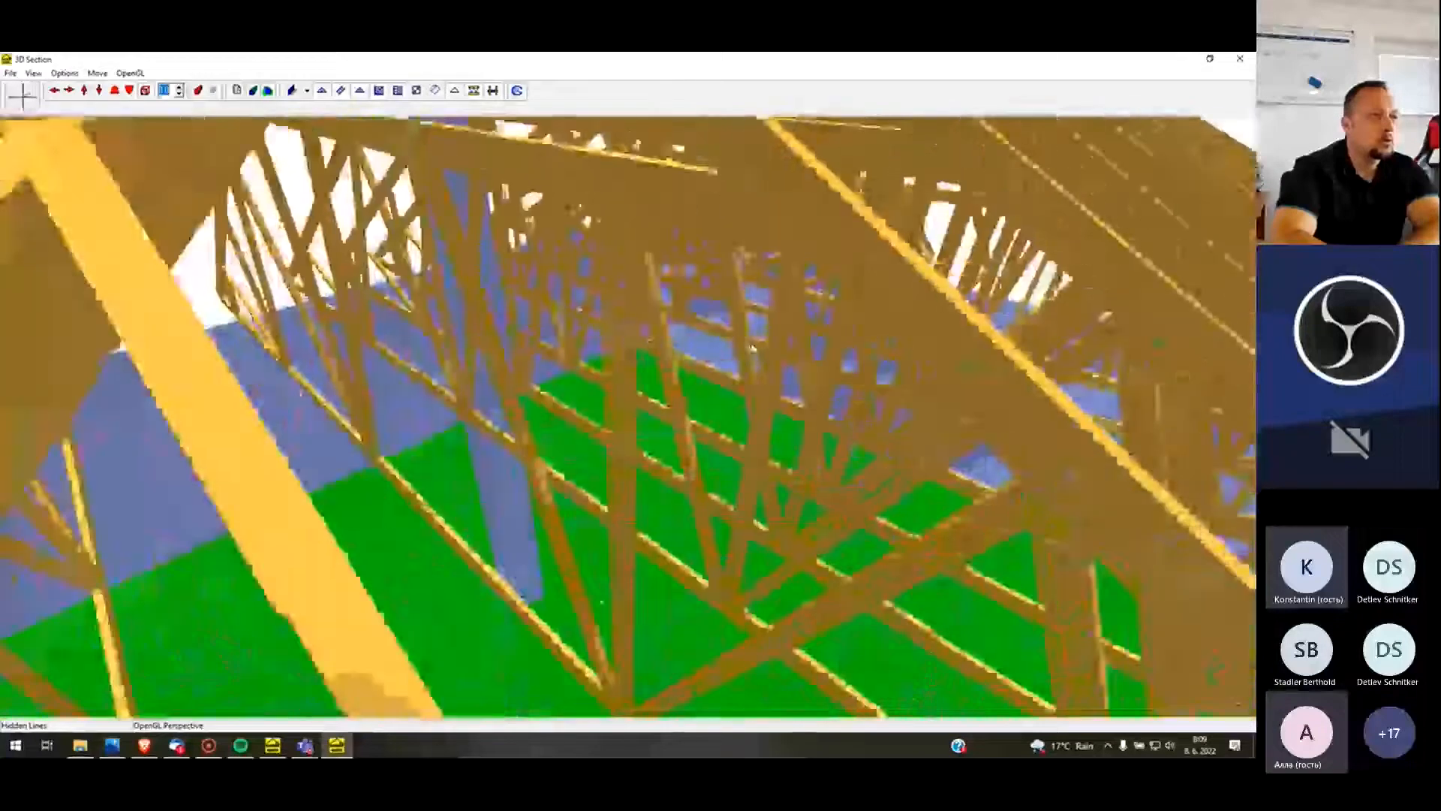
pyautogui.click(1240, 59)
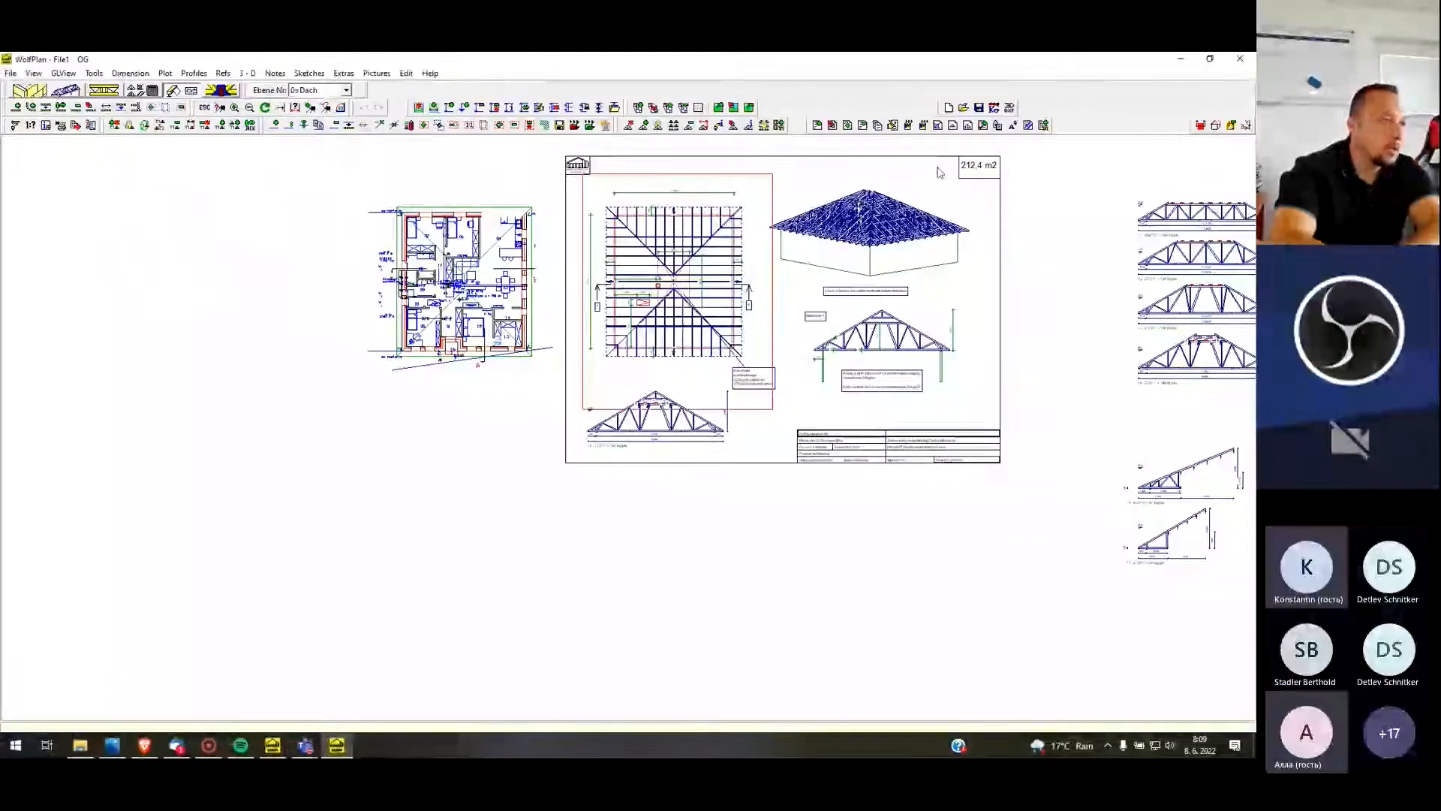
# Exit the plan and create a new job without saving the current one
pyautogui.click(13, 74)
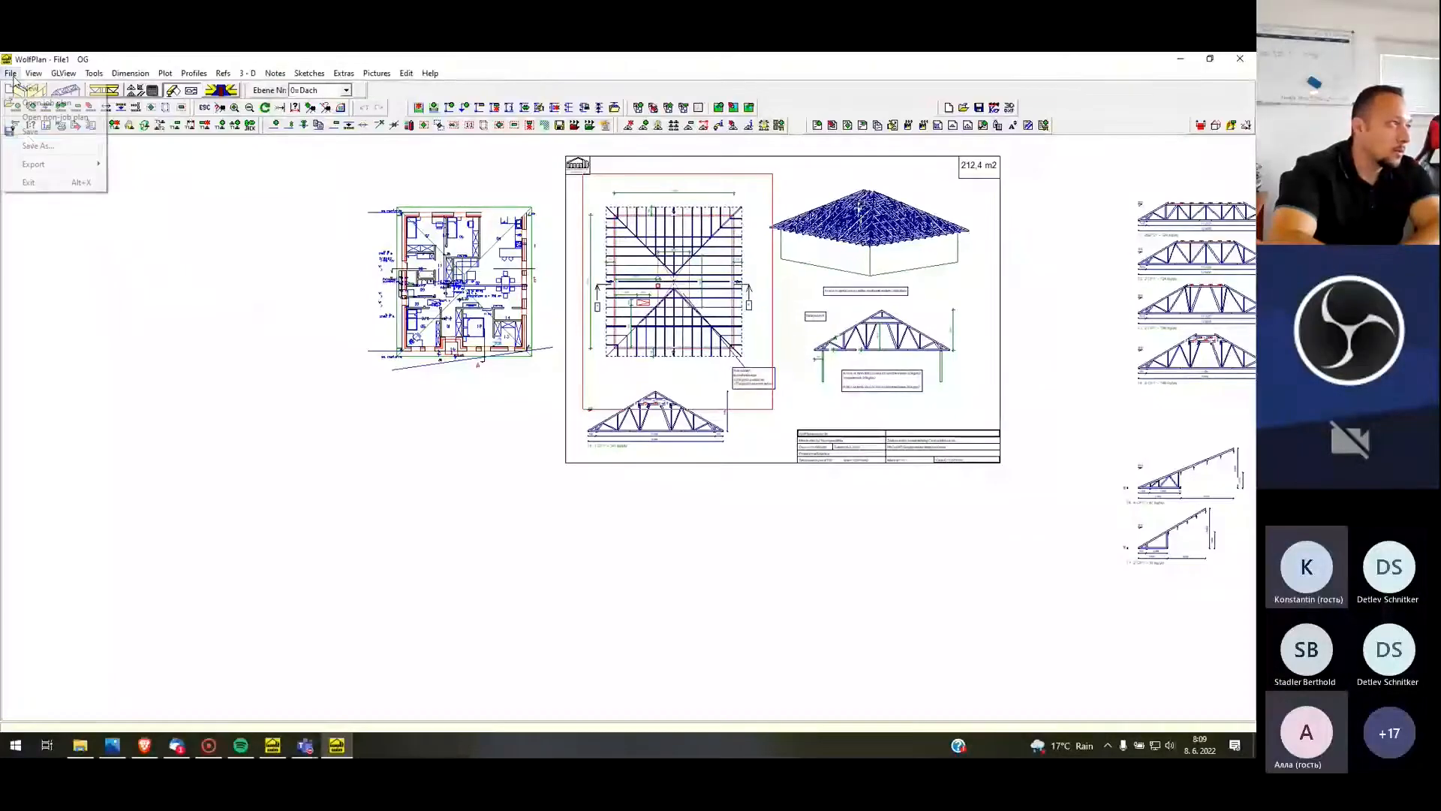
pyautogui.click(42, 184)
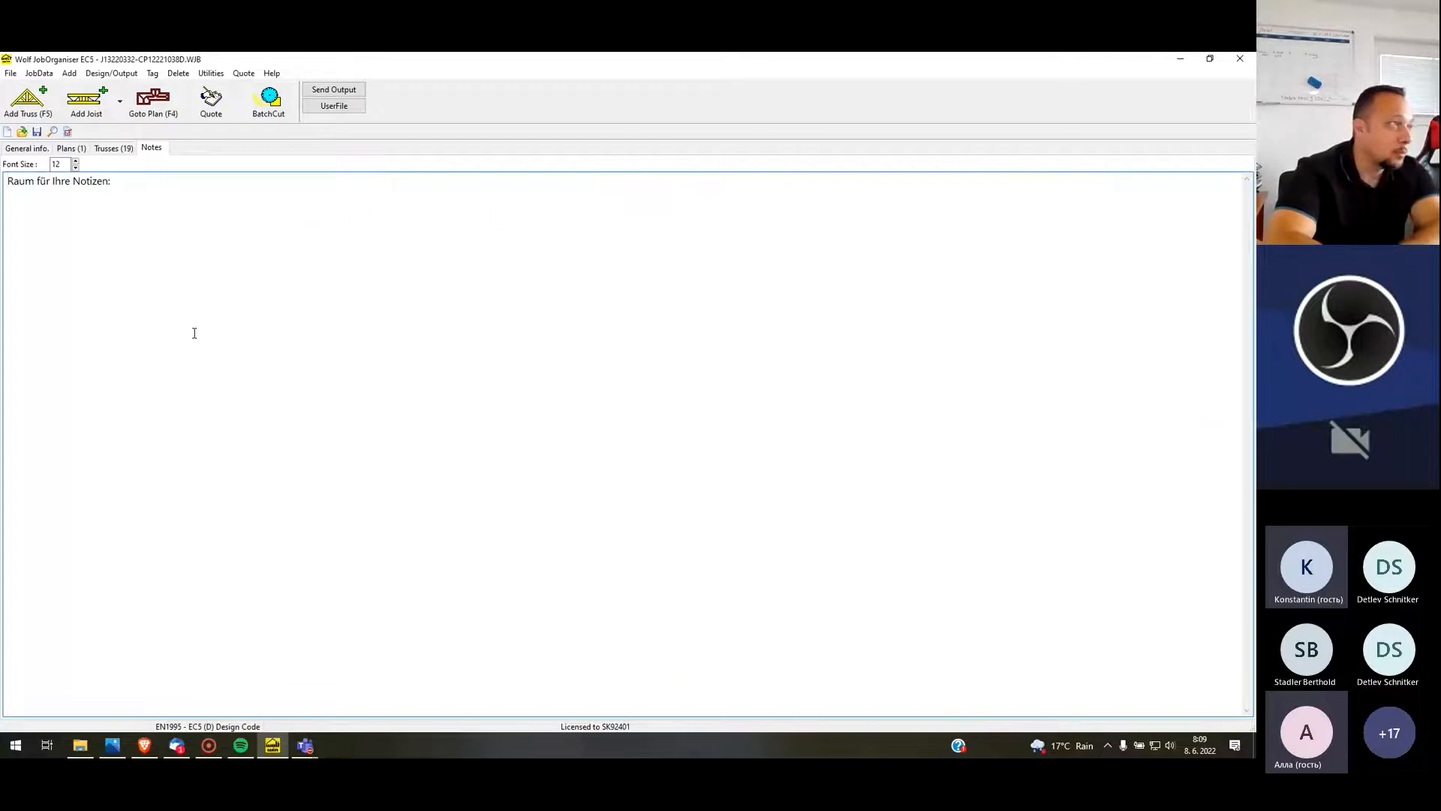
pyautogui.click(8, 74)
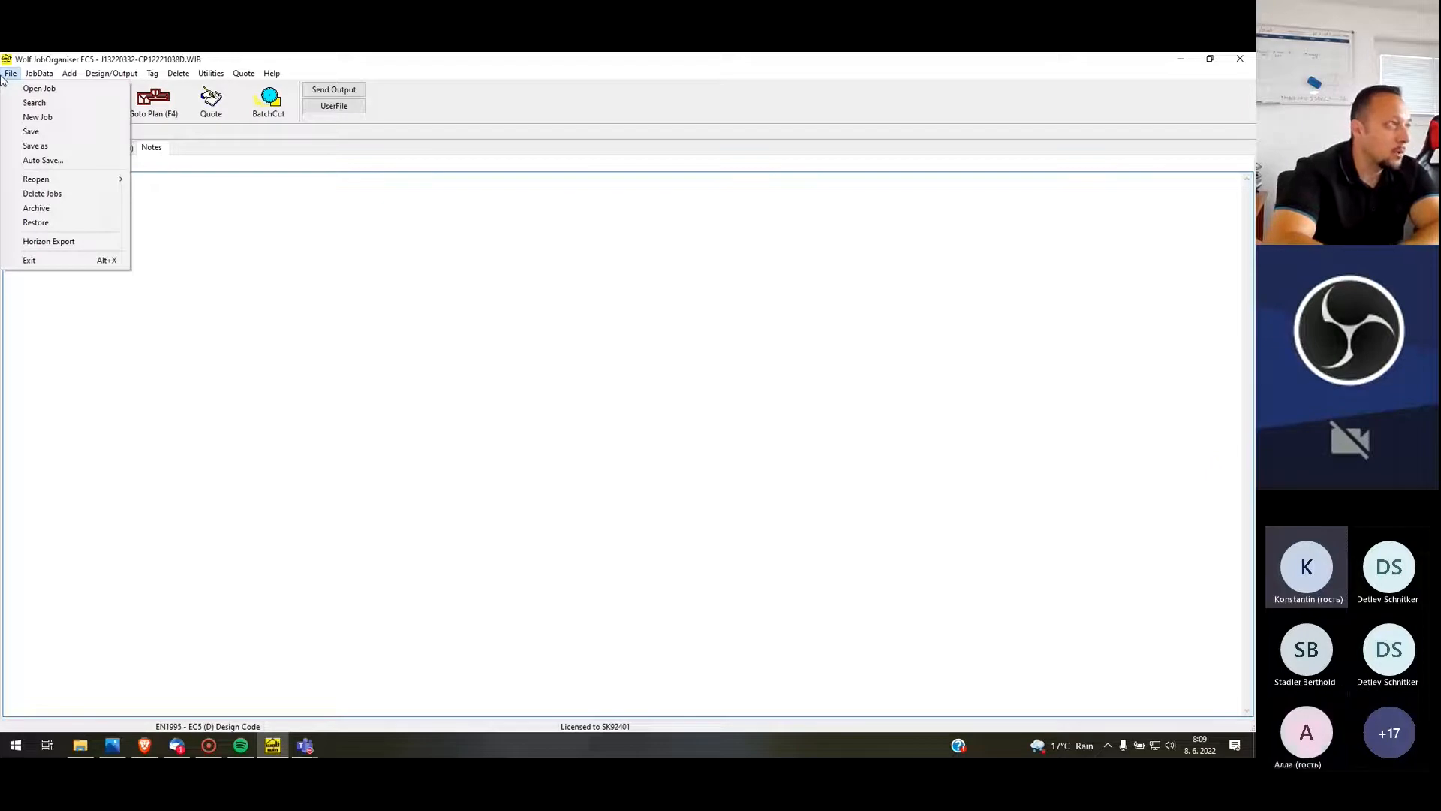
pyautogui.click(37, 117)
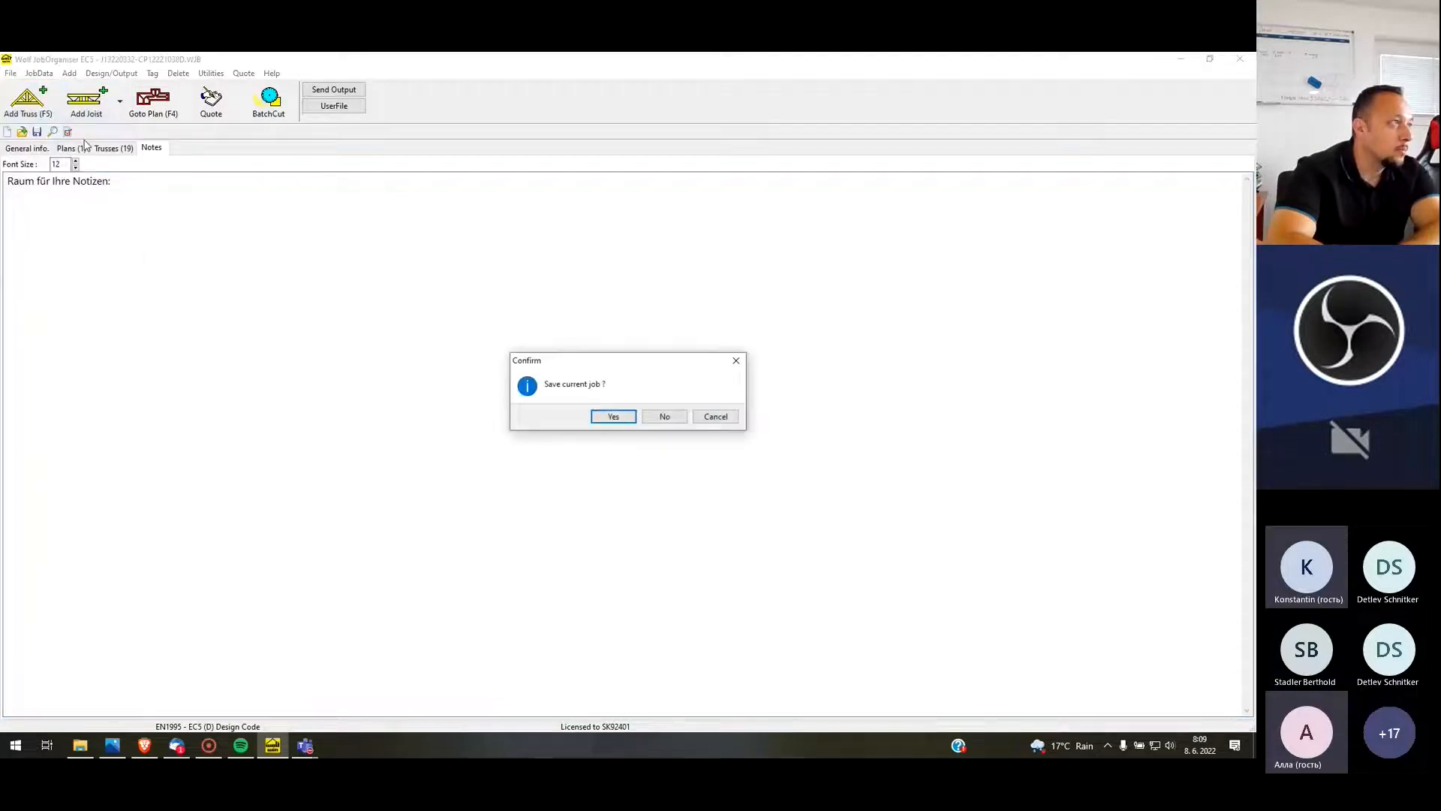
pyautogui.click(663, 417)
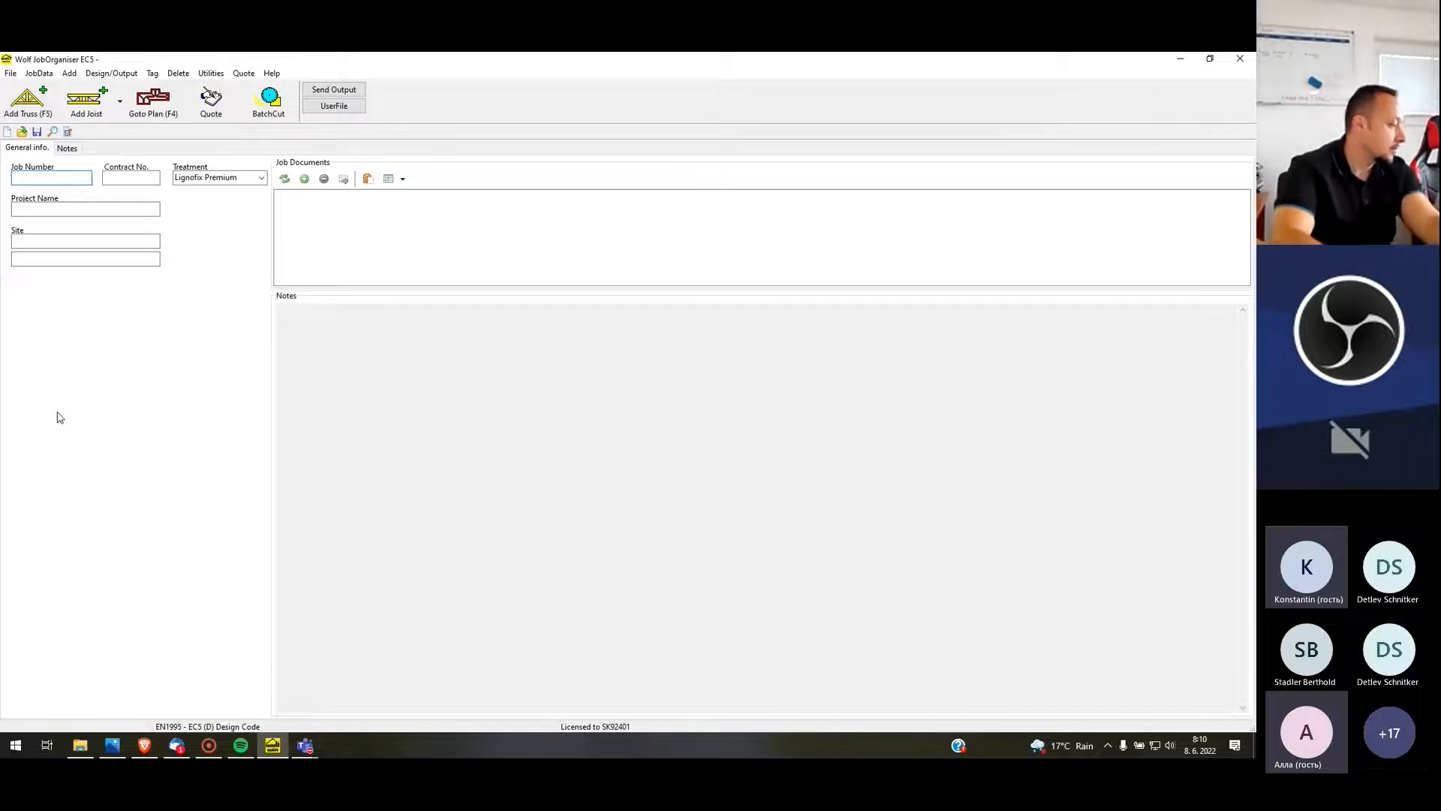
# Fill in the new job's general information with job number J1322000, project name Bungalow and site Galanta
pyautogui.write('J1322')
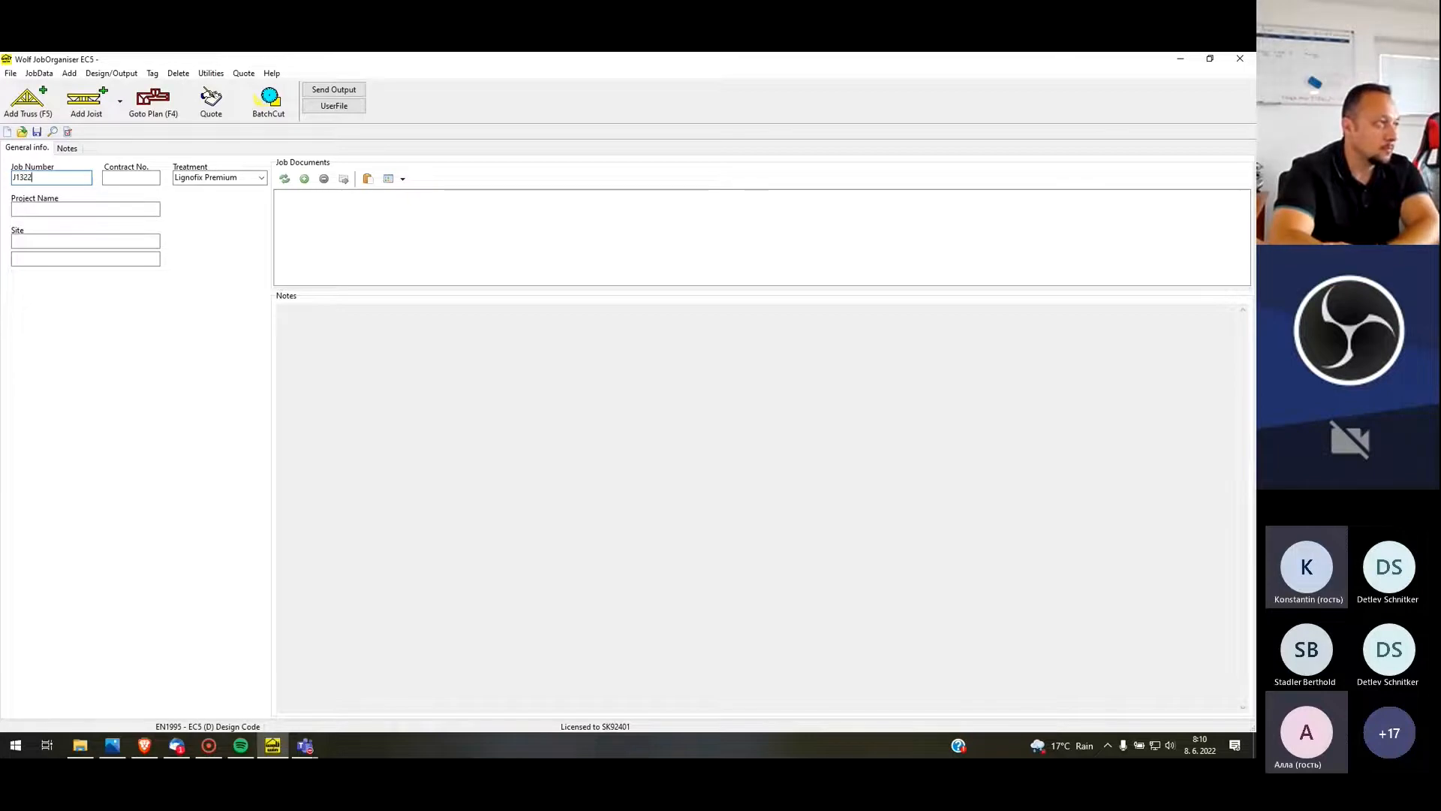
pyautogui.write('000')
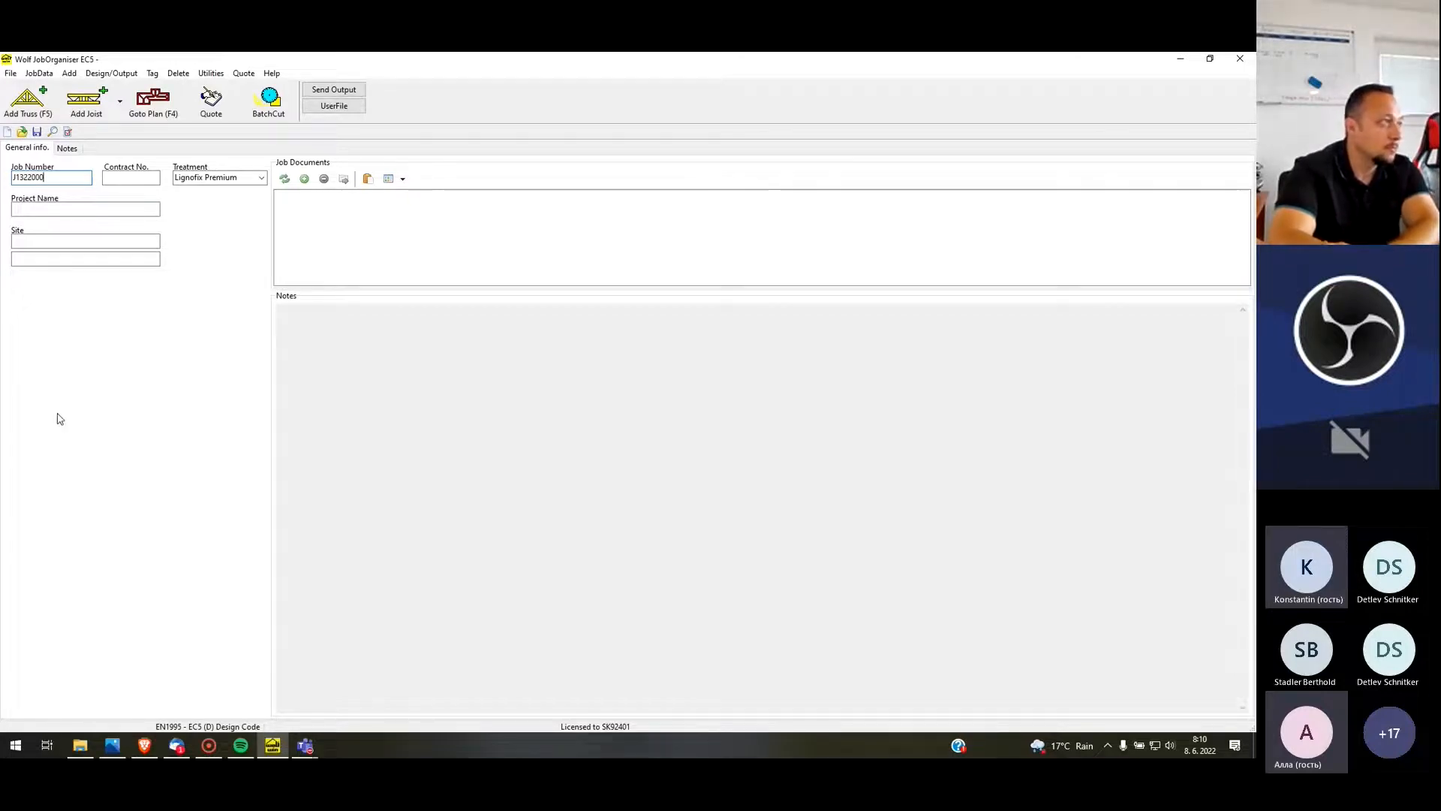
pyautogui.click(139, 210)
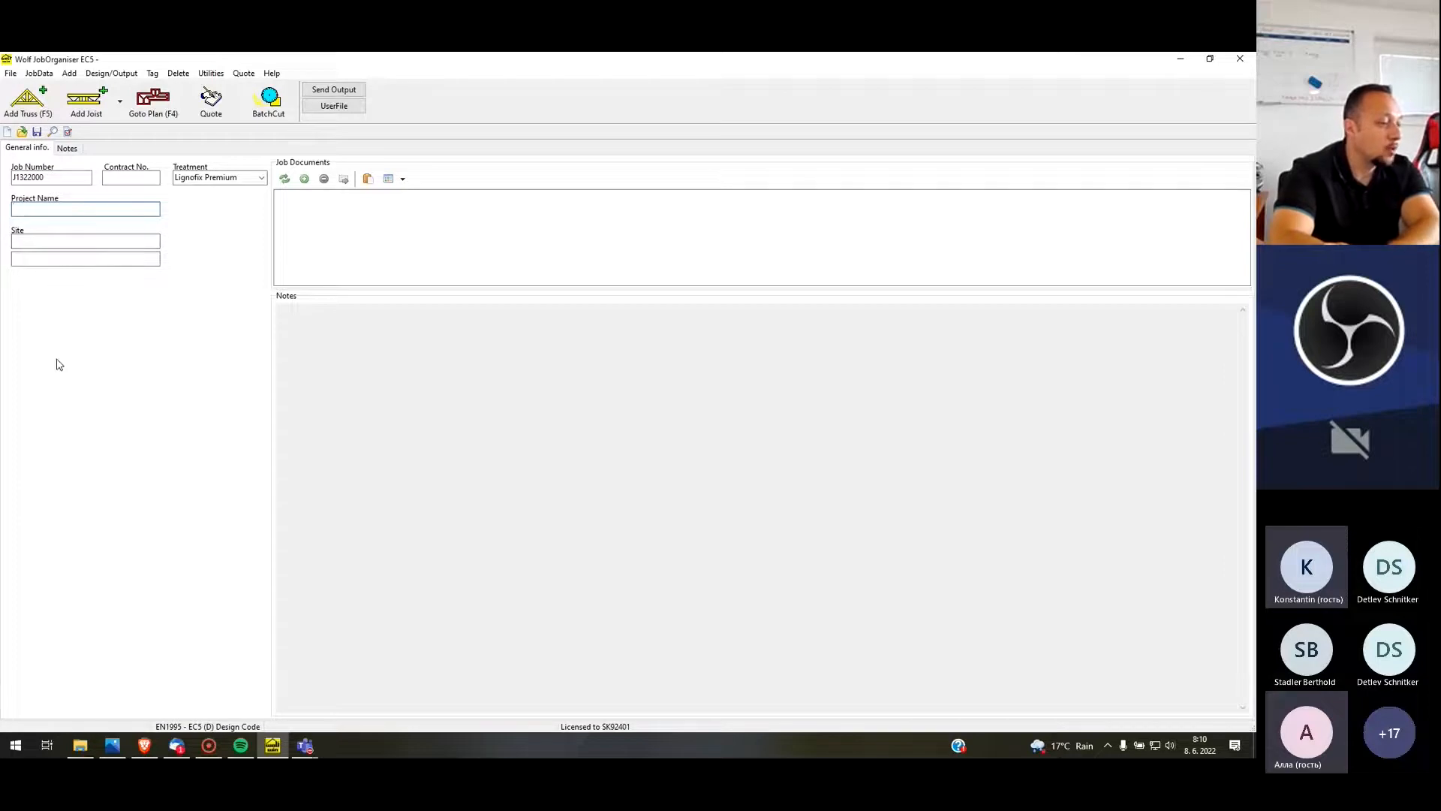
pyautogui.write('Bungalow')
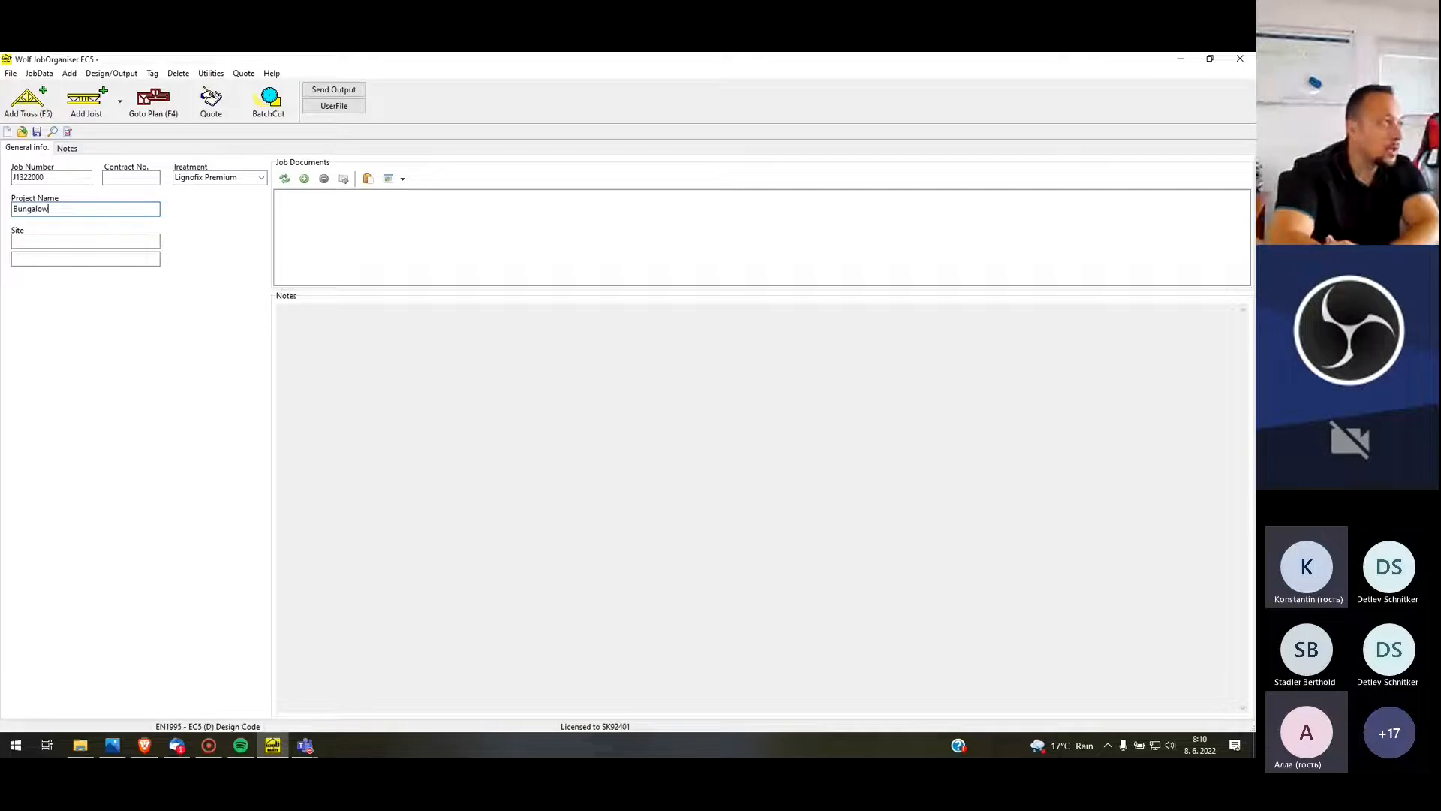
pyautogui.press('Tab')
pyautogui.write('Galanta')
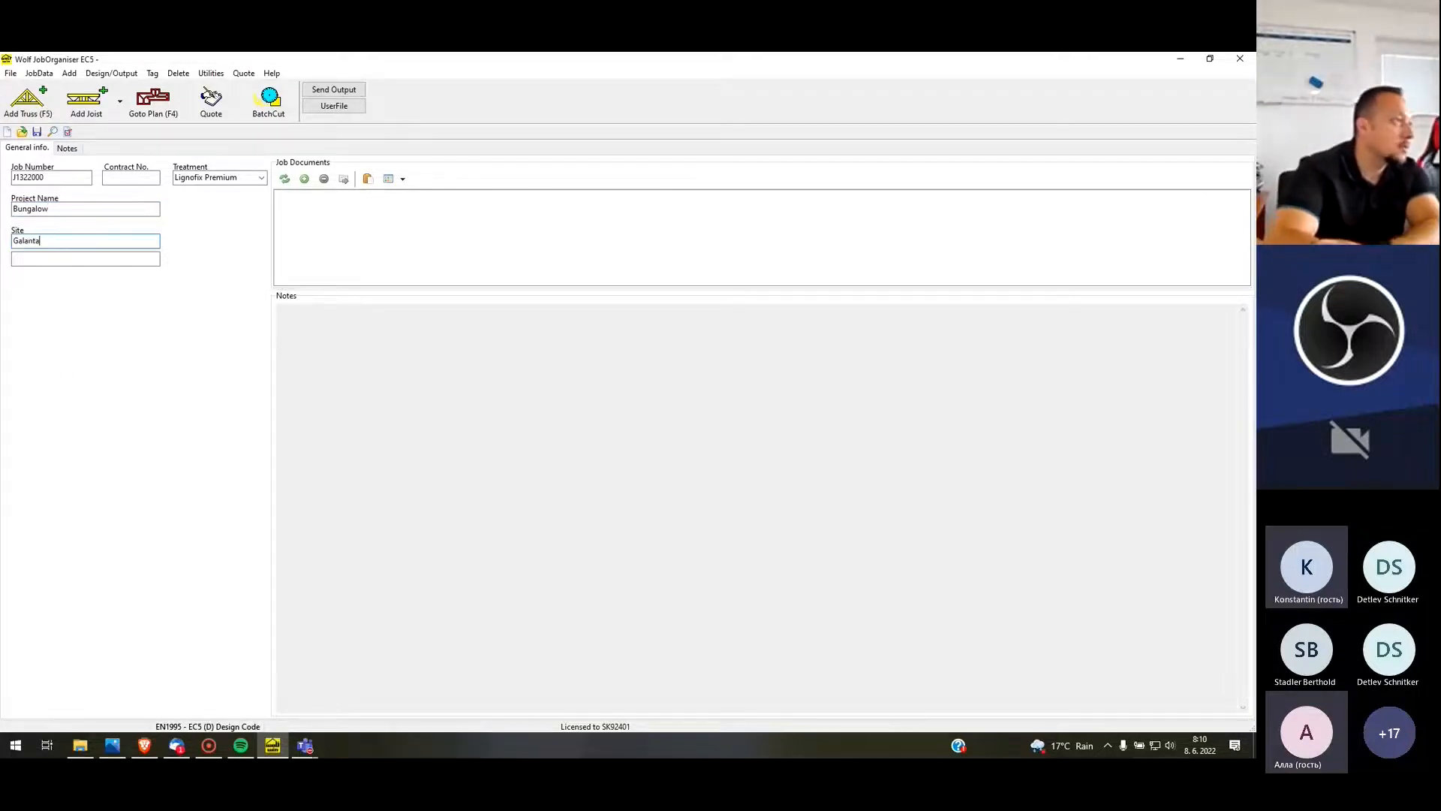
# Change the project name to 2 Storey house
pyautogui.click(68, 207)
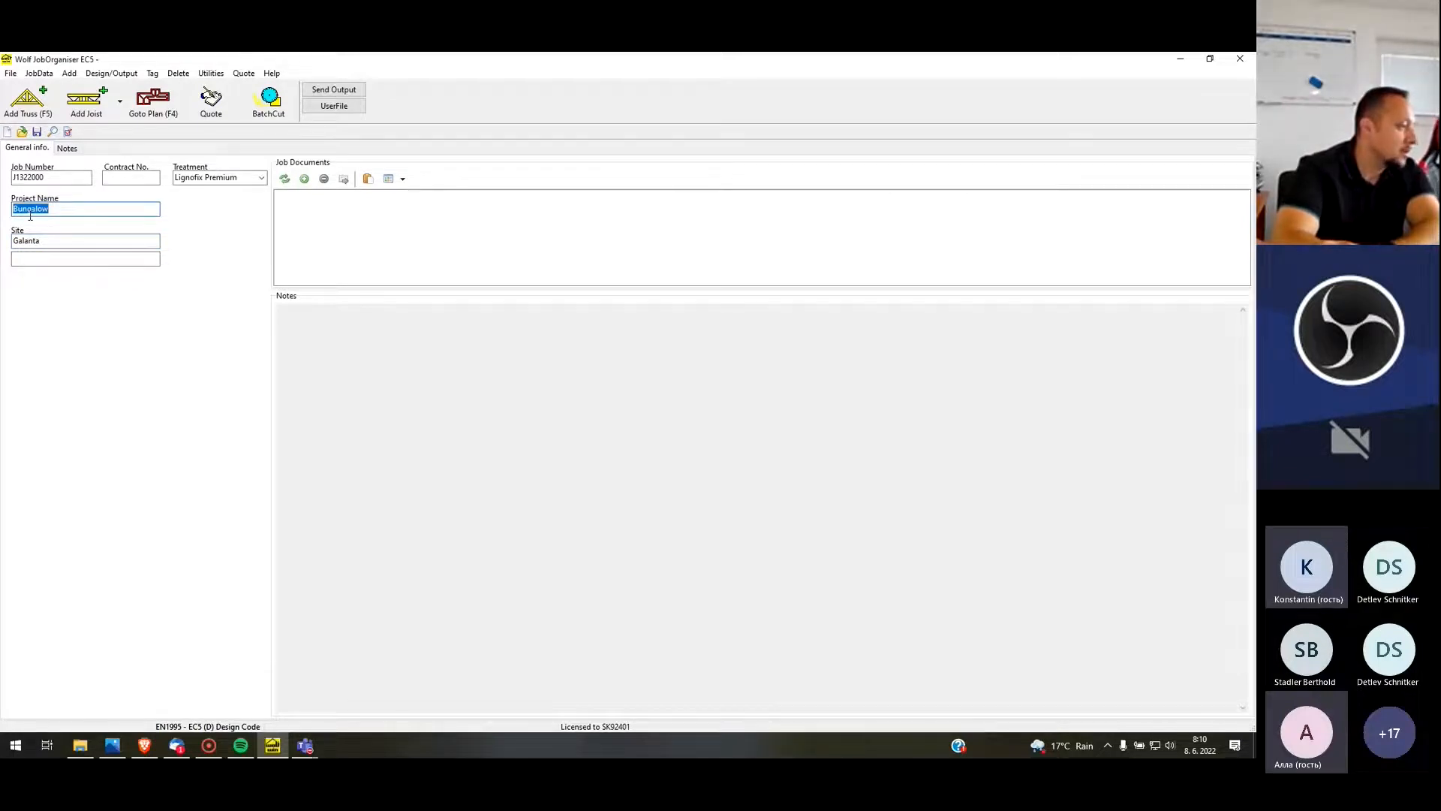
pyautogui.write('2')
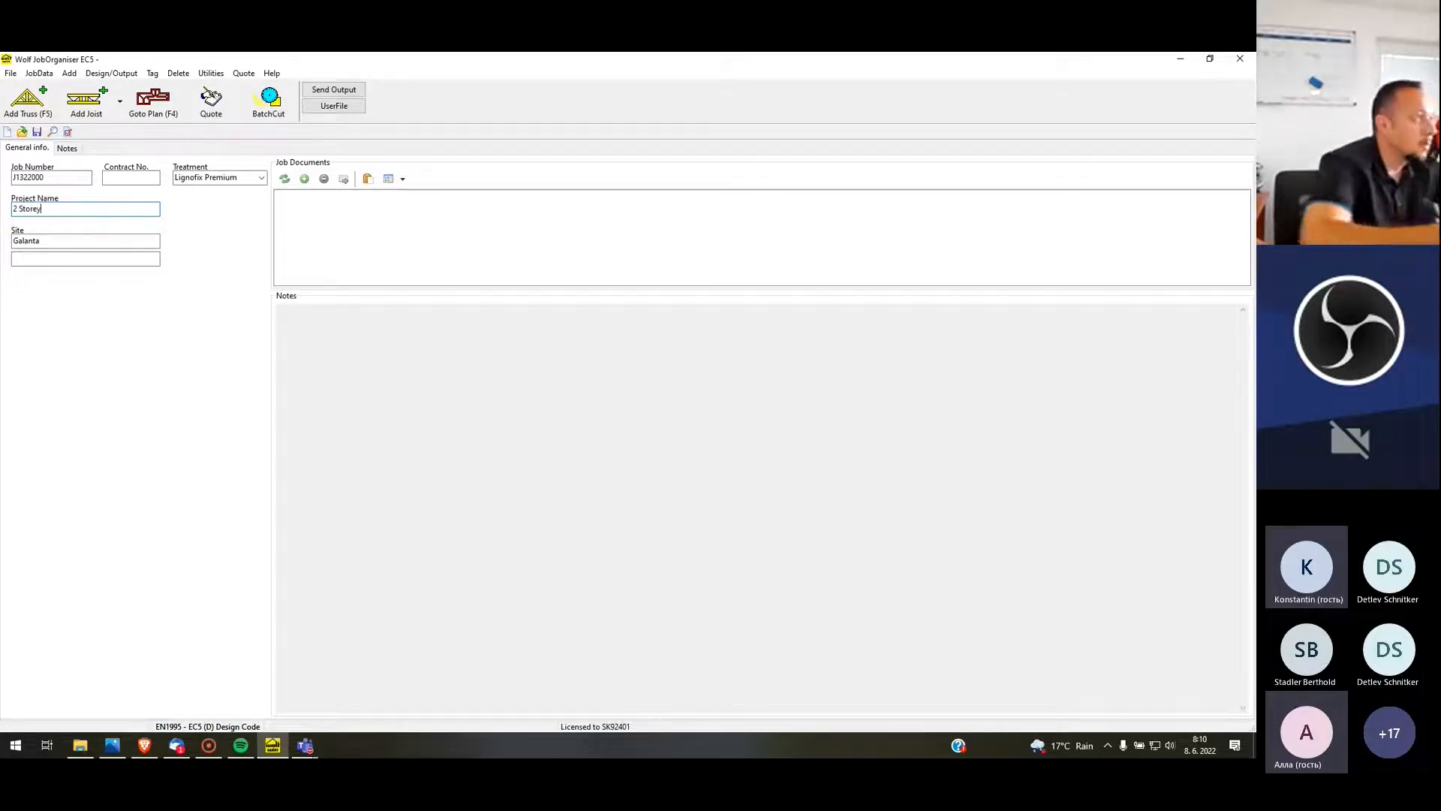
pyautogui.write('Storey ho')
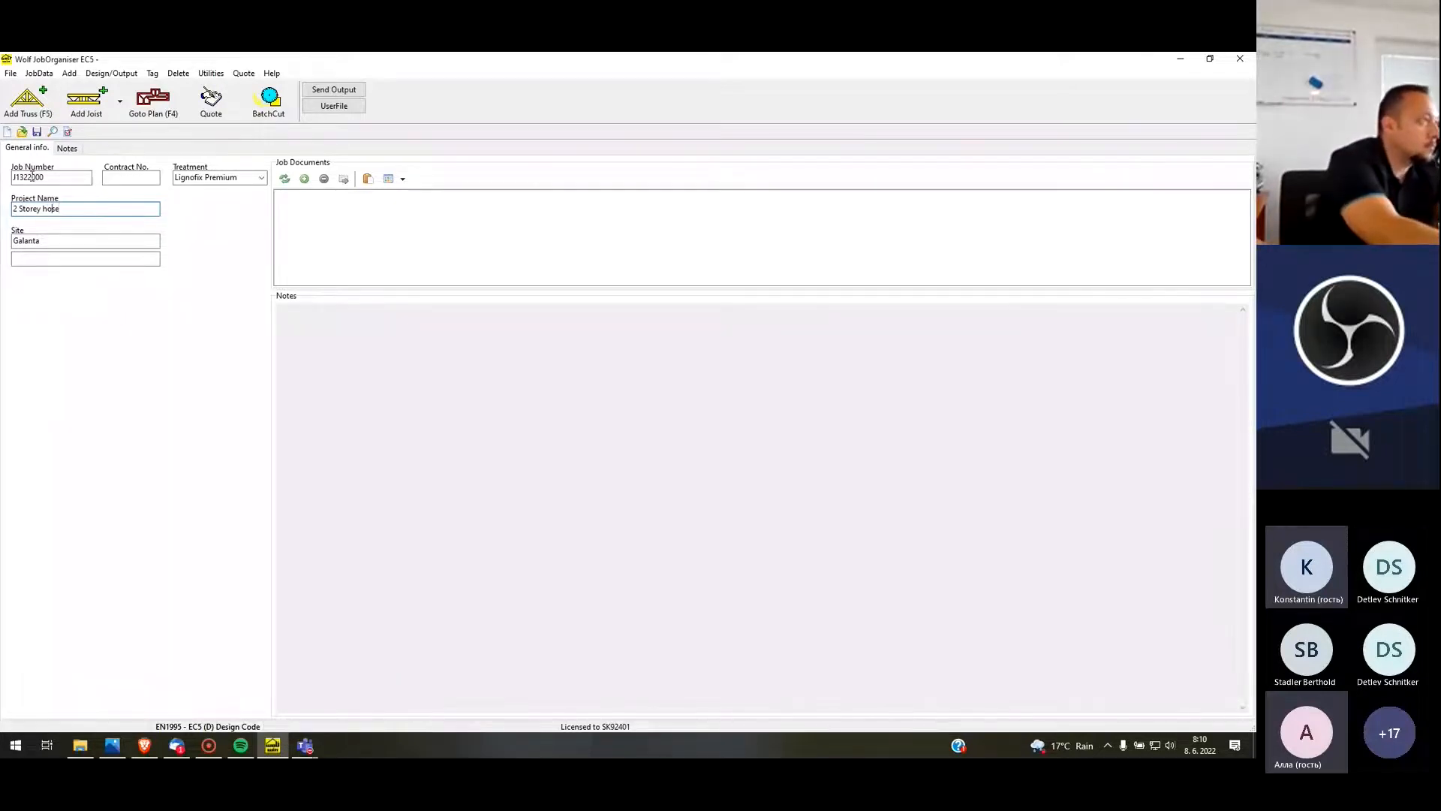
pyautogui.write('u')
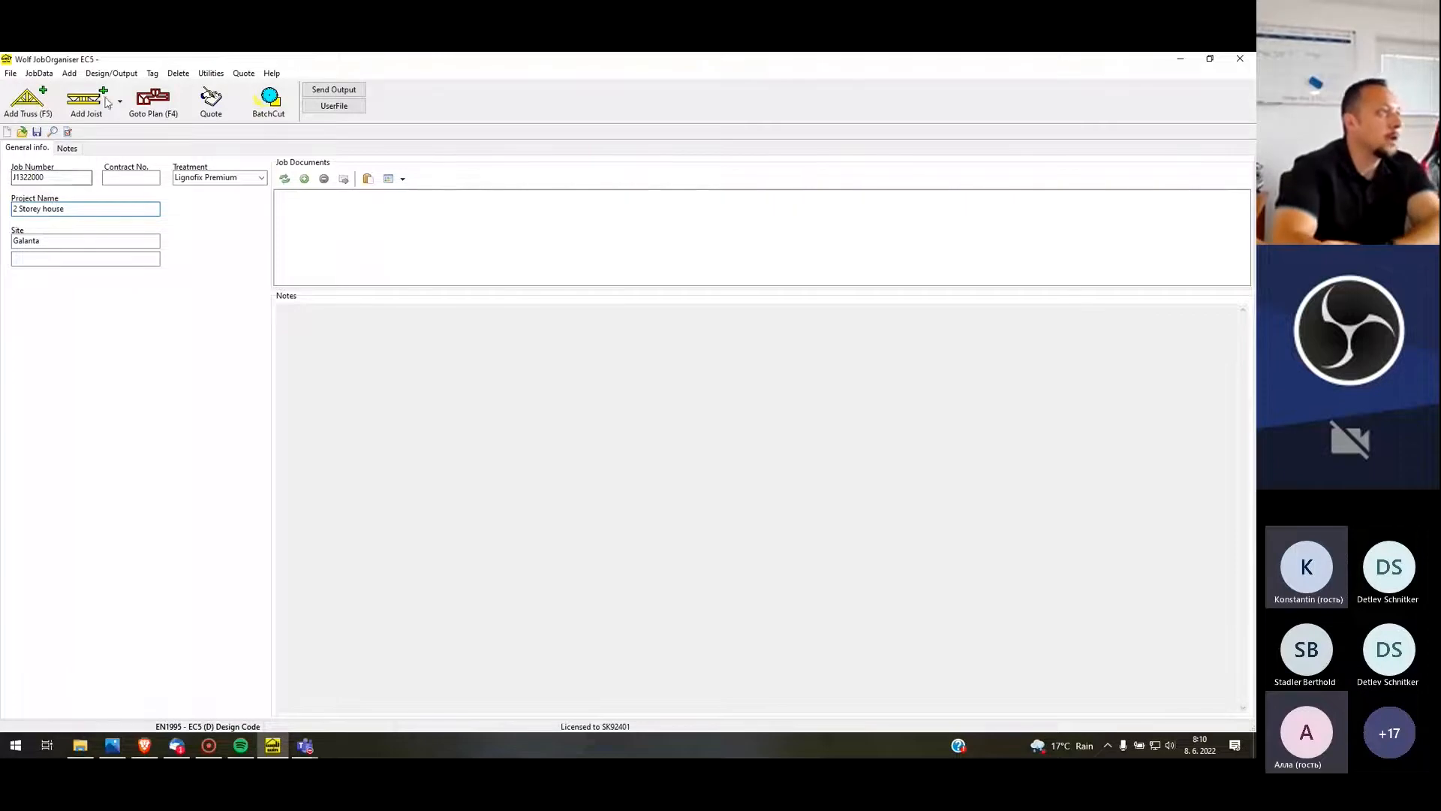
# Save the new job as a WJB job file named J1322000
pyautogui.click(15, 75)
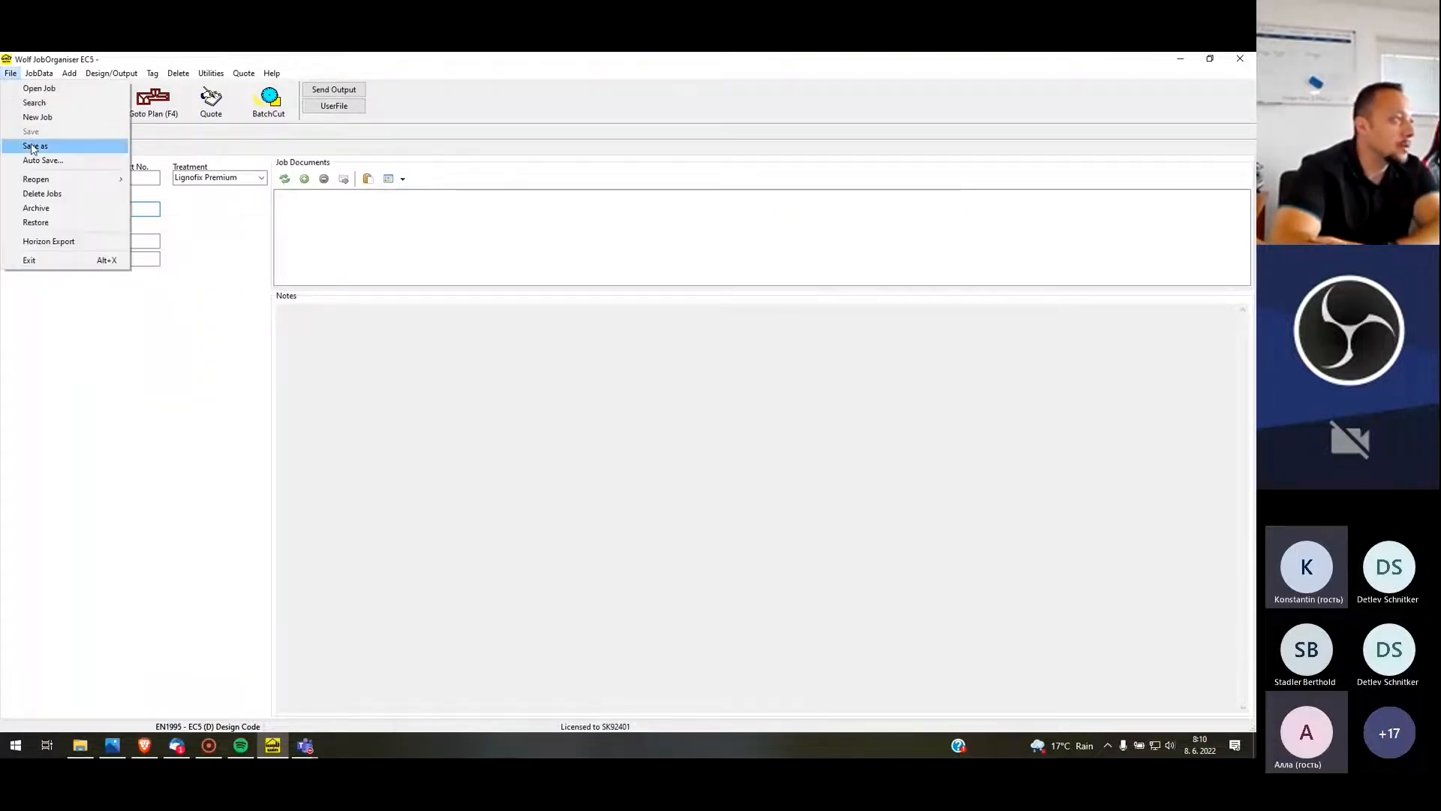
pyautogui.click(33, 147)
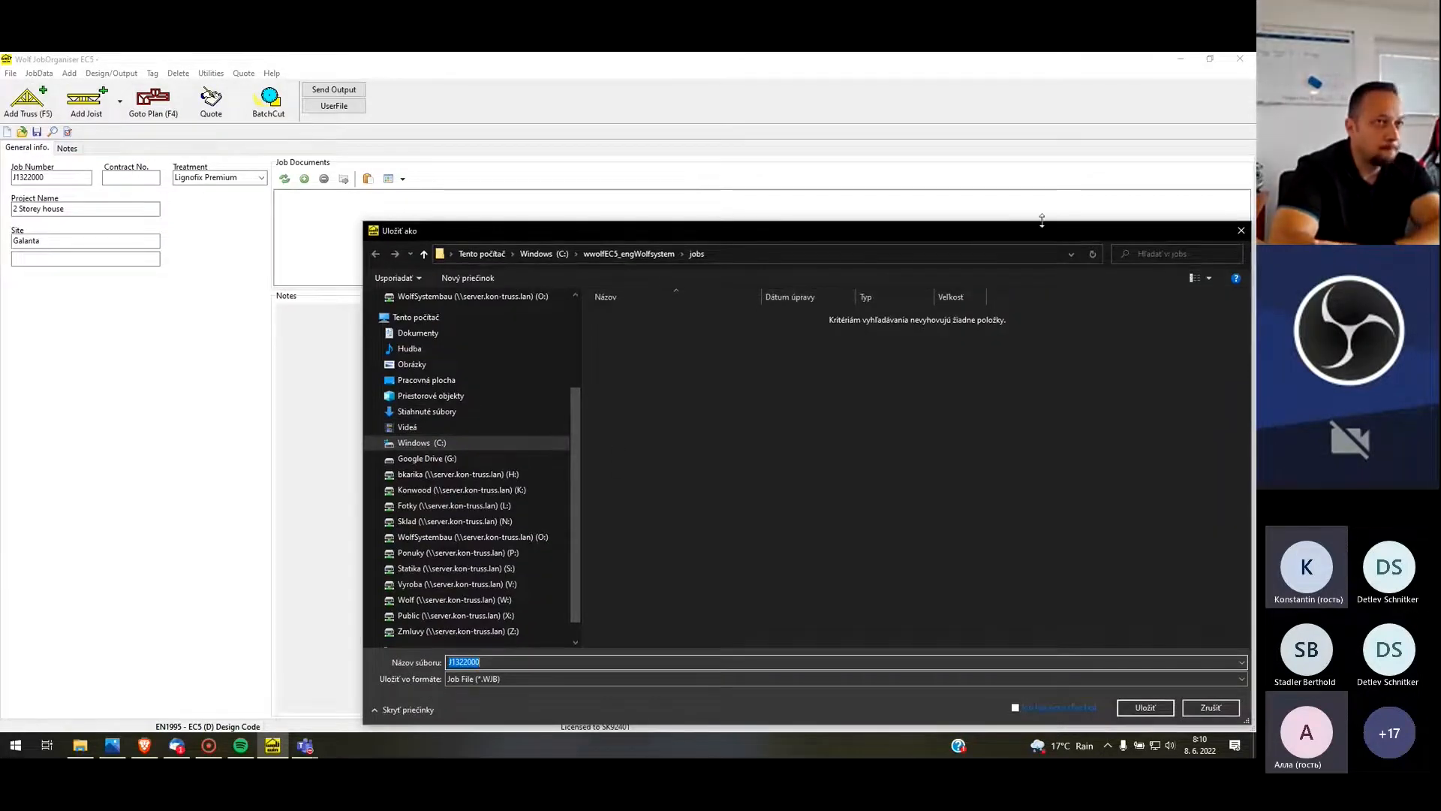
pyautogui.moveTo(1026, 228); pyautogui.dragTo(801, 102)
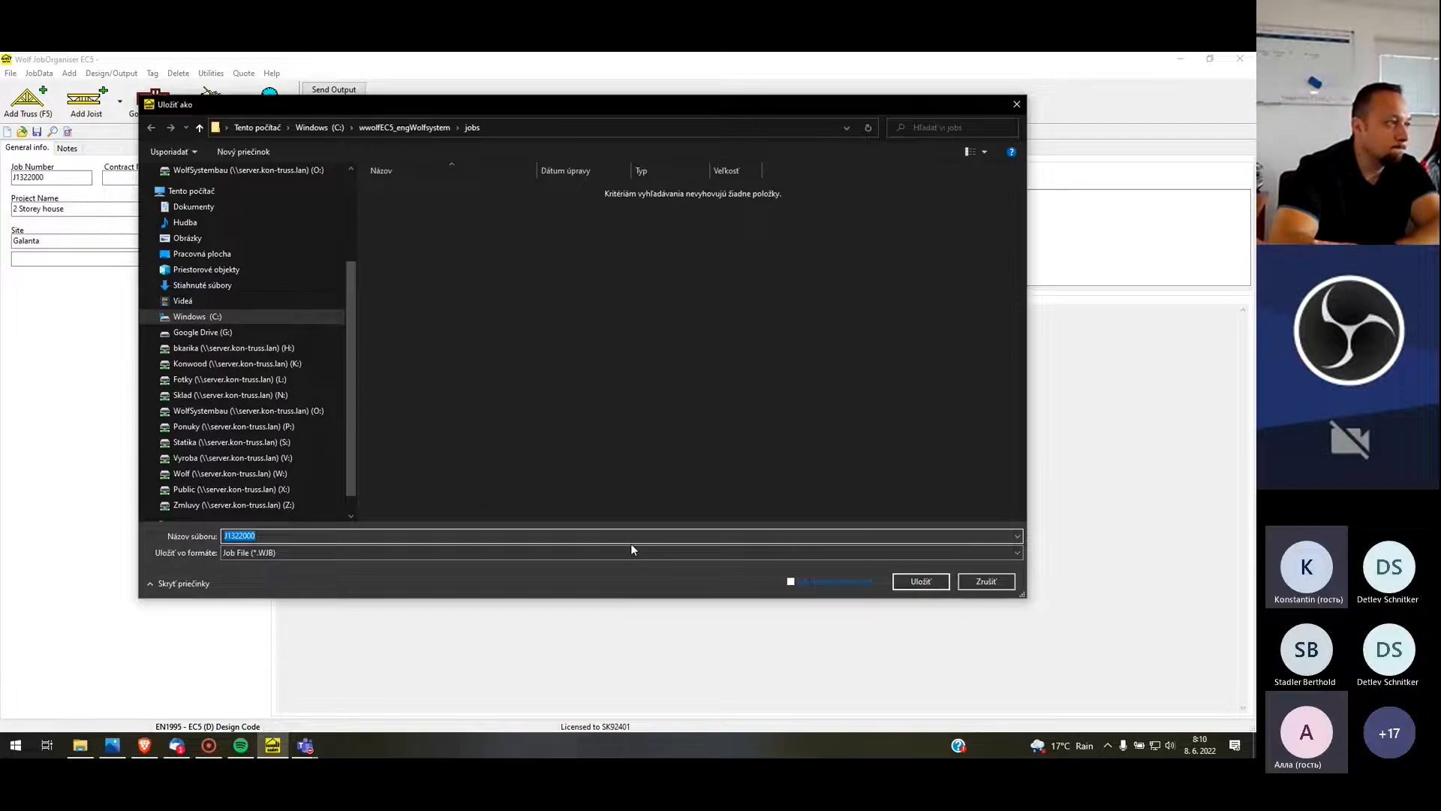
pyautogui.click(241, 475)
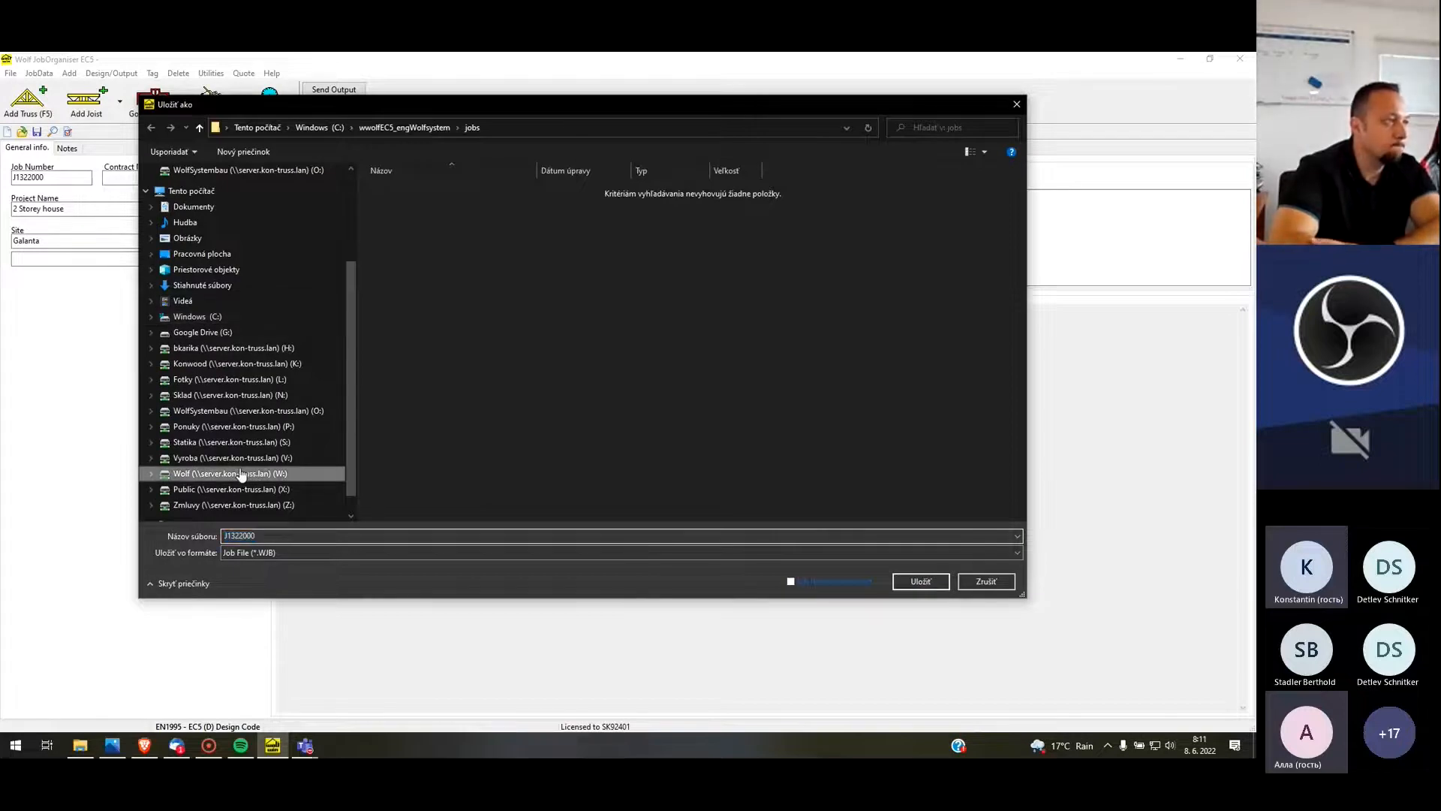
pyautogui.click(920, 581)
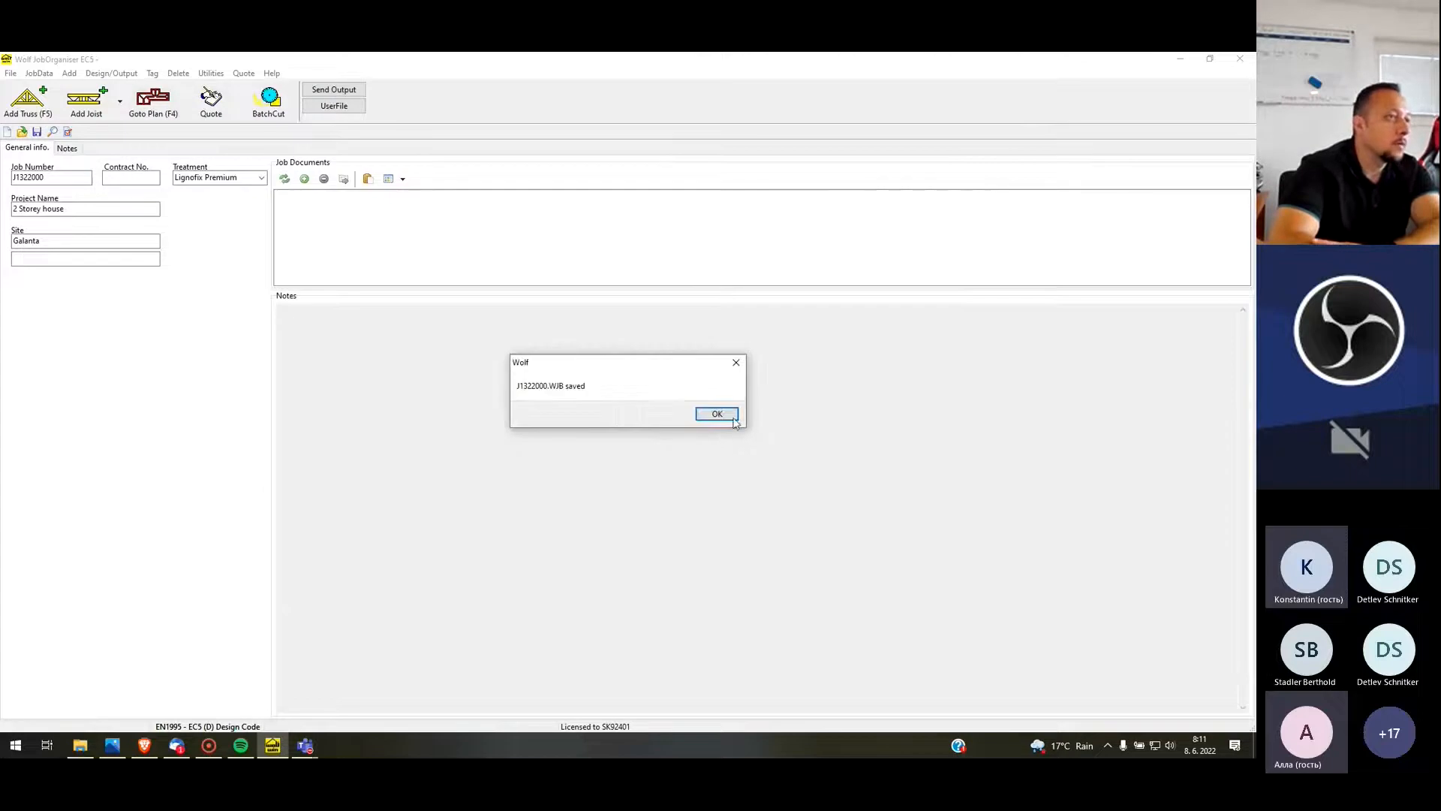
pyautogui.click(717, 414)
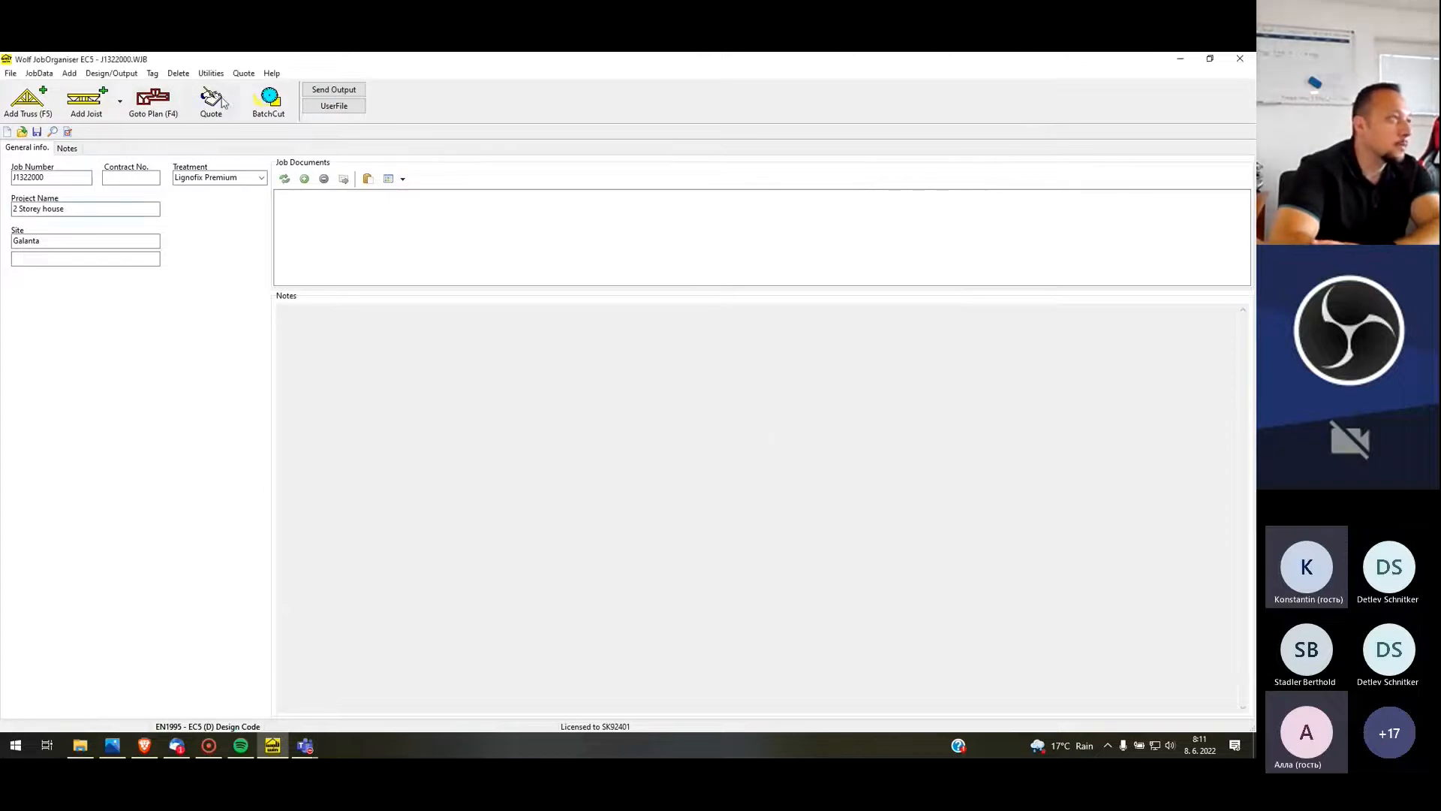
# Open the timber lists in the user data and set 45MM-C24 as the default timber file
pyautogui.click(334, 107)
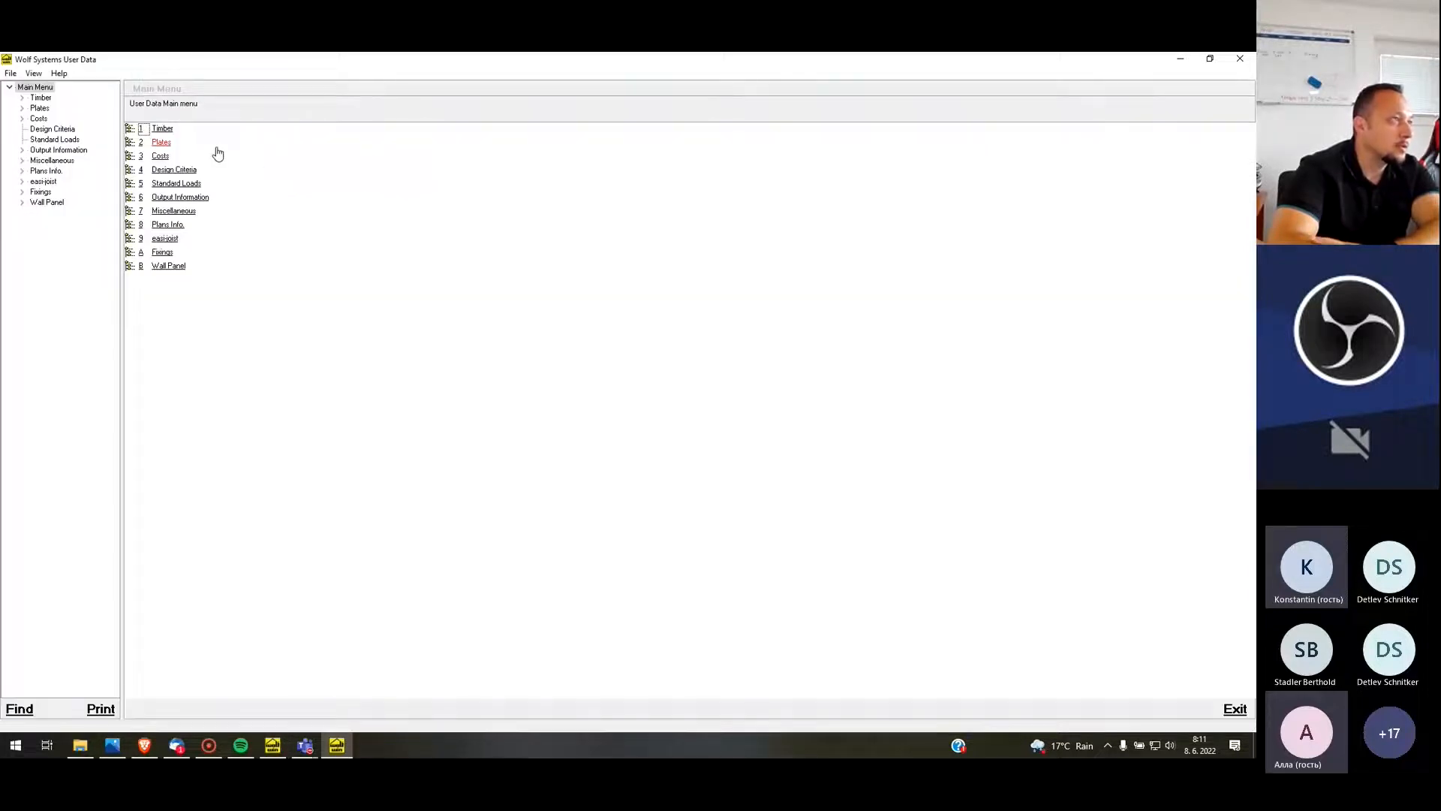
pyautogui.click(165, 128)
pyautogui.click(177, 129)
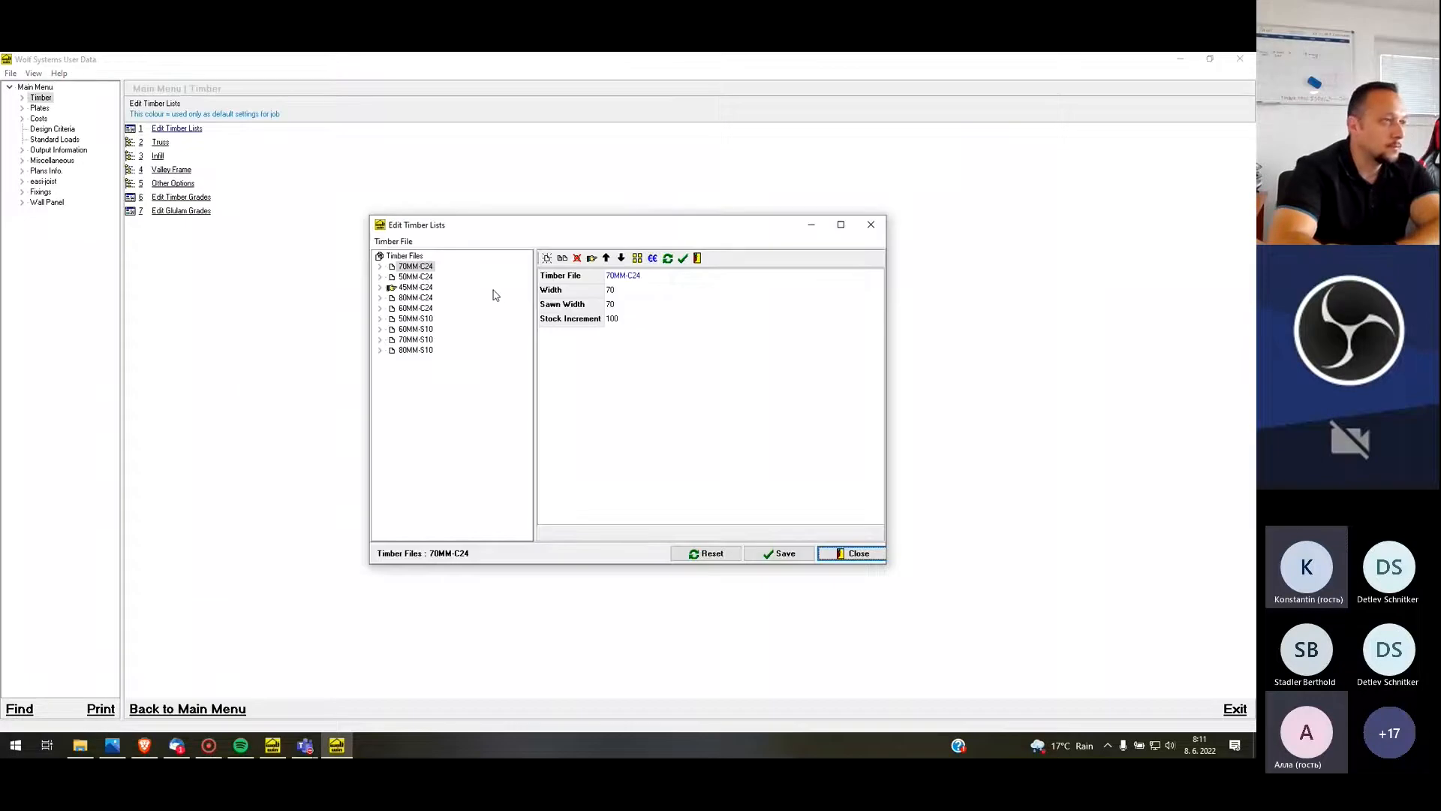
pyautogui.click(411, 288)
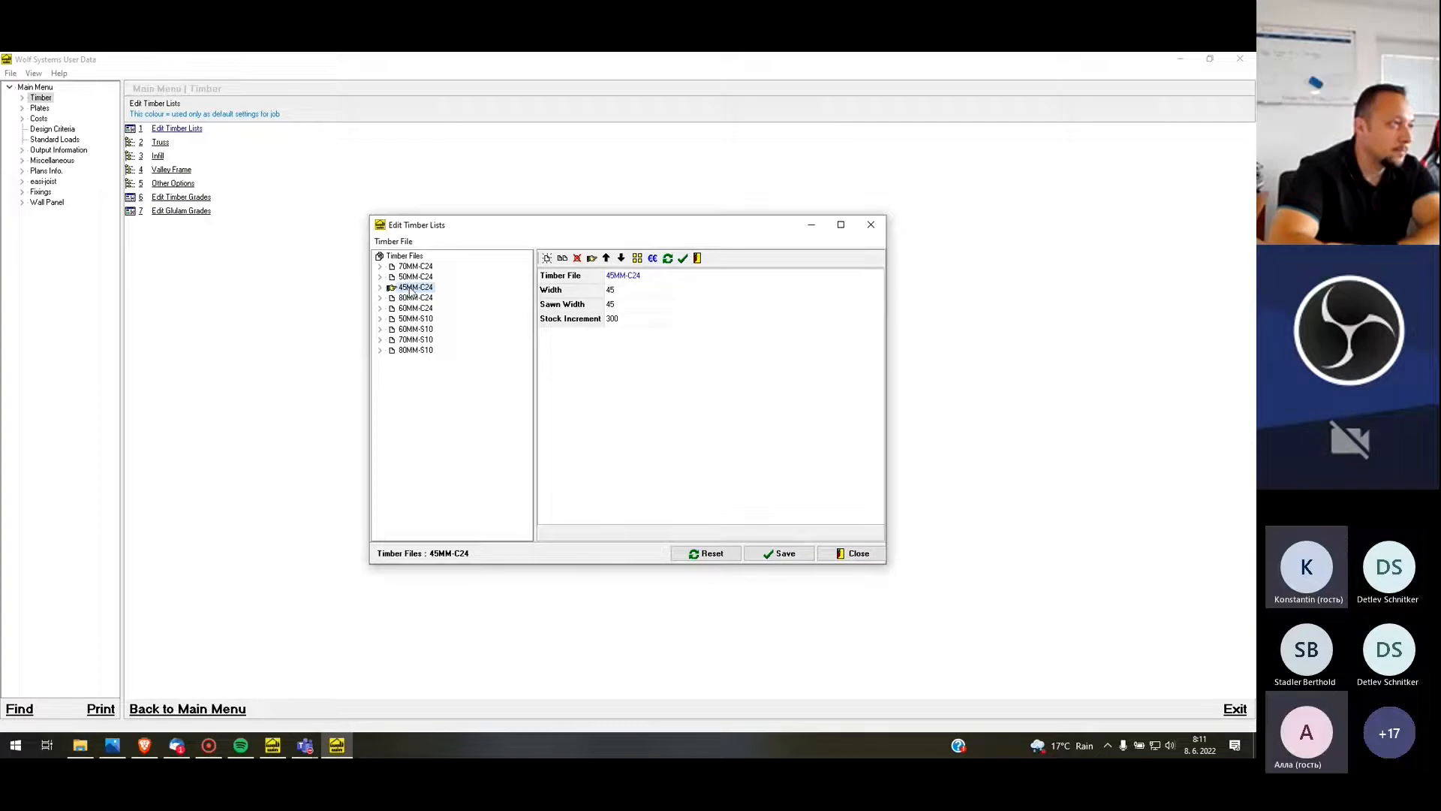
pyautogui.rightClick(411, 290)
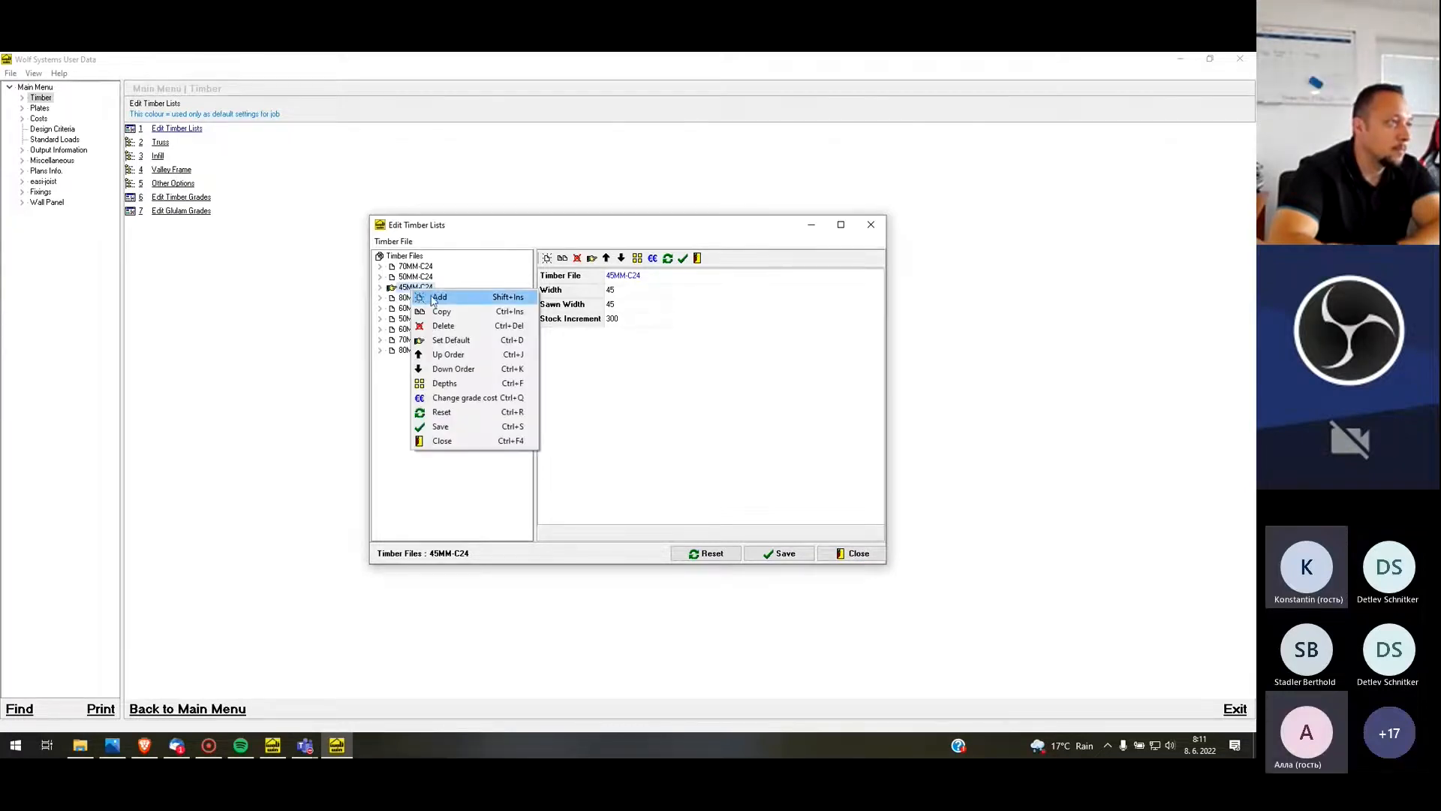
pyautogui.click(462, 344)
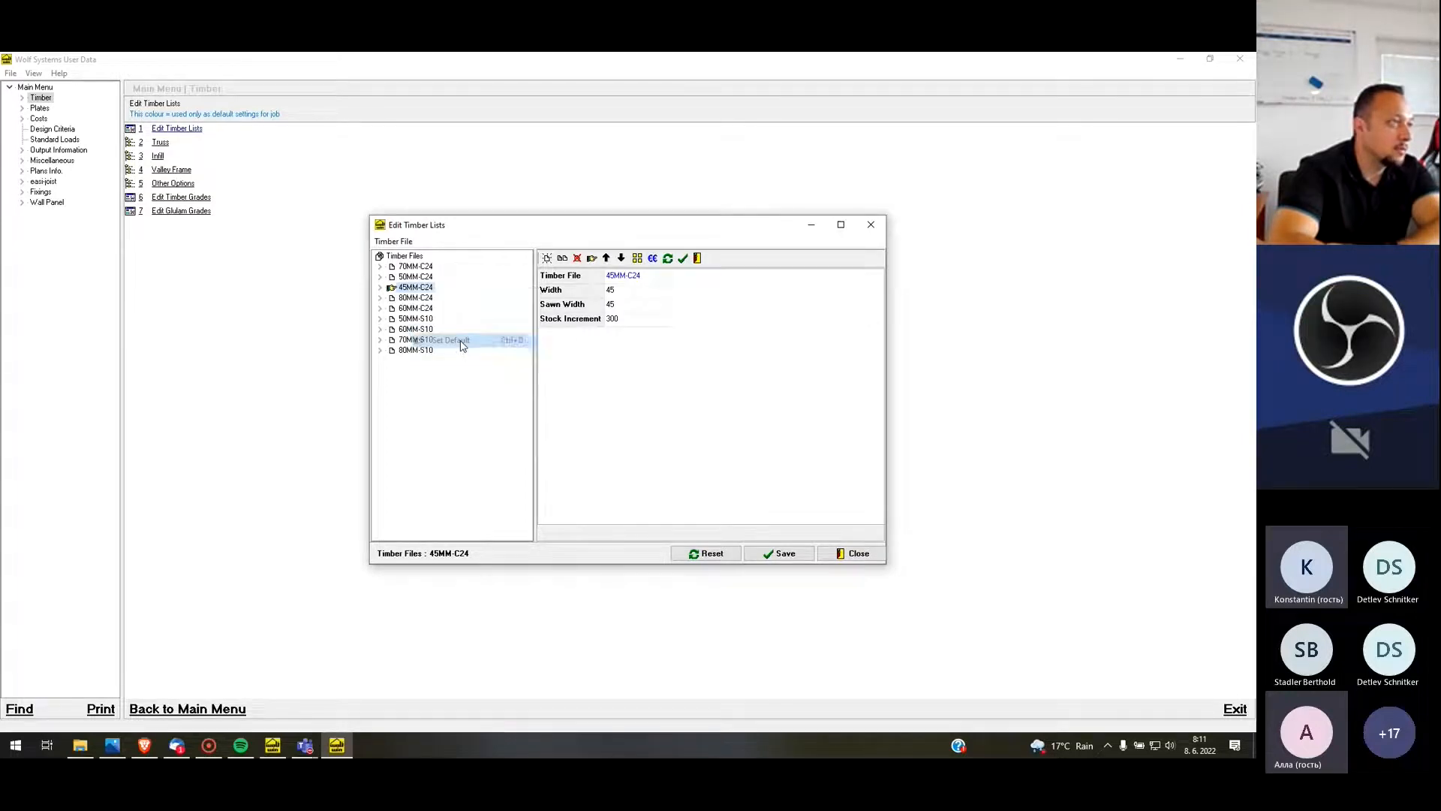
# Make 60MM-S10 the default timber file, and restore 45MM-C24 as the default
pyautogui.click(415, 330)
pyautogui.rightClick(415, 331)
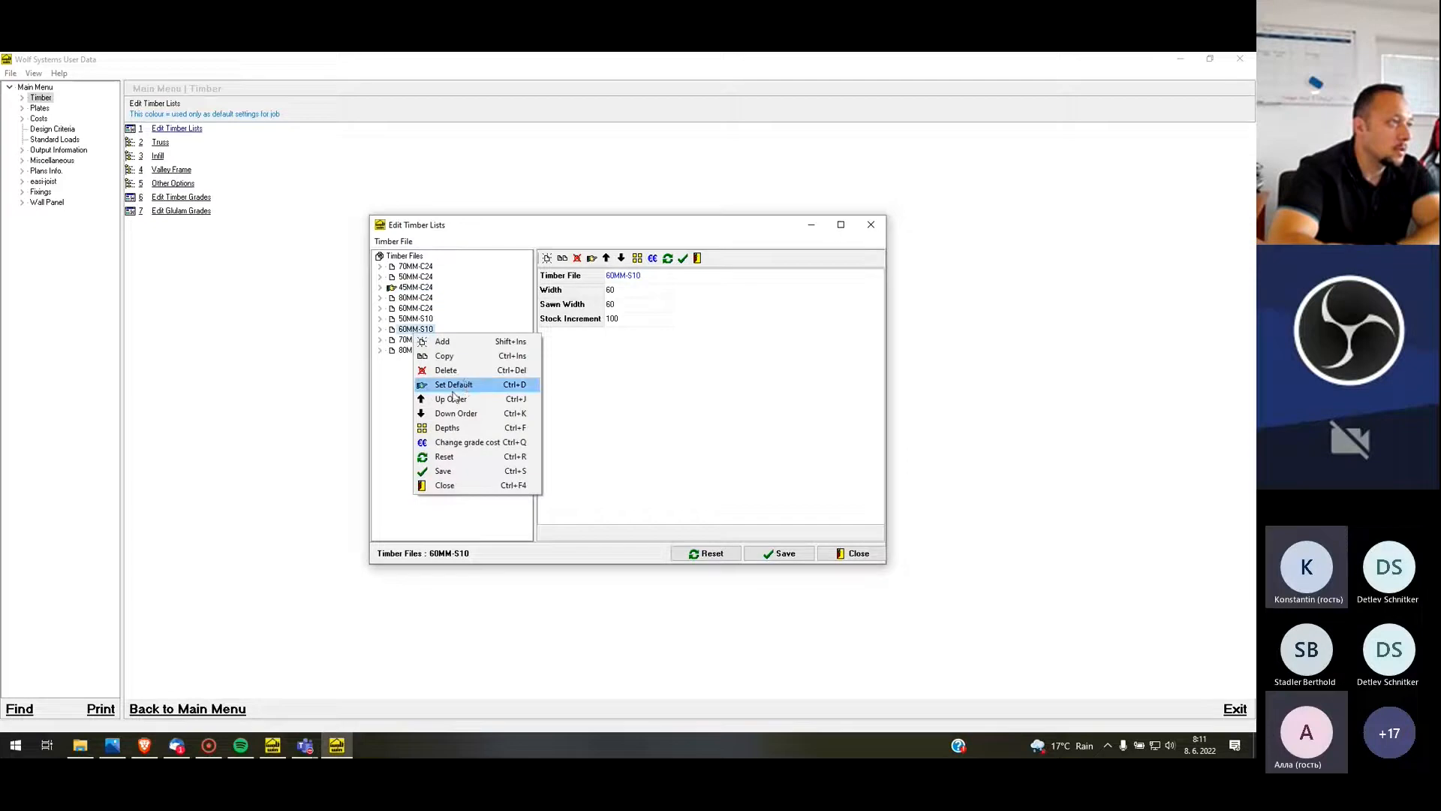
pyautogui.click(467, 381)
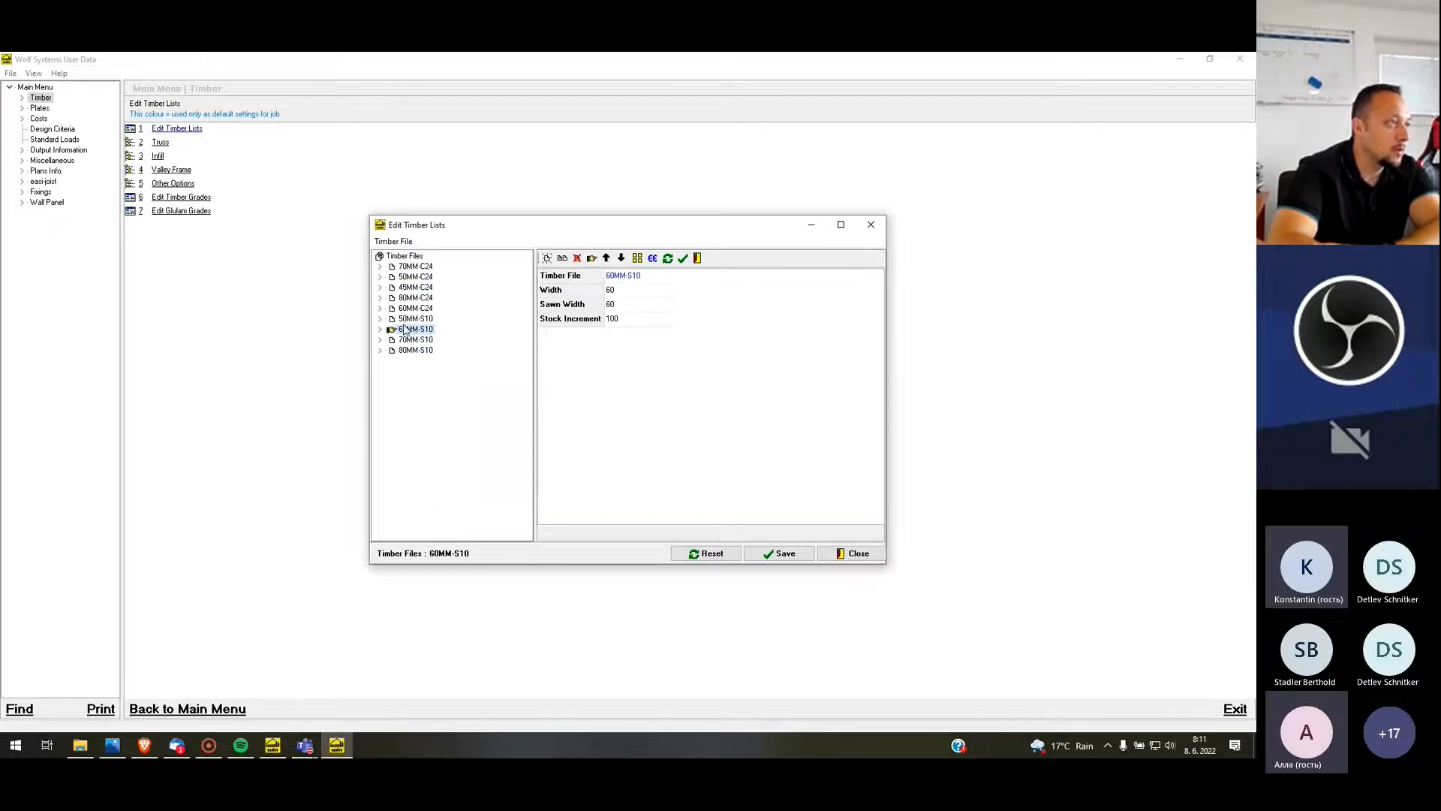
pyautogui.rightClick(425, 292)
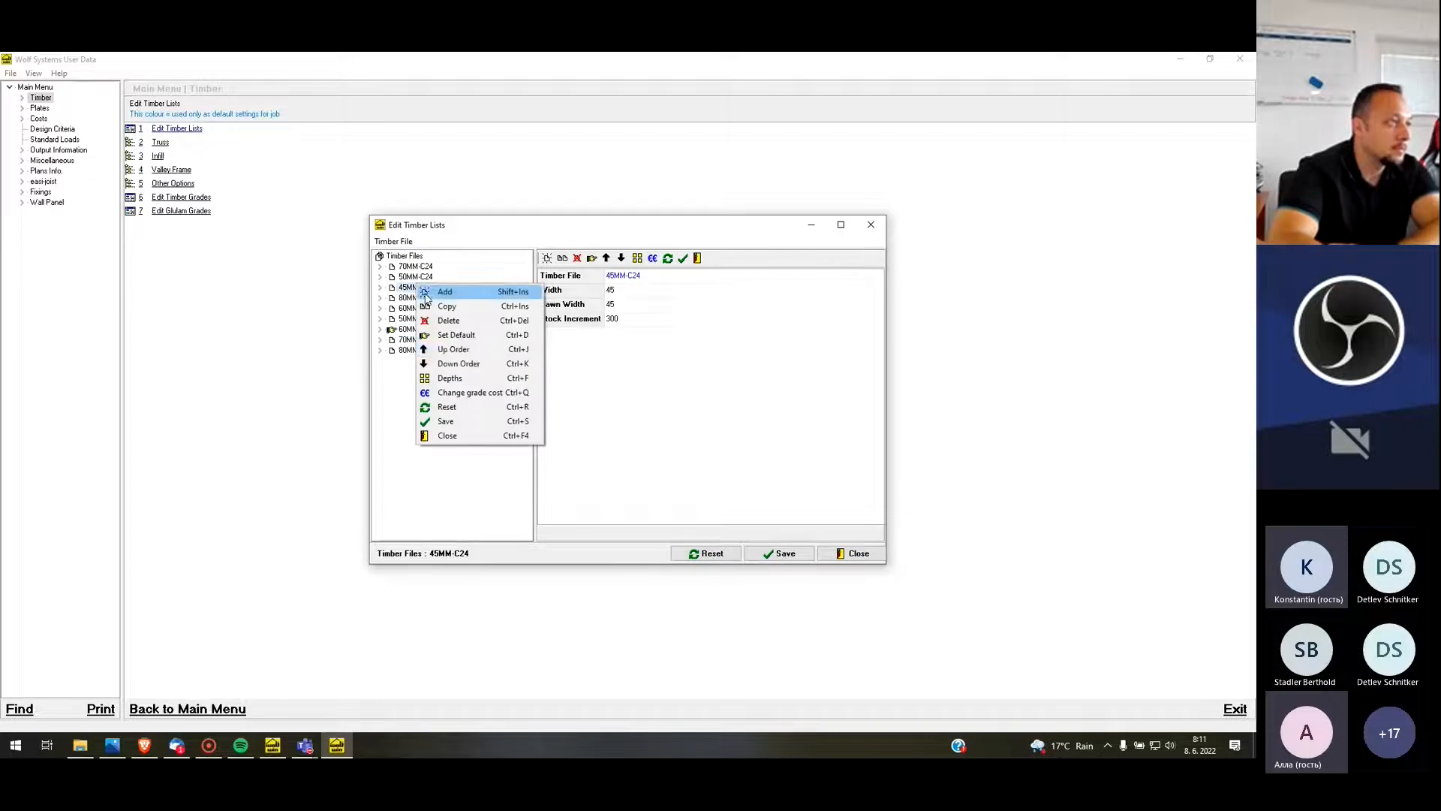
pyautogui.click(481, 336)
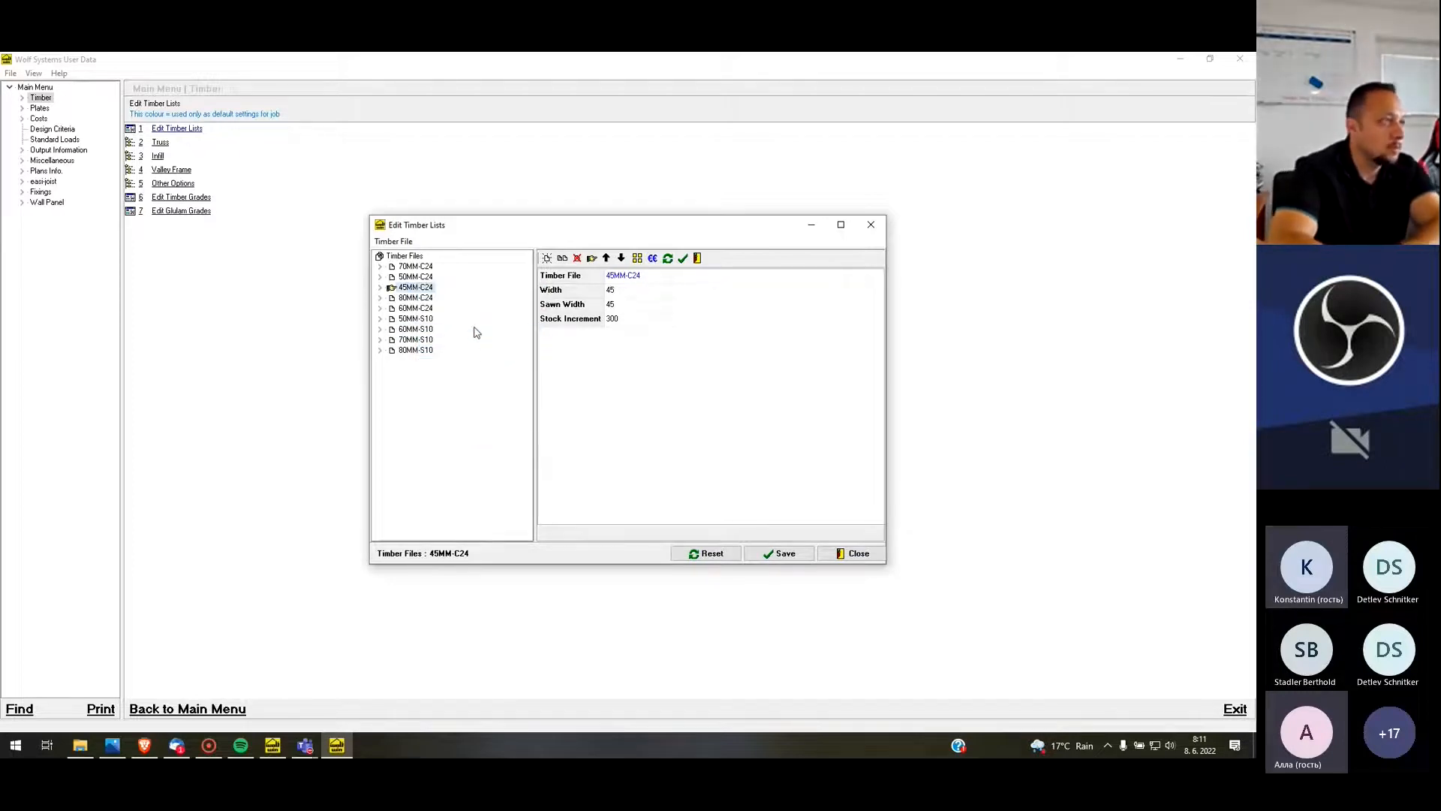
# Show the timber depths of the 45MM-C24 file and widen the window to fit all the columns
pyautogui.click(383, 289)
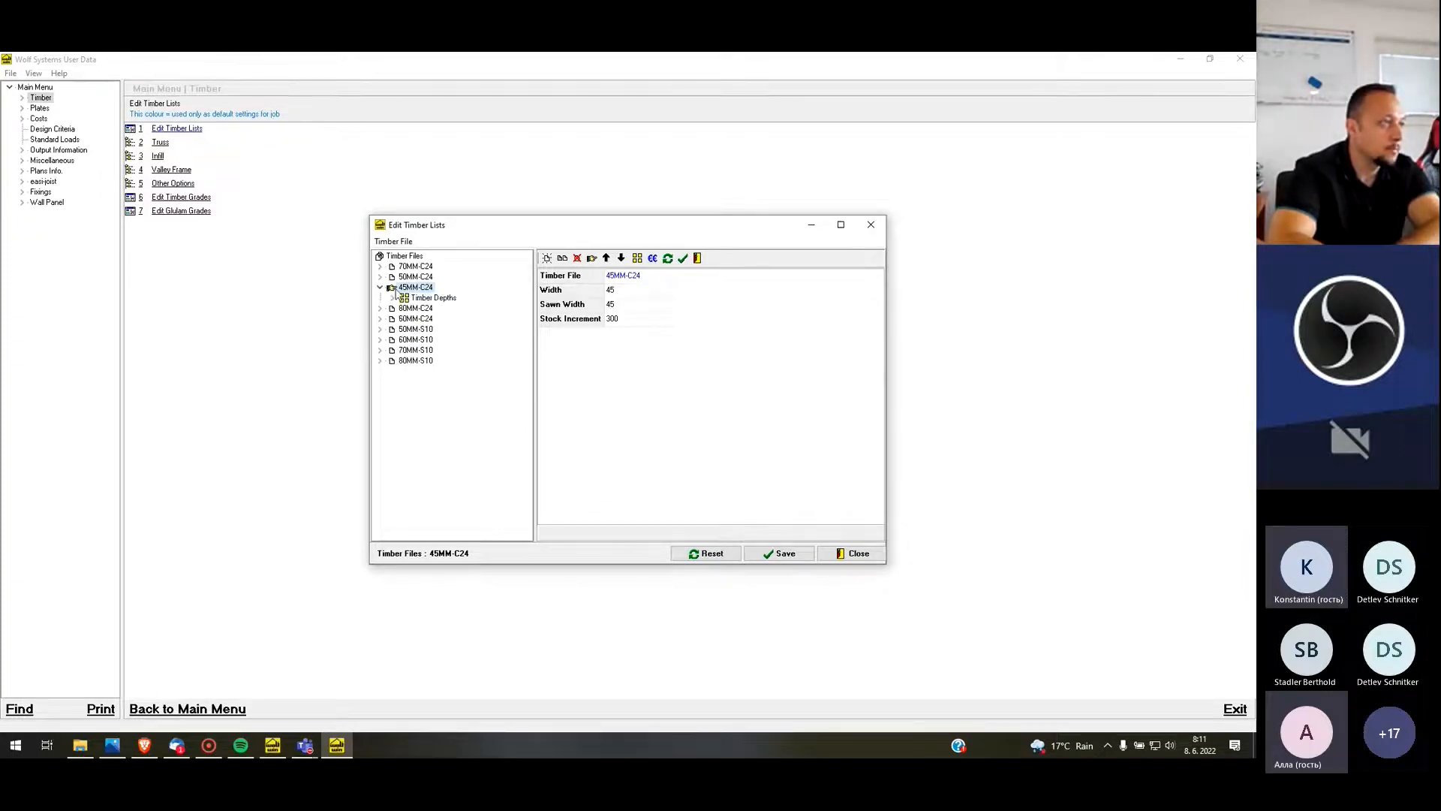
pyautogui.click(441, 298)
pyautogui.moveTo(887, 417); pyautogui.dragTo(1186, 460)
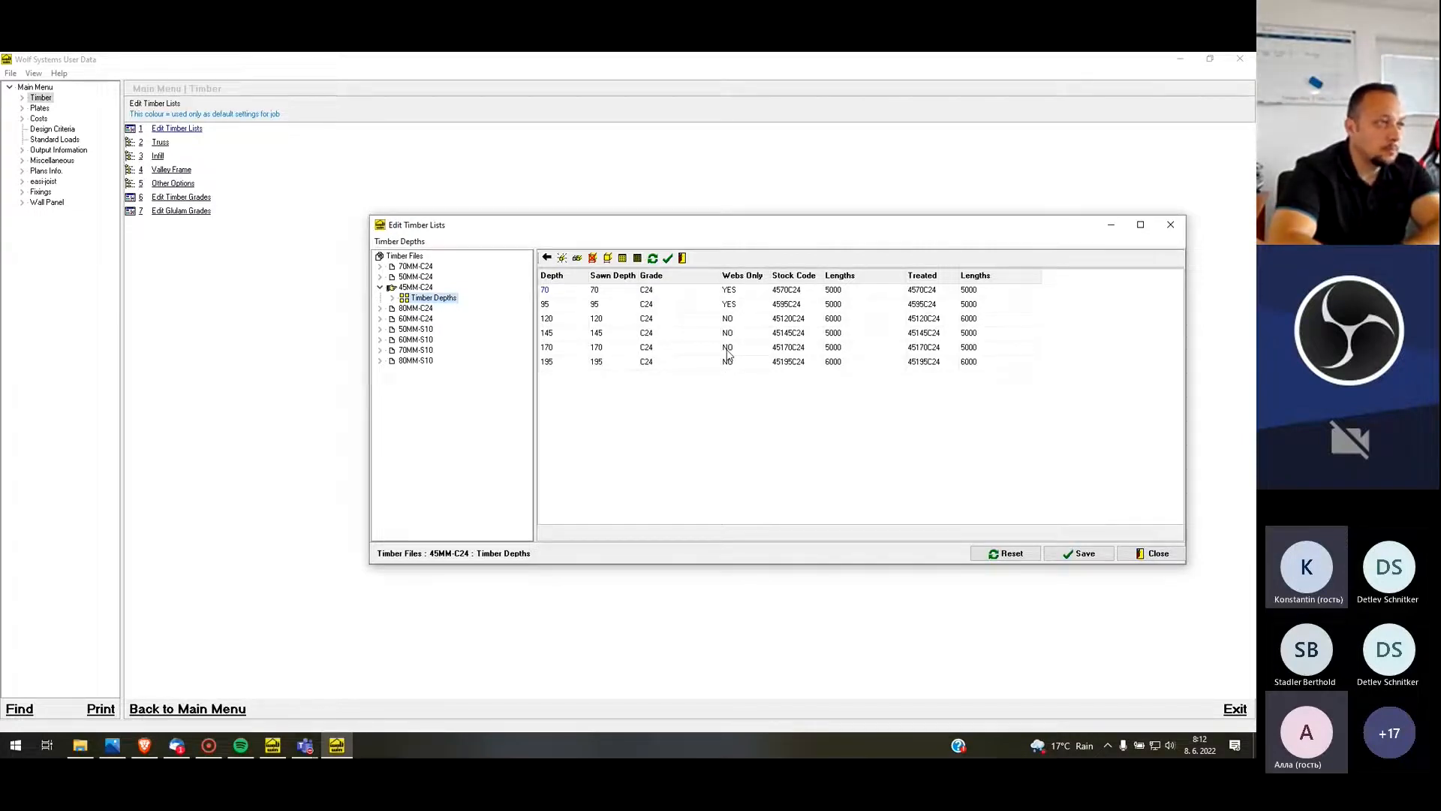
# Look at the timber grades available for the 70 mm depth, keeping grade C24
pyautogui.click(712, 291)
pyautogui.click(713, 291)
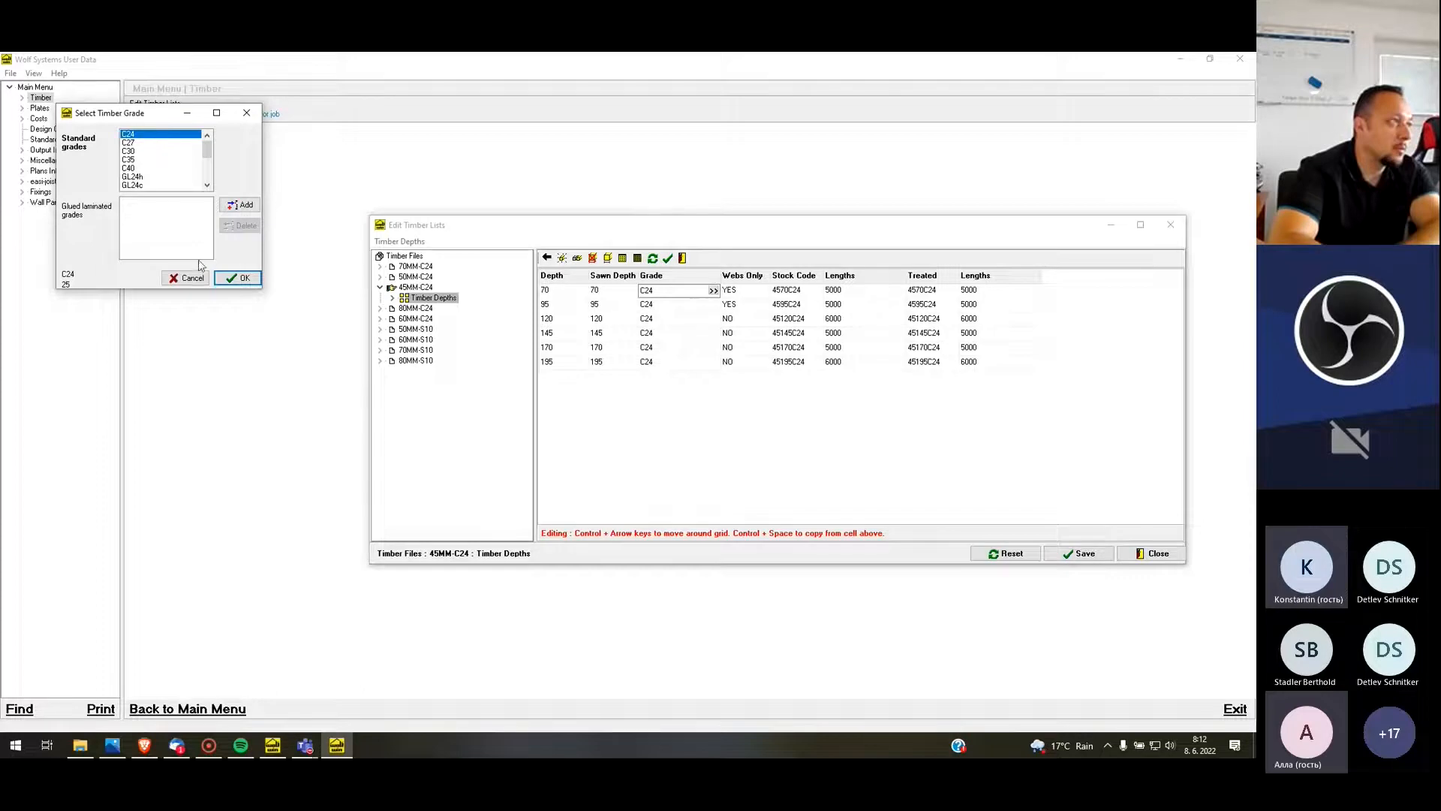
pyautogui.click(242, 279)
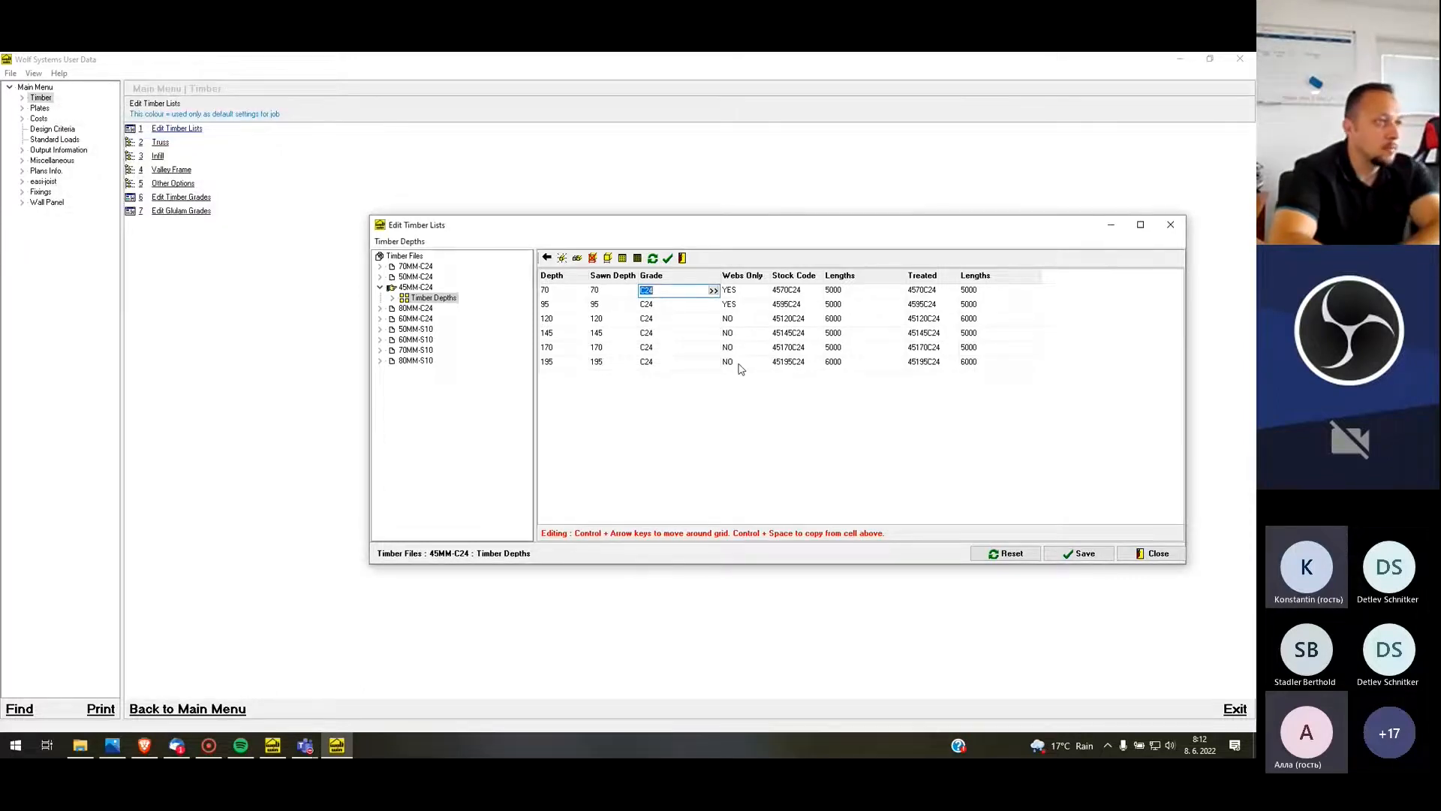
pyautogui.click(721, 382)
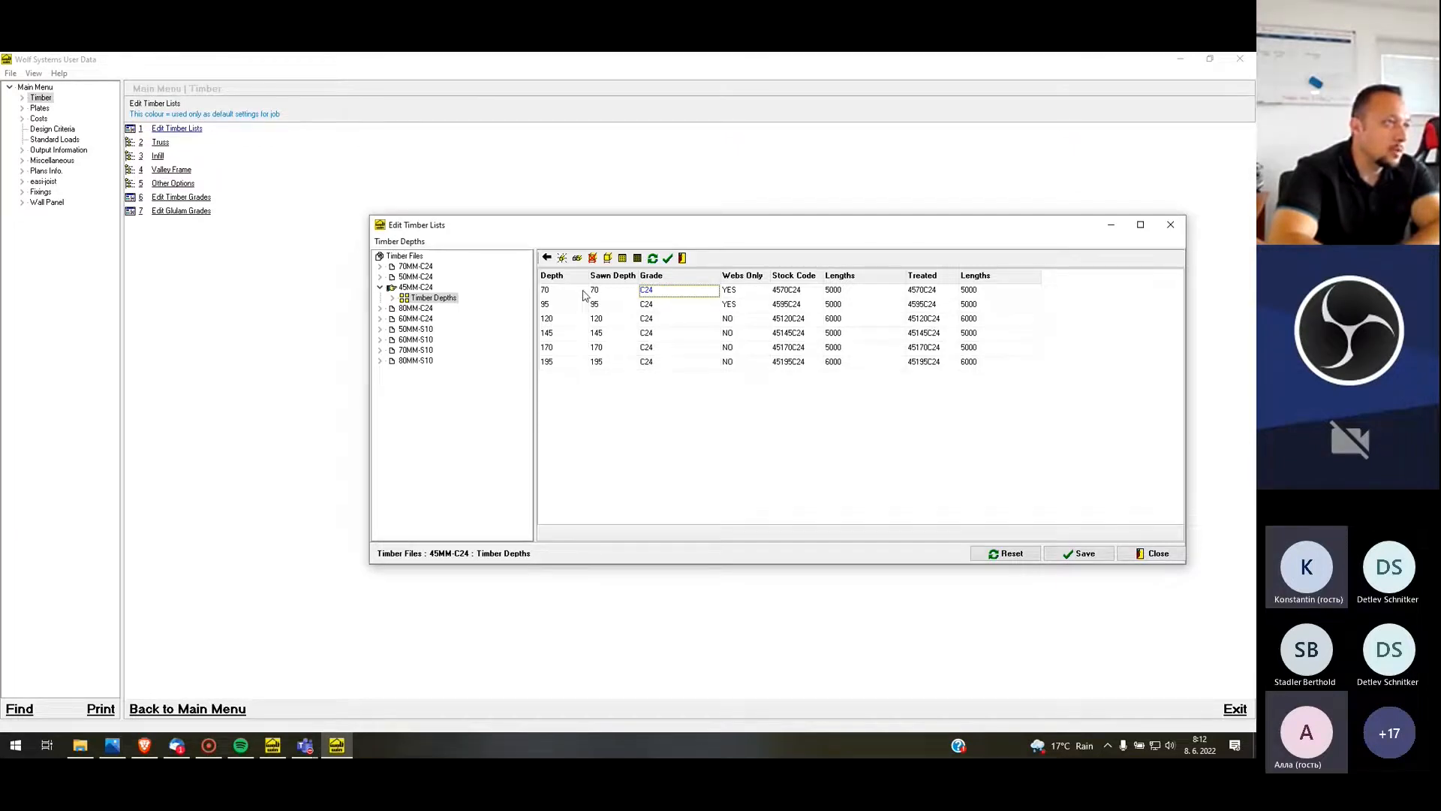
# Check the Webs Only options and the 120 mm timber's depth and treated lengths, and save and close the timber lists
pyautogui.click(765, 291)
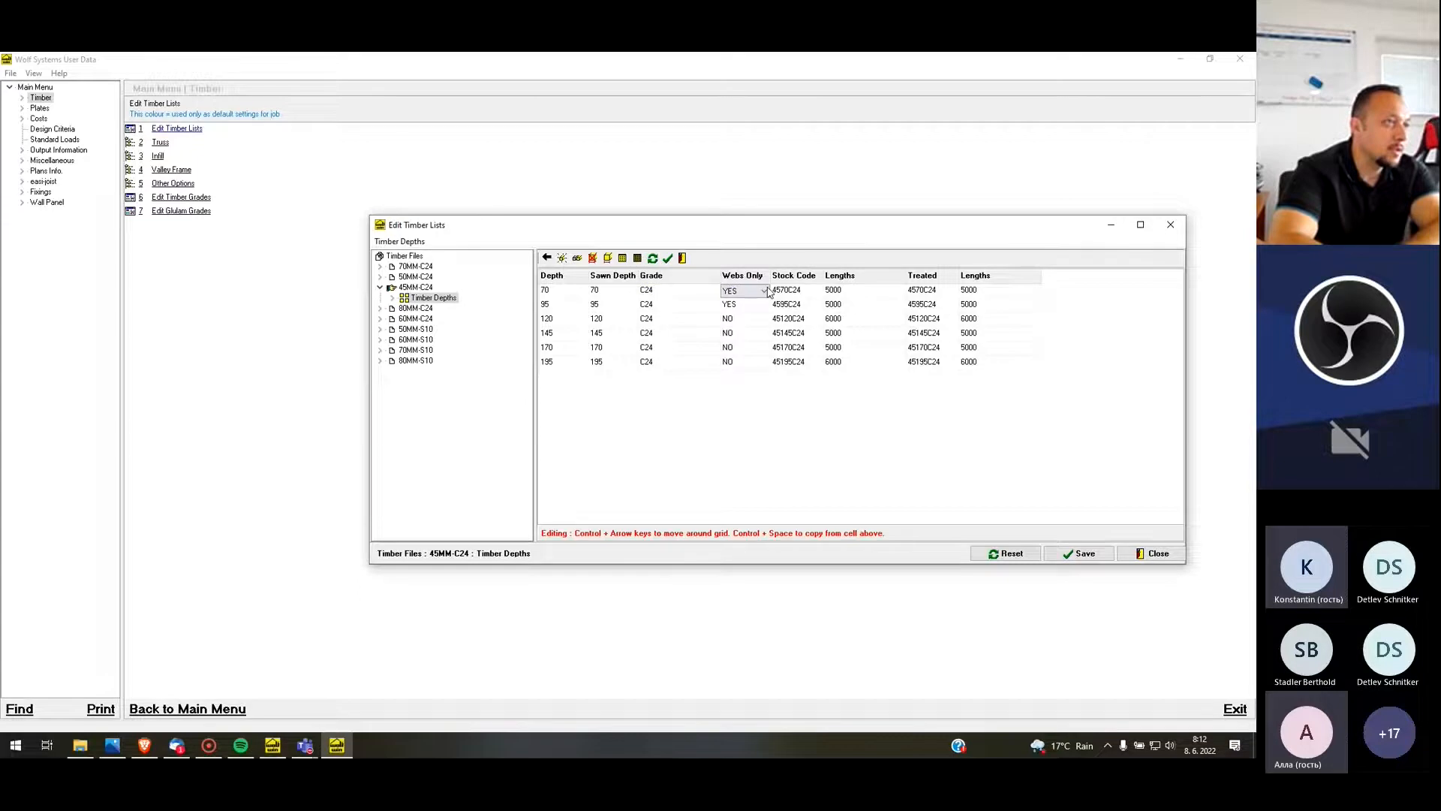
pyautogui.click(739, 312)
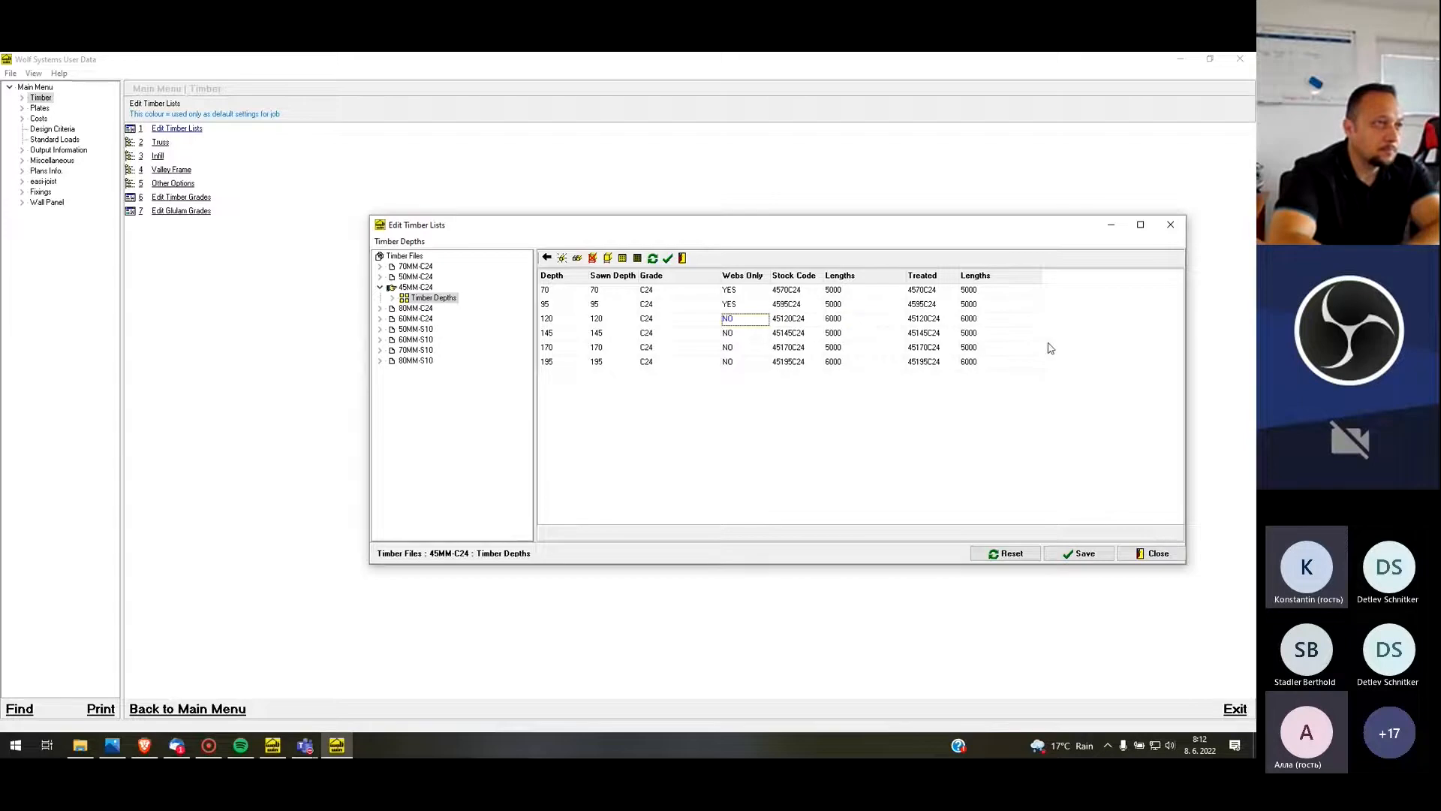
pyautogui.click(575, 318)
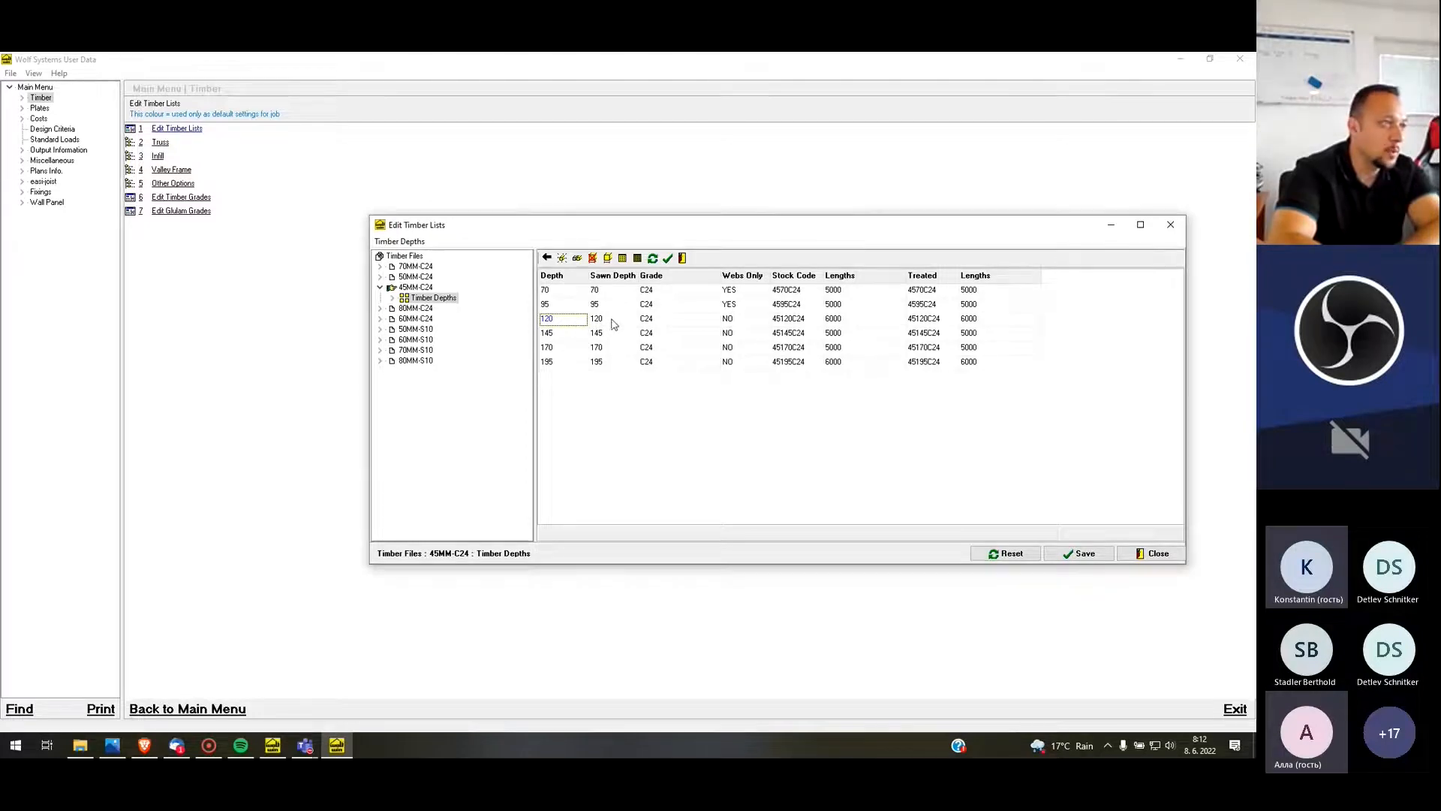
pyautogui.click(985, 321)
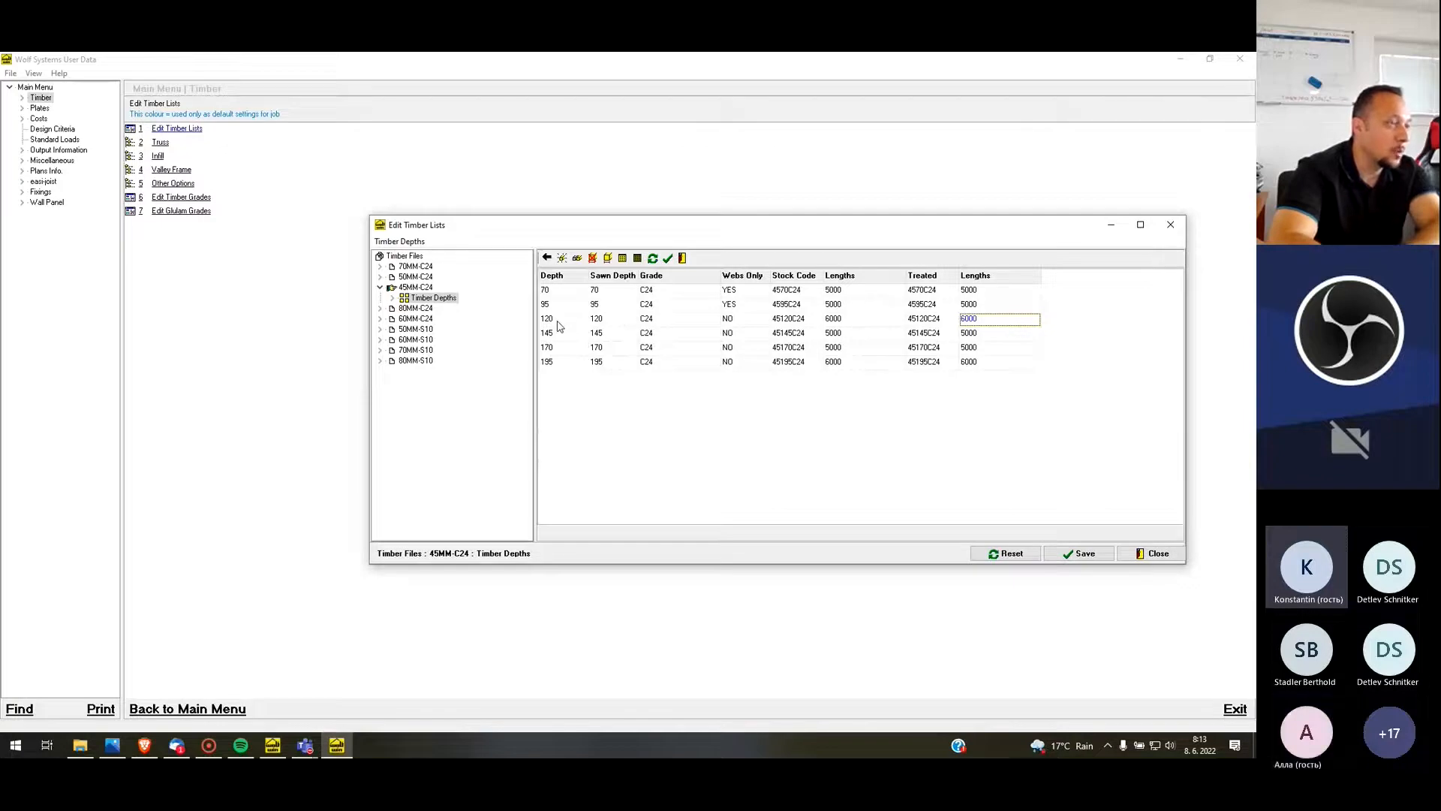
pyautogui.click(1084, 560)
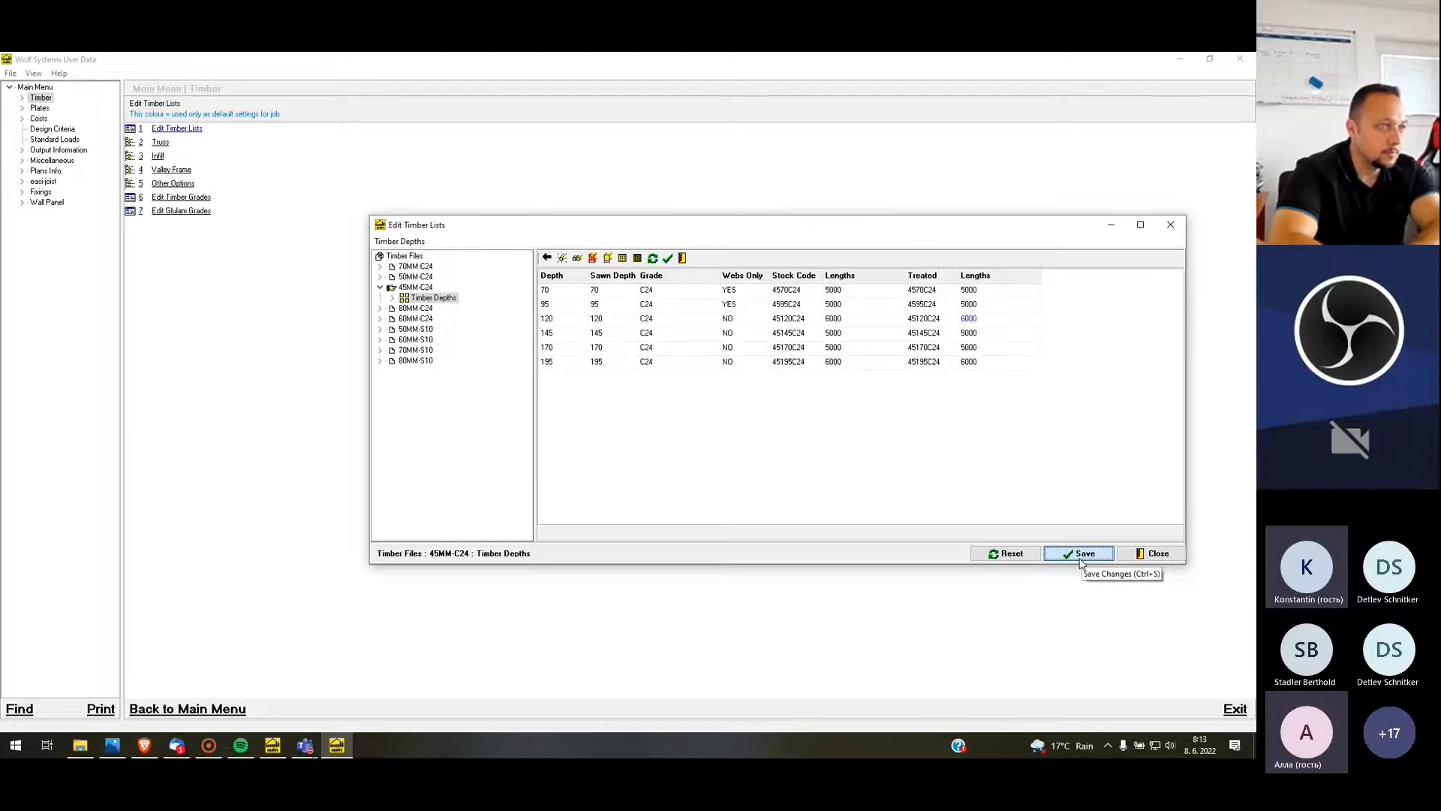
pyautogui.click(1159, 560)
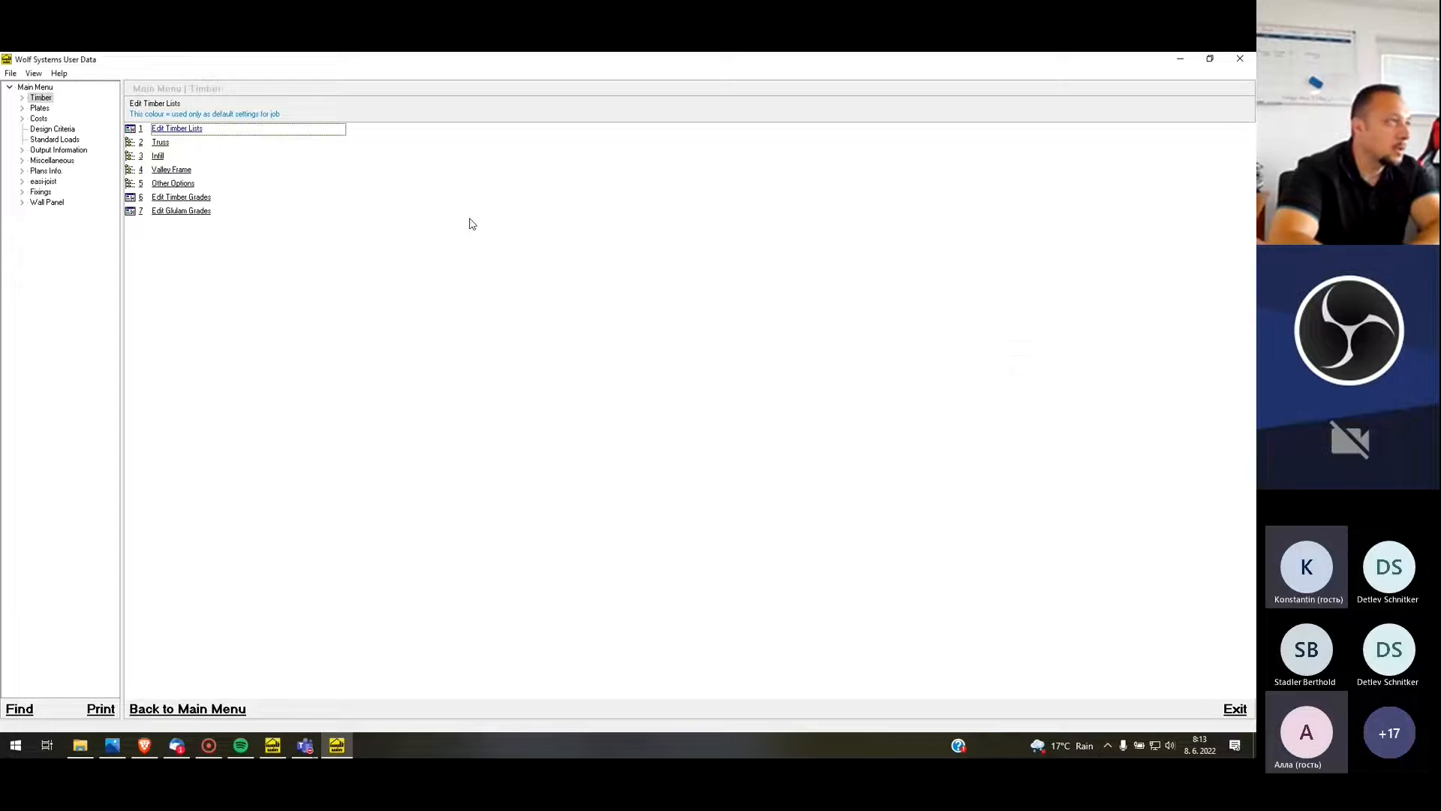
# Review the plate stock for WOLF101 and WOLF15N plates, and close the plate stock and user data
pyautogui.click(40, 109)
pyautogui.click(168, 129)
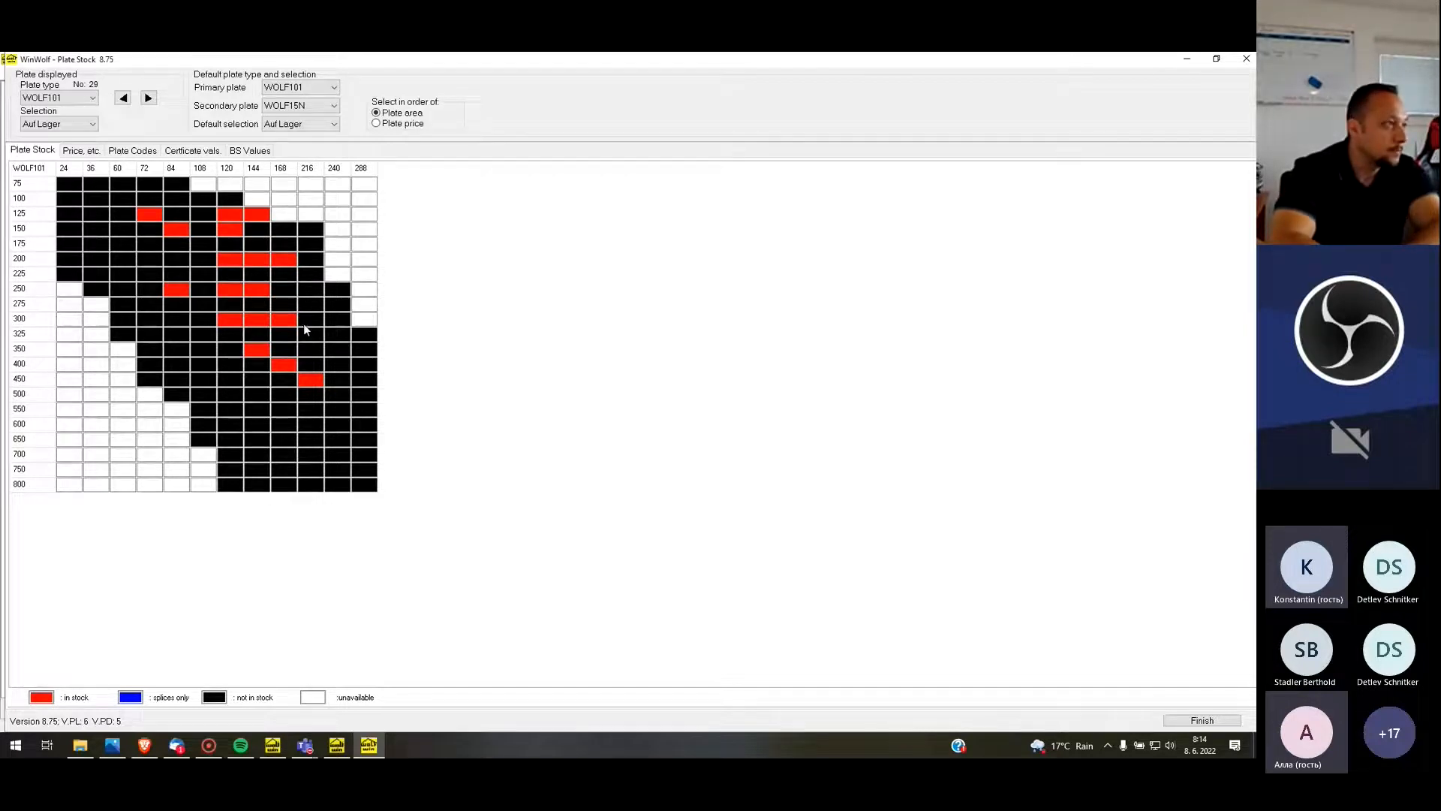
pyautogui.click(92, 99)
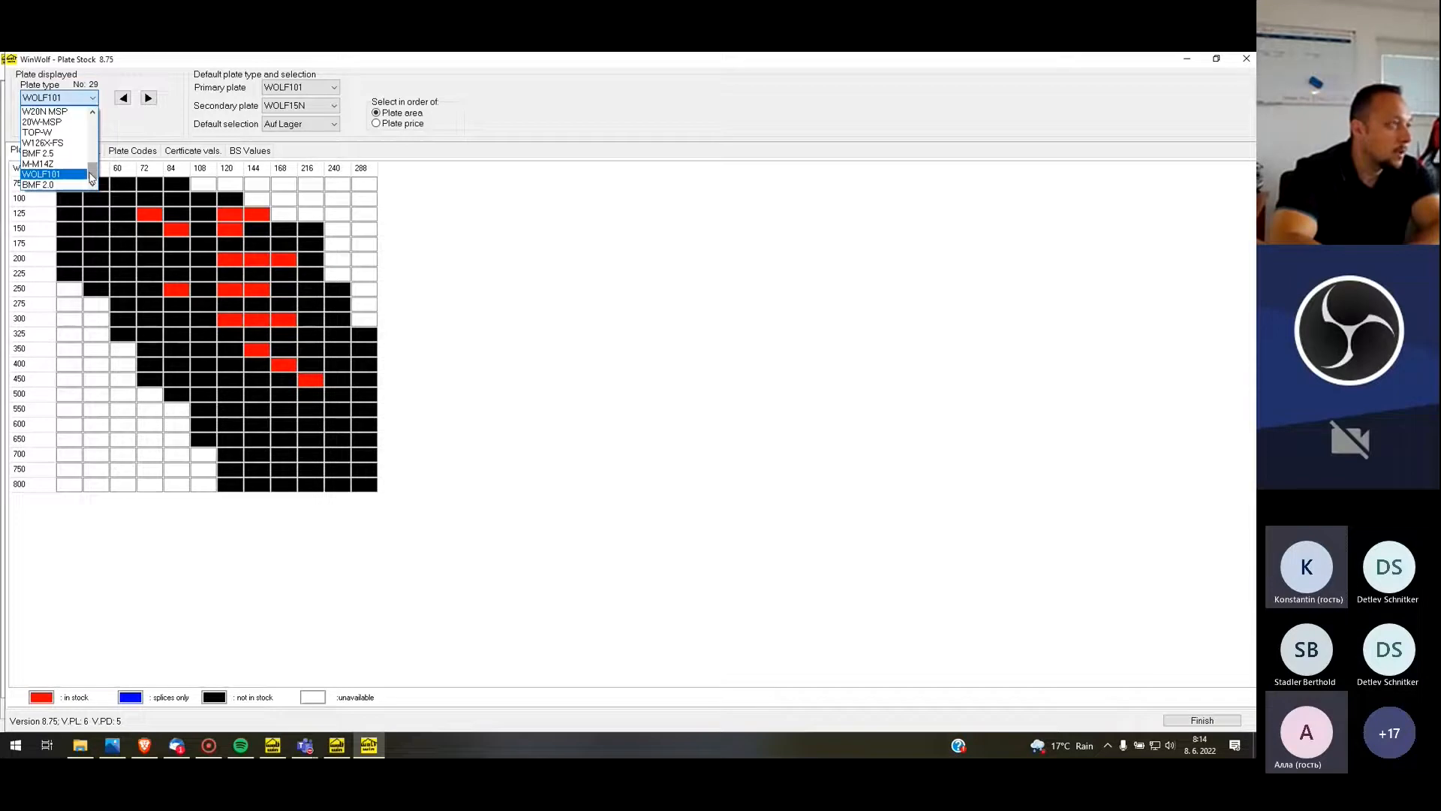
pyautogui.moveTo(91, 178); pyautogui.dragTo(90, 124)
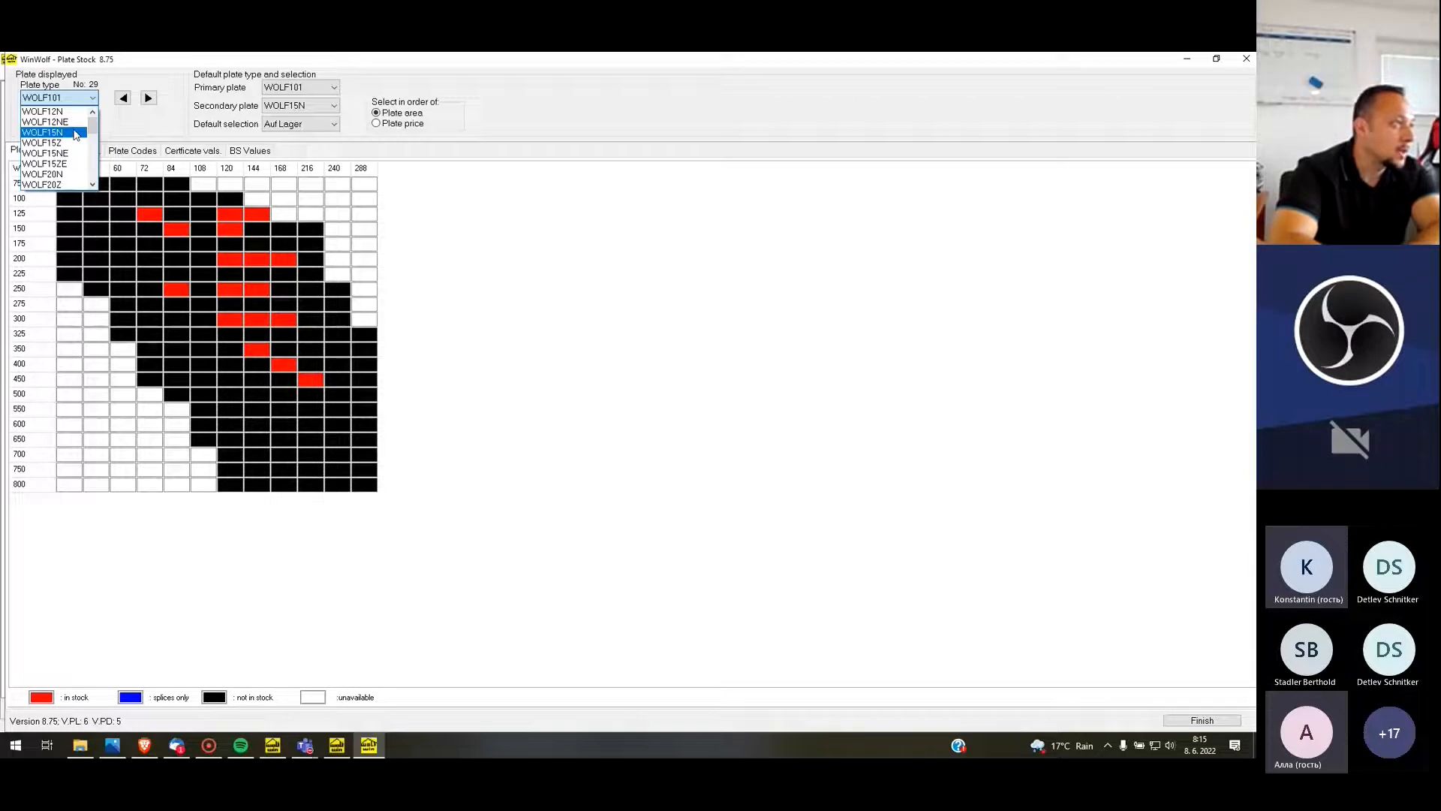
pyautogui.click(76, 132)
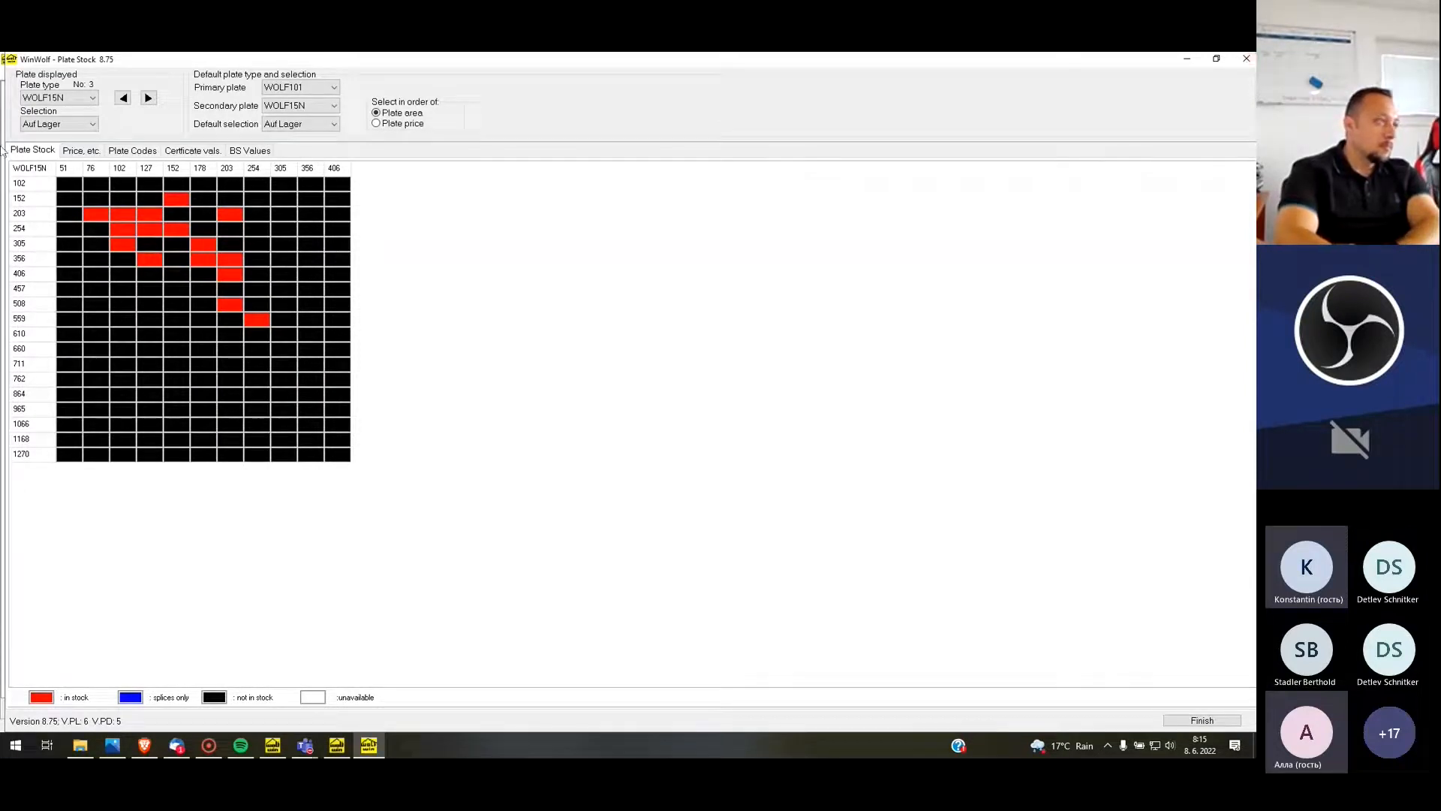
pyautogui.click(1247, 59)
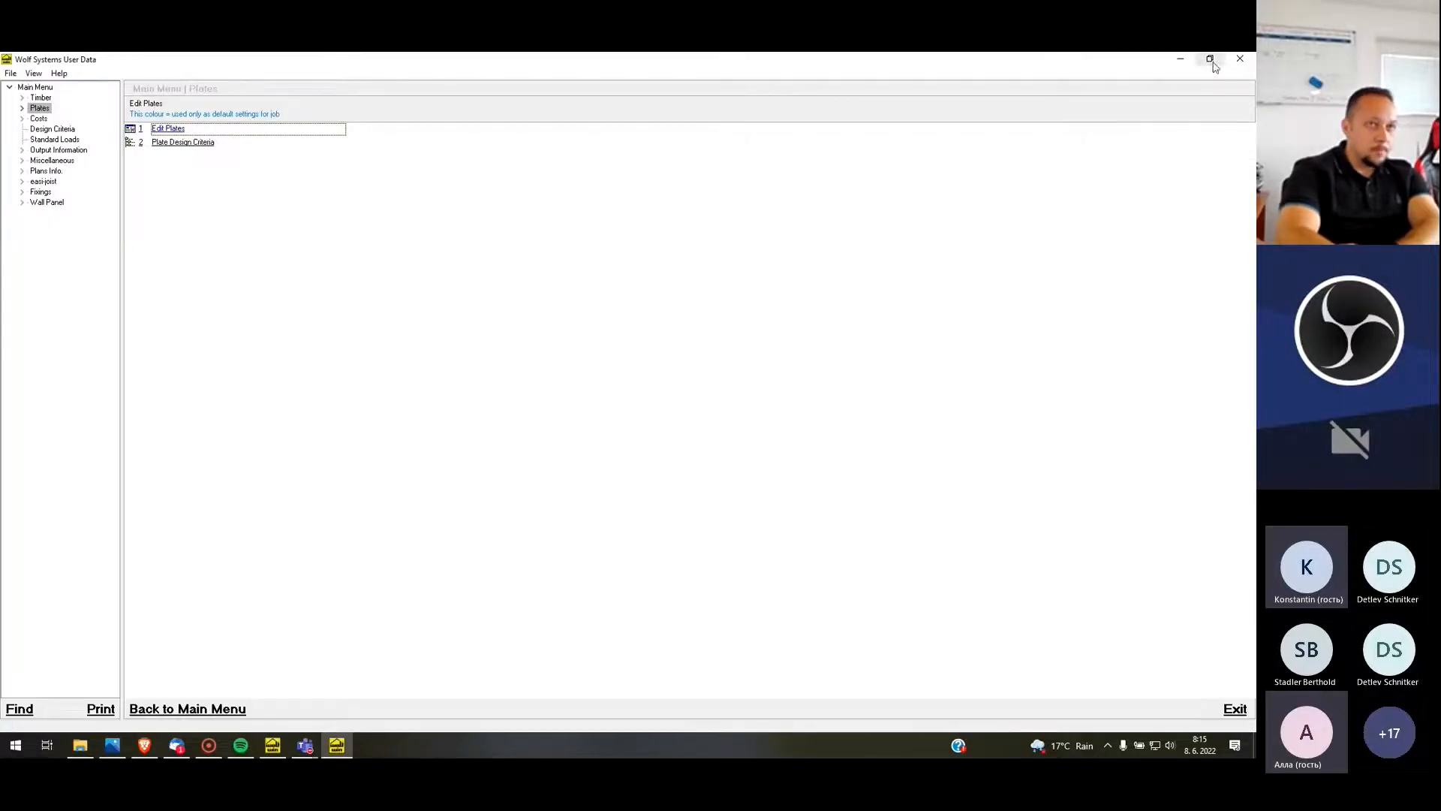
pyautogui.click(1240, 58)
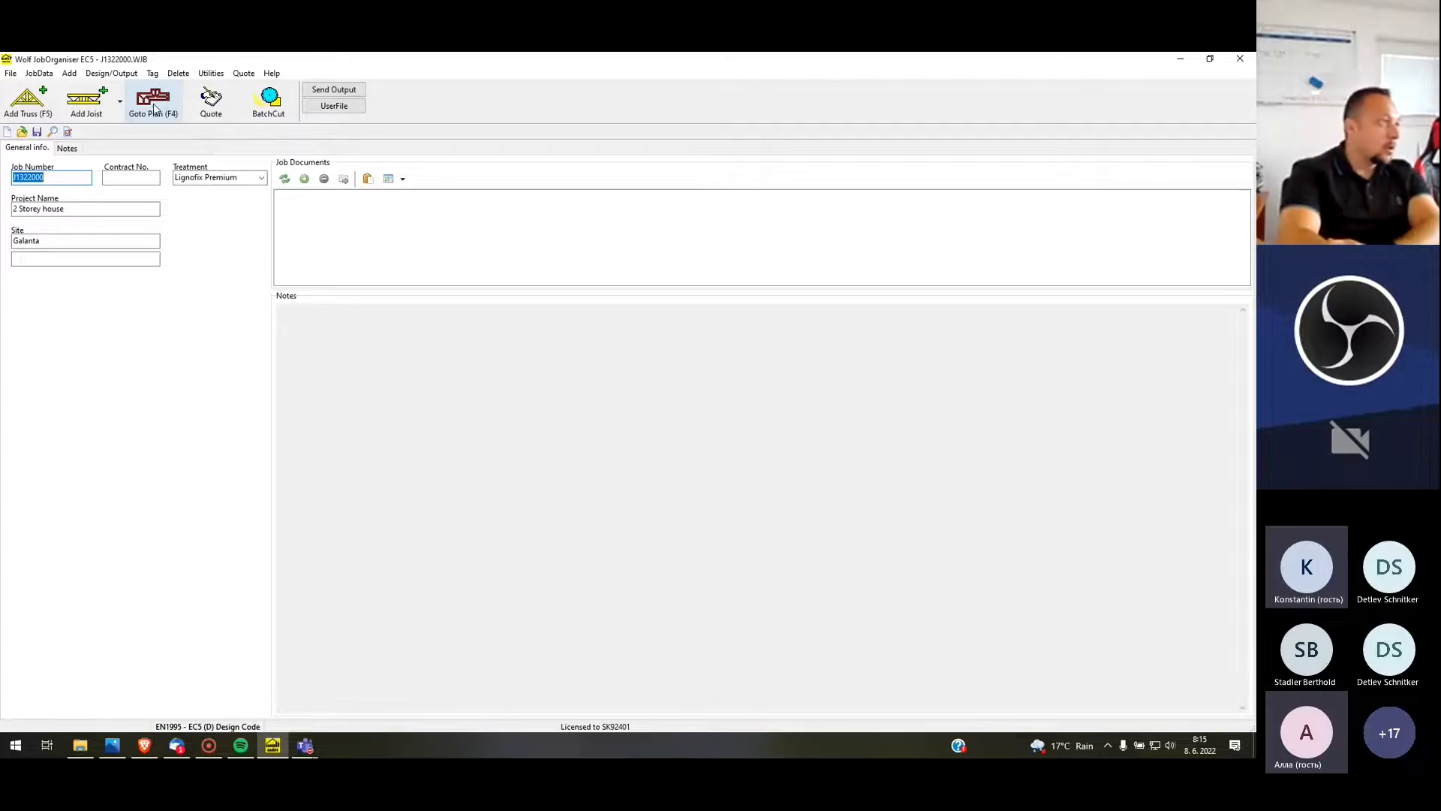
# Create a plan for the job with the plan file name 2 Storey
pyautogui.click(156, 110)
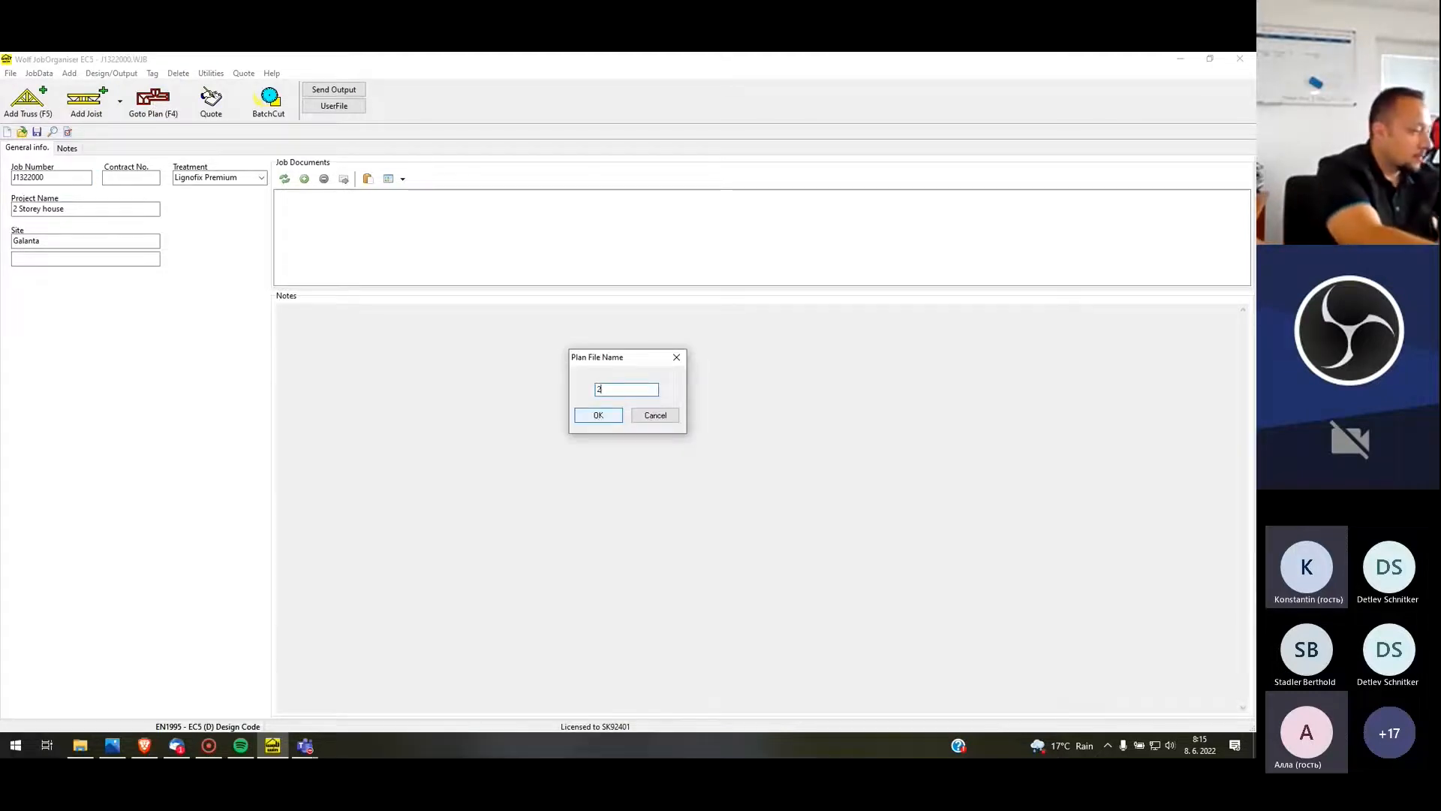
pyautogui.write('2 Storeey')
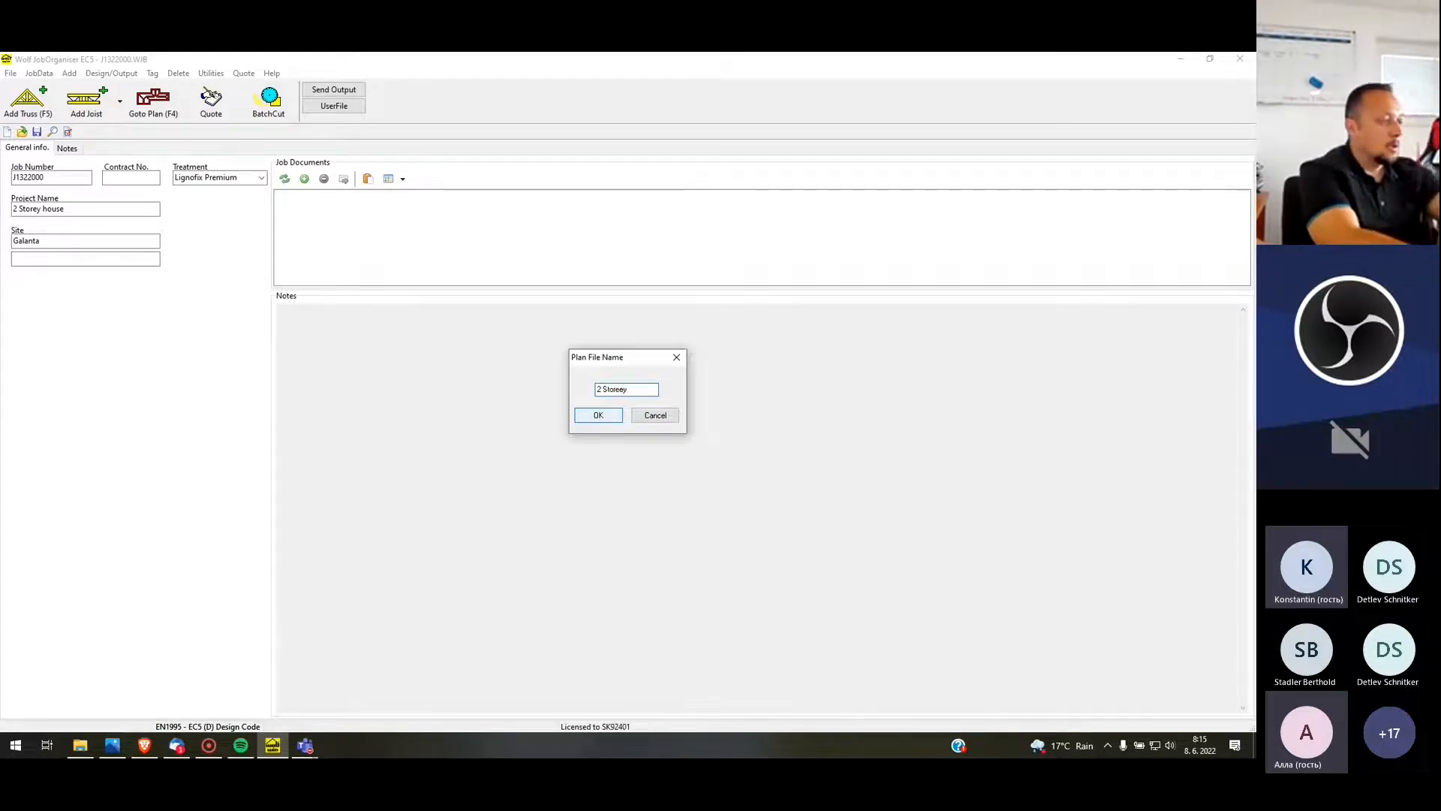
pyautogui.press('BackSpace')
pyautogui.press('BackSpace')
pyautogui.write('y')
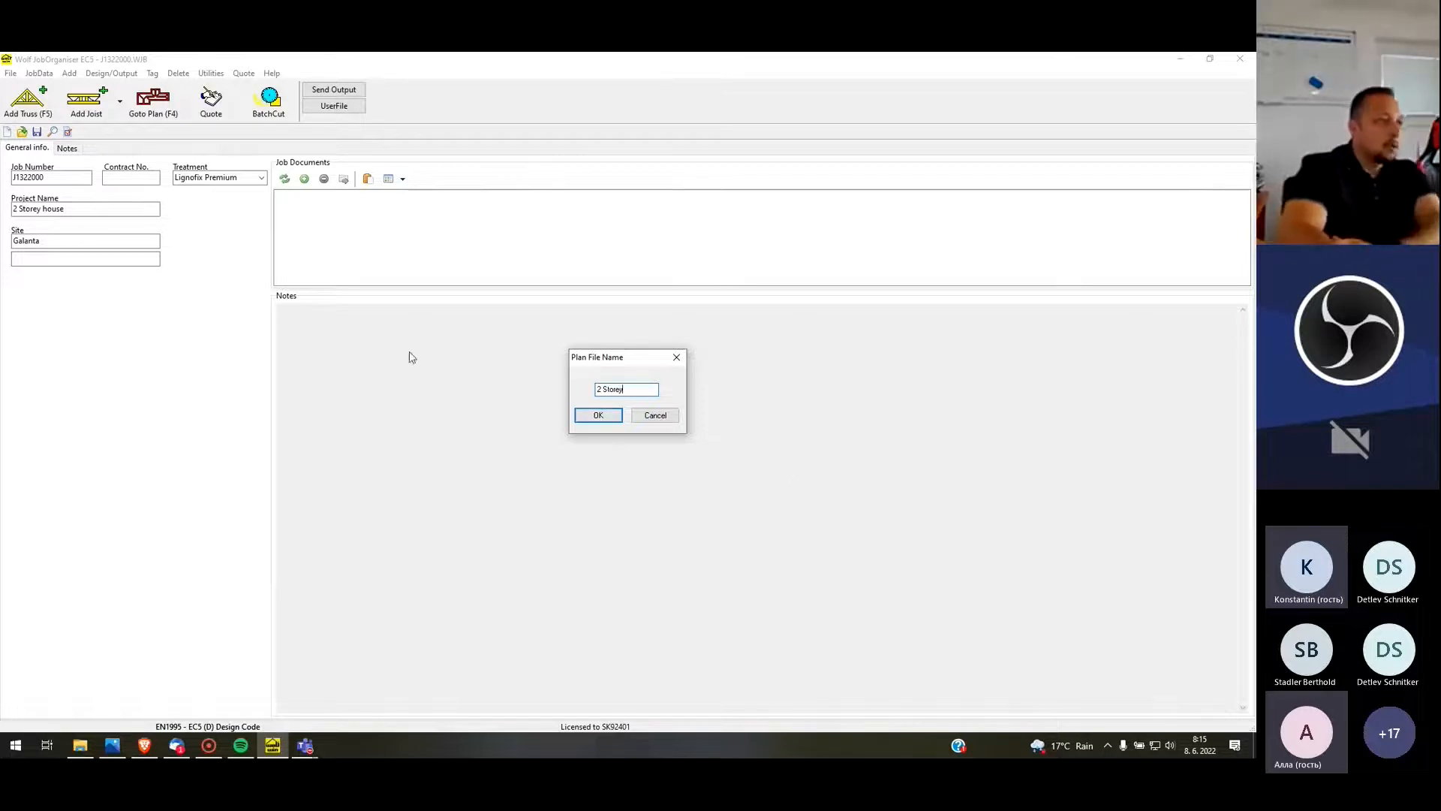
pyautogui.click(599, 415)
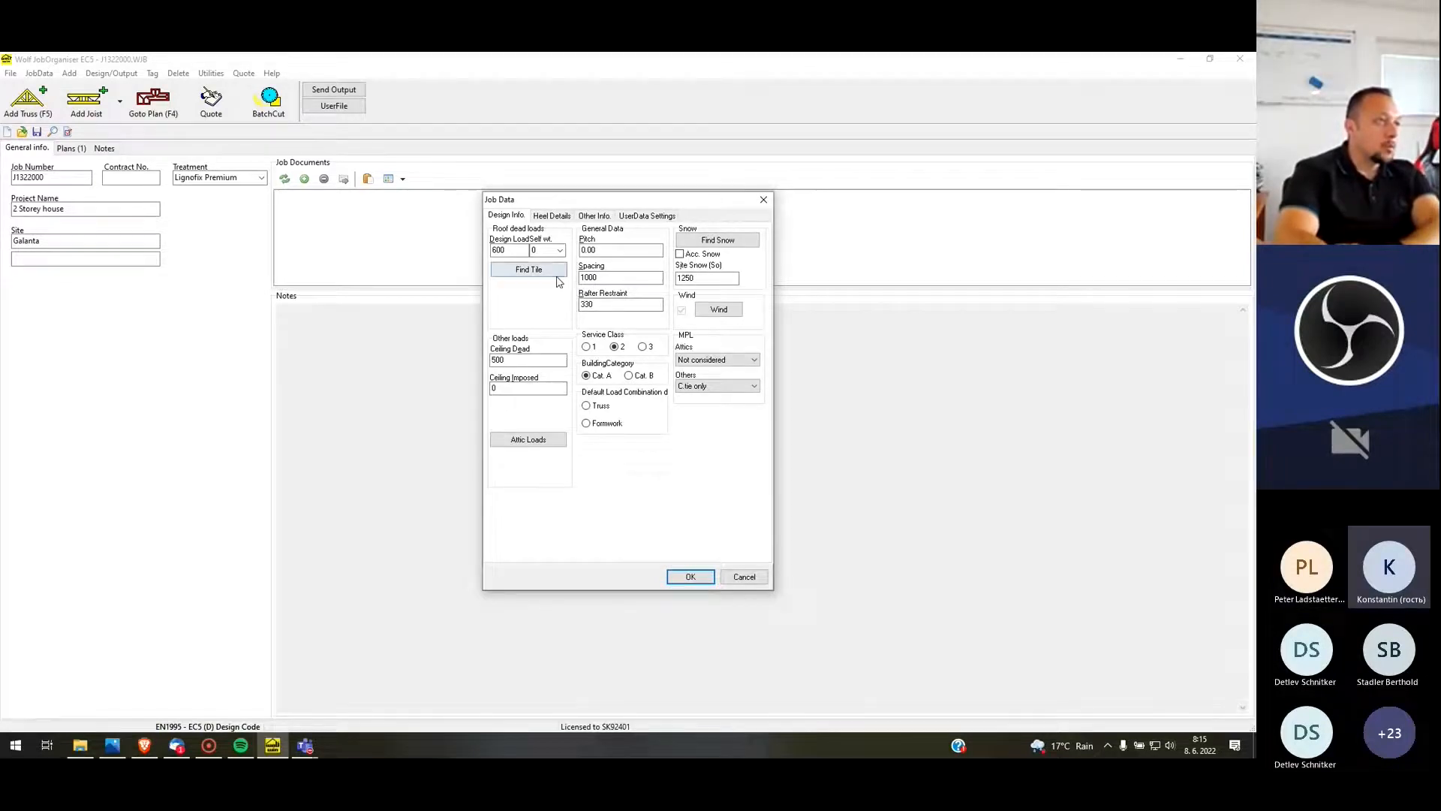
# Set the roof self weight to Formel and the ceiling dead load to 500 in the job data
pyautogui.click(524, 253)
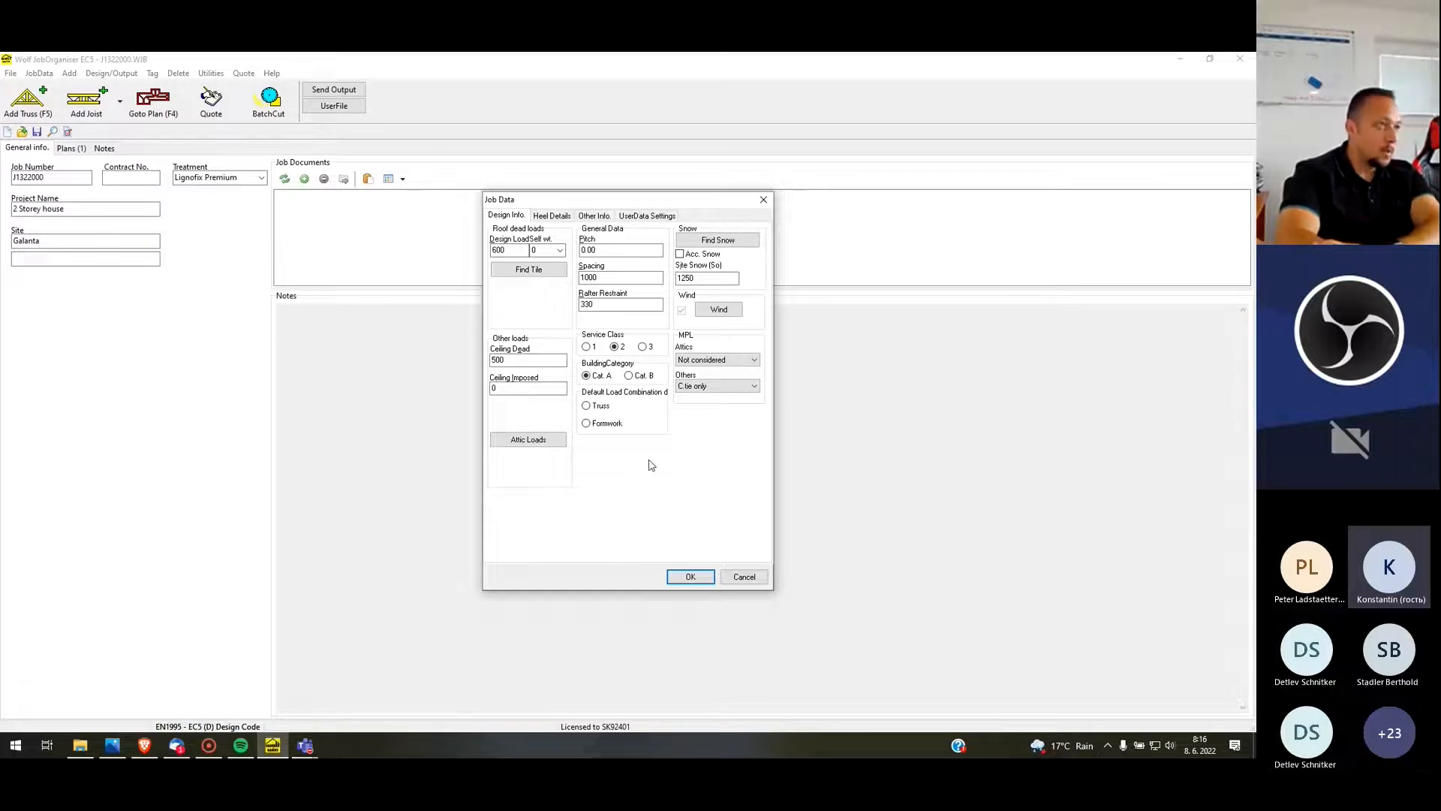
pyautogui.click(560, 251)
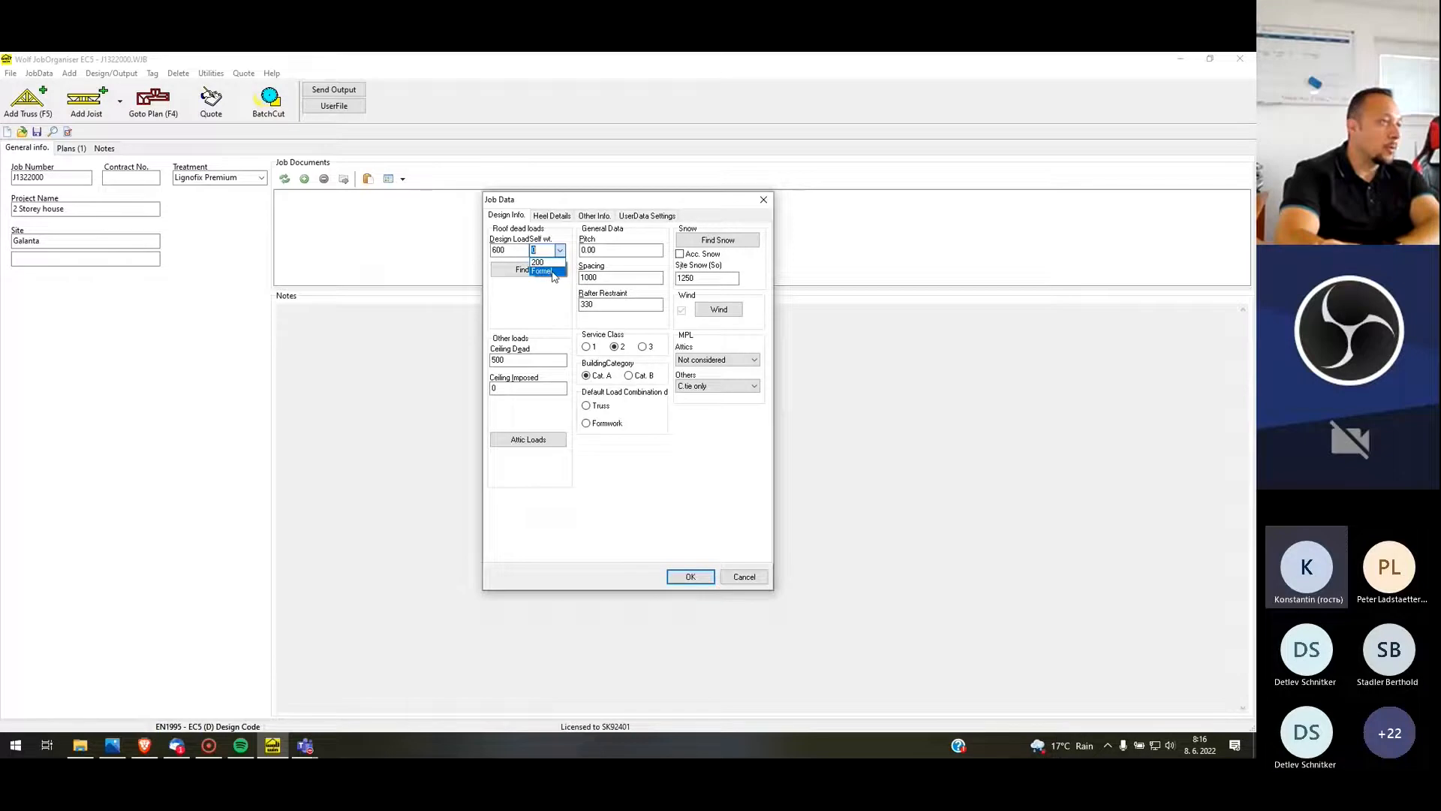
pyautogui.click(553, 272)
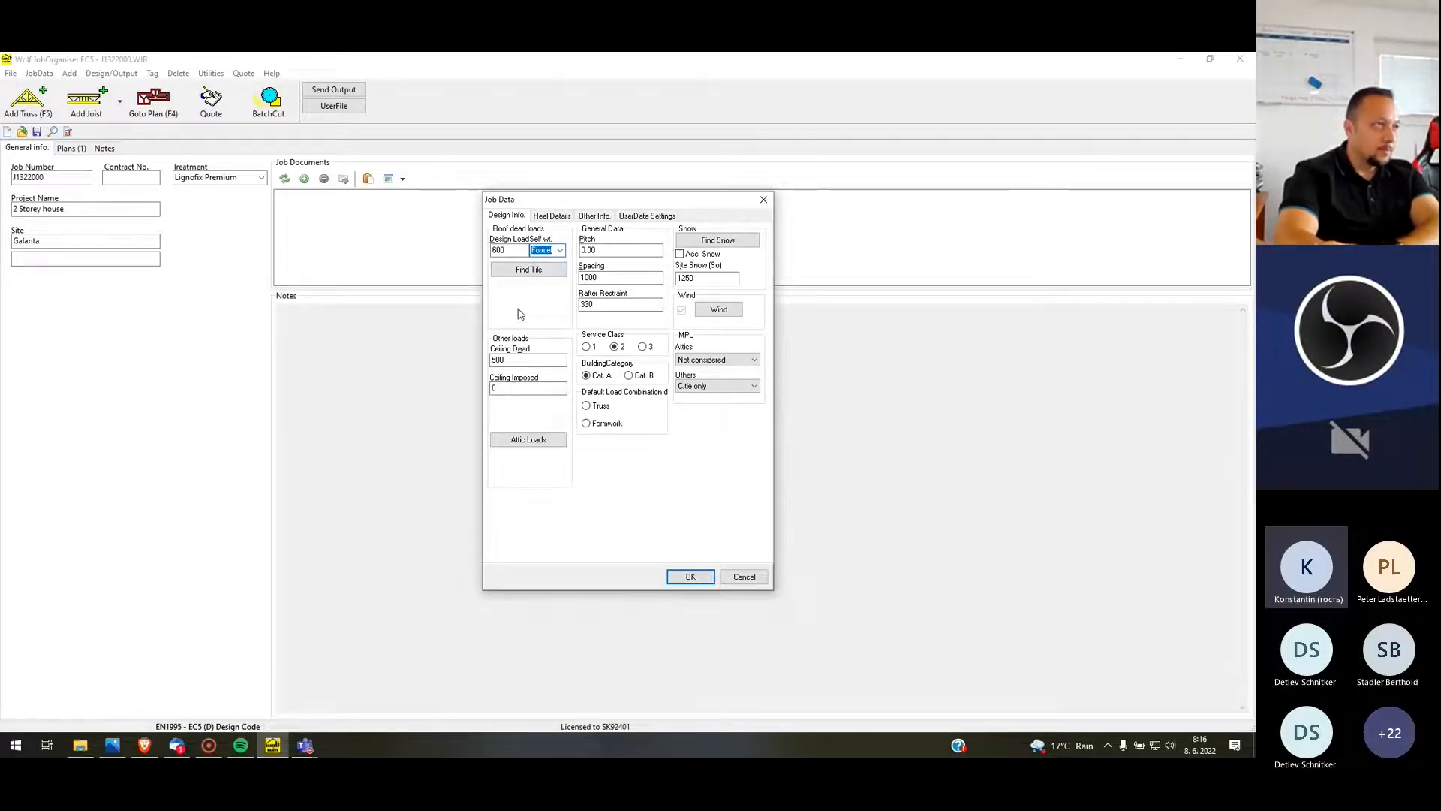
pyautogui.click(508, 362)
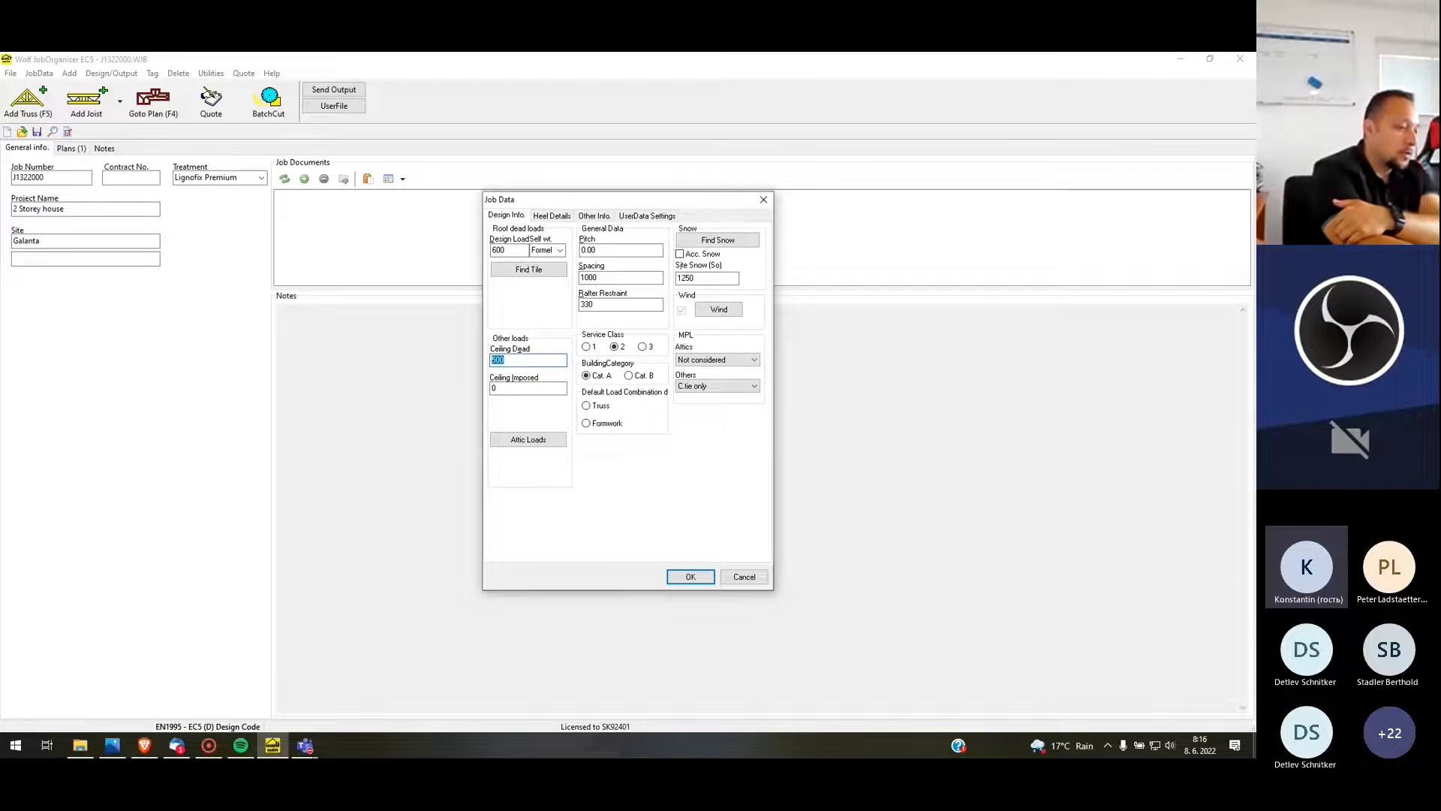
pyautogui.press('BackSpace')
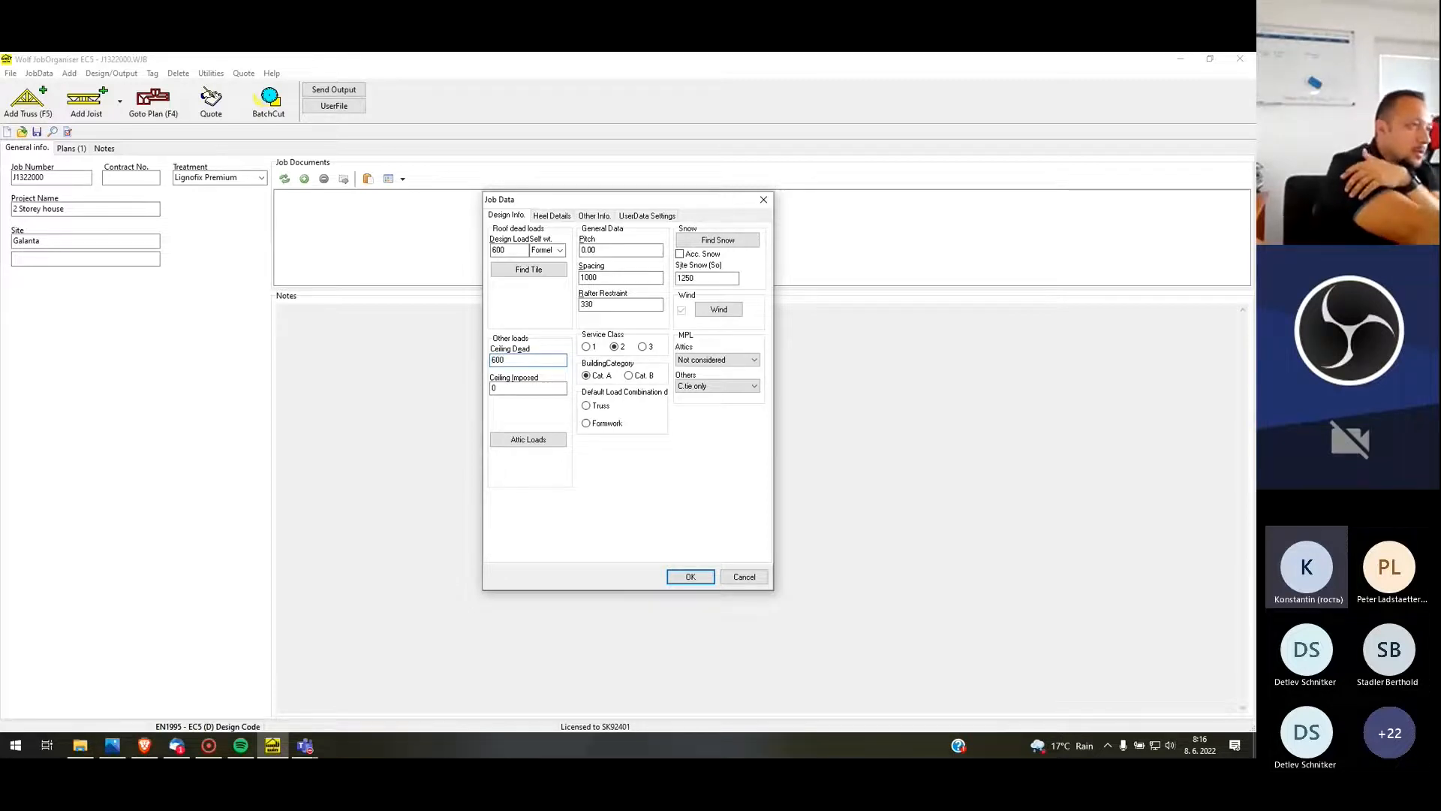
pyautogui.write('500')
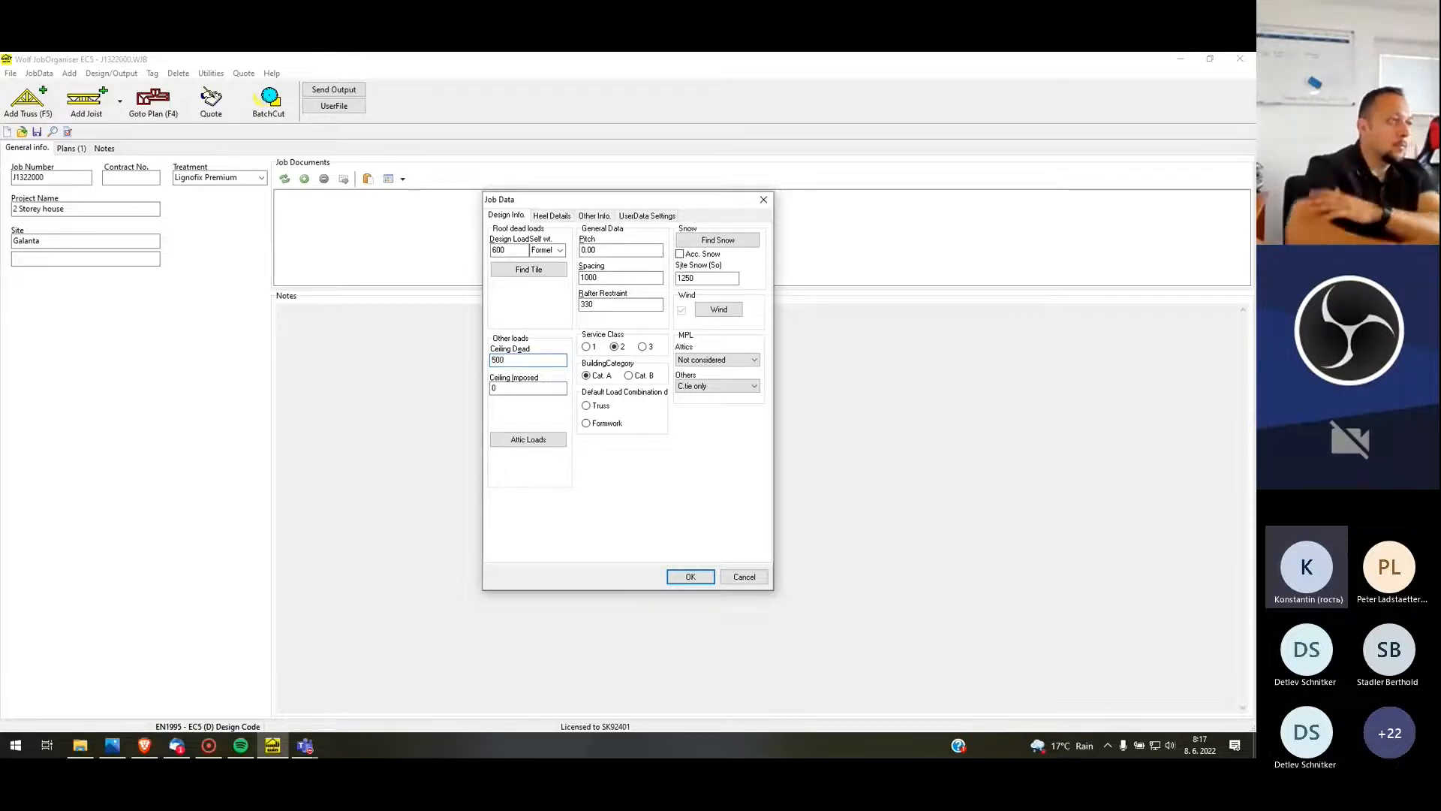
# Set the roof pitch to 25 and the rafter restraint to 330, keeping the truss spacing of 1000
pyautogui.moveTo(600, 250); pyautogui.dragTo(535, 245)
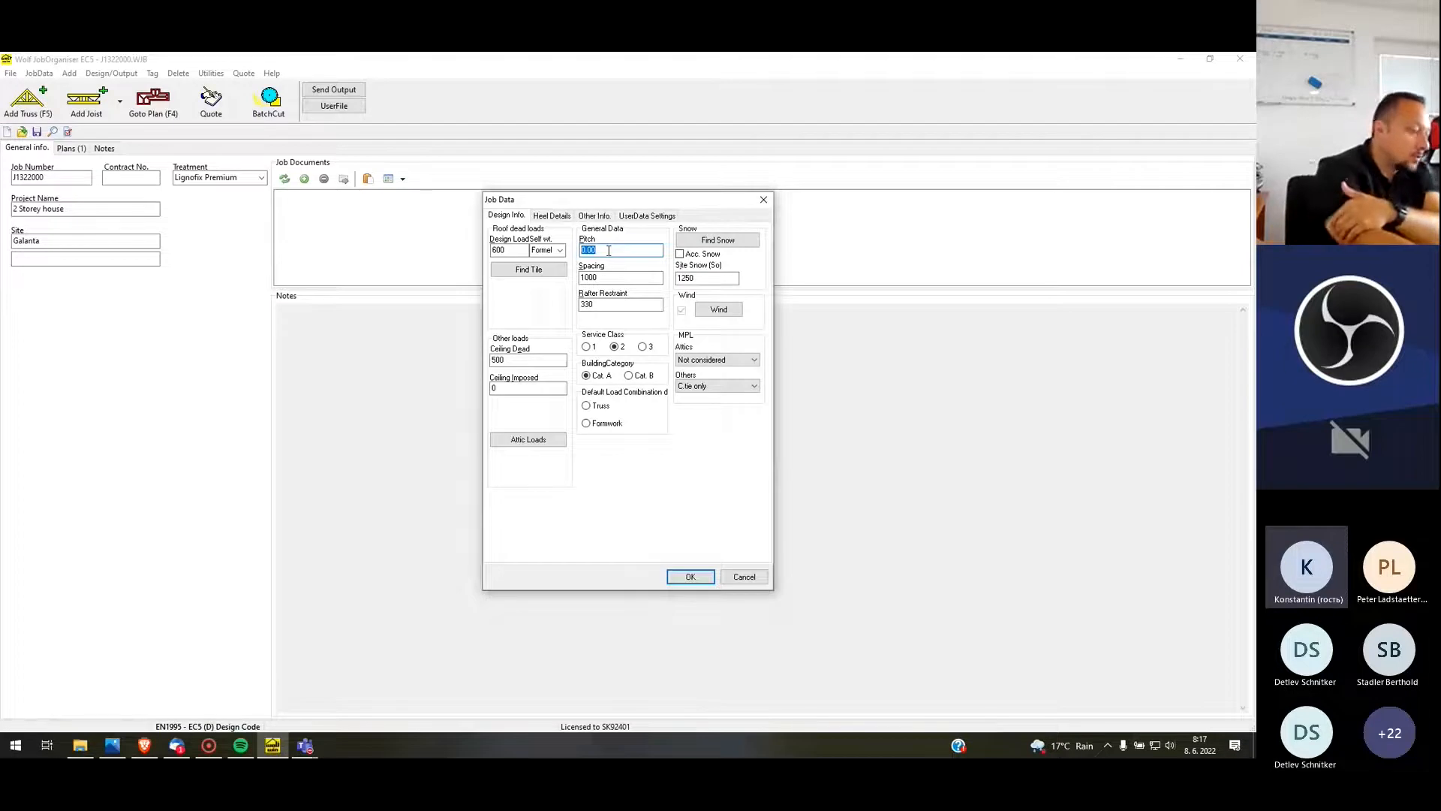
pyautogui.write('25')
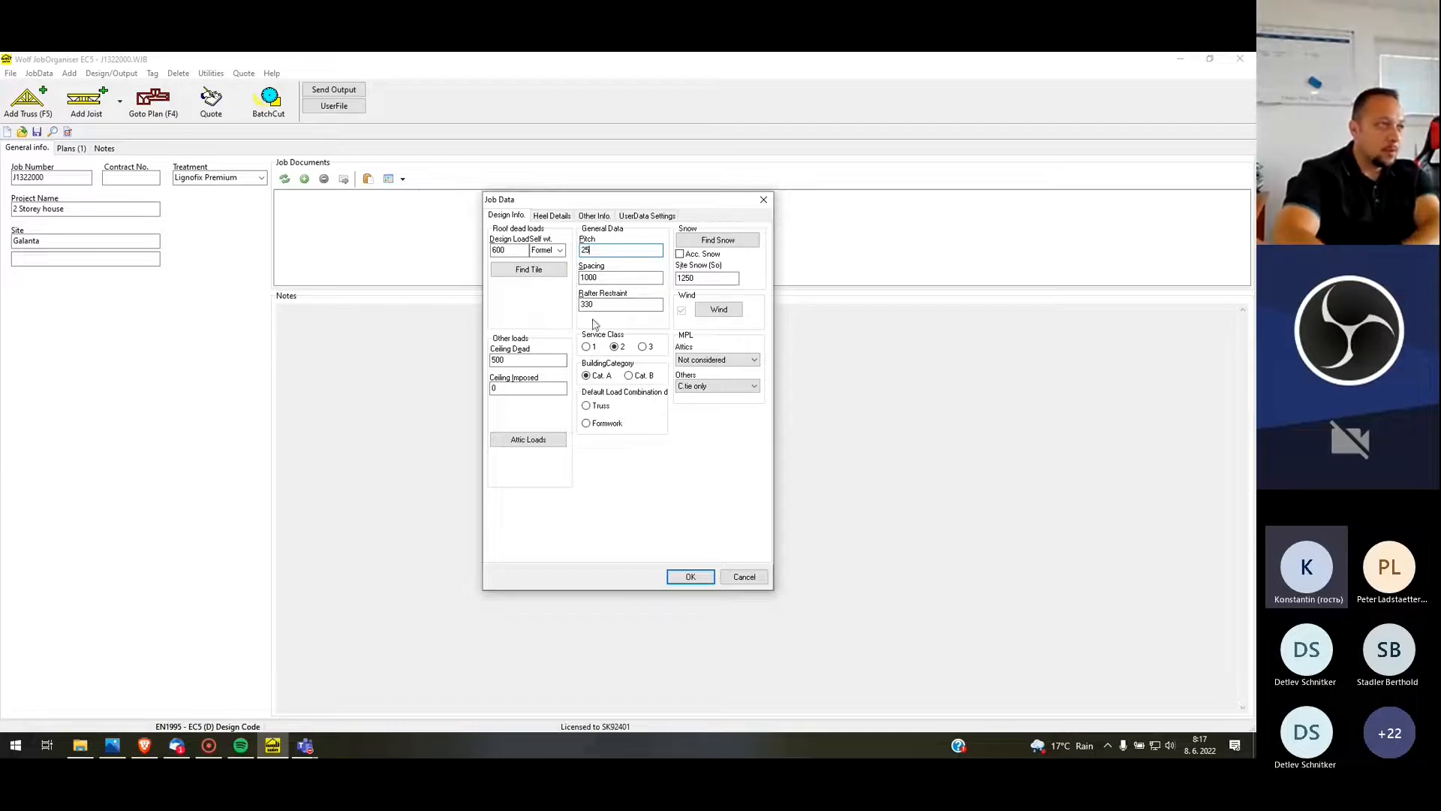
pyautogui.press('Tab')
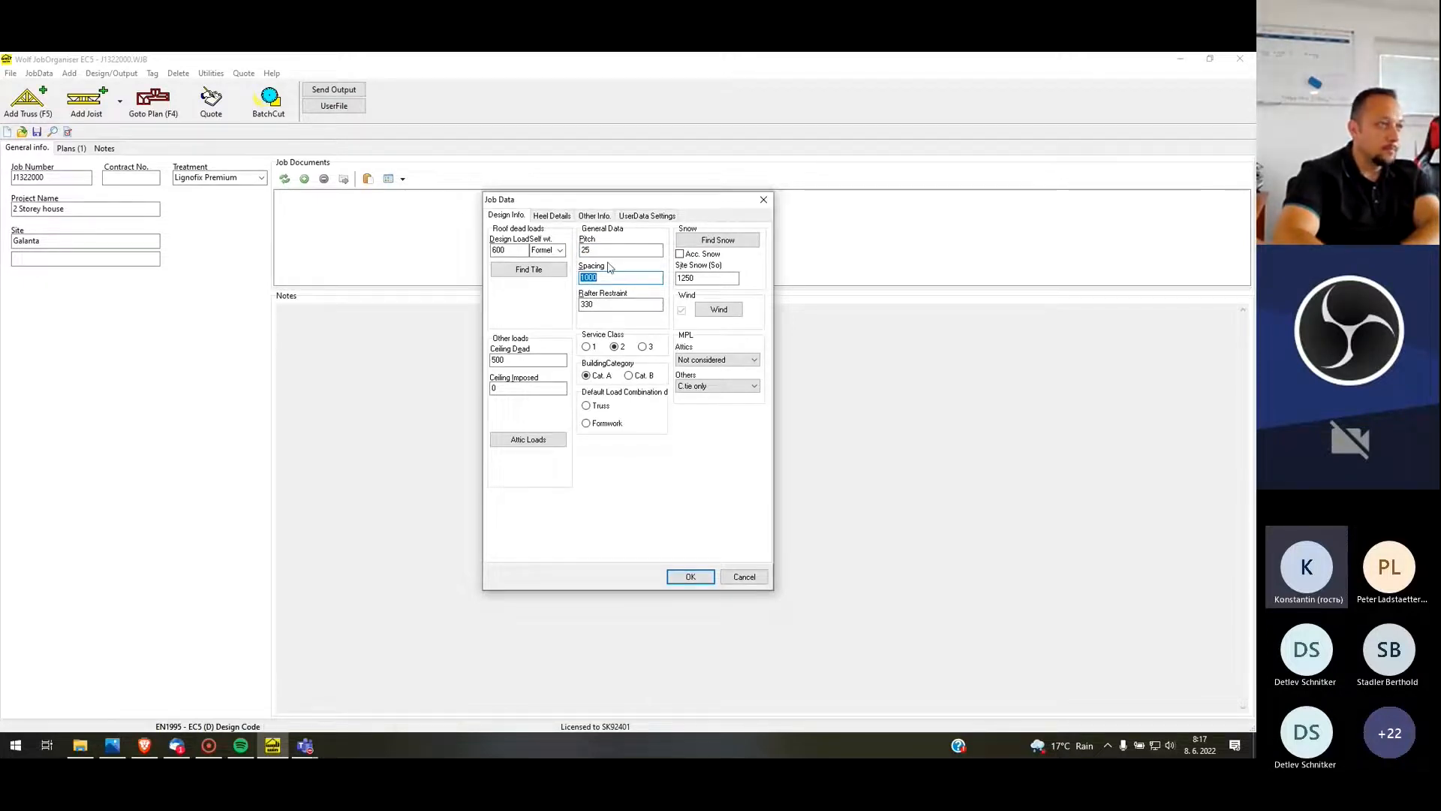
pyautogui.press('Tab')
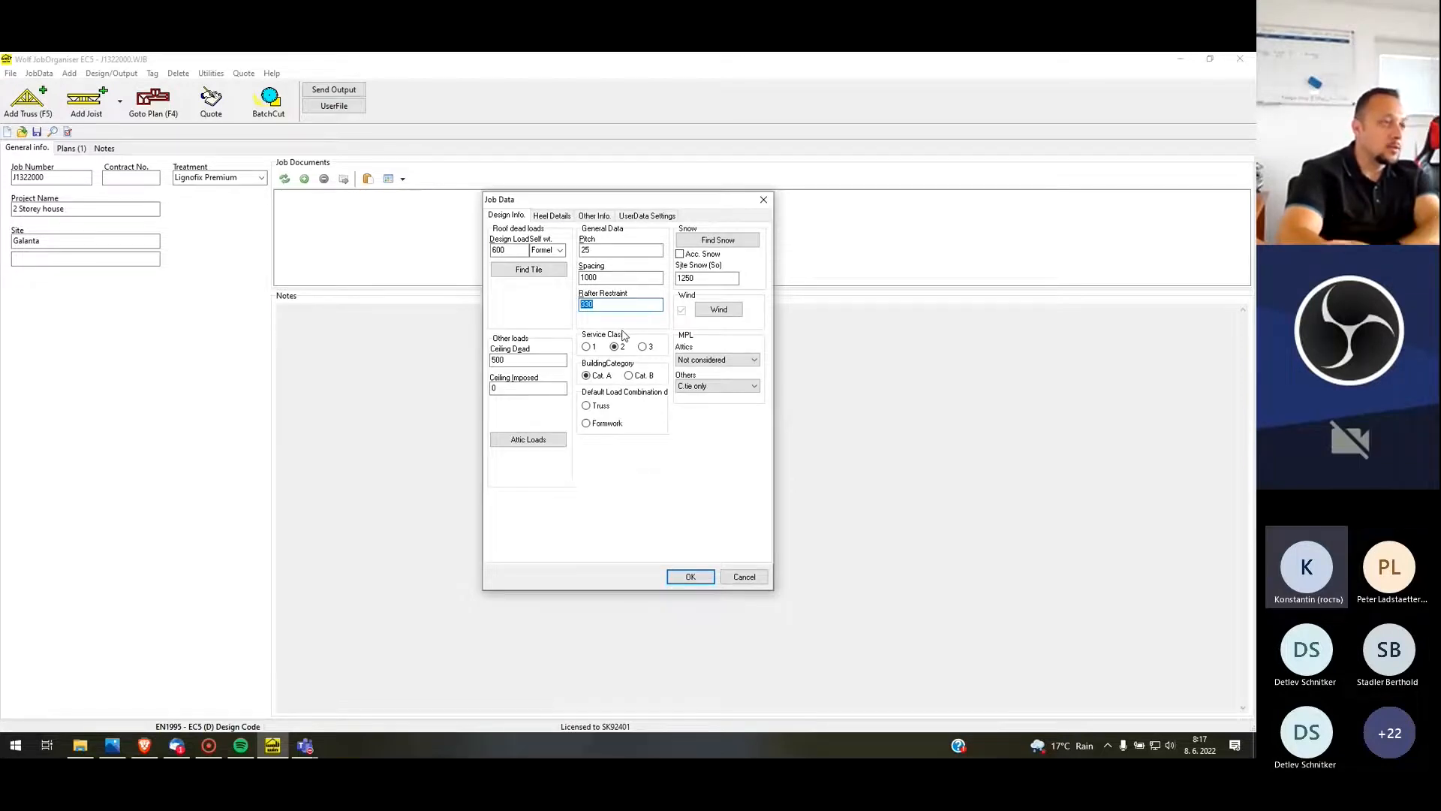
pyautogui.write('10')
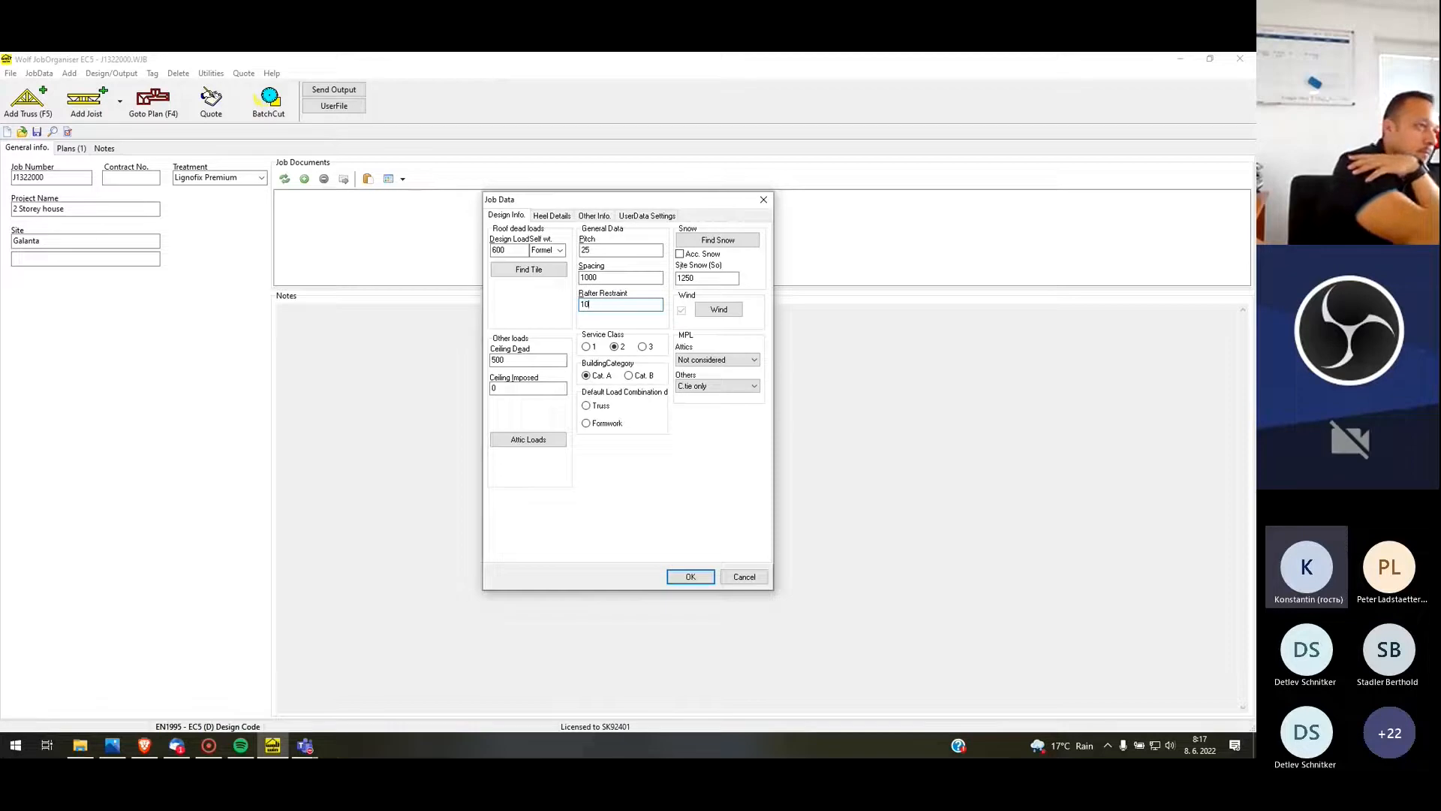
pyautogui.write('33')
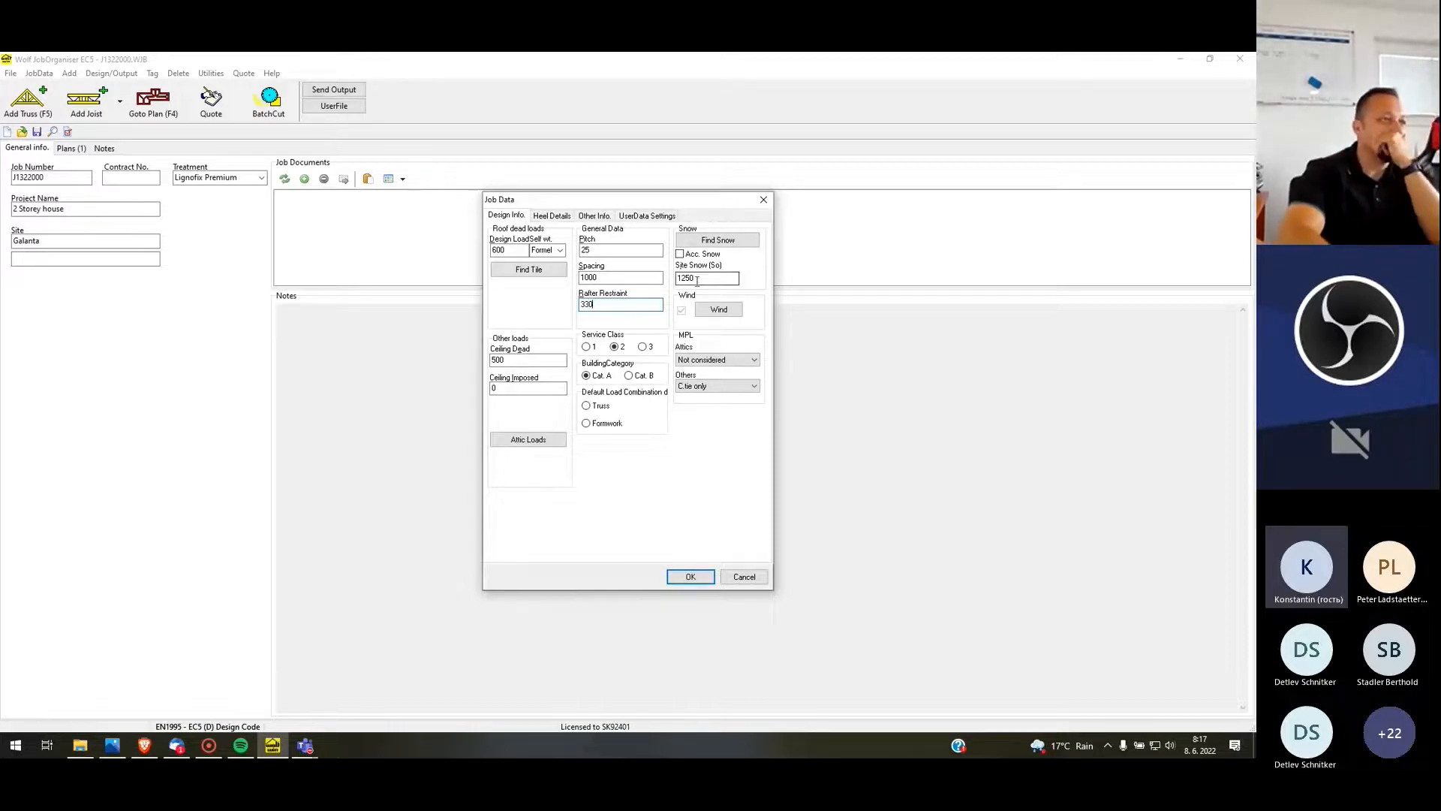
# Set the site snow load (So) to 1050
pyautogui.doubleClick(710, 277)
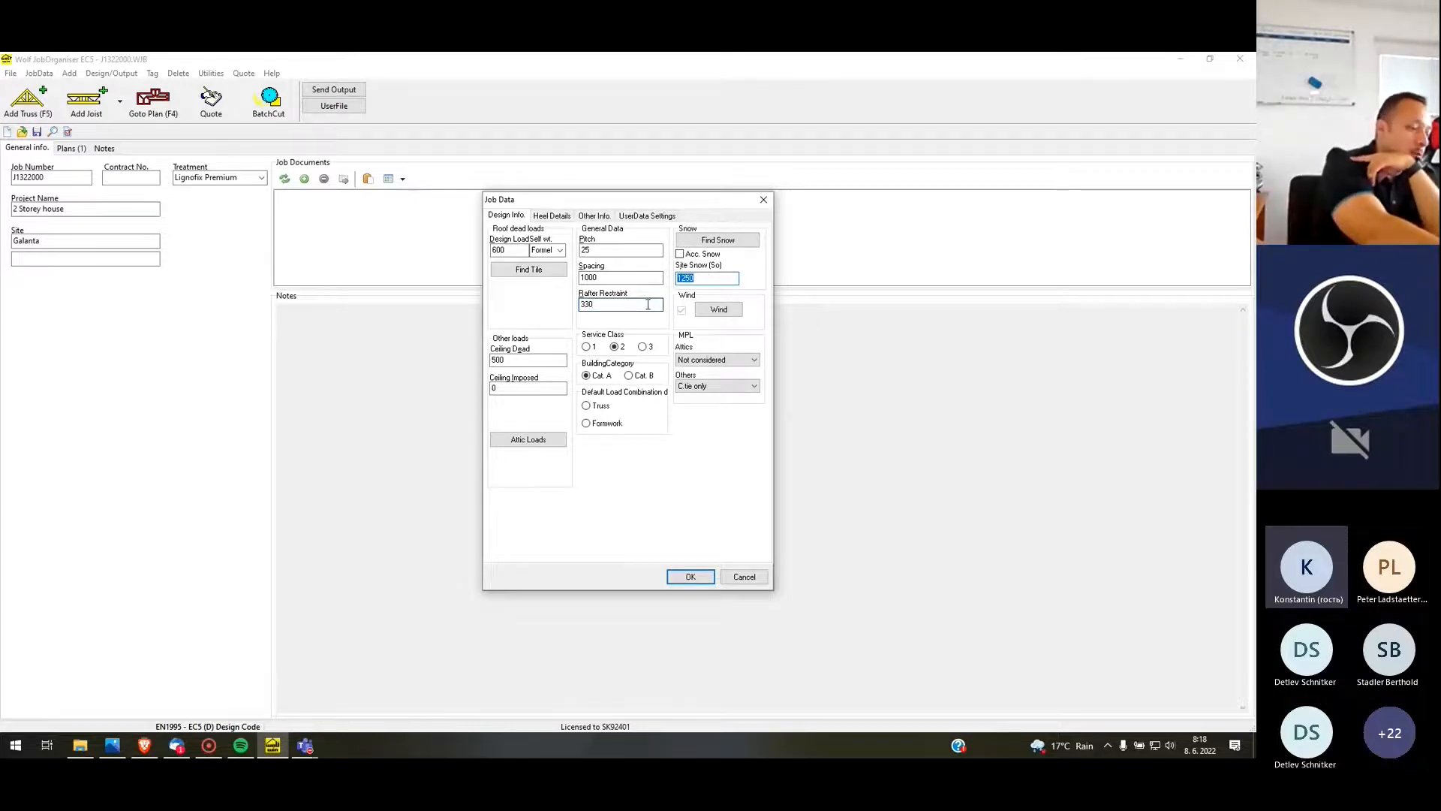
pyautogui.write('1050')
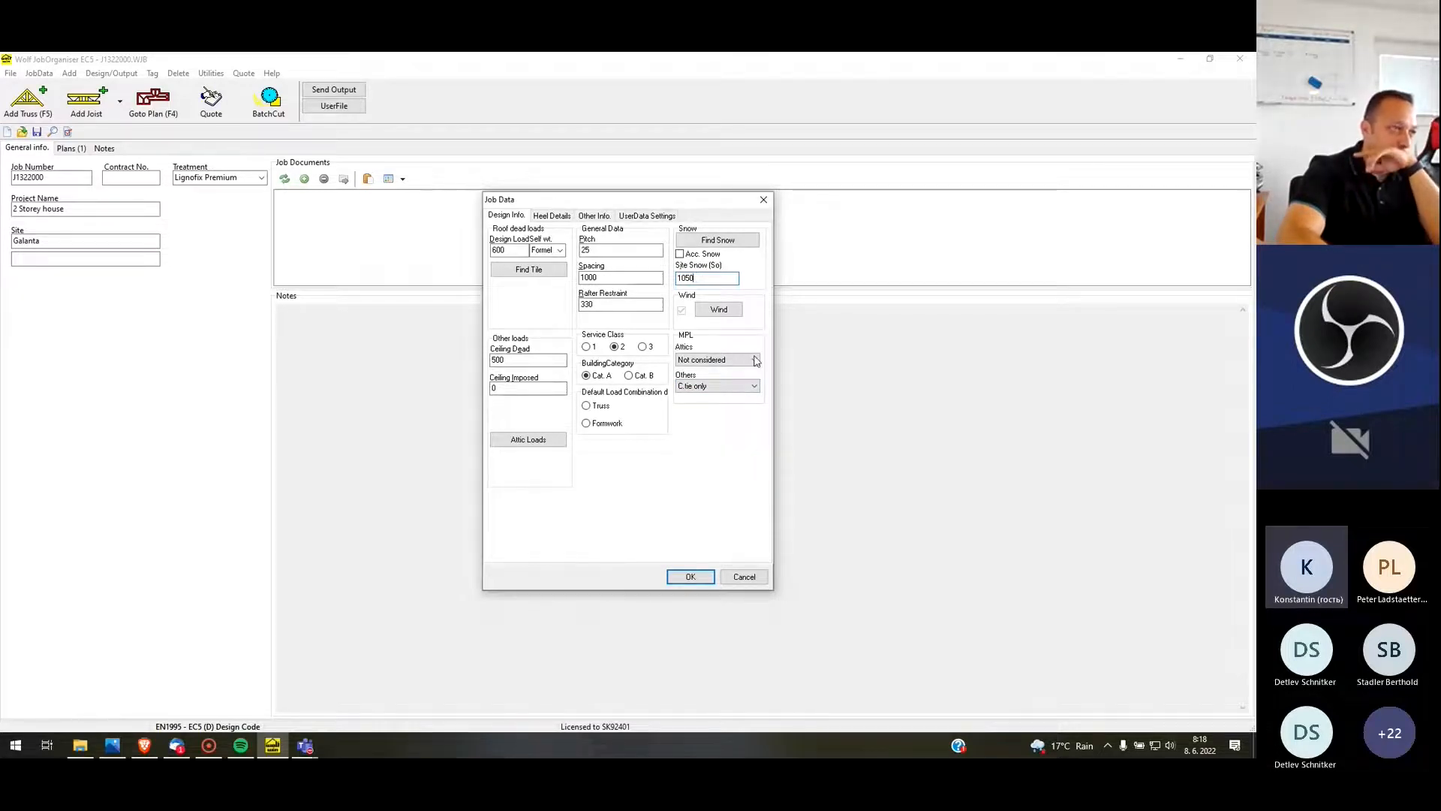
# Define the wind load by direct input of q = 650 N/m2, with a maximum building height of 10000 mm above ground
pyautogui.click(723, 313)
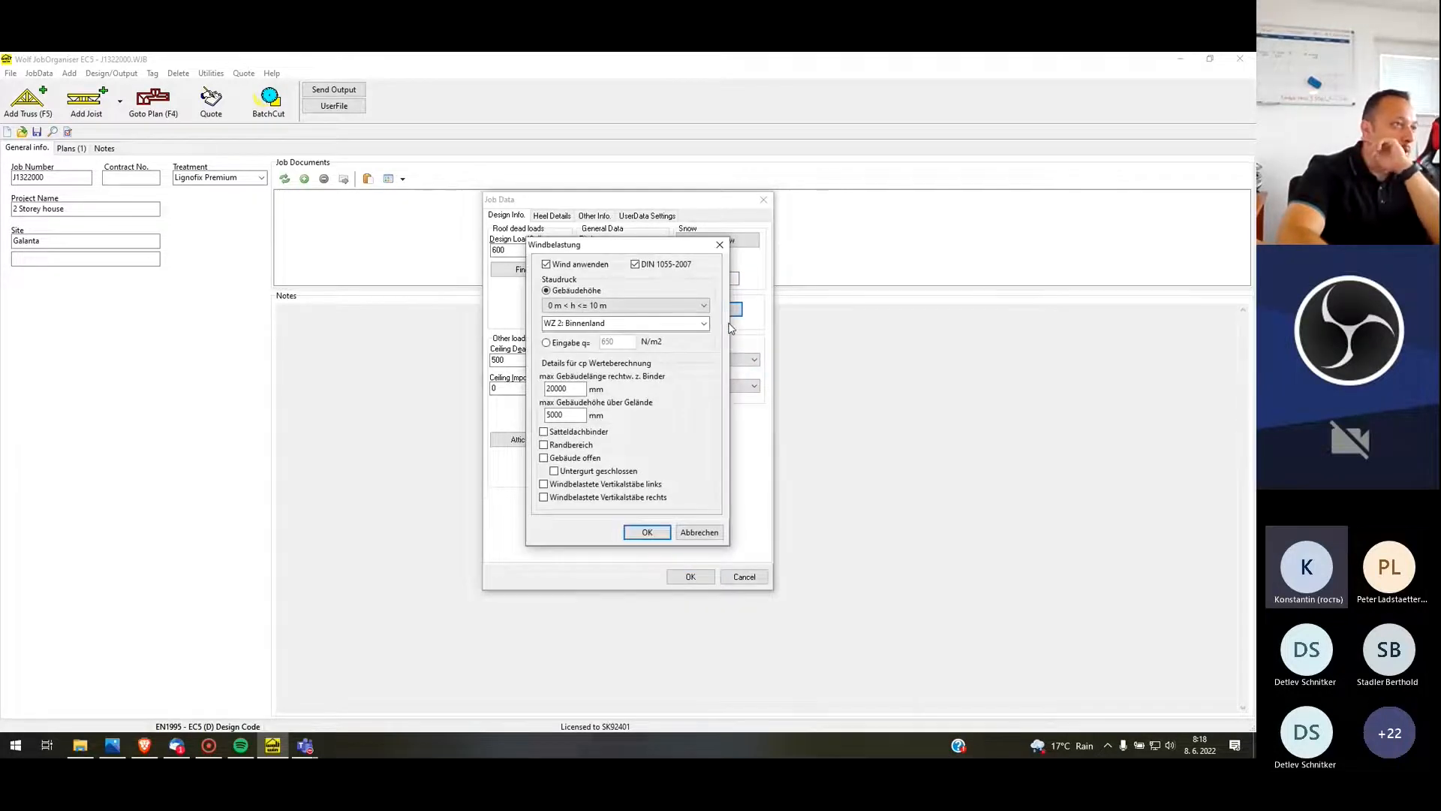
pyautogui.click(547, 343)
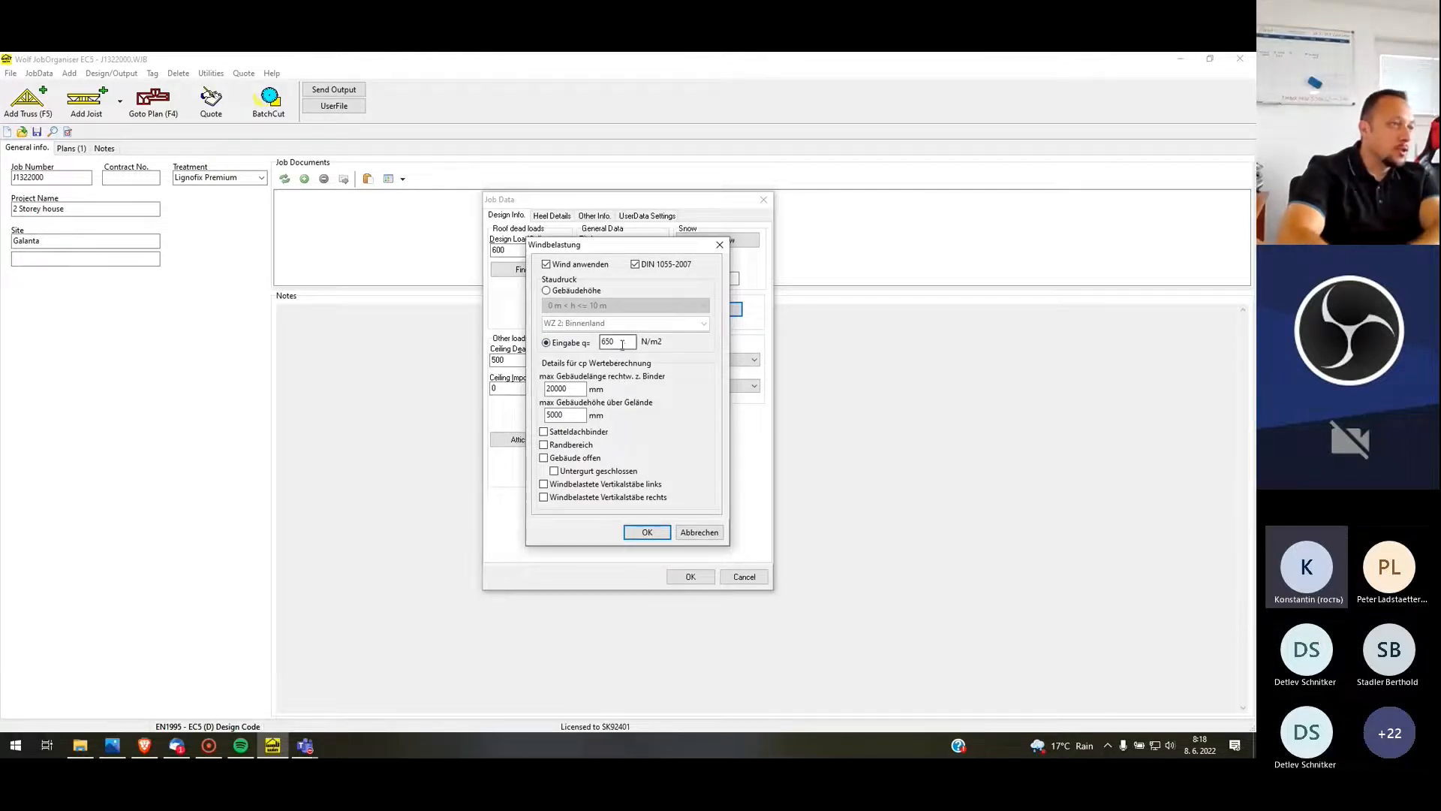
pyautogui.doubleClick(621, 343)
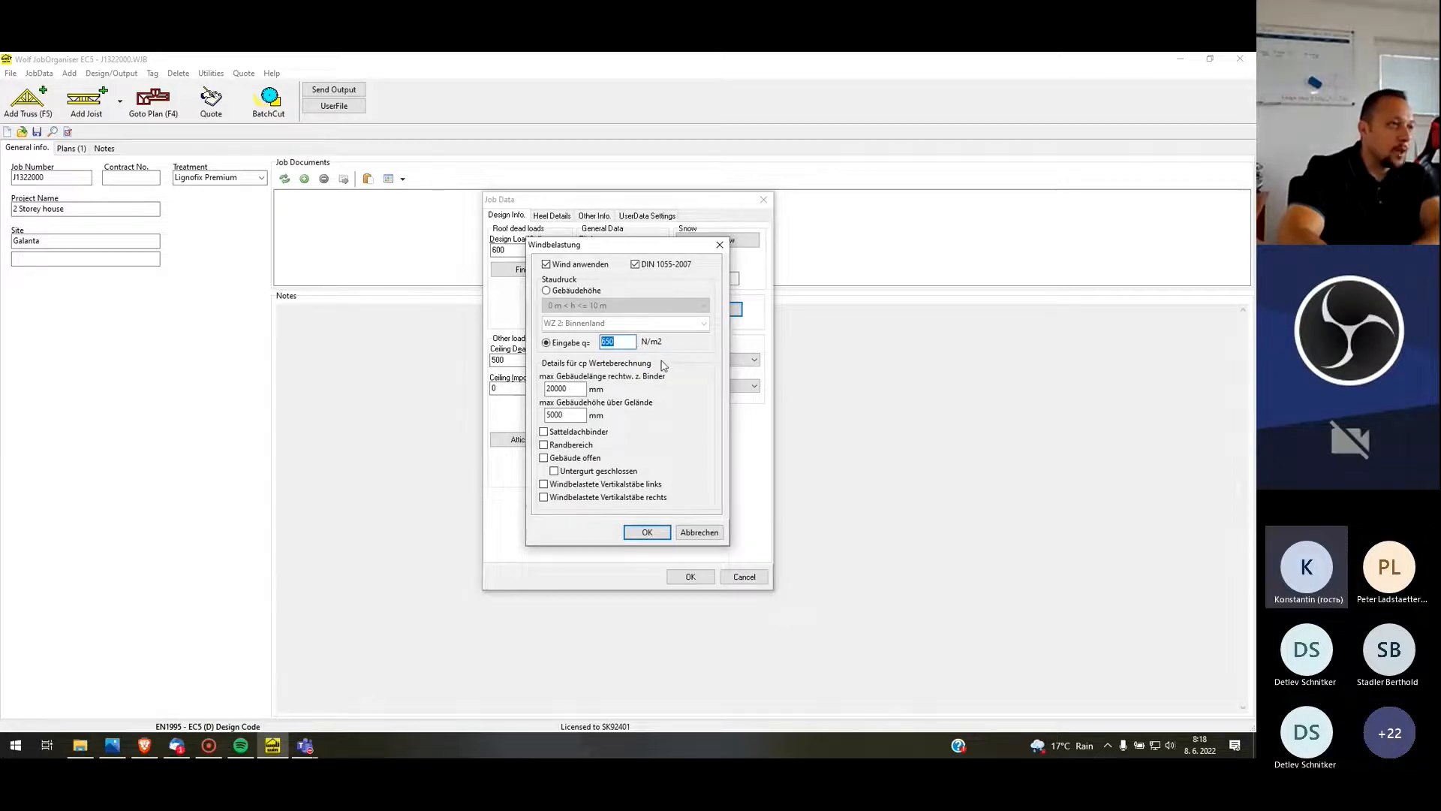
pyautogui.doubleClick(573, 417)
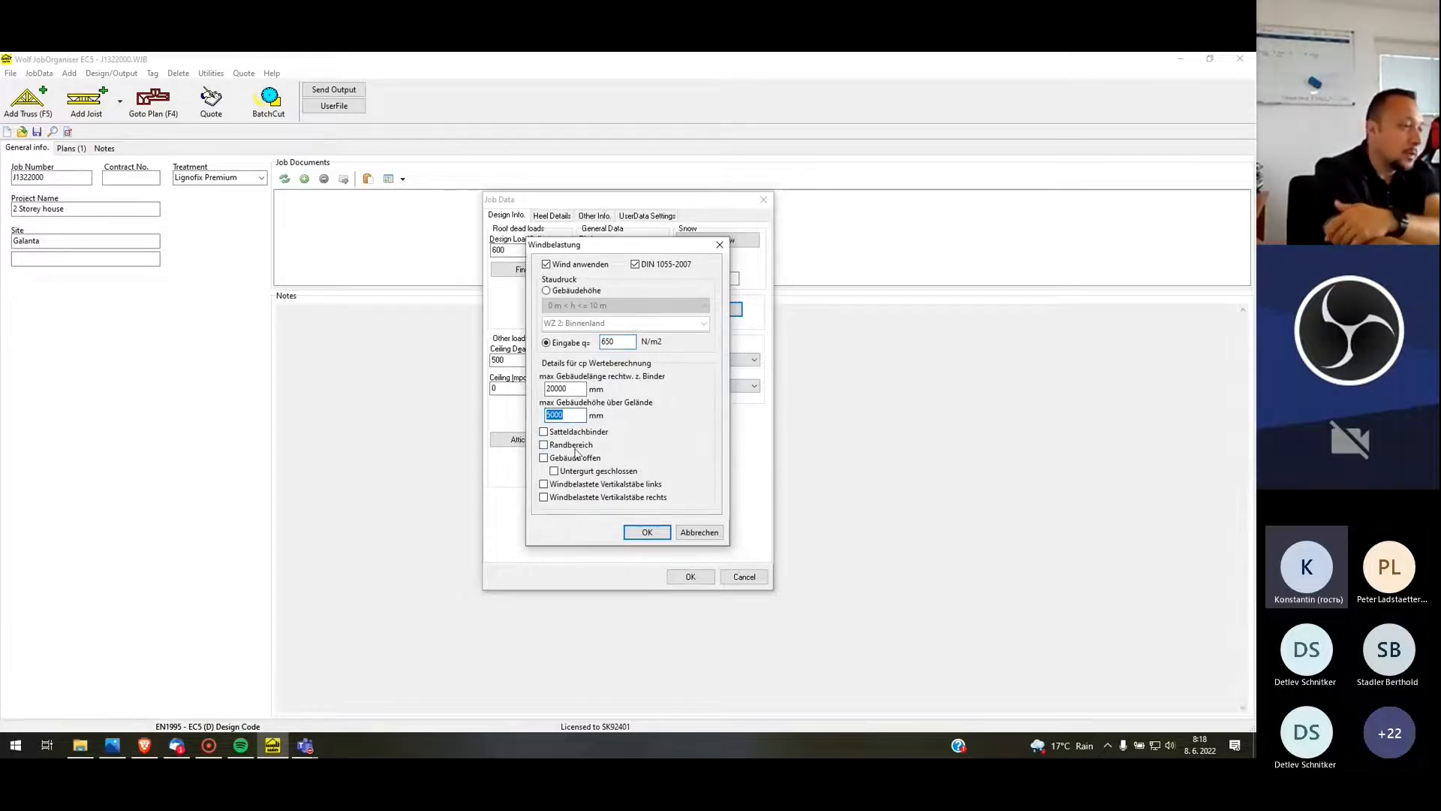
pyautogui.write('10000')
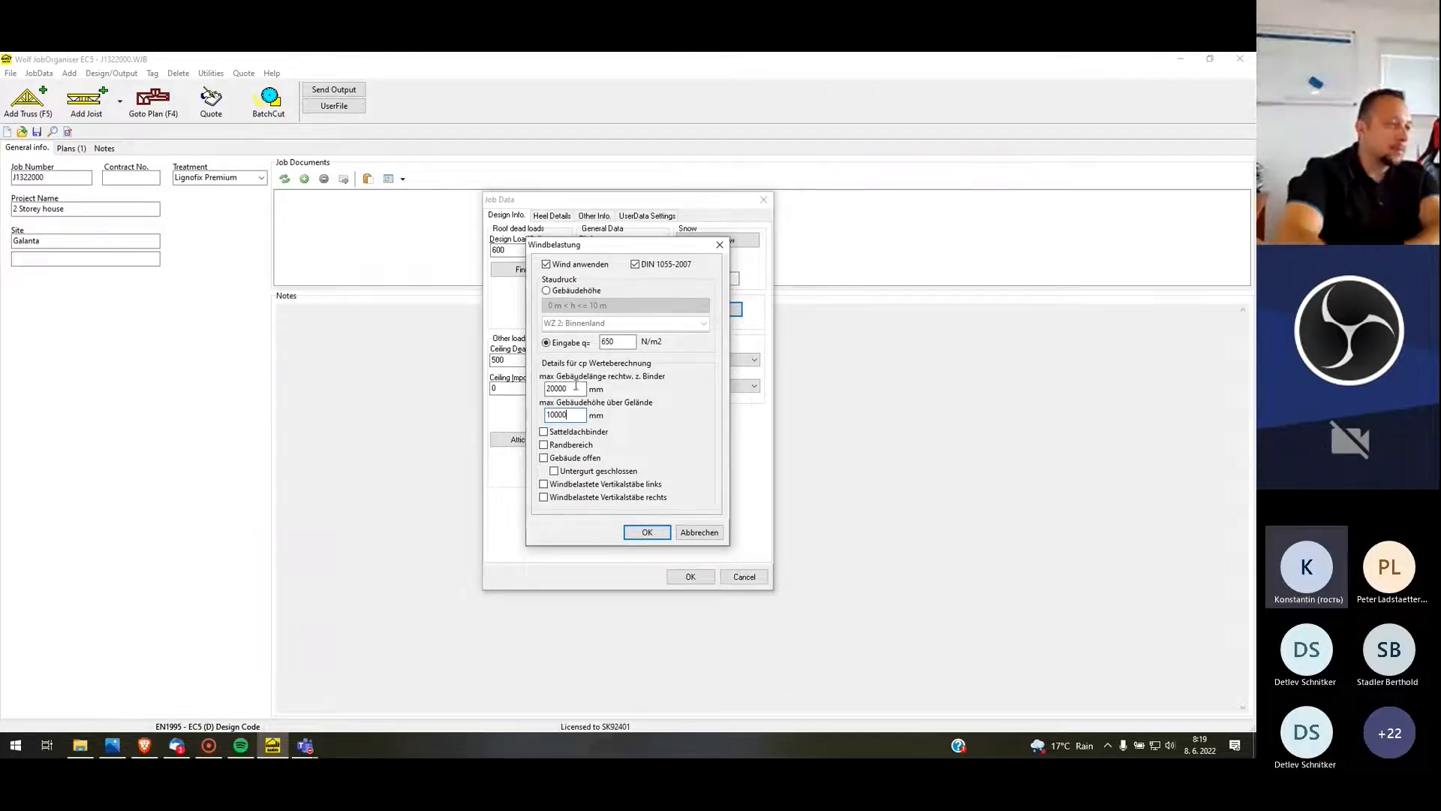
pyautogui.click(662, 533)
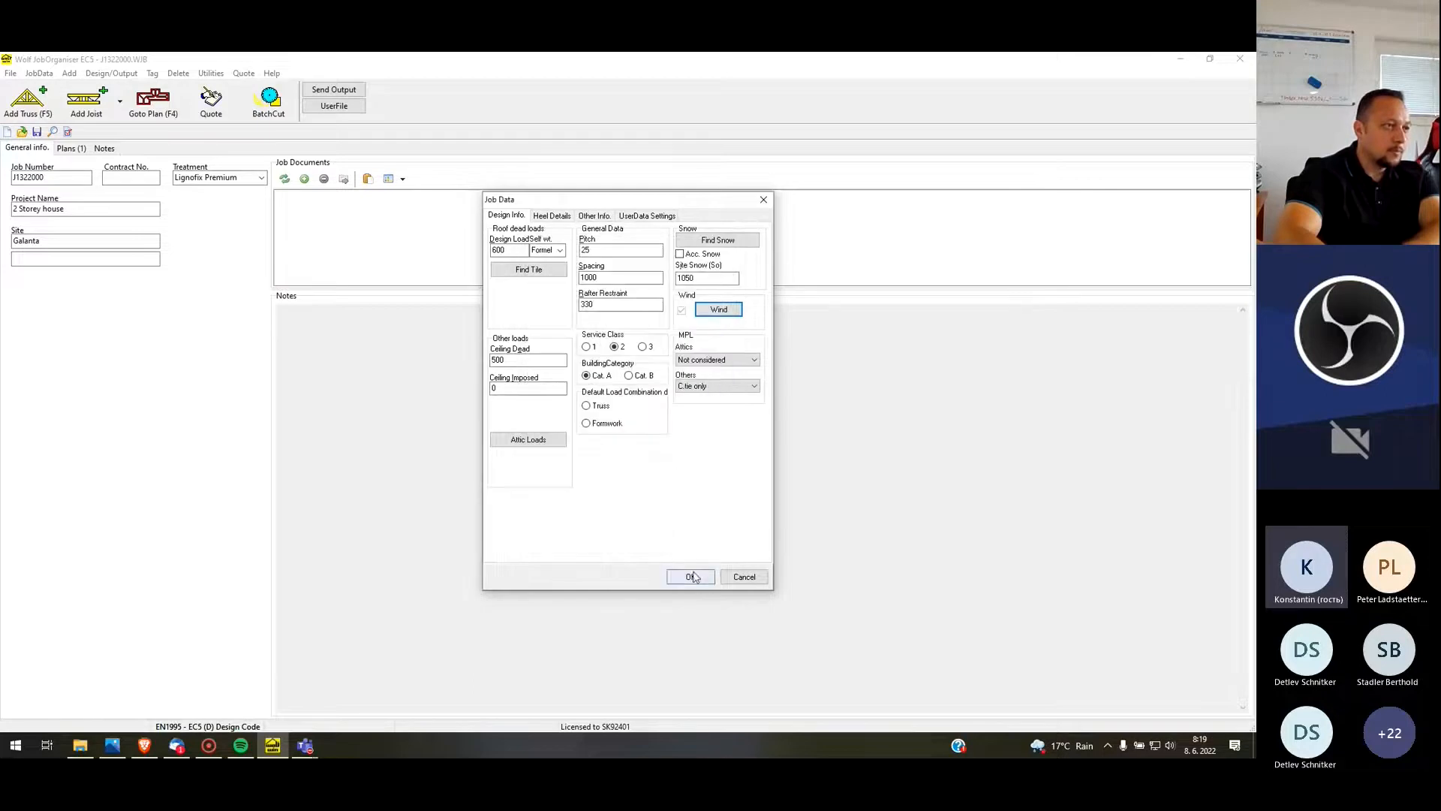
# Set the job's heel details to an overhang of 800 and a cantilever of 0
pyautogui.click(552, 216)
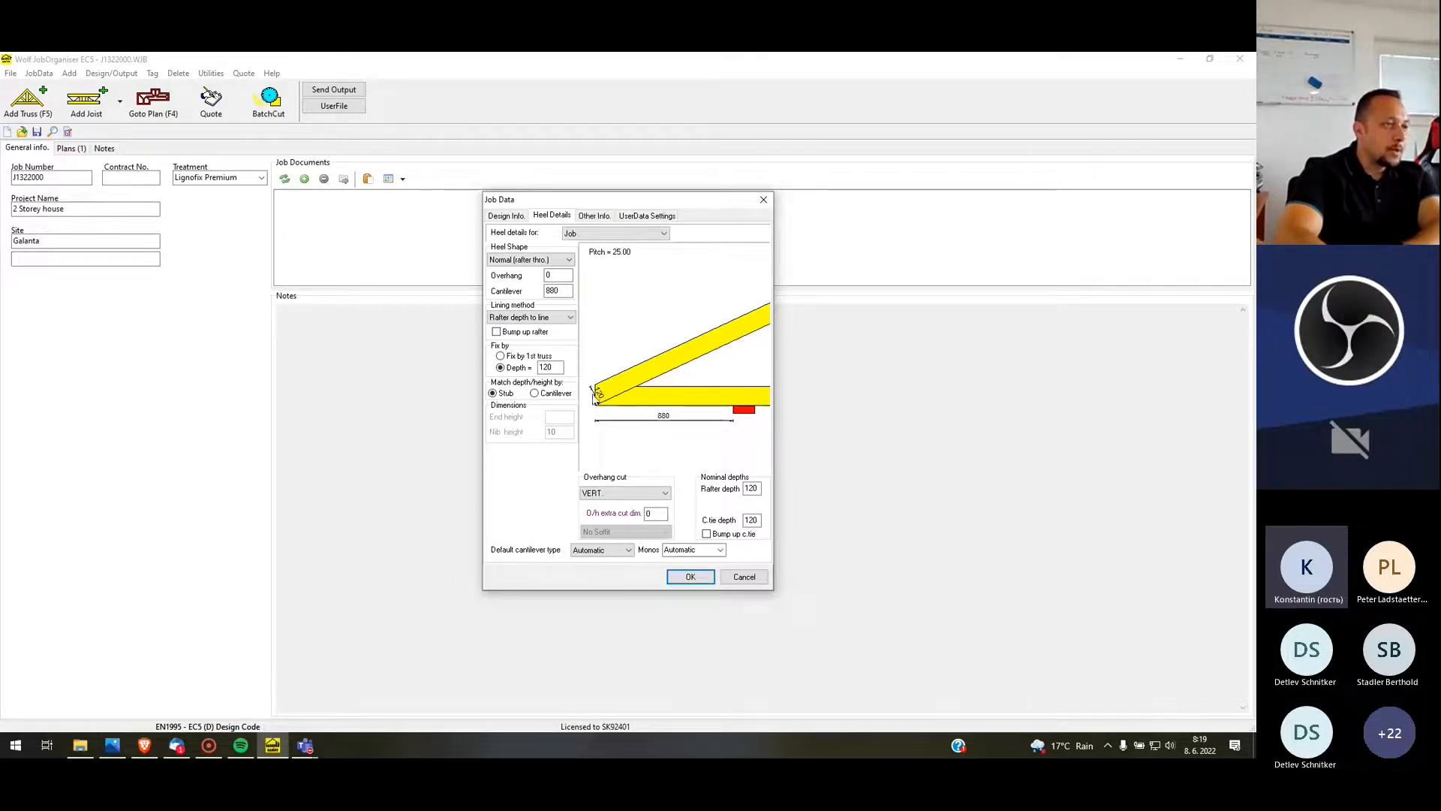
pyautogui.moveTo(555, 276); pyautogui.dragTo(501, 260)
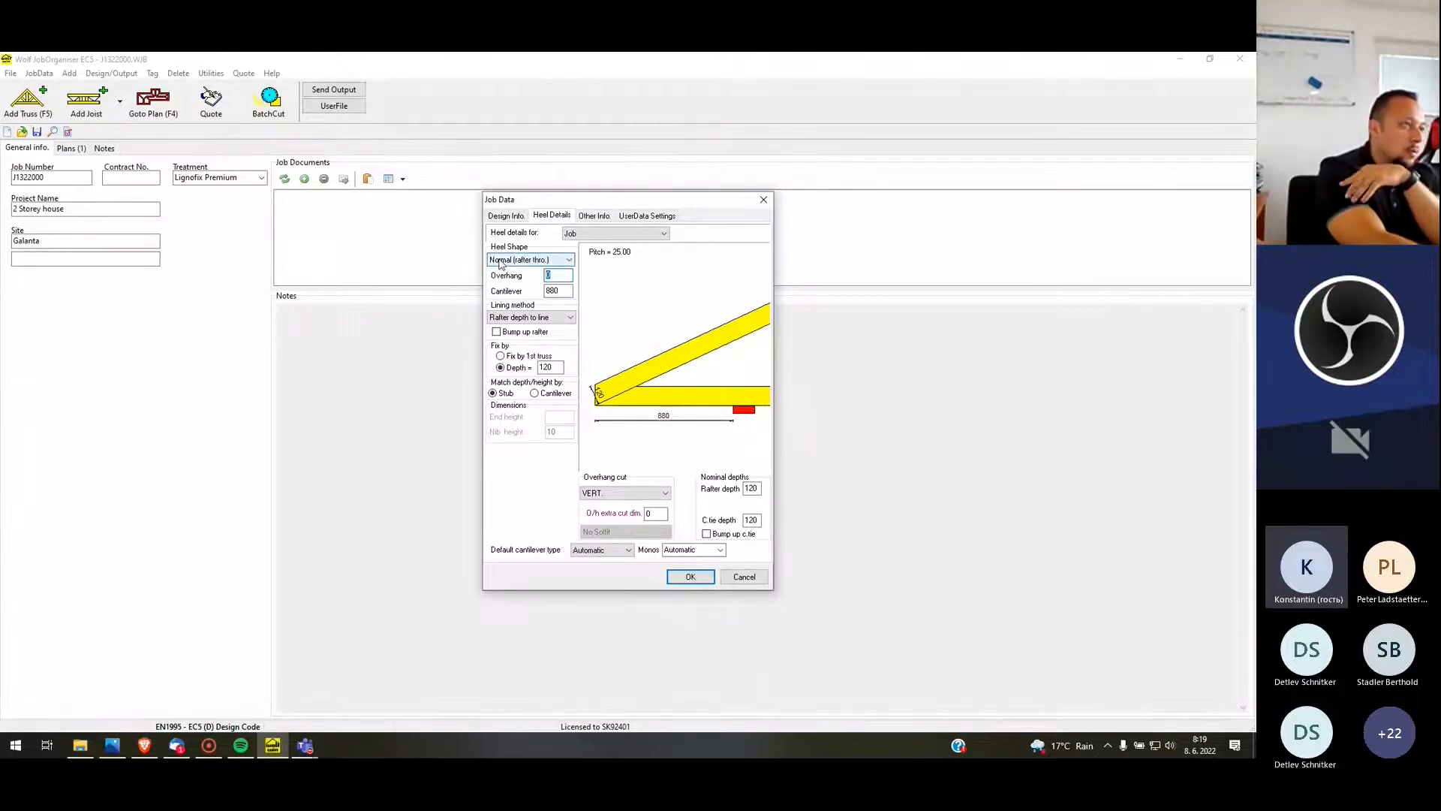
pyautogui.write('800')
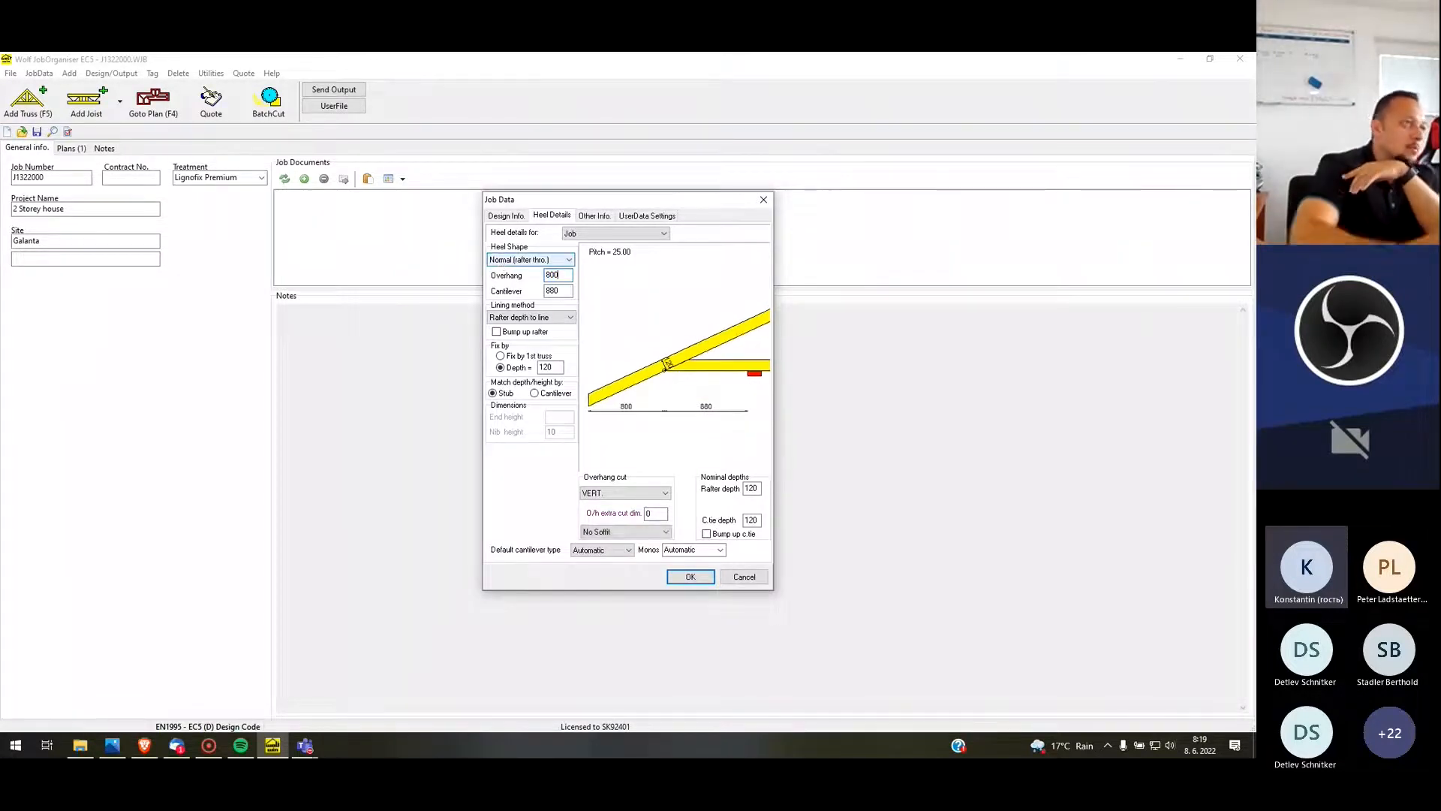
pyautogui.click(563, 289)
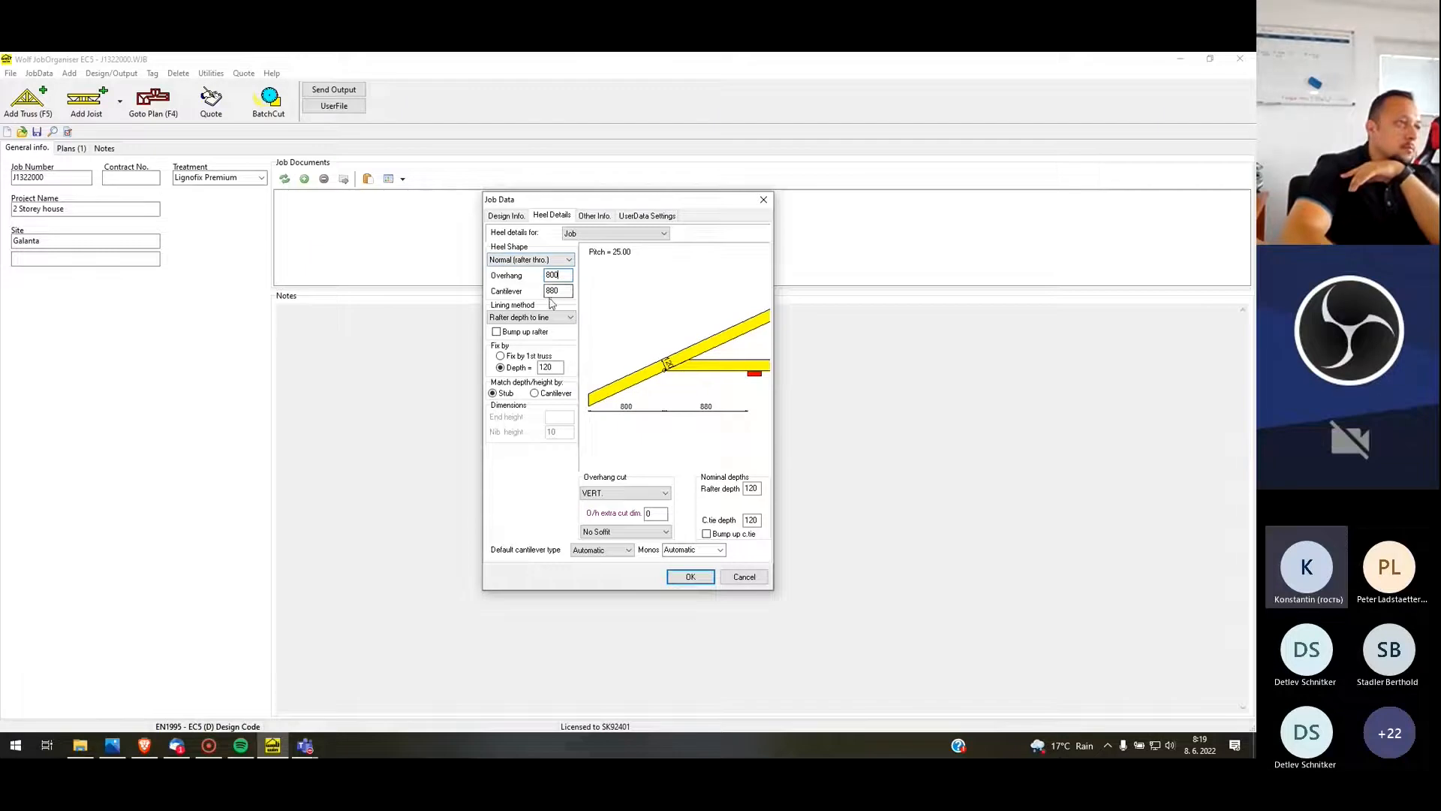
pyautogui.doubleClick(563, 289)
pyautogui.write('0')
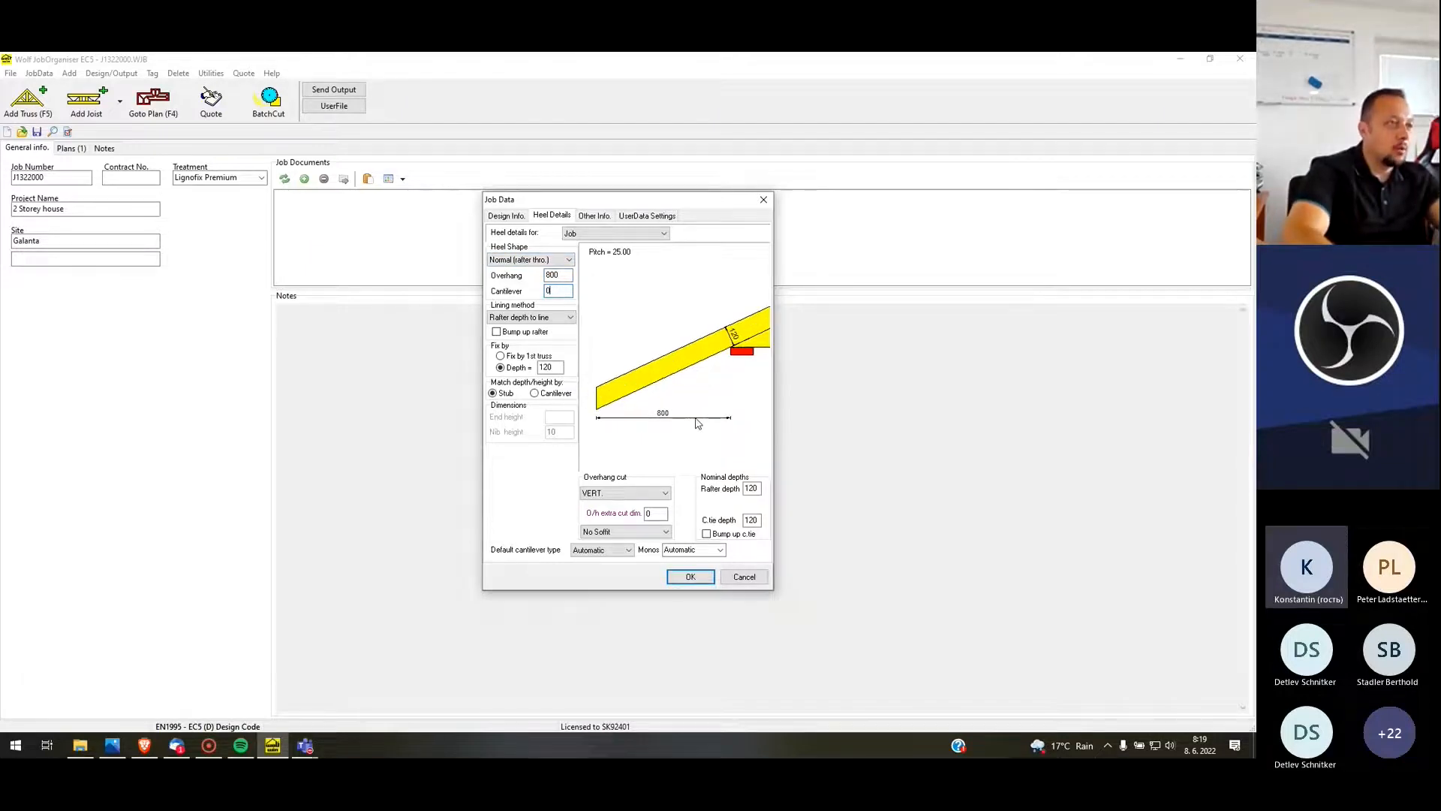
# Set the job's heel overhang to 0 and the cantilever to 880
pyautogui.doubleClick(553, 275)
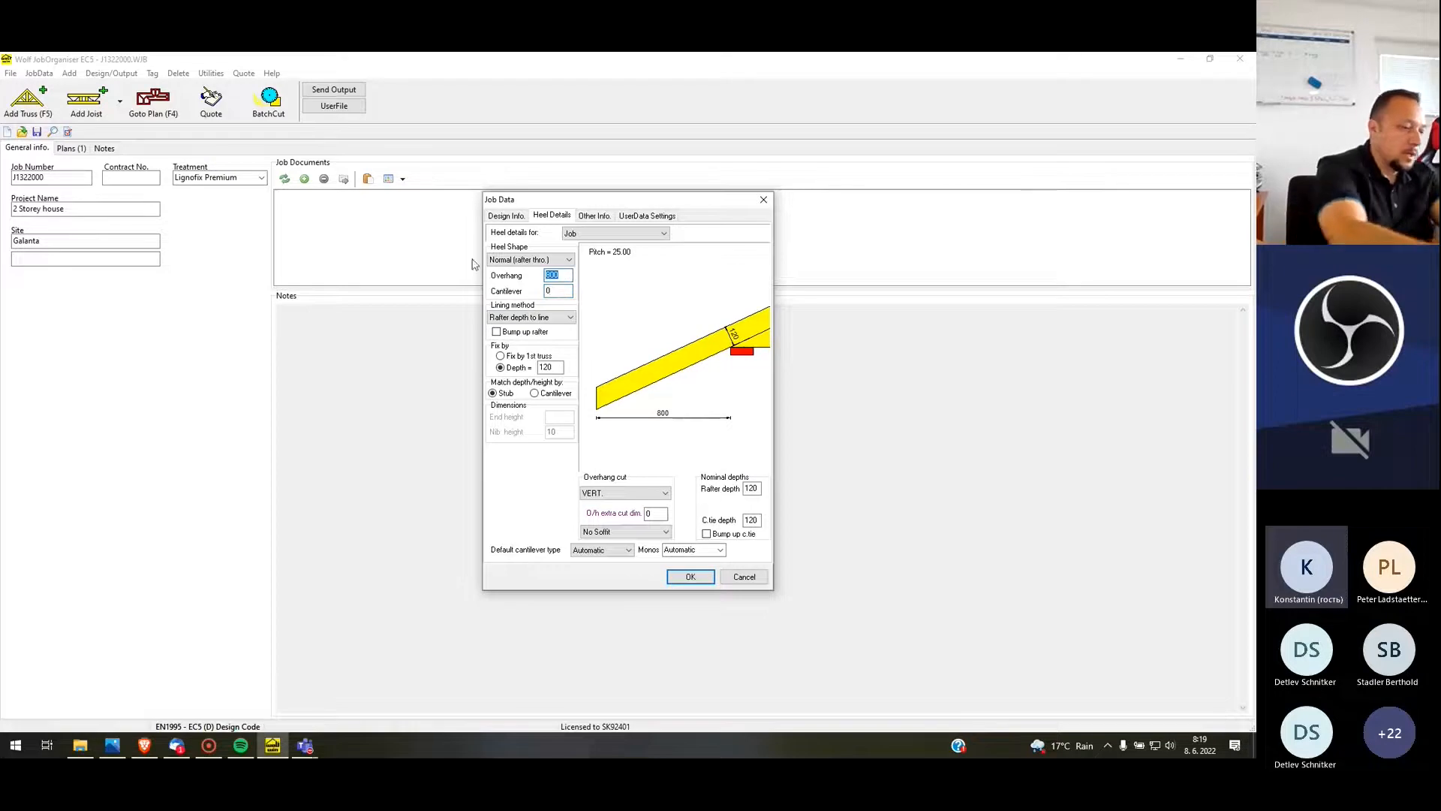
pyautogui.write('0')
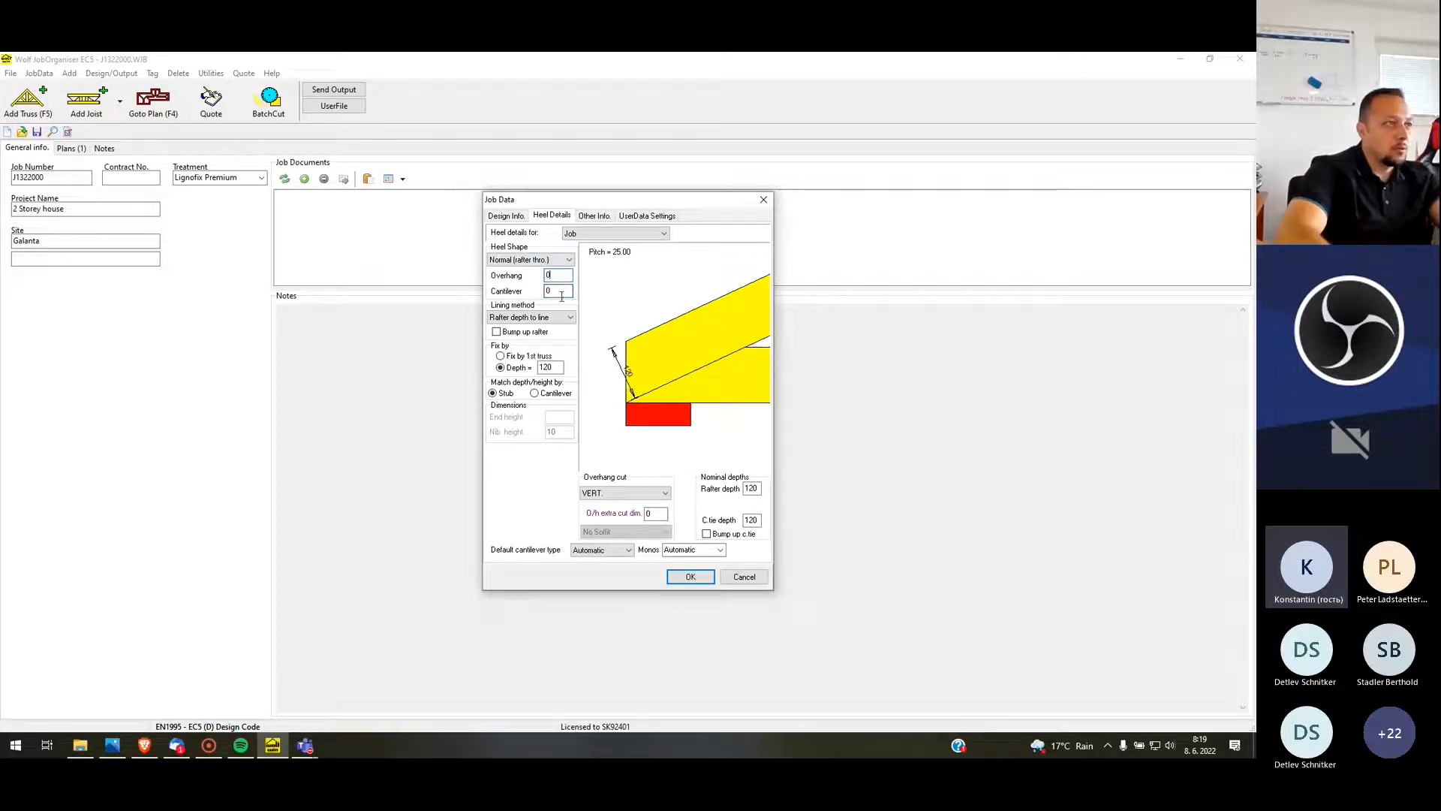
pyautogui.write('880')
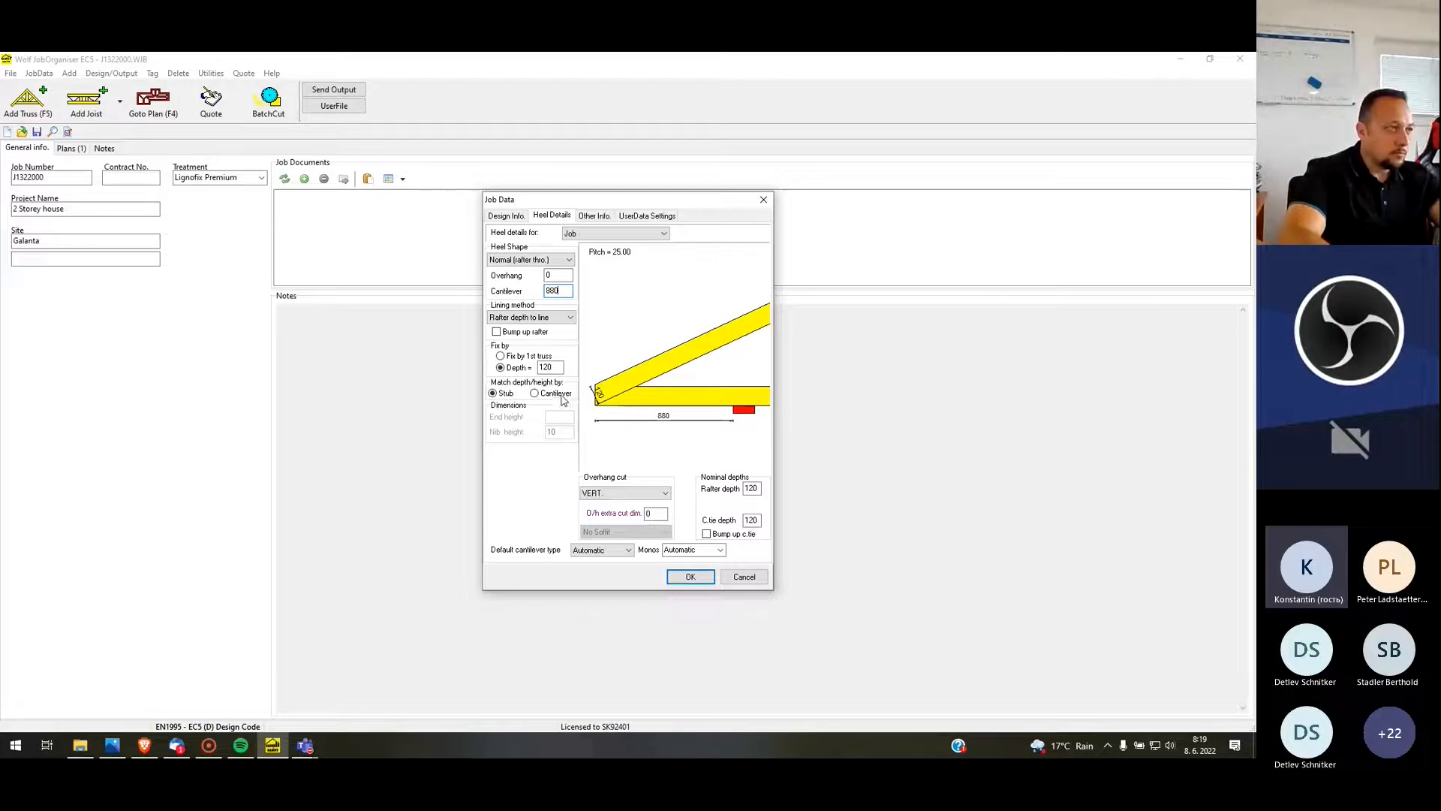
# Match the heel depth by cantilever with a fixed depth of 120, keeping the default cantilever type on Automatic
pyautogui.click(569, 319)
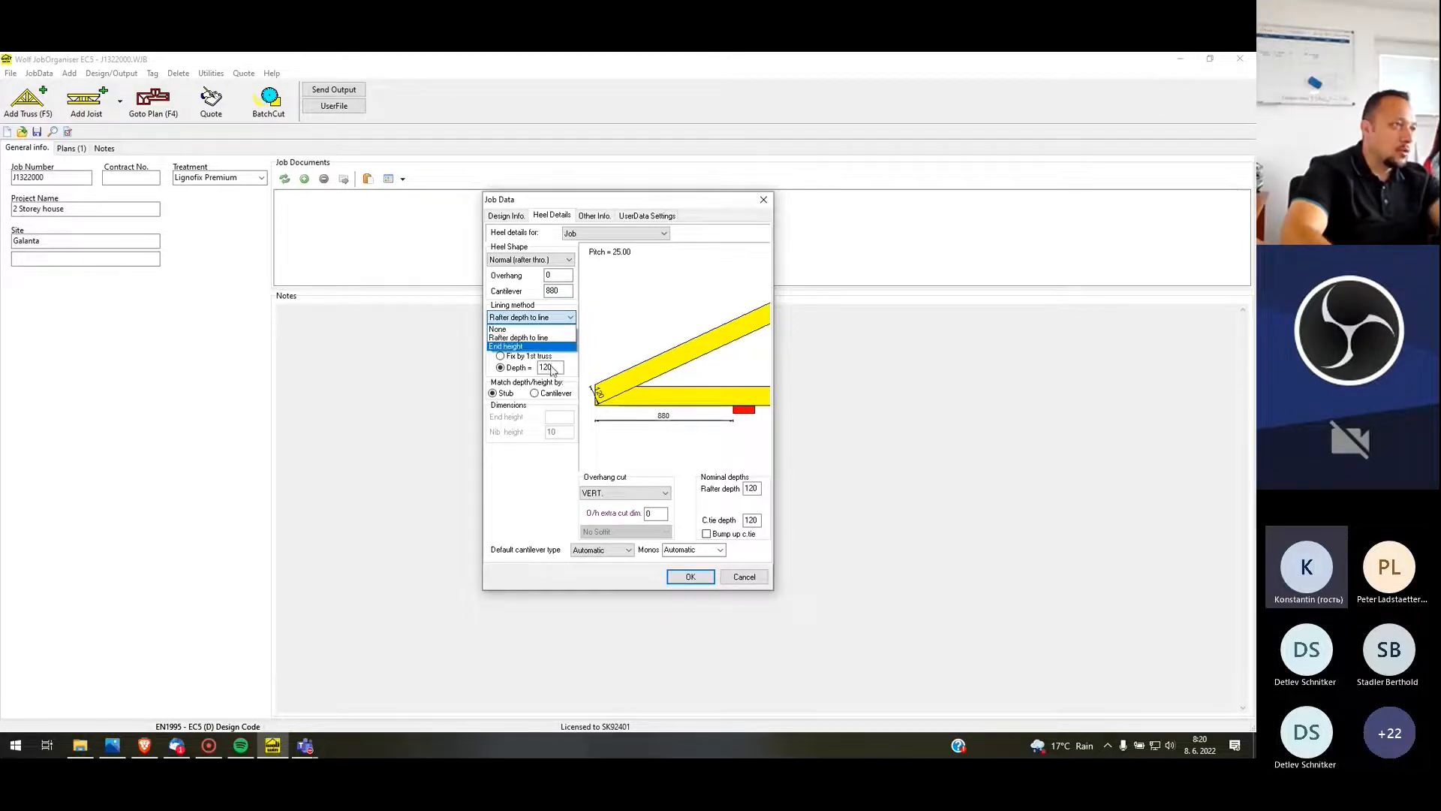
pyautogui.click(550, 367)
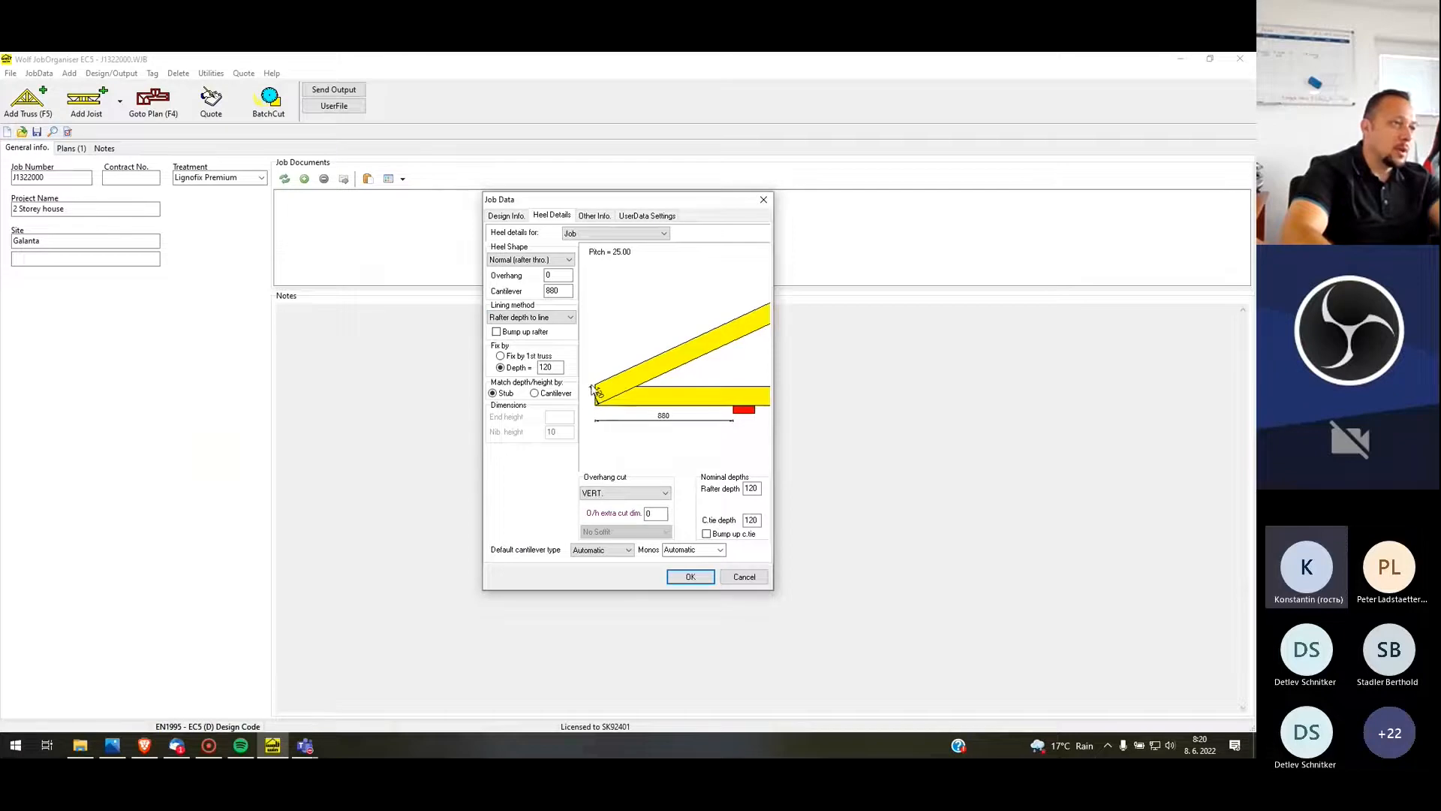
pyautogui.doubleClick(558, 367)
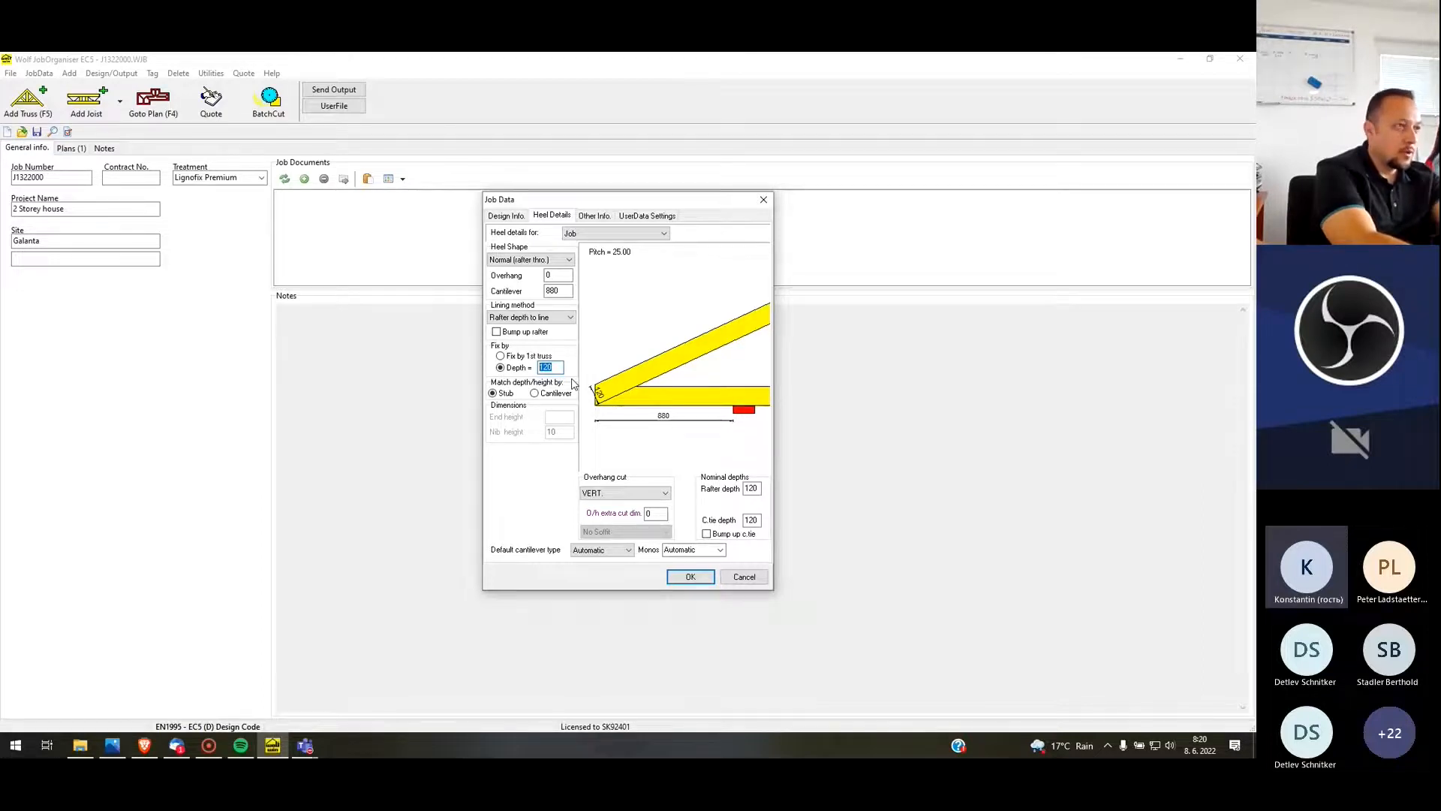
pyautogui.write('140')
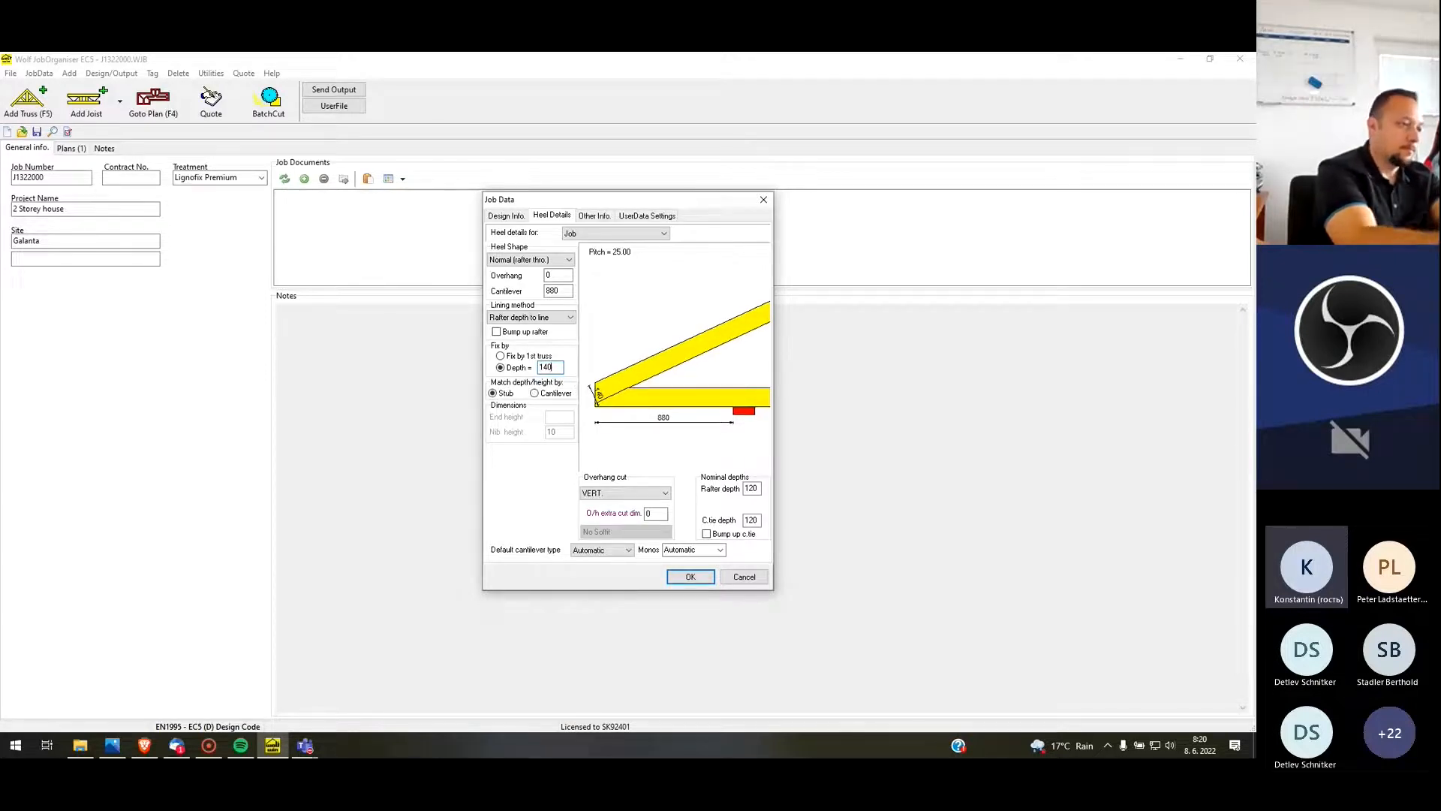
pyautogui.press('BackSpace')
pyautogui.press('BackSpace')
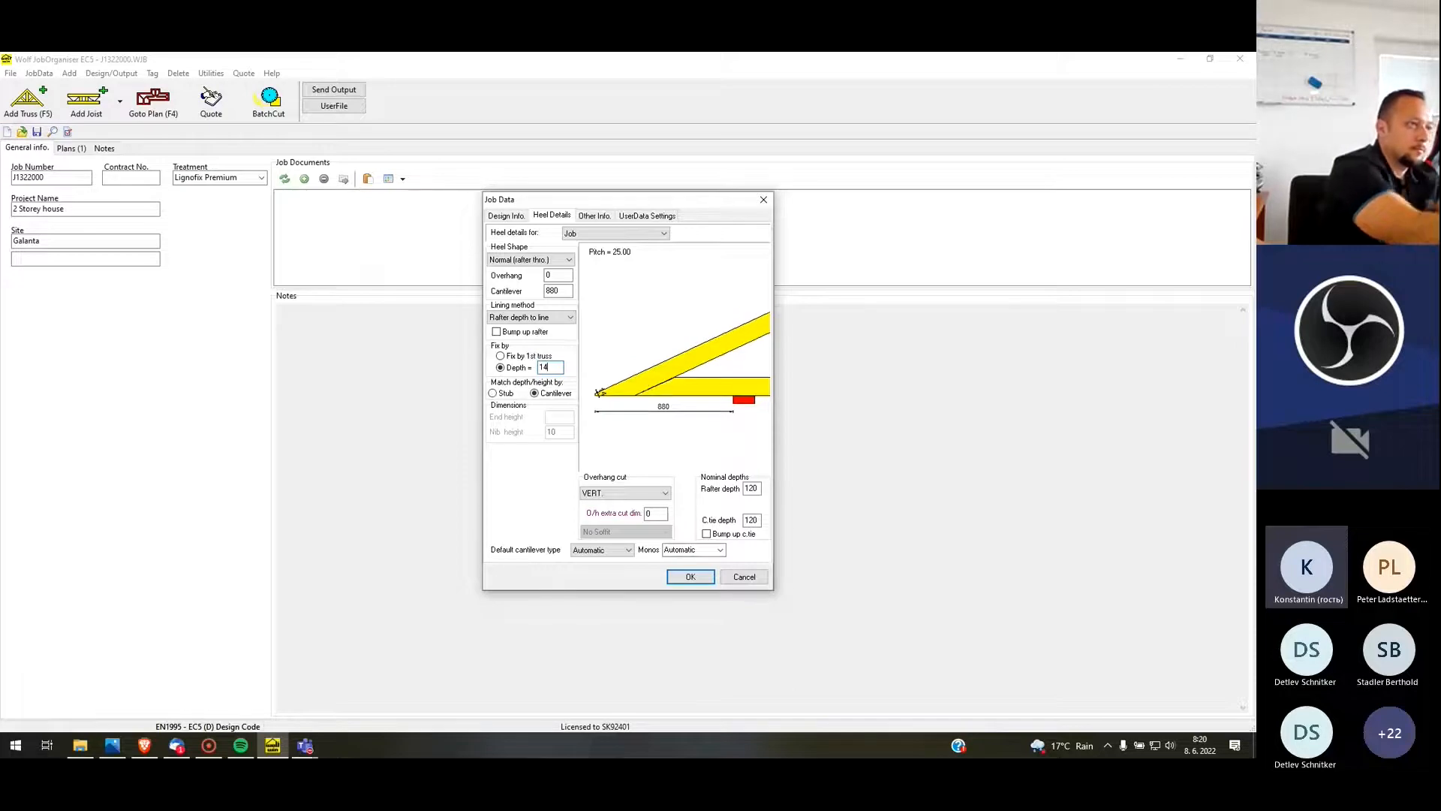
pyautogui.write('20')
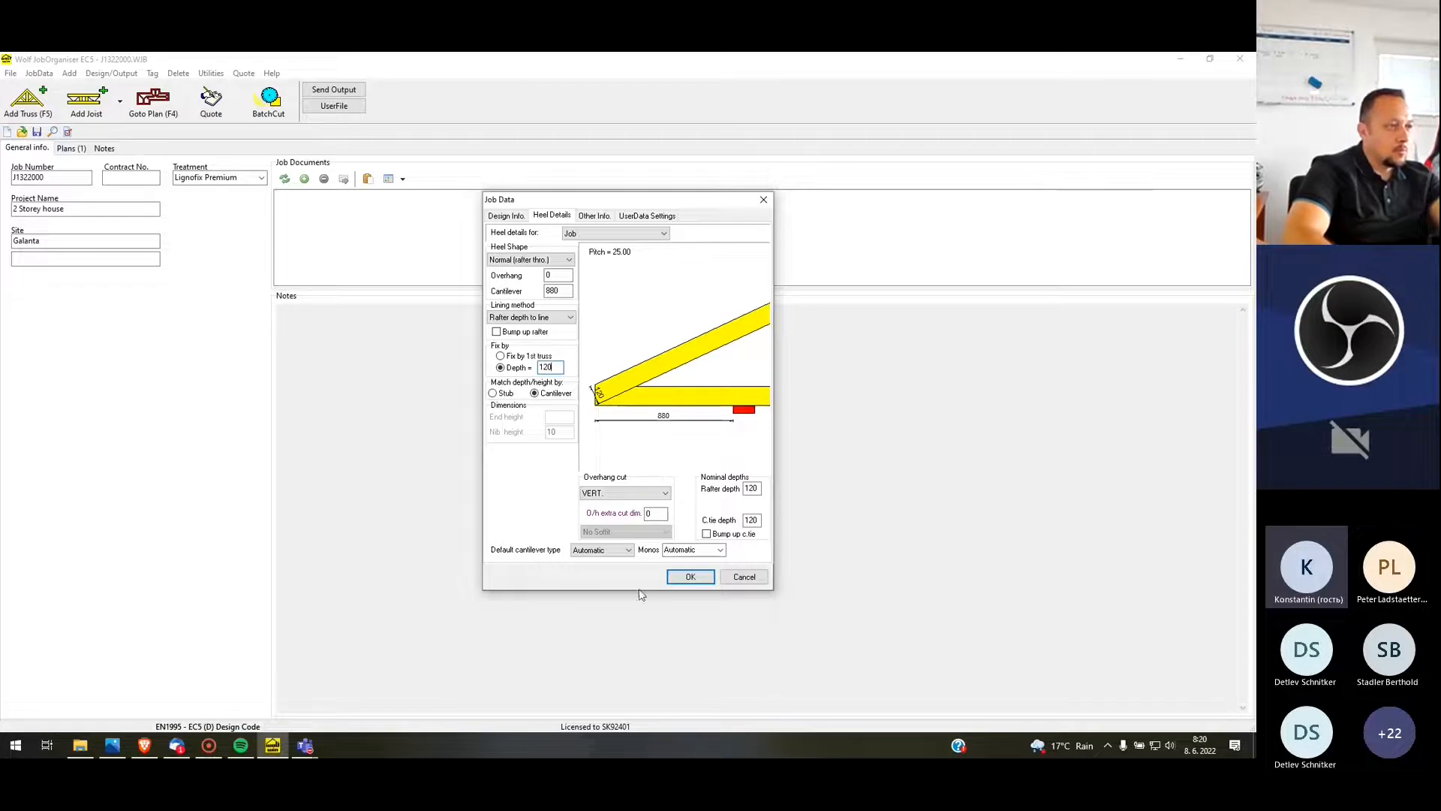
pyautogui.click(630, 550)
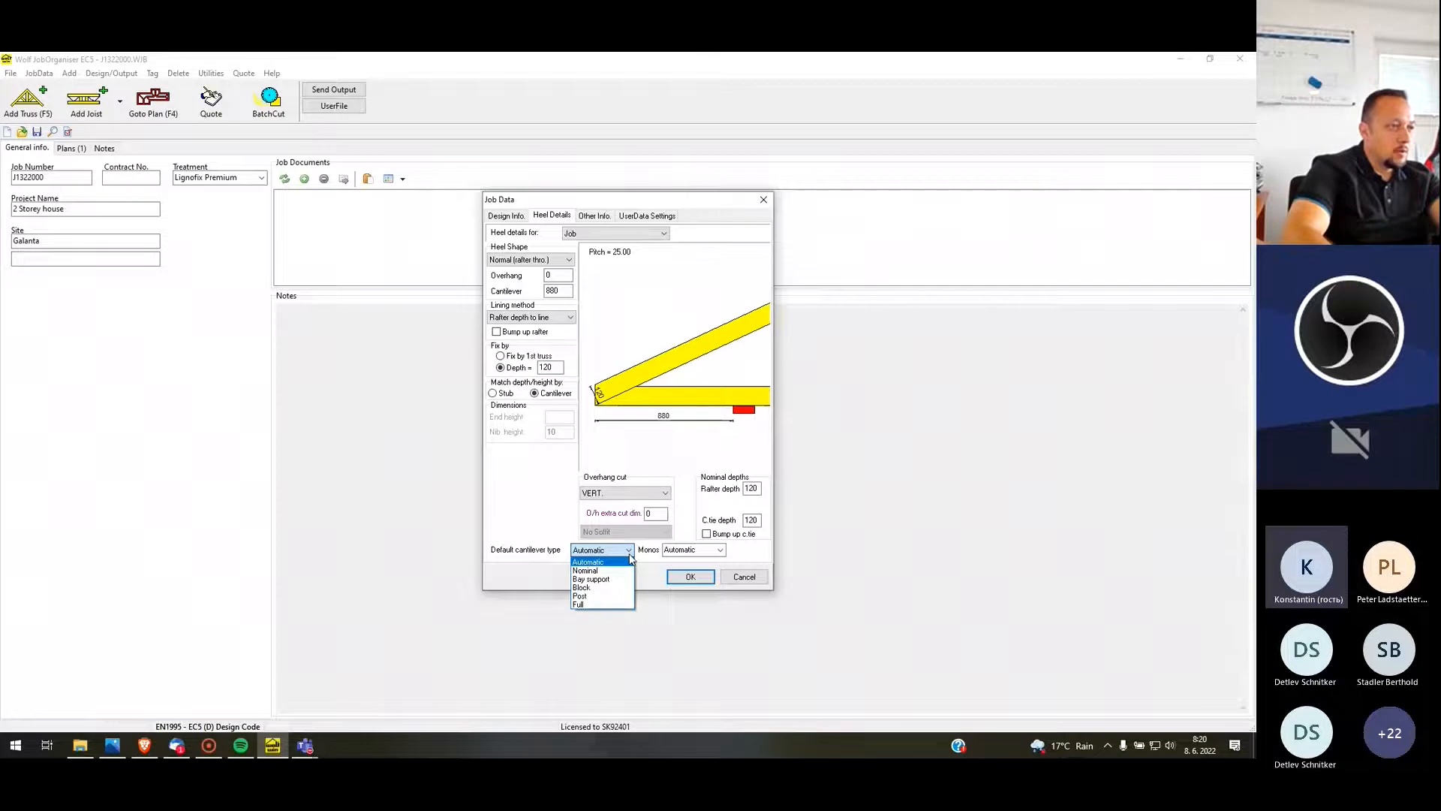
pyautogui.click(739, 552)
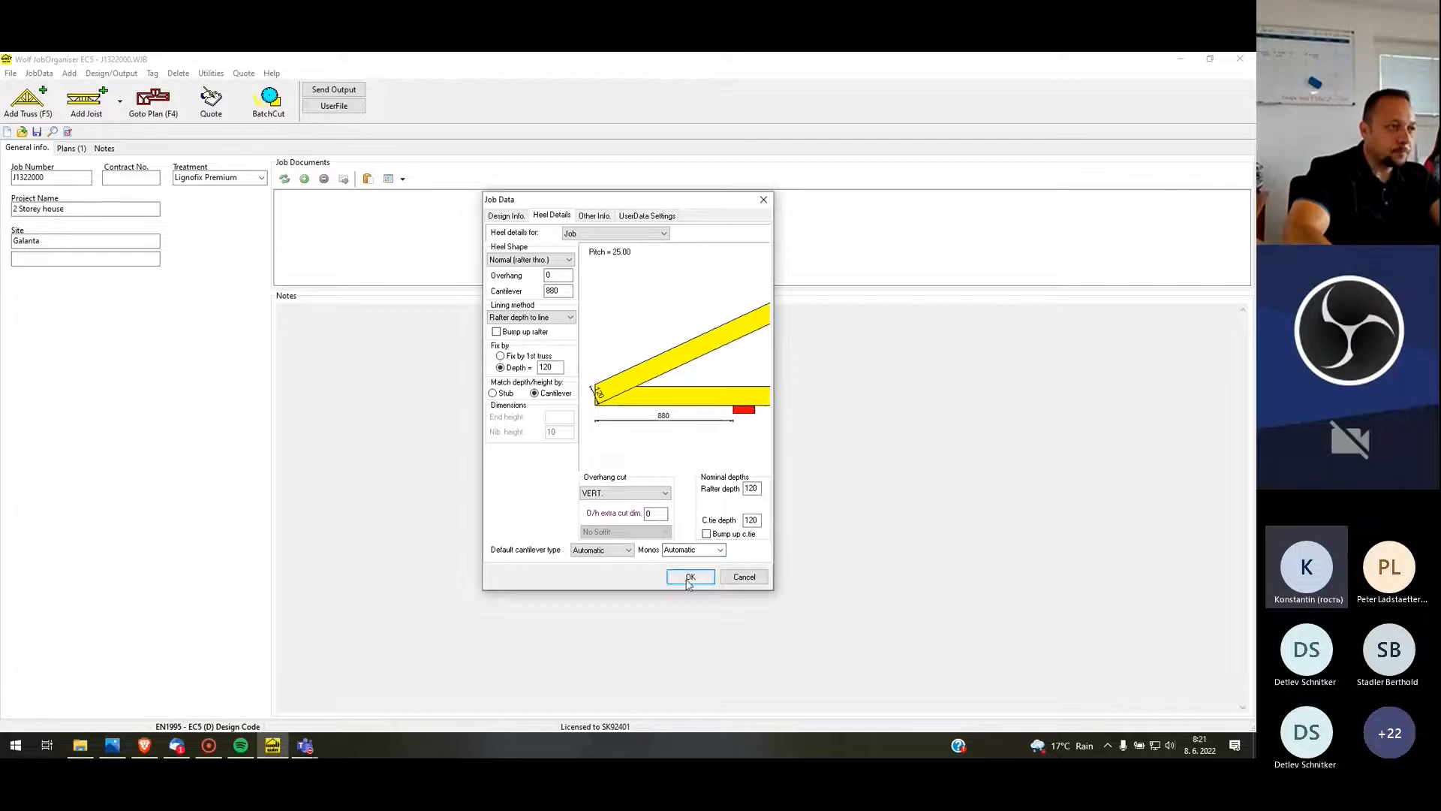
# Review the job's other info and user data settings, keeping the plate tolerance at 5 mm, and accept the job data
pyautogui.click(593, 217)
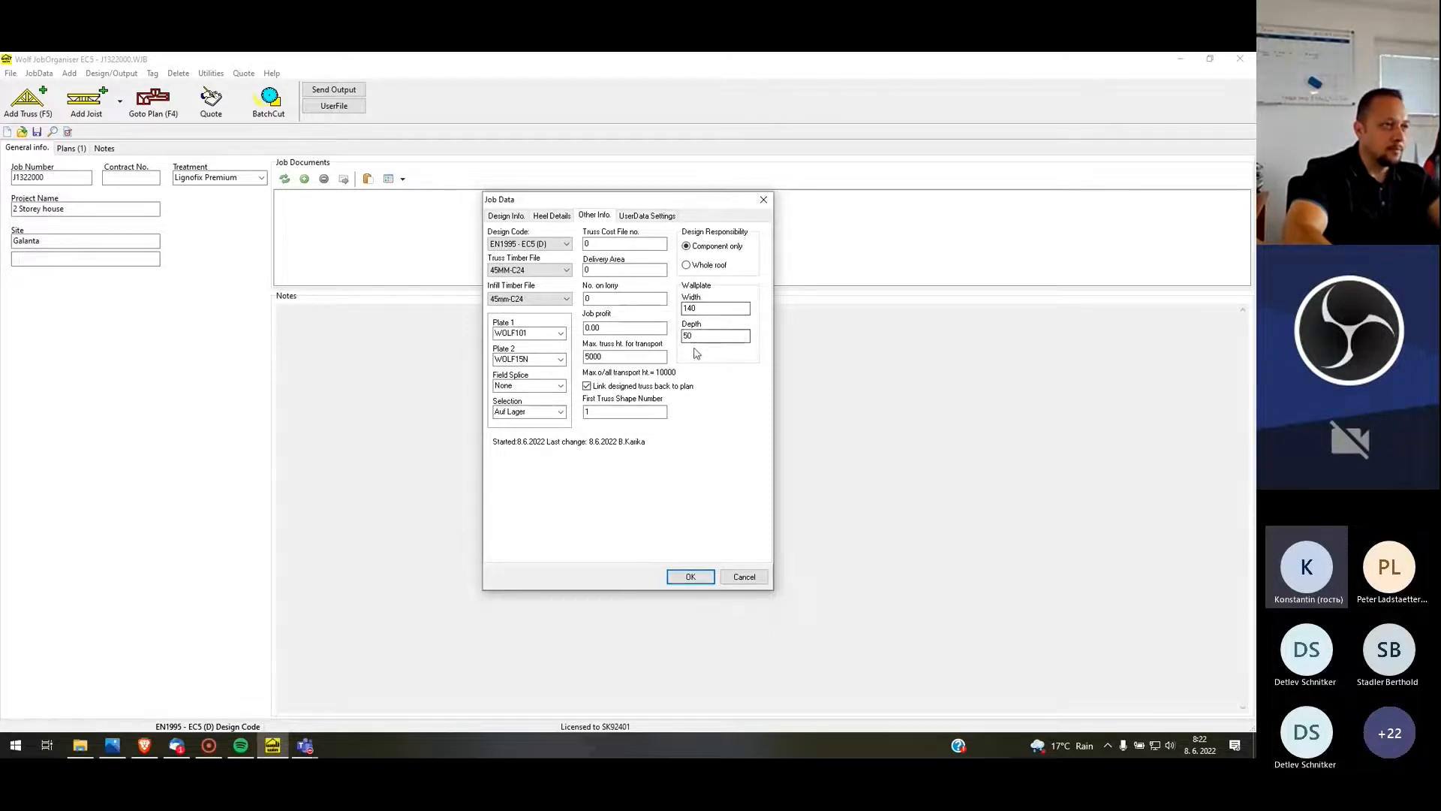
pyautogui.click(631, 217)
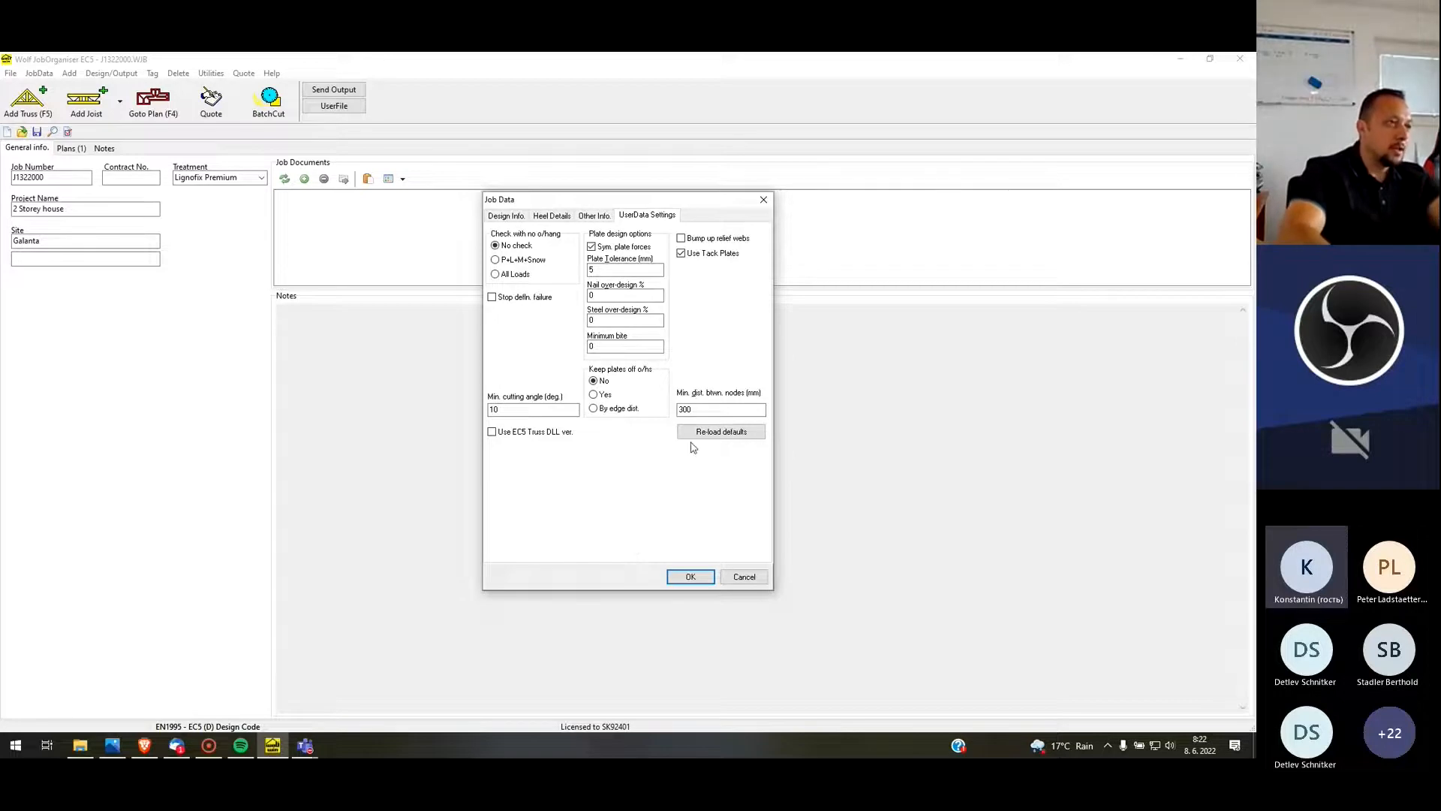
pyautogui.click(592, 270)
pyautogui.press('BackSpace')
pyautogui.write('5')
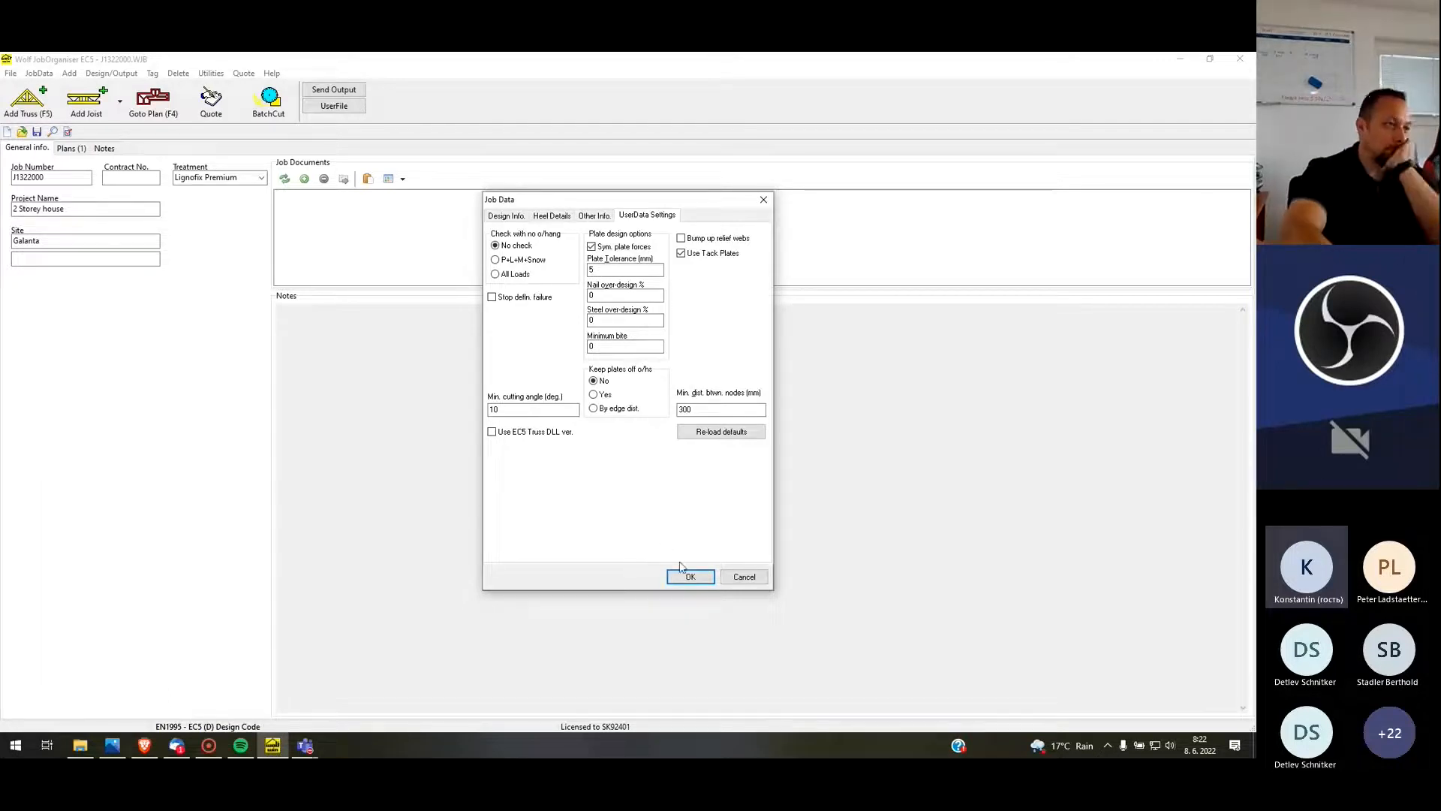
pyautogui.click(517, 219)
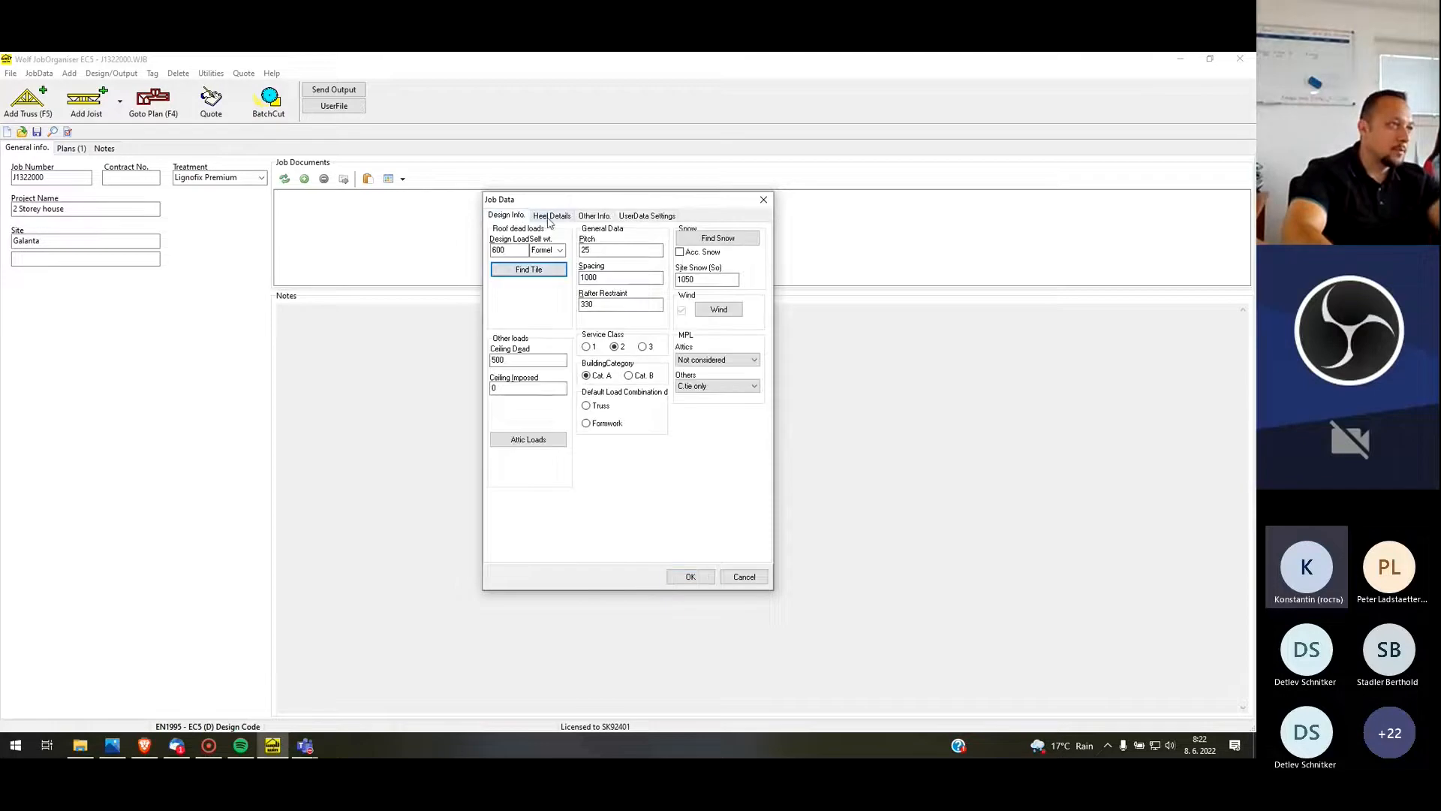
pyautogui.click(691, 576)
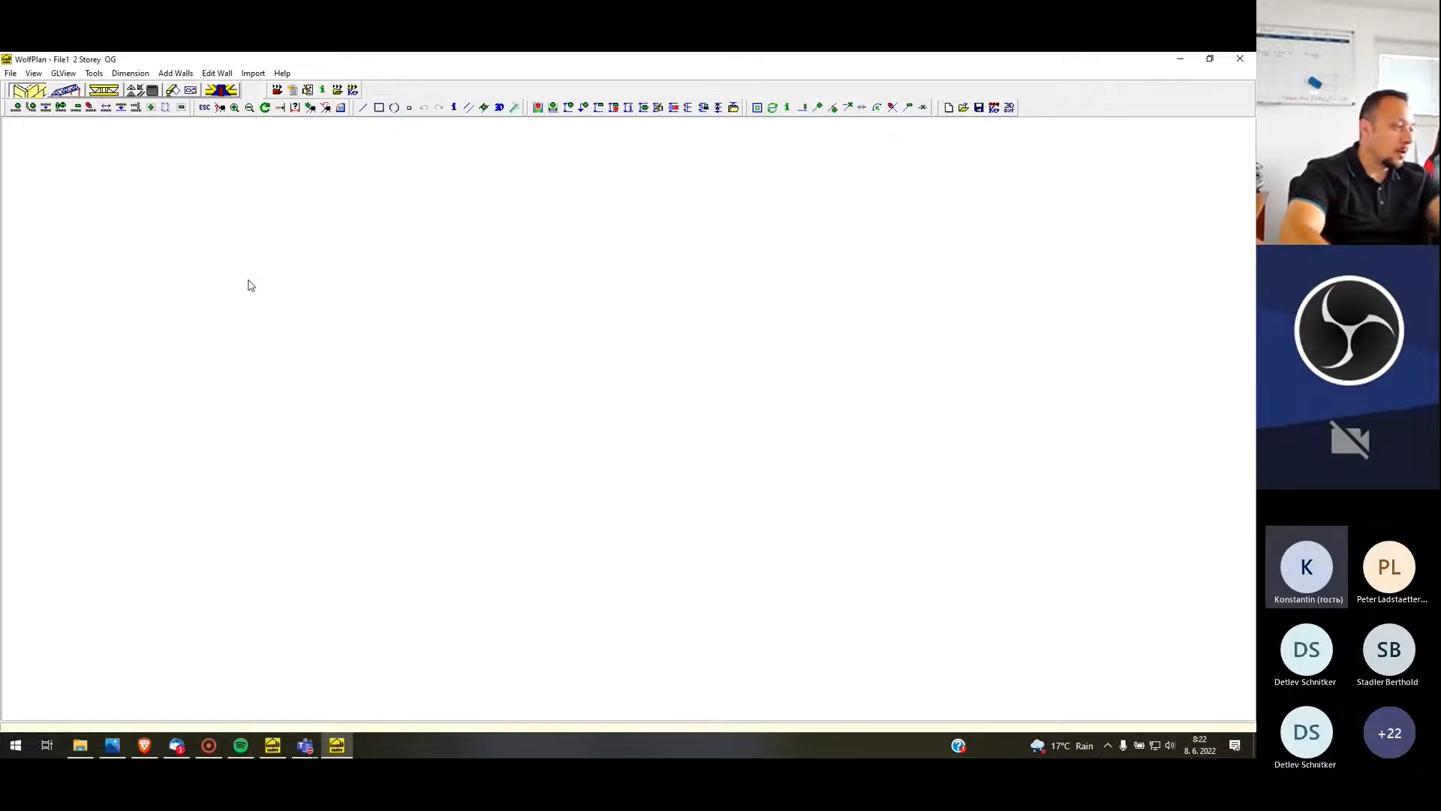
# Draw a rectangular box of walls on the plan with an X dimension of 15000 and a Y dimension of 9000
pyautogui.click(379, 107)
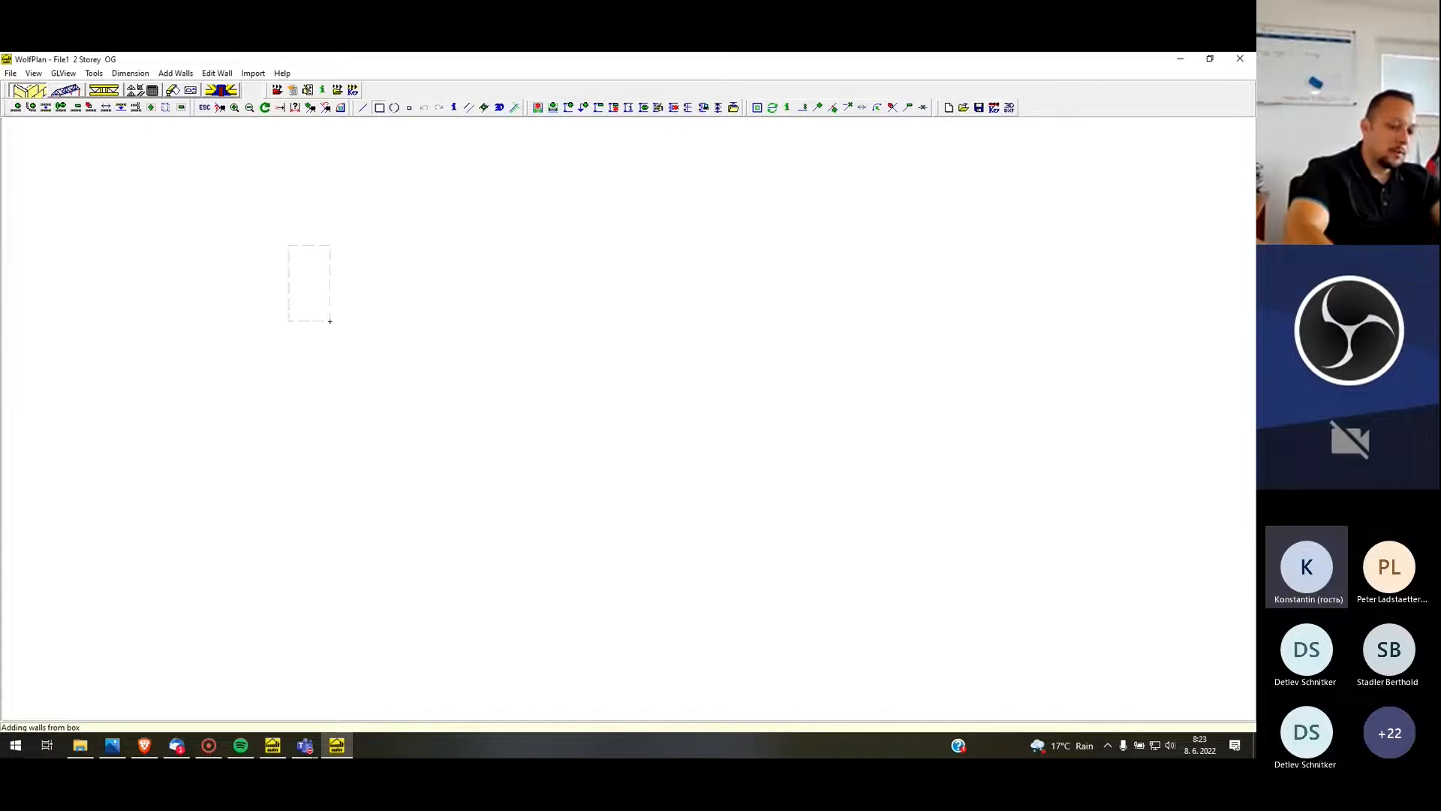
pyautogui.moveTo(335, 320); pyautogui.dragTo(345, 338)
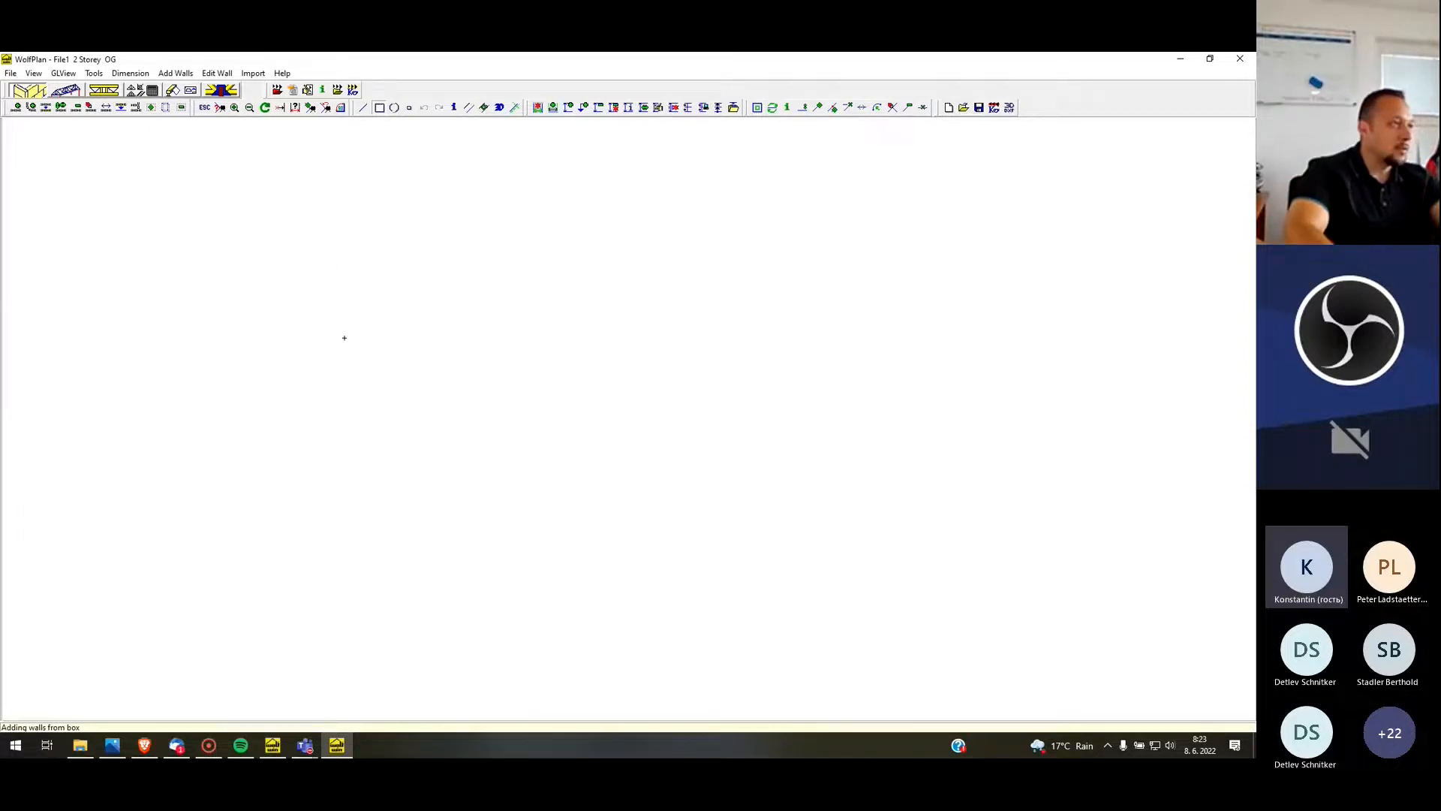
pyautogui.moveTo(733, 505); pyautogui.dragTo(743, 540)
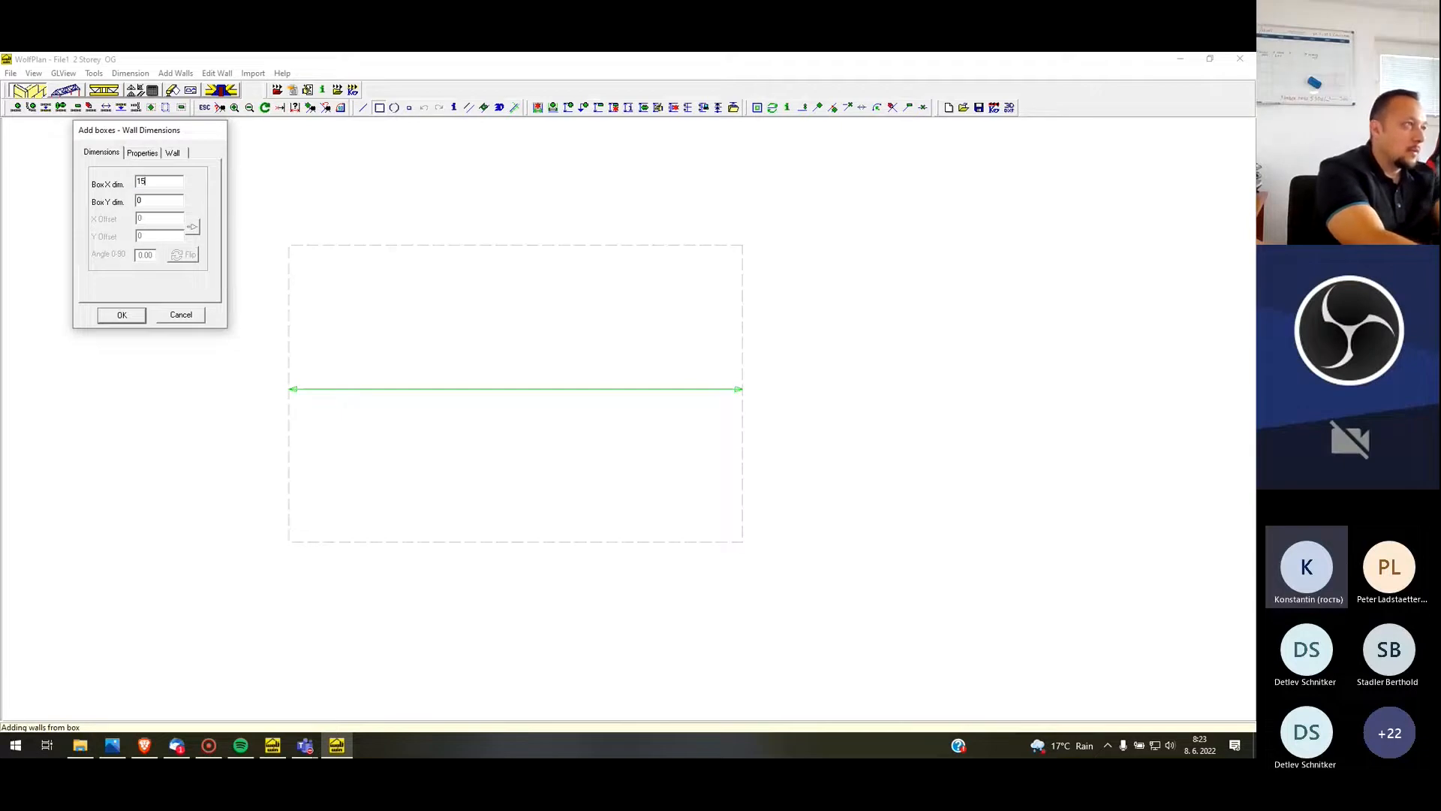
pyautogui.press('Tab')
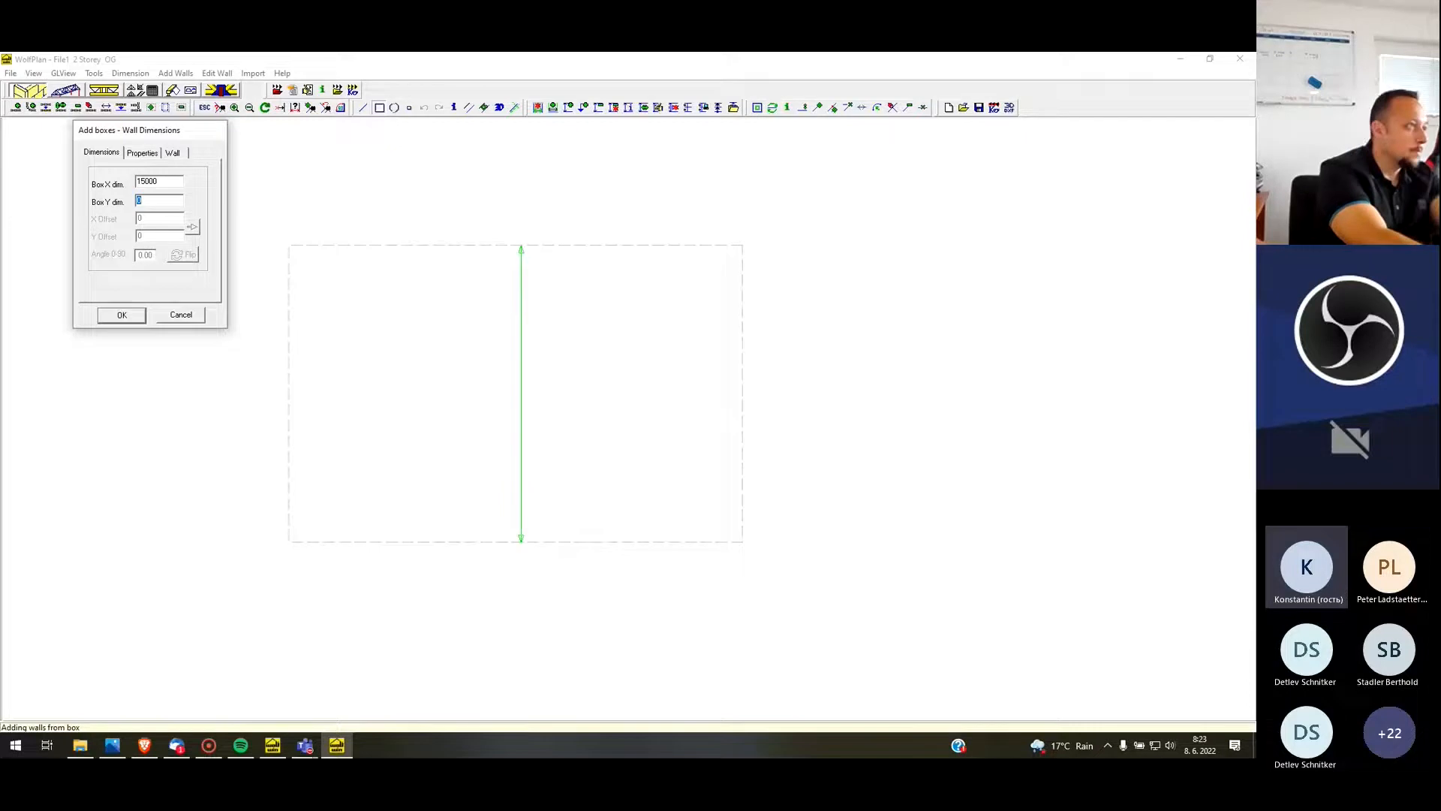
pyautogui.write('9000')
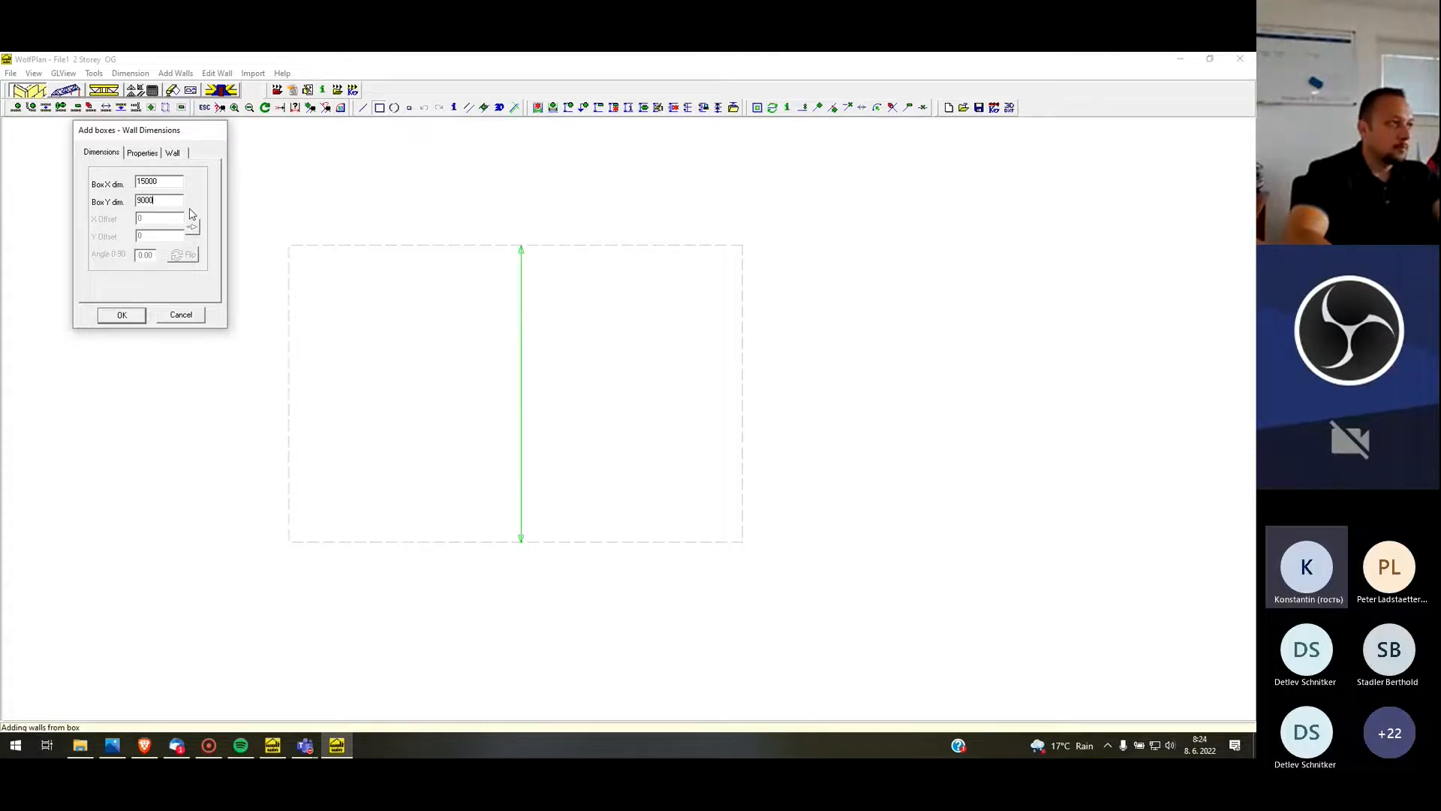
# Check the box's wall sizes, keeping the inner leaf at 300, the wallplate at 140 and the inset at 80
pyautogui.click(174, 153)
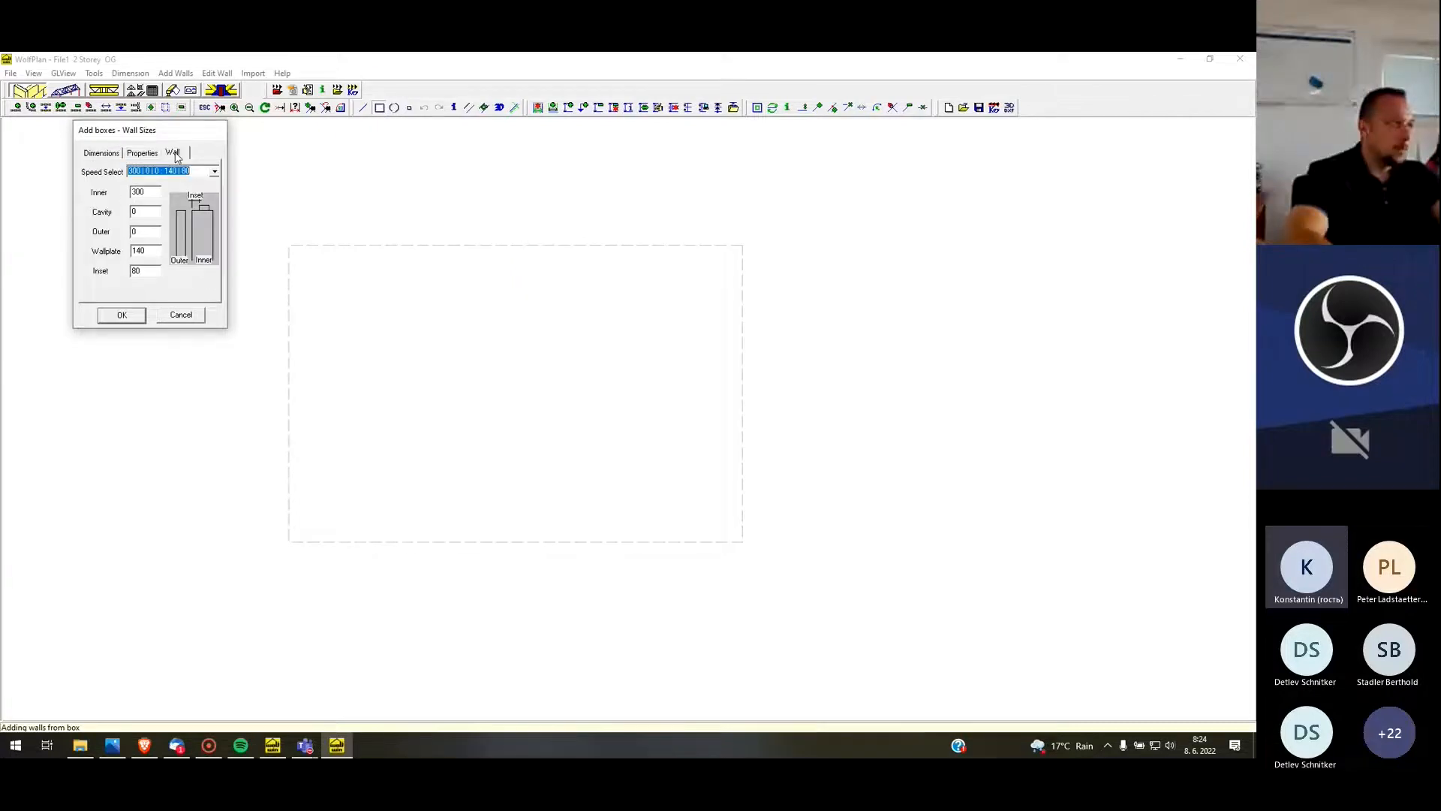
pyautogui.doubleClick(150, 195)
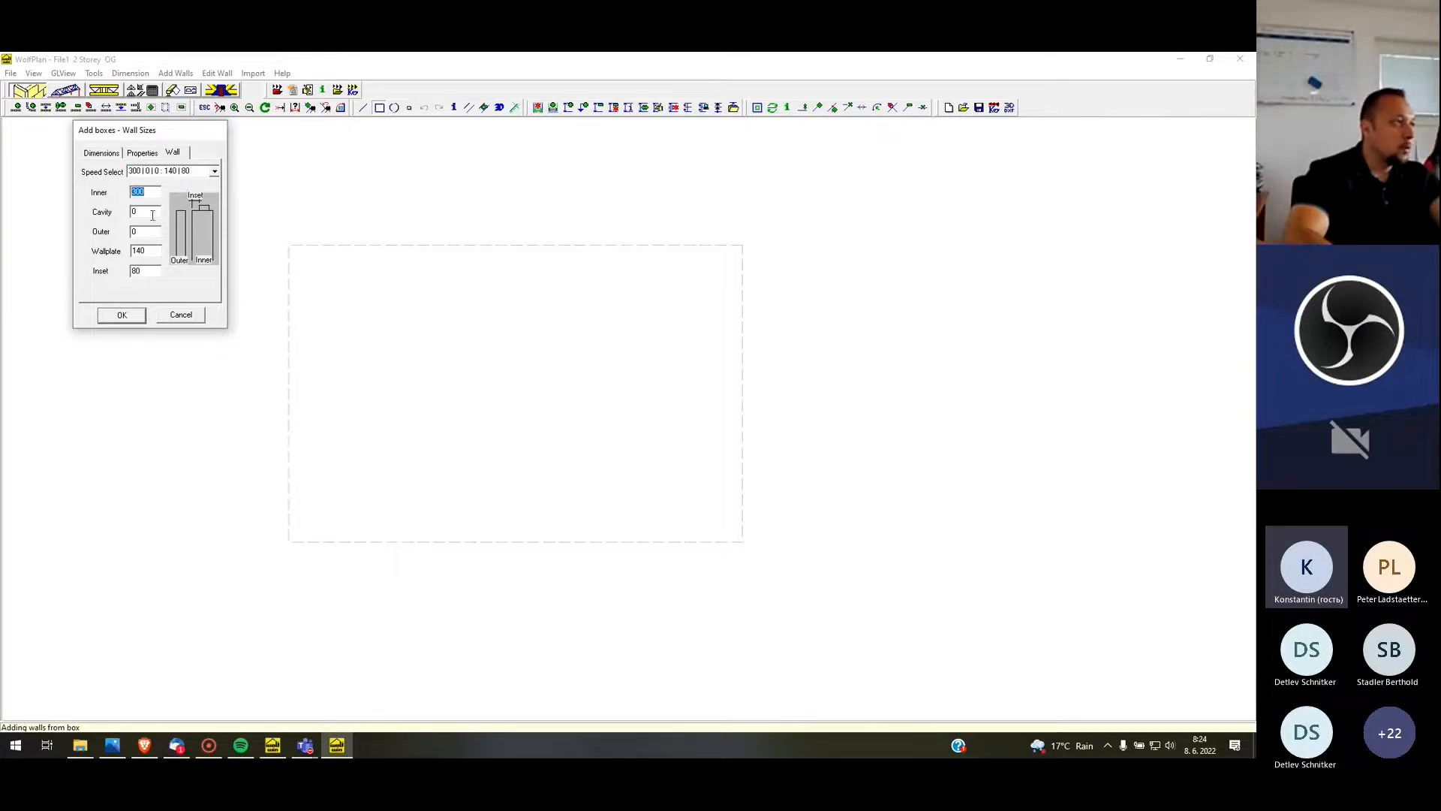
pyautogui.click(146, 250)
pyautogui.doubleClick(146, 250)
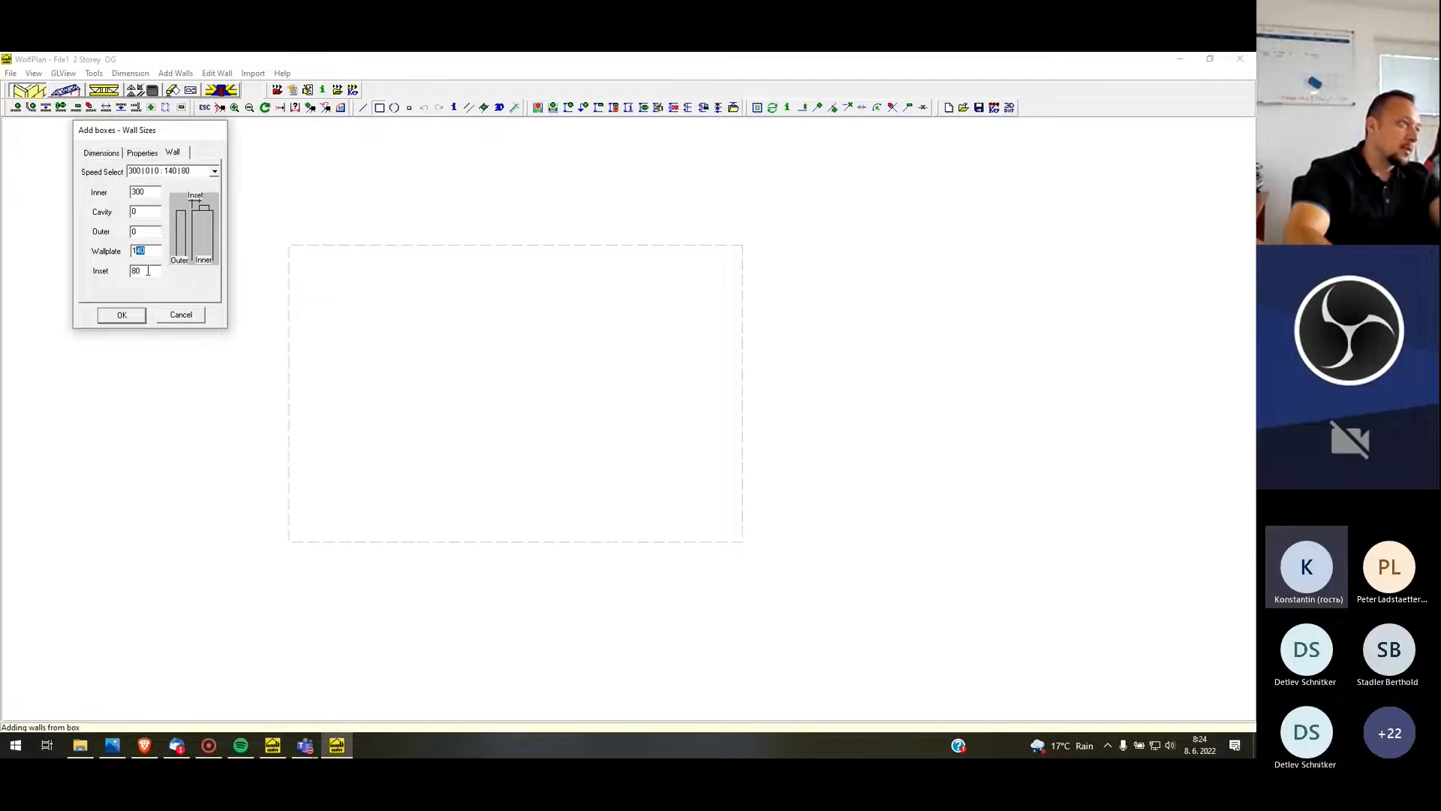
pyautogui.doubleClick(142, 272)
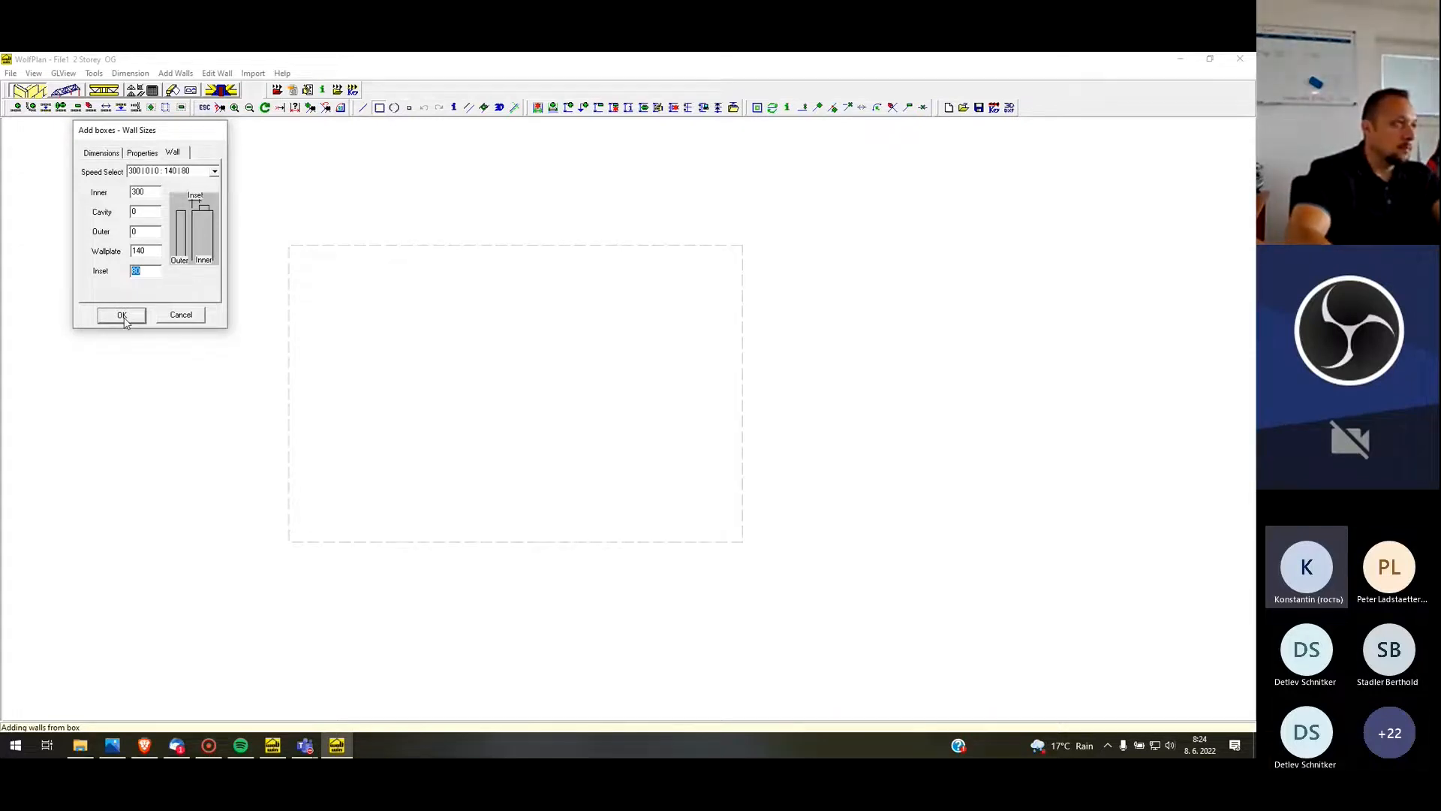
# Set the wall height to 6000, dimensioned to the outer wall, and create the box of walls
pyautogui.click(141, 154)
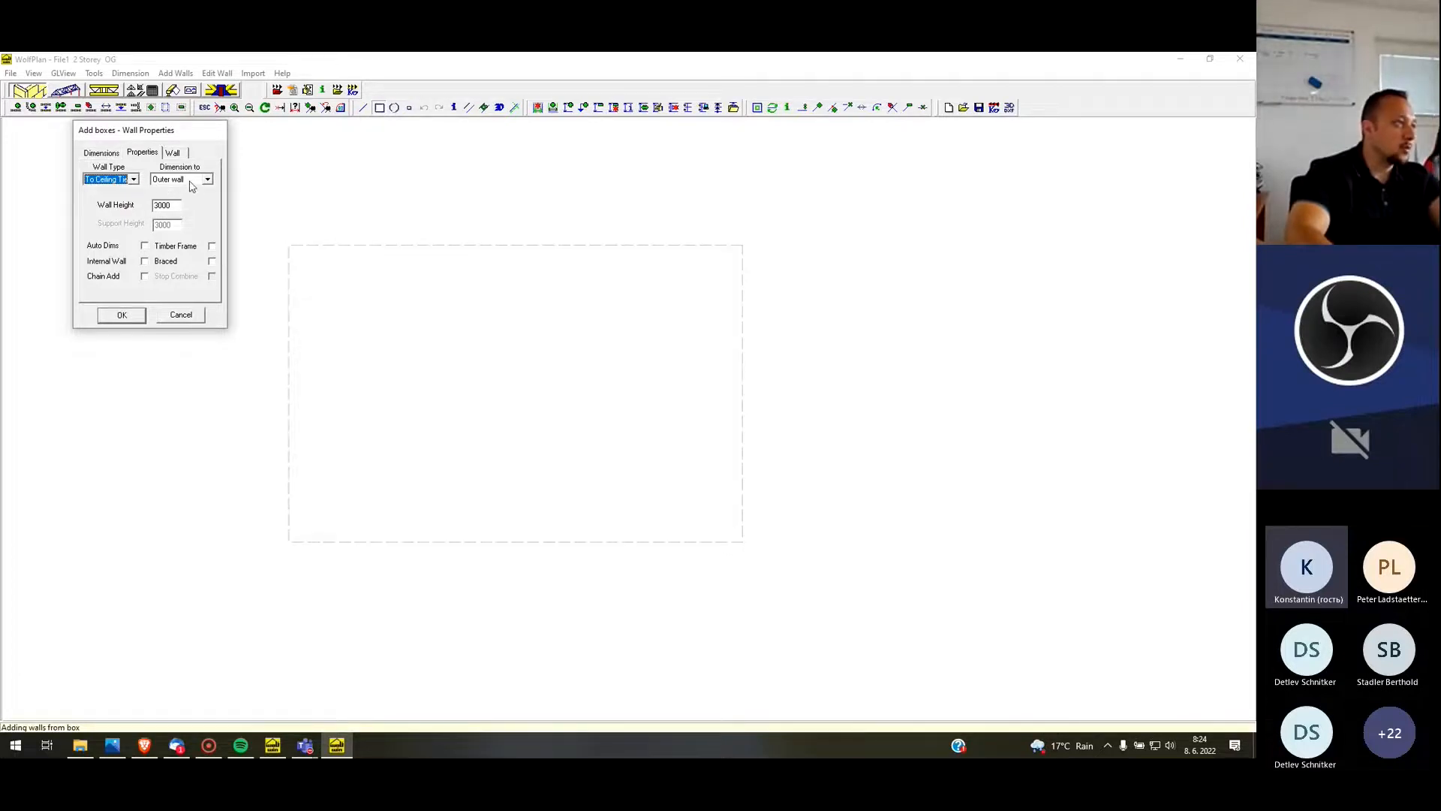
pyautogui.doubleClick(171, 208)
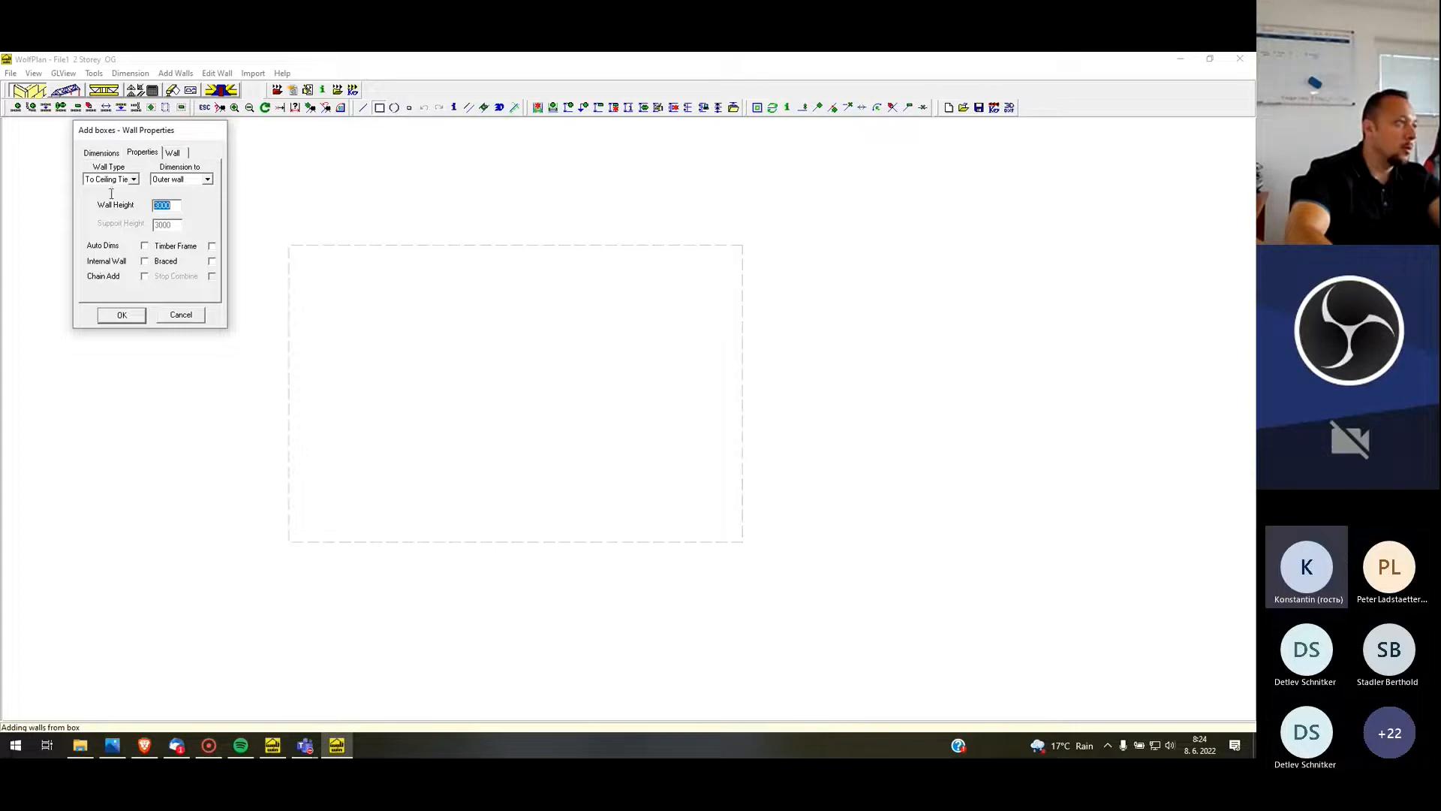
pyautogui.write('6000')
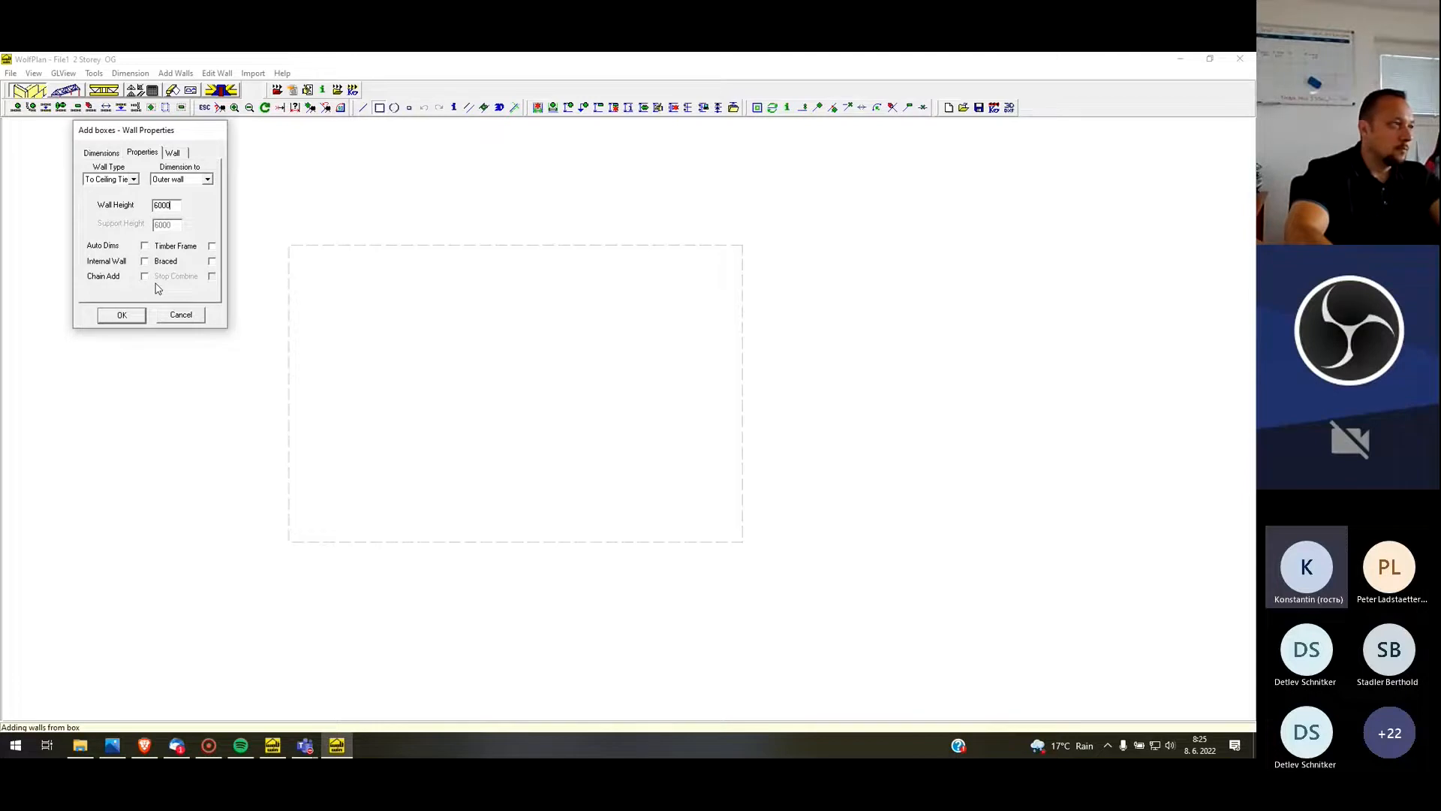
pyautogui.click(123, 317)
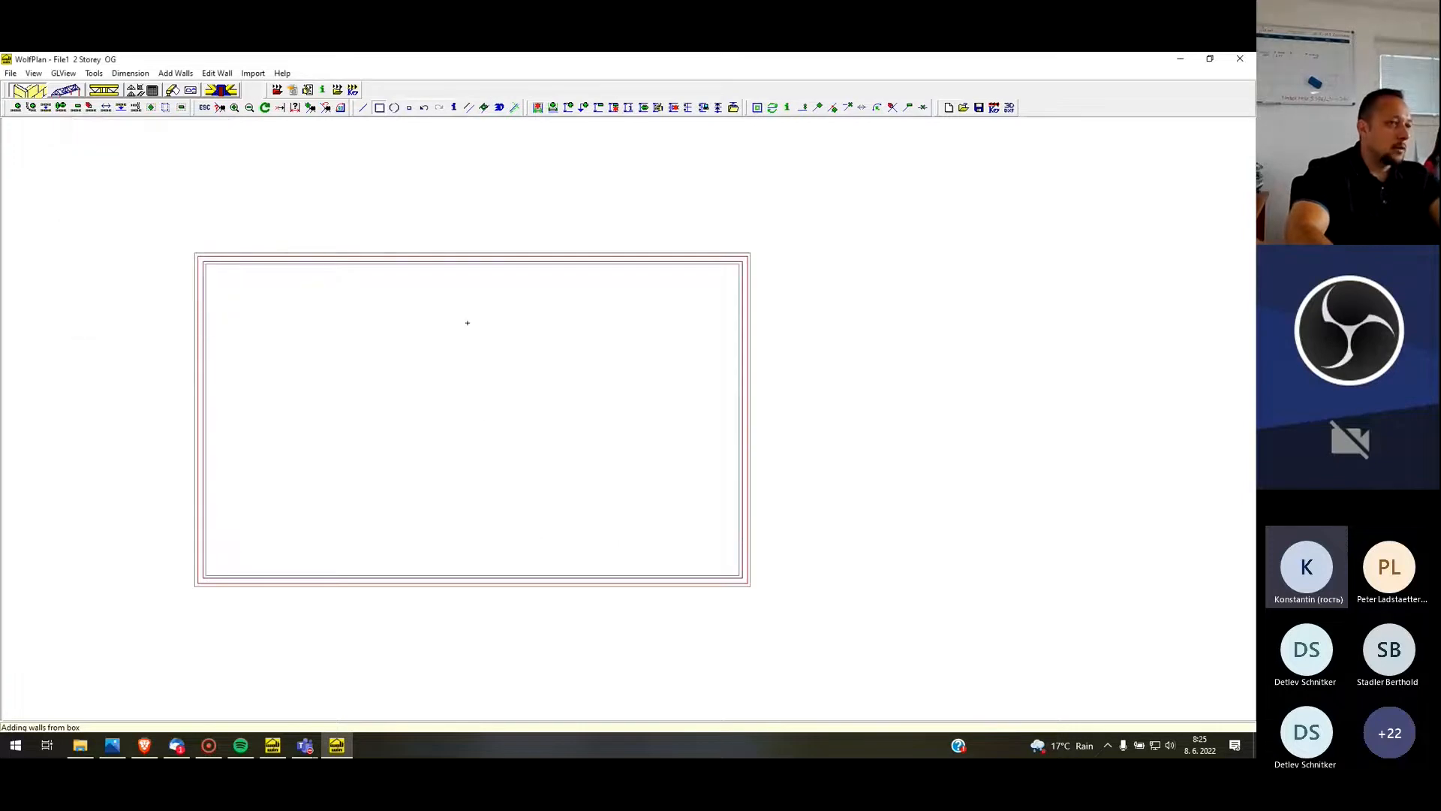
# Inspect the walls in an enlarged, rotated 3D view and close it to return to the plan
pyautogui.scroll(-2, 467, 323)
pyautogui.scroll(2, 431, 369)
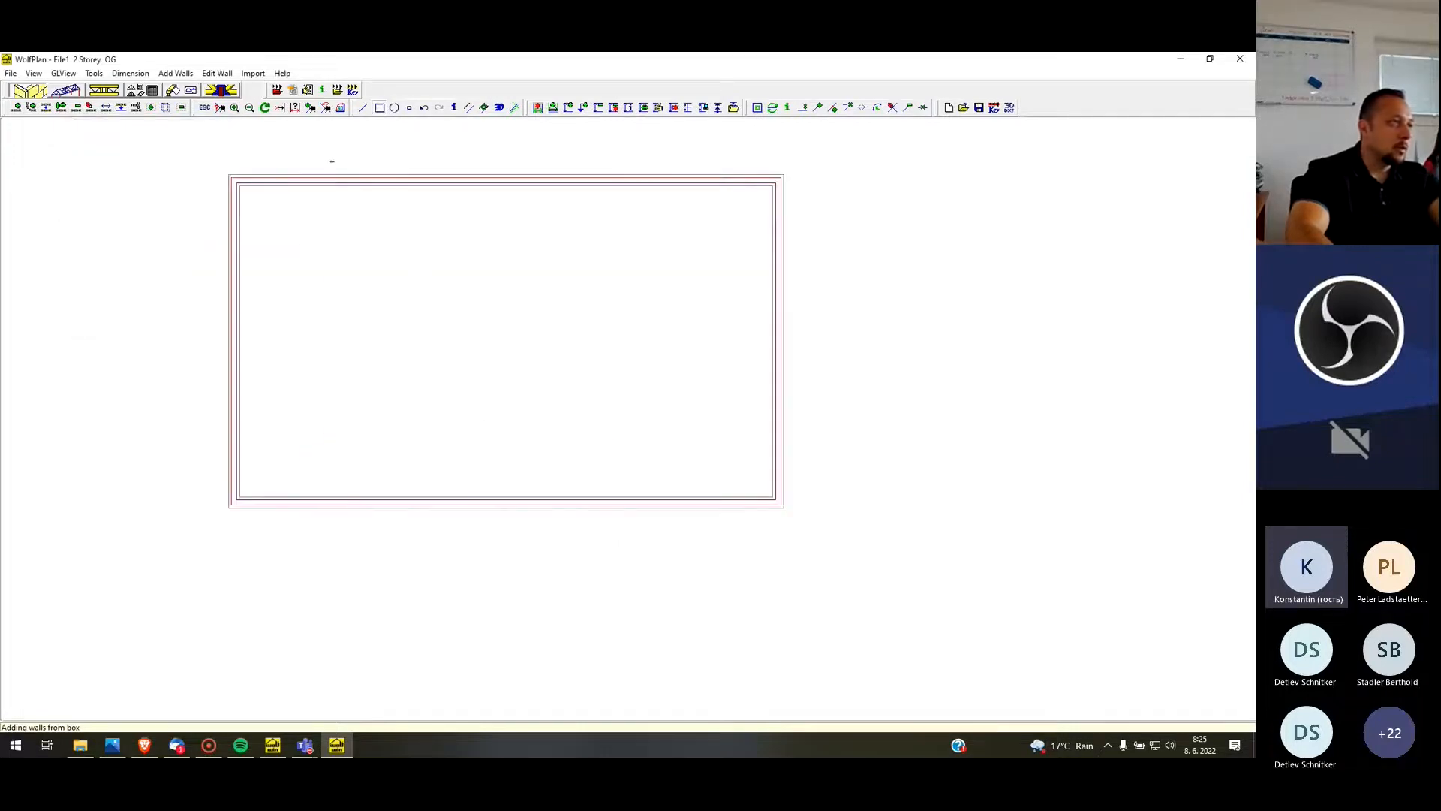
pyautogui.click(70, 74)
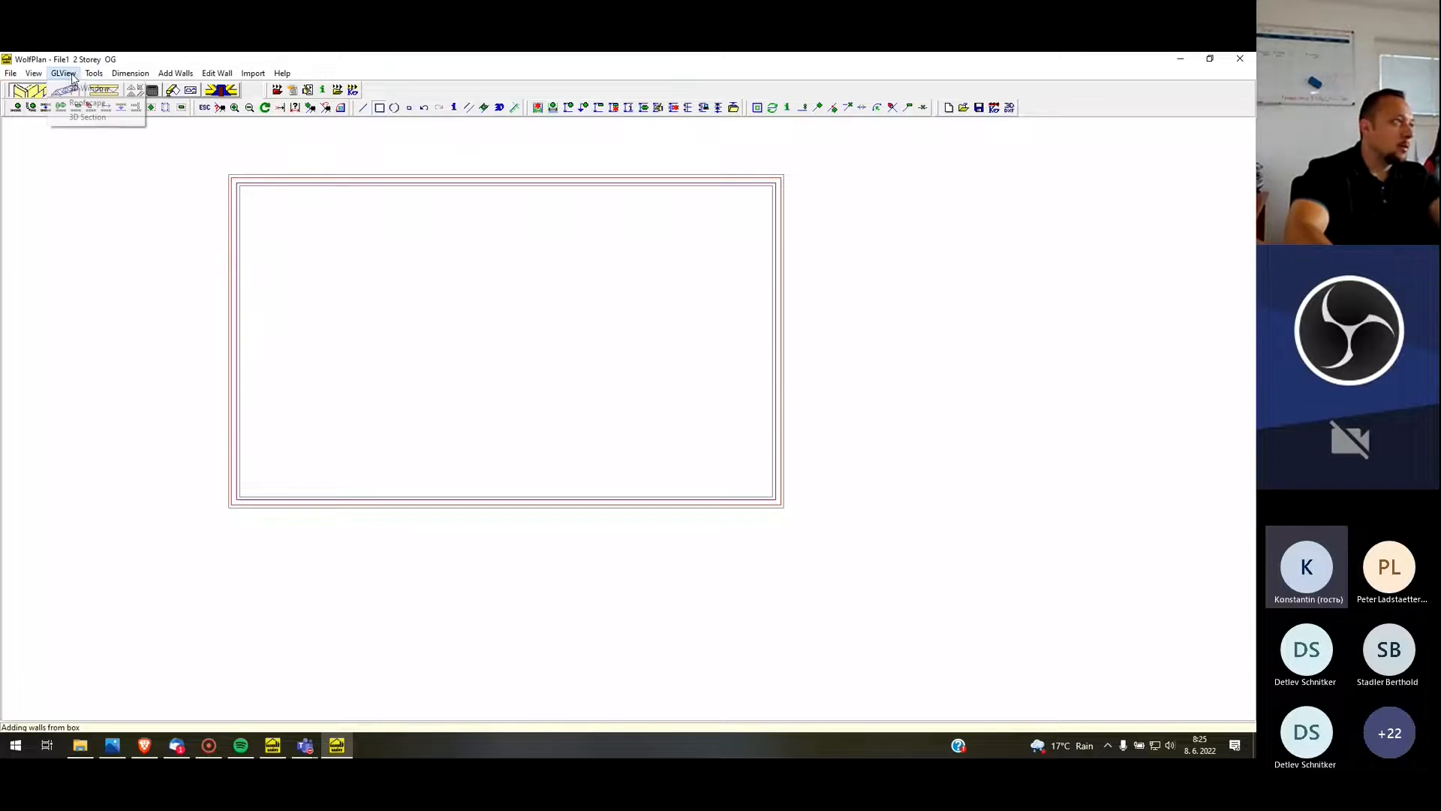
pyautogui.click(82, 89)
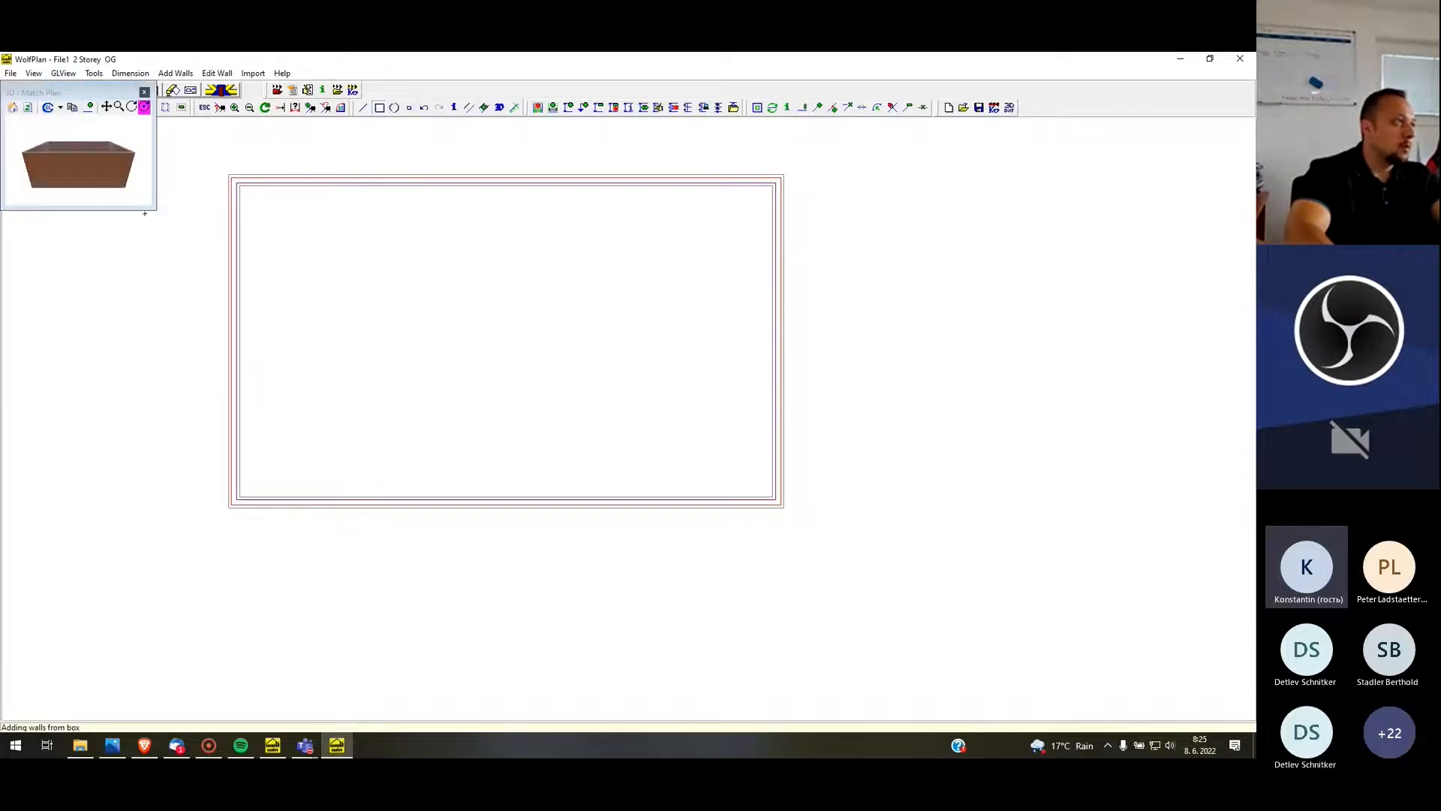
pyautogui.moveTo(151, 208); pyautogui.dragTo(545, 516)
pyautogui.moveTo(489, 459); pyautogui.dragTo(400, 440)
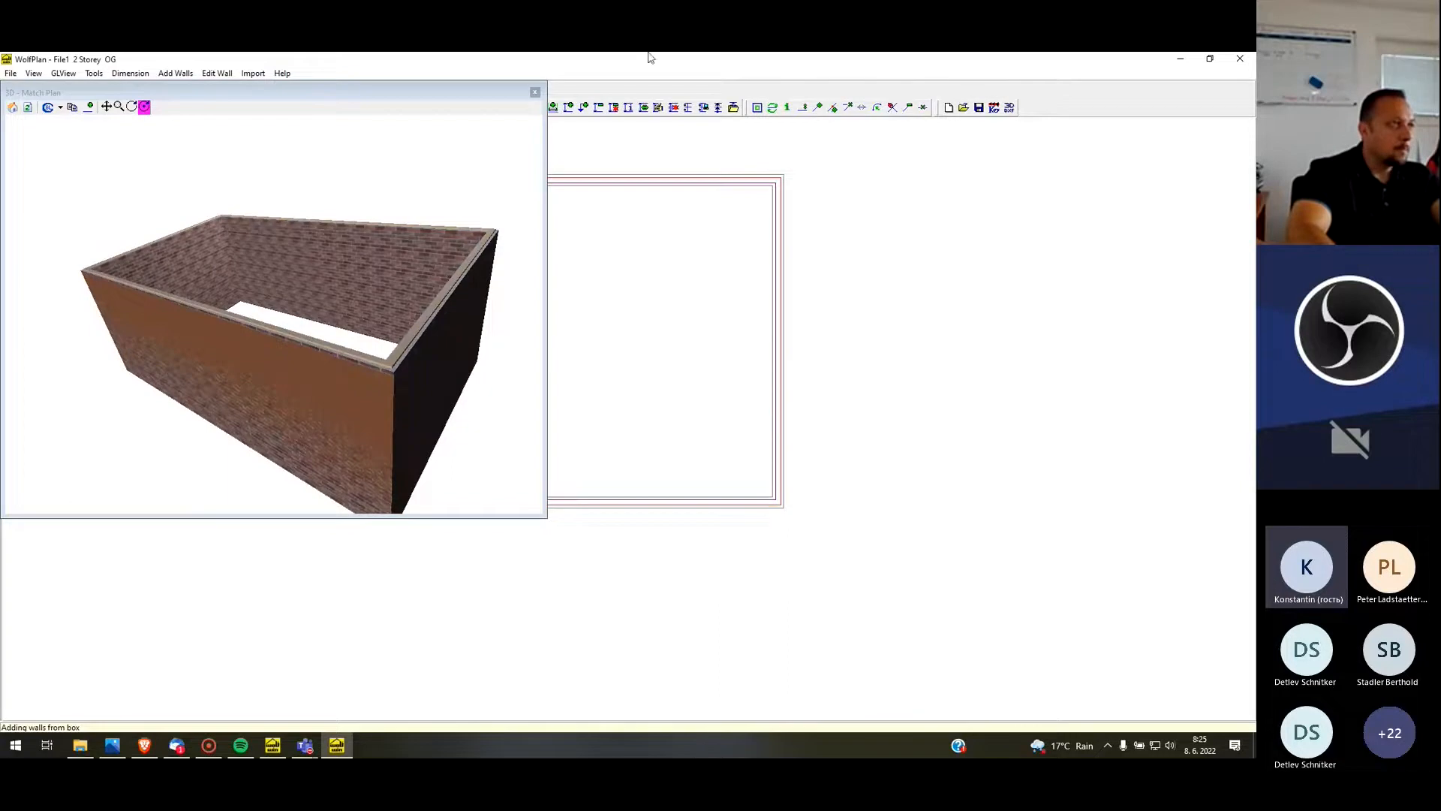
pyautogui.click(535, 93)
pyautogui.scroll(-2, 383, 270)
pyautogui.scroll(4, 448, 232)
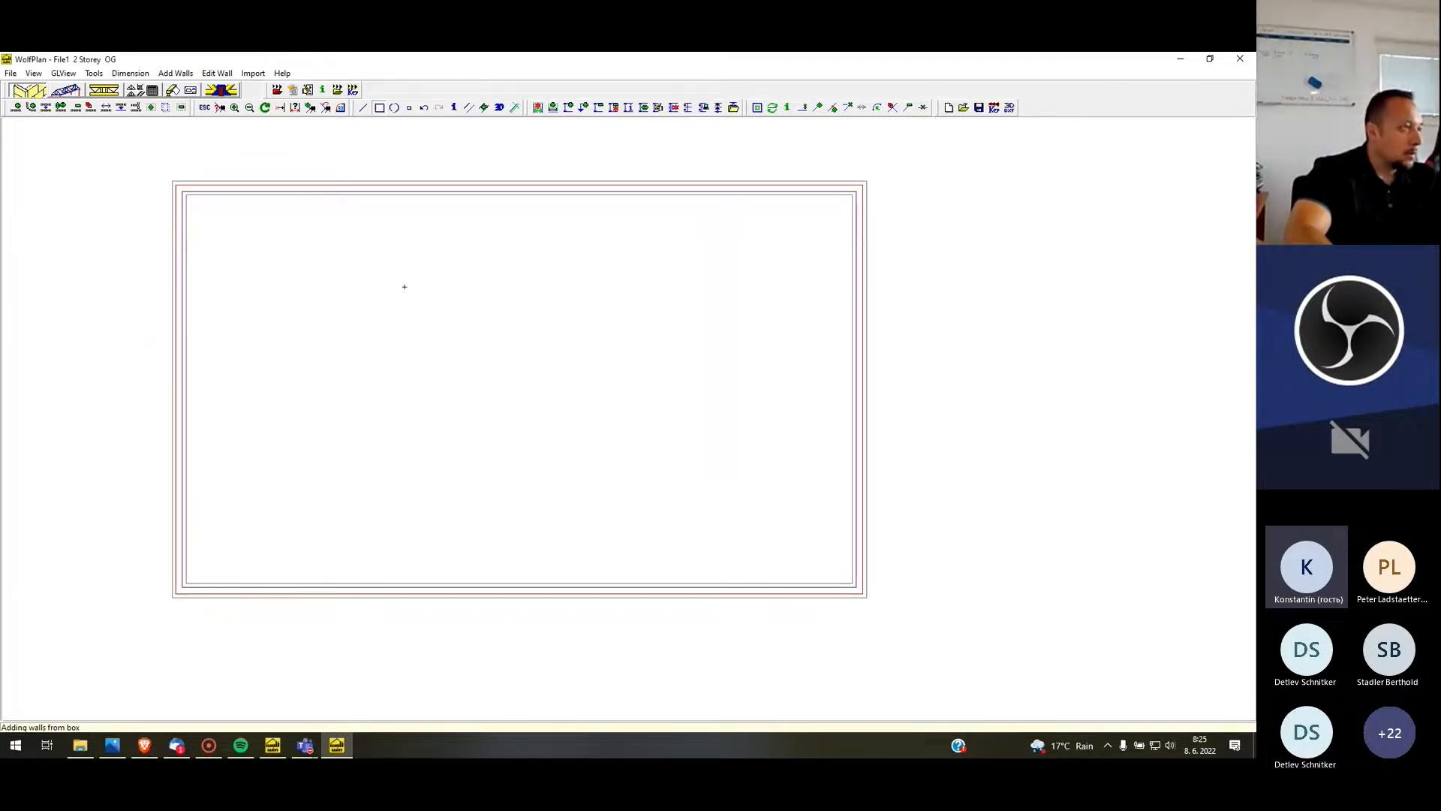
# Measure the leaf, wallplate and inset widths across the upper wall of the box
pyautogui.press('q')
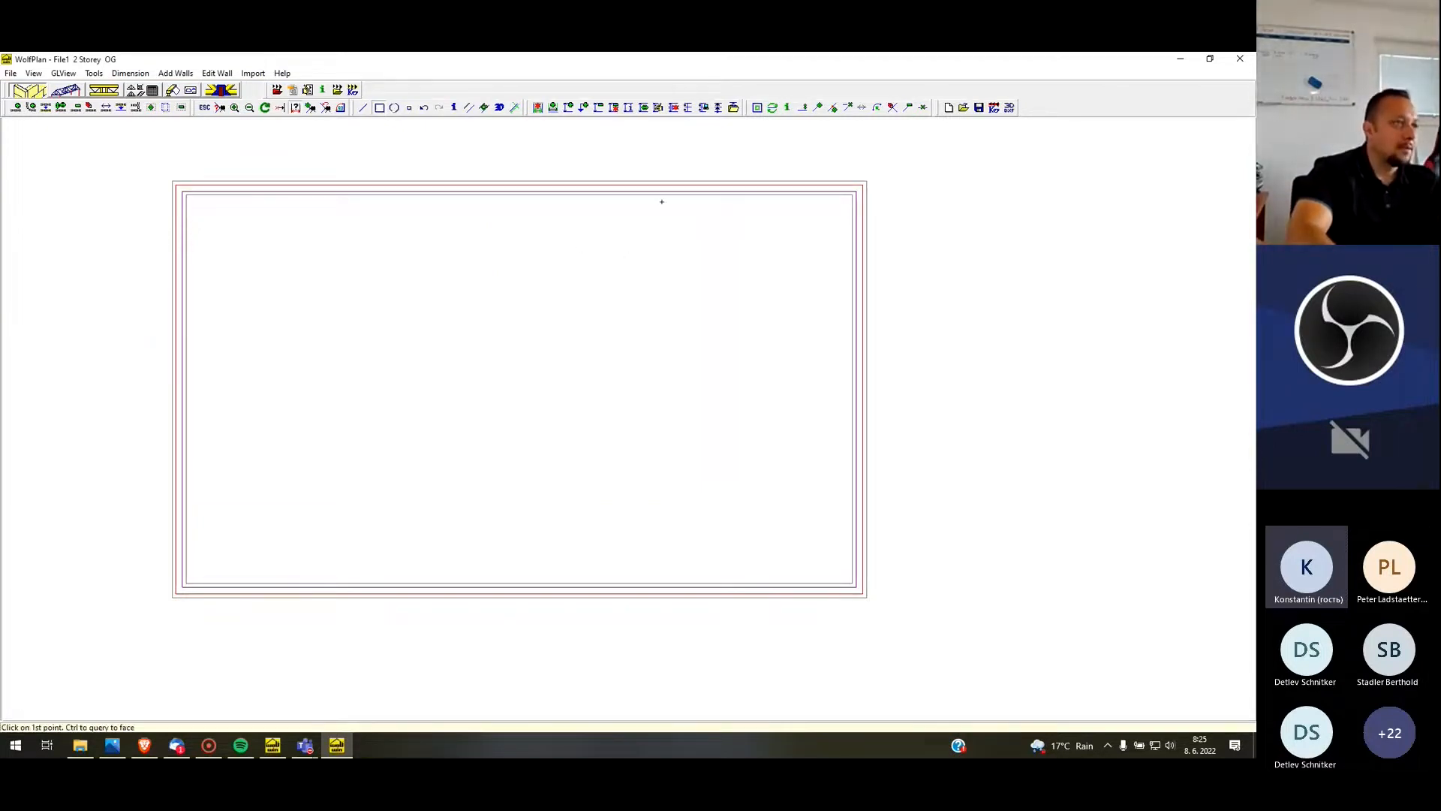
pyautogui.click(640, 188)
pyautogui.click(670, 187)
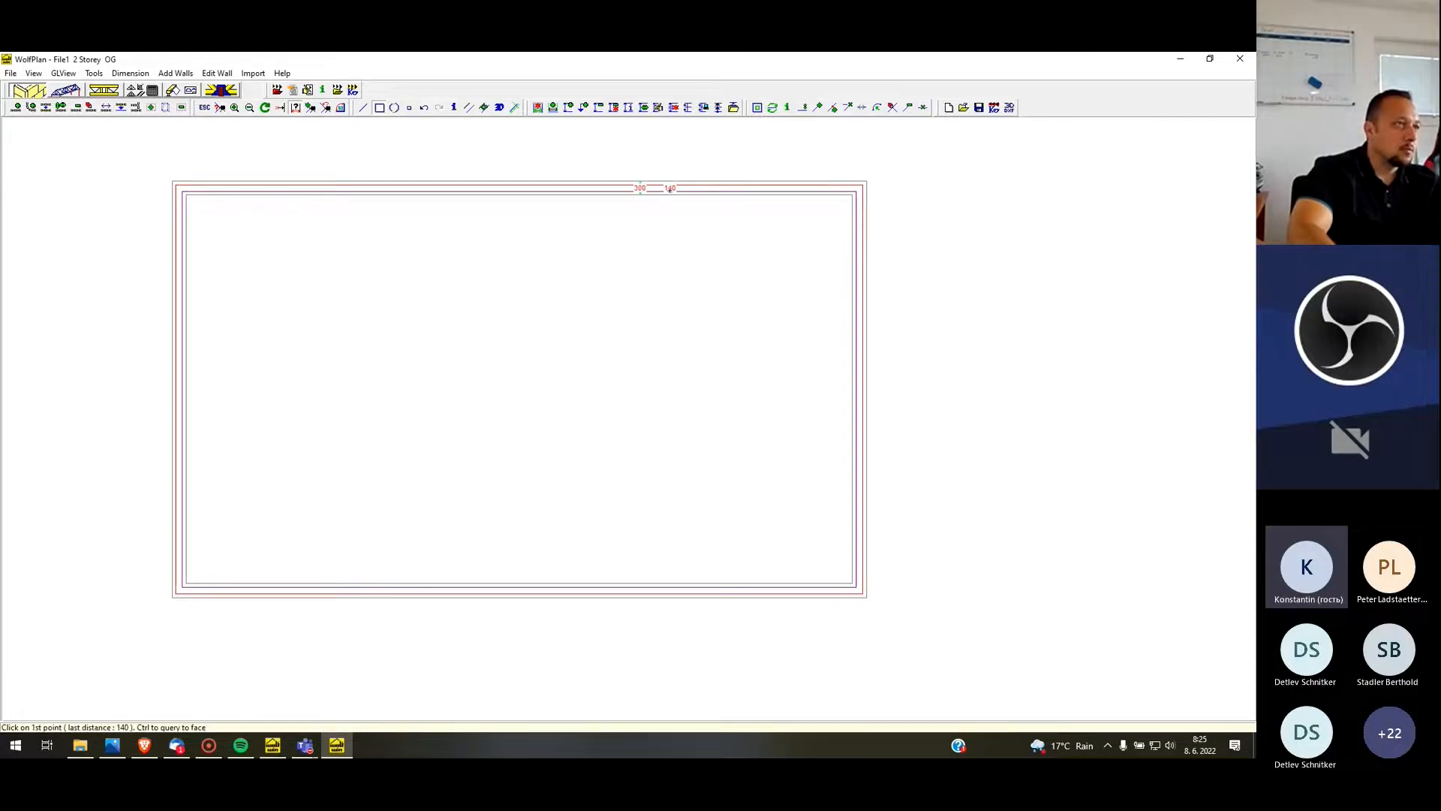
pyautogui.click(719, 183)
pyautogui.click(751, 193)
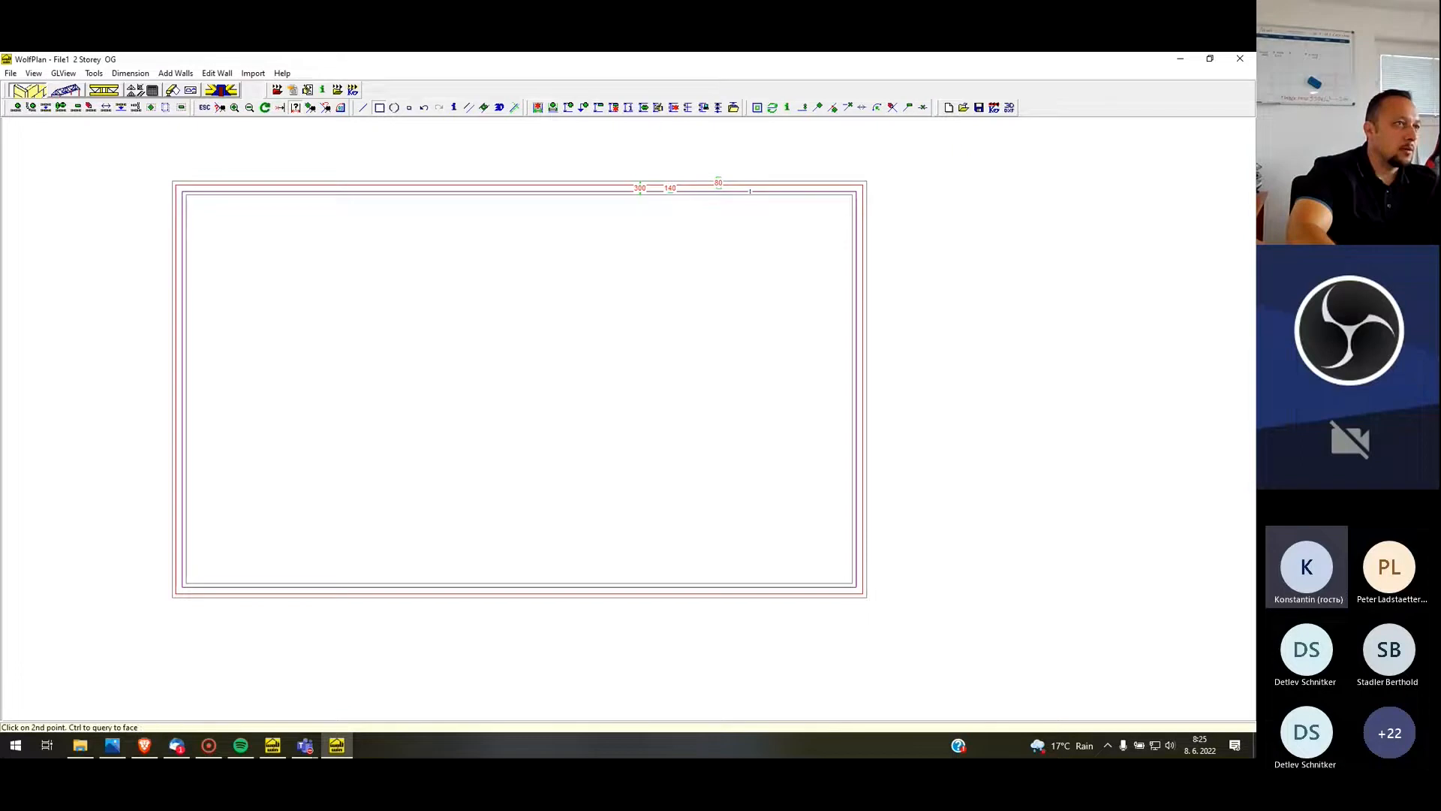
# Measure the building's overall depth and length between its outer wall faces
pyautogui.click(800, 177)
pyautogui.click(798, 598)
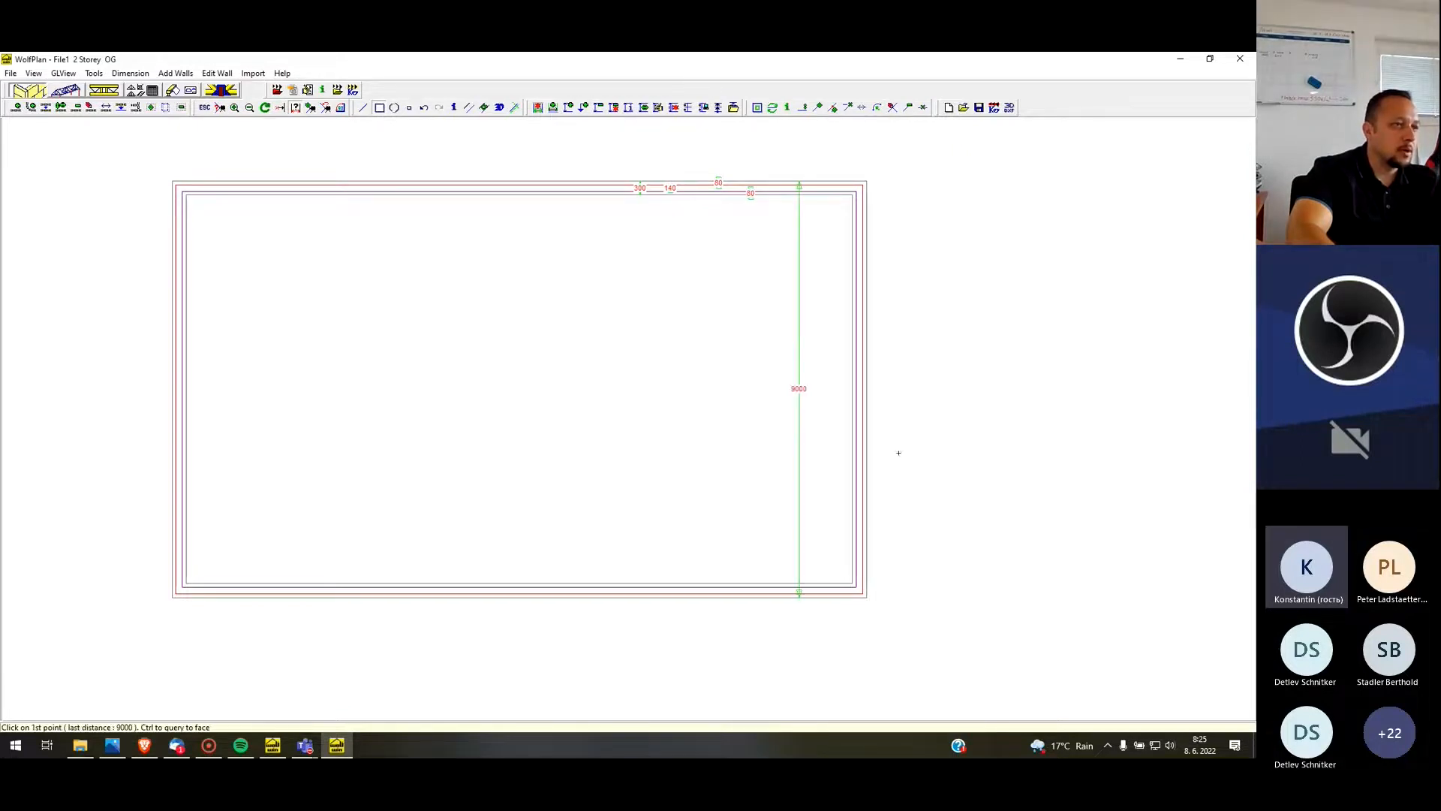
pyautogui.click(861, 435)
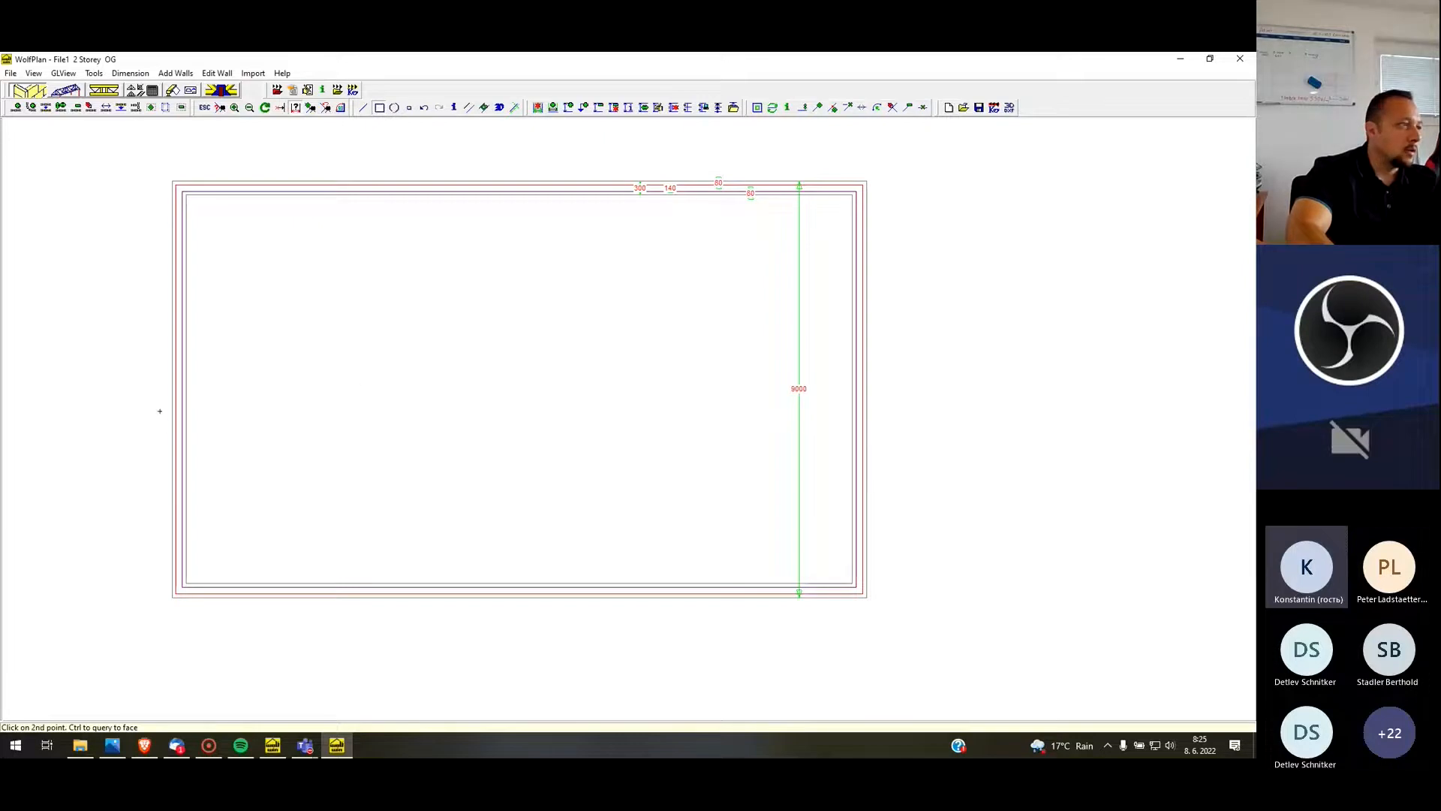
pyautogui.click(170, 398)
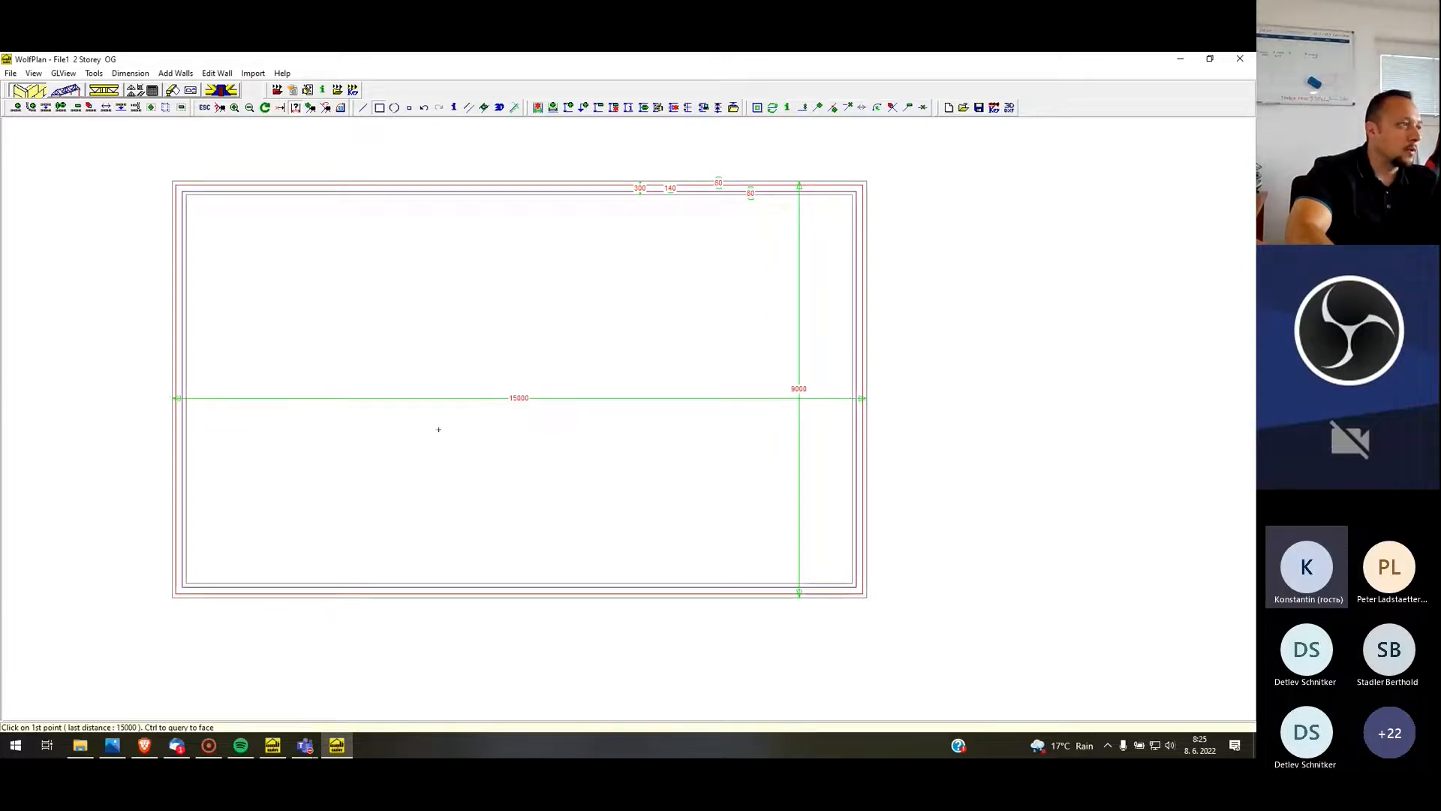
pyautogui.scroll(-2, 398, 310)
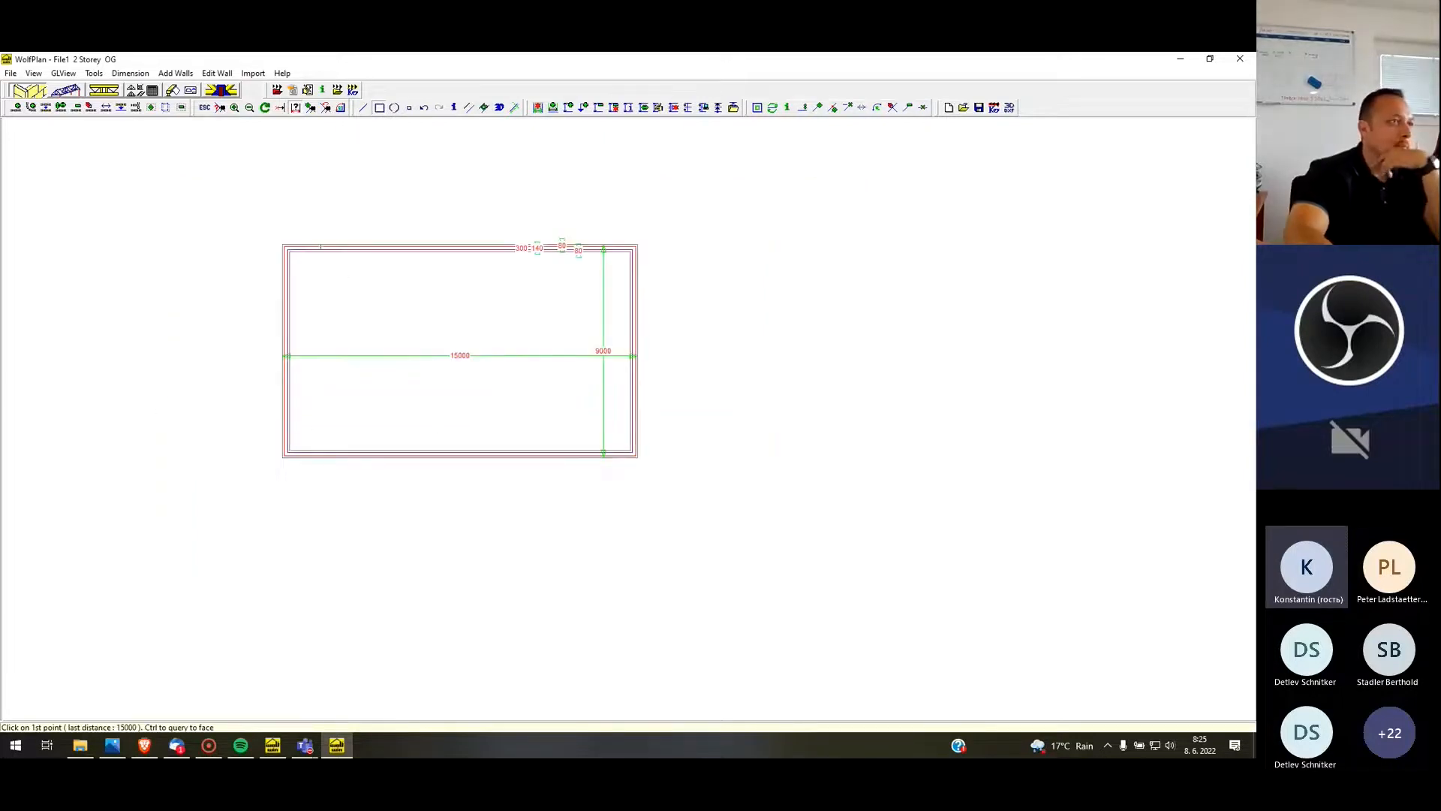
pyautogui.scroll(-2, 623, 376)
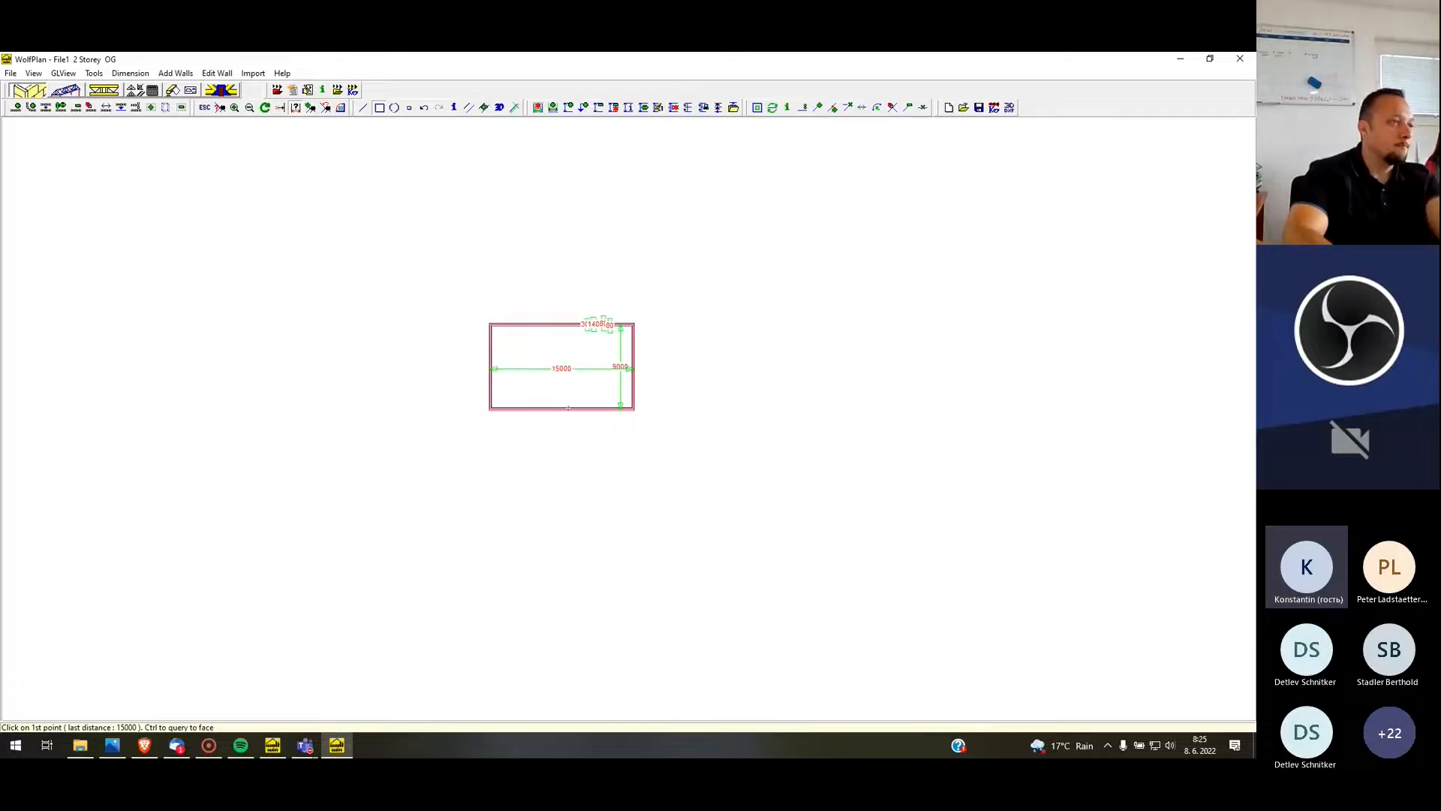
pyautogui.scroll(-1, 473, 302)
pyautogui.scroll(2, 560, 327)
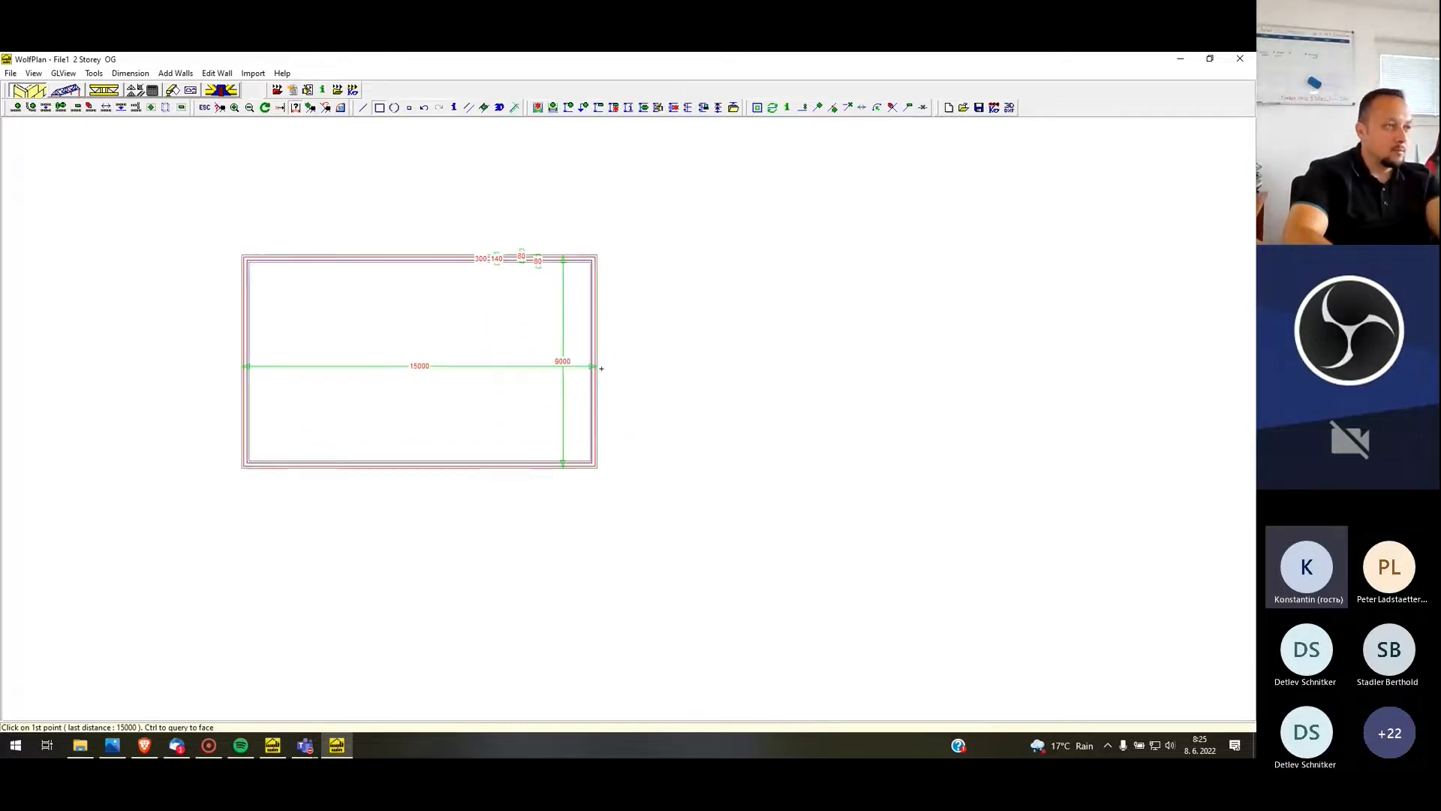
pyautogui.scroll(-3, 544, 319)
pyautogui.scroll(-1, 533, 322)
pyautogui.scroll(4, 510, 319)
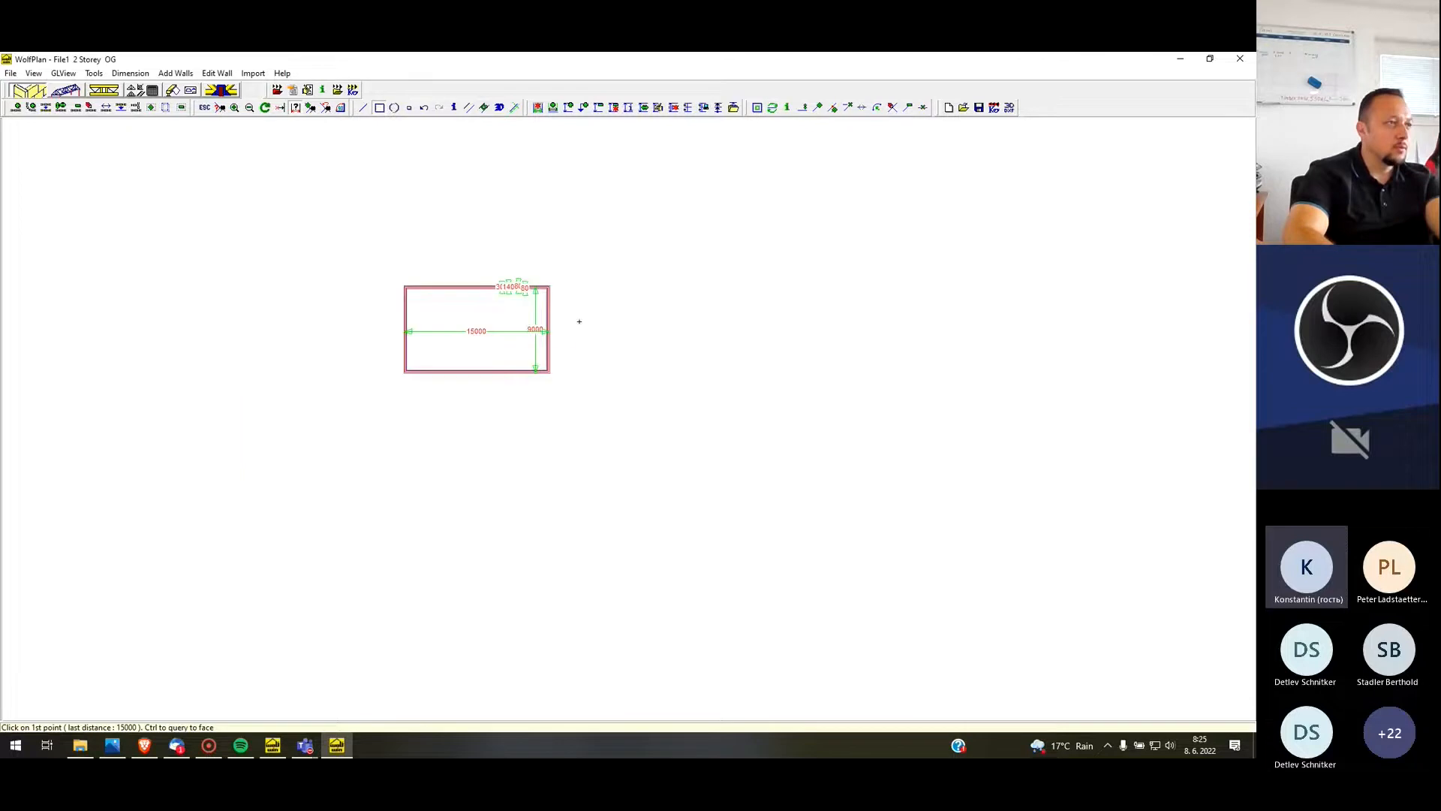
pyautogui.scroll(1, 569, 667)
pyautogui.scroll(-1, 579, 408)
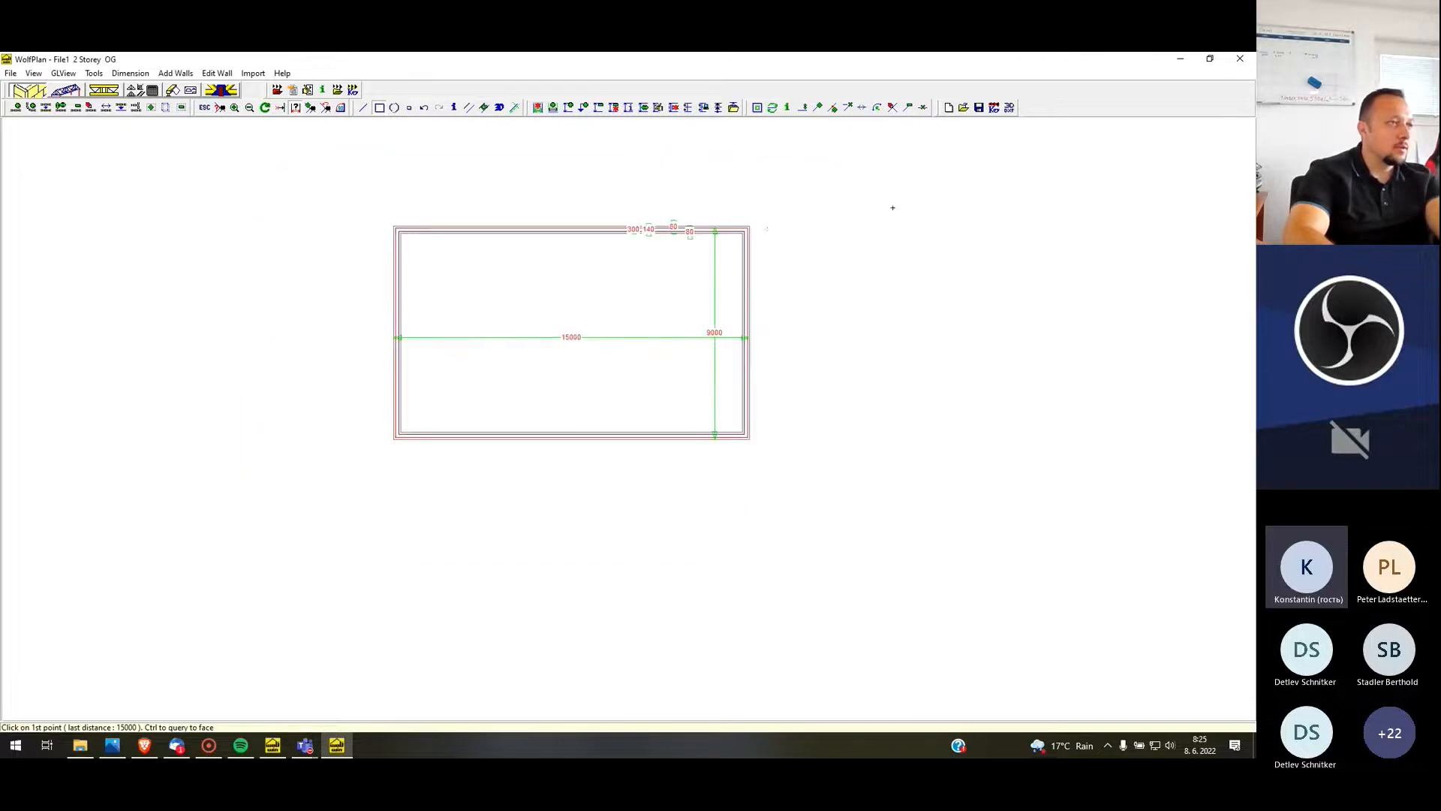
pyautogui.scroll(2, 628, 205)
pyautogui.scroll(-2, 450, 293)
pyautogui.scroll(2, 400, 256)
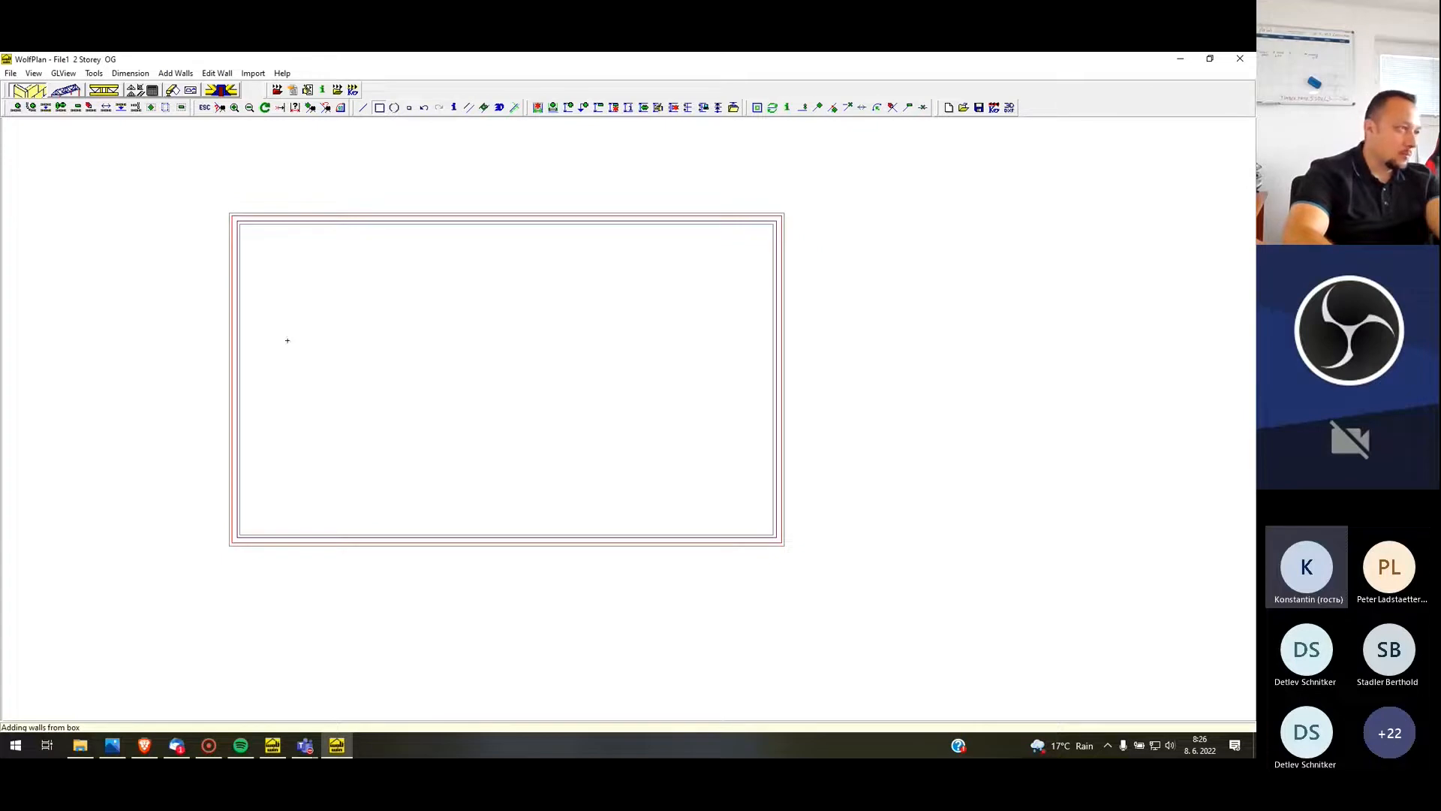
pyautogui.scroll(-2, 167, 276)
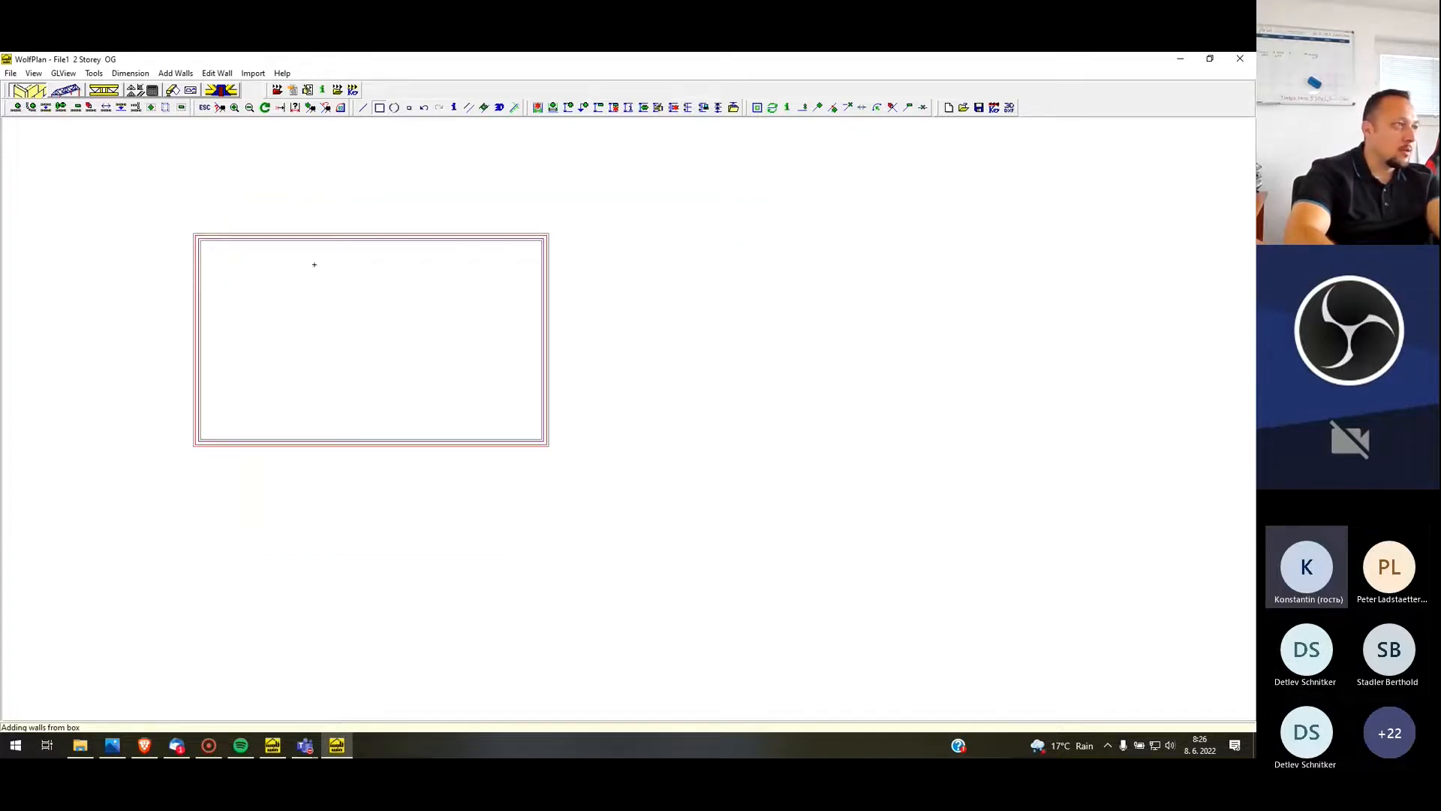
pyautogui.scroll(1, 312, 264)
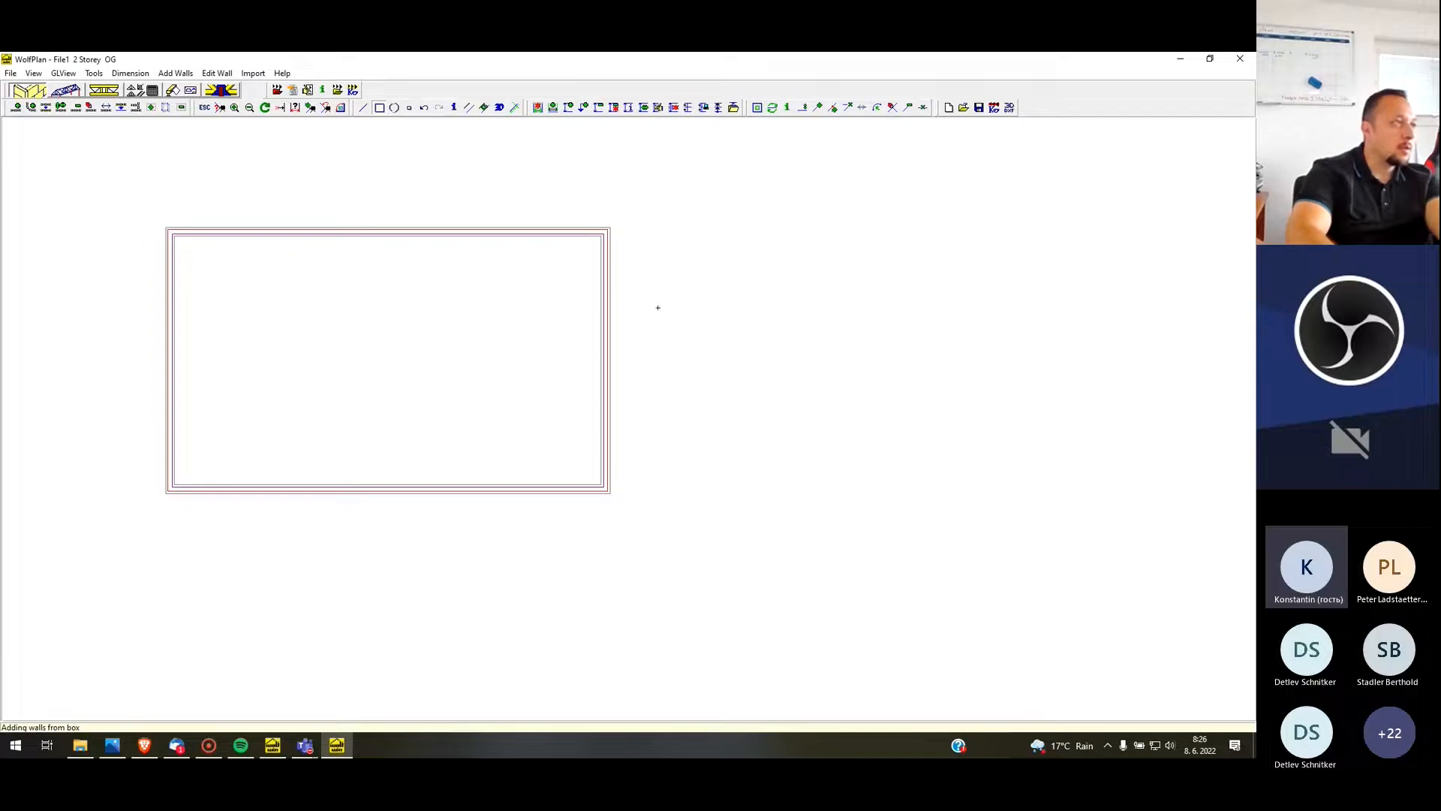
# Add a construction line from the building's lower-right outer corner at 90 degrees with a length of 15000
pyautogui.click(15, 107)
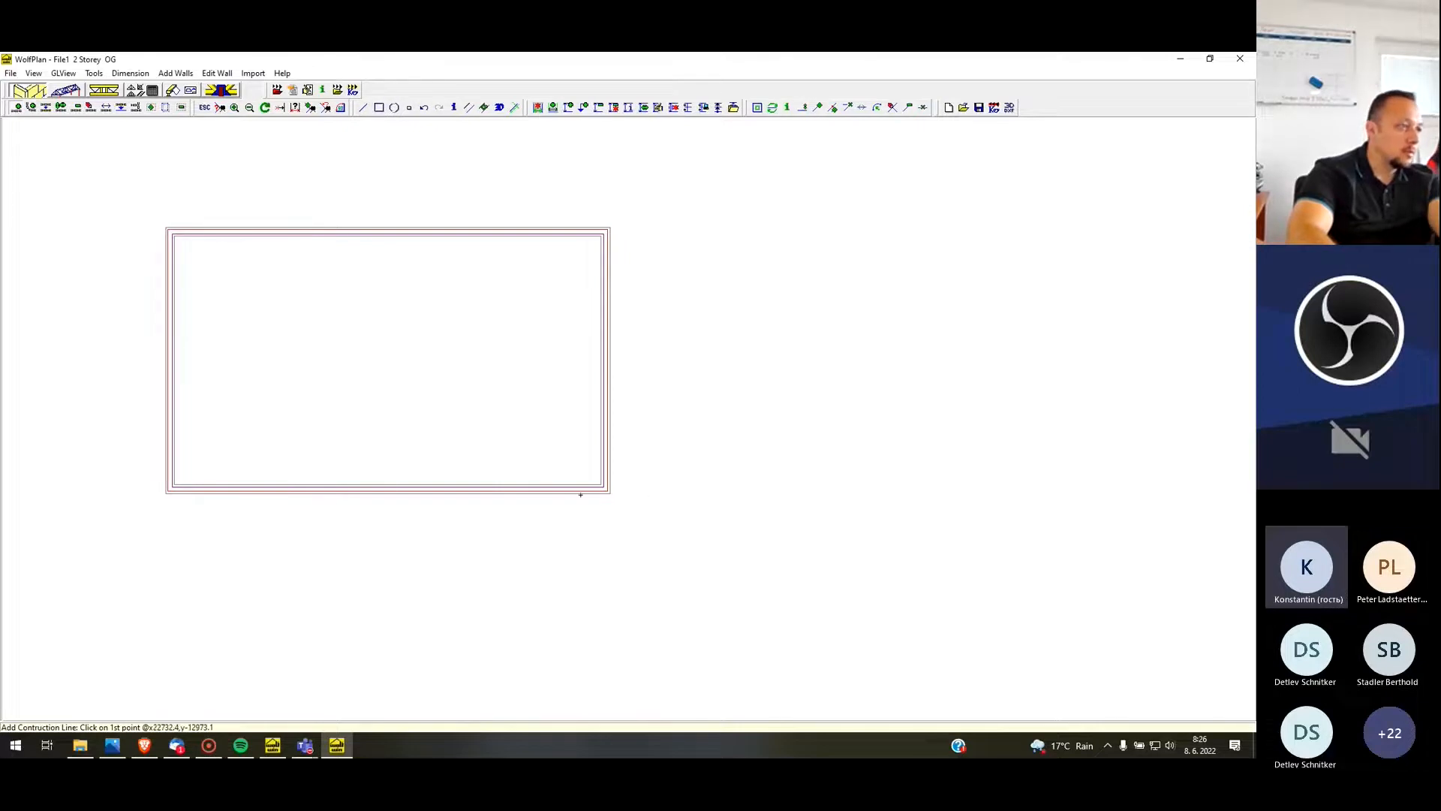
pyautogui.click(610, 492)
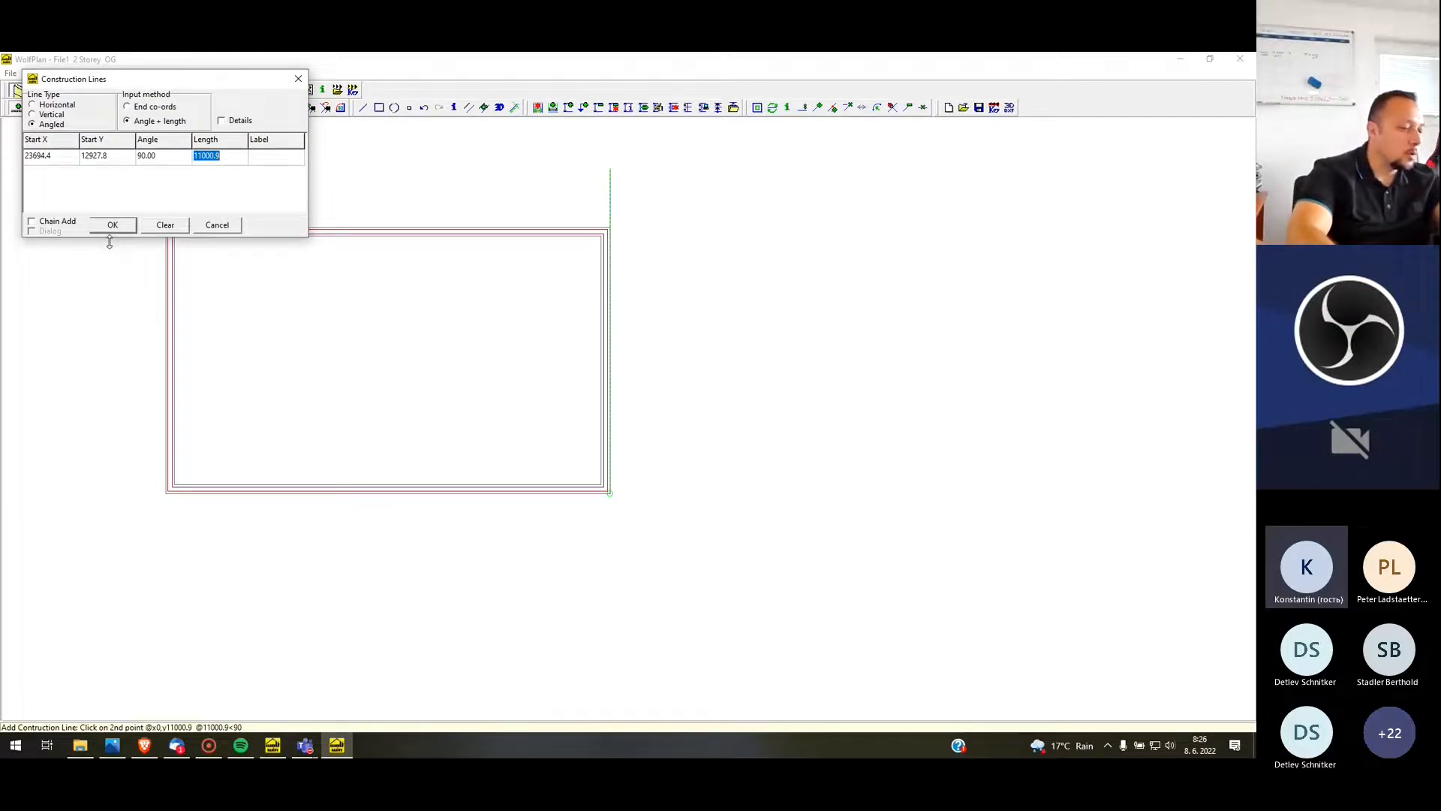
pyautogui.write('5')
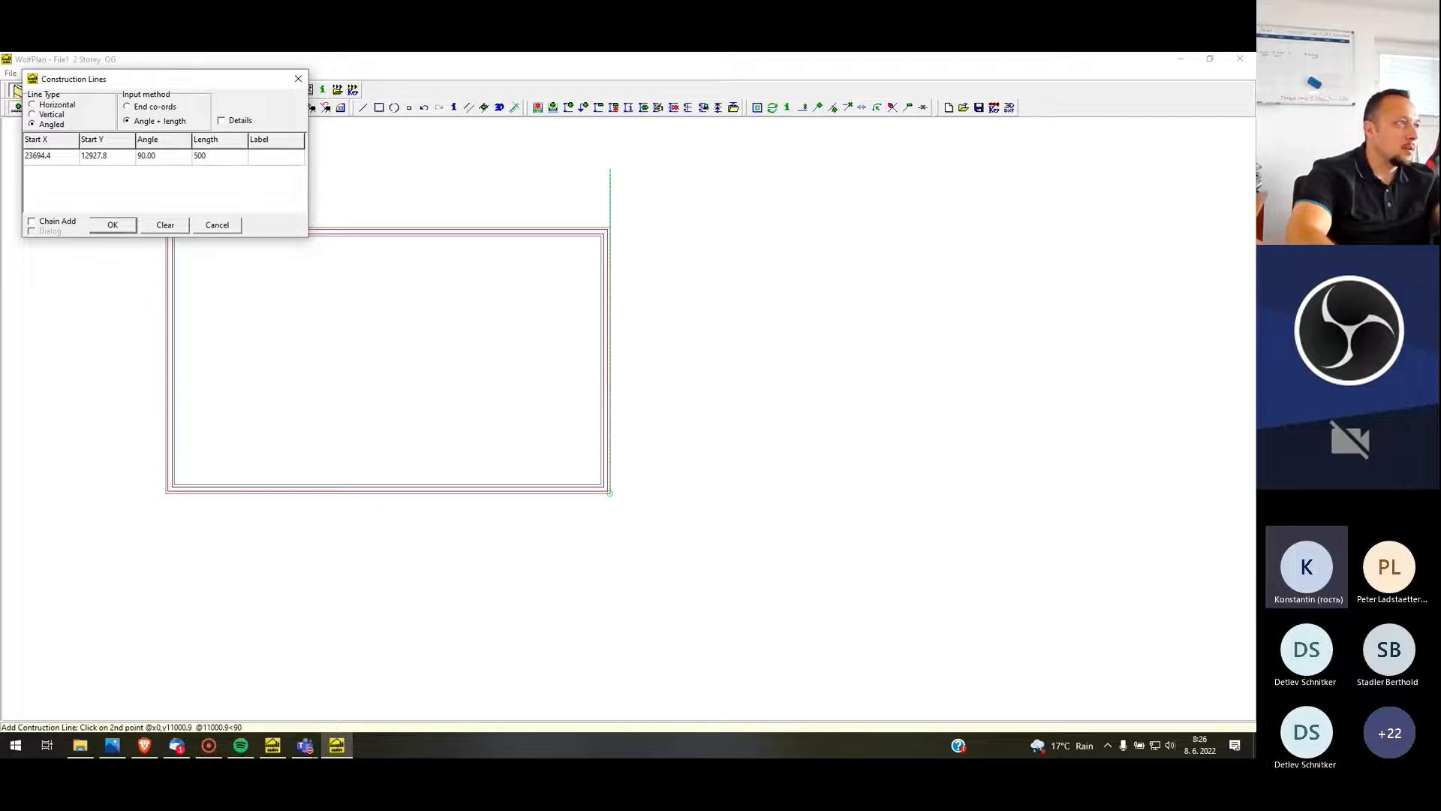
pyautogui.write('00')
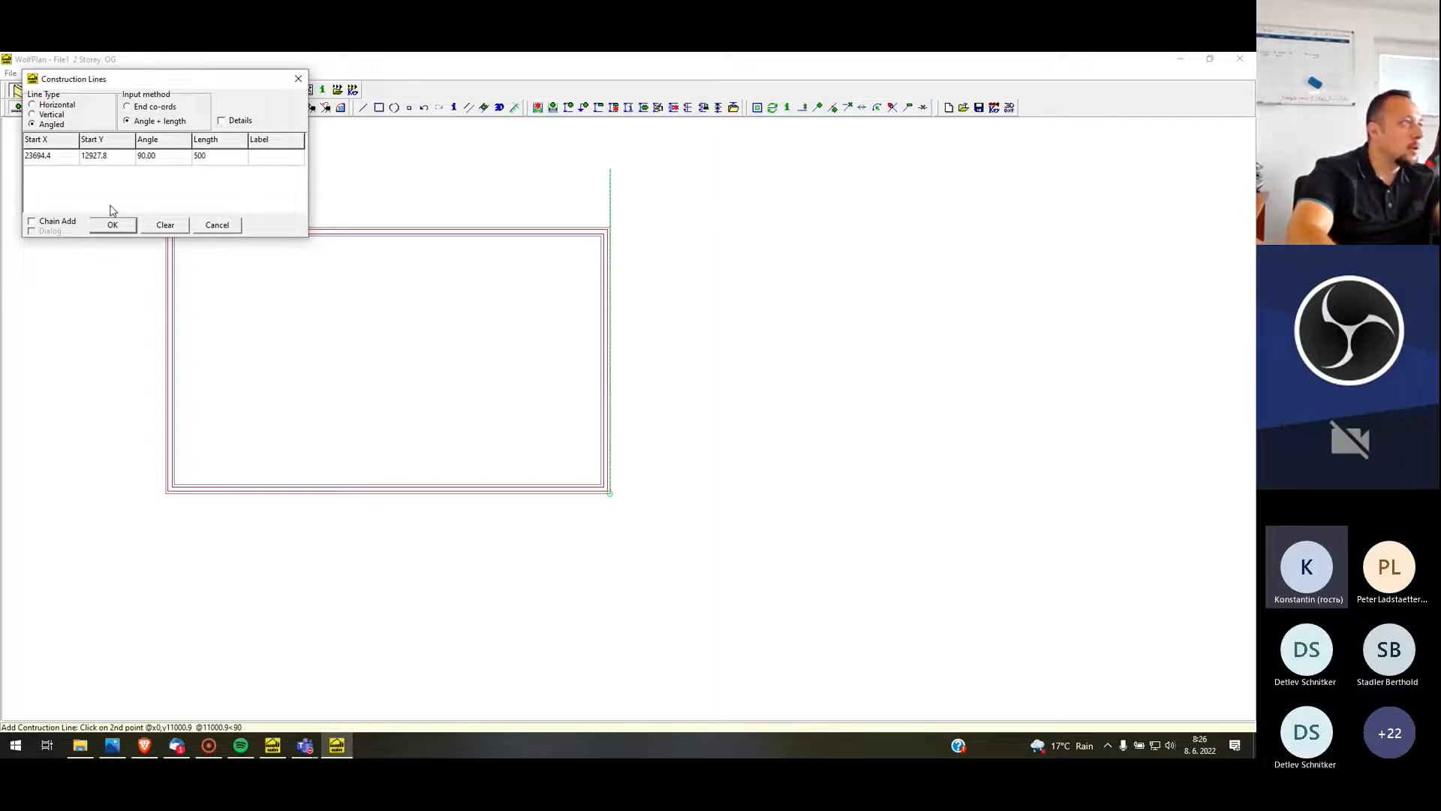
pyautogui.write('0')
pyautogui.press('BackSpace')
pyautogui.press('BackSpace')
pyautogui.press('BackSpace')
pyautogui.write('15000')
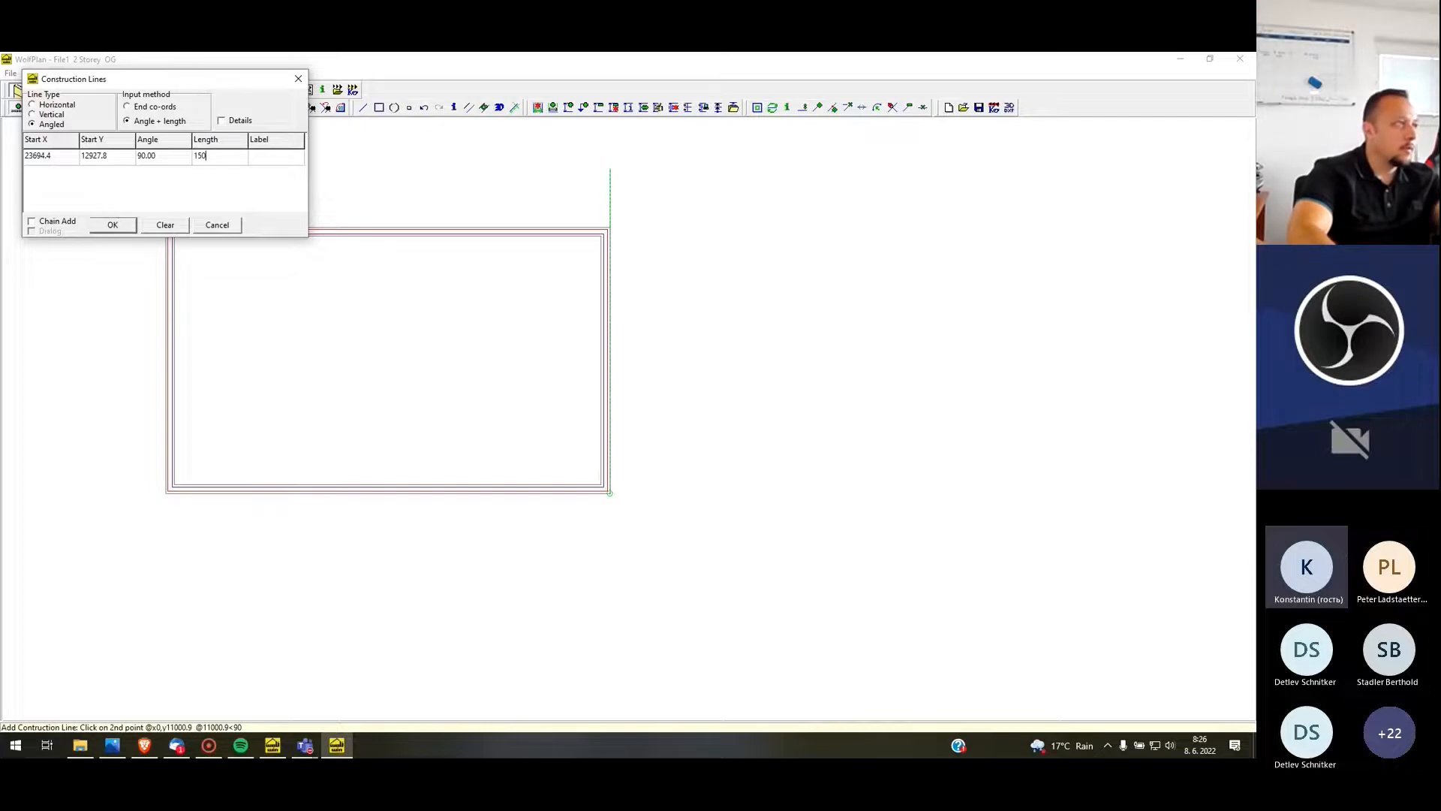
pyautogui.click(112, 224)
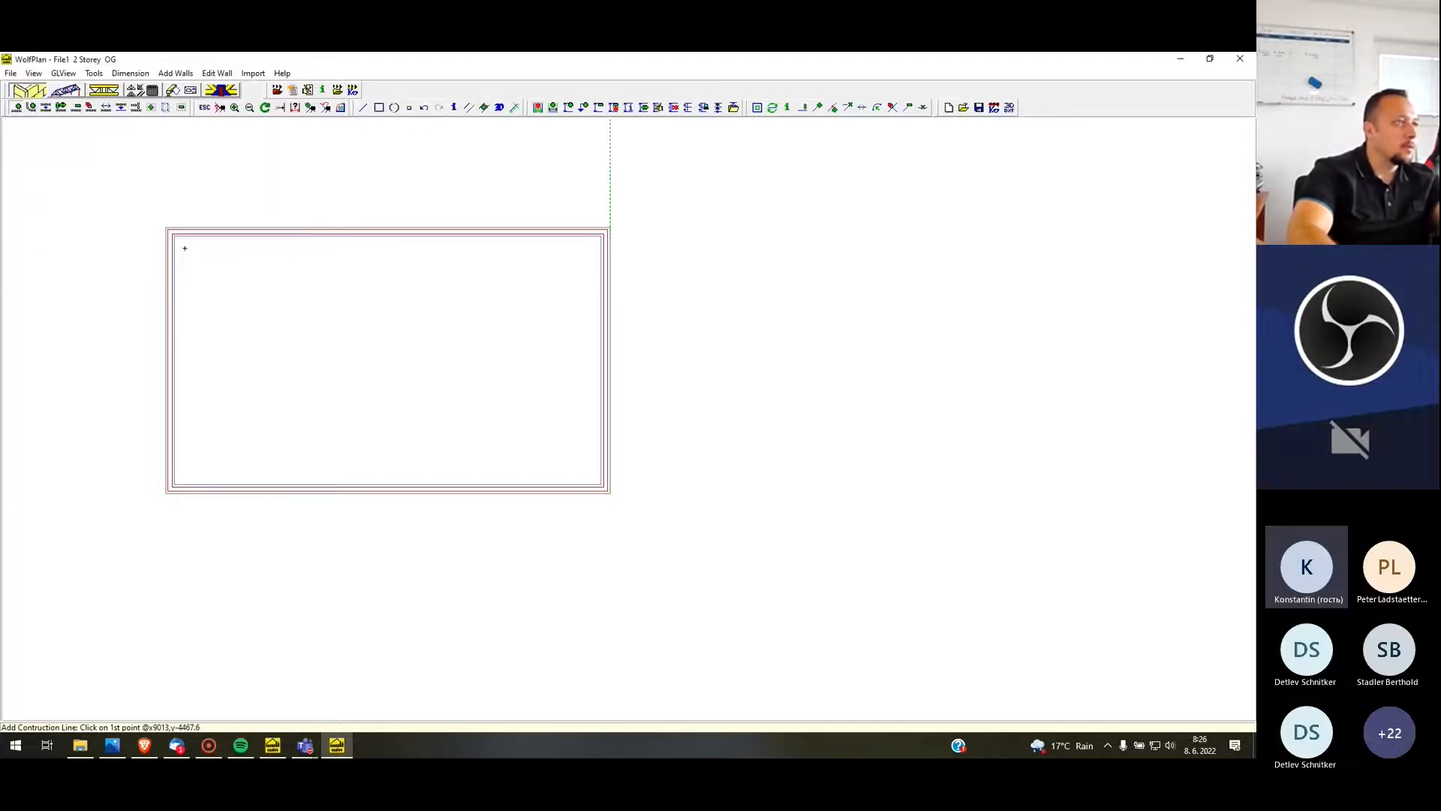
pyautogui.scroll(-2, 420, 418)
pyautogui.scroll(1, 412, 364)
pyautogui.press('Escape')
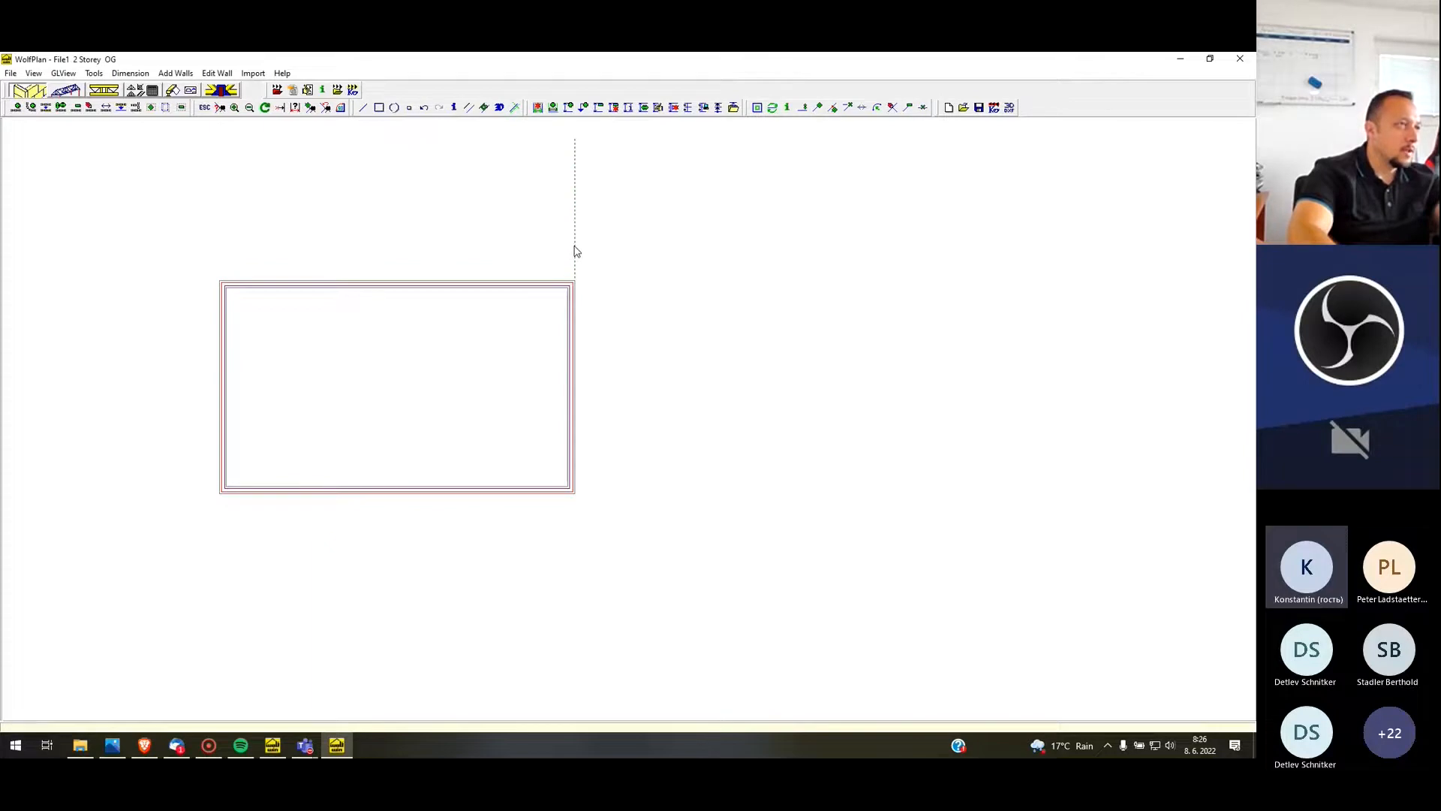
# Move the vertical construction line outward from the building's right wall by a perpendicular distance of 2000
pyautogui.rightClick(576, 250)
pyautogui.click(612, 271)
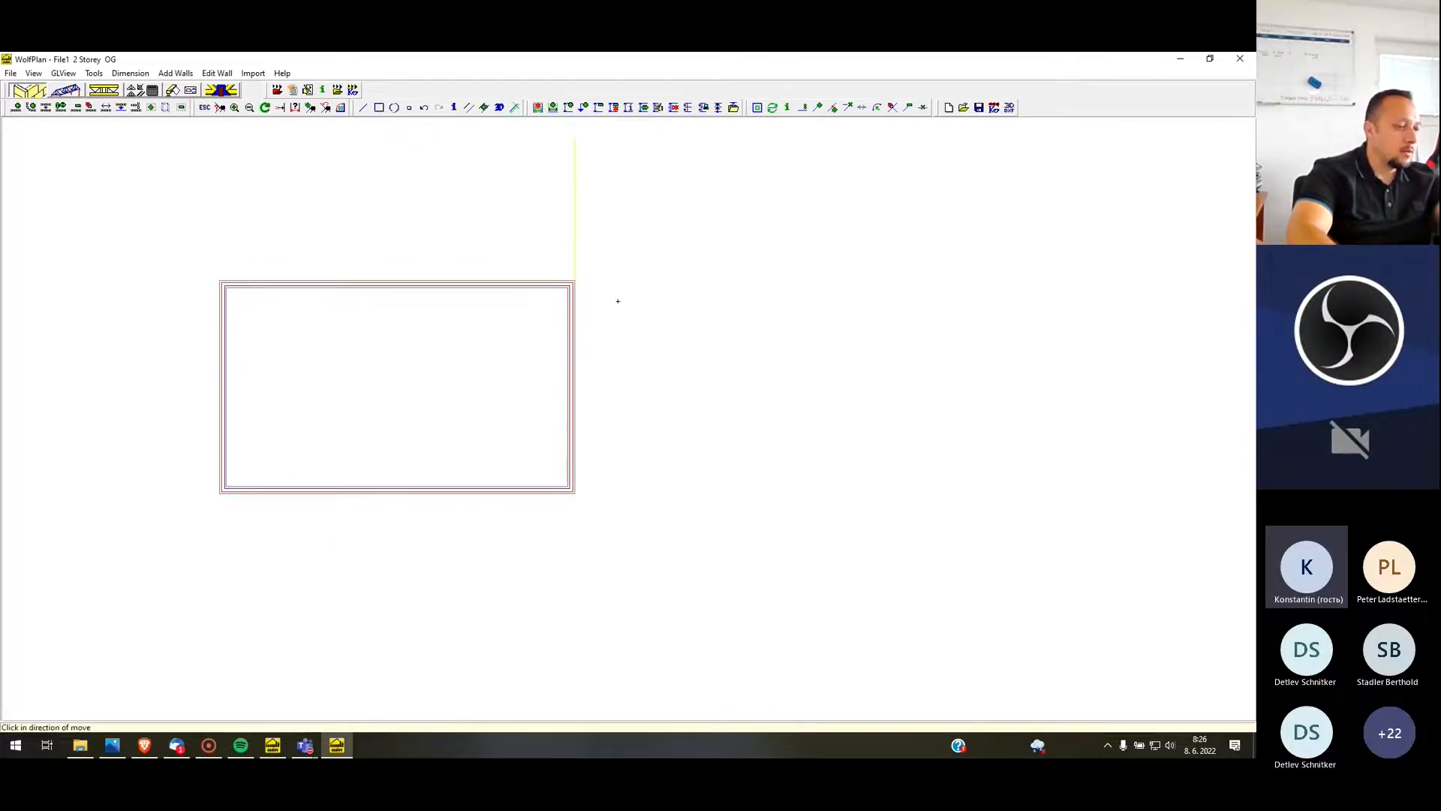
pyautogui.click(618, 301)
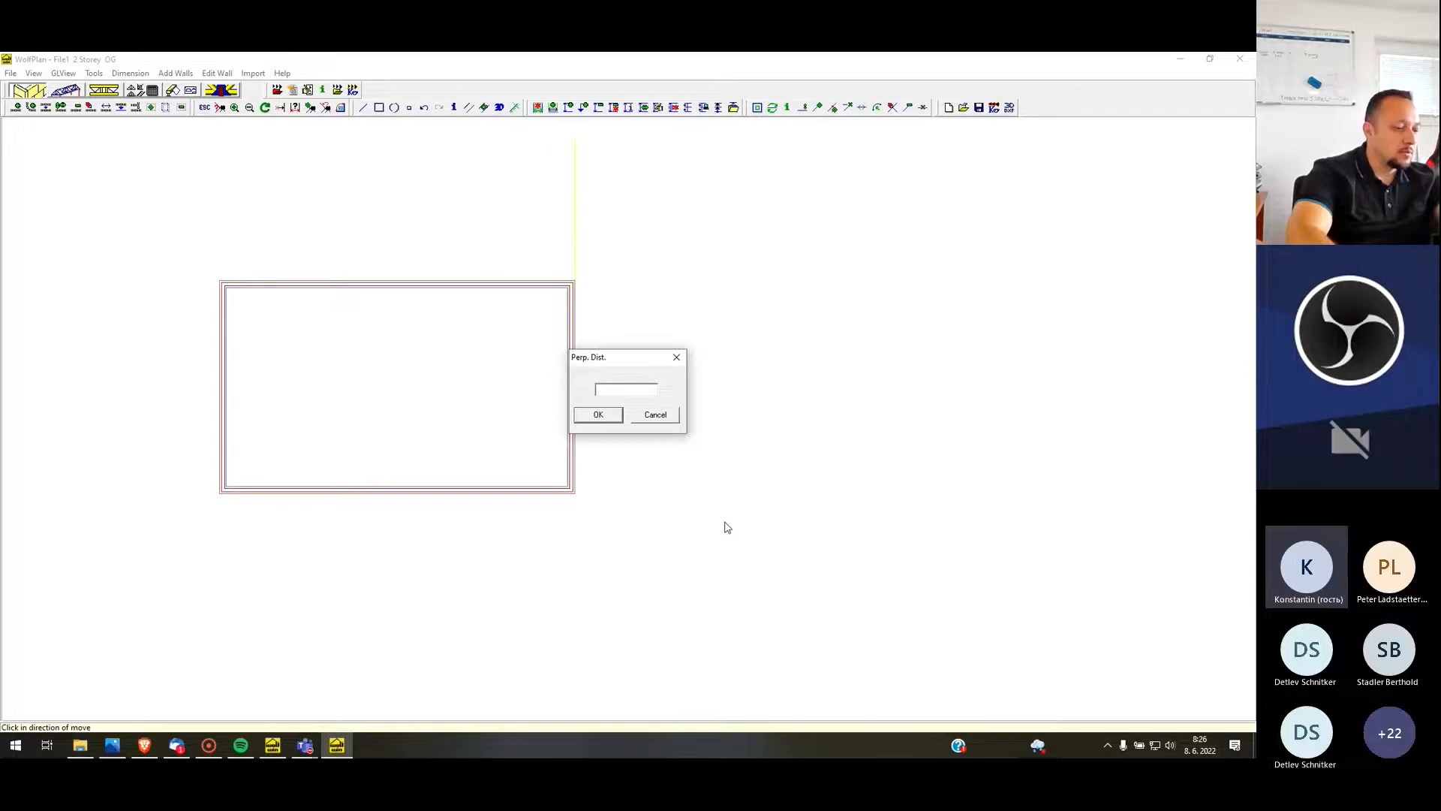
pyautogui.write('2000')
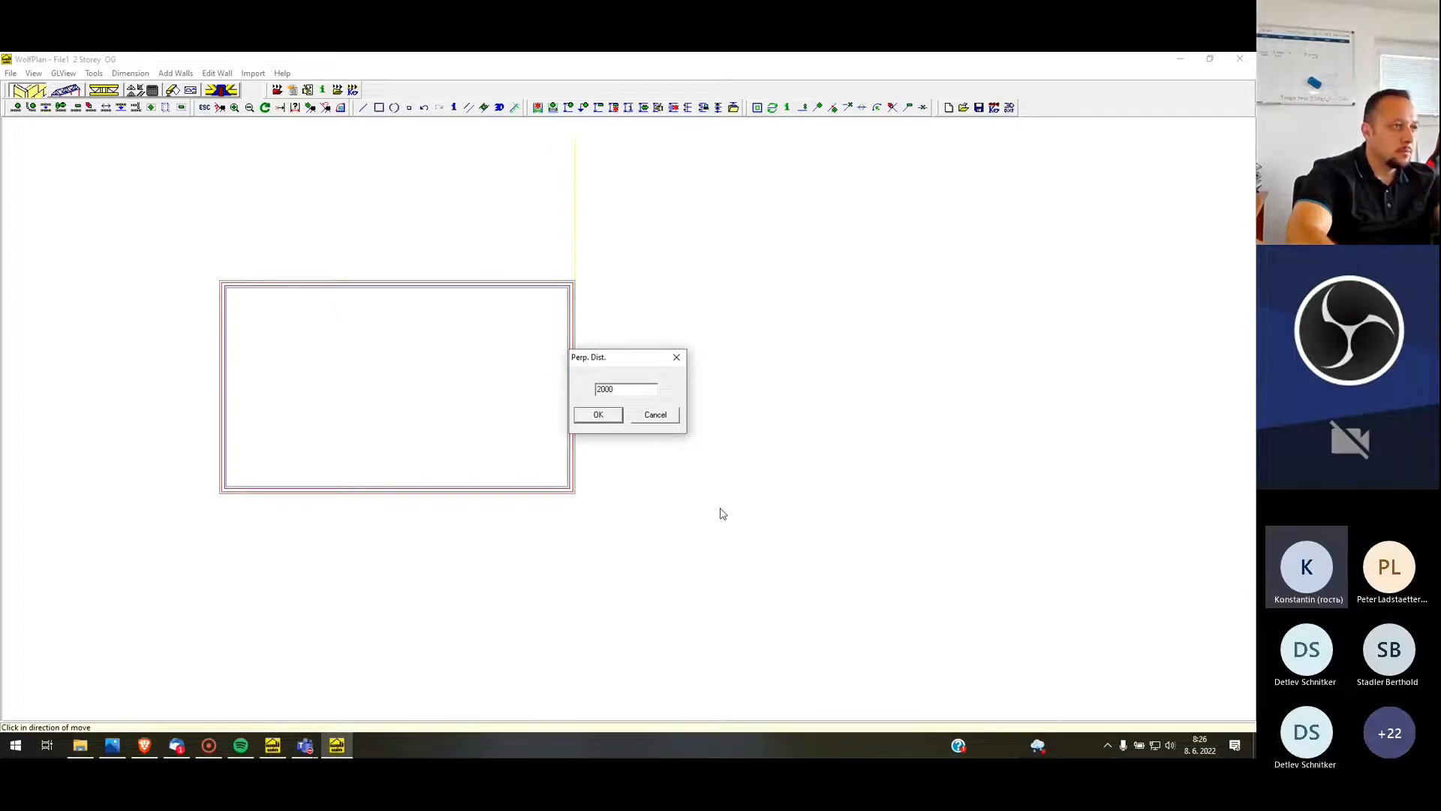
pyautogui.press('Return')
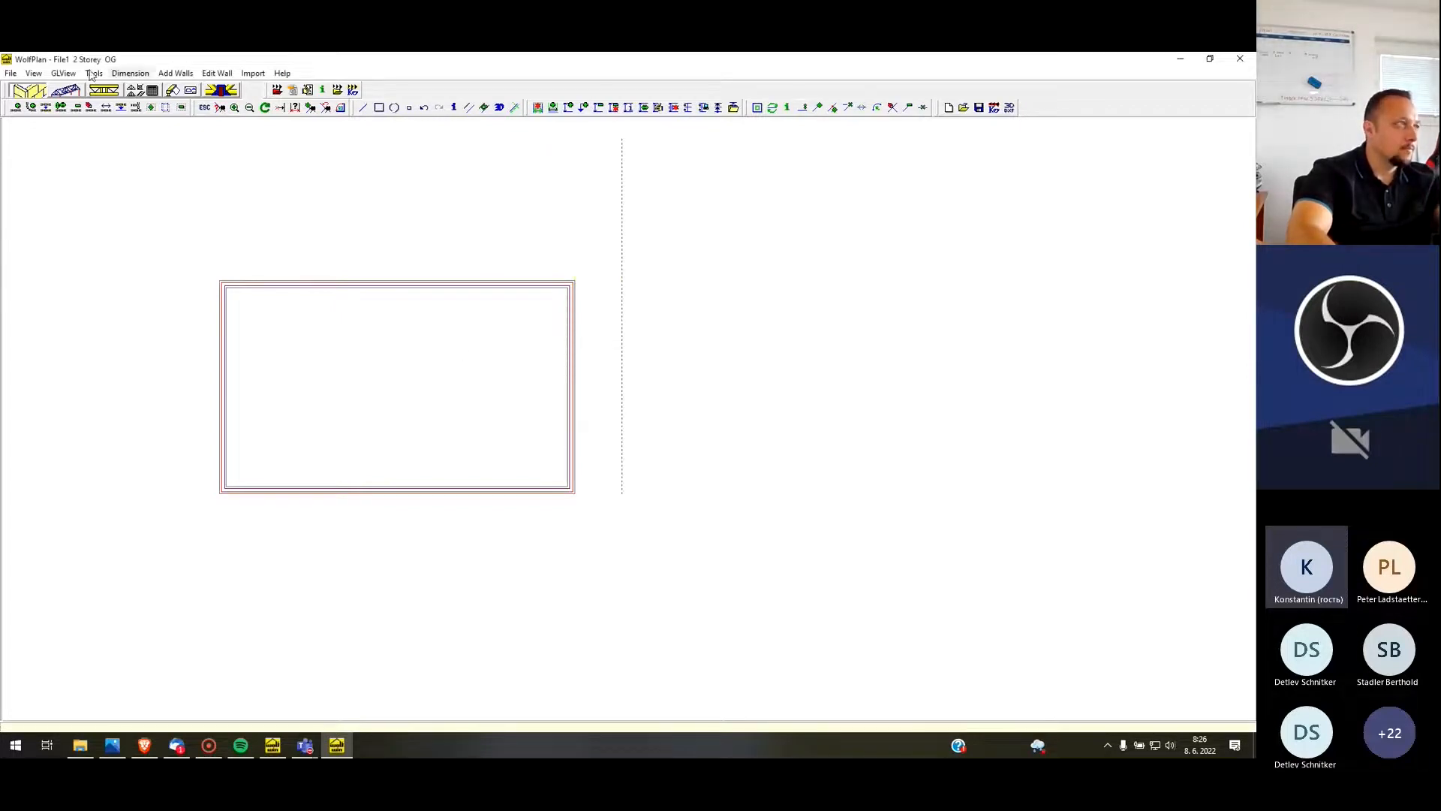
# Add a horizontal construction line from the building's lower-right outer corner, extending outward past the vertical construction line
pyautogui.click(17, 109)
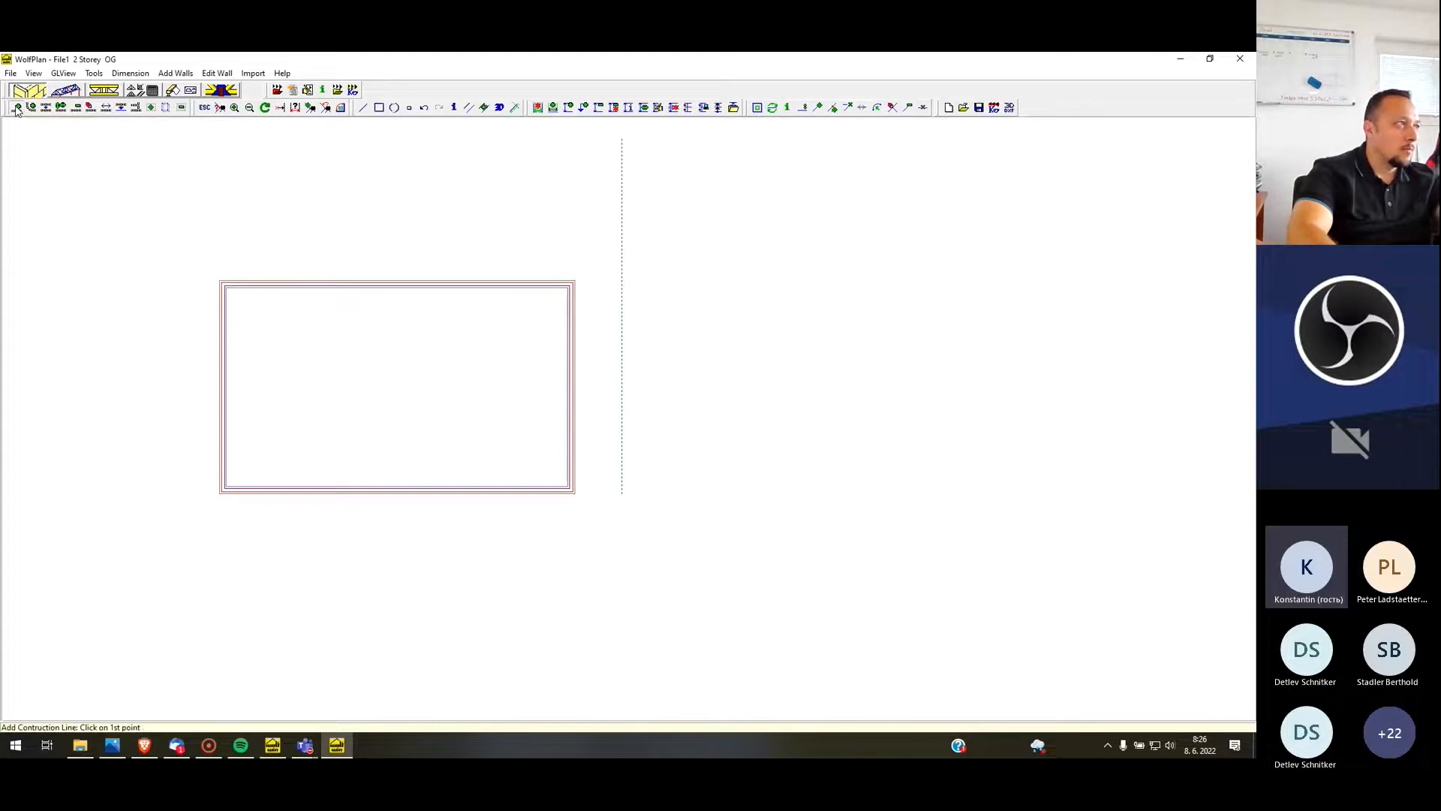
pyautogui.scroll(2, 574, 493)
pyautogui.click(573, 491)
pyautogui.click(746, 491)
pyautogui.click(113, 226)
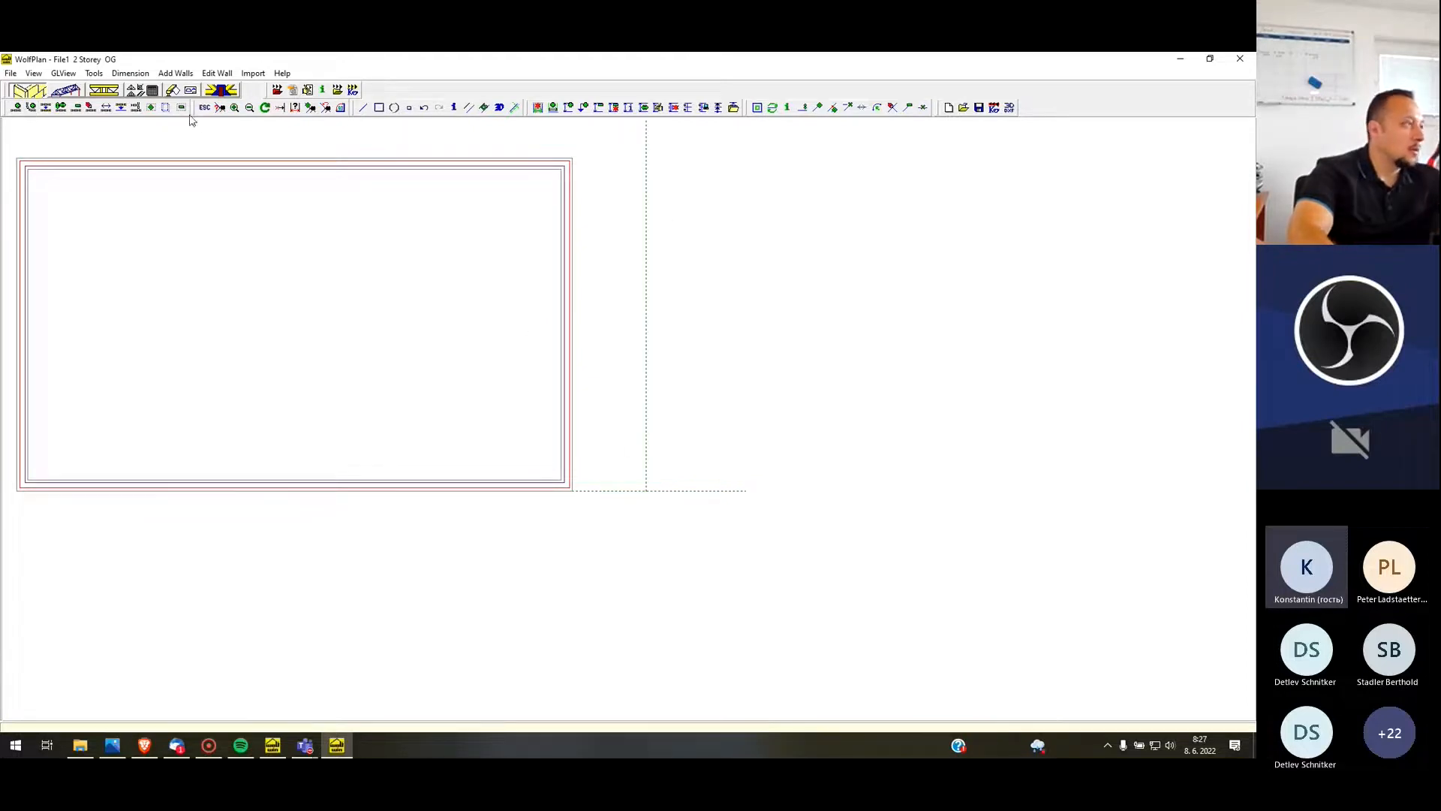
# Draw a second box of walls from the intersection of the construction lines, with X and Y dimensions of 5000
pyautogui.click(380, 108)
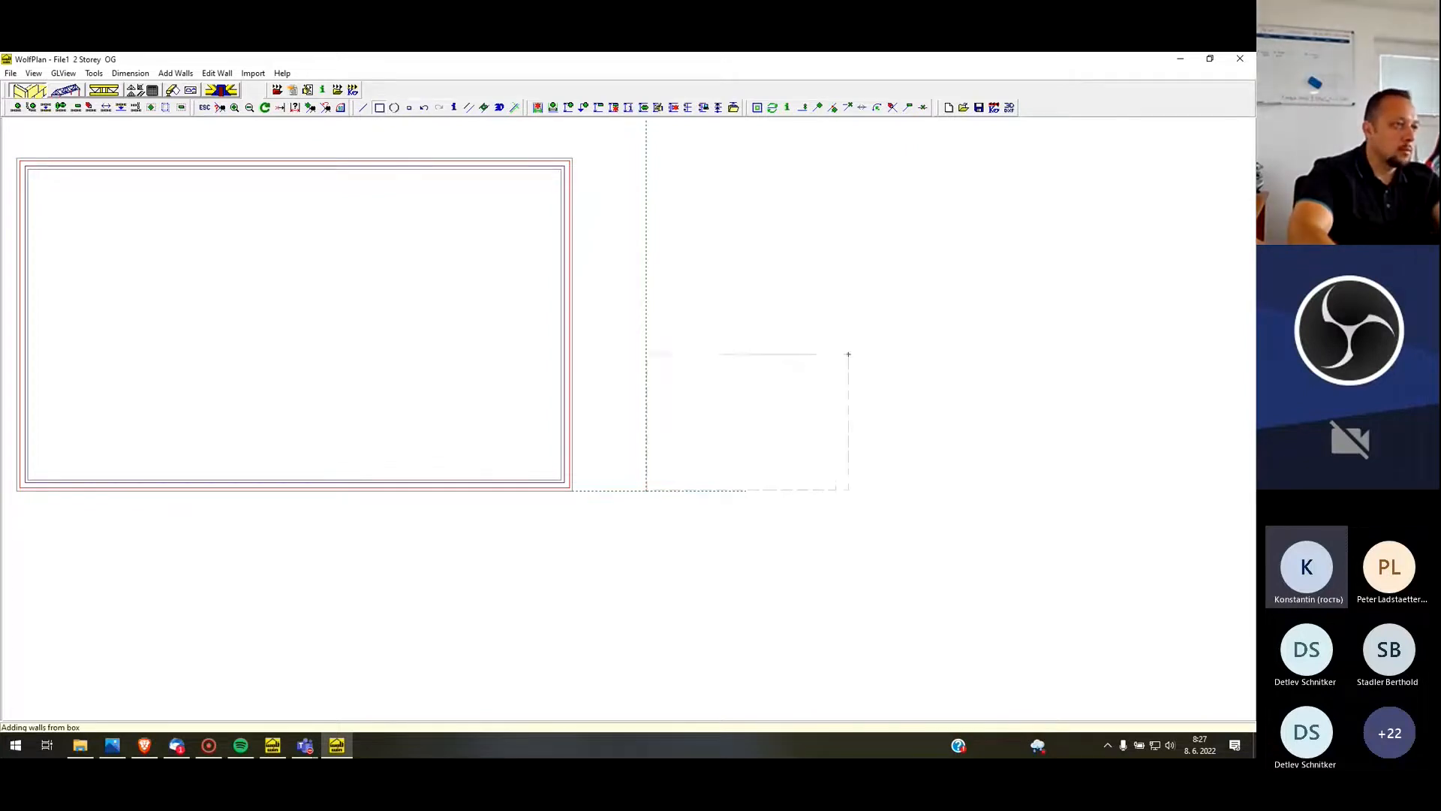
pyautogui.click(892, 299)
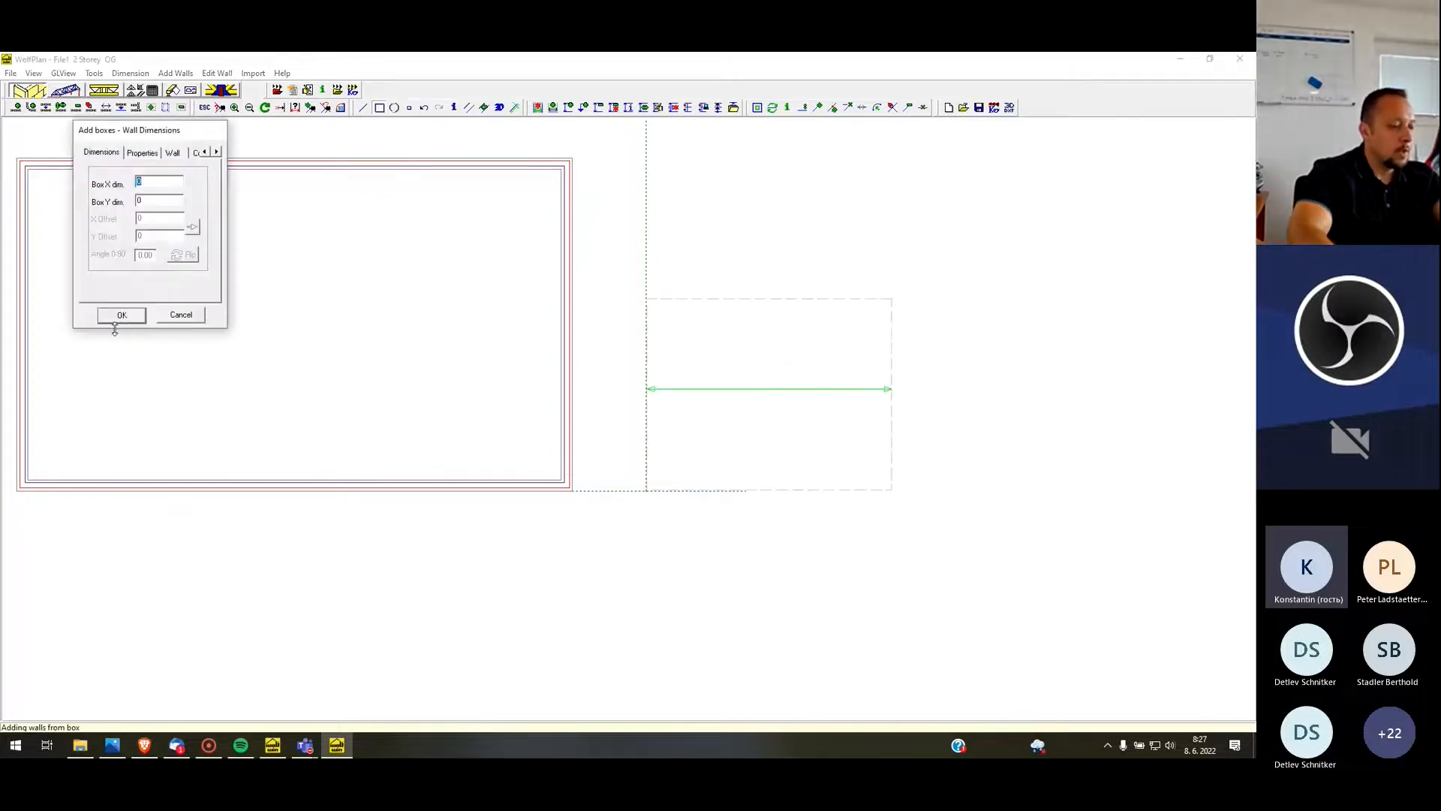
pyautogui.write('5000')
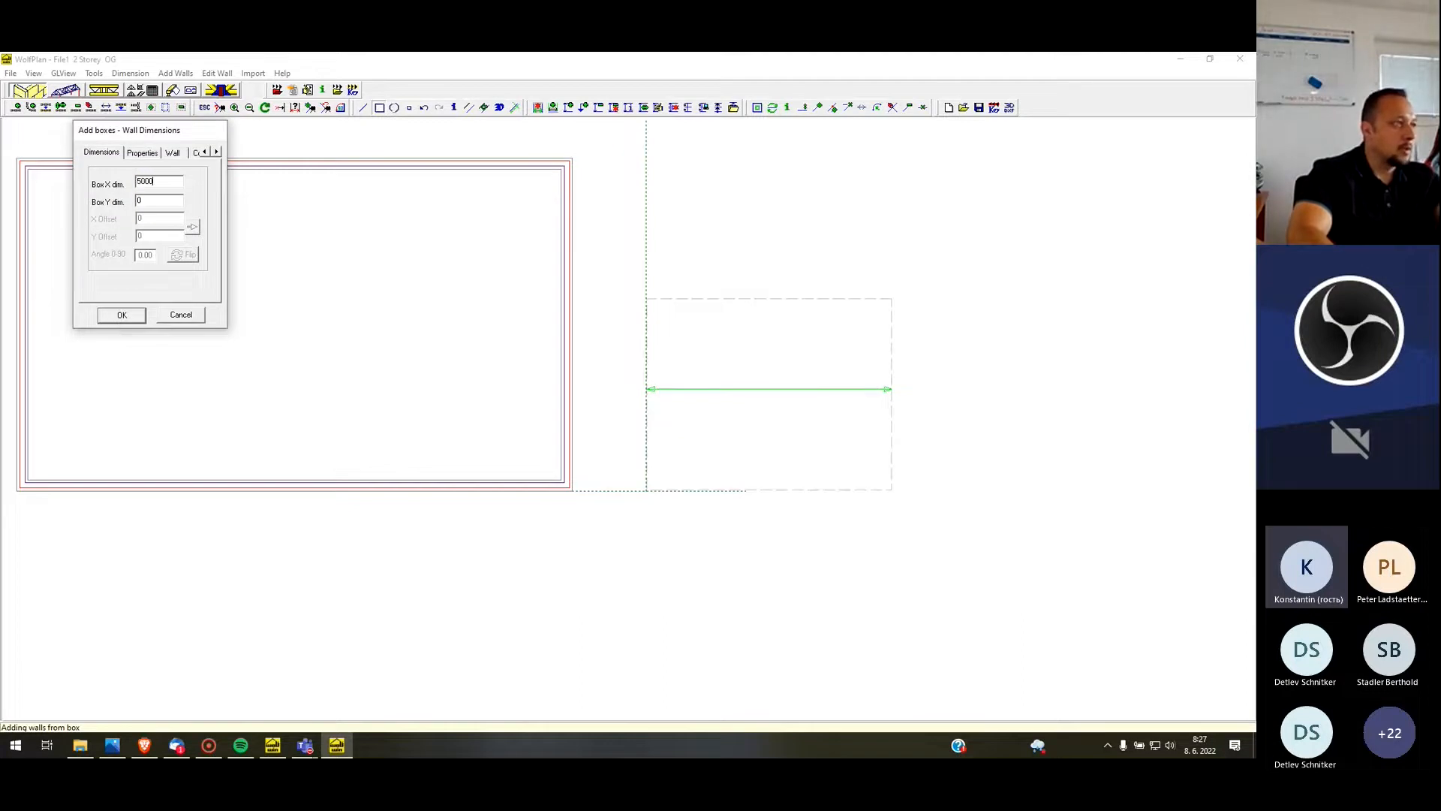
pyautogui.click(162, 200)
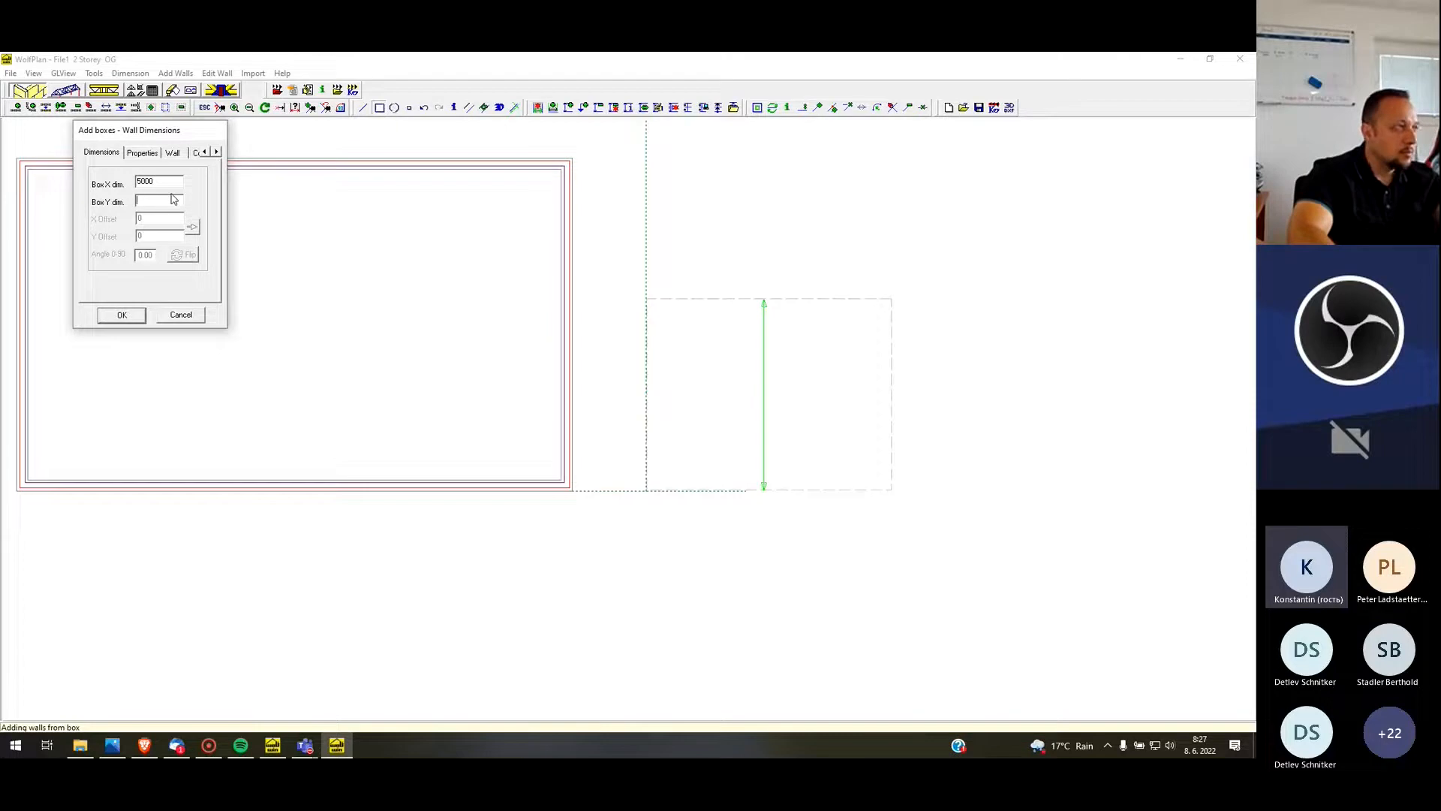
pyautogui.write('5000')
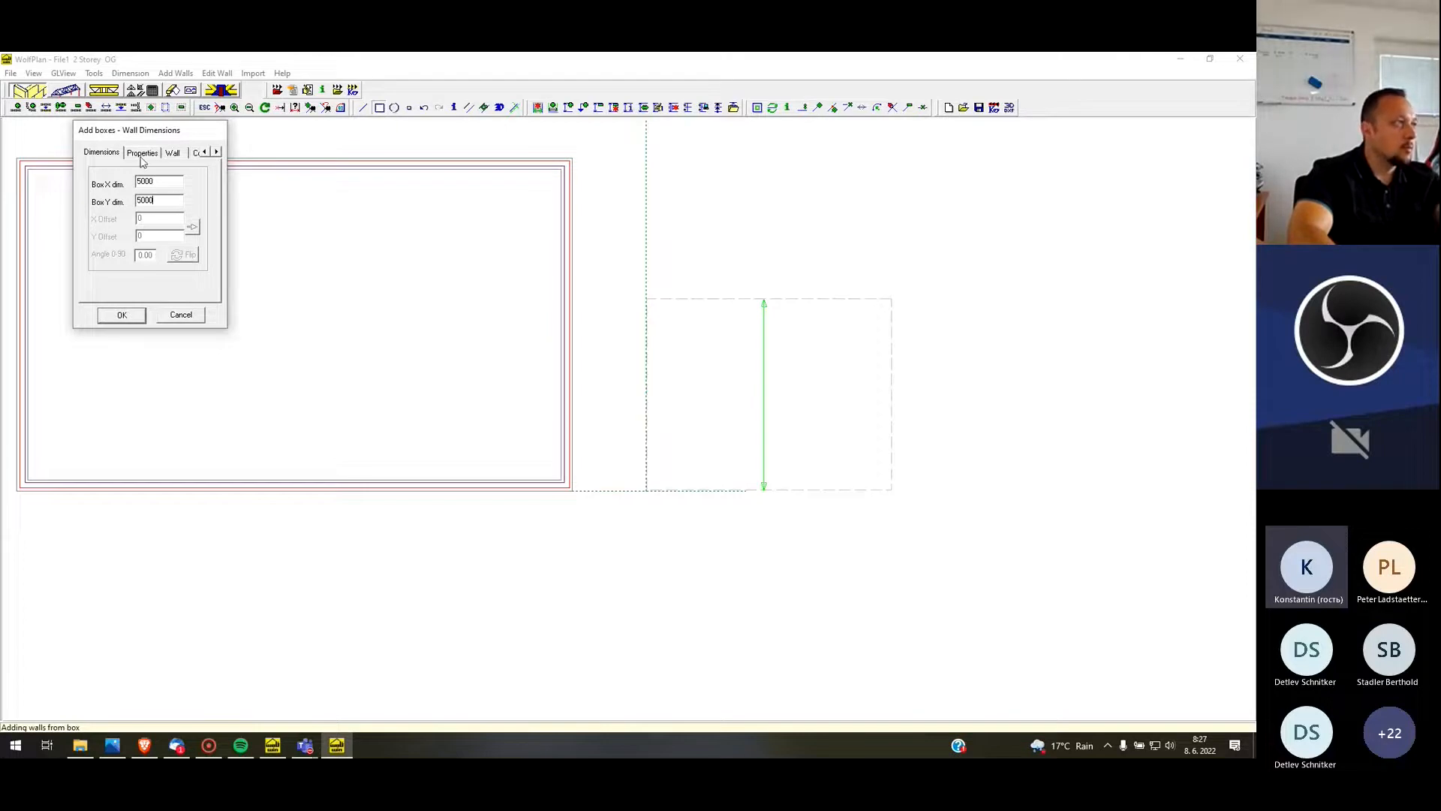
# Set the second box's wall height to 3000 and create its walls
pyautogui.click(141, 154)
pyautogui.doubleClick(153, 207)
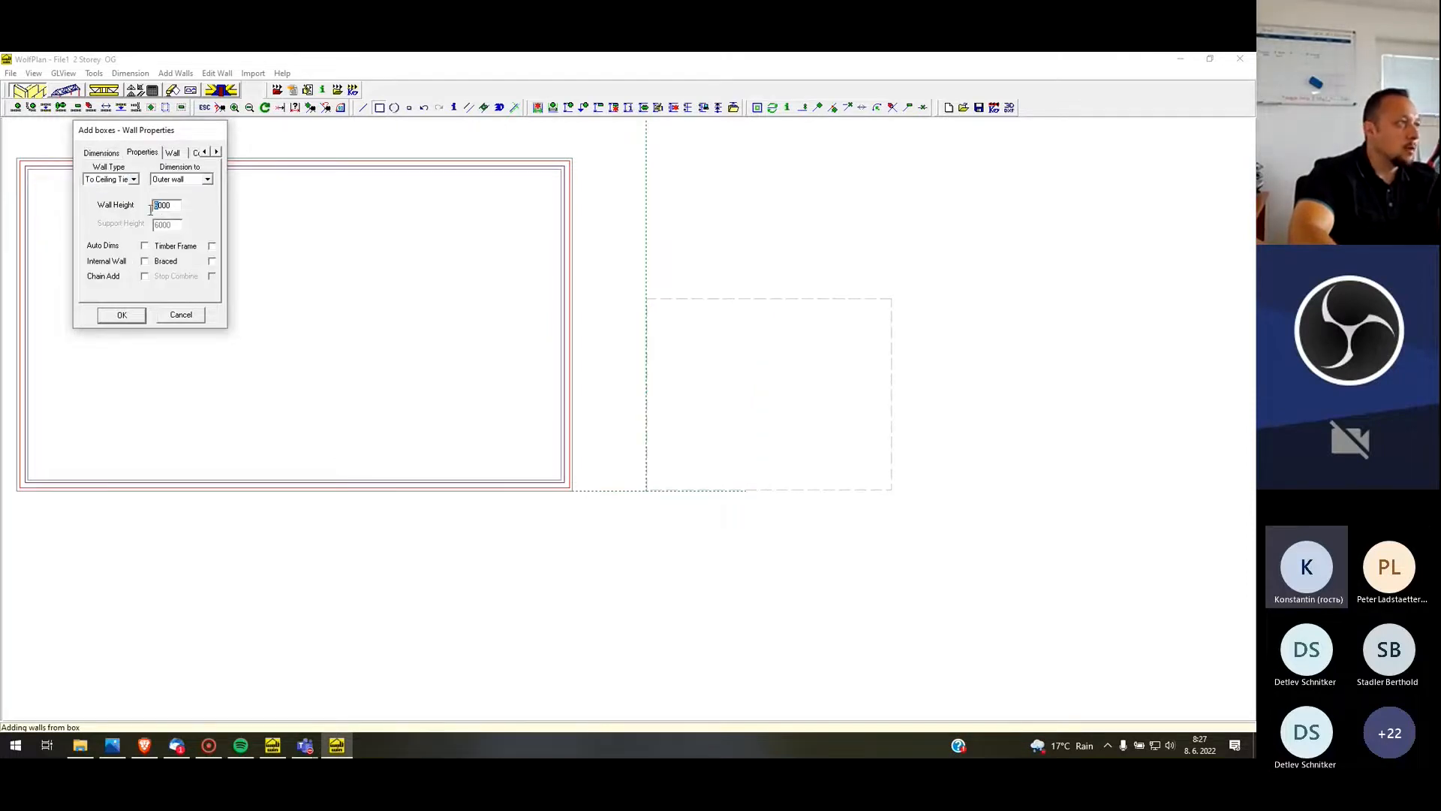
pyautogui.write('3')
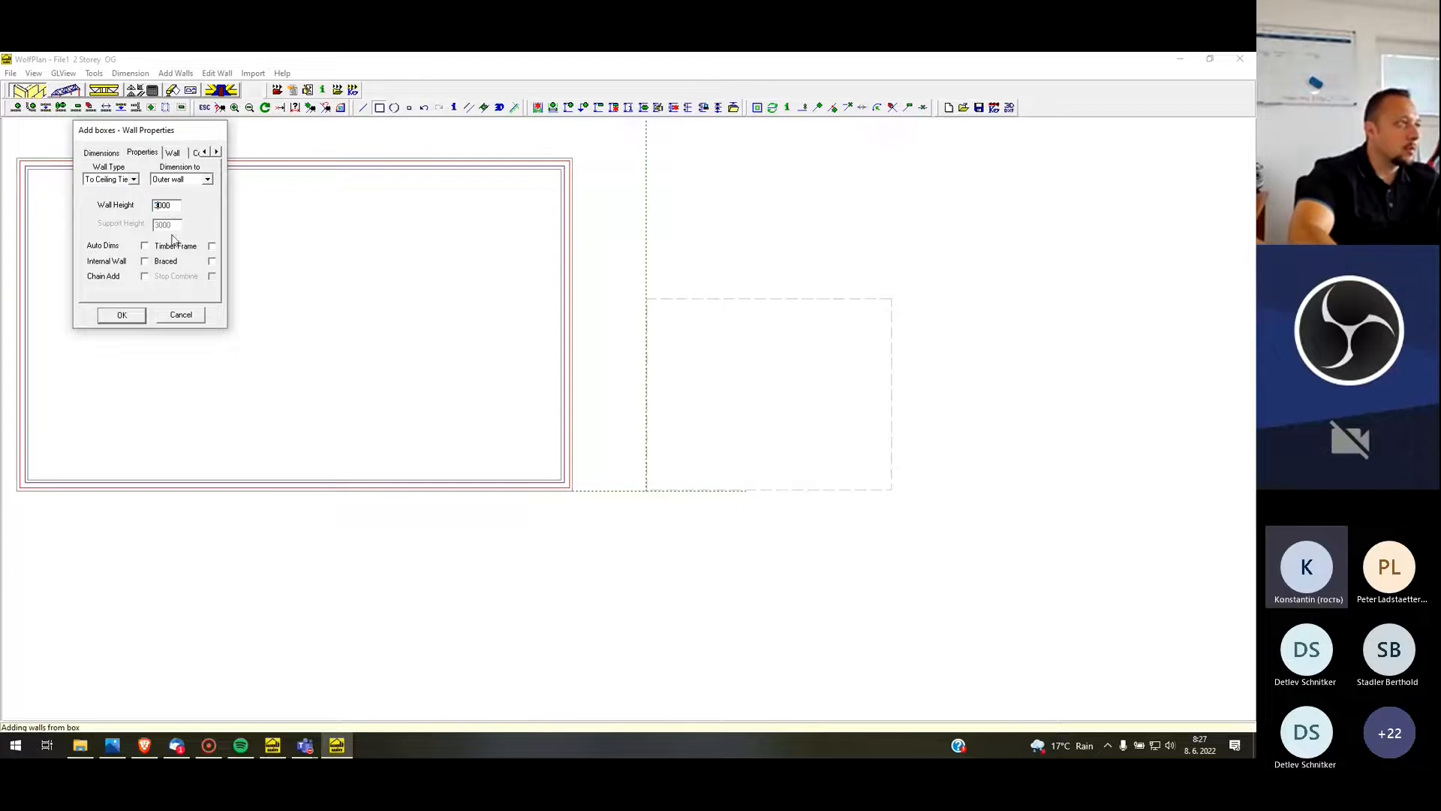
pyautogui.click(128, 315)
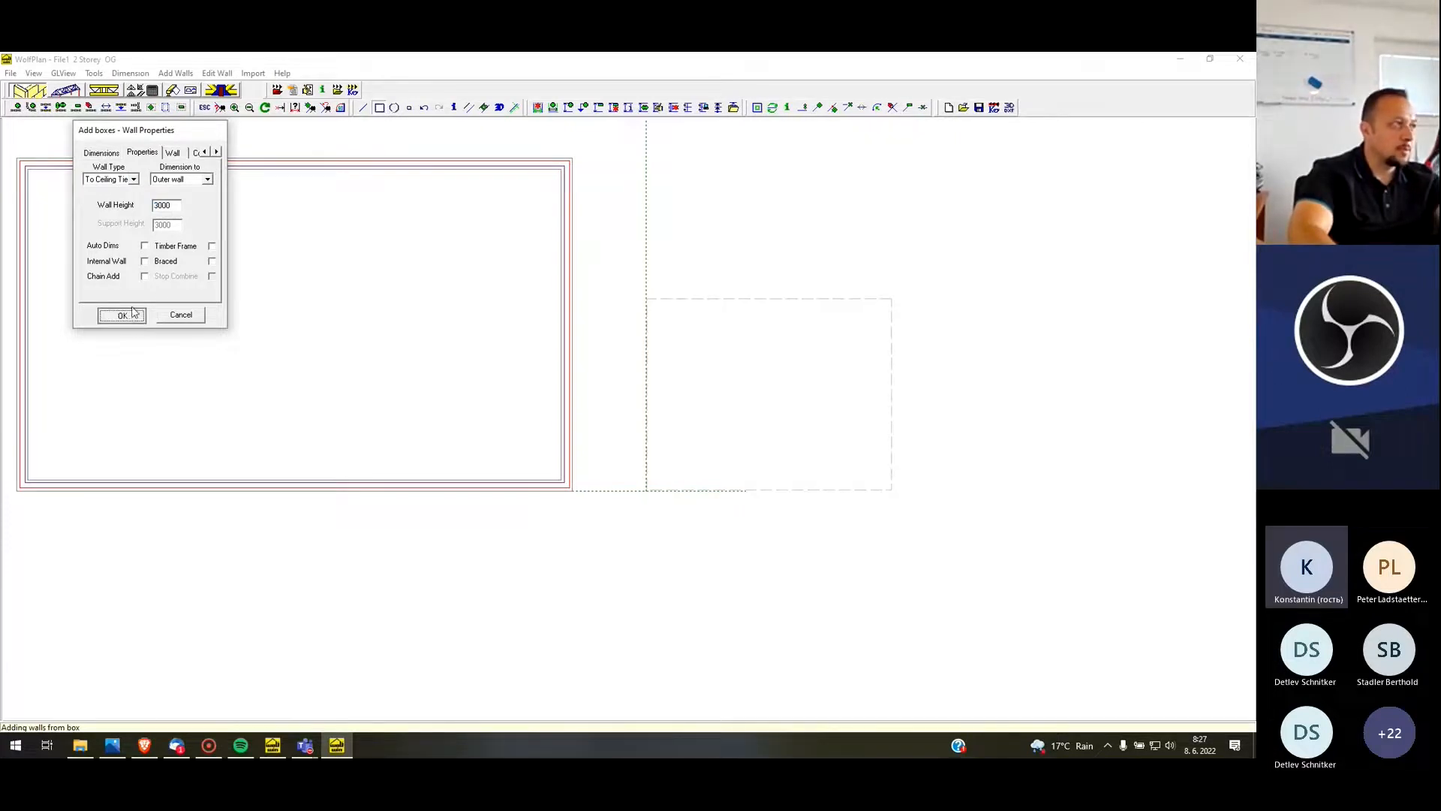
# Accept the wall properties of the second box to place its walls beside the main building
pyautogui.click(128, 313)
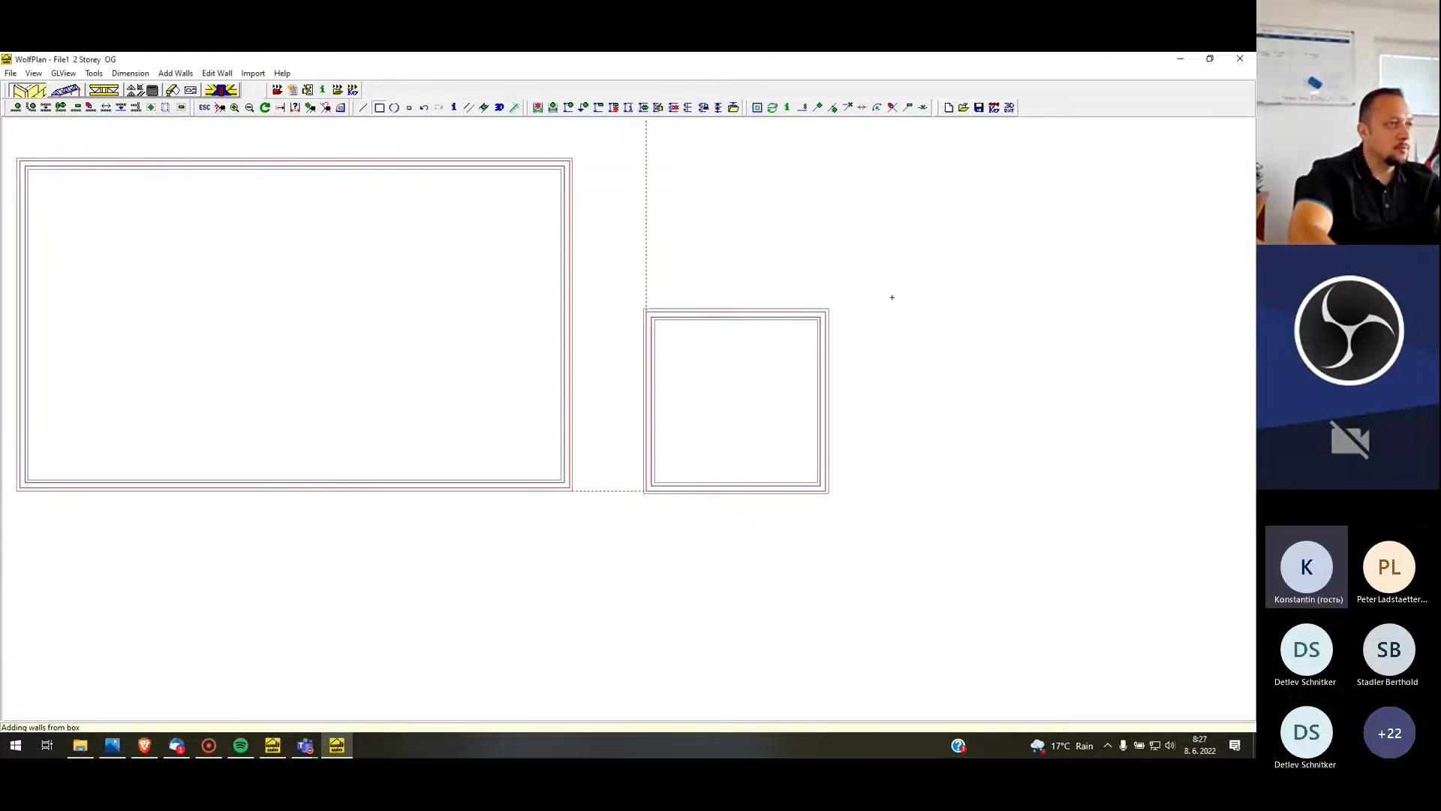
pyautogui.scroll(-1, 900, 355)
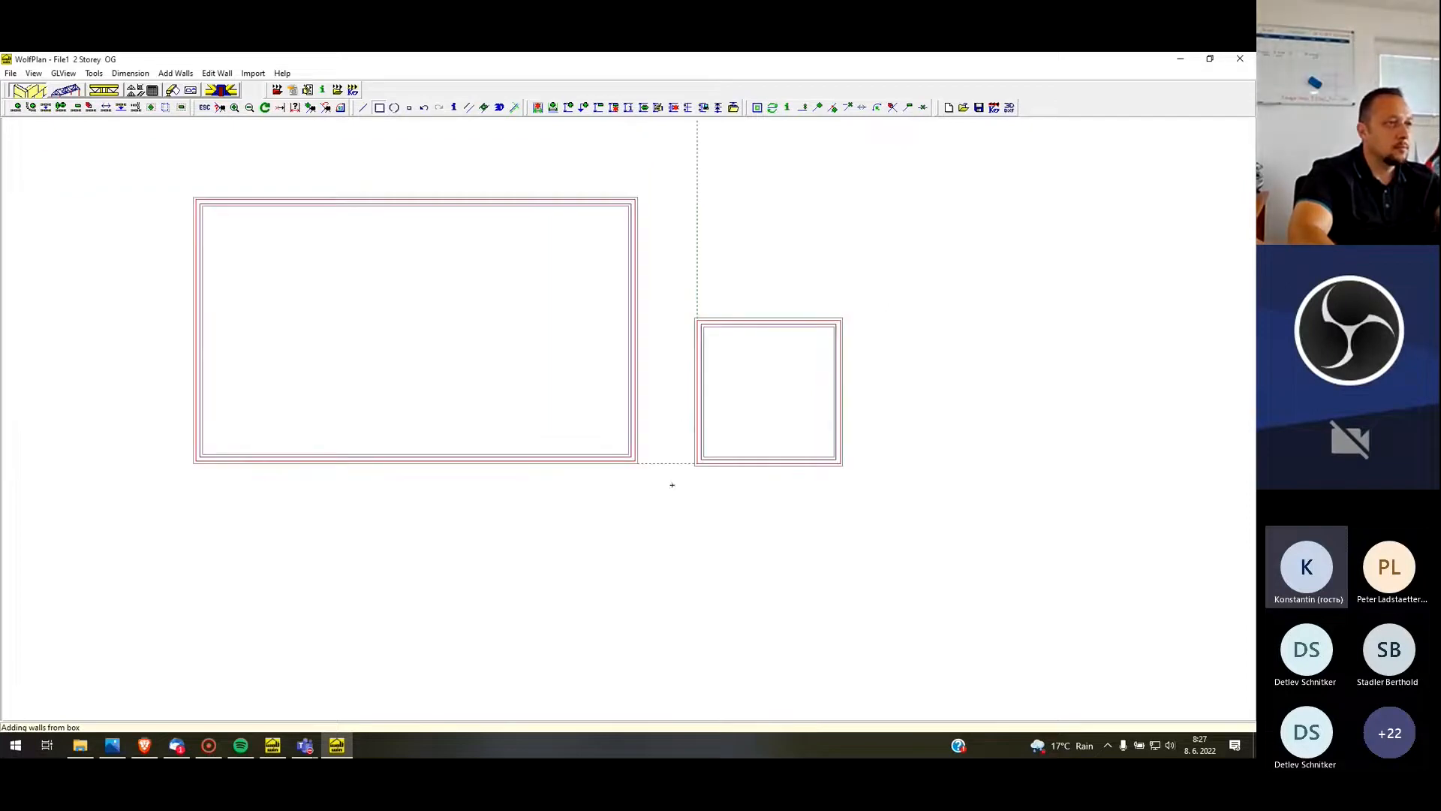
pyautogui.scroll(1, 673, 485)
pyautogui.scroll(-1, 583, 485)
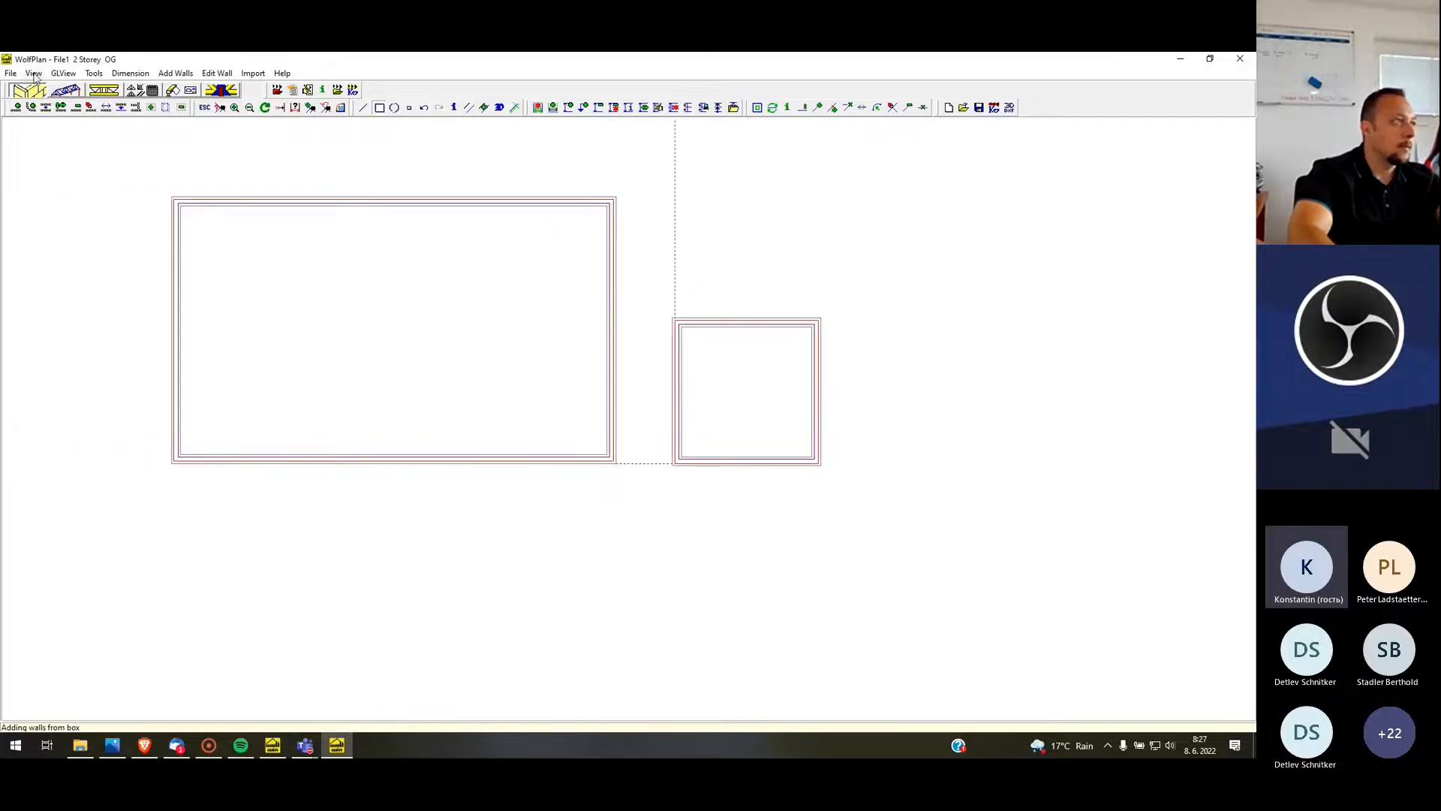
# Delete both the vertical and the horizontal construction lines between the two wall boxes
pyautogui.rightClick(678, 192)
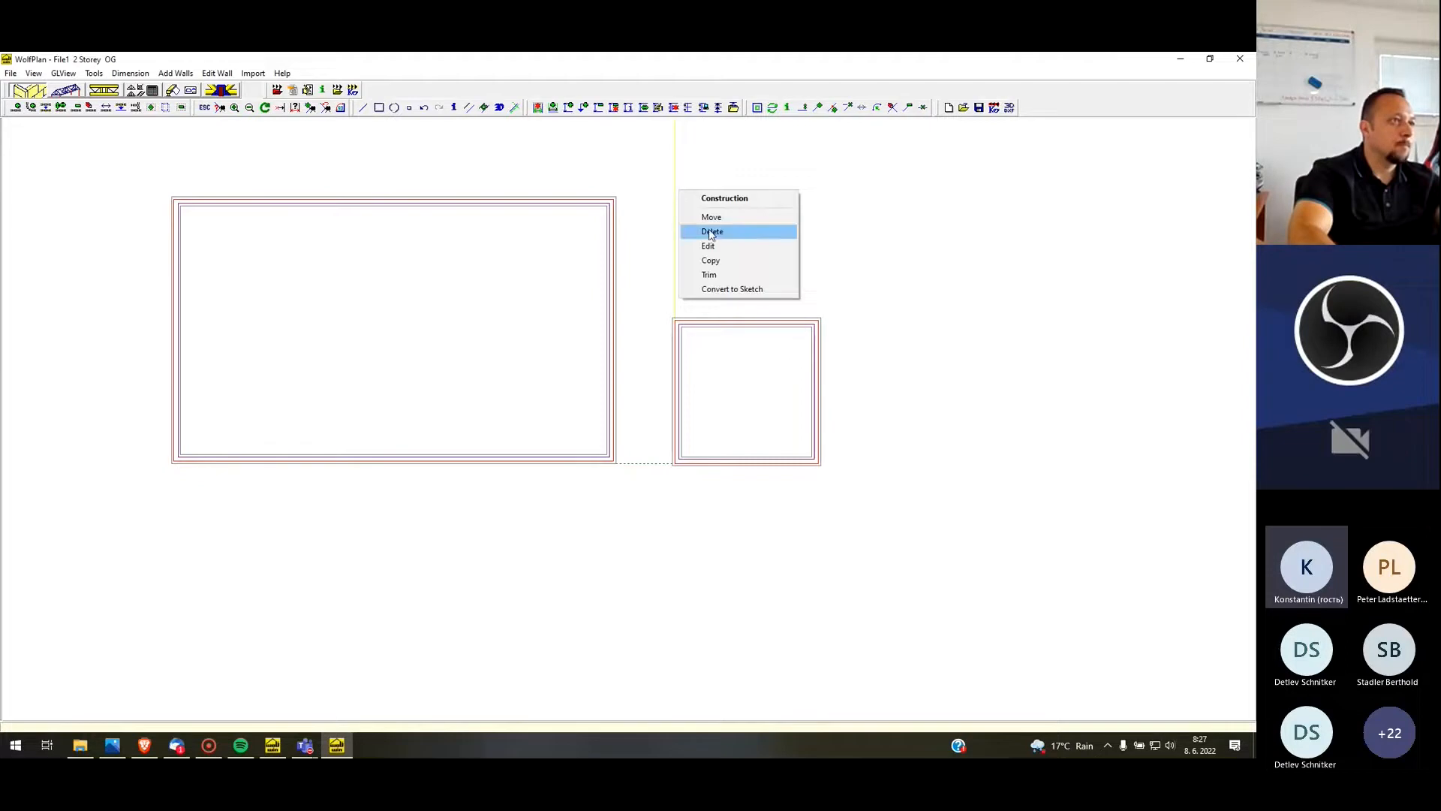
pyautogui.click(712, 233)
pyautogui.click(595, 415)
pyautogui.rightClick(661, 467)
pyautogui.click(708, 491)
pyautogui.press('Escape')
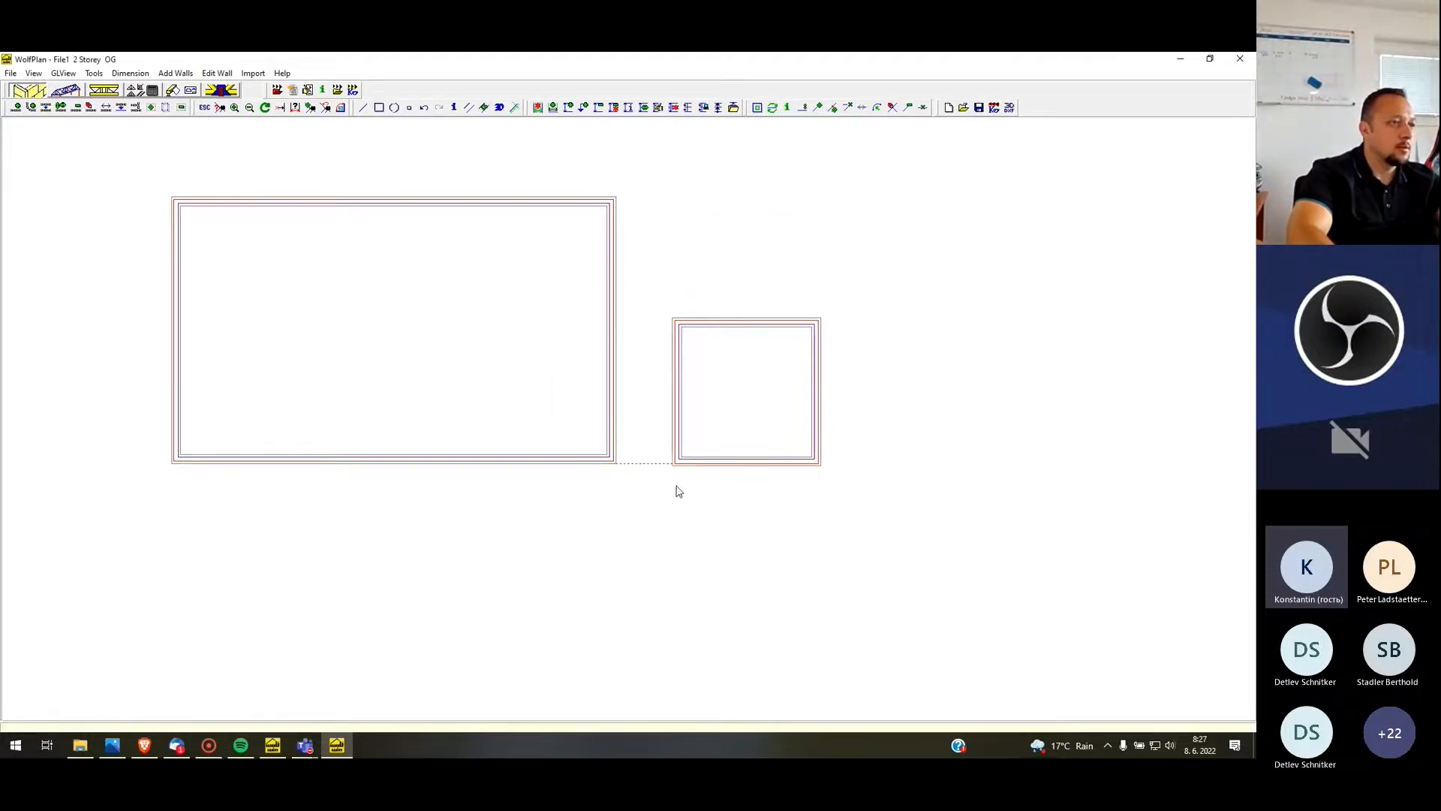
pyautogui.rightClick(659, 470)
pyautogui.click(694, 506)
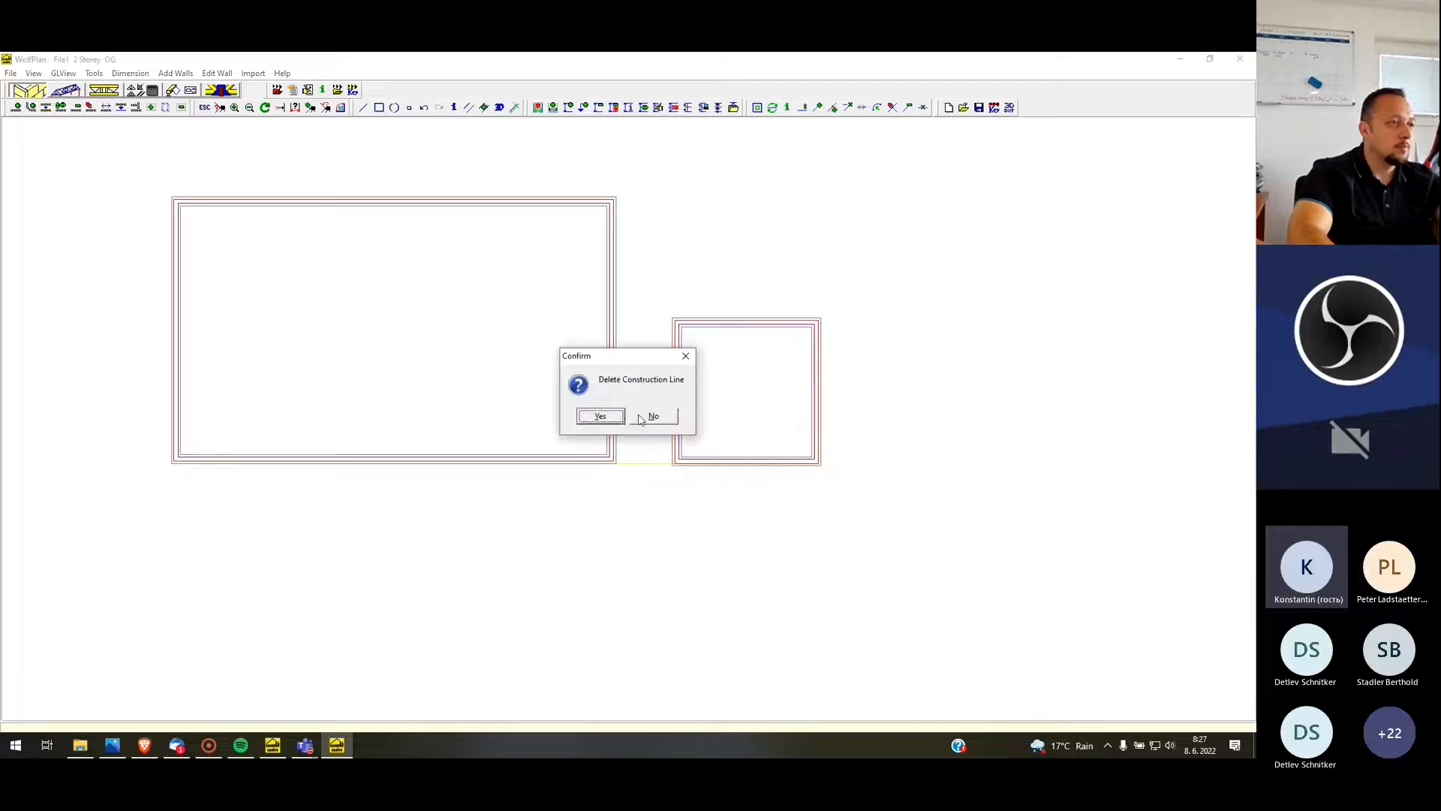
pyautogui.click(601, 415)
# Examine the walls of both boxes in a 3D view, then return to the plan
pyautogui.click(63, 73)
pyautogui.click(87, 85)
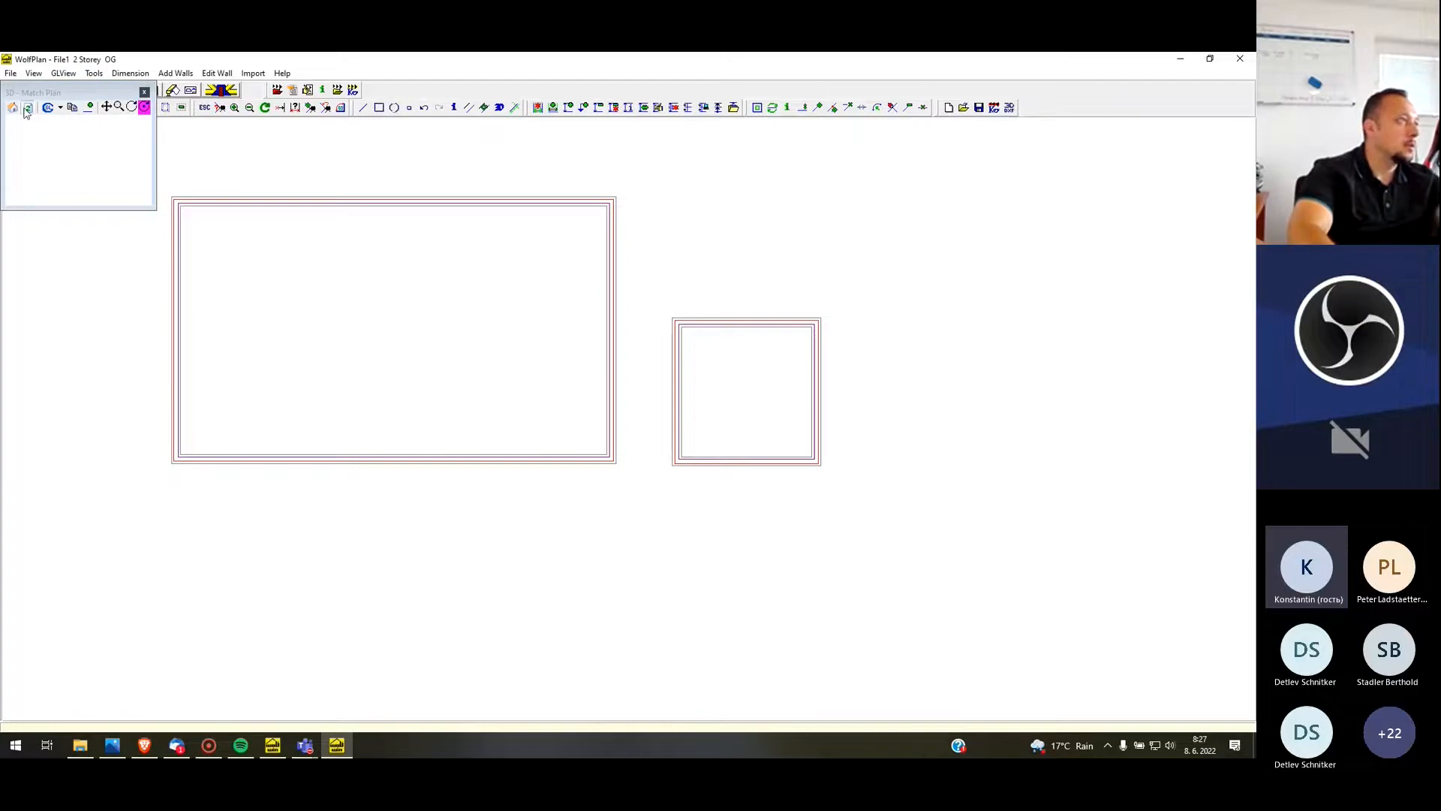
pyautogui.click(145, 93)
pyautogui.click(63, 73)
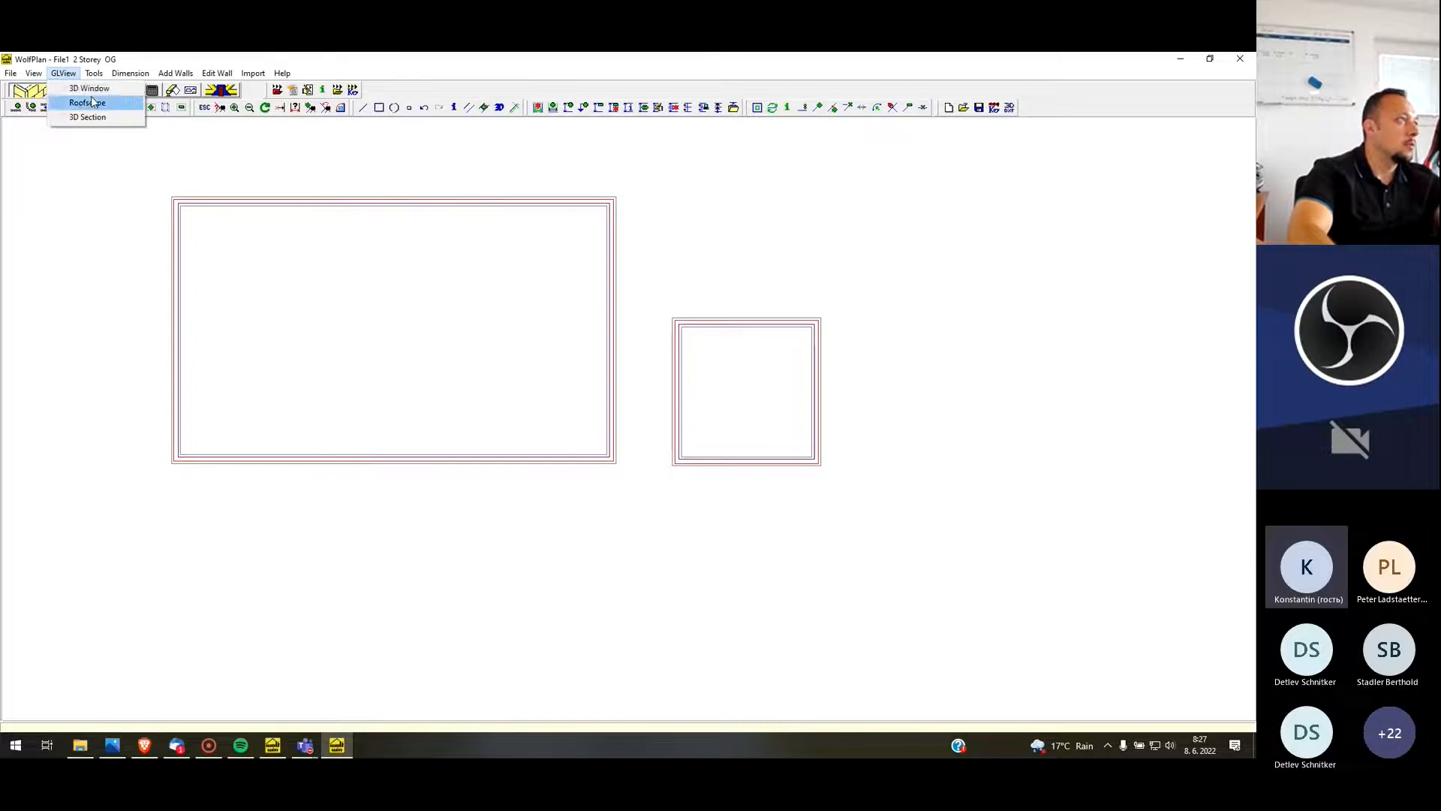
pyautogui.click(117, 101)
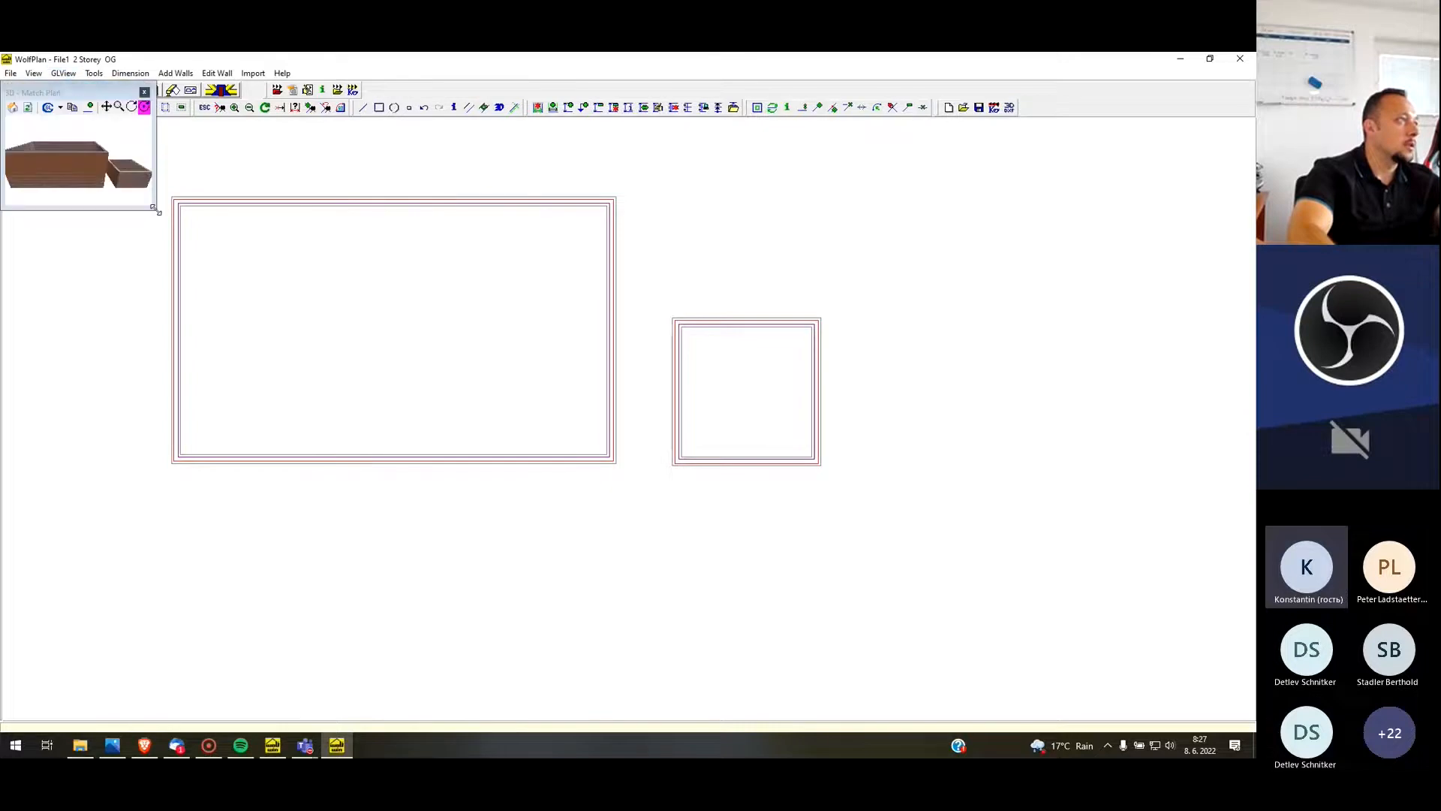
pyautogui.moveTo(156, 210); pyautogui.dragTo(610, 509)
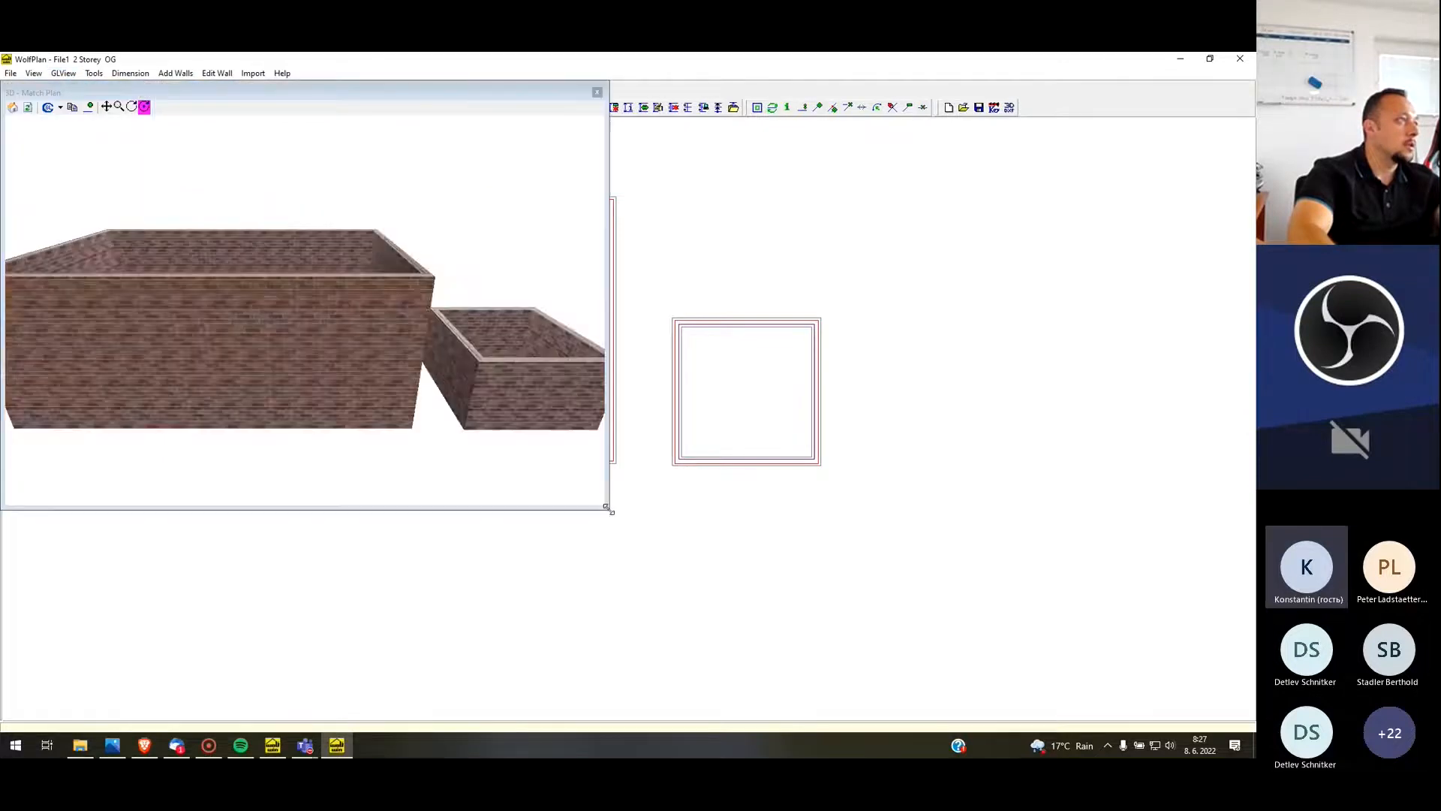
pyautogui.click(597, 91)
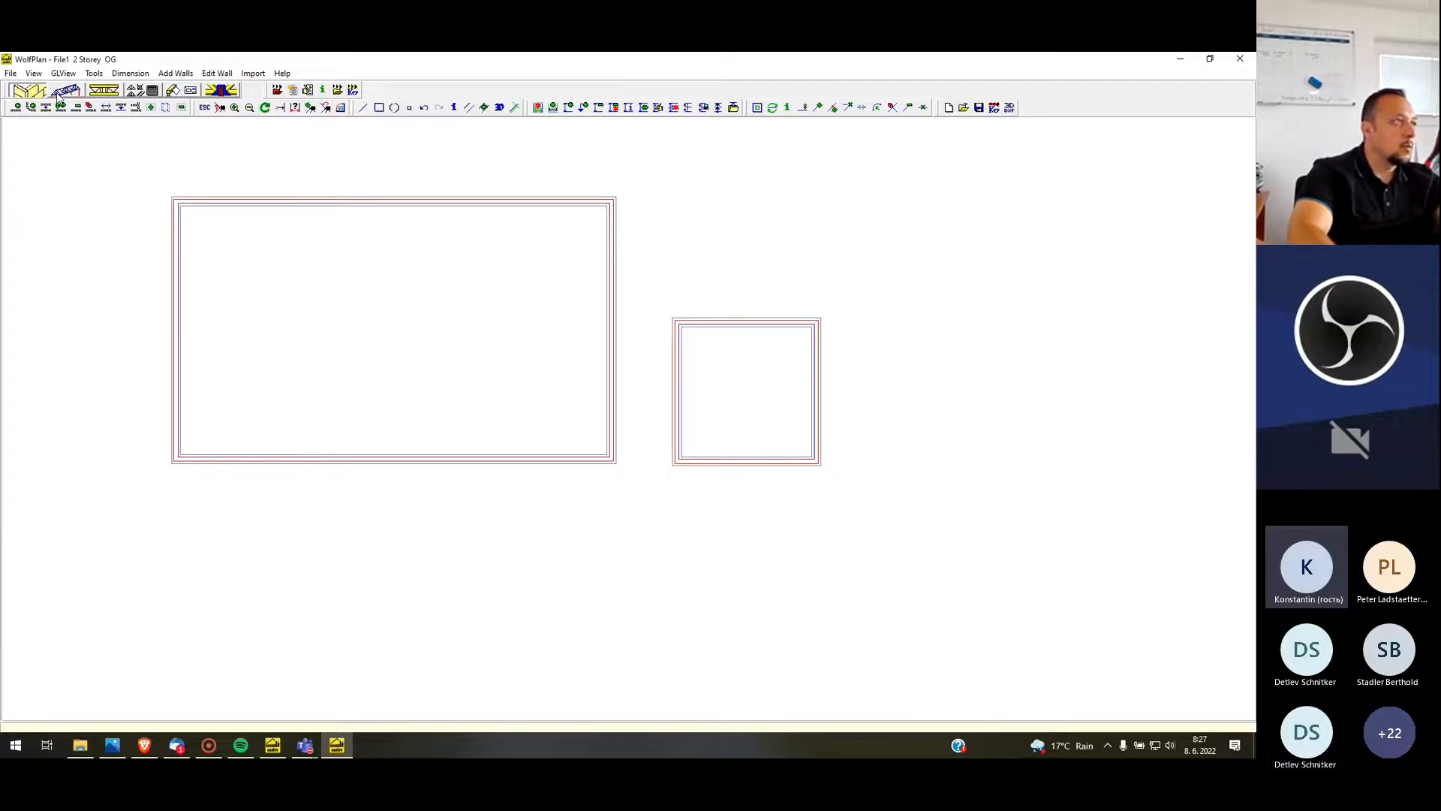
# Move the four corner nodes of the small wall box by an X offset of 2000 and a Y offset of 2000
pyautogui.click(833, 108)
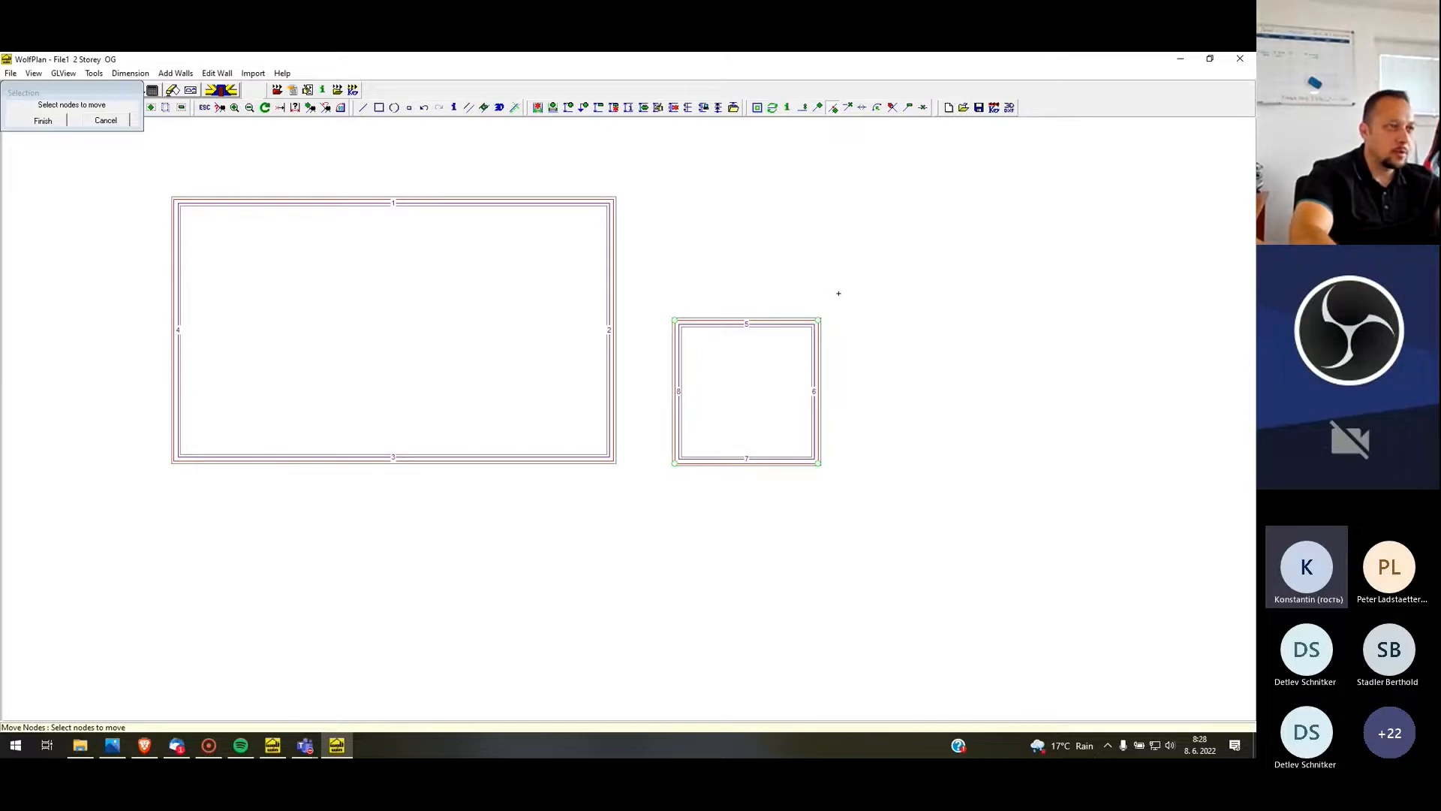
pyautogui.moveTo(68, 95)
pyautogui.mouseDown()
pyautogui.moveTo(644, 199)
pyautogui.moveTo(881, 209)
pyautogui.moveTo(900, 286)
pyautogui.mouseUp()
pyautogui.click(871, 225)
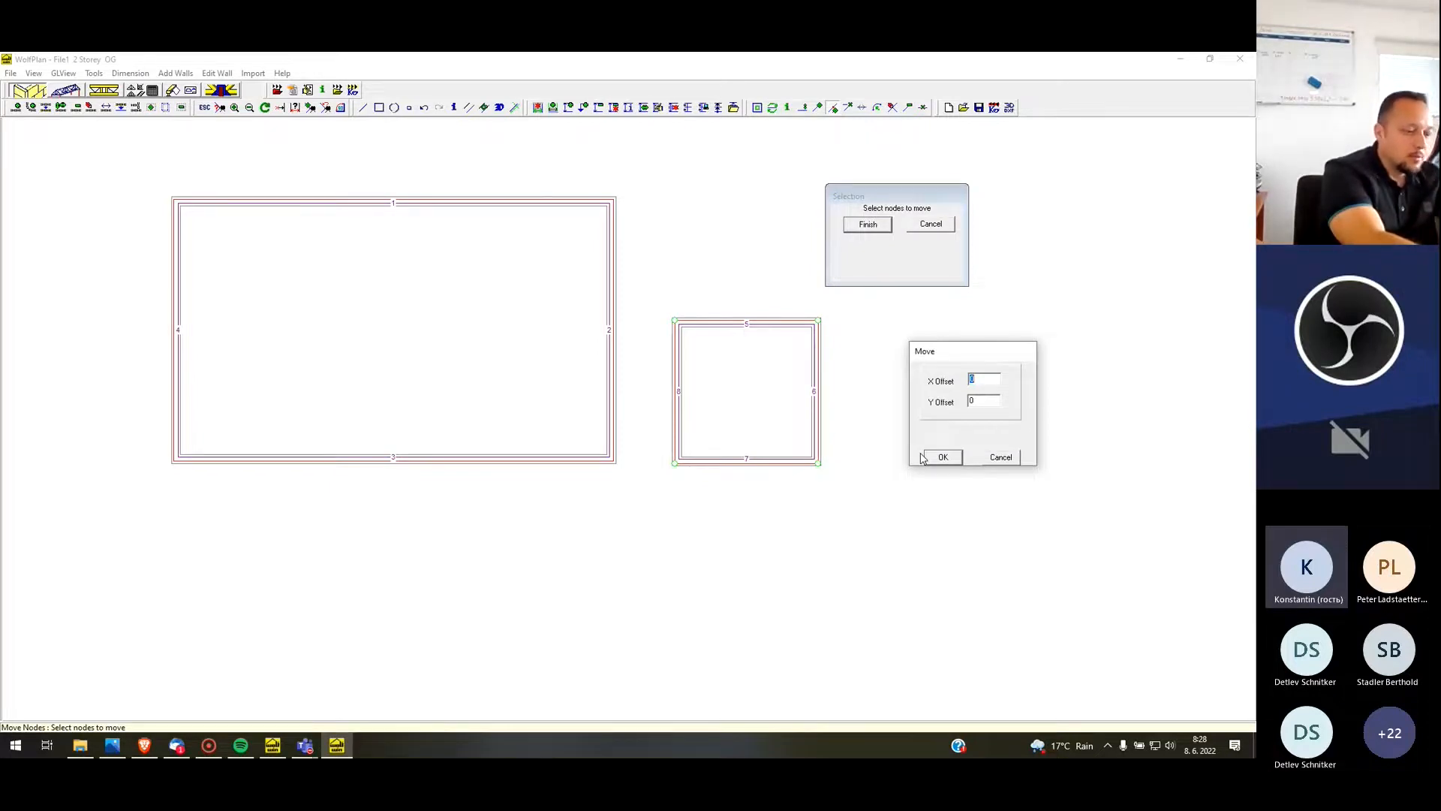
pyautogui.write('000')
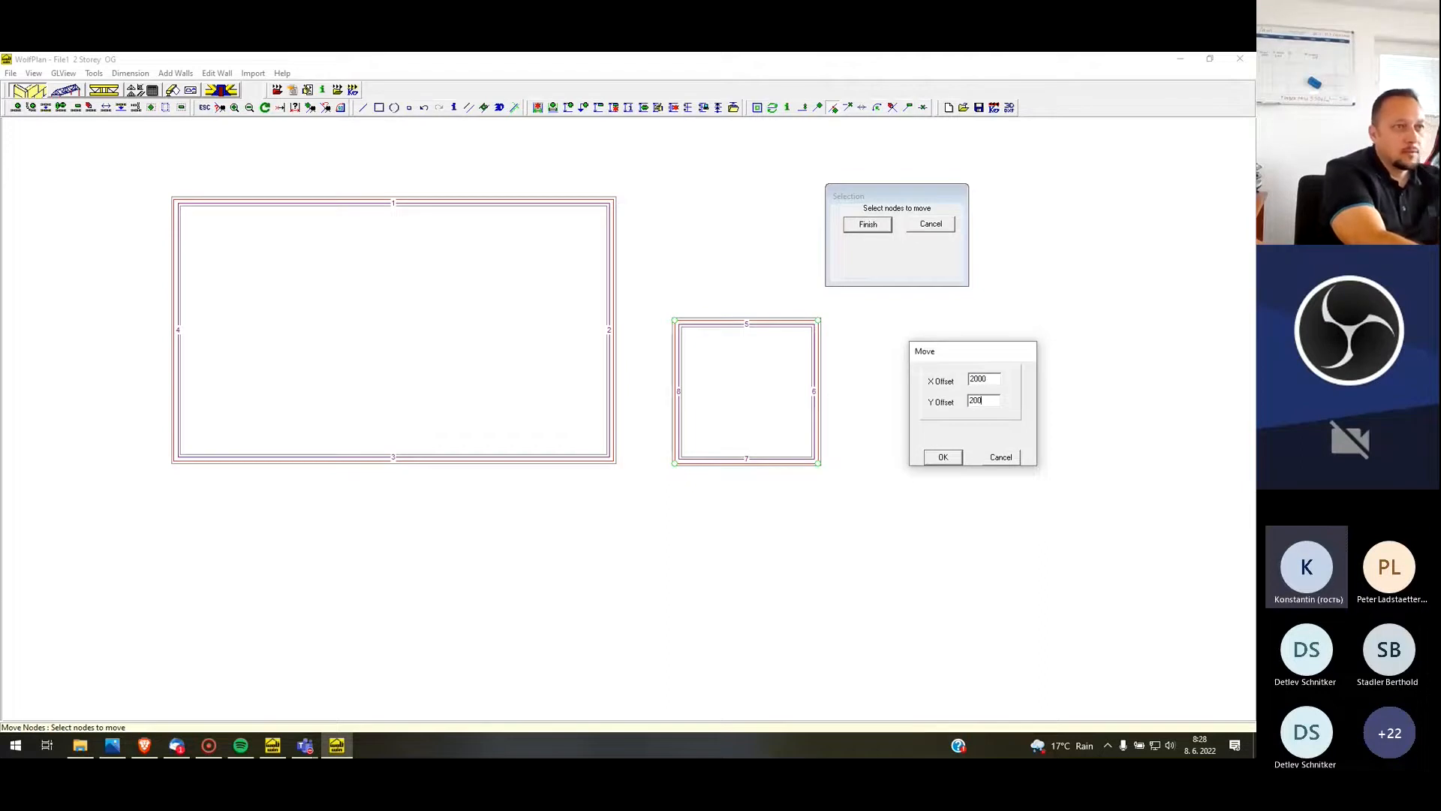
pyautogui.press('Return')
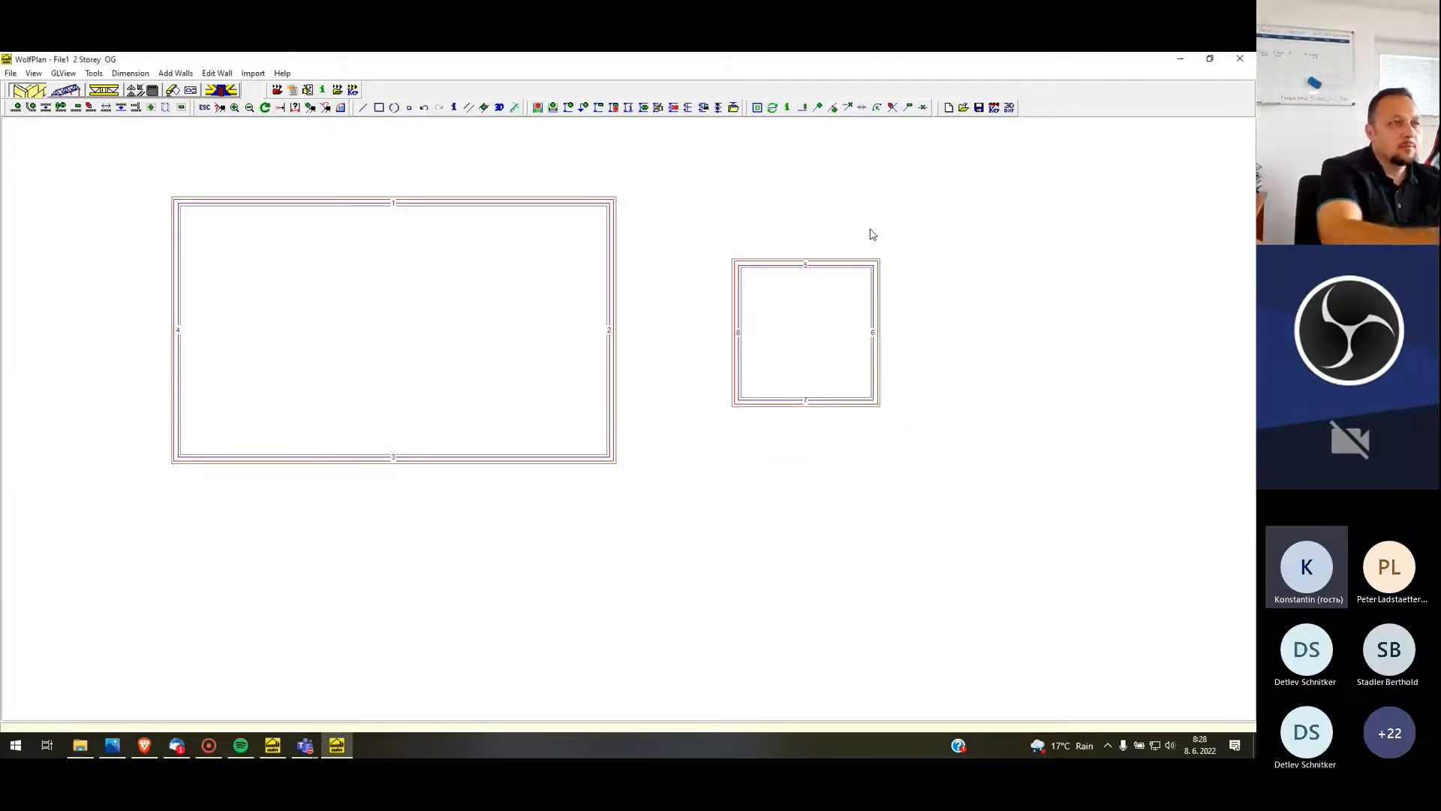
pyautogui.scroll(-1, 596, 306)
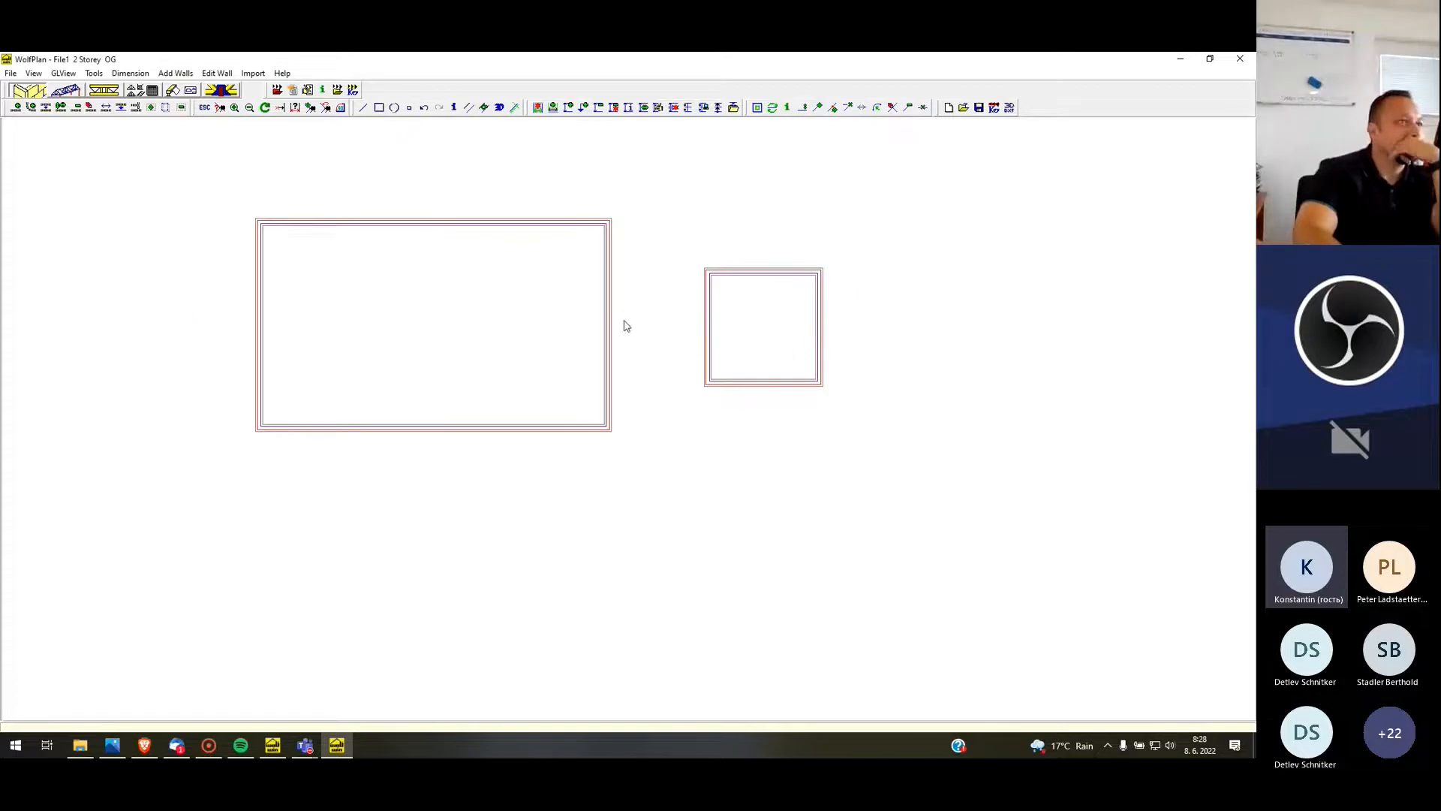
# Delete all four walls of the small box beside the main building
pyautogui.click(895, 108)
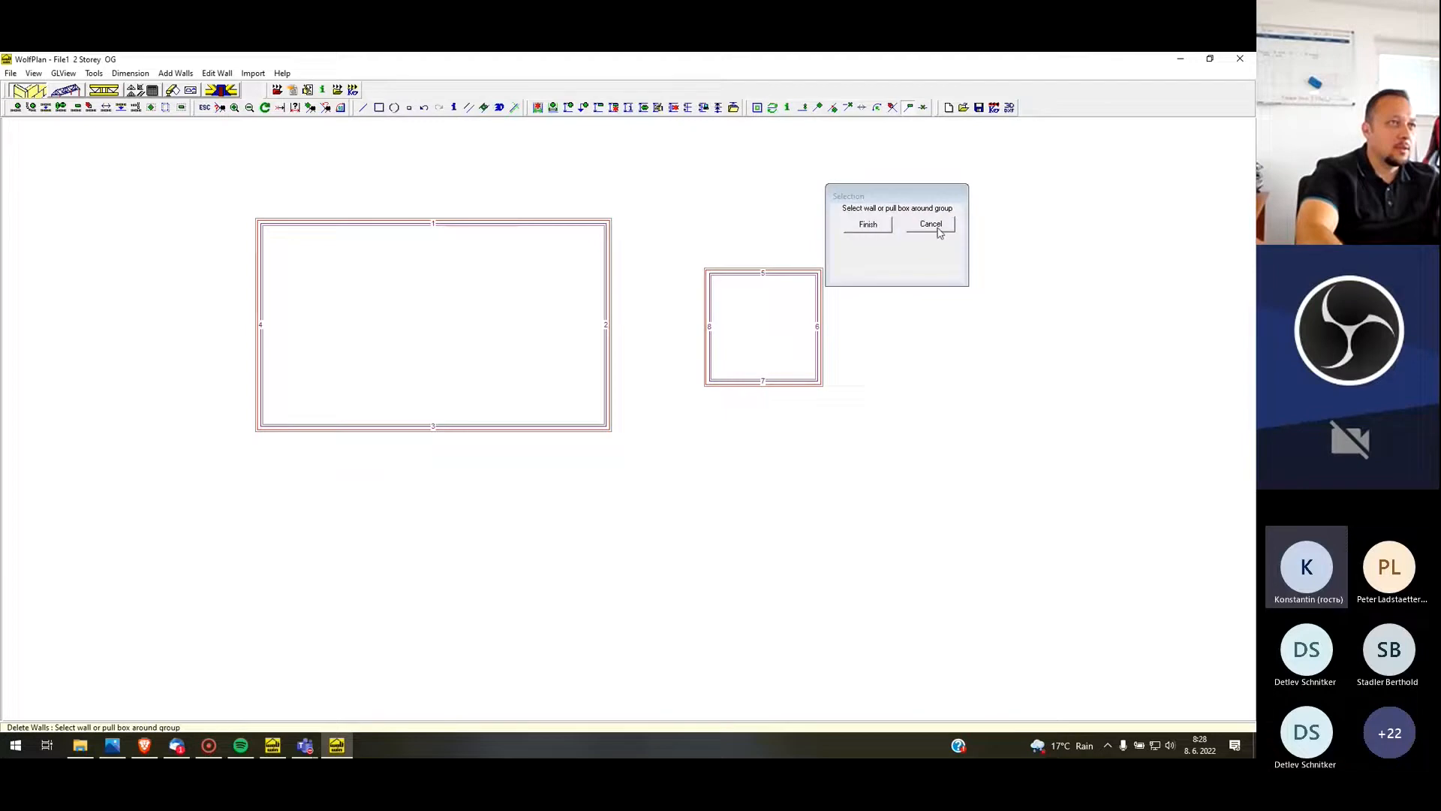
pyautogui.moveTo(675, 233); pyautogui.dragTo(865, 442)
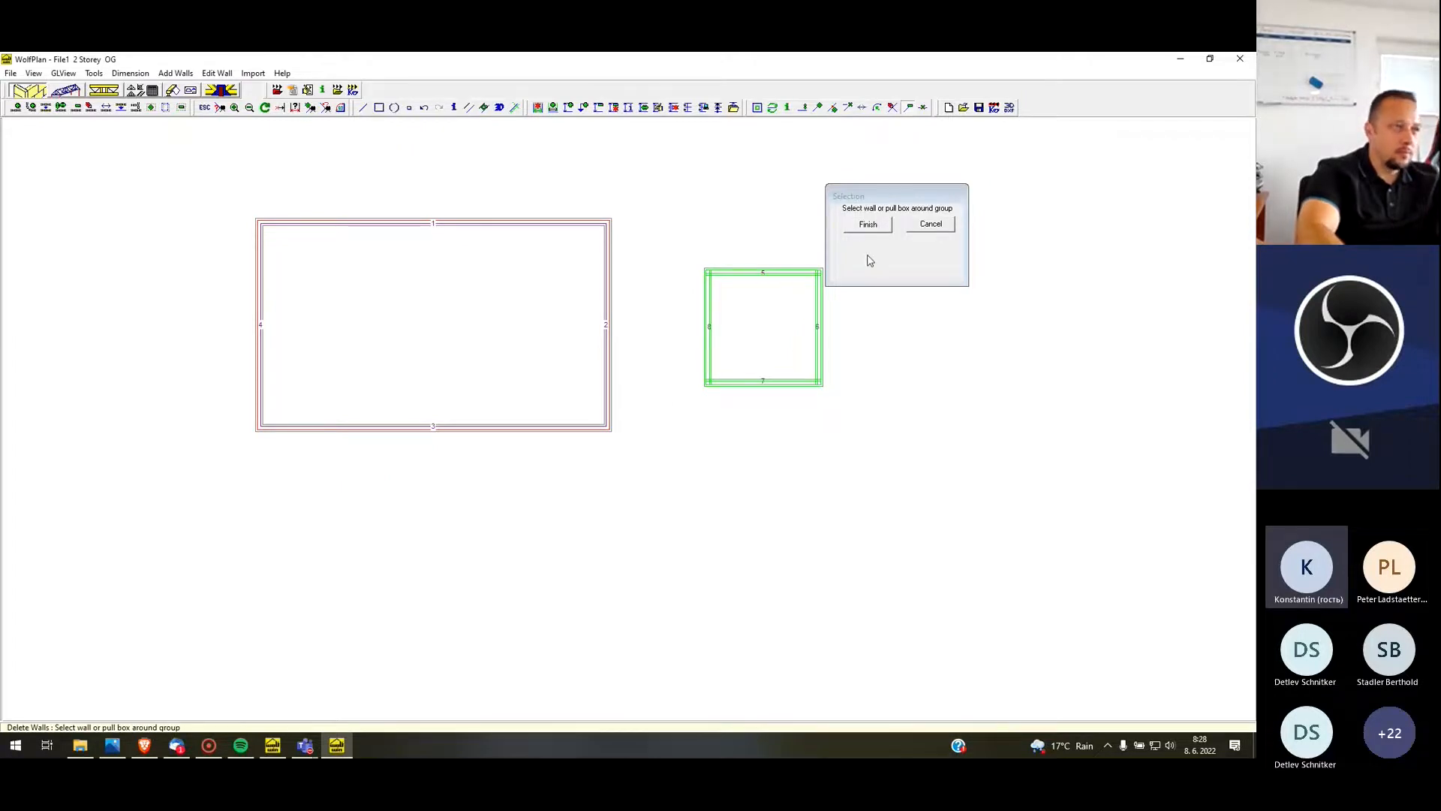
pyautogui.click(882, 226)
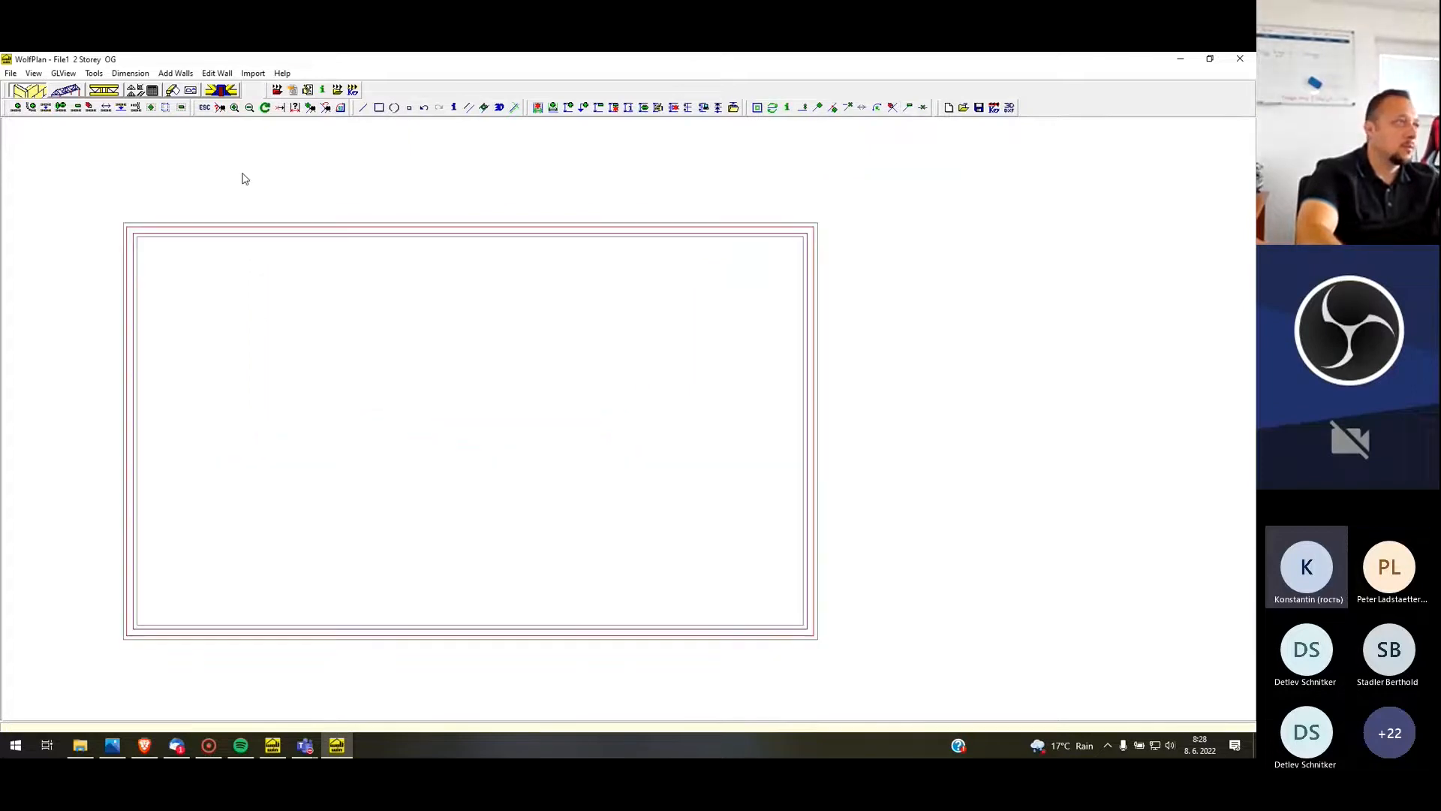
# Generate the roof over the main building from the roof defaults, with the heel details made symmetric
pyautogui.click(66, 90)
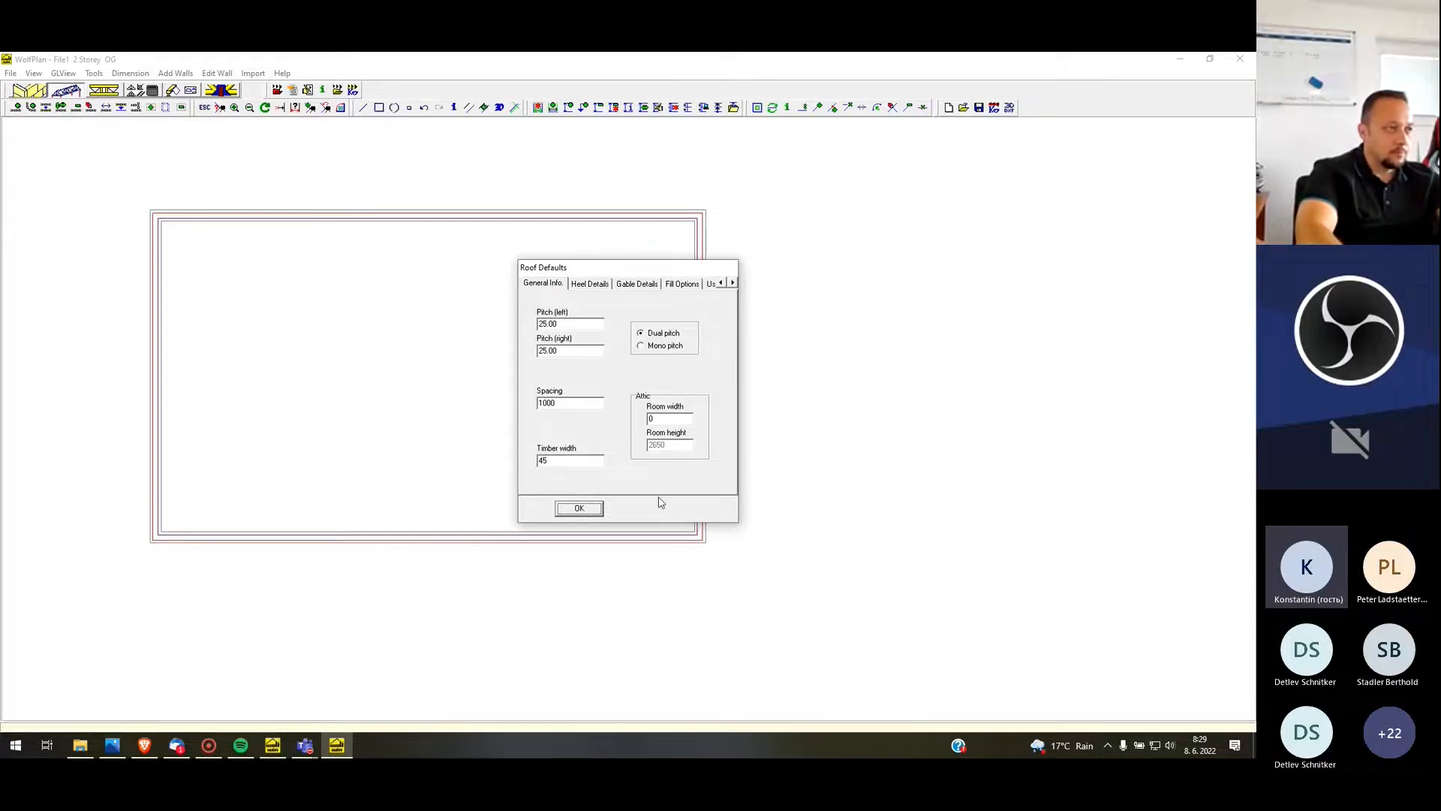
pyautogui.click(593, 283)
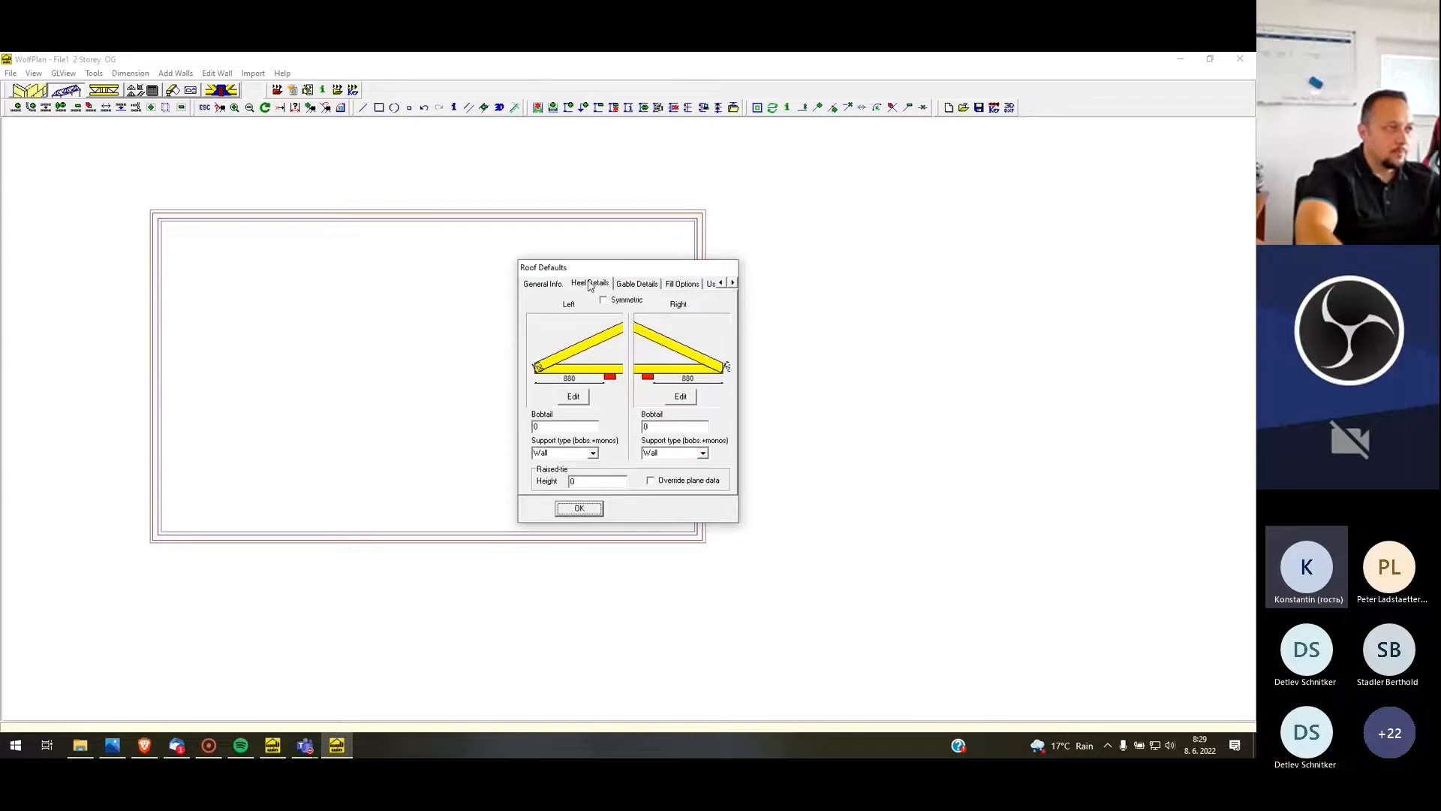
pyautogui.click(637, 285)
pyautogui.click(605, 285)
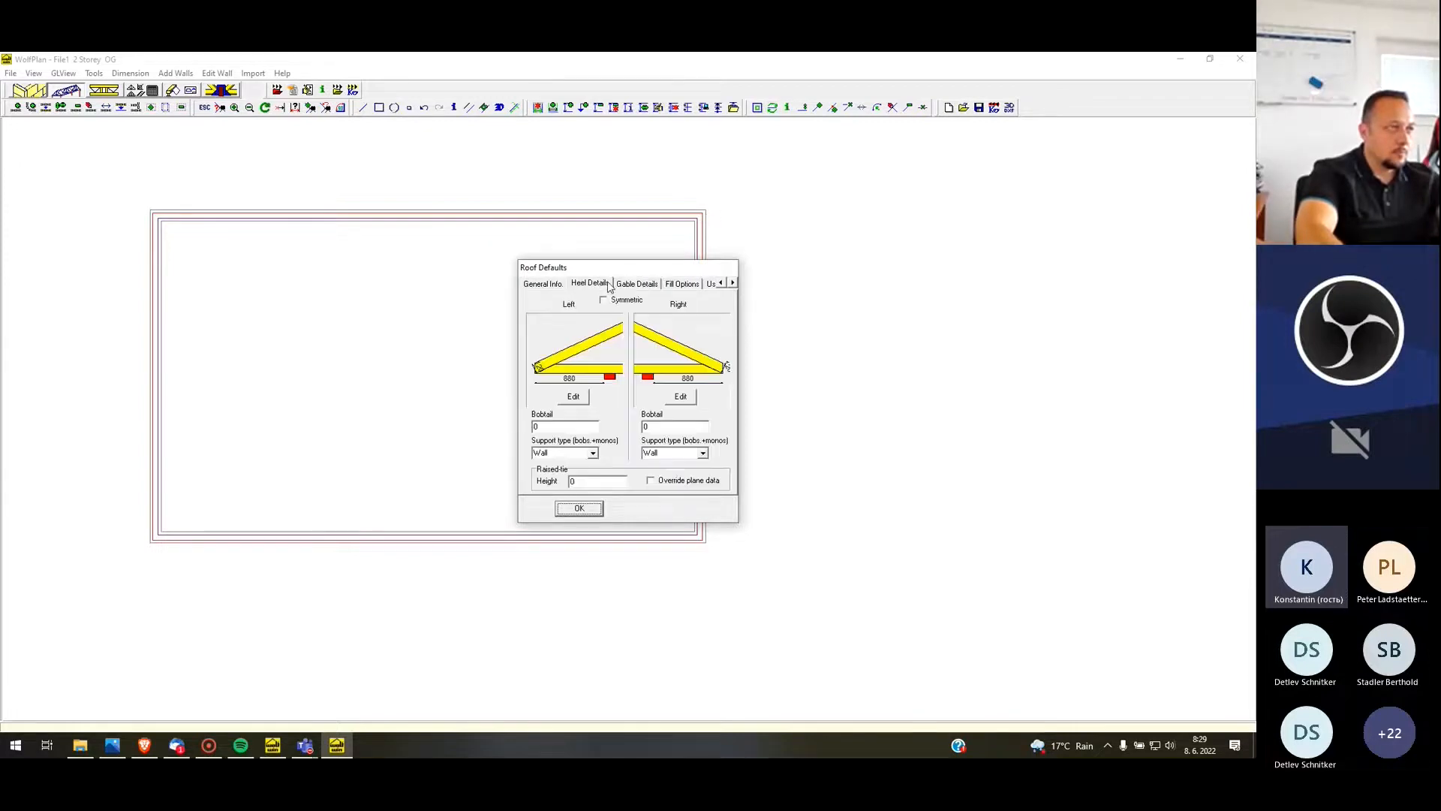
pyautogui.click(609, 301)
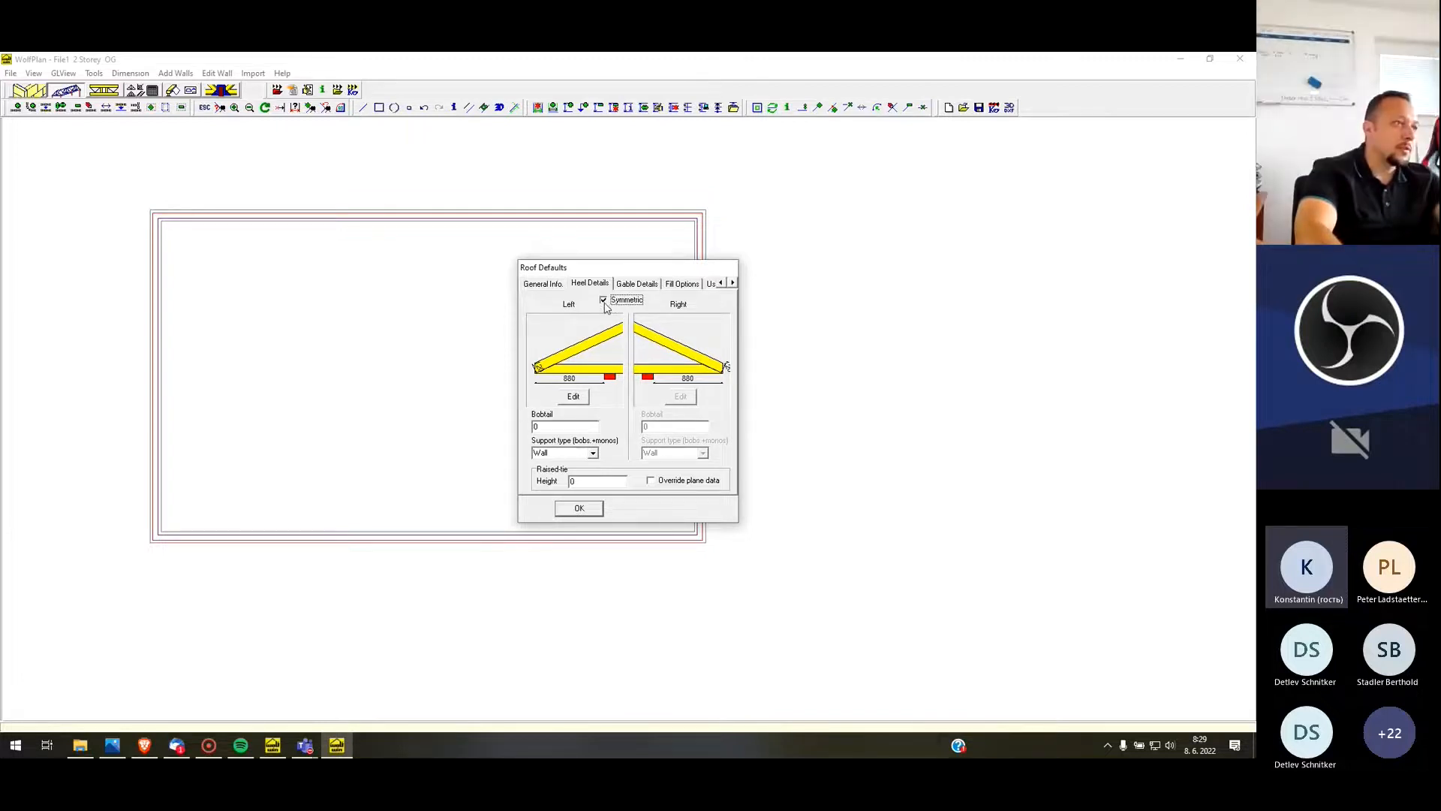
pyautogui.click(637, 284)
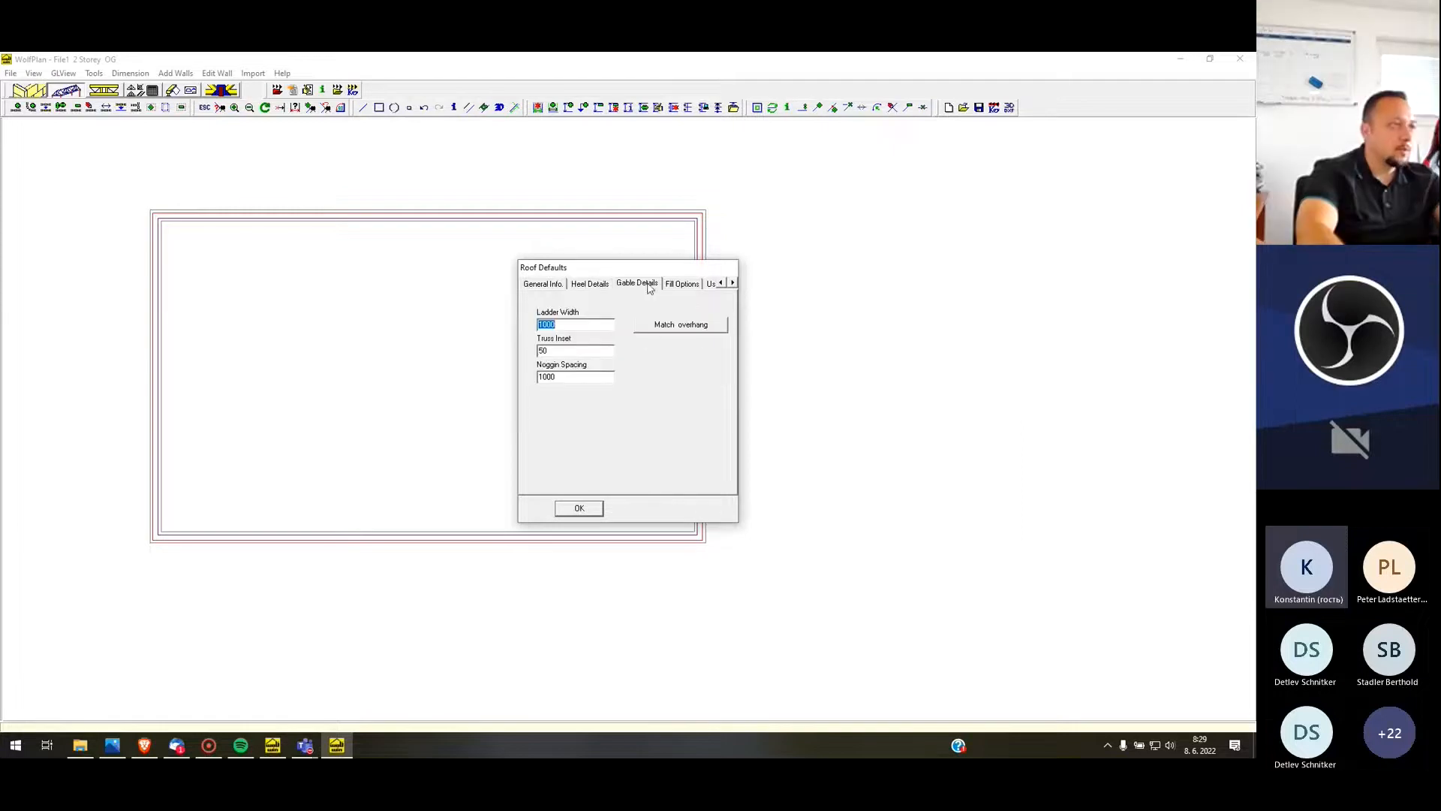
pyautogui.click(579, 509)
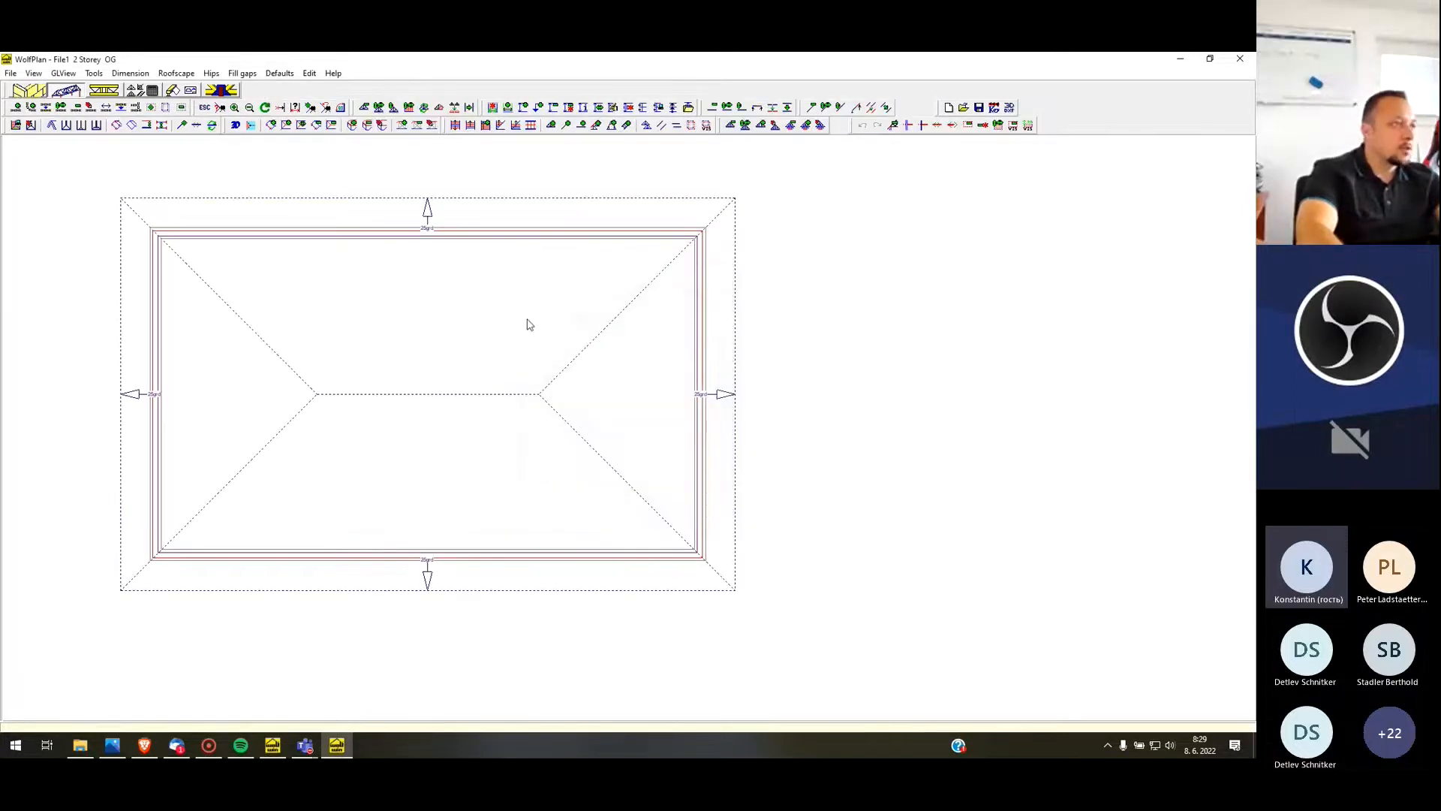
# Examine the roof outline above the main building from several angles in an enlarged 3D view
pyautogui.scroll(-2, 414, 262)
pyautogui.scroll(2, 374, 192)
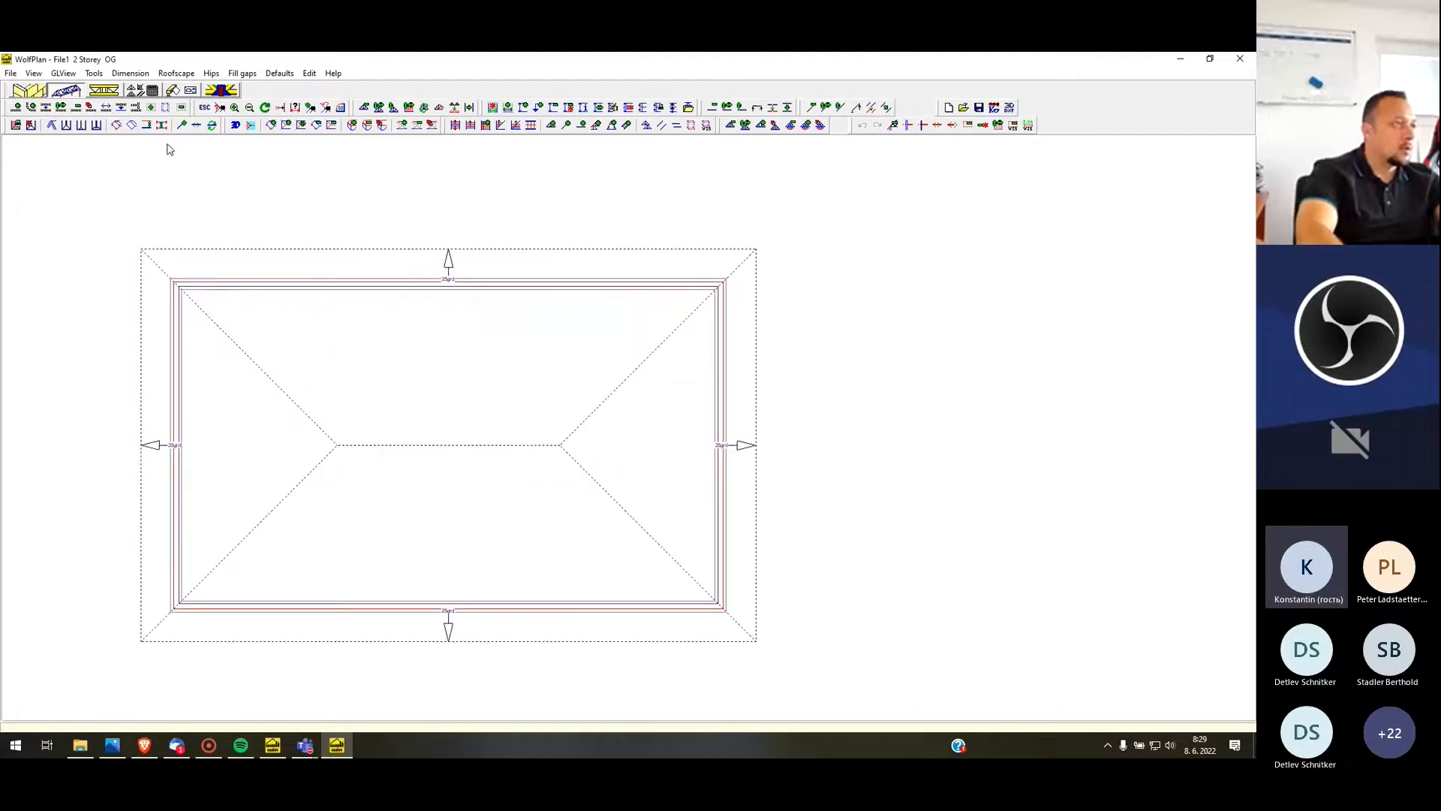
pyautogui.click(65, 74)
pyautogui.click(83, 88)
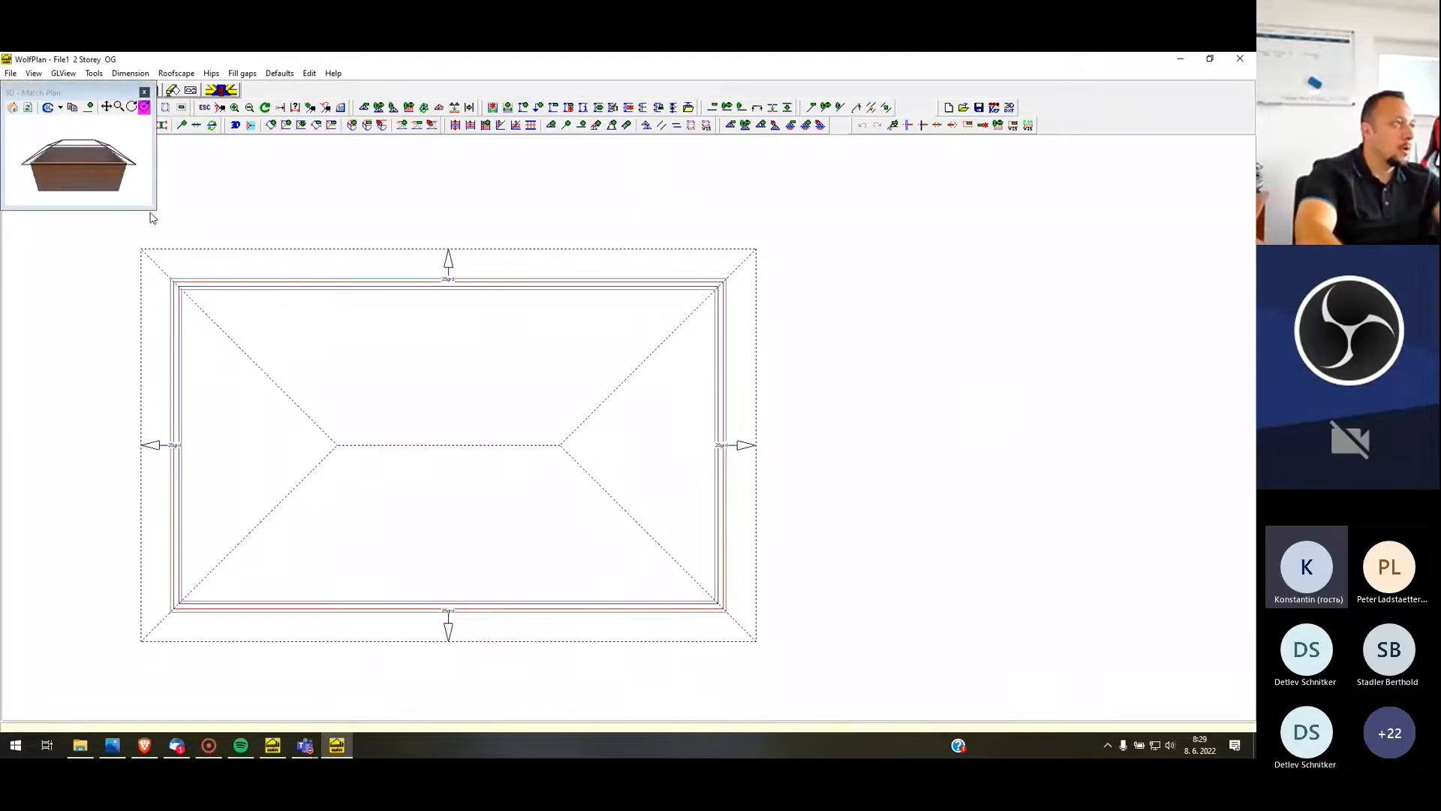
pyautogui.moveTo(154, 218); pyautogui.dragTo(437, 349)
pyautogui.moveTo(750, 455); pyautogui.dragTo(446, 285)
pyautogui.moveTo(628, 333); pyautogui.dragTo(946, 170)
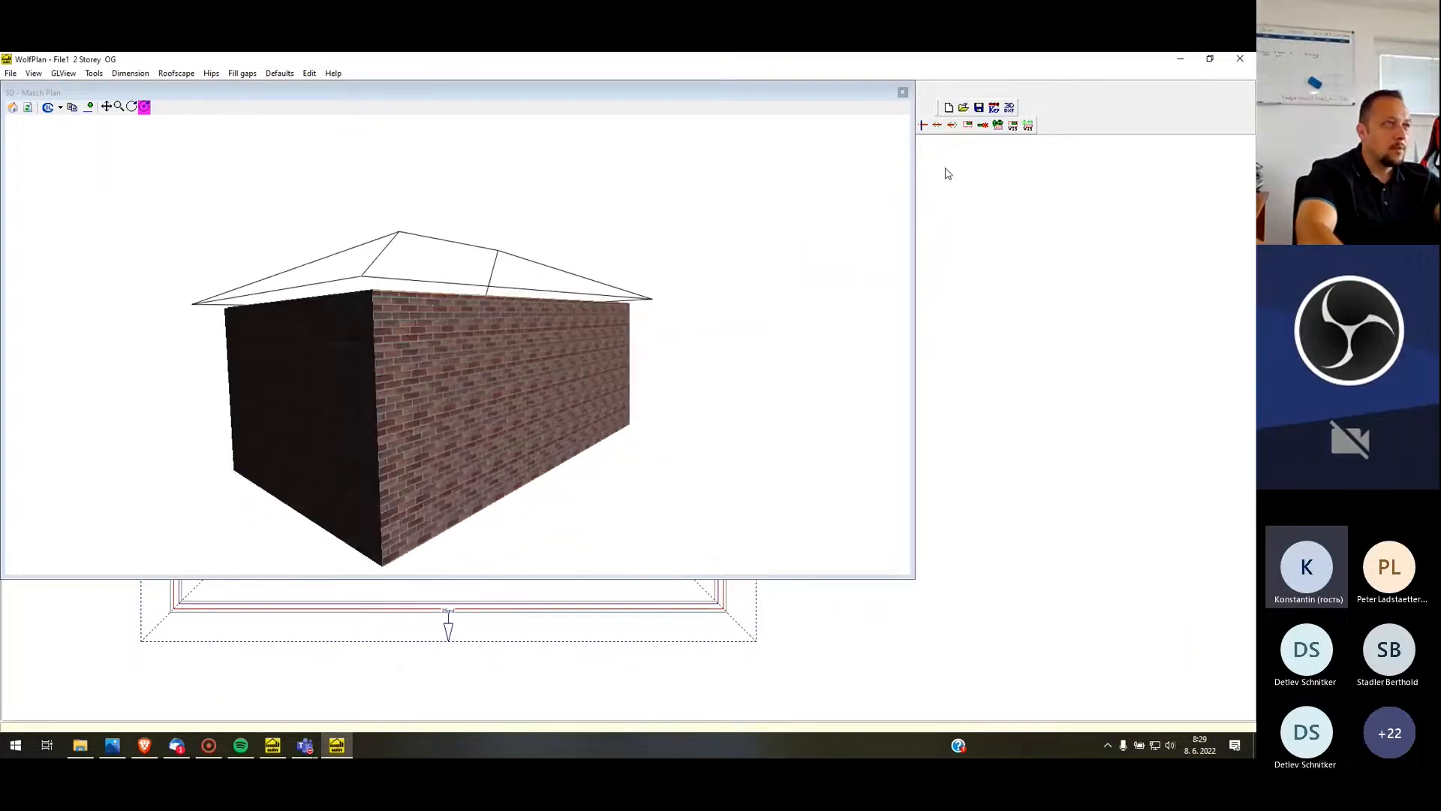
pyautogui.click(903, 93)
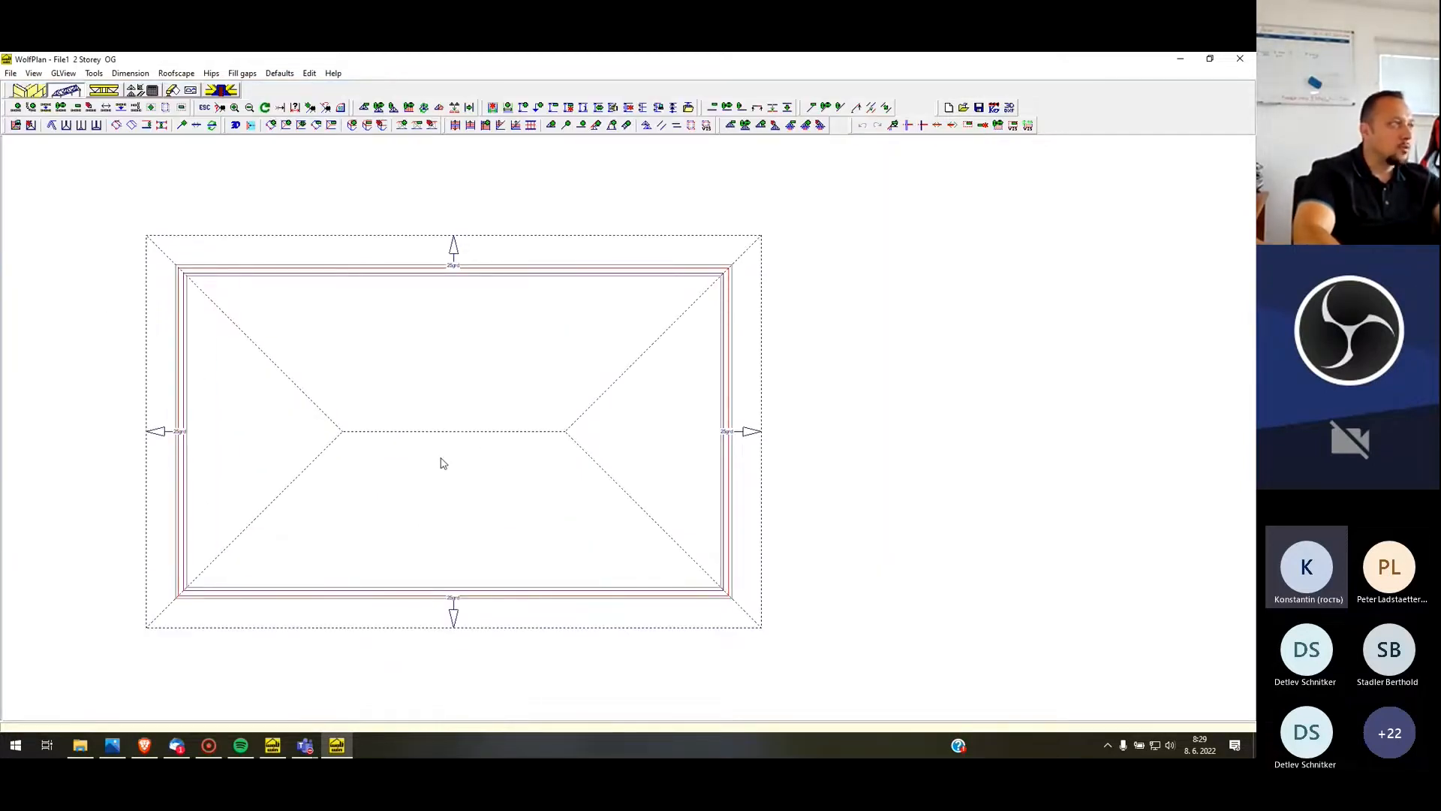
# Auto-fill the roofscape of the main building with trusses
pyautogui.click(16, 126)
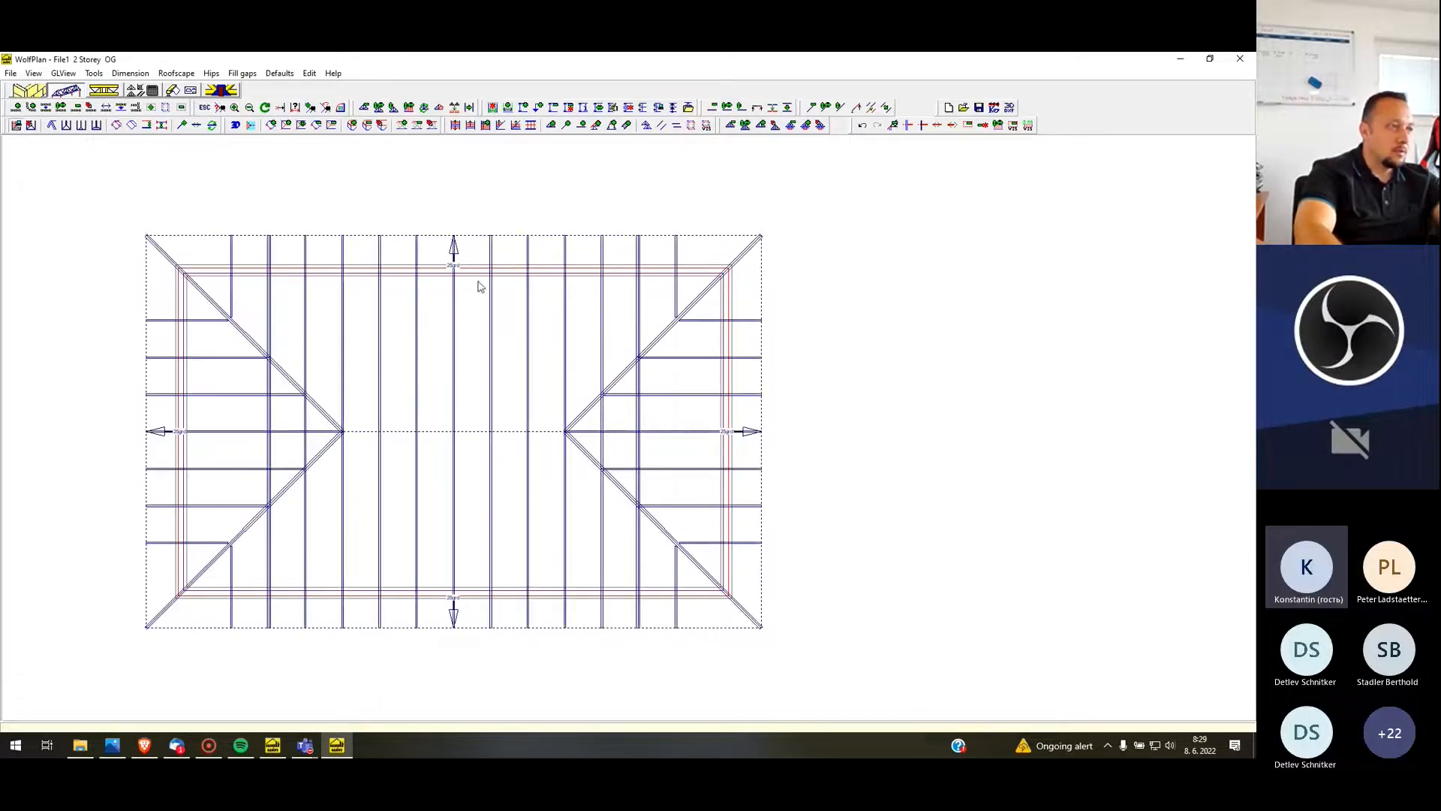
pyautogui.scroll(-2, 476, 283)
pyautogui.scroll(2, 476, 308)
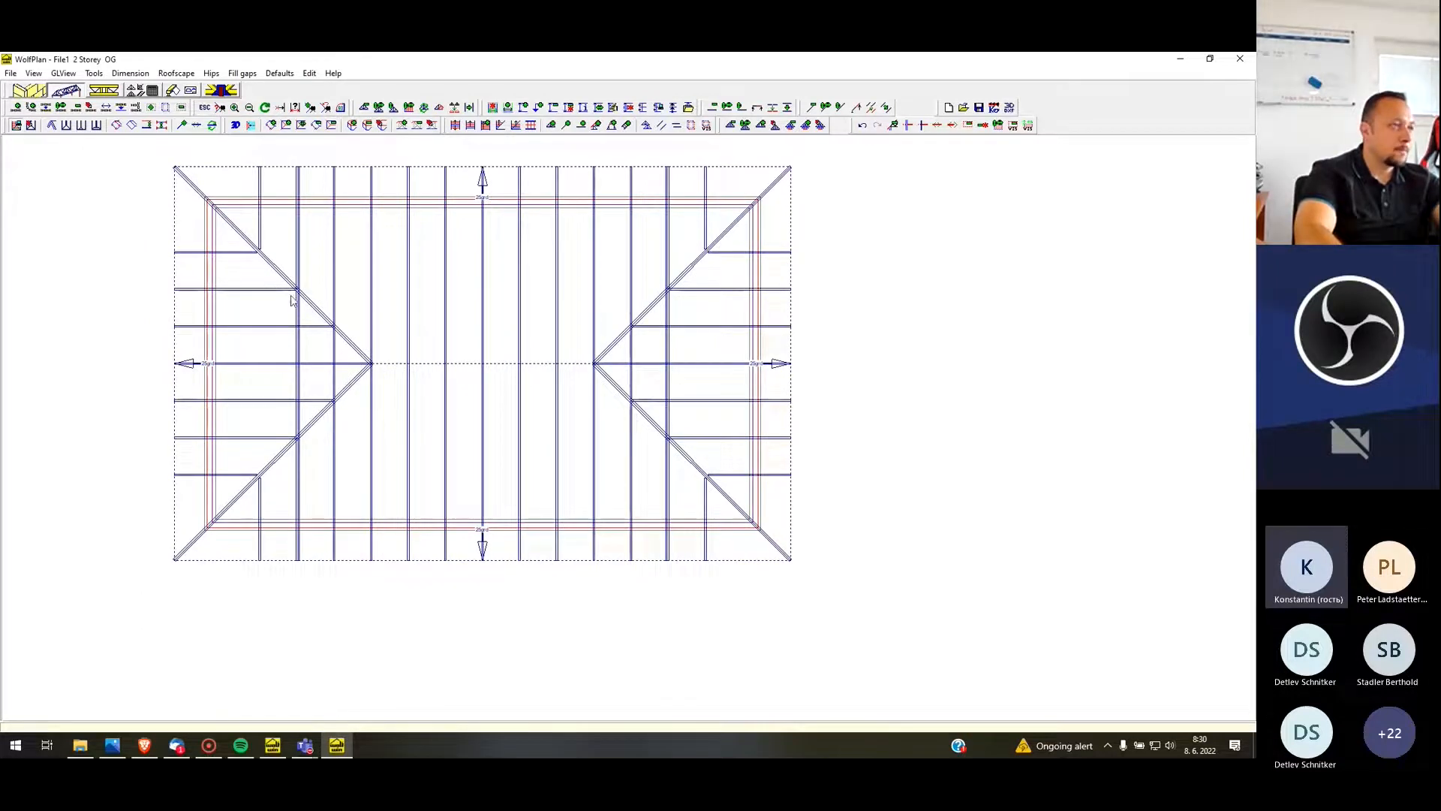
pyautogui.scroll(-2, 373, 310)
pyautogui.scroll(1, 406, 284)
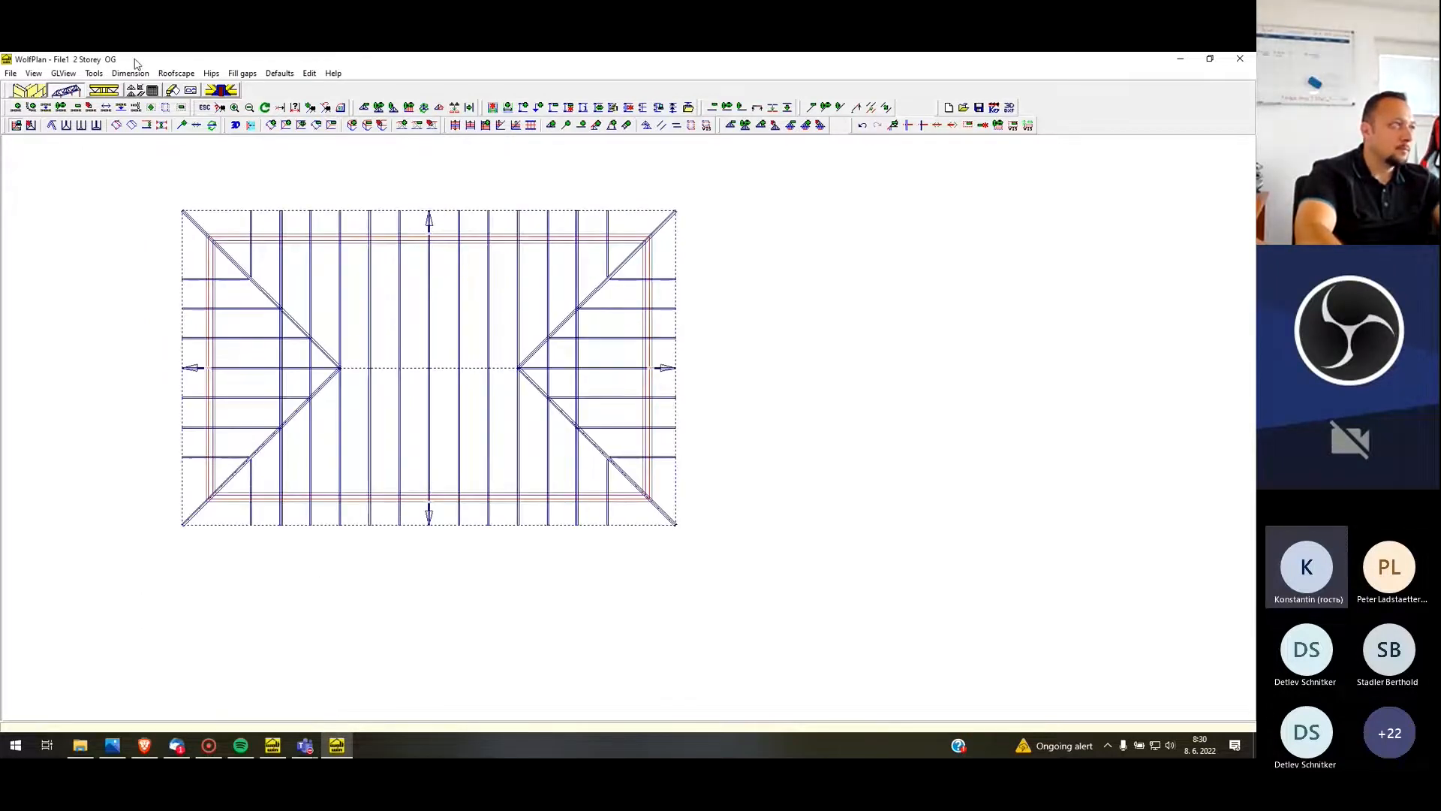
# Examine the roof trusses on the main building in a refreshed and enlarged 3D view
pyautogui.click(63, 73)
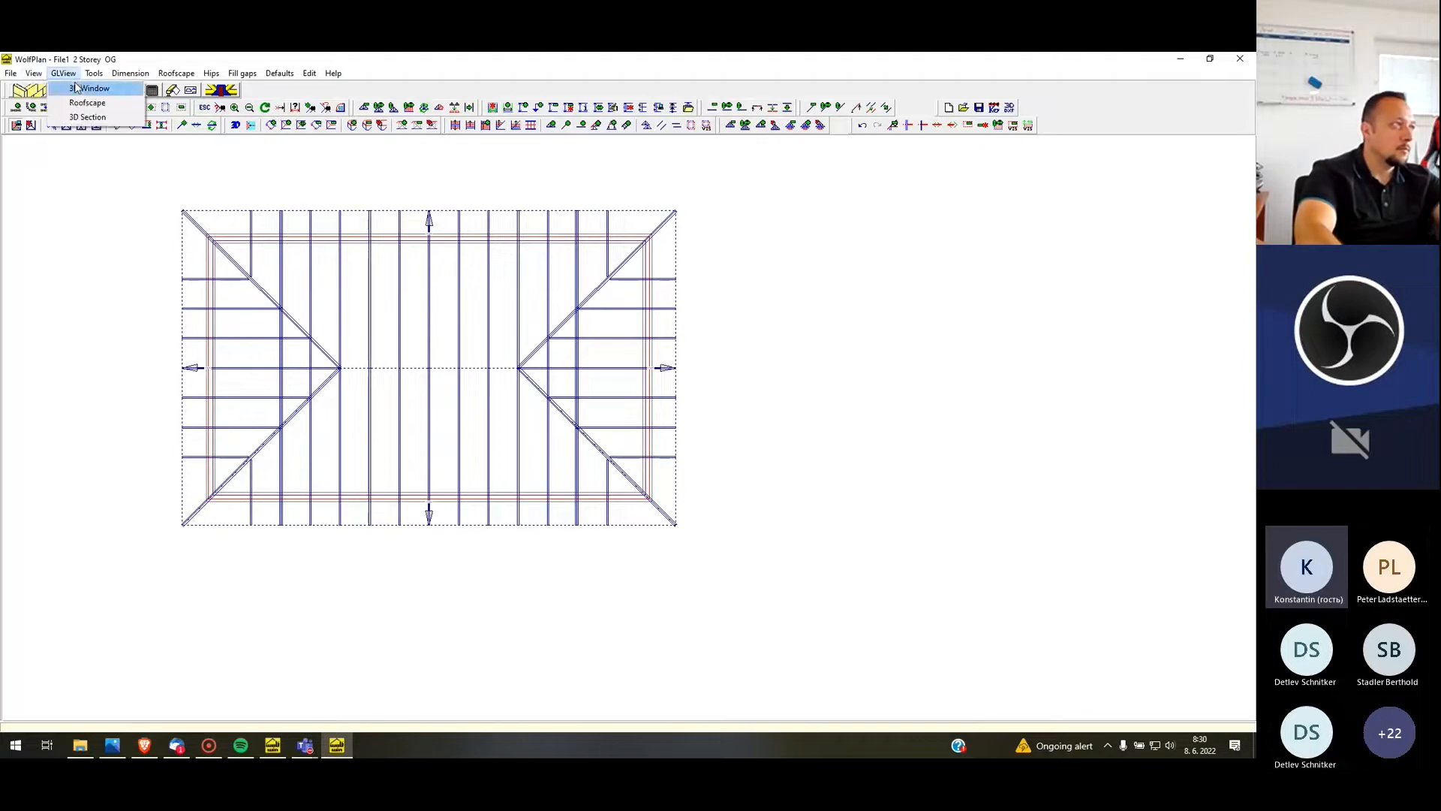
pyautogui.click(83, 89)
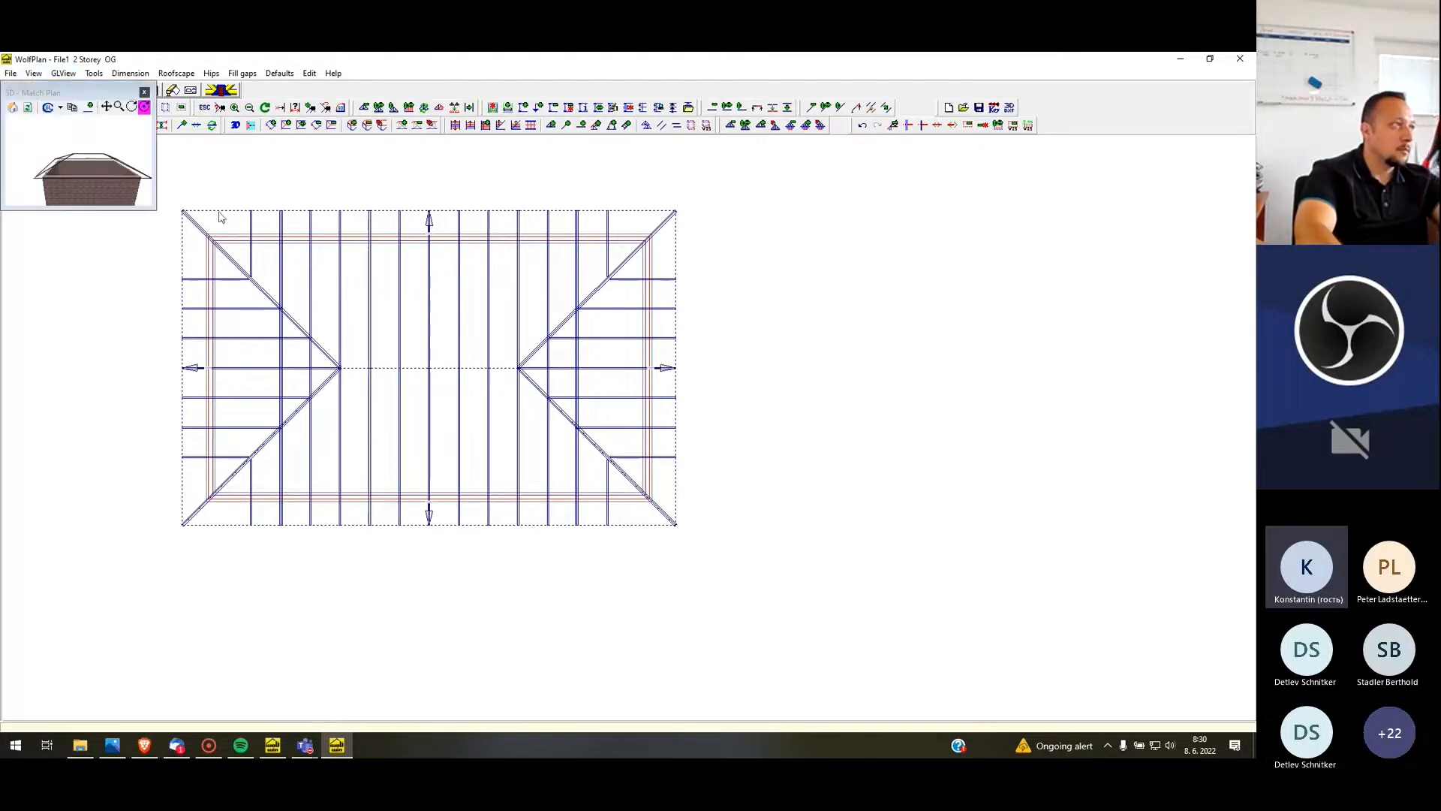
pyautogui.click(29, 108)
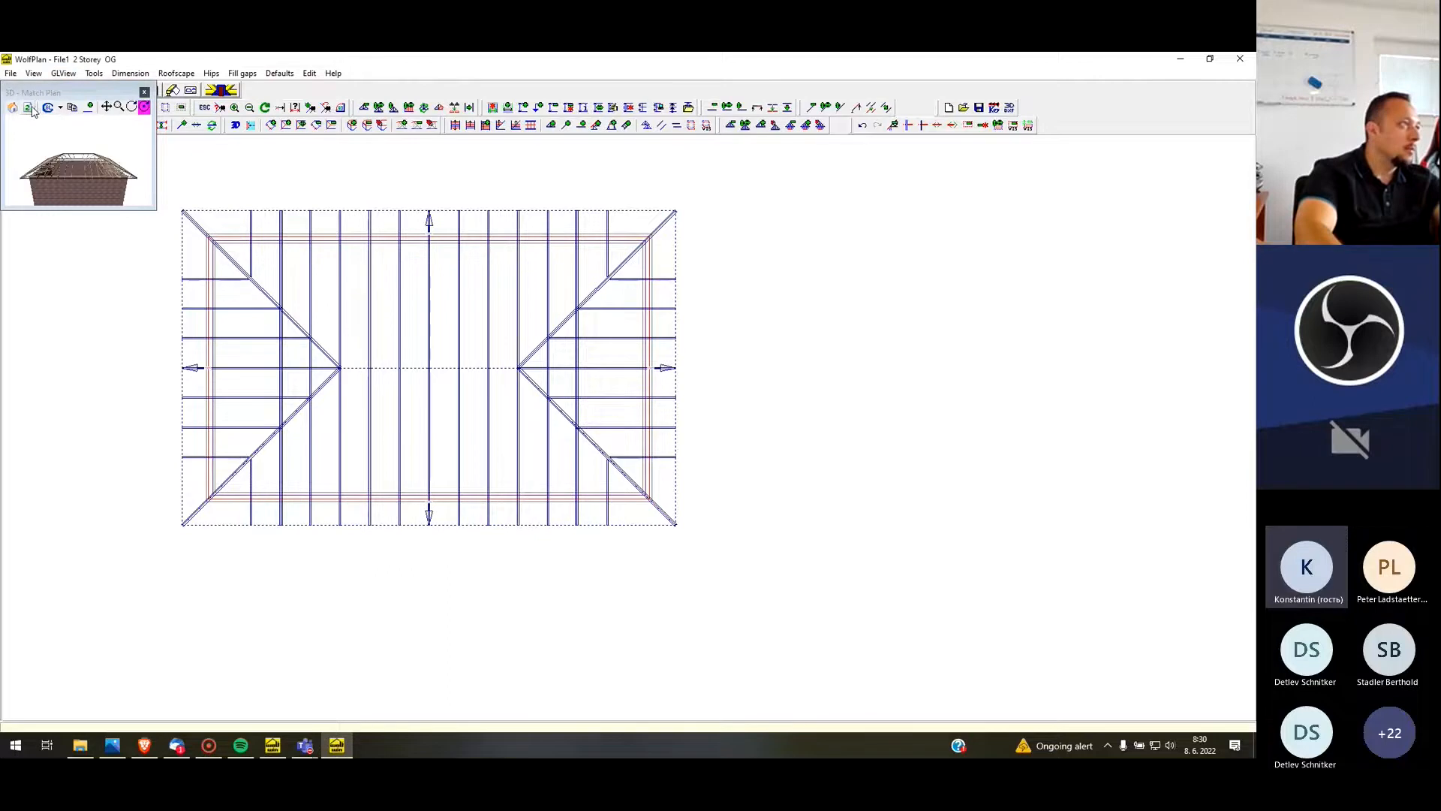
pyautogui.moveTo(155, 213); pyautogui.dragTo(1071, 611)
pyautogui.moveTo(525, 421); pyautogui.dragTo(1081, 241)
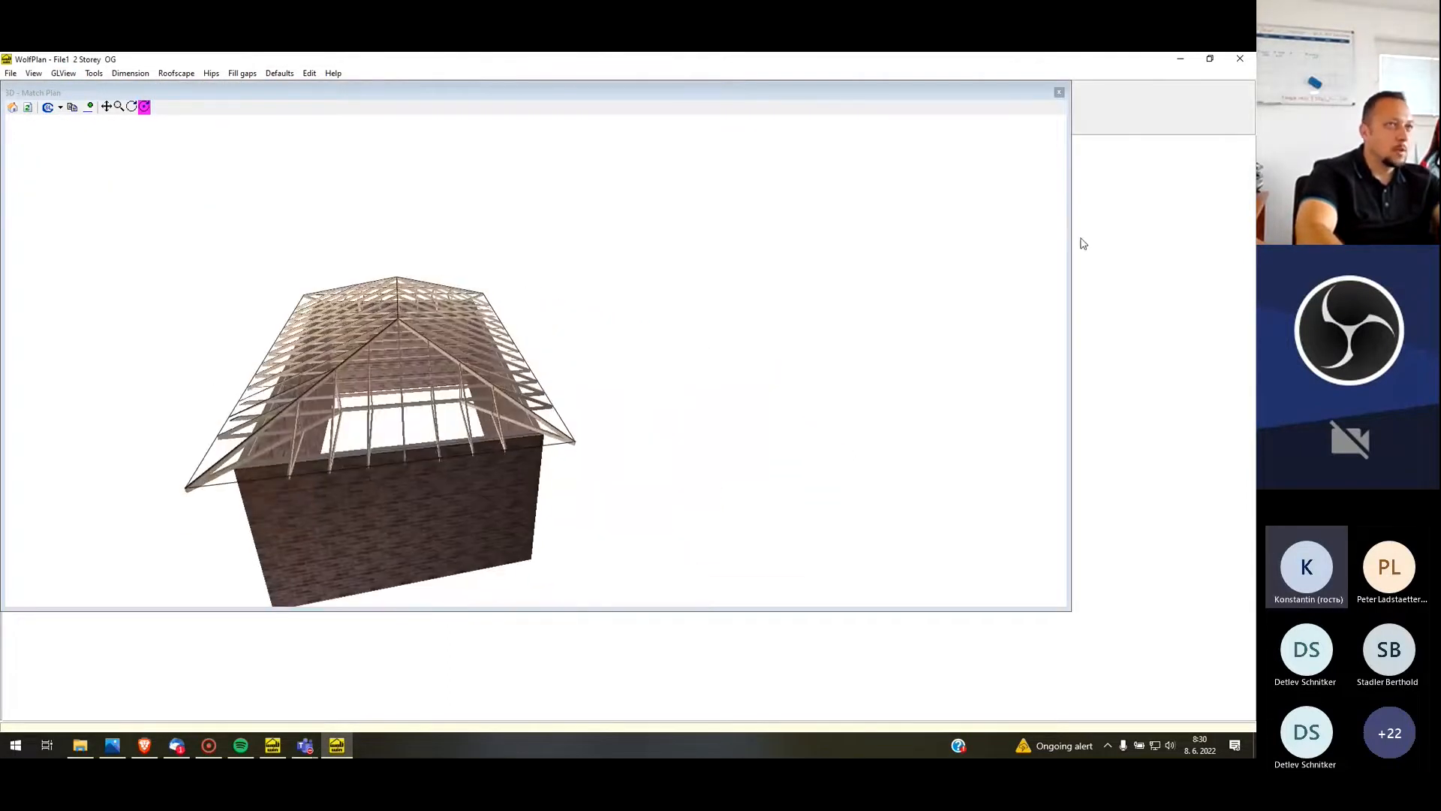
# Close the 3D view and undo the automatic truss fill of the main building's roof
pyautogui.click(1059, 92)
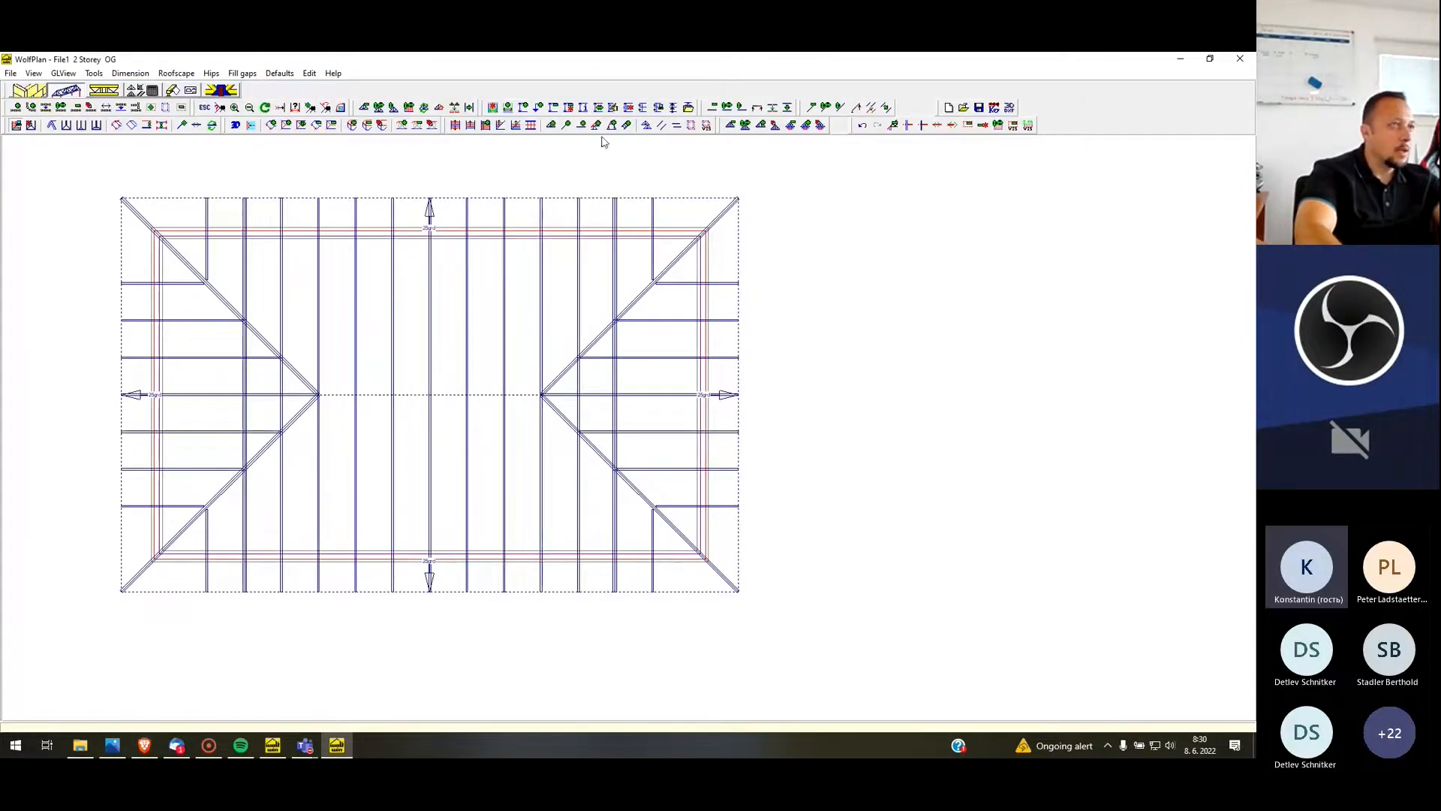
pyautogui.click(862, 128)
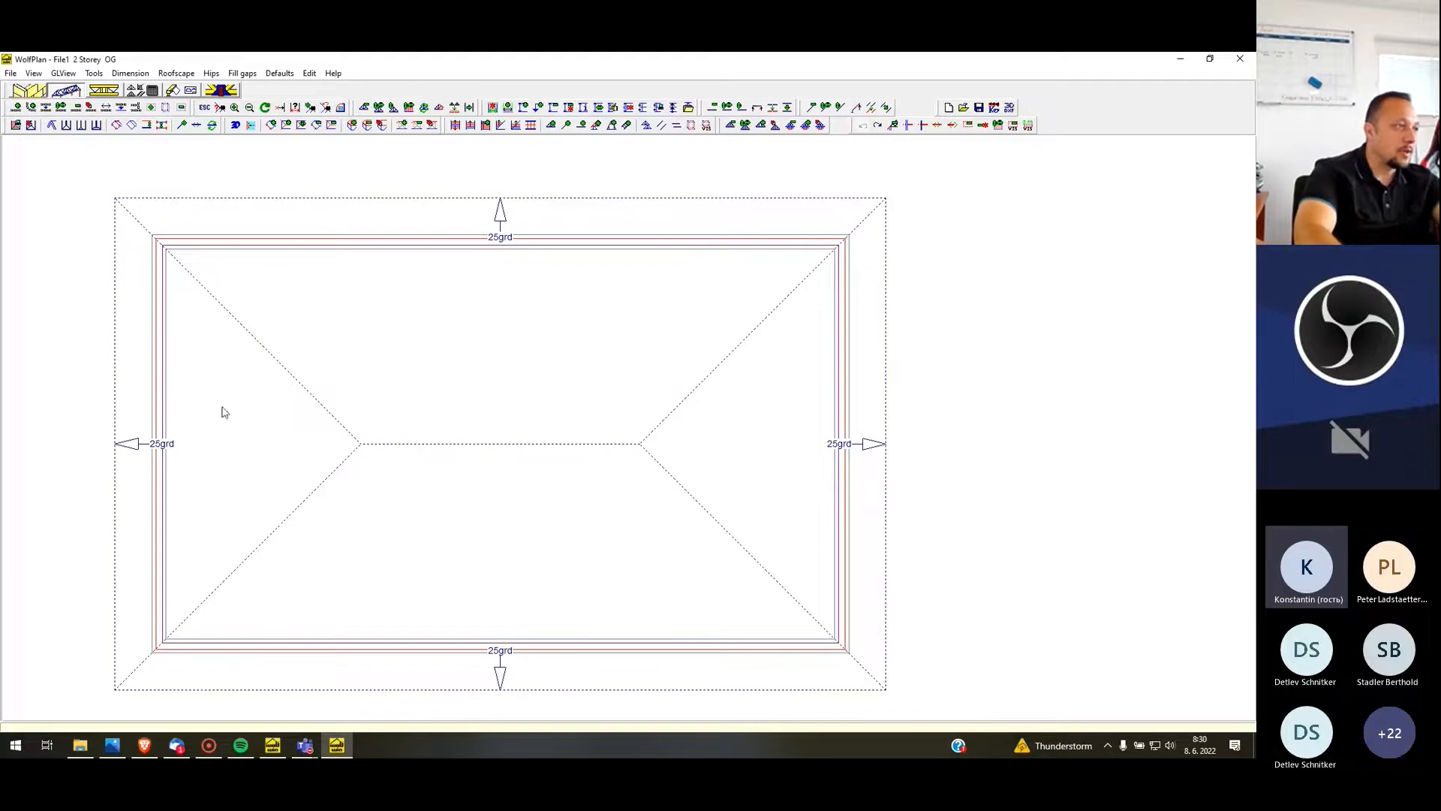
# Start a WALM45 hip end on the main building, using the left end wall and the upper and lower side walls
pyautogui.click(213, 74)
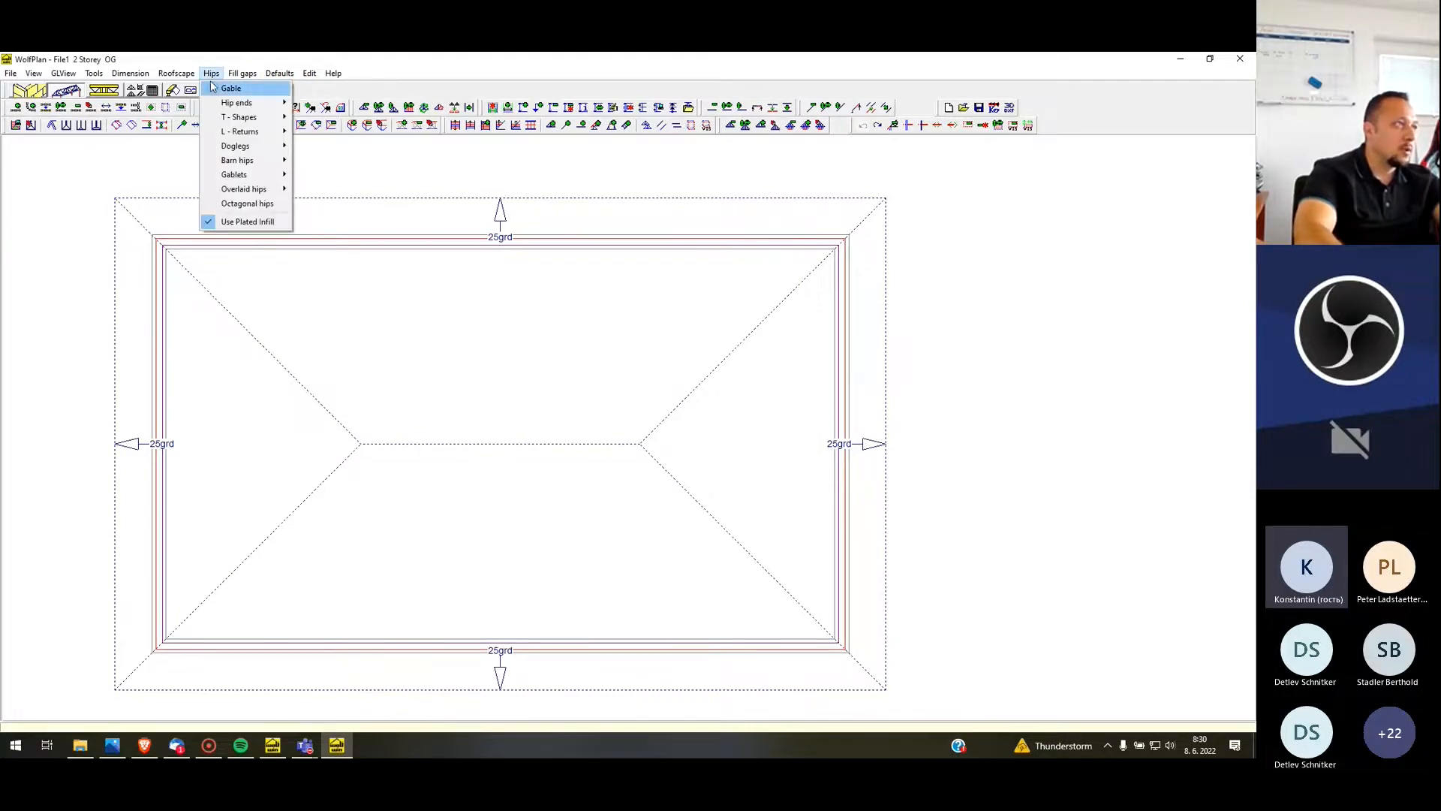
pyautogui.moveTo(246, 105)
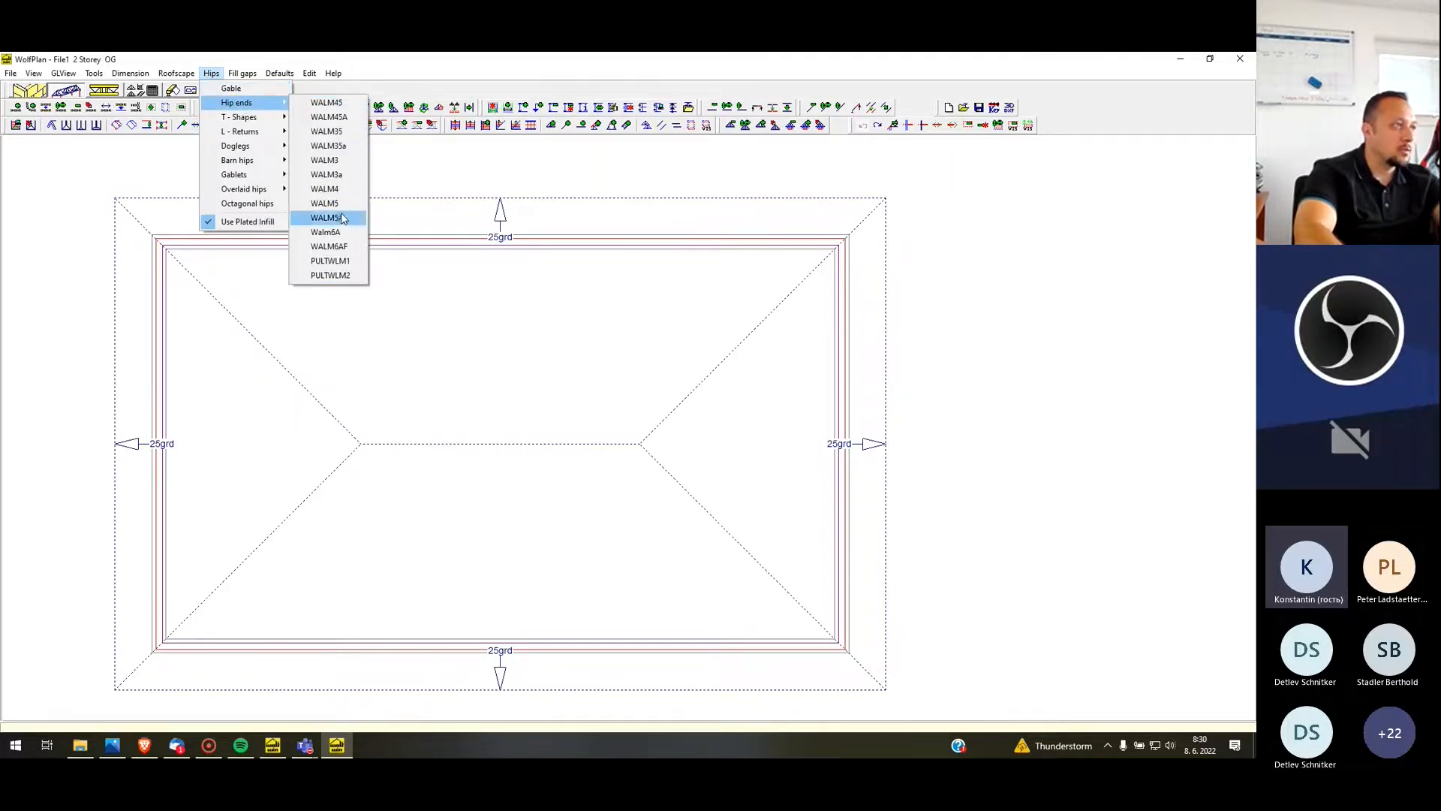
pyautogui.click(345, 107)
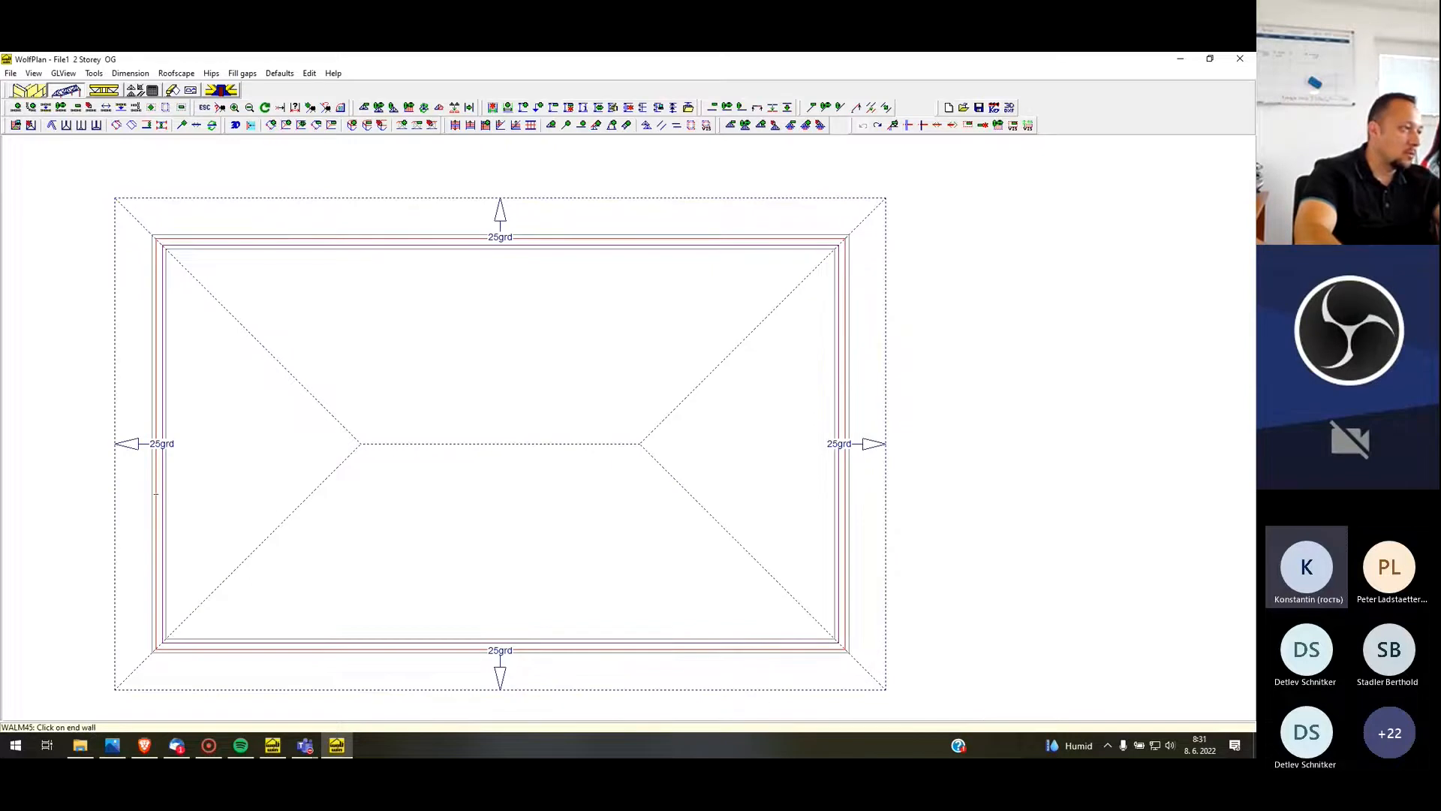
pyautogui.click(156, 427)
pyautogui.click(337, 240)
pyautogui.click(286, 651)
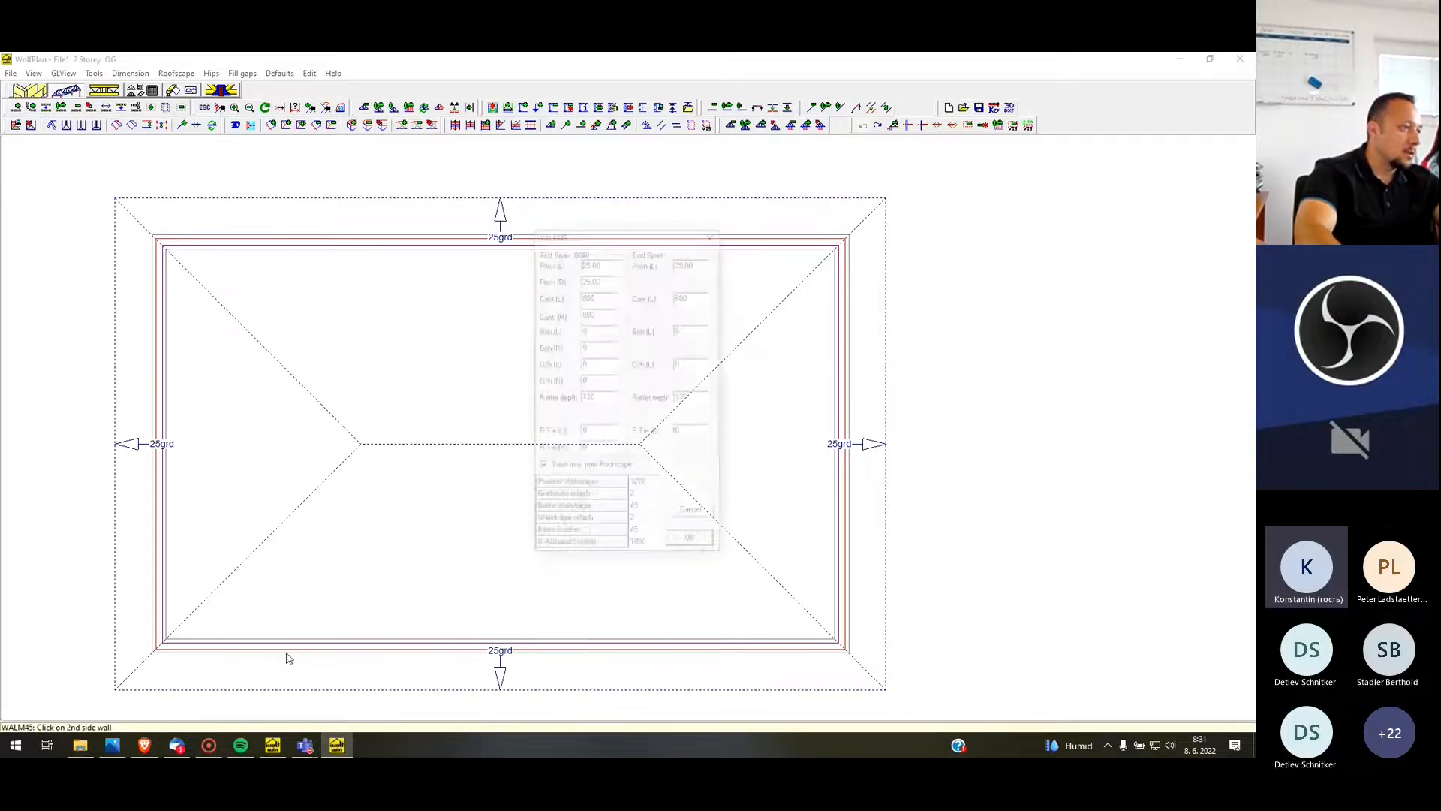
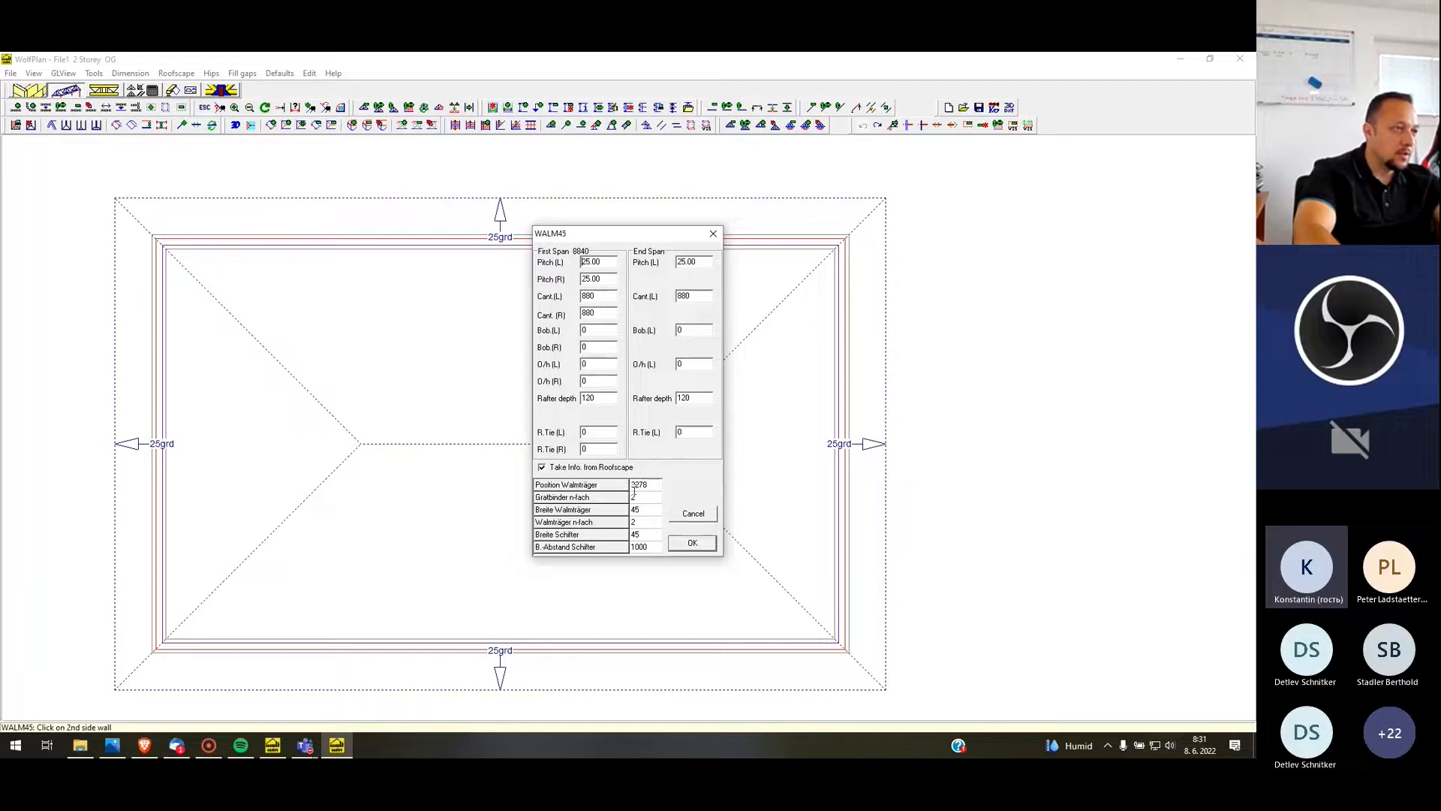
# Set Gratbinder n-fach to 1 and Walmträger n-fach to 2, and create the WALM45 hip end on the left side
pyautogui.click(656, 485)
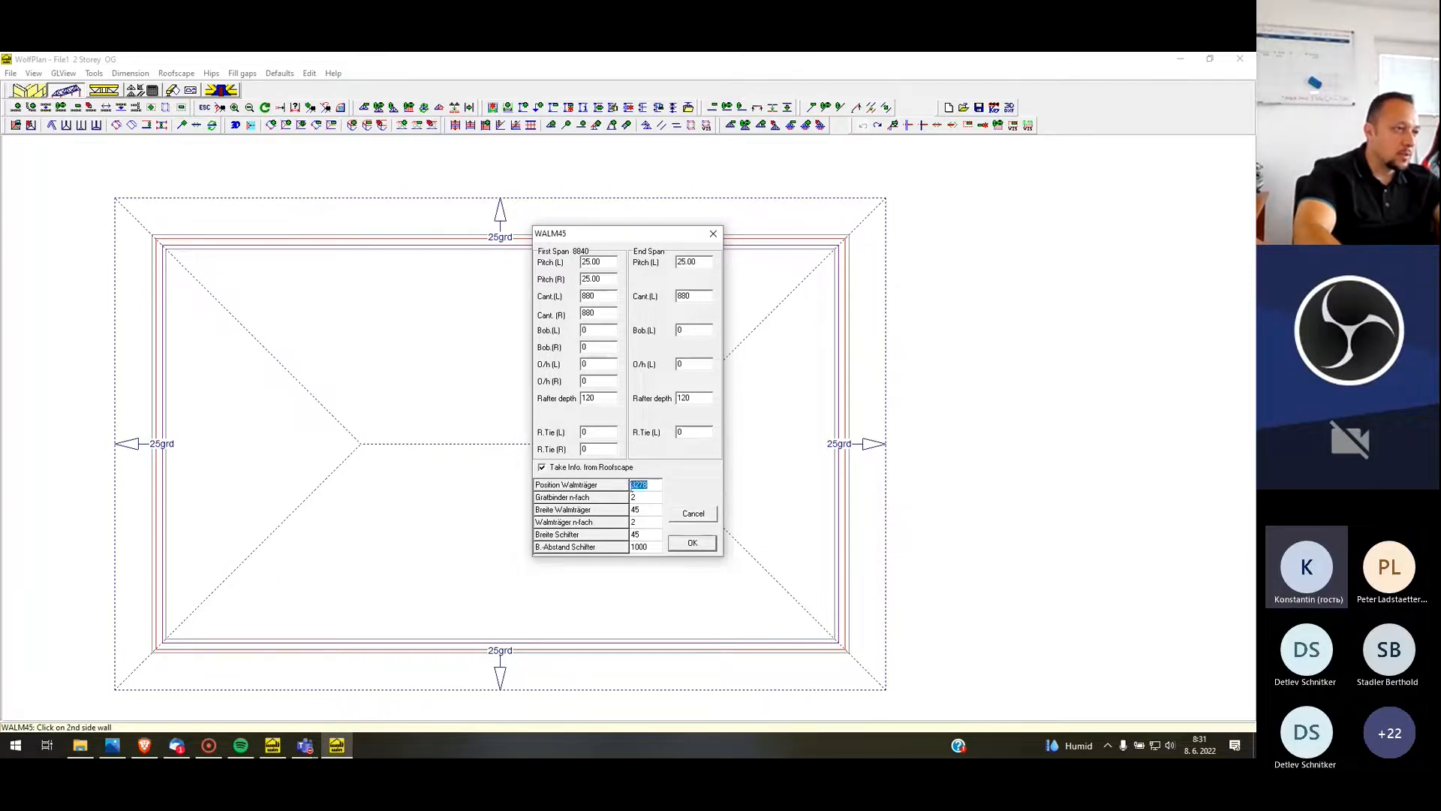
pyautogui.click(654, 498)
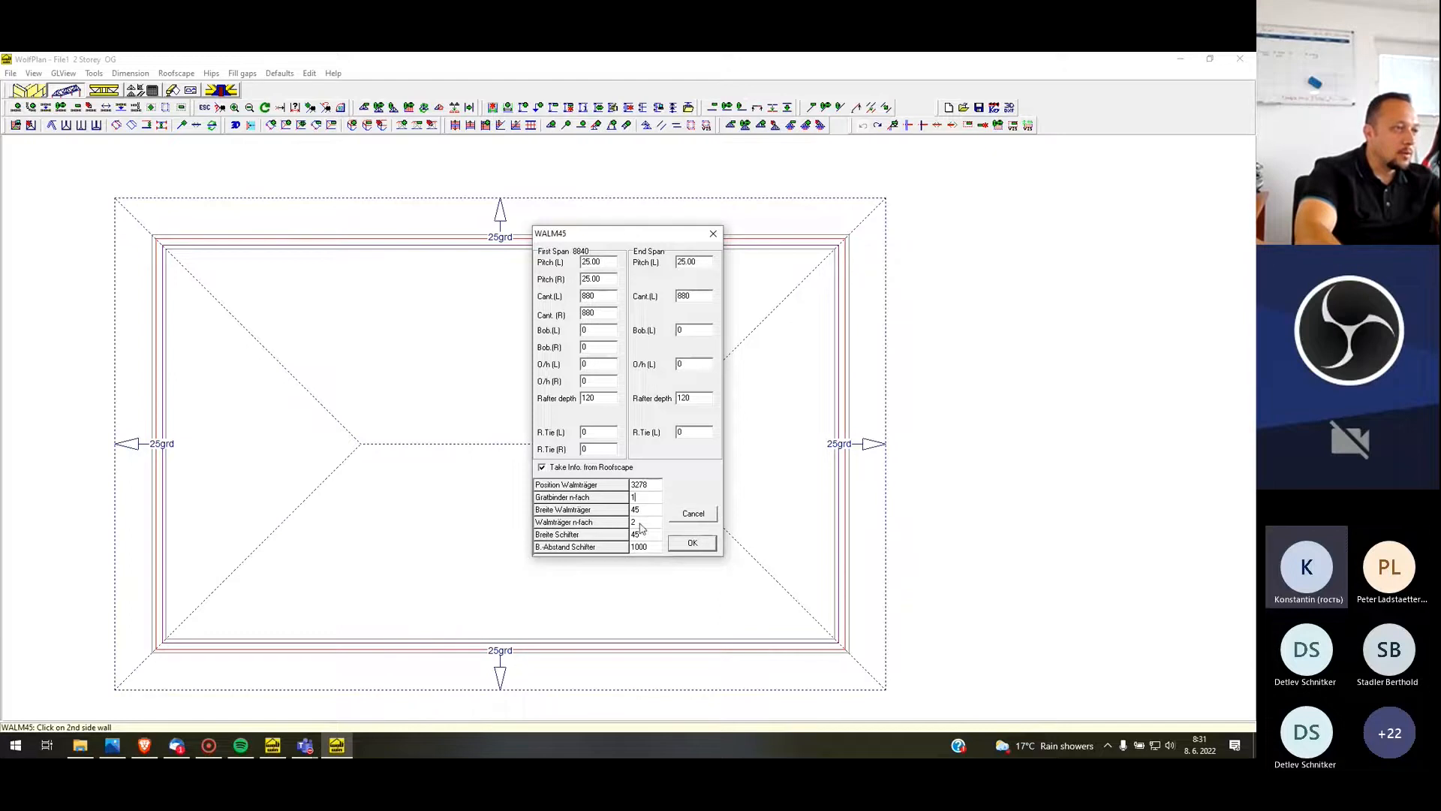
pyautogui.click(646, 523)
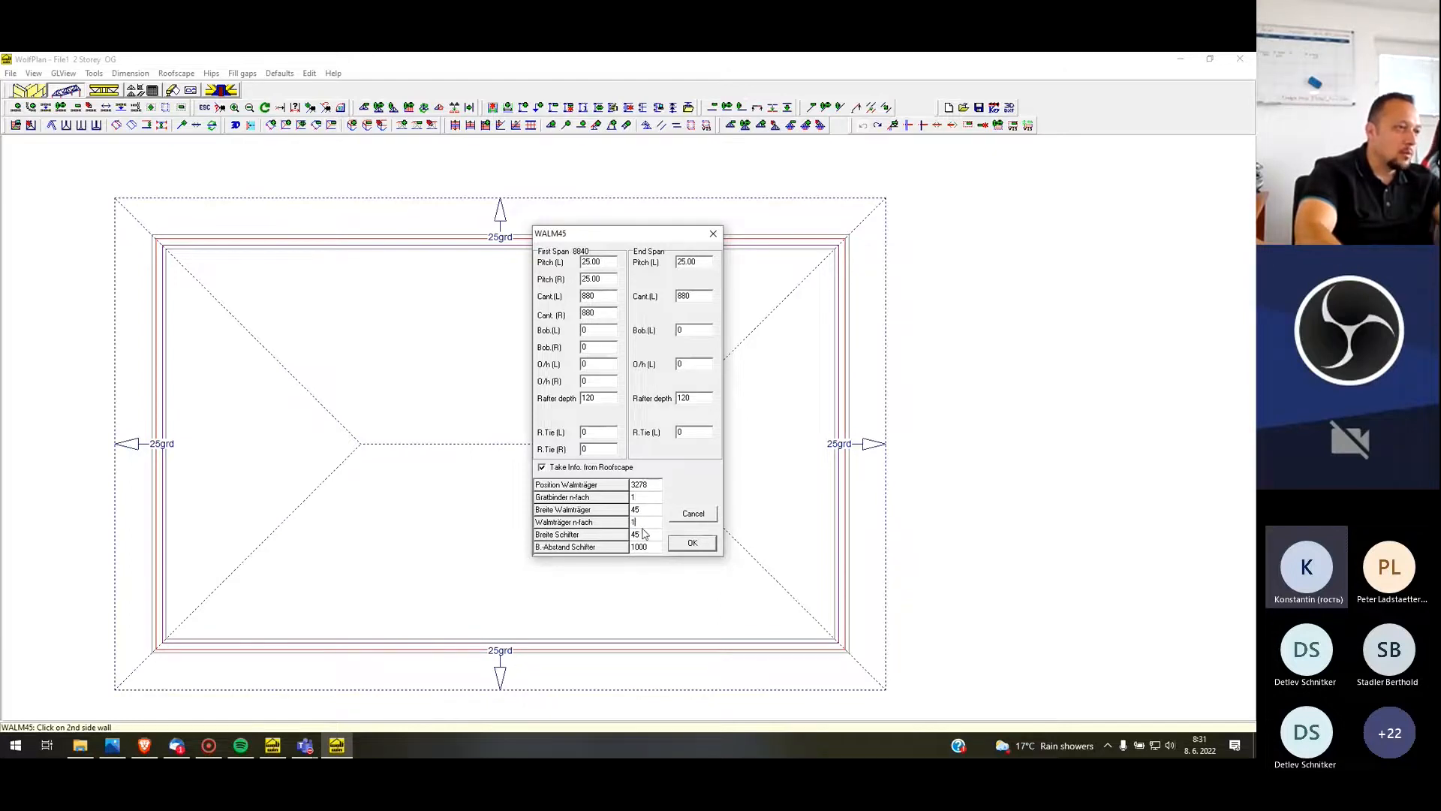
pyautogui.write('1')
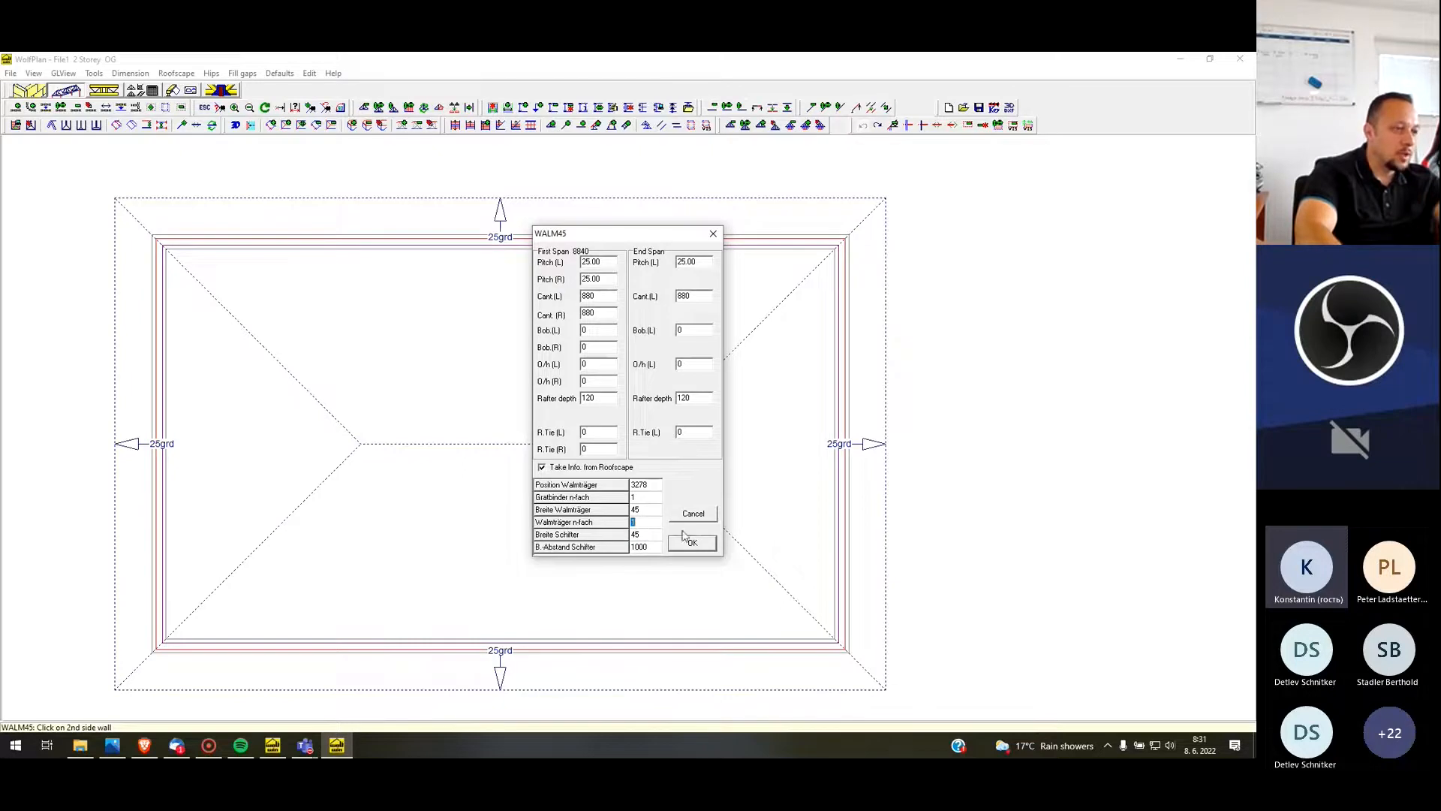
pyautogui.write('2')
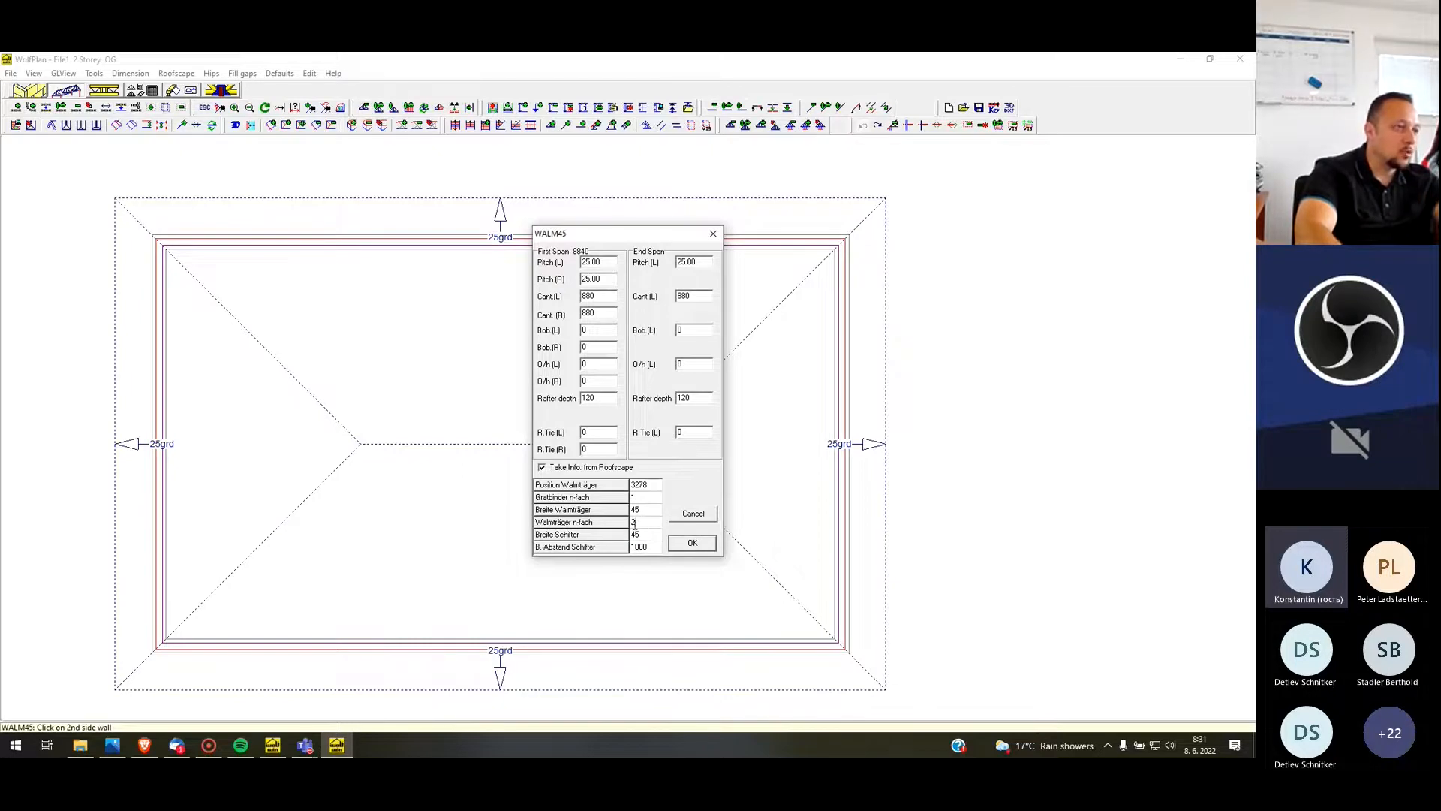
pyautogui.click(701, 548)
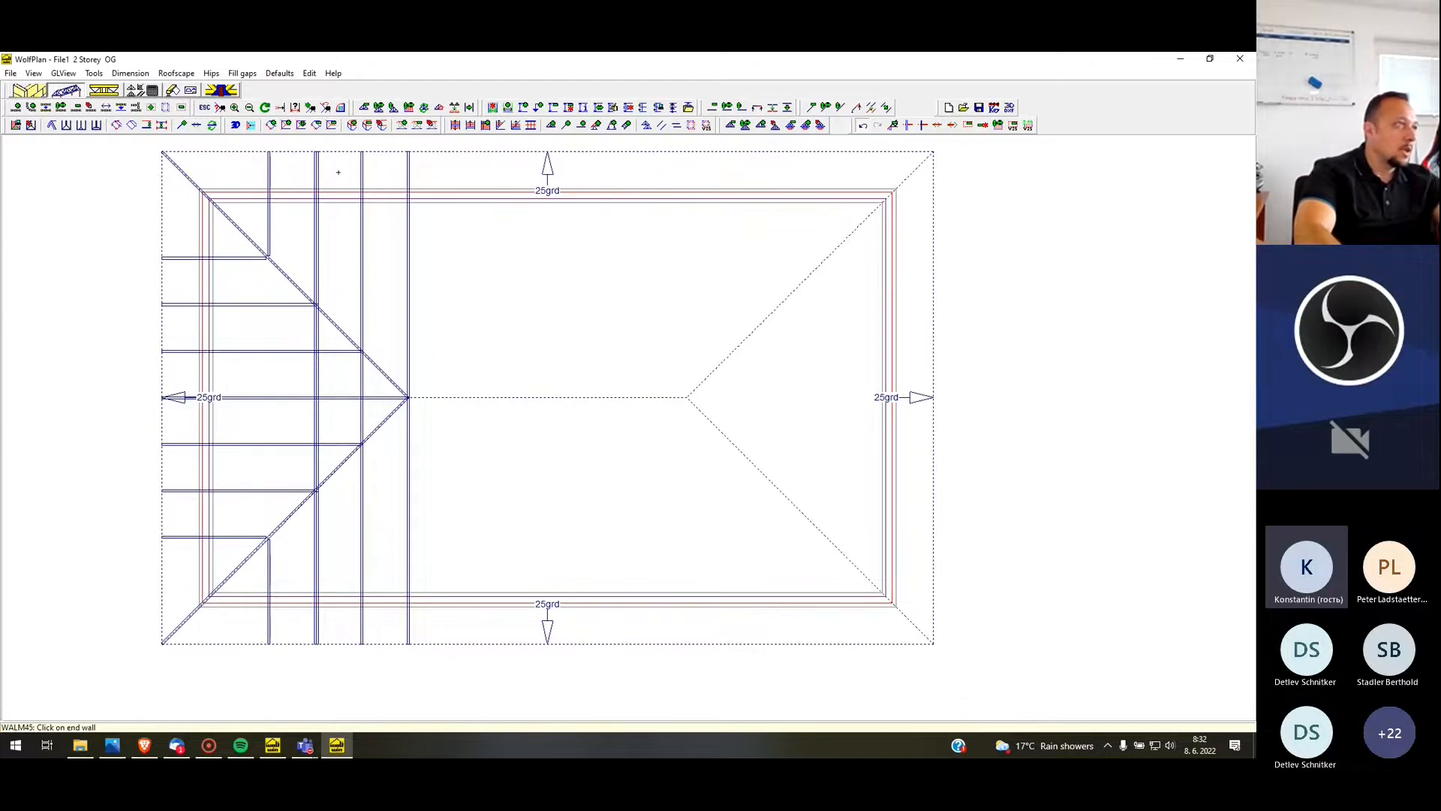
# Create a WALM45A hip end at the building's right end, using the right end wall and the upper and lower side walls
pyautogui.click(211, 73)
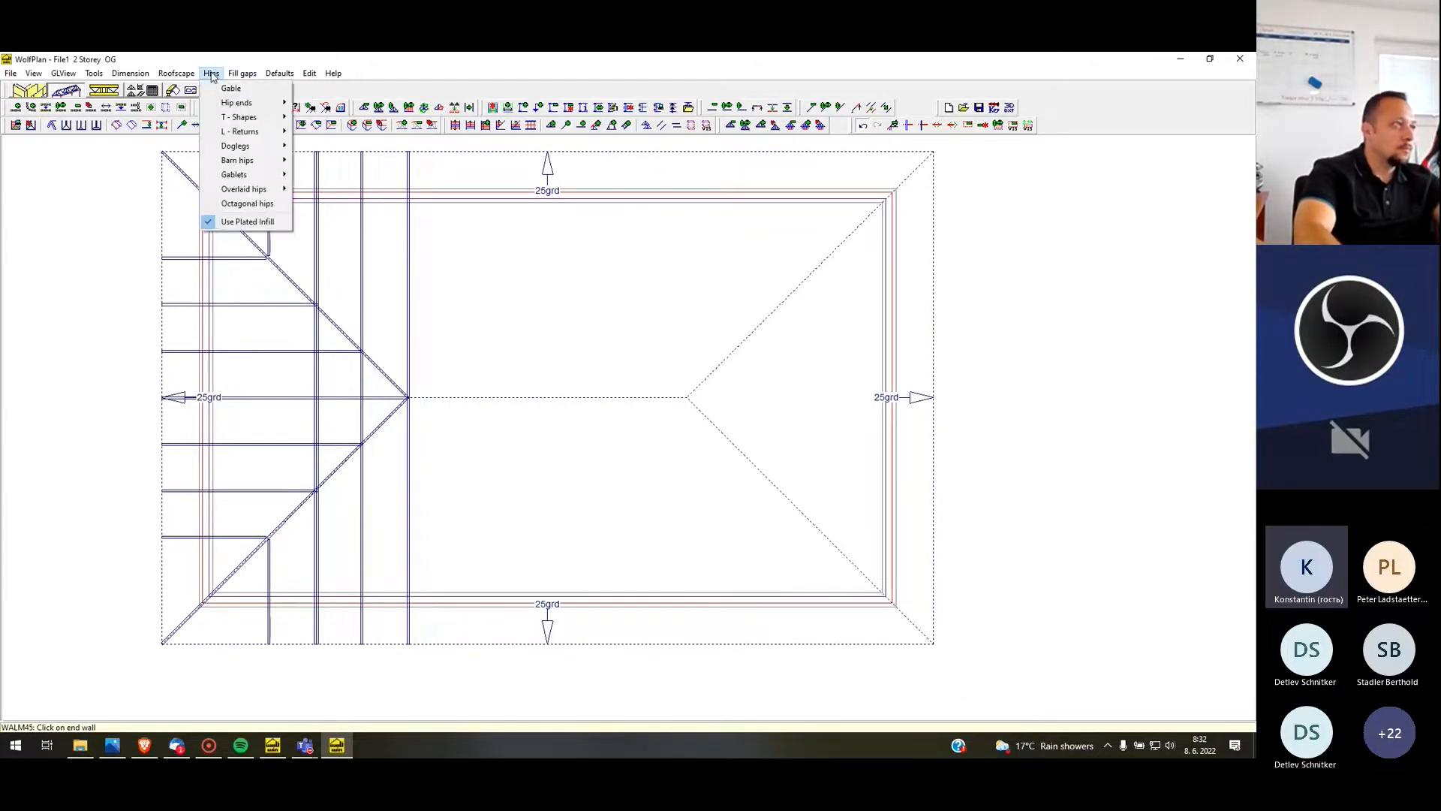
pyautogui.moveTo(240, 103)
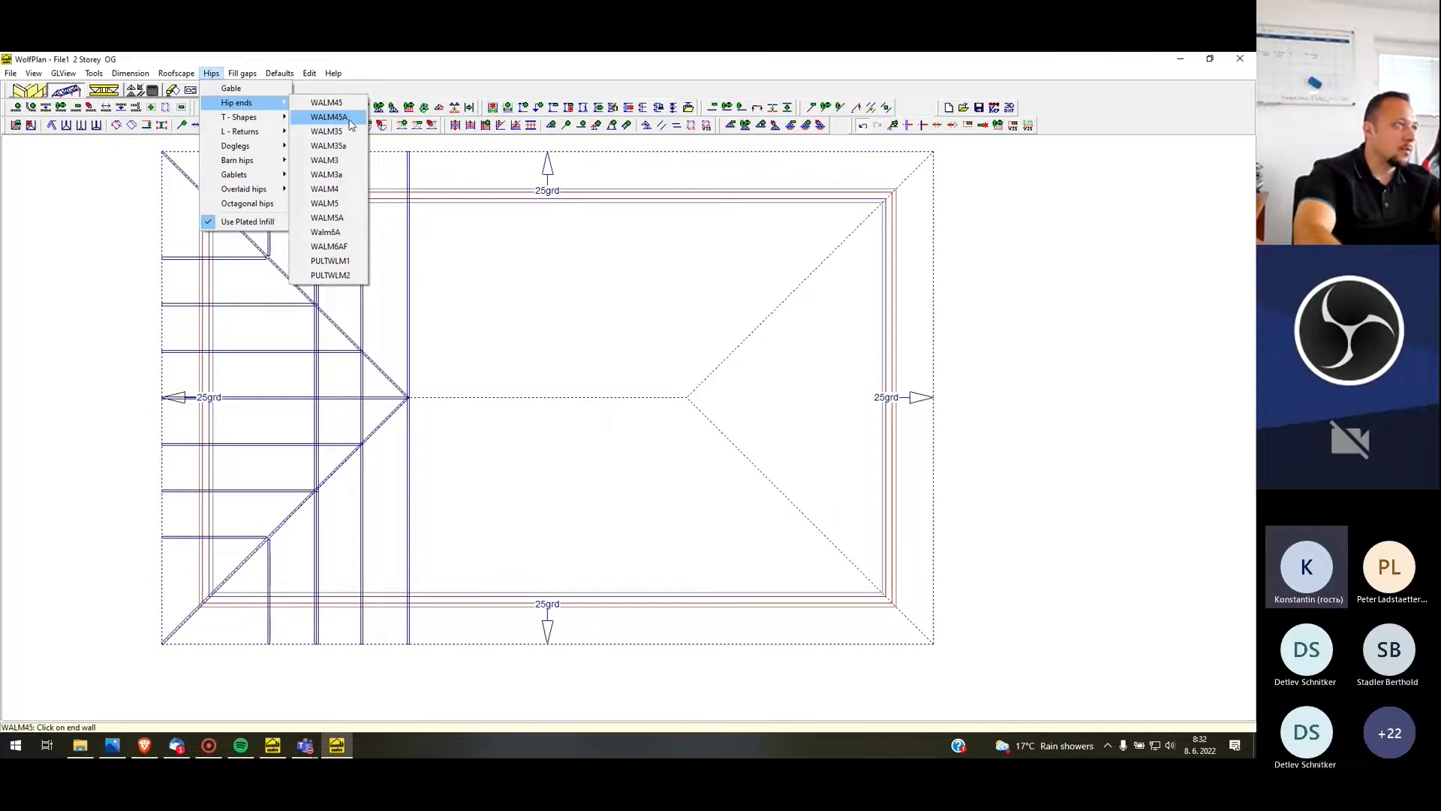
pyautogui.click(328, 117)
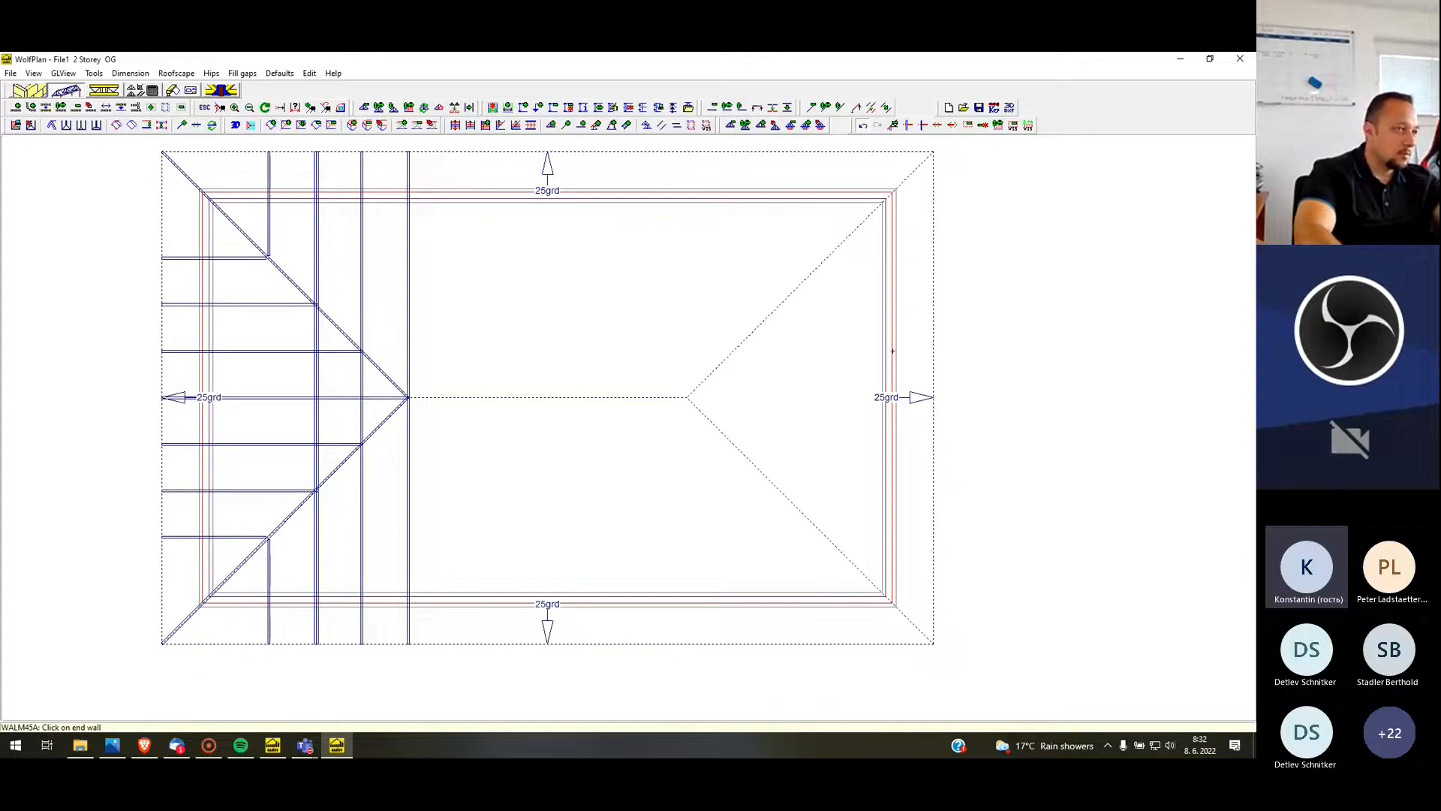
pyautogui.click(893, 349)
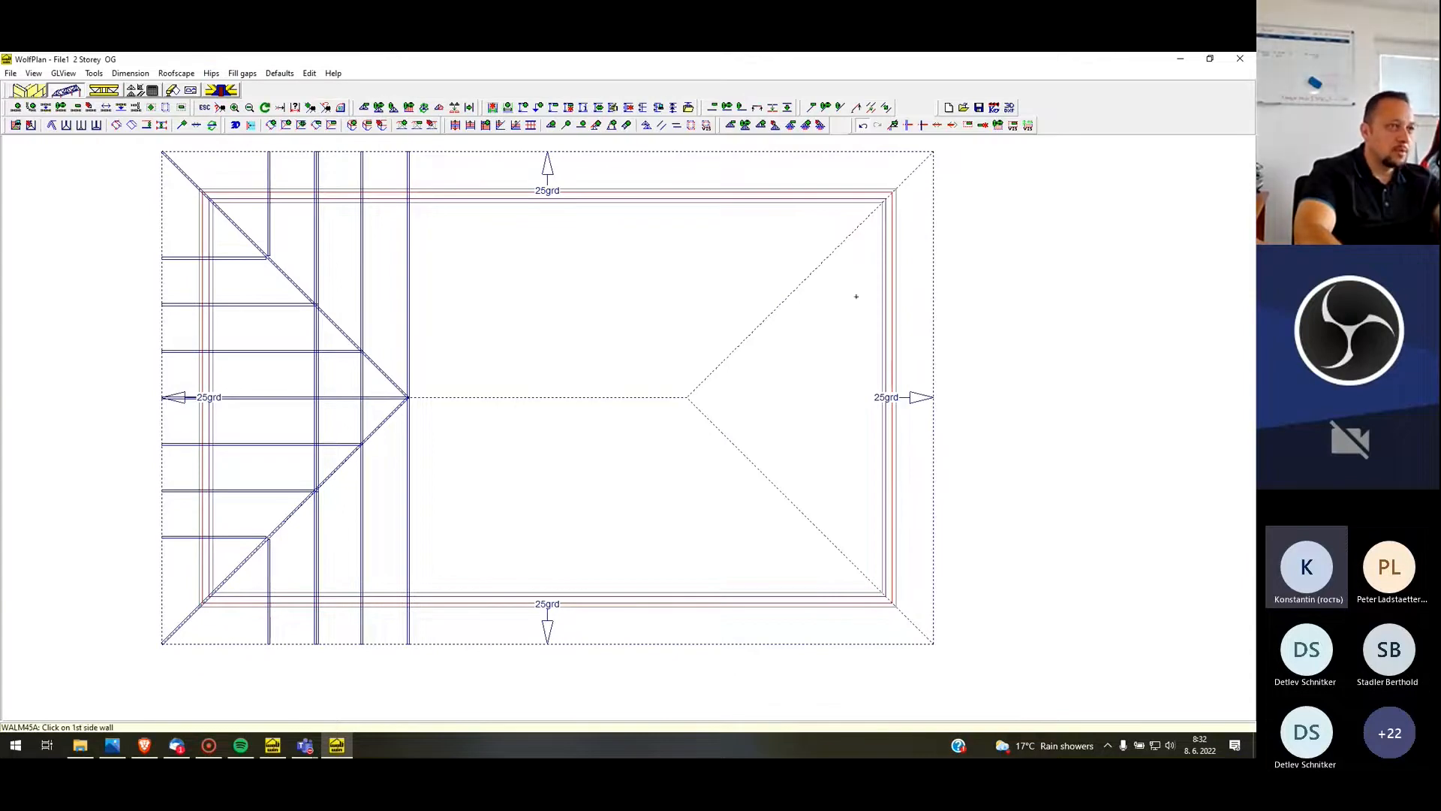
pyautogui.click(766, 191)
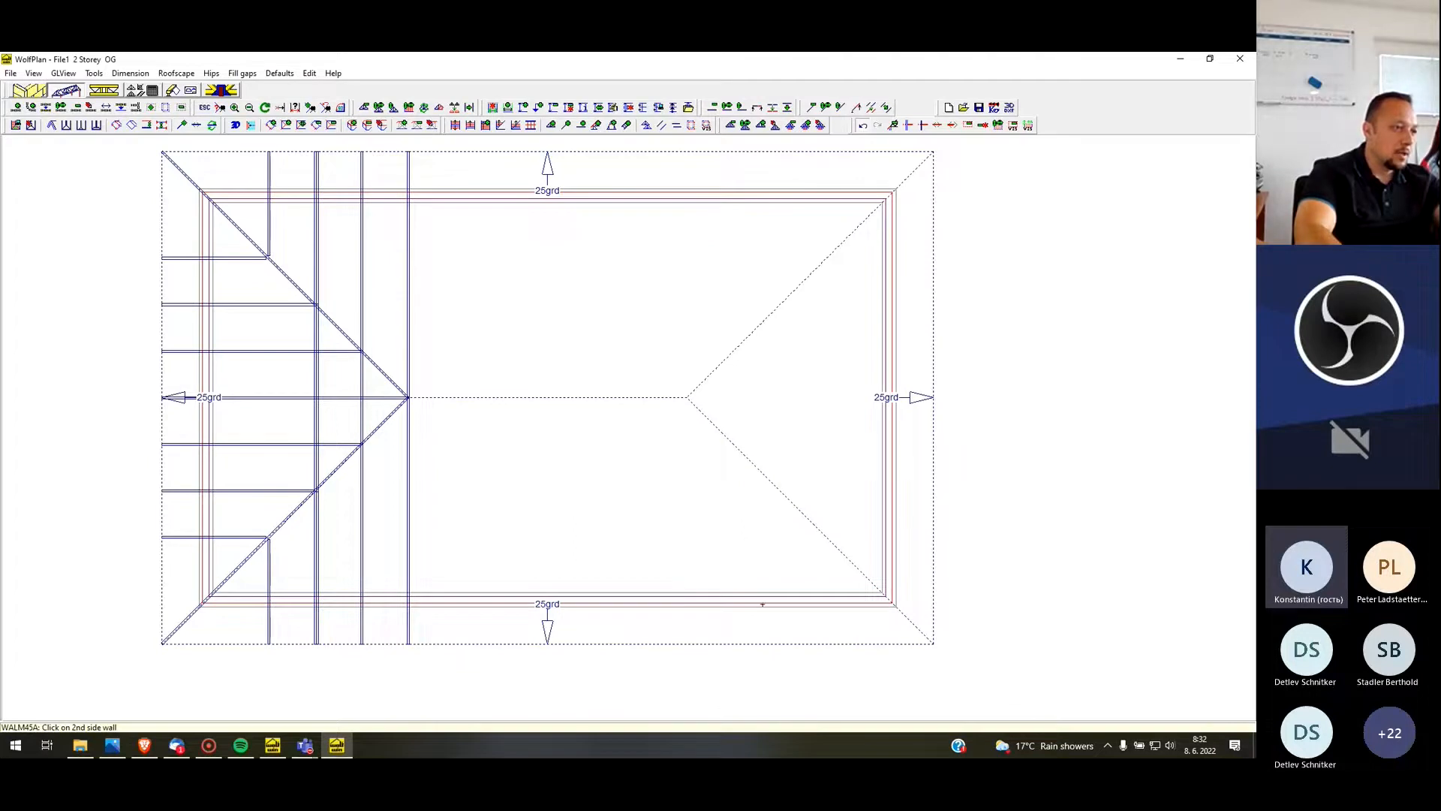
pyautogui.click(758, 603)
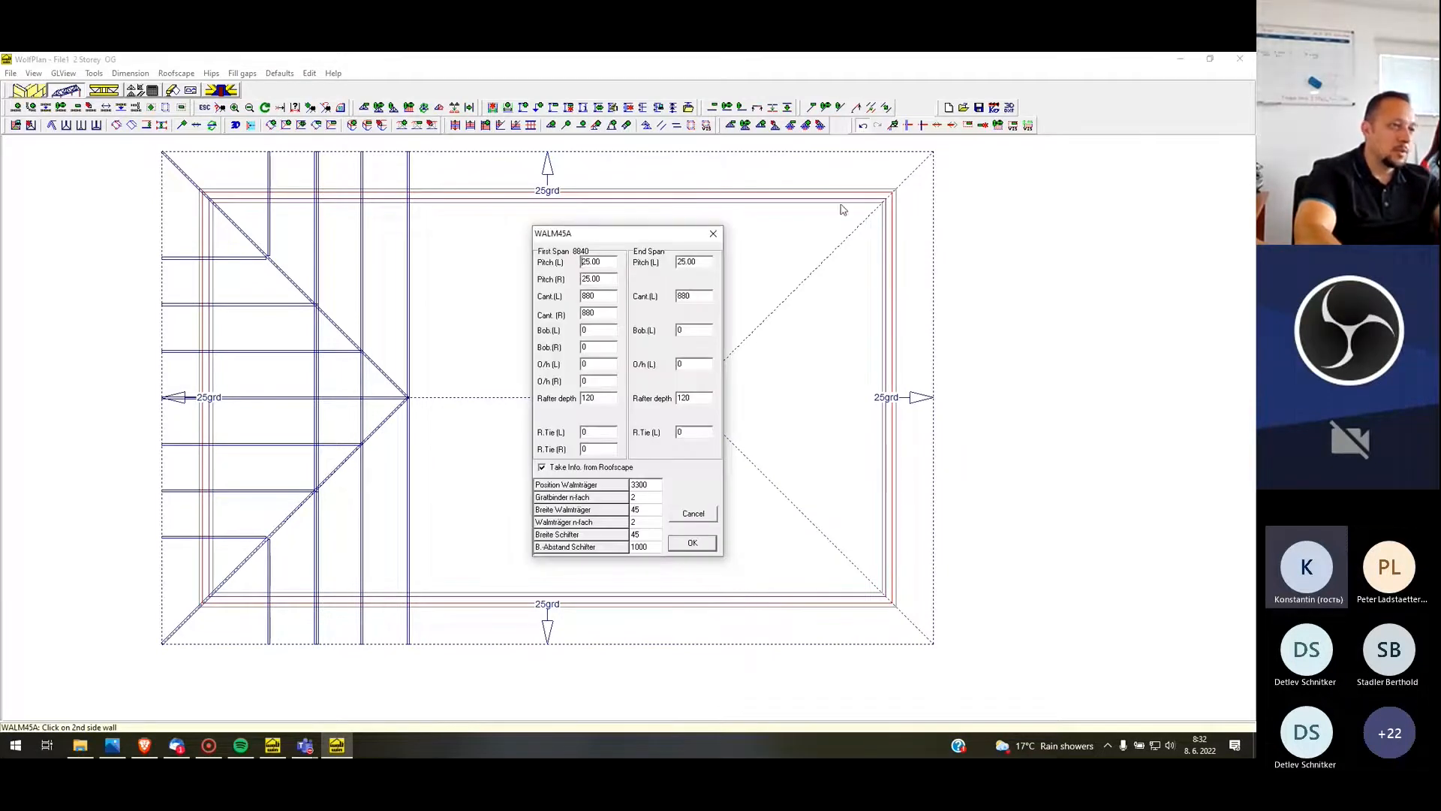
pyautogui.doubleClick(654, 523)
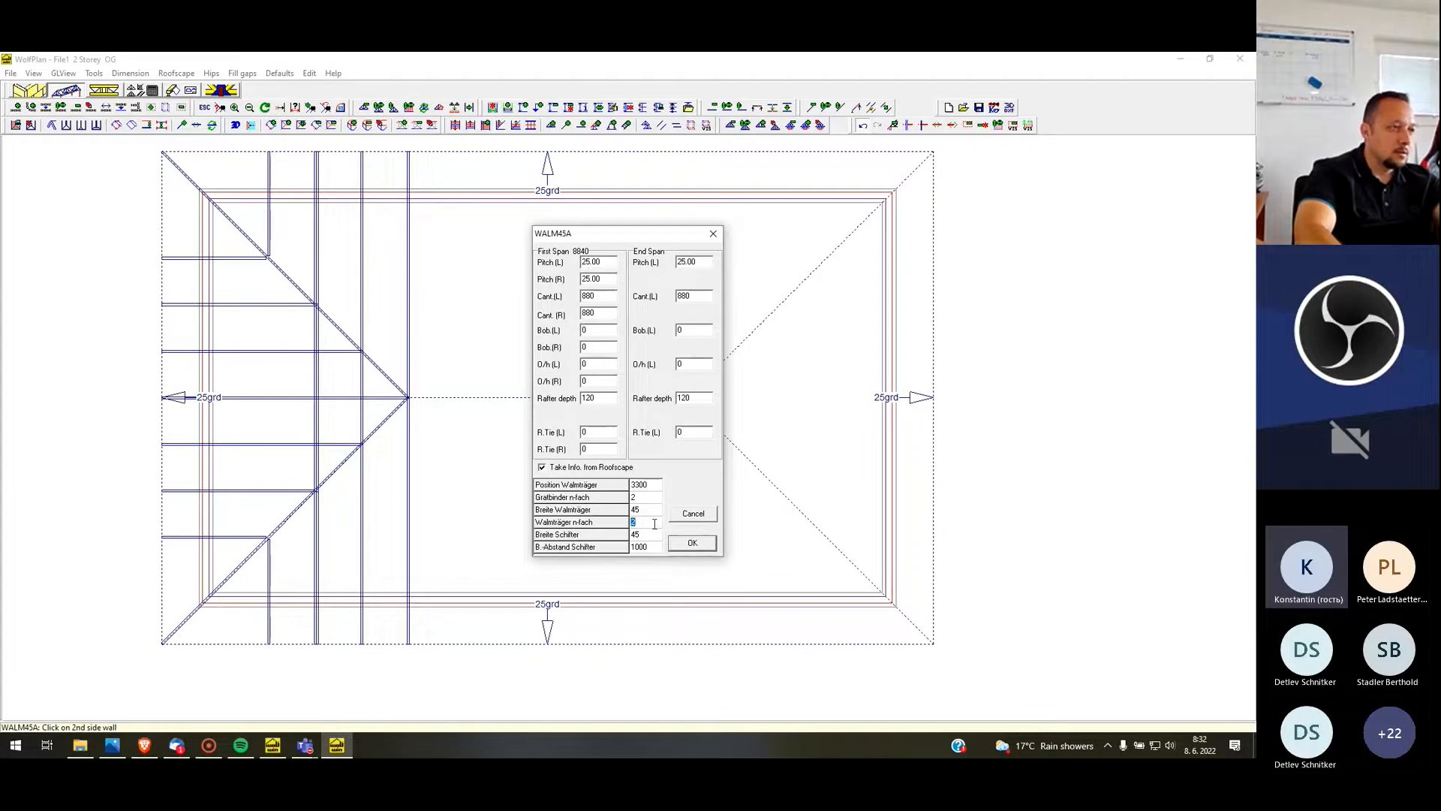
pyautogui.doubleClick(651, 500)
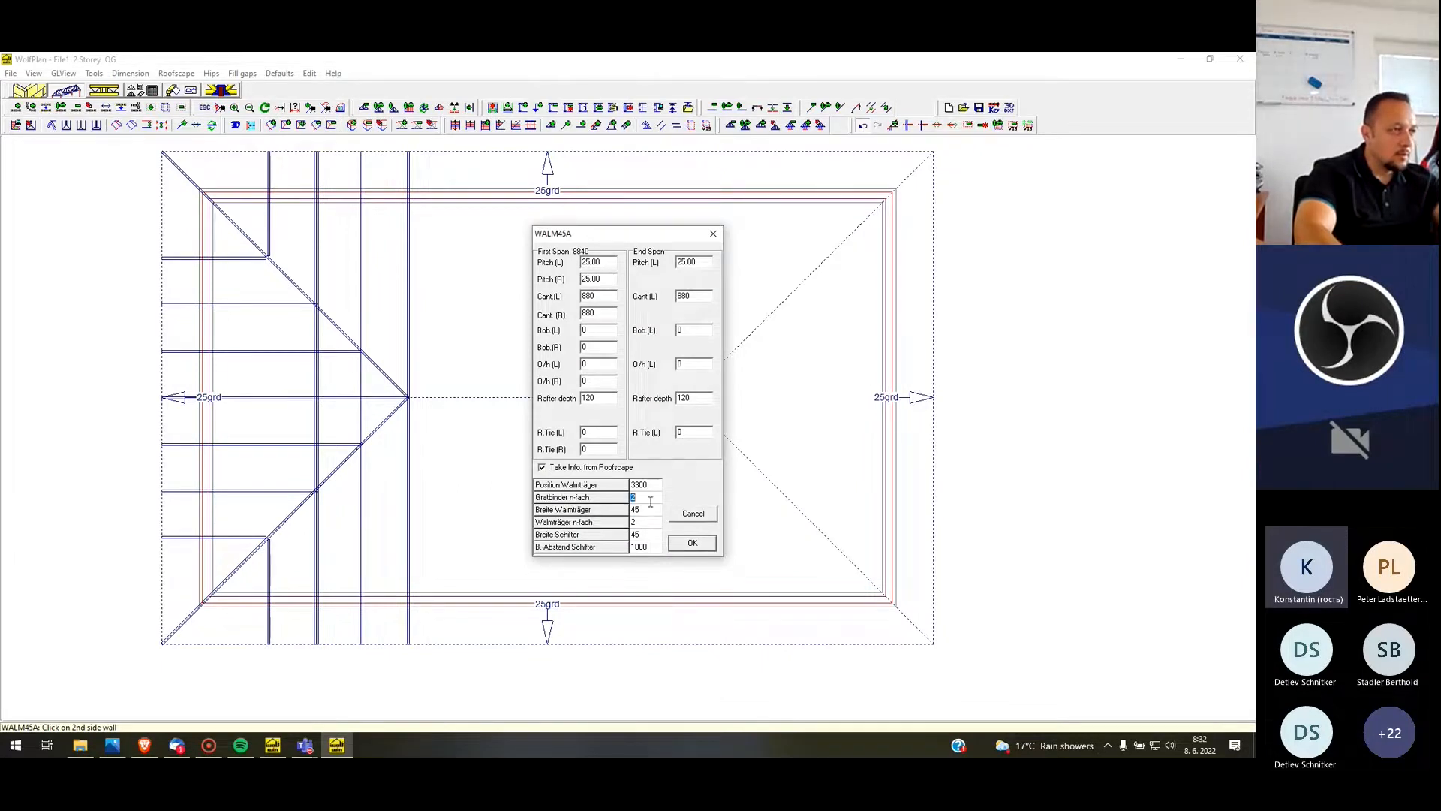
pyautogui.click(692, 543)
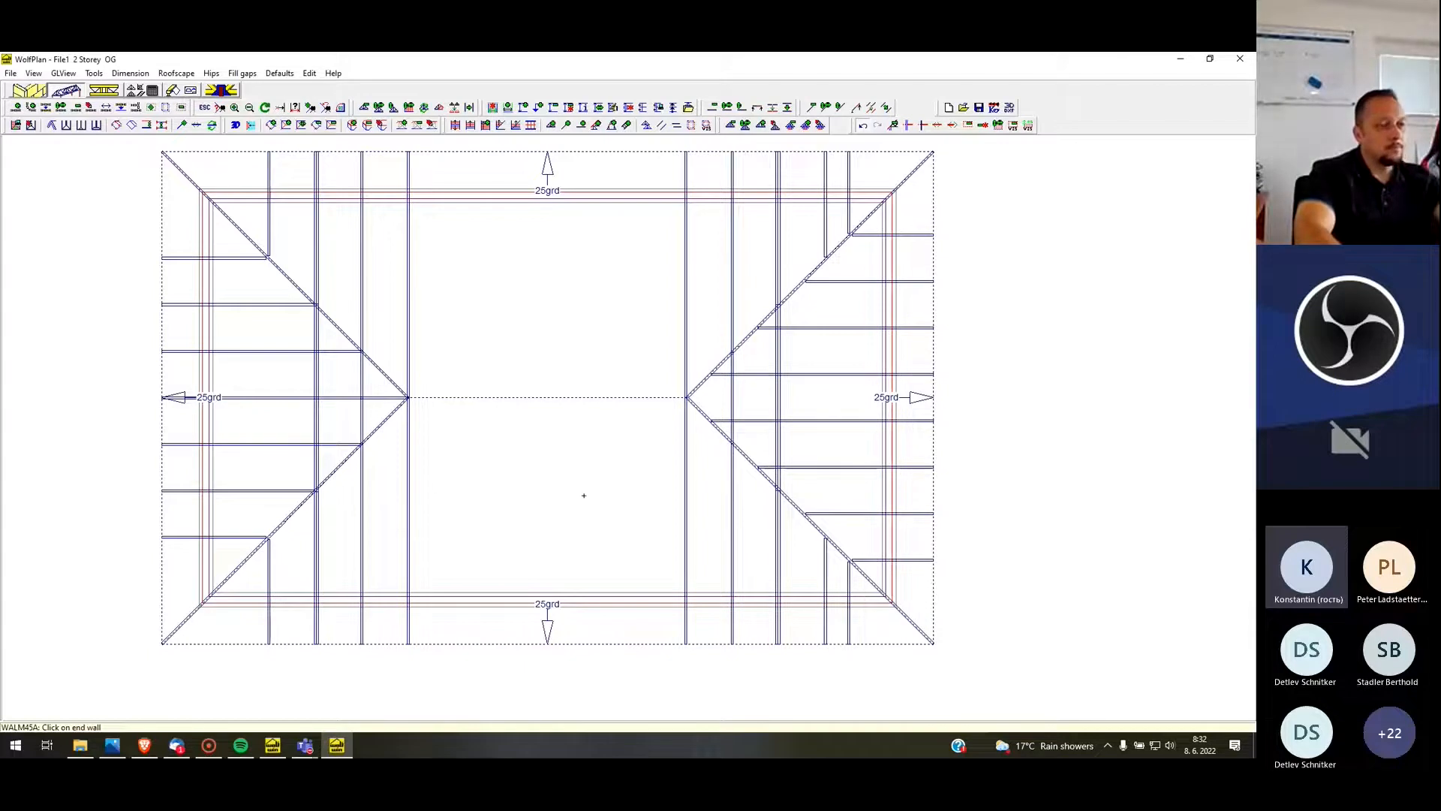
# Delete all trusses of the WALM45A hip end at the building's right end with an area deletion
pyautogui.scroll(-1, 569, 499)
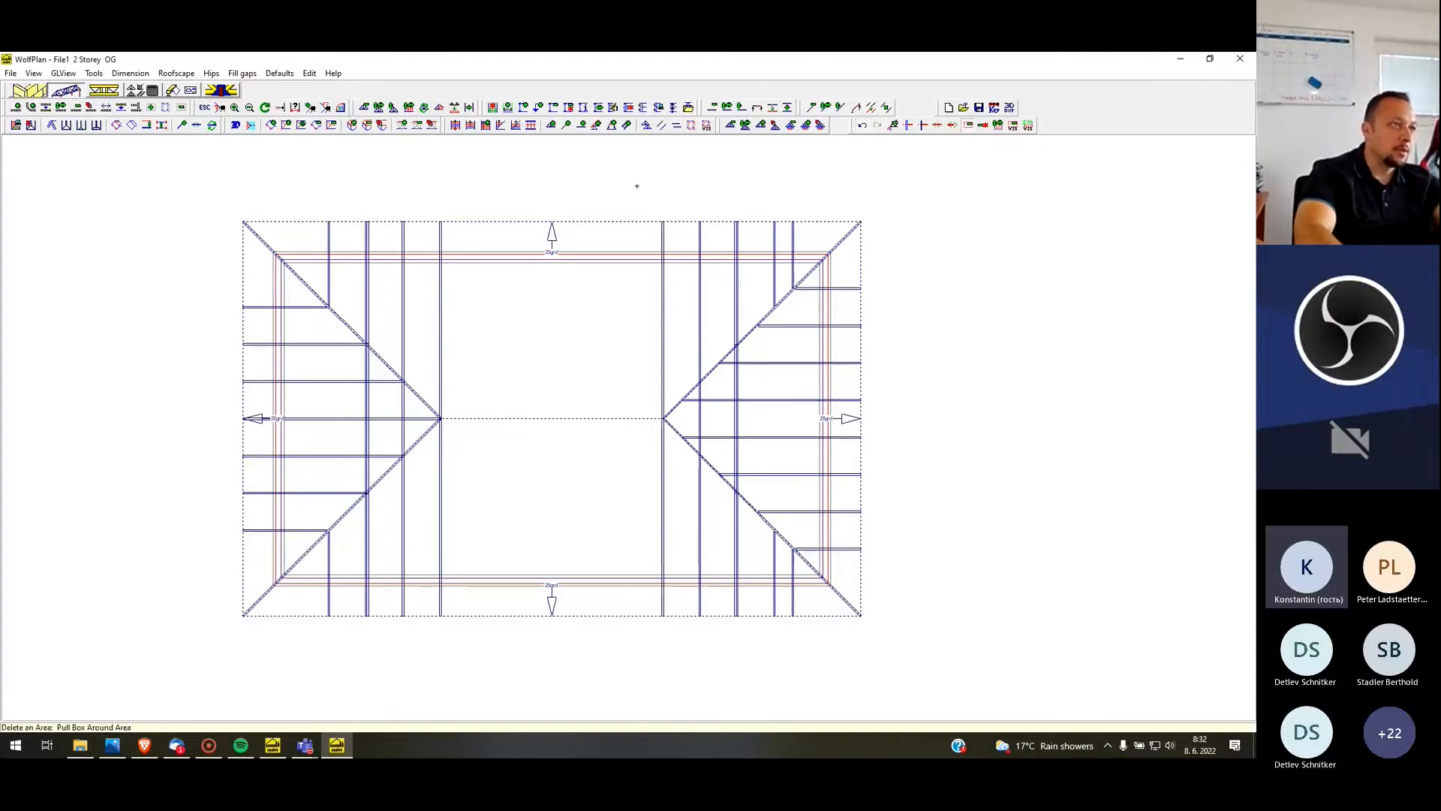
pyautogui.moveTo(870, 595); pyautogui.dragTo(917, 666)
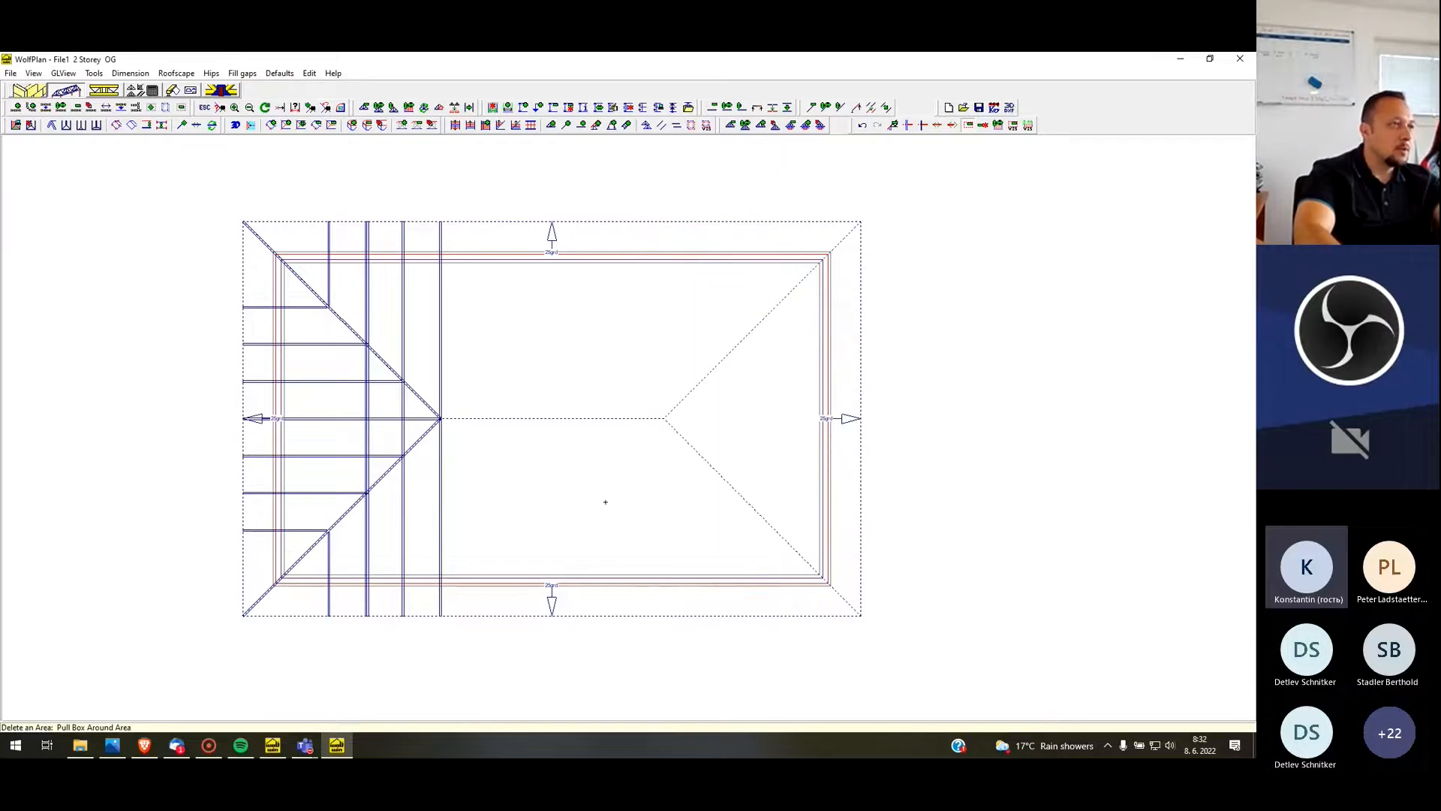
# Start a single truss supported by the upper side wall and the upper-left hip truss
pyautogui.scroll(2, 290, 243)
pyautogui.scroll(1, 368, 330)
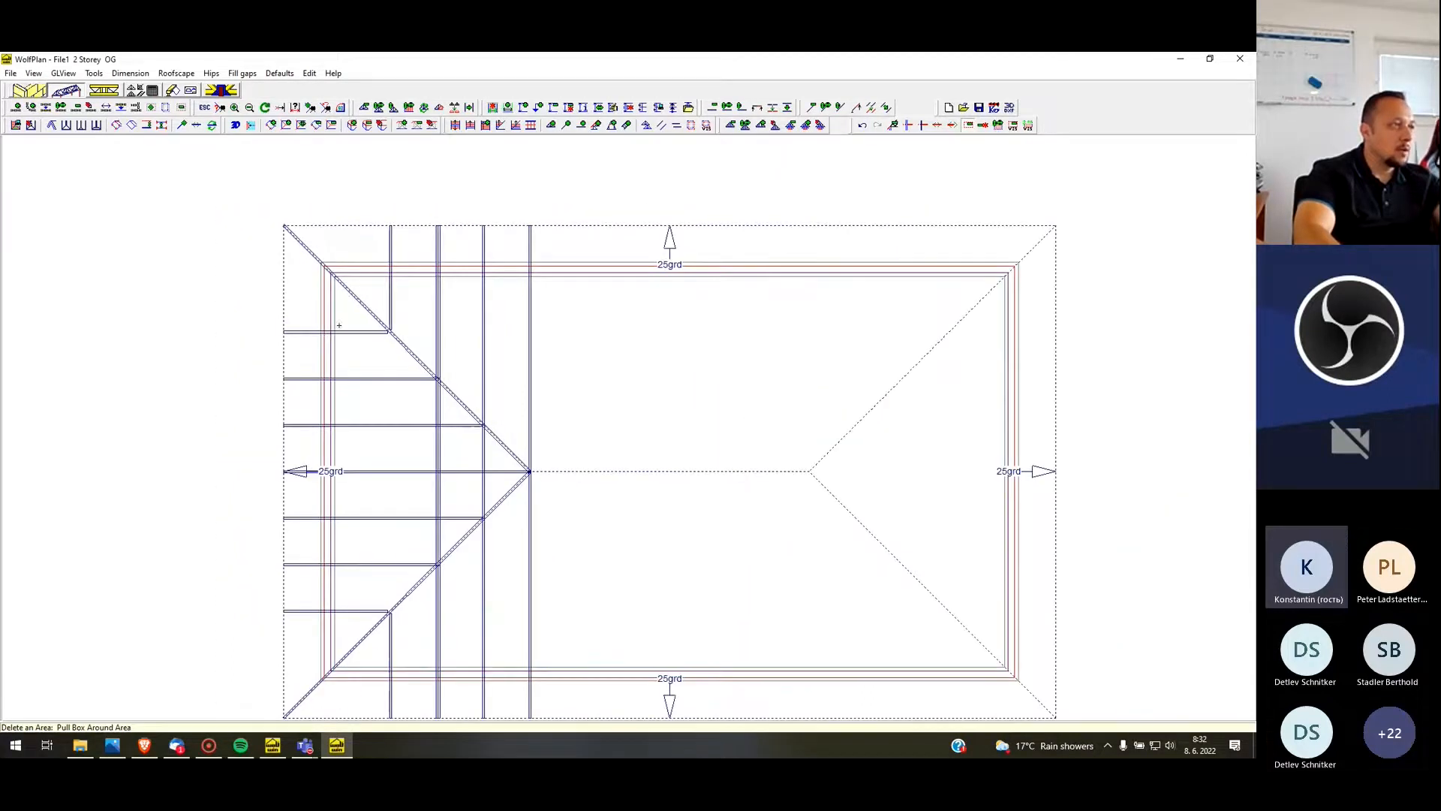
pyautogui.scroll(1, 330, 296)
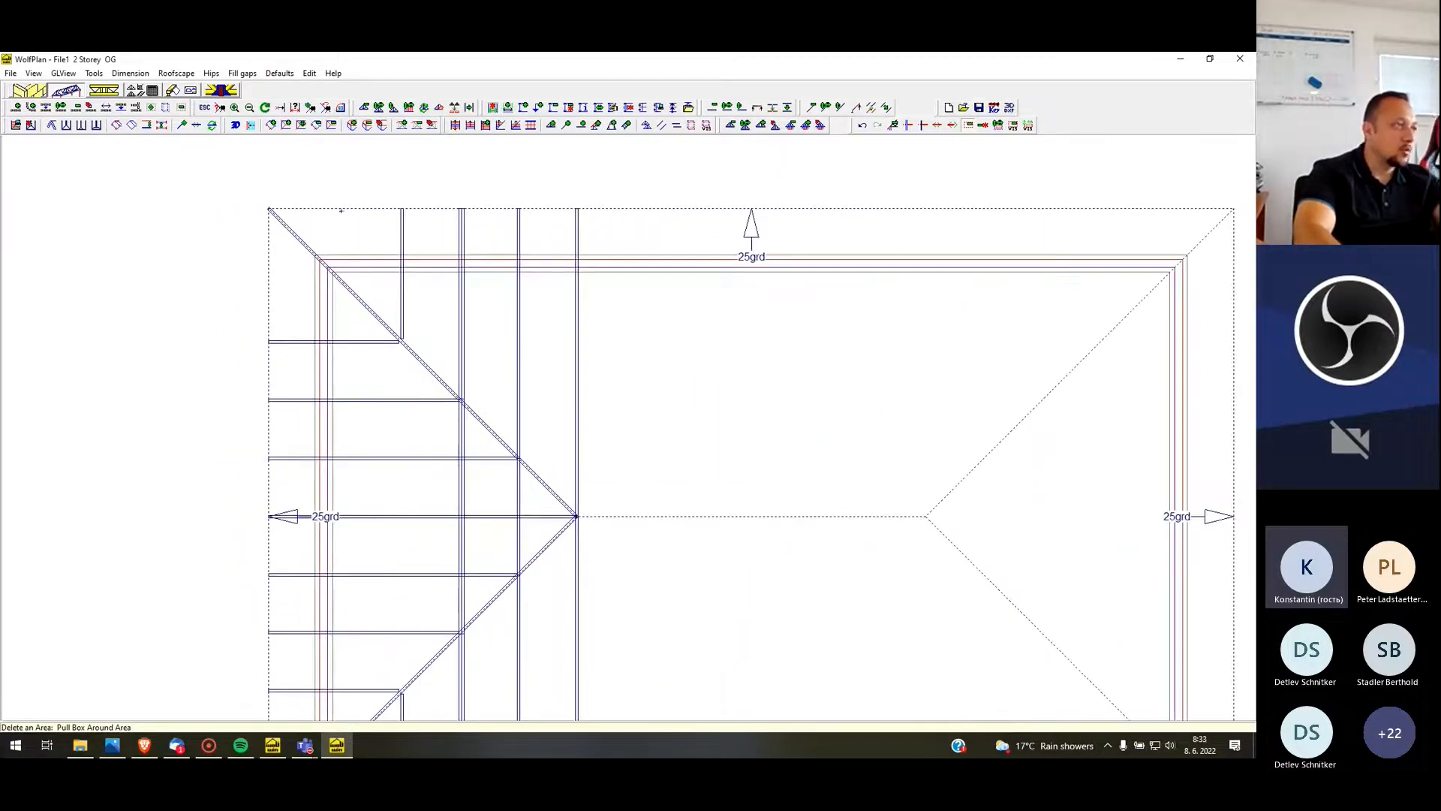
pyautogui.scroll(-2, 353, 172)
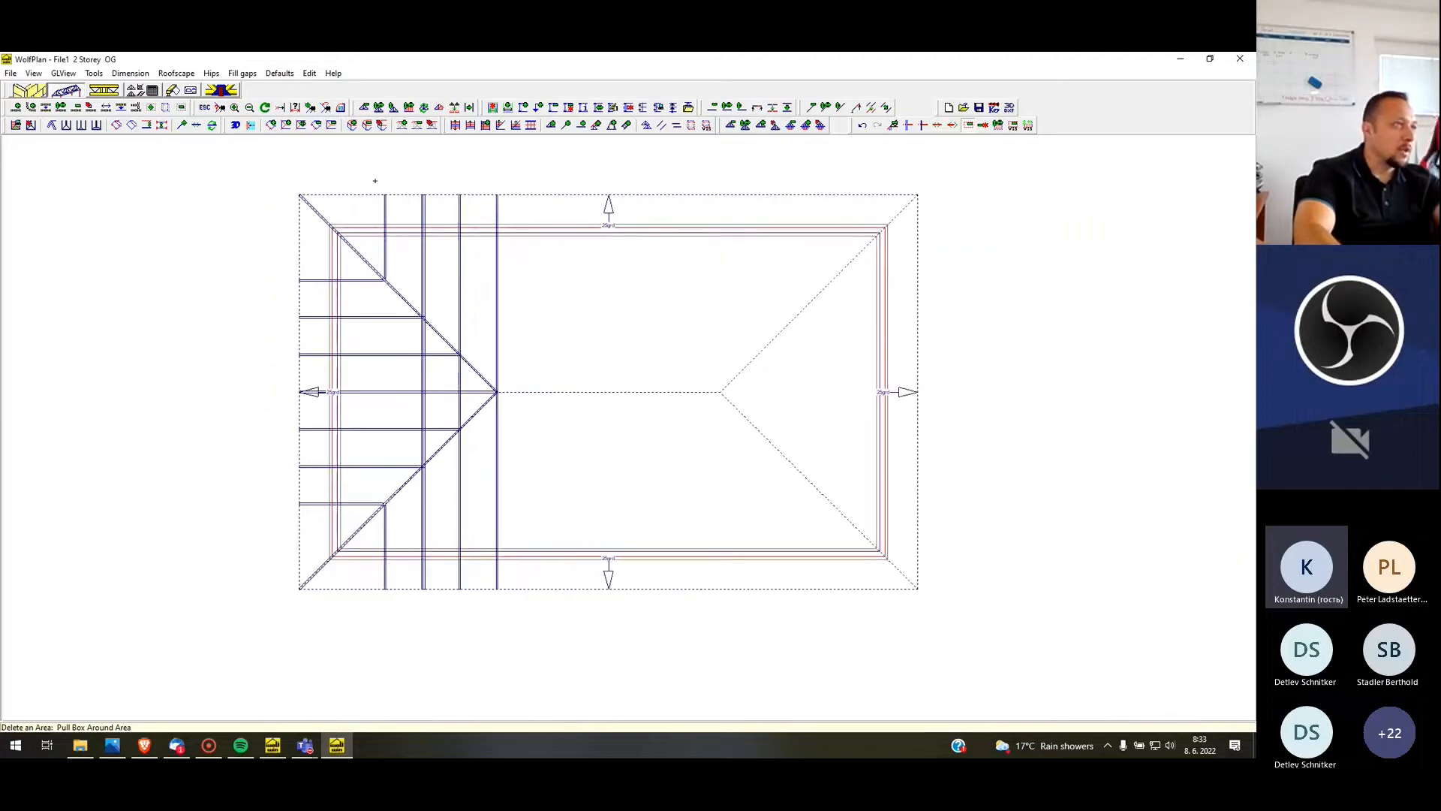
pyautogui.click(552, 126)
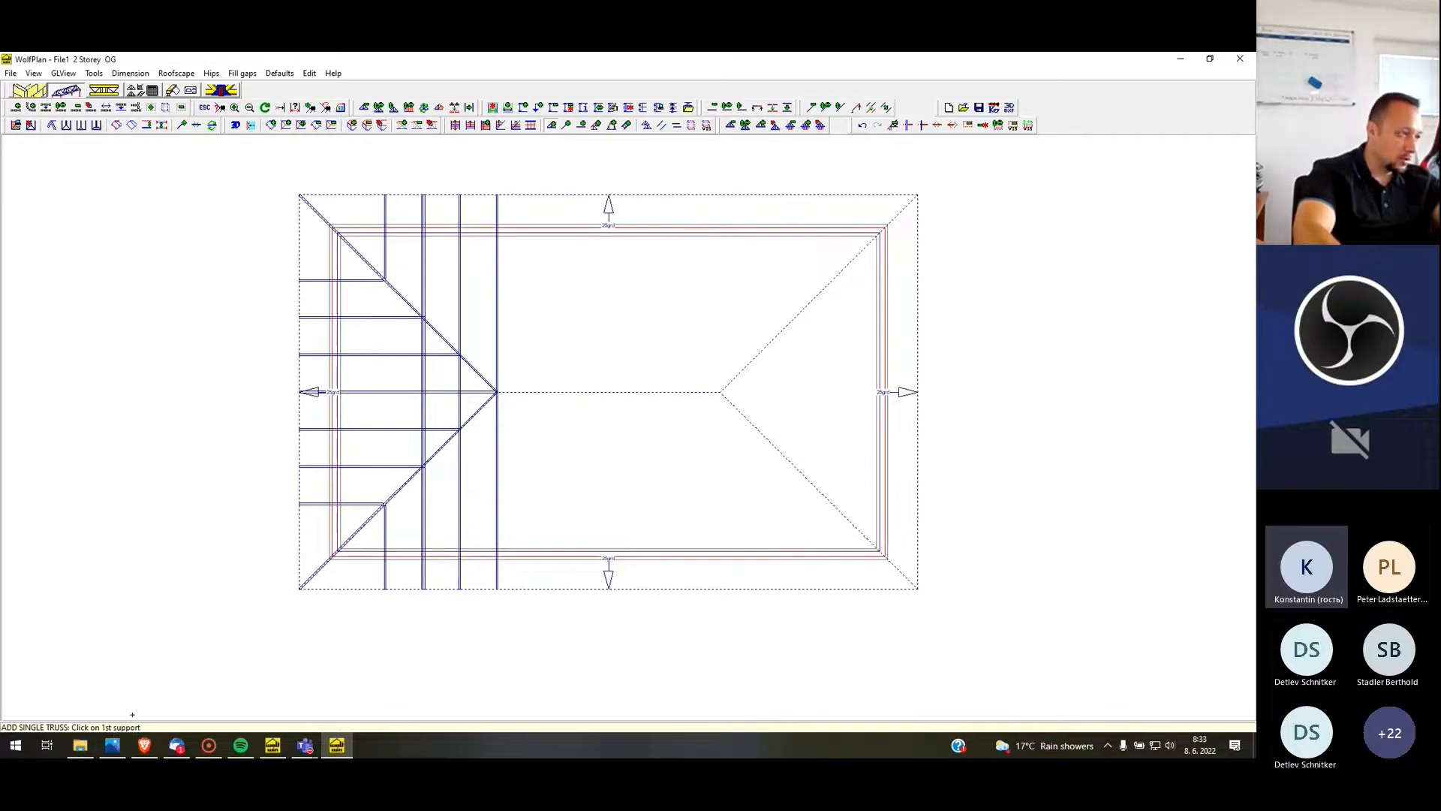
pyautogui.click(371, 225)
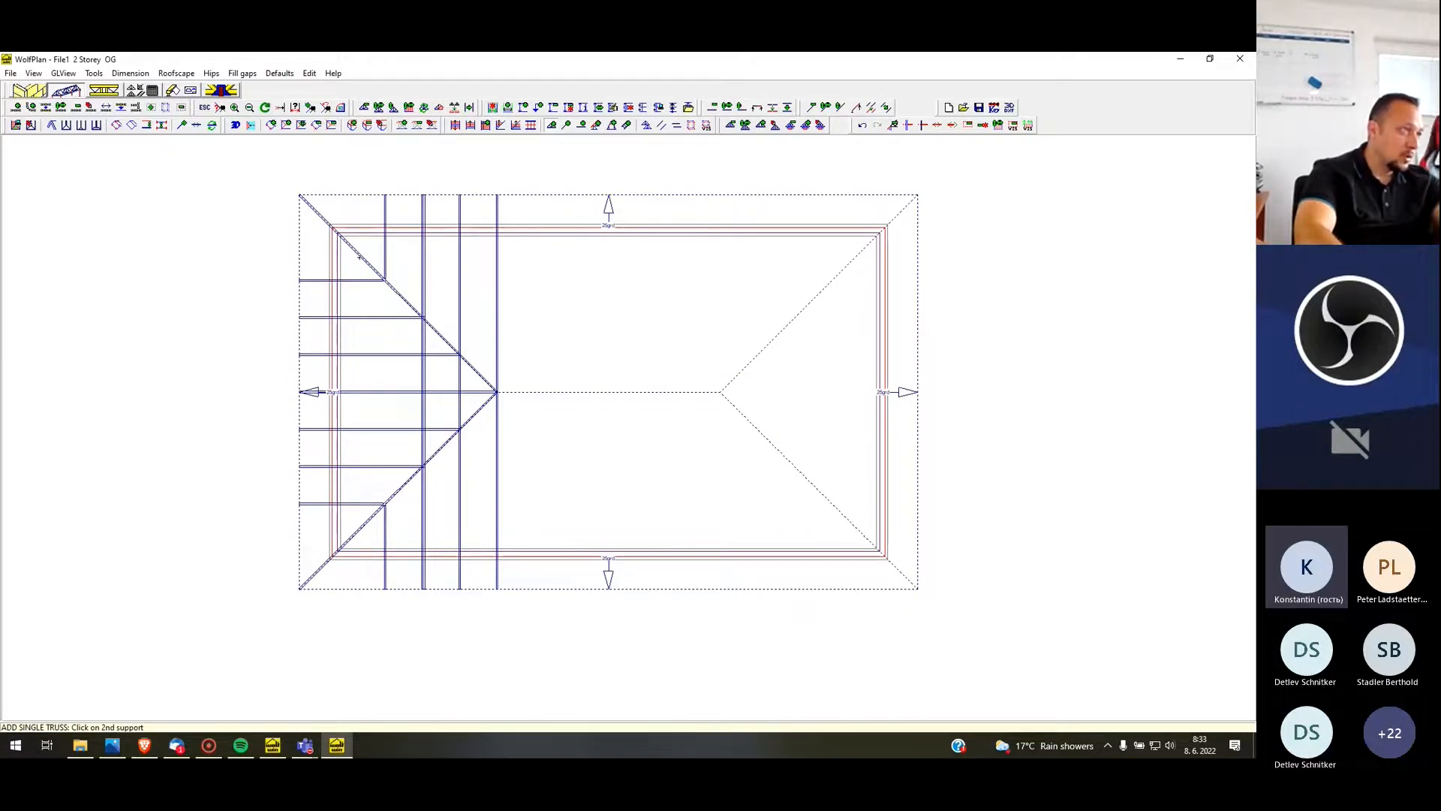
pyautogui.click(361, 255)
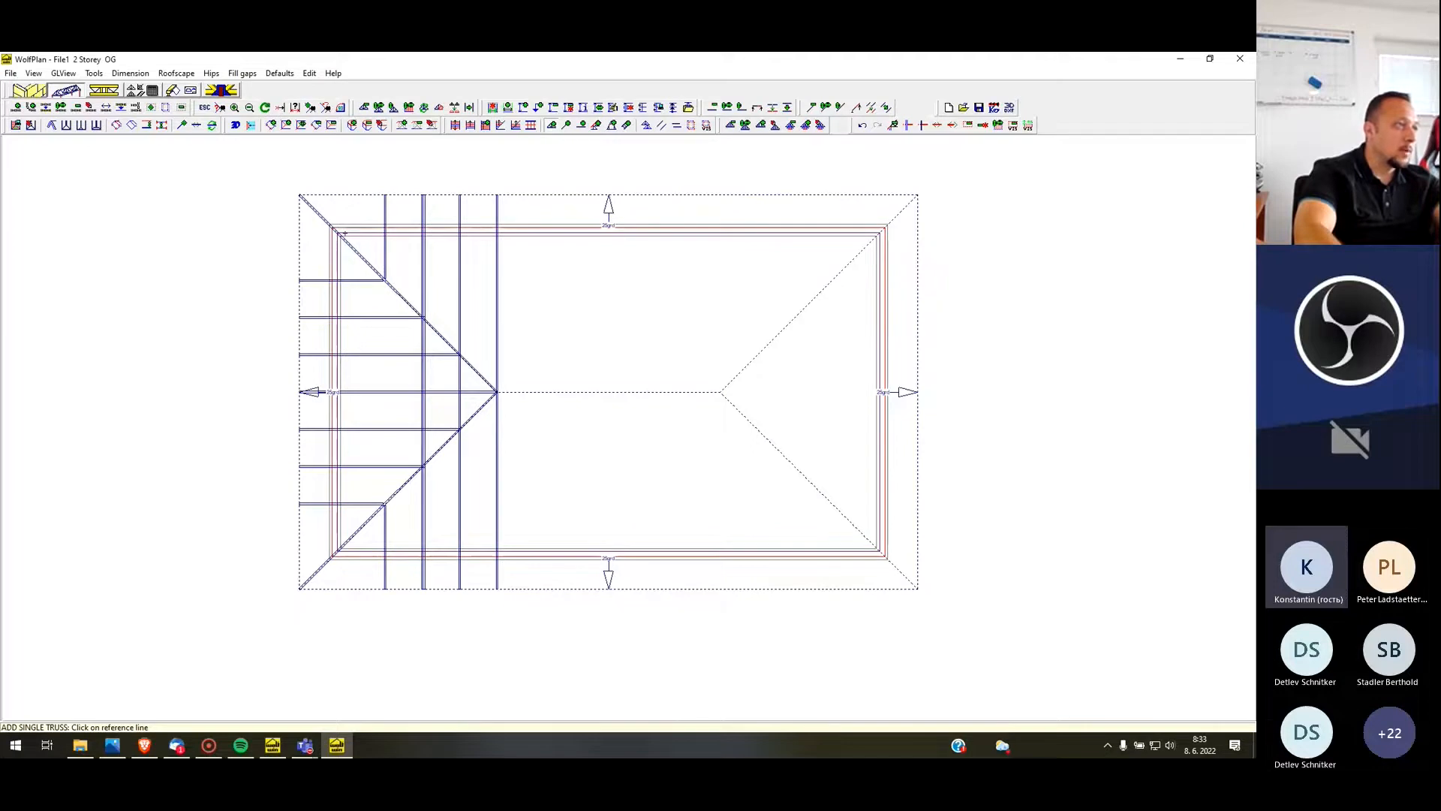
# Place the single truss at a perpendicular distance of 1250 from the left roof edge and accept its truss geometry
pyautogui.scroll(2, 303, 261)
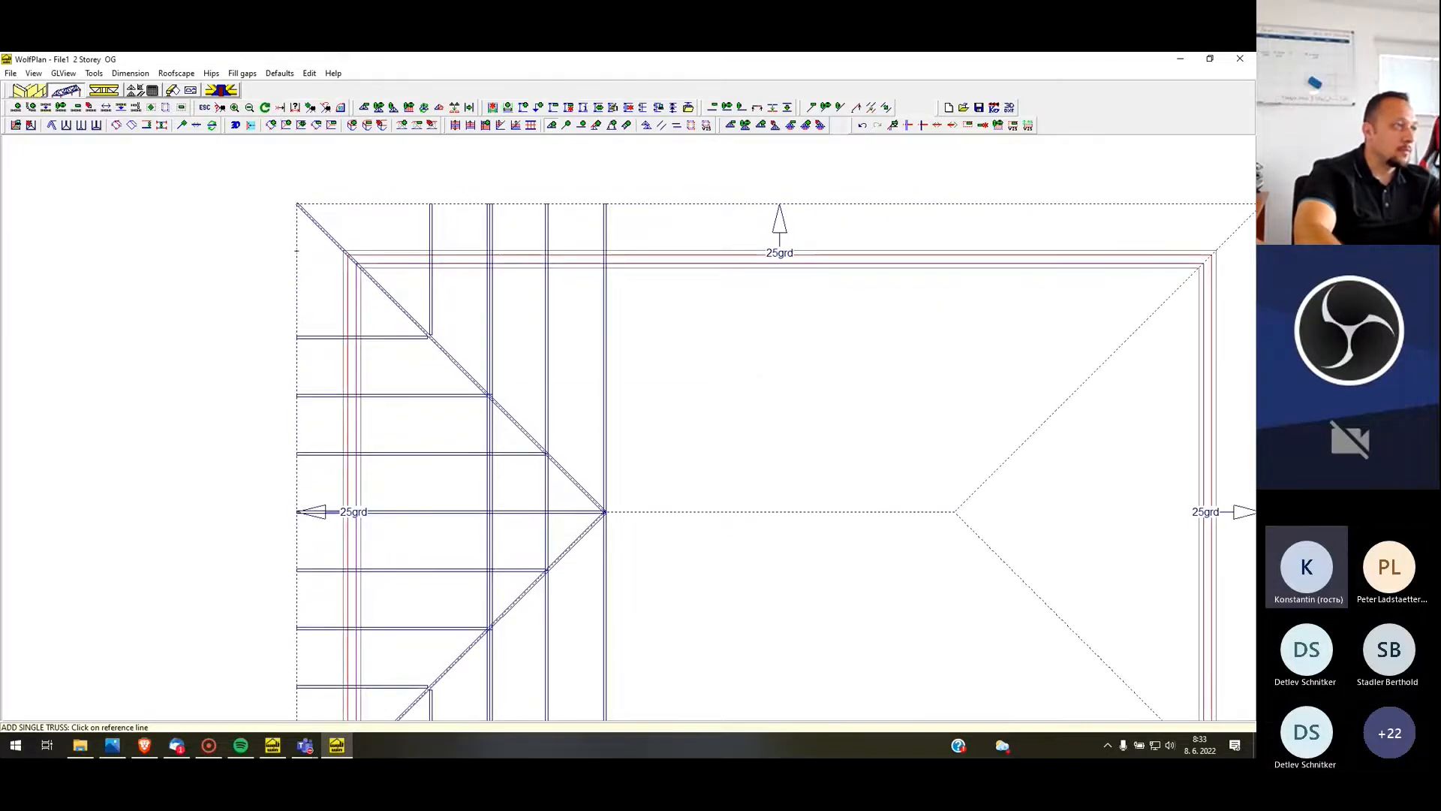
pyautogui.click(605, 418)
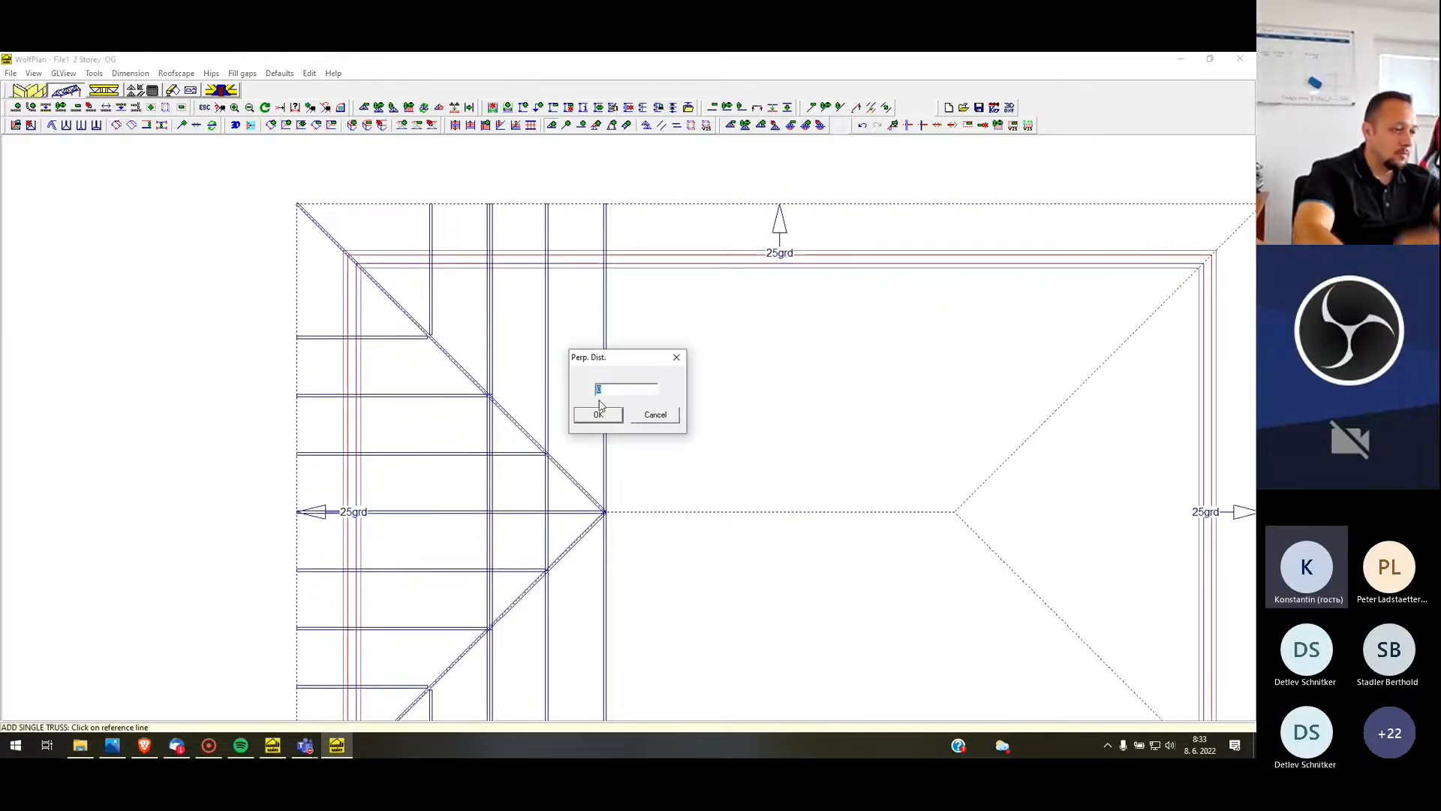
pyautogui.write('12')
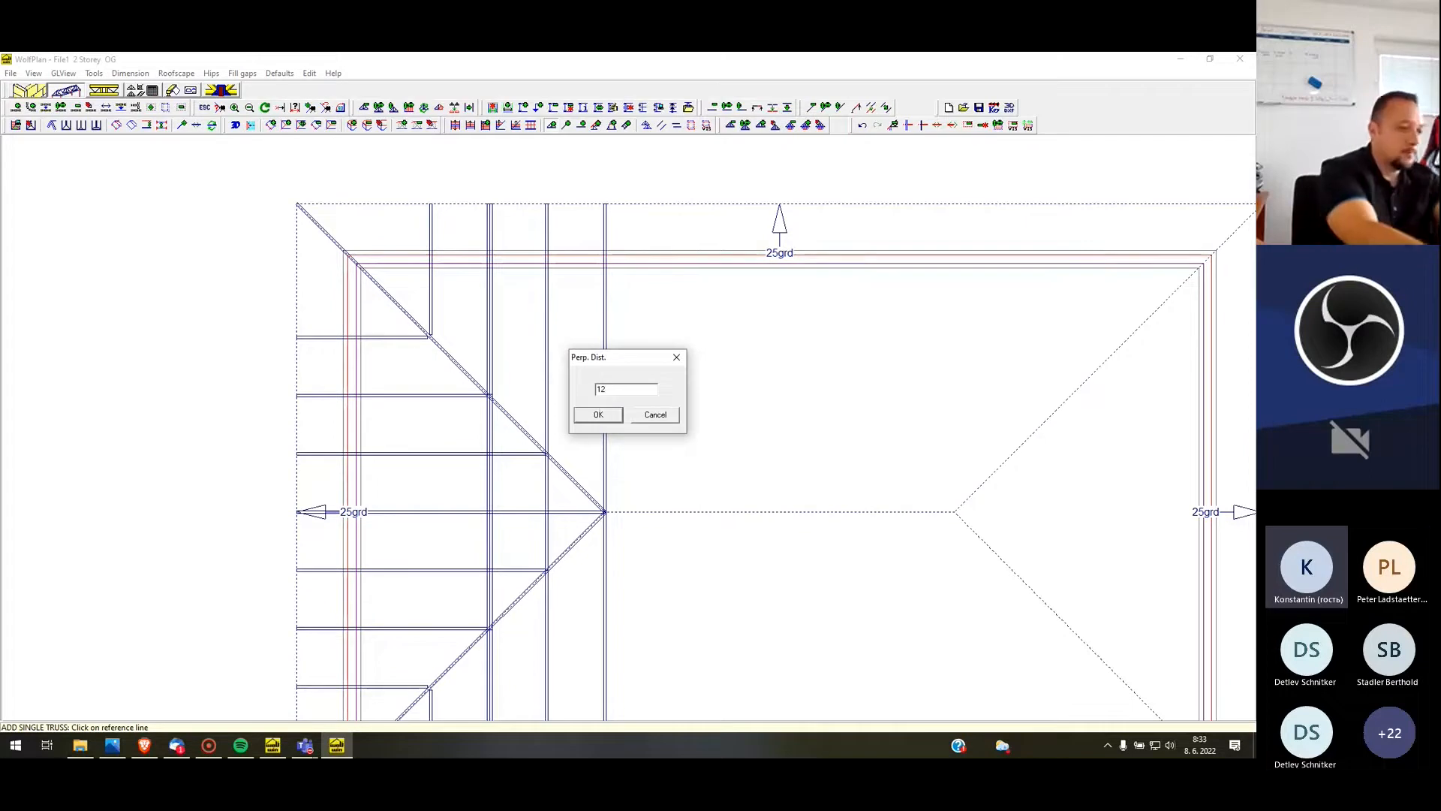
pyautogui.write('50')
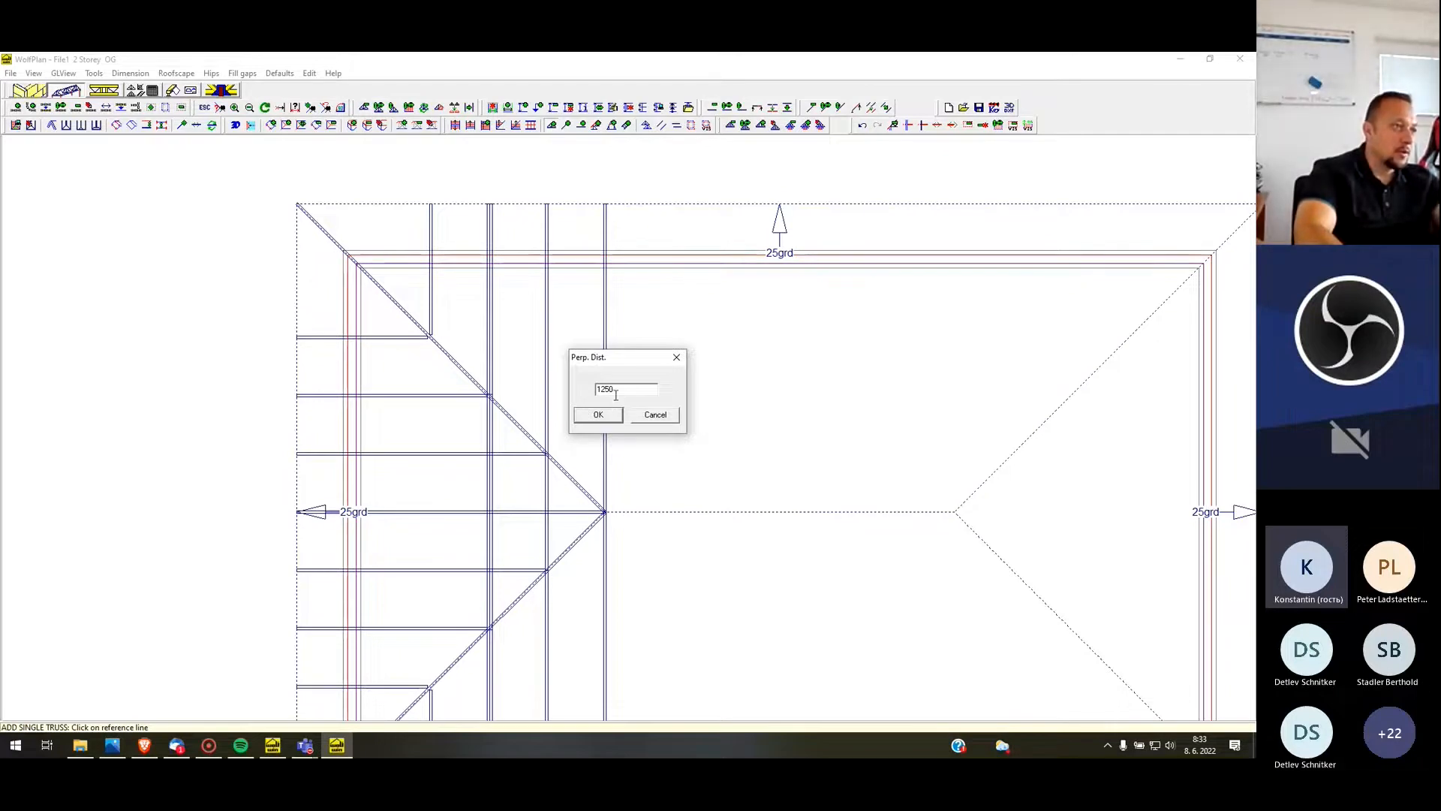
pyautogui.click(611, 417)
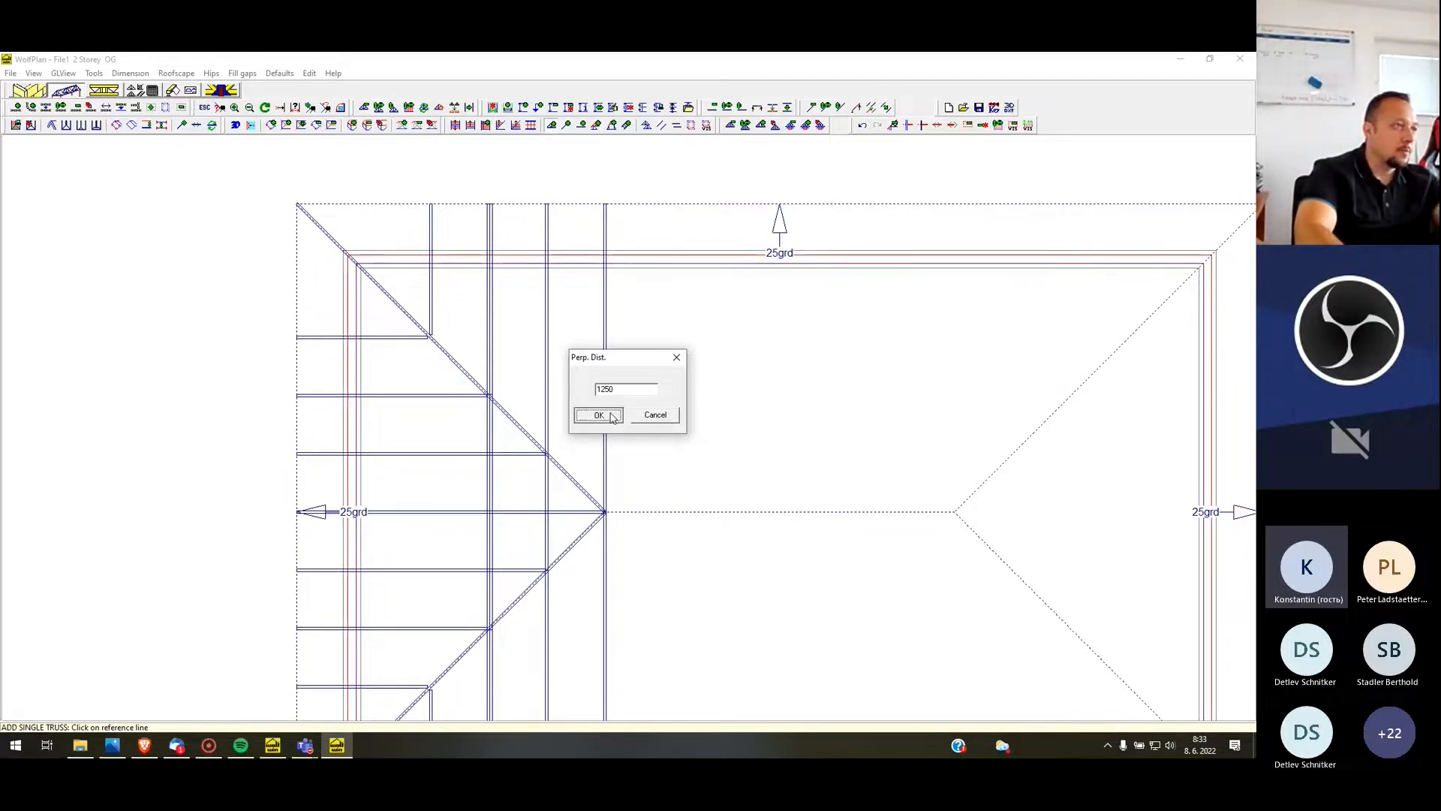
pyautogui.click(611, 466)
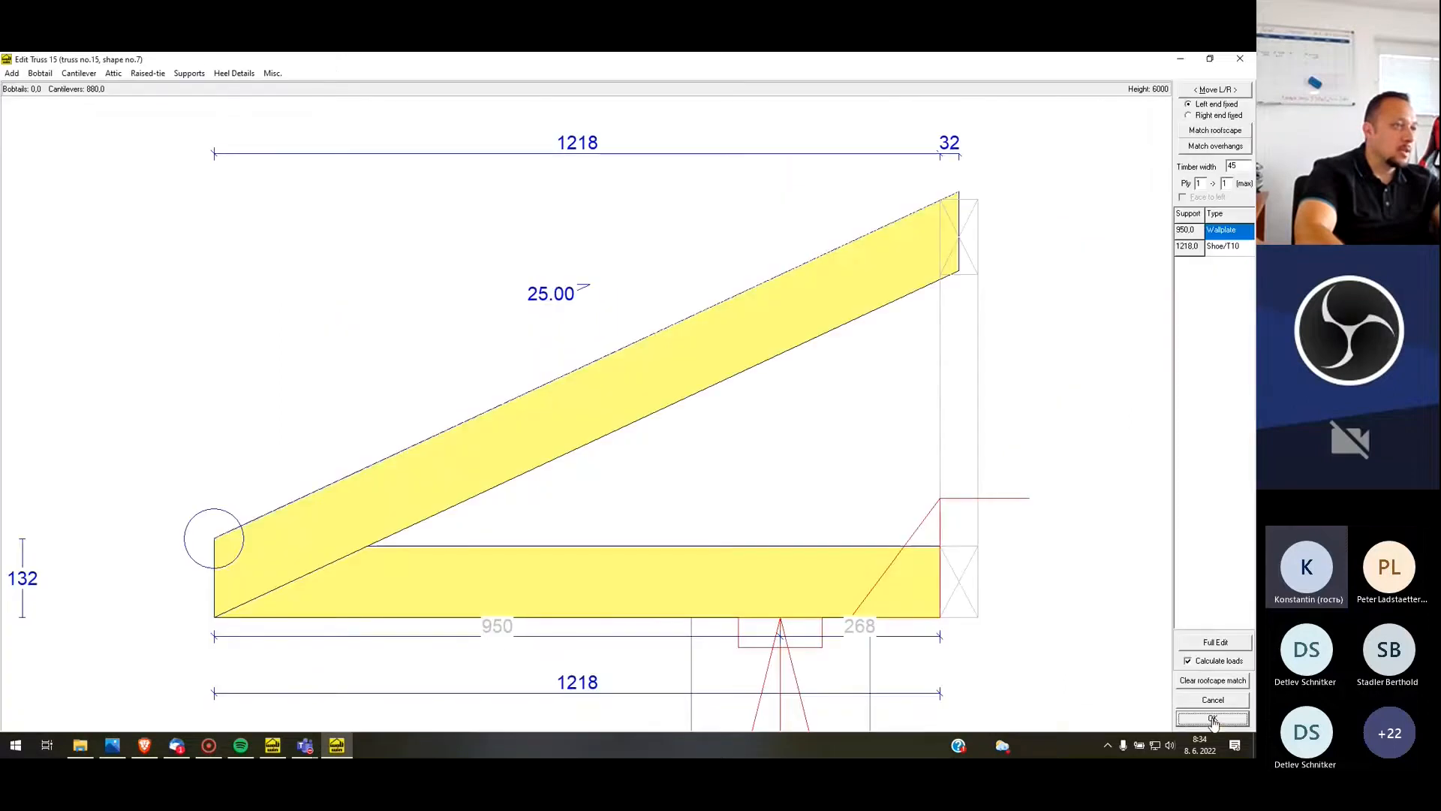
pyautogui.click(1216, 639)
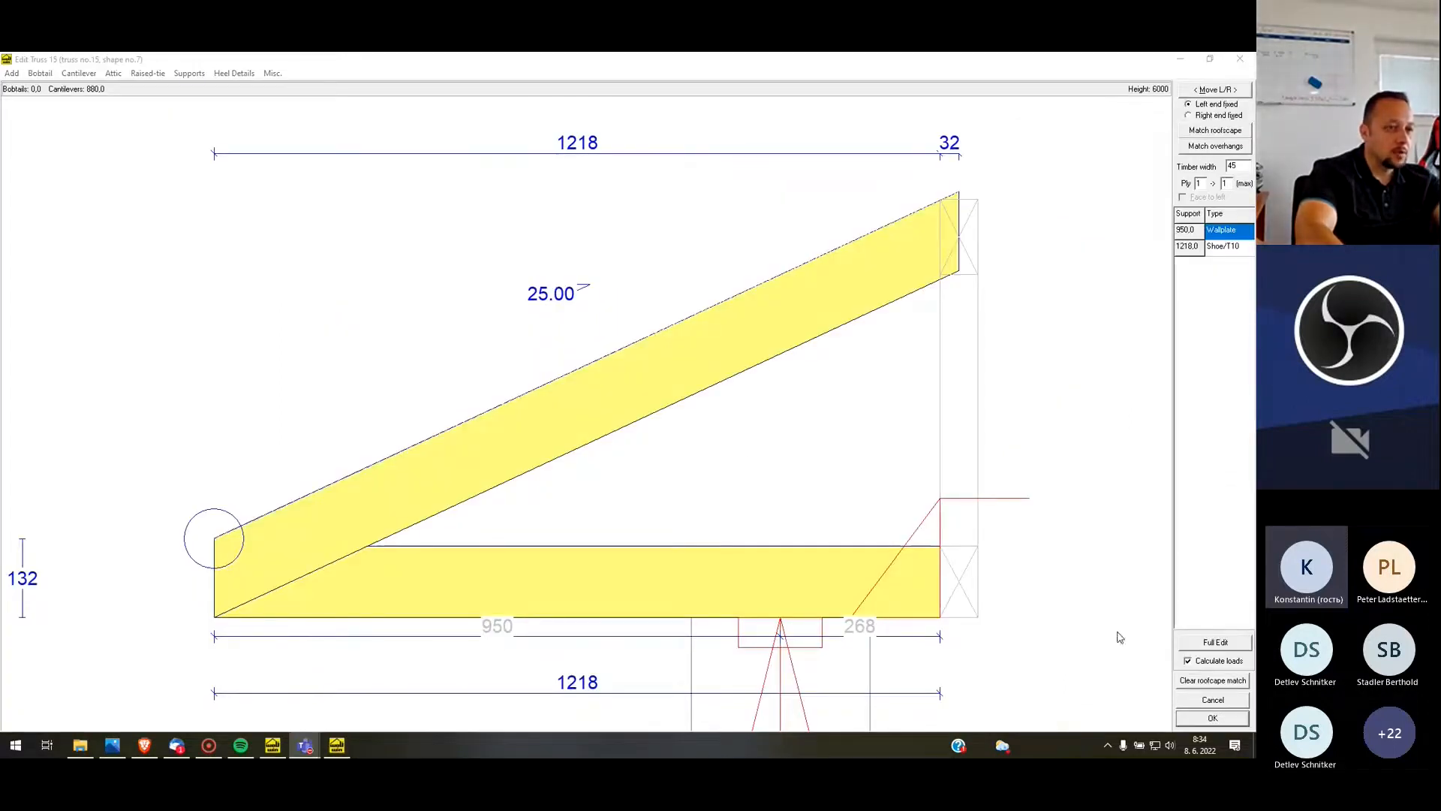
pyautogui.click(1214, 718)
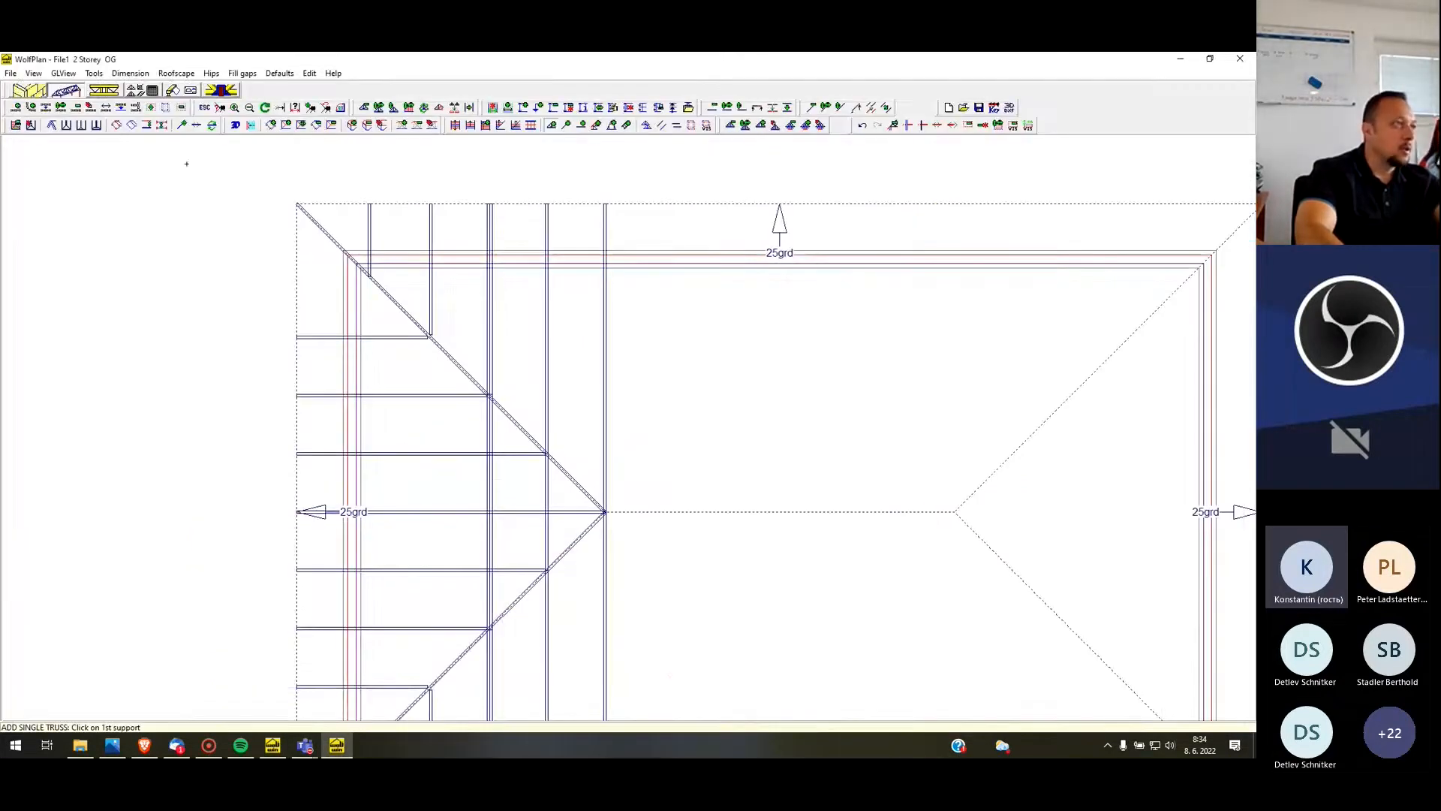
# Measure the distance between the added short truss and the neighbouring truss to its right
pyautogui.scroll(5, 350, 262)
pyautogui.scroll(-1, 324, 155)
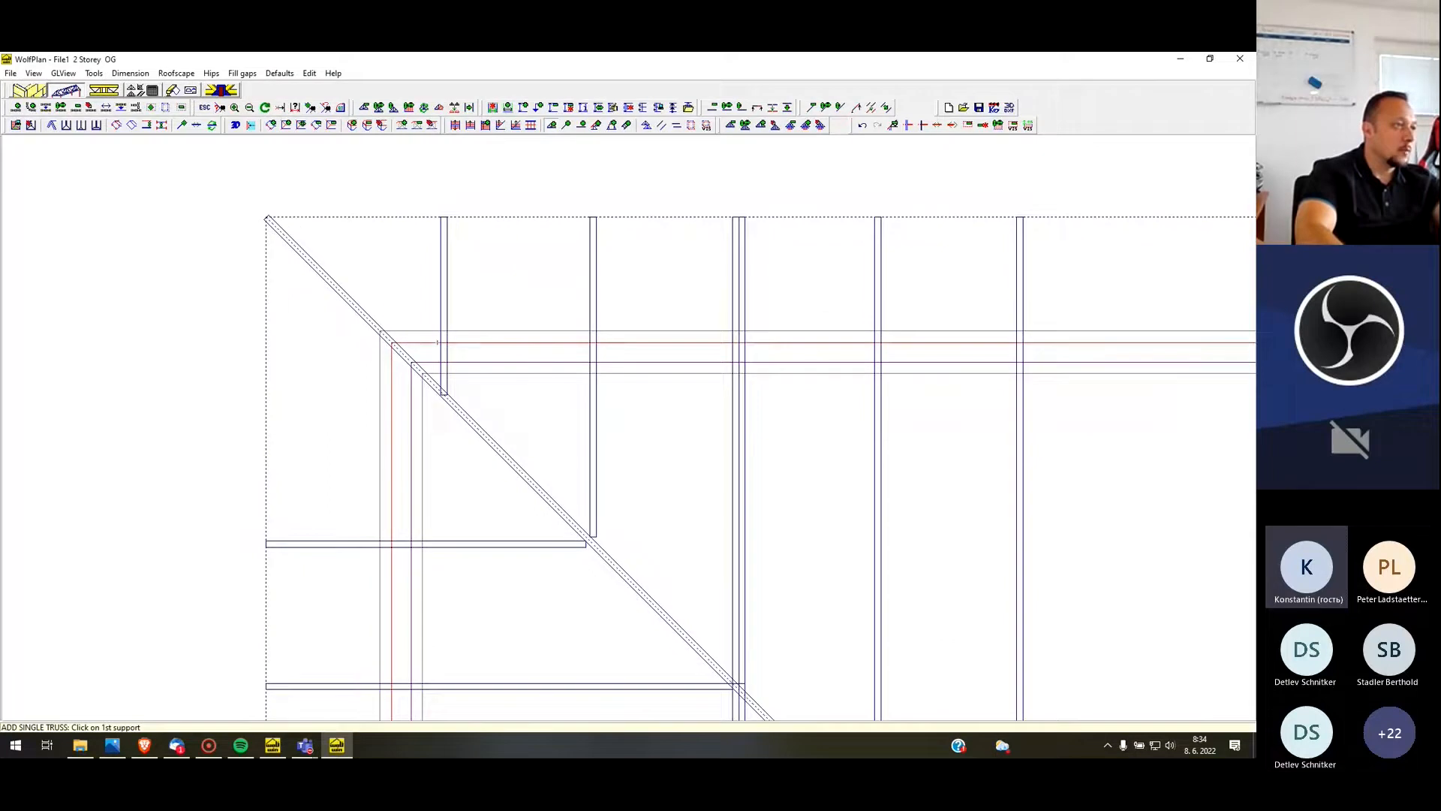
pyautogui.click(295, 107)
pyautogui.click(448, 281)
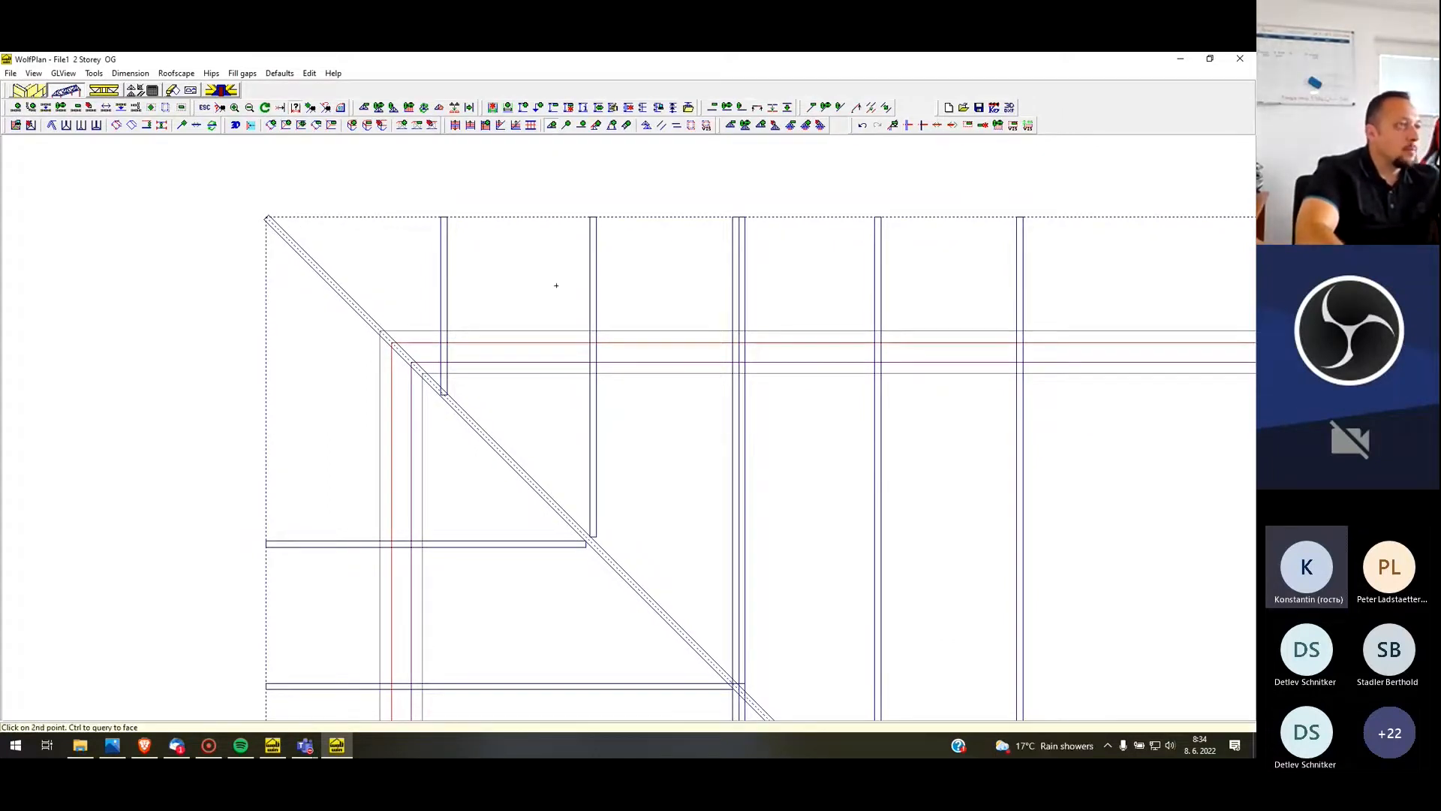
pyautogui.click(596, 271)
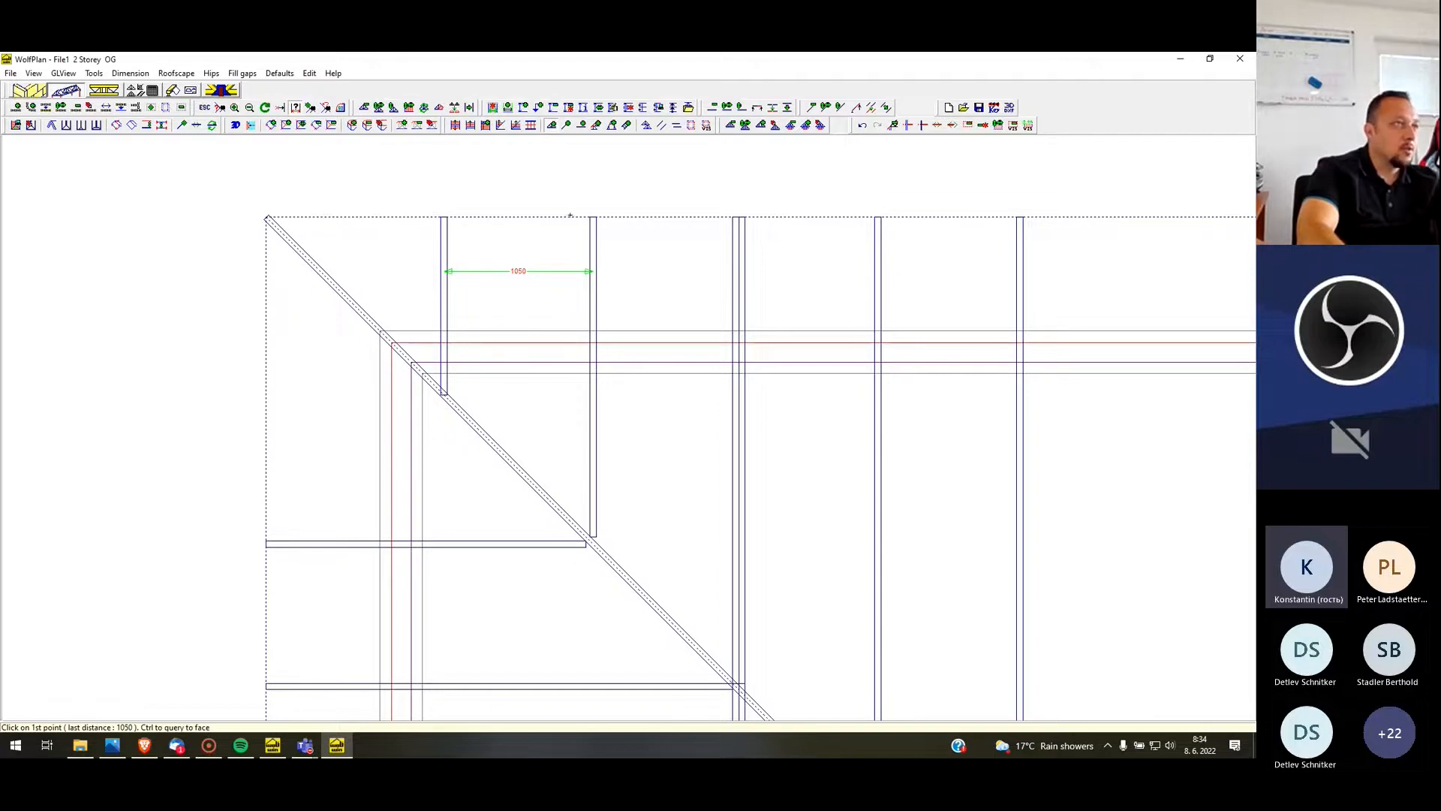
# Add a single truss between the left side wall and the upper-left hip truss, 500 above the uppermost horizontal short truss, and accept its geometry
pyautogui.click(552, 126)
pyautogui.click(389, 463)
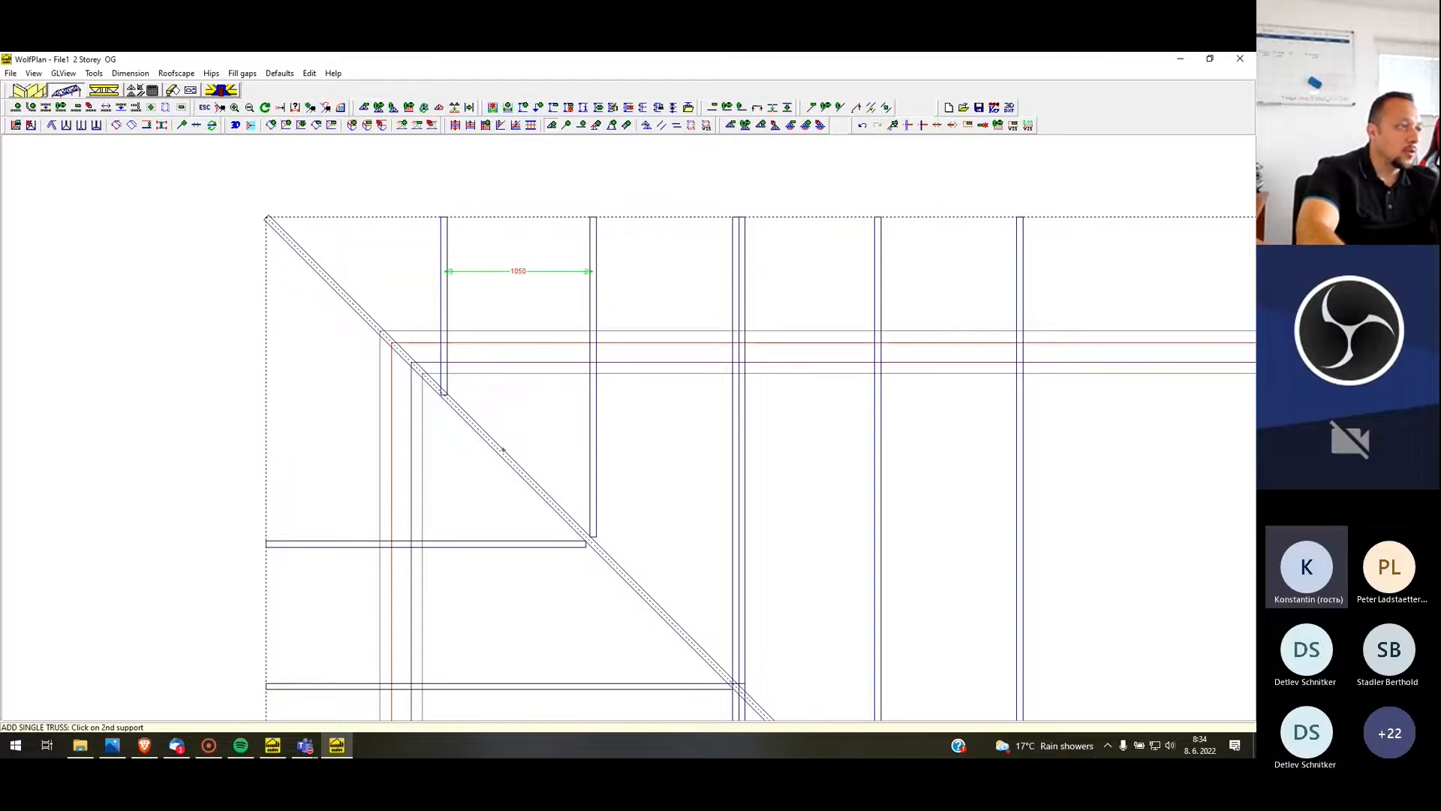
pyautogui.click(503, 451)
pyautogui.click(499, 541)
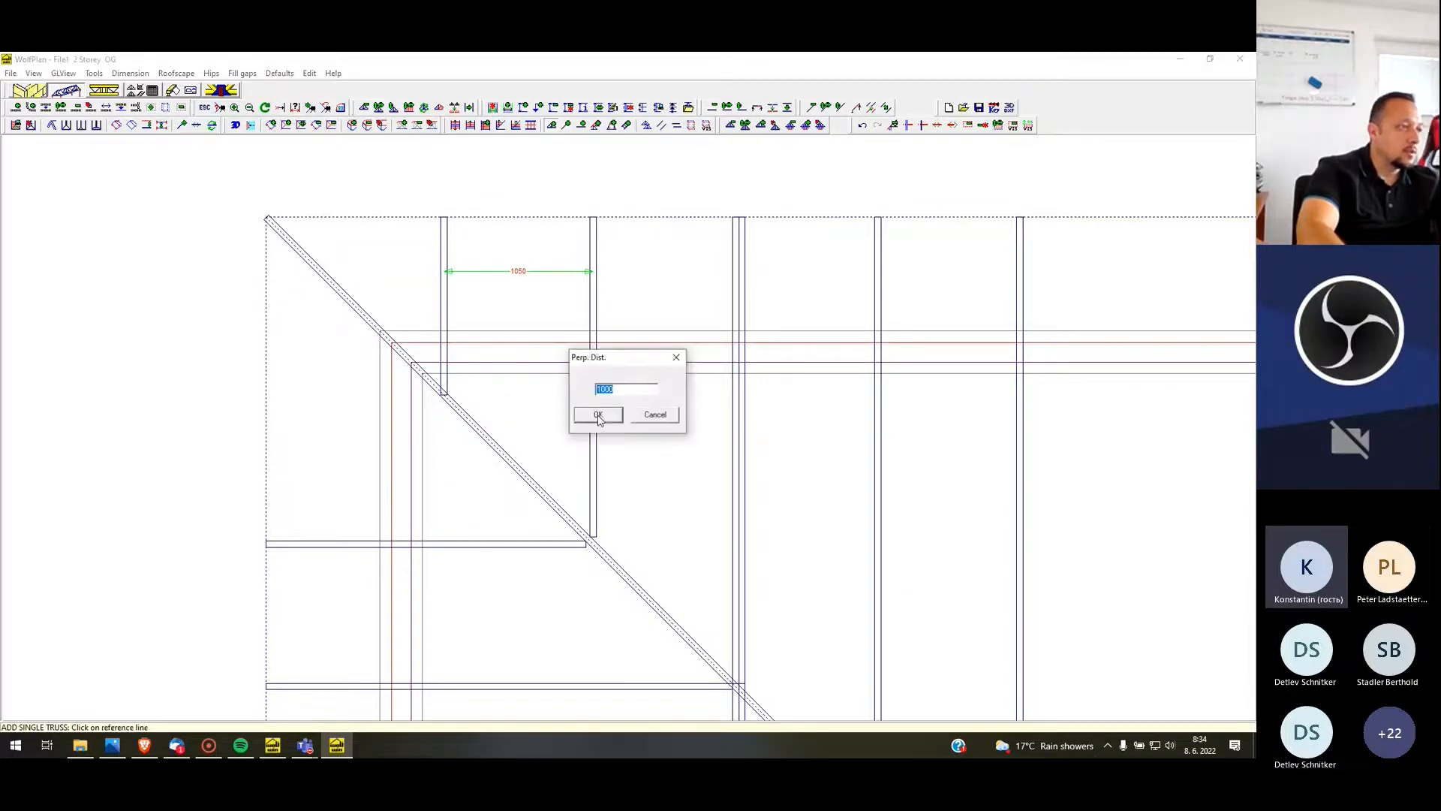
pyautogui.write('5')
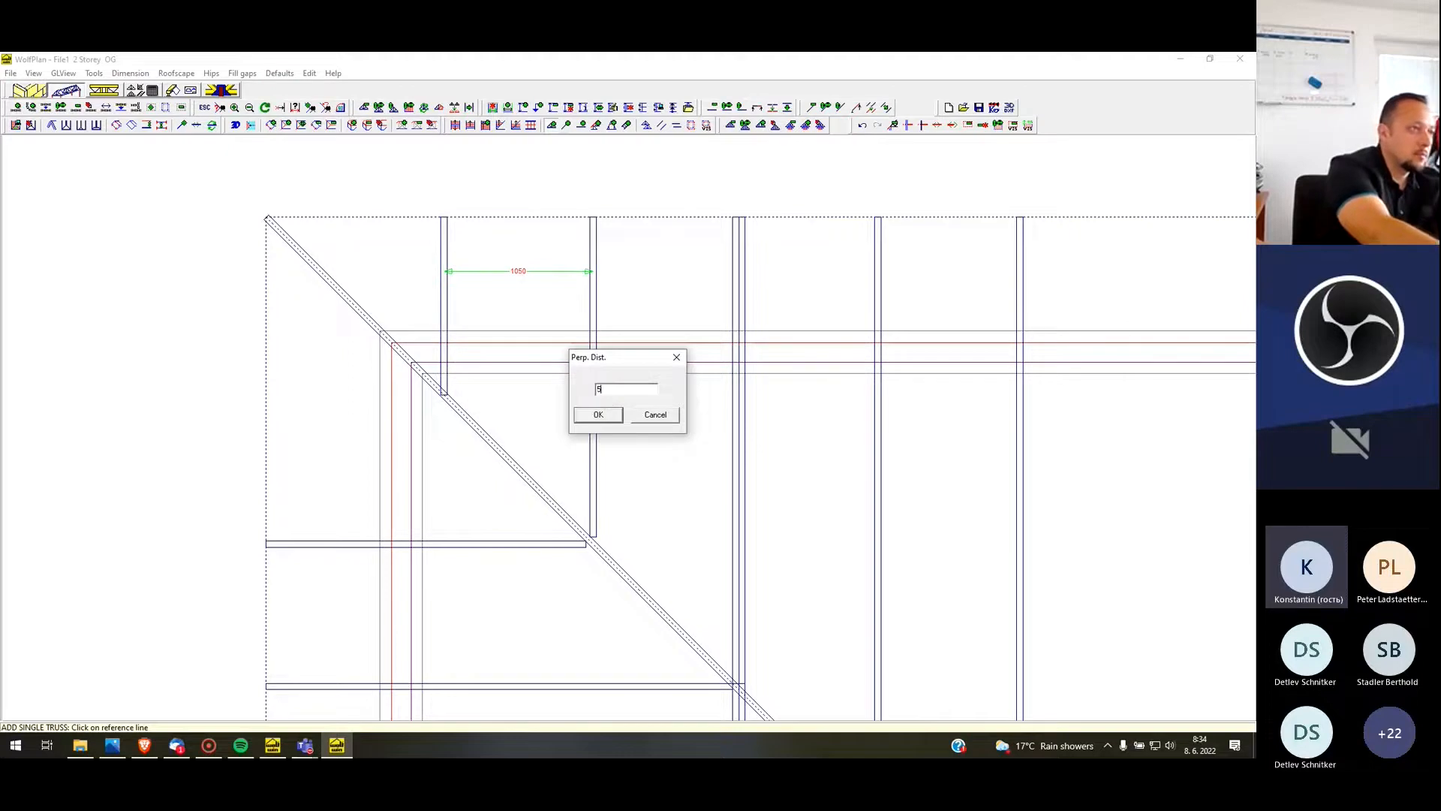
pyautogui.press('Return')
pyautogui.click(611, 465)
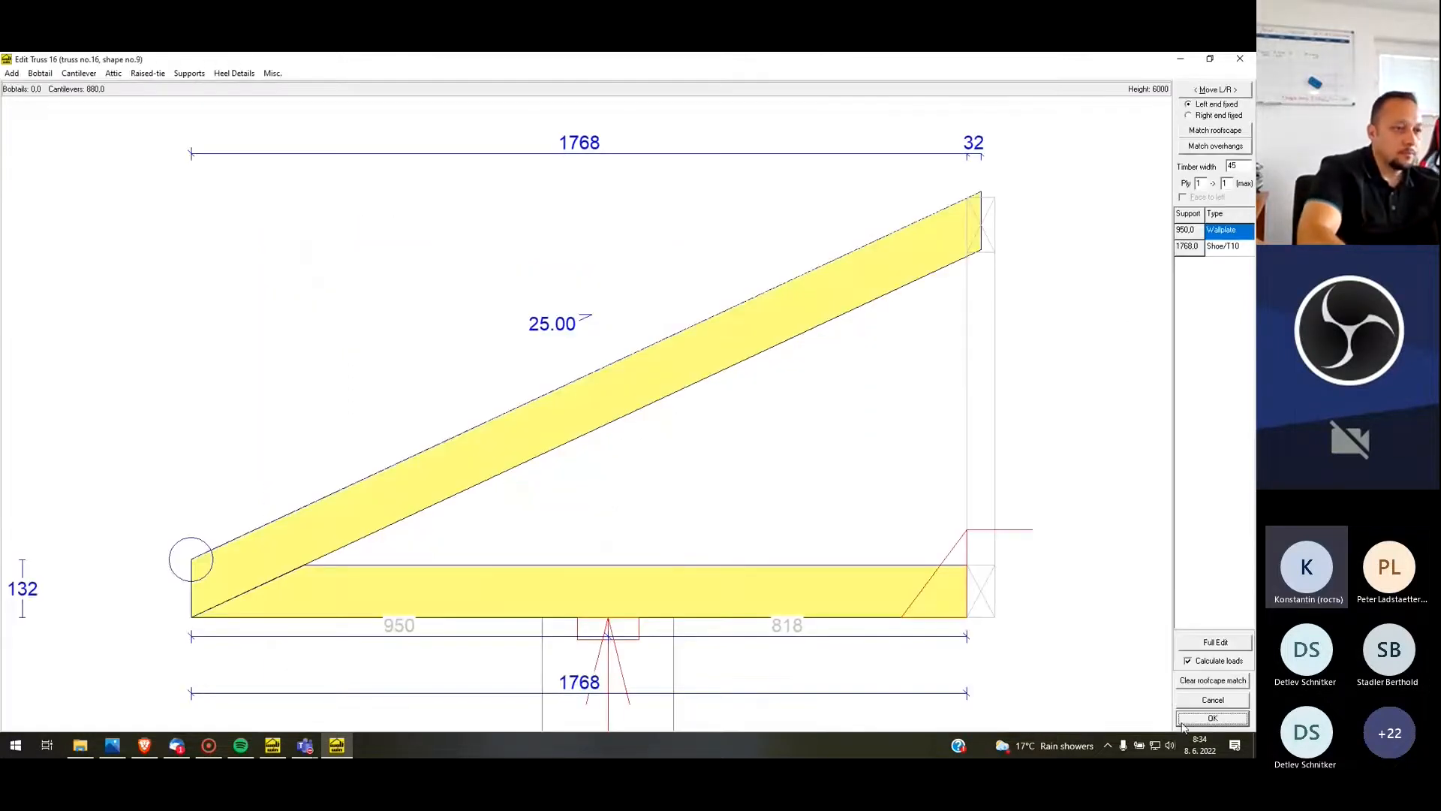
pyautogui.click(1205, 722)
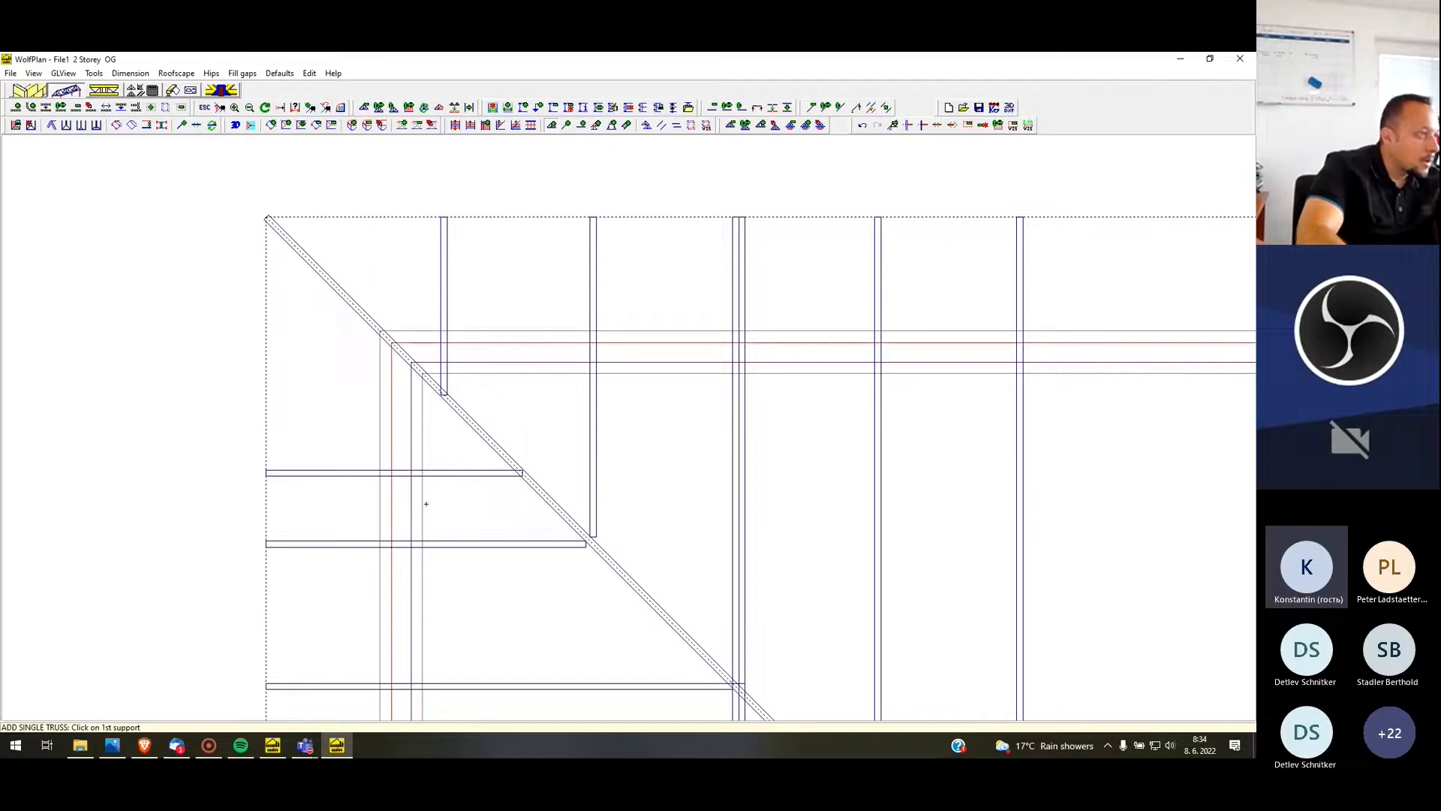
# Measure the spacing between the two vertical short trusses and between the added horizontal truss and the one below it
pyautogui.press('q')
pyautogui.click(447, 299)
pyautogui.click(590, 299)
pyautogui.click(465, 532)
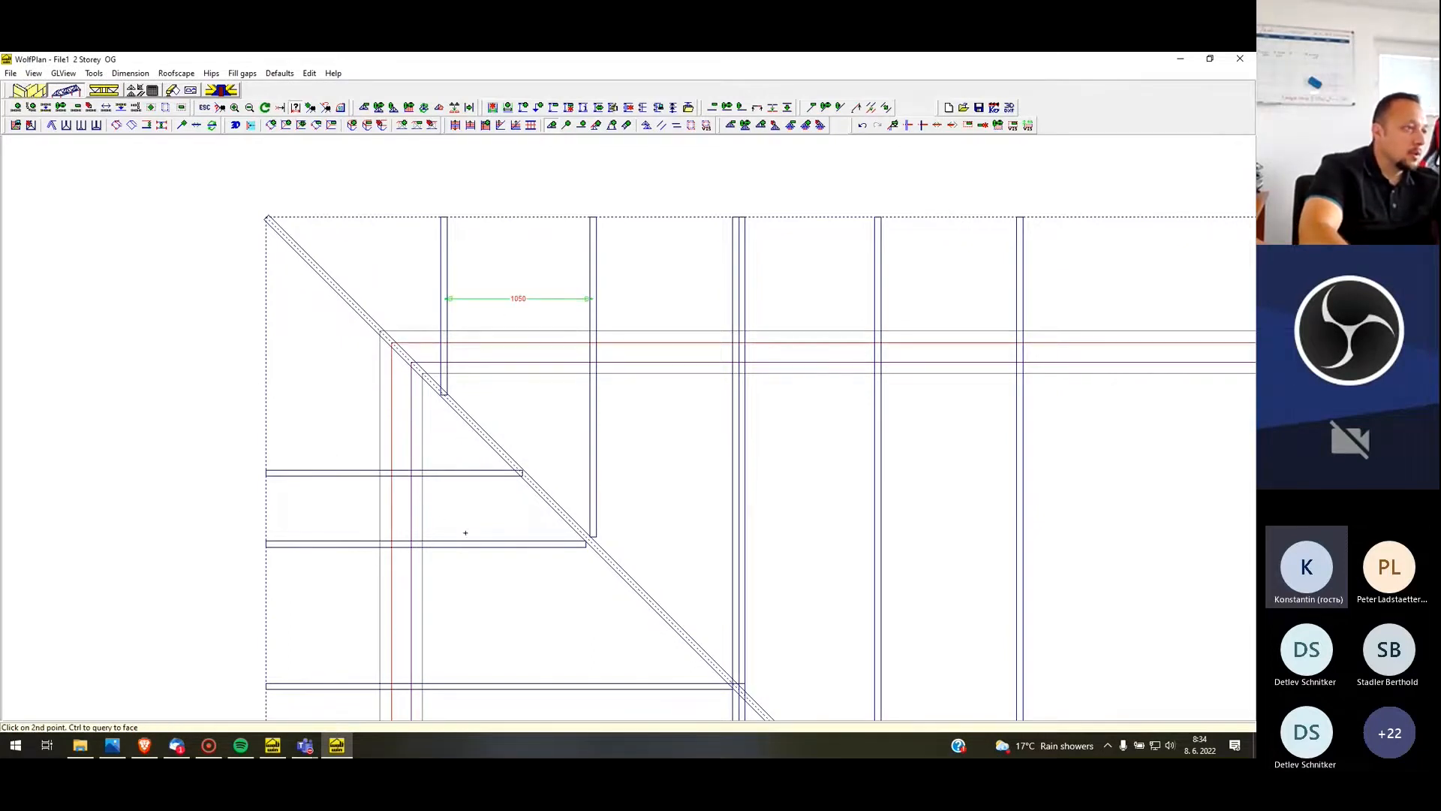
pyautogui.click(456, 482)
pyautogui.press('Escape')
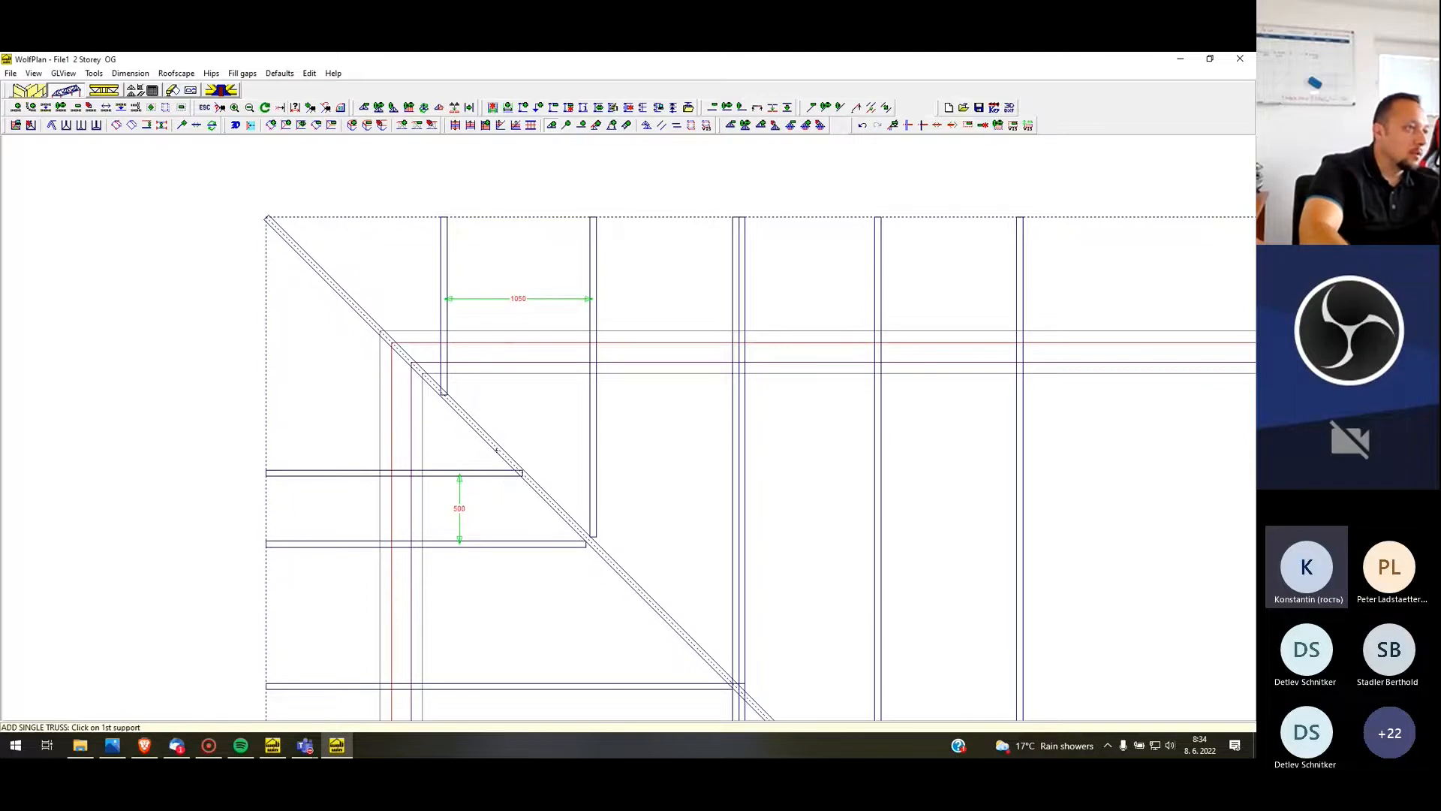
# Move the added horizontal truss upward by a perpendicular distance of 550
pyautogui.rightClick(483, 473)
pyautogui.click(499, 503)
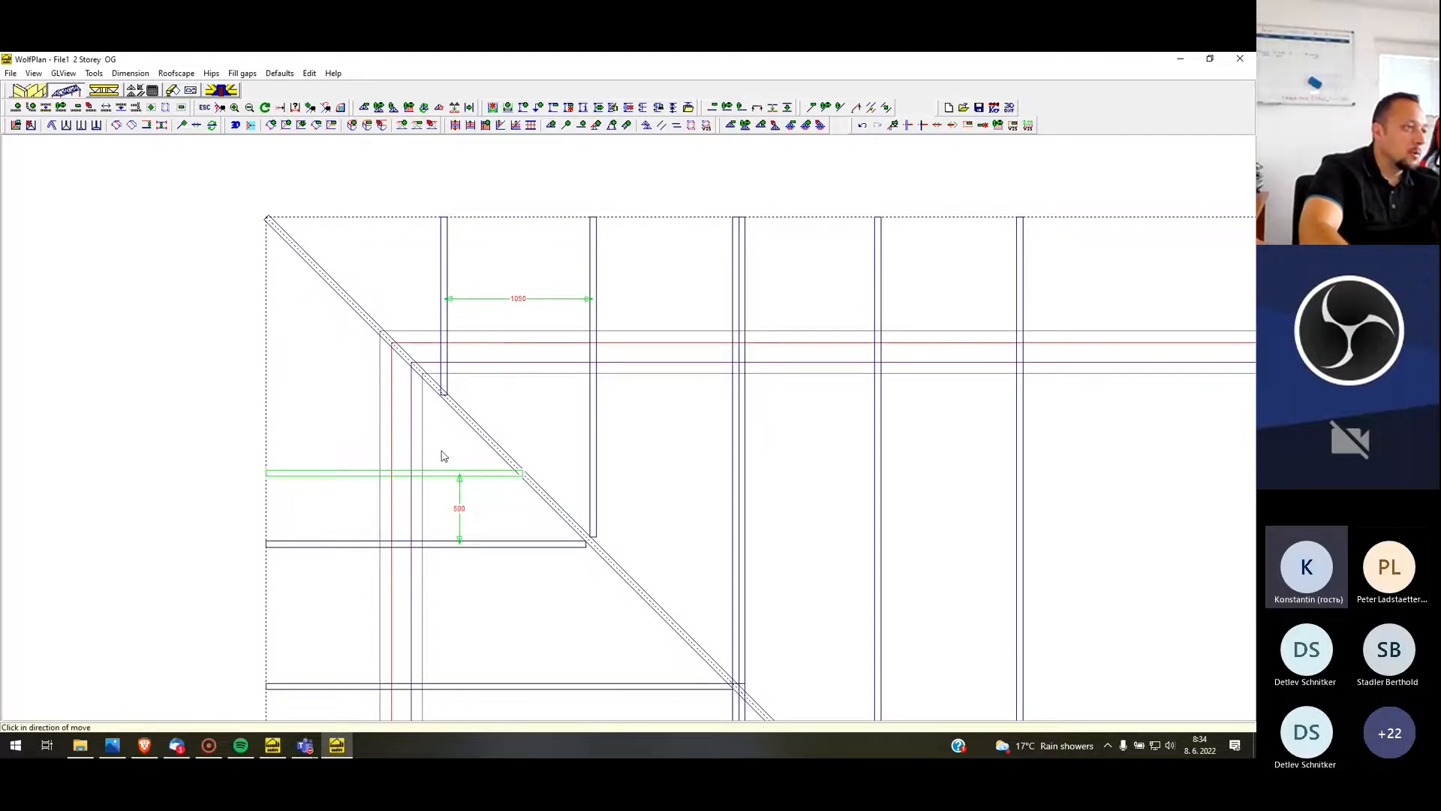
pyautogui.click(443, 453)
pyautogui.write('550')
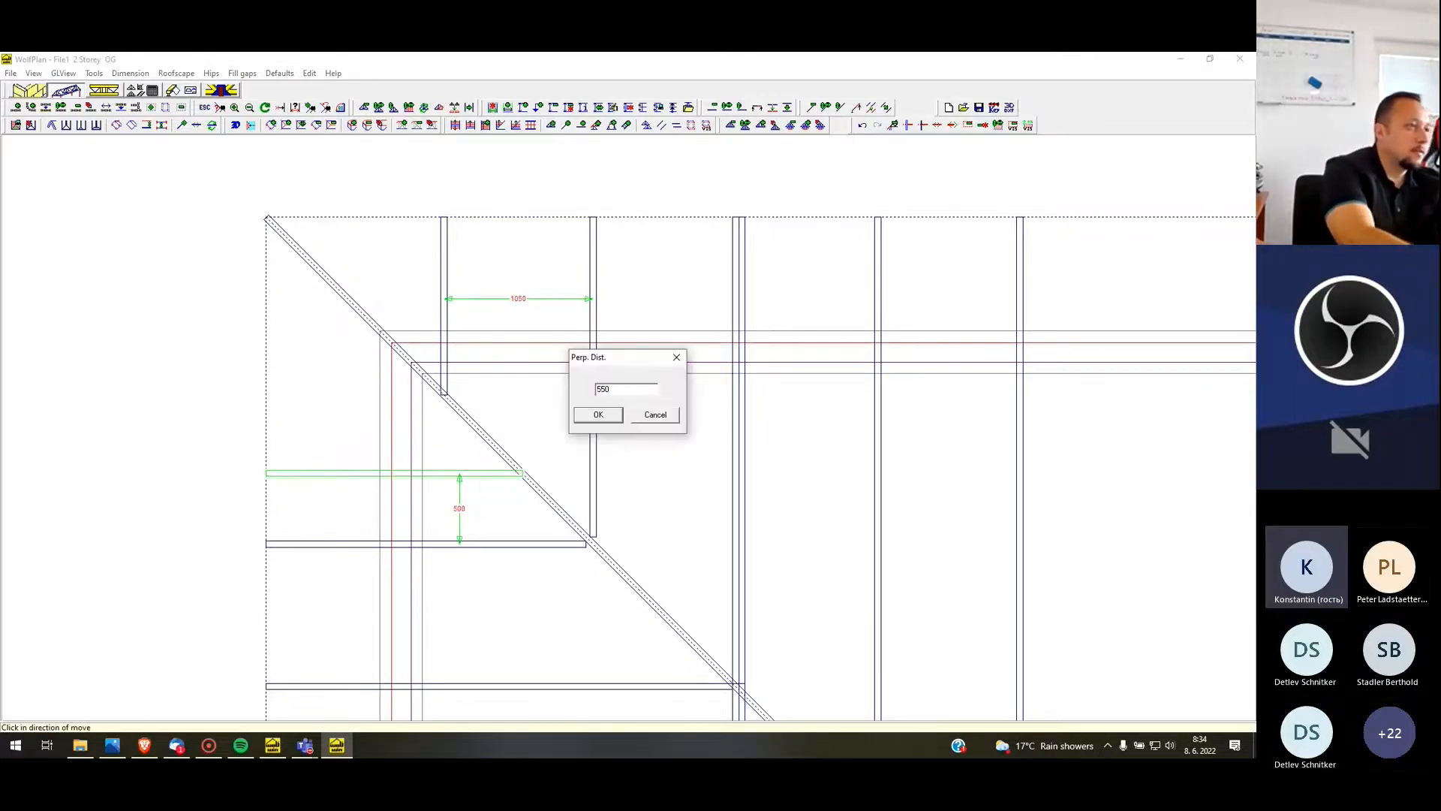
pyautogui.press('Return')
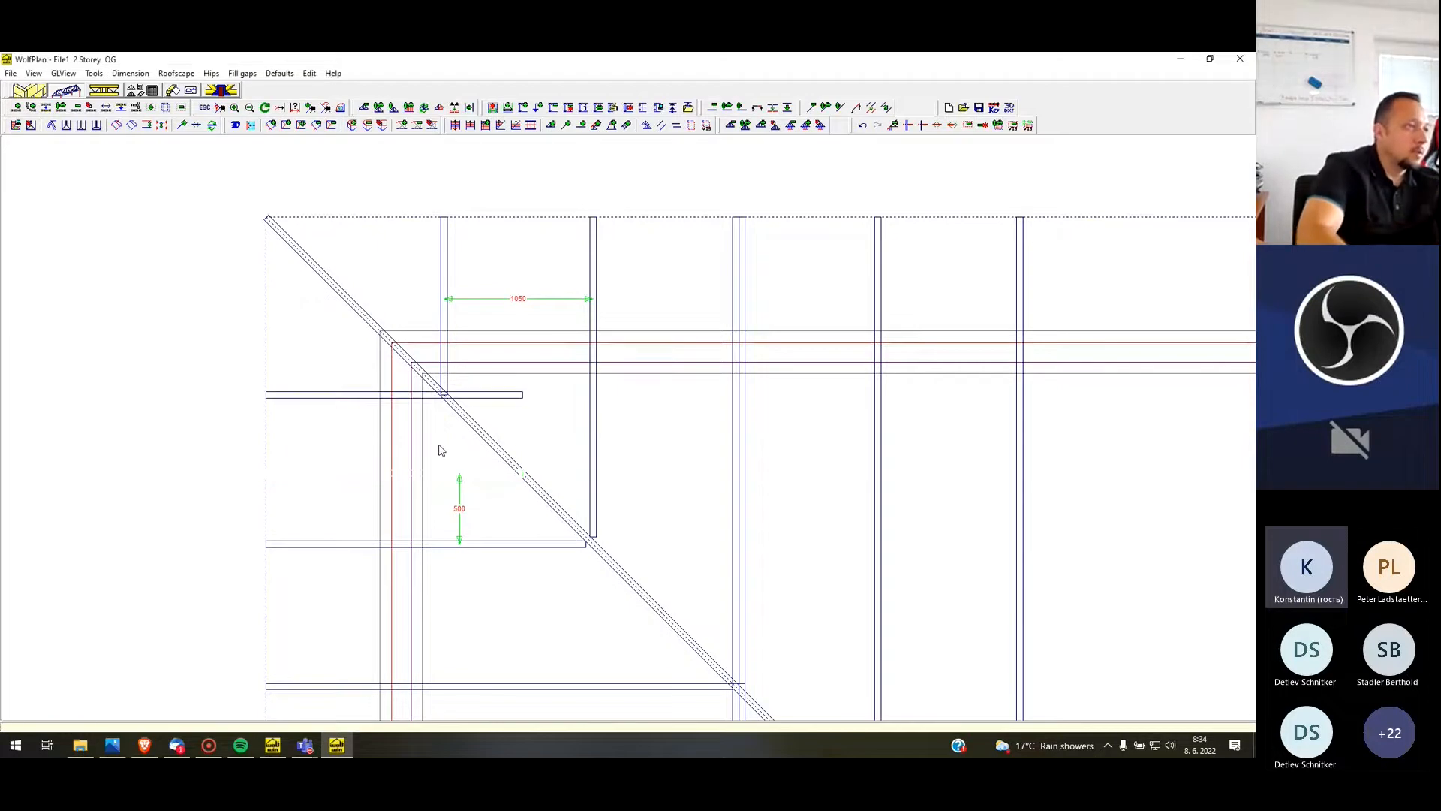
pyautogui.scroll(4, 396, 373)
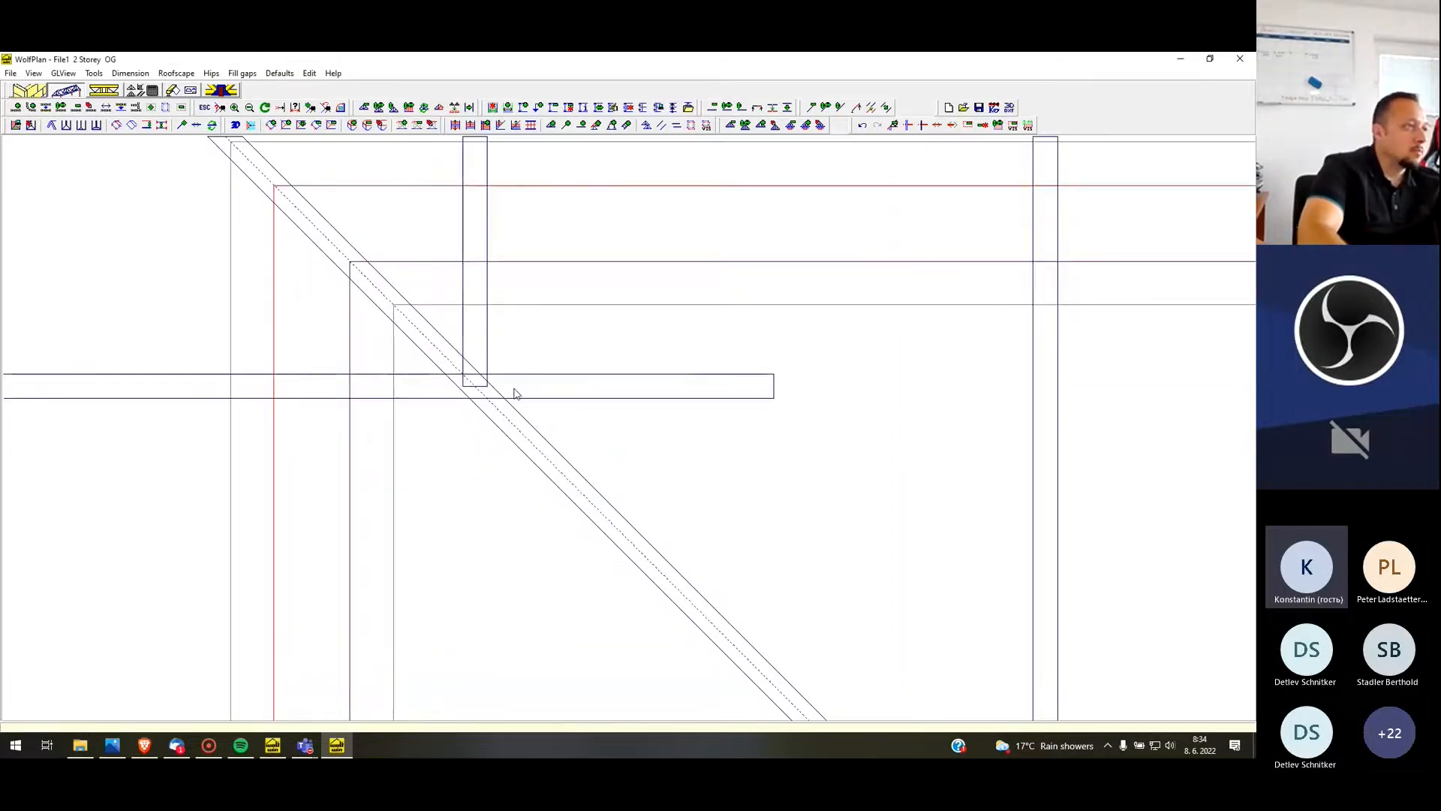
pyautogui.scroll(-2, 515, 392)
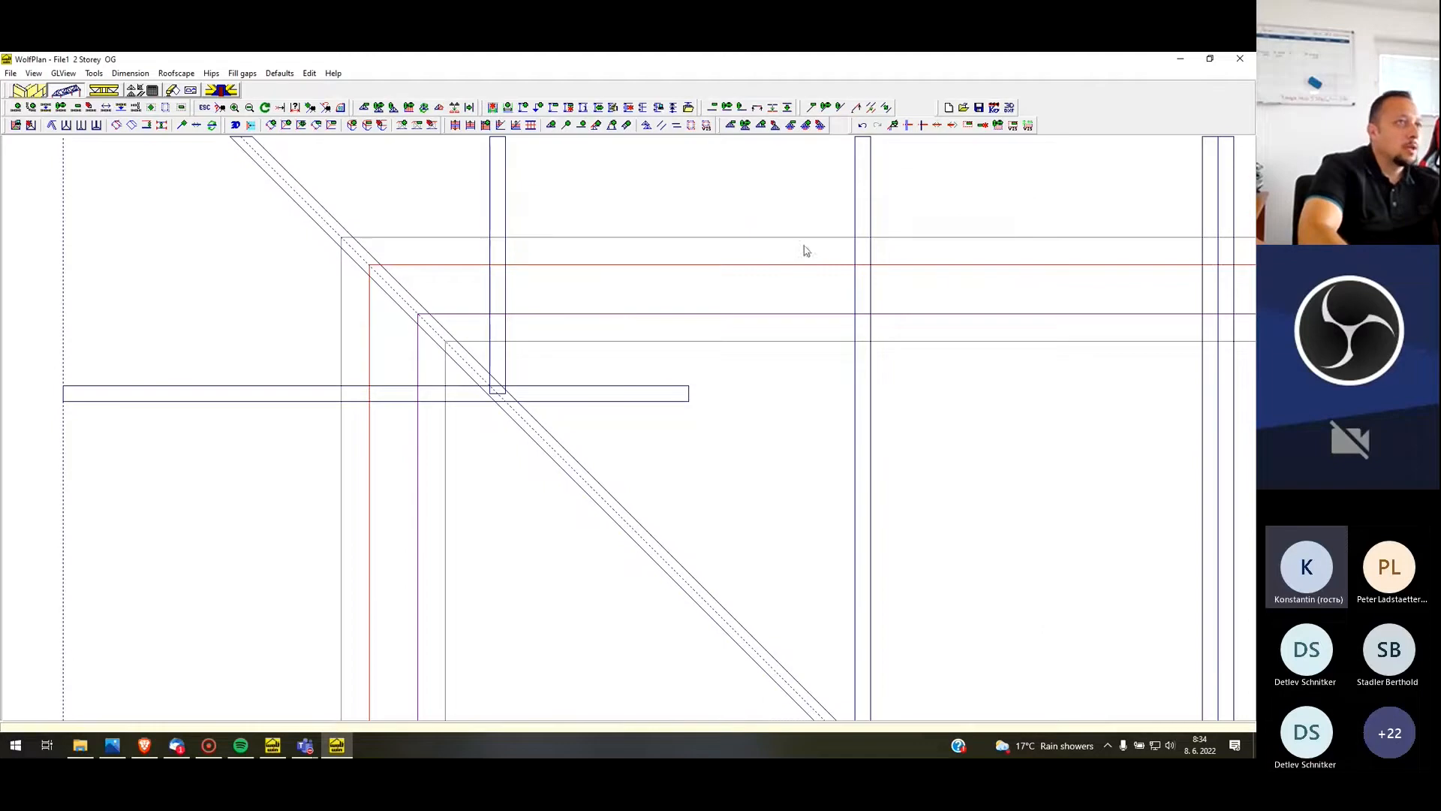
# Trim the moved horizontal truss back to the lower face of the hip truss
pyautogui.click(938, 128)
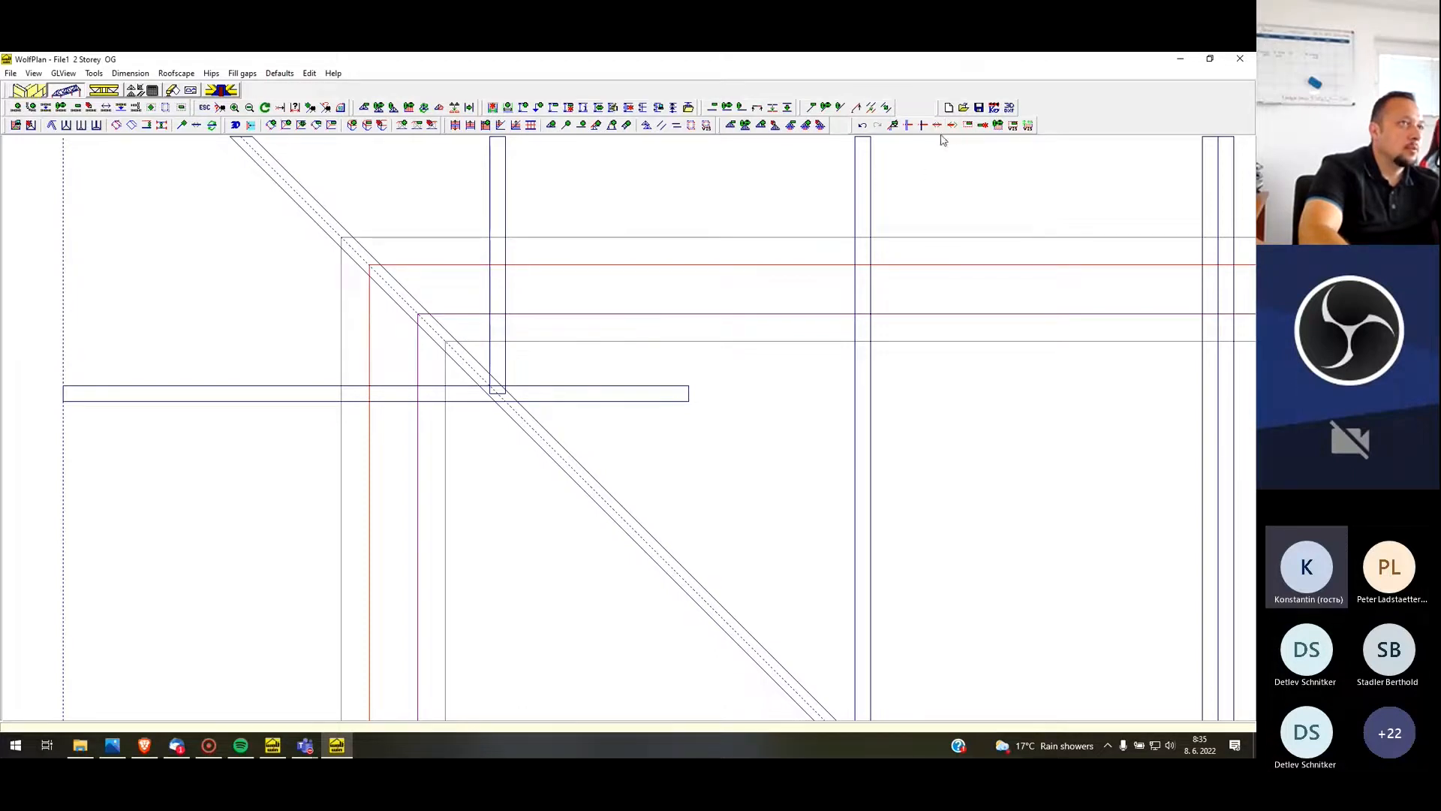
pyautogui.click(937, 128)
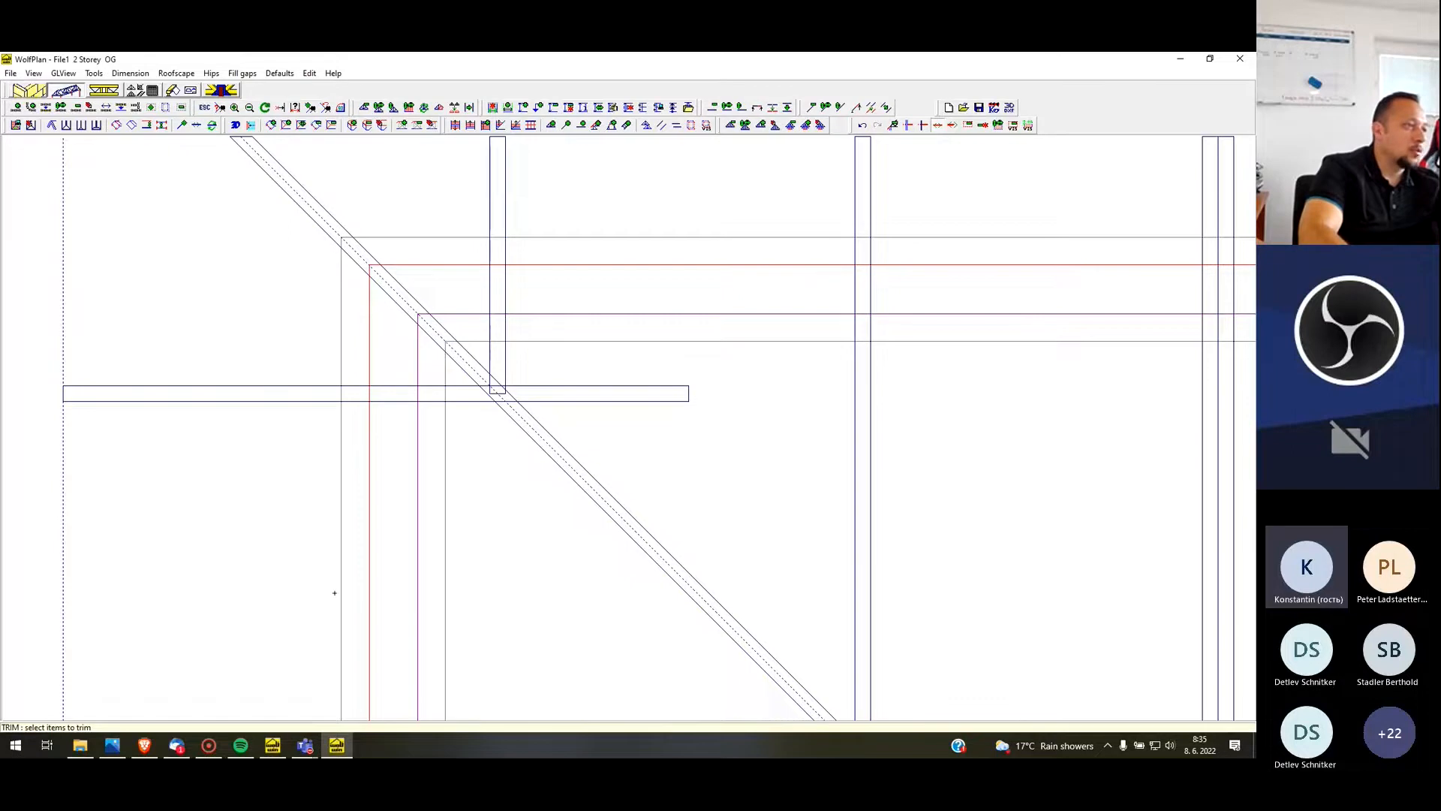
pyautogui.click(677, 393)
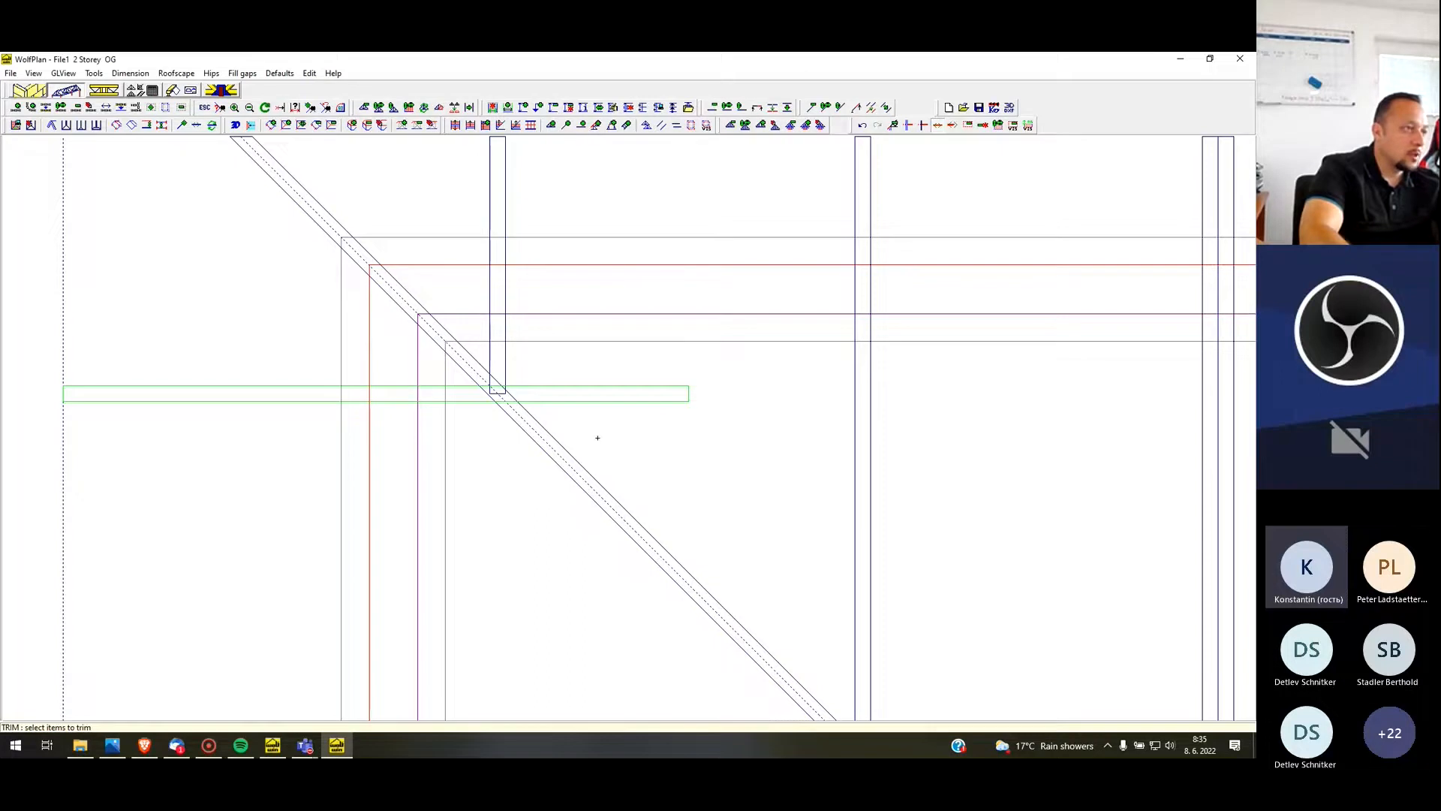
pyautogui.rightClick(599, 438)
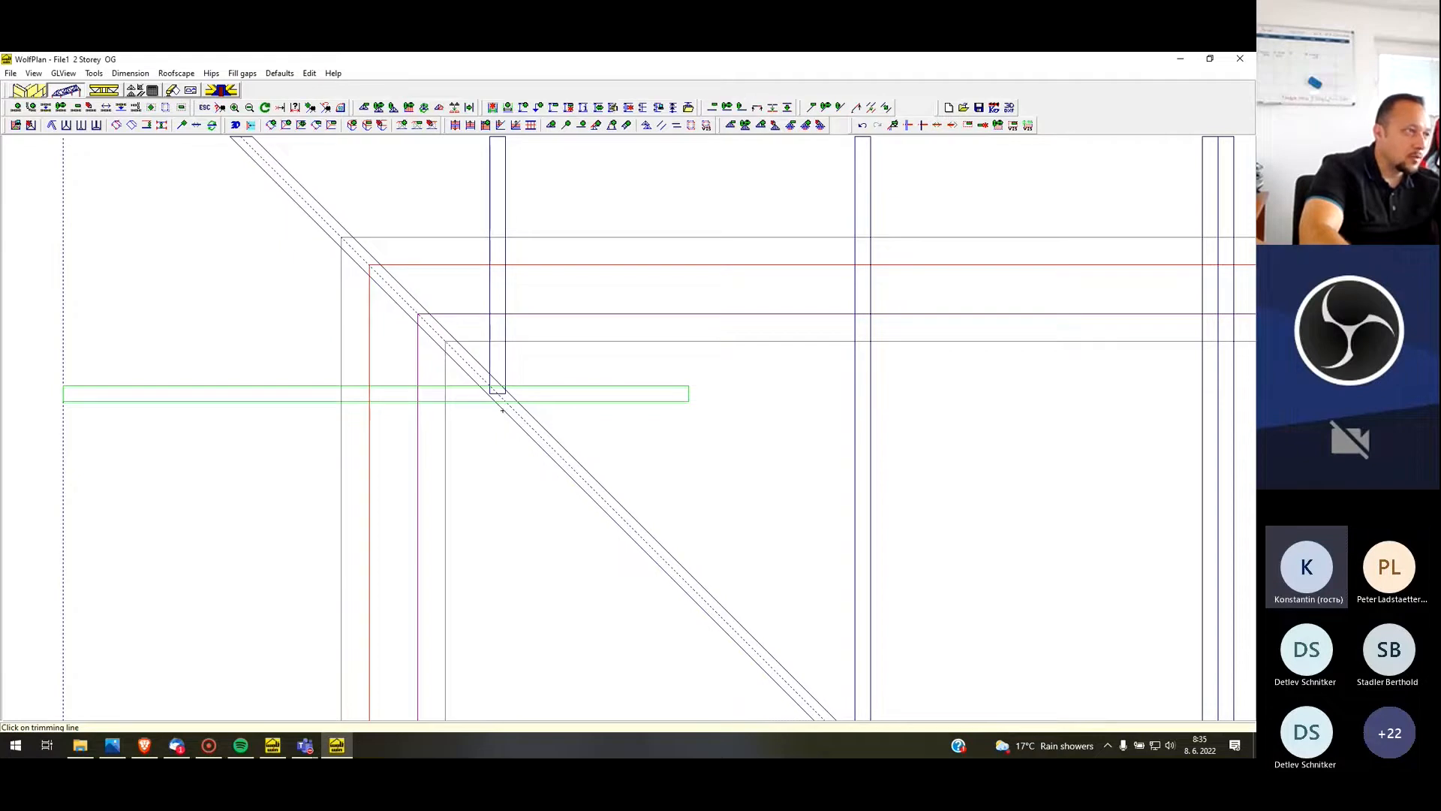
pyautogui.click(502, 410)
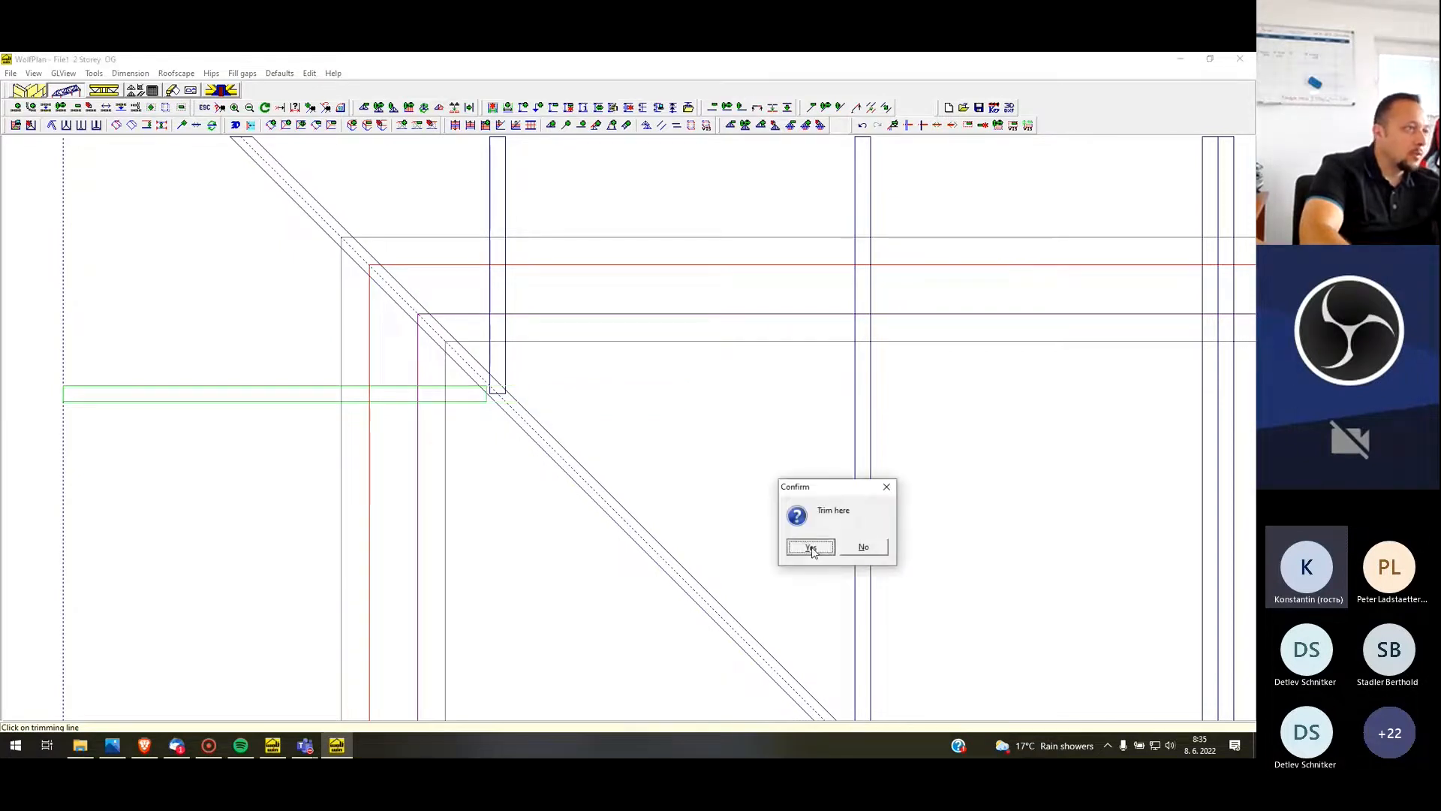
pyautogui.press('Return')
# Open the trimmed horizontal truss for editing and accept its geometry
pyautogui.scroll(3, 468, 398)
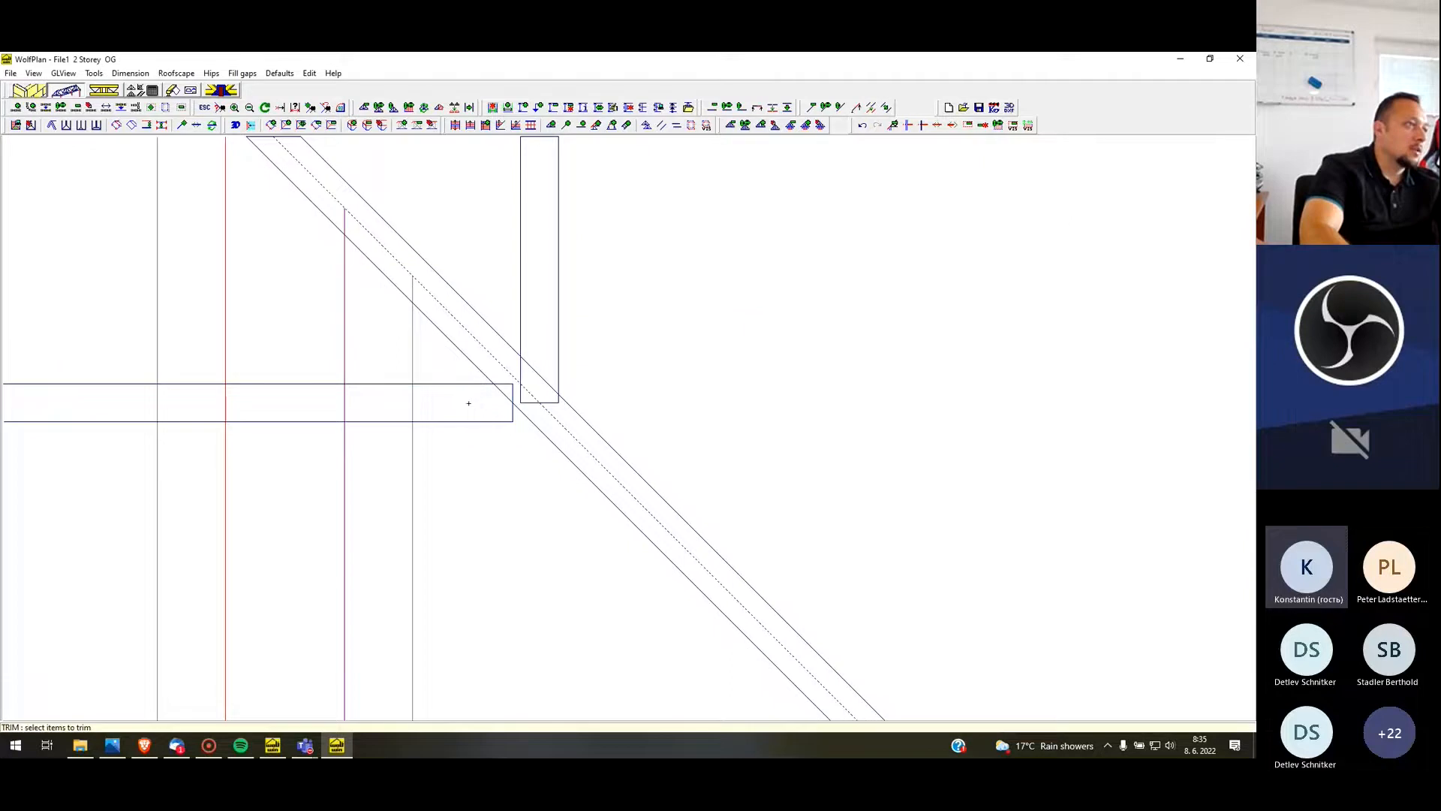
pyautogui.rightClick(489, 407)
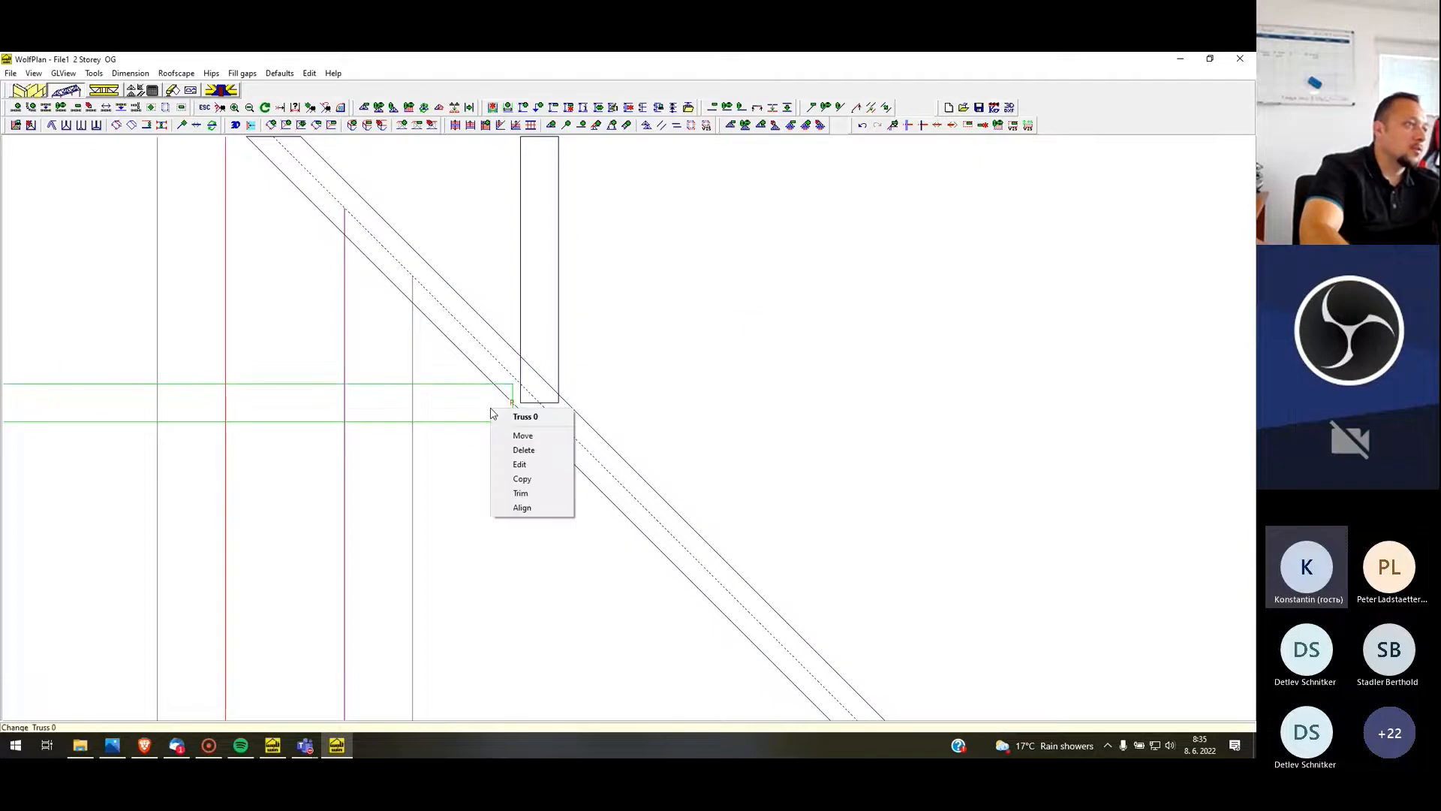
pyautogui.click(538, 466)
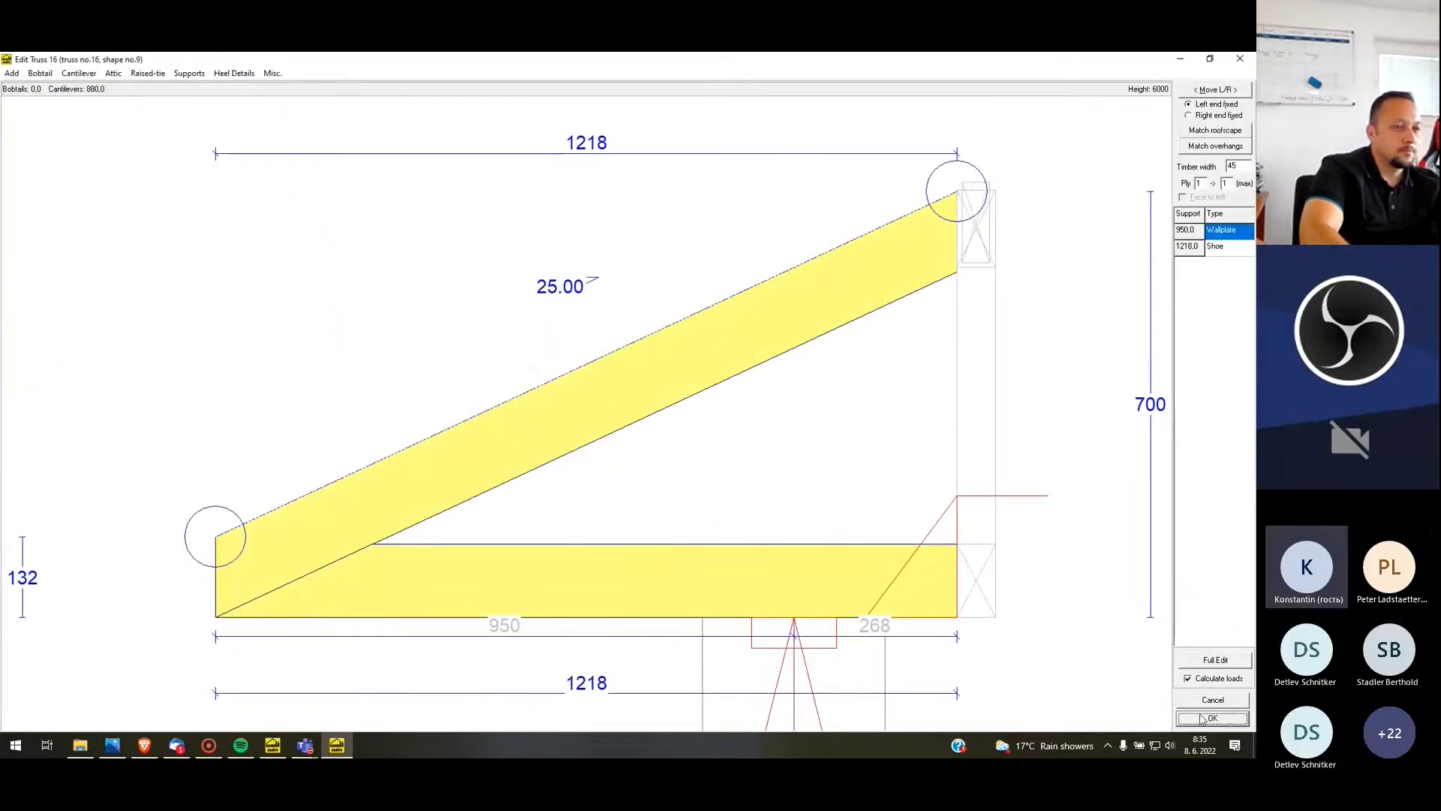
pyautogui.click(1209, 720)
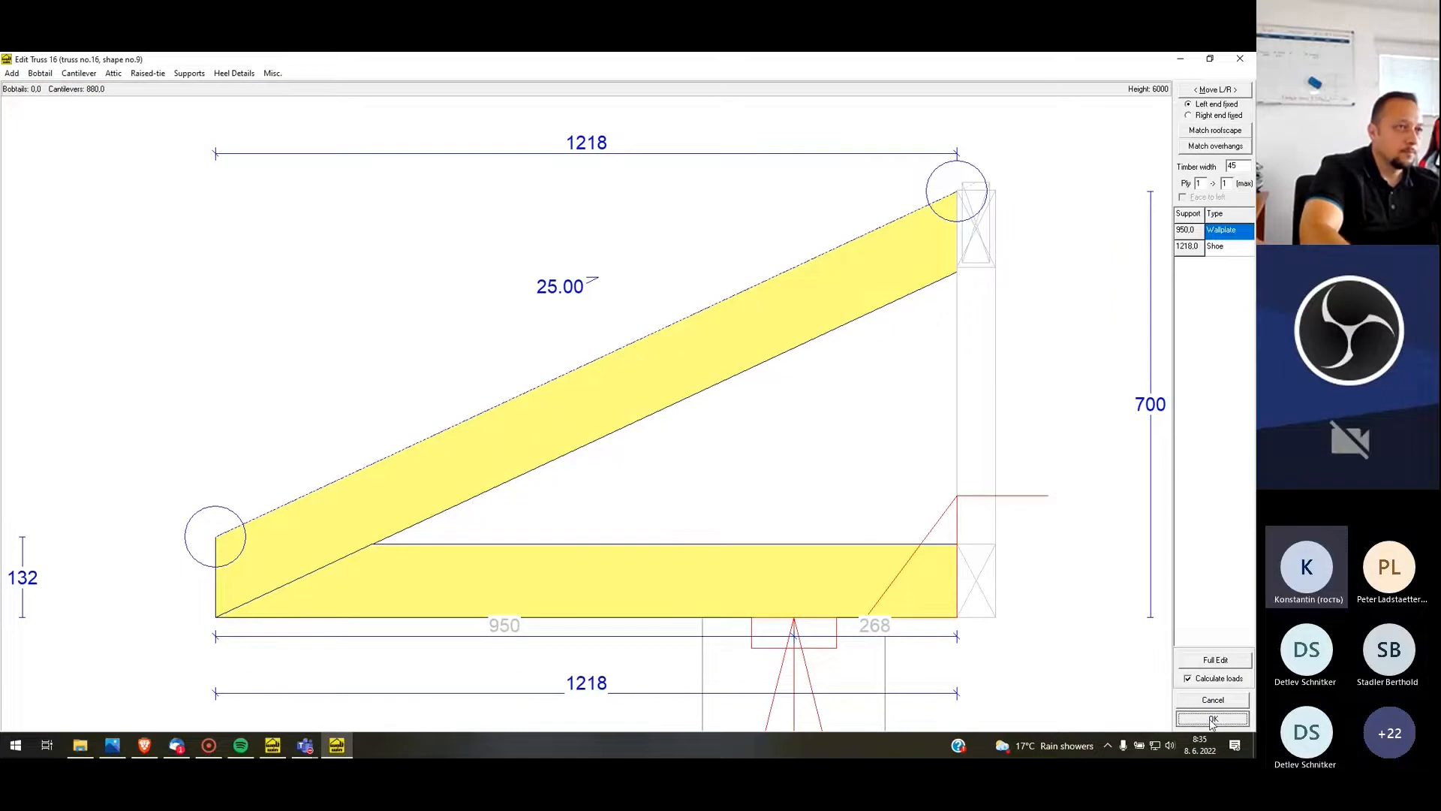
# Break the leftmost vertical short truss at the centre line of the hip truss
pyautogui.scroll(3, 533, 487)
pyautogui.scroll(1, 542, 471)
pyautogui.scroll(1, 543, 459)
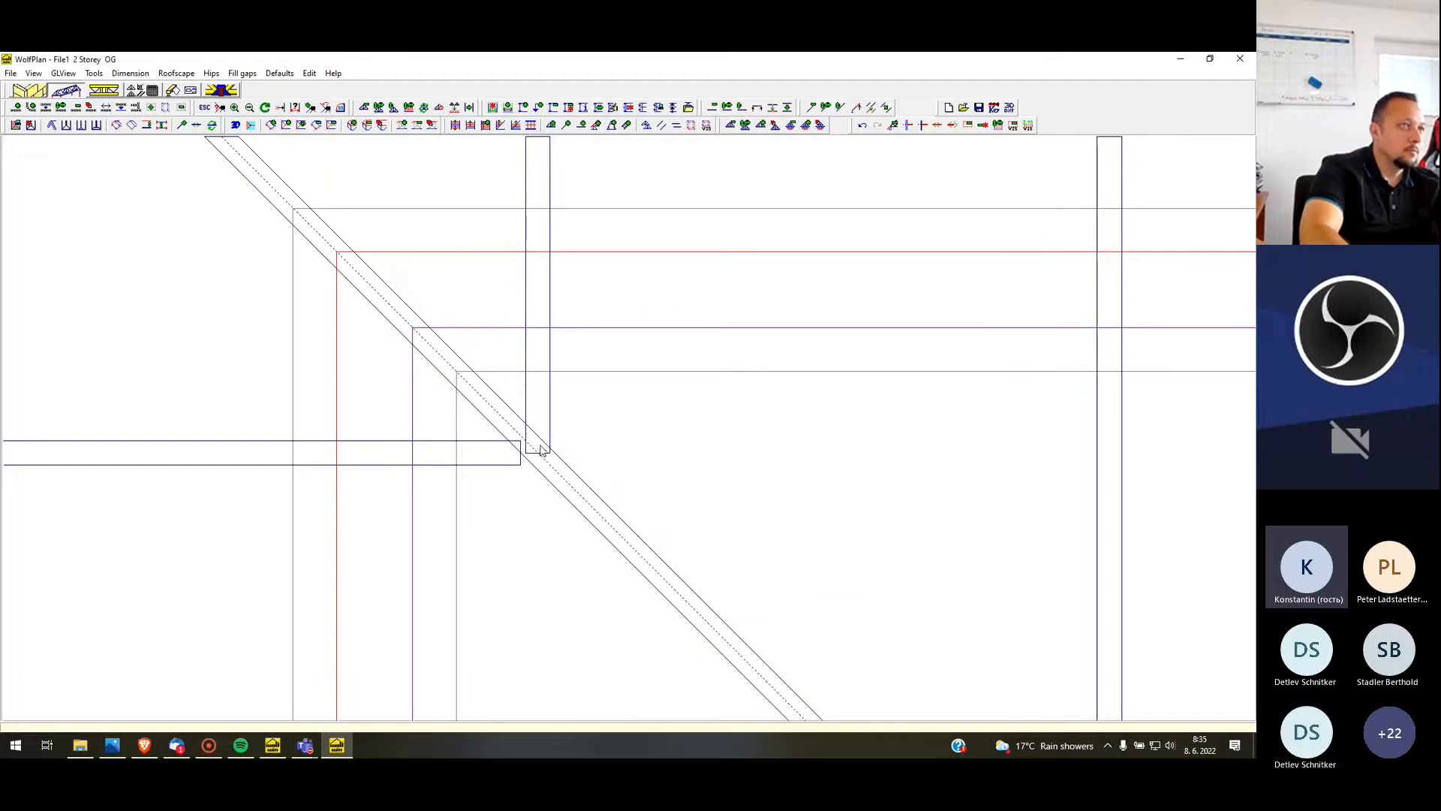
pyautogui.click(924, 128)
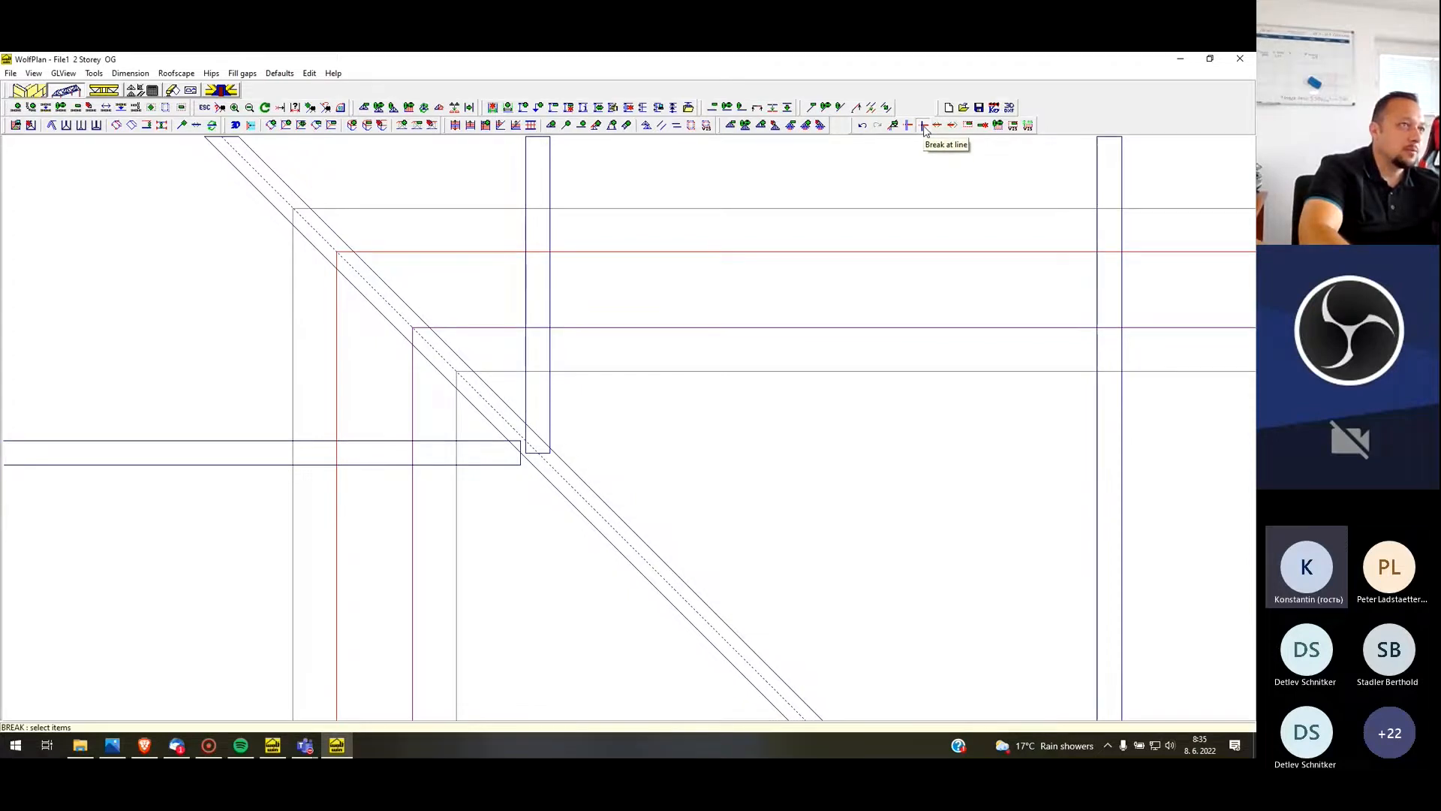
pyautogui.click(539, 381)
pyautogui.rightClick(577, 495)
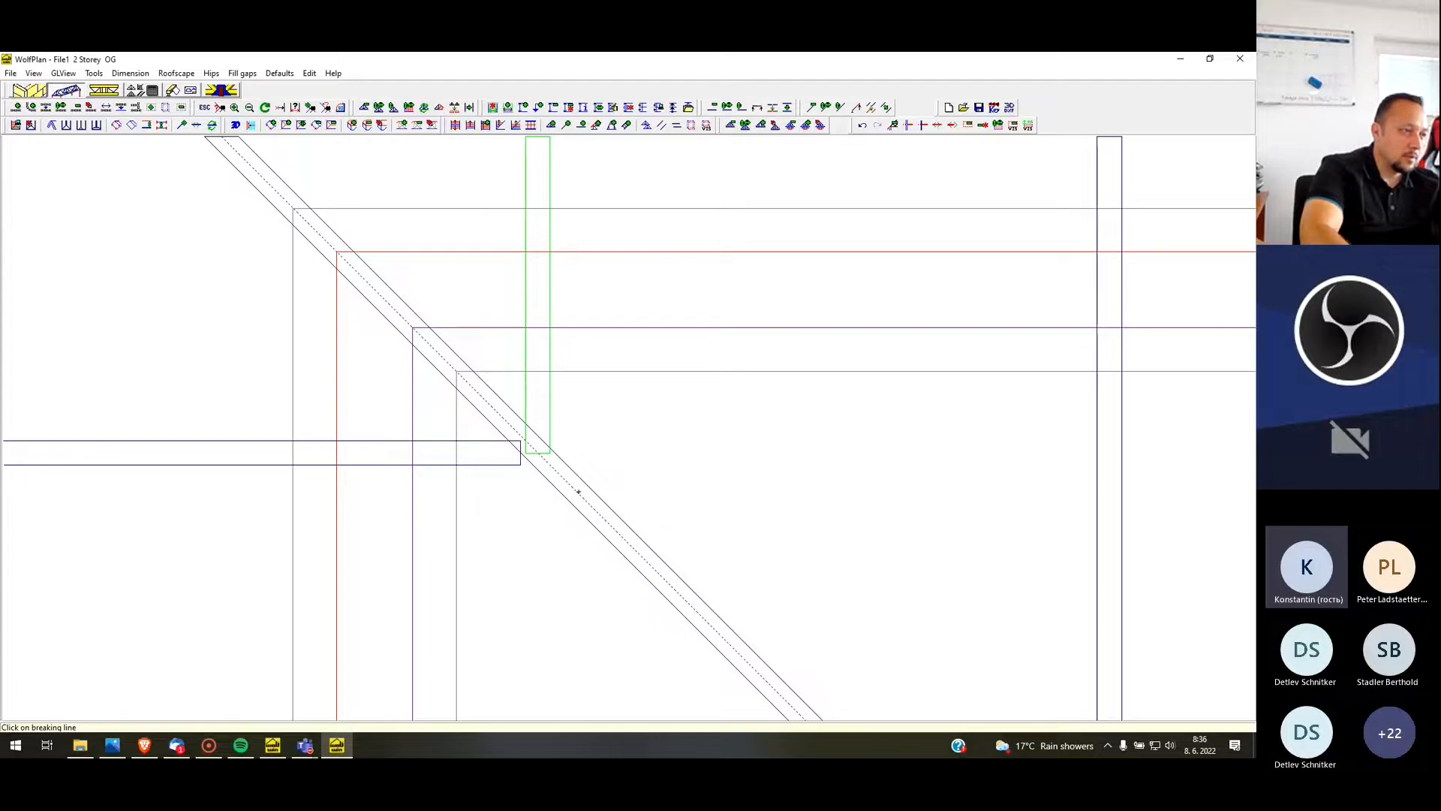
pyautogui.click(578, 492)
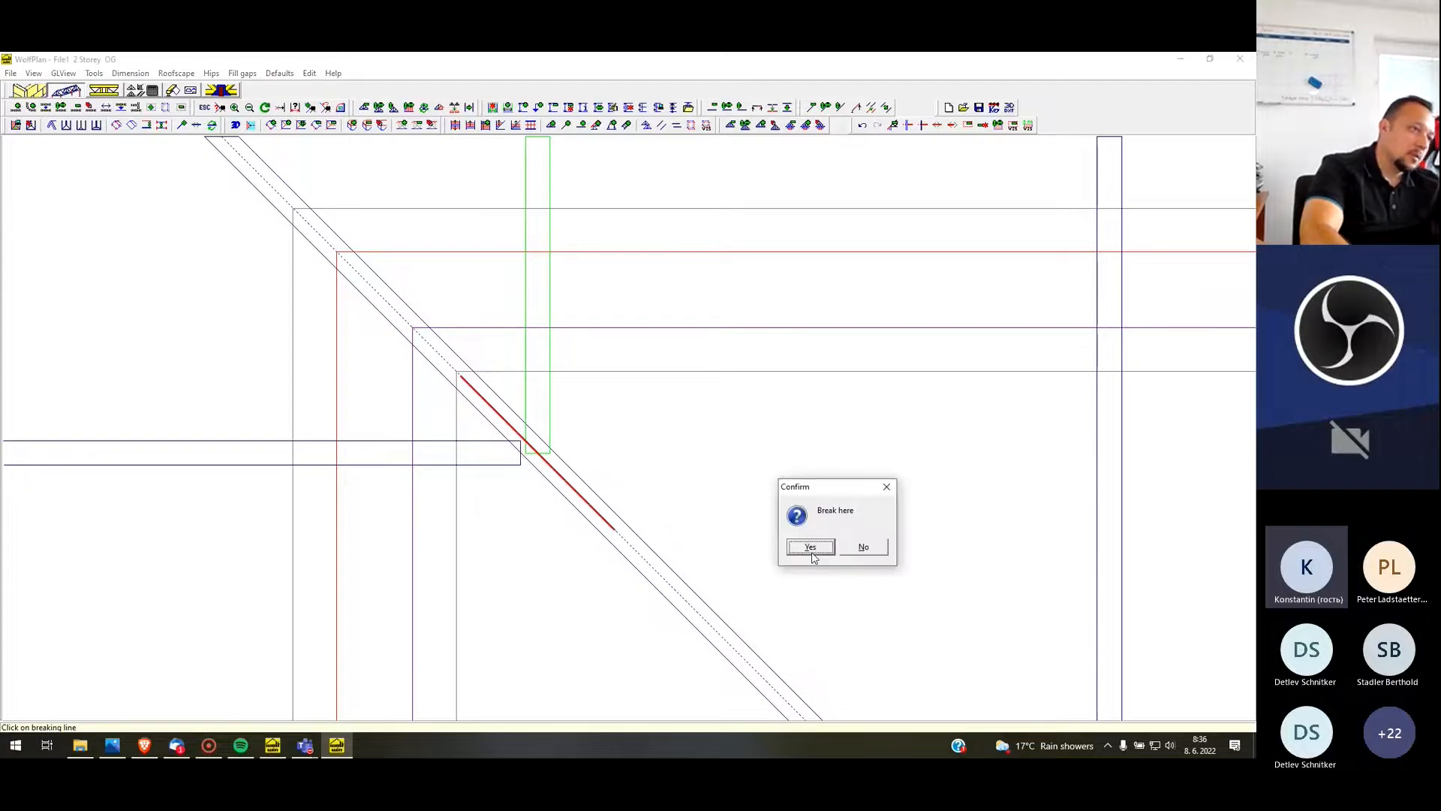
pyautogui.click(811, 548)
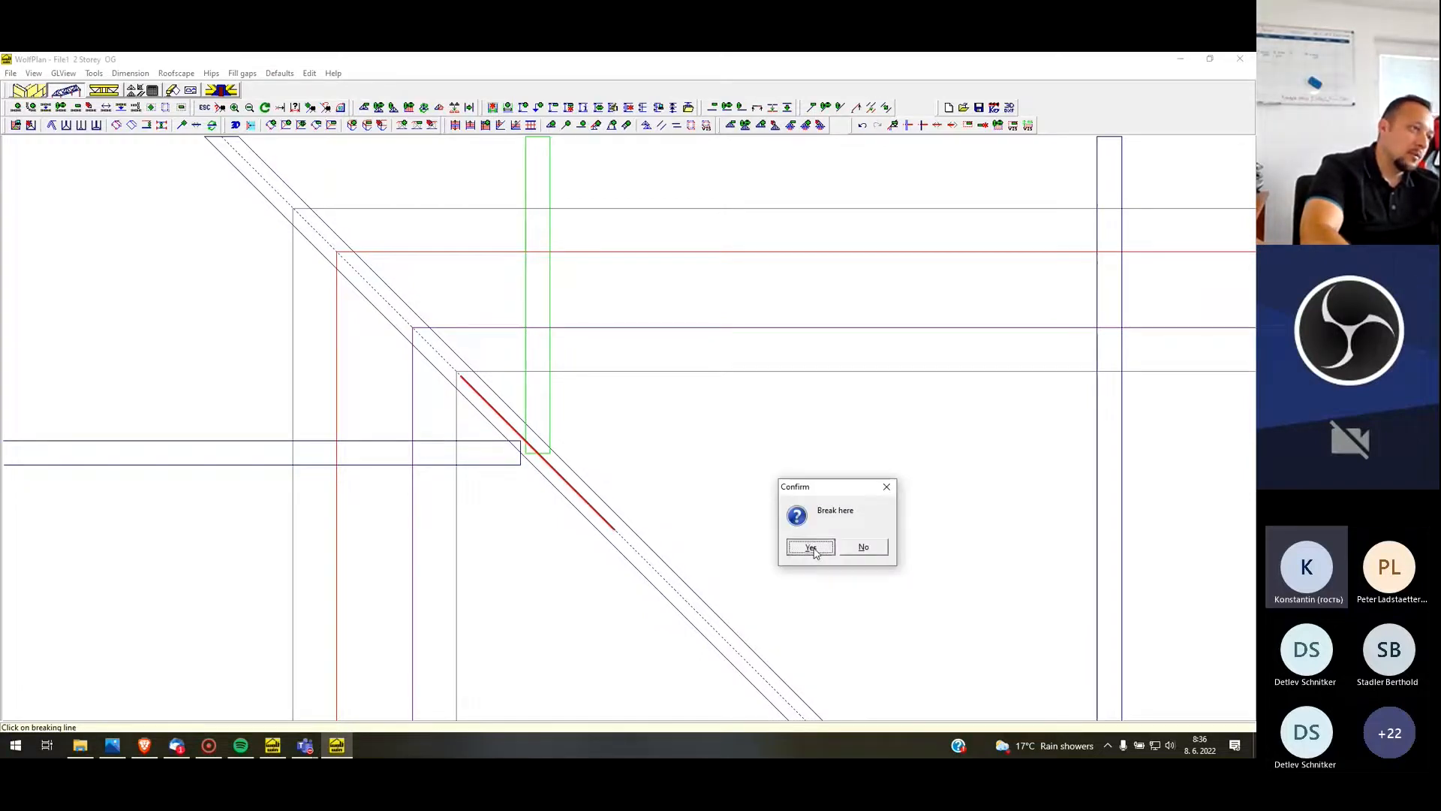
# Copy the second vertical short truss twice toward the left roof edge at a perpendicular distance of 500
pyautogui.scroll(-3, 579, 258)
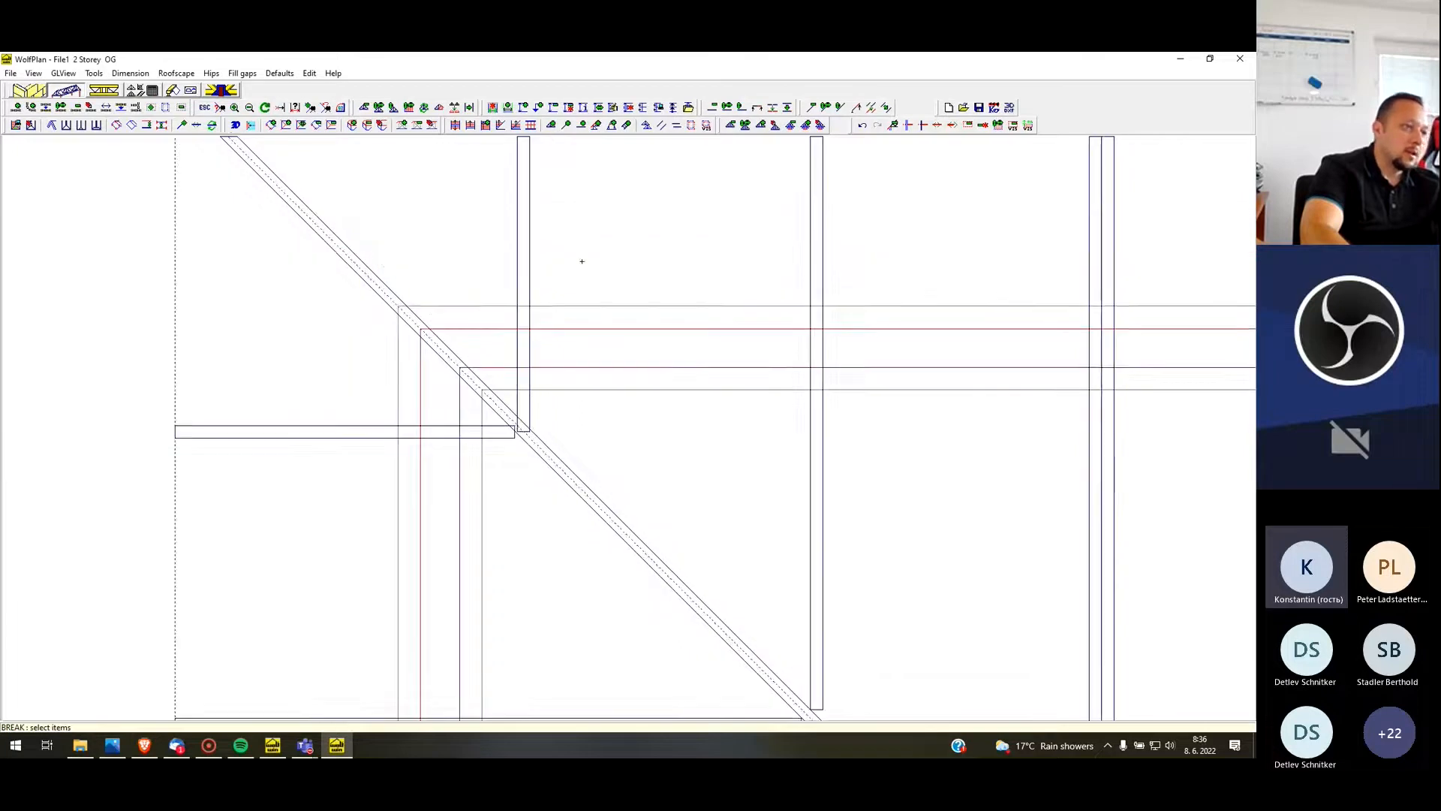
pyautogui.scroll(-1, 852, 290)
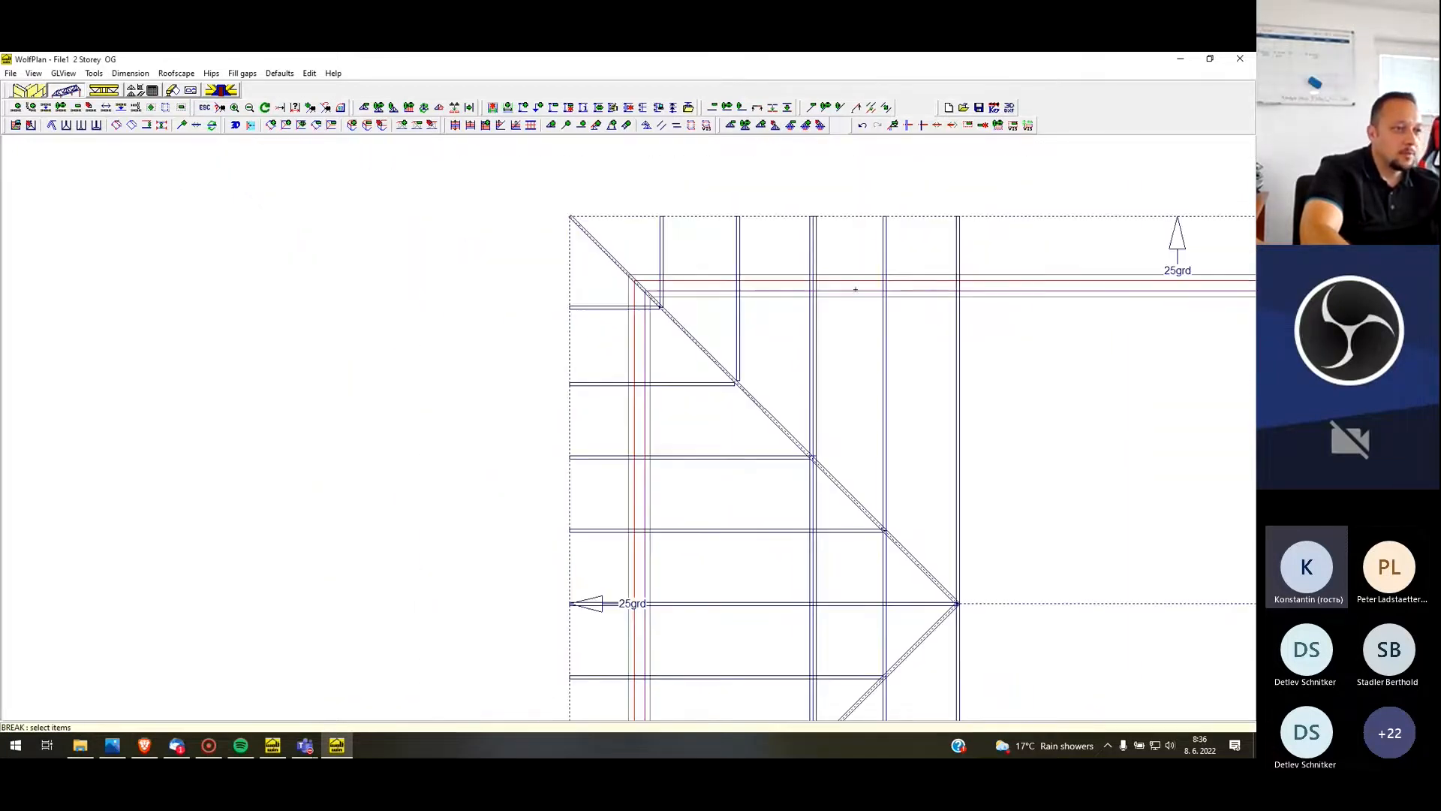
pyautogui.scroll(2, 823, 418)
pyautogui.scroll(-1, 788, 340)
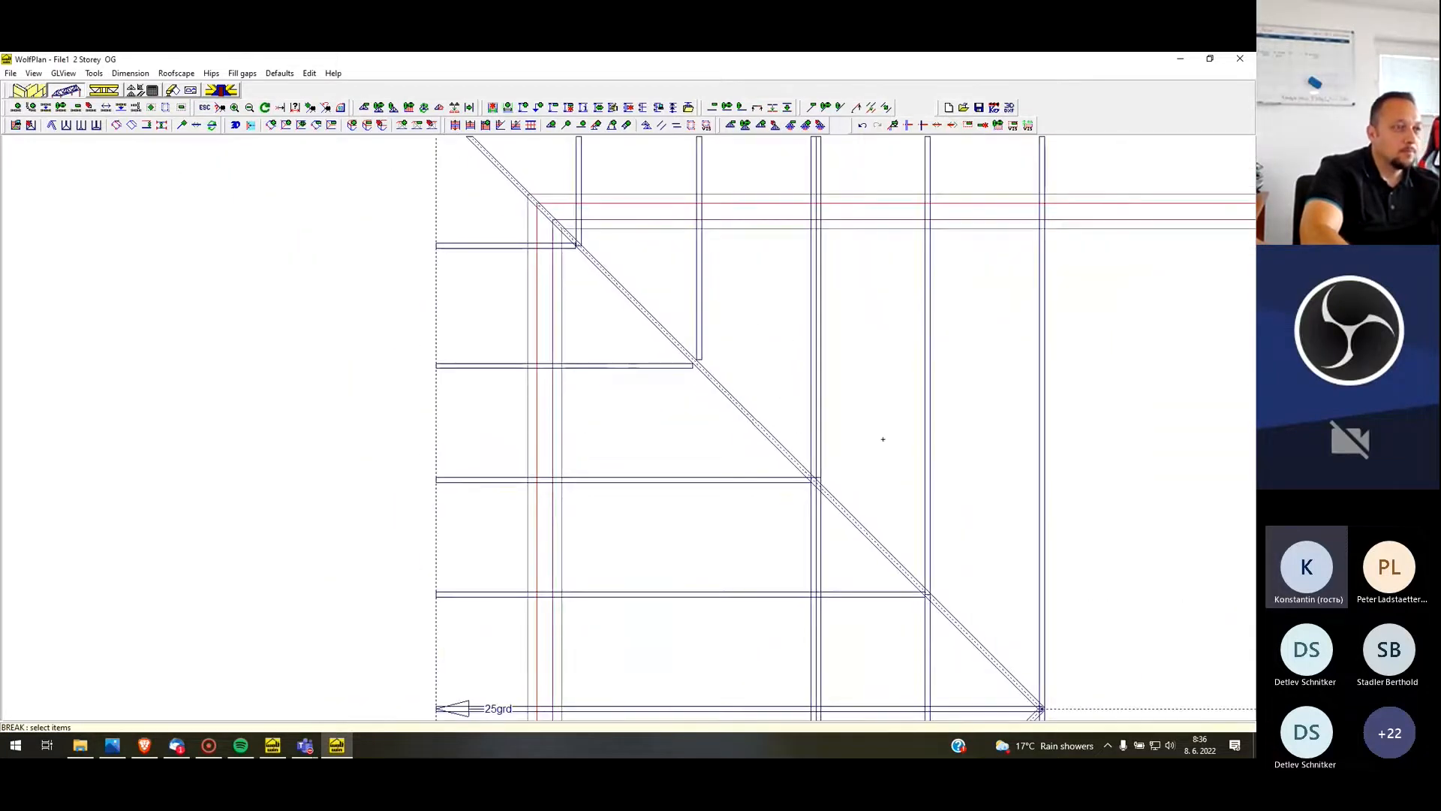
pyautogui.rightClick(701, 290)
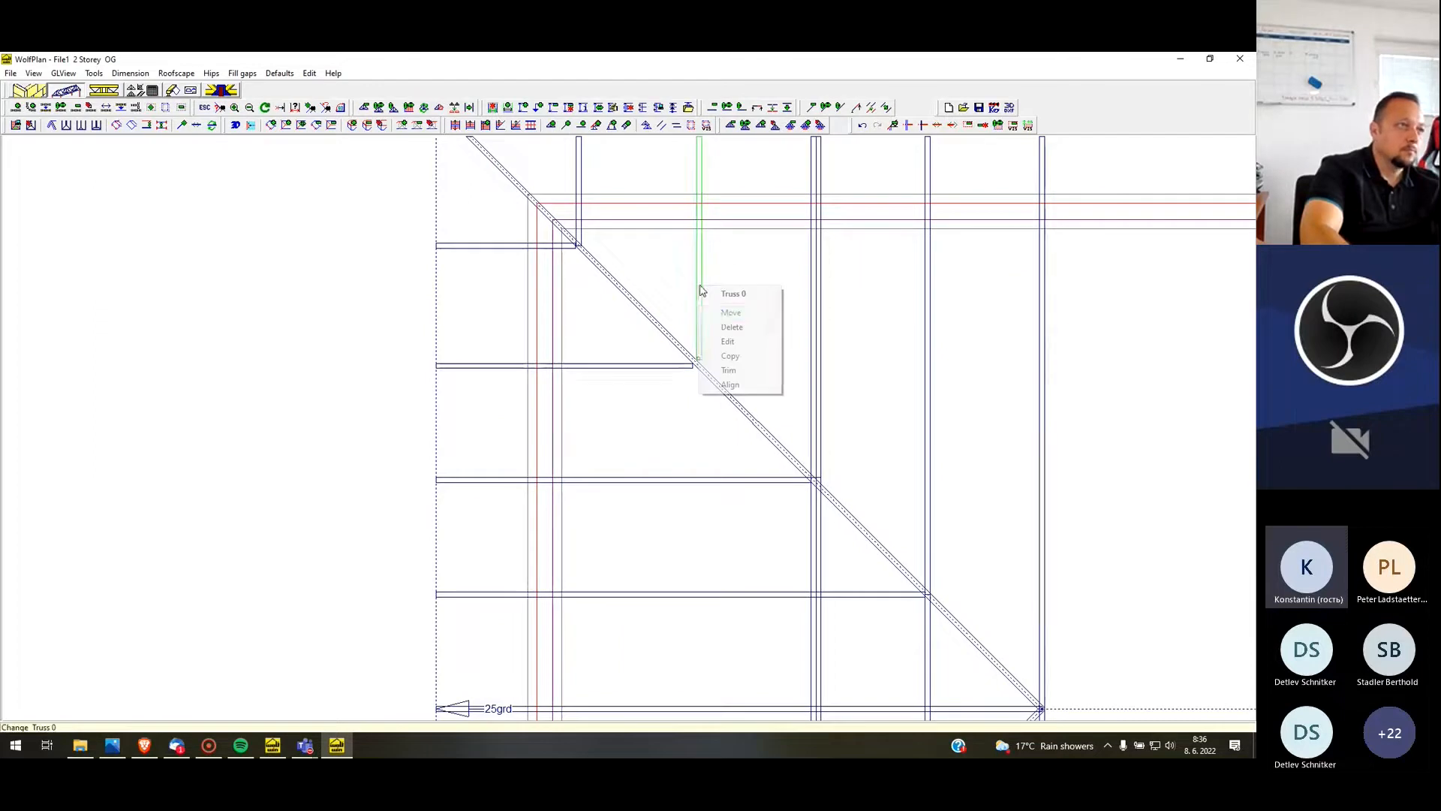
pyautogui.click(728, 355)
pyautogui.write('500')
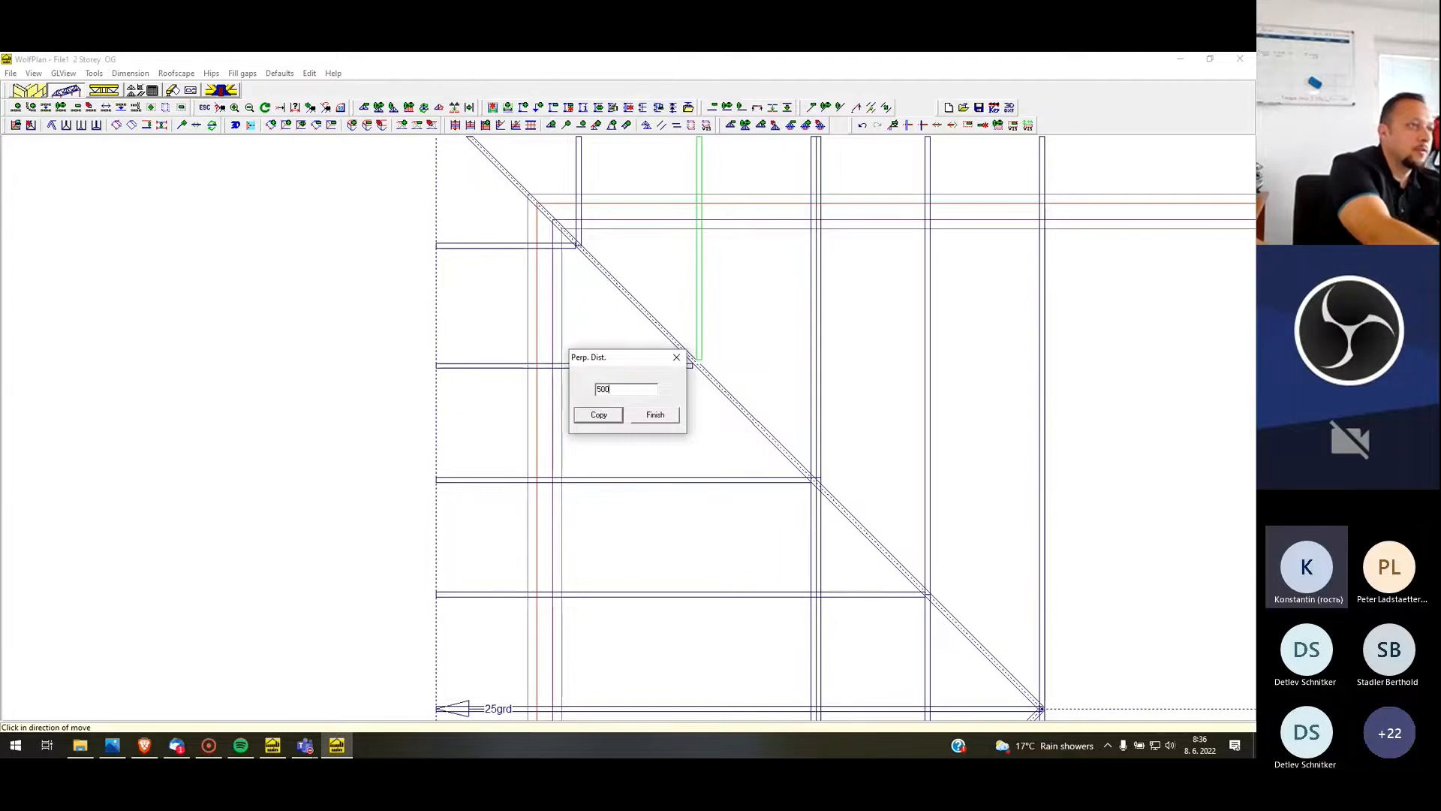
pyautogui.click(600, 415)
pyautogui.click(600, 417)
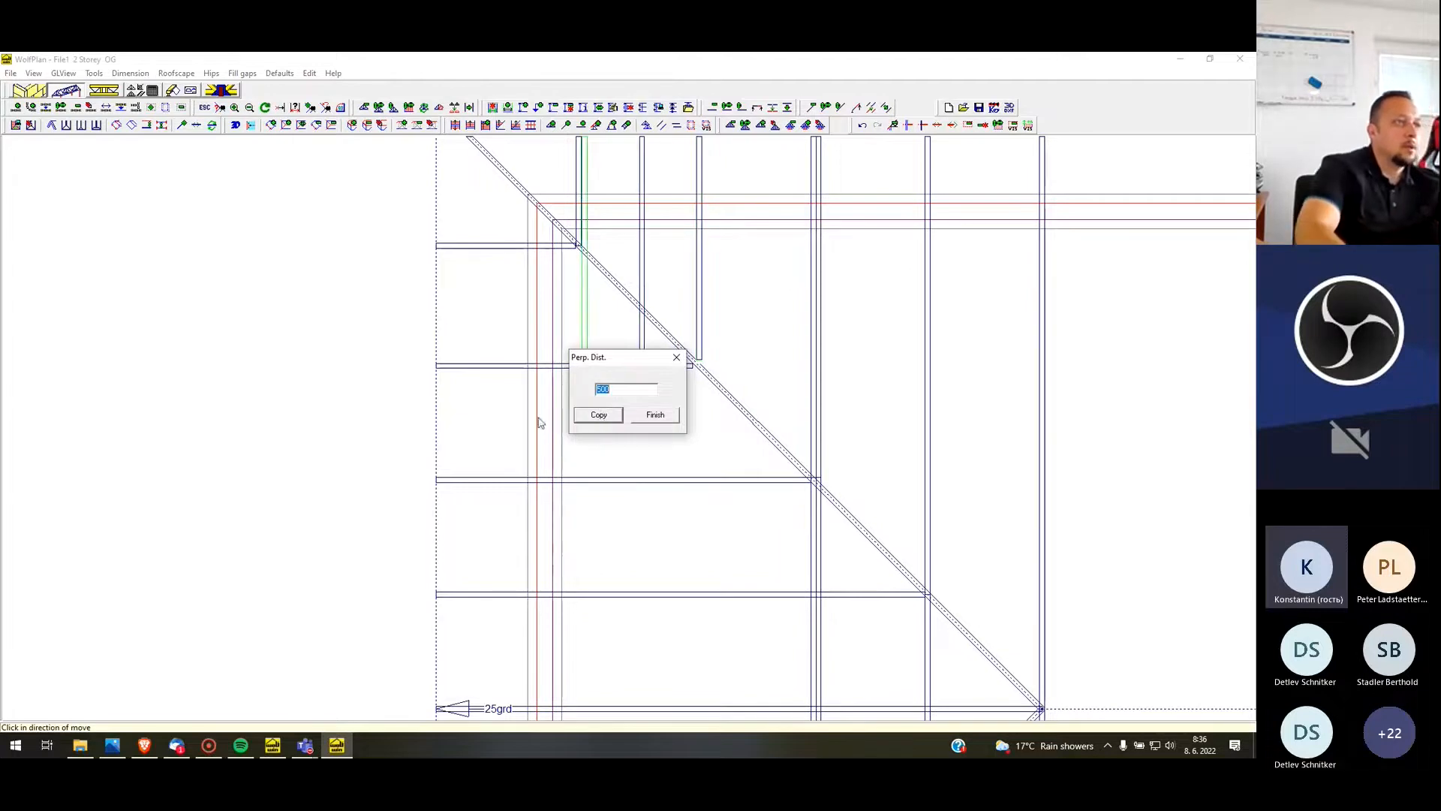
pyautogui.click(656, 415)
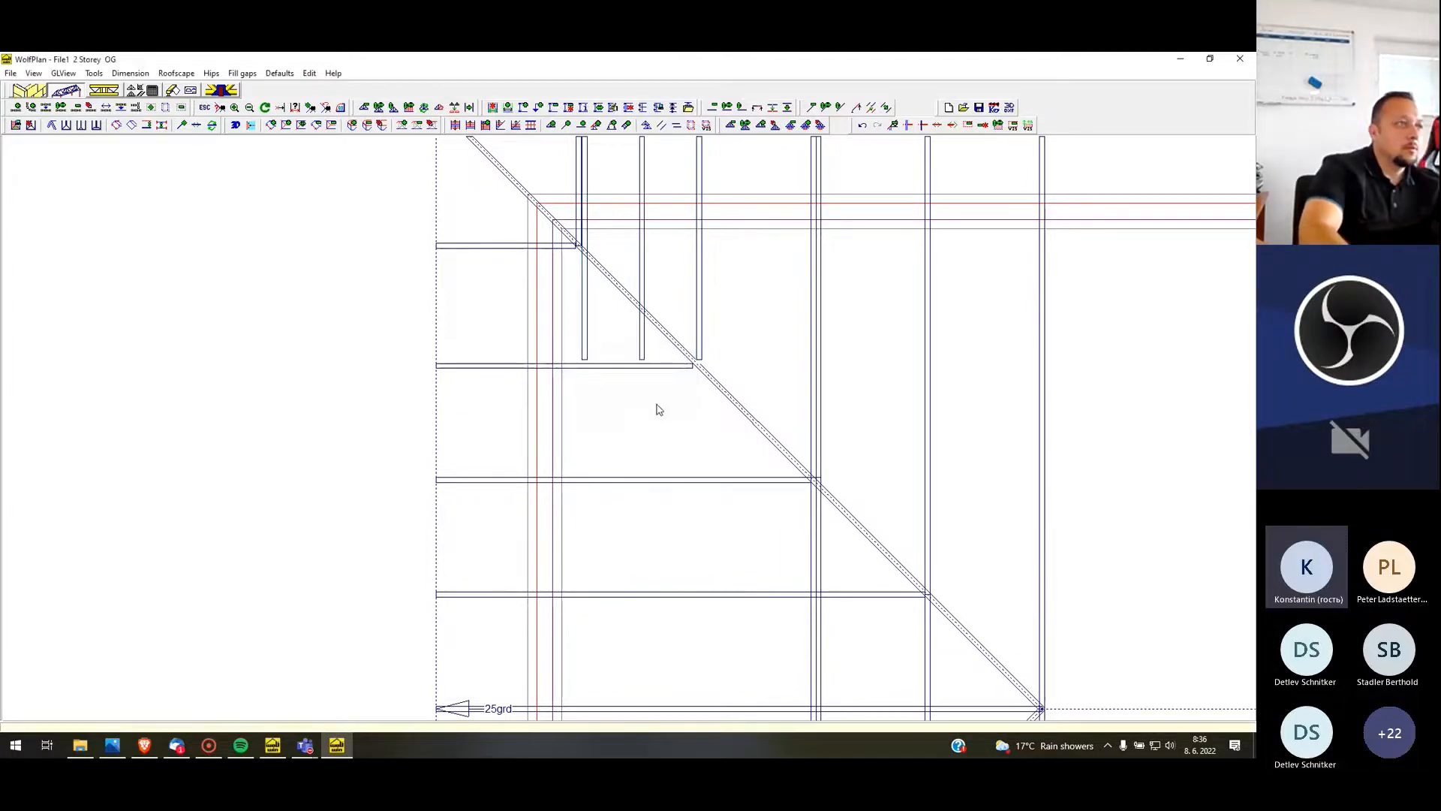
# Delete the copied truss that lies beside the leftmost vertical short truss
pyautogui.scroll(2, 631, 360)
pyautogui.rightClick(597, 349)
pyautogui.click(629, 387)
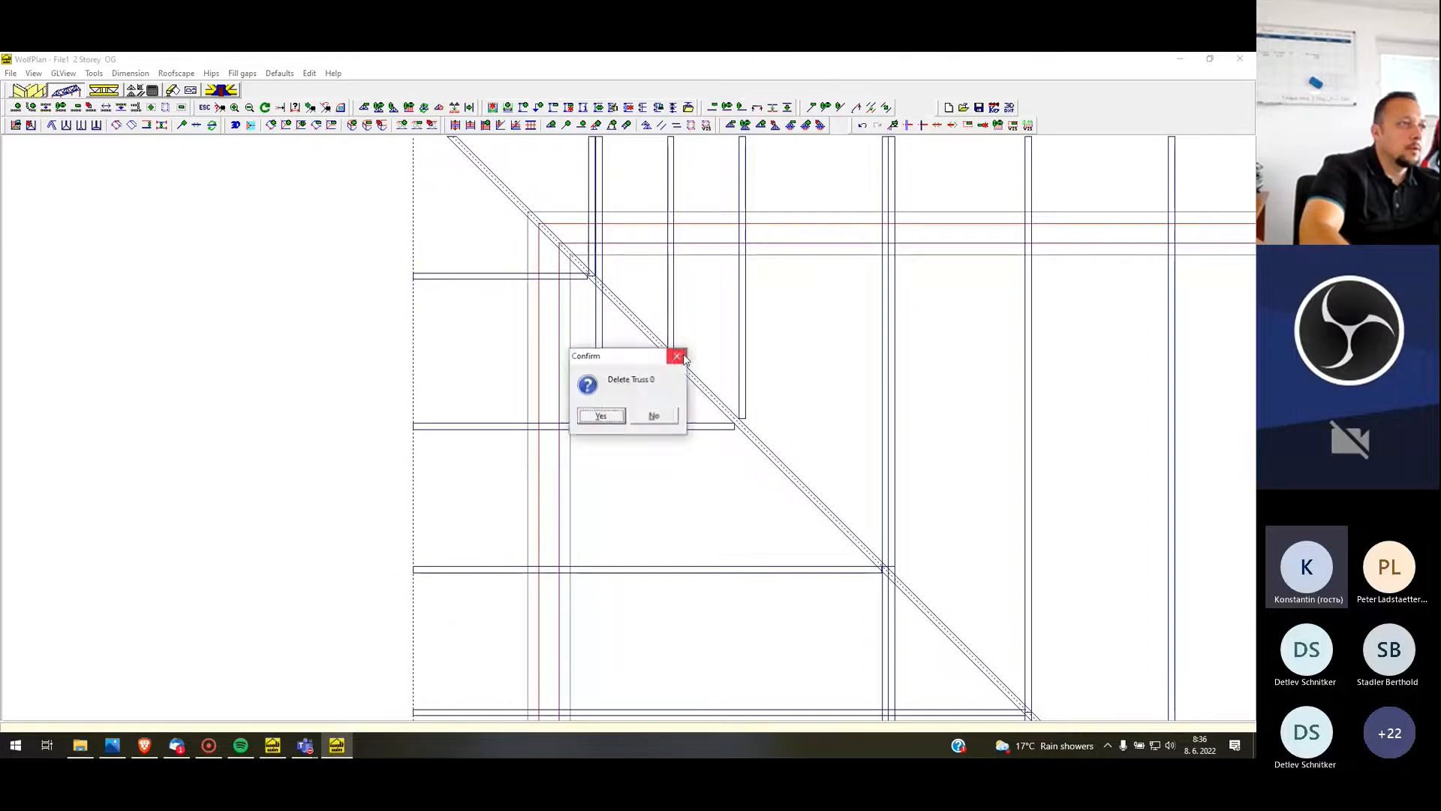
pyautogui.click(599, 413)
# Break the copied middle vertical short truss where it meets the hip truss
pyautogui.click(923, 125)
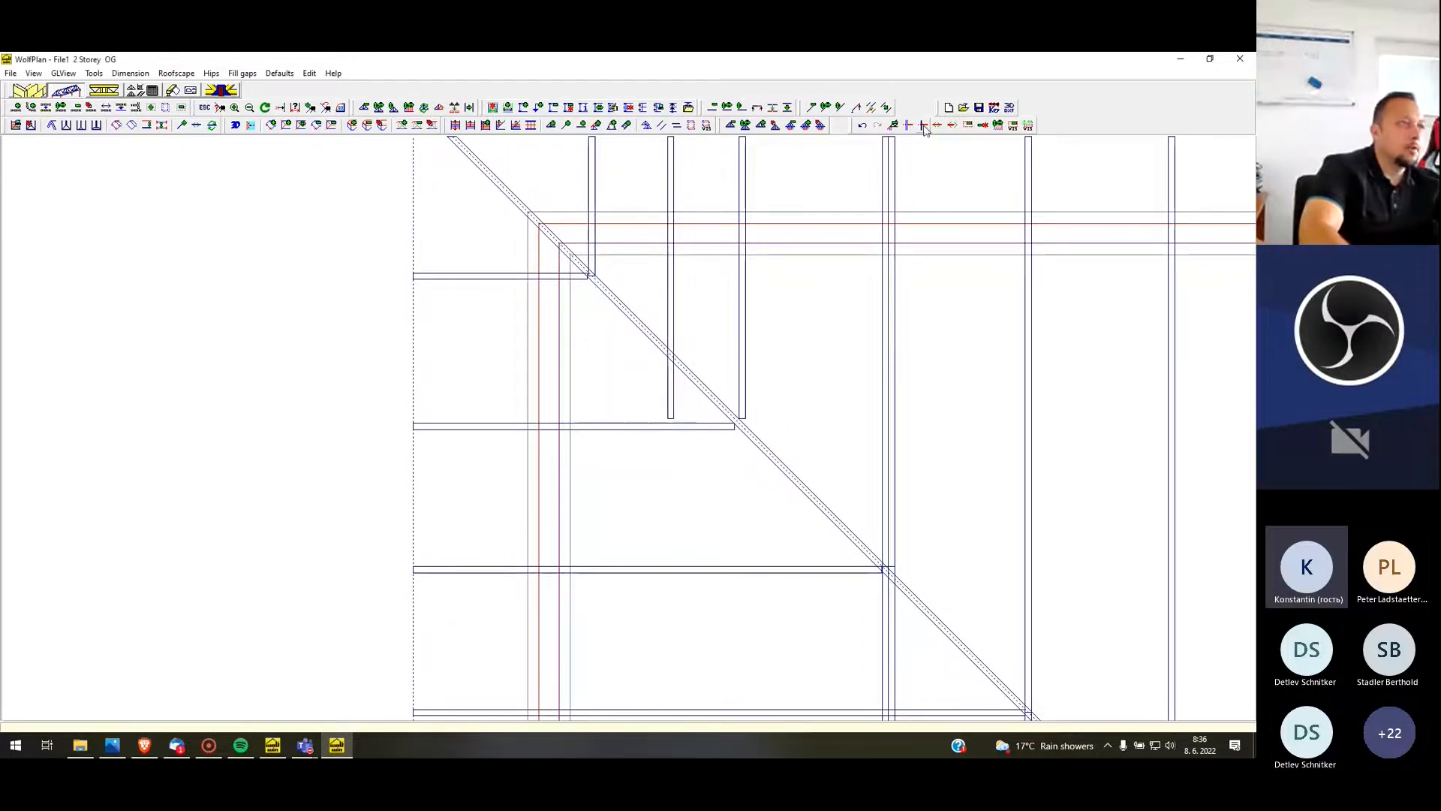
pyautogui.click(670, 334)
pyautogui.click(678, 361)
pyautogui.click(811, 548)
pyautogui.press('Escape')
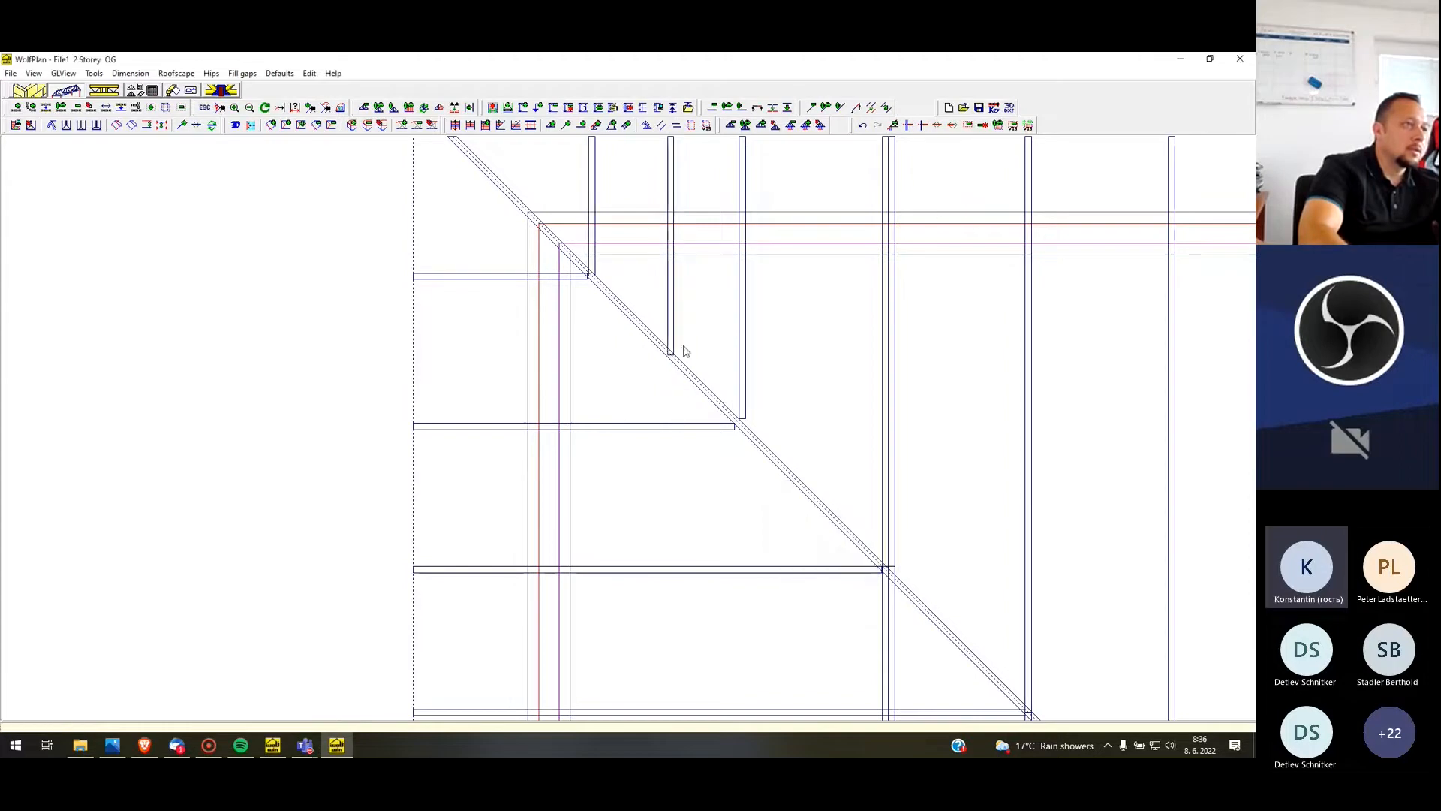
# Open the shortened middle vertical truss for editing and accept its geometry
pyautogui.rightClick(676, 322)
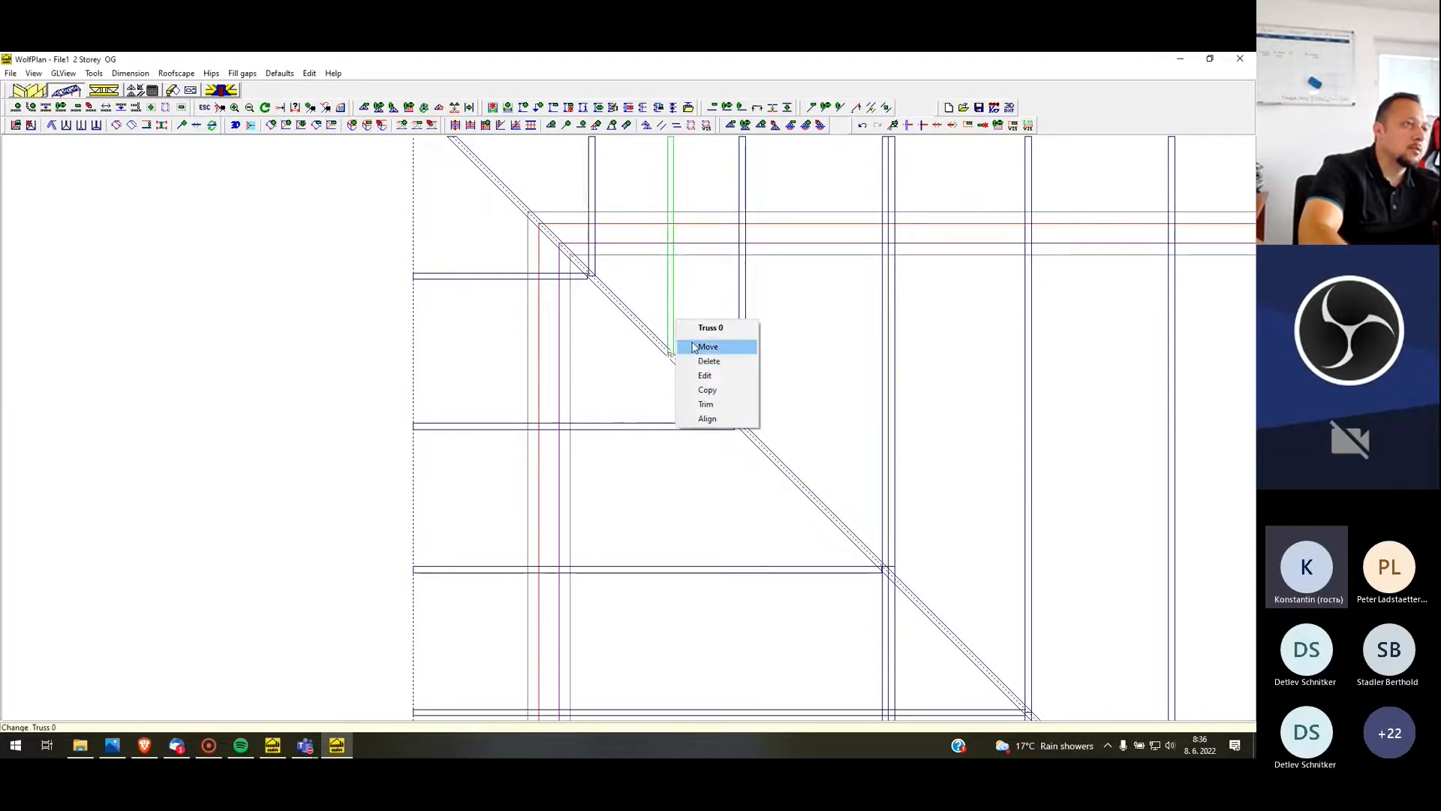
pyautogui.click(706, 376)
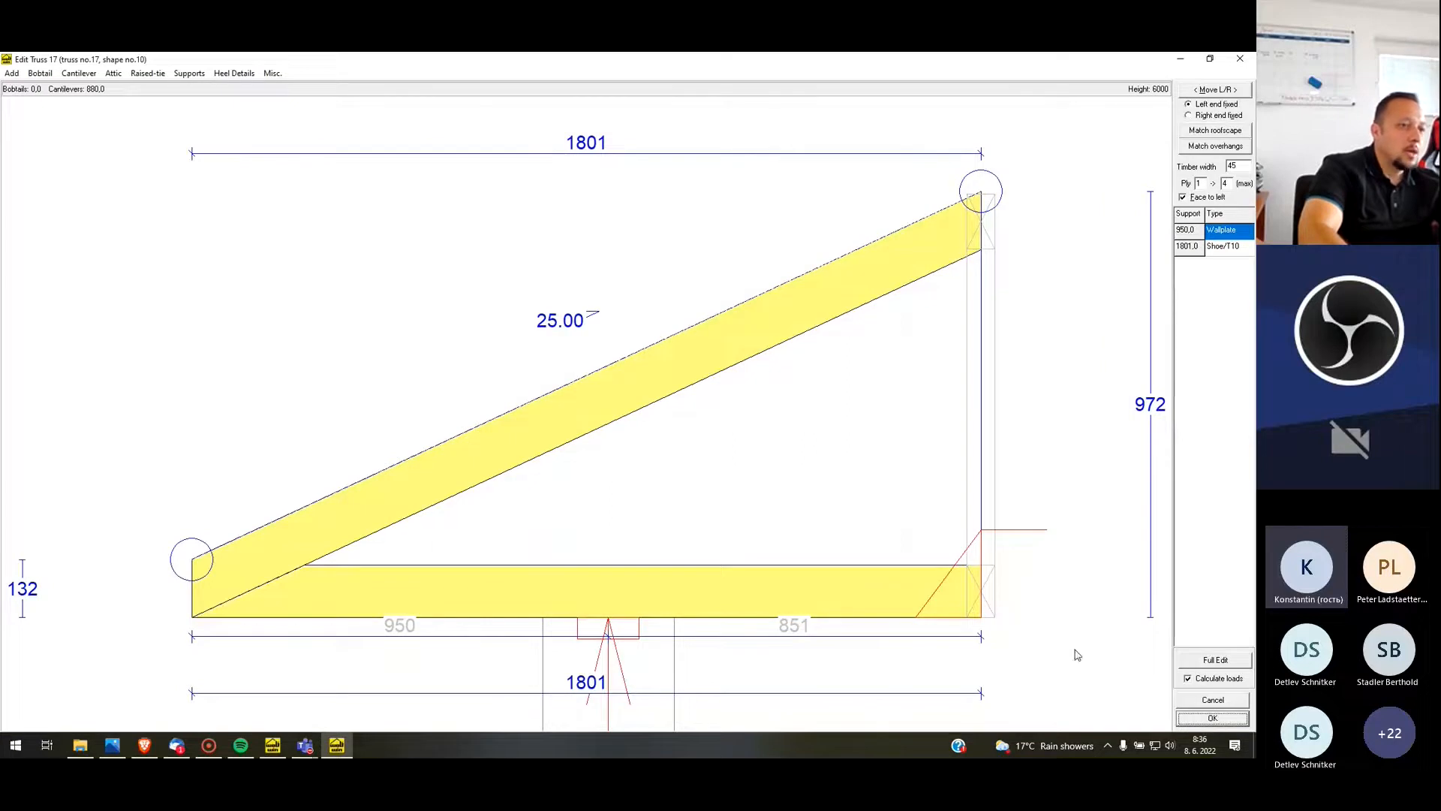
pyautogui.click(1213, 721)
pyautogui.scroll(2, 538, 338)
pyautogui.scroll(-3, 530, 374)
pyautogui.scroll(1, 668, 289)
pyautogui.scroll(-1, 462, 362)
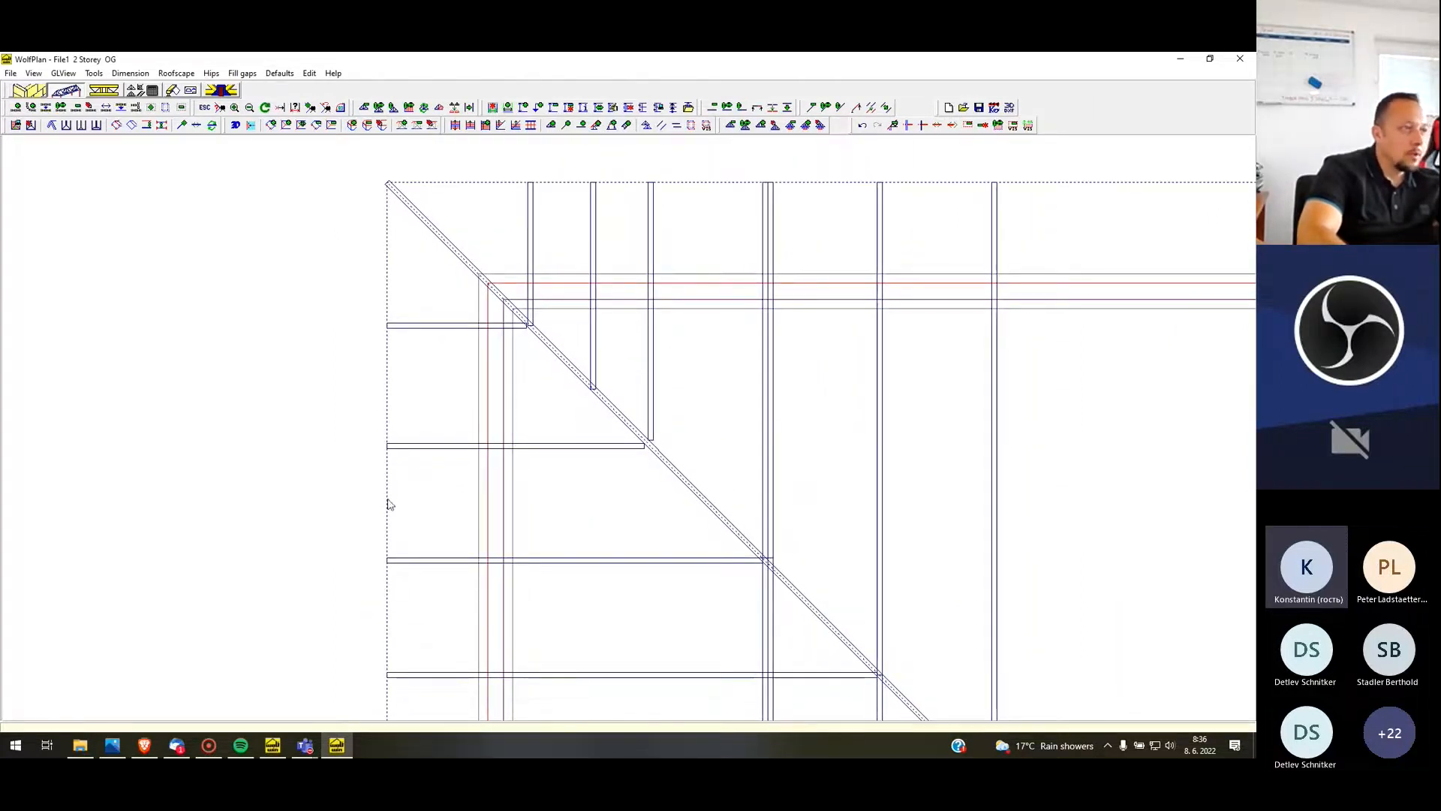
pyautogui.scroll(-1, 390, 502)
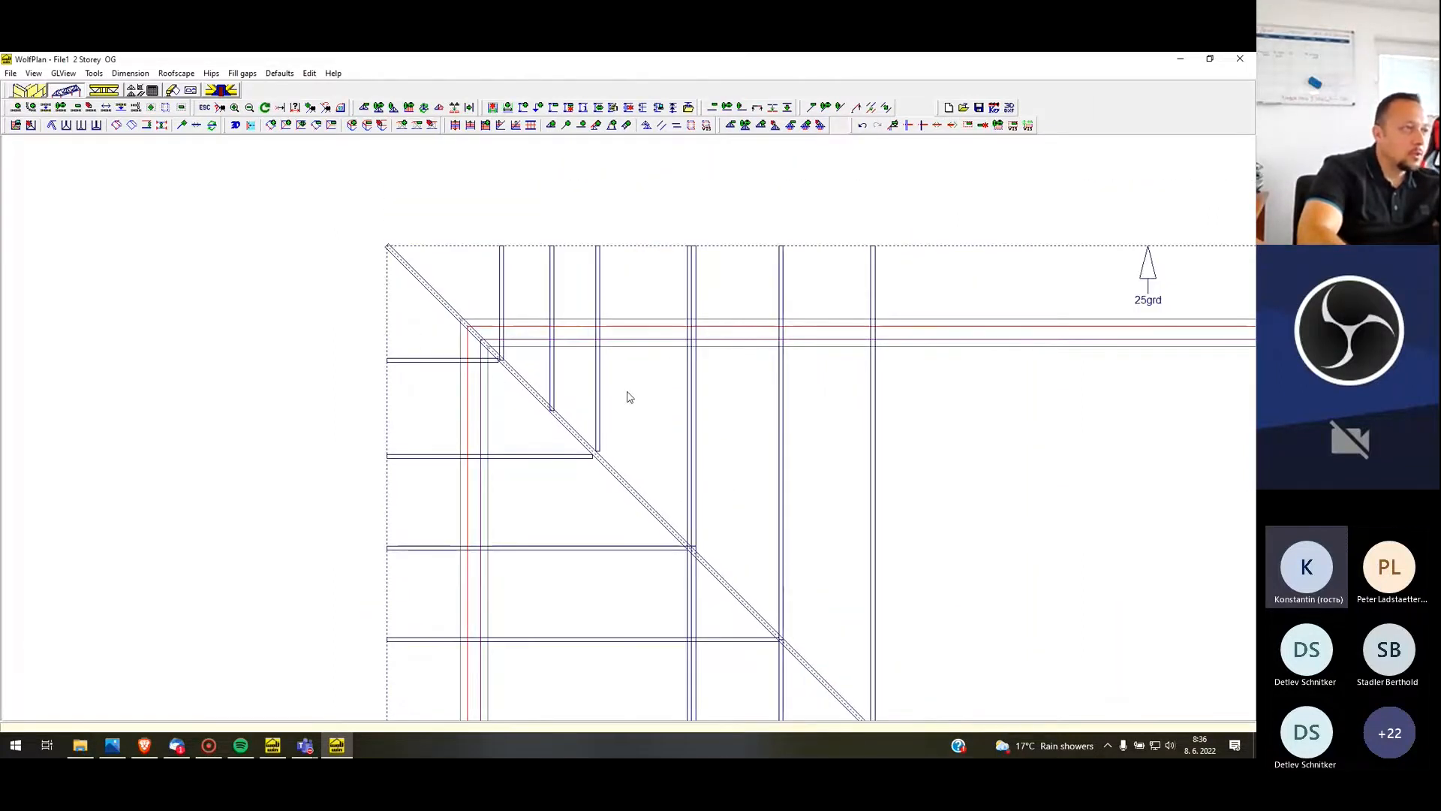
# Switch the display level to UG and examine where the short trusses meet the hip truss
pyautogui.hotkey('ctrl', '1')
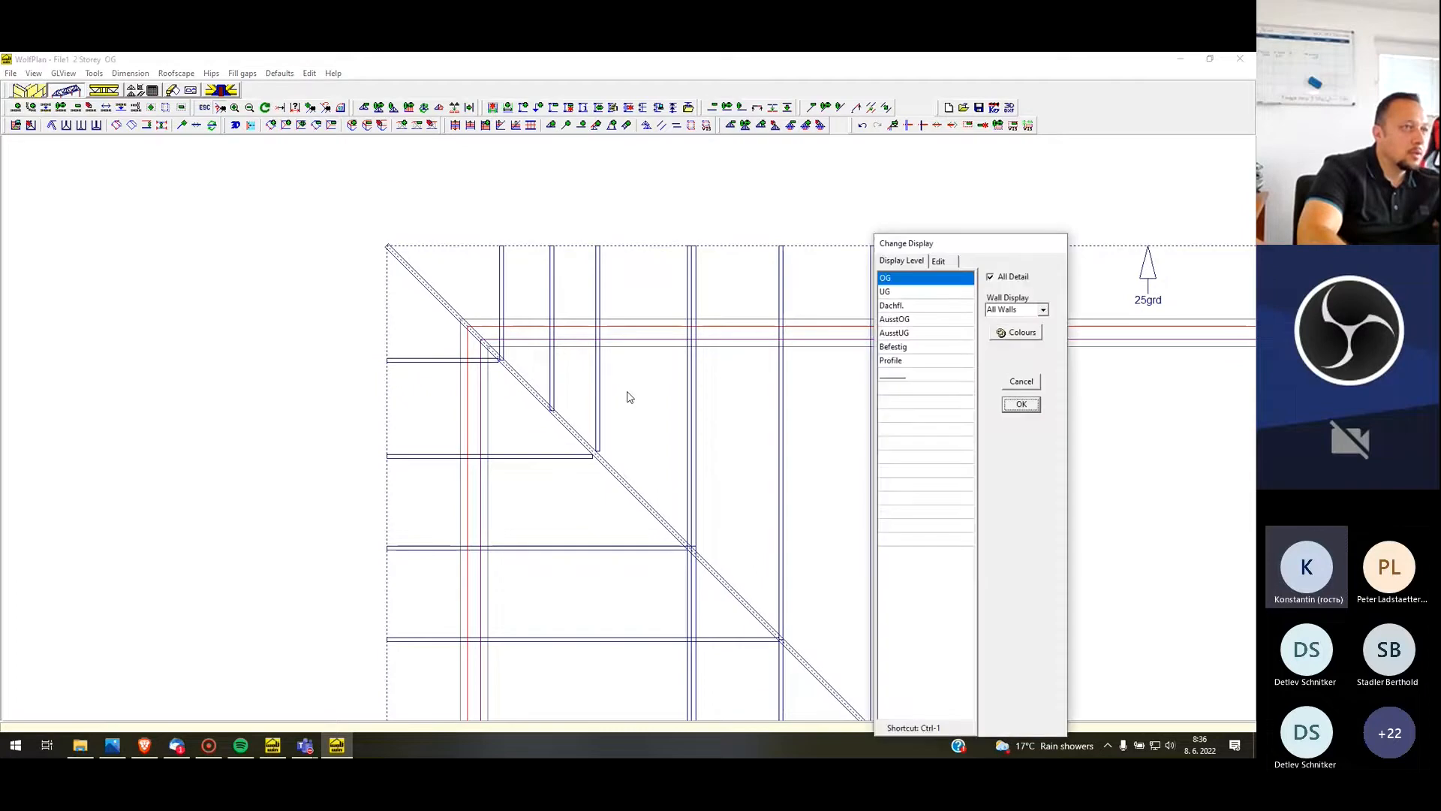
pyautogui.click(893, 293)
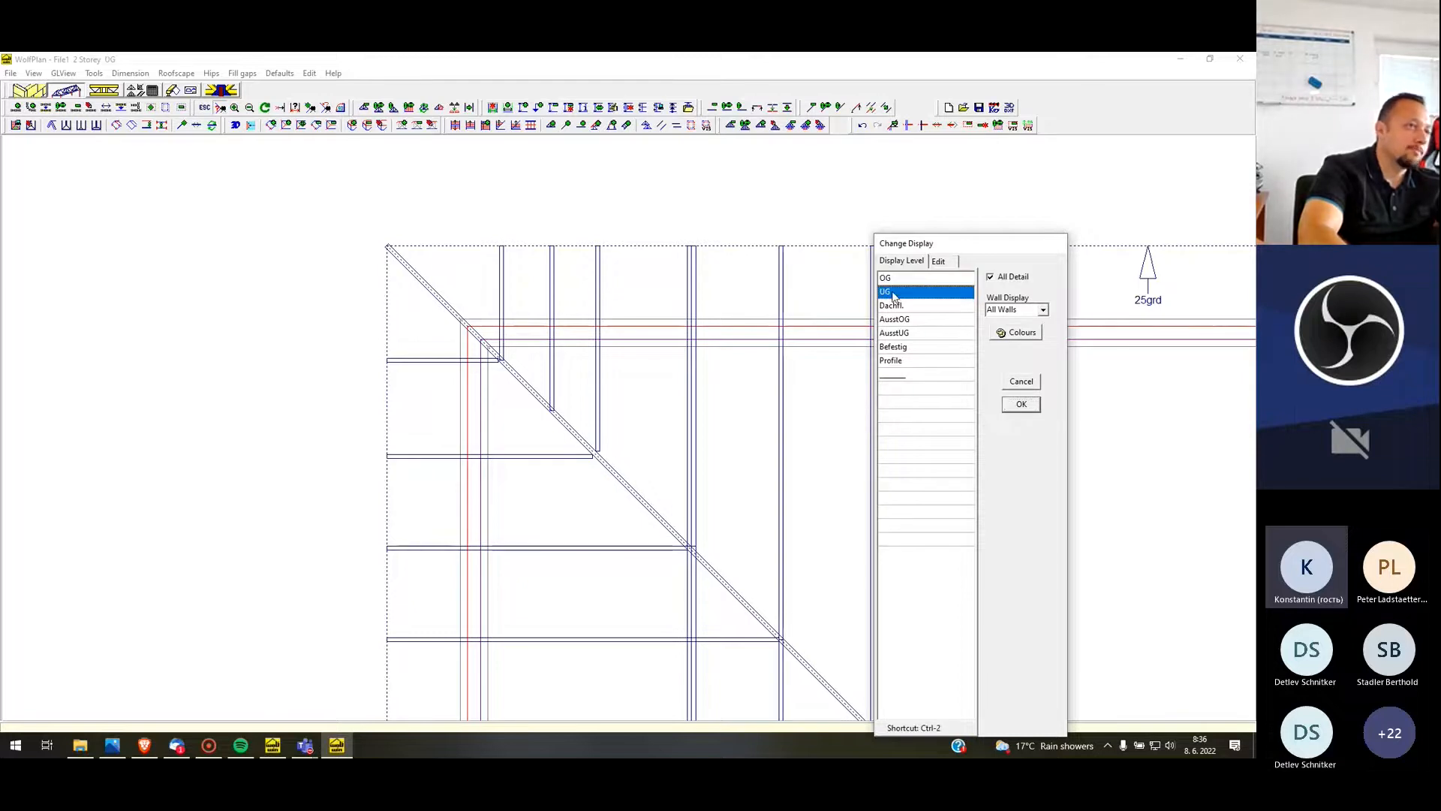
pyautogui.click(1022, 406)
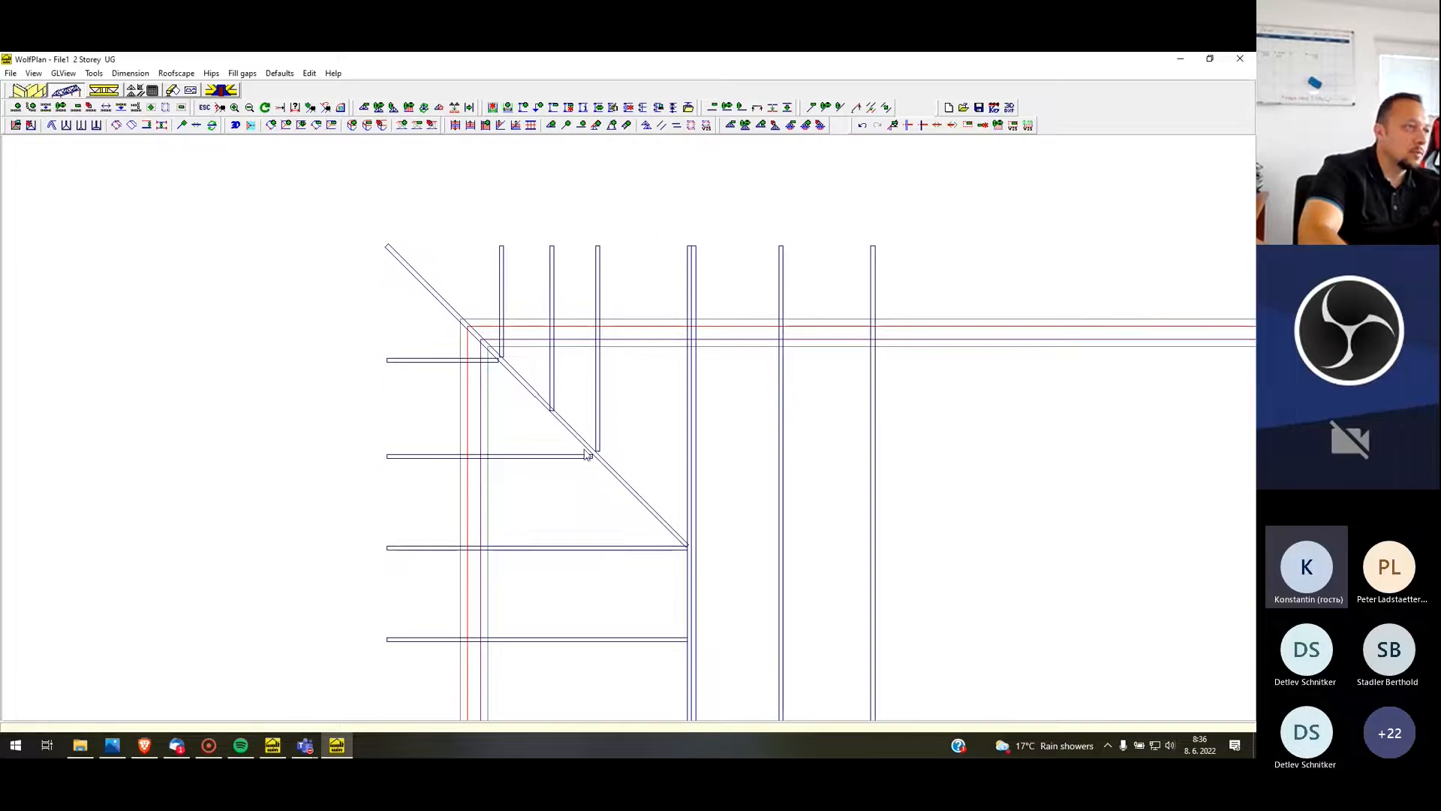
pyautogui.scroll(2, 586, 453)
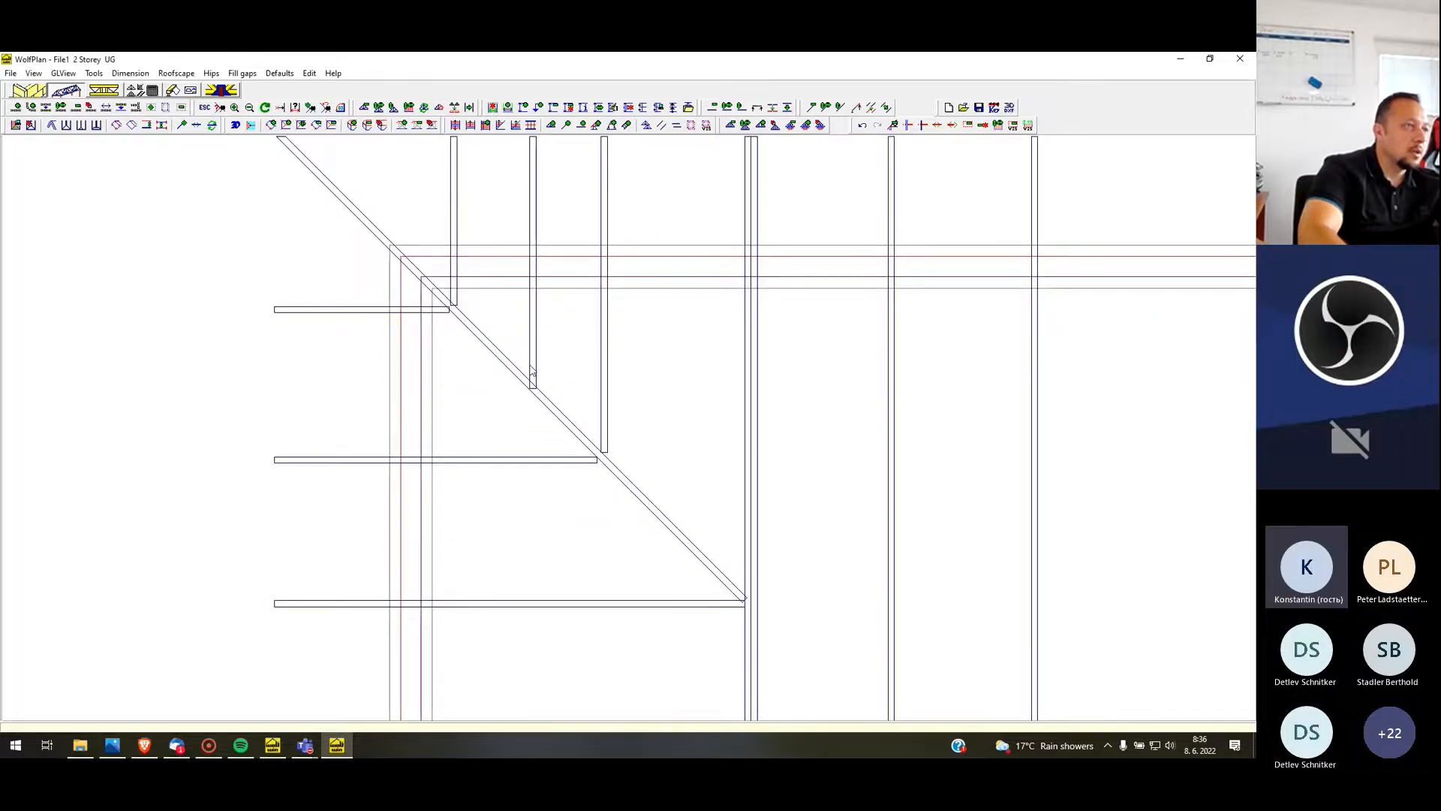
pyautogui.scroll(2, 533, 371)
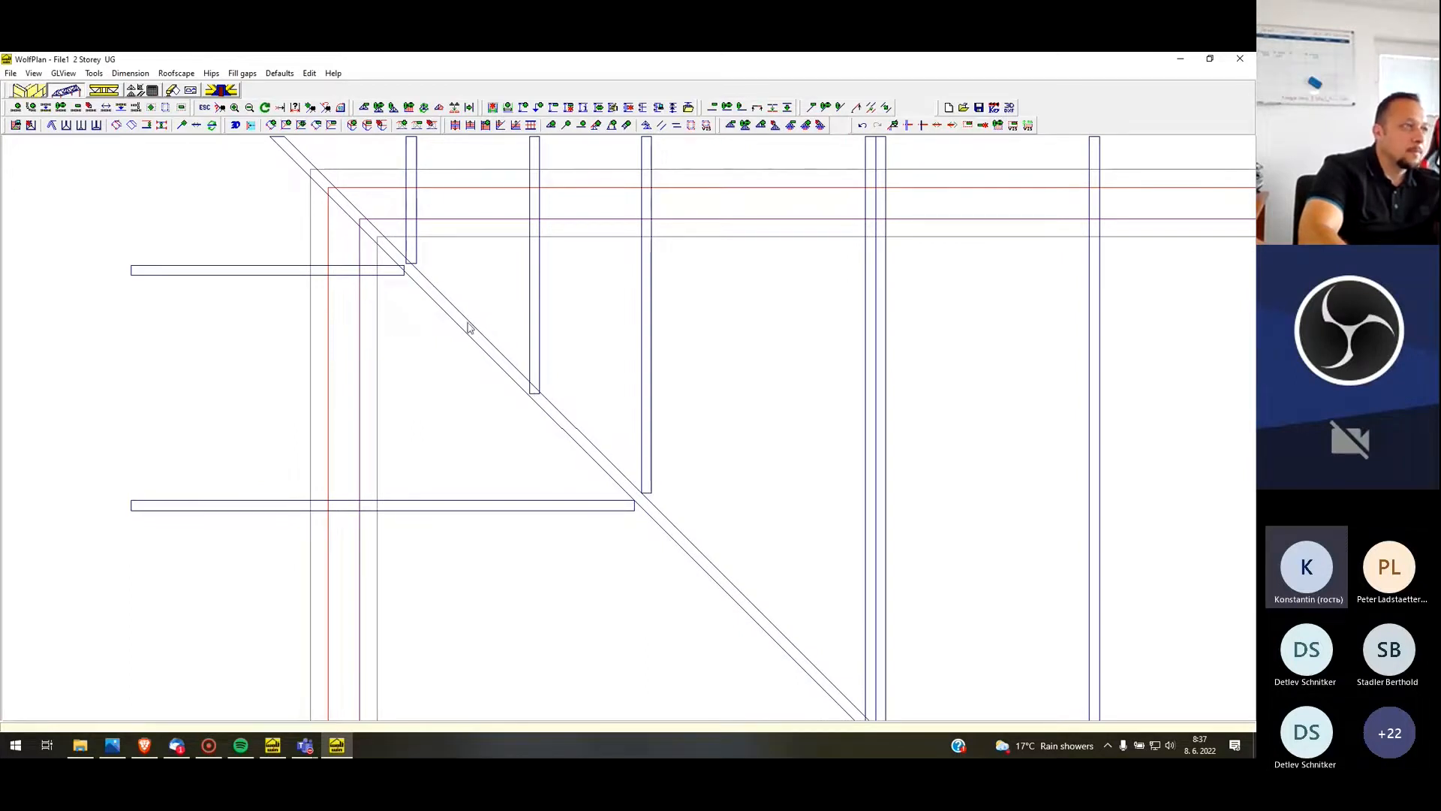
pyautogui.scroll(3, 412, 281)
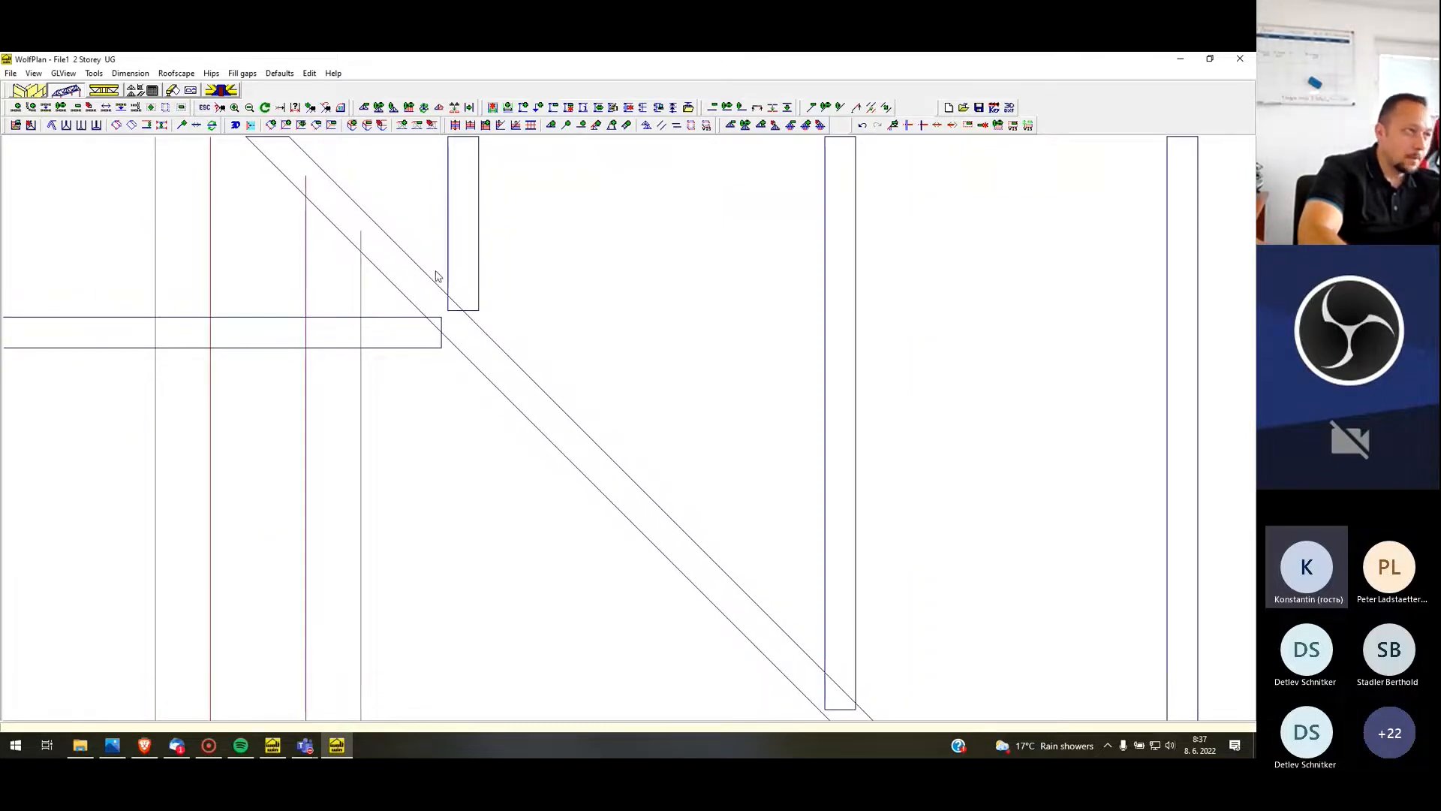
pyautogui.scroll(-1, 437, 288)
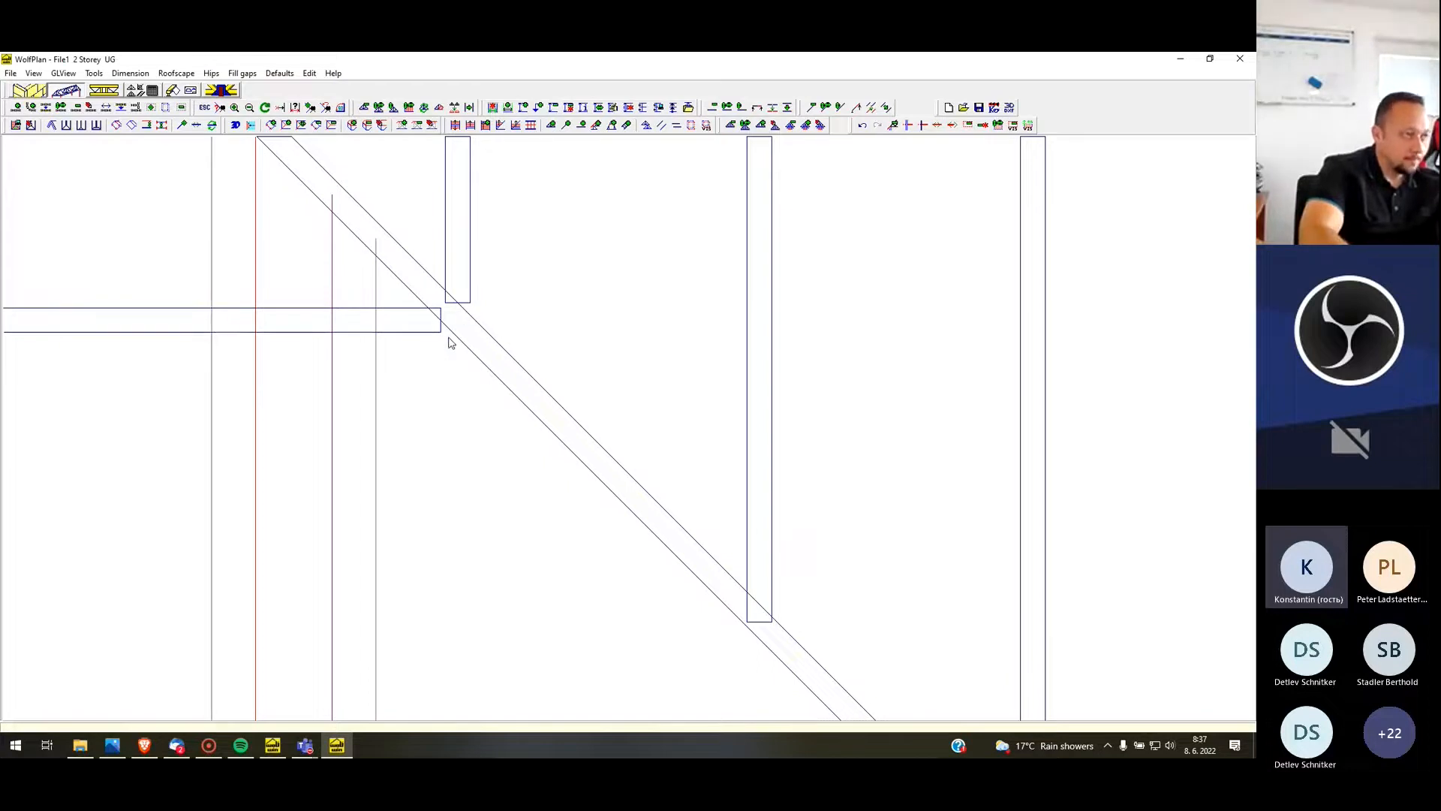
pyautogui.scroll(-2, 421, 420)
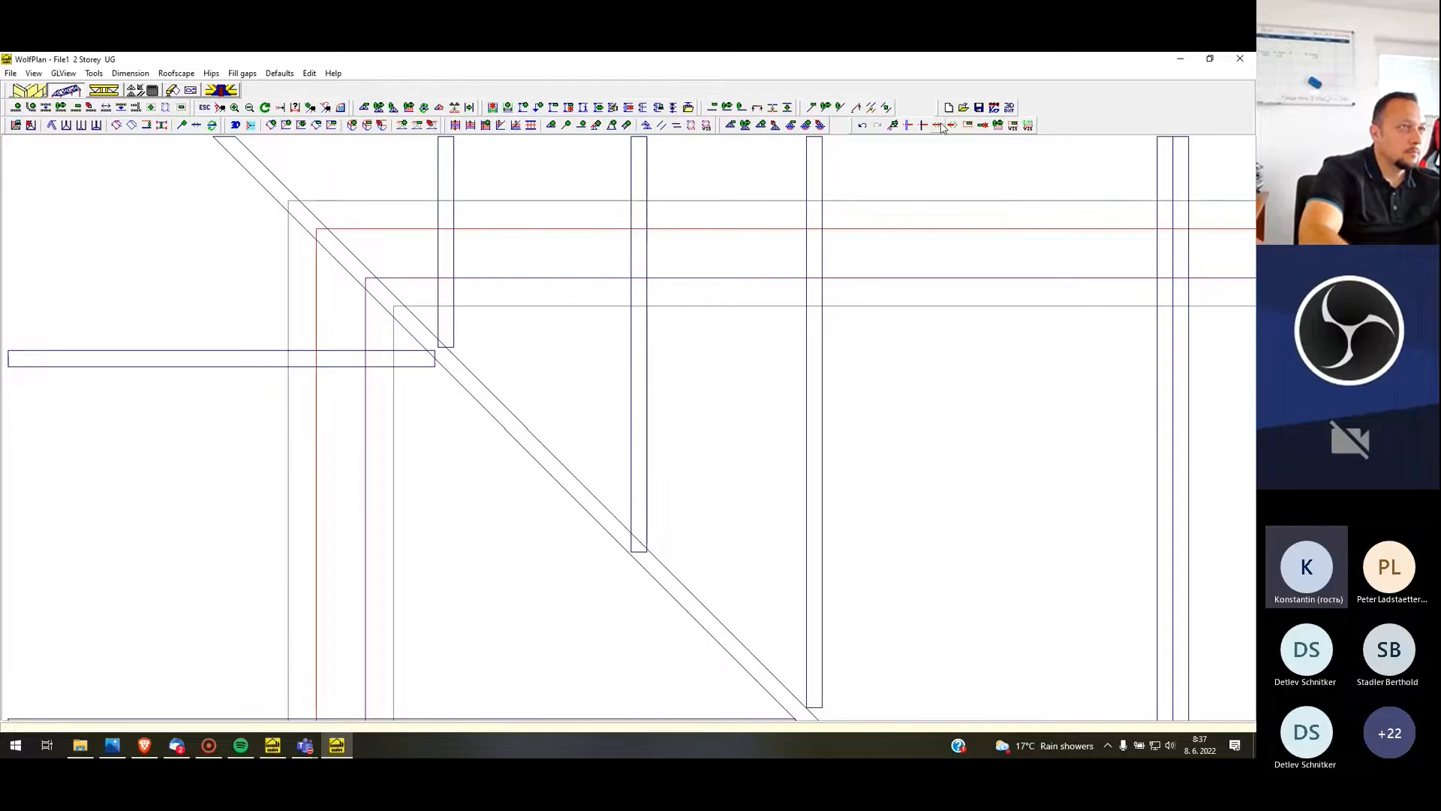
pyautogui.scroll(-3, 408, 543)
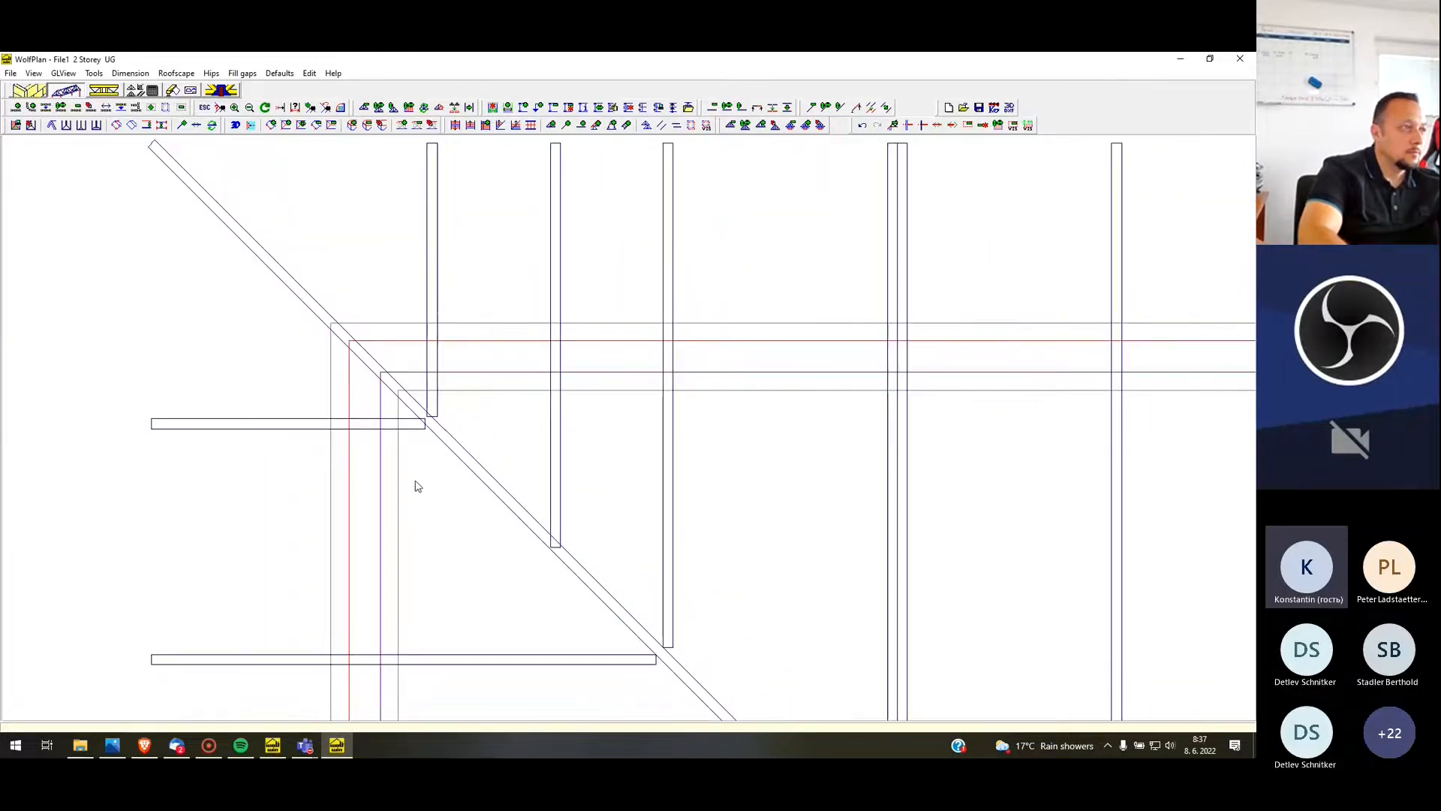
pyautogui.scroll(-1, 430, 459)
pyautogui.scroll(3, 412, 449)
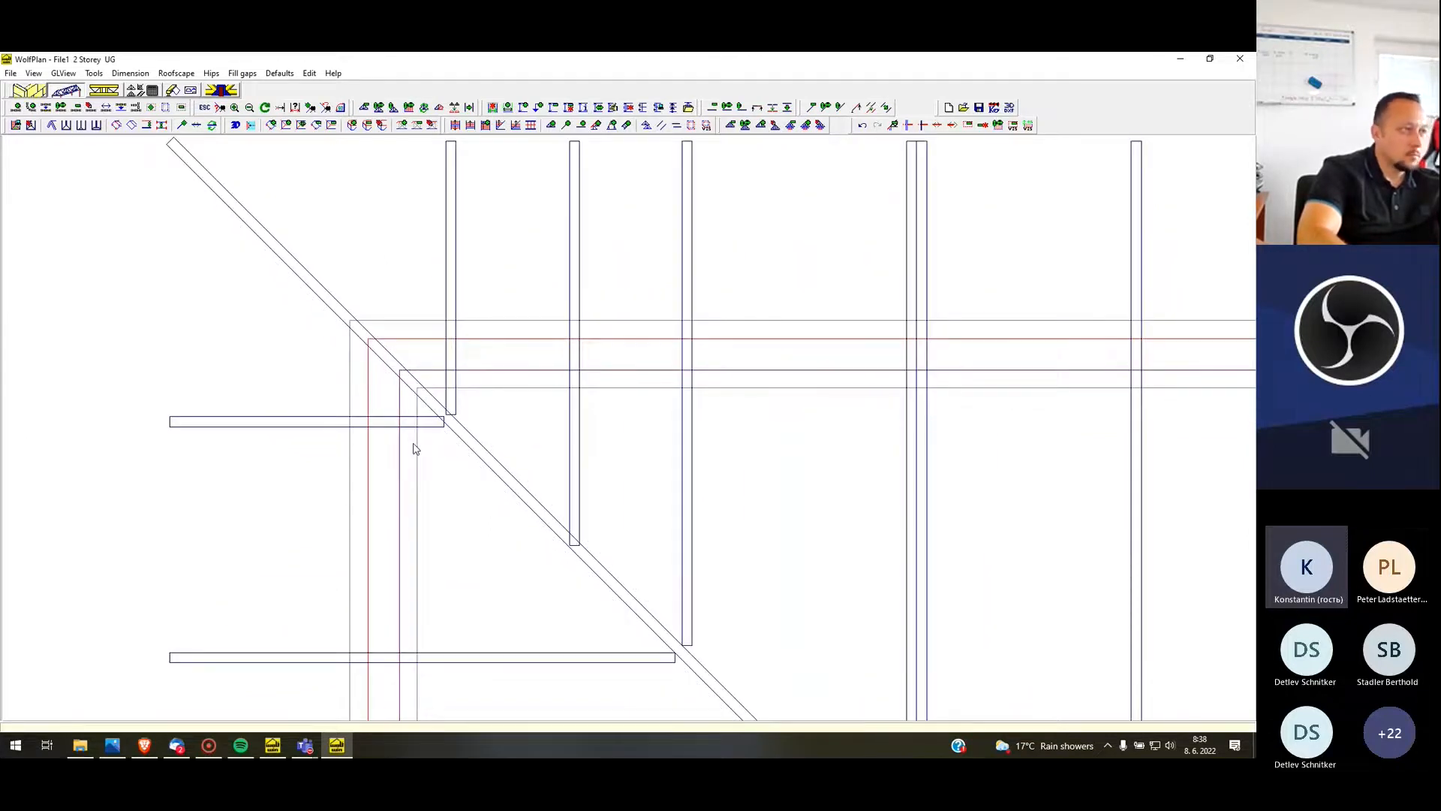
# Switch the display level back to OG
pyautogui.press('z')
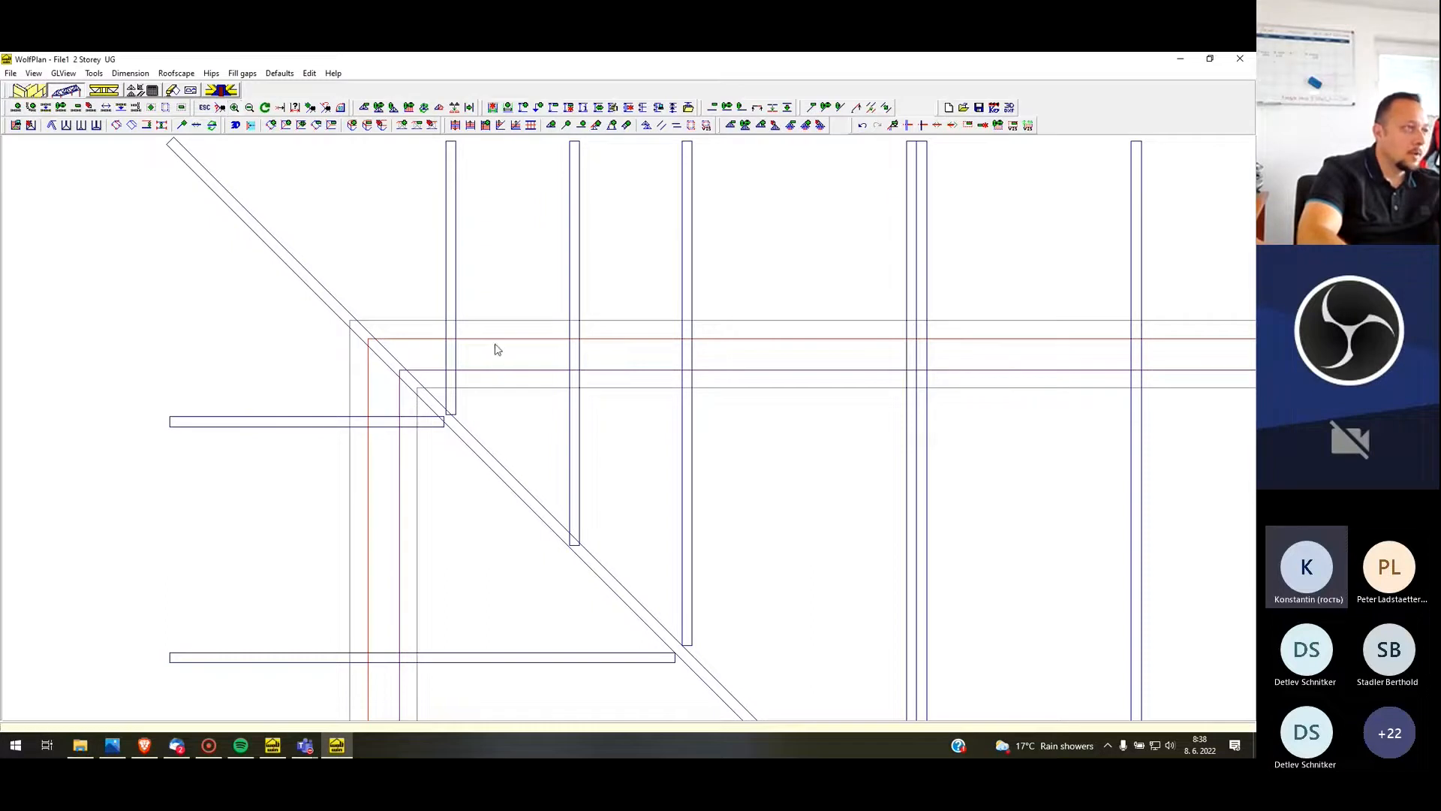
pyautogui.hotkey('ctrl', '2')
pyautogui.click(900, 279)
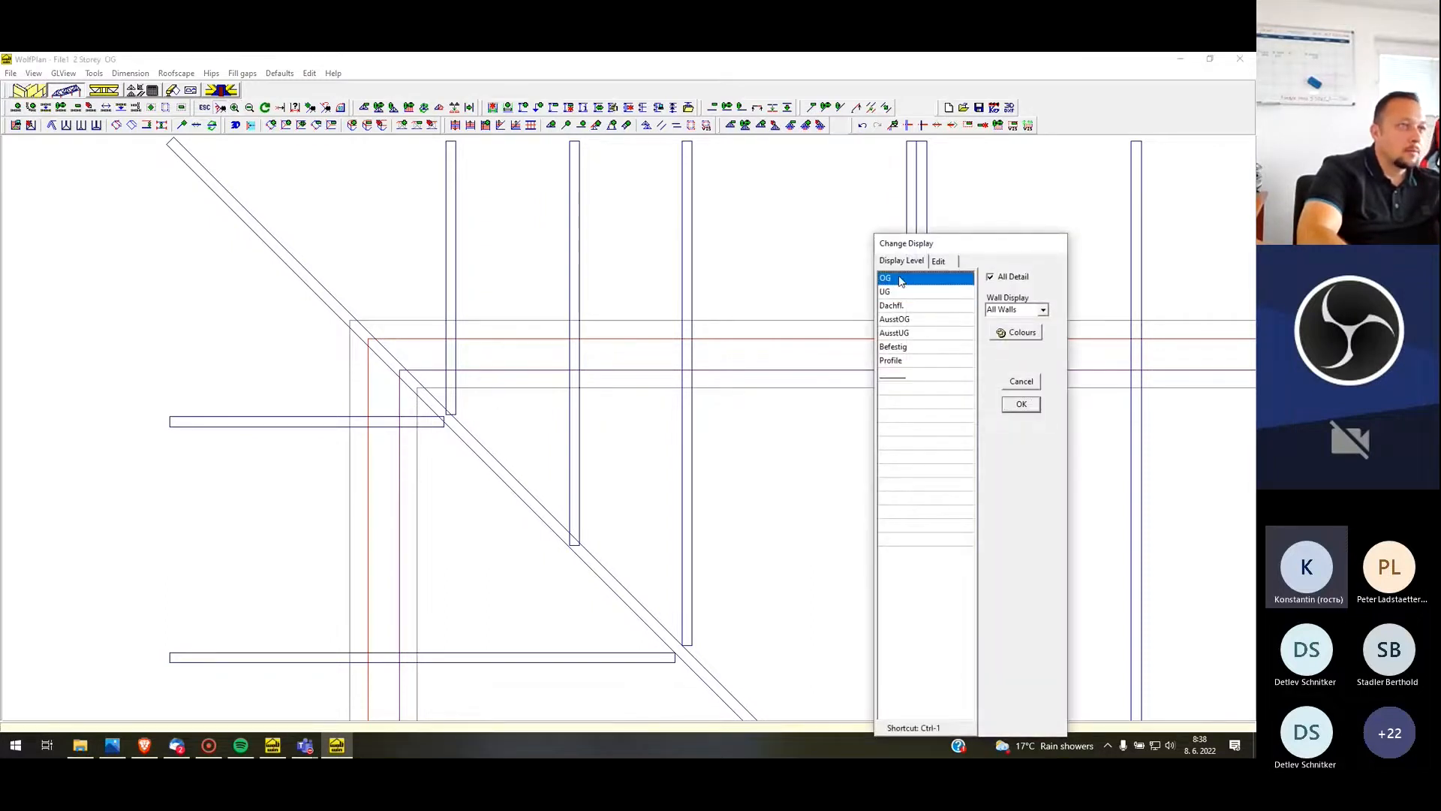
pyautogui.click(1016, 410)
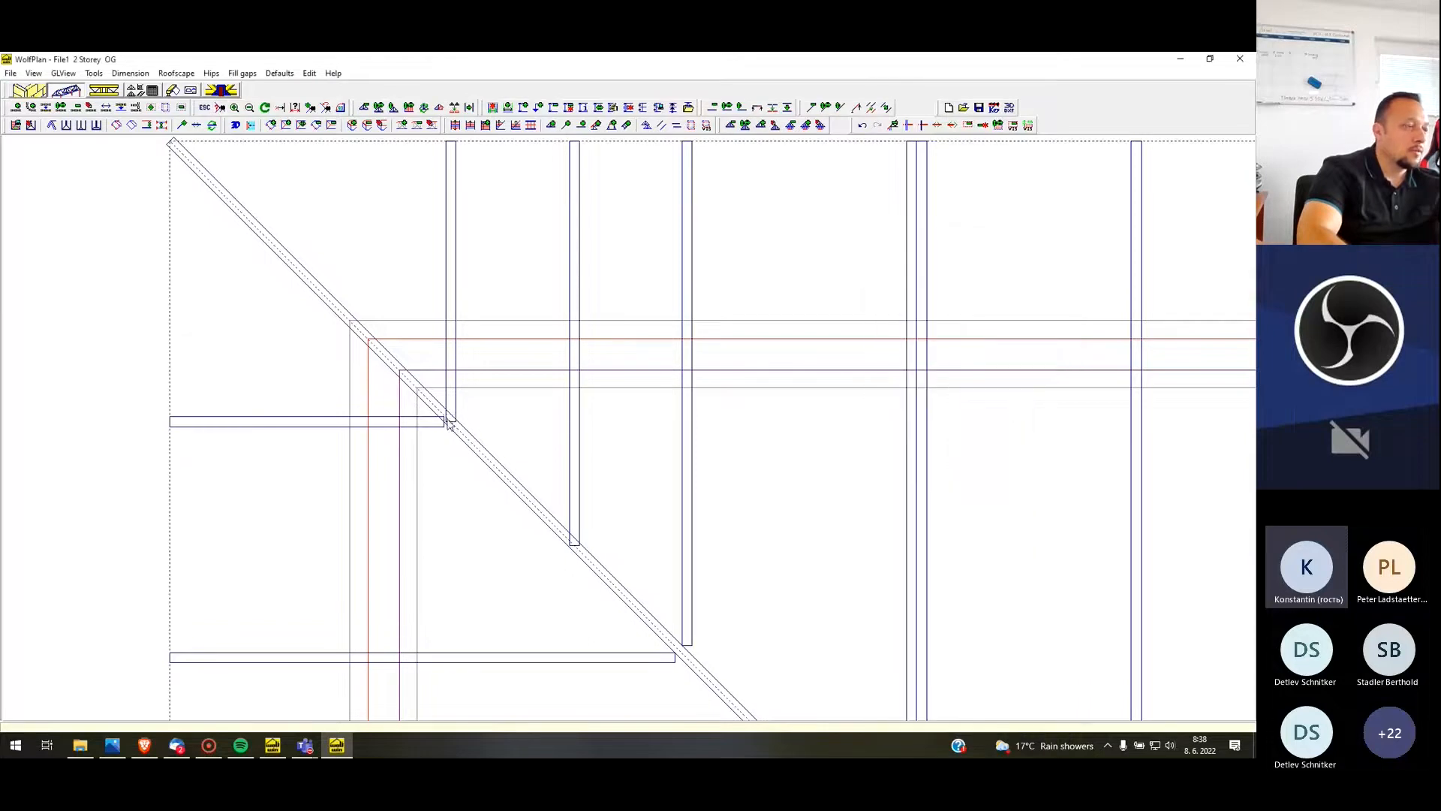
# Delete the uppermost horizontal short truss and the middle one of the three vertical short trusses at the hip
pyautogui.scroll(-2, 388, 359)
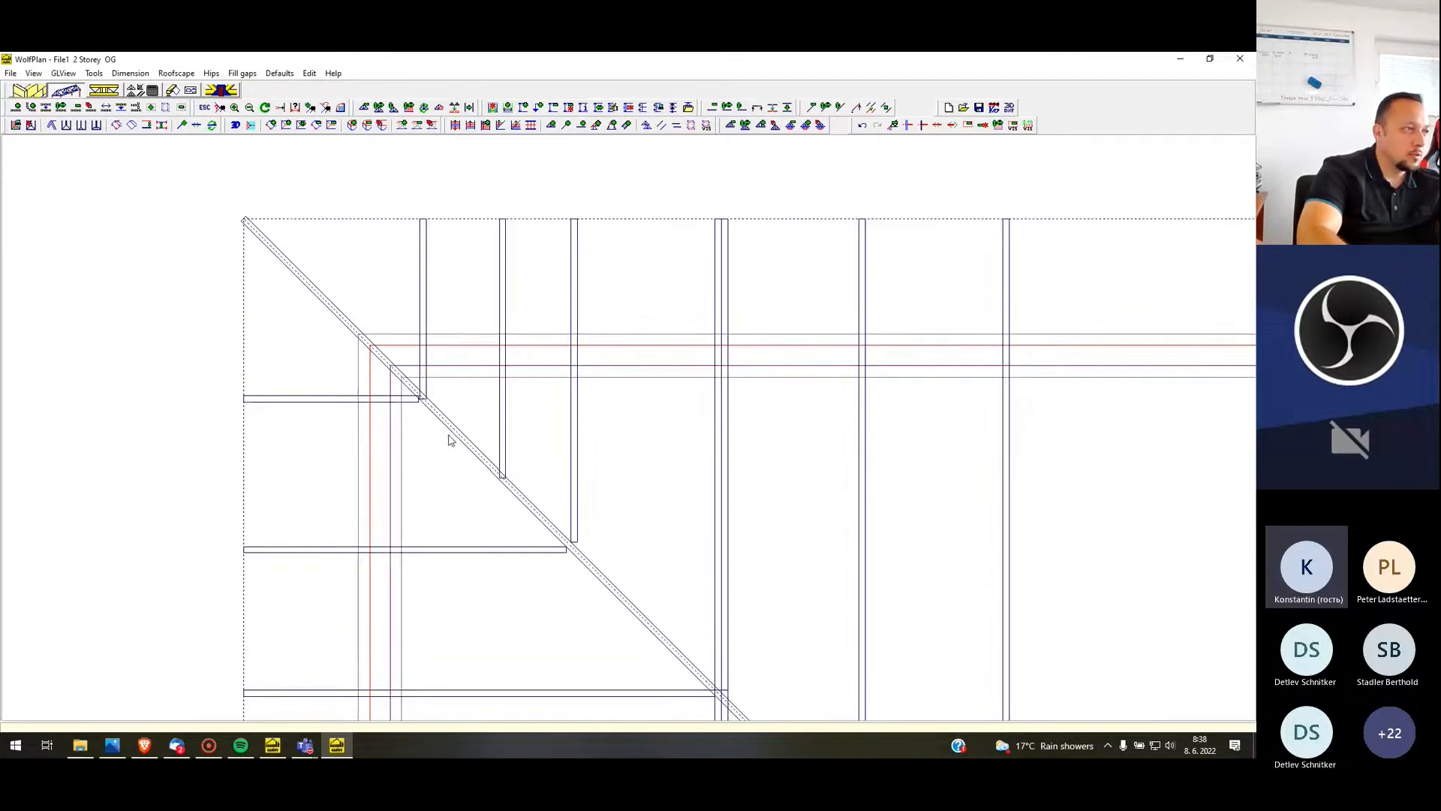
pyautogui.rightClick(392, 400)
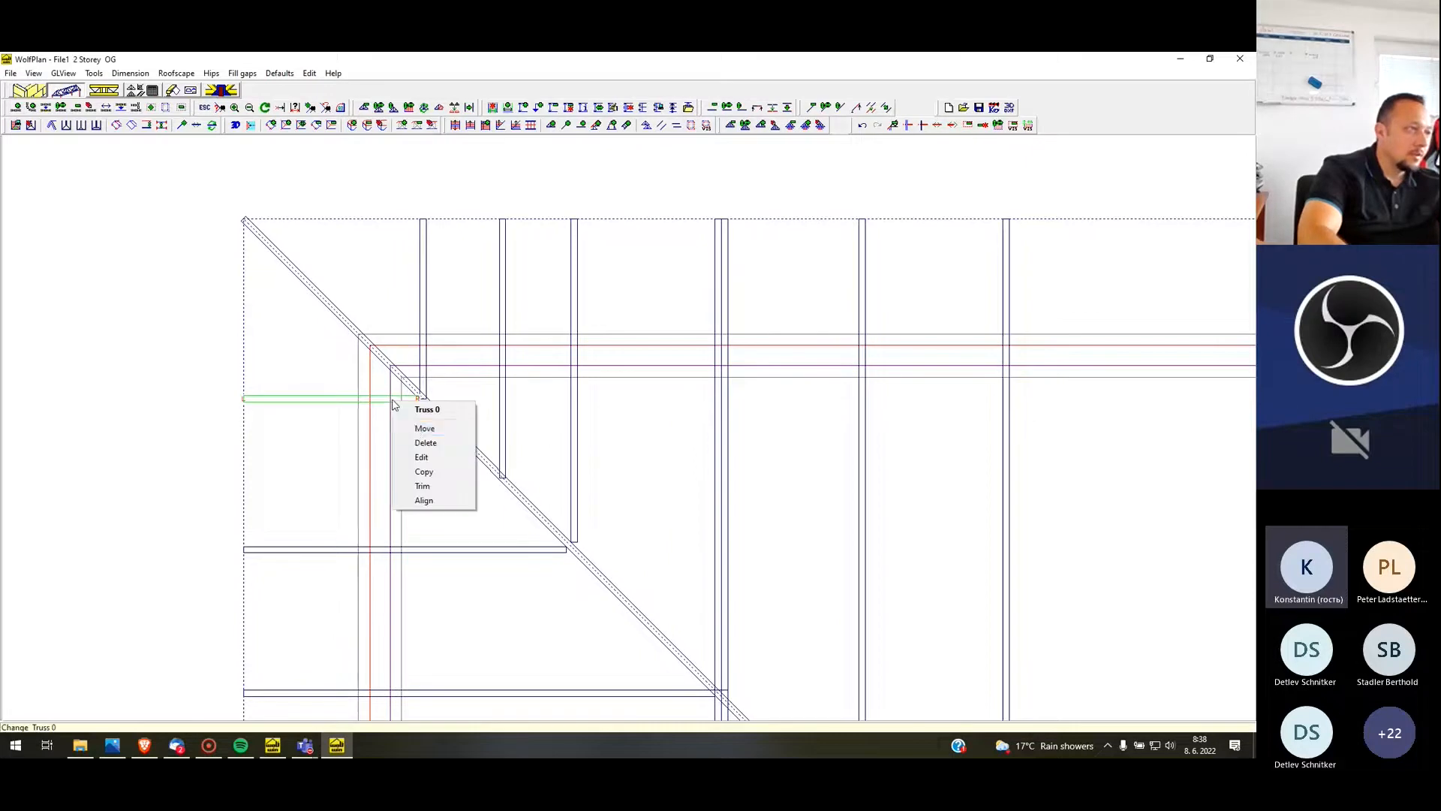
pyautogui.click(424, 444)
pyautogui.click(600, 418)
pyautogui.press('Return')
pyautogui.rightClick(505, 375)
pyautogui.click(537, 414)
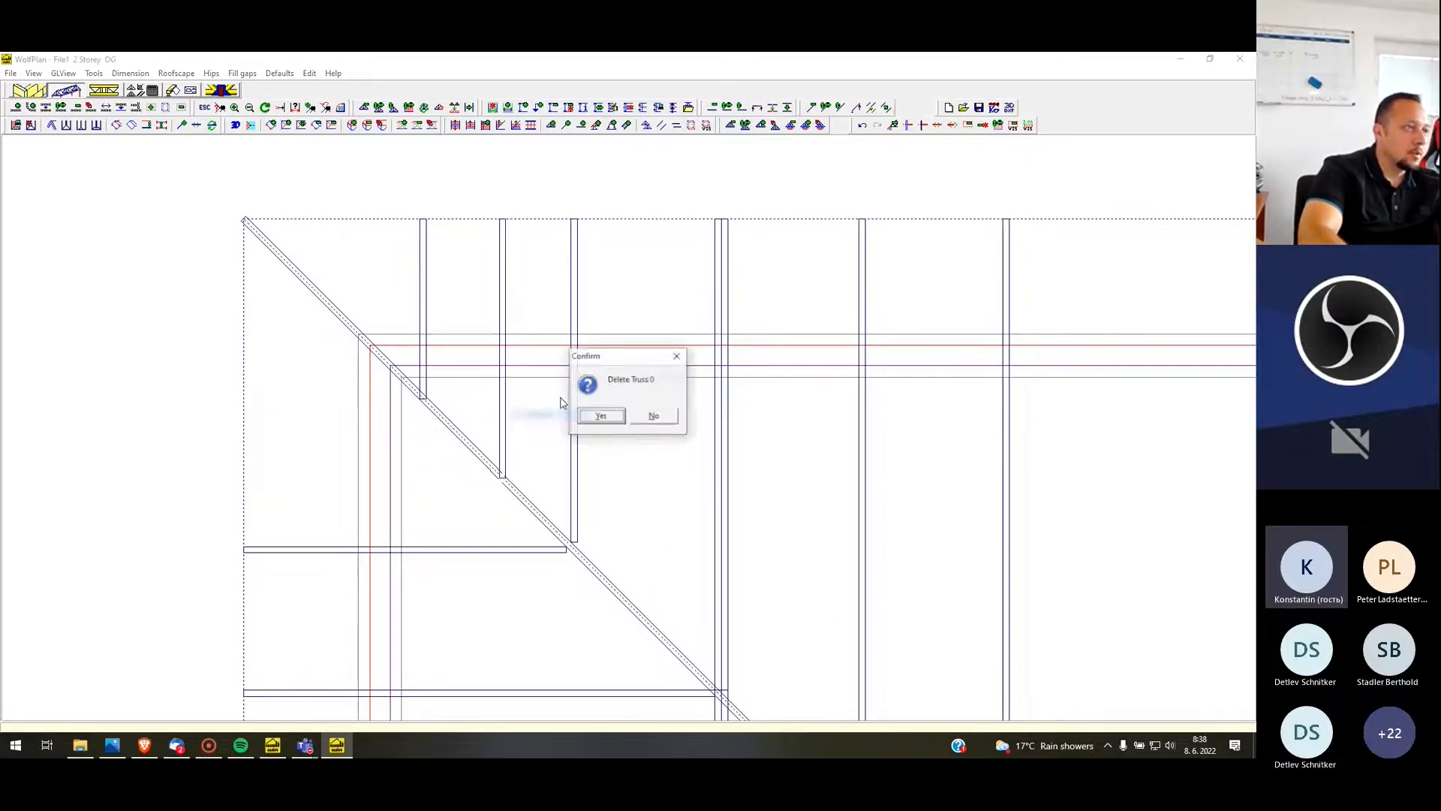
pyautogui.click(611, 419)
# Copy the area around the leftmost vertical short truss, mirrored across the hip as a horizontal truss, with the two red wall lines as references
pyautogui.scroll(-2, 315, 239)
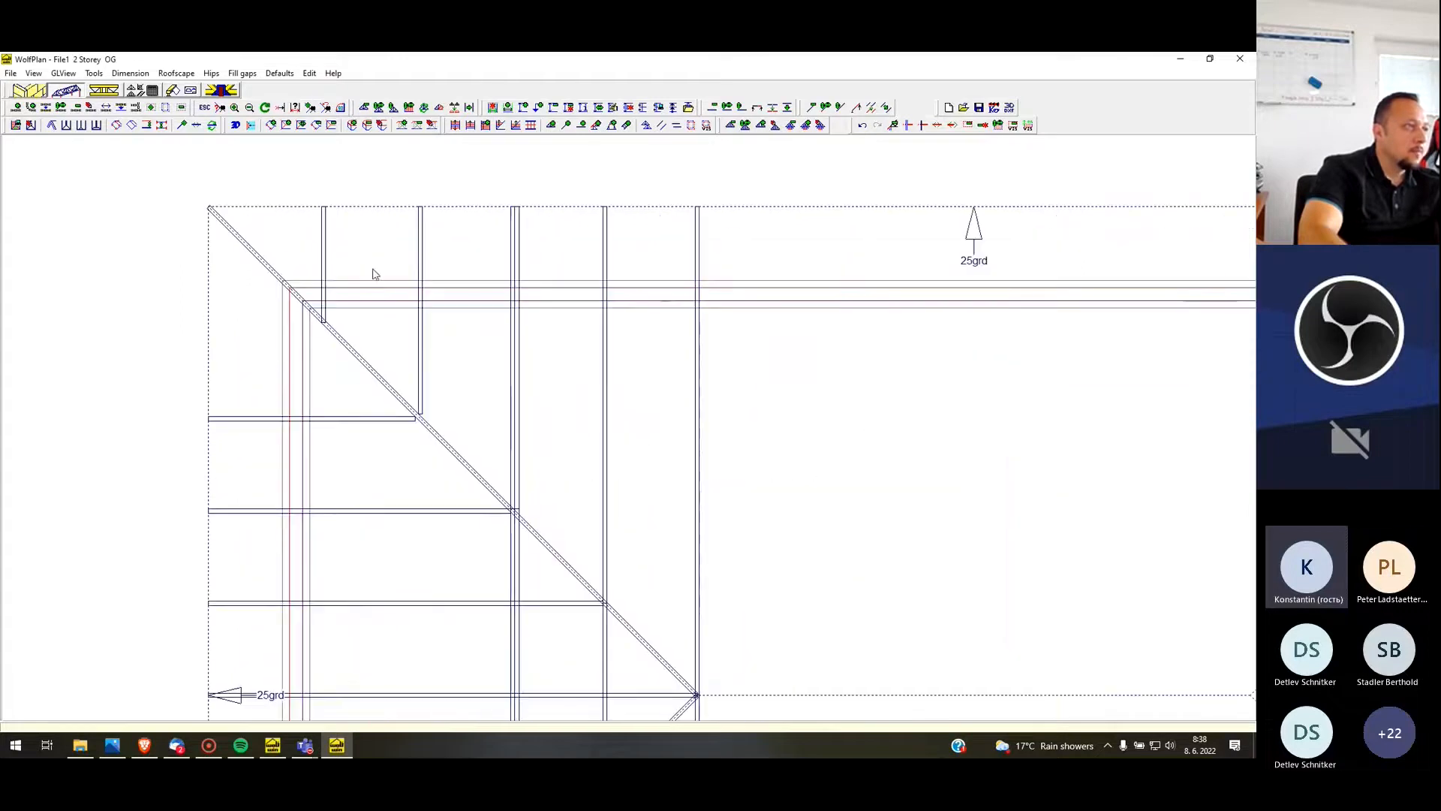
pyautogui.click(691, 125)
pyautogui.moveTo(297, 179); pyautogui.dragTo(303, 184)
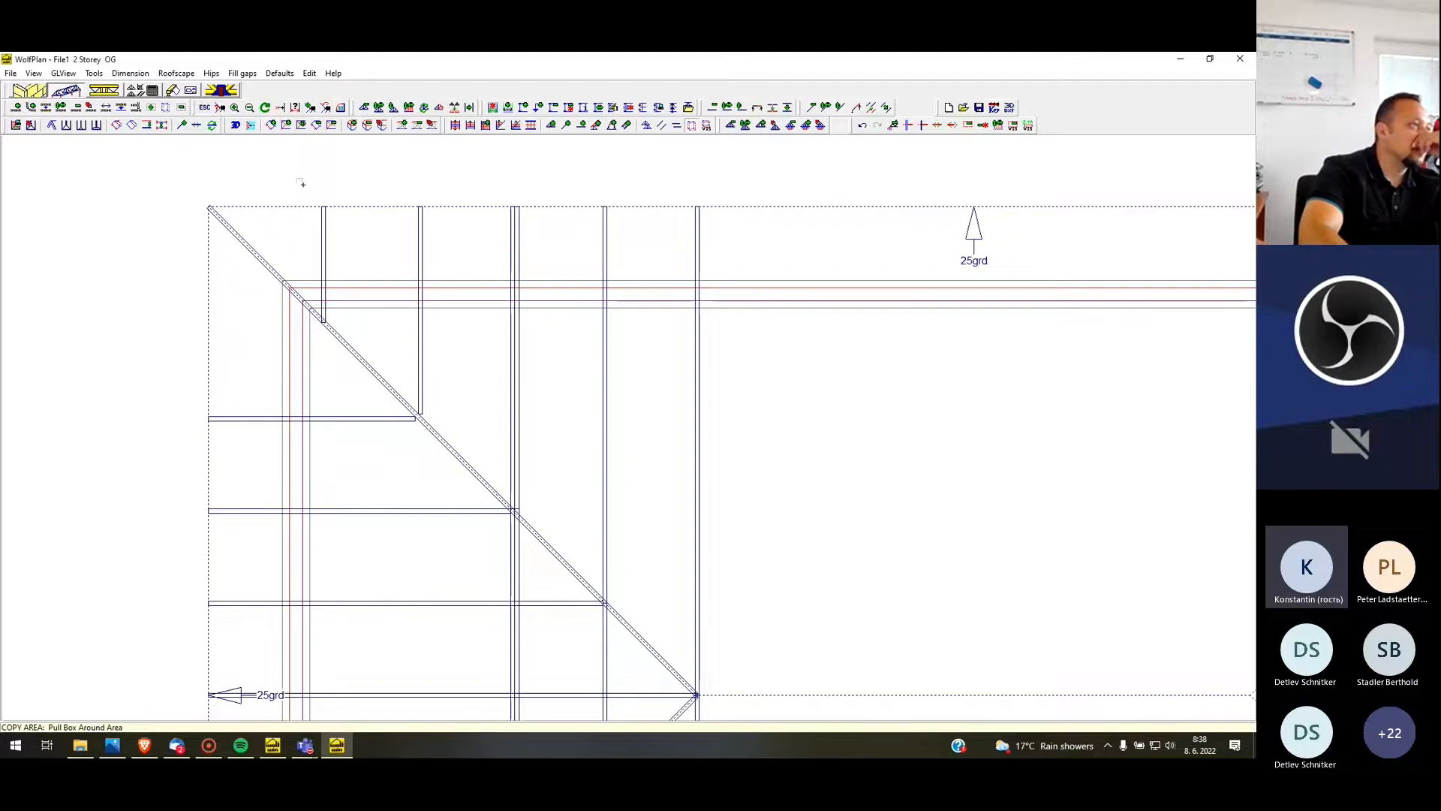
pyautogui.click(692, 128)
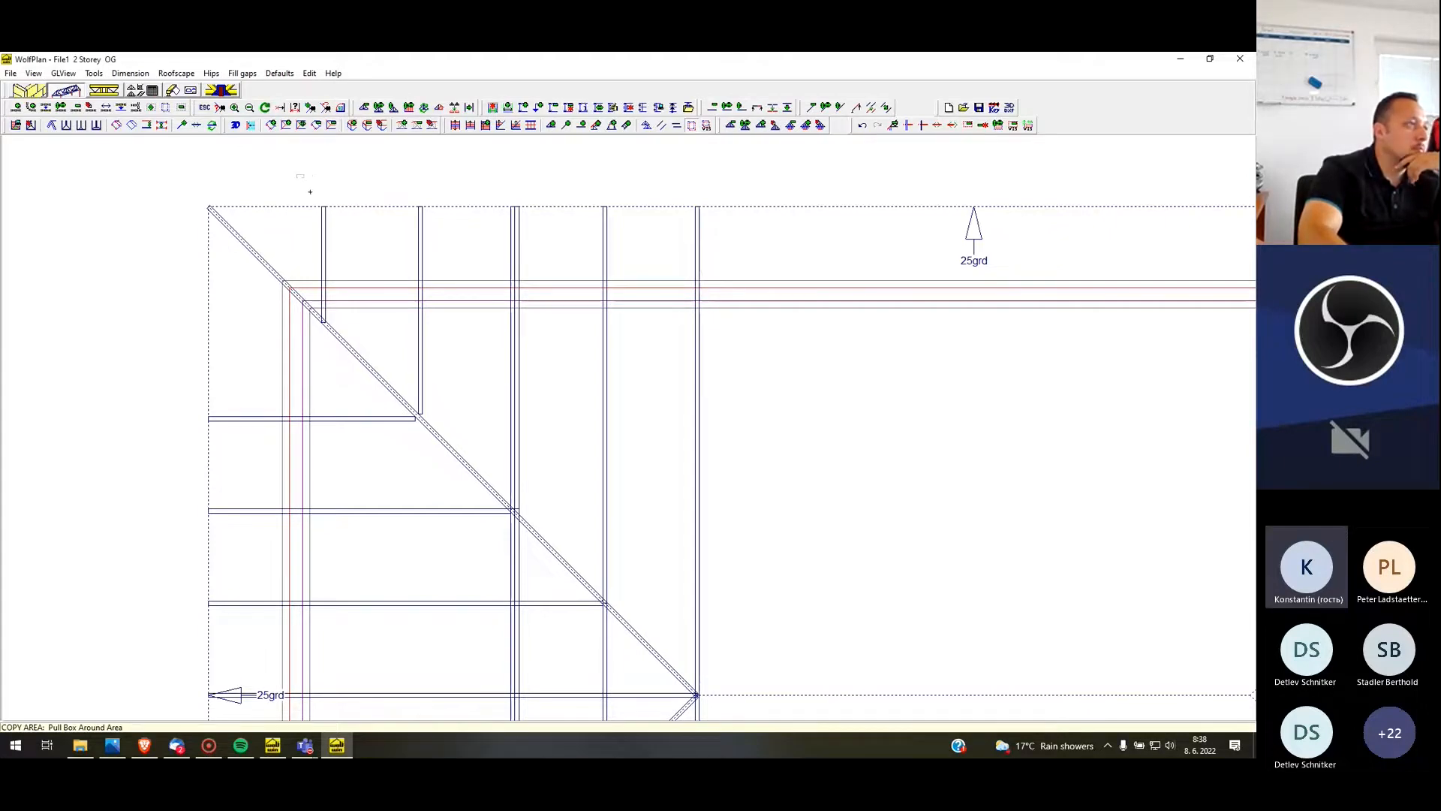
pyautogui.moveTo(303, 191); pyautogui.dragTo(363, 354)
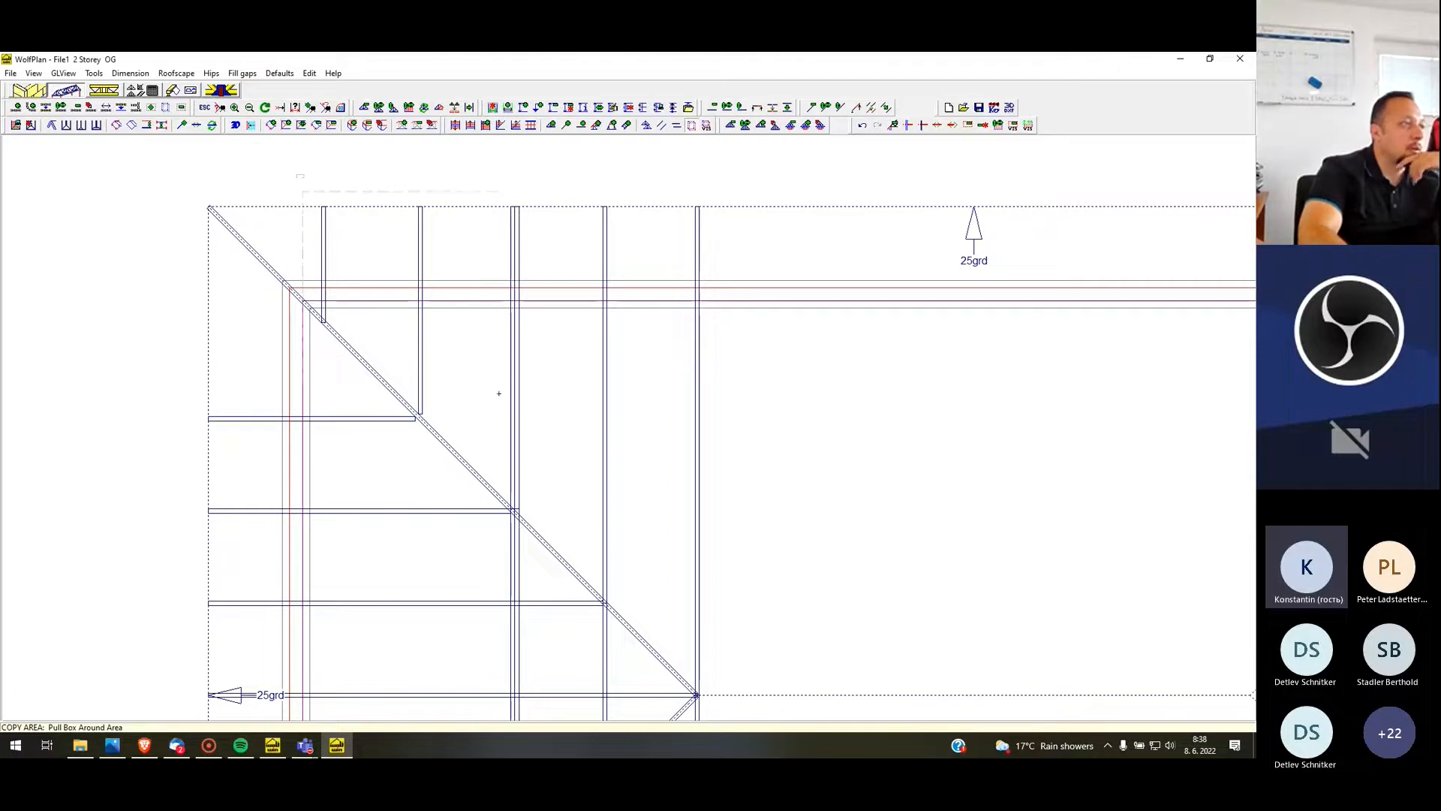
pyautogui.moveTo(602, 513); pyautogui.dragTo(757, 709)
pyautogui.moveTo(498, 437); pyautogui.dragTo(347, 351)
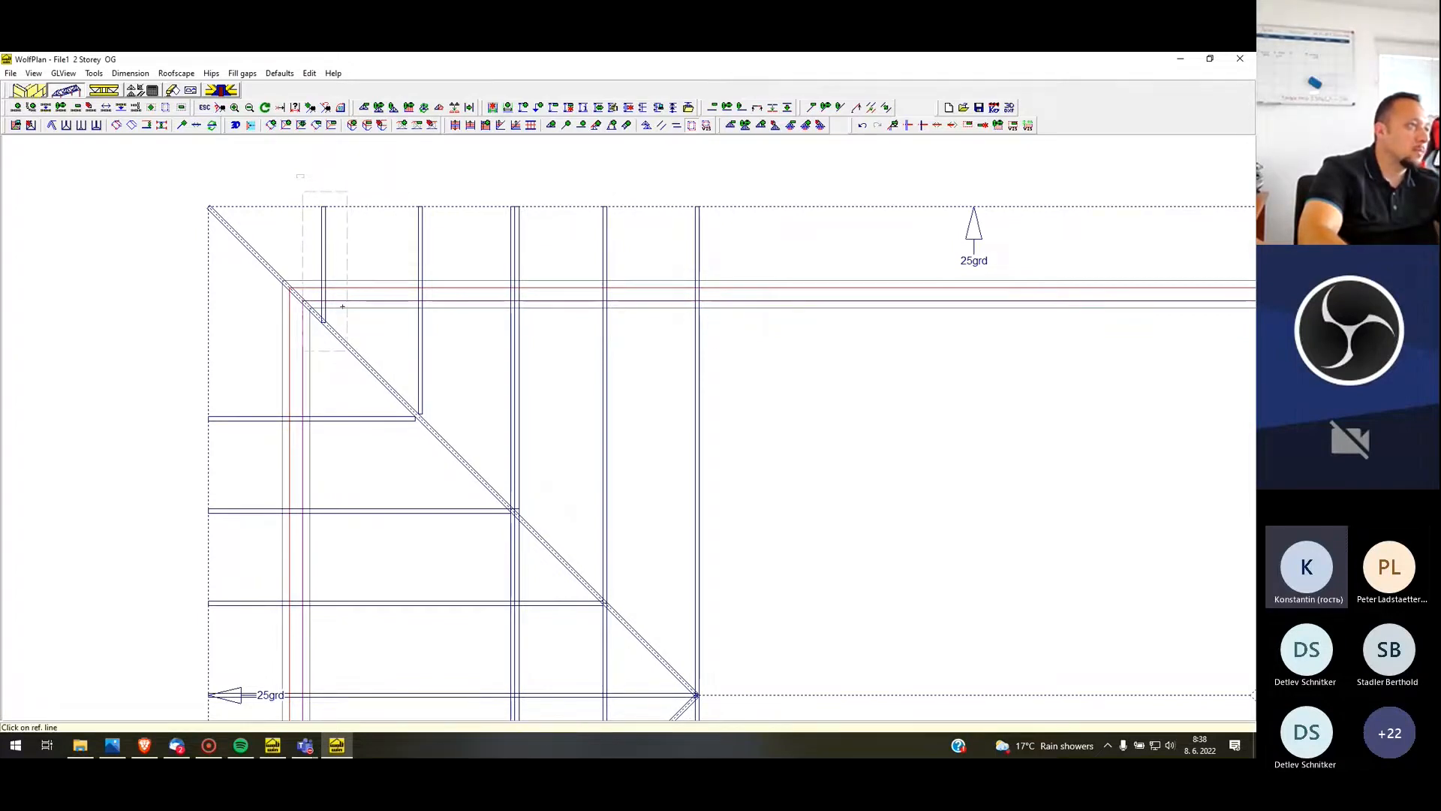
pyautogui.click(394, 288)
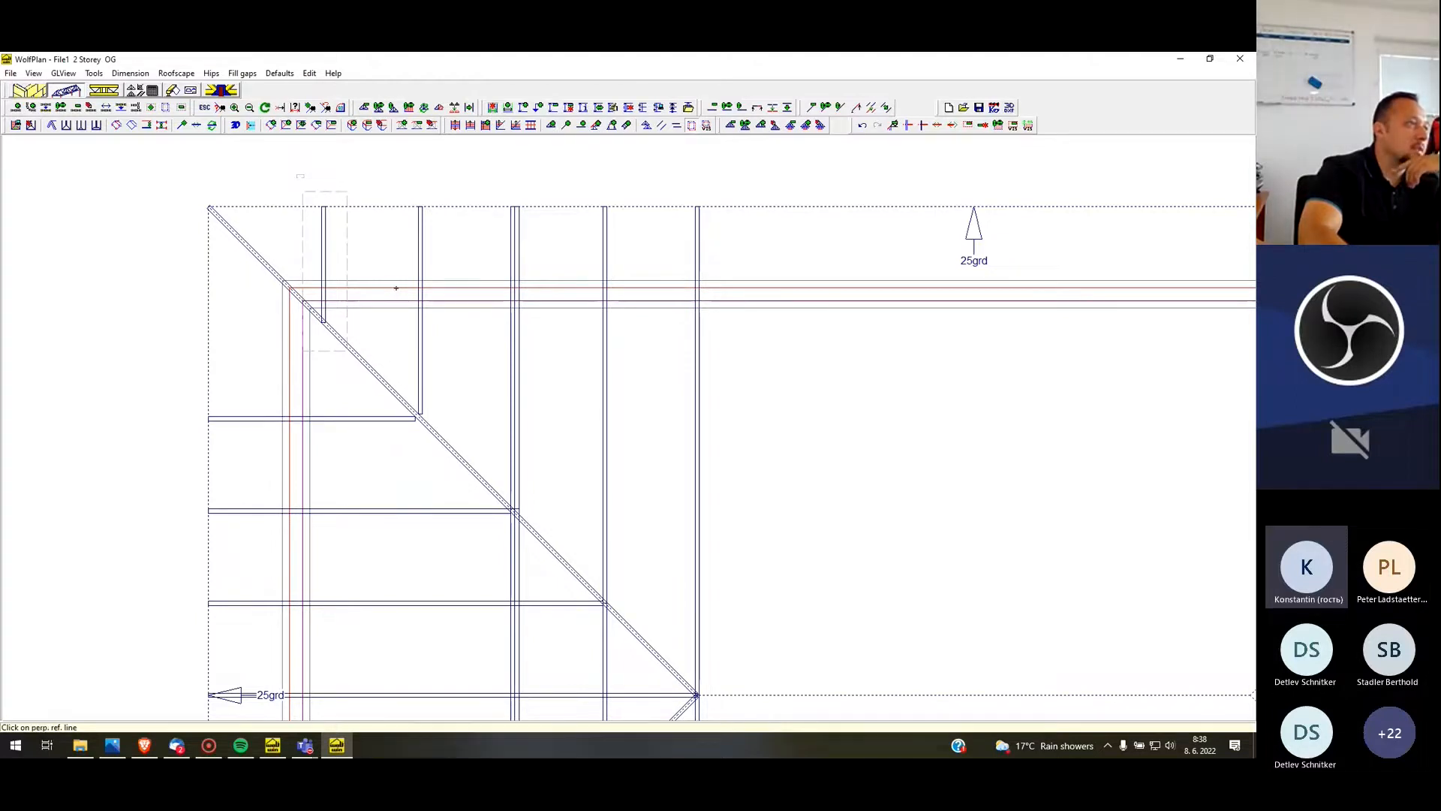
pyautogui.click(289, 366)
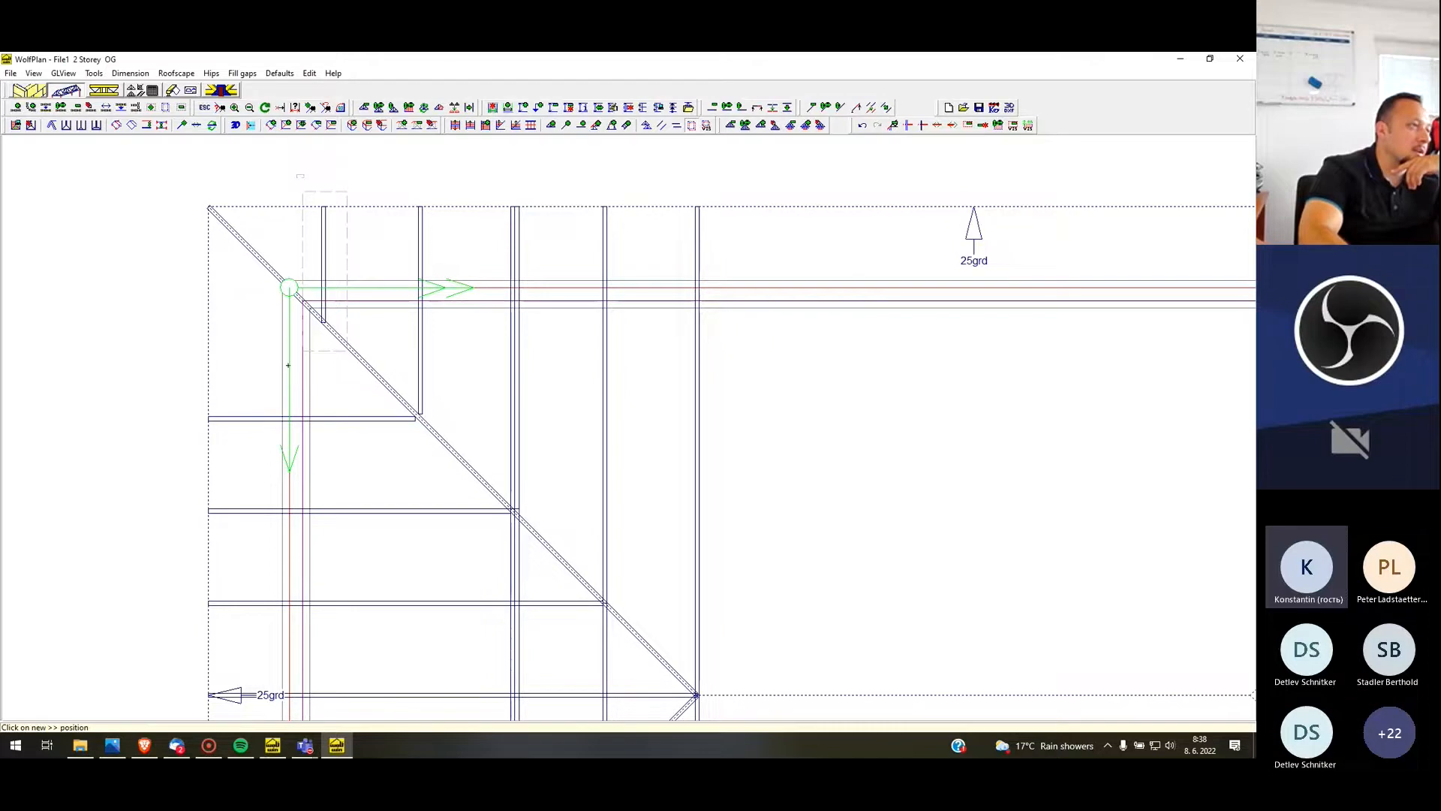
pyautogui.click(379, 288)
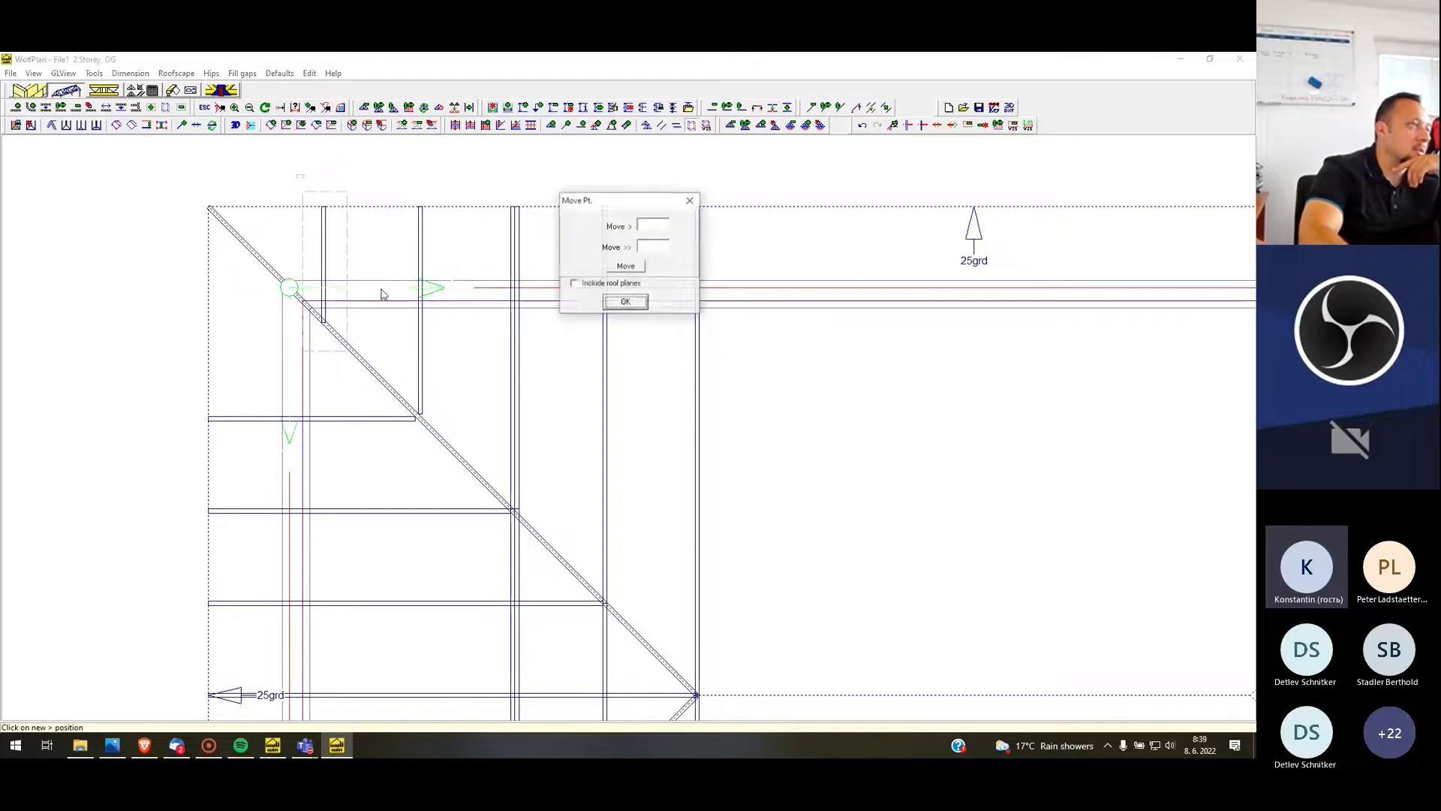
pyautogui.click(627, 298)
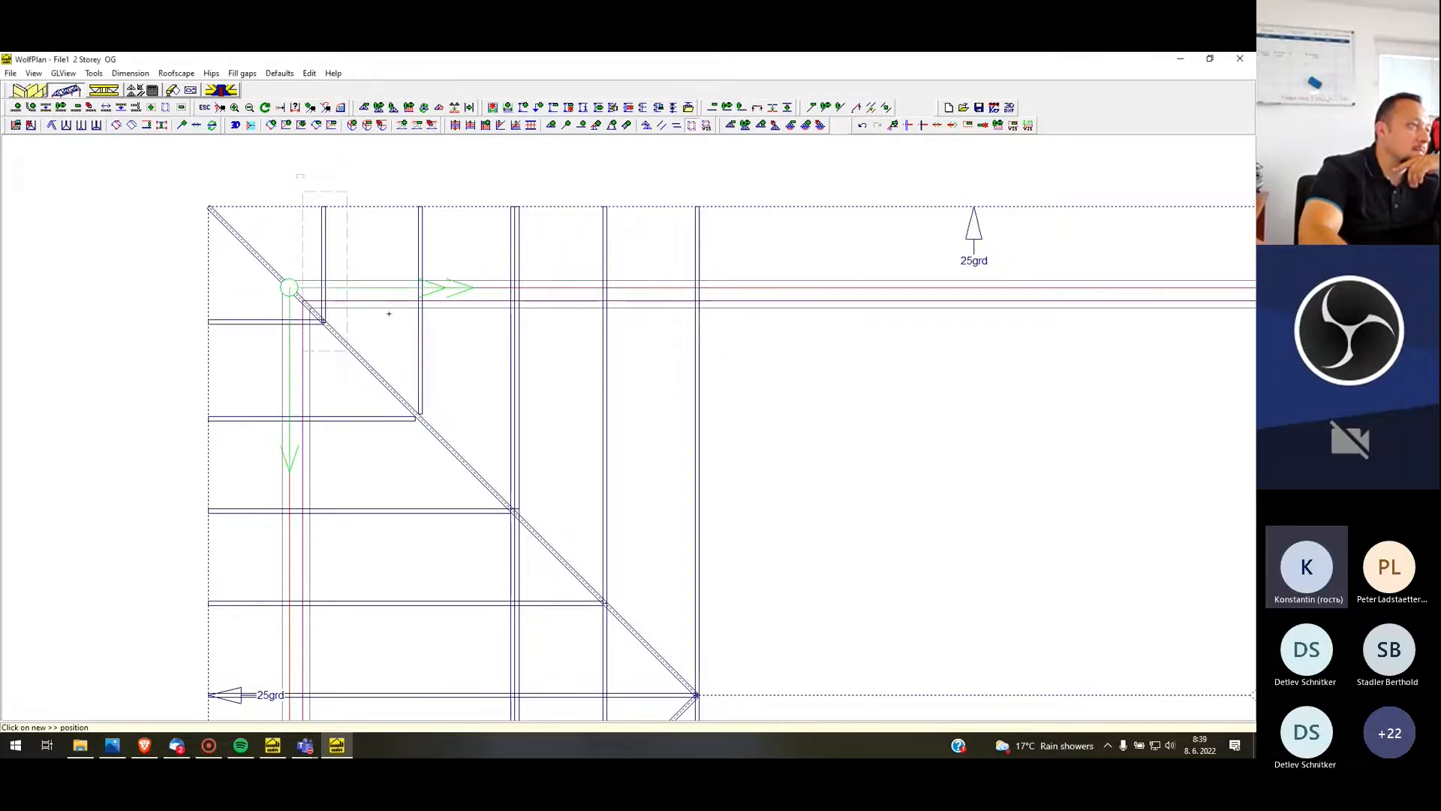
pyautogui.scroll(-3, 389, 313)
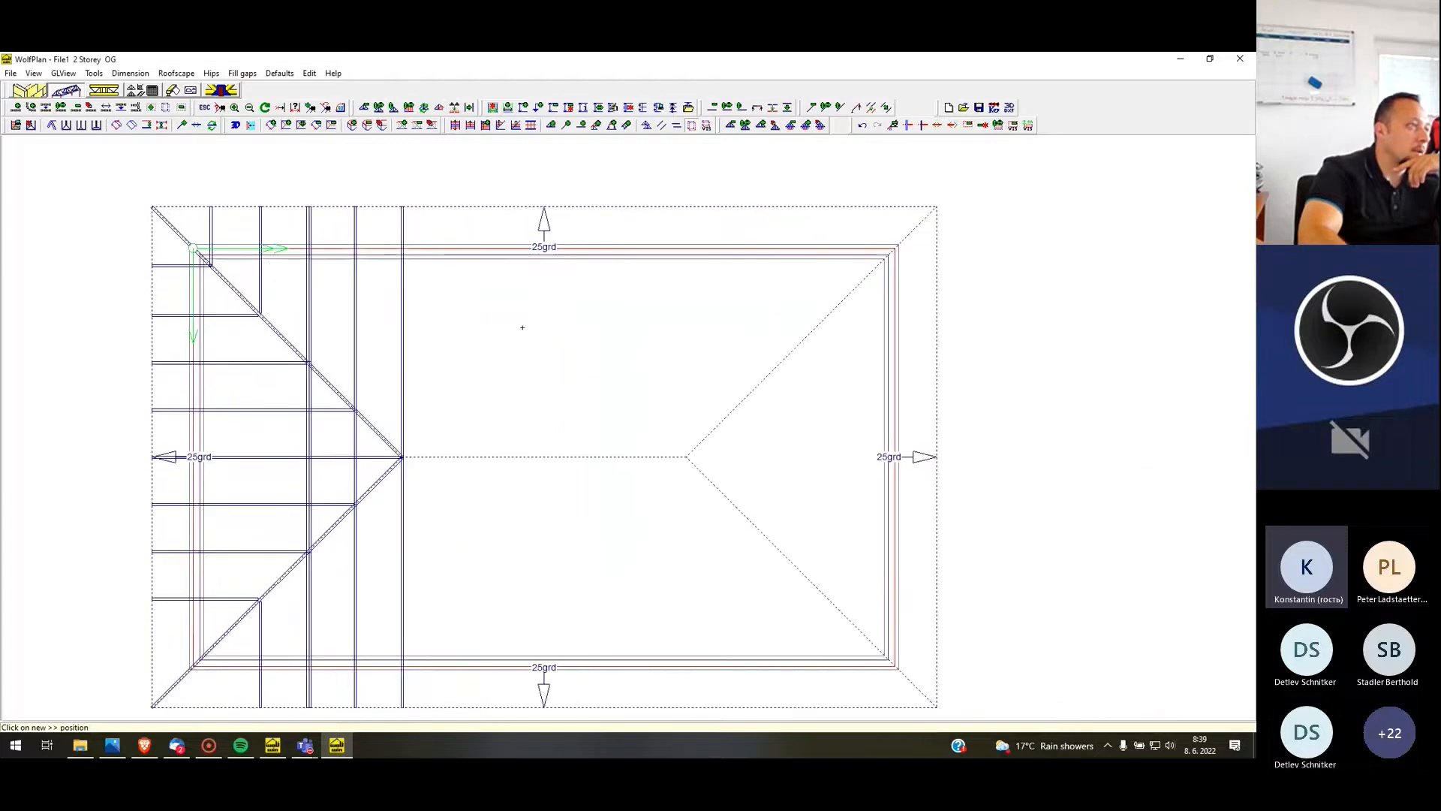
pyautogui.scroll(-2, 796, 357)
pyautogui.scroll(2, 295, 329)
pyautogui.press('Escape')
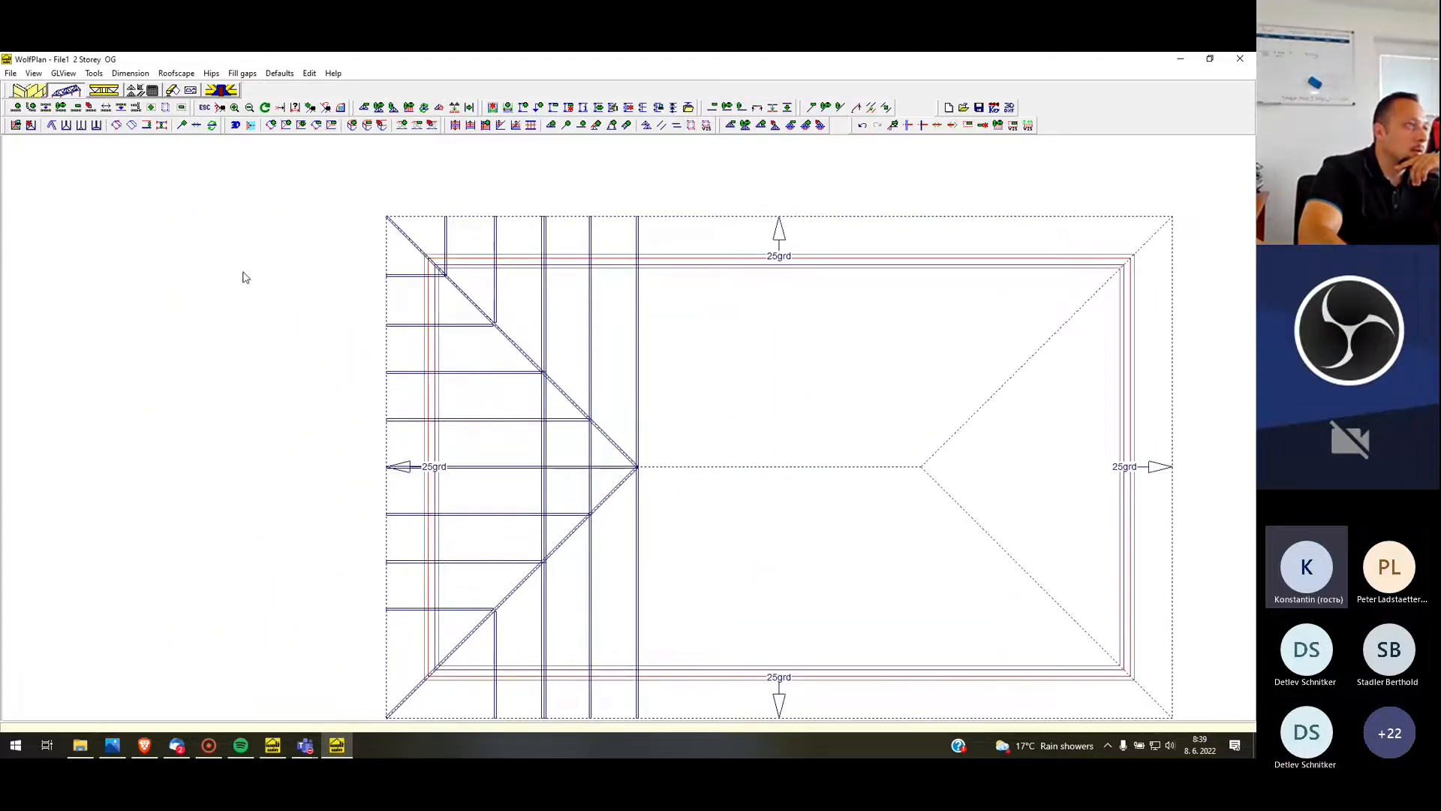
pyautogui.scroll(-1, 158, 215)
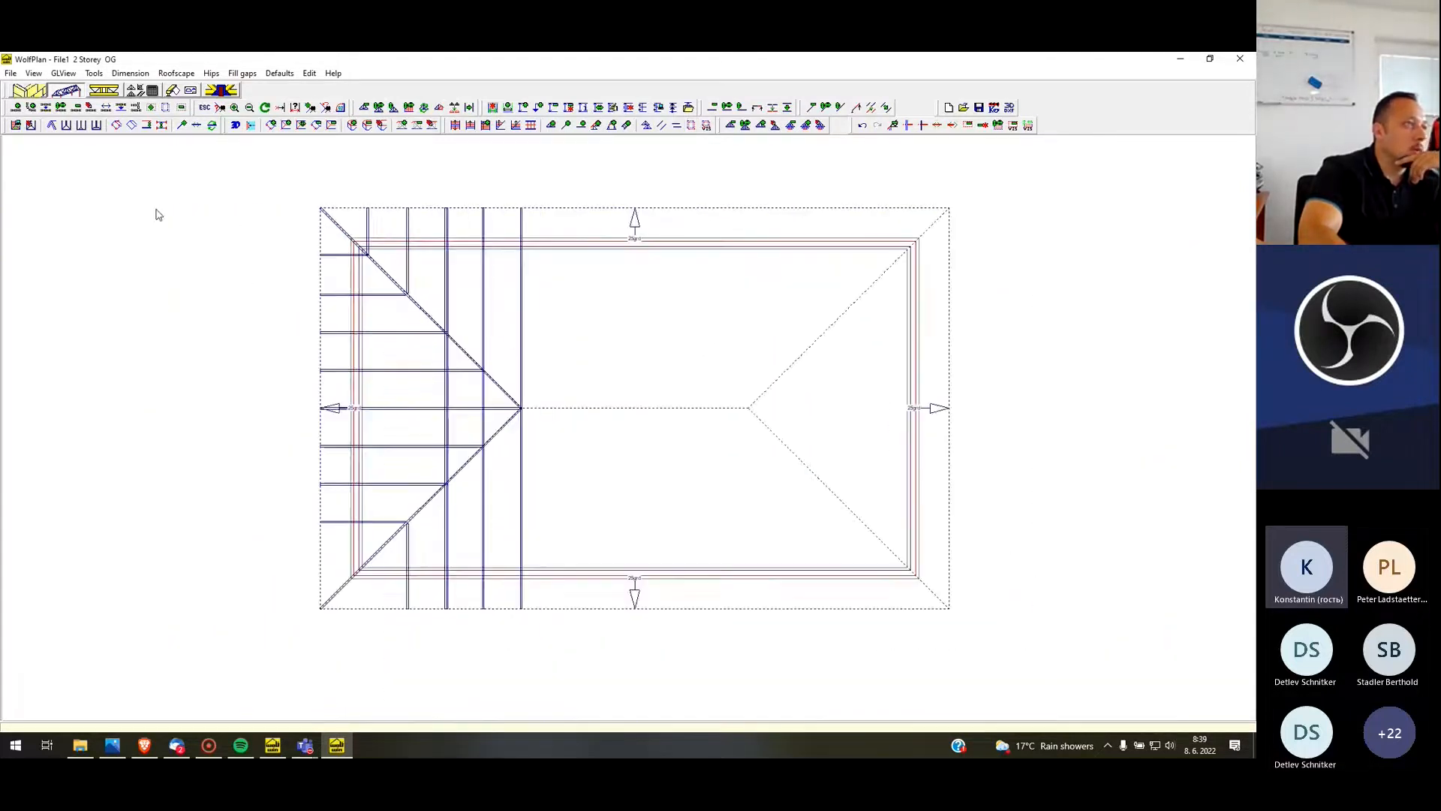
pyautogui.scroll(1, 353, 233)
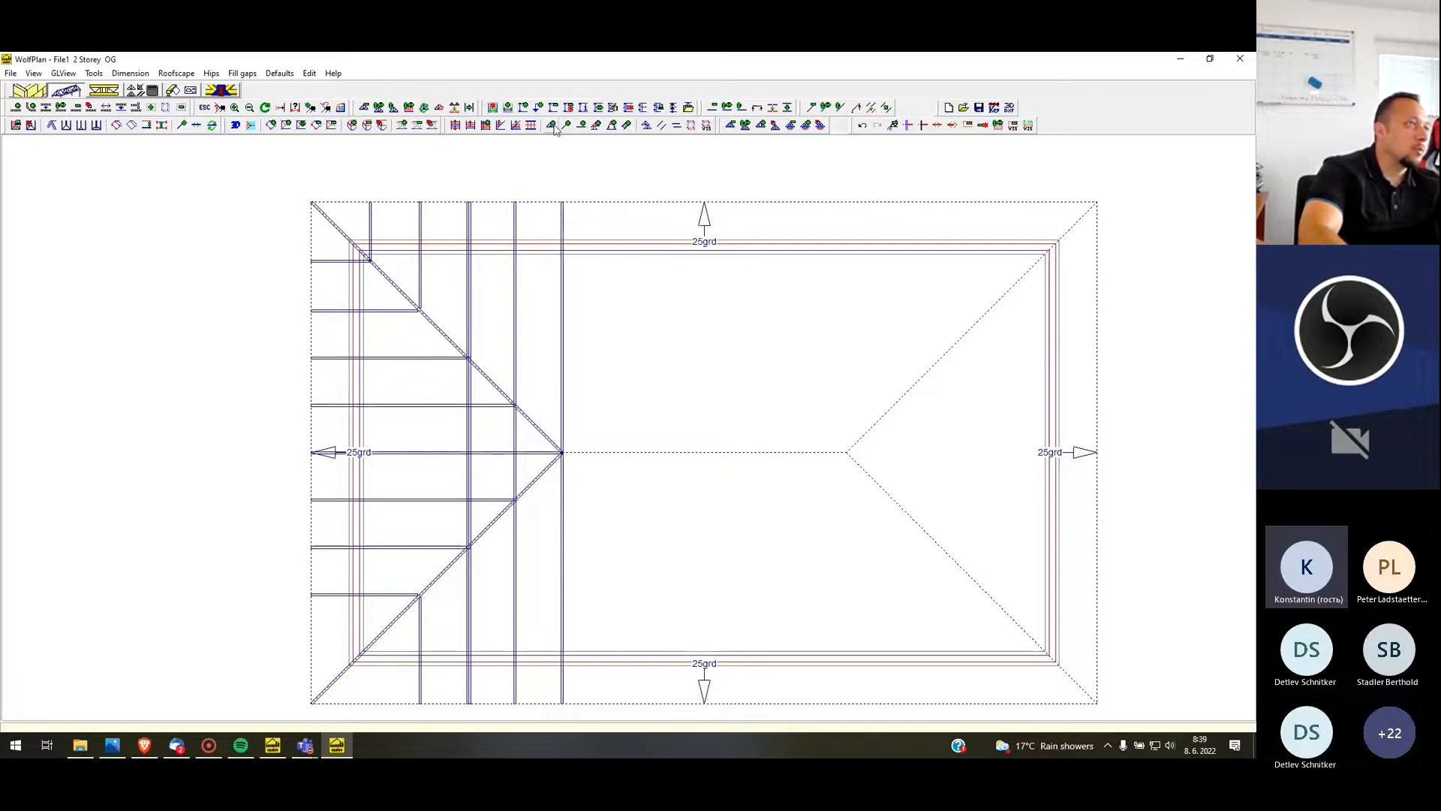
# Copy the short-truss area at the upper-left roof corner to the lower-left corner, mirrored, using the red wall line and hip line as references
pyautogui.click(691, 125)
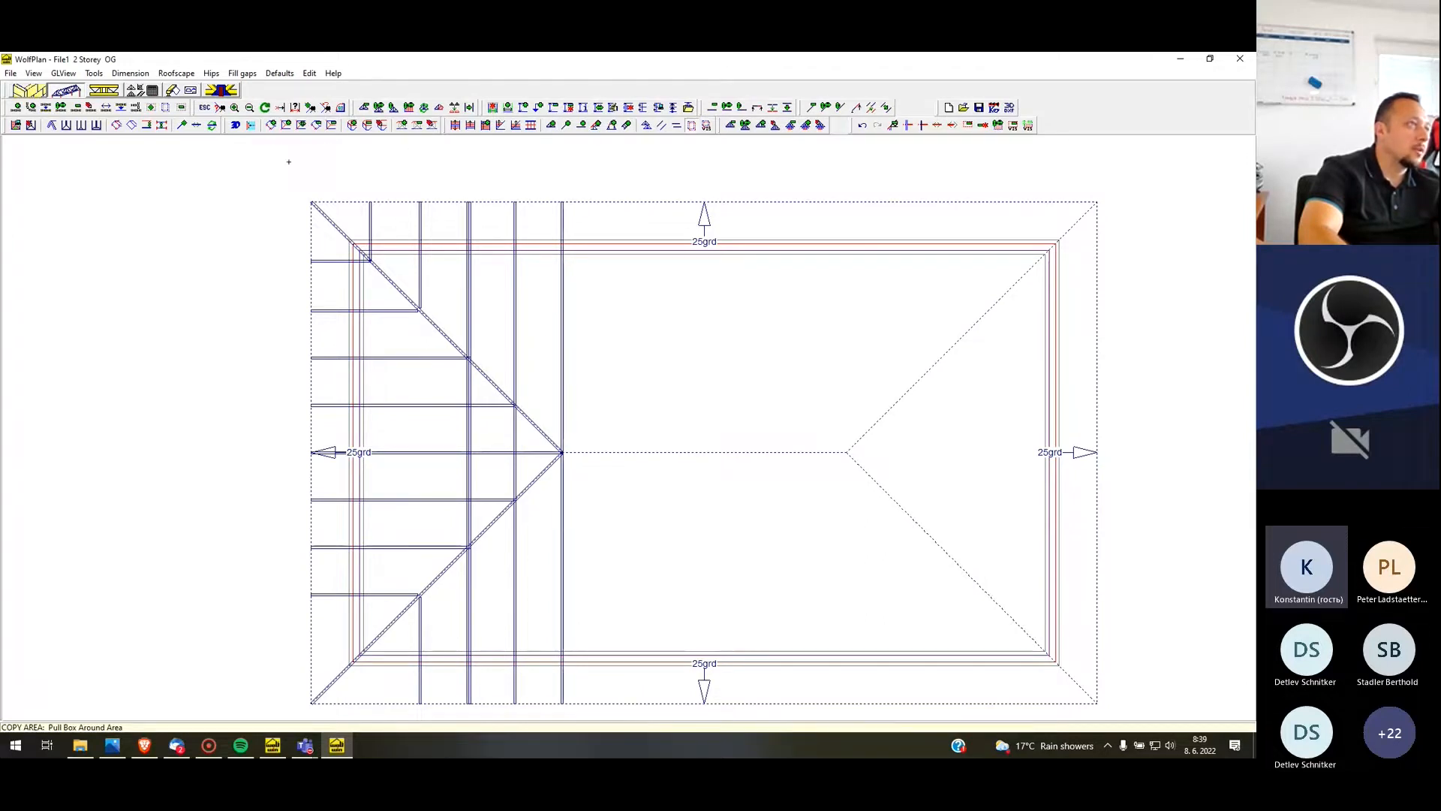
pyautogui.moveTo(360, 256); pyautogui.dragTo(399, 289)
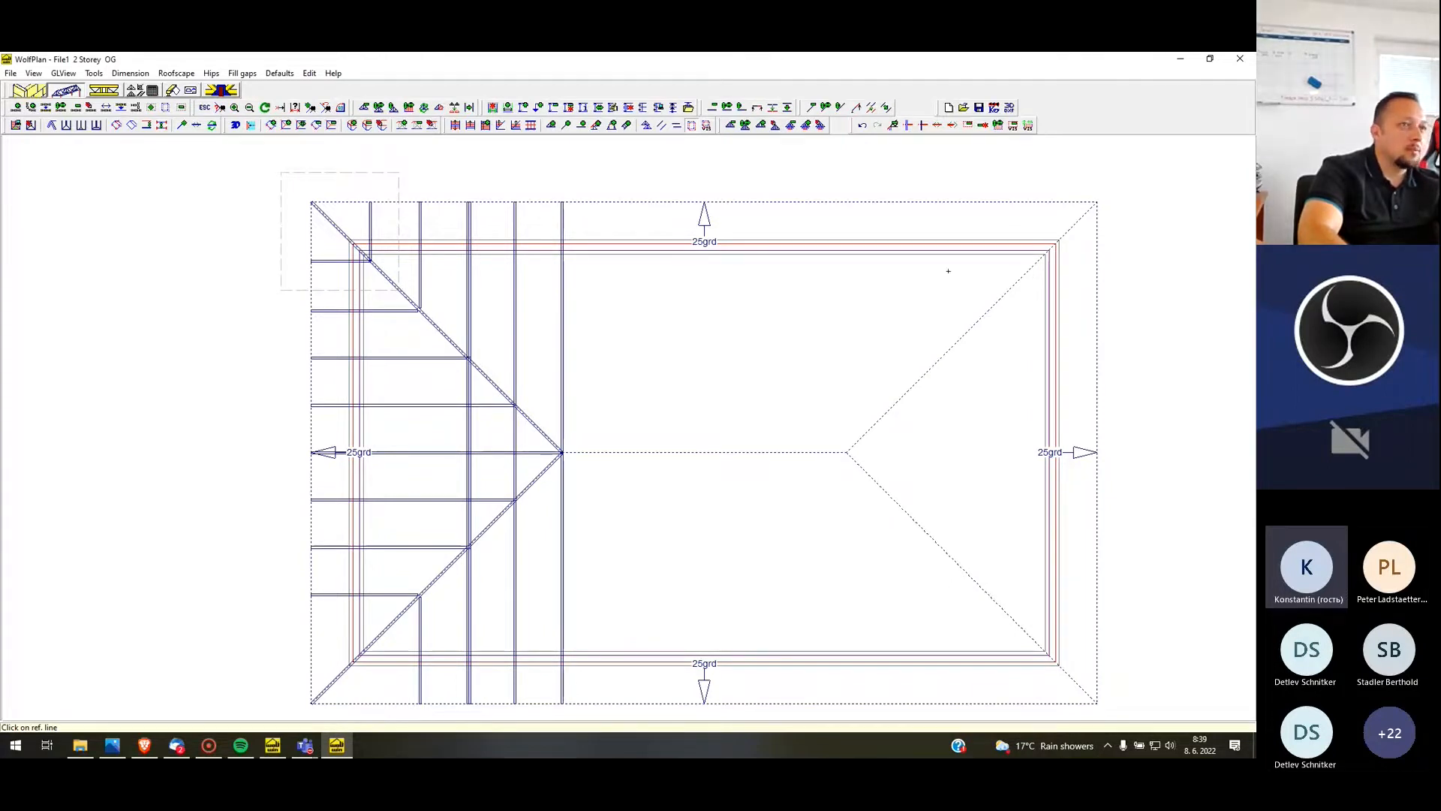
pyautogui.click(943, 245)
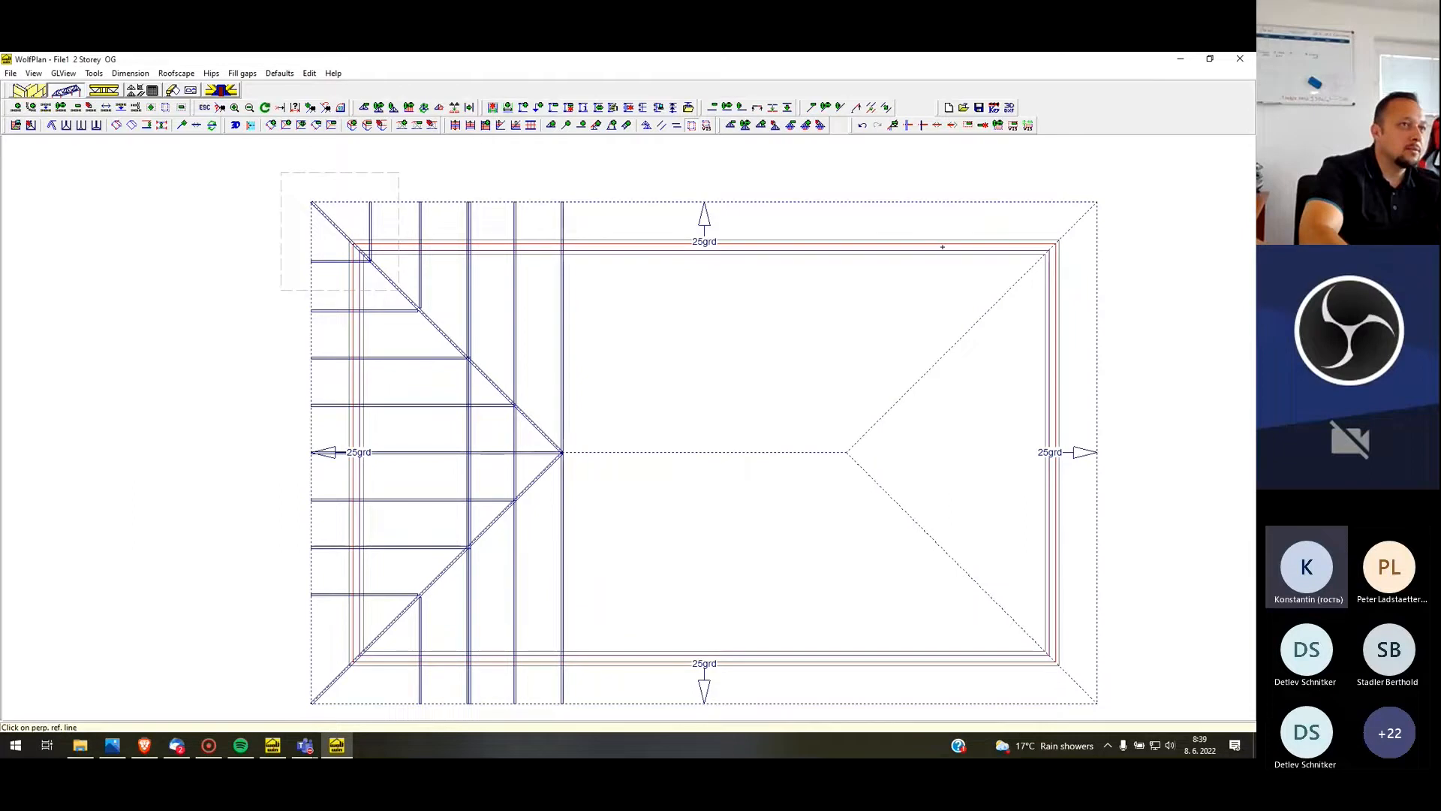
pyautogui.click(969, 331)
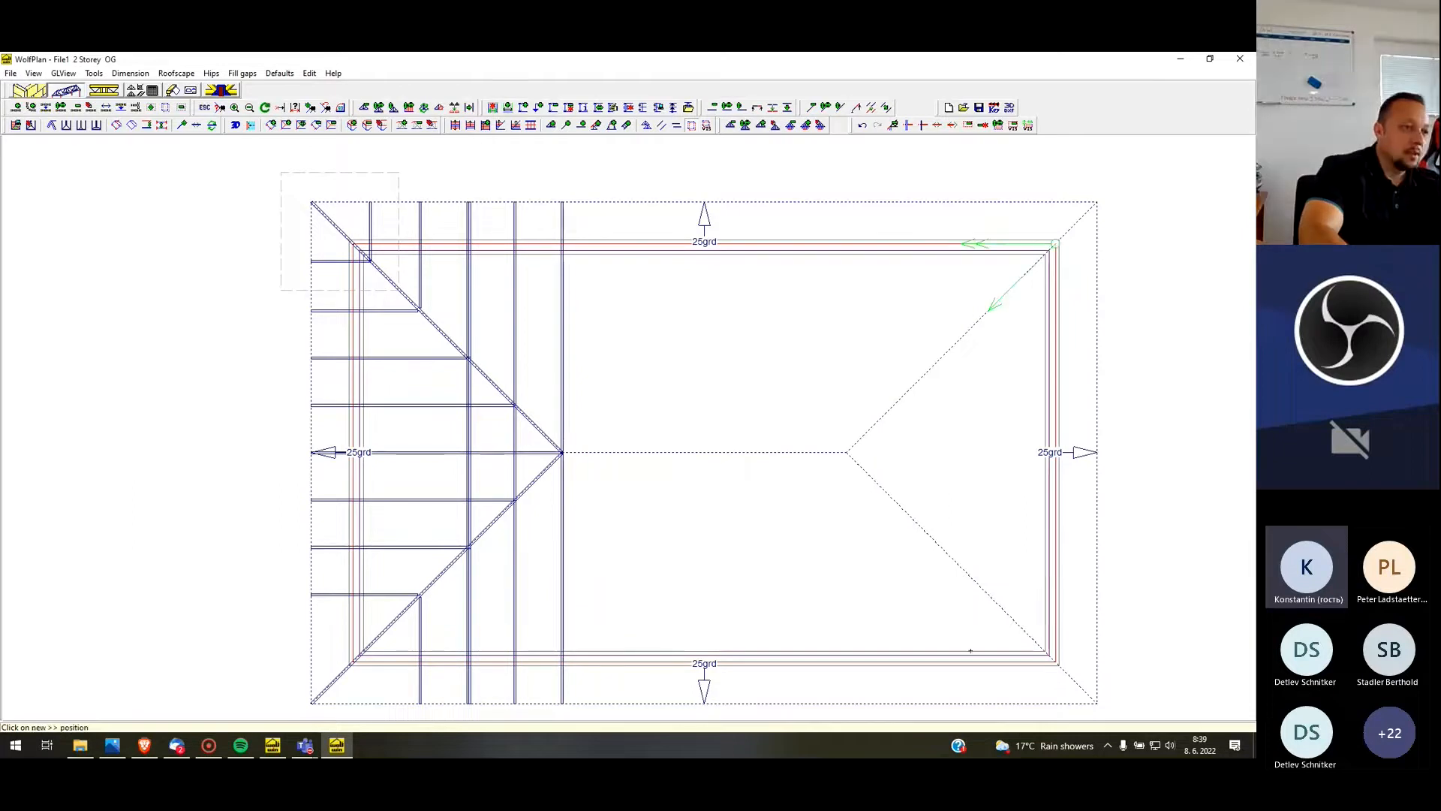
pyautogui.click(876, 661)
pyautogui.click(957, 569)
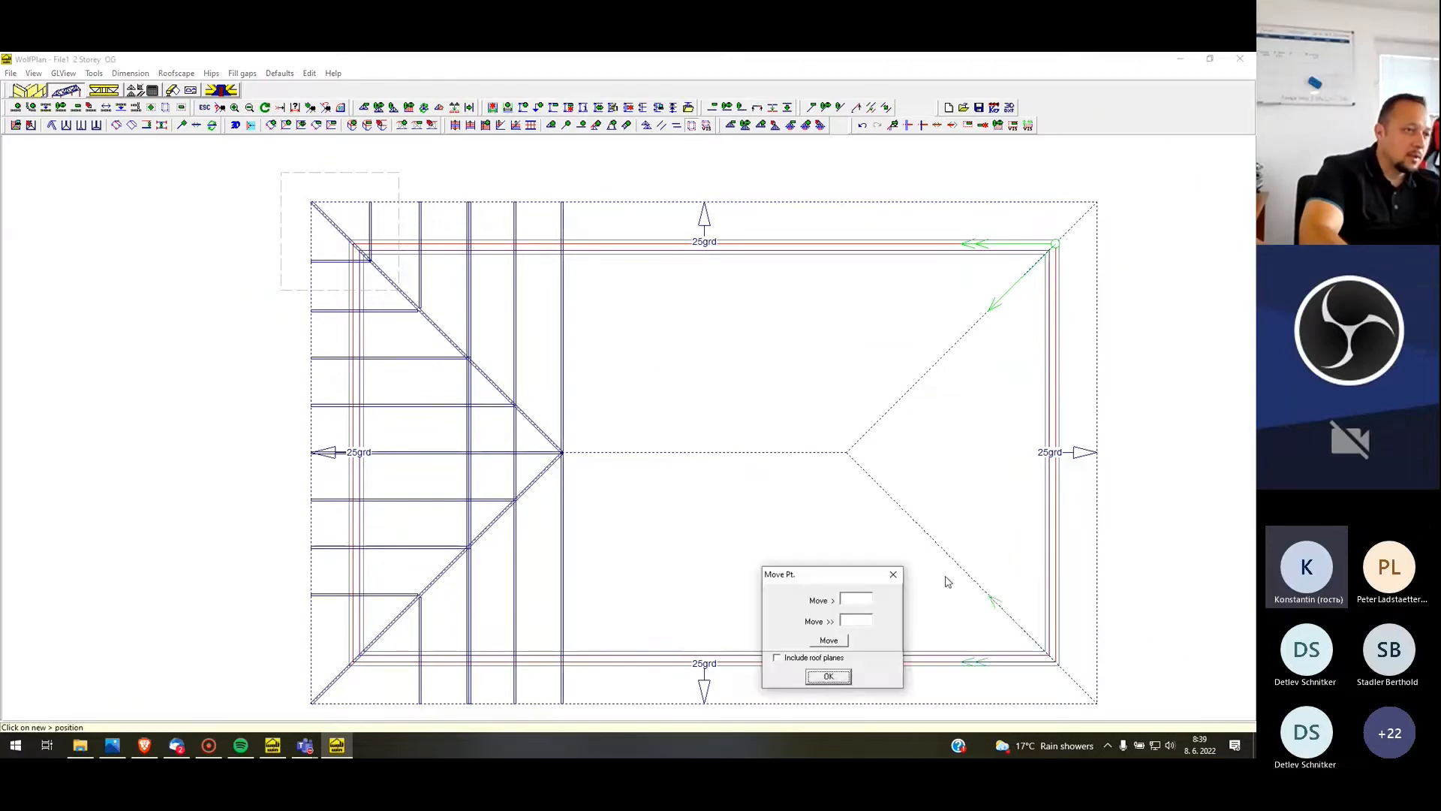
pyautogui.click(830, 674)
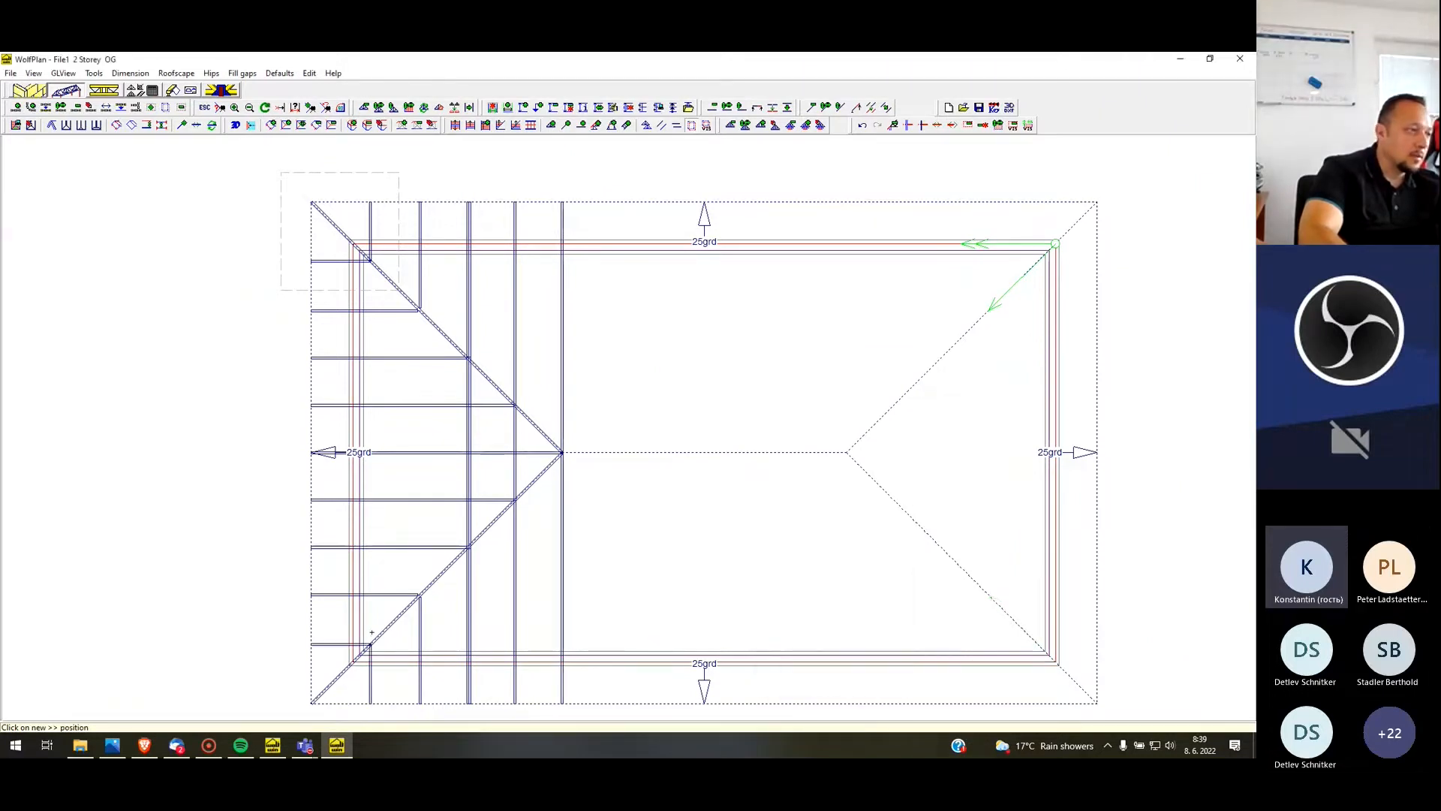
# Copy the area containing the complete left hip end, mirrored, to the right hip end, using the left and lower wall lines as references
pyautogui.scroll(-2, 225, 372)
pyautogui.scroll(1, 285, 455)
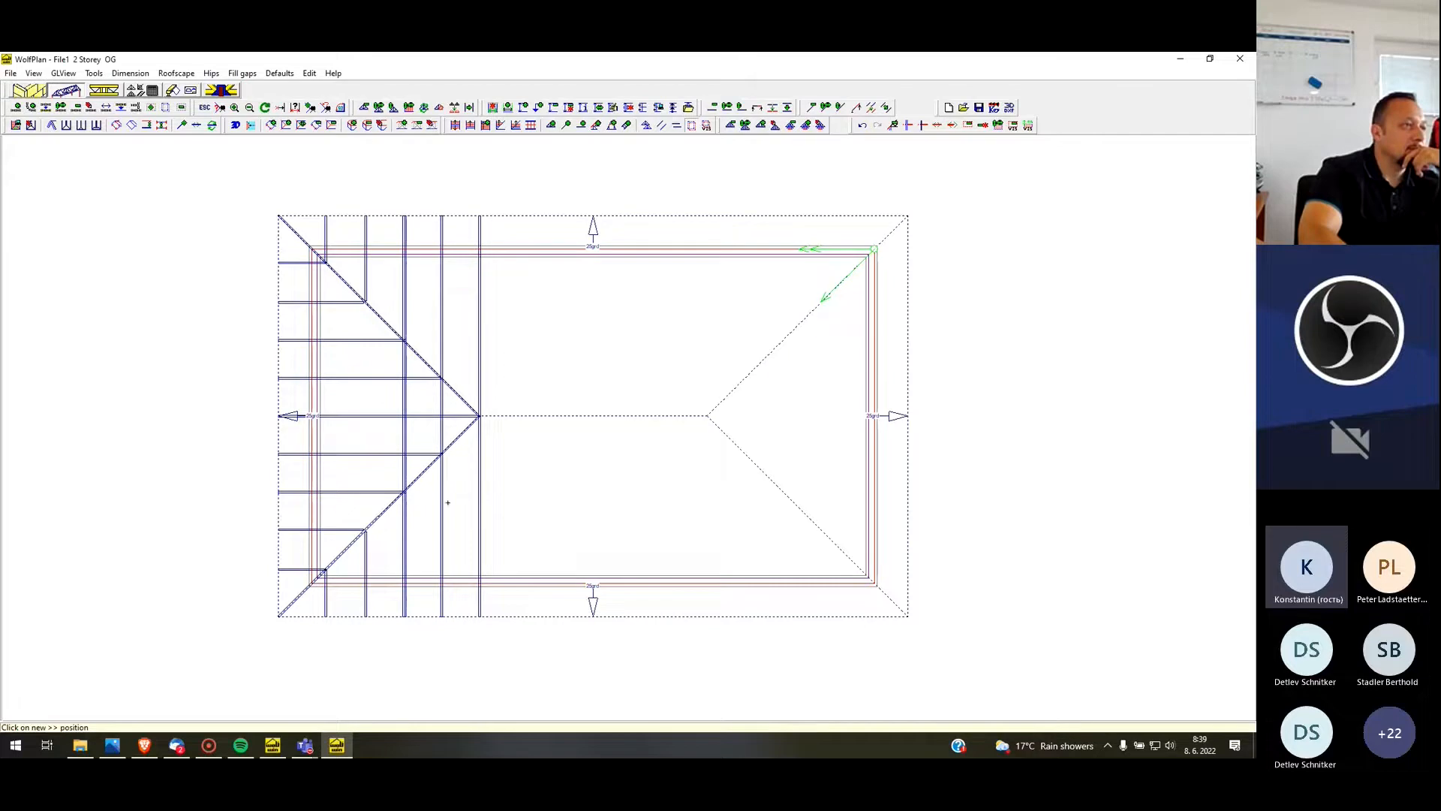
pyautogui.scroll(-1, 398, 508)
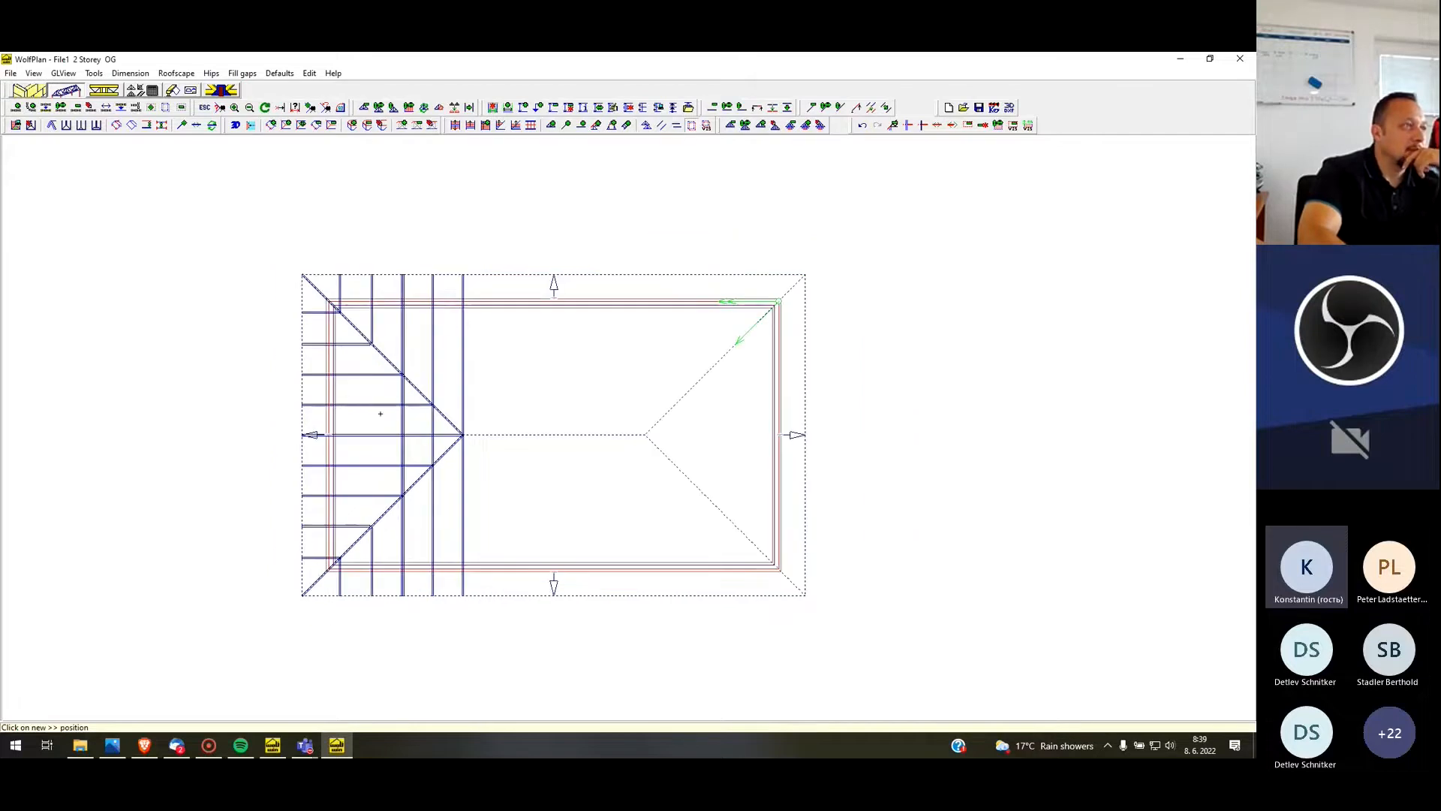
pyautogui.click(692, 126)
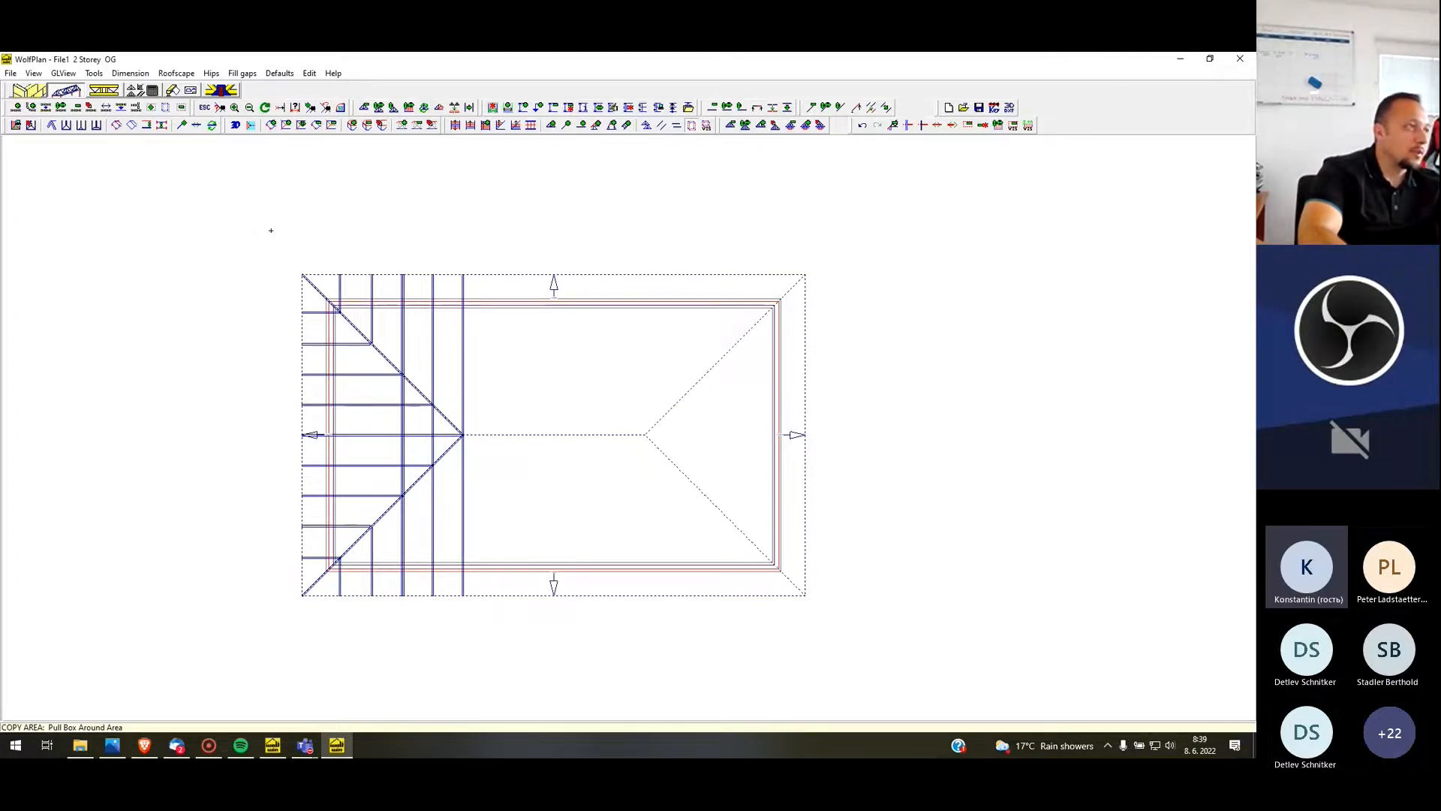
pyautogui.click(490, 652)
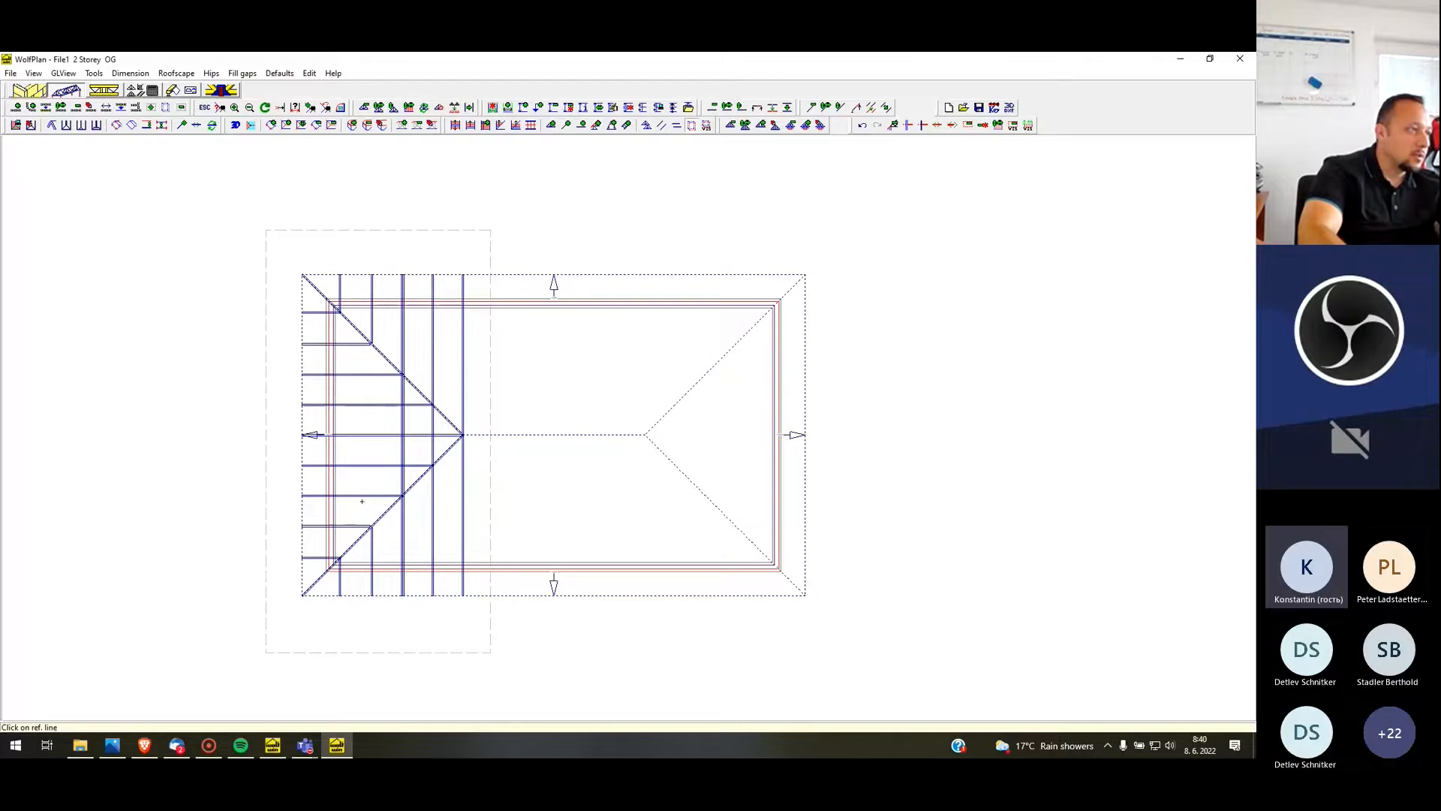
pyautogui.click(354, 483)
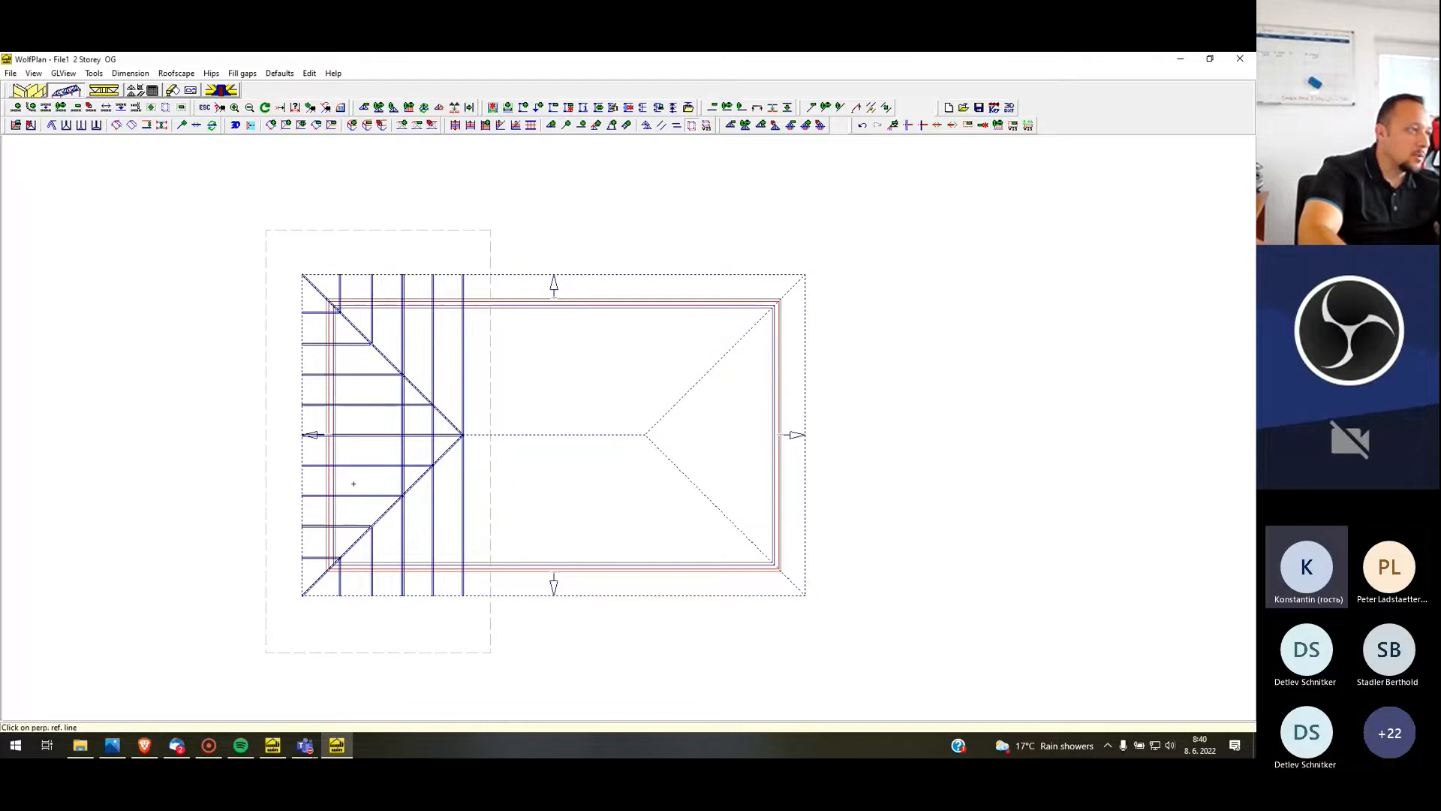
pyautogui.click(389, 567)
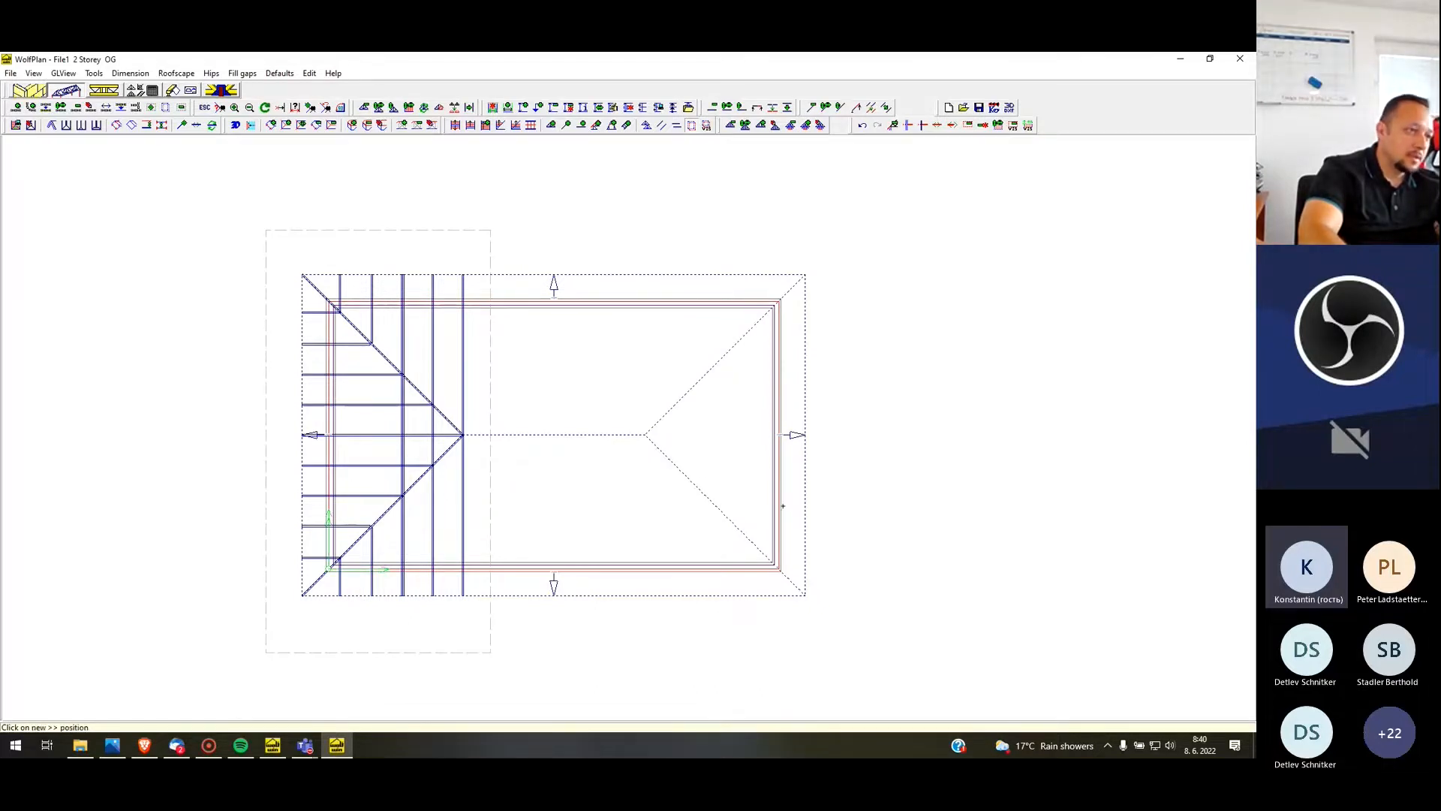
pyautogui.click(748, 555)
pyautogui.click(926, 584)
pyautogui.scroll(-3, 471, 244)
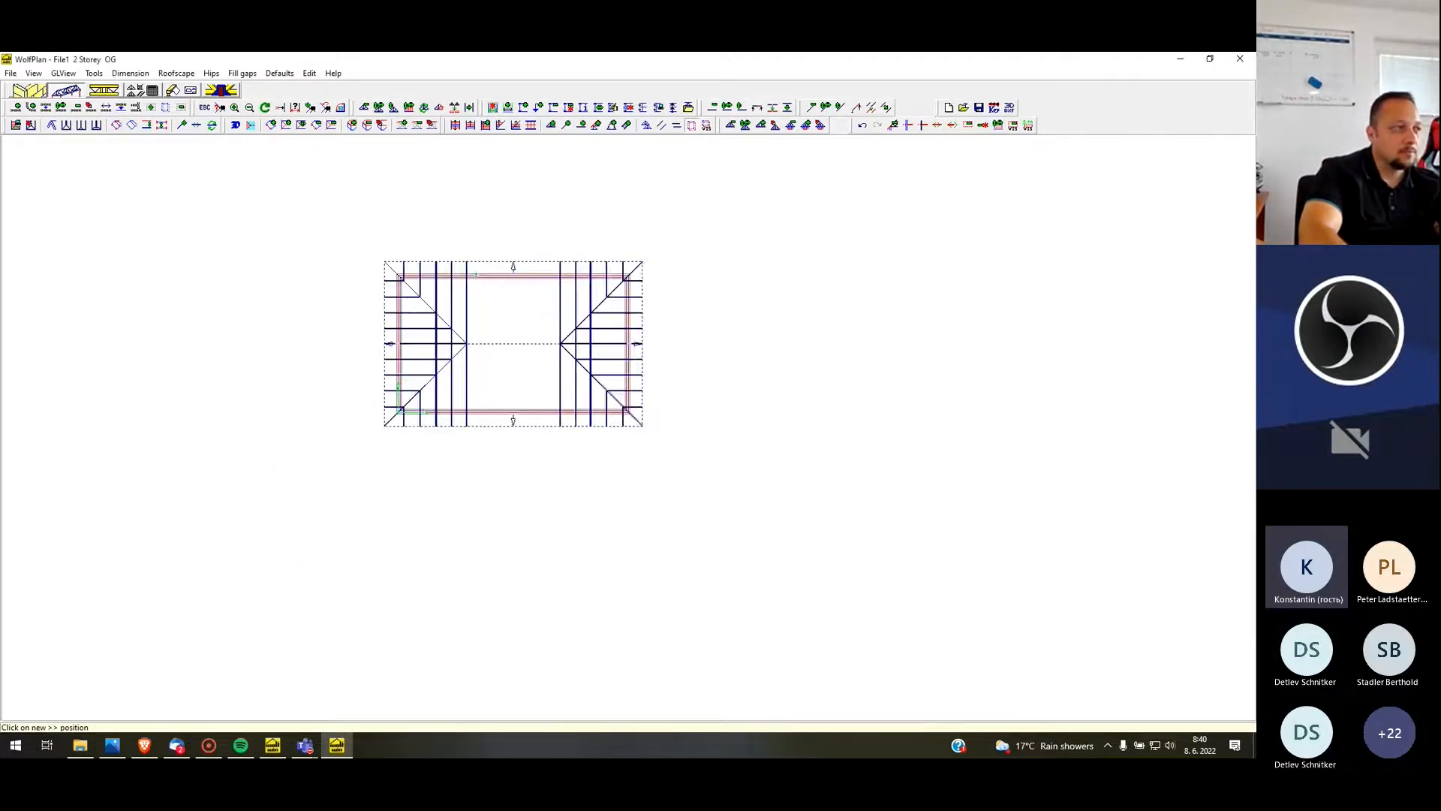
pyautogui.scroll(4, 501, 297)
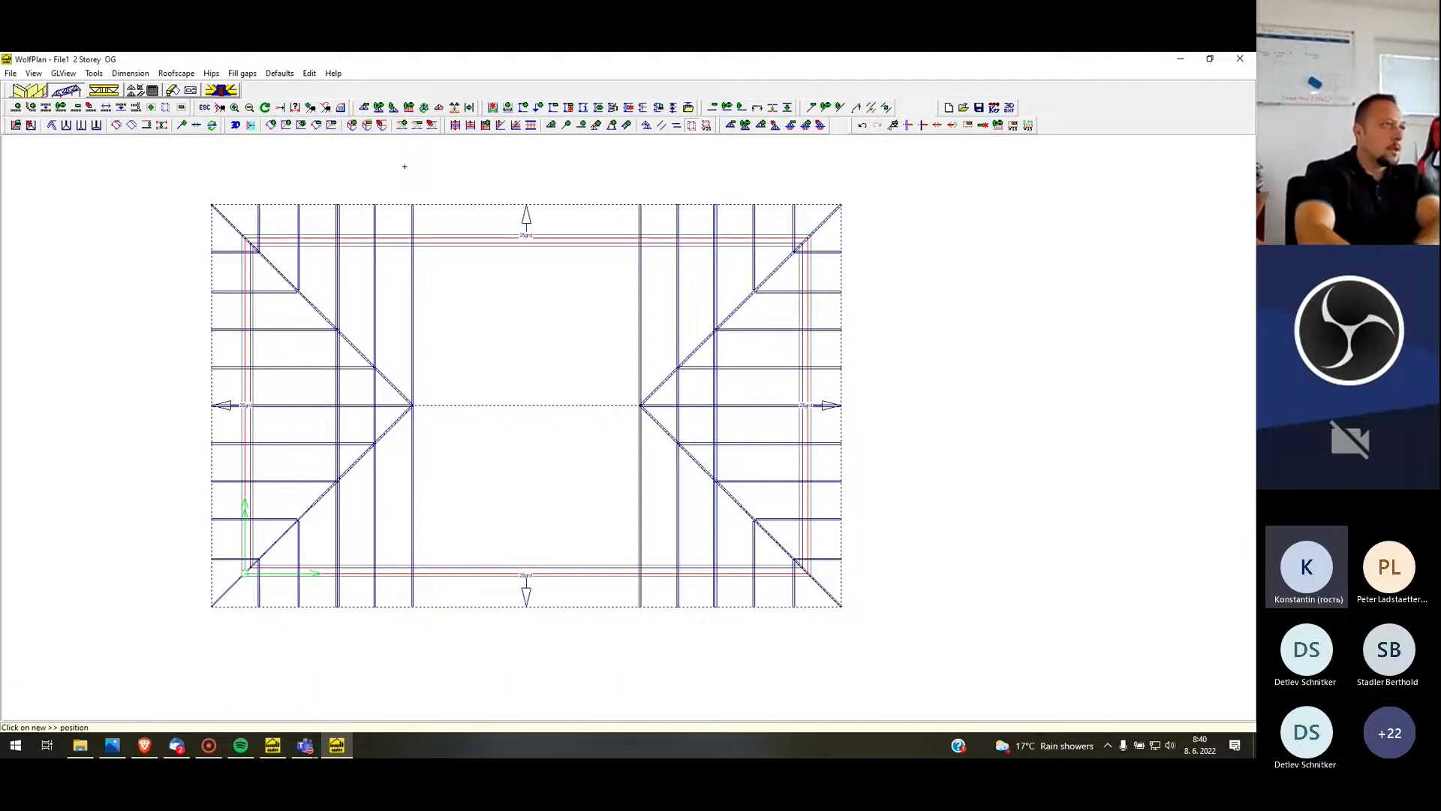
pyautogui.press('Escape')
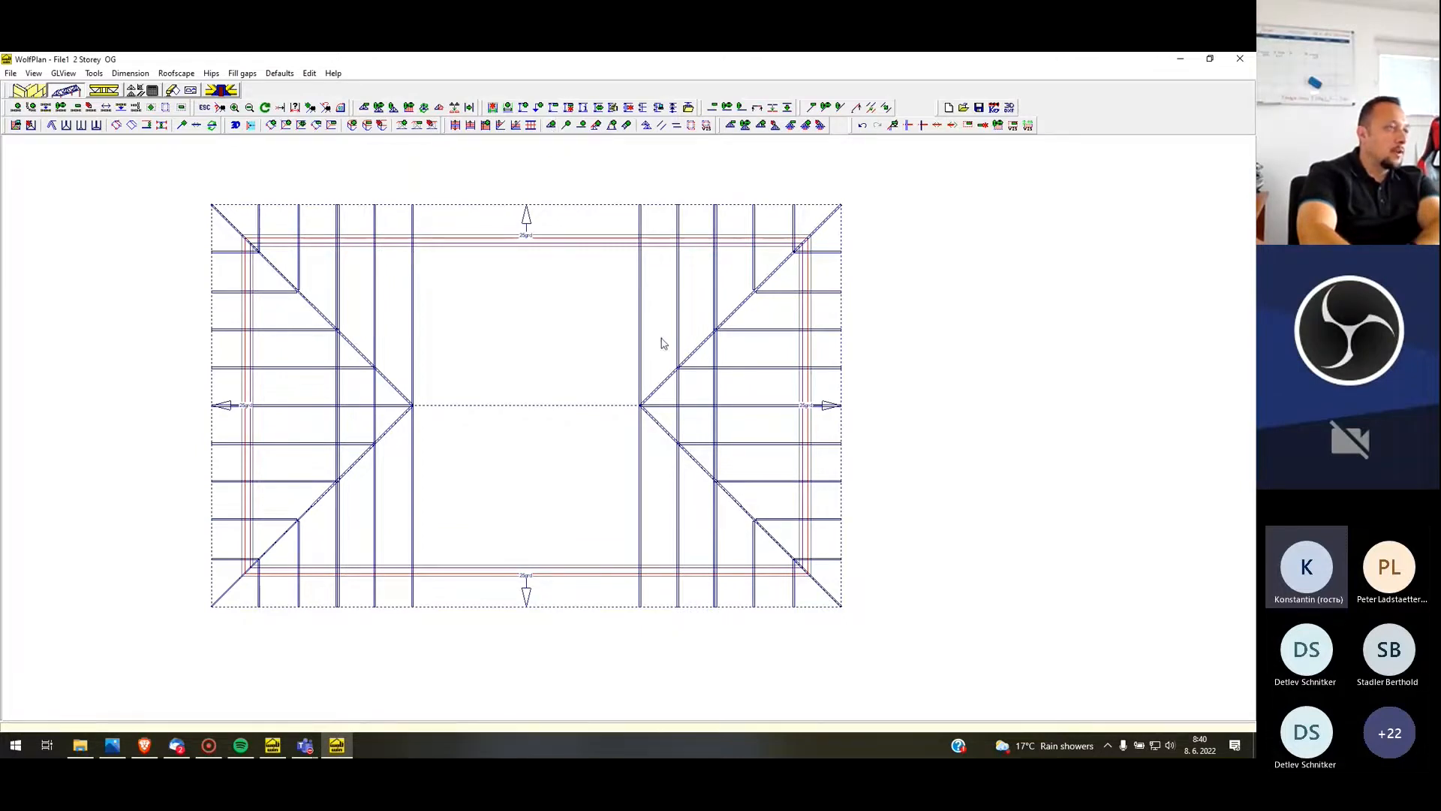
# Examine the trusses of both hip ends in the 3D window and close it
pyautogui.click(63, 72)
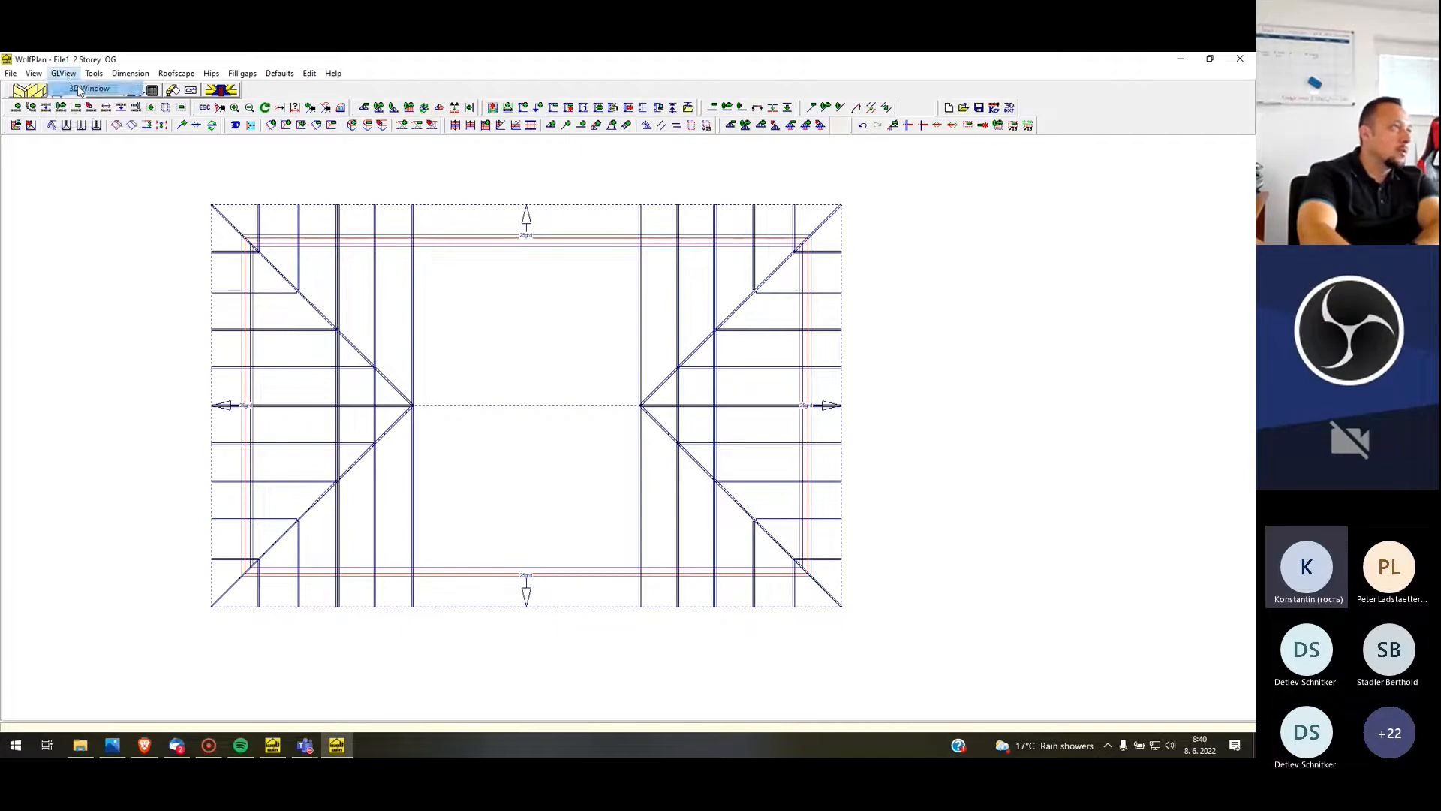
pyautogui.click(82, 87)
pyautogui.moveTo(154, 209); pyautogui.dragTo(560, 556)
pyautogui.moveTo(334, 368); pyautogui.dragTo(444, 196)
pyautogui.click(550, 91)
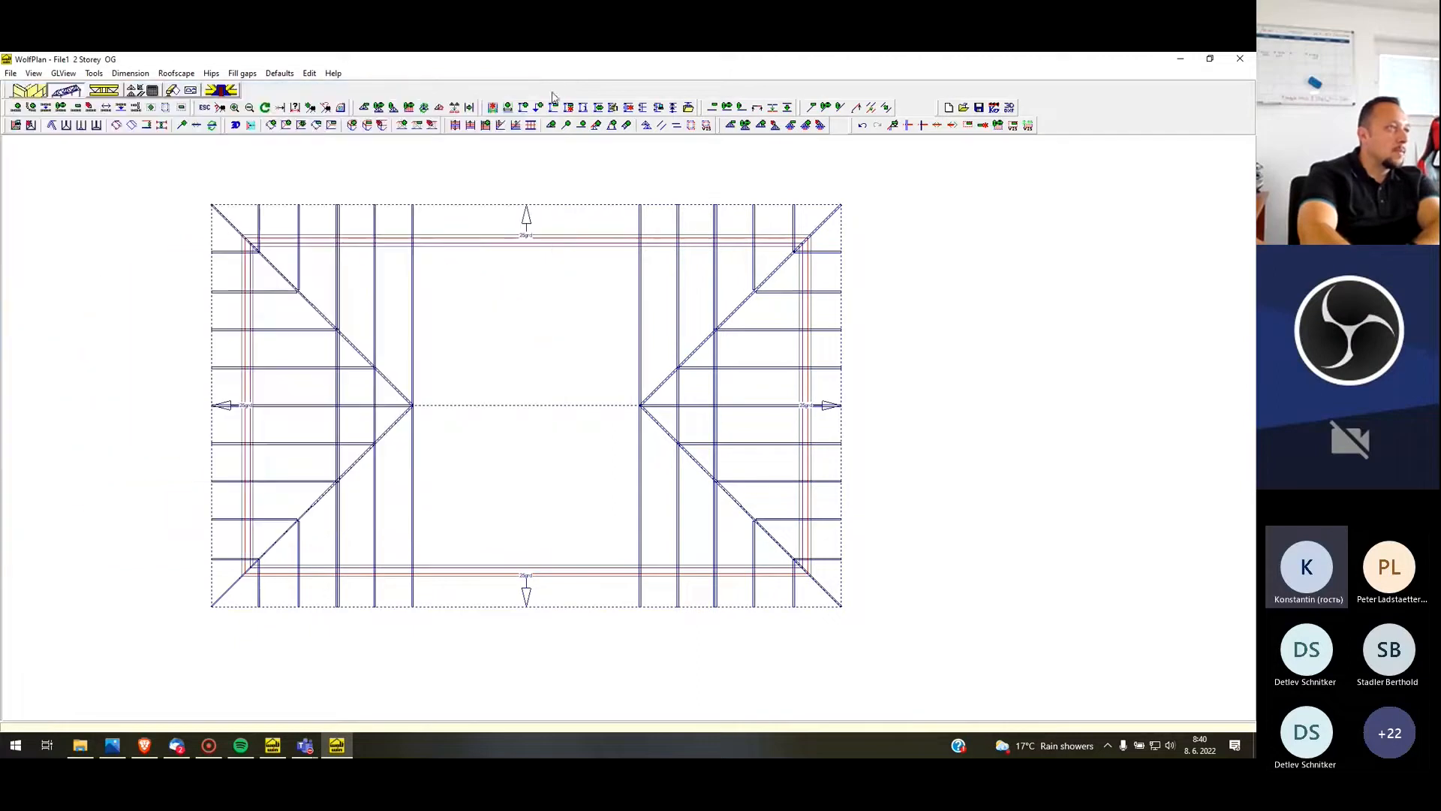
# Copy the full-span truss at the left hip apex five times towards the right hip at a perpendicular distance of 1000, and undo the copies
pyautogui.rightClick(415, 307)
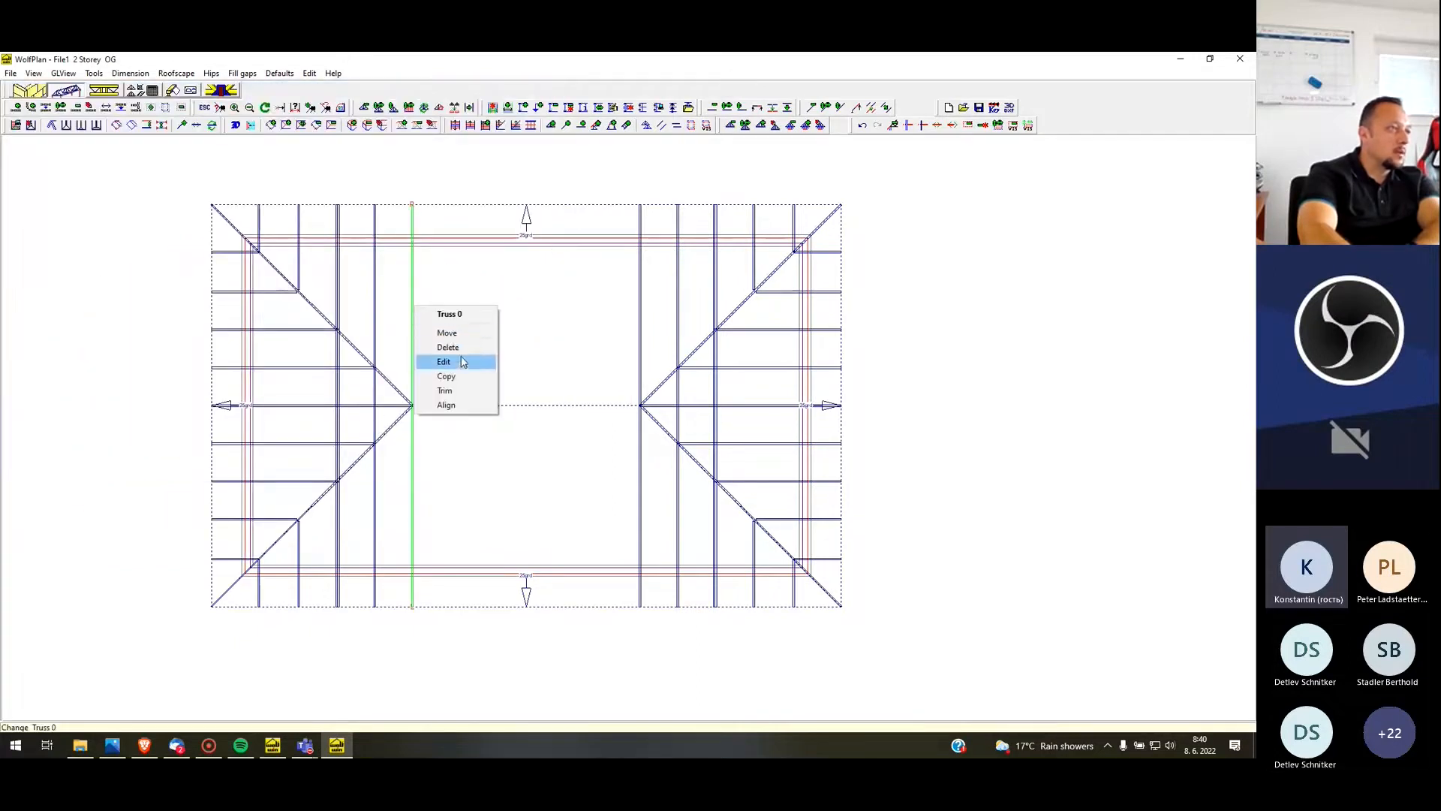
pyautogui.click(470, 376)
pyautogui.click(473, 378)
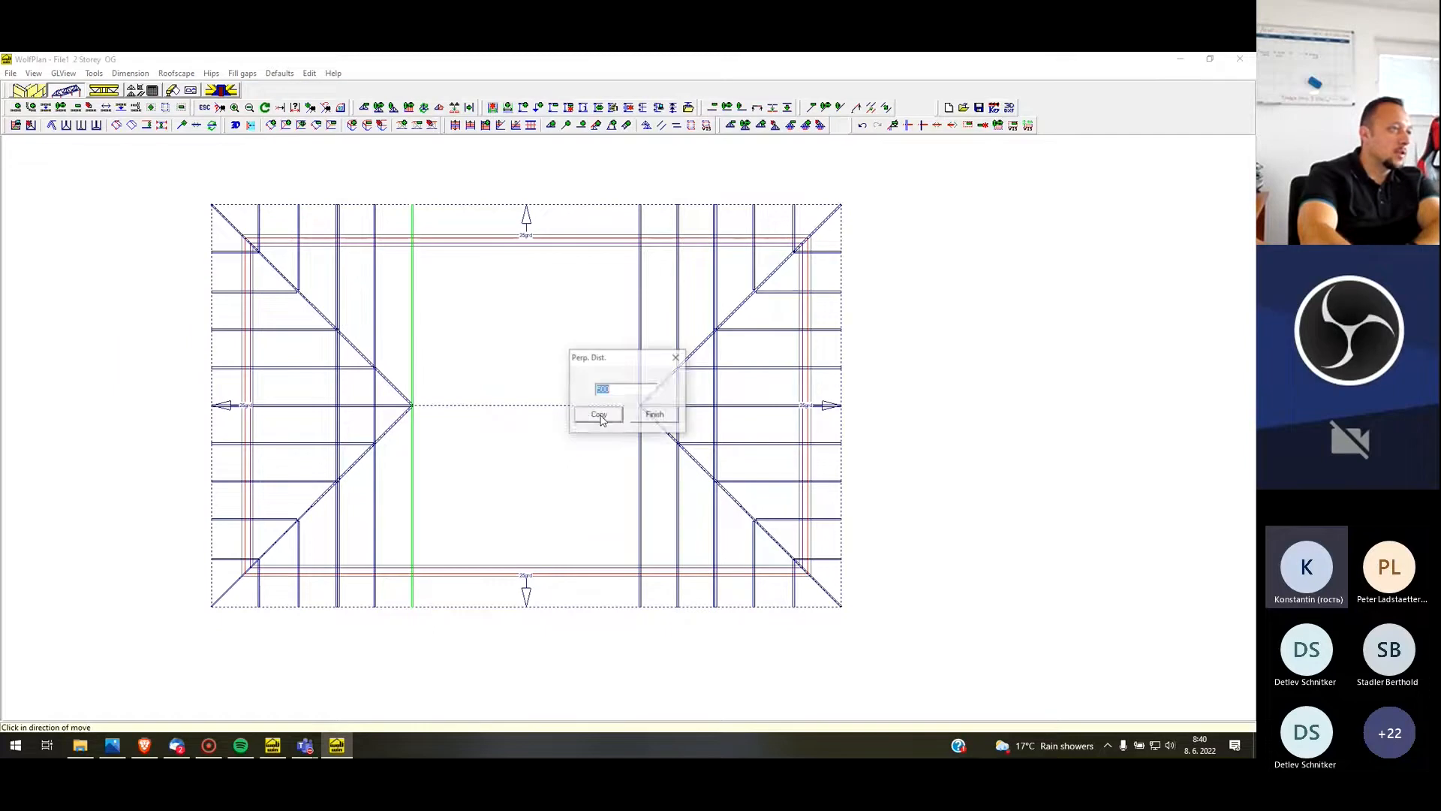
pyautogui.write('1000')
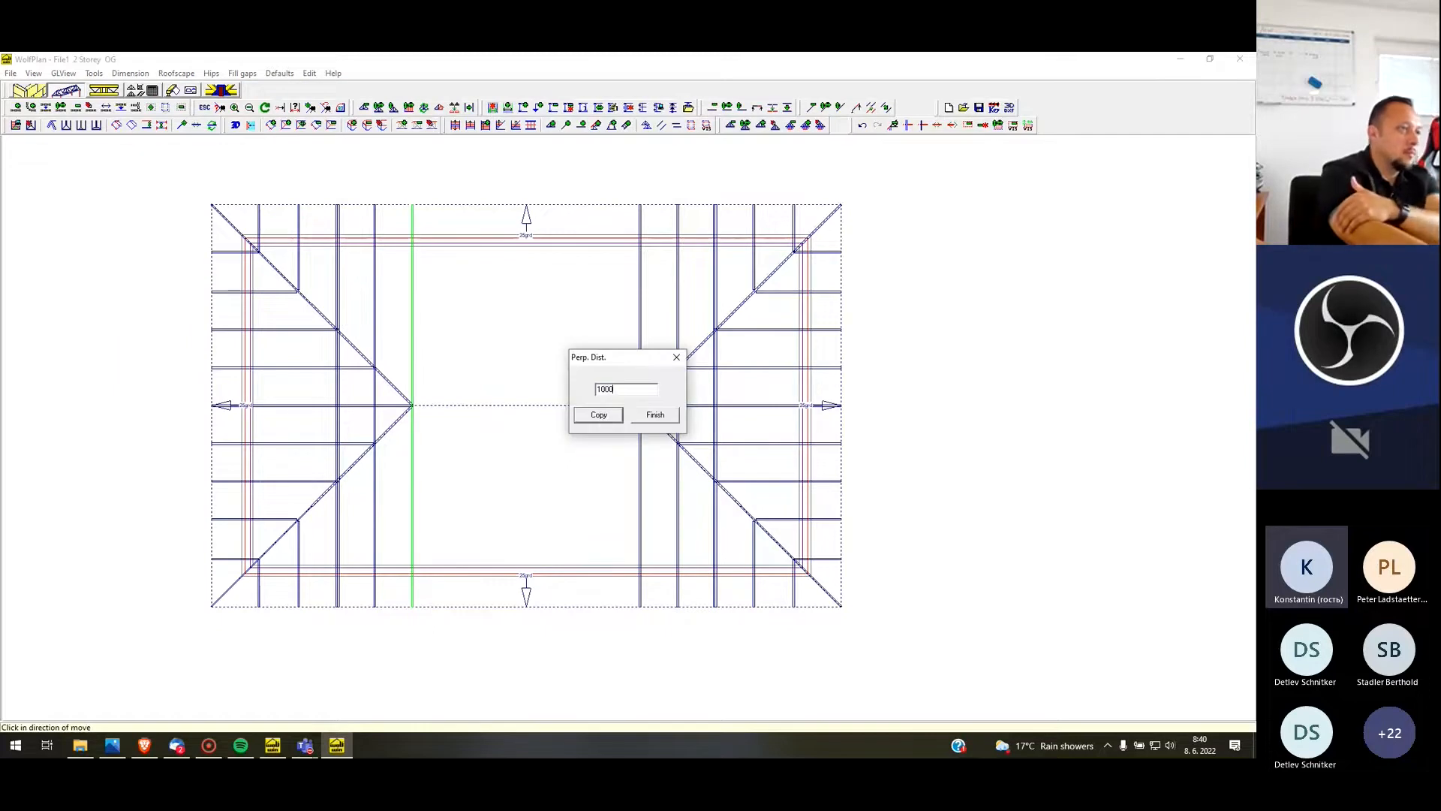
pyautogui.click(599, 416)
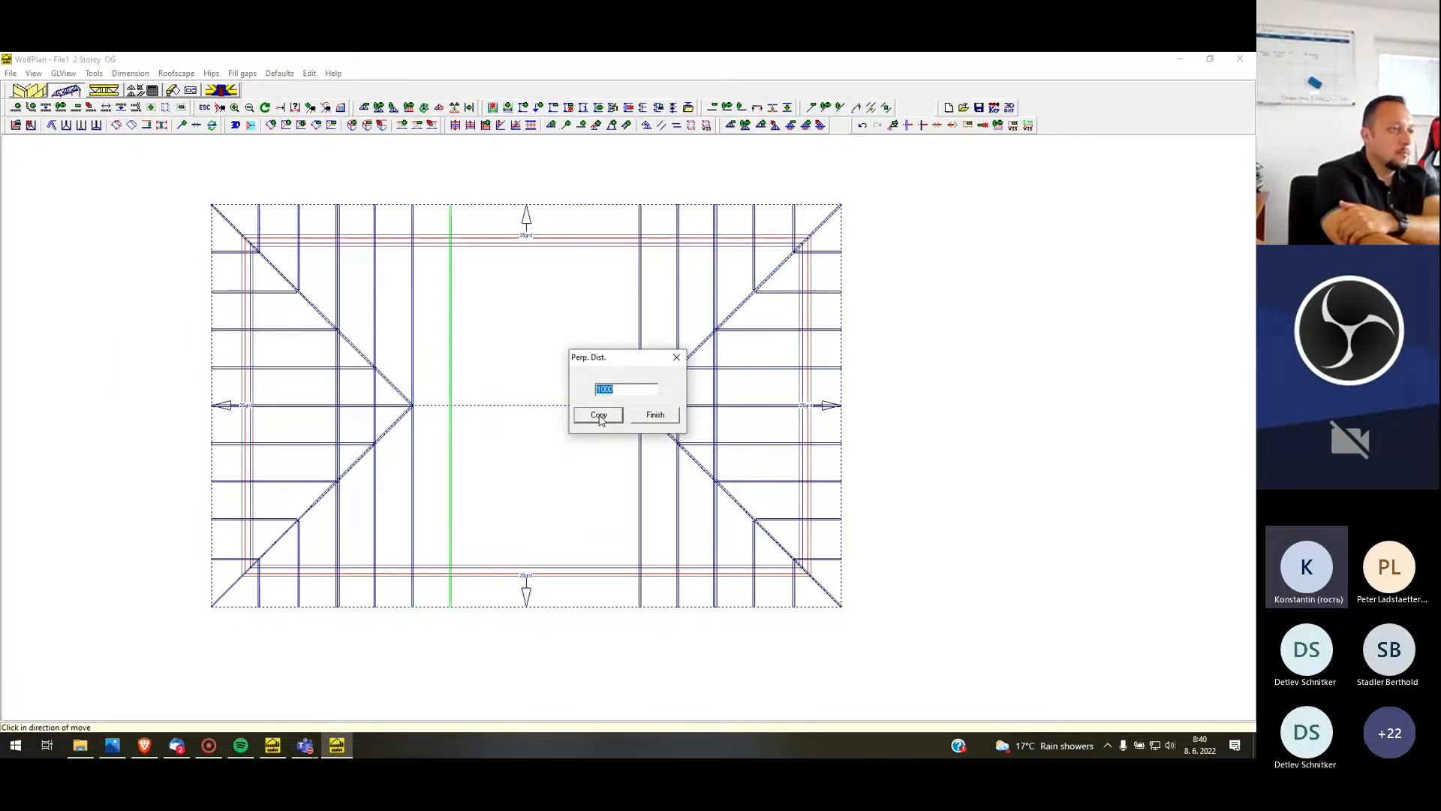
pyautogui.click(599, 417)
pyautogui.click(599, 417)
pyautogui.click(599, 415)
pyautogui.click(599, 415)
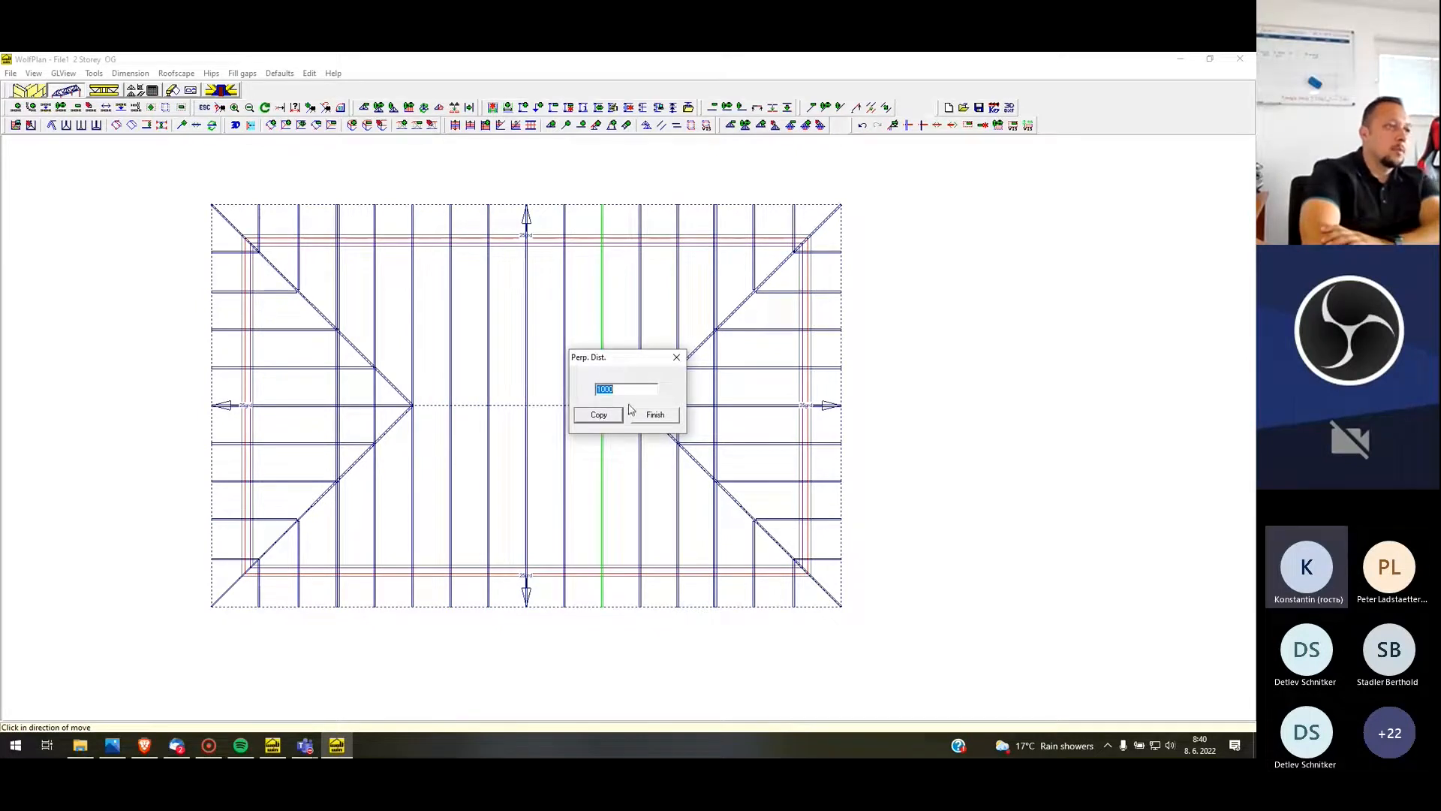
pyautogui.click(657, 415)
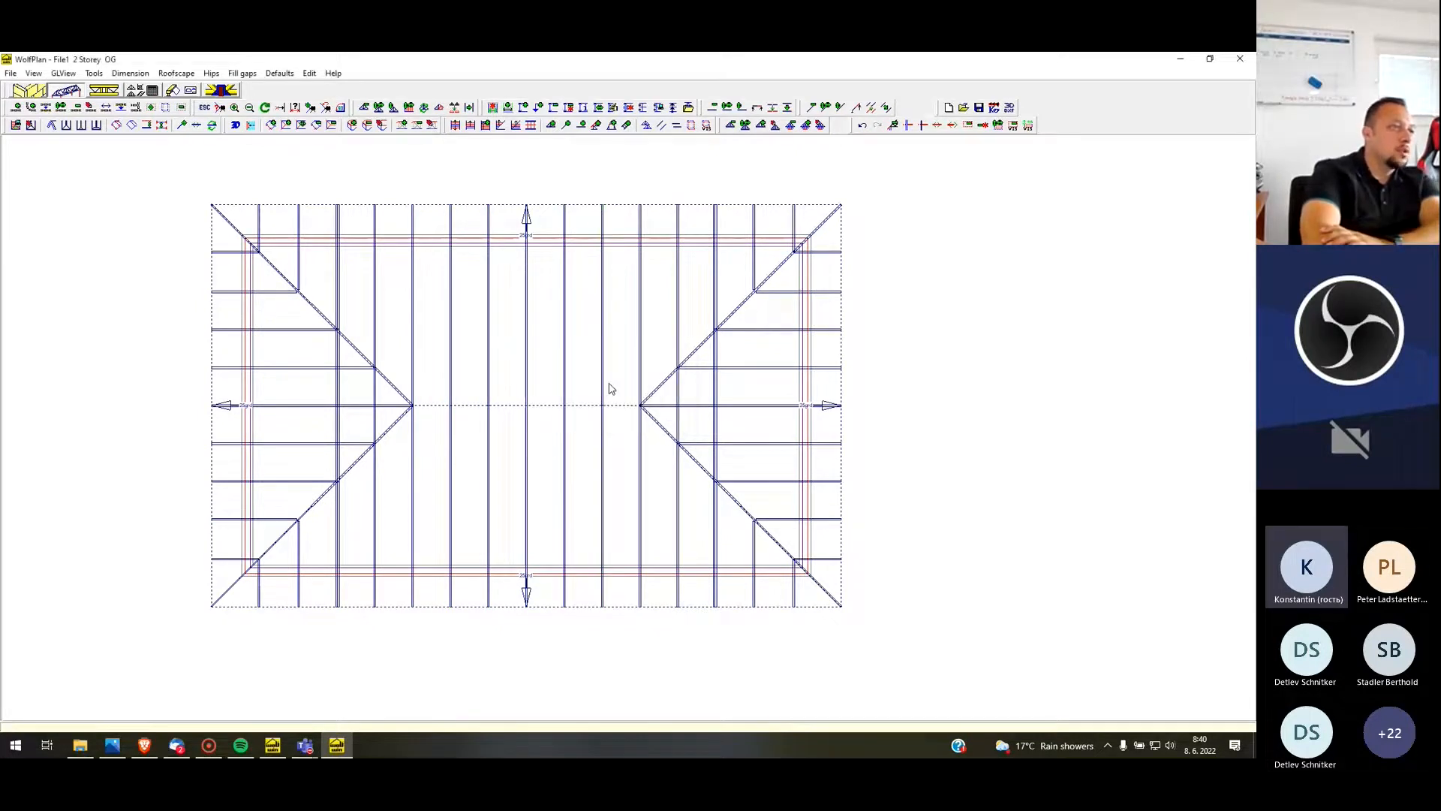
pyautogui.click(264, 108)
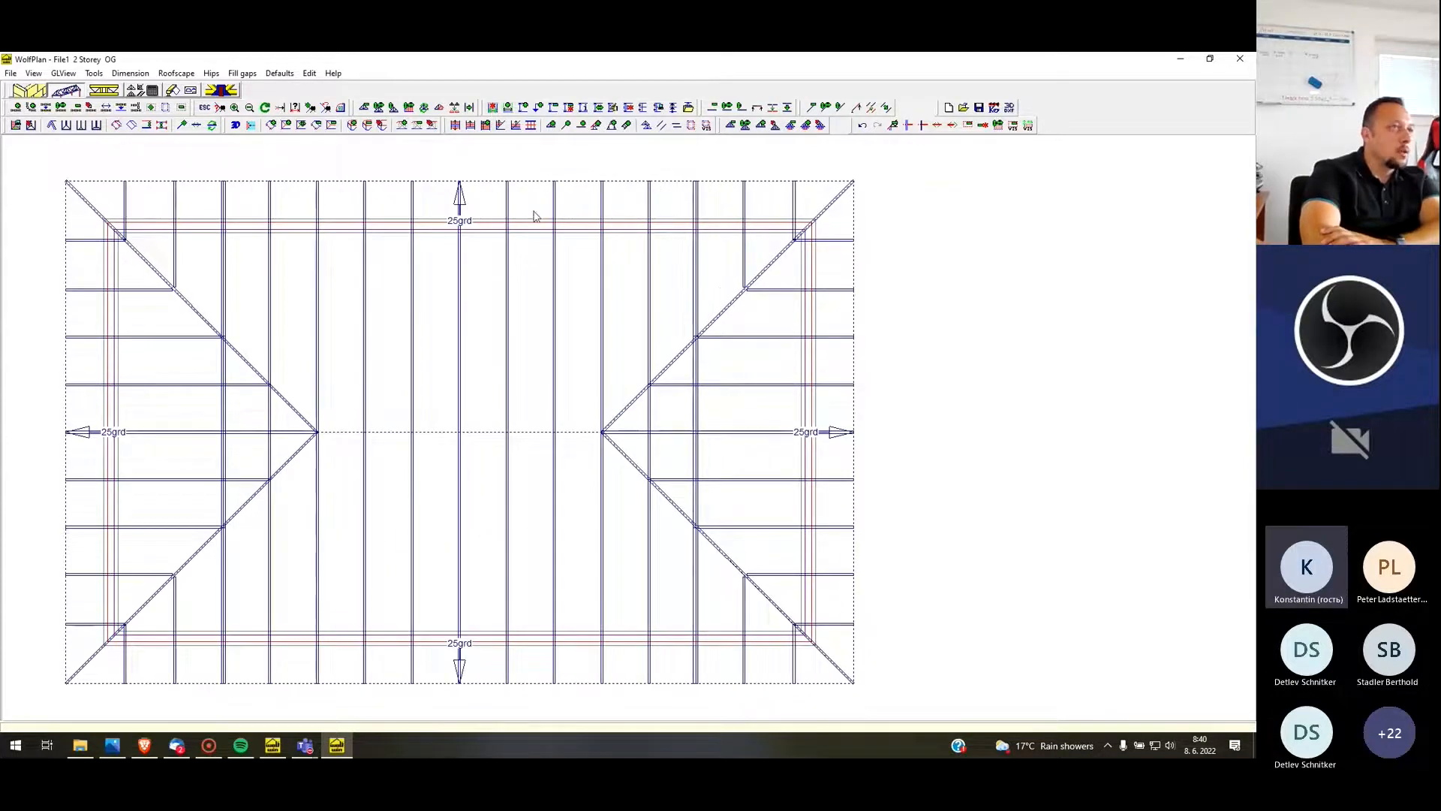
pyautogui.scroll(-1, 533, 212)
pyautogui.click(862, 125)
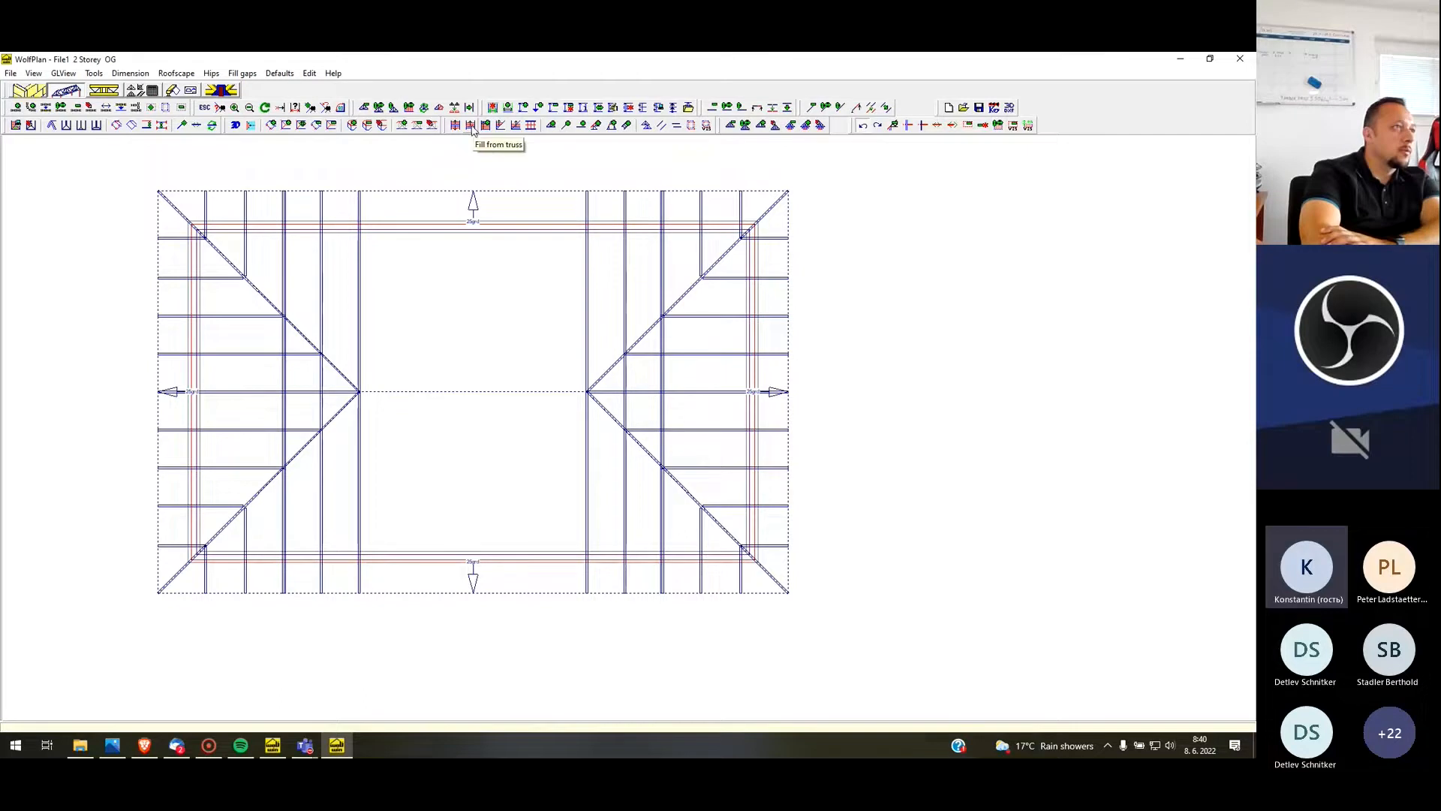
# Fill the gap between the two hip ends with full-span trusses using Fill from truss, starting from the truss at the left hip apex
pyautogui.click(471, 126)
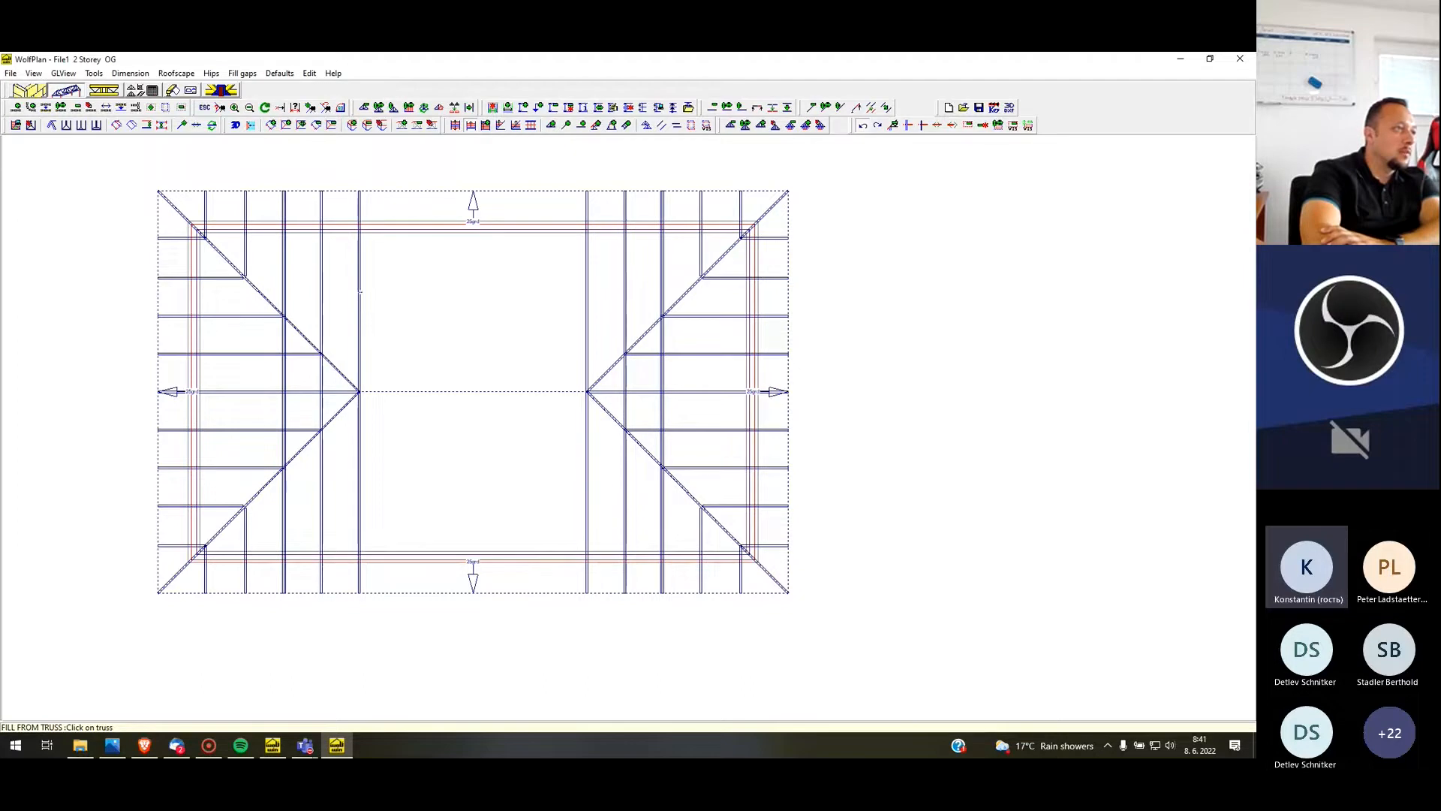
pyautogui.click(359, 291)
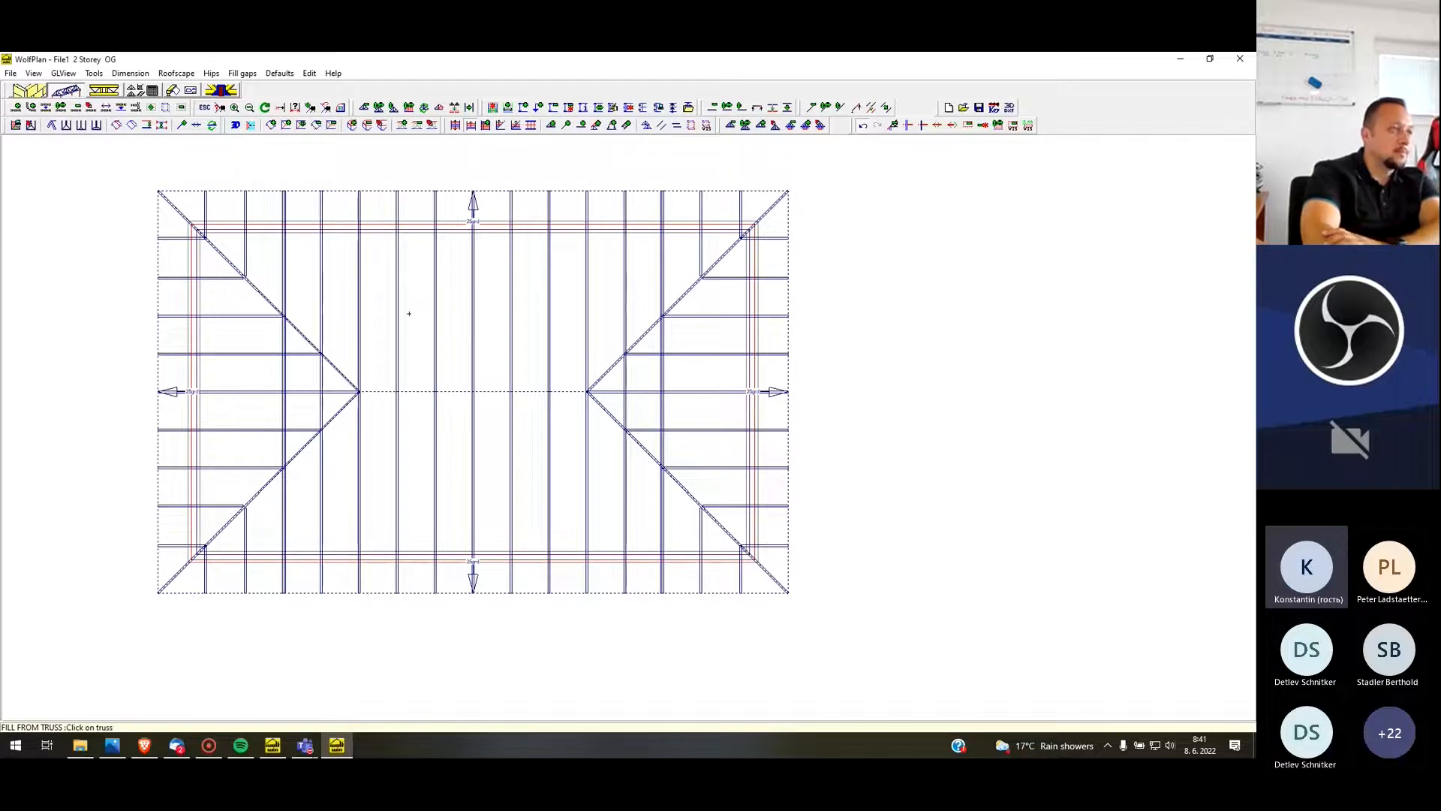
pyautogui.moveTo(295, 222); pyautogui.dragTo(289, 233, button='middle')
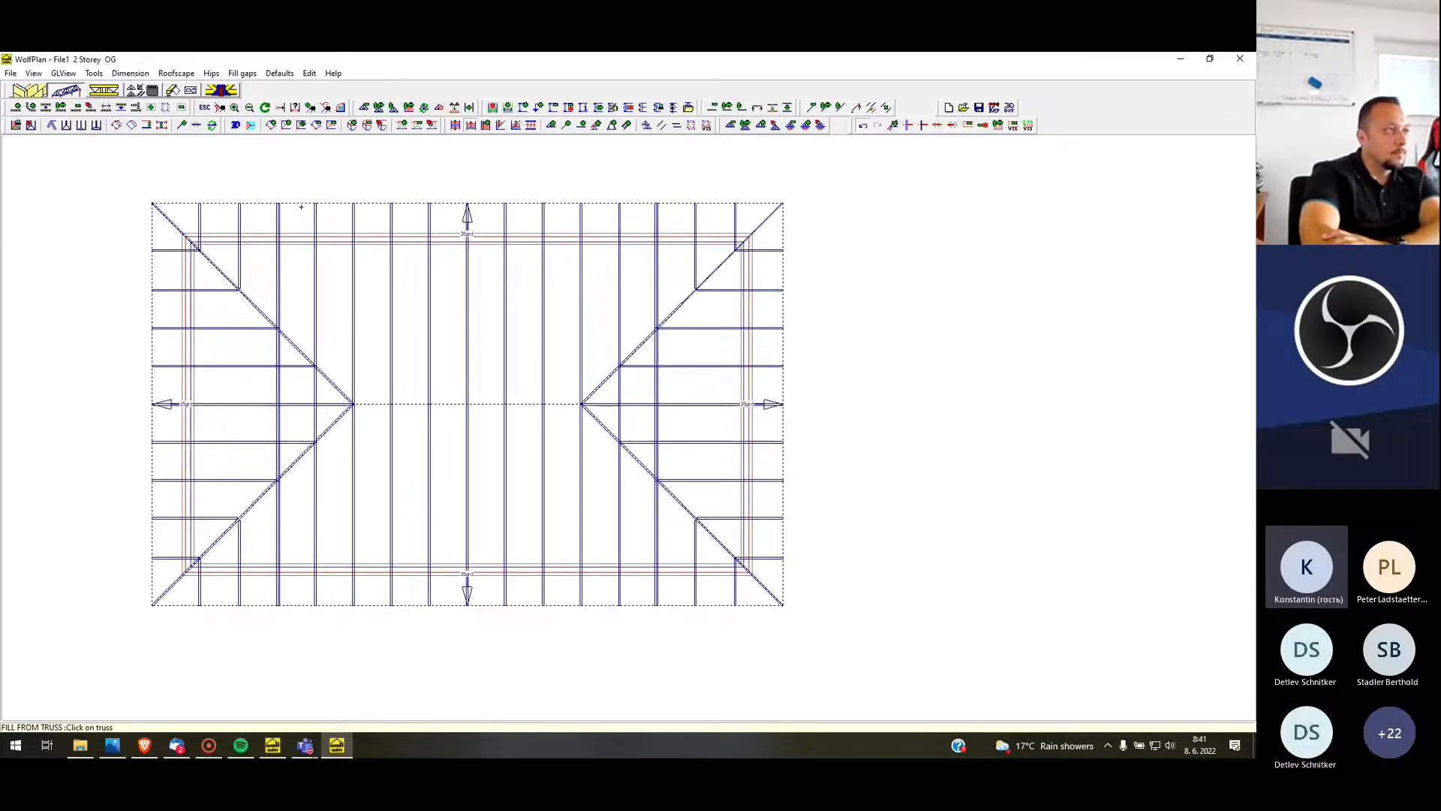
# Look at the house in the 3D Roofscape view, close it and review the complete truss layout in plan
pyautogui.click(67, 74)
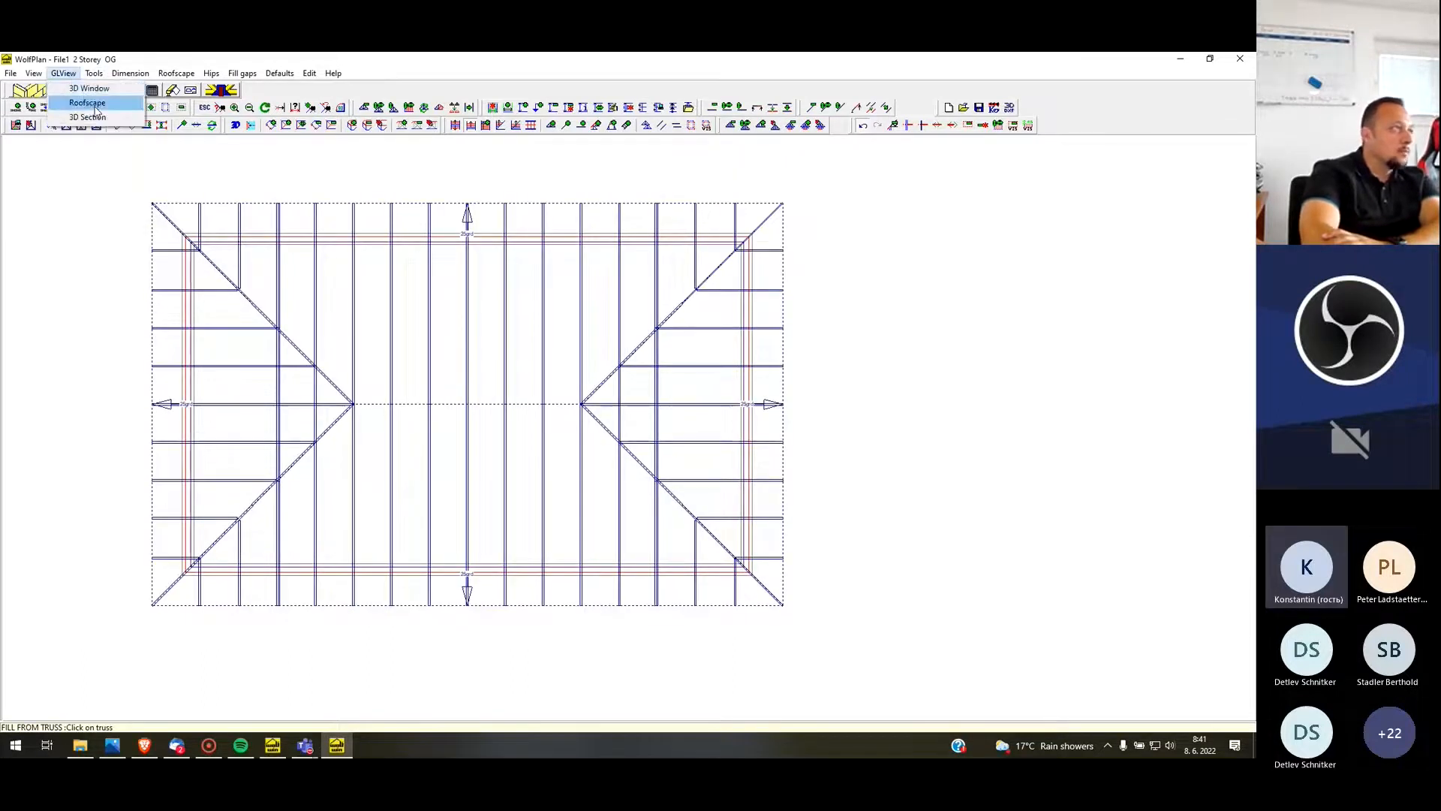
pyautogui.click(98, 103)
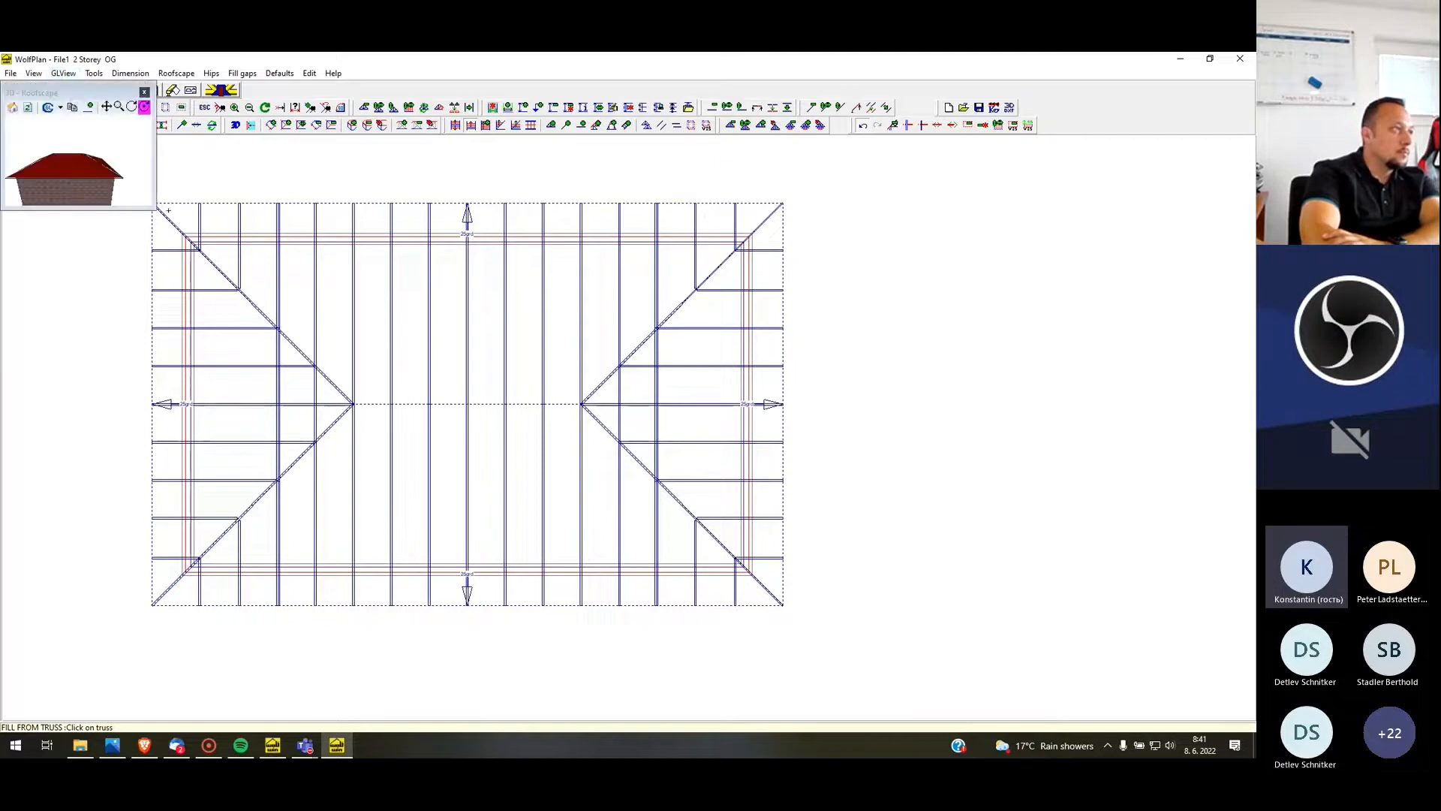
pyautogui.click(144, 92)
pyautogui.scroll(-2, 308, 270)
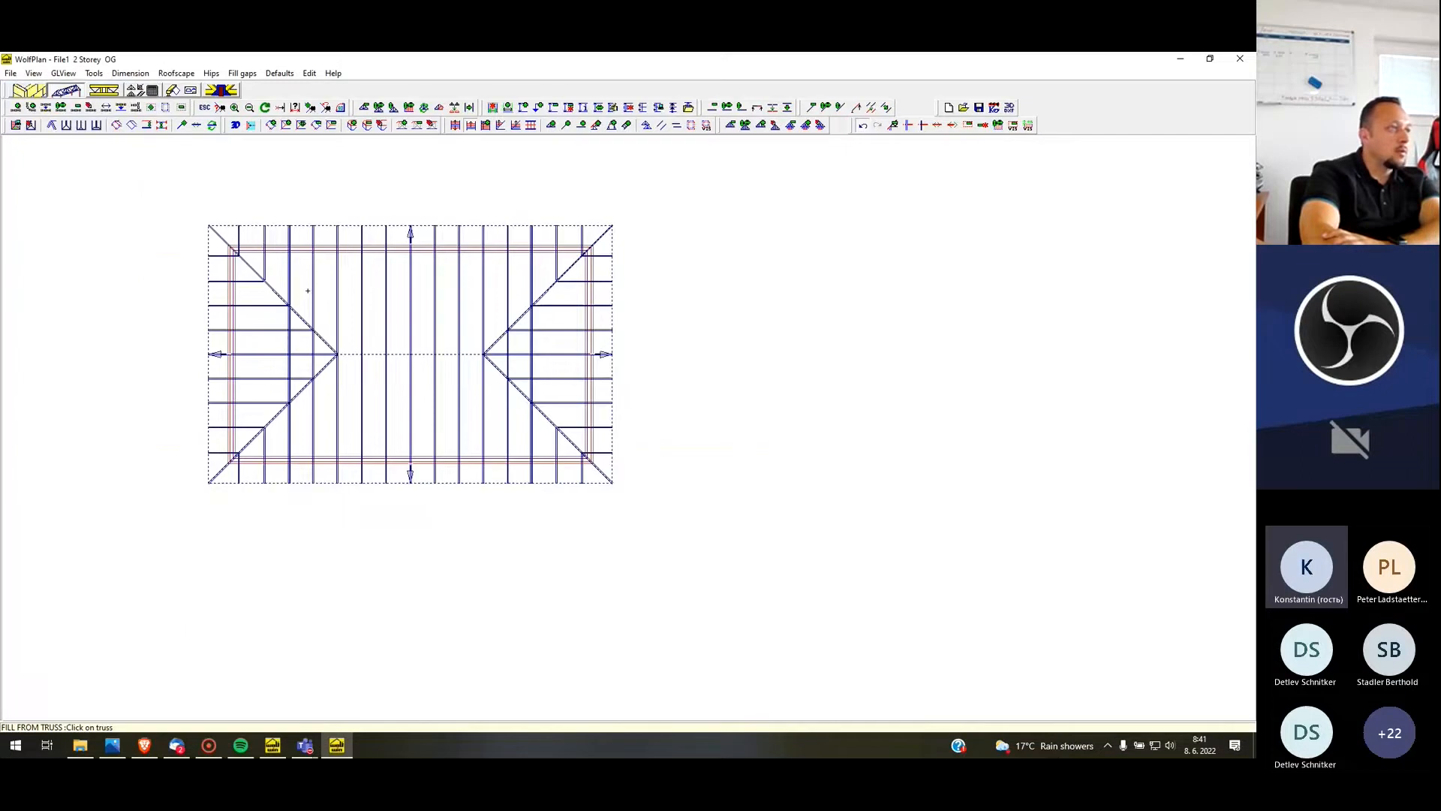
pyautogui.scroll(3, 312, 278)
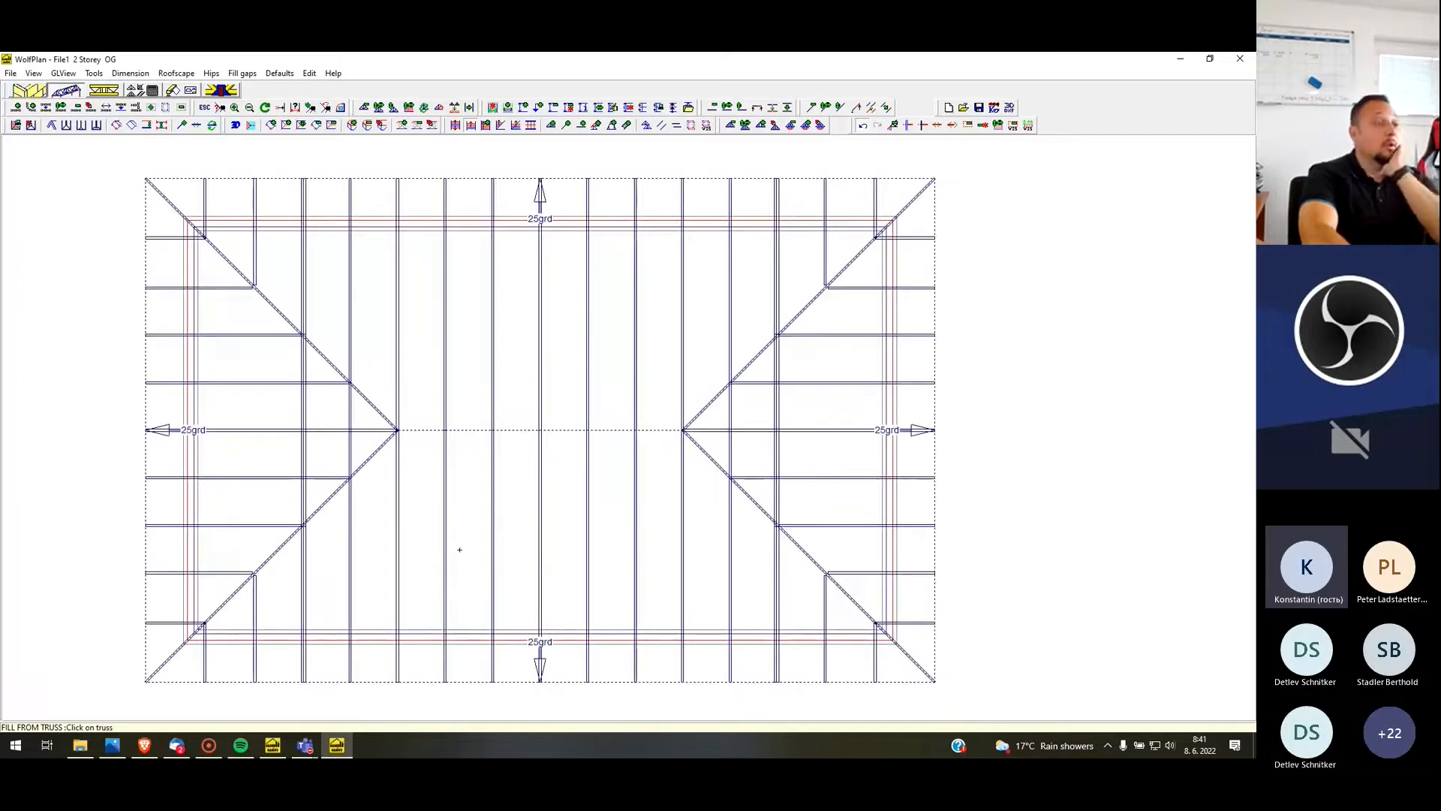
pyautogui.scroll(-1, 404, 412)
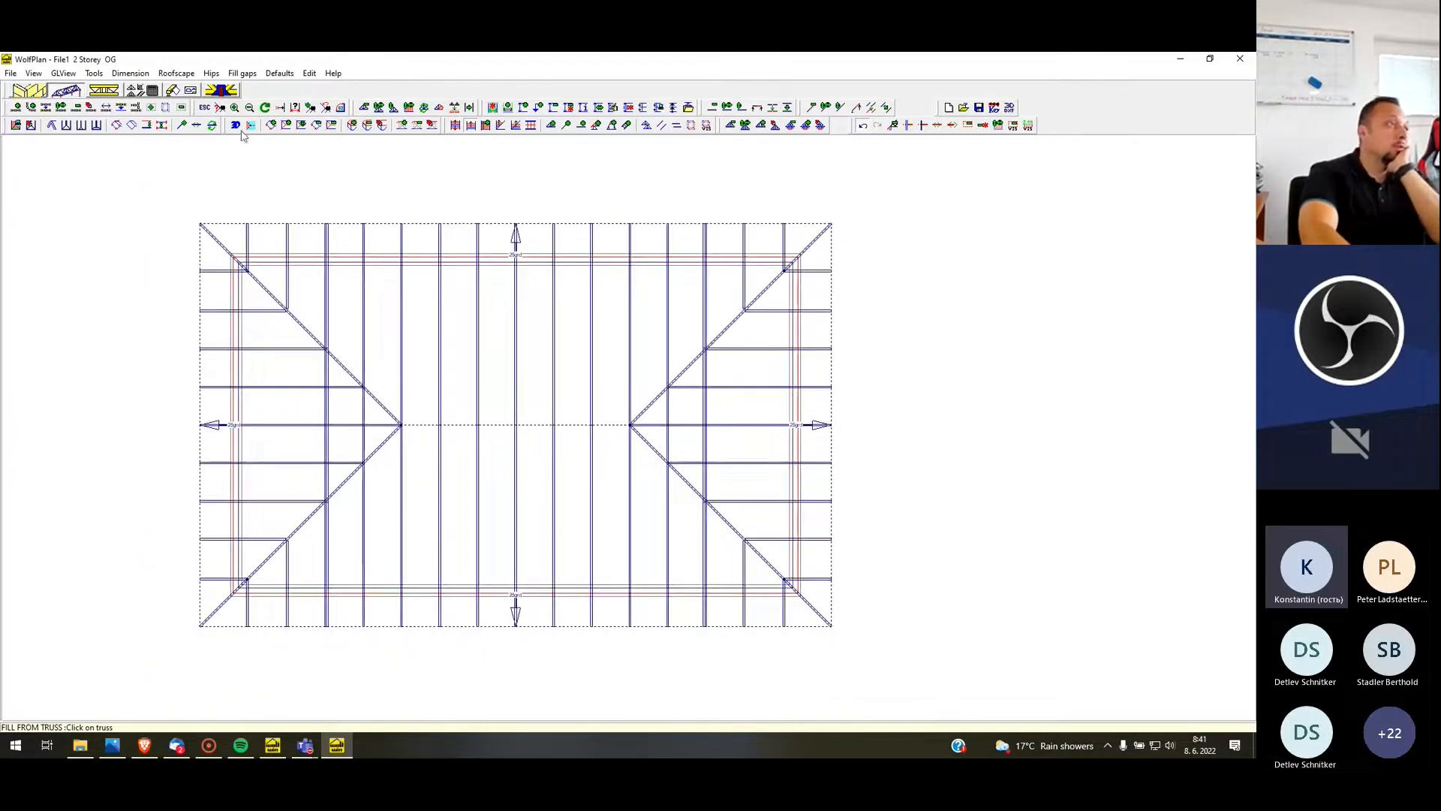
# Run the timber load calculation with general loading of 600 rafter dead, 1050 snow, 500 ceiling dead, 0 ceiling imposed and 3250 attic floor
pyautogui.click(138, 91)
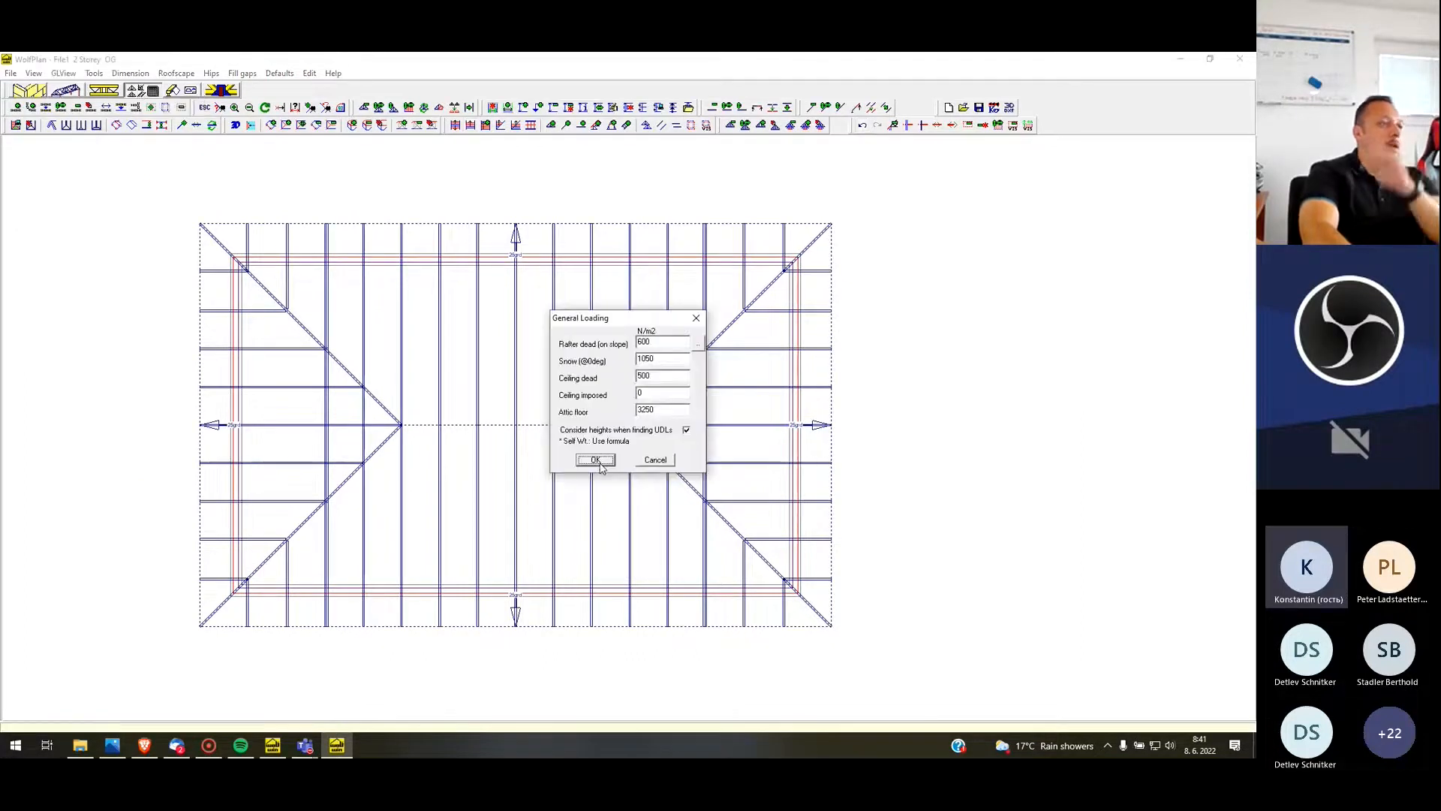
pyautogui.doubleClick(650, 342)
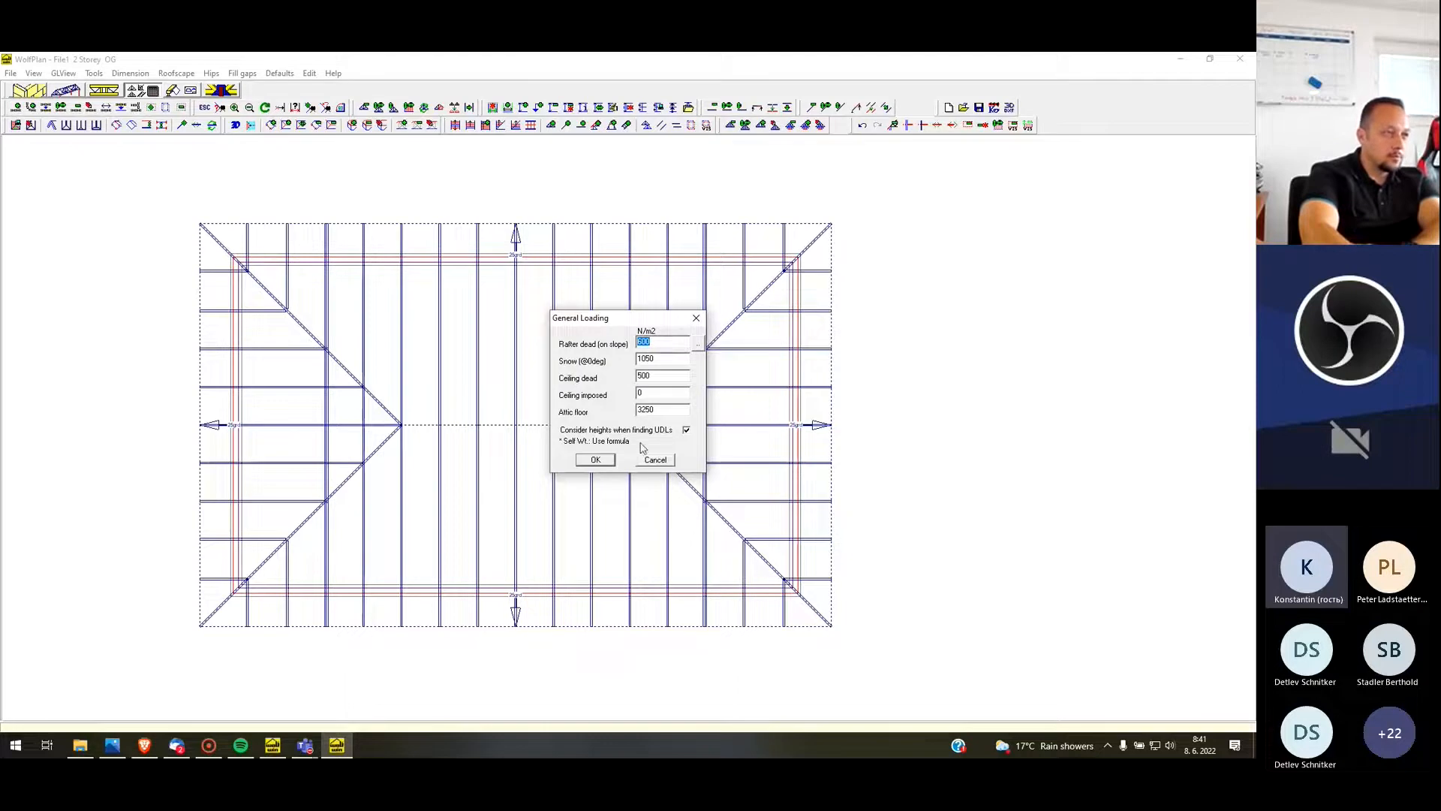
pyautogui.click(598, 466)
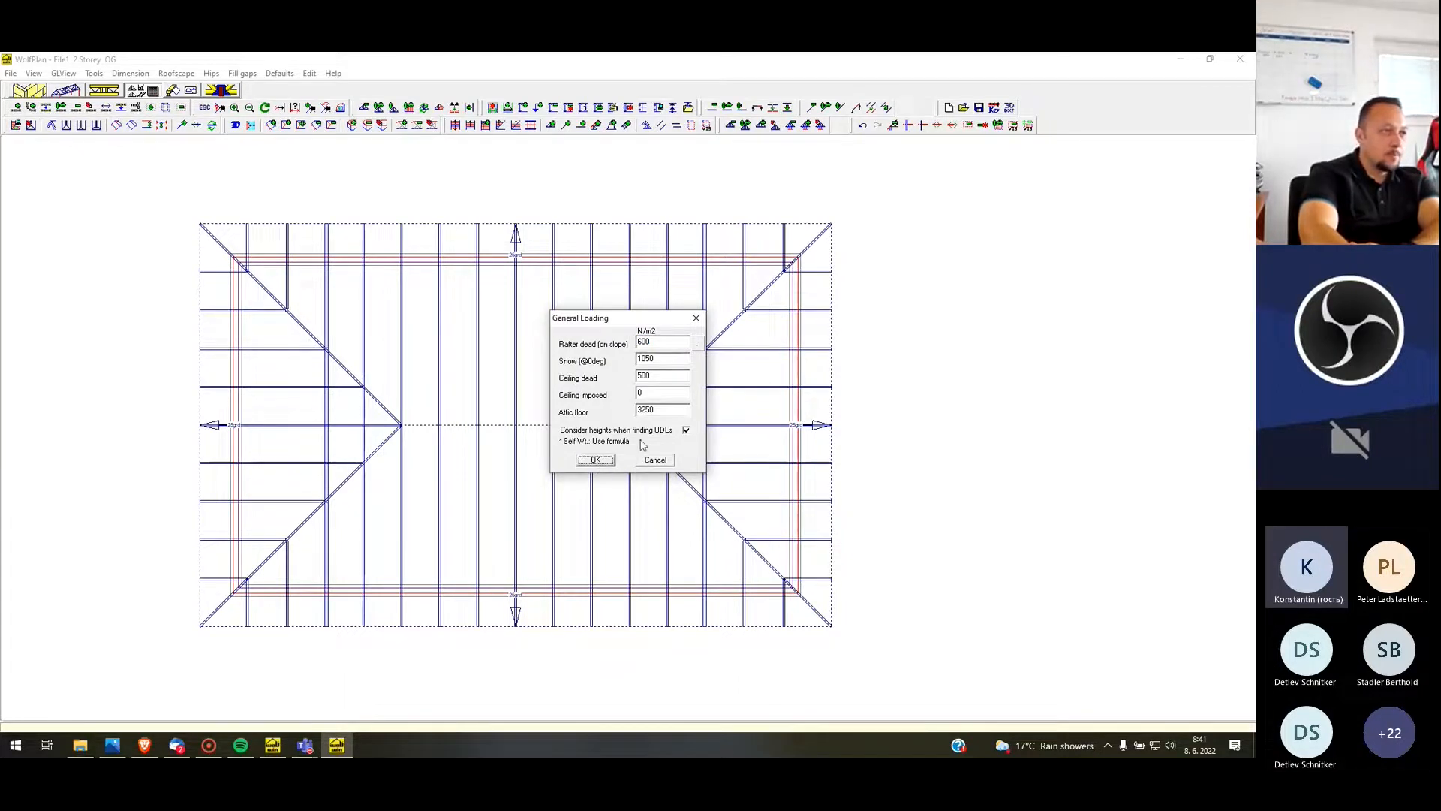
pyautogui.click(597, 464)
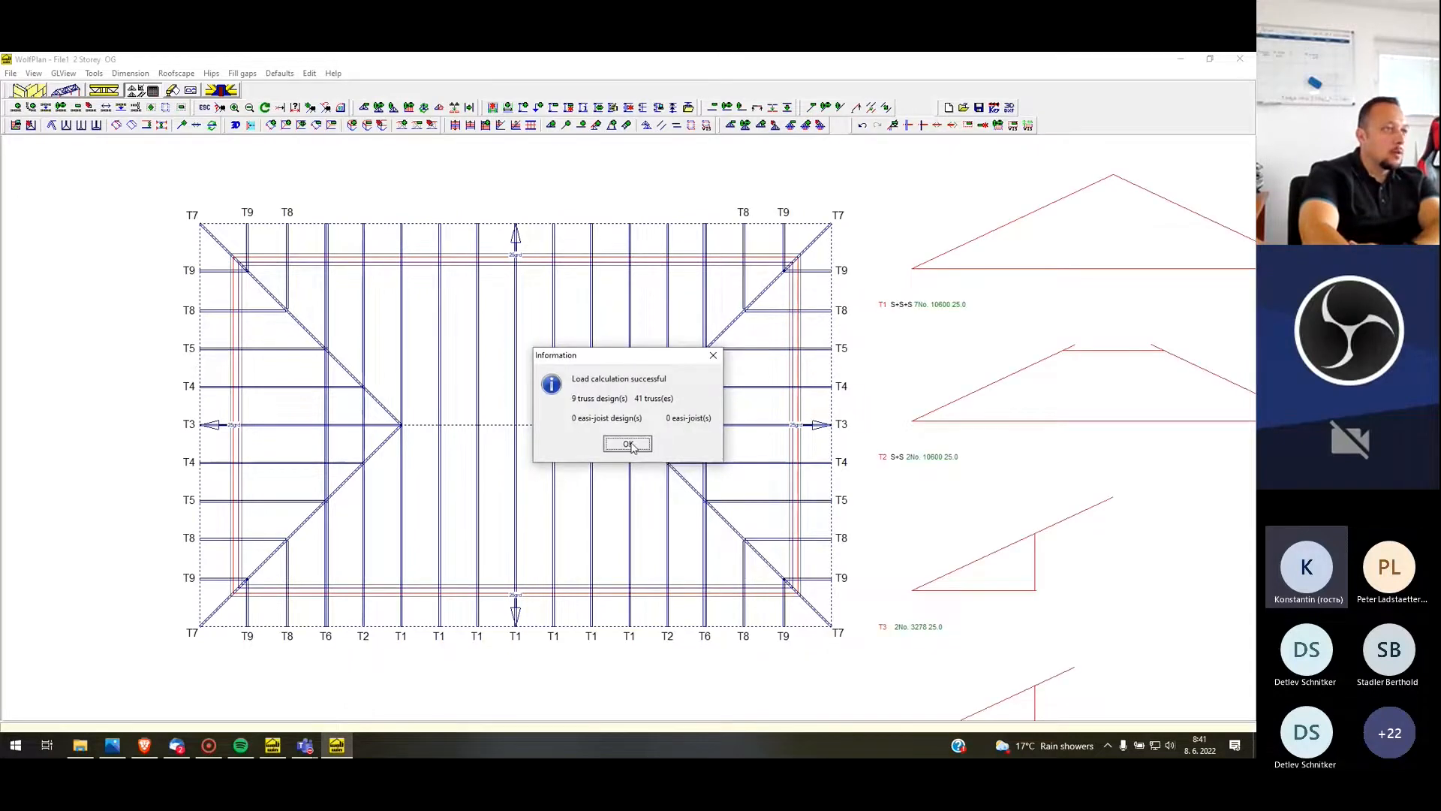
pyautogui.click(626, 445)
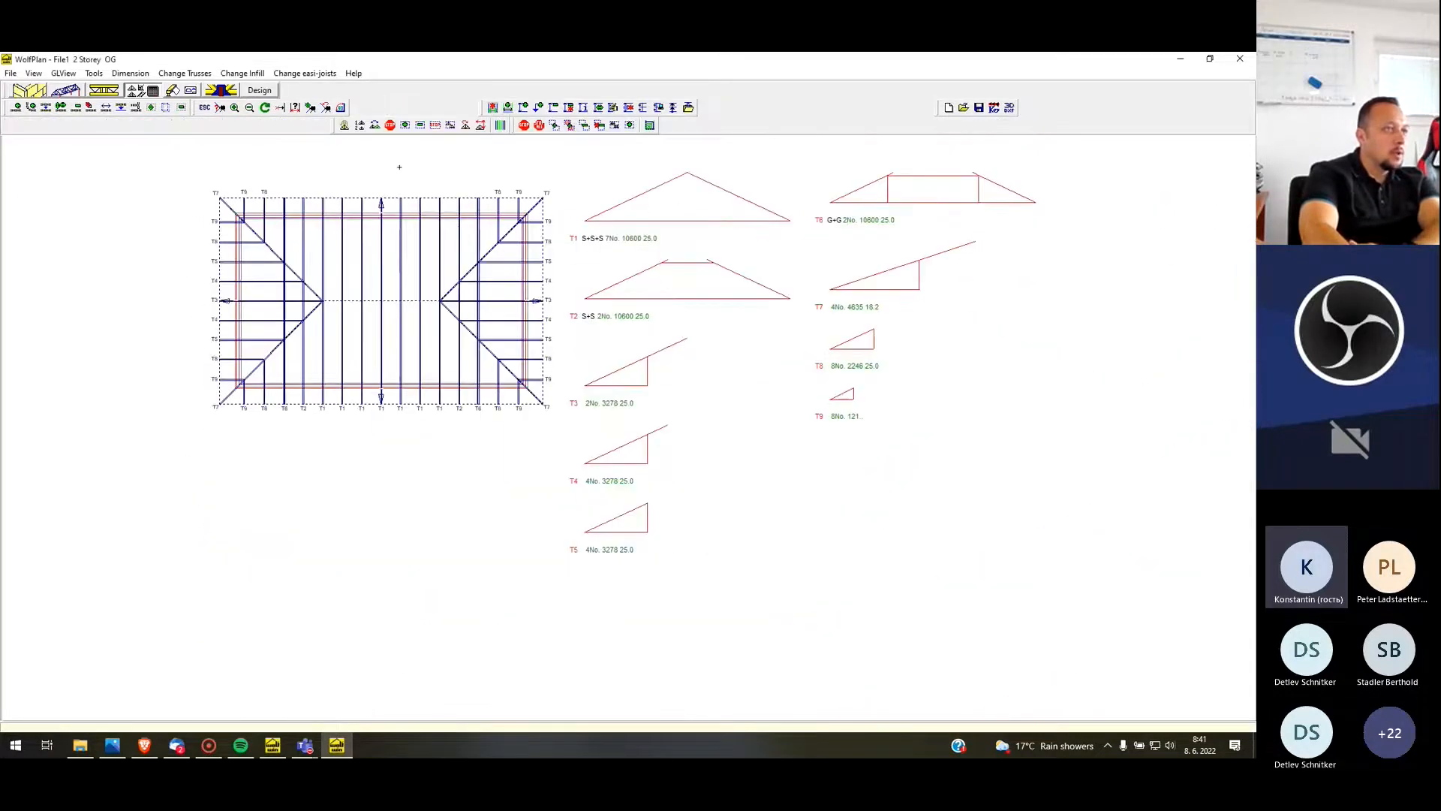
# Use View Truss positions to locate truss profiles T1 to T6 in the roof plan
pyautogui.scroll(1, 399, 167)
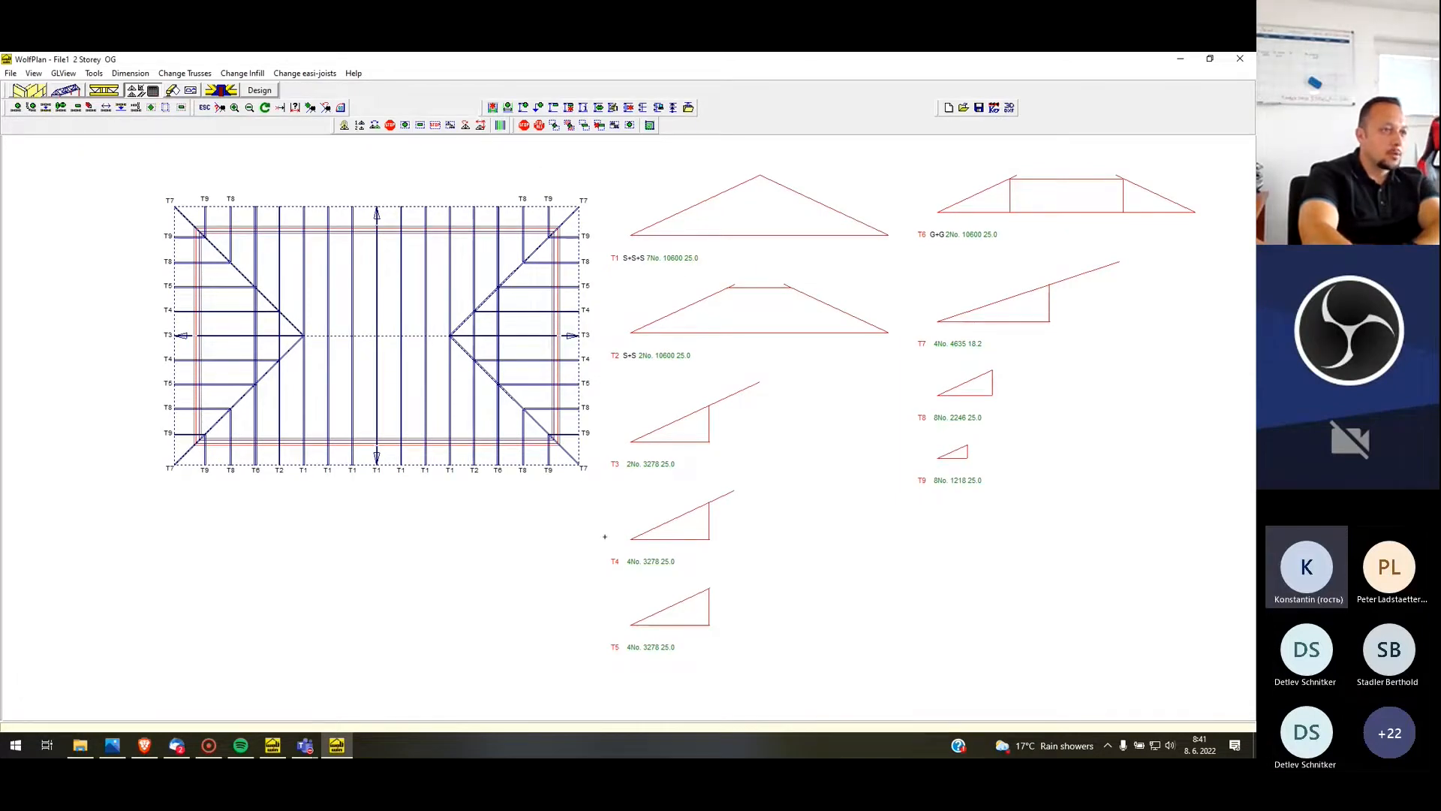
pyautogui.click(502, 128)
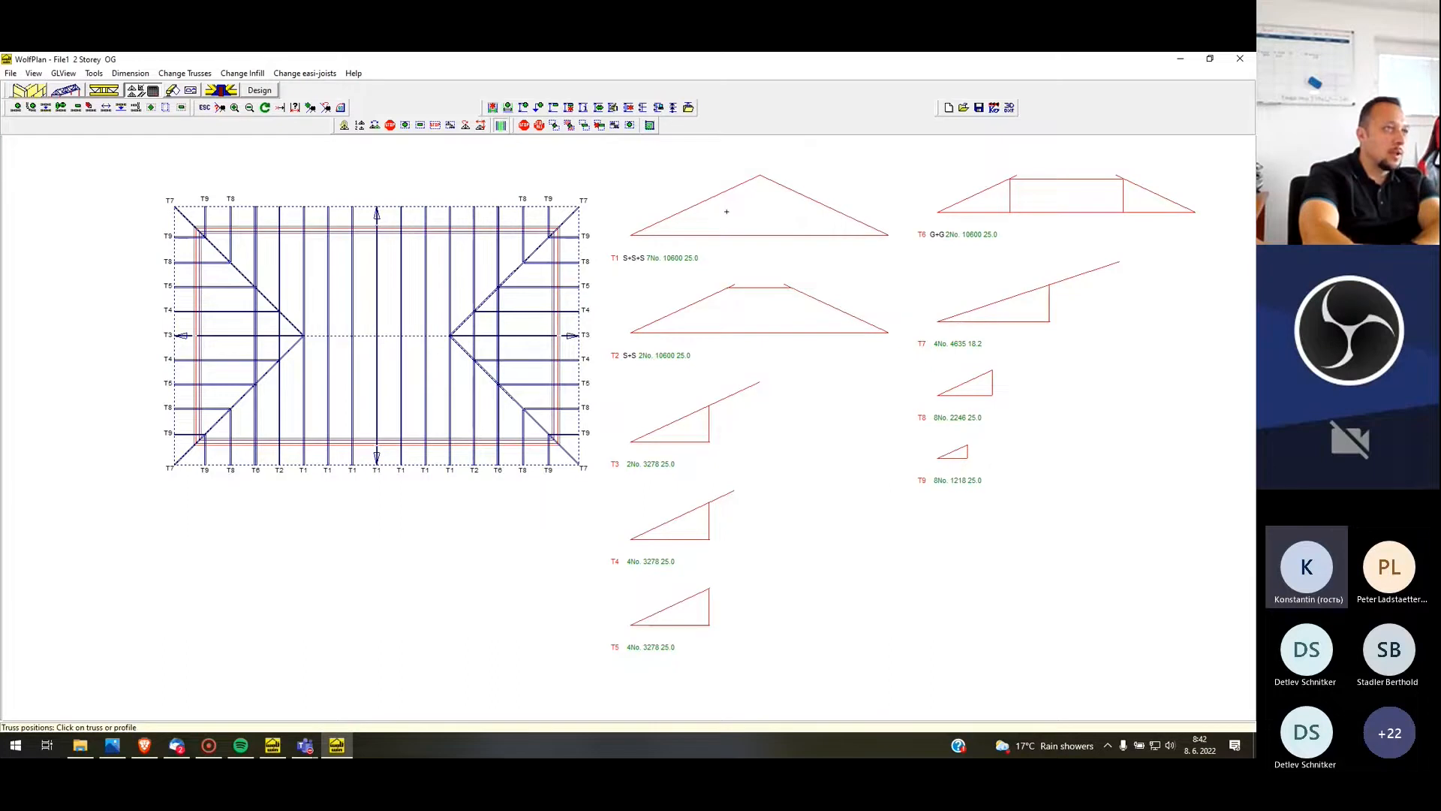
pyautogui.click(727, 212)
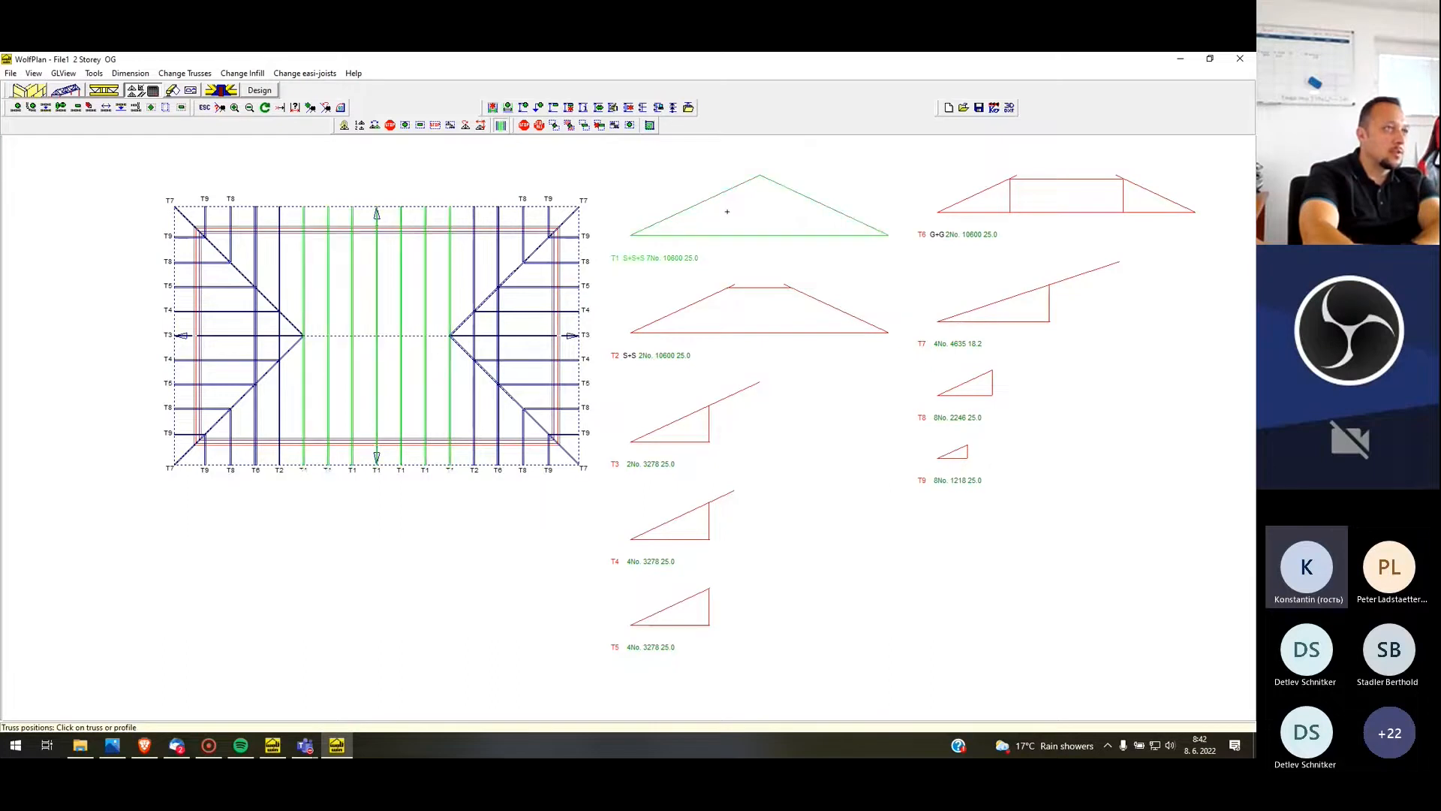
pyautogui.click(1011, 204)
pyautogui.click(795, 304)
pyautogui.click(707, 422)
pyautogui.click(686, 518)
pyautogui.click(688, 608)
pyautogui.scroll(-1, 782, 431)
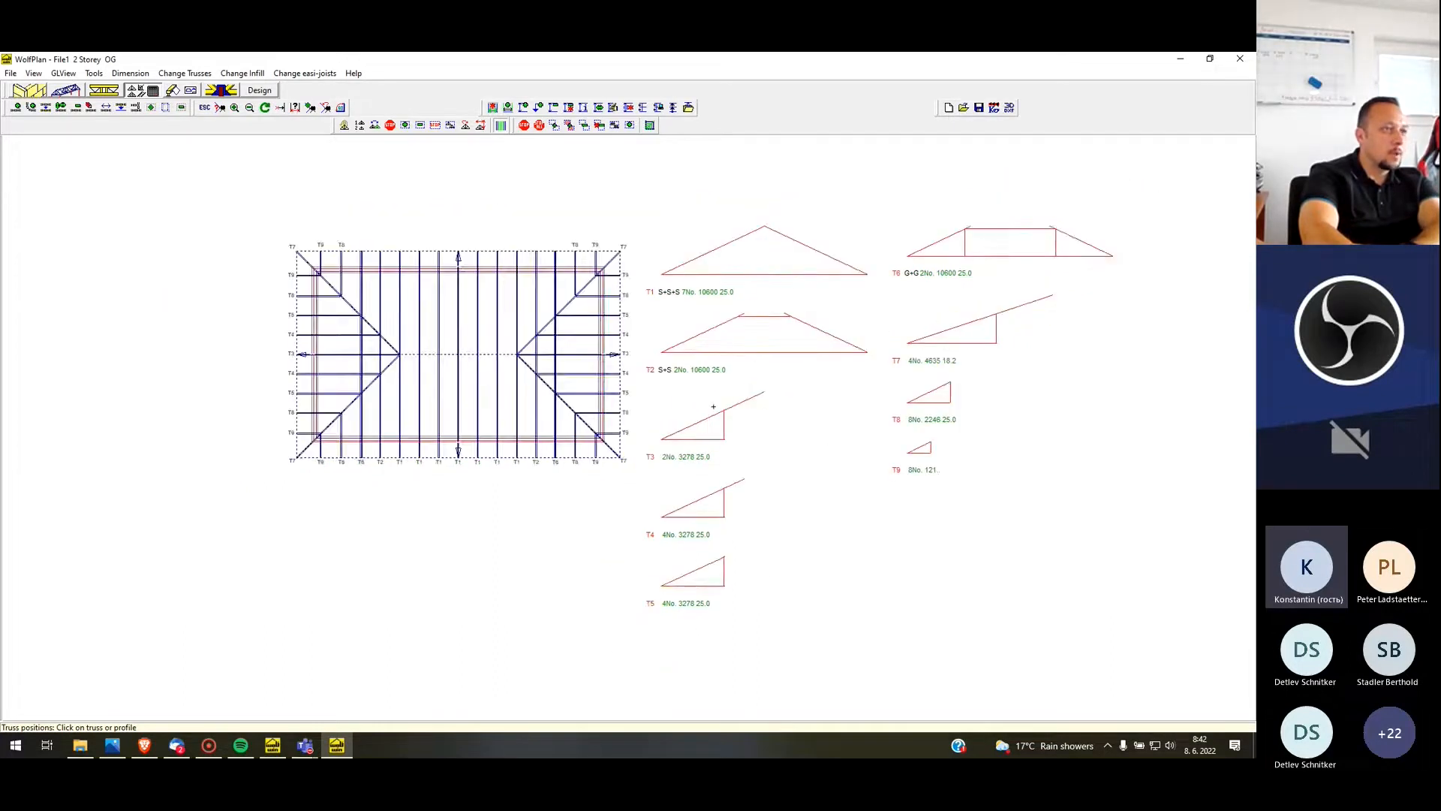
pyautogui.scroll(1, 740, 427)
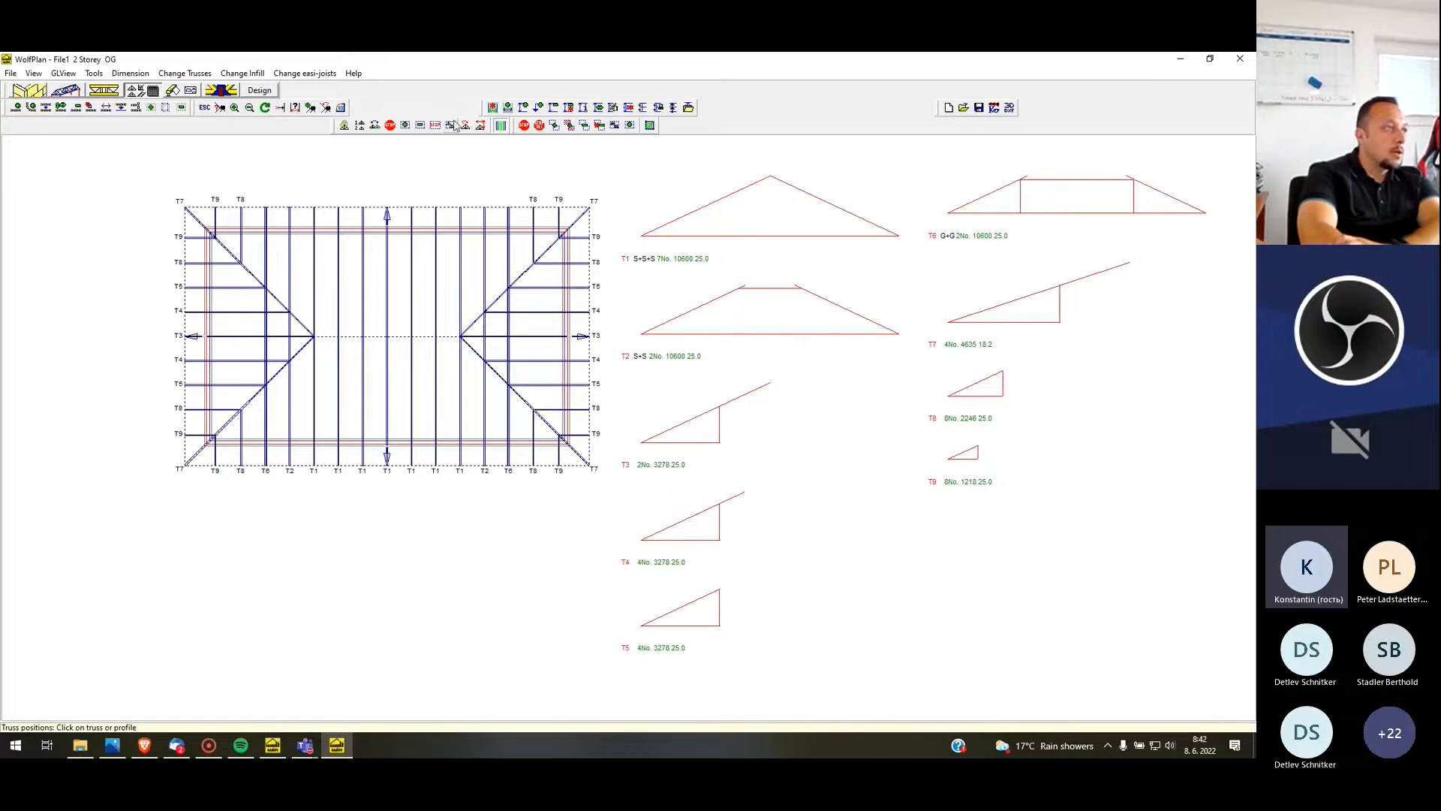
# Set the truss order so that T1 and T2 stay first, the flat-topped girder truss is third and the hip truss of pitch 18.2 is fourth
pyautogui.click(360, 126)
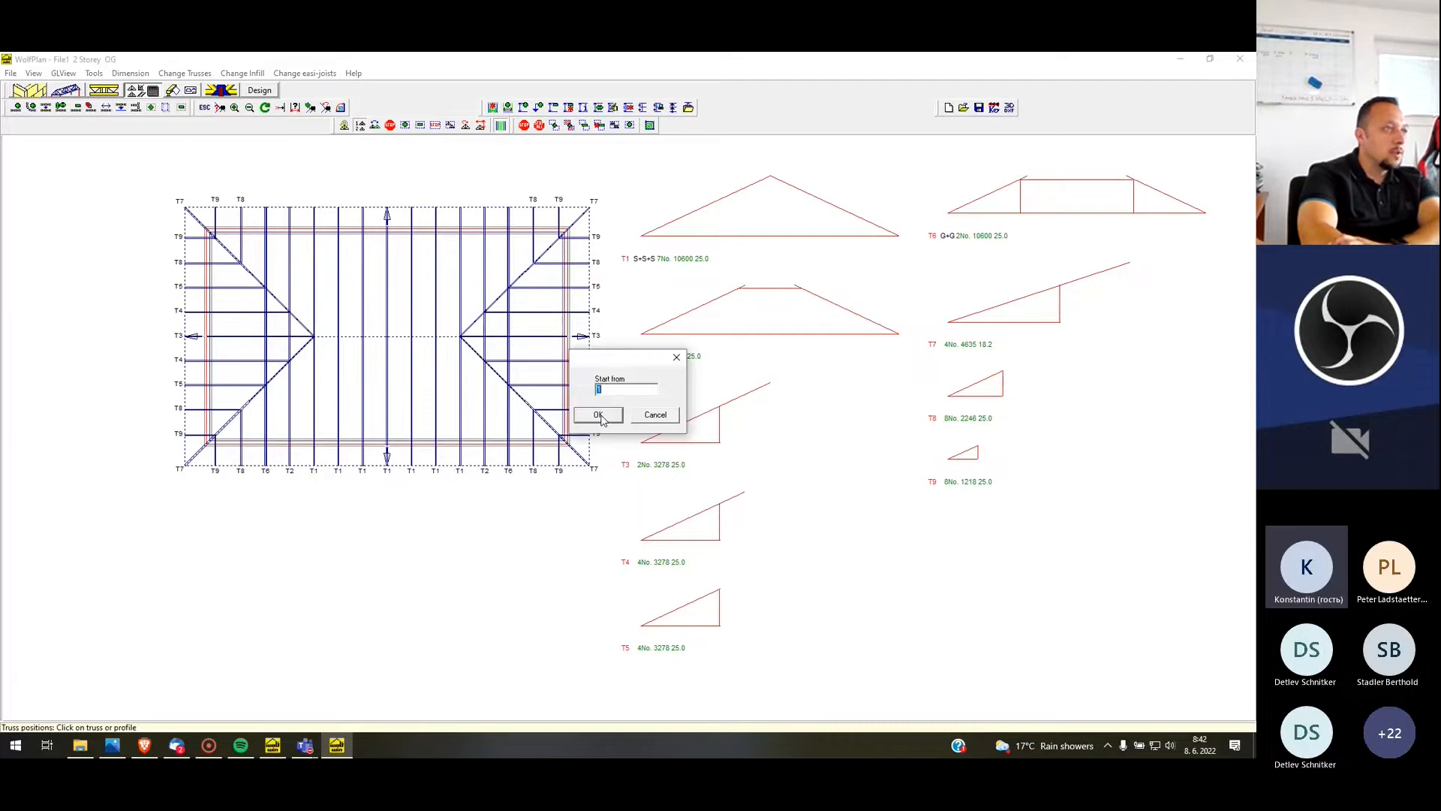
pyautogui.click(608, 416)
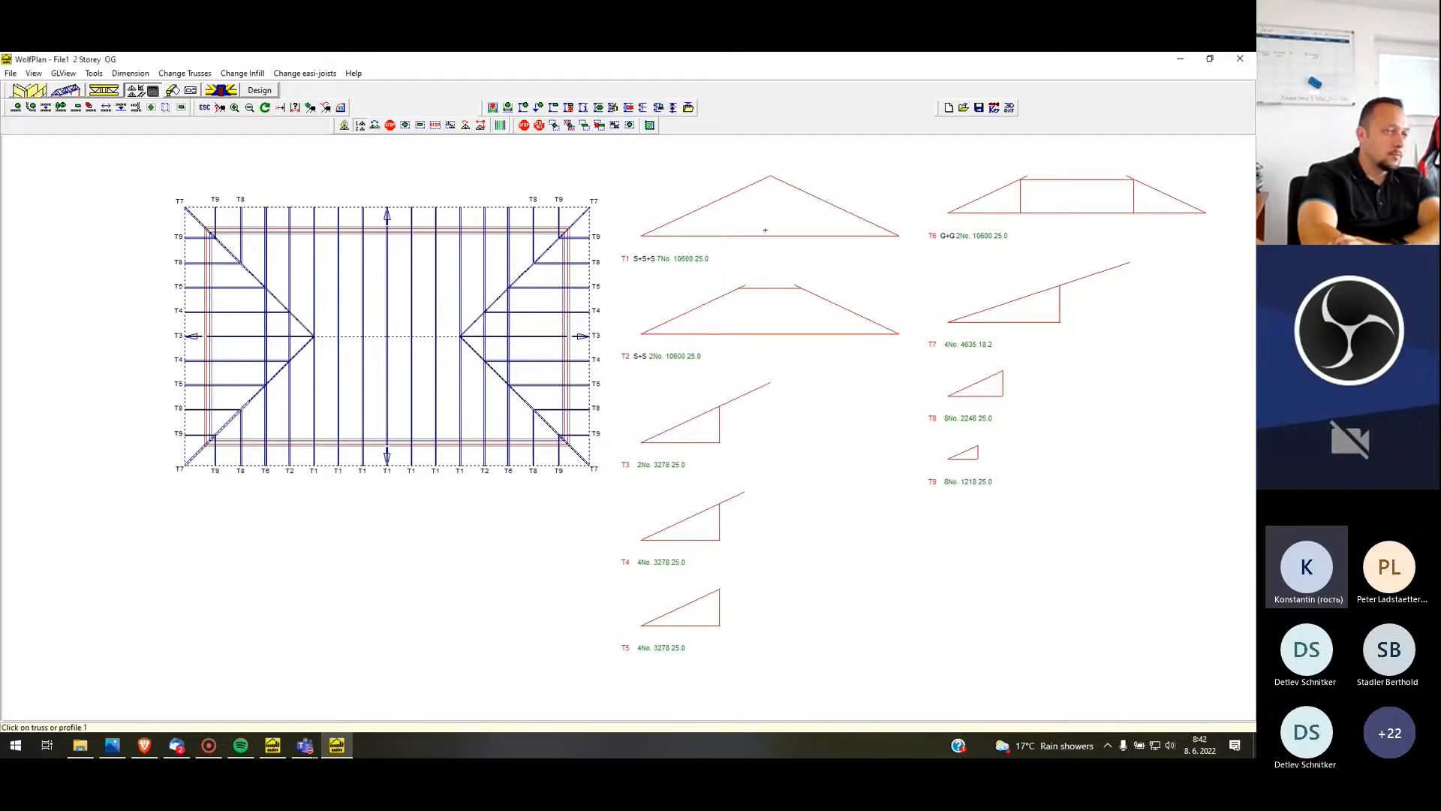
pyautogui.scroll(-1, 515, 254)
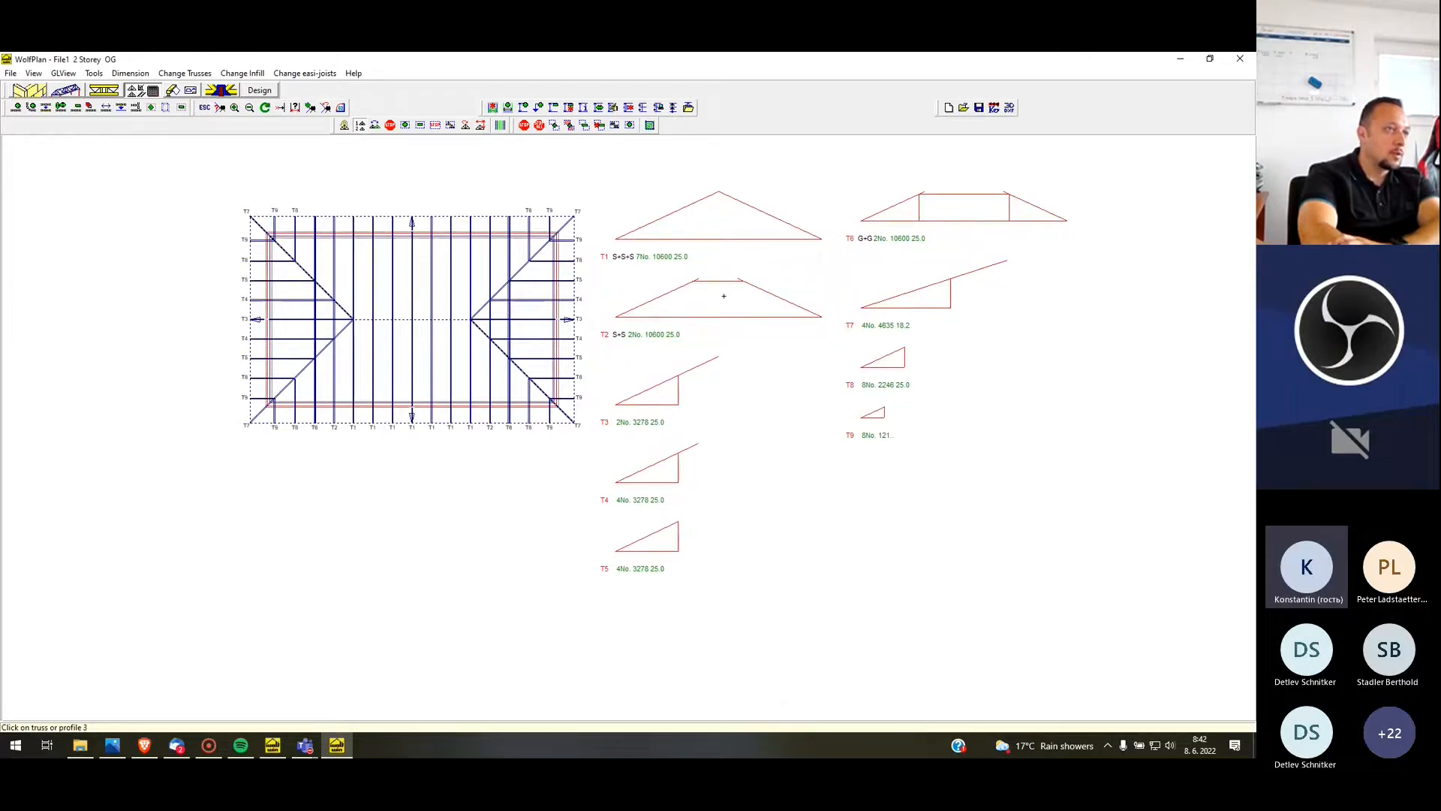
pyautogui.click(925, 207)
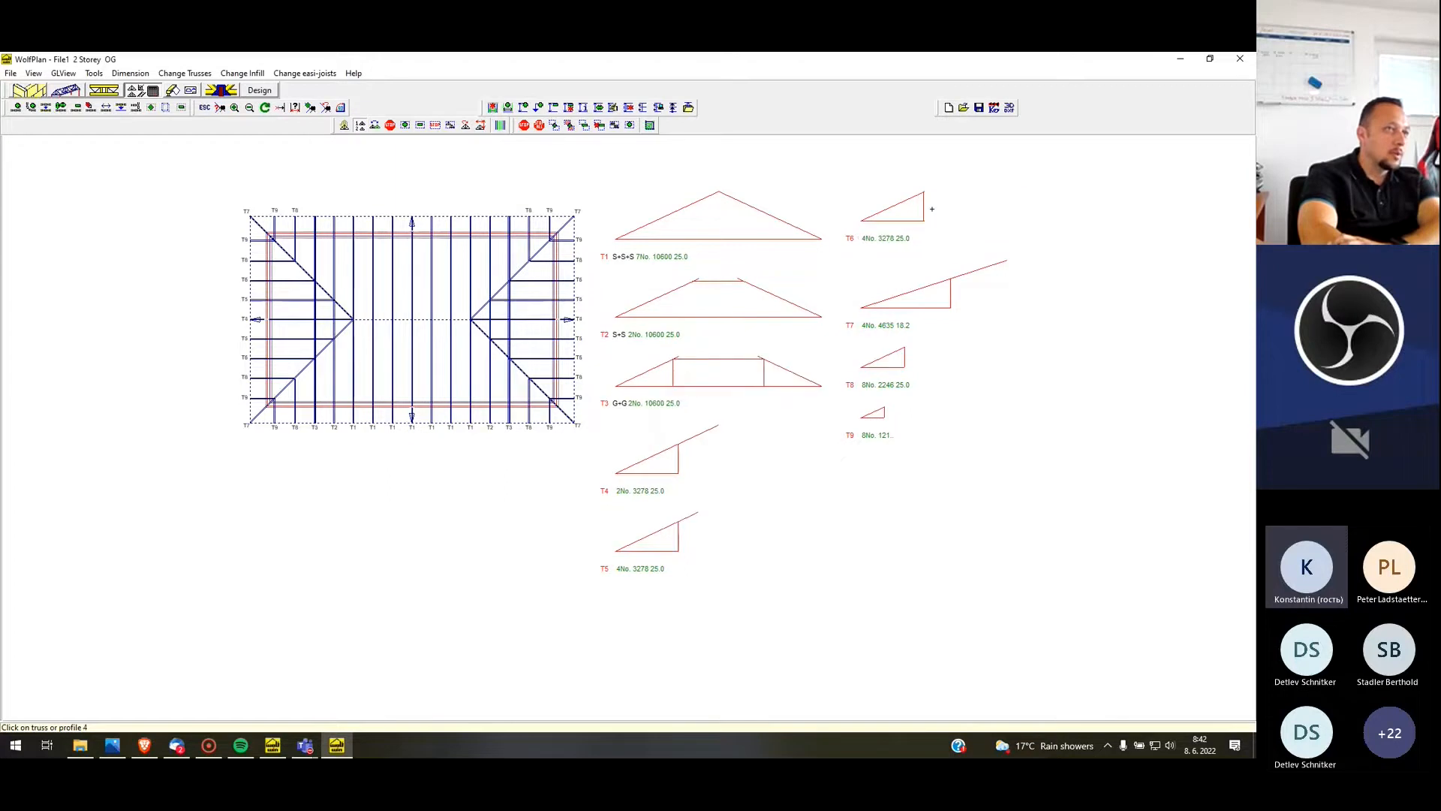
pyautogui.click(920, 301)
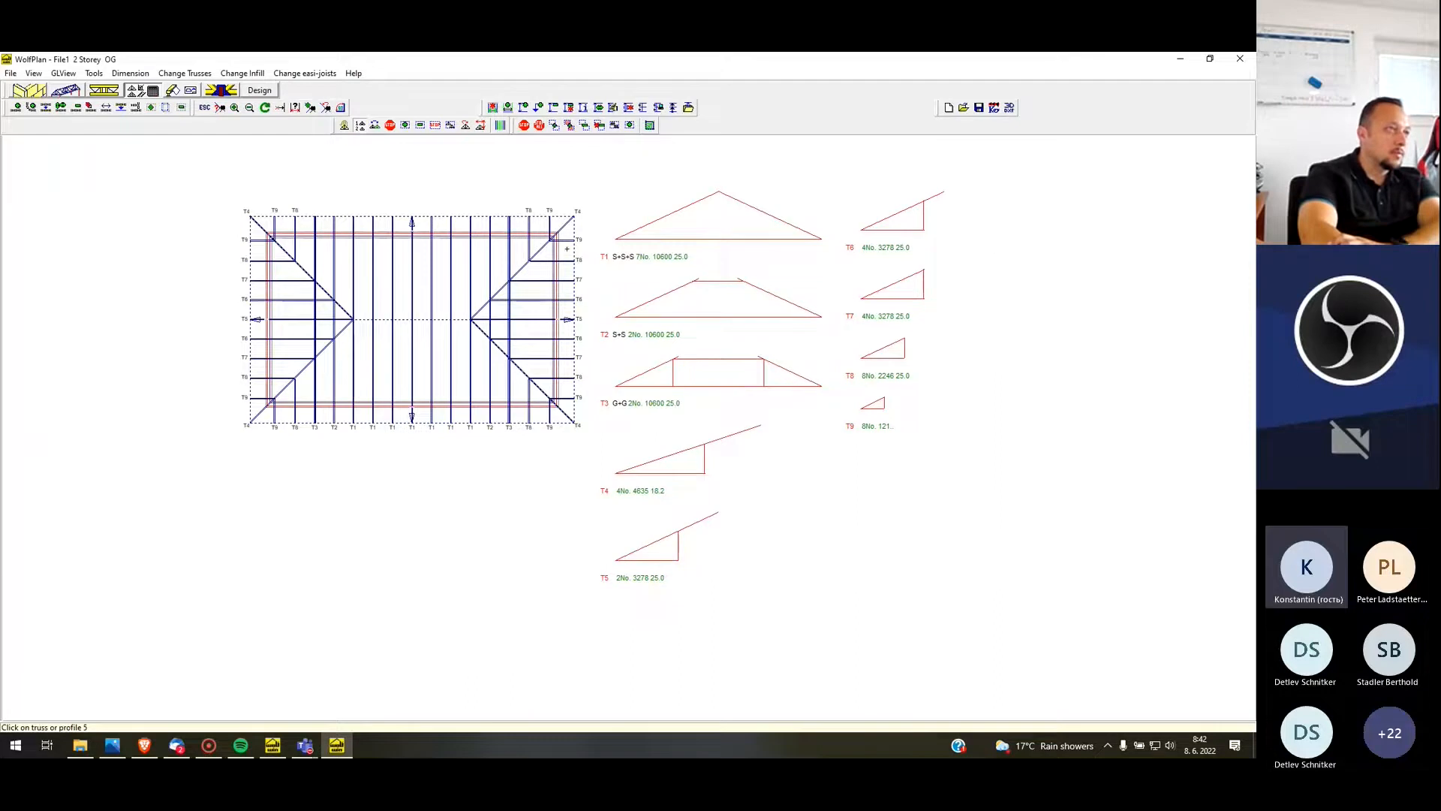
pyautogui.click(466, 124)
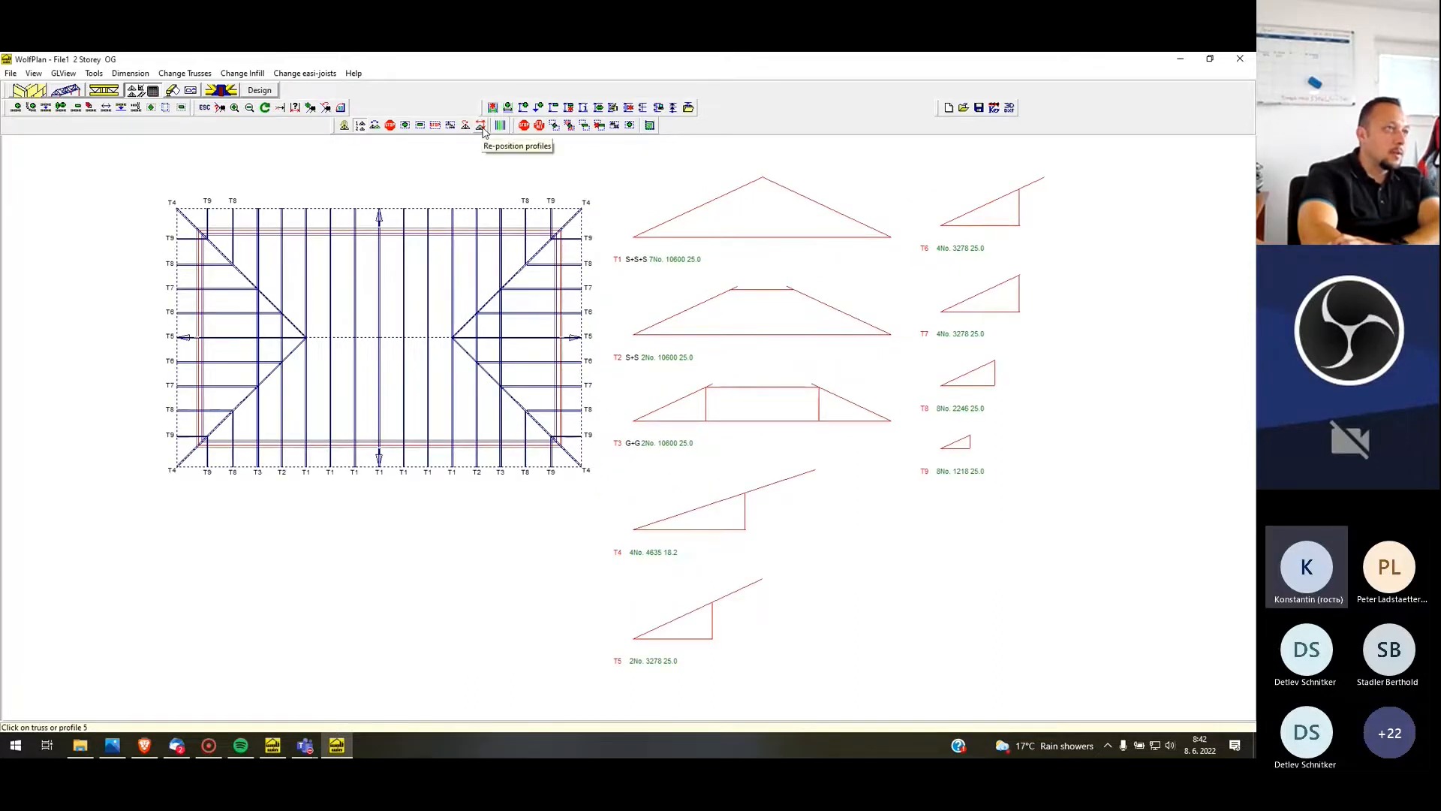
pyautogui.click(481, 126)
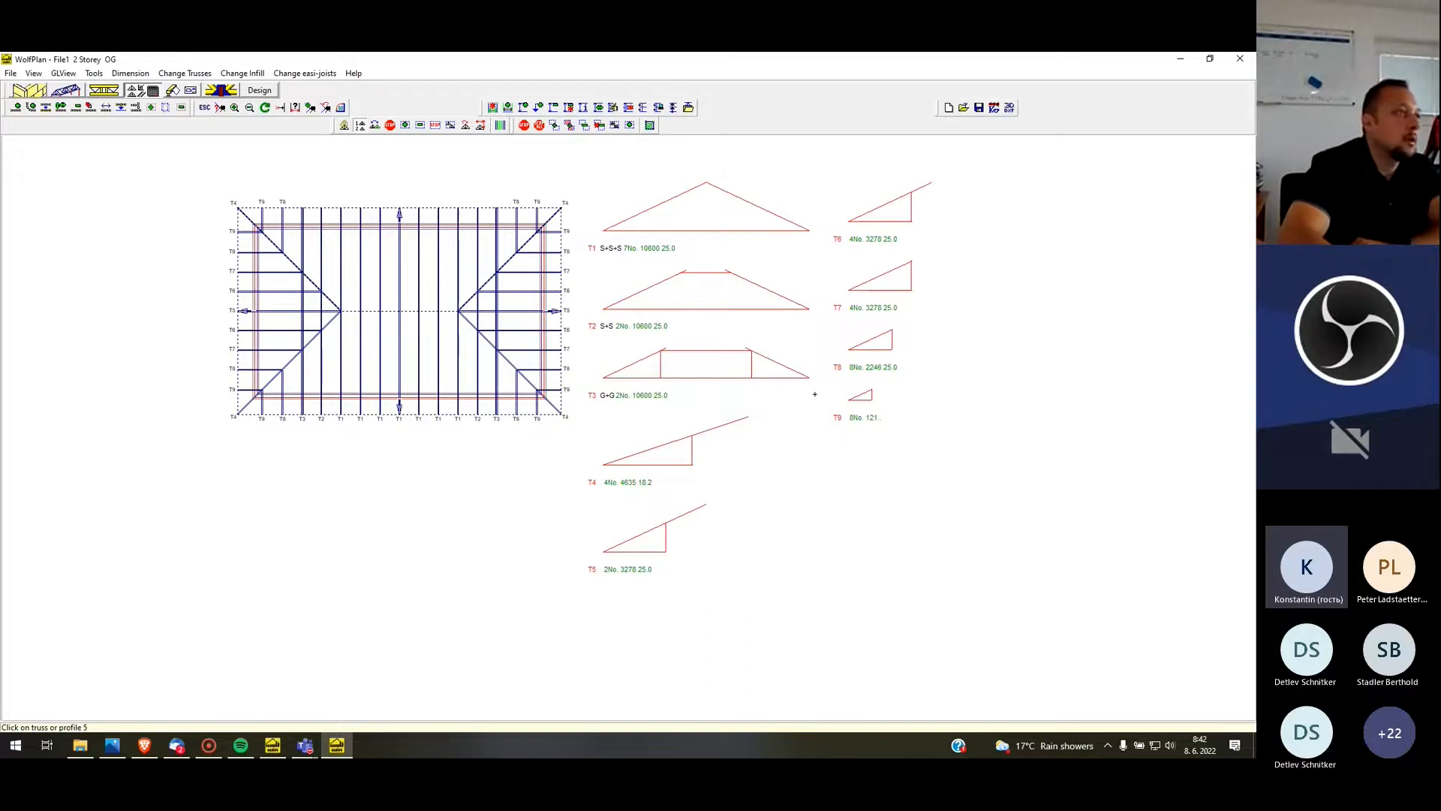
# Check which profiles belong to the shortest corner trusses and the hip trusses in the plan using View Truss positions
pyautogui.click(500, 125)
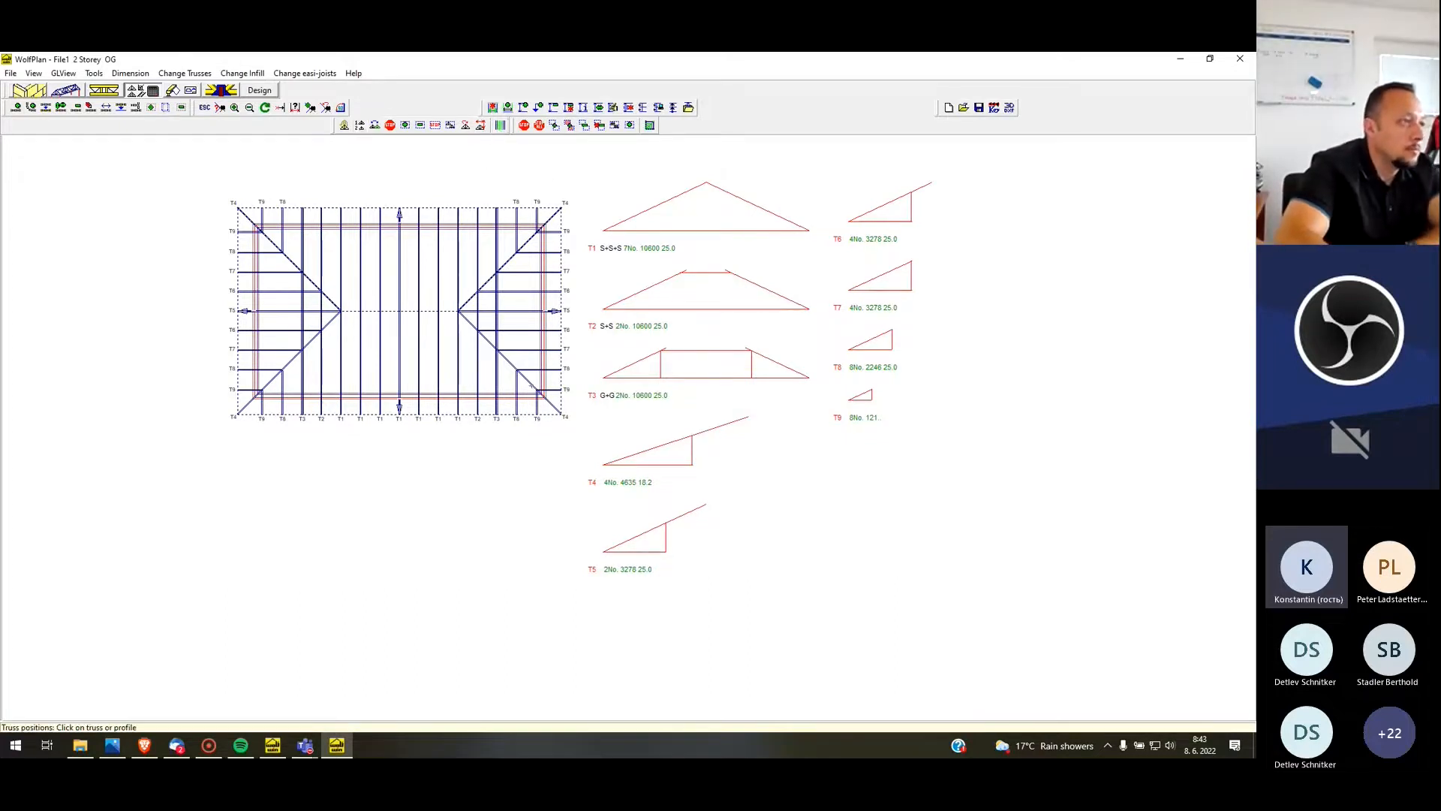
pyautogui.click(550, 391)
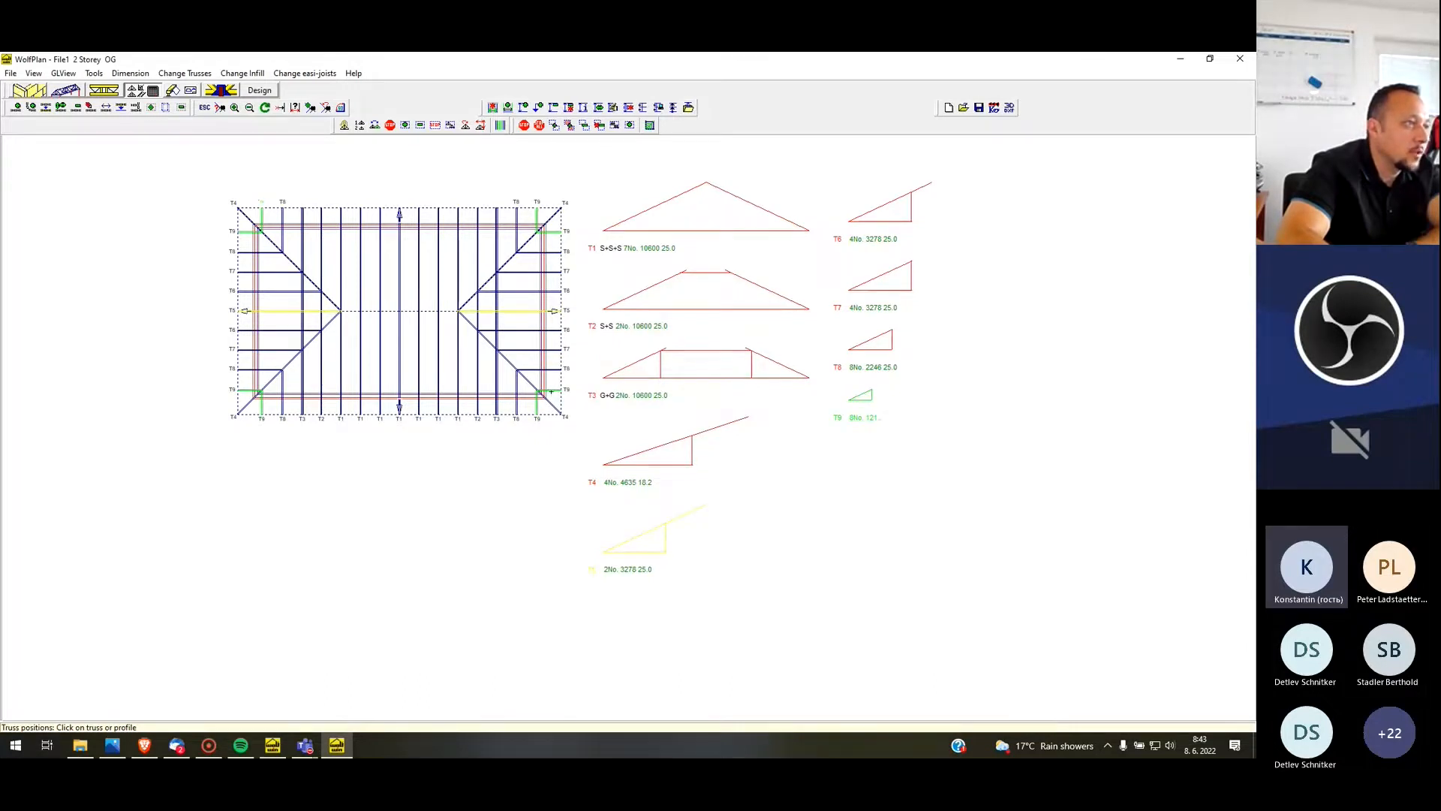
pyautogui.click(528, 383)
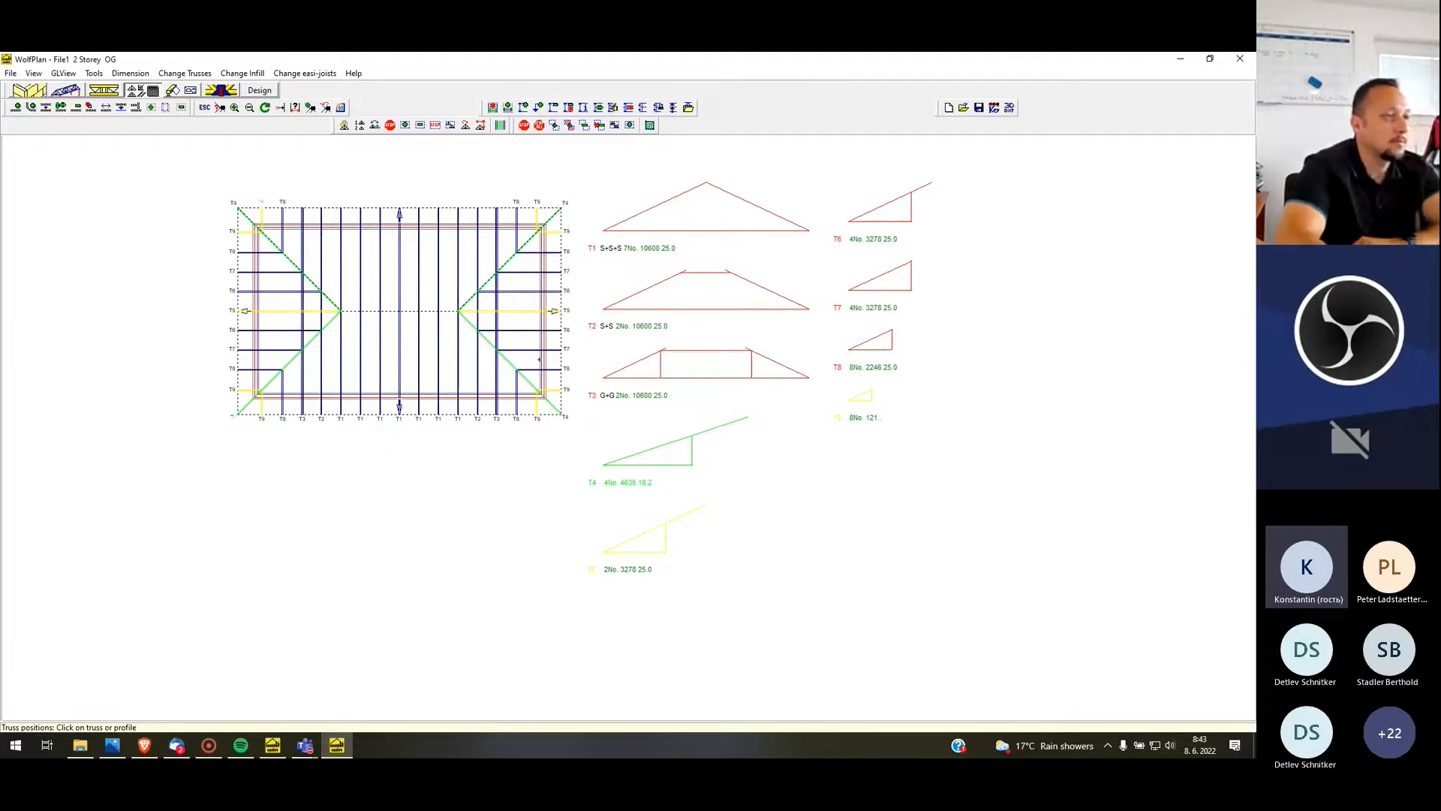
pyautogui.scroll(-1, 558, 369)
pyautogui.scroll(1, 549, 416)
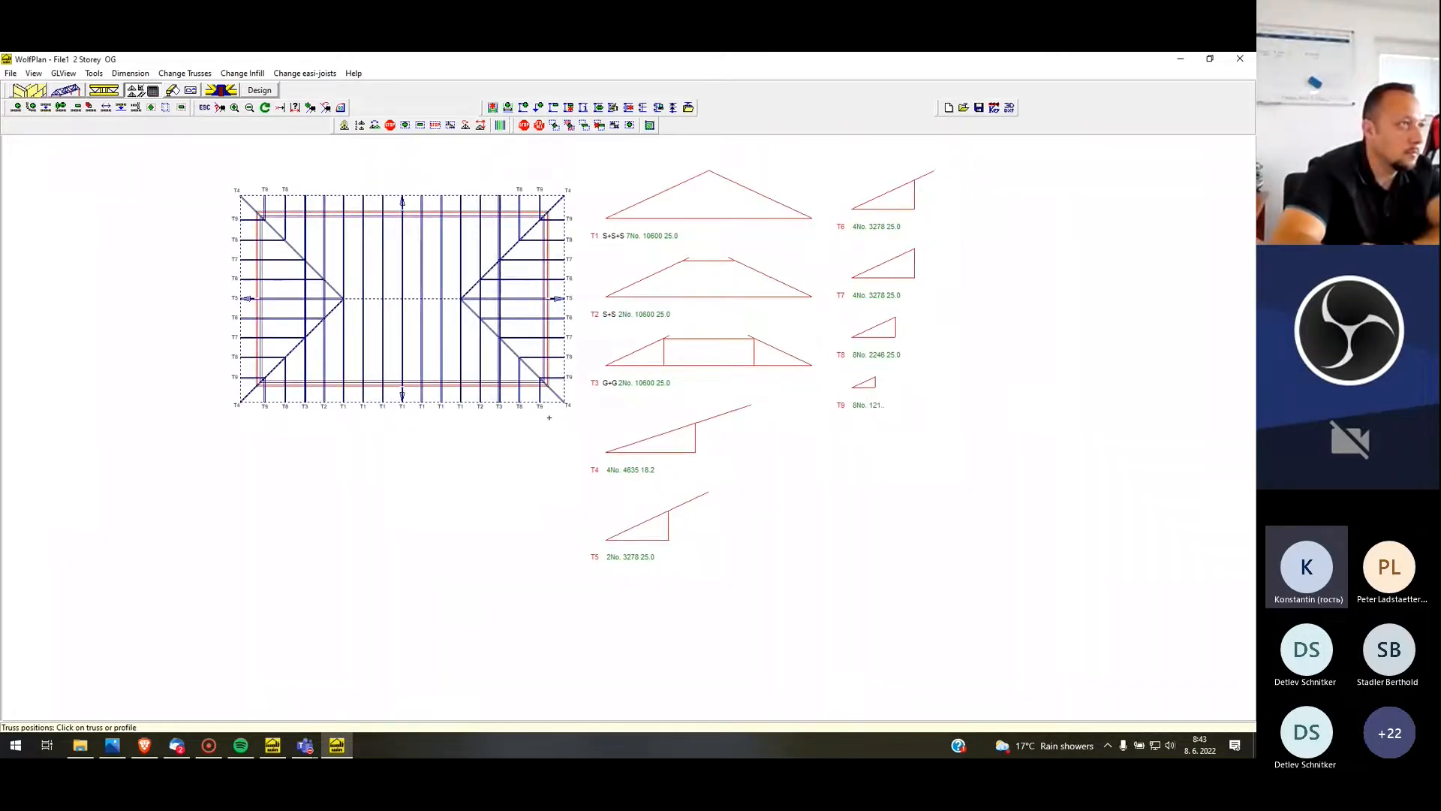
pyautogui.scroll(1, 577, 196)
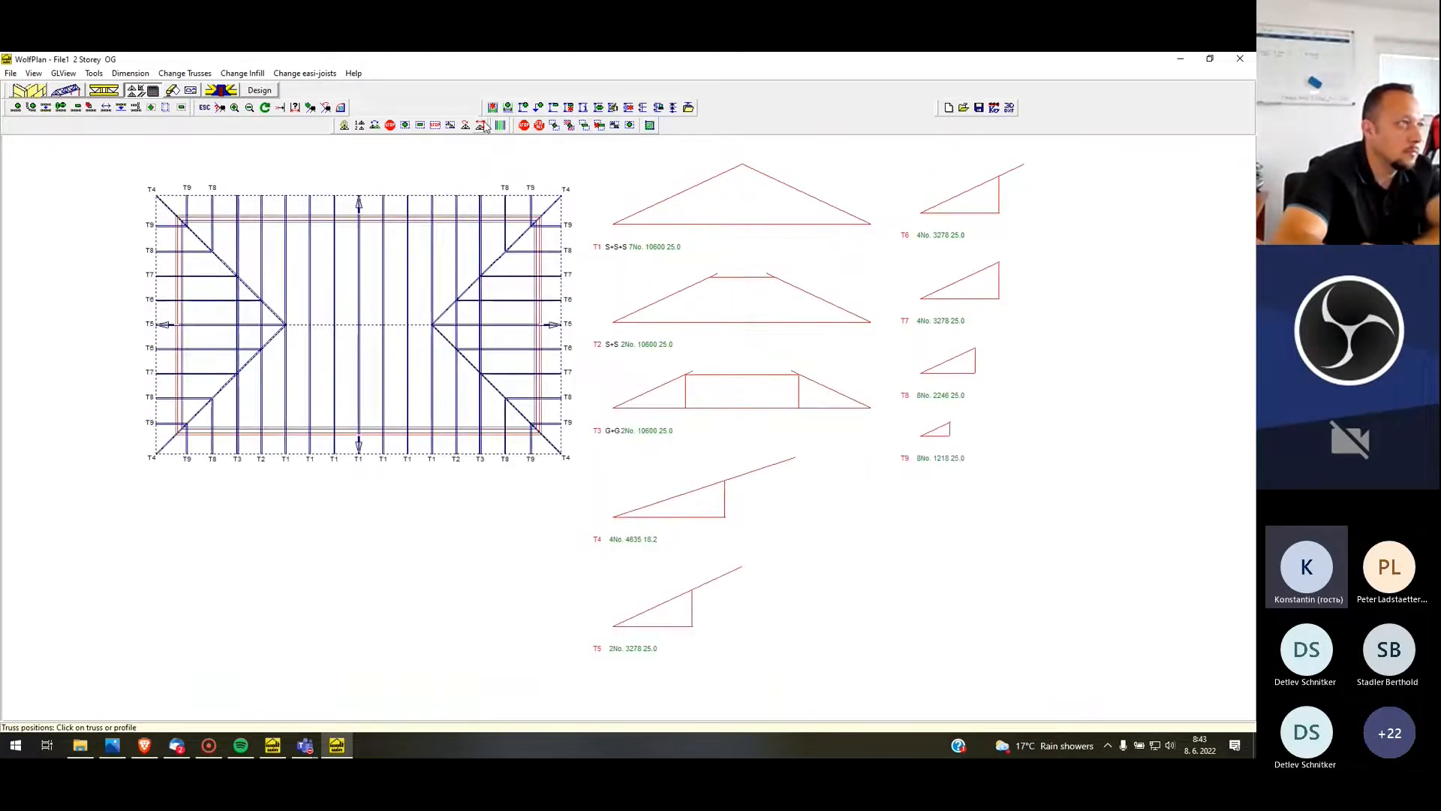
# Re-position the truss profiles beside the plan in two columns, T1 to T4 and T5 to T9
pyautogui.scroll(-1, 522, 219)
pyautogui.scroll(1, 683, 215)
pyautogui.scroll(-12, 586, 323)
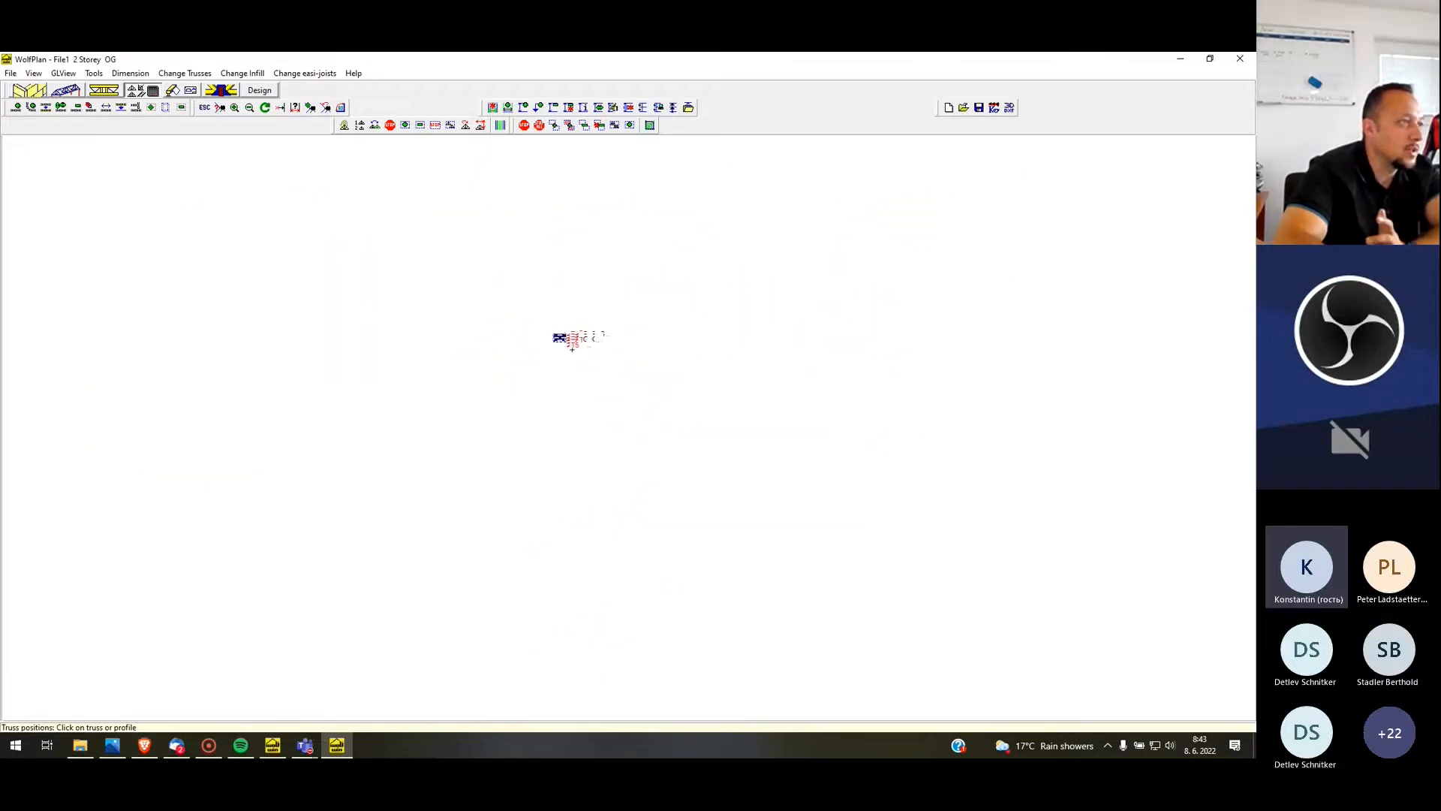
pyautogui.scroll(5, 576, 338)
pyautogui.scroll(4, 438, 401)
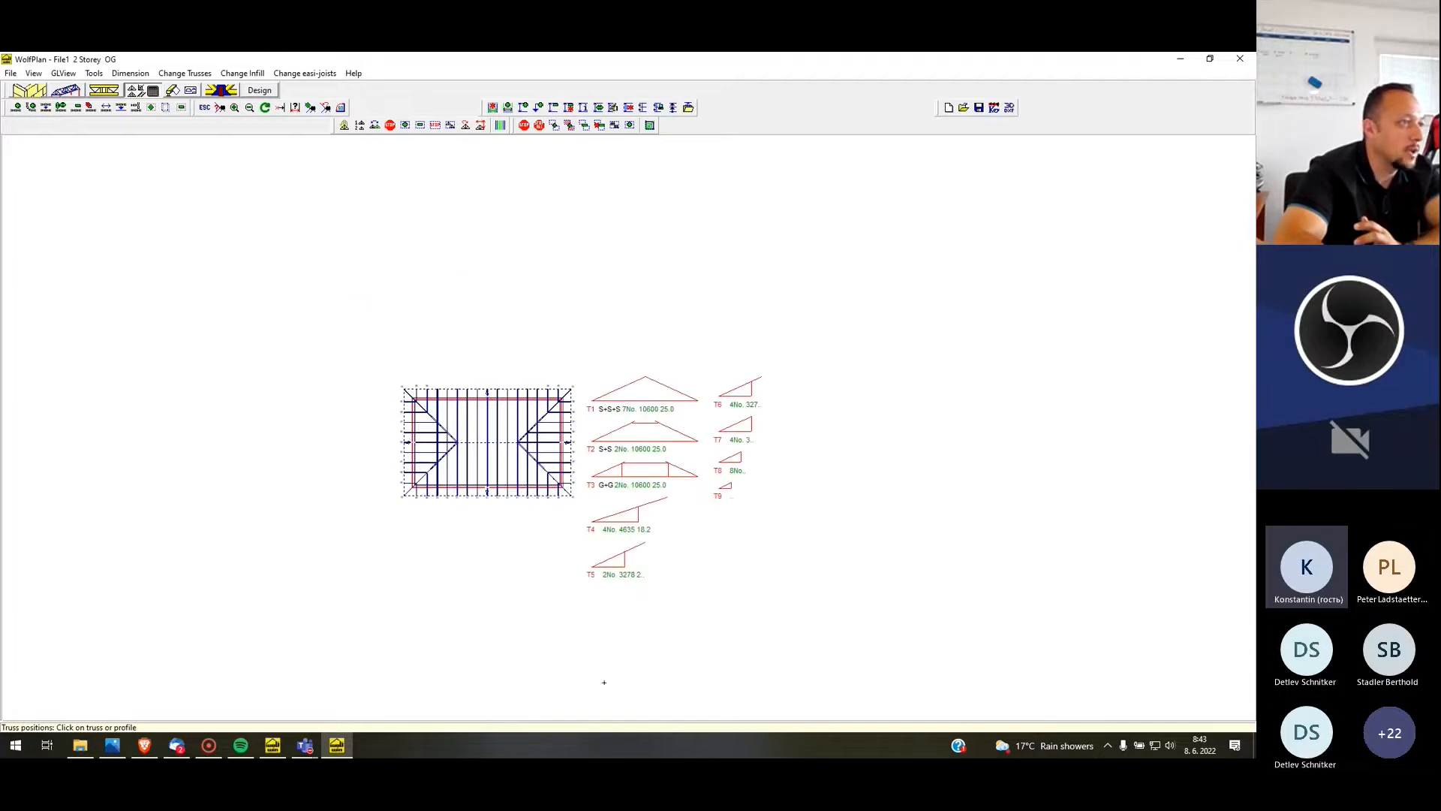
pyautogui.scroll(3, 583, 307)
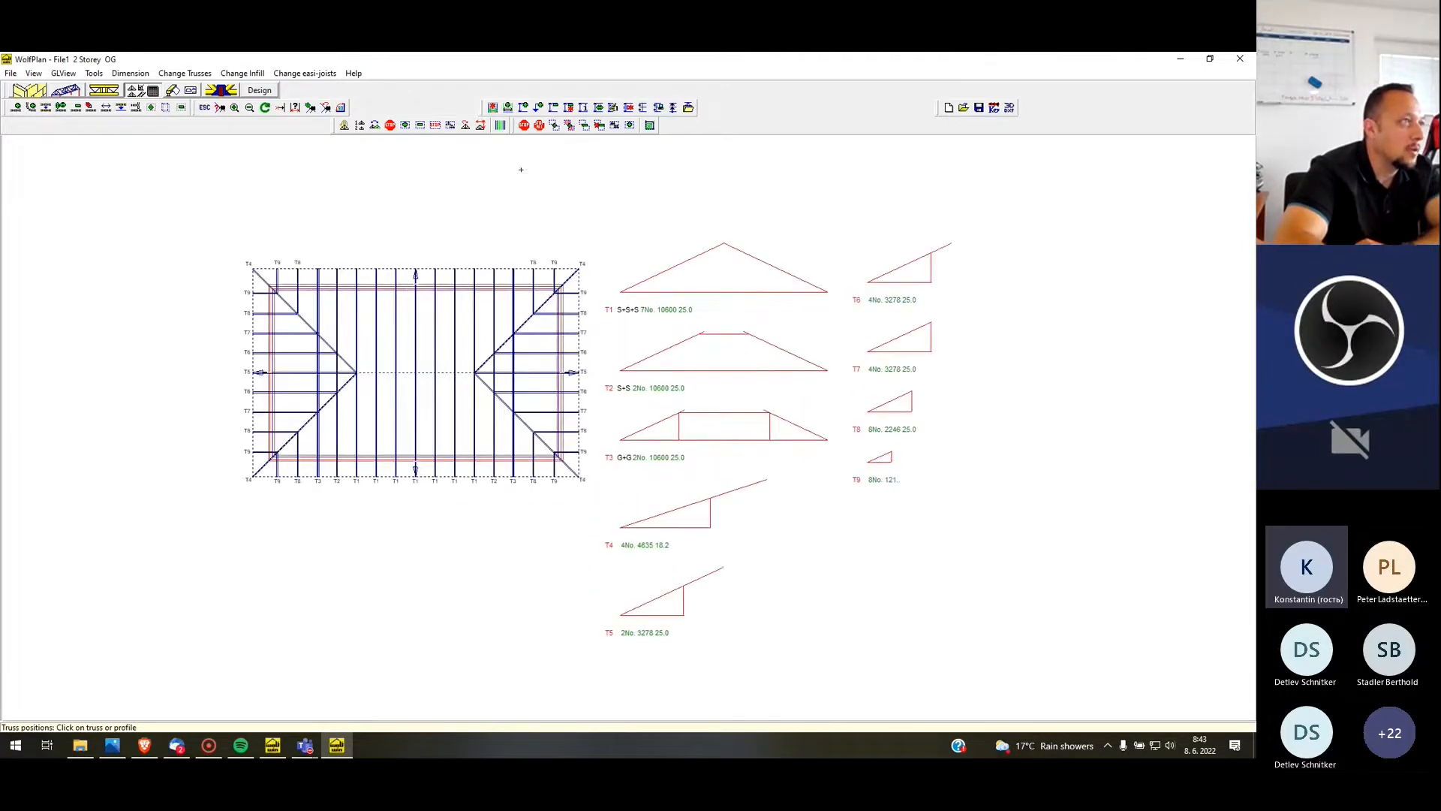
pyautogui.click(481, 125)
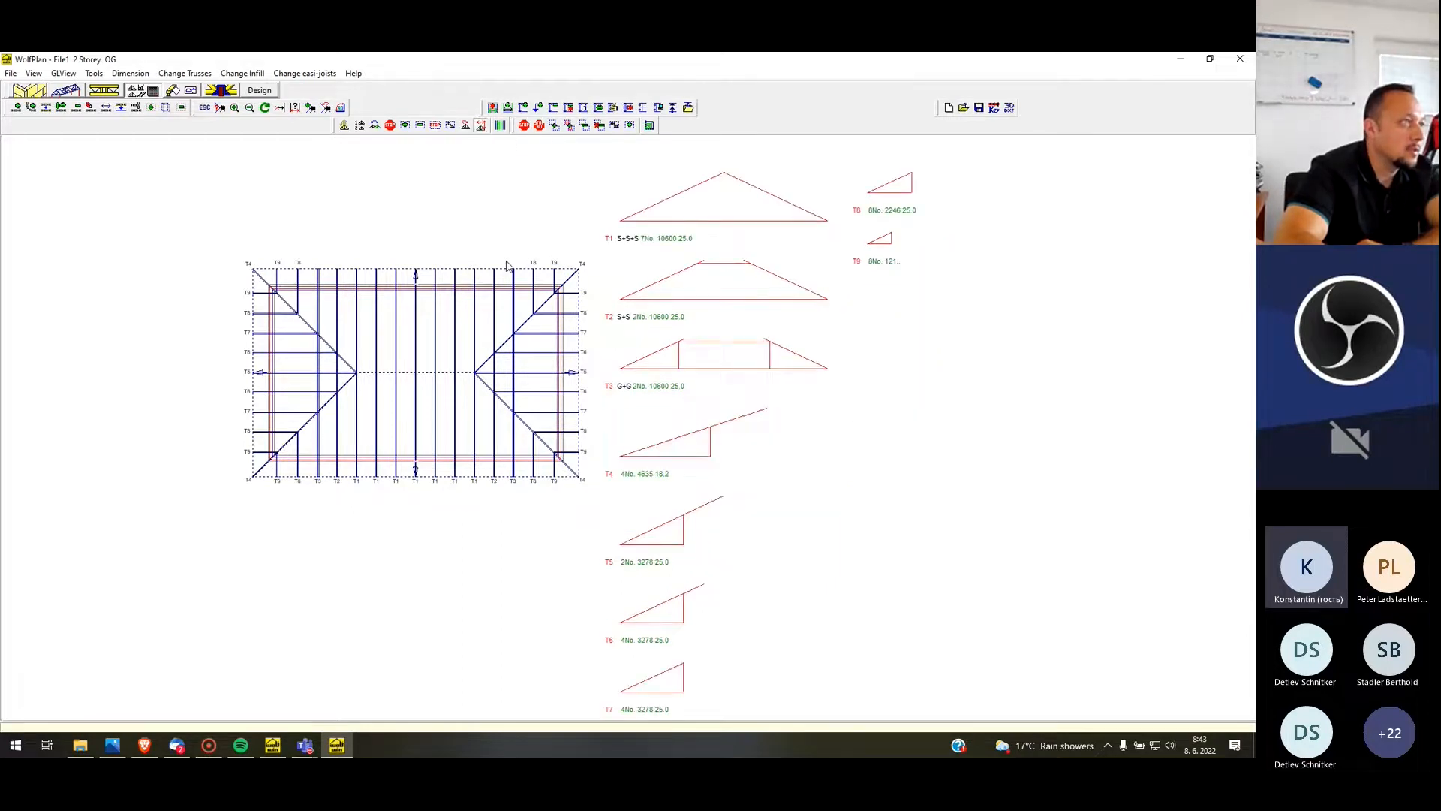
pyautogui.scroll(2, 495, 177)
pyautogui.click(476, 126)
pyautogui.scroll(-2, 481, 145)
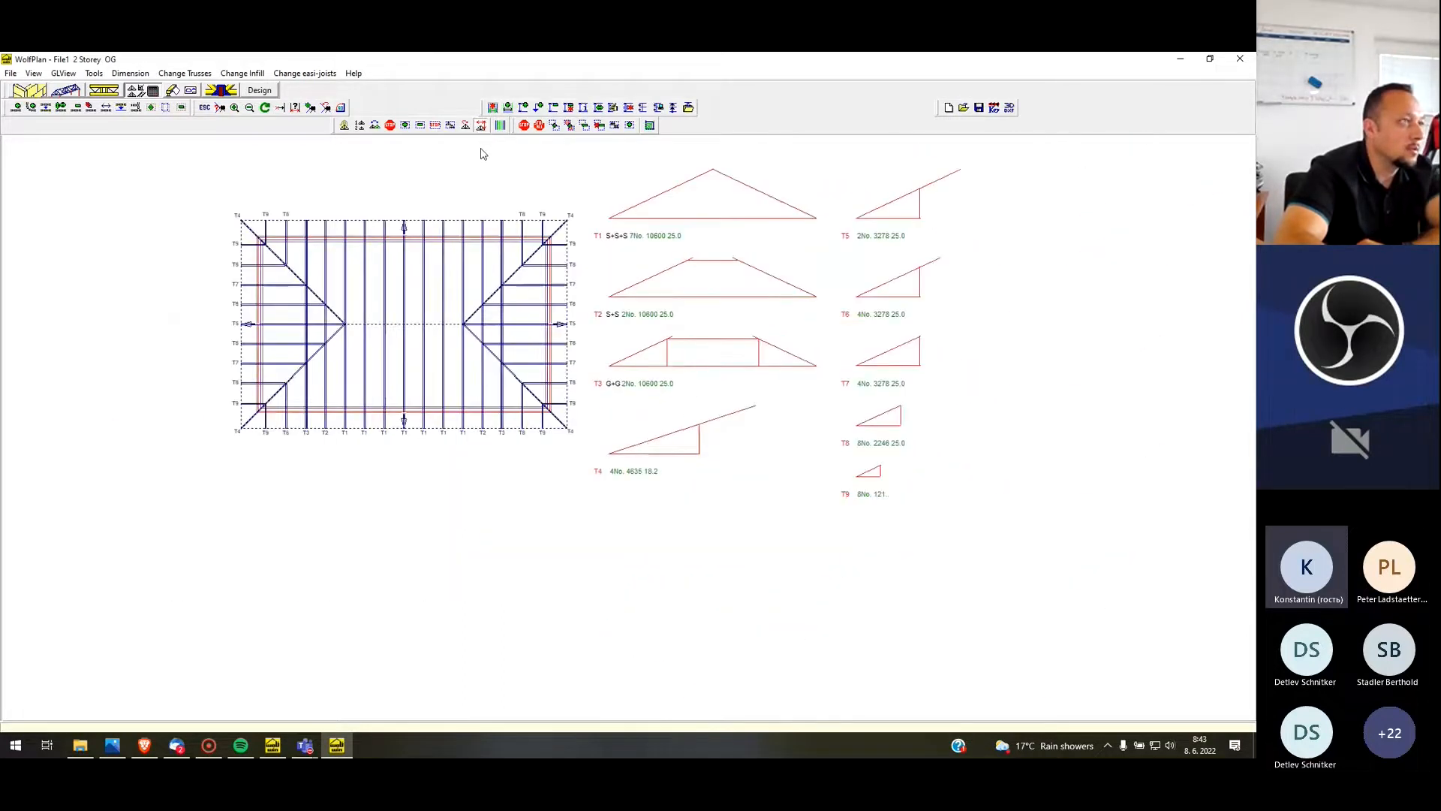
pyautogui.click(479, 130)
pyautogui.scroll(-2, 499, 168)
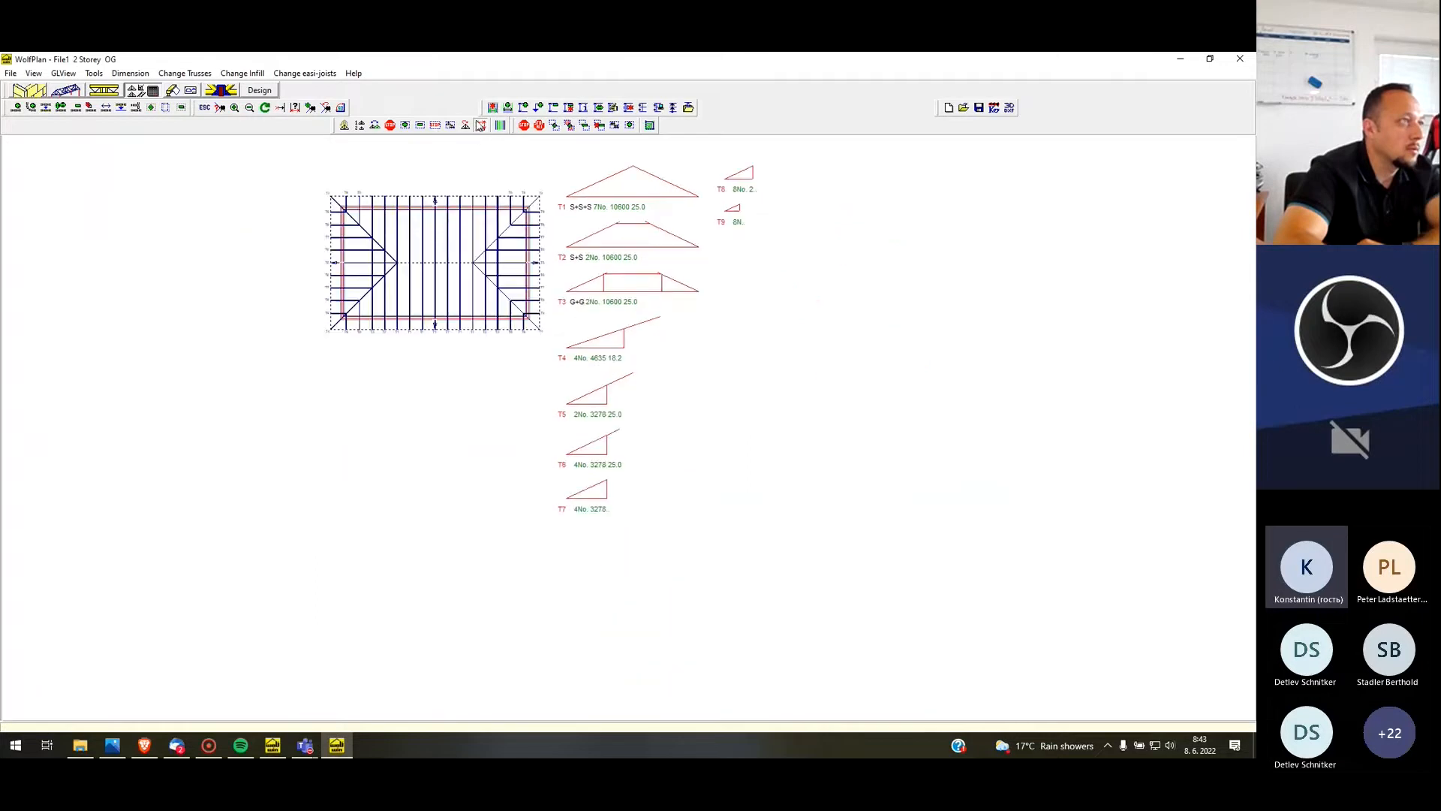
pyautogui.scroll(-1, 567, 229)
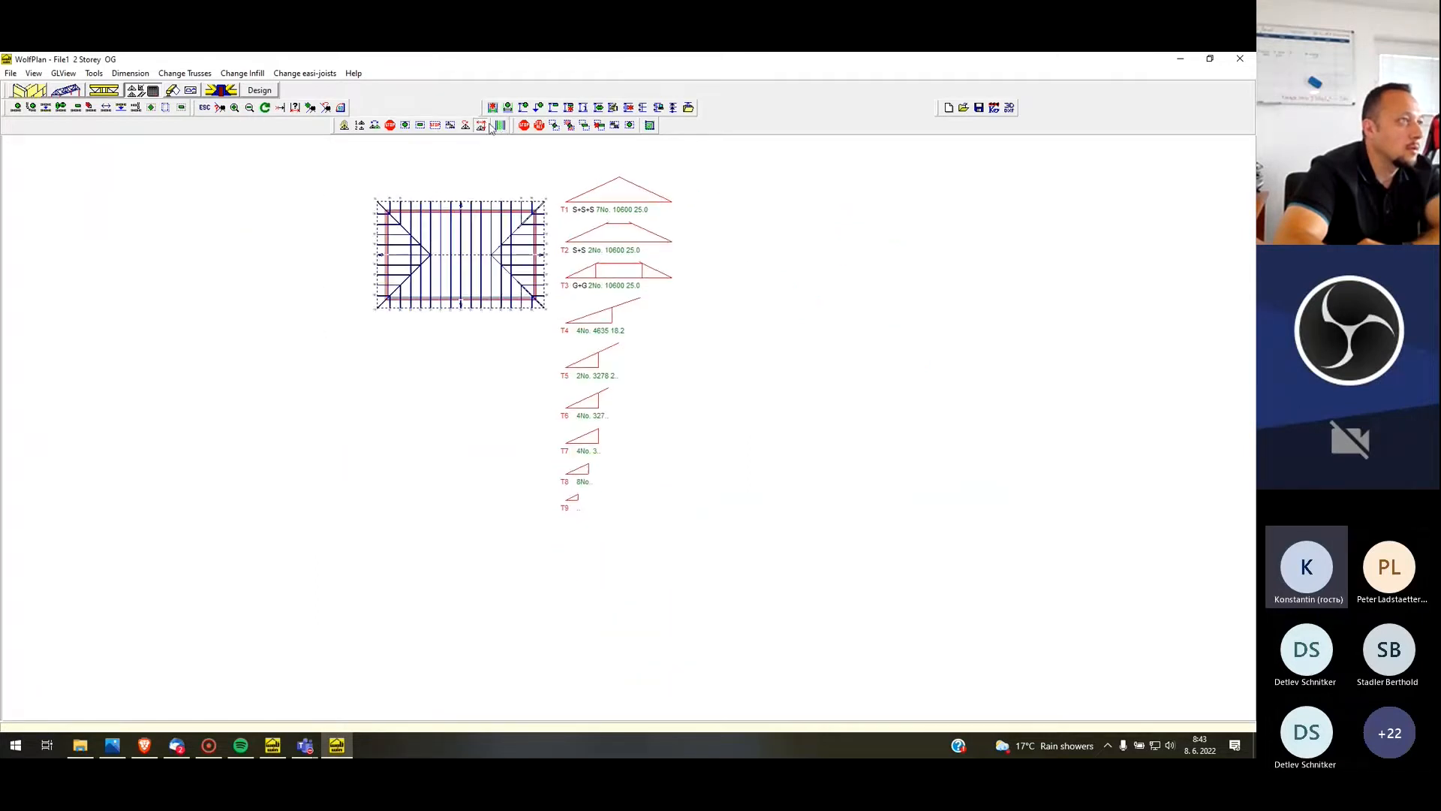
pyautogui.scroll(3, 469, 175)
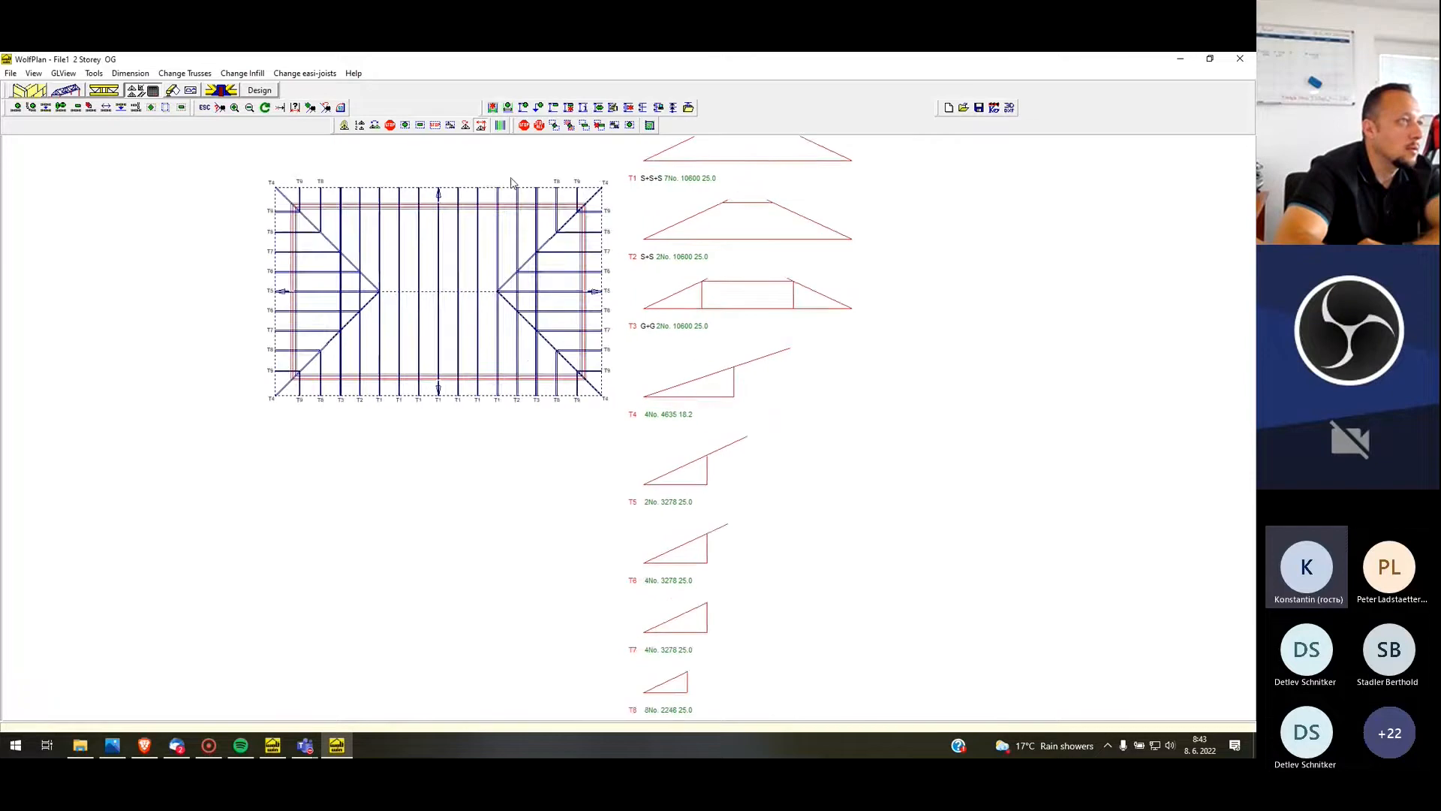
pyautogui.scroll(1, 469, 174)
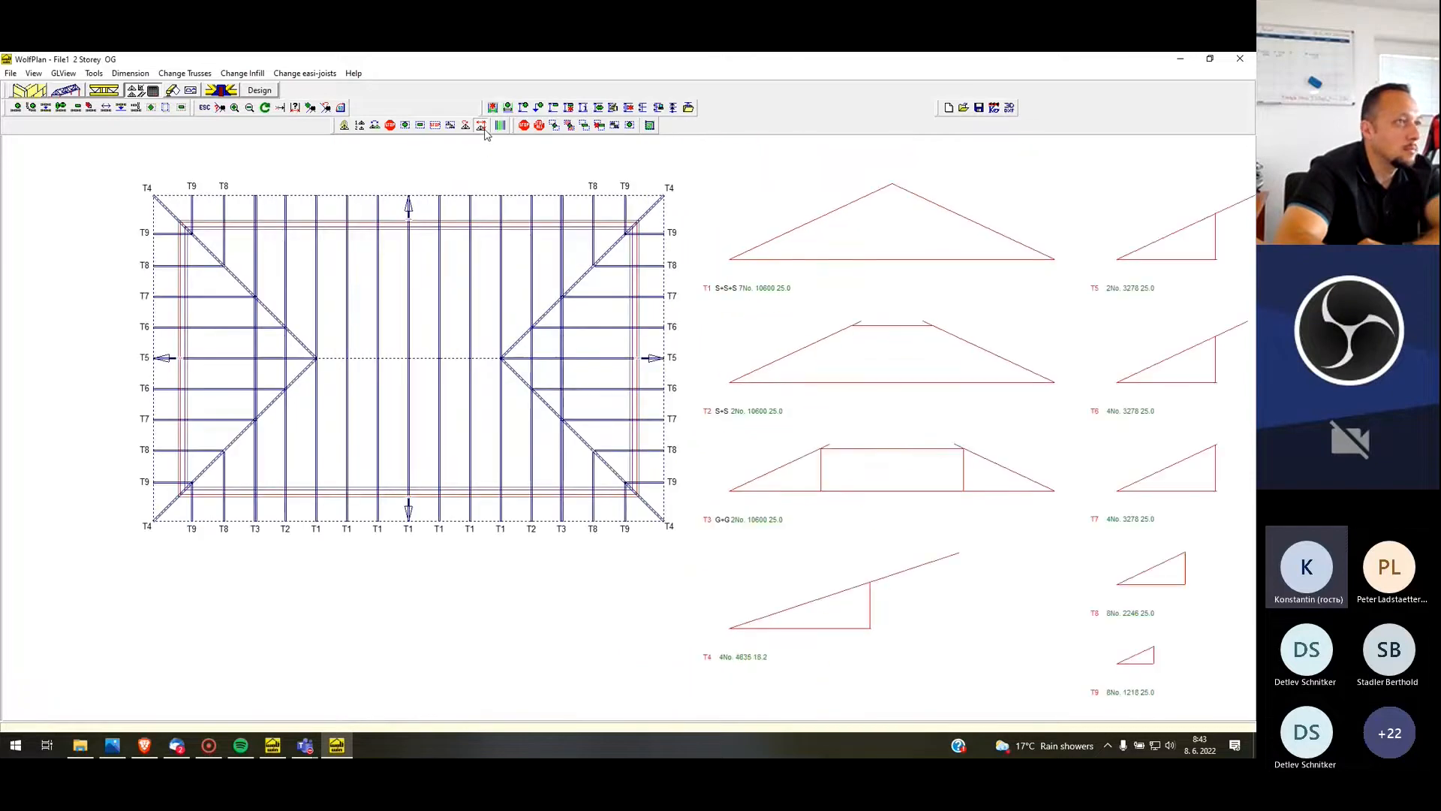
pyautogui.scroll(-1, 813, 392)
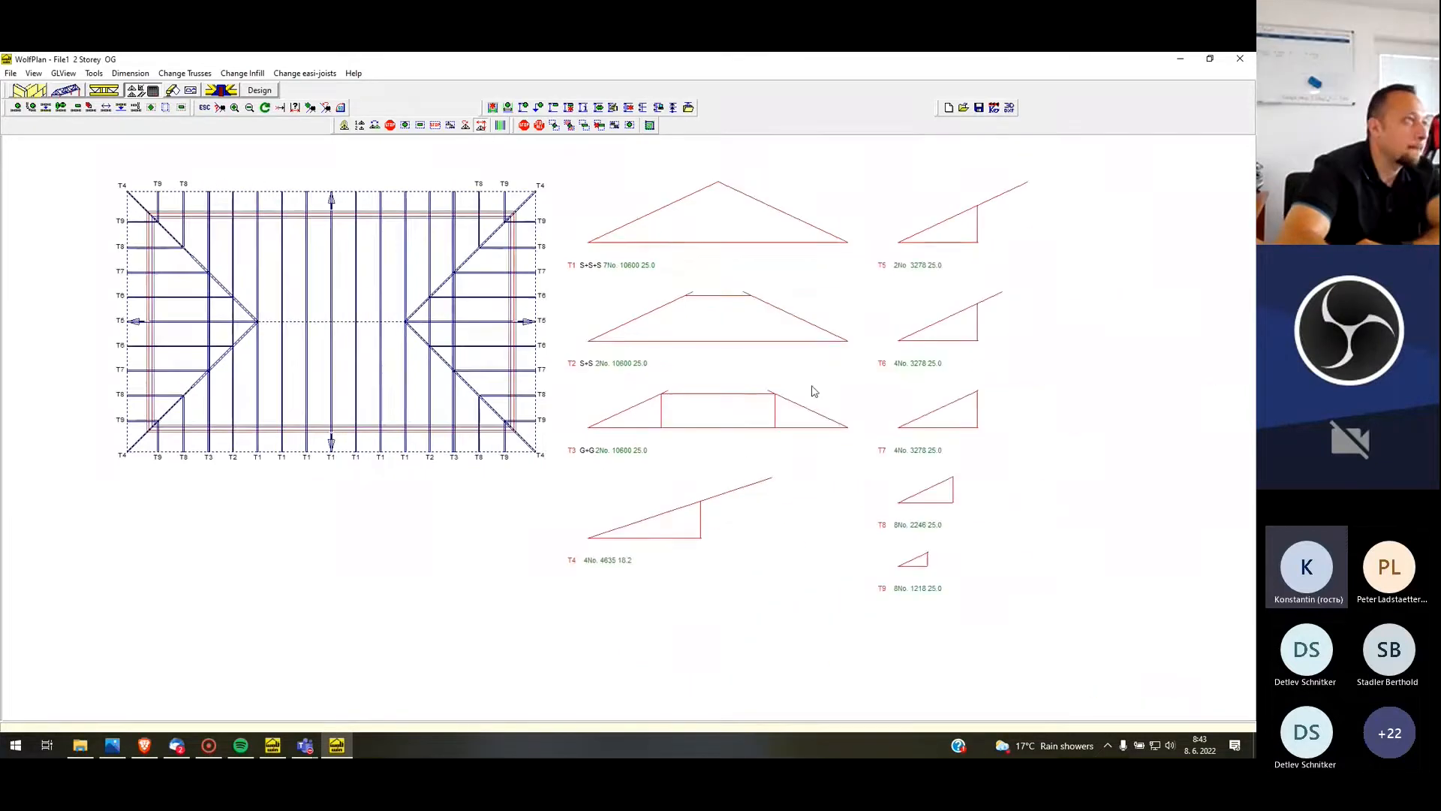
# Start Stop truss design and bring up the profile options of truss T6 and of the flat-topped girder truss T3
pyautogui.click(391, 125)
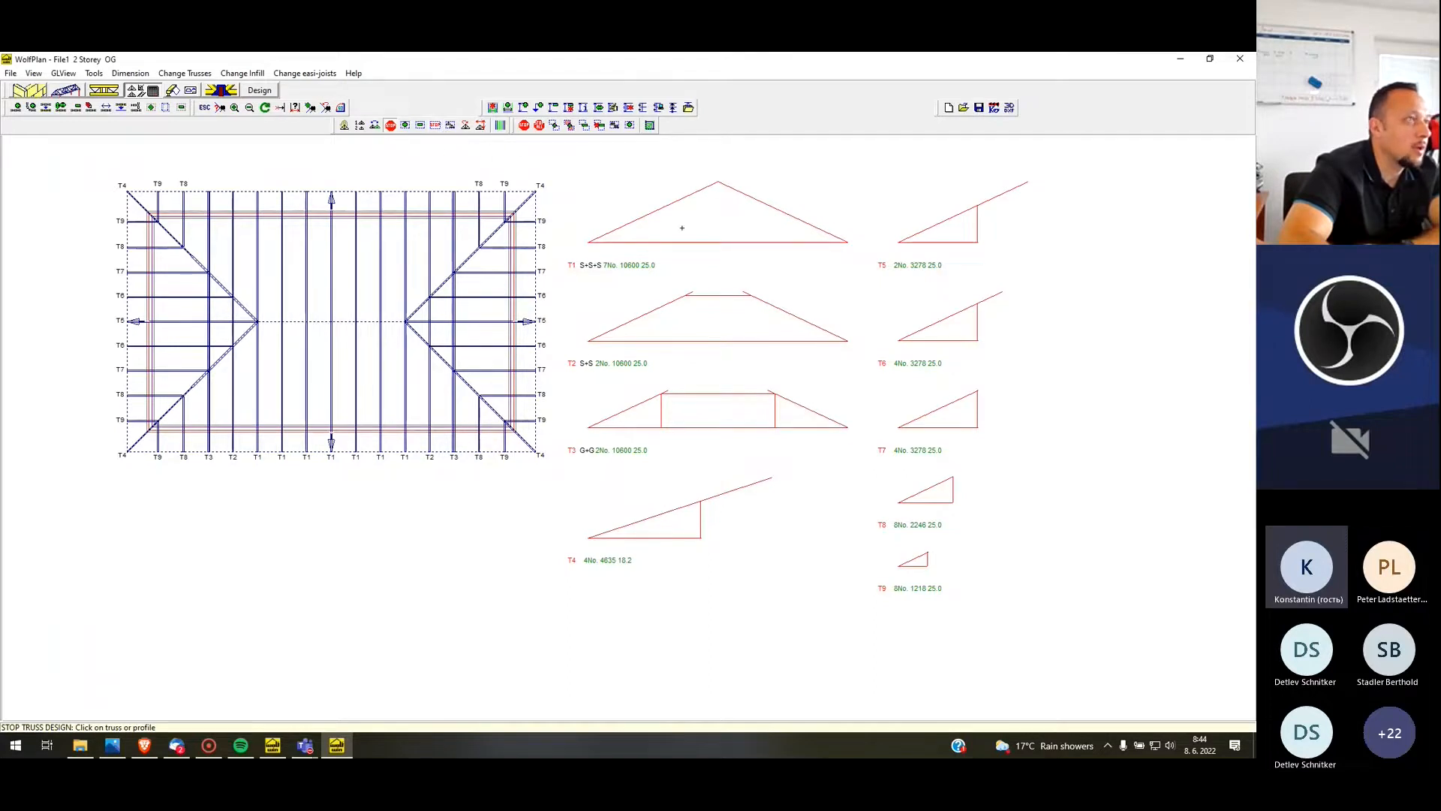
pyautogui.rightClick(955, 324)
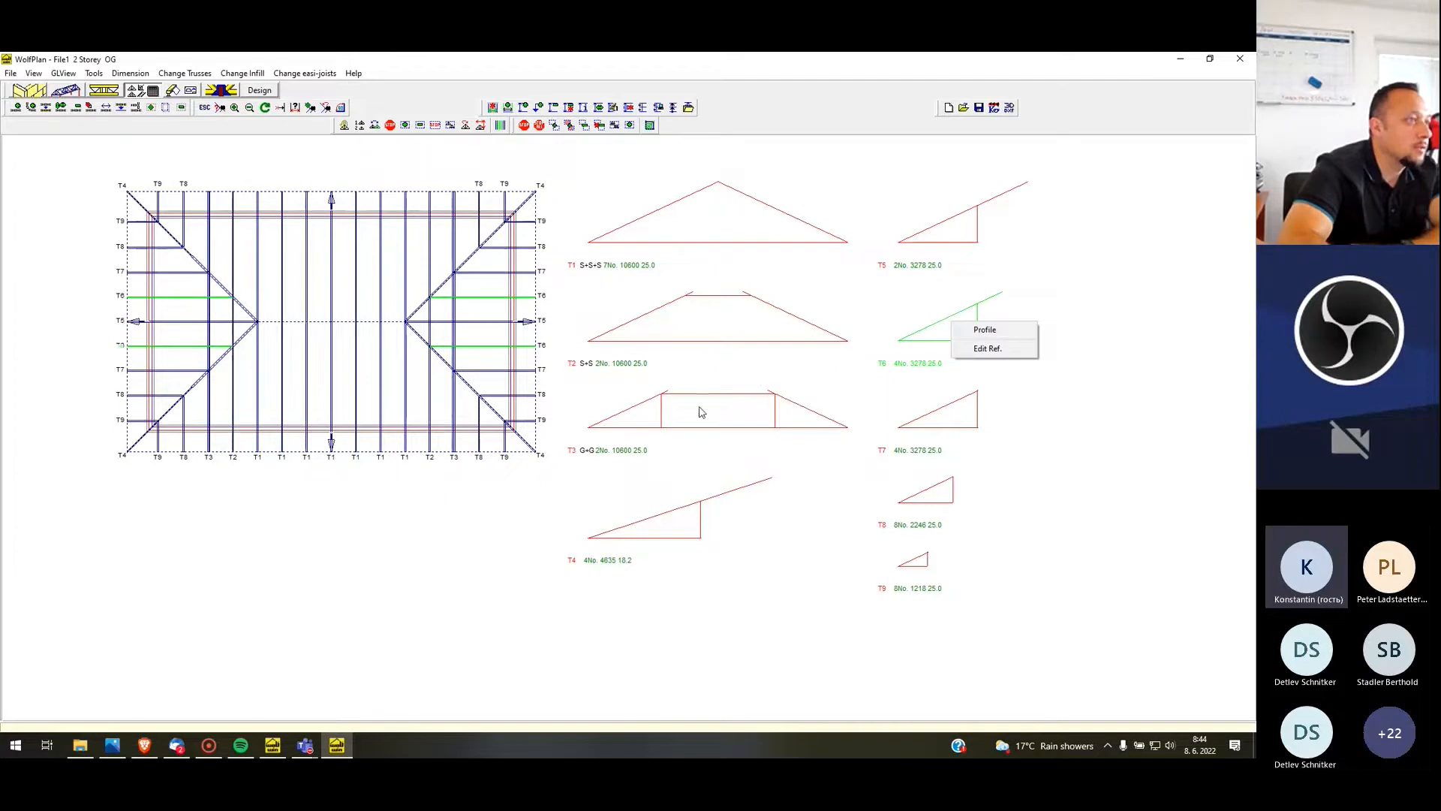
pyautogui.rightClick(669, 416)
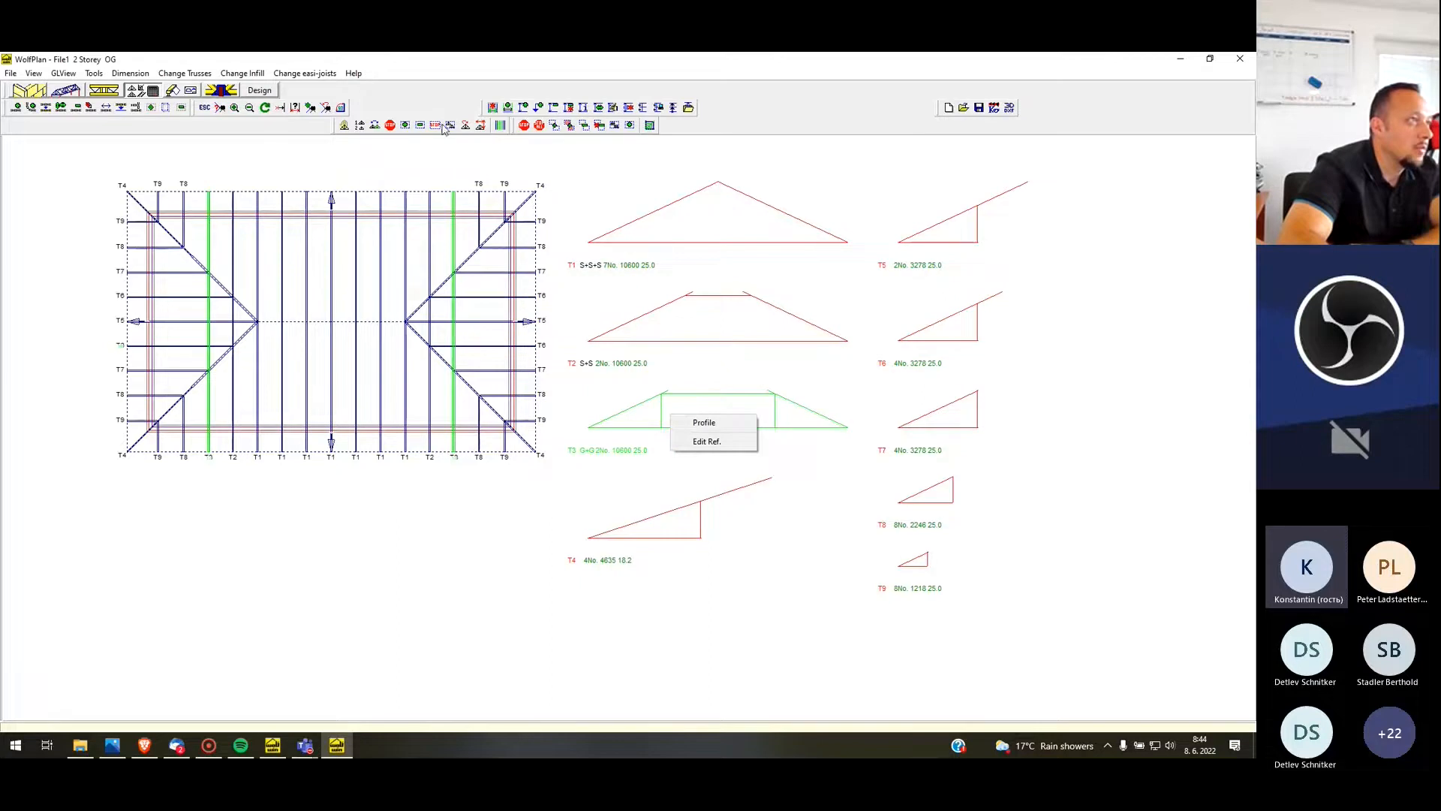
# Stop the group design of the flat-topped girder truss T3 so that its two trusses become separate profiles
pyautogui.click(457, 159)
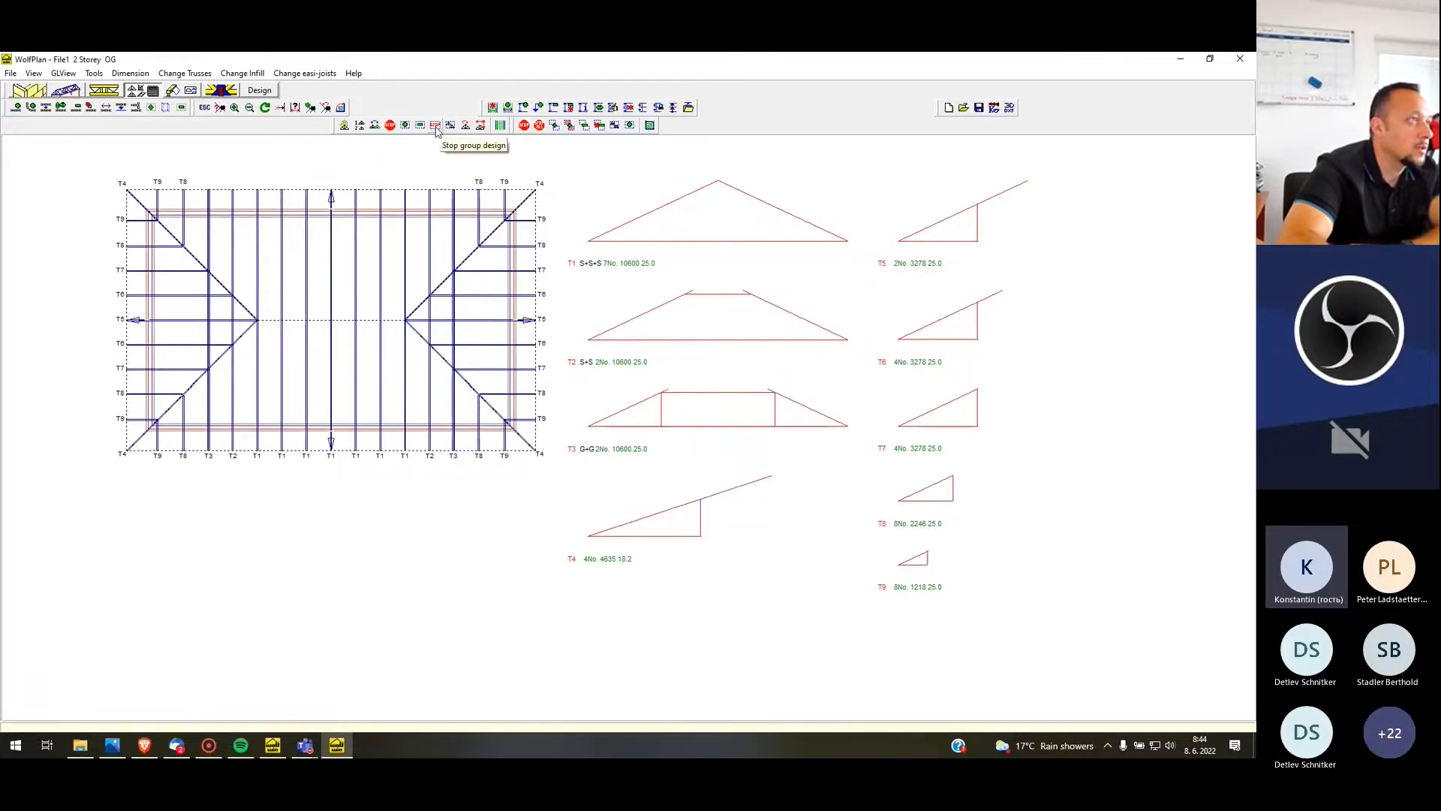
pyautogui.click(437, 131)
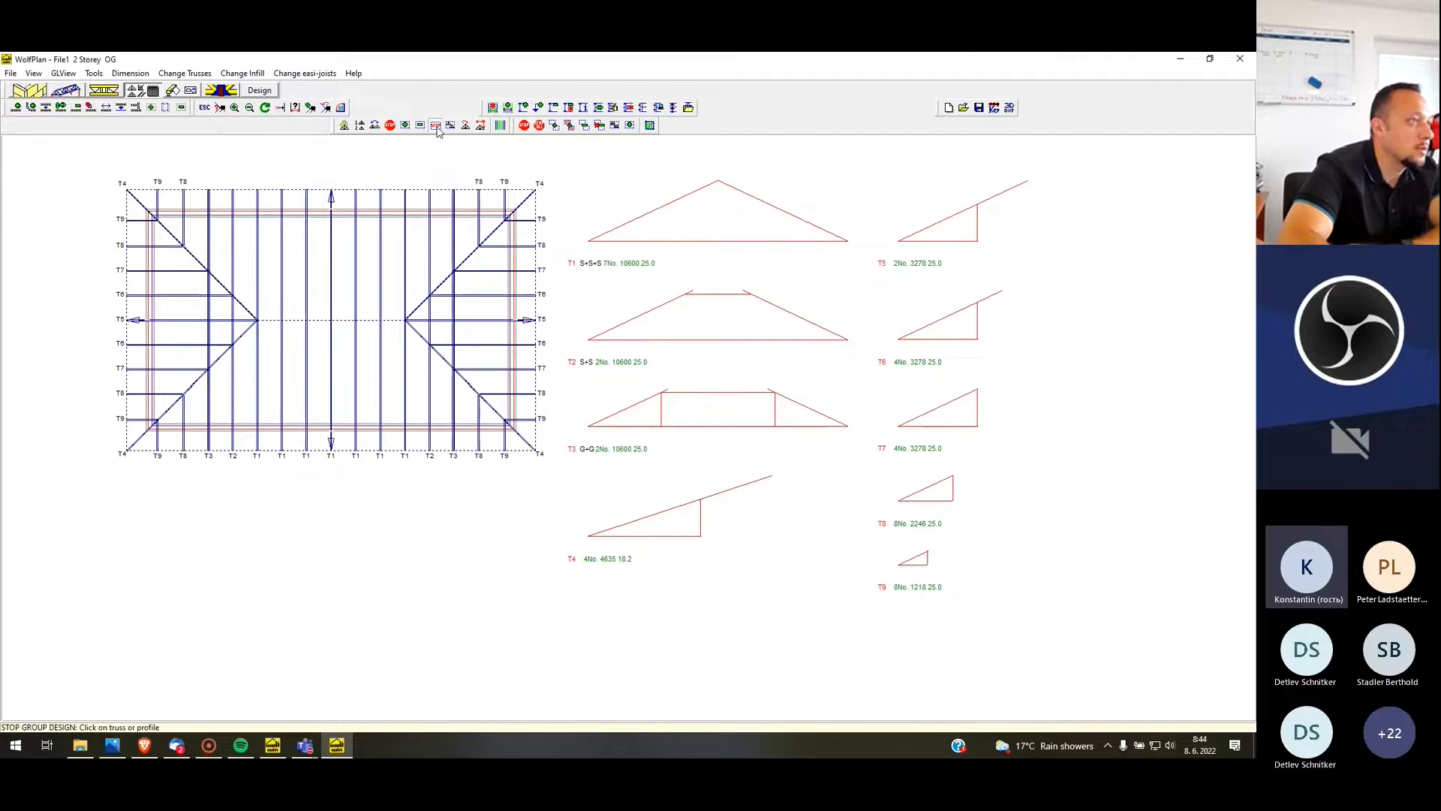
pyautogui.click(640, 425)
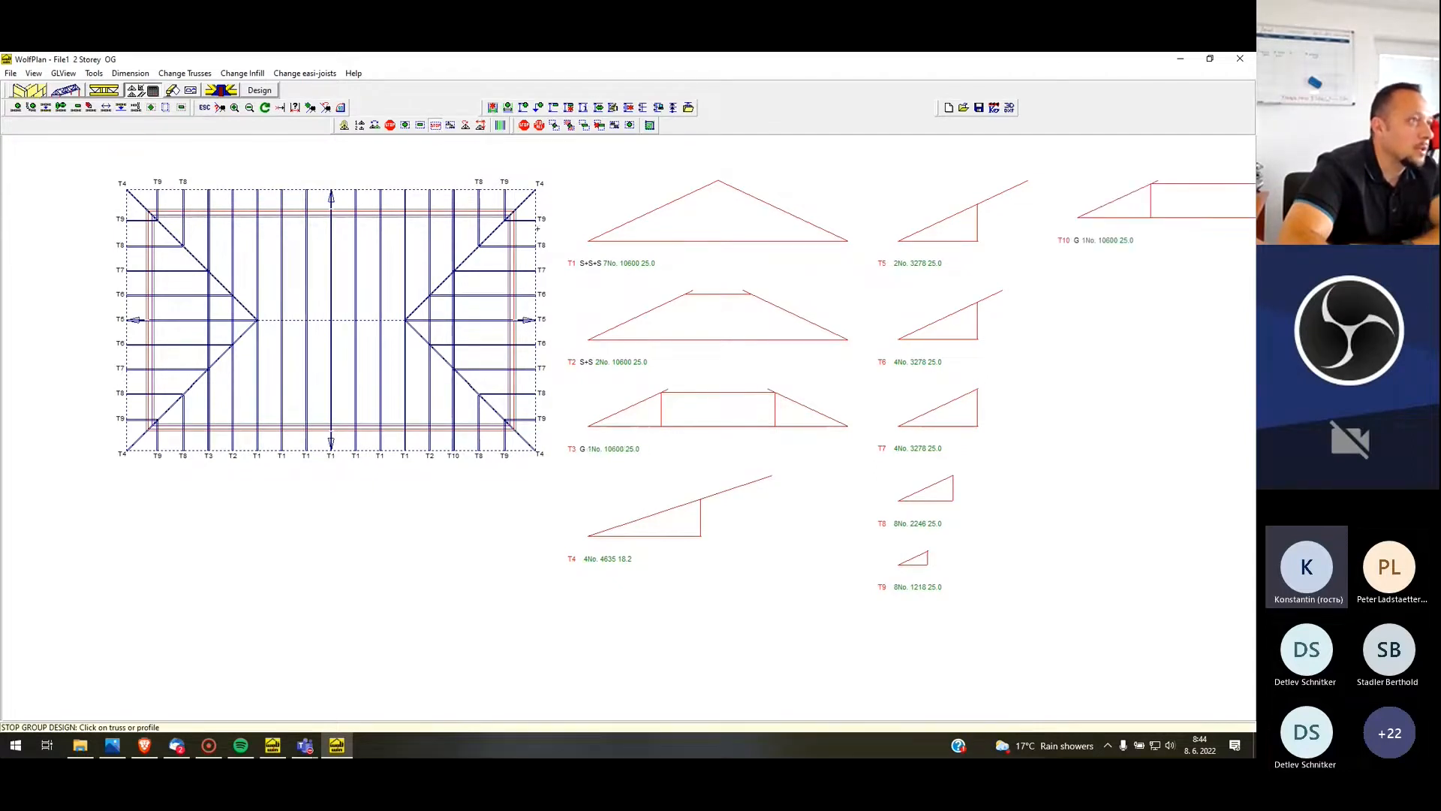
# Check the plan positions of the separated girder profiles T3 and T10 using View Truss positions
pyautogui.click(501, 126)
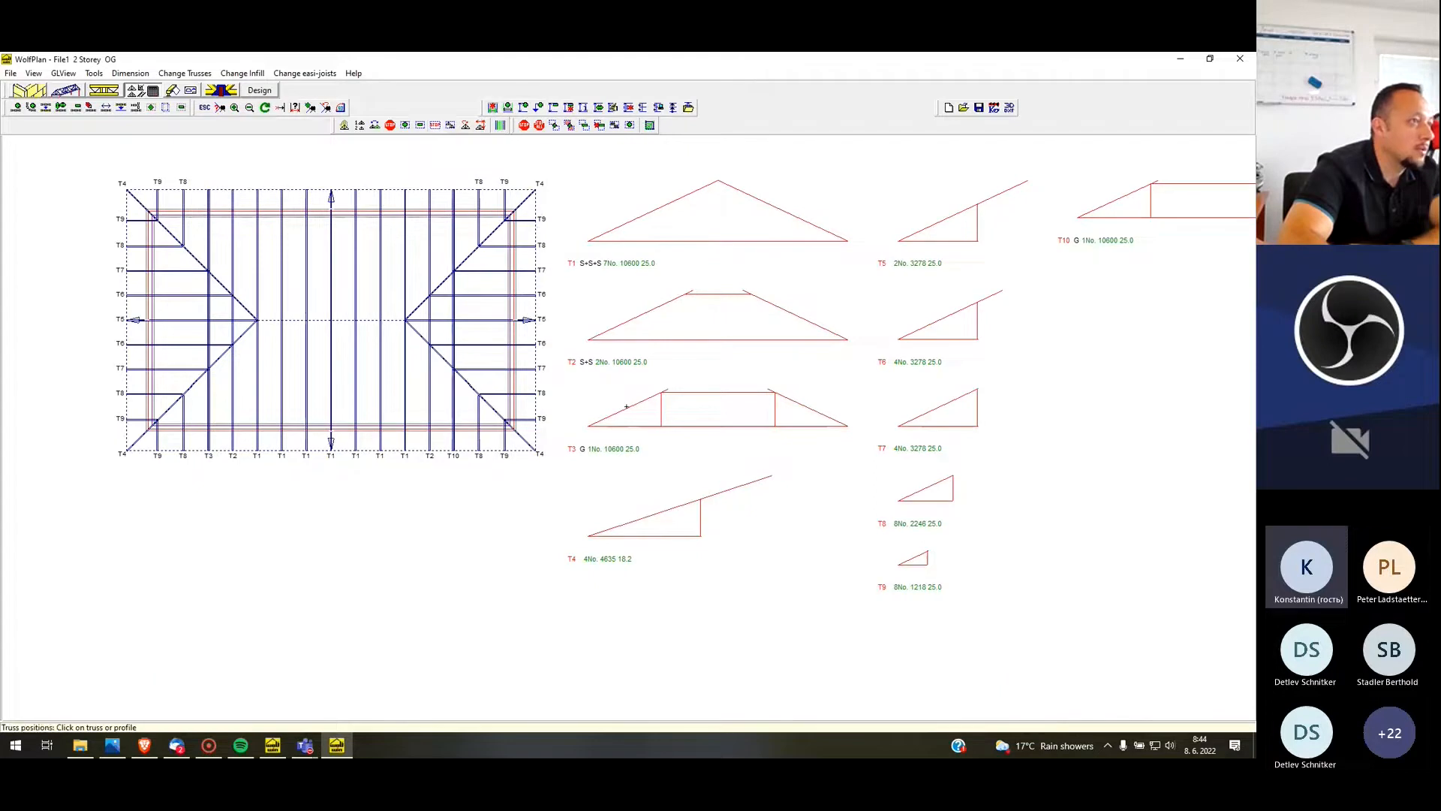
pyautogui.click(627, 406)
pyautogui.click(1140, 210)
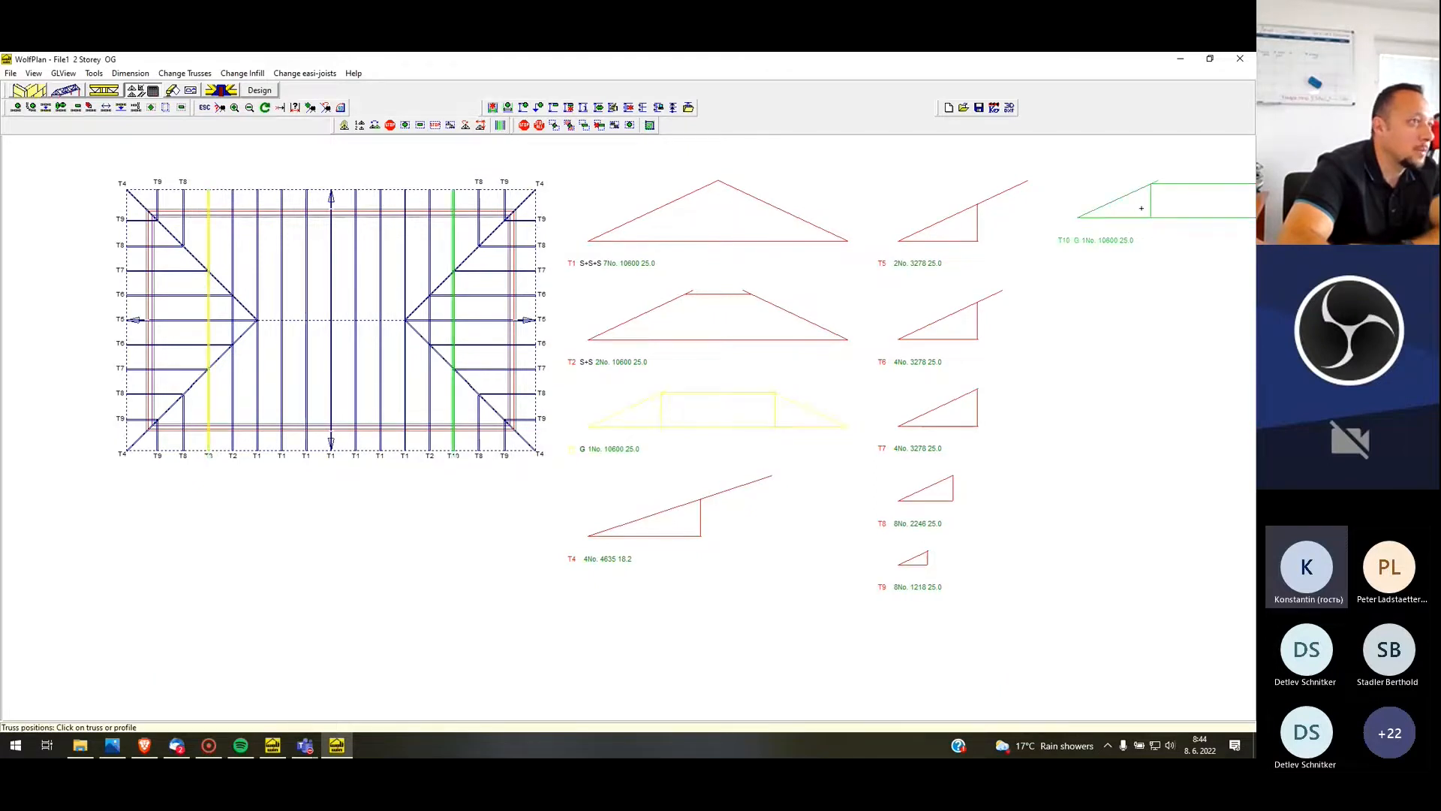
pyautogui.click(732, 400)
pyautogui.click(1148, 203)
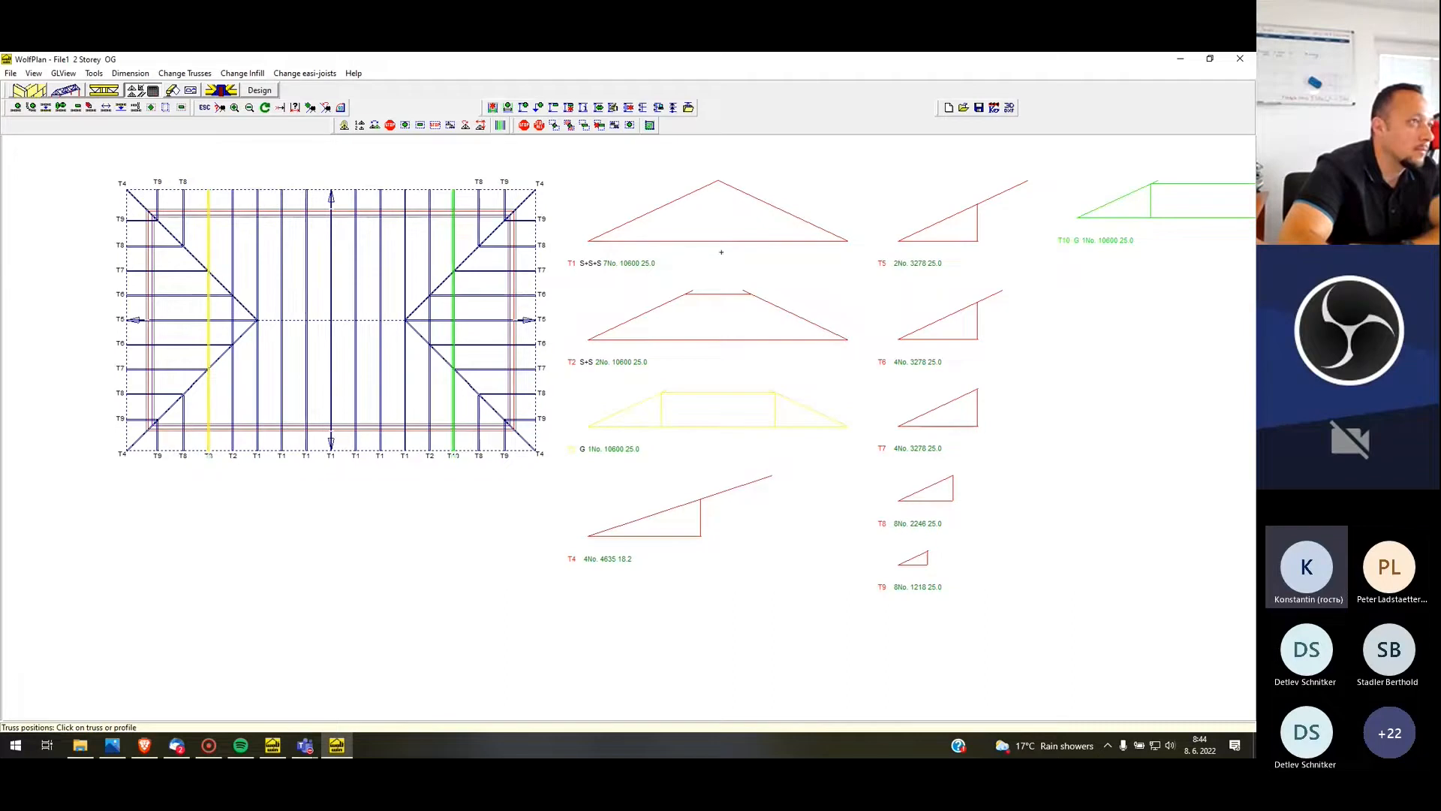
# Create a group design from girder profiles T3 and T10
pyautogui.click(437, 126)
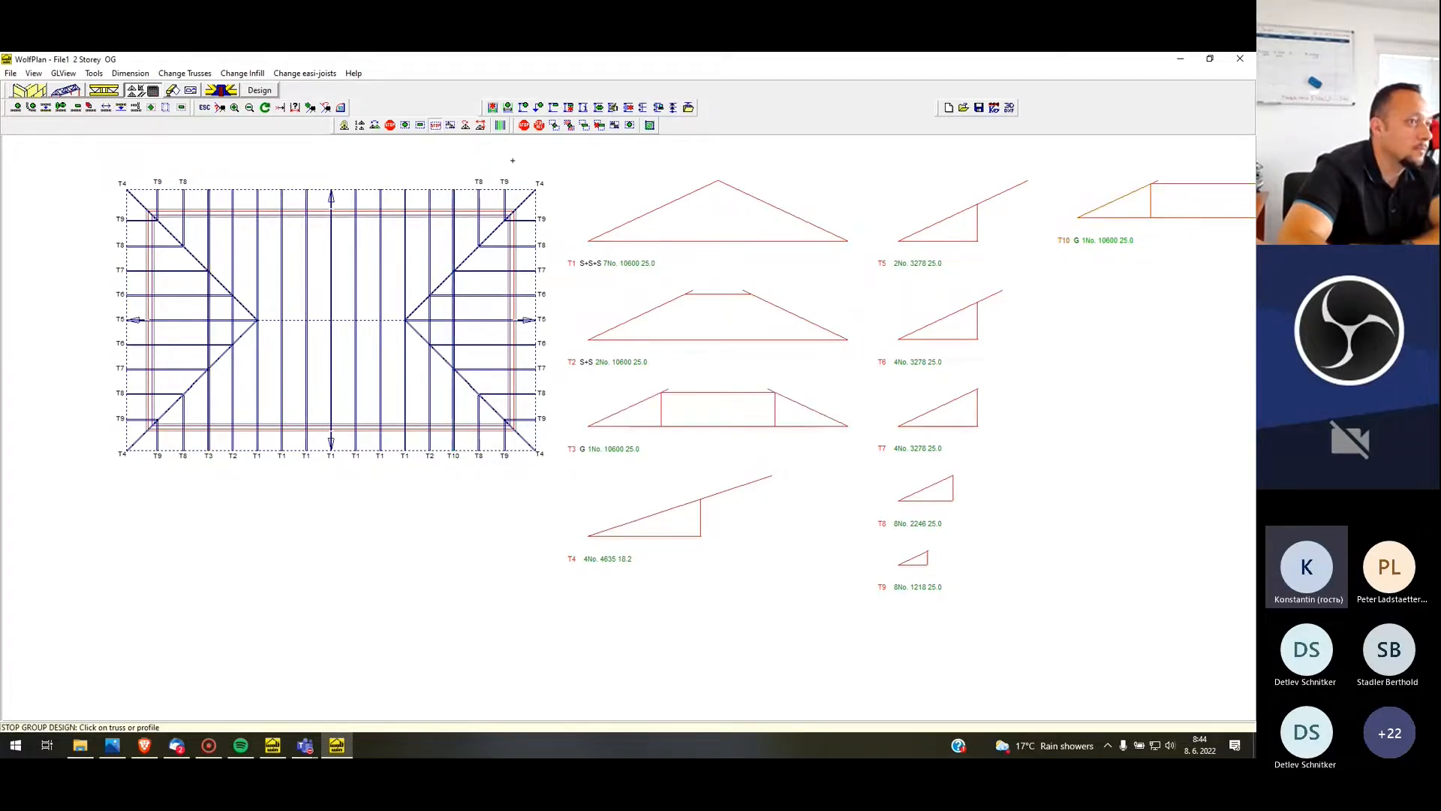
pyautogui.click(451, 127)
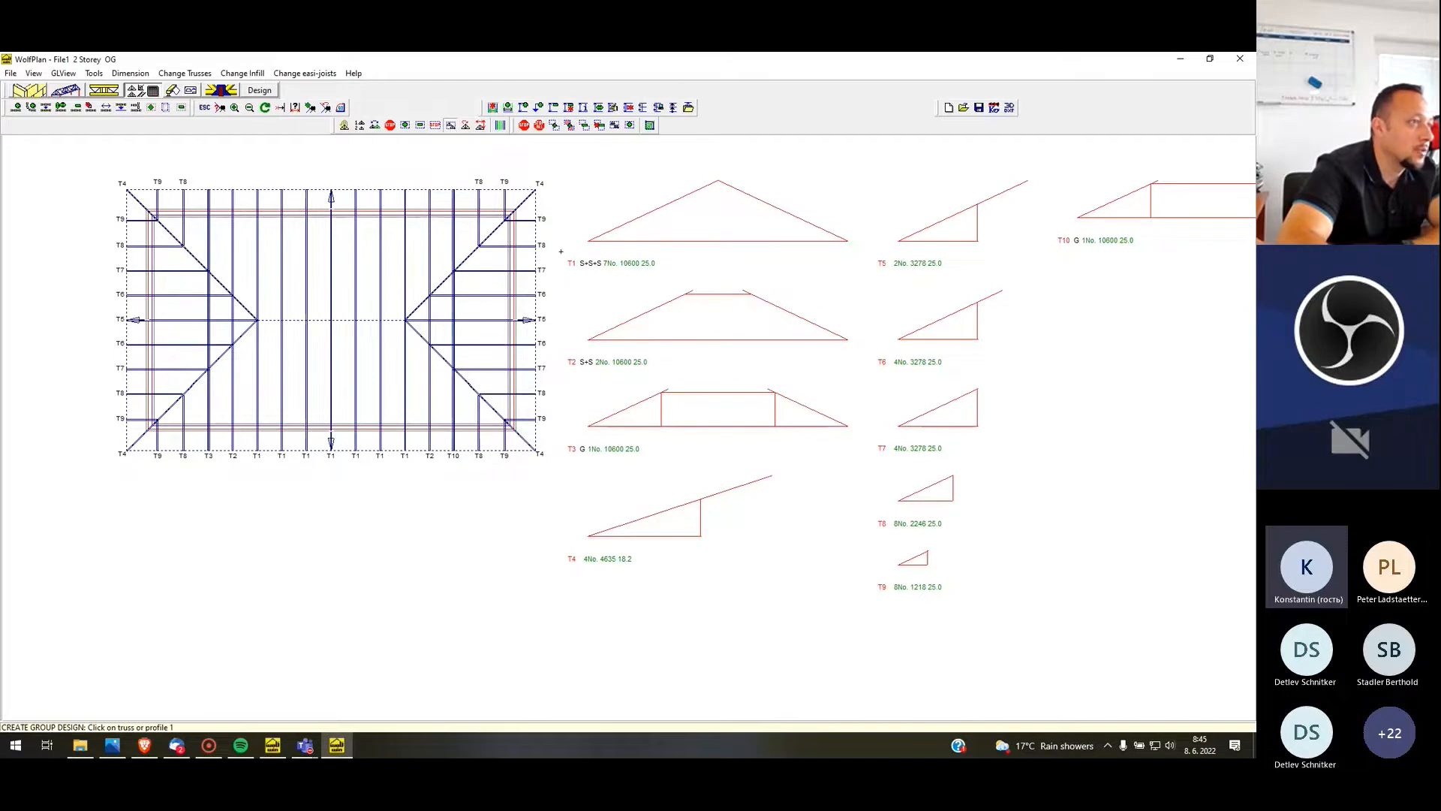
pyautogui.click(645, 415)
pyautogui.click(1111, 248)
pyautogui.scroll(2, 619, 449)
pyautogui.scroll(-3, 617, 446)
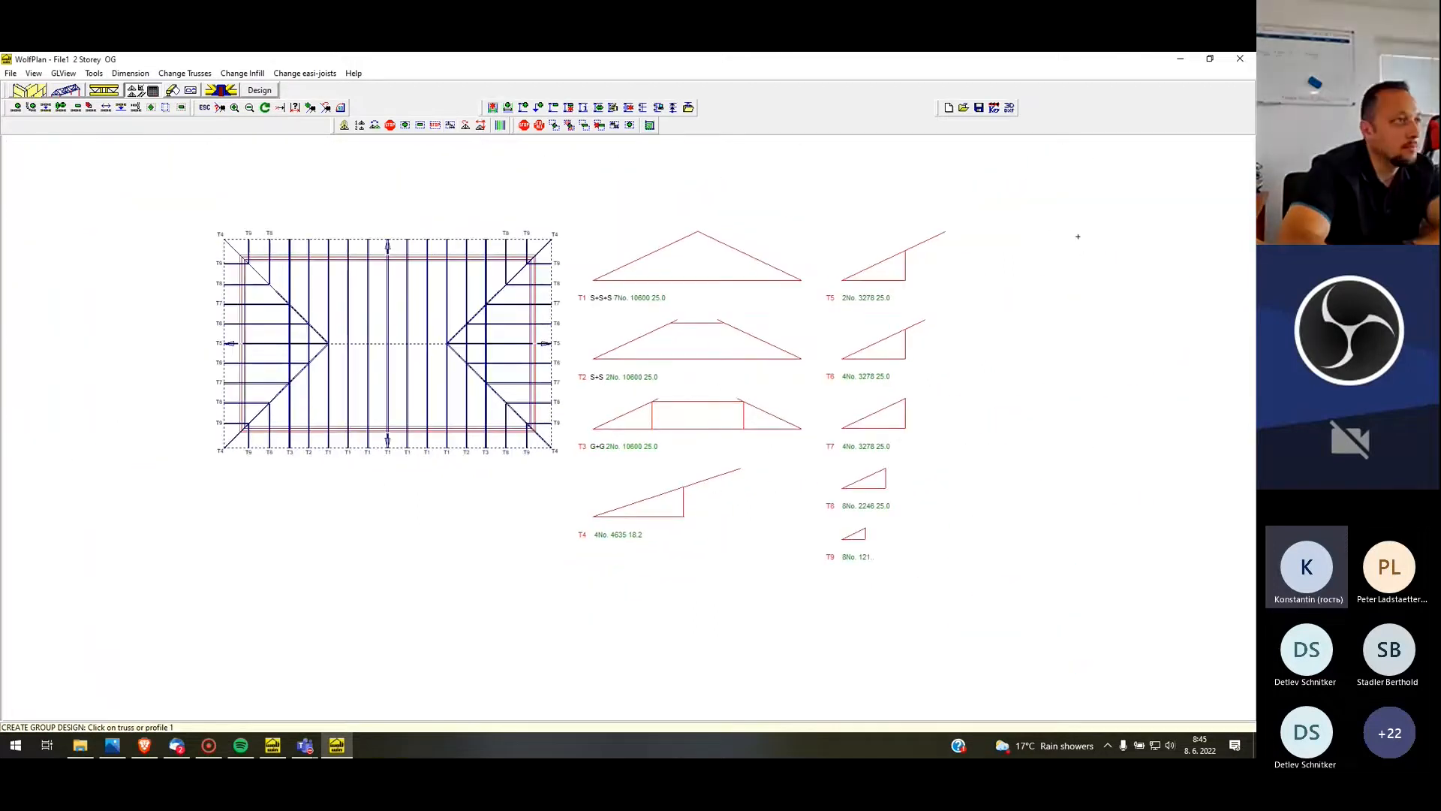
pyautogui.scroll(-2, 136, 165)
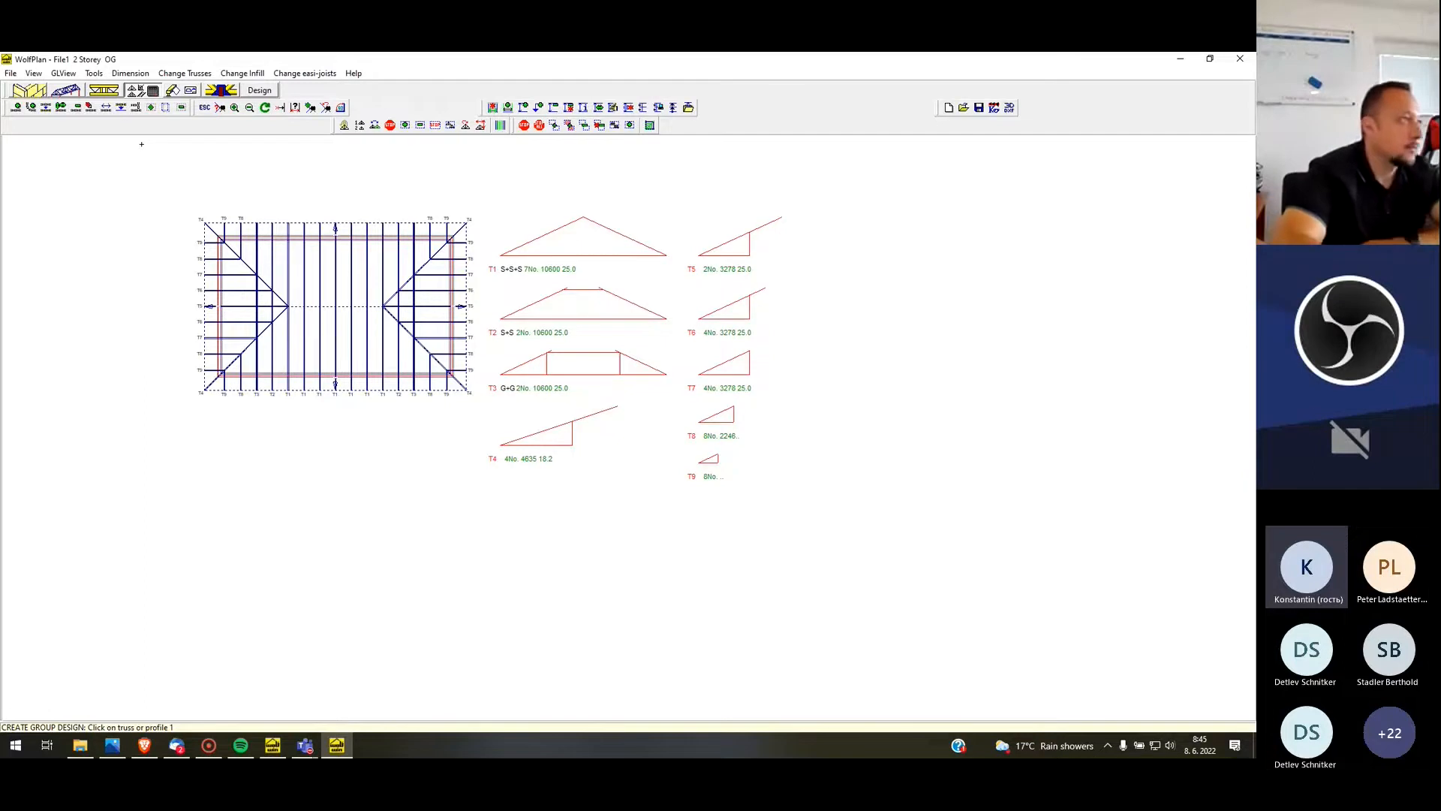
pyautogui.scroll(-2, 238, 203)
pyautogui.scroll(2, 344, 240)
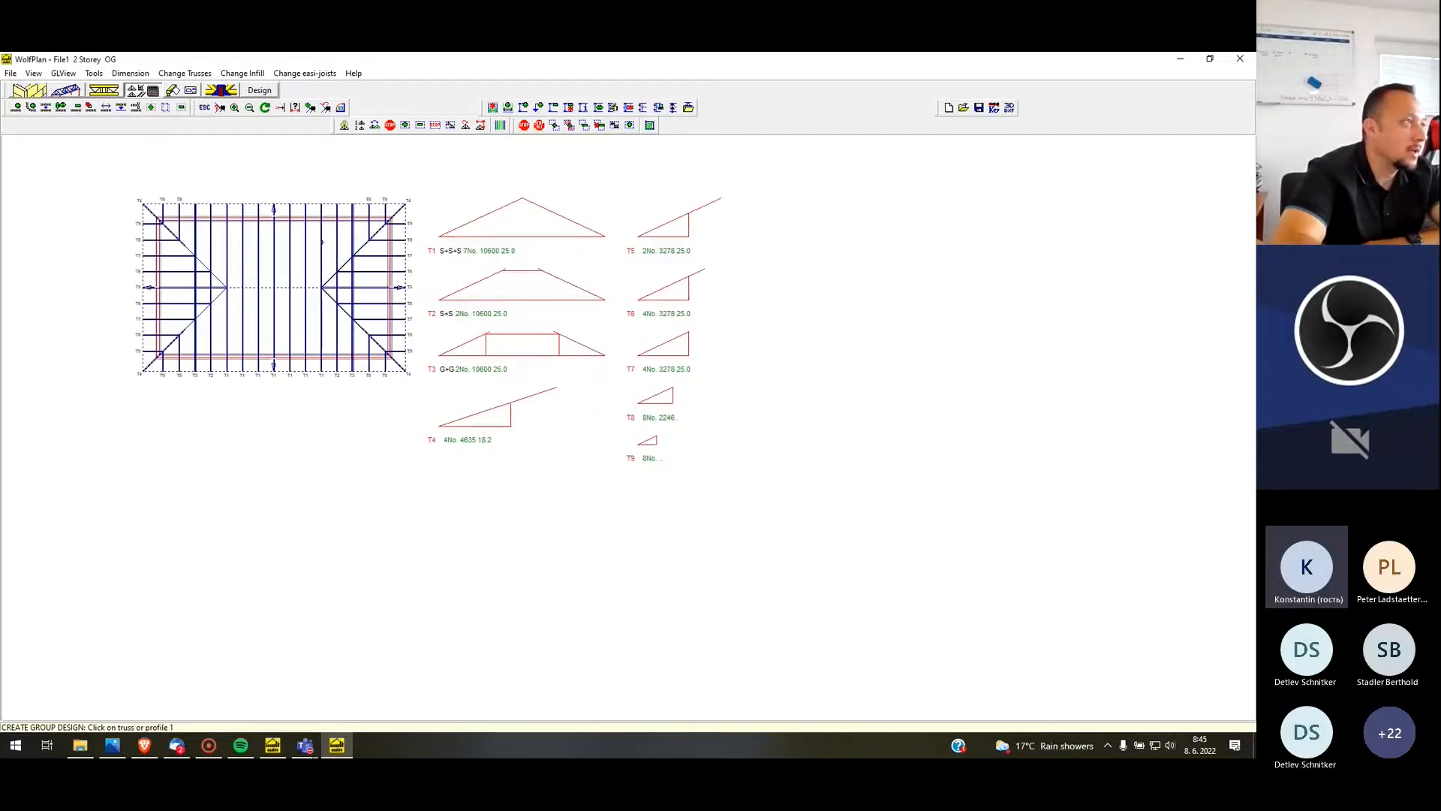
# Return to the roofscape and recalculate the truss loads with the existing General Loading values
pyautogui.click(62, 93)
pyautogui.scroll(1, 268, 323)
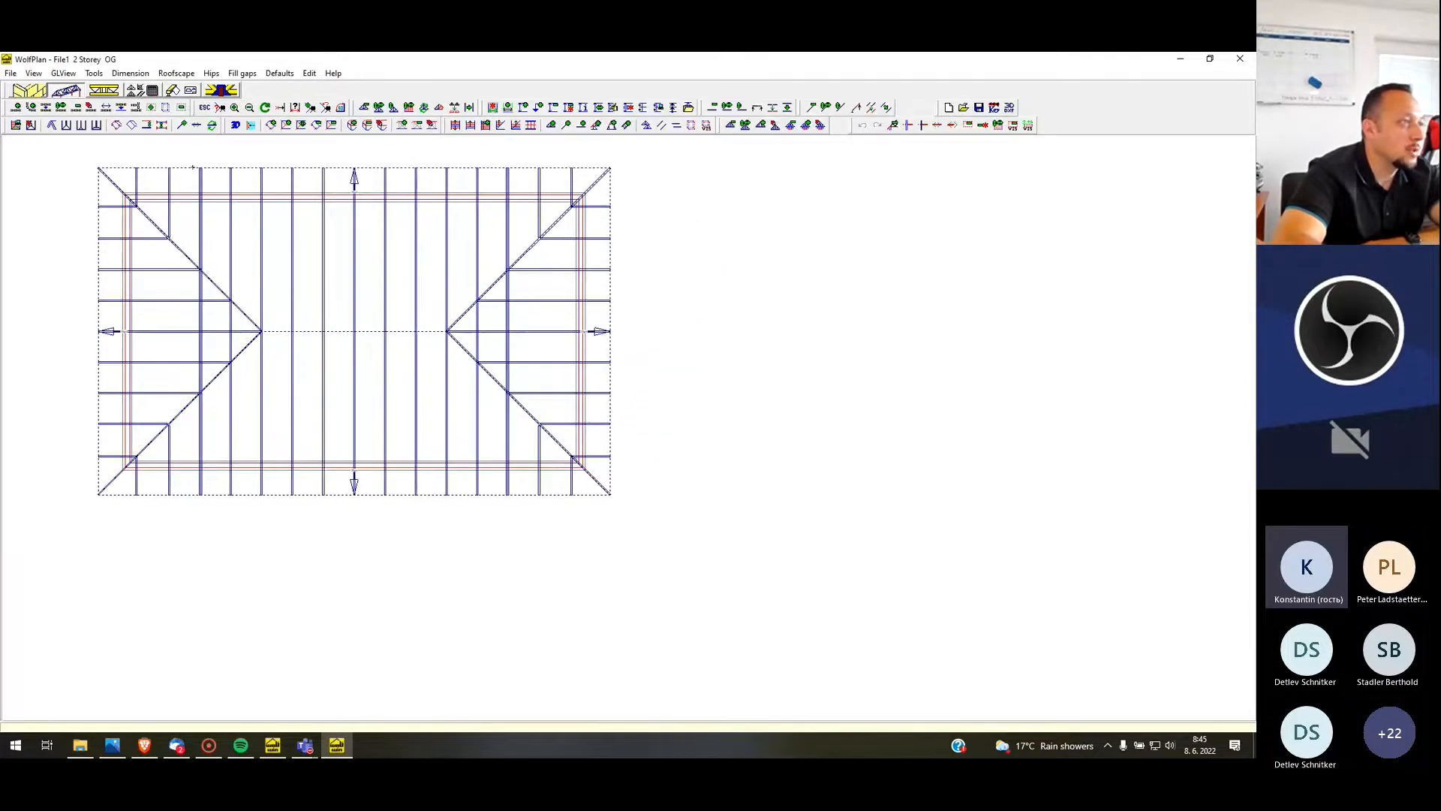
pyautogui.scroll(-1, 307, 408)
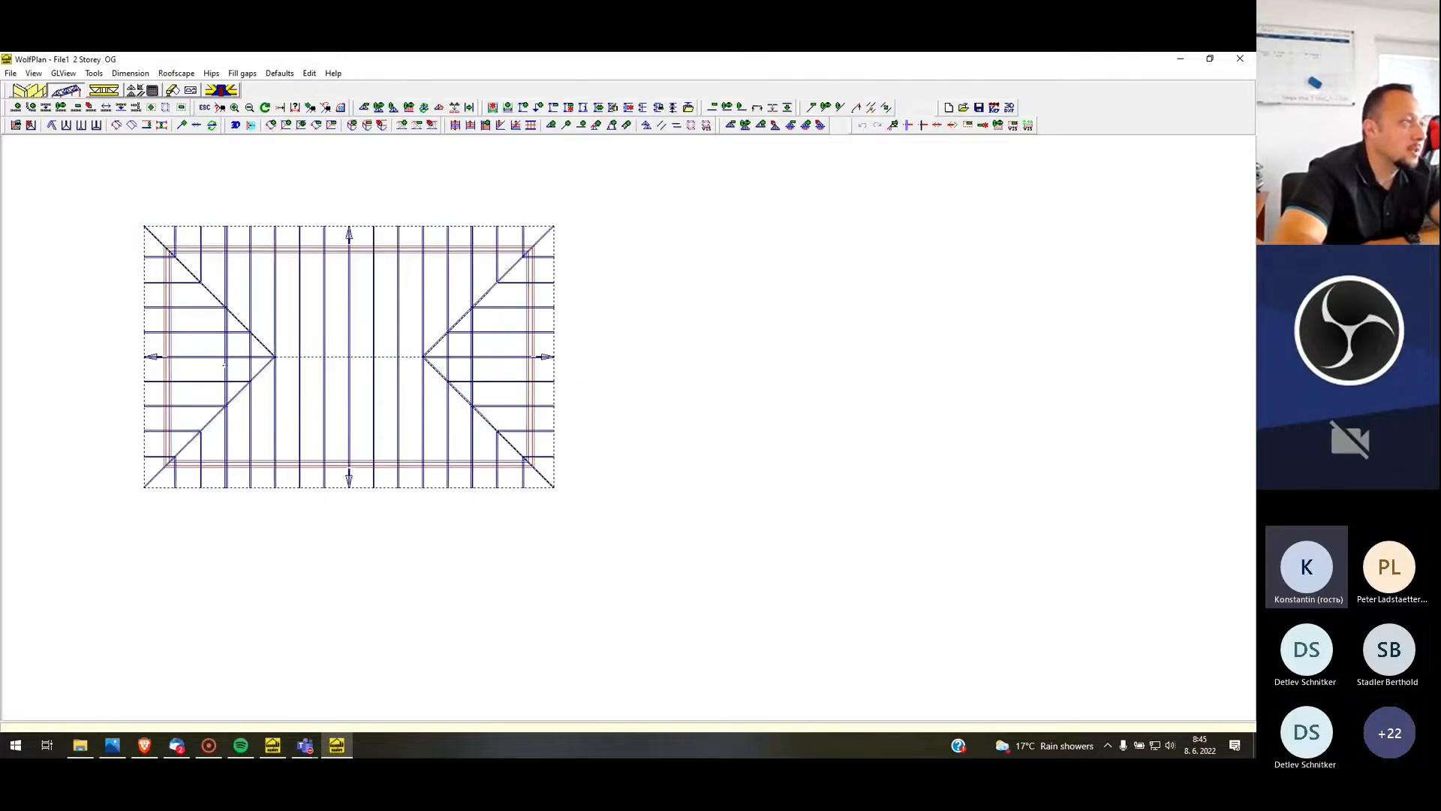
pyautogui.scroll(1, 230, 372)
pyautogui.click(139, 91)
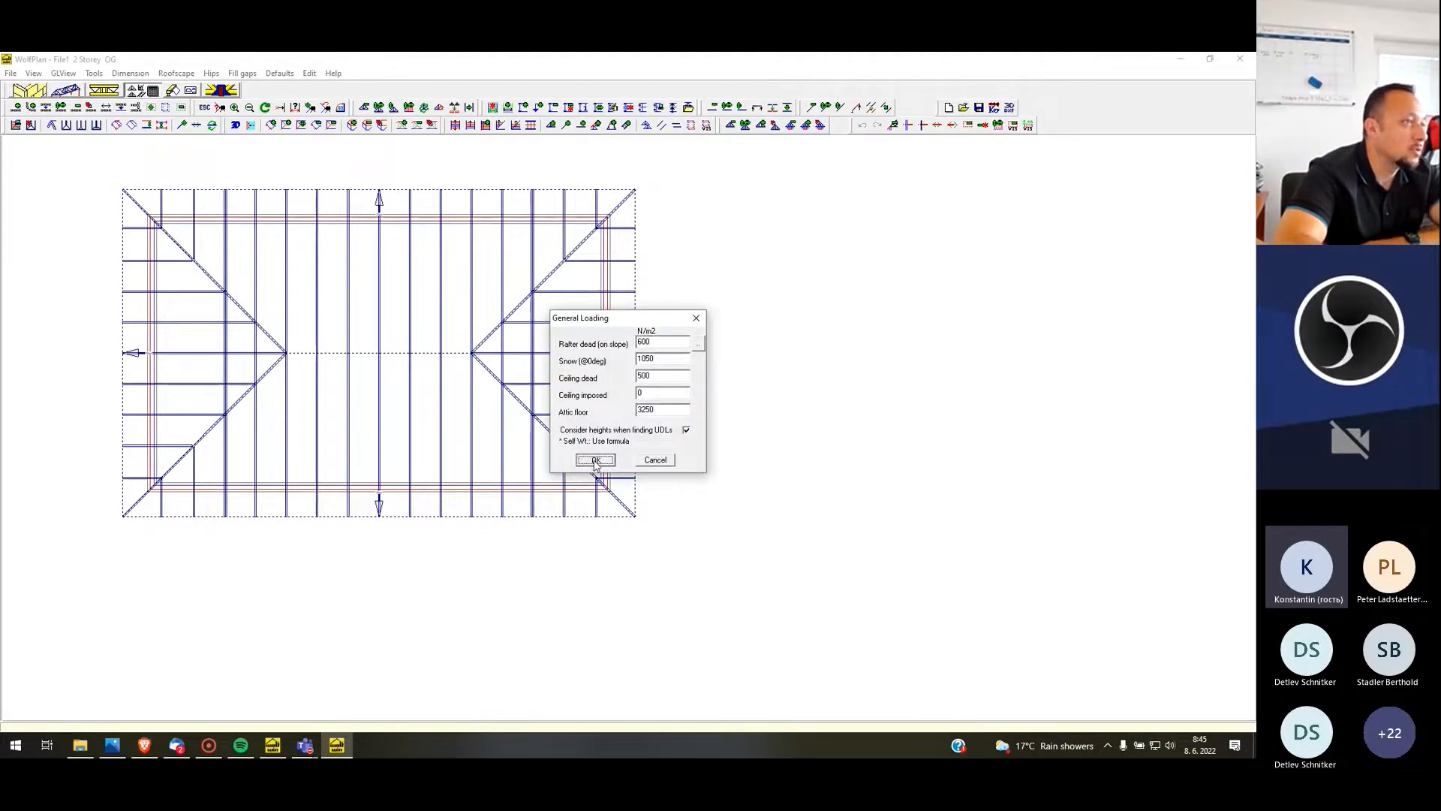
pyautogui.click(596, 460)
pyautogui.click(629, 445)
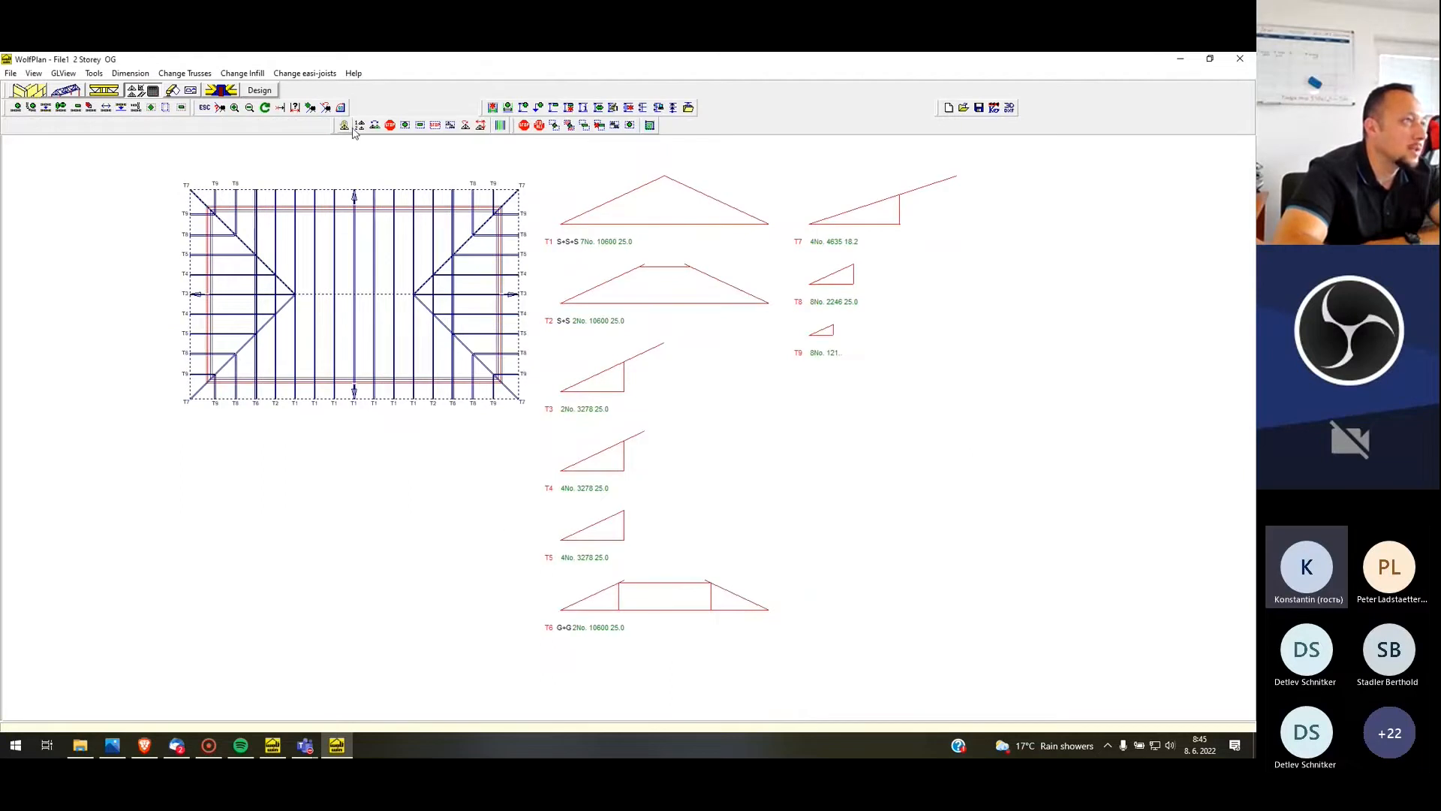
# Reorder the trusses so that the flat-topped girder is third and the 18.2 pitch hip truss is fourth
pyautogui.click(361, 128)
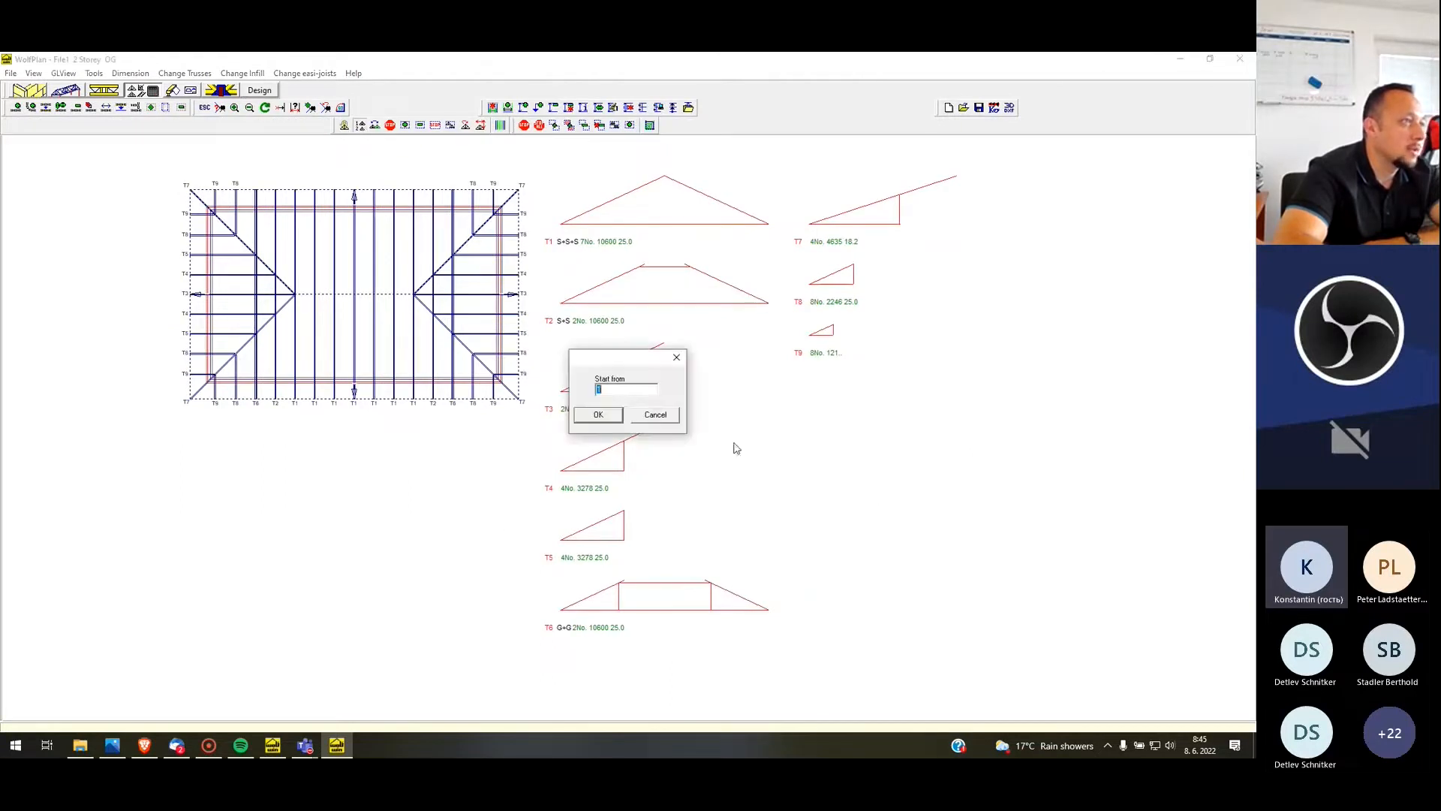
pyautogui.click(598, 415)
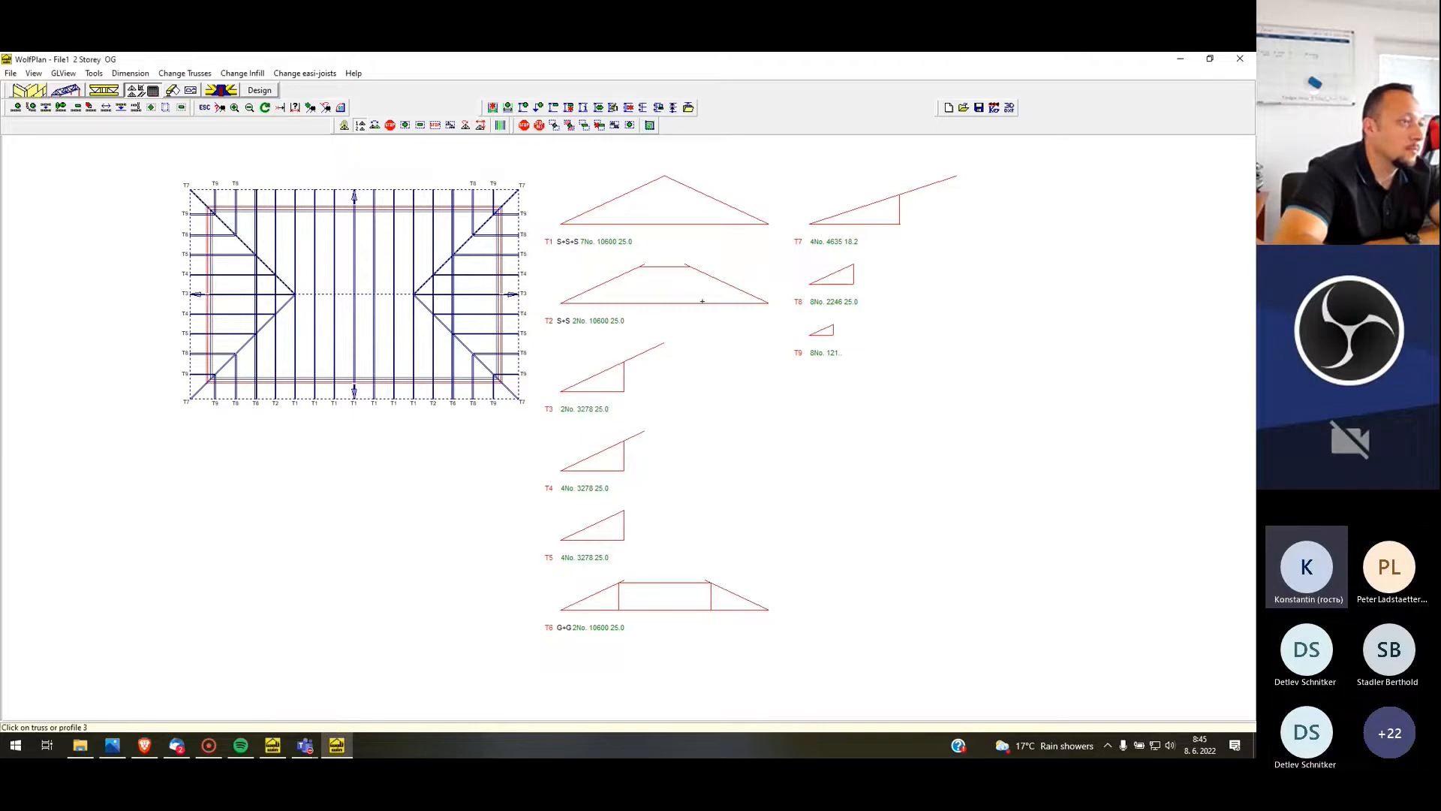
pyautogui.click(731, 605)
pyautogui.click(863, 203)
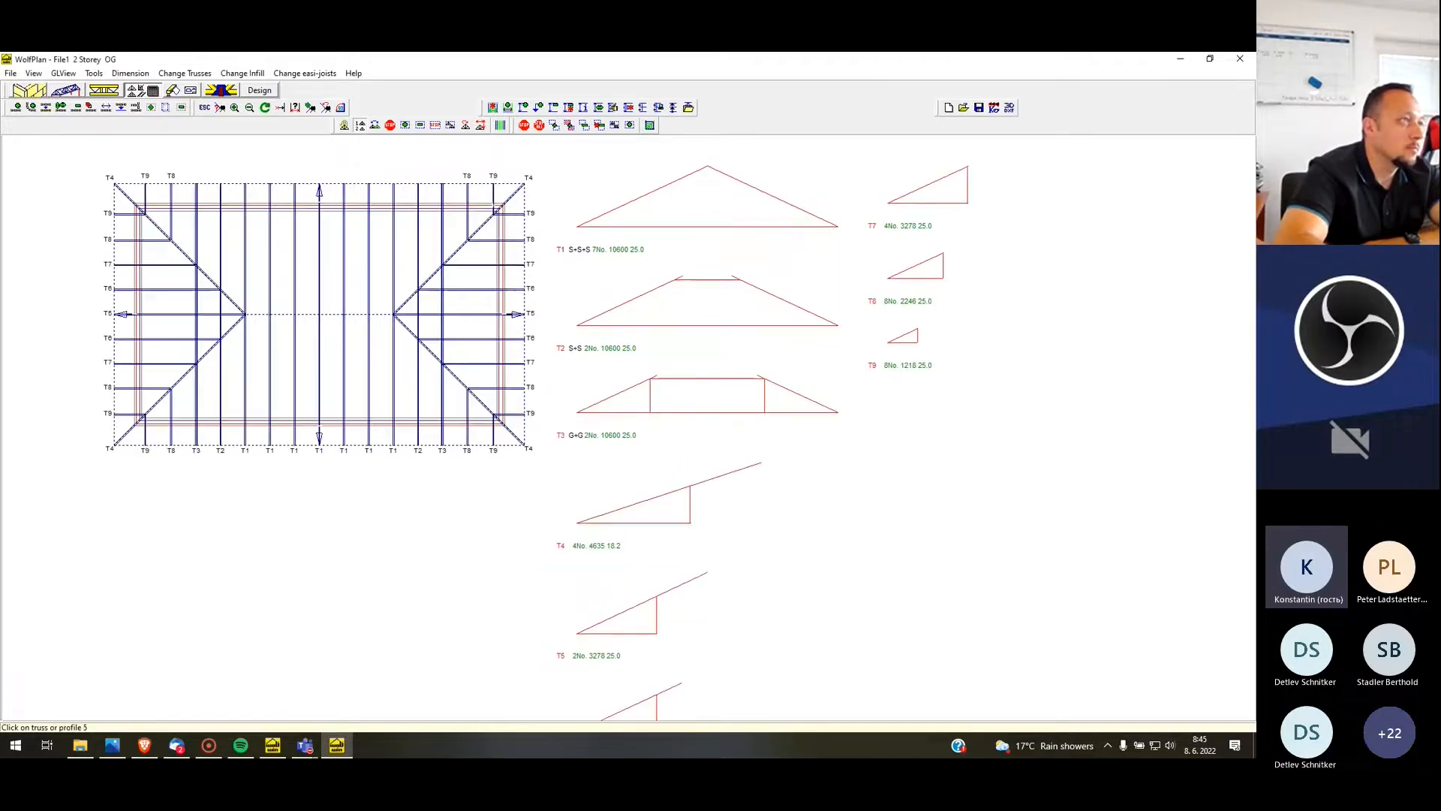
# Re-position the truss profiles beside the plan in two columns, T1 to T5 and T6 to T9
pyautogui.click(481, 126)
pyautogui.scroll(-2, 585, 308)
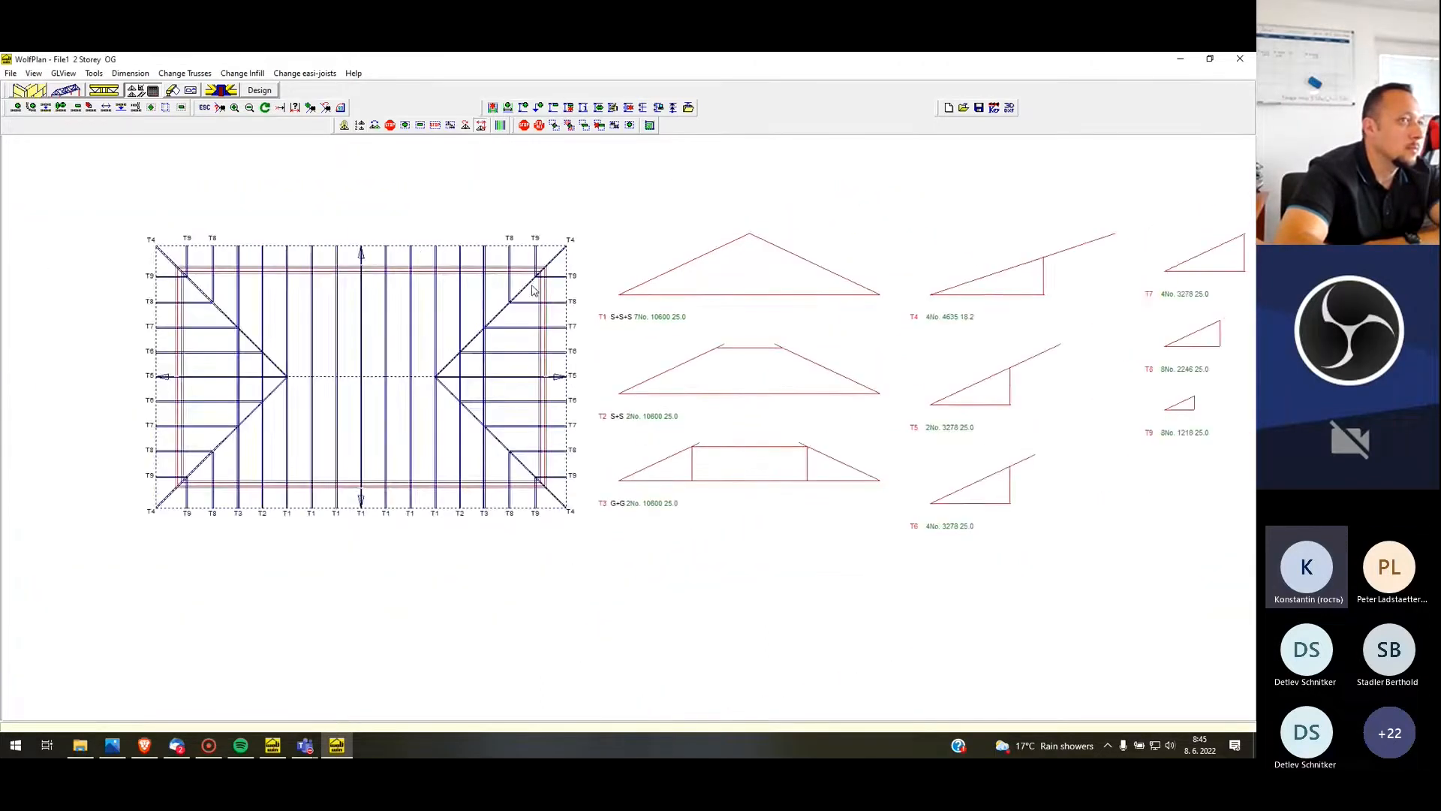
pyautogui.scroll(-1, 476, 274)
pyautogui.scroll(1, 576, 330)
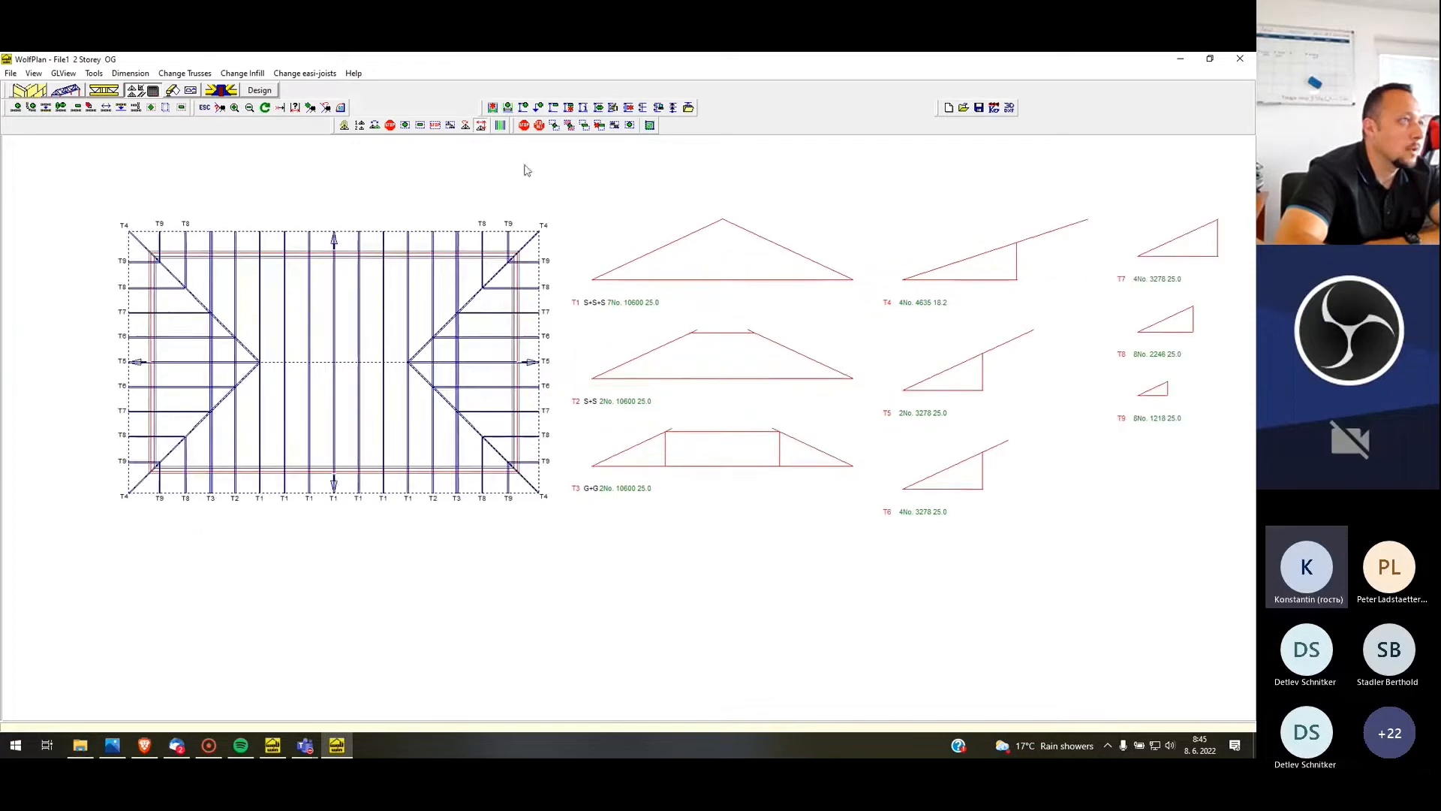
pyautogui.click(481, 128)
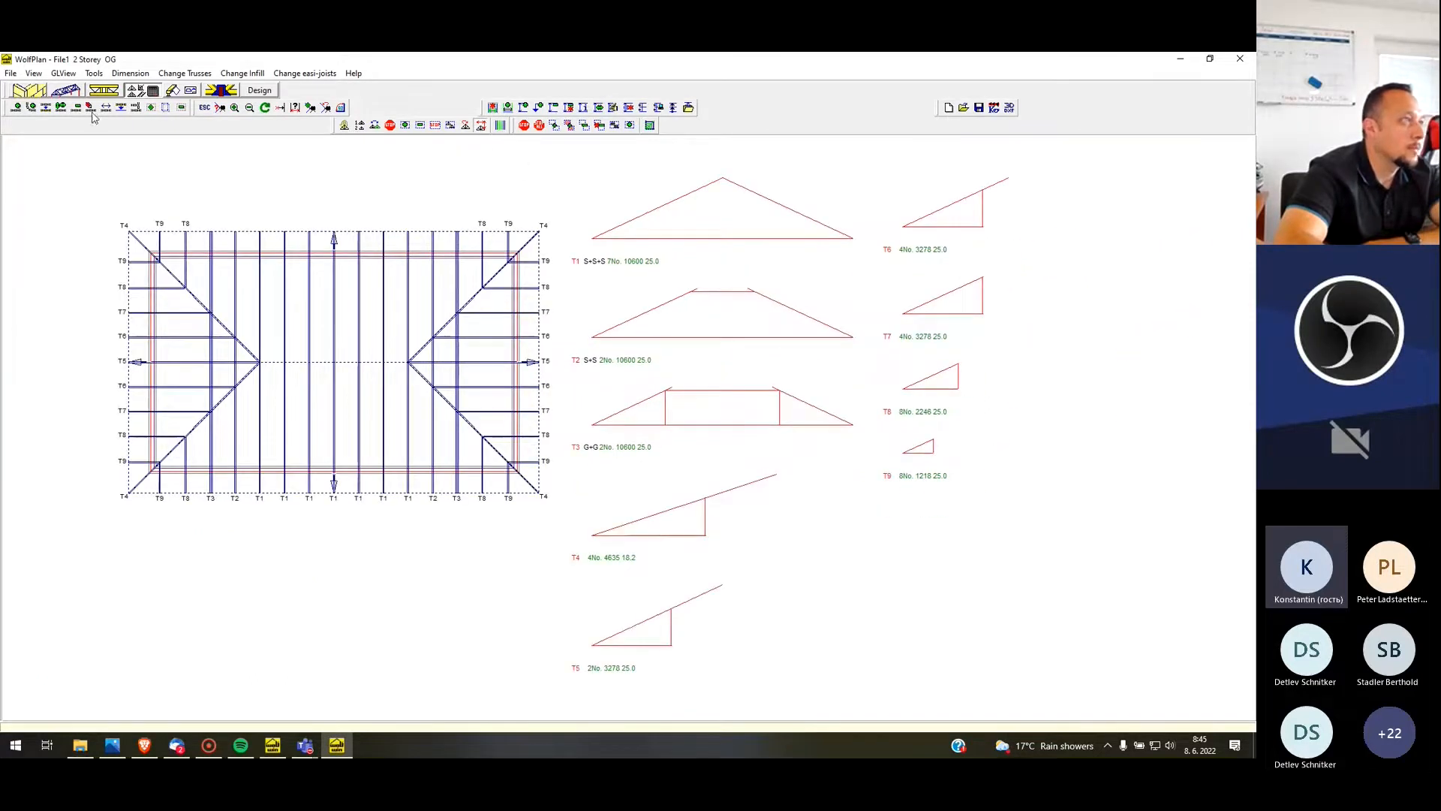
pyautogui.click(10, 73)
pyautogui.click(3, 235)
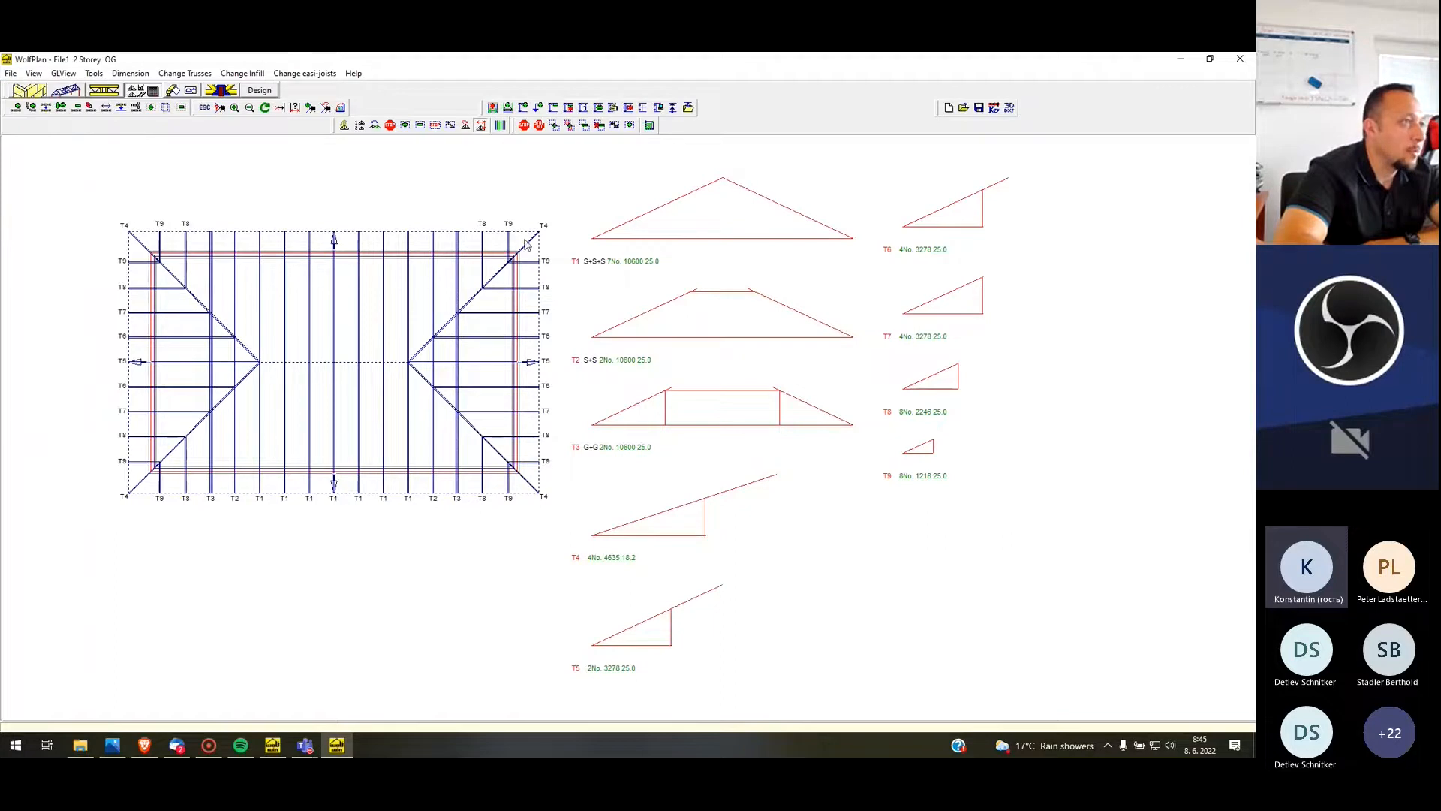
# Check where each truss profile from T1 to T9 is located in the plan
pyautogui.rightClick(767, 218)
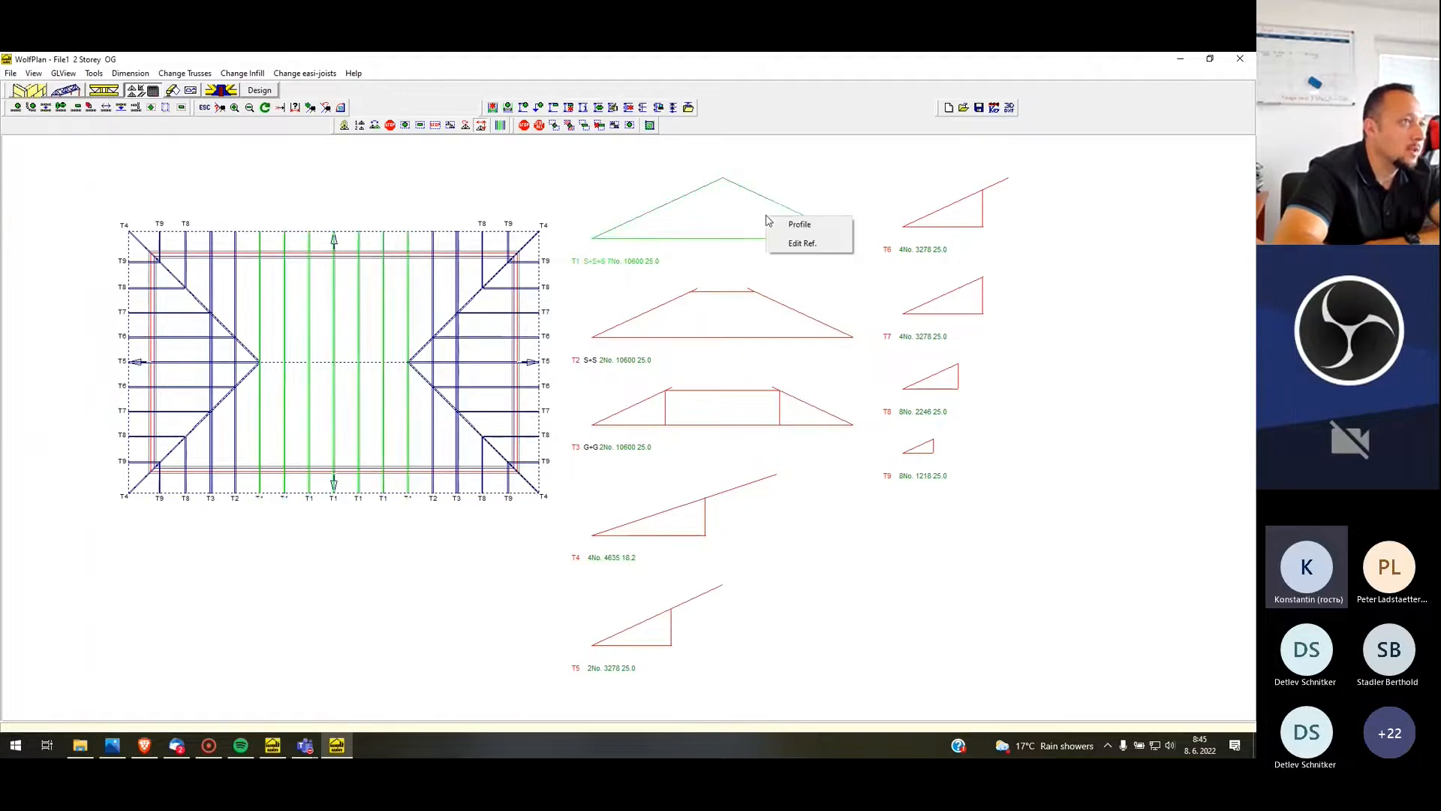
pyautogui.rightClick(724, 325)
pyautogui.rightClick(735, 418)
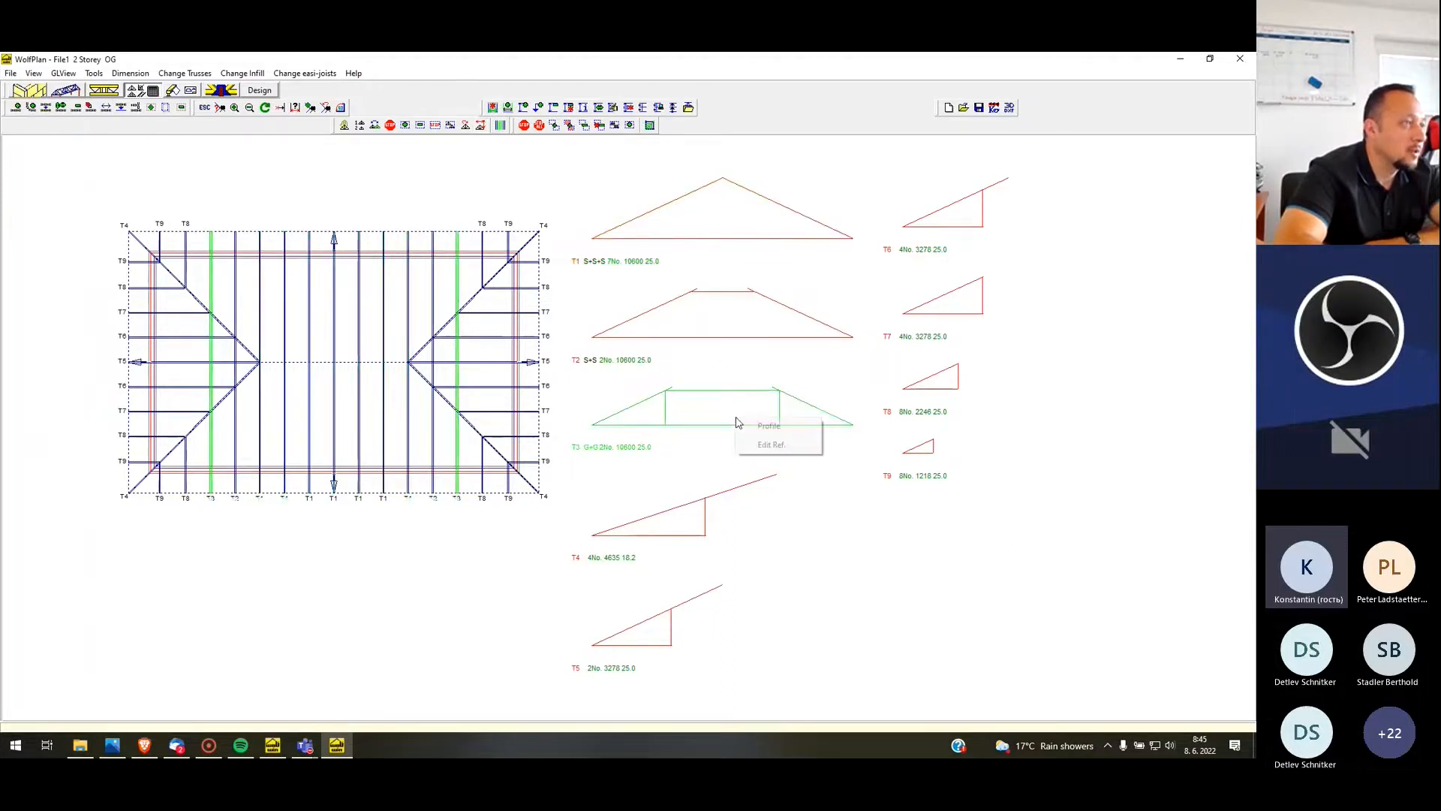
pyautogui.rightClick(691, 542)
pyautogui.rightClick(676, 650)
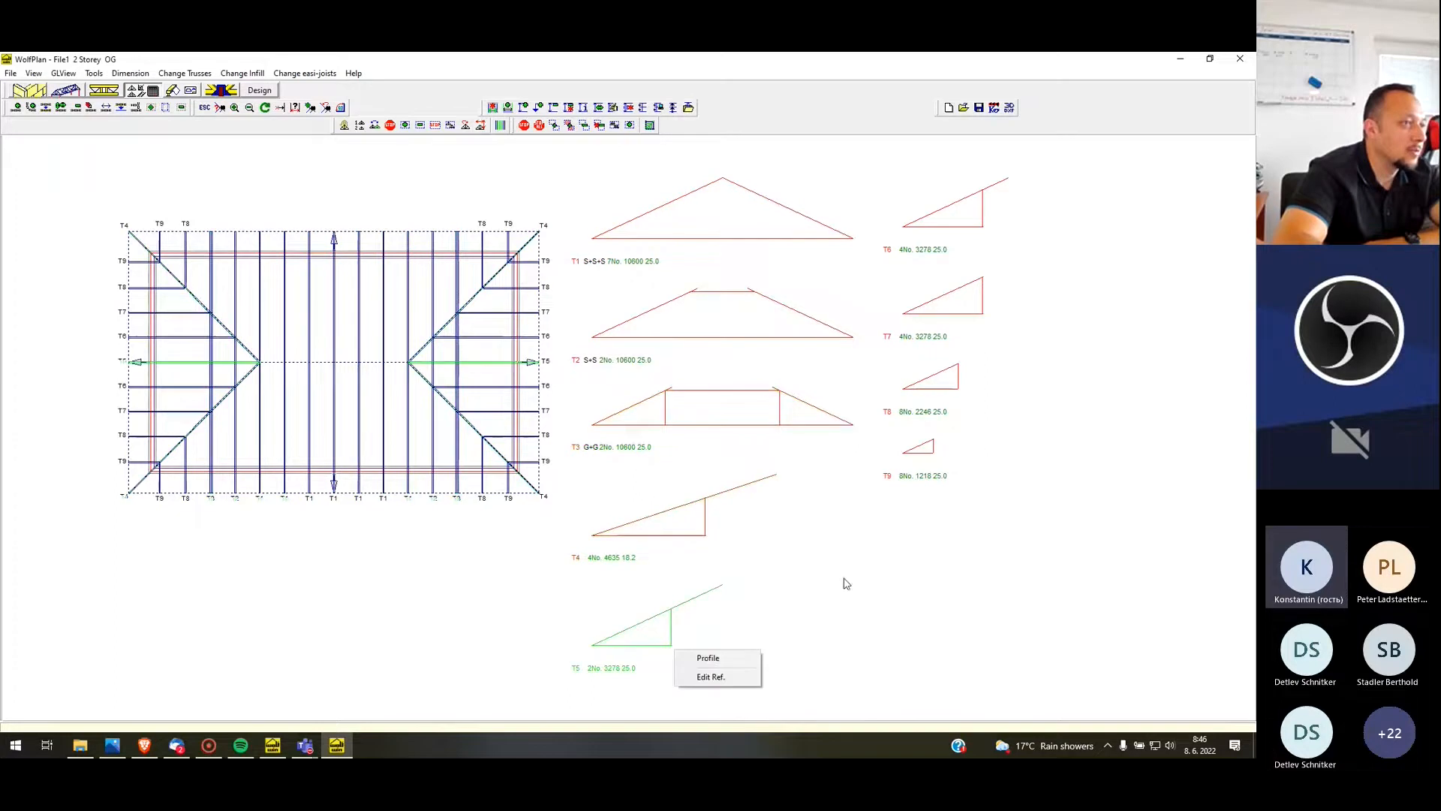
pyautogui.rightClick(942, 449)
pyautogui.rightClick(938, 390)
pyautogui.rightClick(958, 305)
pyautogui.rightClick(951, 203)
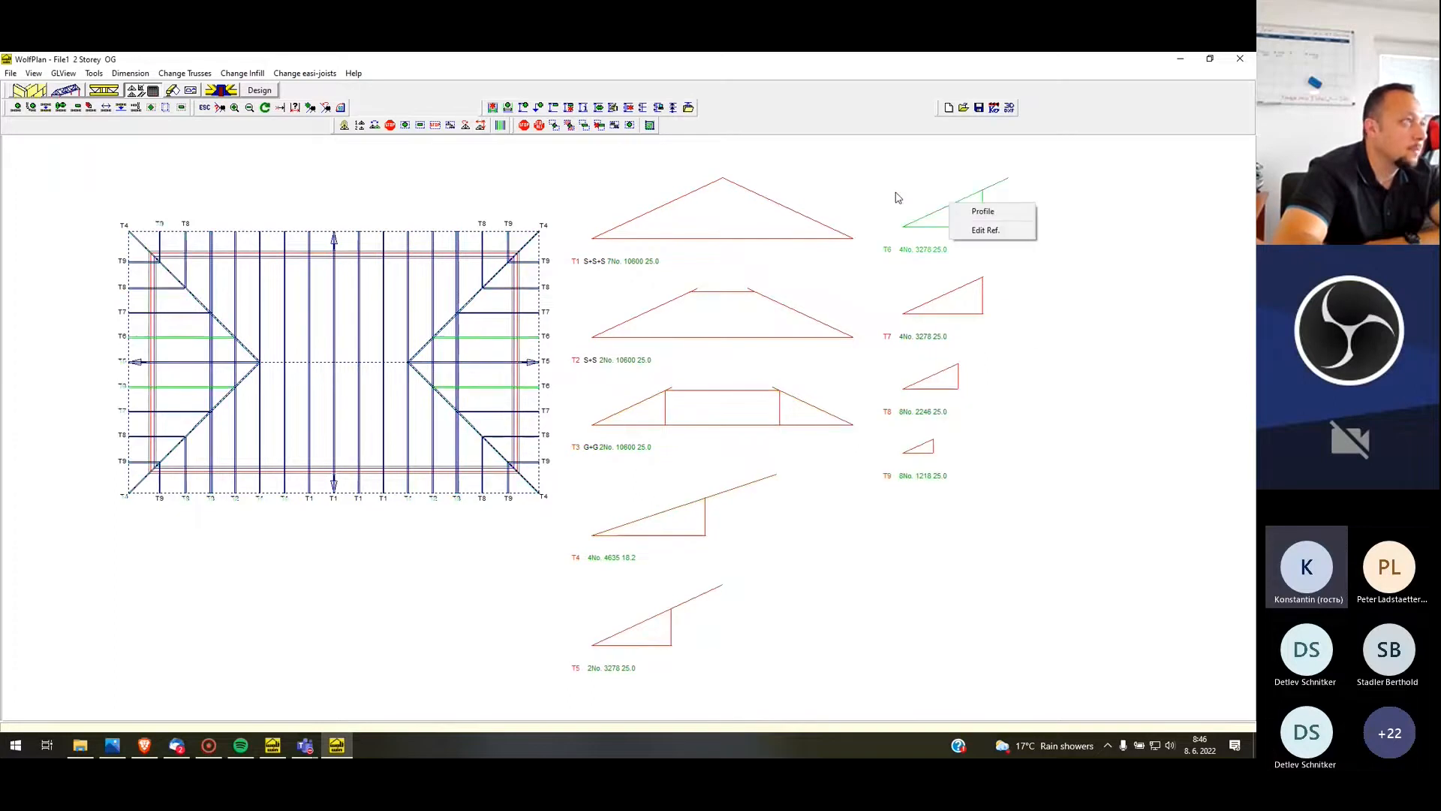
# Return to Wolf JobOrganiser and save the 2 Storey house job, overwriting the existing file
pyautogui.click(11, 73)
pyautogui.click(22, 183)
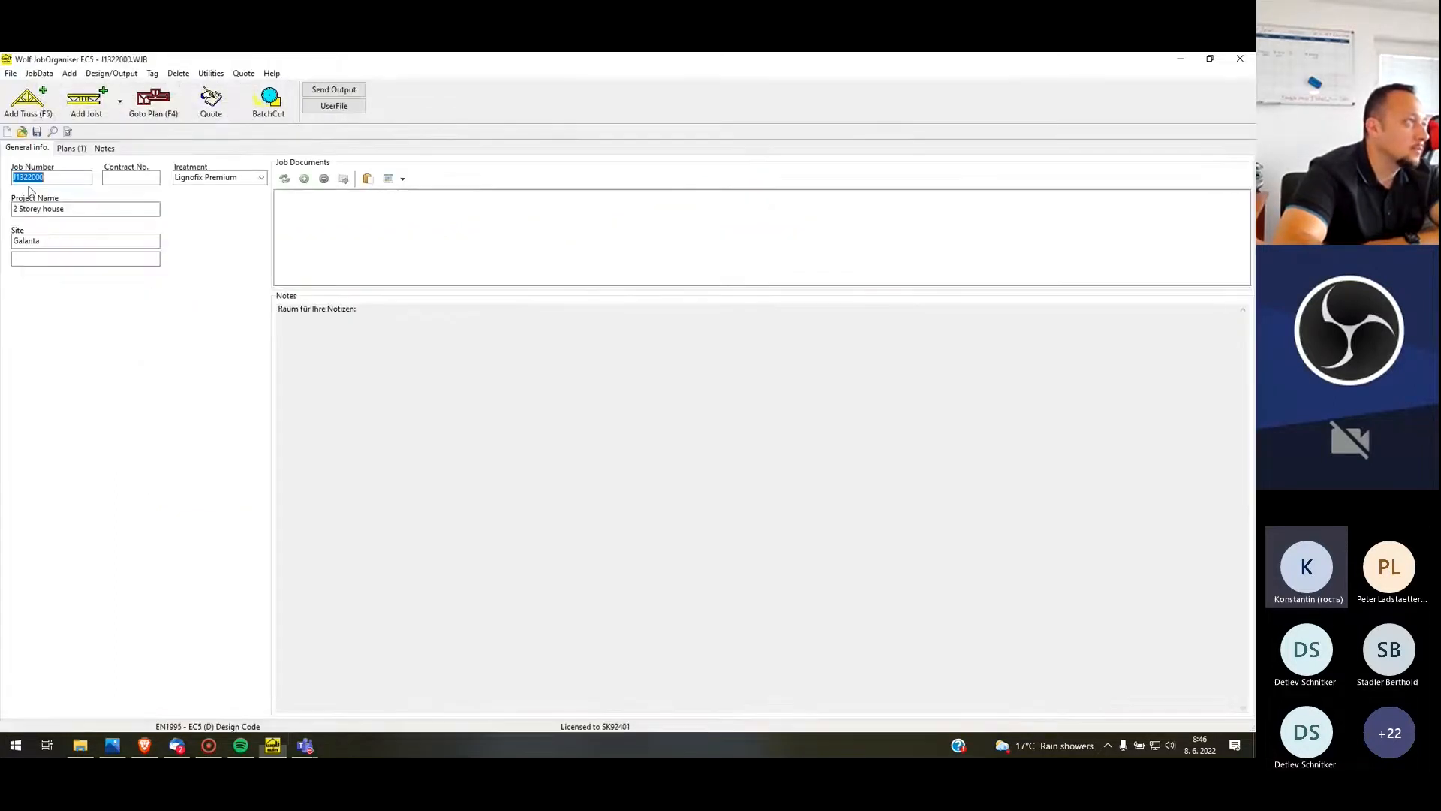
pyautogui.click(10, 74)
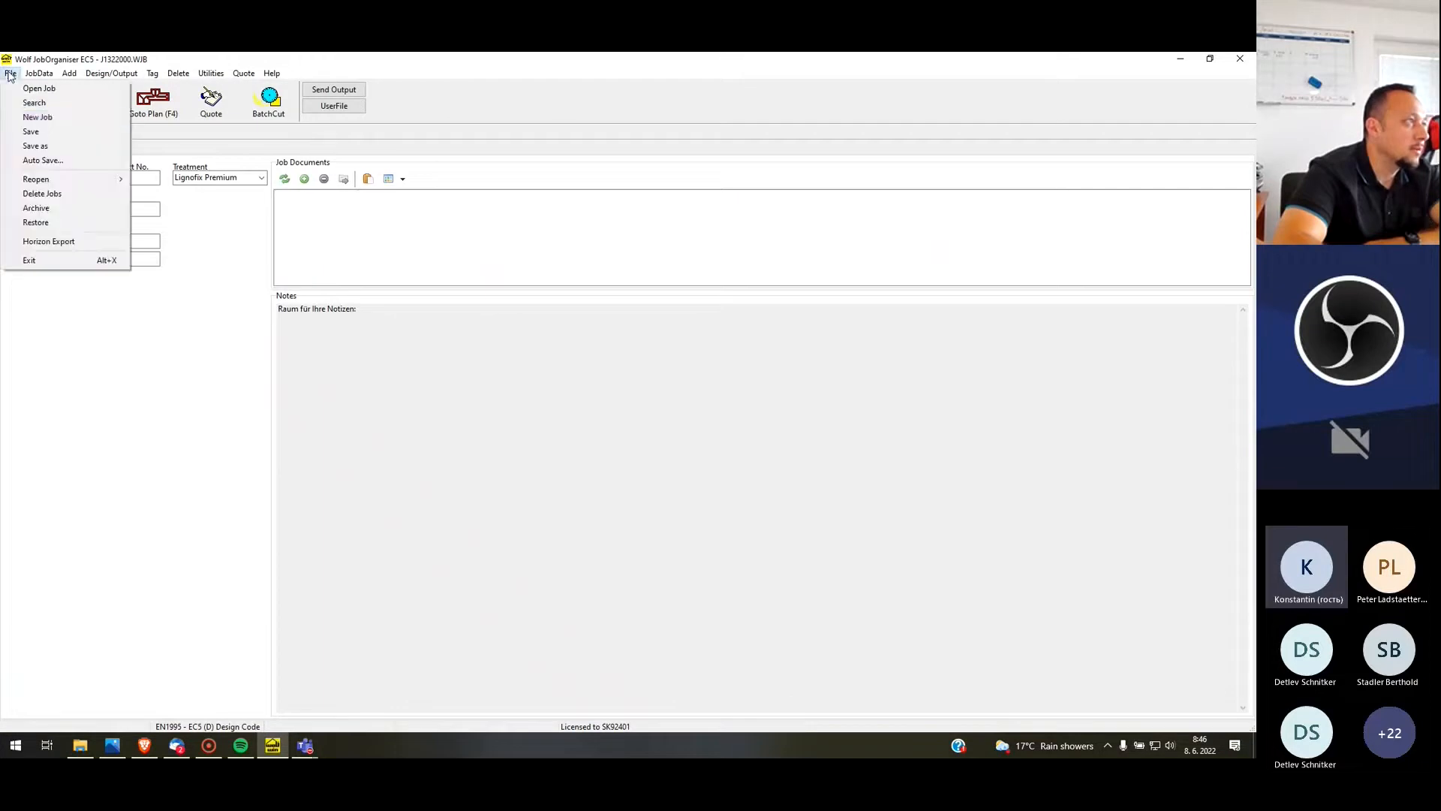
pyautogui.click(59, 132)
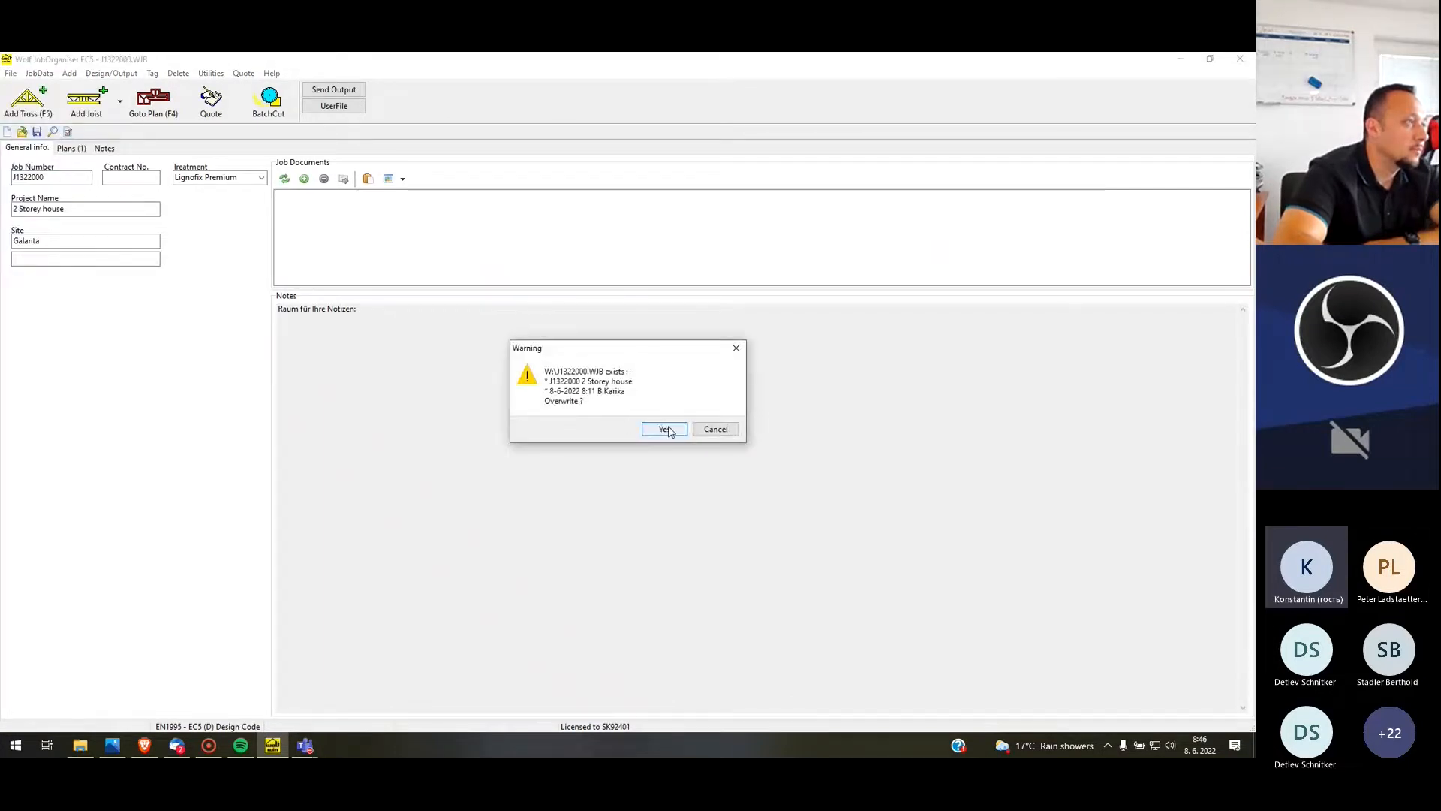
pyautogui.click(654, 429)
pyautogui.click(723, 419)
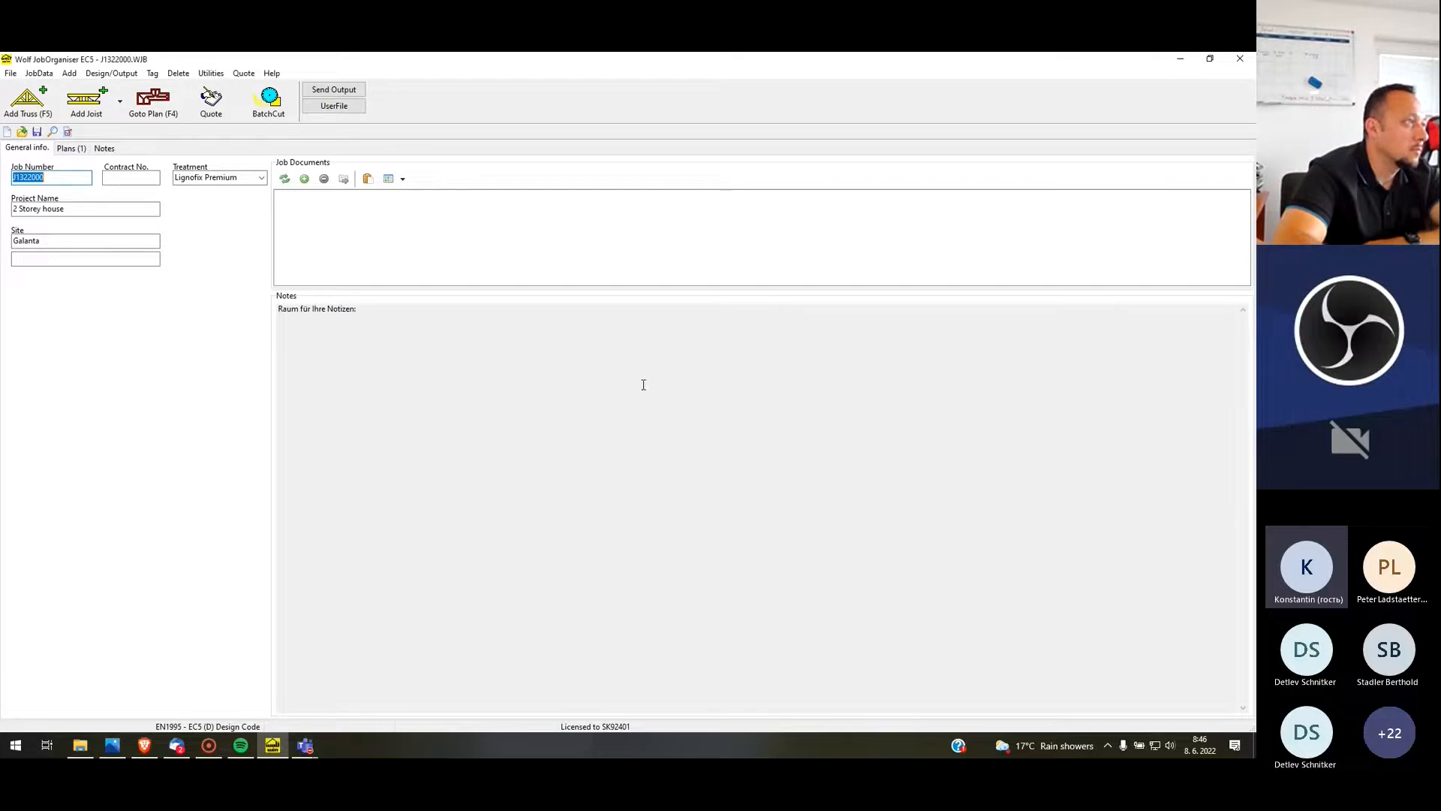
# Reopen the plan in WolfPlan and run the truss design in batch mode with Process designs enabled
pyautogui.click(157, 103)
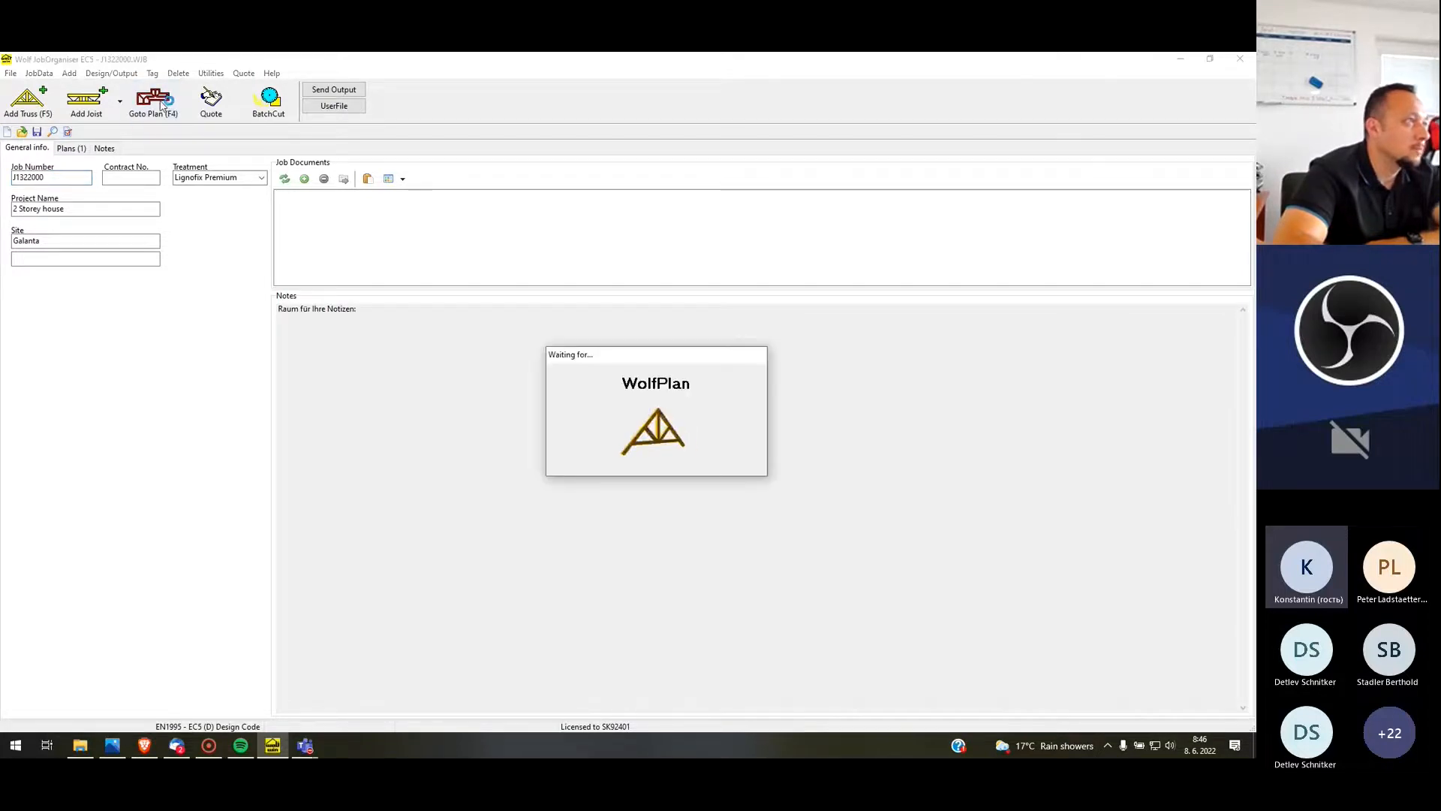
pyautogui.click(627, 444)
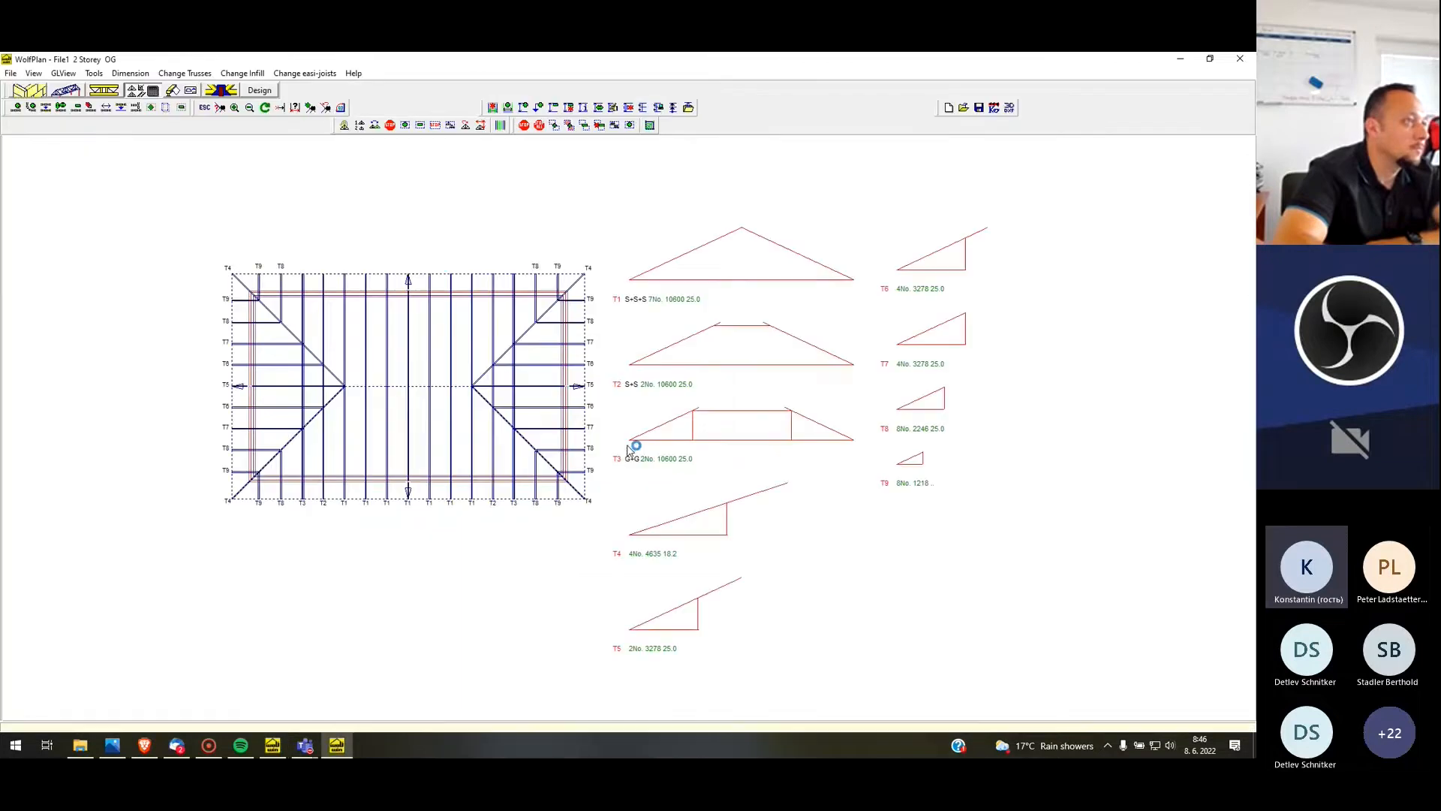
pyautogui.click(268, 93)
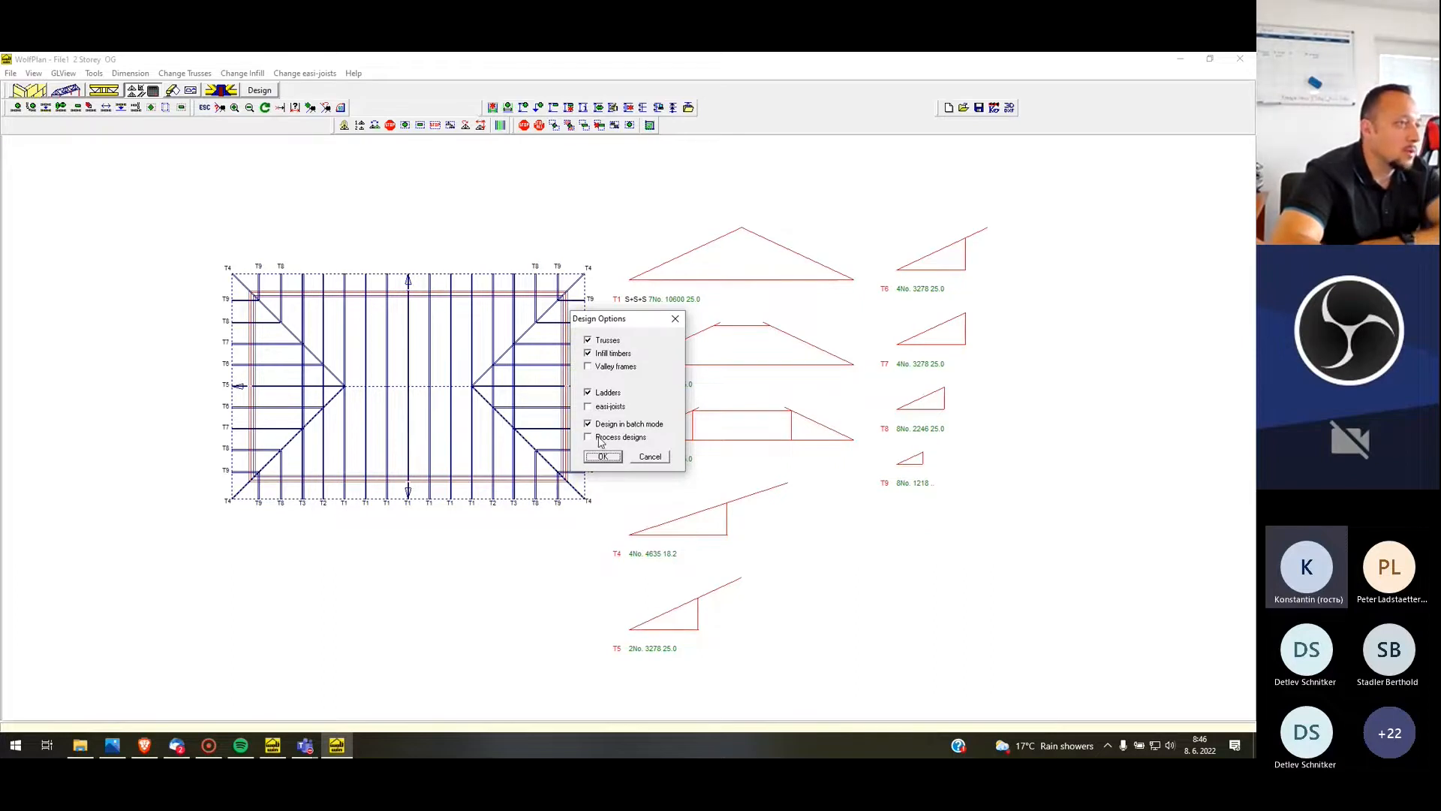
pyautogui.click(599, 440)
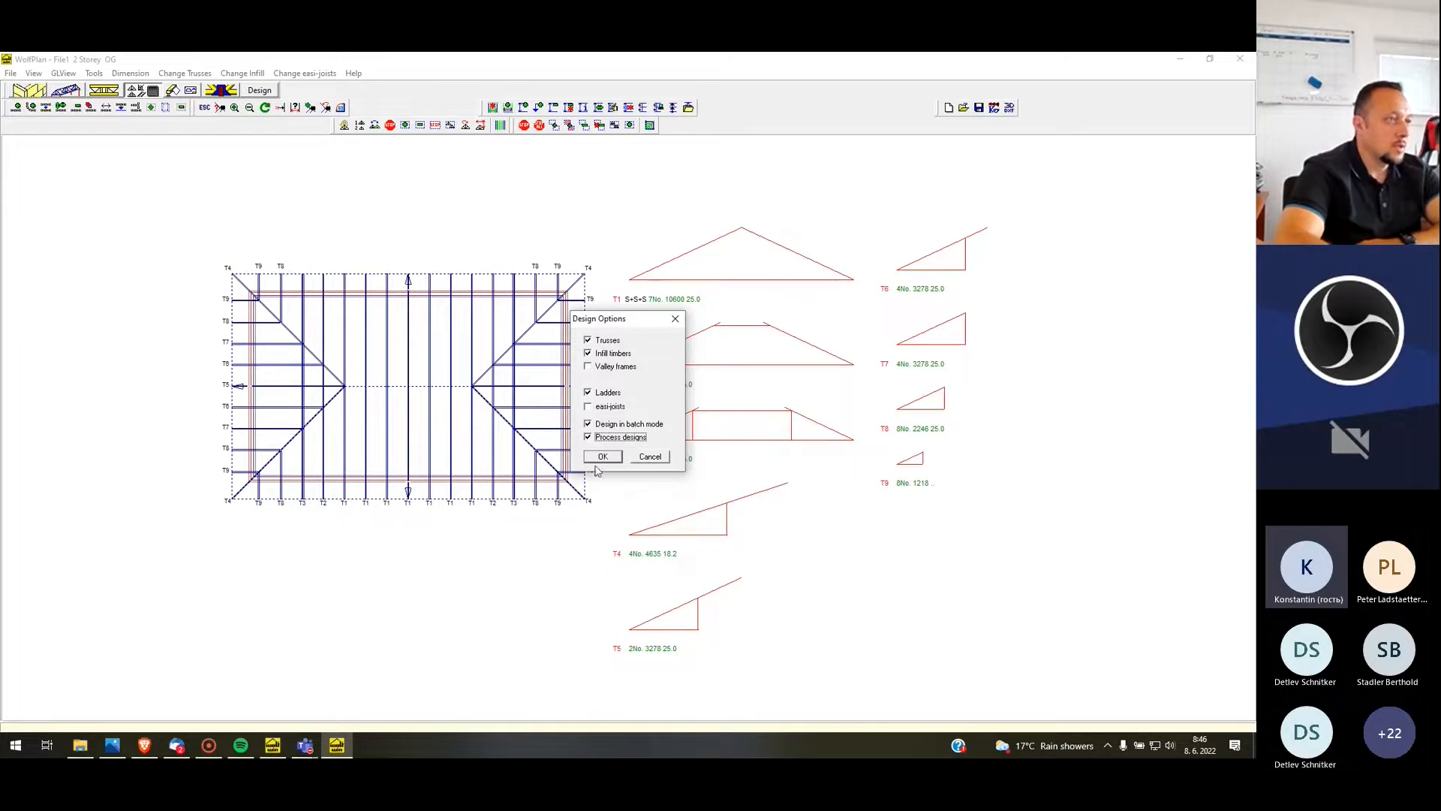
pyautogui.click(605, 458)
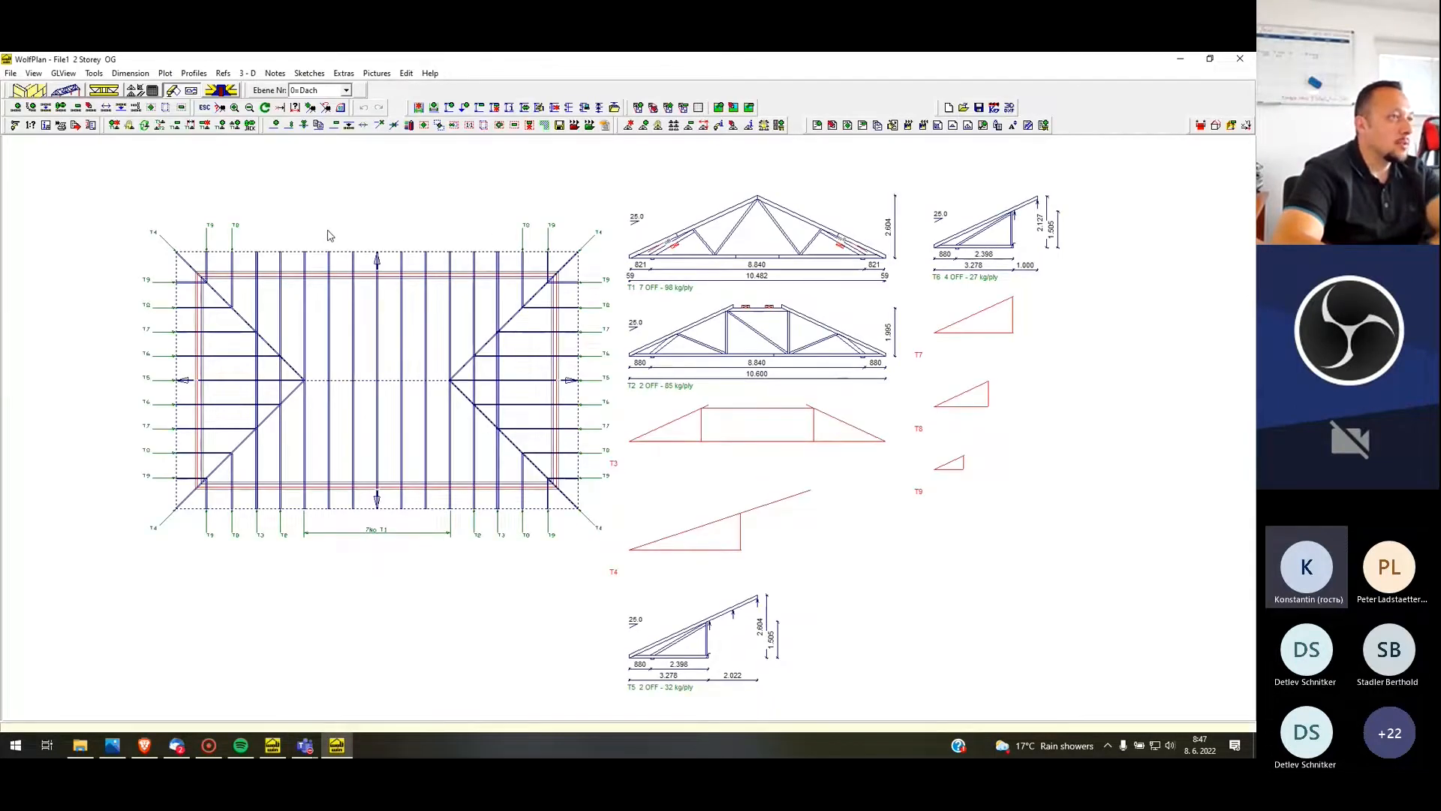
# Review the truss profiles T1 to T9 beside the plan and check where T1 is located
pyautogui.scroll(-2, 643, 238)
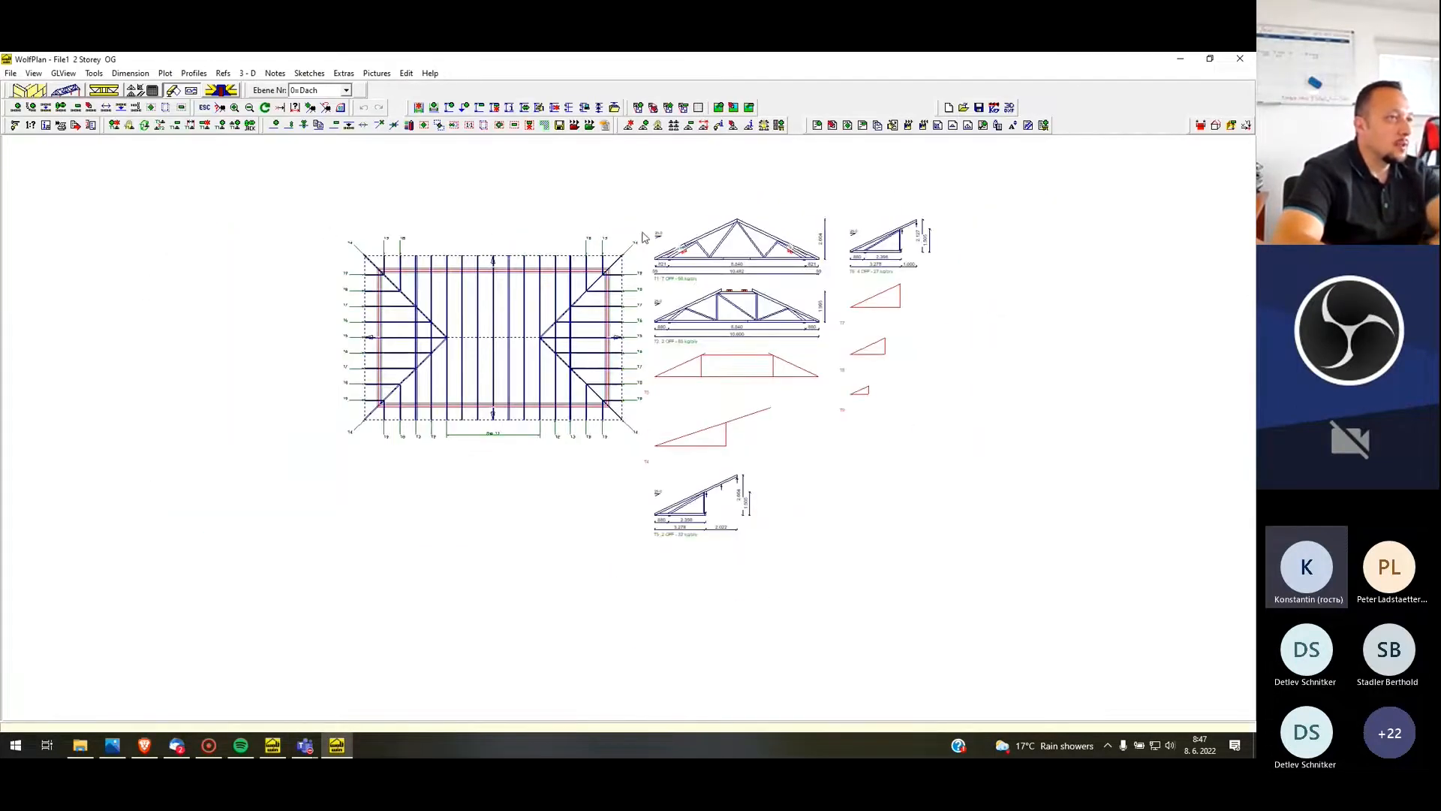
pyautogui.scroll(2, 642, 237)
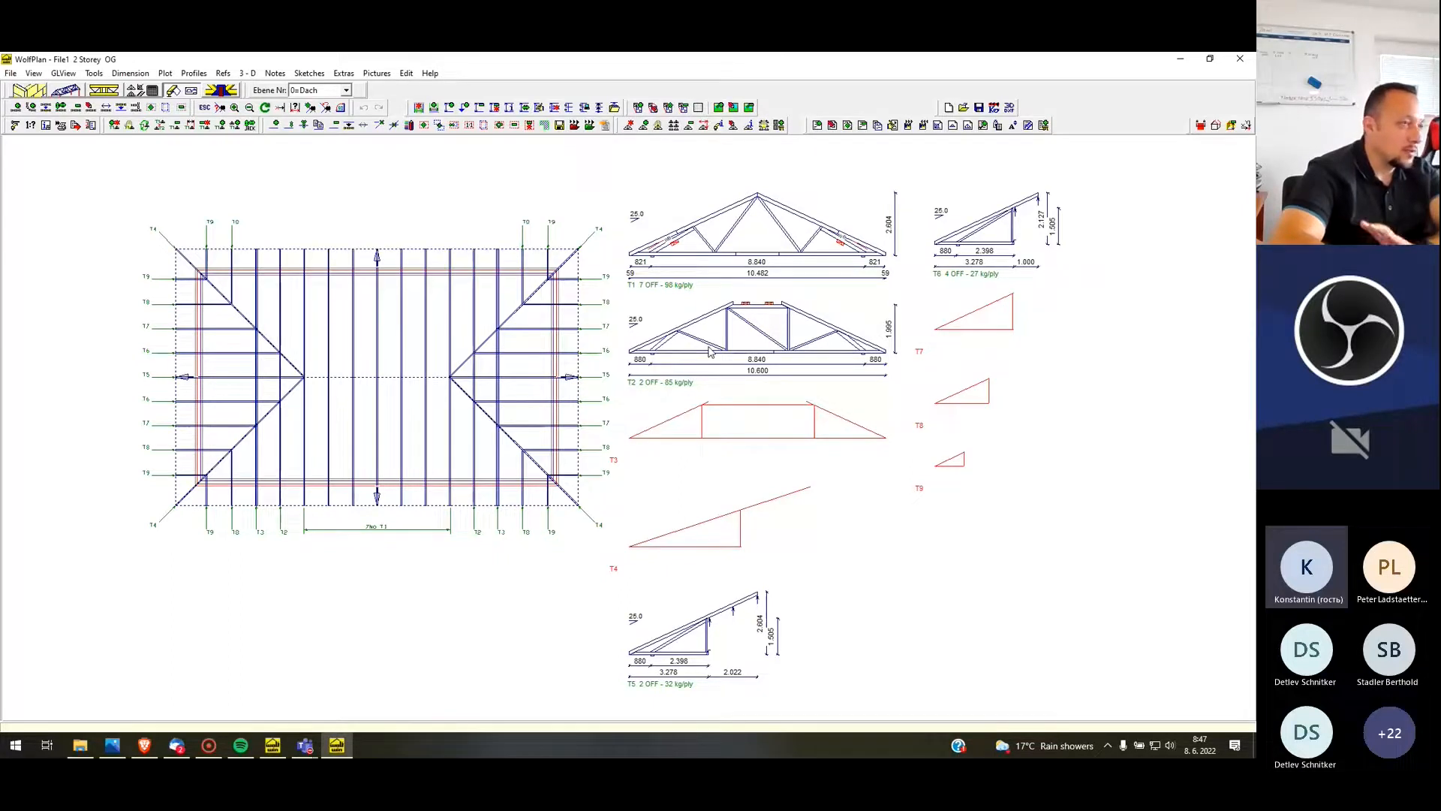
pyautogui.rightClick(731, 242)
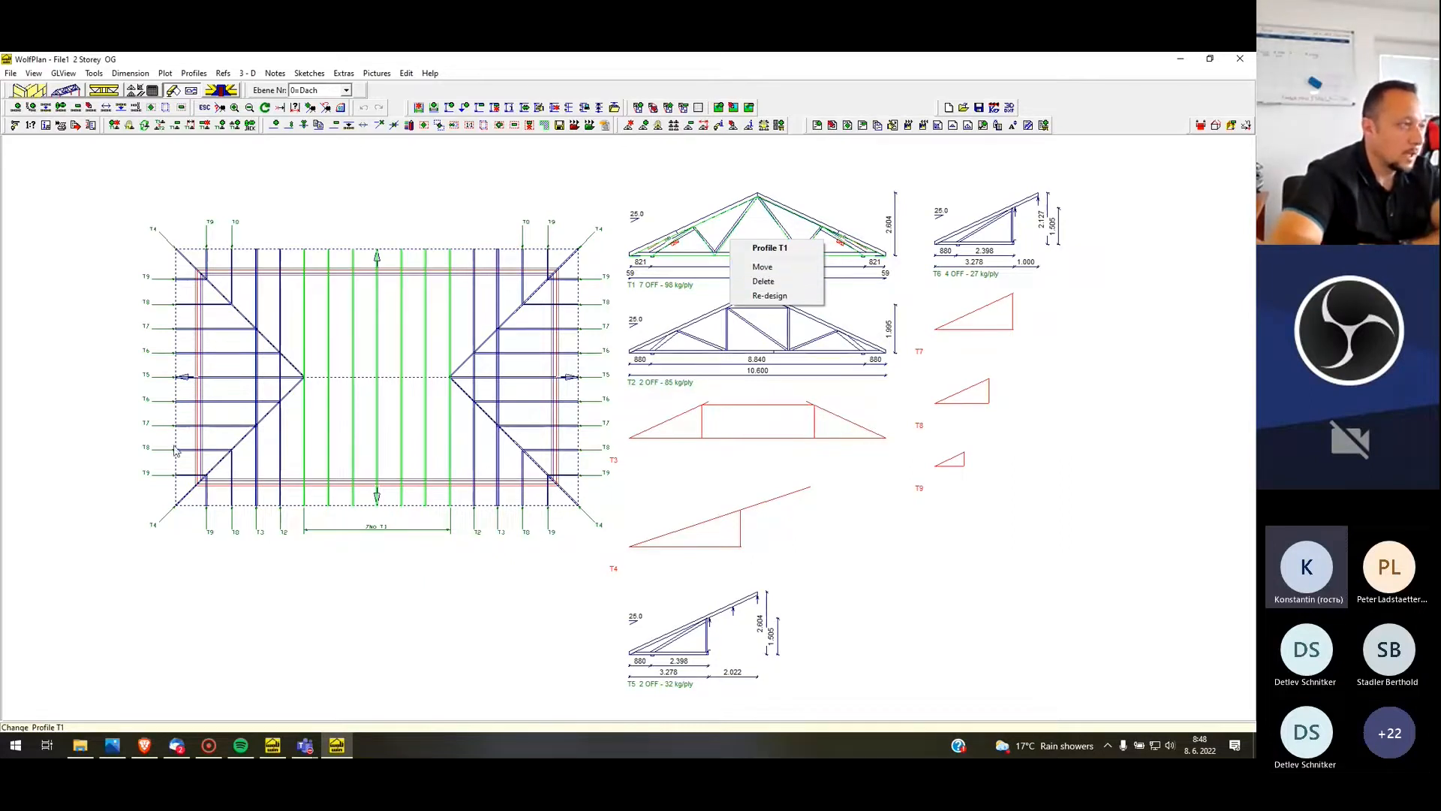
pyautogui.click(393, 553)
pyautogui.scroll(-2, 438, 135)
pyautogui.scroll(1, 431, 227)
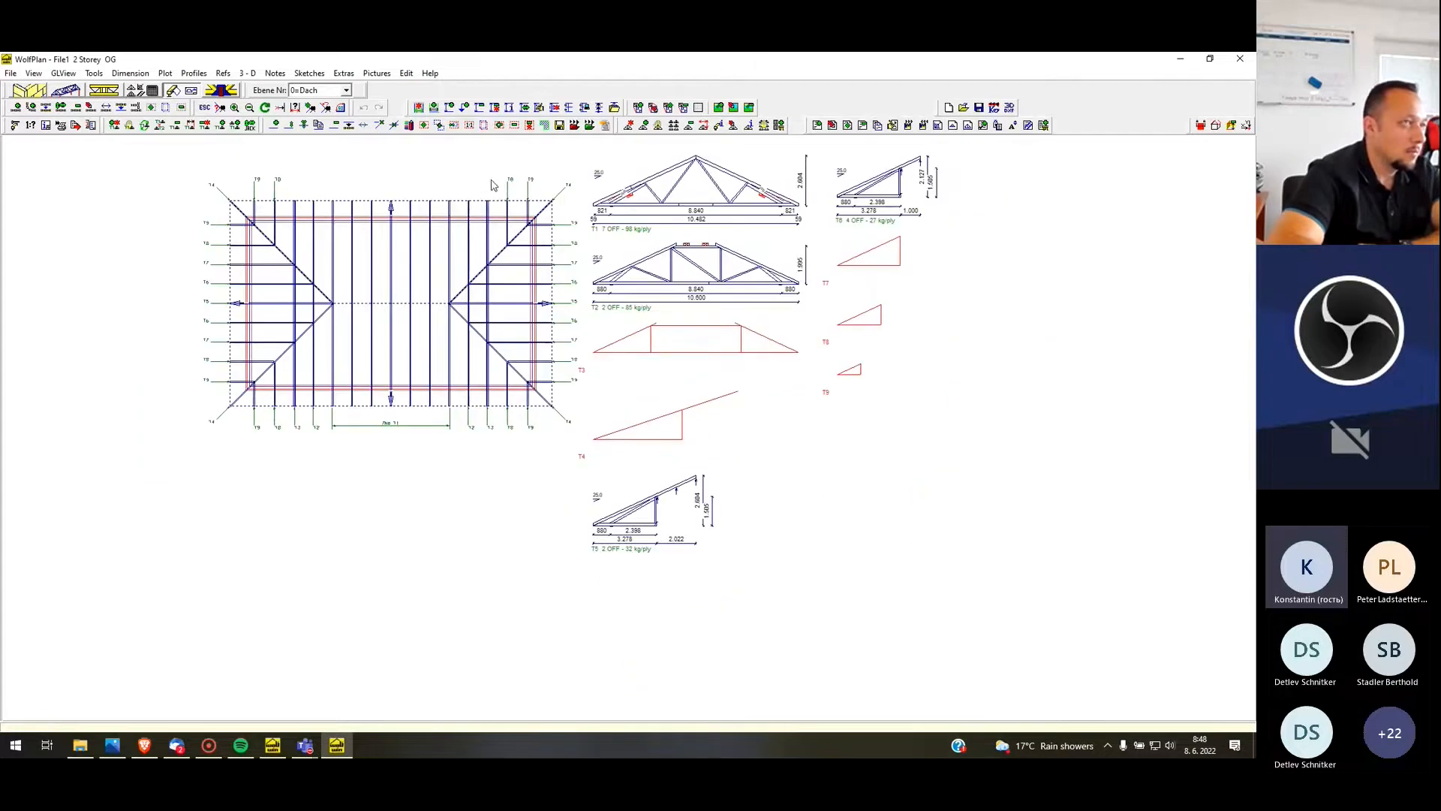
pyautogui.scroll(1, 518, 180)
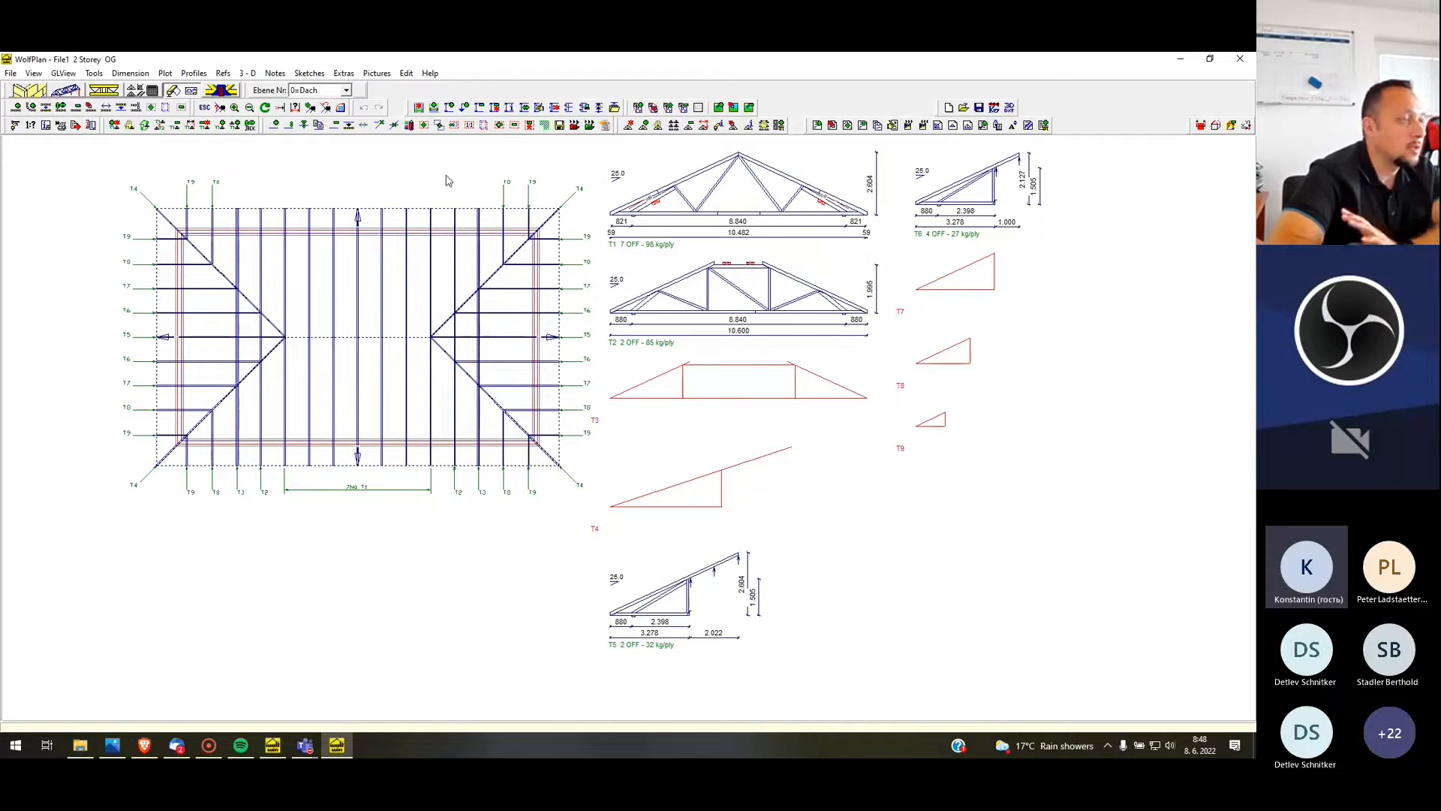
# Exit the plan to Wolf JobOrganiser and reopen the 2 Storey house job from the recent files without saving the current job
pyautogui.click(11, 73)
pyautogui.click(37, 187)
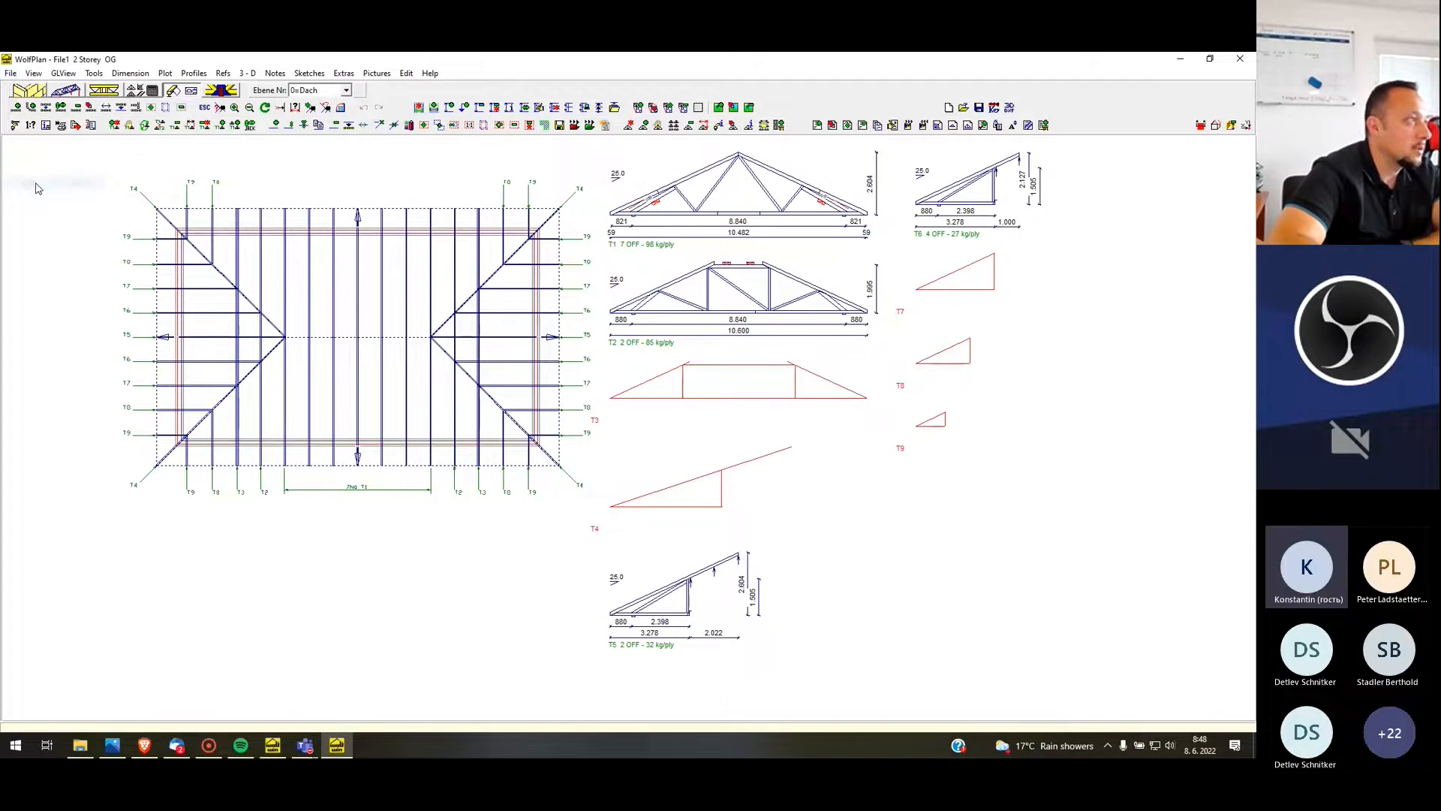
pyautogui.click(10, 73)
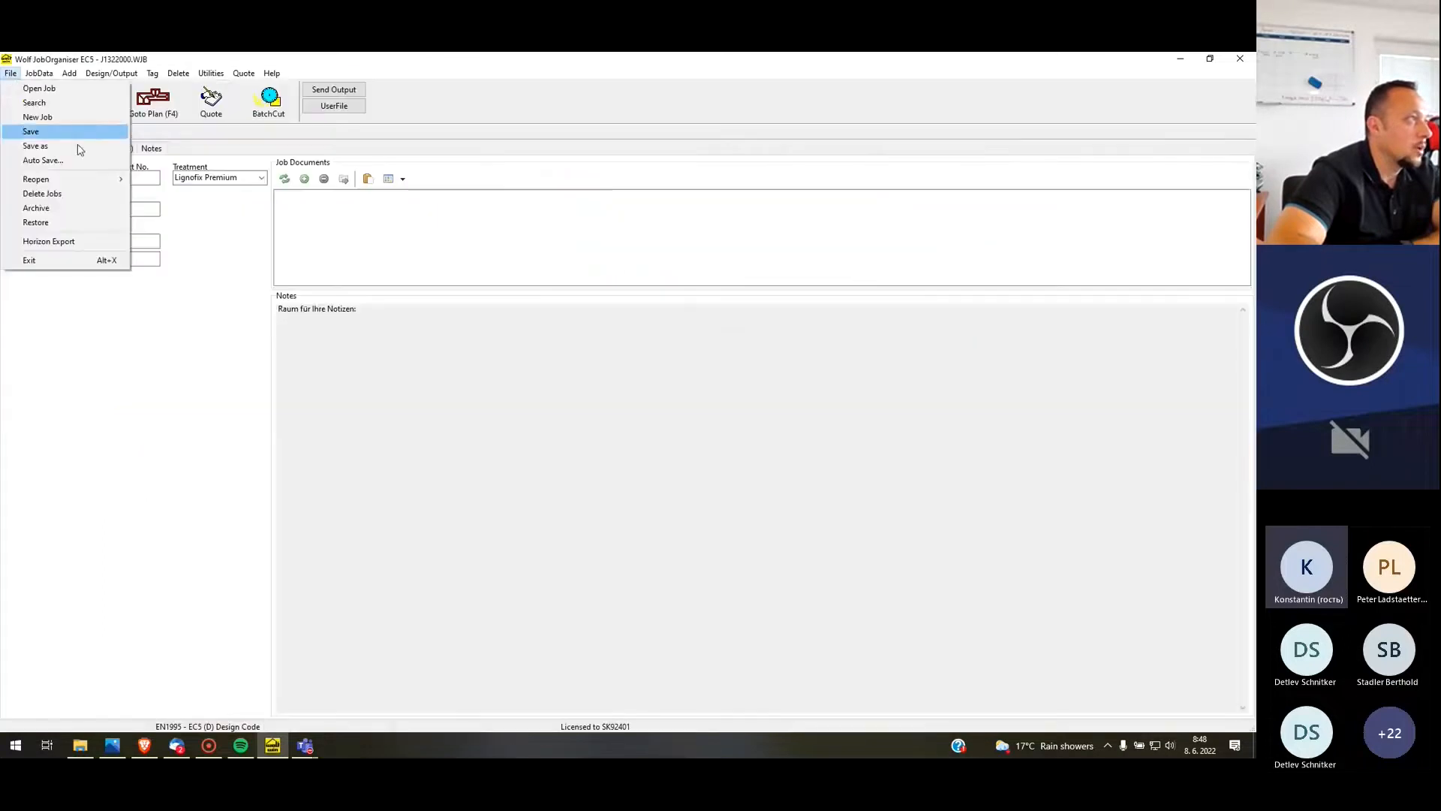
pyautogui.moveTo(96, 184)
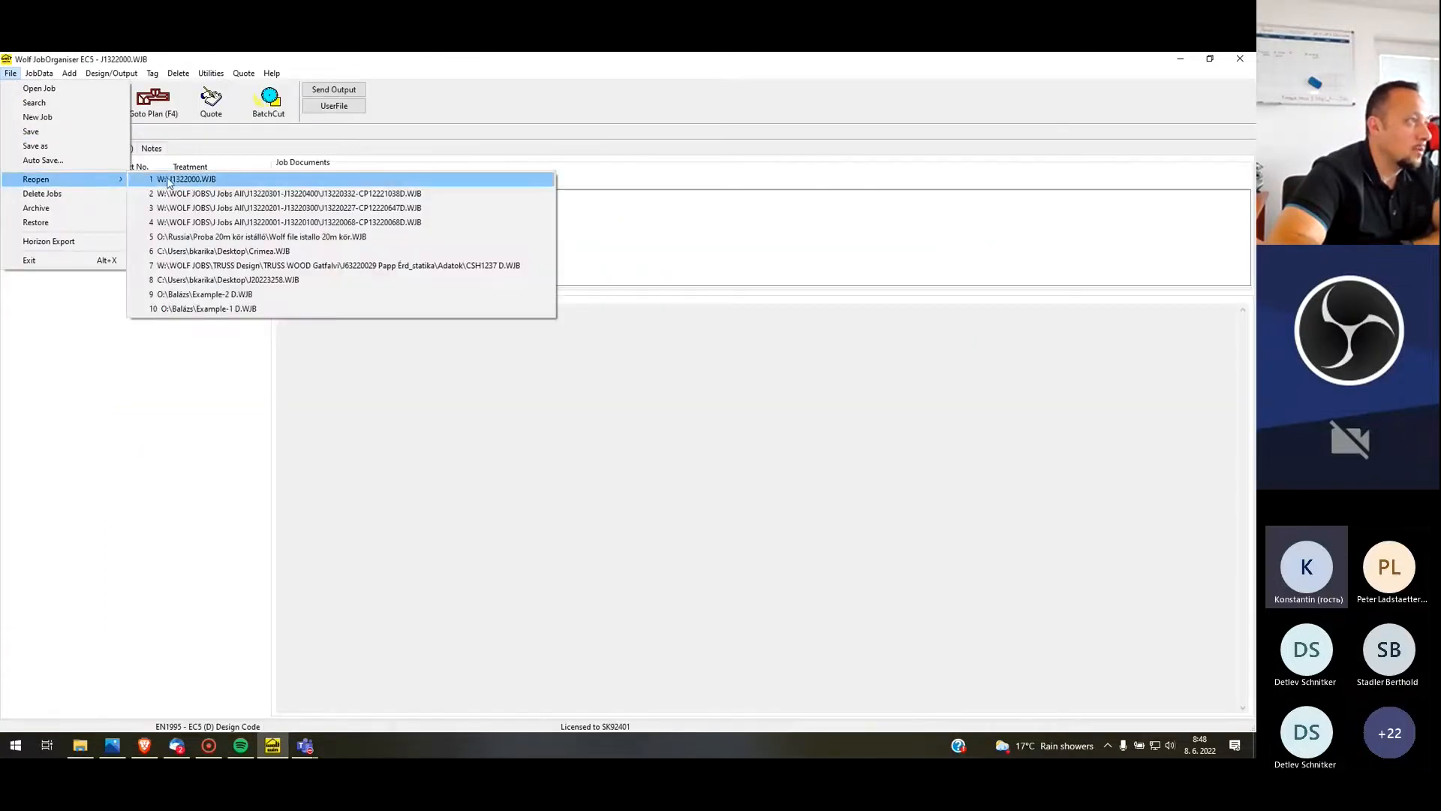
pyautogui.click(171, 180)
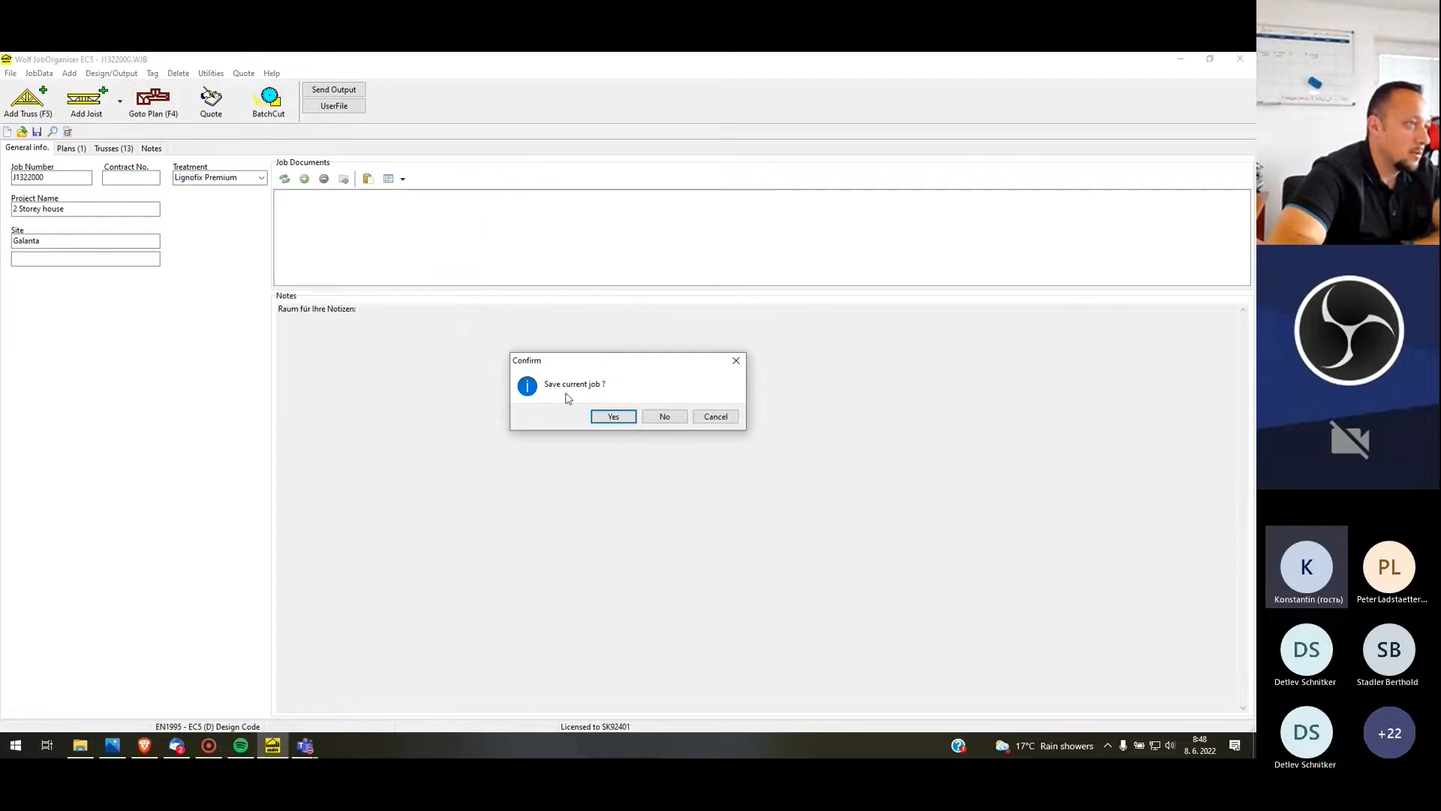
pyautogui.click(665, 417)
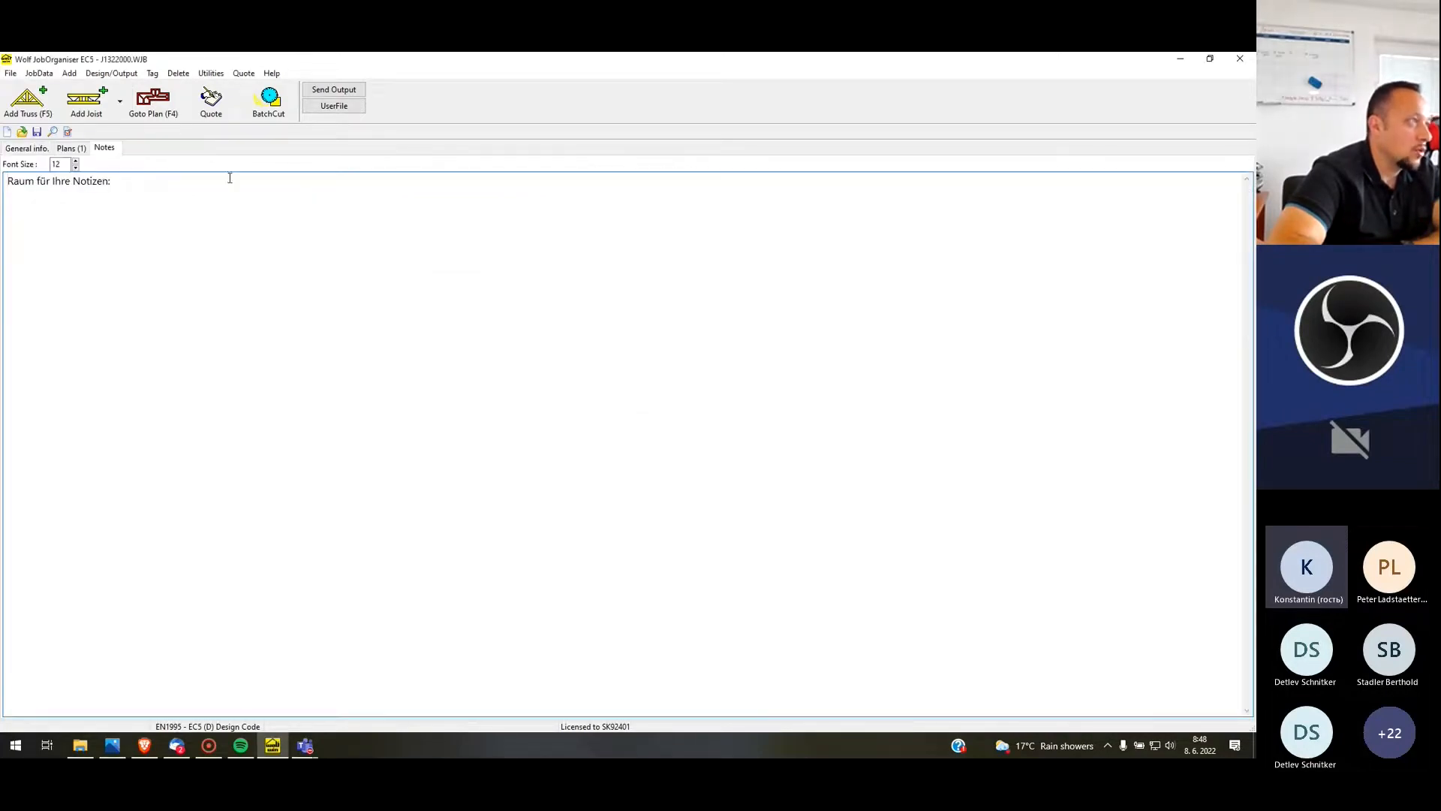
# Open the plan in WolfPlan and run the truss design in batch mode with Process designs disabled
pyautogui.click(157, 105)
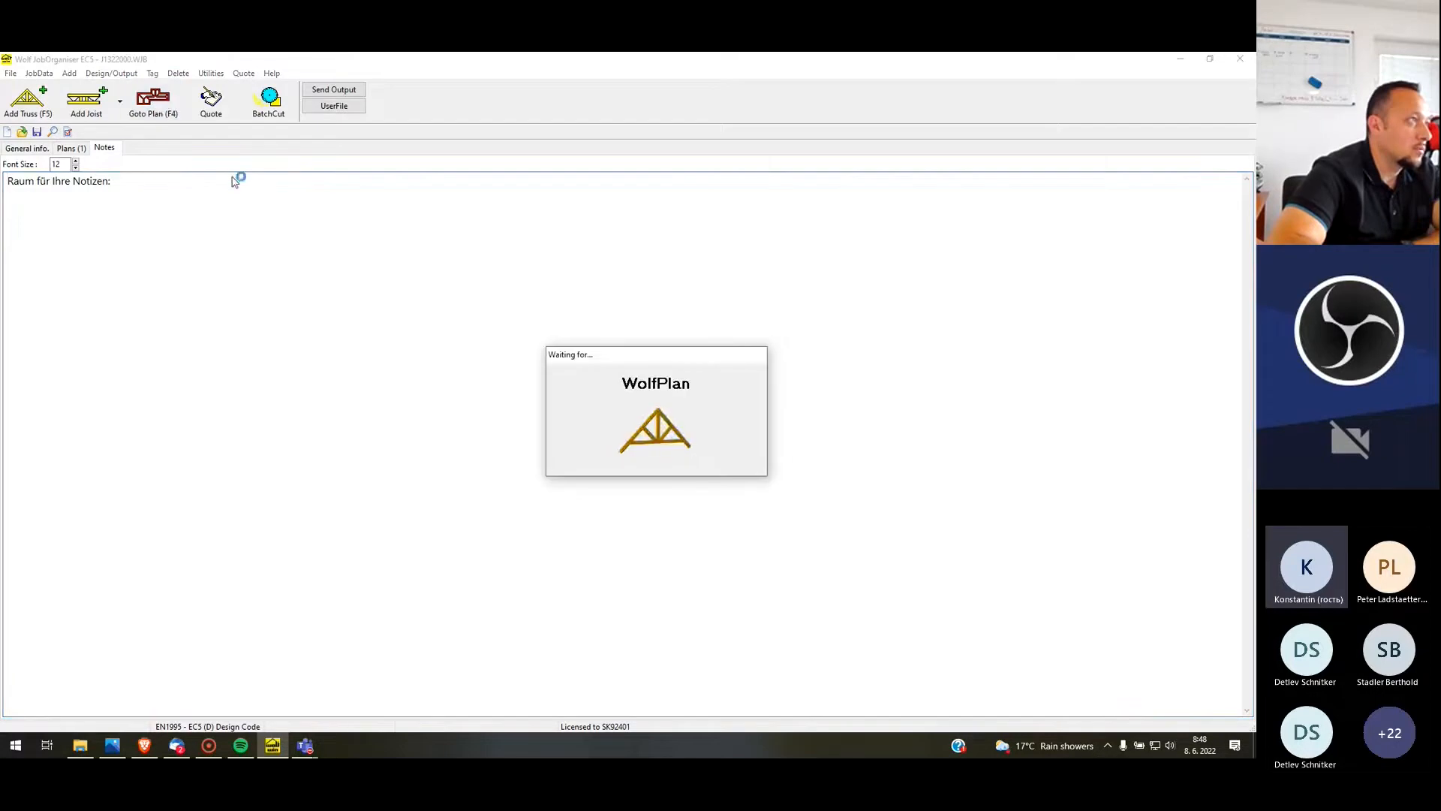
pyautogui.click(628, 446)
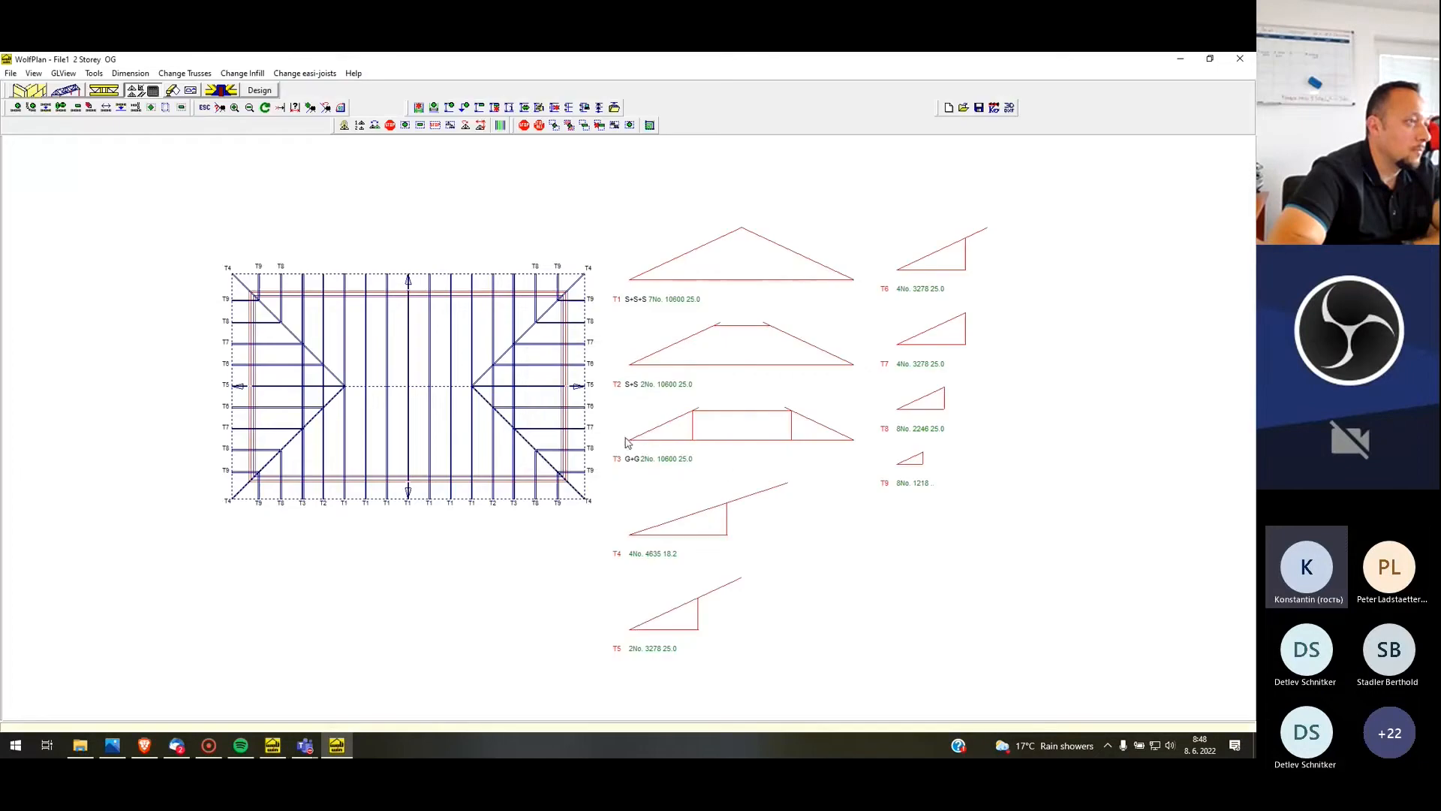
pyautogui.click(257, 90)
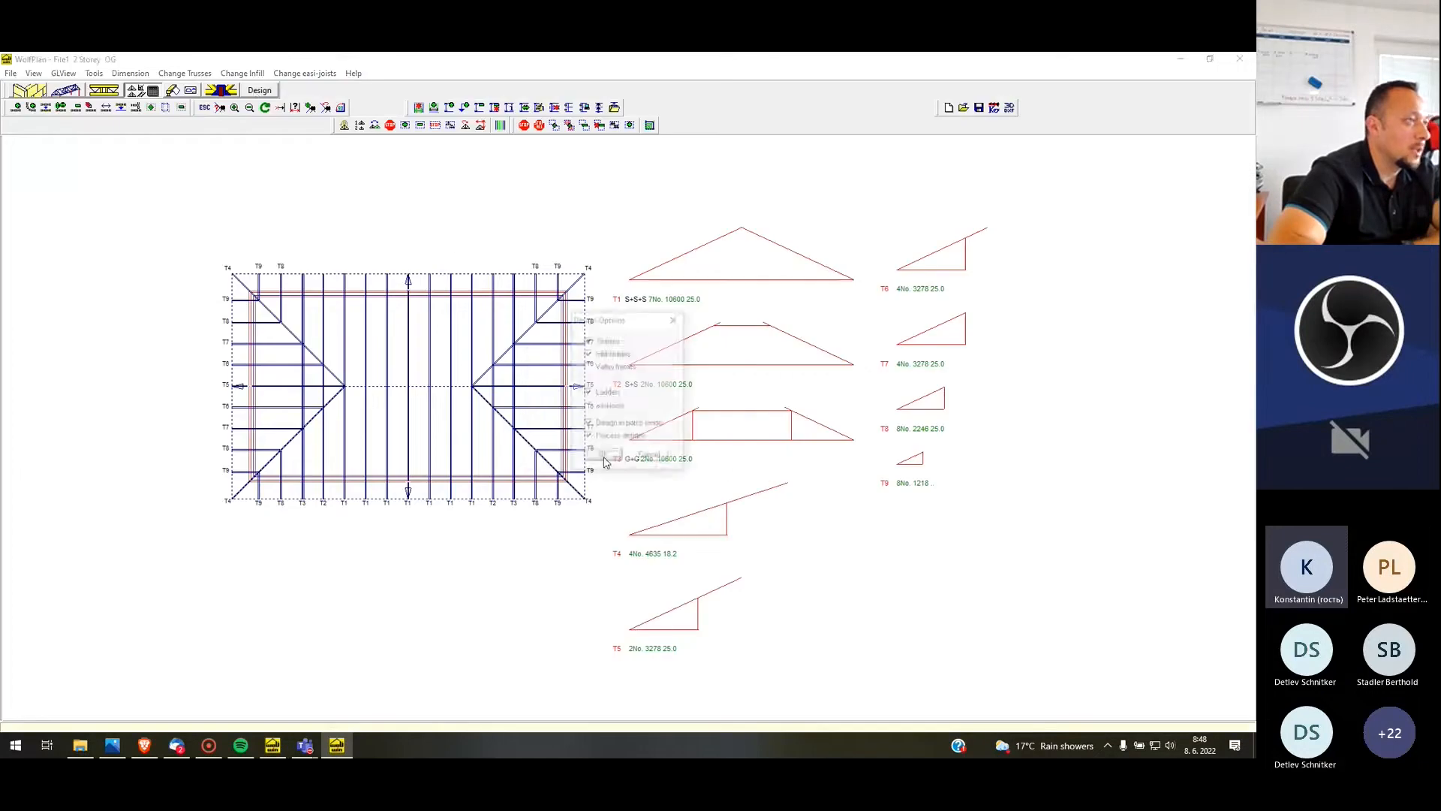
pyautogui.click(610, 442)
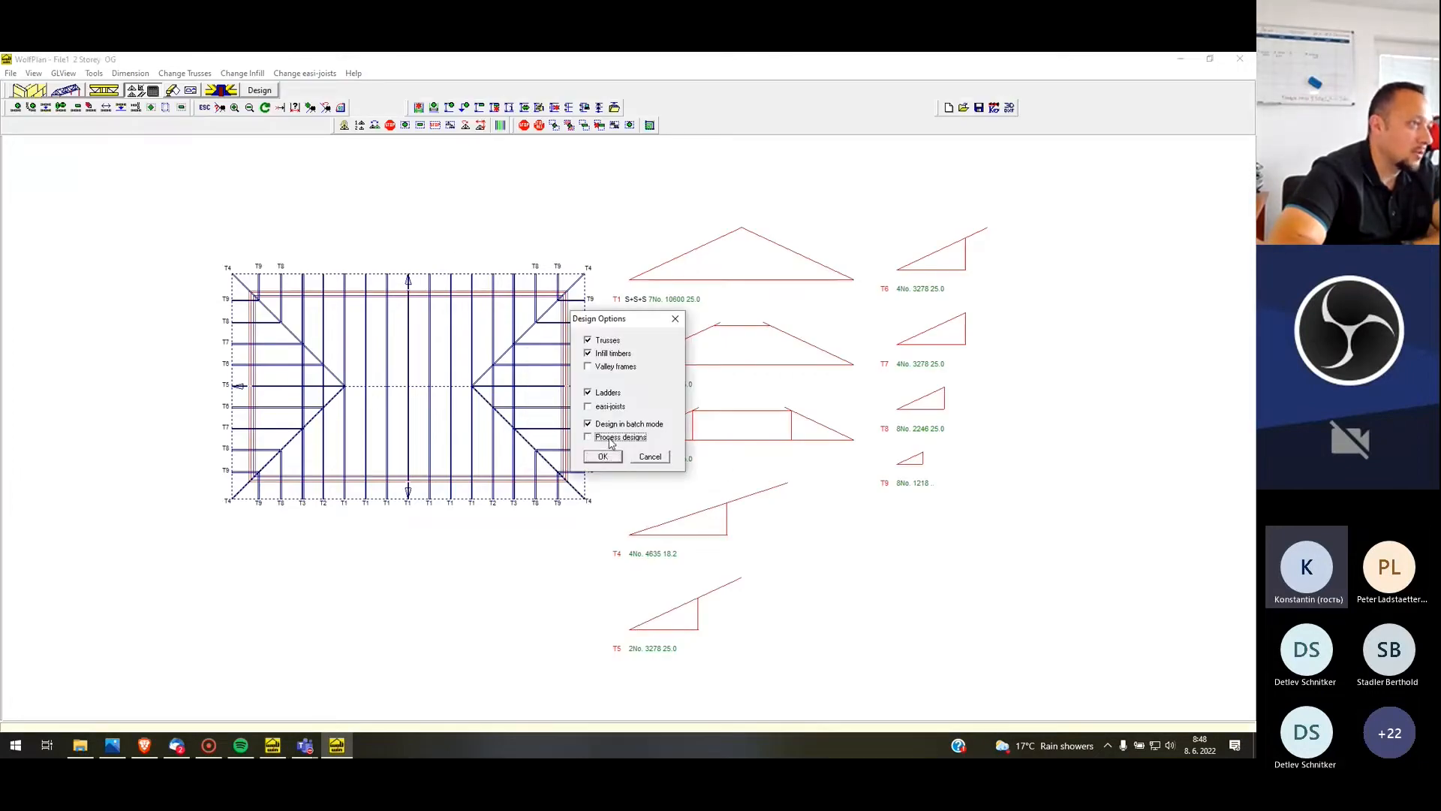
pyautogui.click(602, 457)
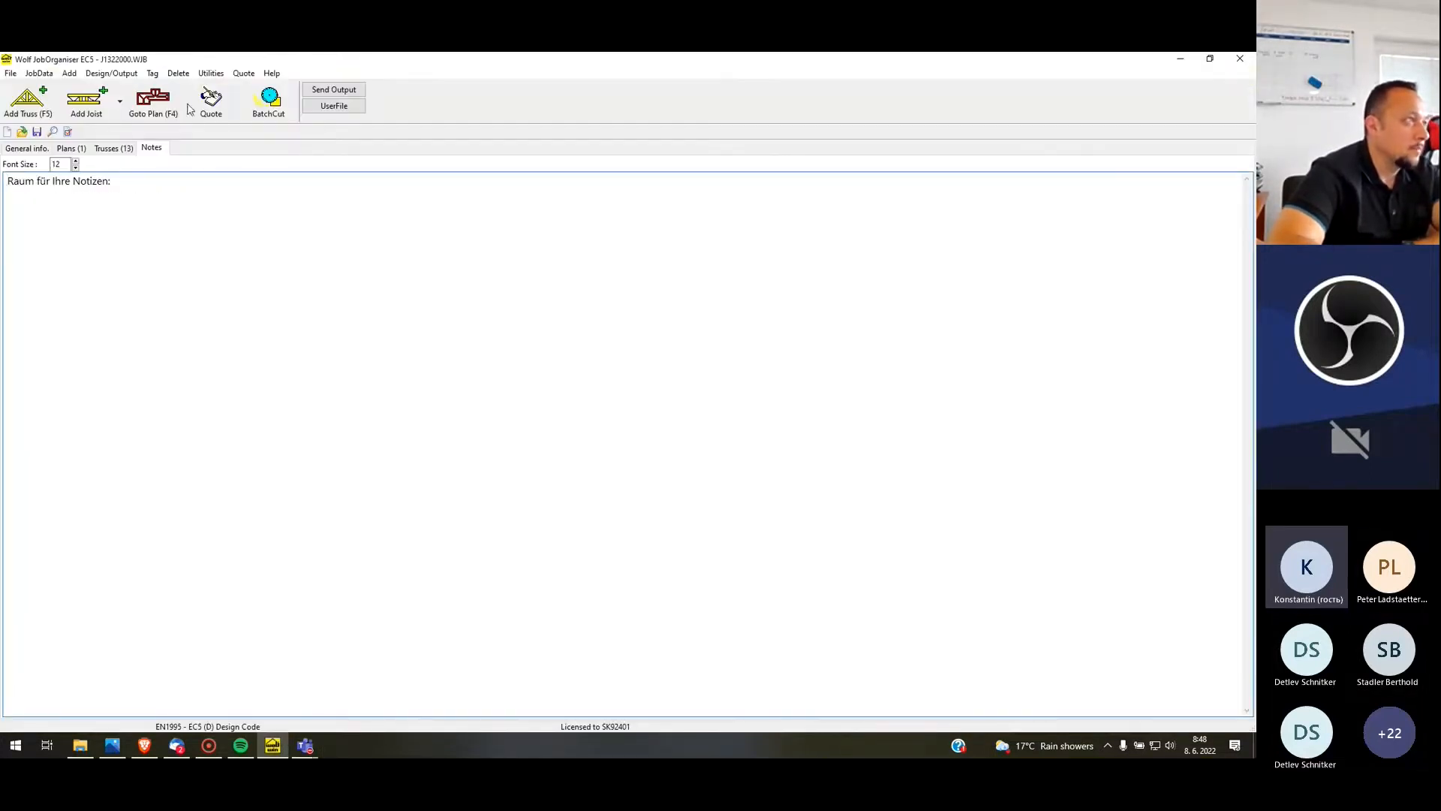
# Return to the plan in WolfPlan and open truss profile T9 for re-design
pyautogui.click(163, 114)
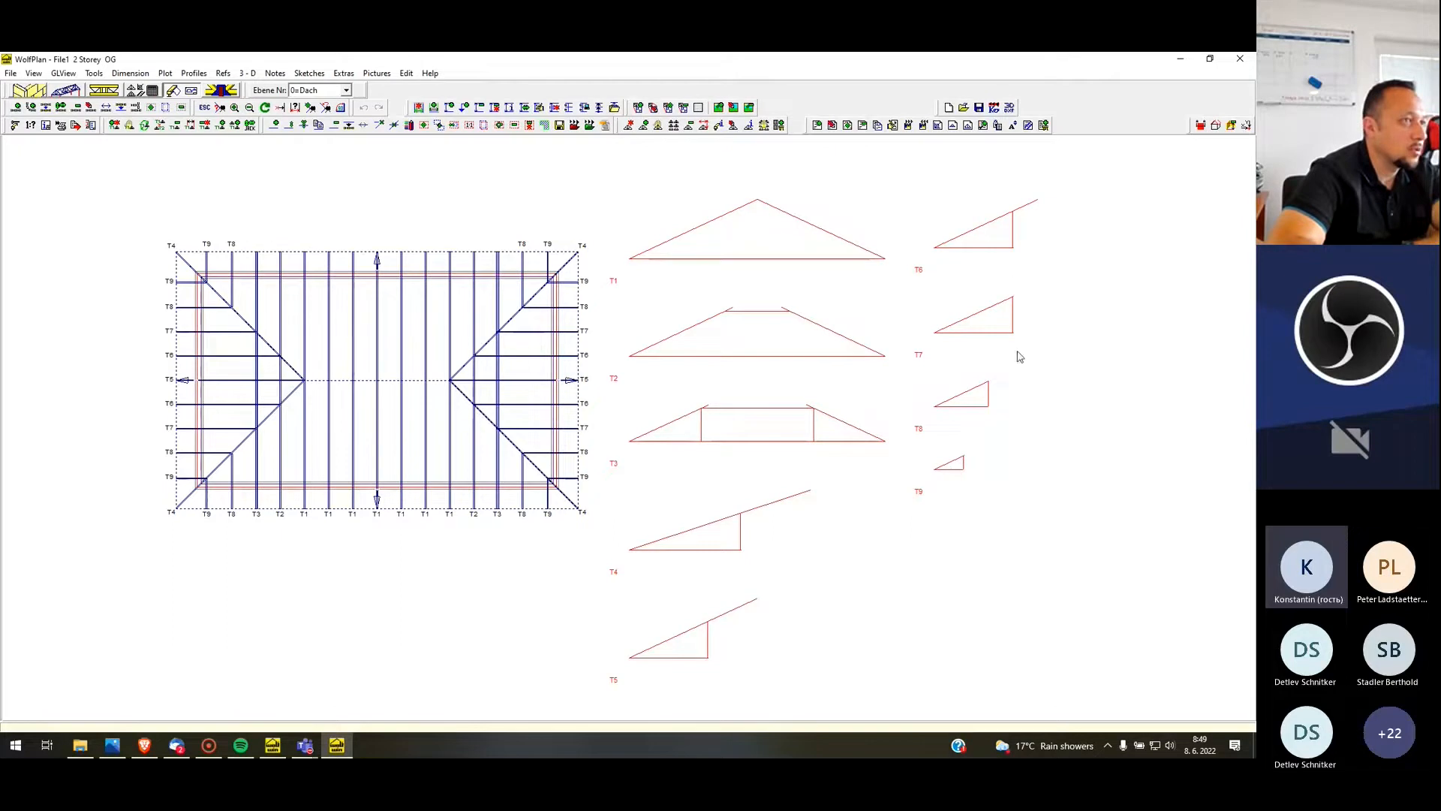
pyautogui.rightClick(959, 467)
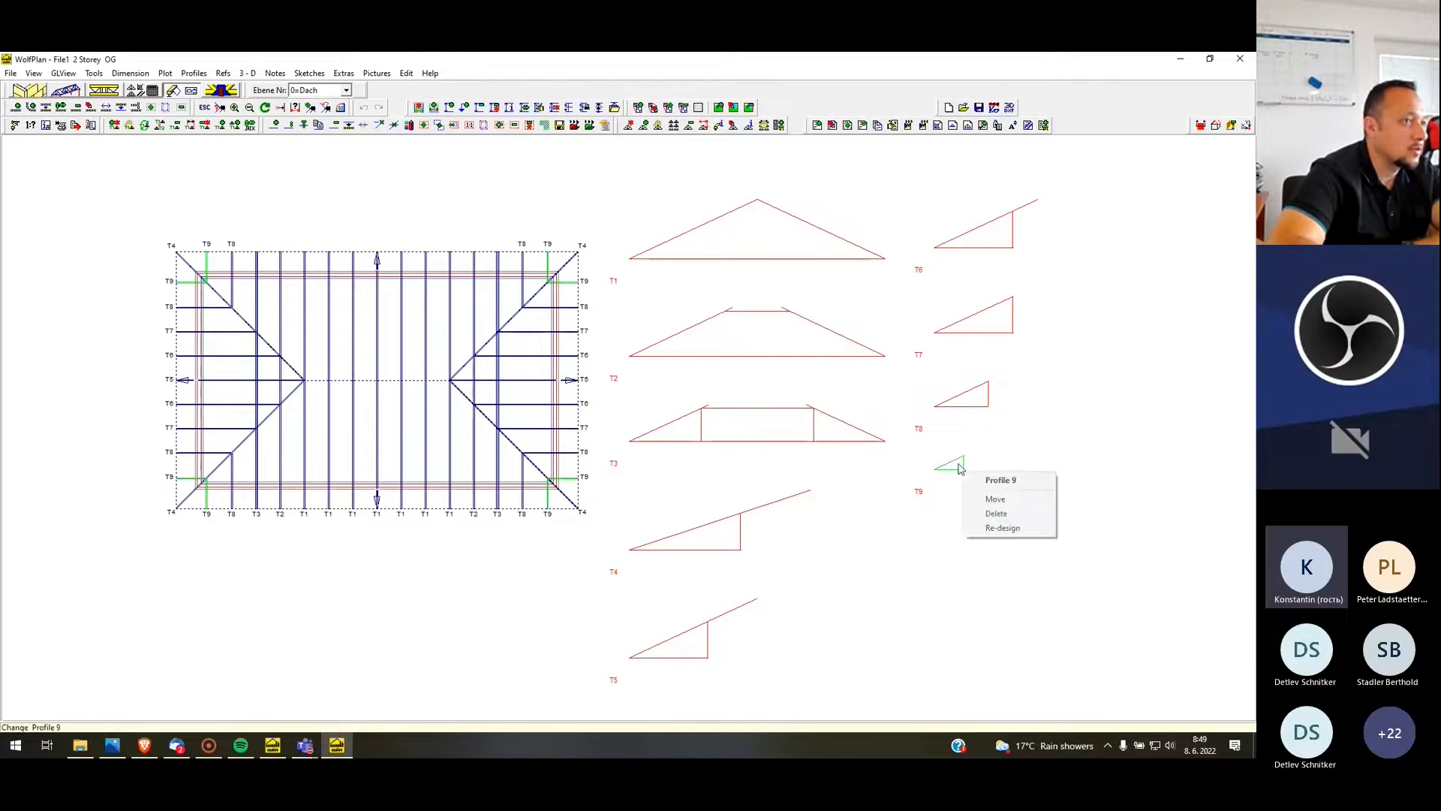
pyautogui.click(1003, 528)
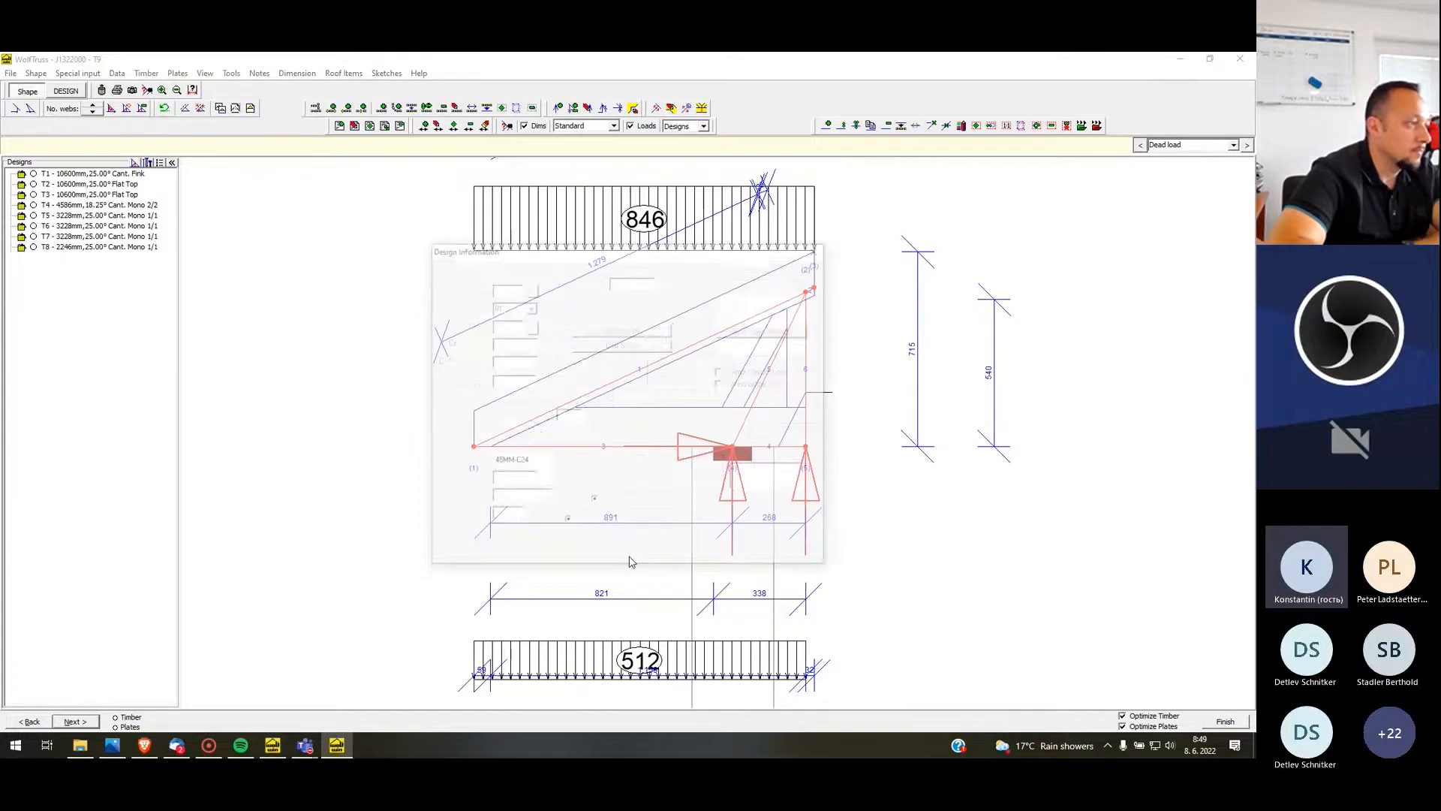
# Set the depths of T9's Rafter1 and C.tie2 to 120 and calculate the timber design
pyautogui.click(576, 557)
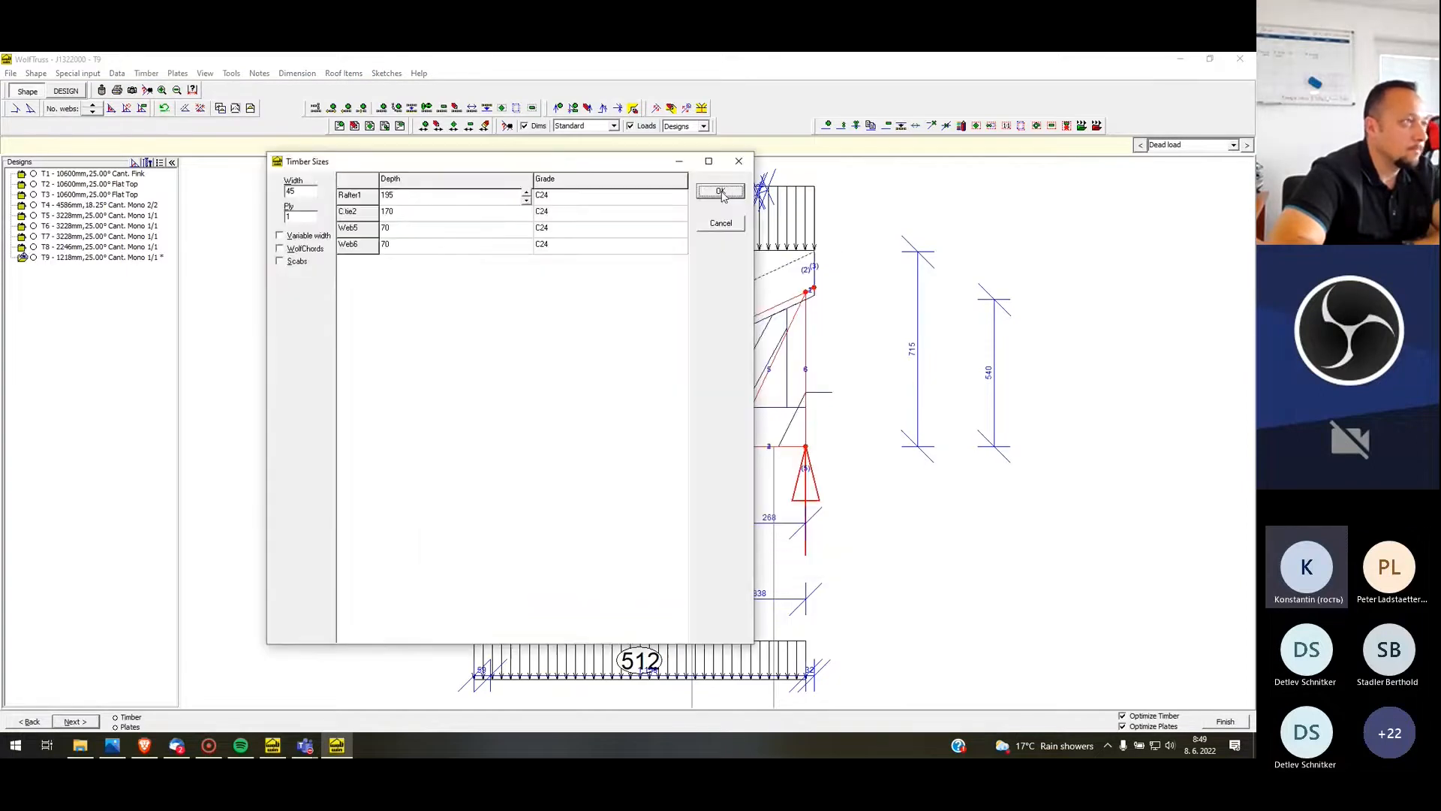
pyautogui.click(527, 201)
pyautogui.click(528, 202)
pyautogui.click(500, 211)
pyautogui.write('120')
pyautogui.press('Return')
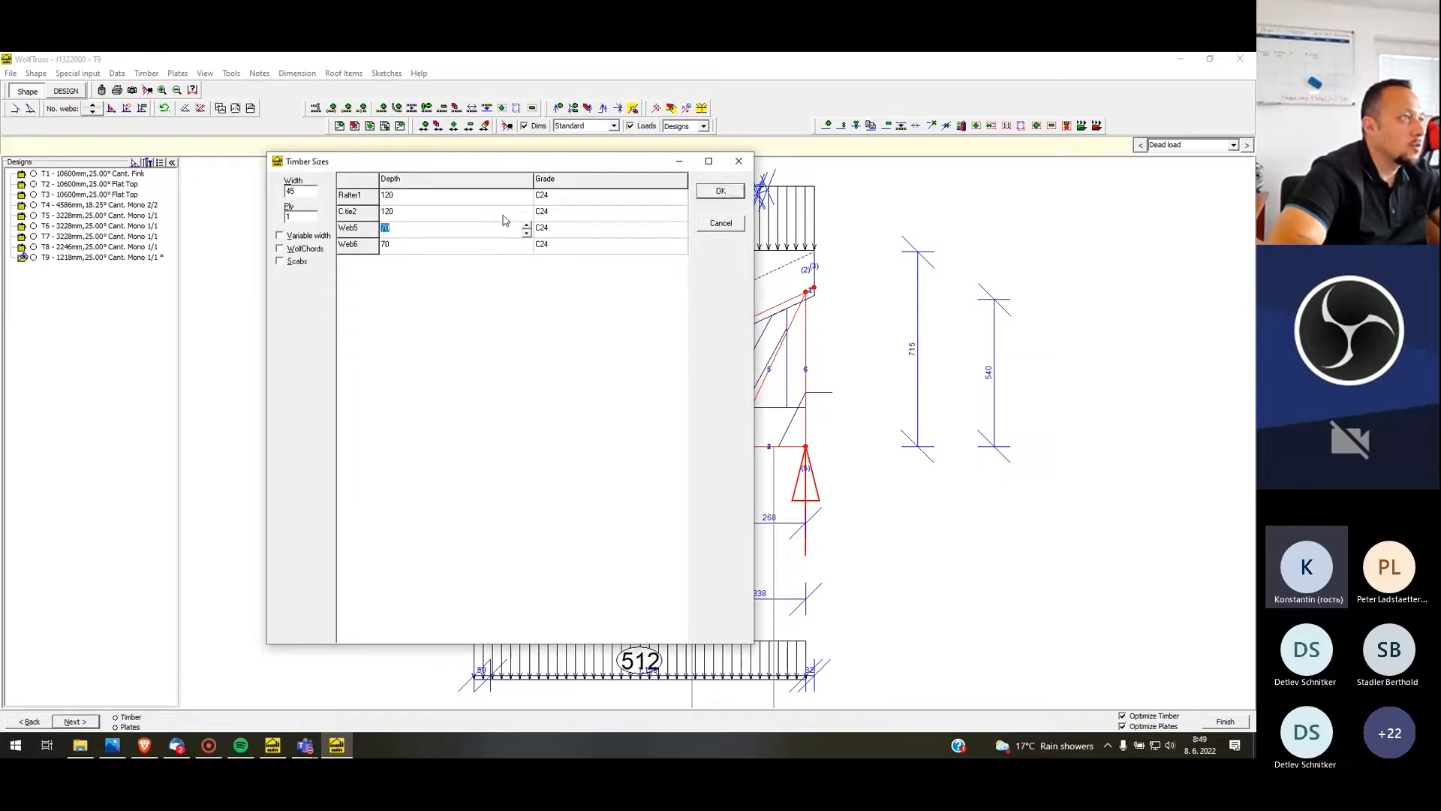
pyautogui.click(406, 196)
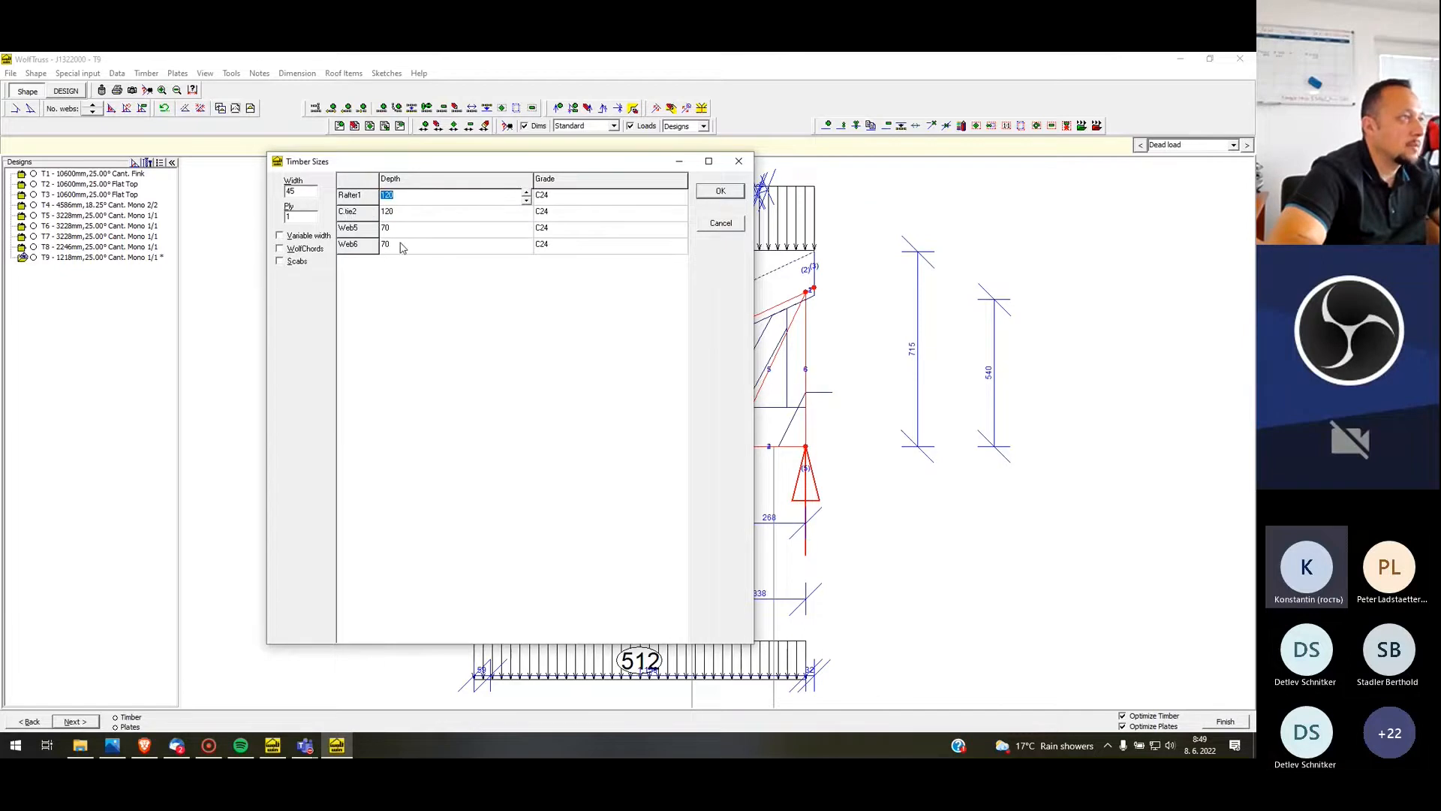
pyautogui.click(730, 194)
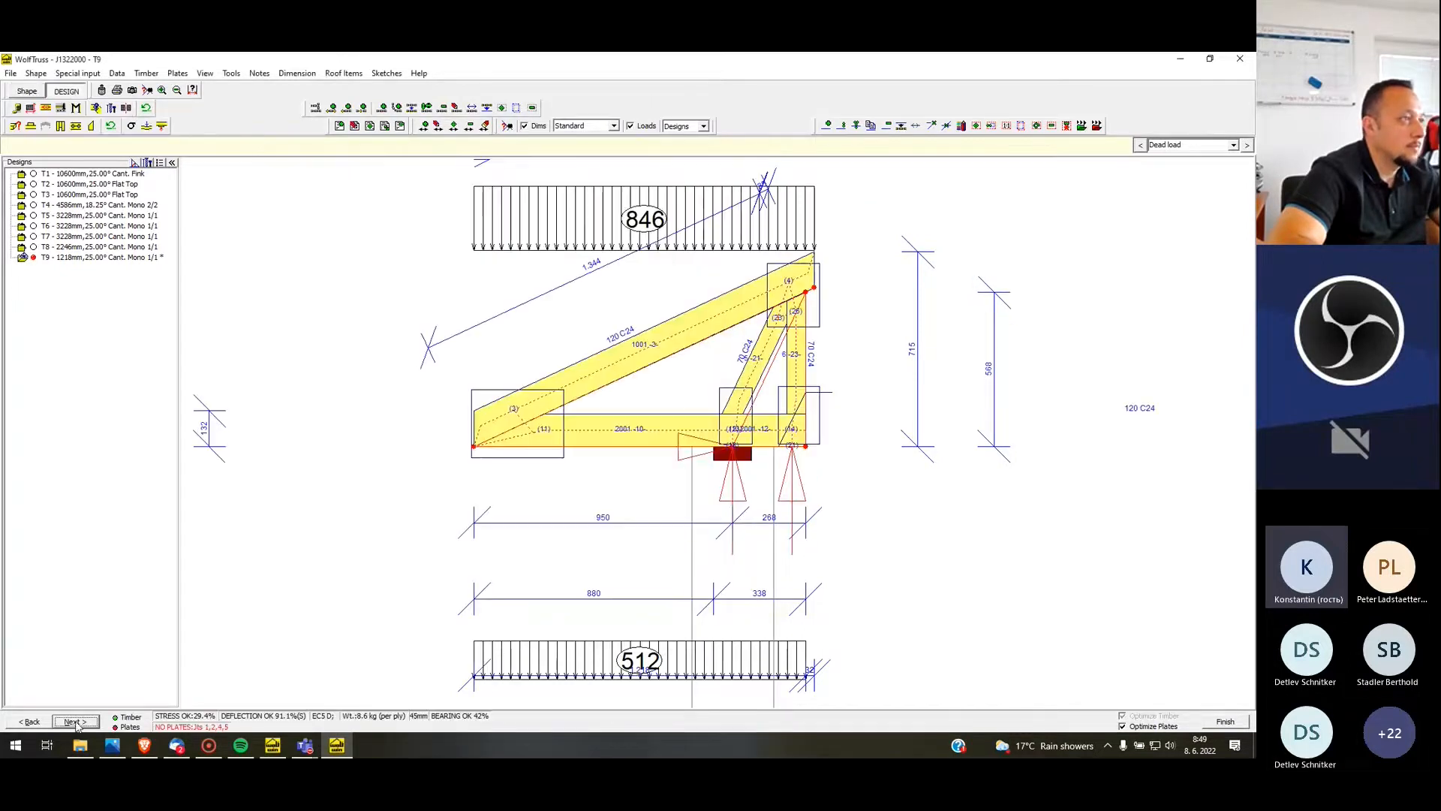
# Clear all EC5 plate user-mods on T9 to calculate its nail plates
pyautogui.click(179, 75)
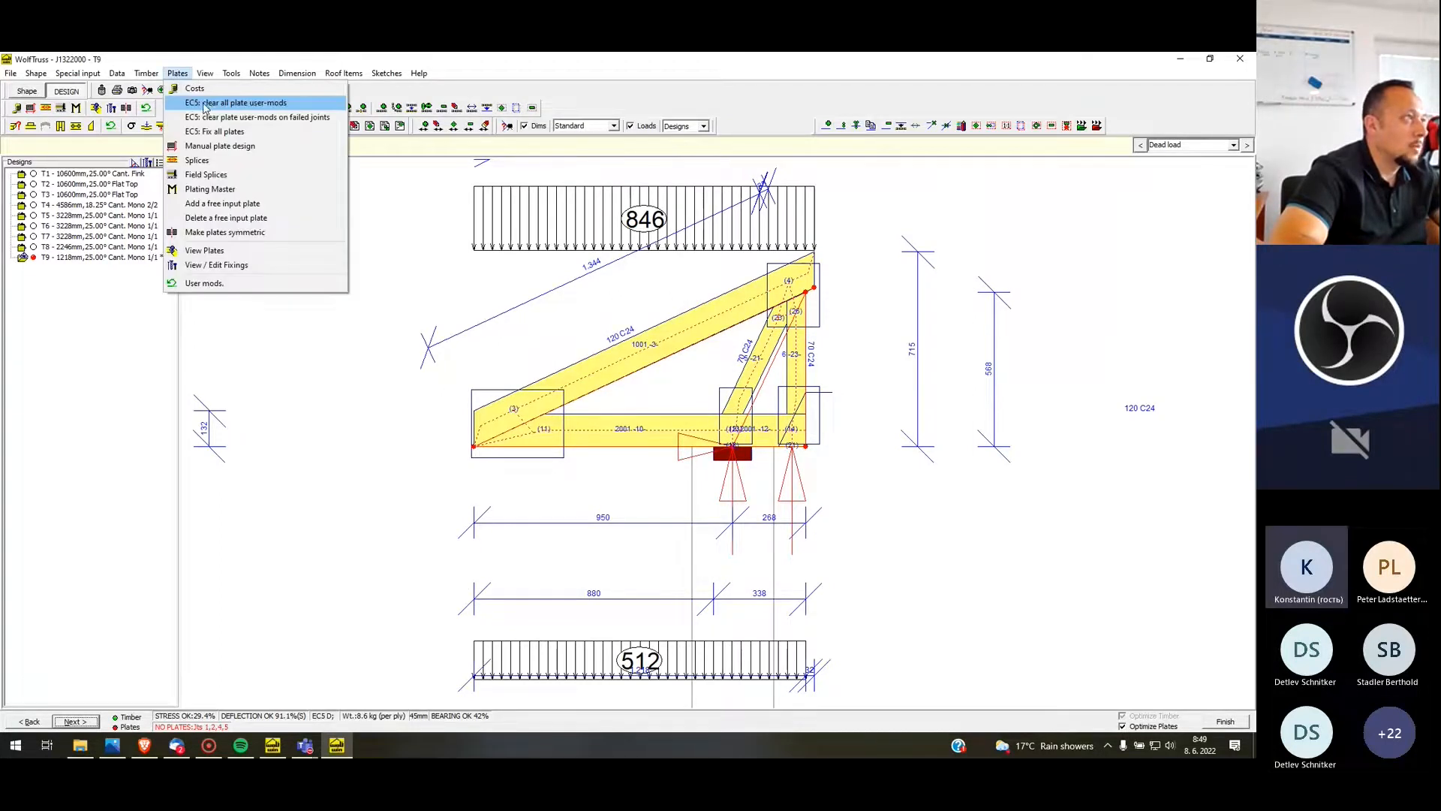
pyautogui.click(210, 104)
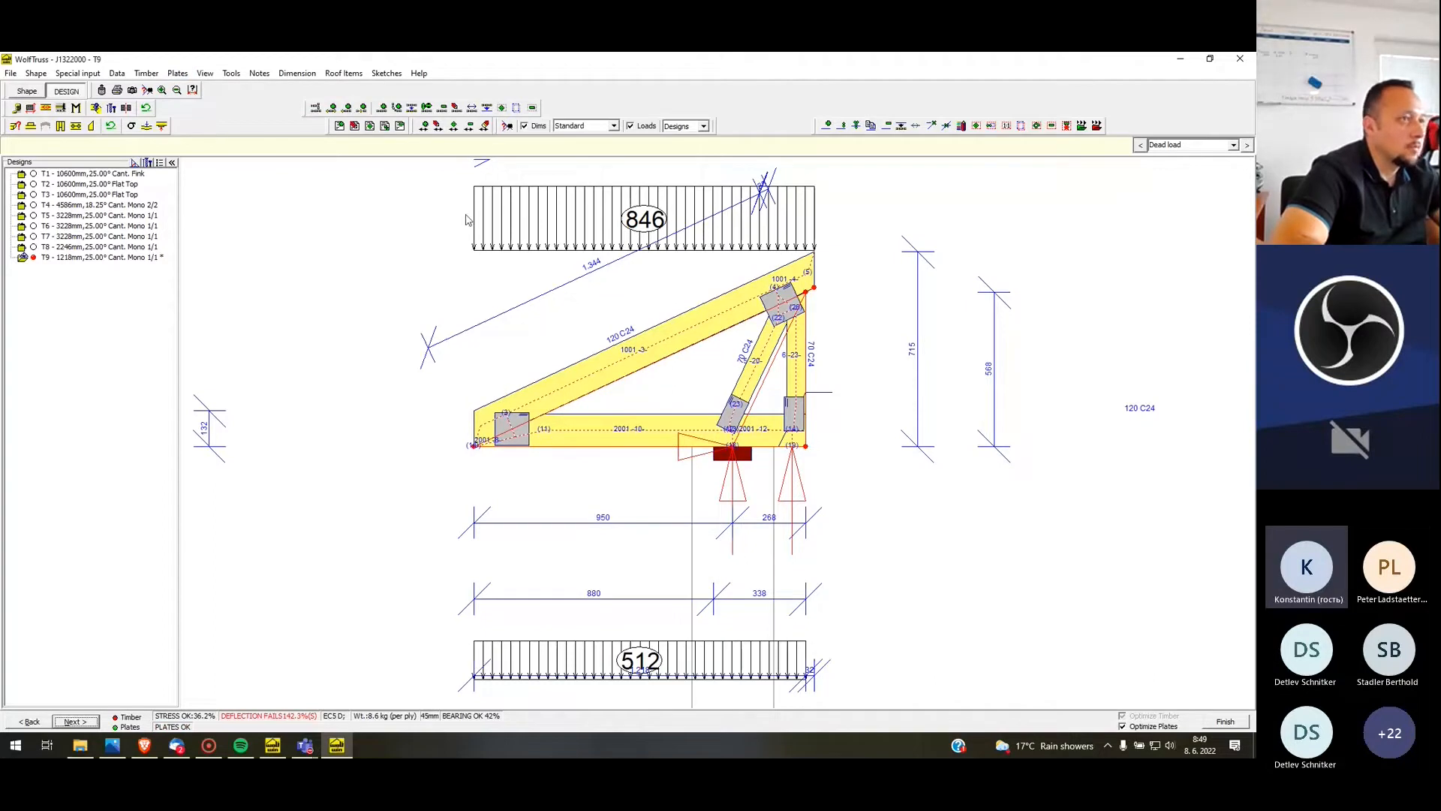
pyautogui.scroll(-1, 466, 219)
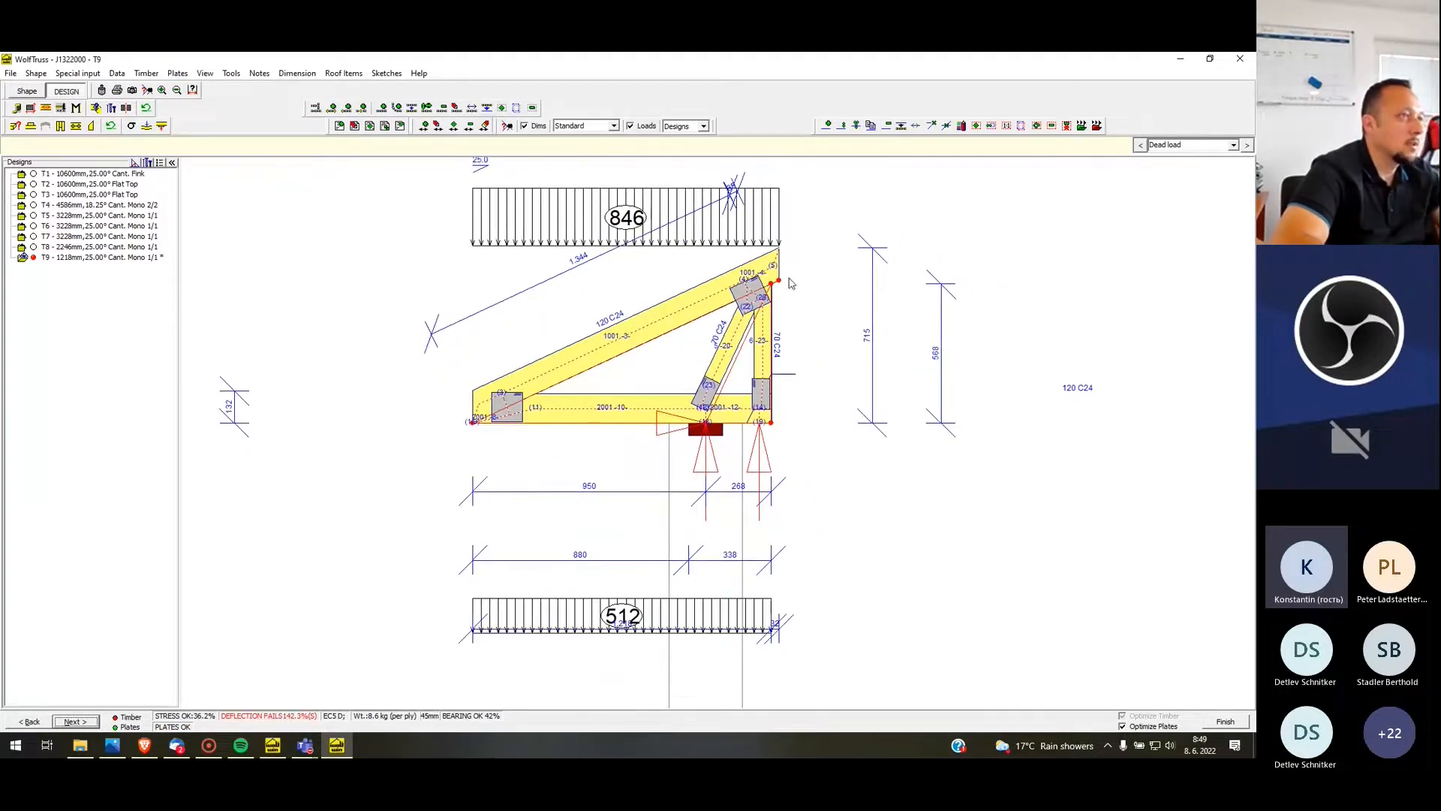
# Add a vertical node support at the upper end of T9's rafter, leaving the horizontal direction unsupported
pyautogui.click(28, 91)
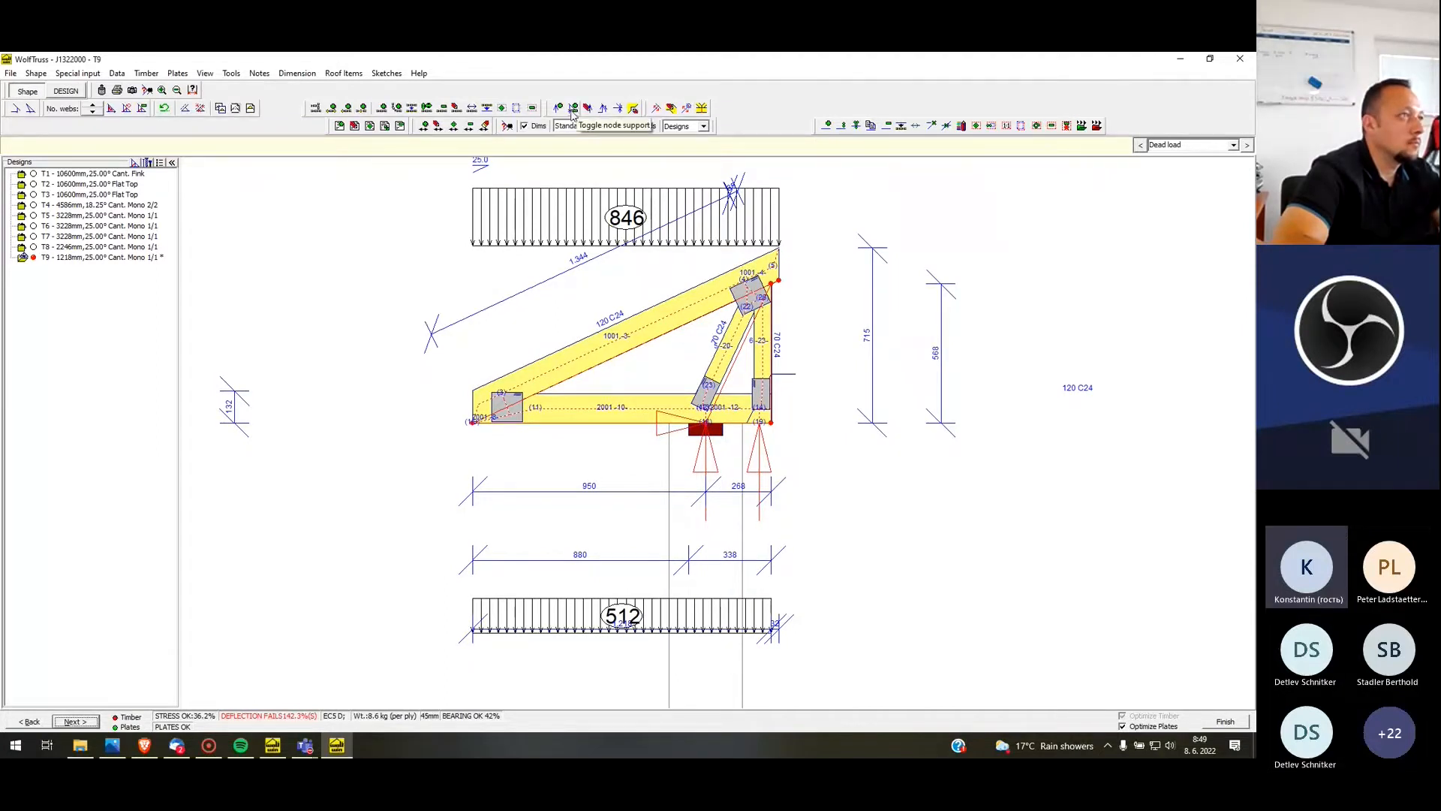
pyautogui.click(573, 109)
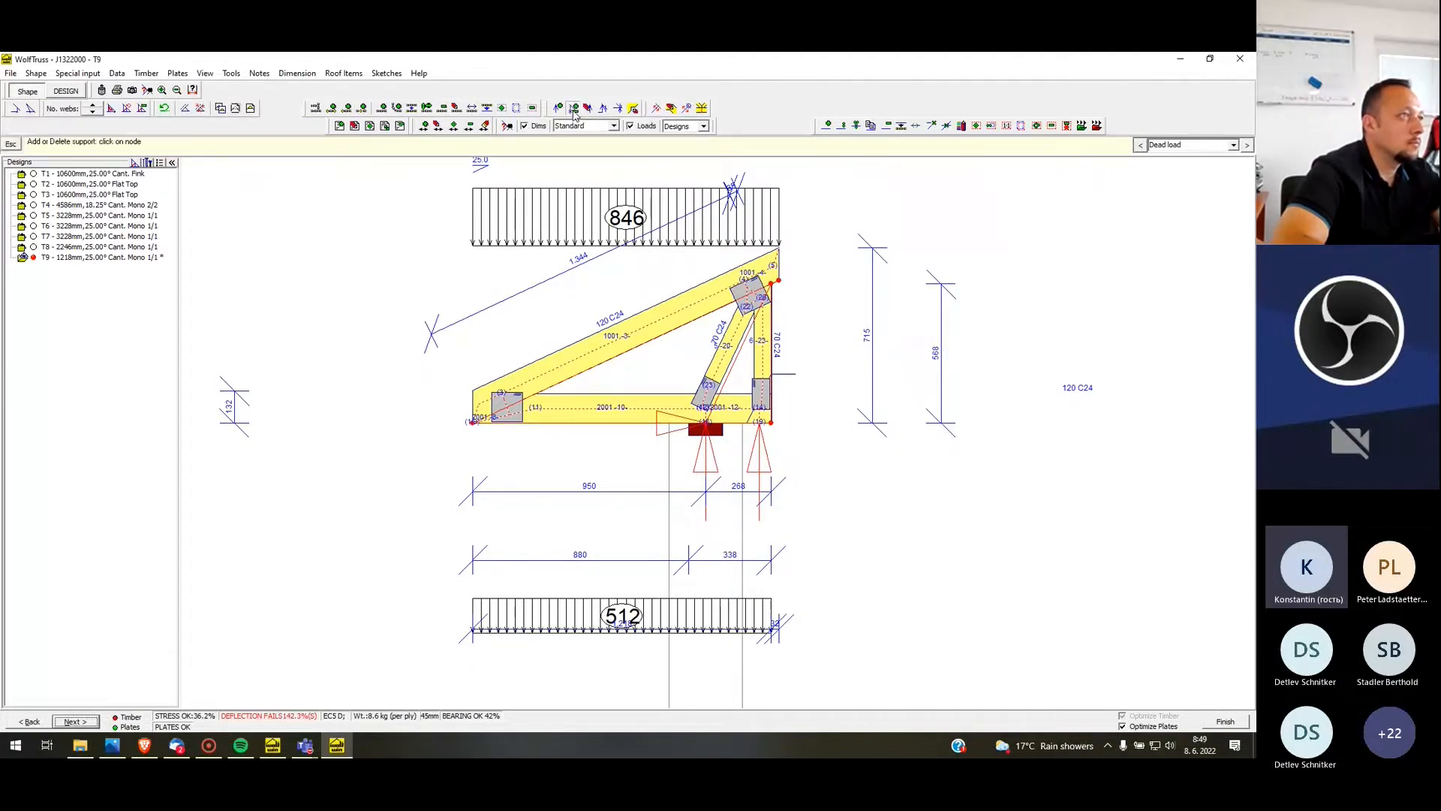
pyautogui.click(780, 282)
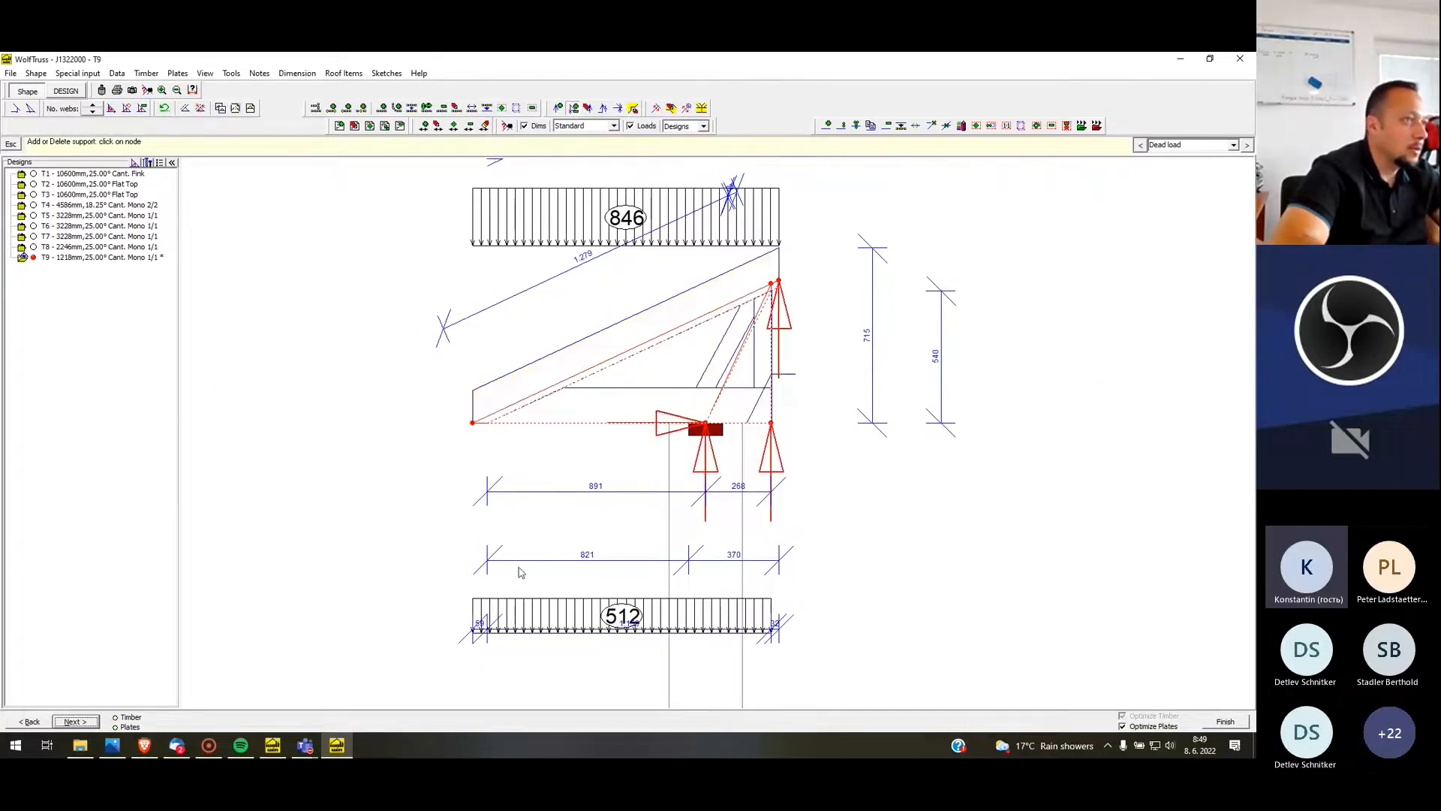
pyautogui.rightClick(783, 287)
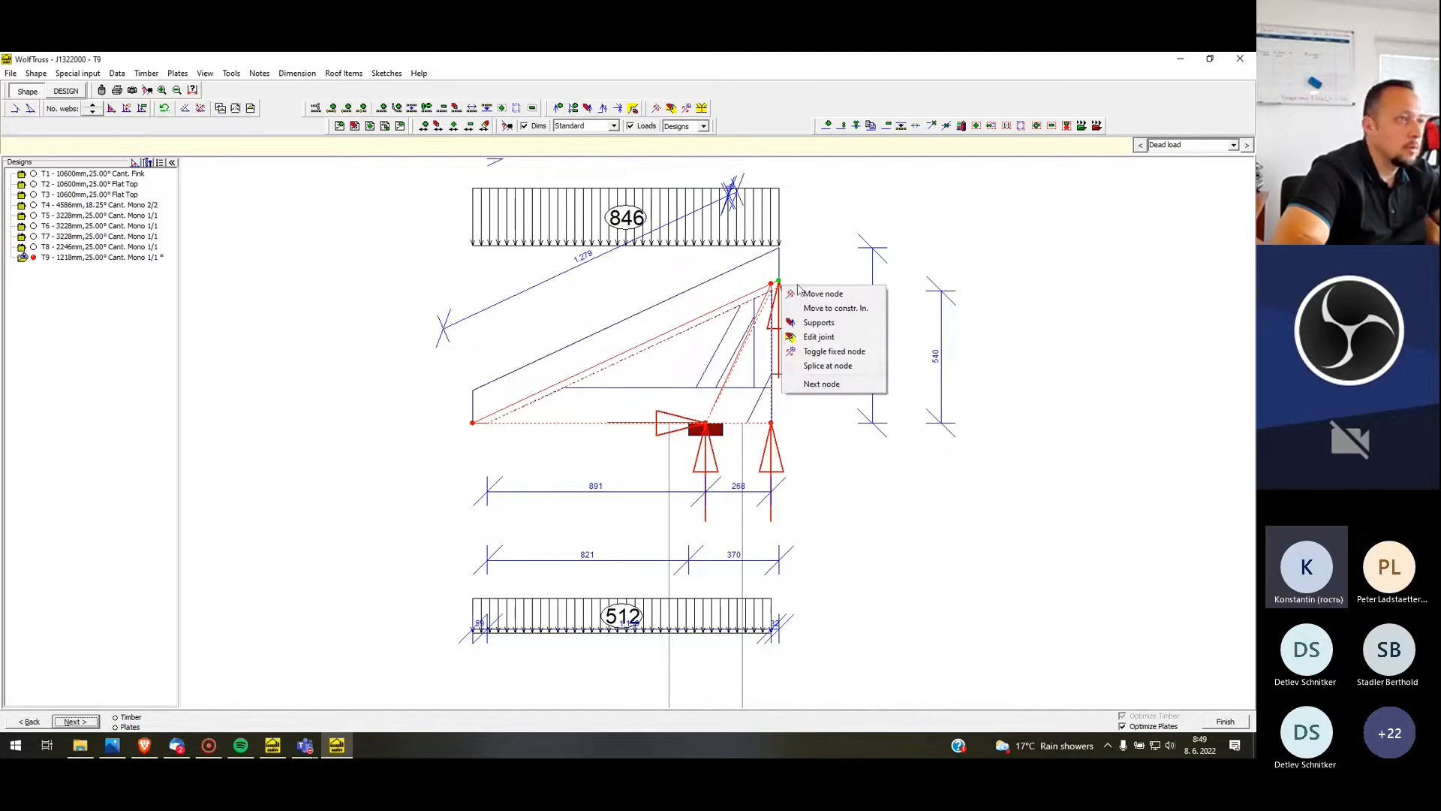
pyautogui.click(818, 322)
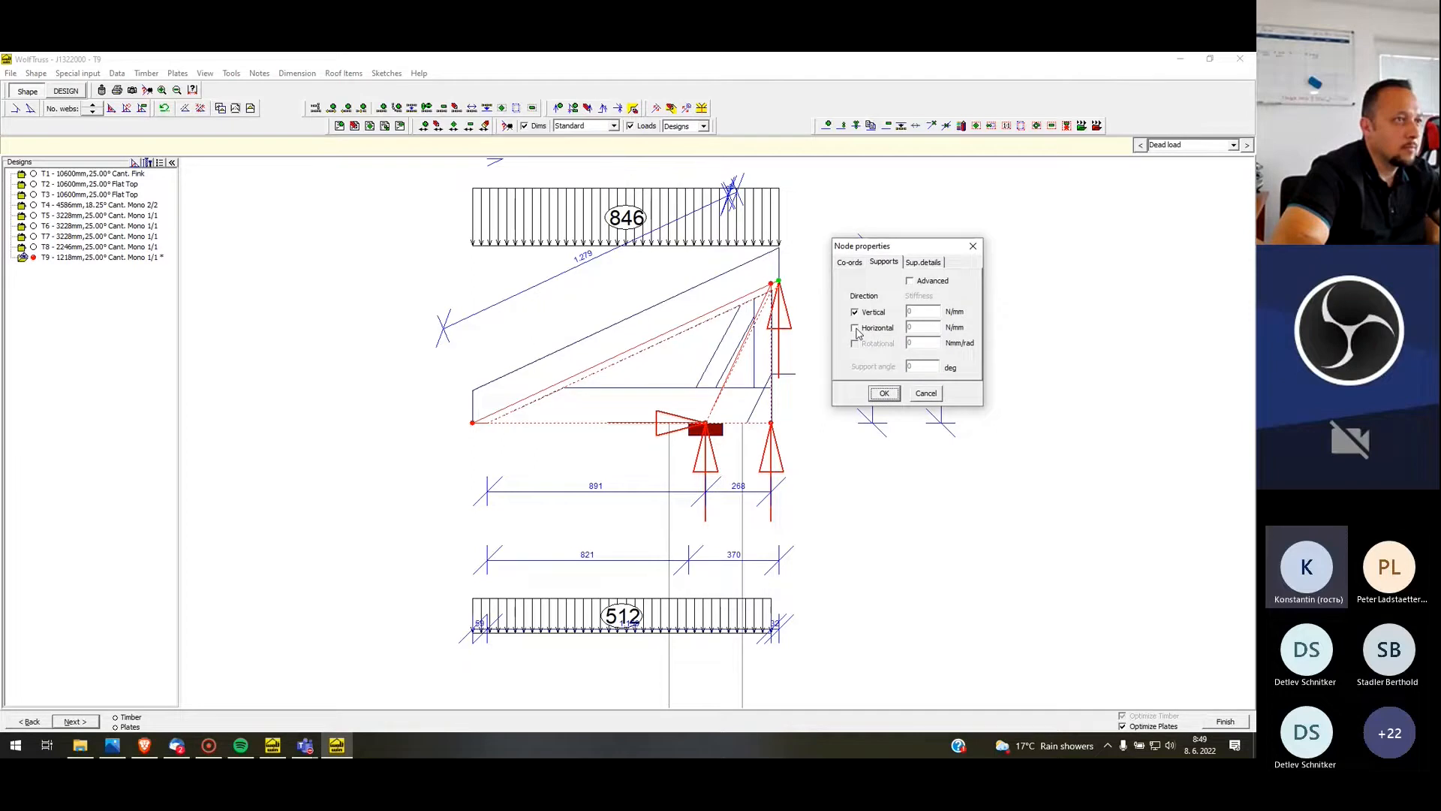
pyautogui.click(884, 393)
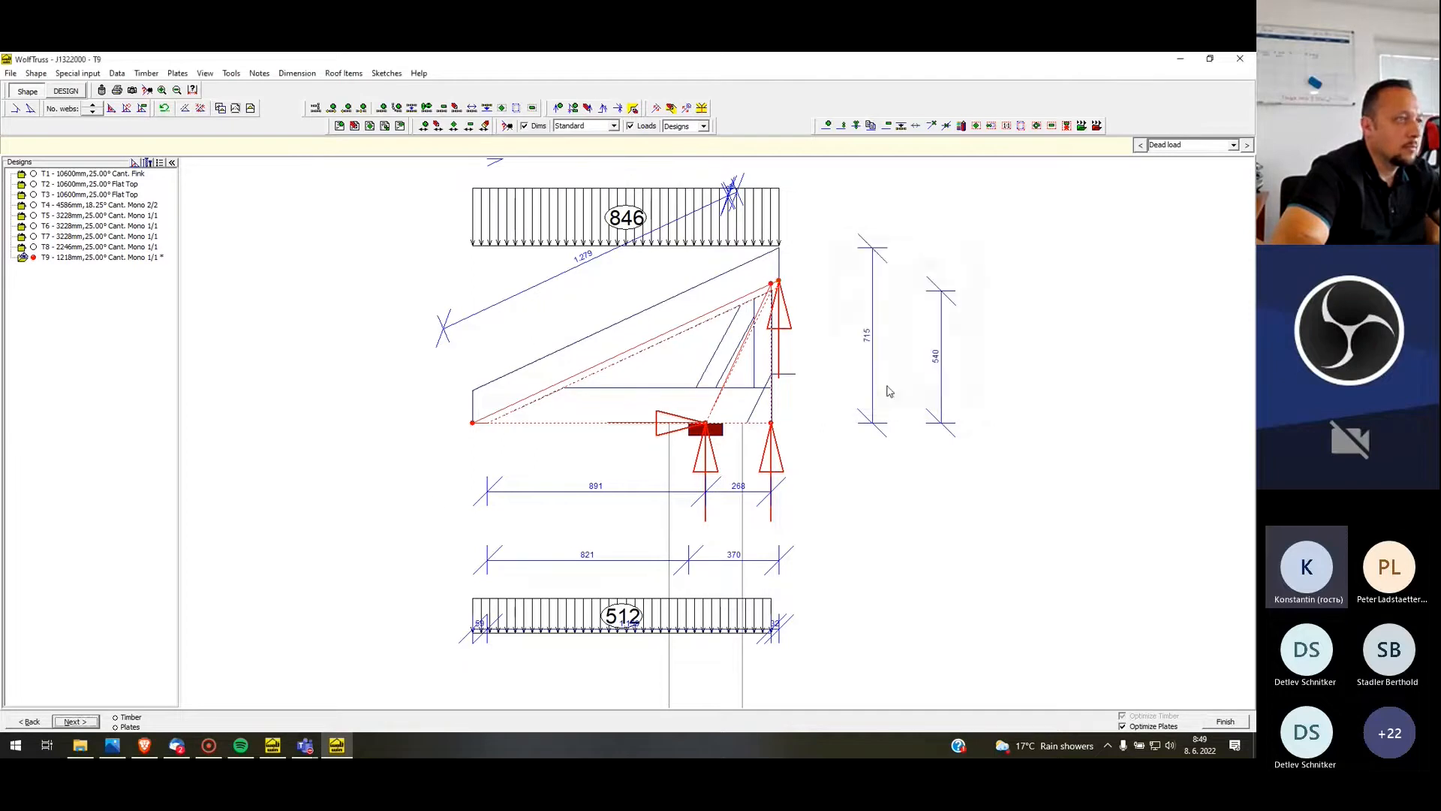
# Recalculate T9's timber and plates with the added support, clearing all plate user-mods, and finish the design
pyautogui.click(88, 724)
pyautogui.click(574, 558)
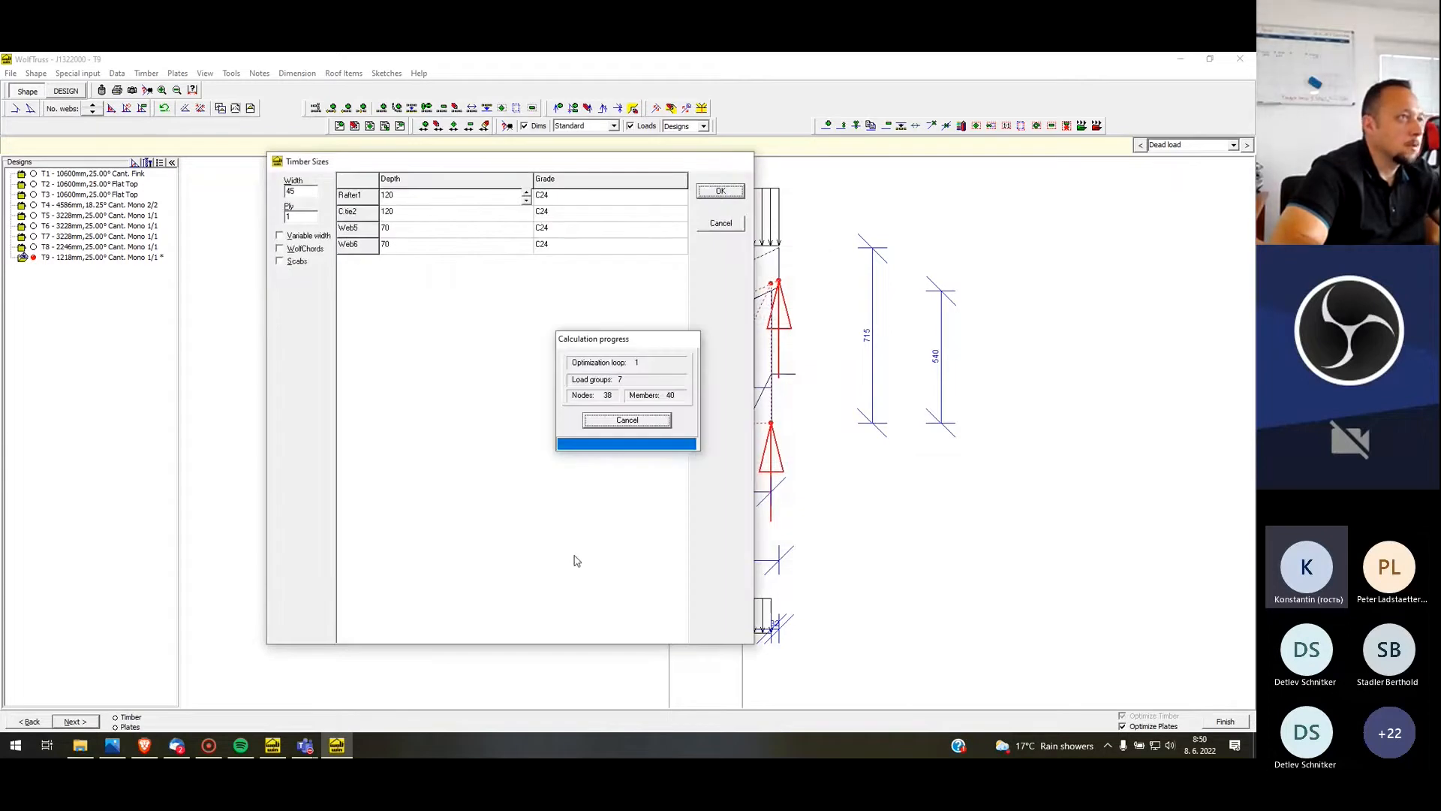
pyautogui.click(178, 74)
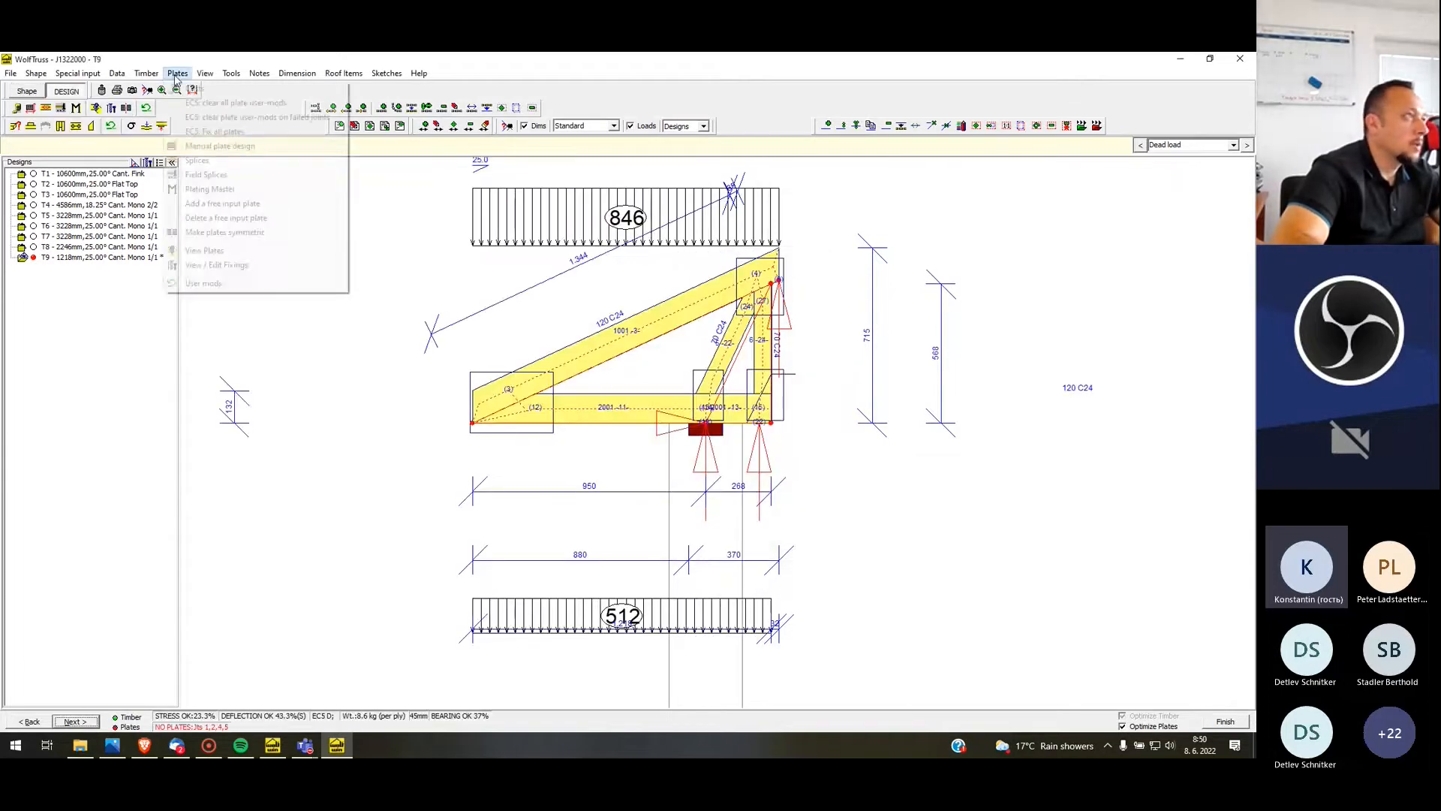
pyautogui.click(200, 105)
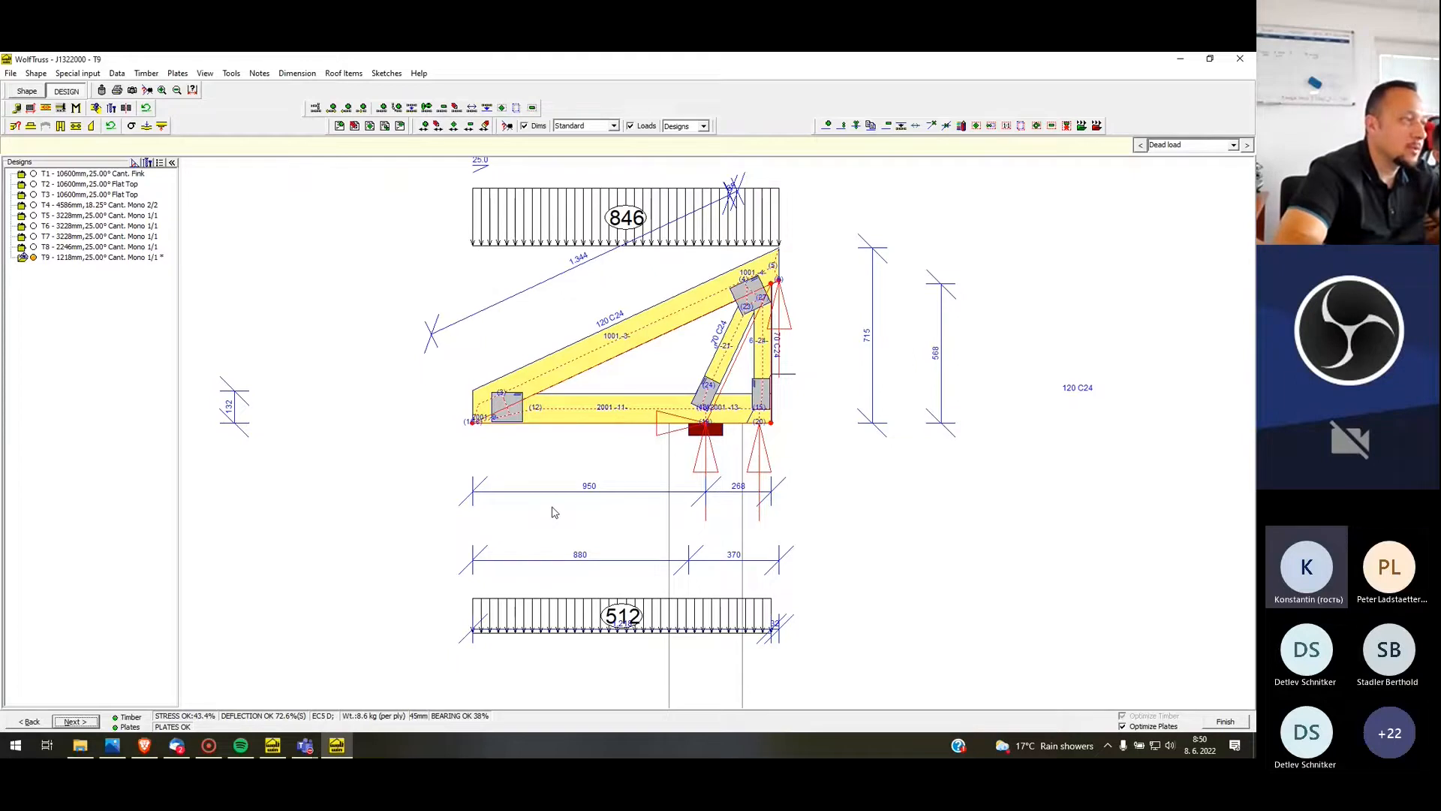
pyautogui.click(1224, 721)
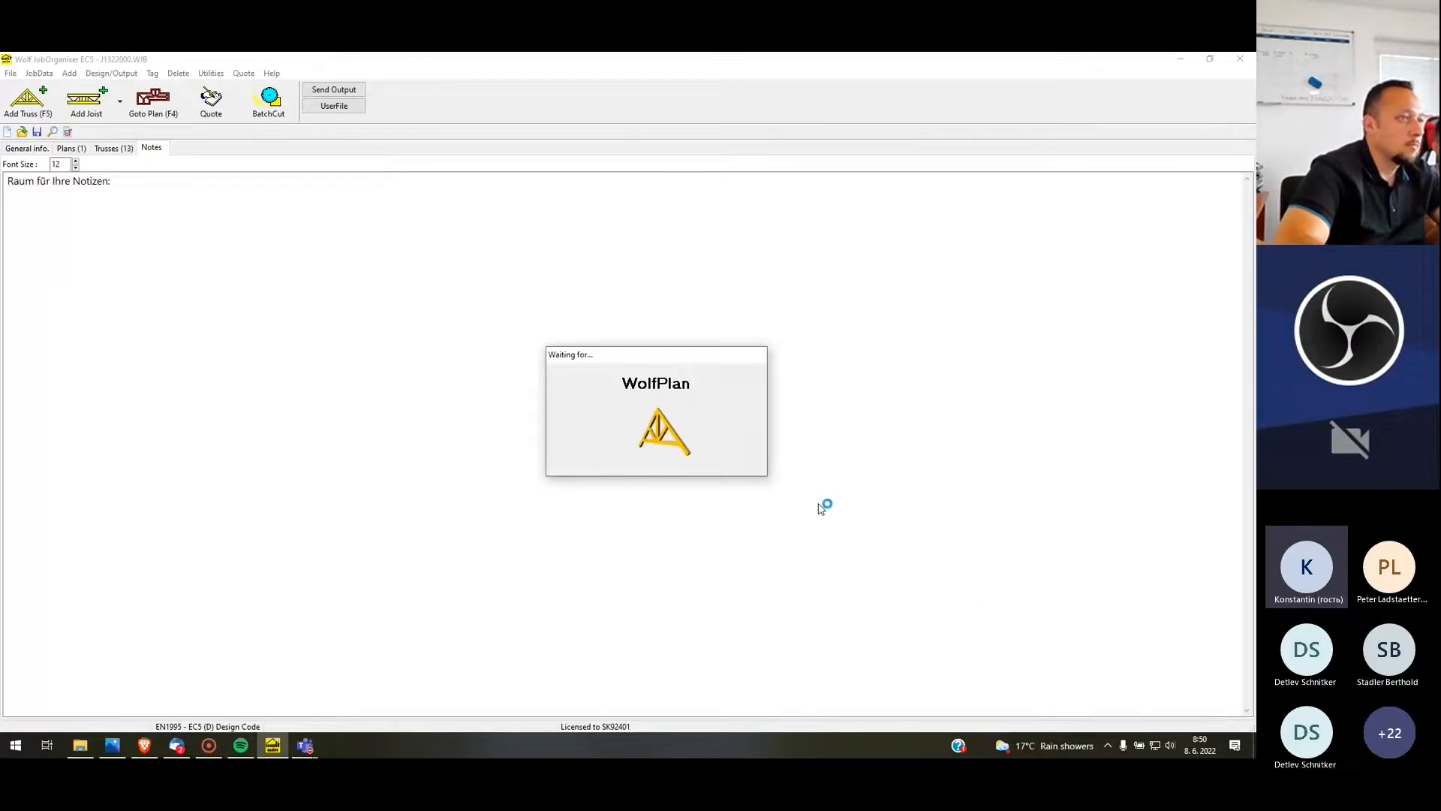
# Open profile T8 for re-design and try different web counts, ending on a 2/2 mono layout
pyautogui.rightClick(983, 405)
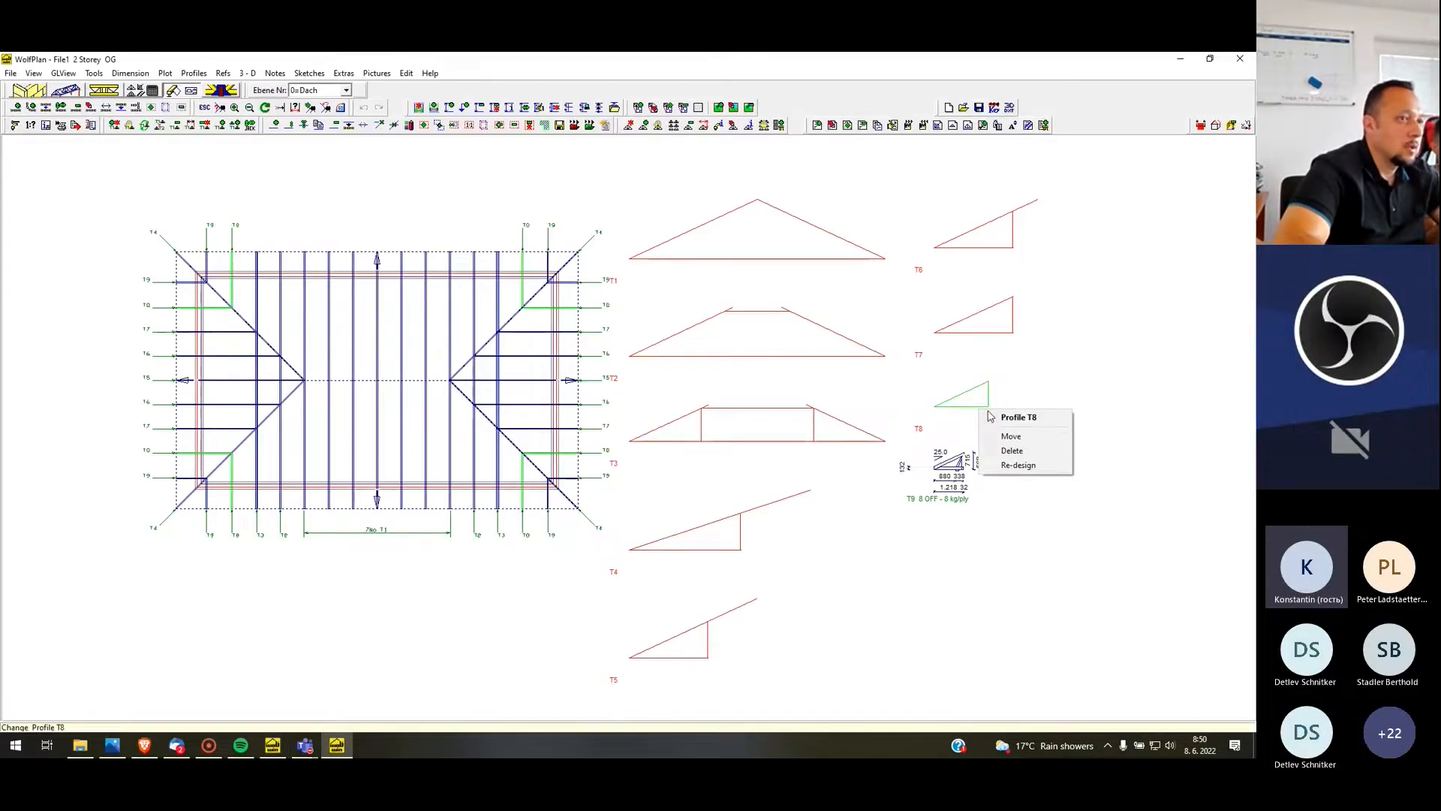
pyautogui.click(1020, 465)
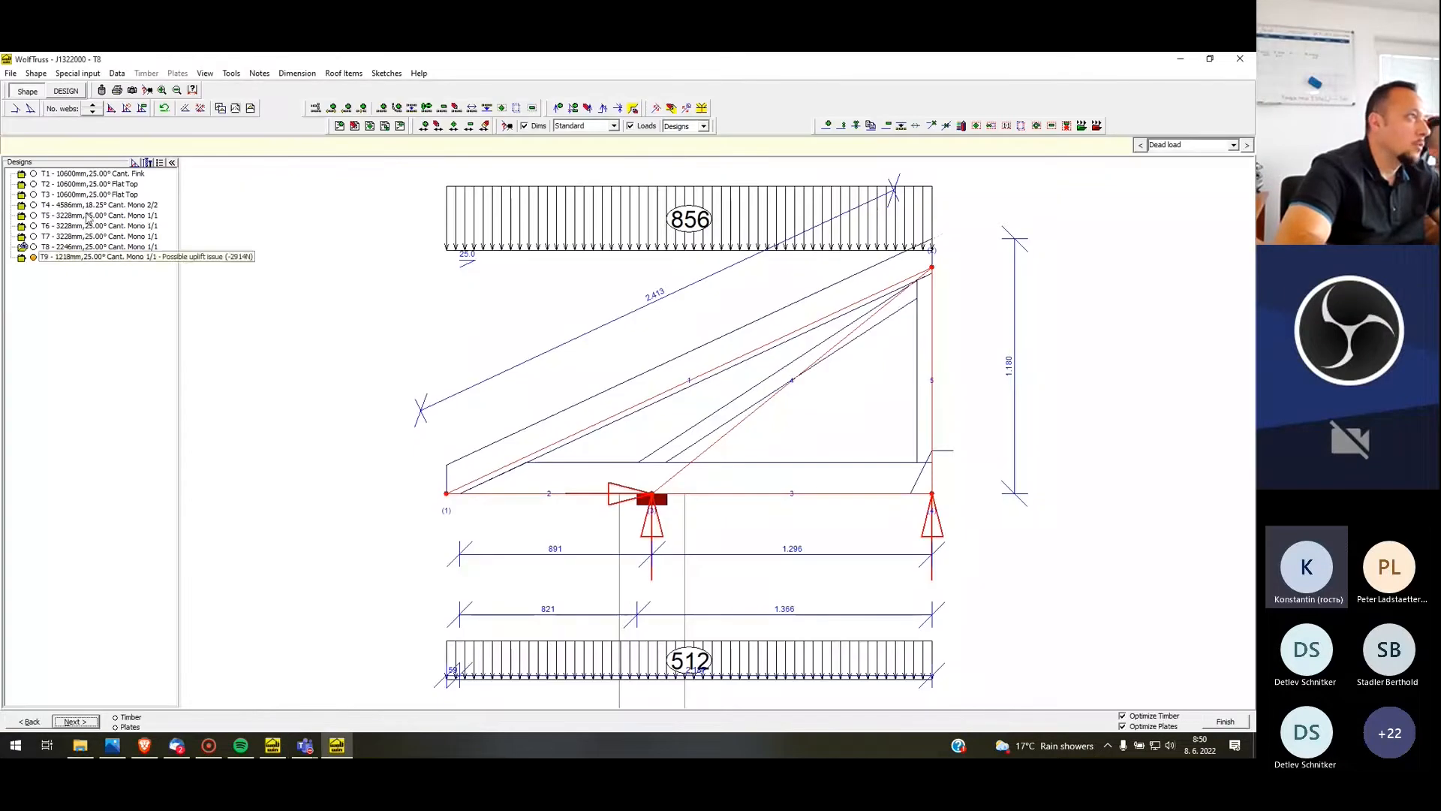
pyautogui.click(95, 106)
pyautogui.click(92, 113)
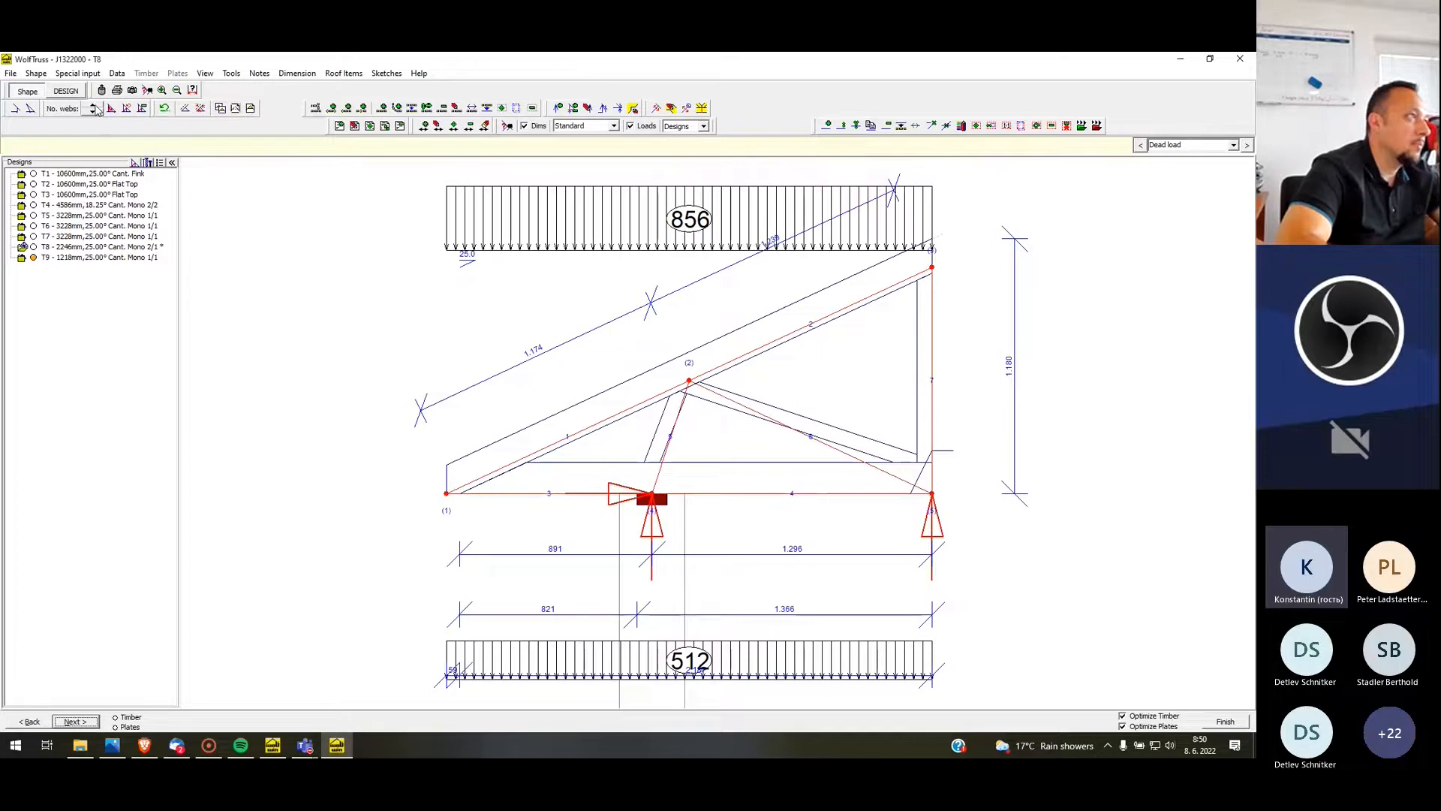
pyautogui.click(93, 106)
pyautogui.click(93, 108)
pyautogui.click(92, 112)
# Set T8's left cantilever type to Post and reduce the webs to a 1/1 mono layout
pyautogui.click(30, 111)
pyautogui.click(83, 142)
pyautogui.click(74, 180)
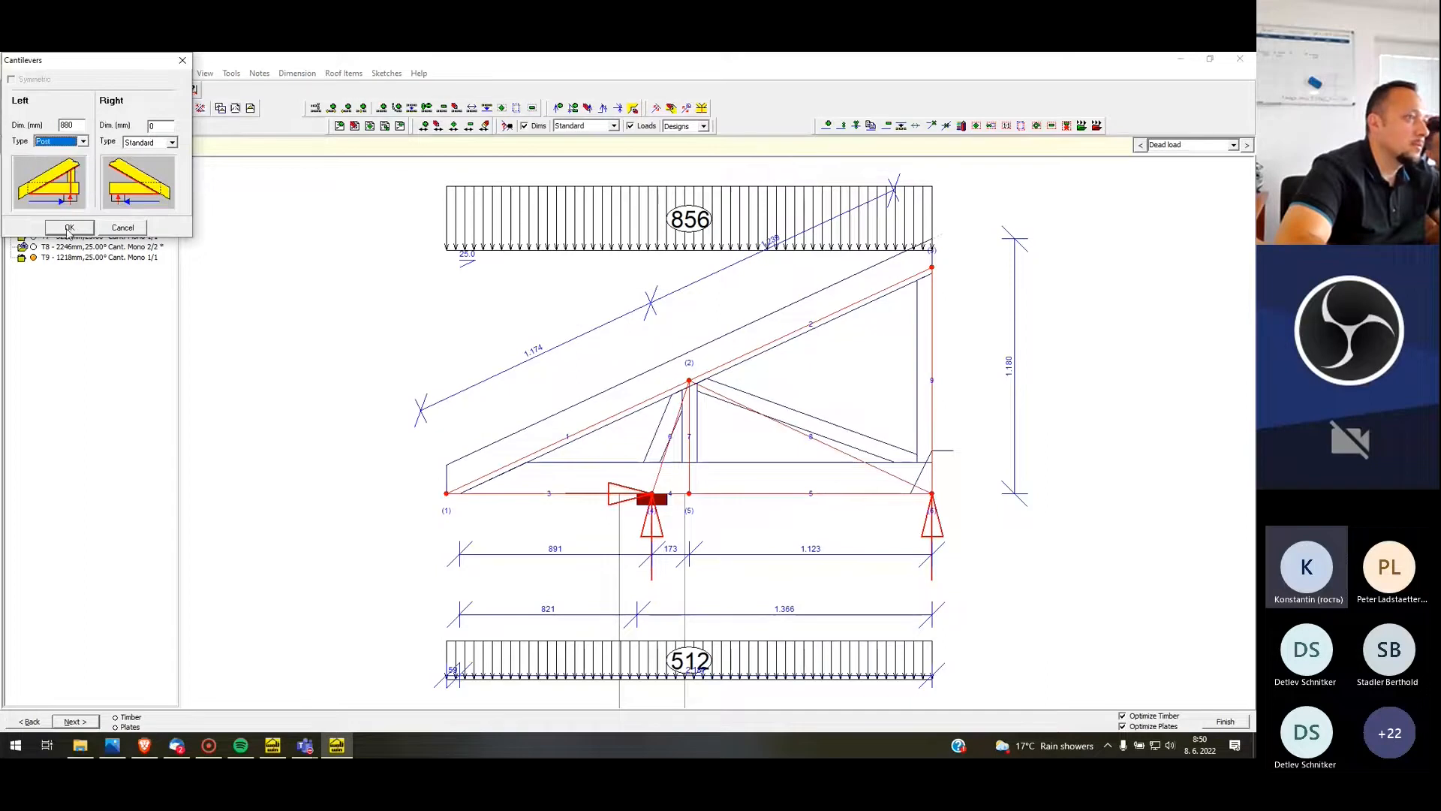
pyautogui.click(69, 227)
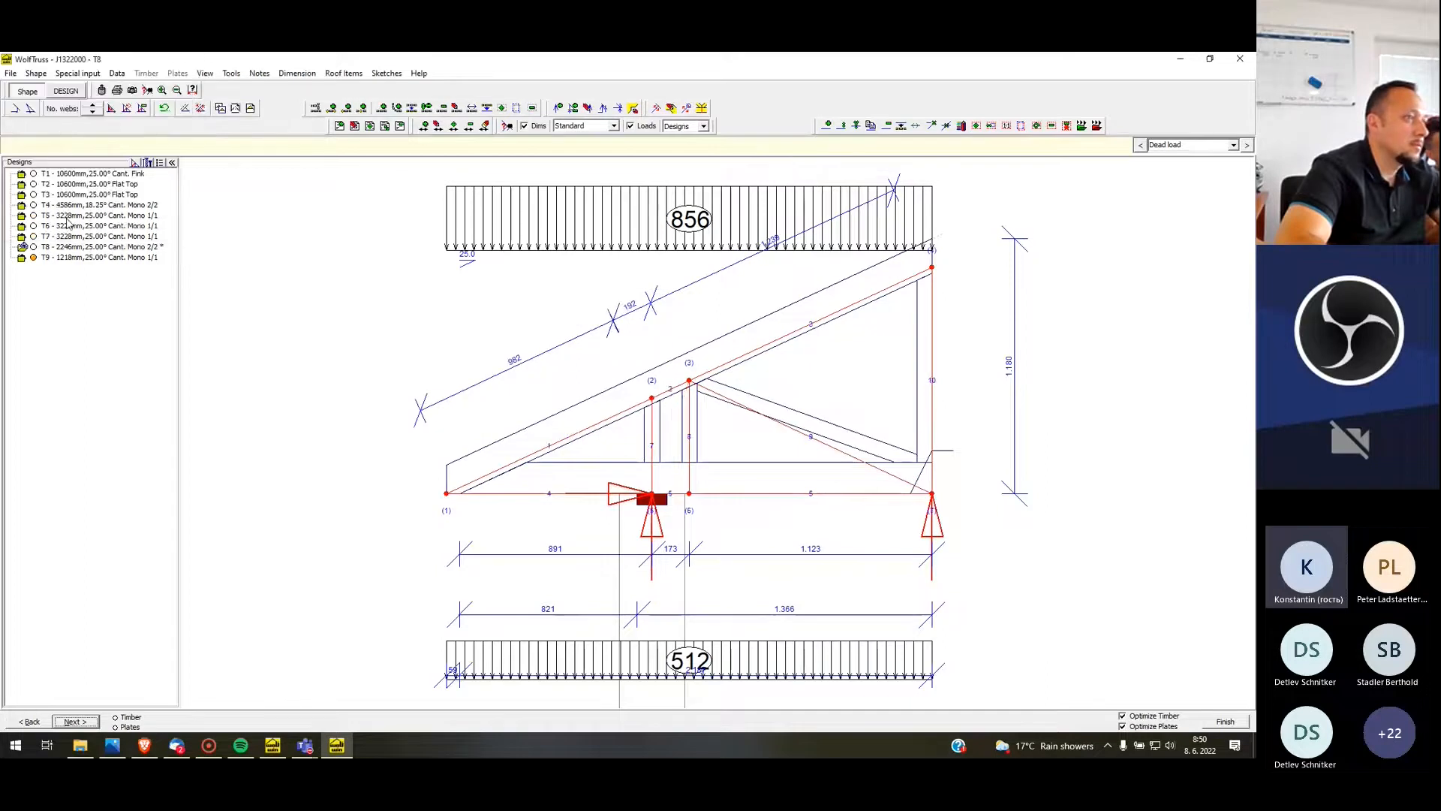
pyautogui.click(94, 113)
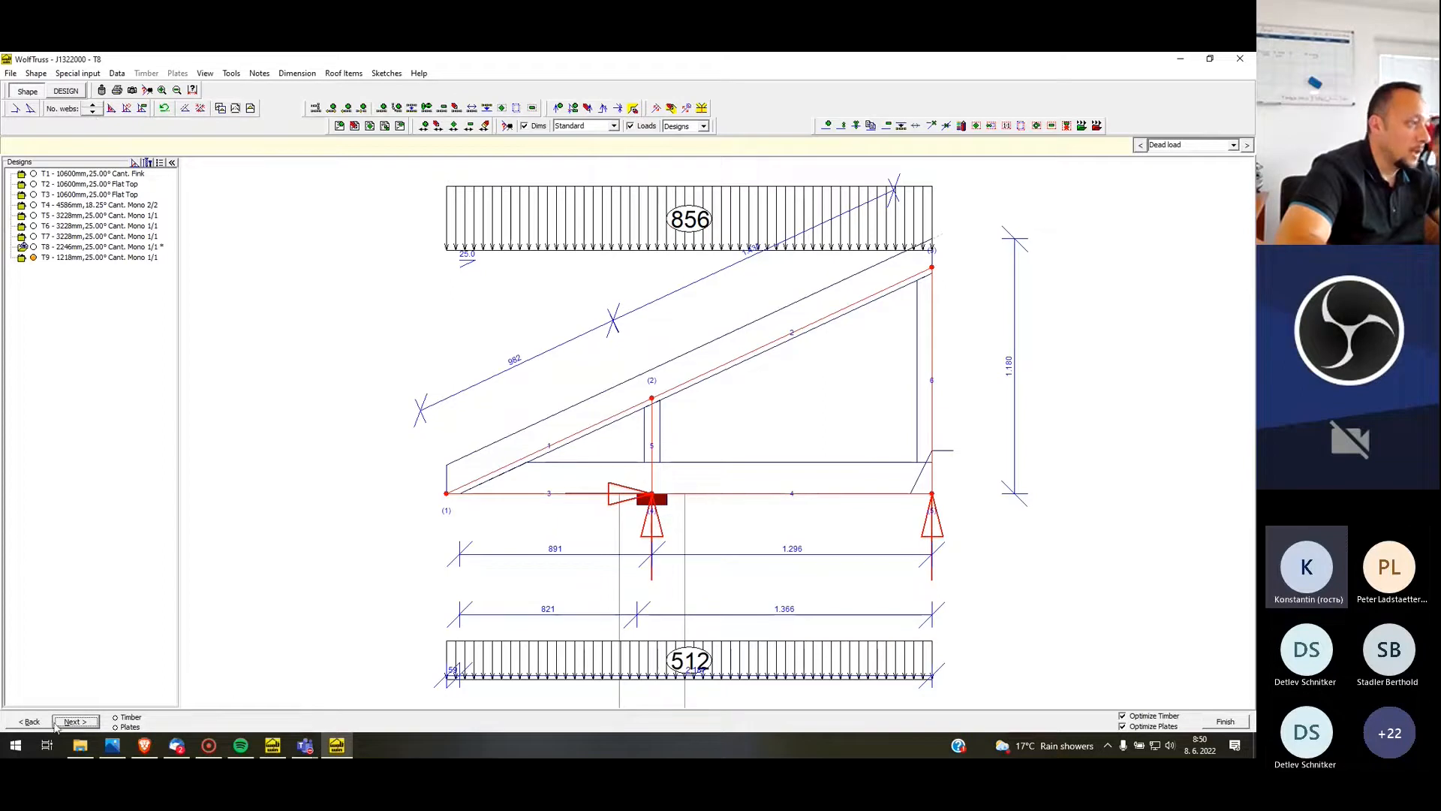
# In T8's general shape, set the right overhang to 50/50 and leave the left overhang empty
pyautogui.click(30, 721)
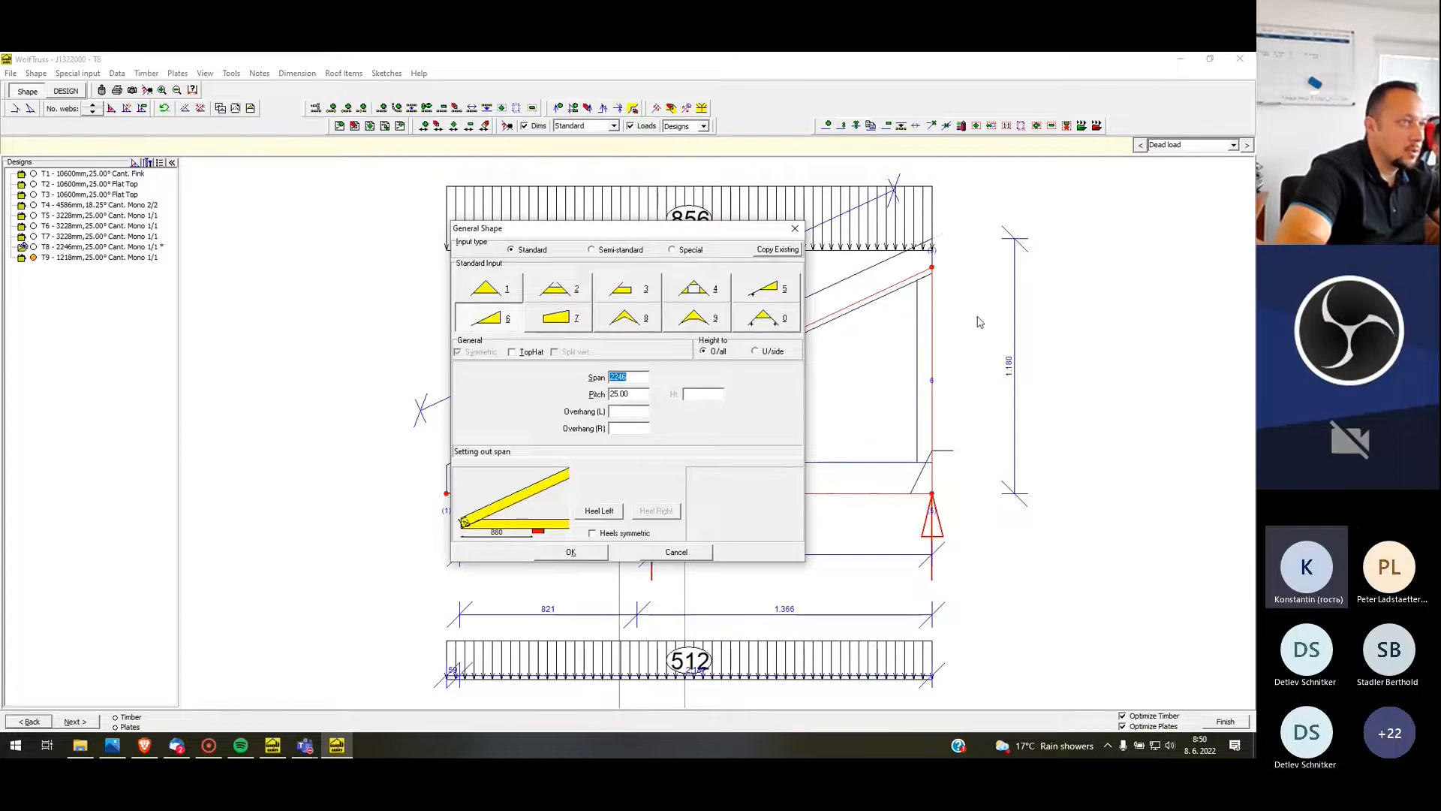
pyautogui.click(635, 411)
pyautogui.write('50')
pyautogui.click(643, 429)
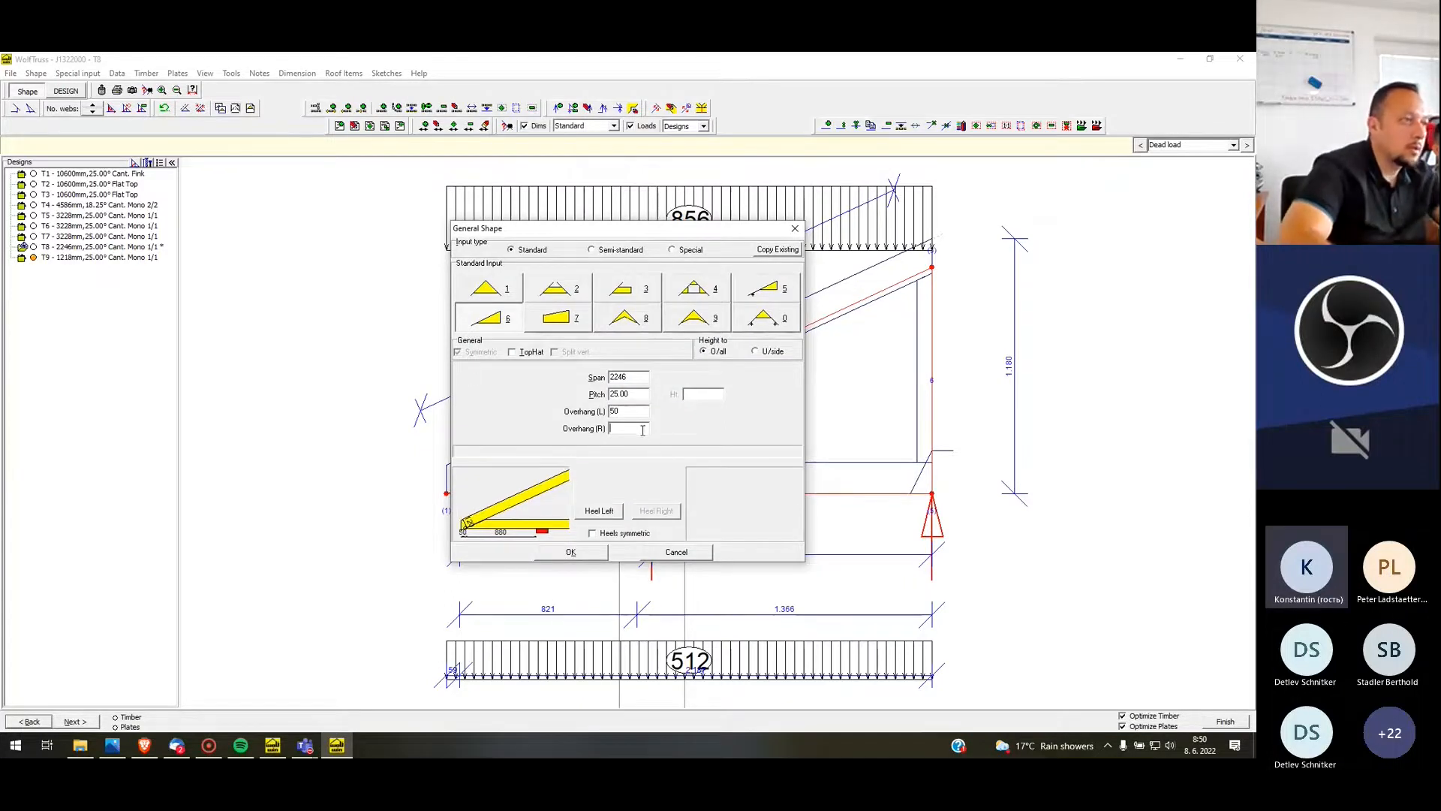
pyautogui.write('50')
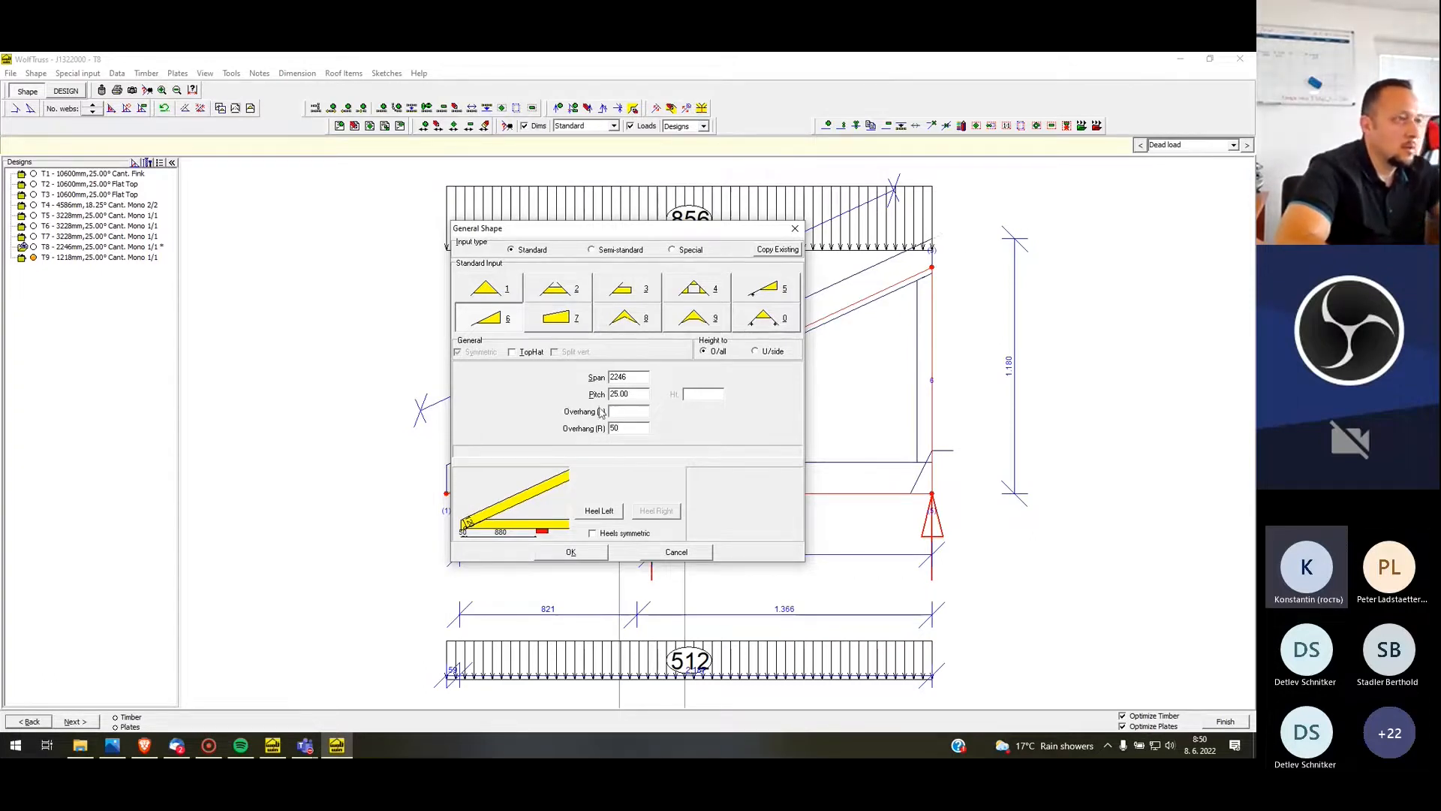
pyautogui.press('BackSpace')
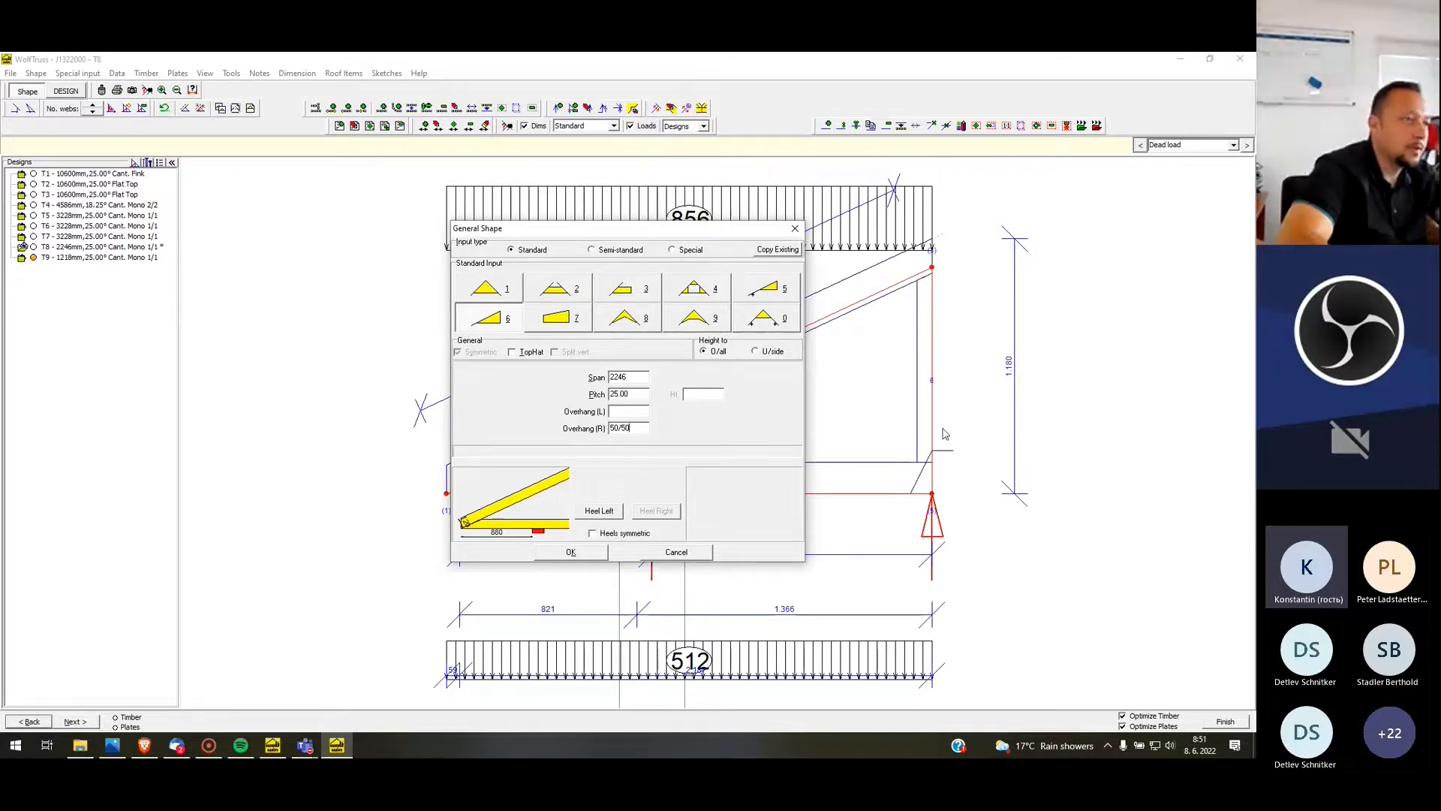
pyautogui.click(585, 555)
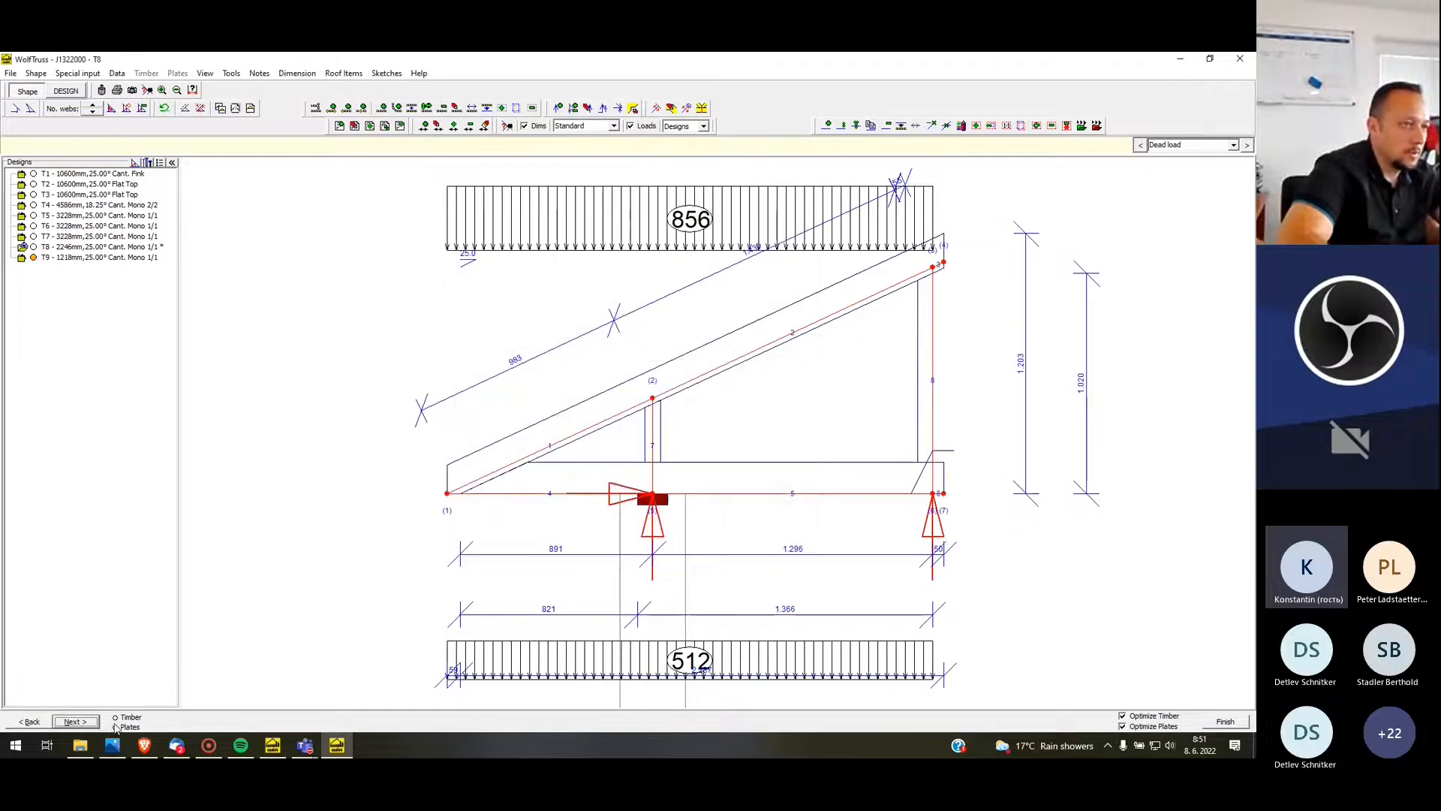
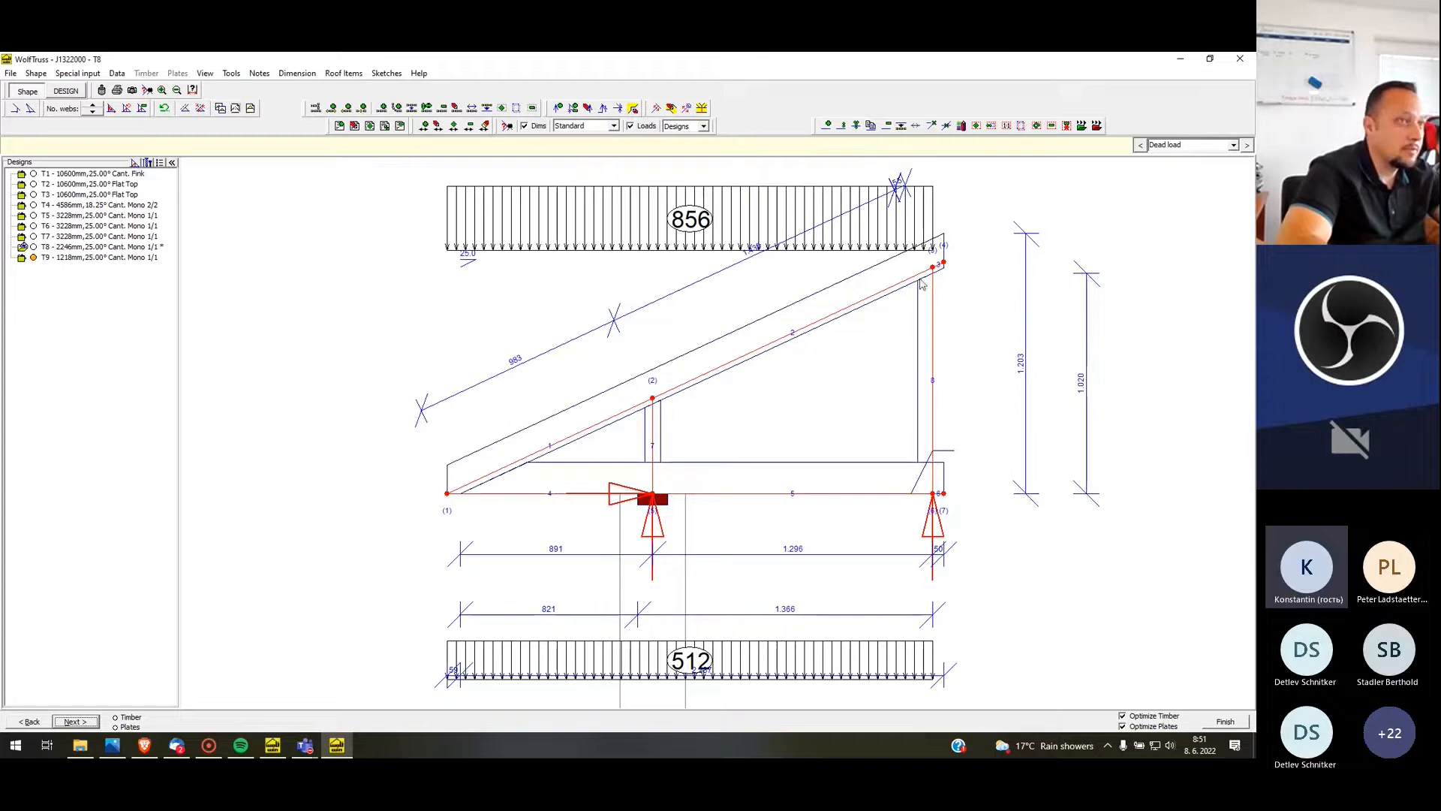
# Design T8 with manual timber sizes, setting the rafter depth to 170 mm and the ceiling tie depth to 120 mm
pyautogui.click(75, 721)
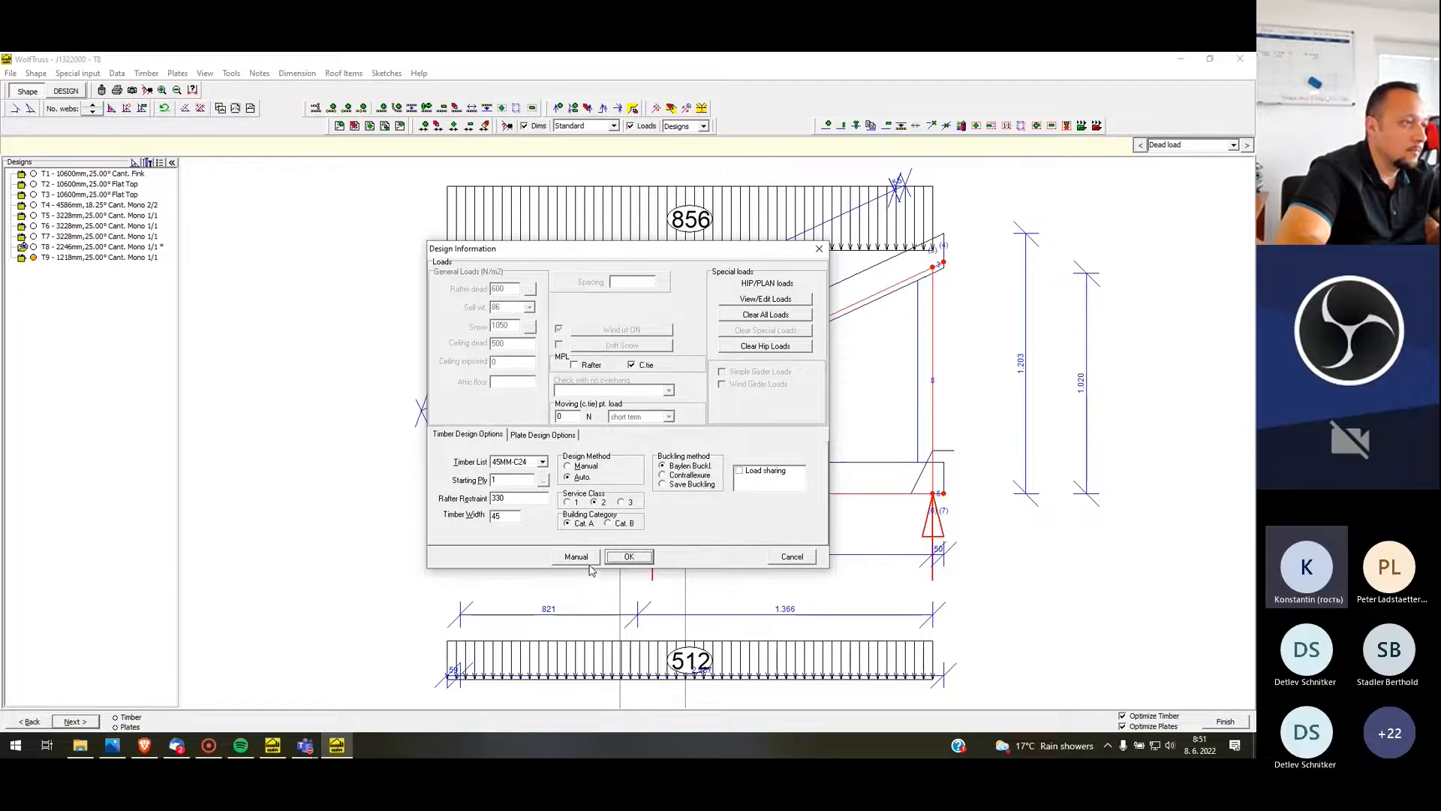
pyautogui.click(582, 557)
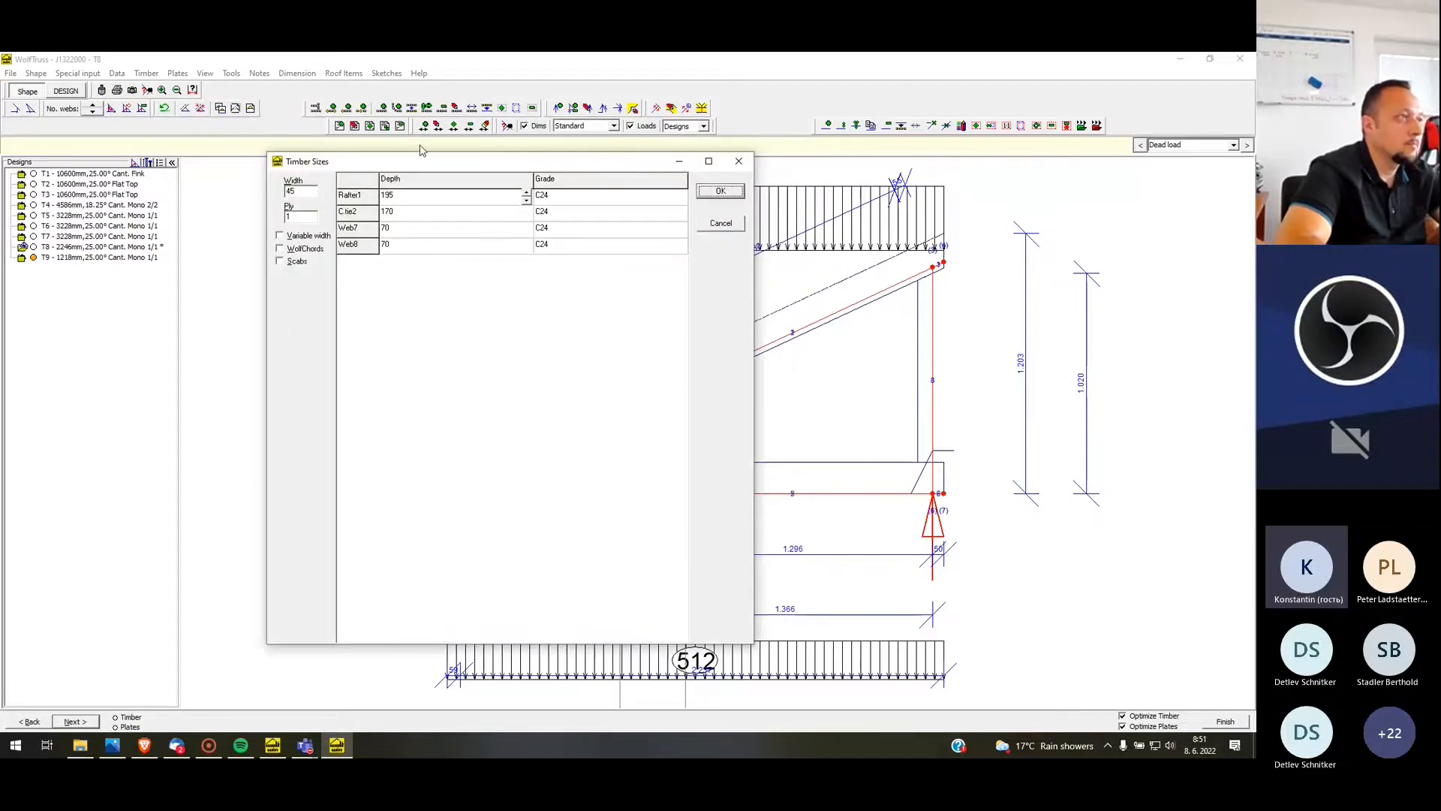
pyautogui.click(526, 201)
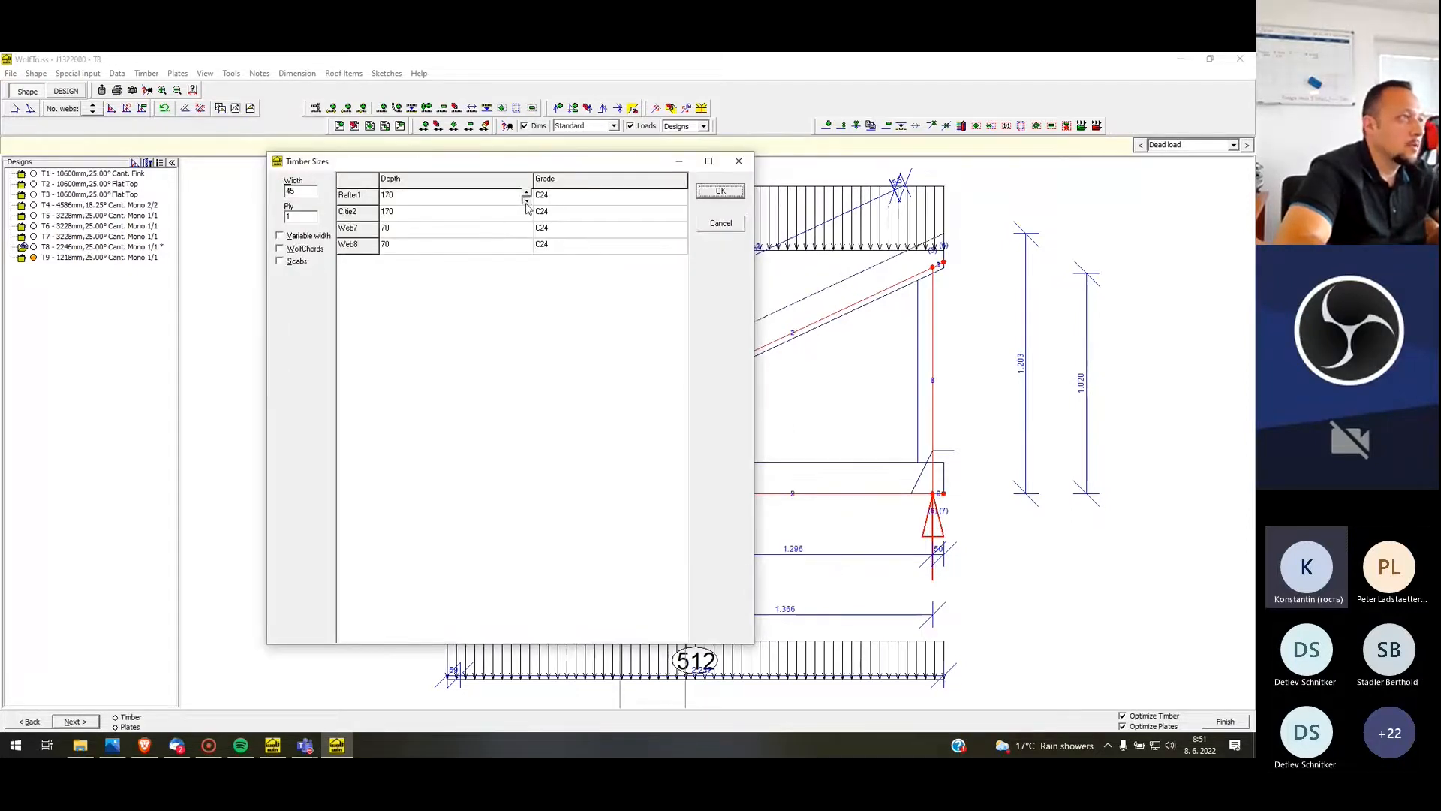
pyautogui.click(528, 213)
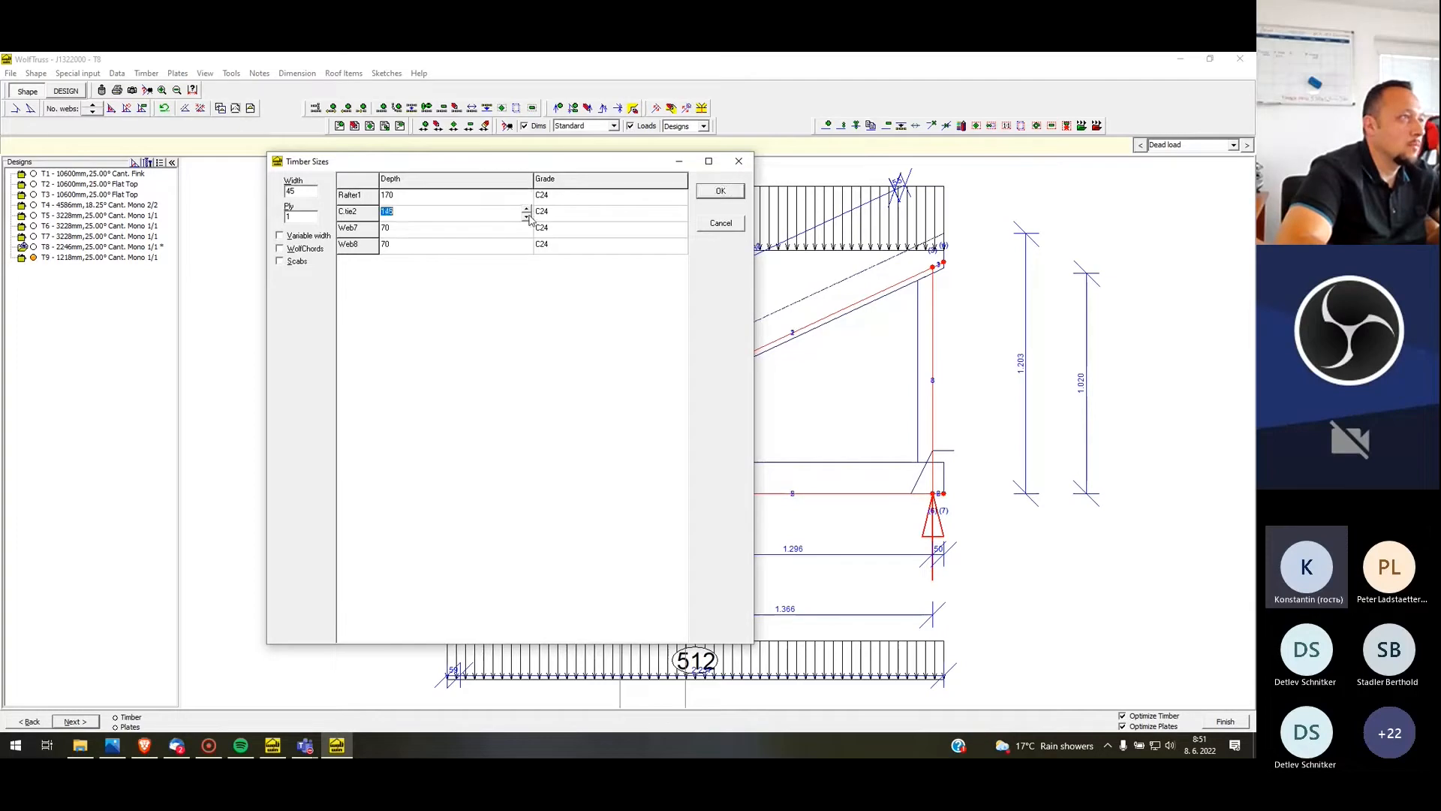
pyautogui.click(404, 197)
pyautogui.click(719, 193)
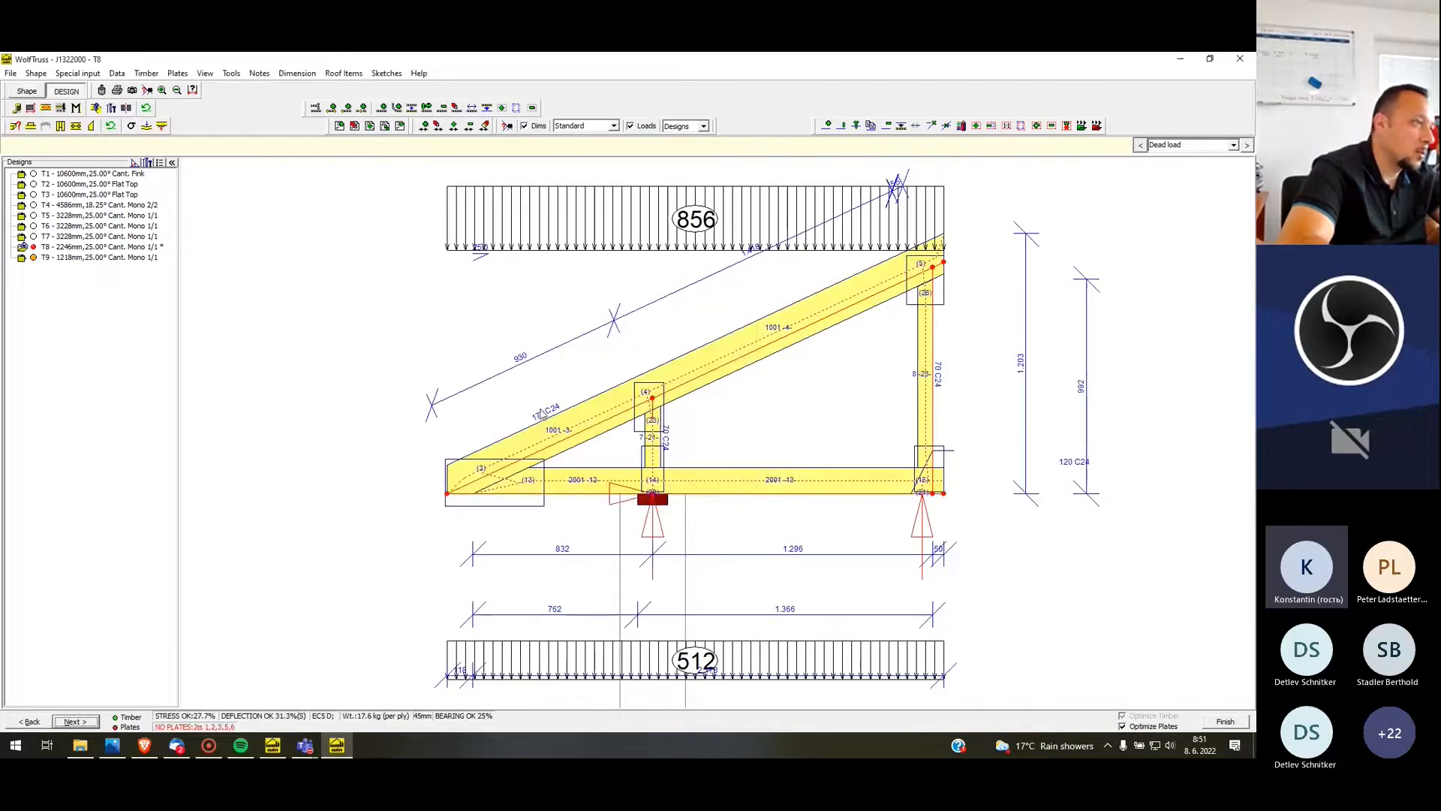
# Try a timber depth of 95 mm for T8's rafter
pyautogui.scroll(3, 536, 441)
pyautogui.scroll(-2, 499, 398)
pyautogui.rightClick(581, 418)
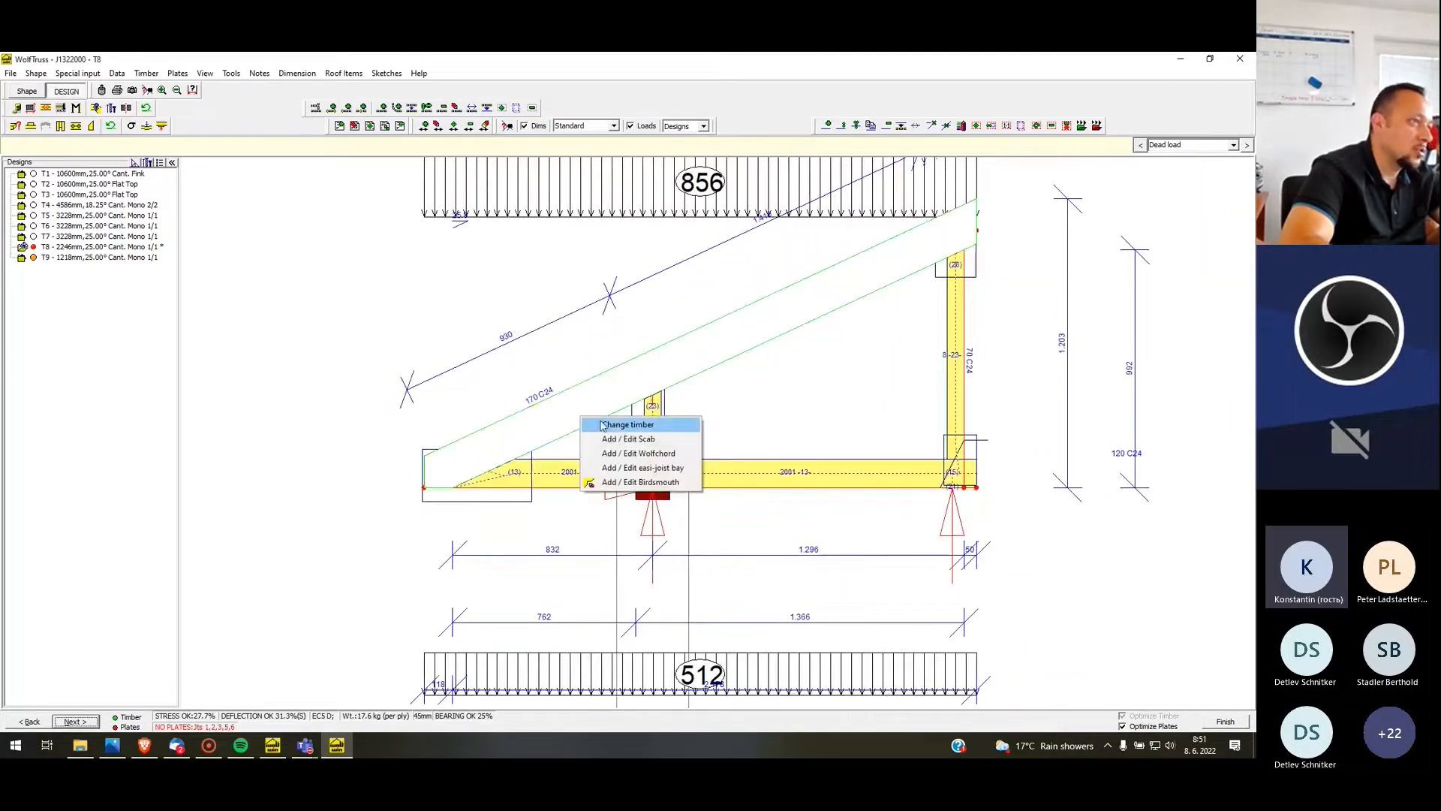
pyautogui.click(623, 425)
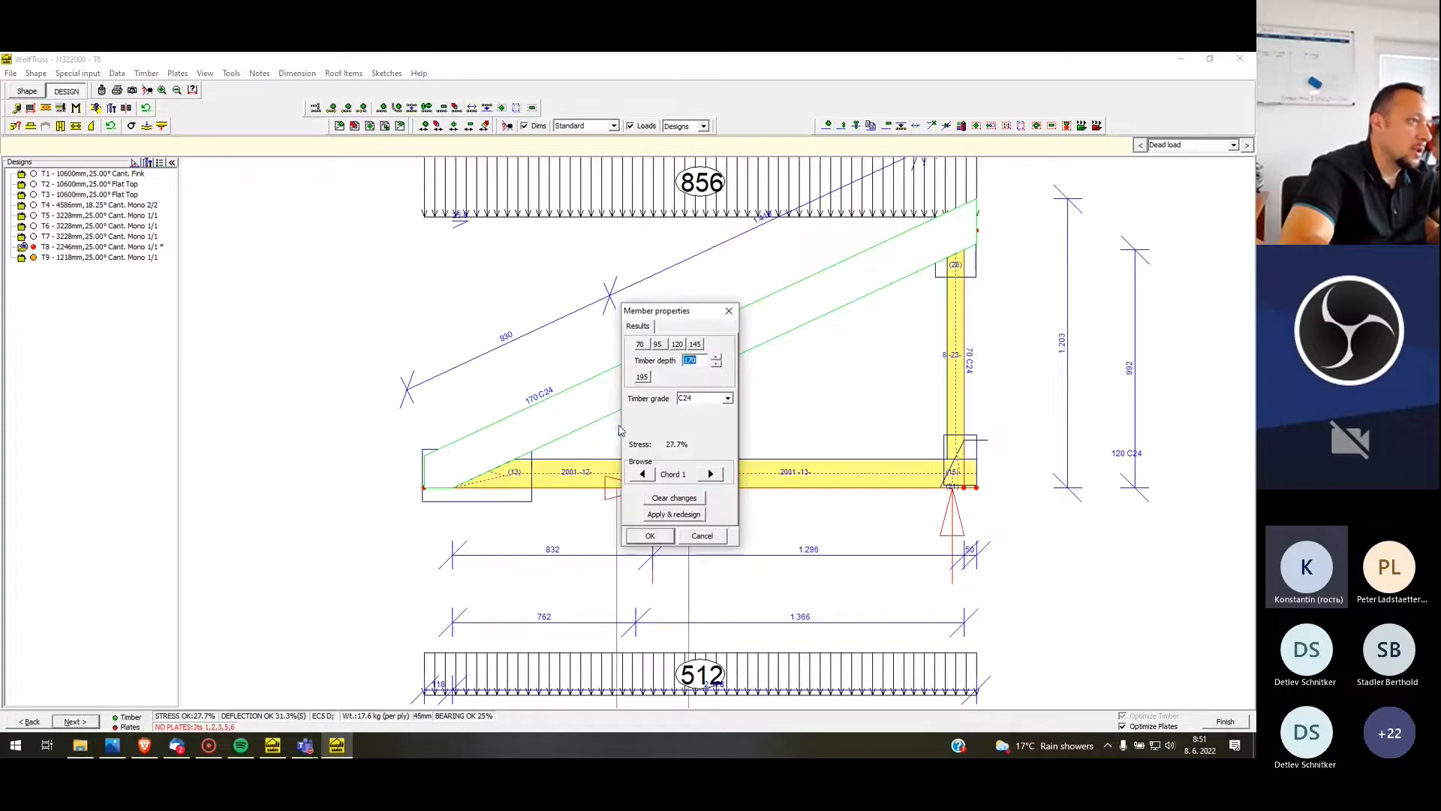
pyautogui.click(658, 343)
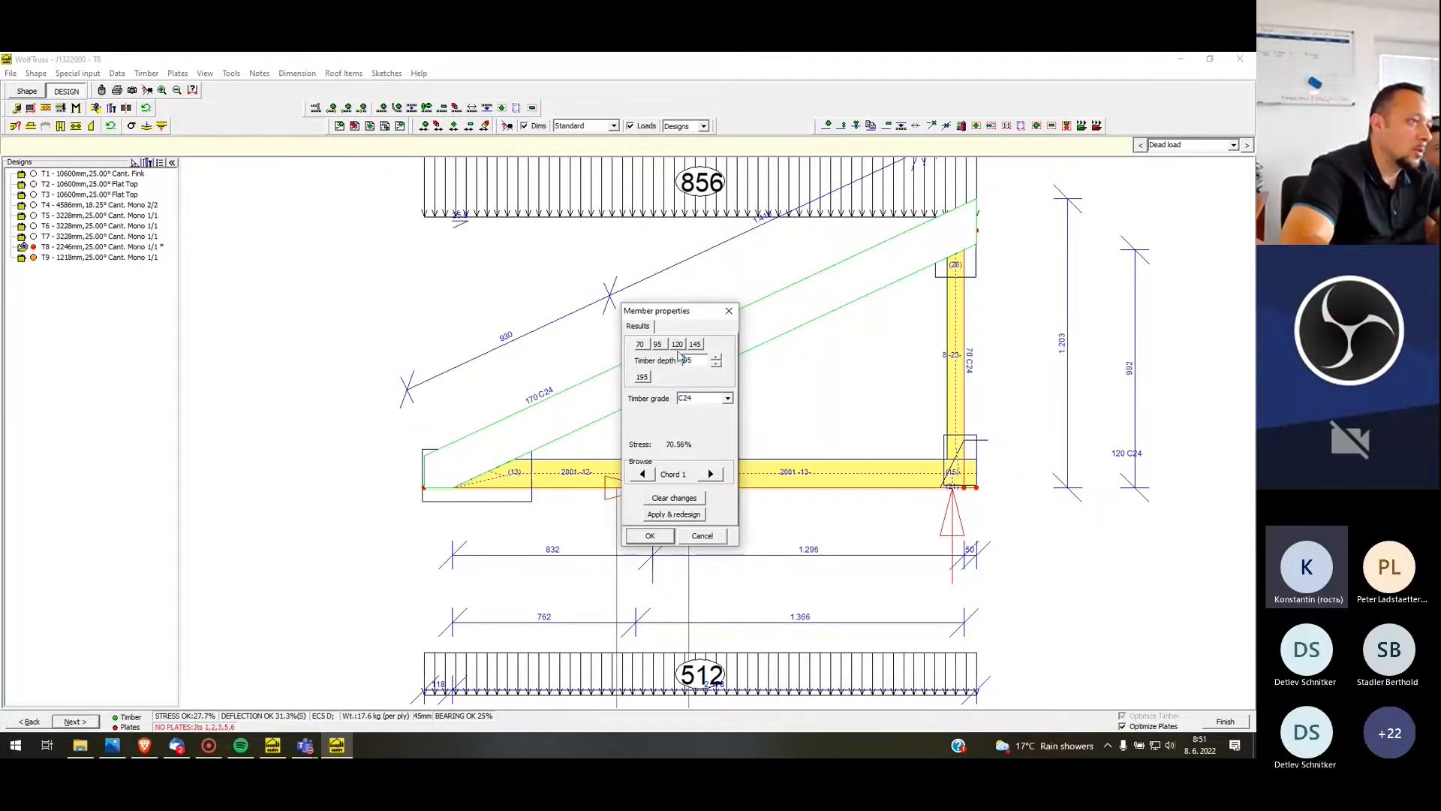
pyautogui.click(651, 535)
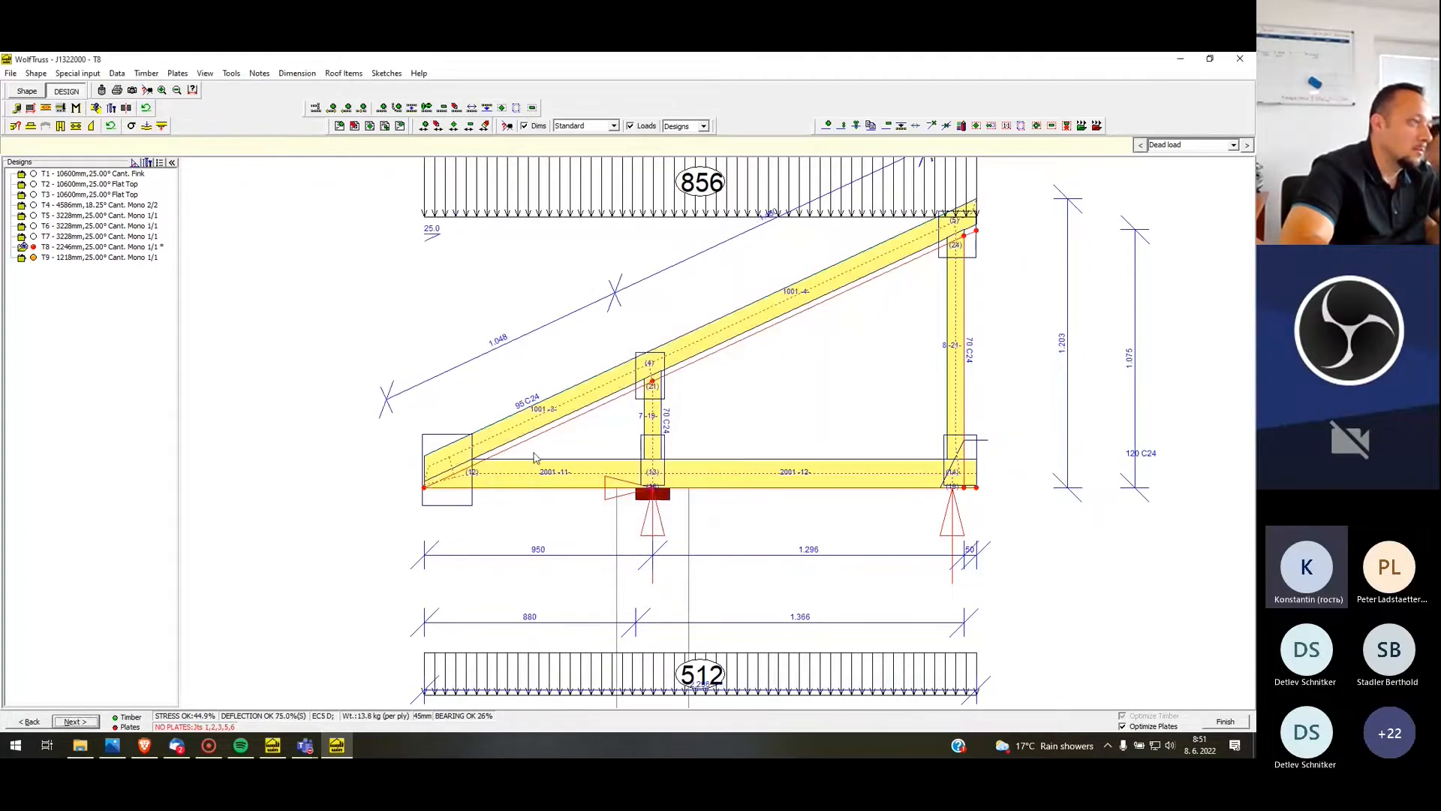
# Change T8's rafter timber depth to 120 mm
pyautogui.rightClick(582, 404)
pyautogui.click(623, 415)
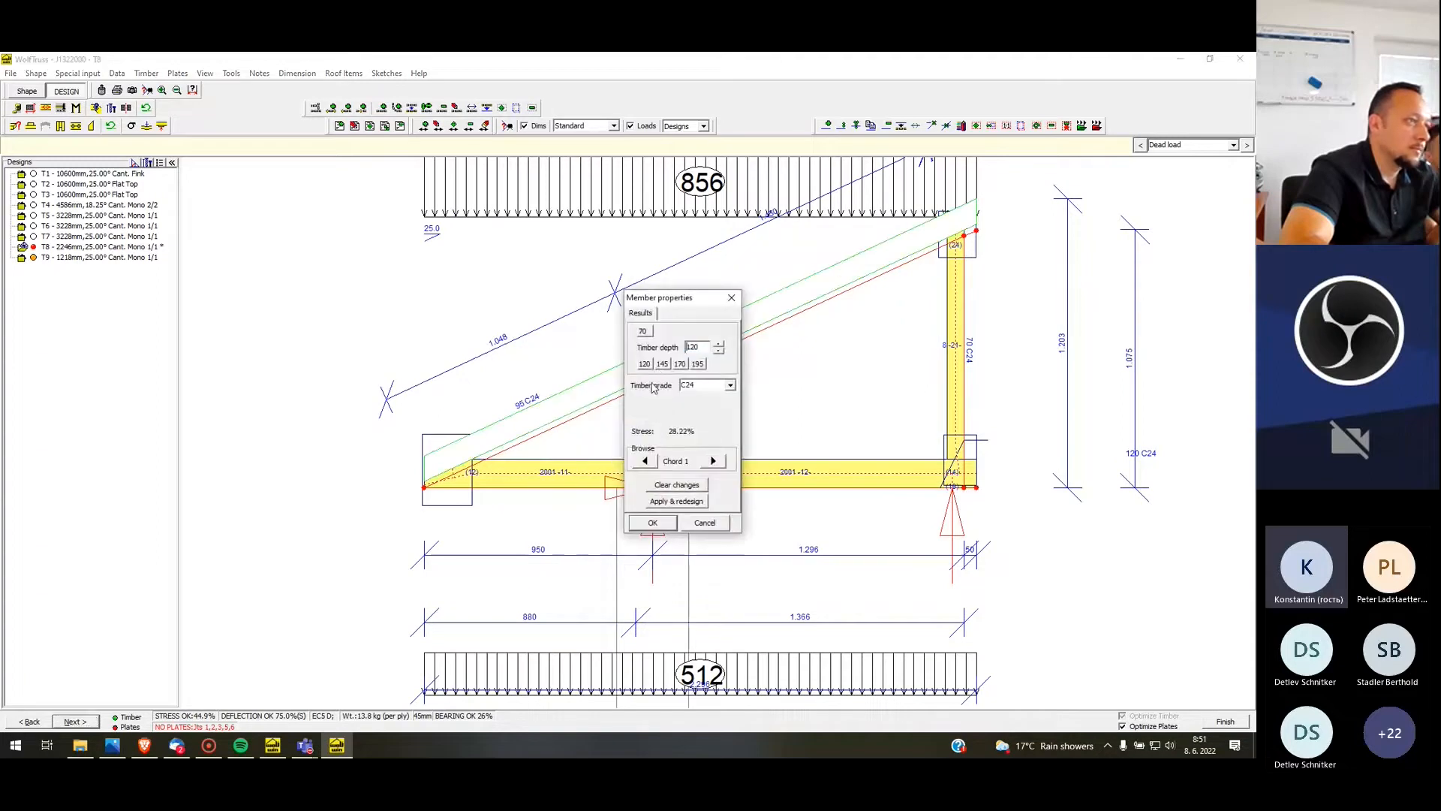
pyautogui.click(652, 523)
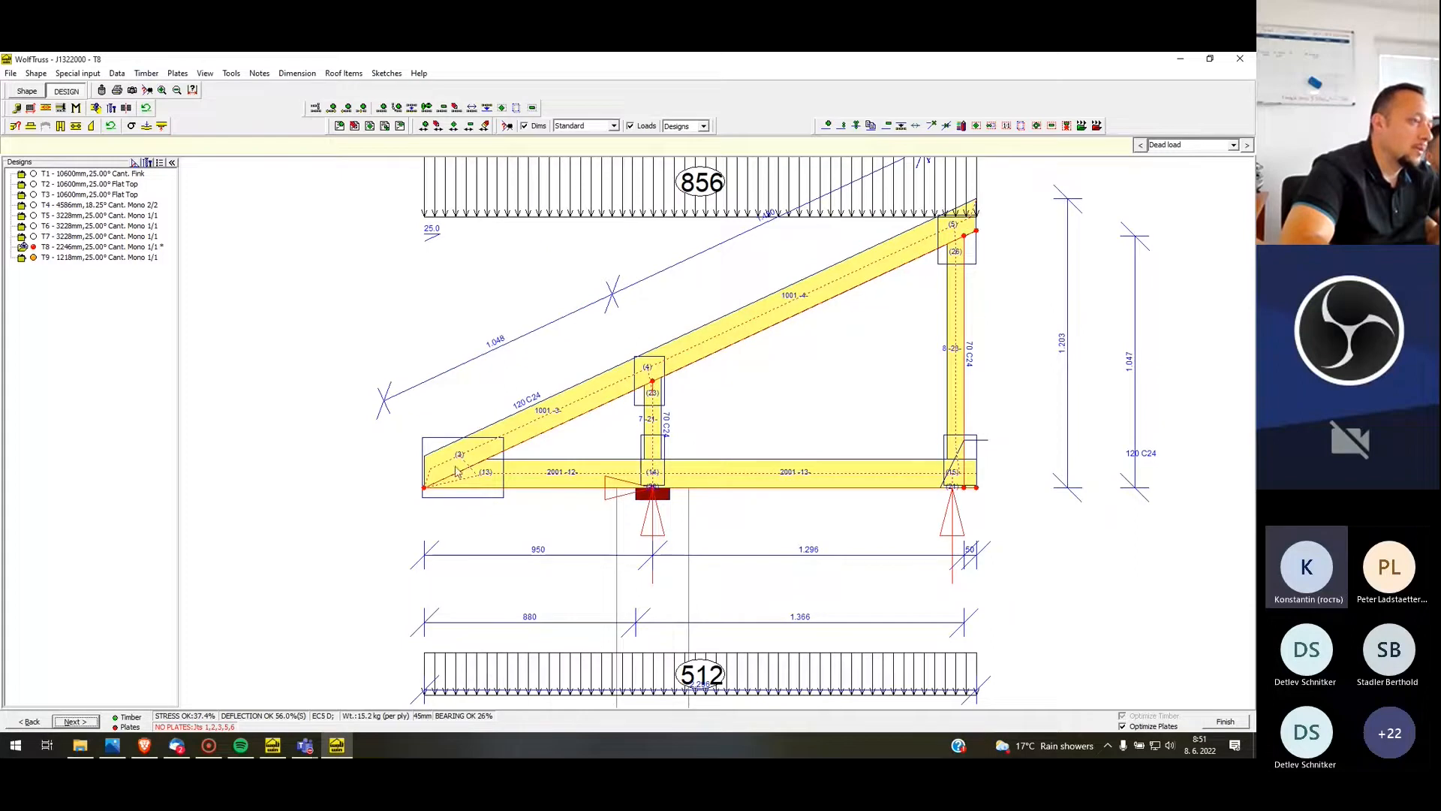
# Measure the depth of T8's rafter perpendicular to its slope and examine the left heel joint up close
pyautogui.press('m')
pyautogui.click(539, 400)
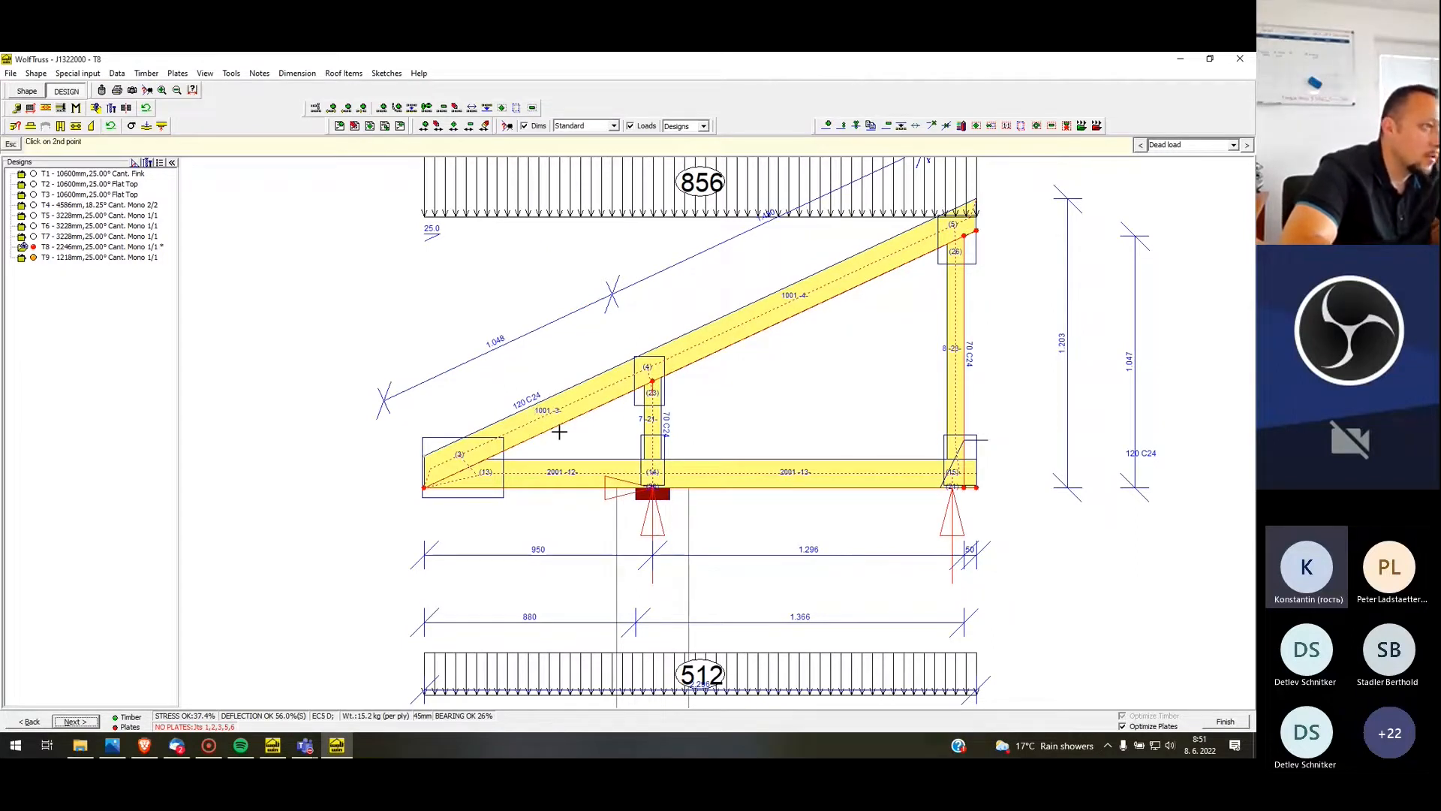
pyautogui.click(556, 429)
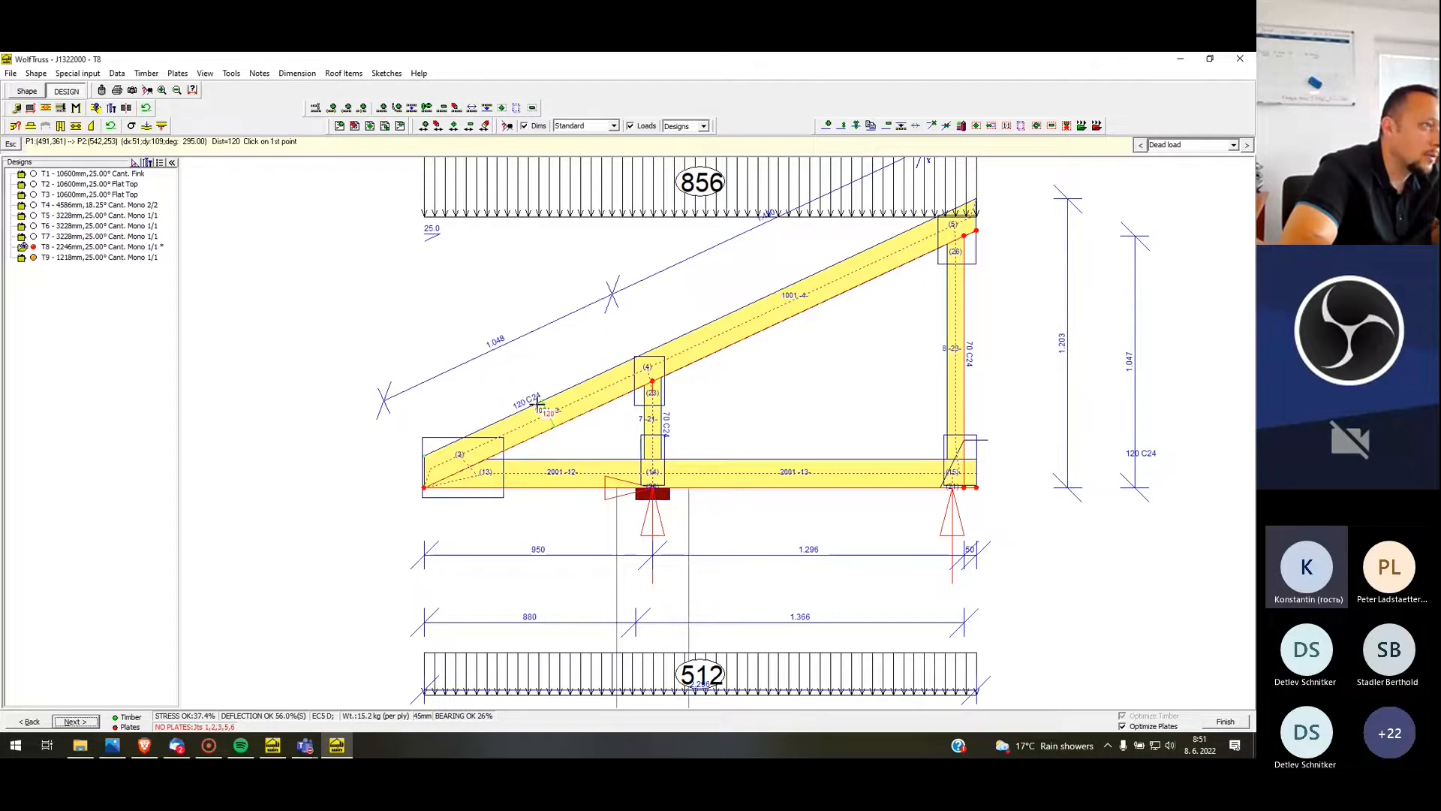
pyautogui.scroll(3, 414, 494)
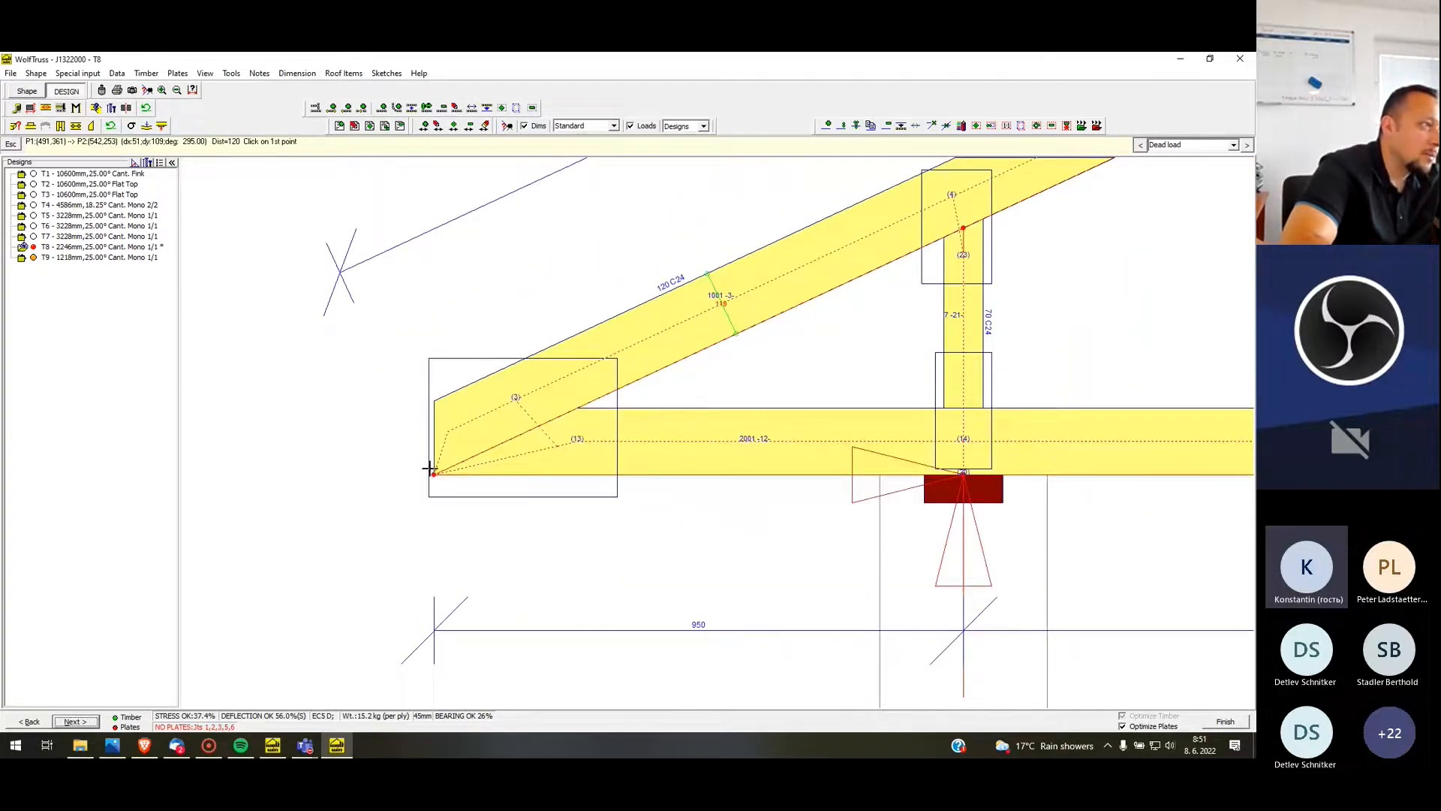
pyautogui.scroll(3, 432, 470)
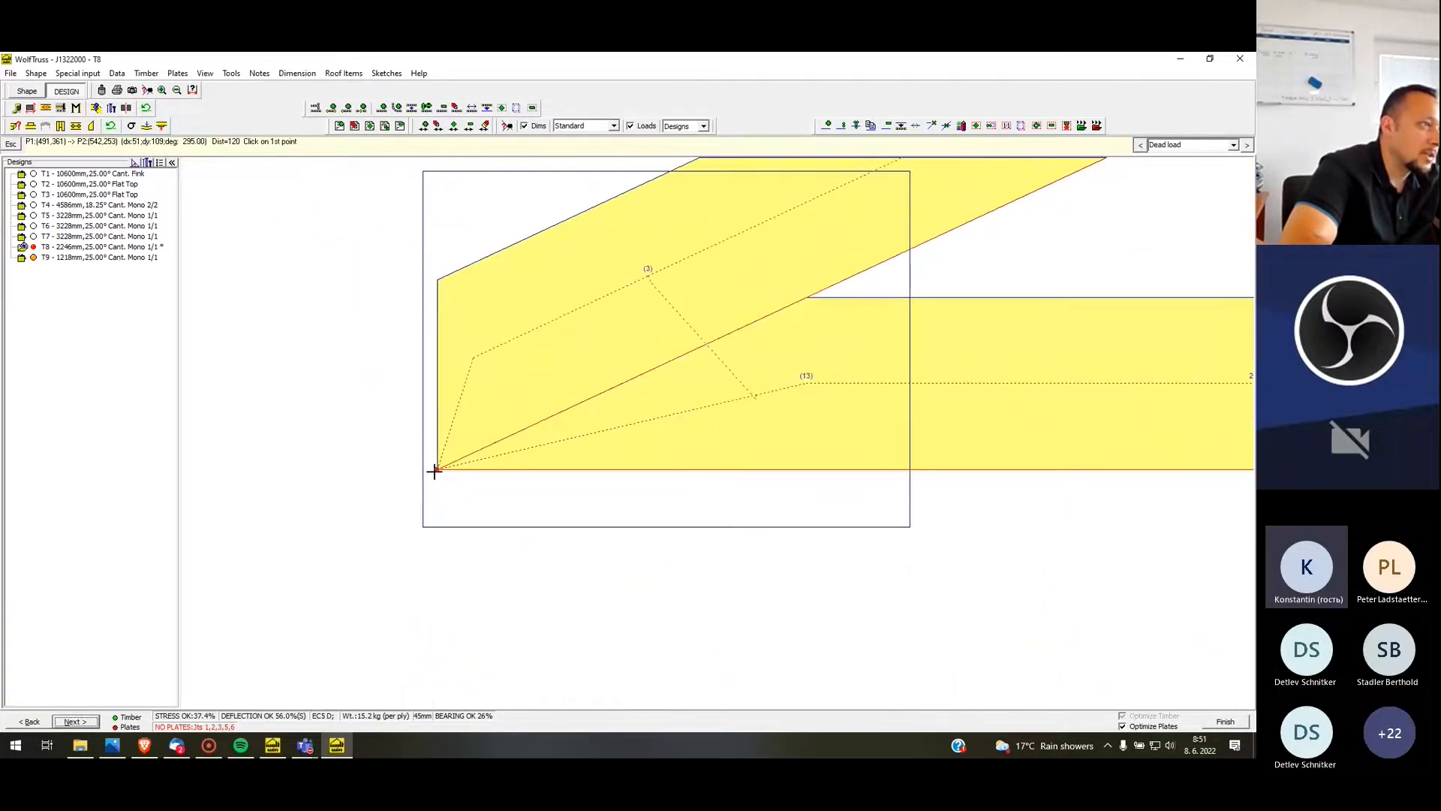
pyautogui.scroll(-6, 437, 471)
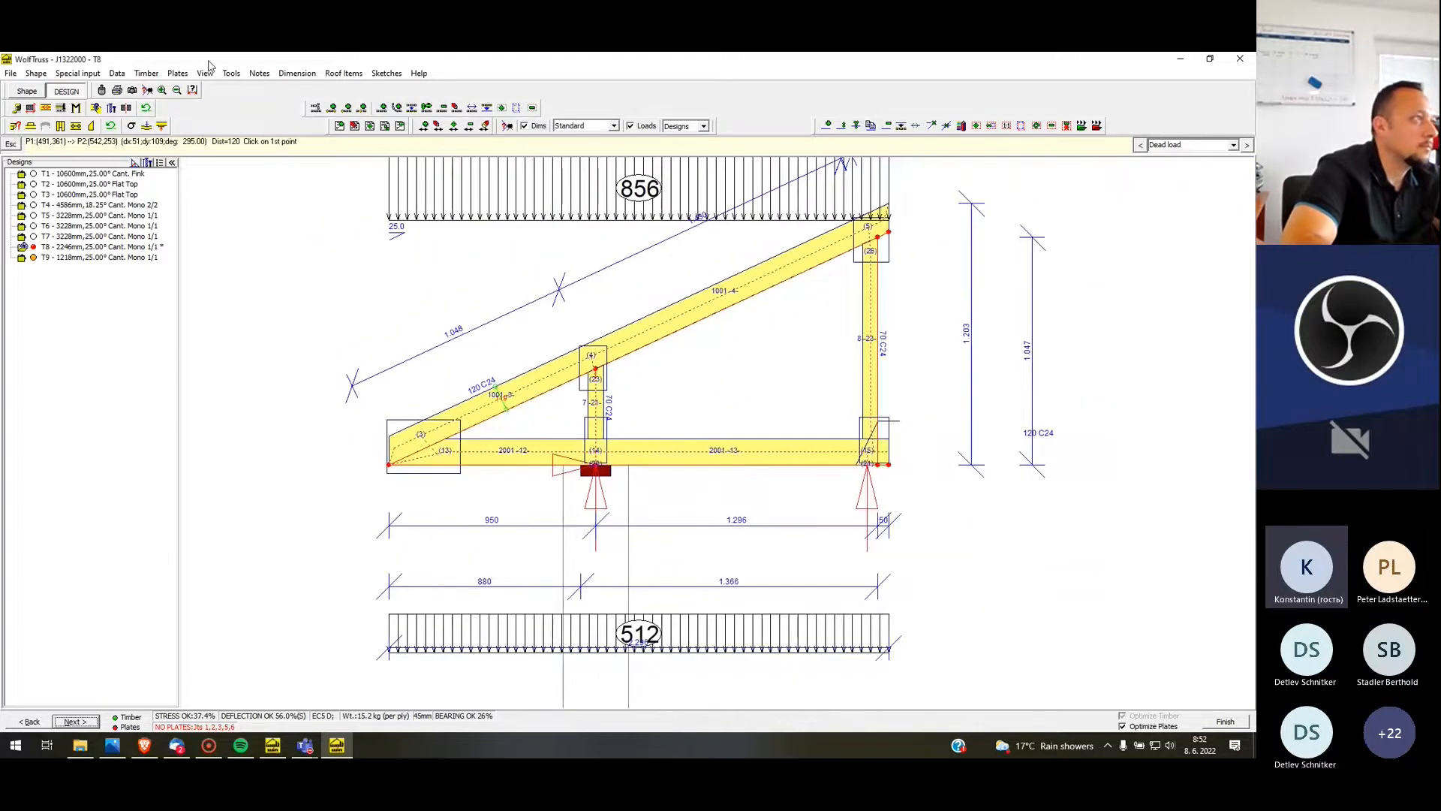
# Clear all plate user-mods on T8 and finish its design
pyautogui.click(178, 73)
pyautogui.click(193, 103)
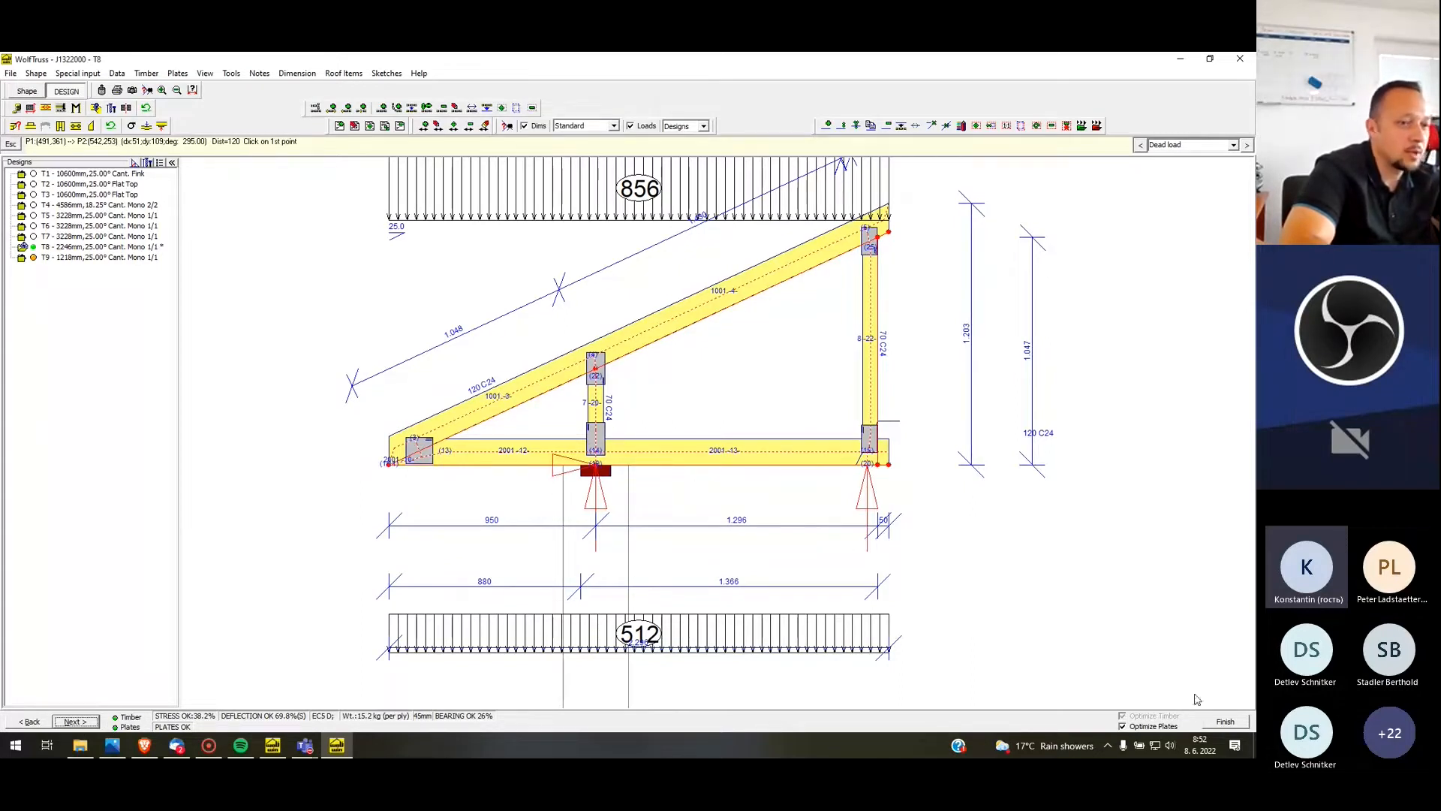
pyautogui.click(1225, 722)
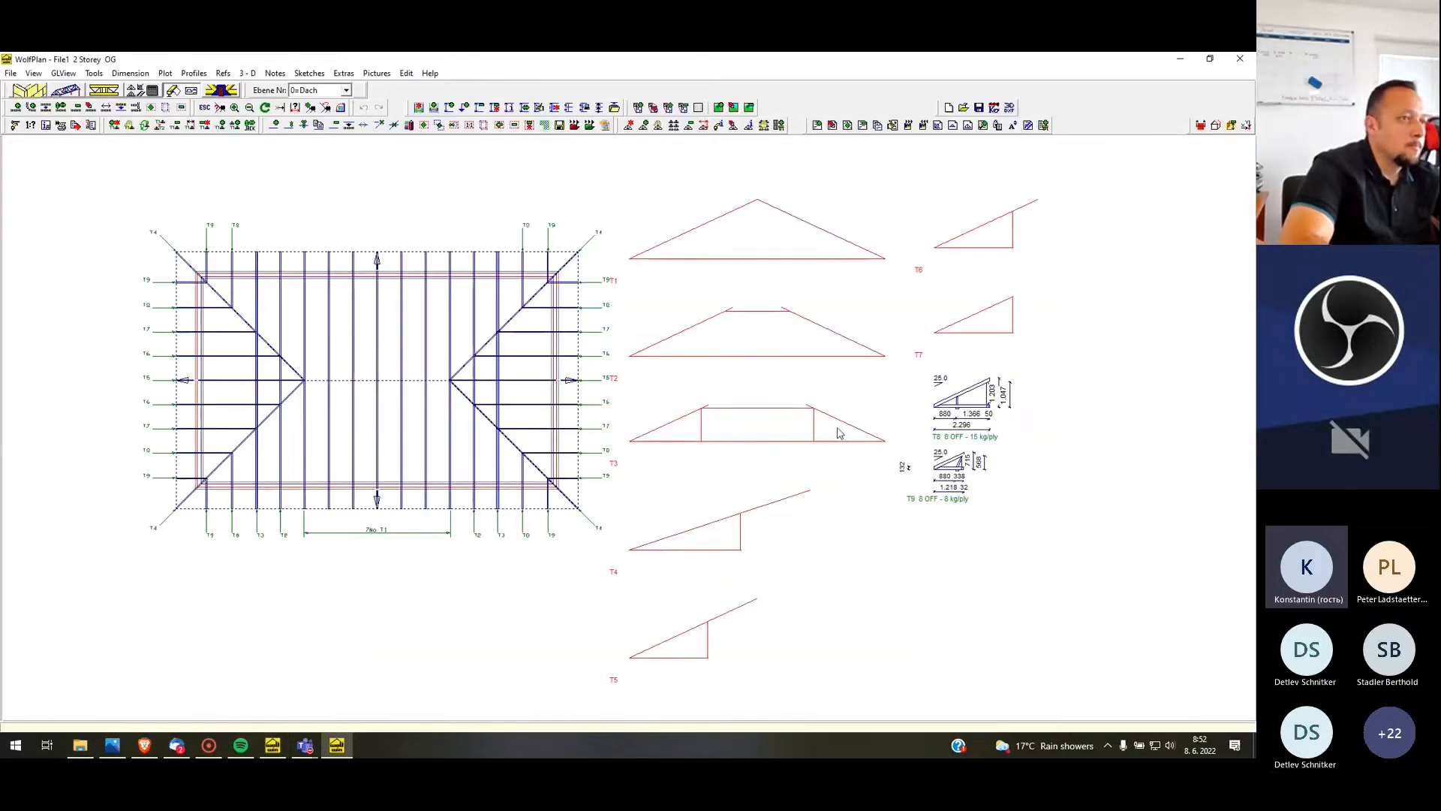
# Open profile T7 for re-design, set its left cantilever type to Post and its webs to a 2/1 mono layout
pyautogui.rightClick(999, 340)
pyautogui.click(1049, 396)
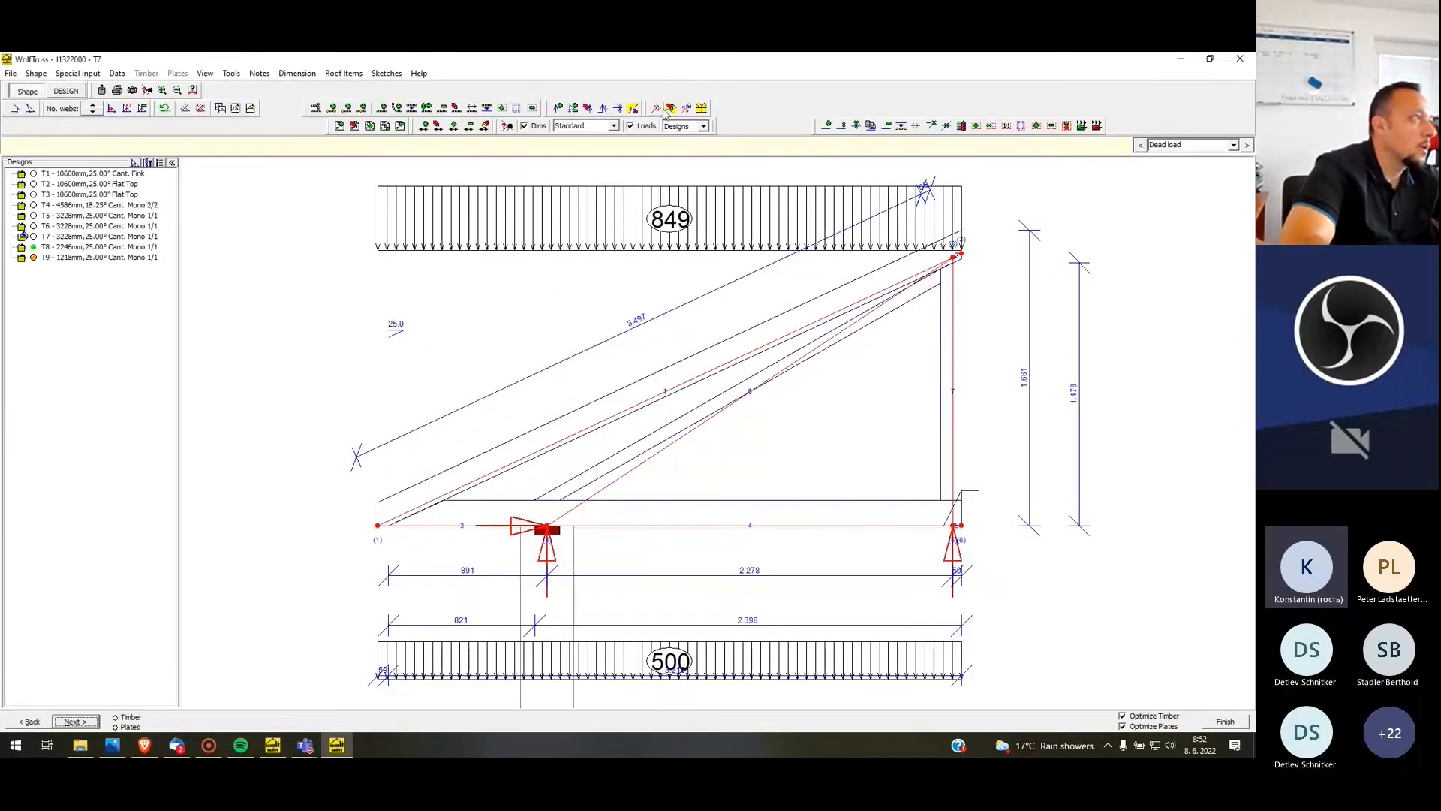
pyautogui.click(30, 109)
pyautogui.click(58, 142)
pyautogui.click(52, 159)
pyautogui.click(80, 228)
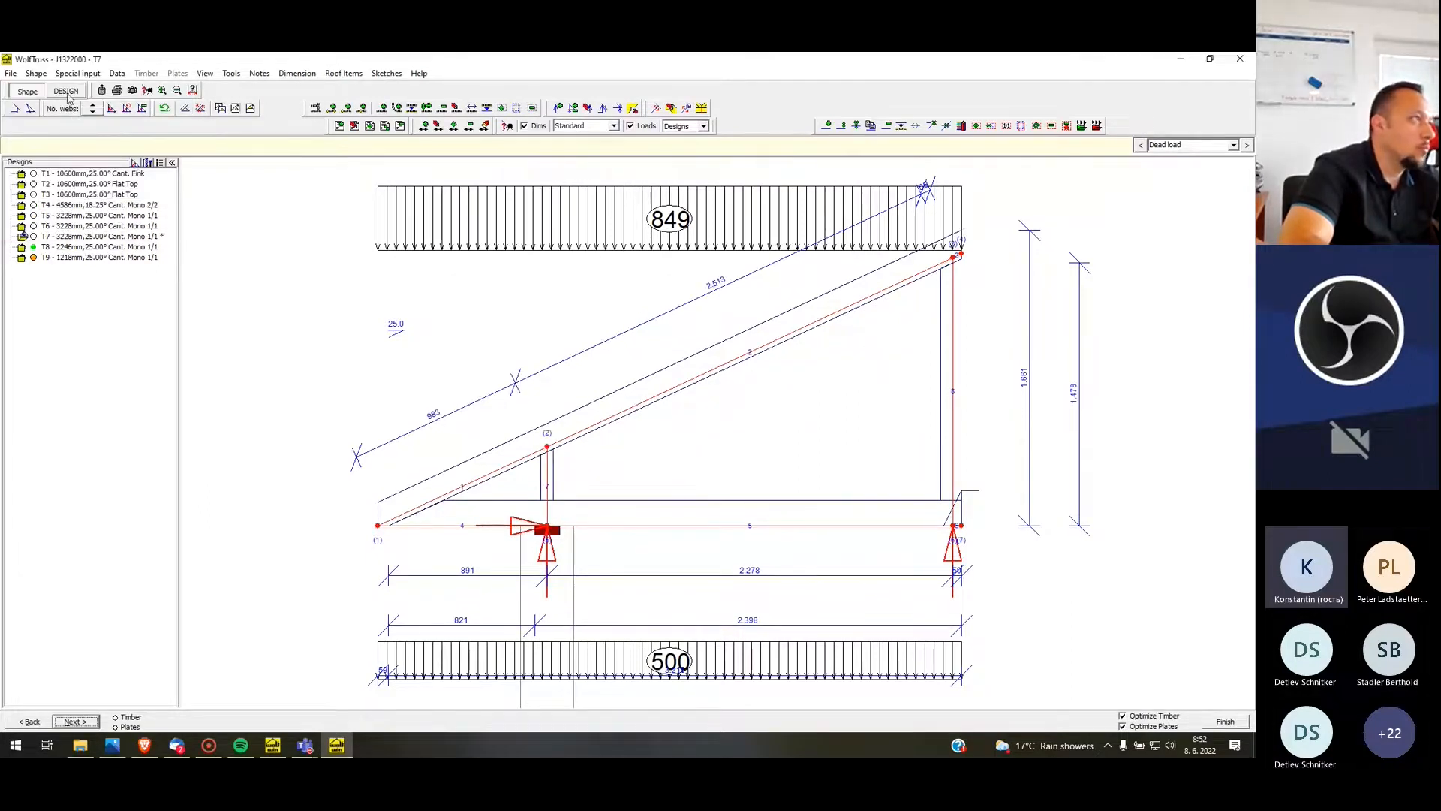
pyautogui.click(93, 106)
pyautogui.click(93, 111)
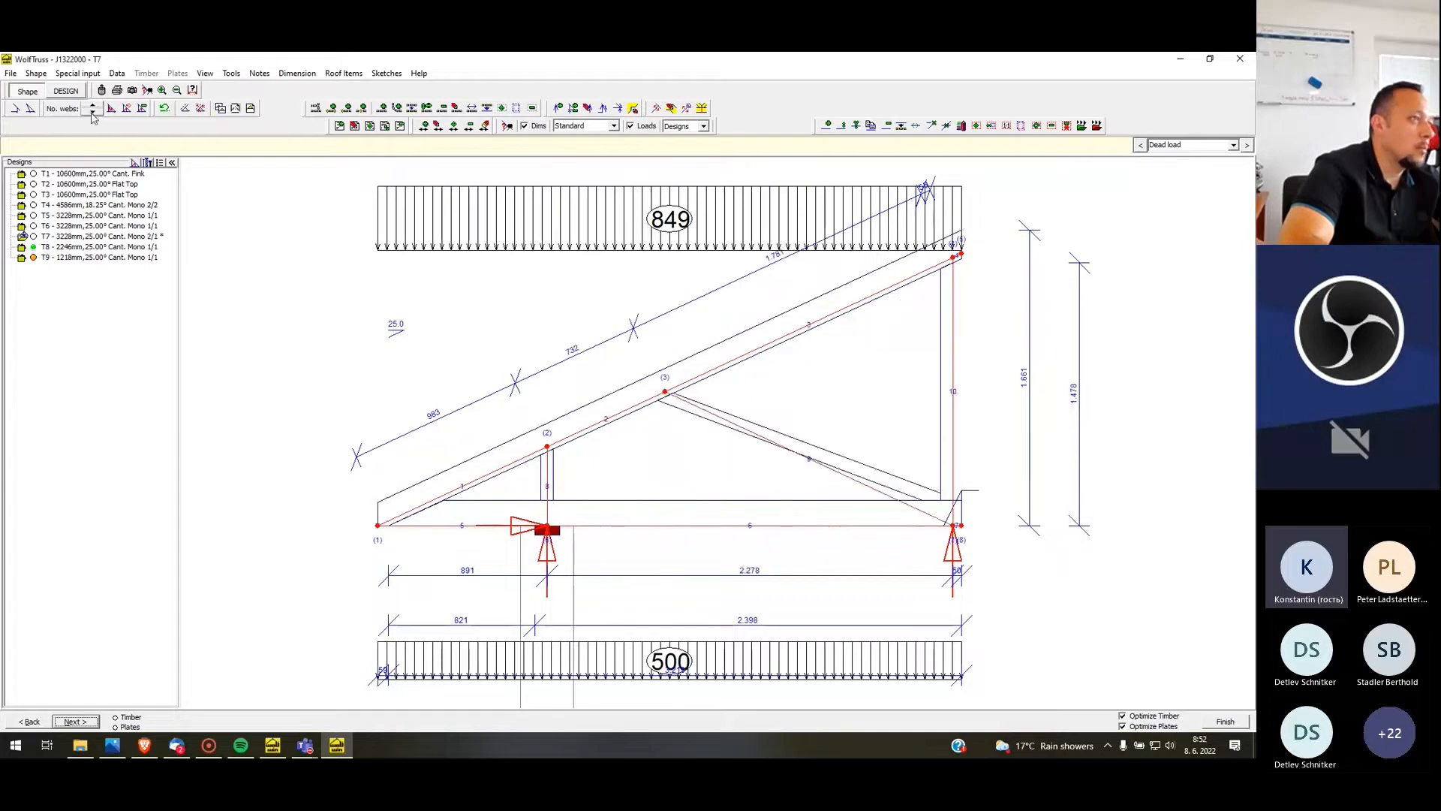
# Design T7 with manual rafter and ceiling tie depths of 120 mm and clear all plate user-mods
pyautogui.click(66, 91)
pyautogui.click(567, 560)
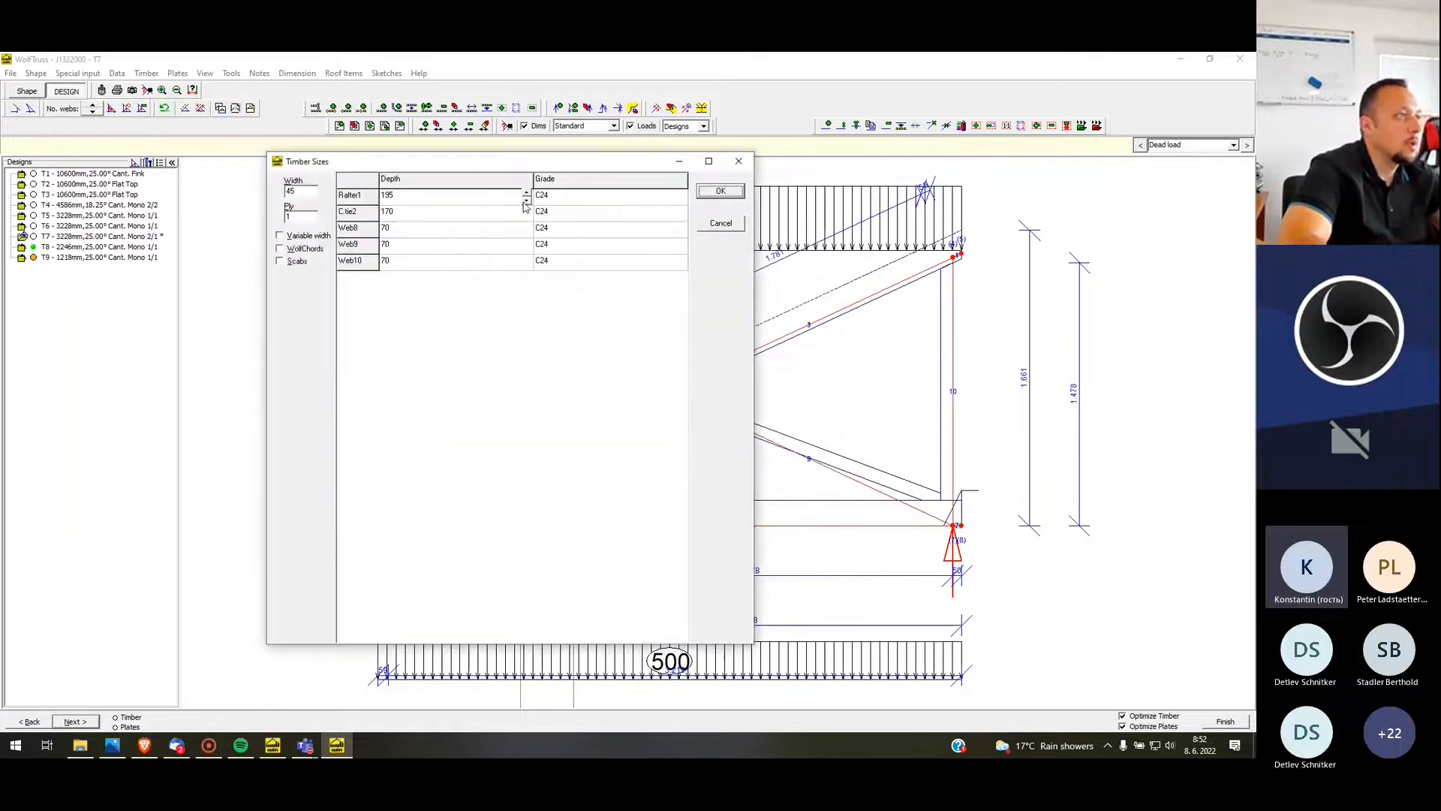
pyautogui.click(497, 208)
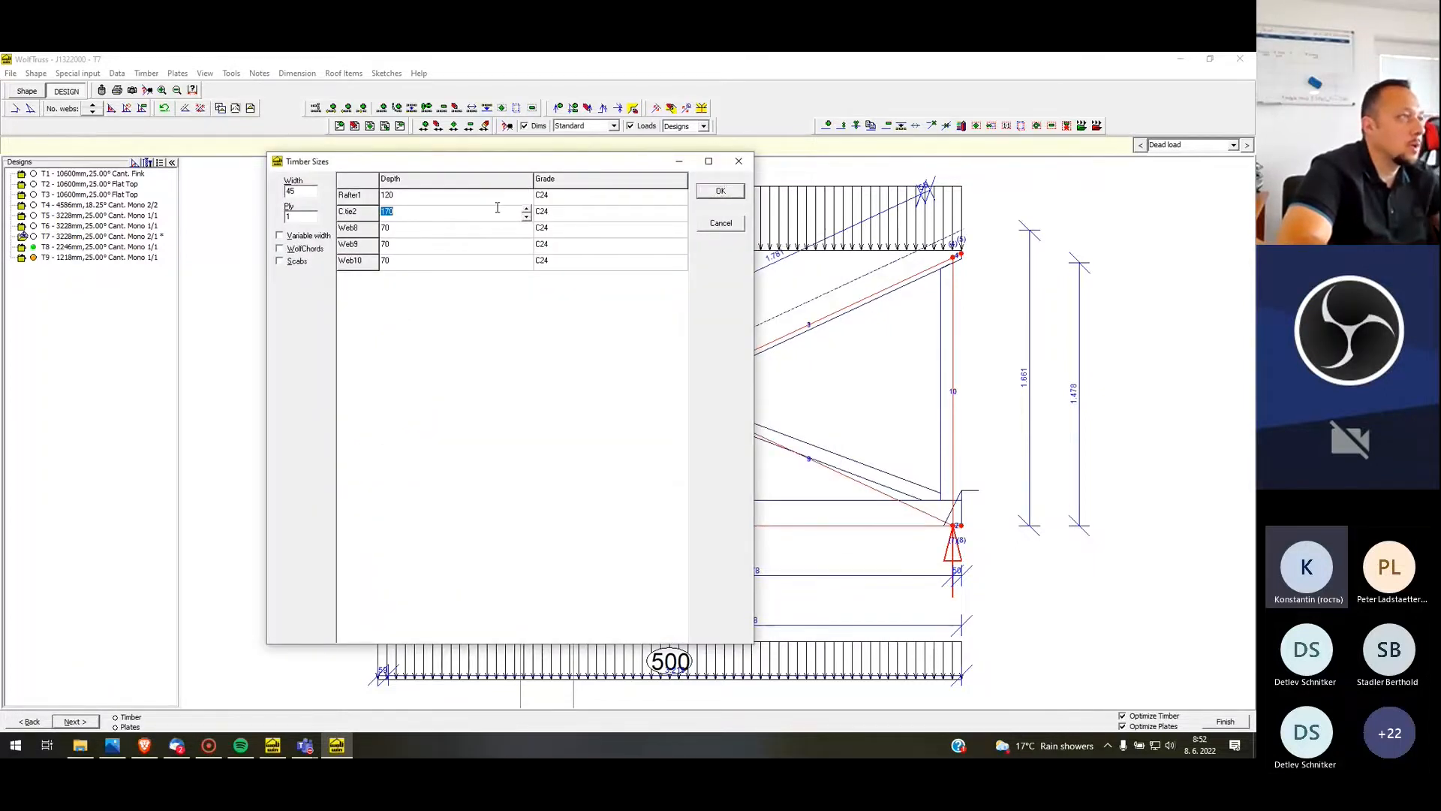
pyautogui.write('120')
pyautogui.press('Return')
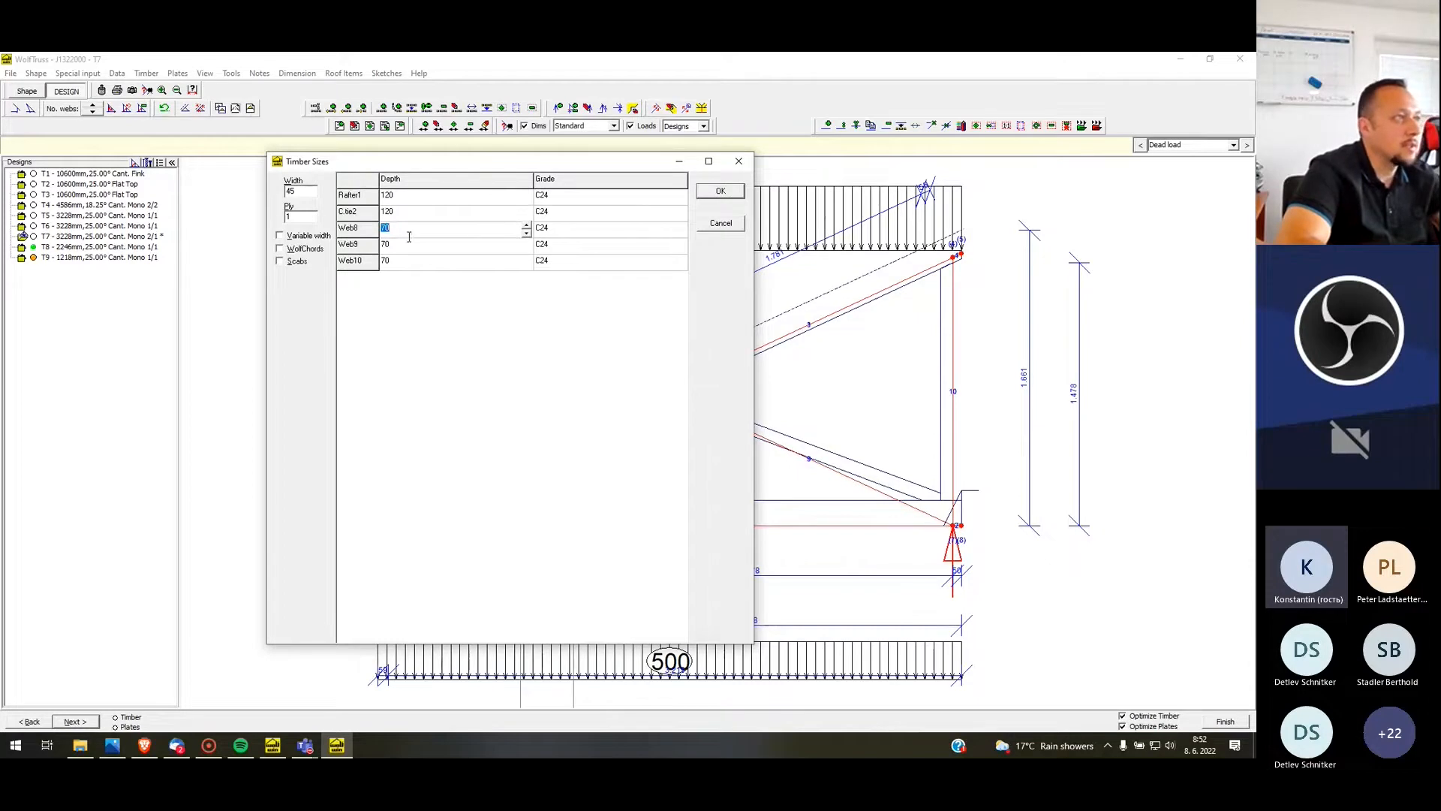
pyautogui.click(721, 192)
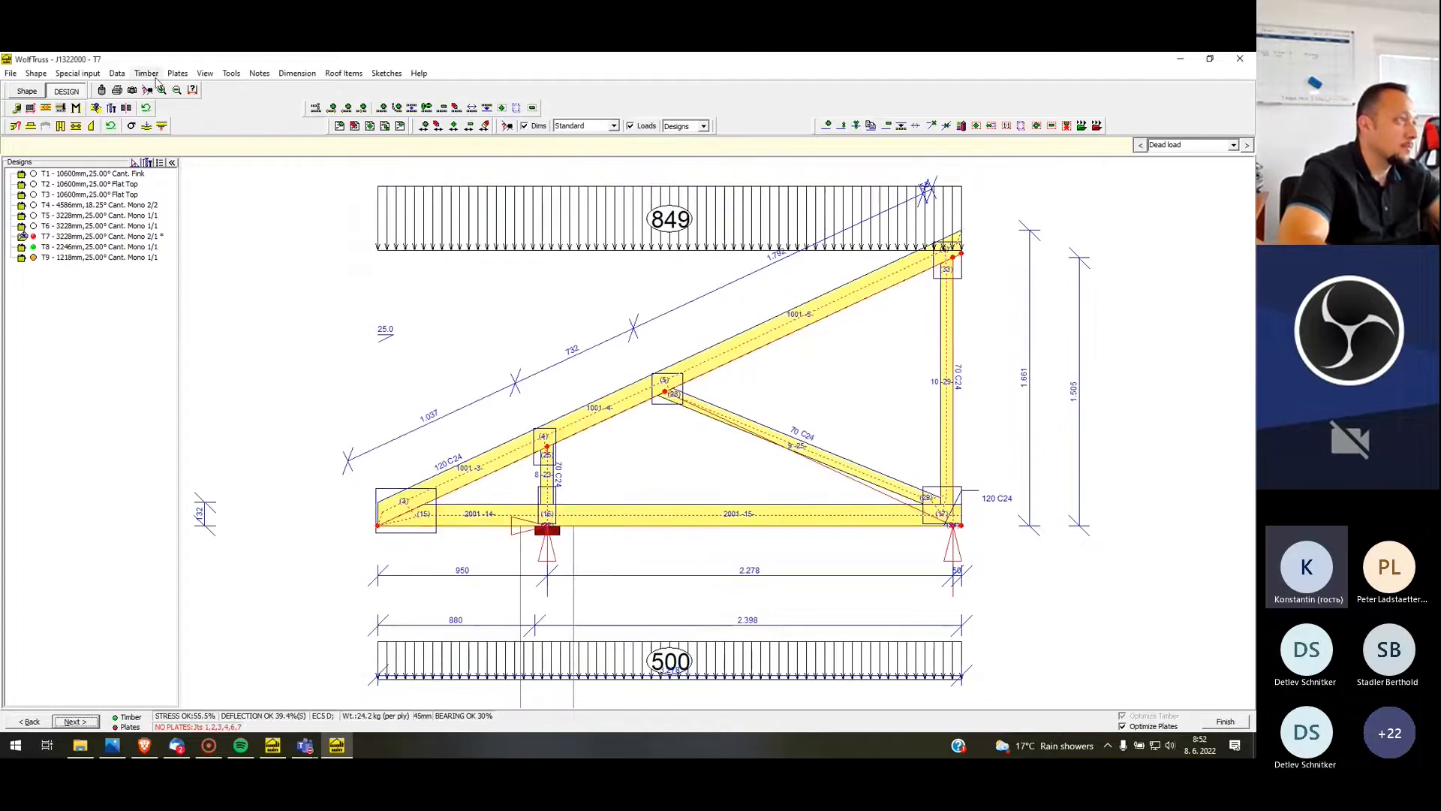
pyautogui.click(178, 73)
pyautogui.click(197, 105)
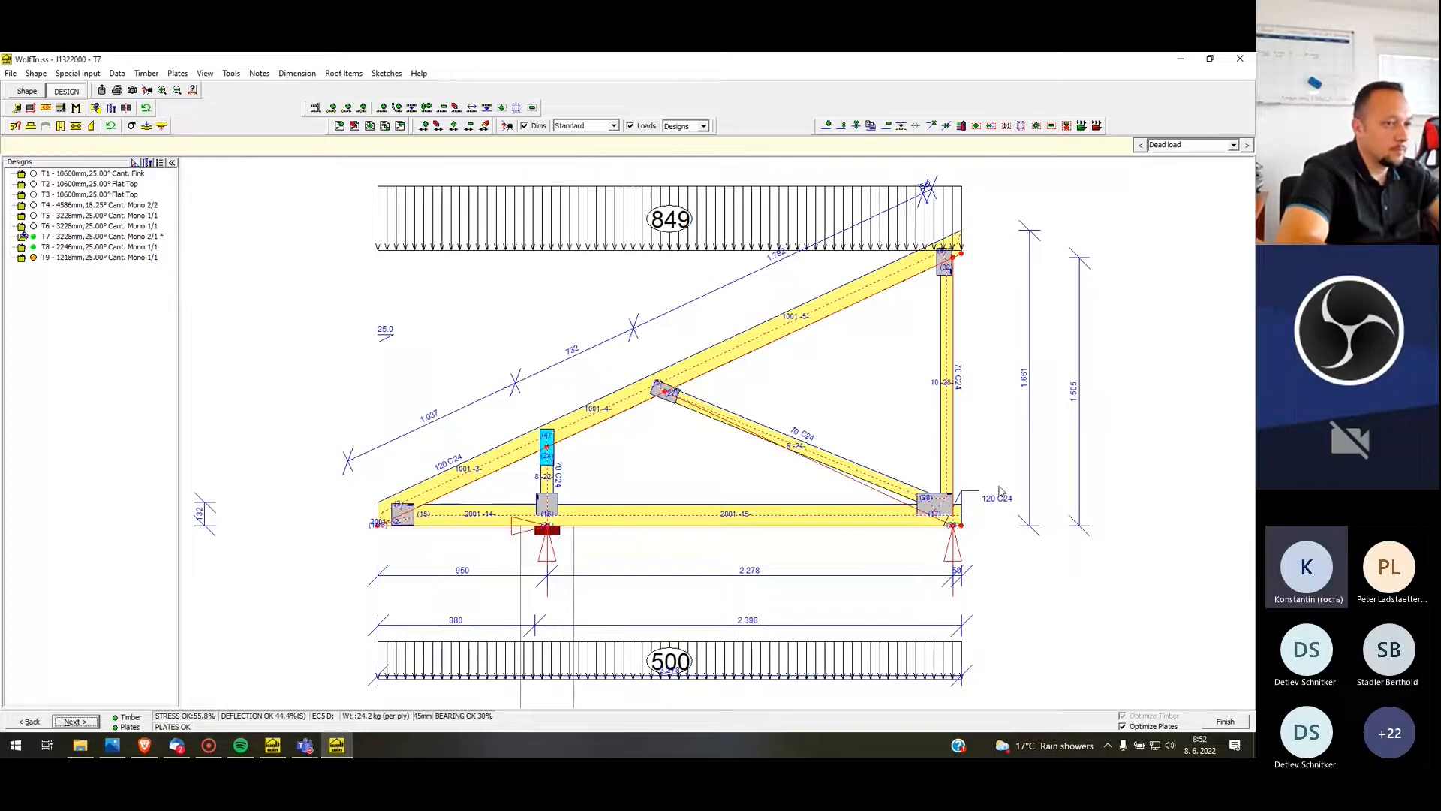
# Set the timber depth of T7's vertical web above the left support to 120 mm
pyautogui.rightClick(554, 487)
pyautogui.click(587, 495)
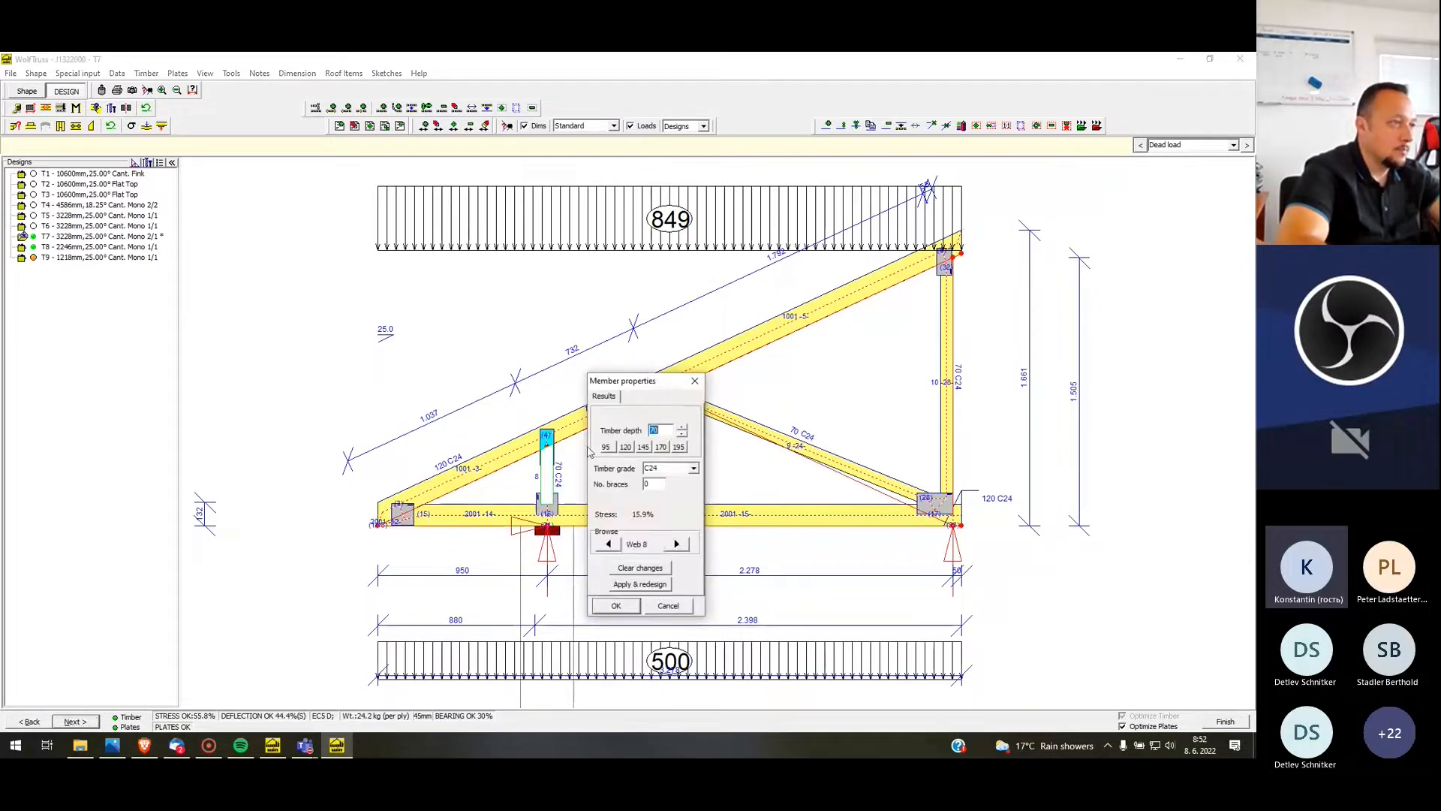
pyautogui.click(628, 447)
pyautogui.click(624, 610)
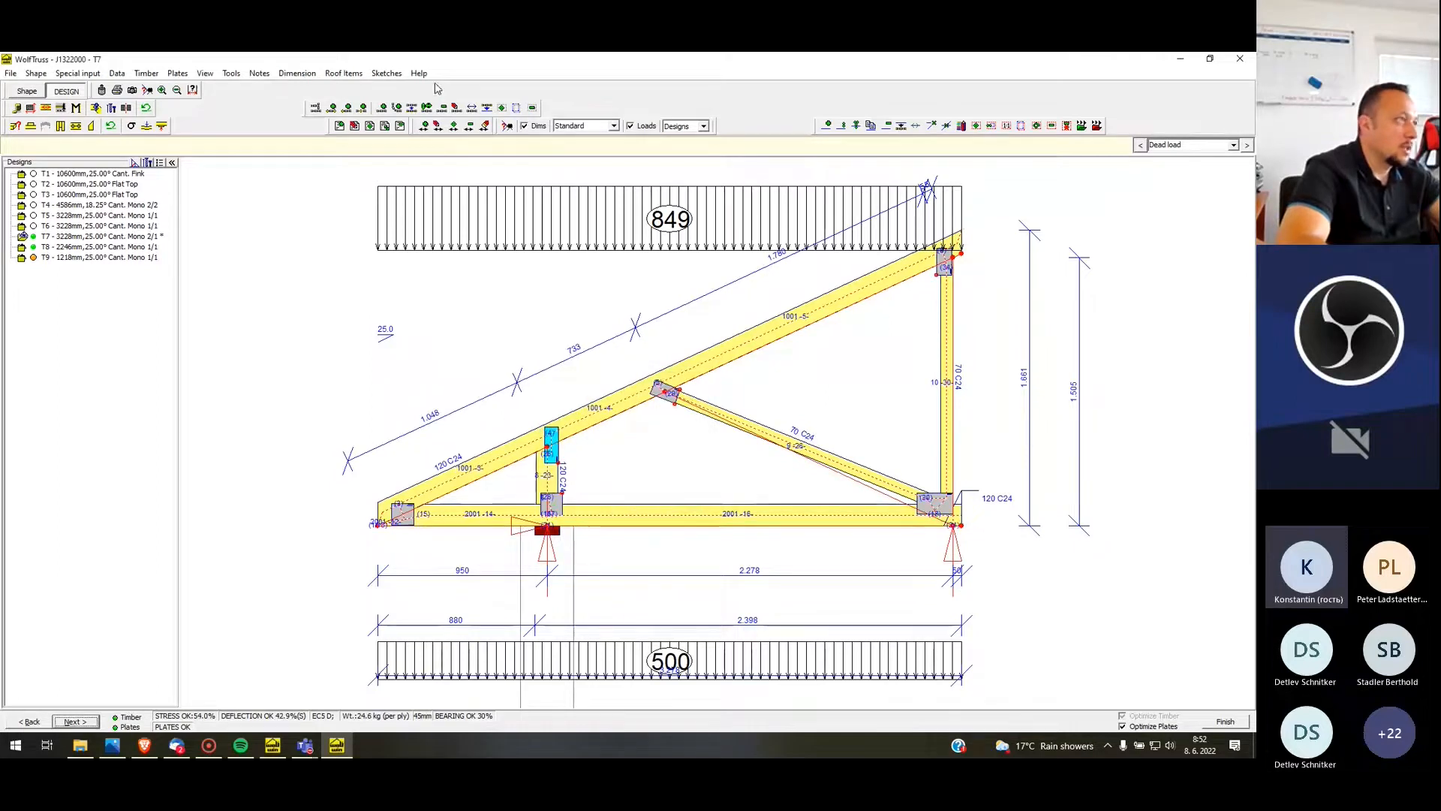
# Clear T7's plate user-mods again with the deeper post web and finish the design
pyautogui.click(178, 72)
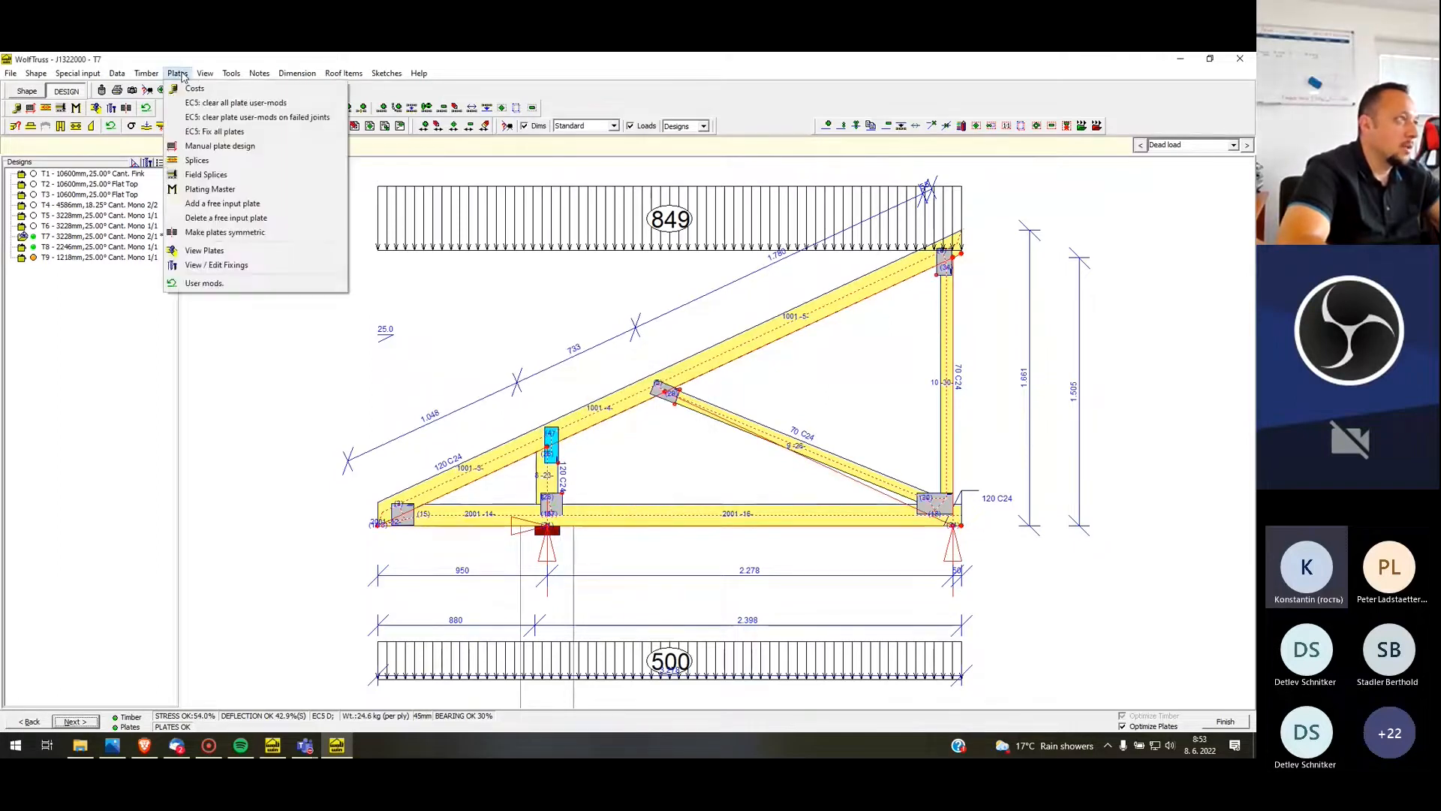
pyautogui.click(285, 105)
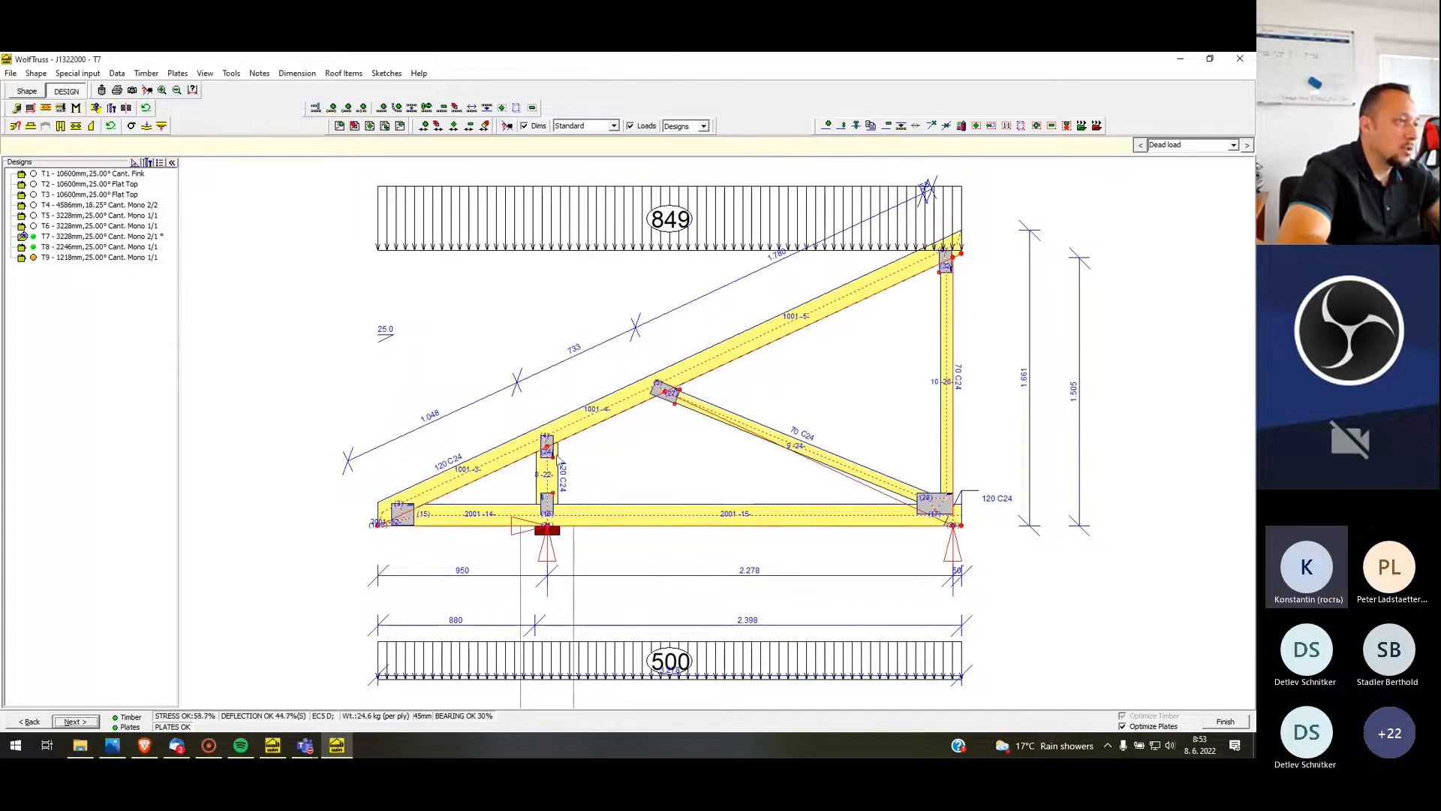
pyautogui.click(1232, 725)
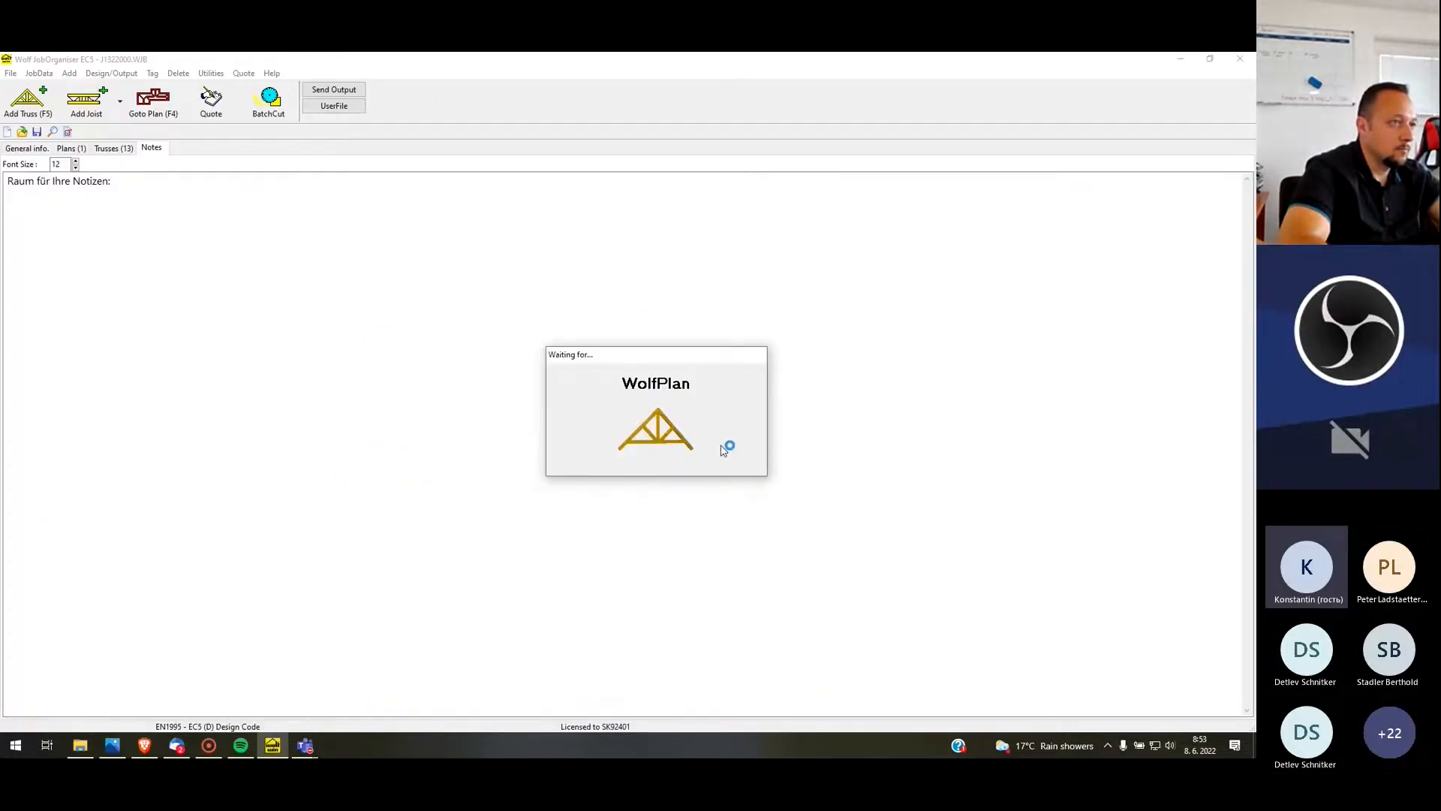
# Open profile T6 for re-design, set its left cantilever type to Post and its webs to a 2/1 mono layout
pyautogui.rightClick(993, 233)
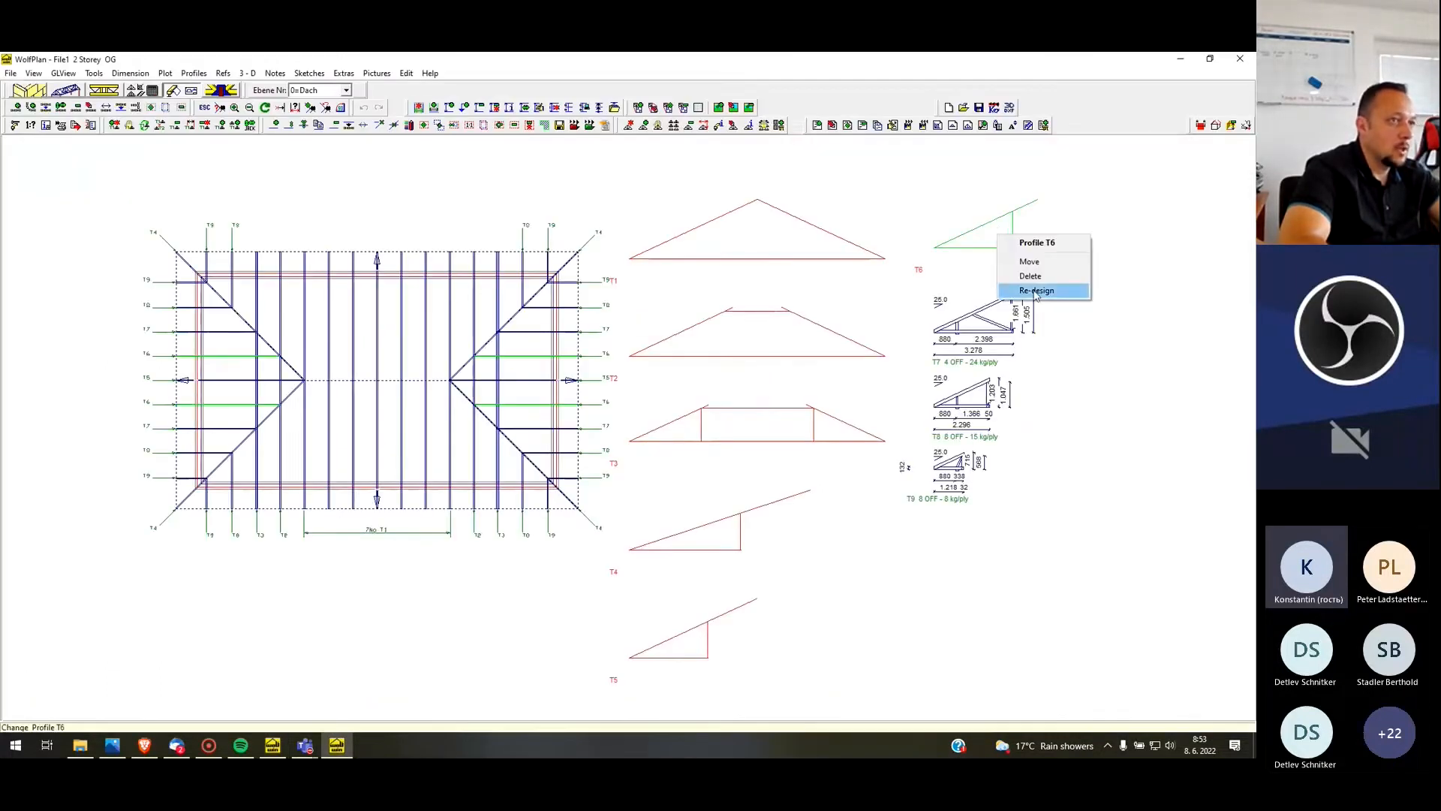
pyautogui.click(1036, 291)
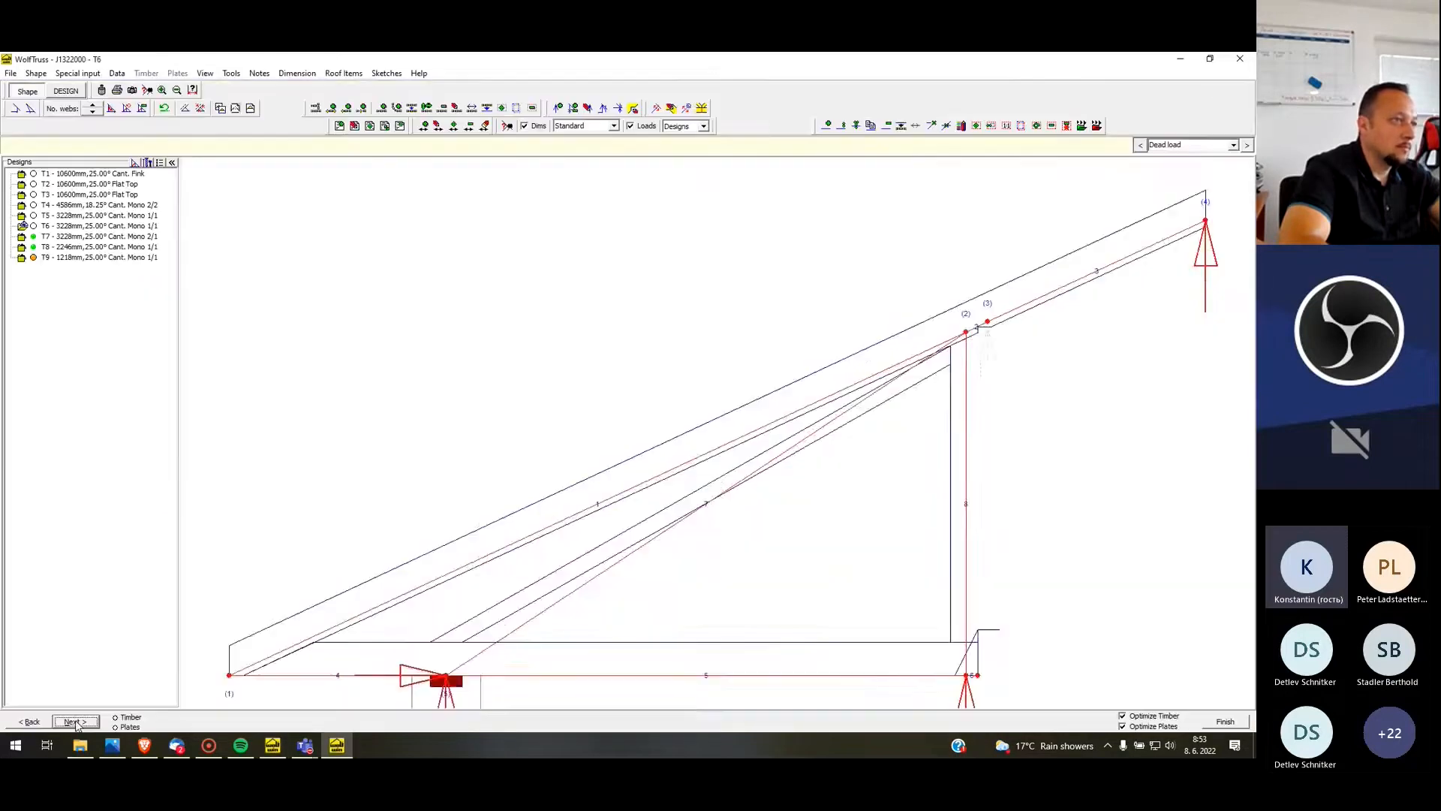
pyautogui.click(31, 108)
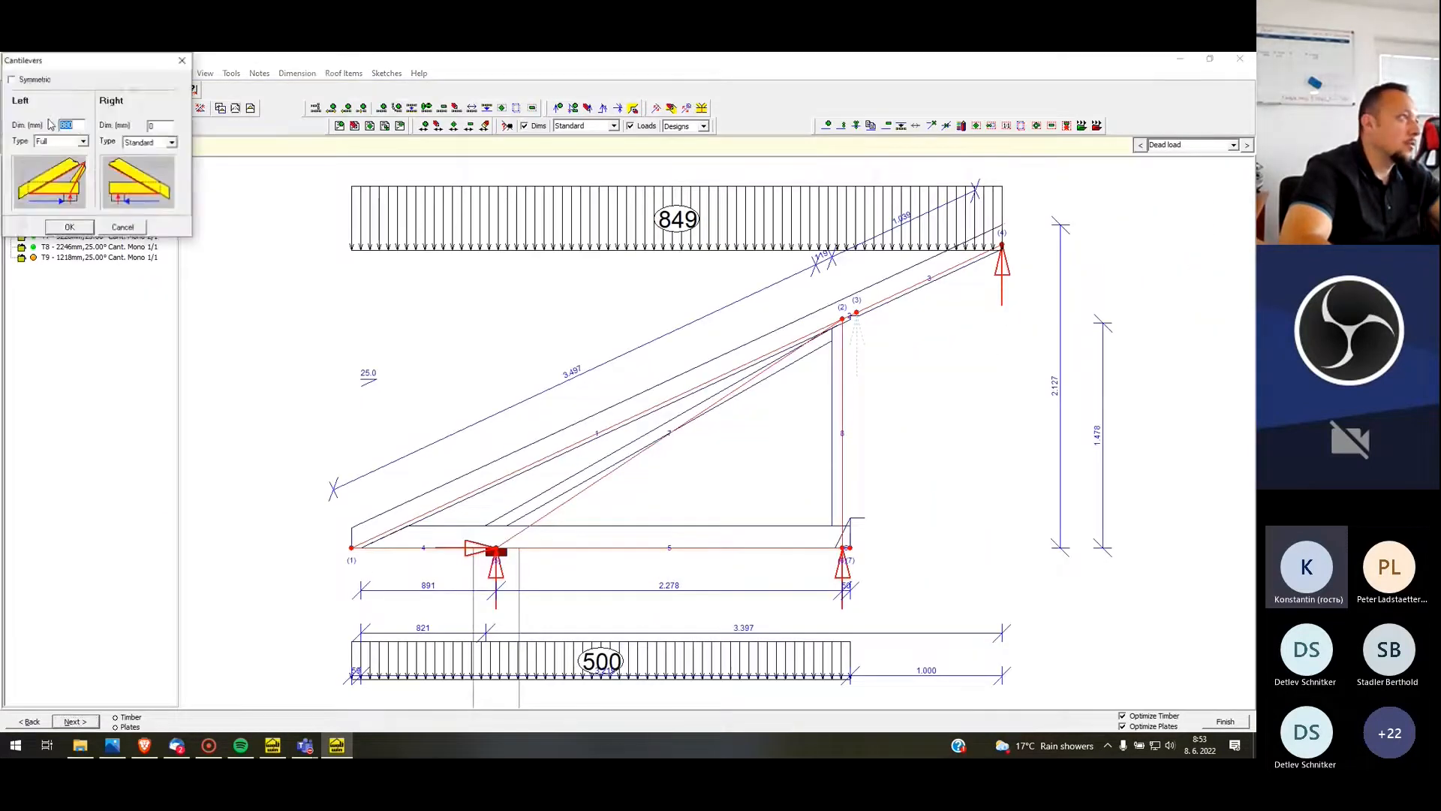
pyautogui.click(81, 142)
pyautogui.click(71, 173)
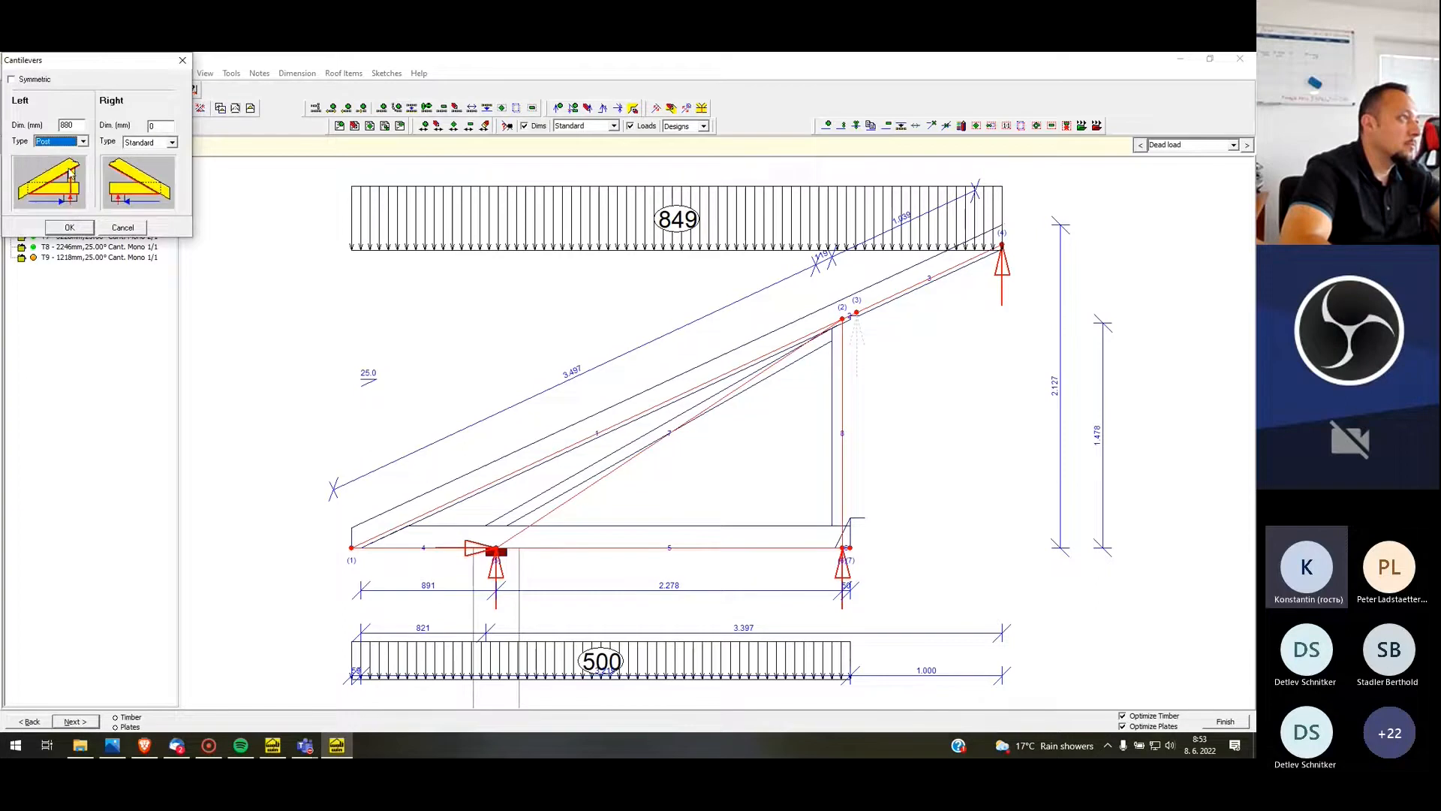
pyautogui.click(66, 228)
pyautogui.click(93, 111)
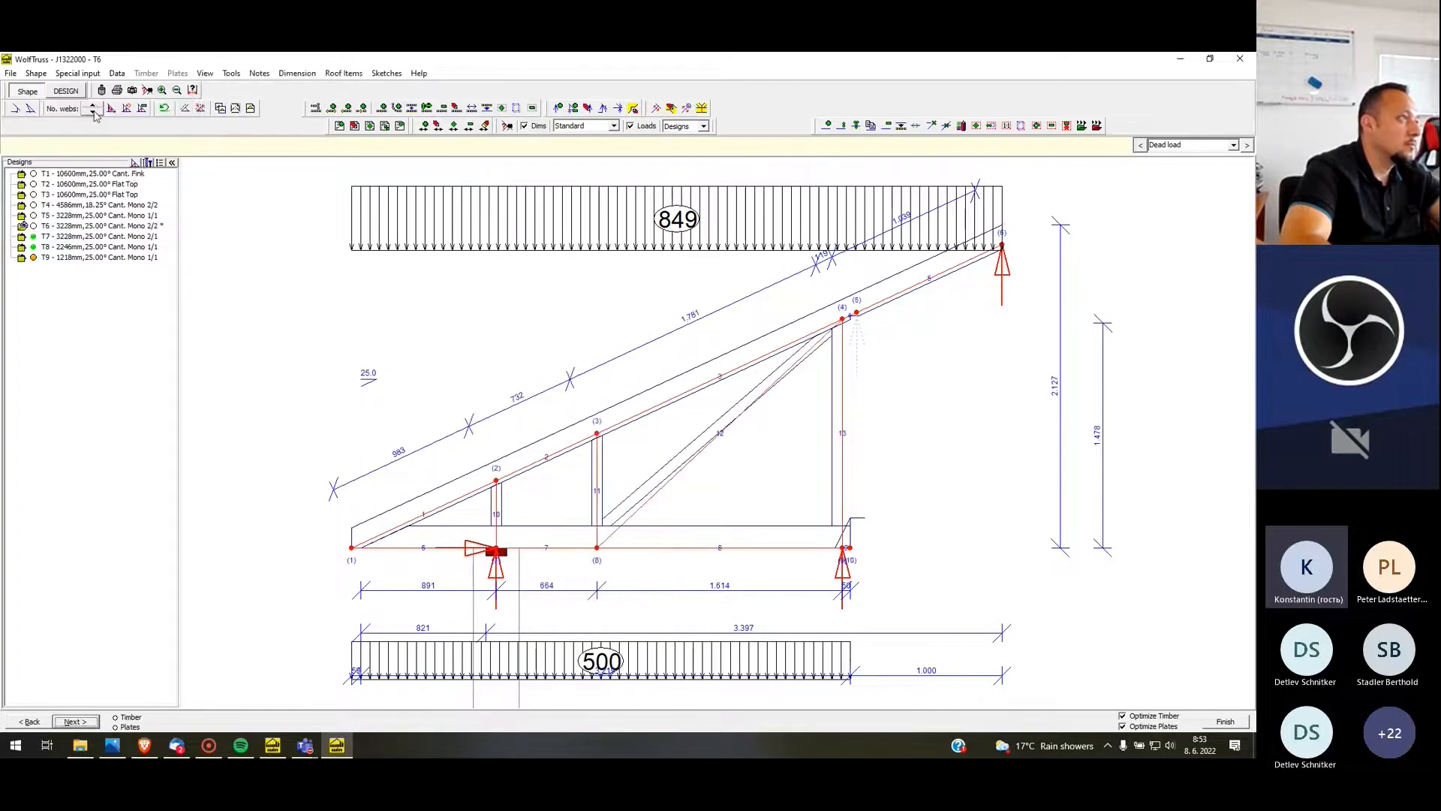
pyautogui.click(94, 113)
pyautogui.click(93, 105)
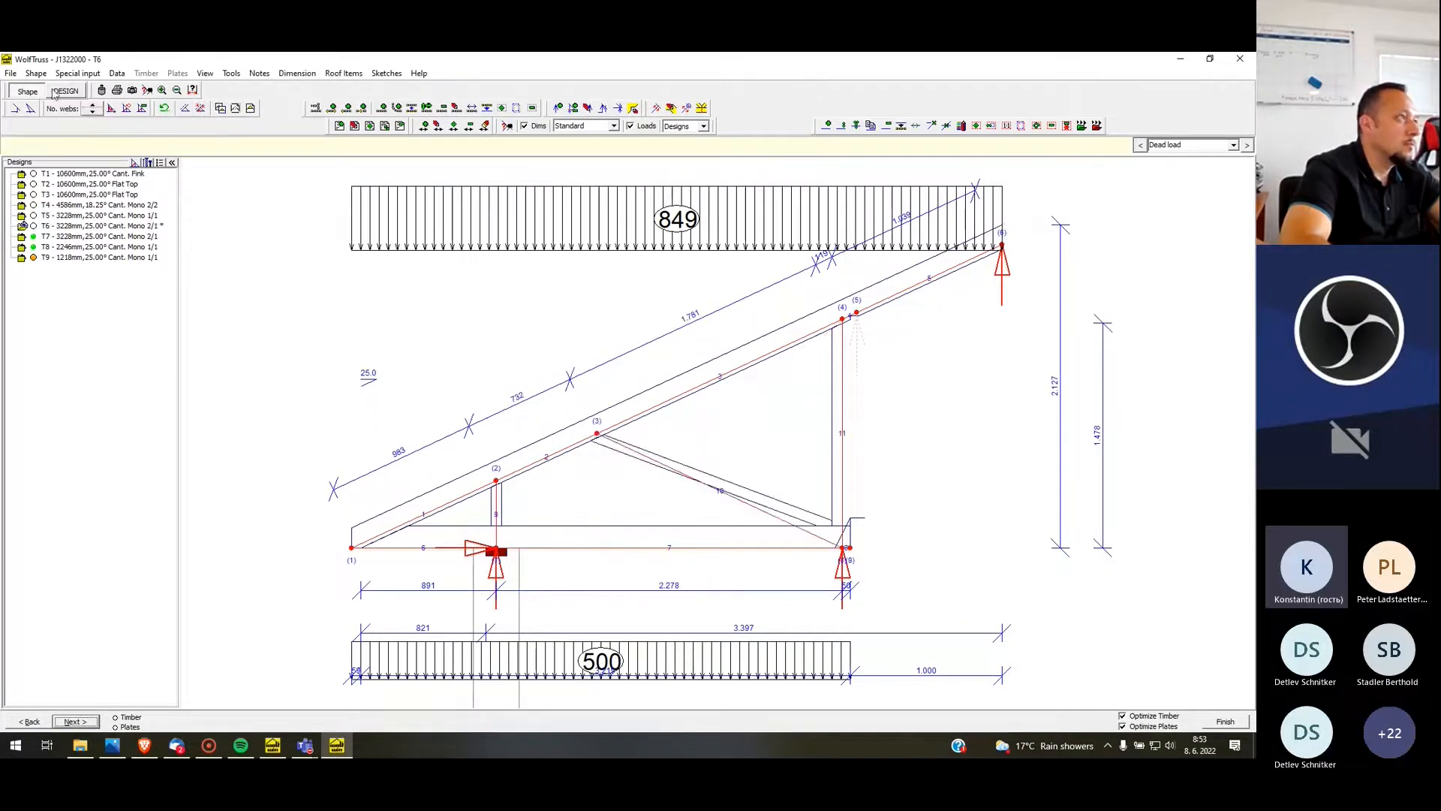
# Start a manual design of T6 with rafter and ceiling tie depths of 120 mm
pyautogui.click(65, 91)
pyautogui.click(572, 554)
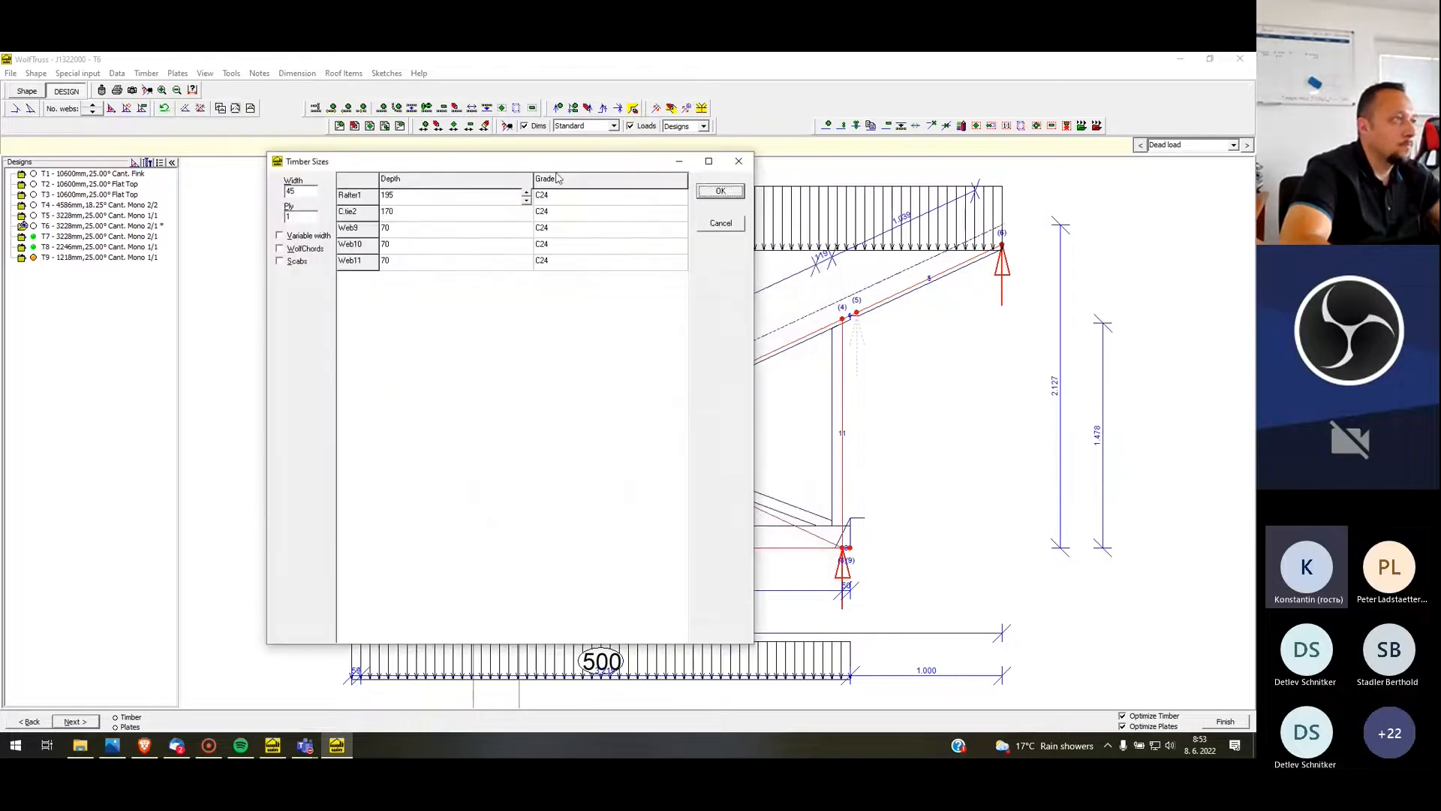
pyautogui.click(525, 195)
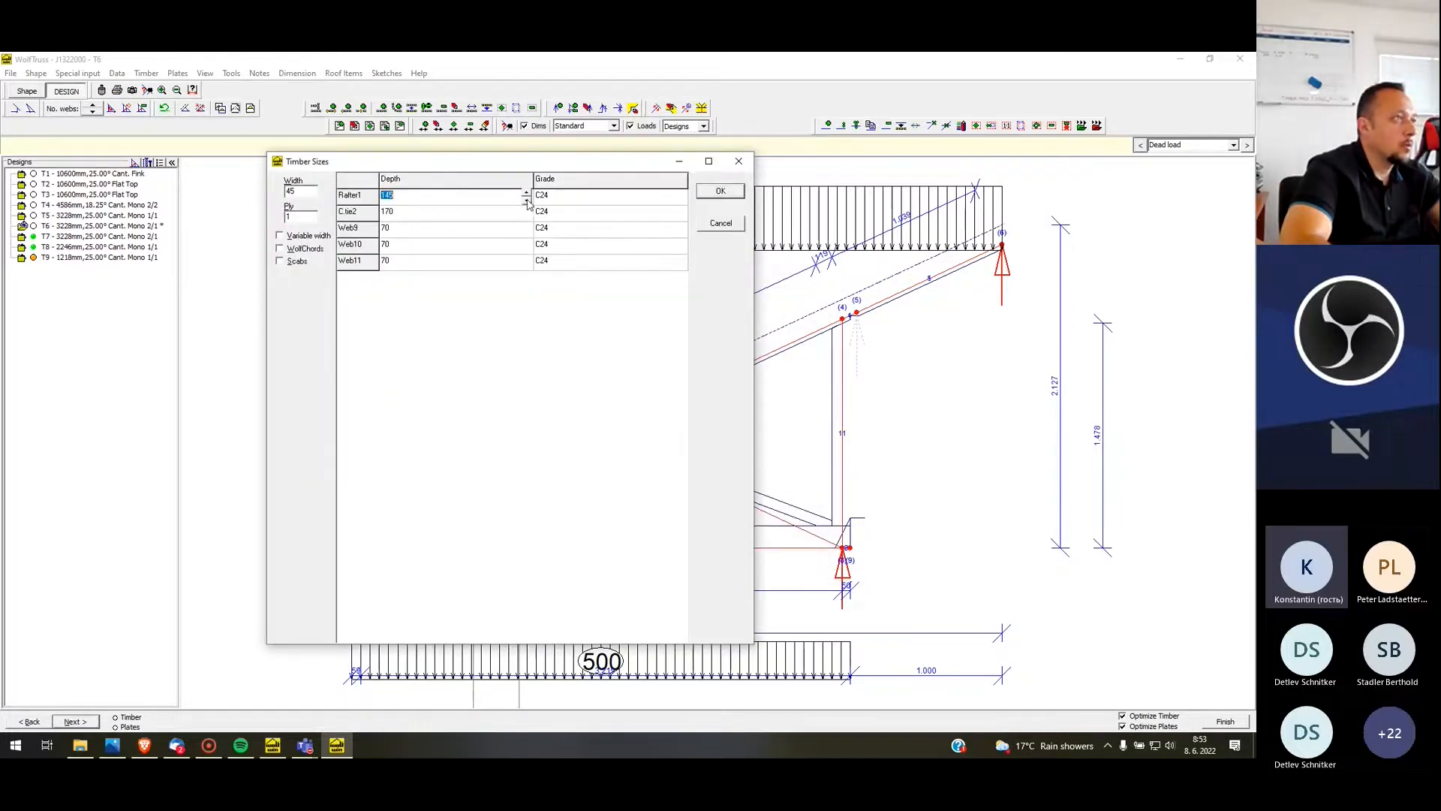
pyautogui.click(517, 214)
pyautogui.write('120')
# Set the depth of T6's post web (Web9) to 120 mm, run the design and clear all plate user-mods
pyautogui.click(517, 229)
pyautogui.moveTo(421, 160)
pyautogui.mouseDown()
pyautogui.moveTo(833, 166)
pyautogui.moveTo(814, 165)
pyautogui.mouseUp()
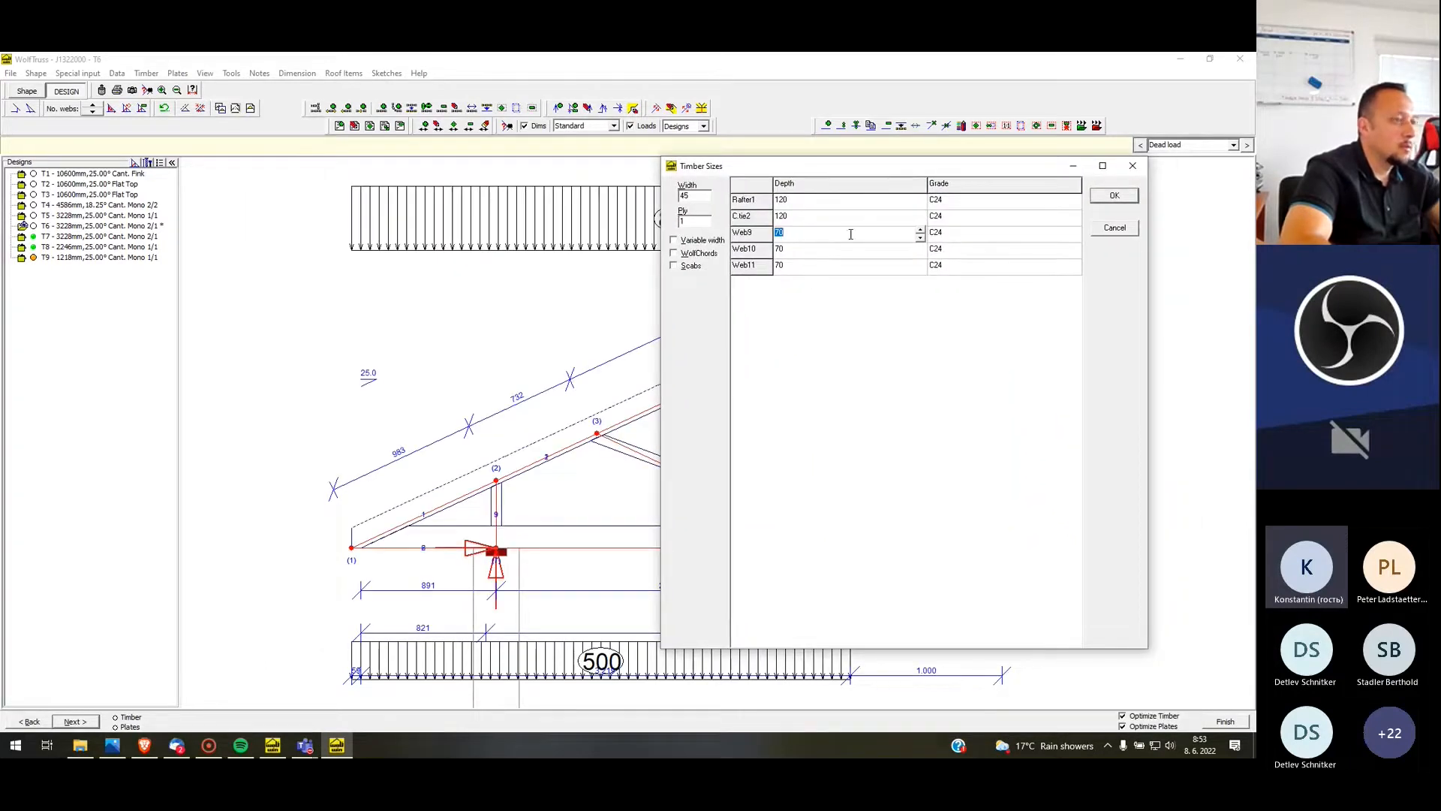
pyautogui.write('1230')
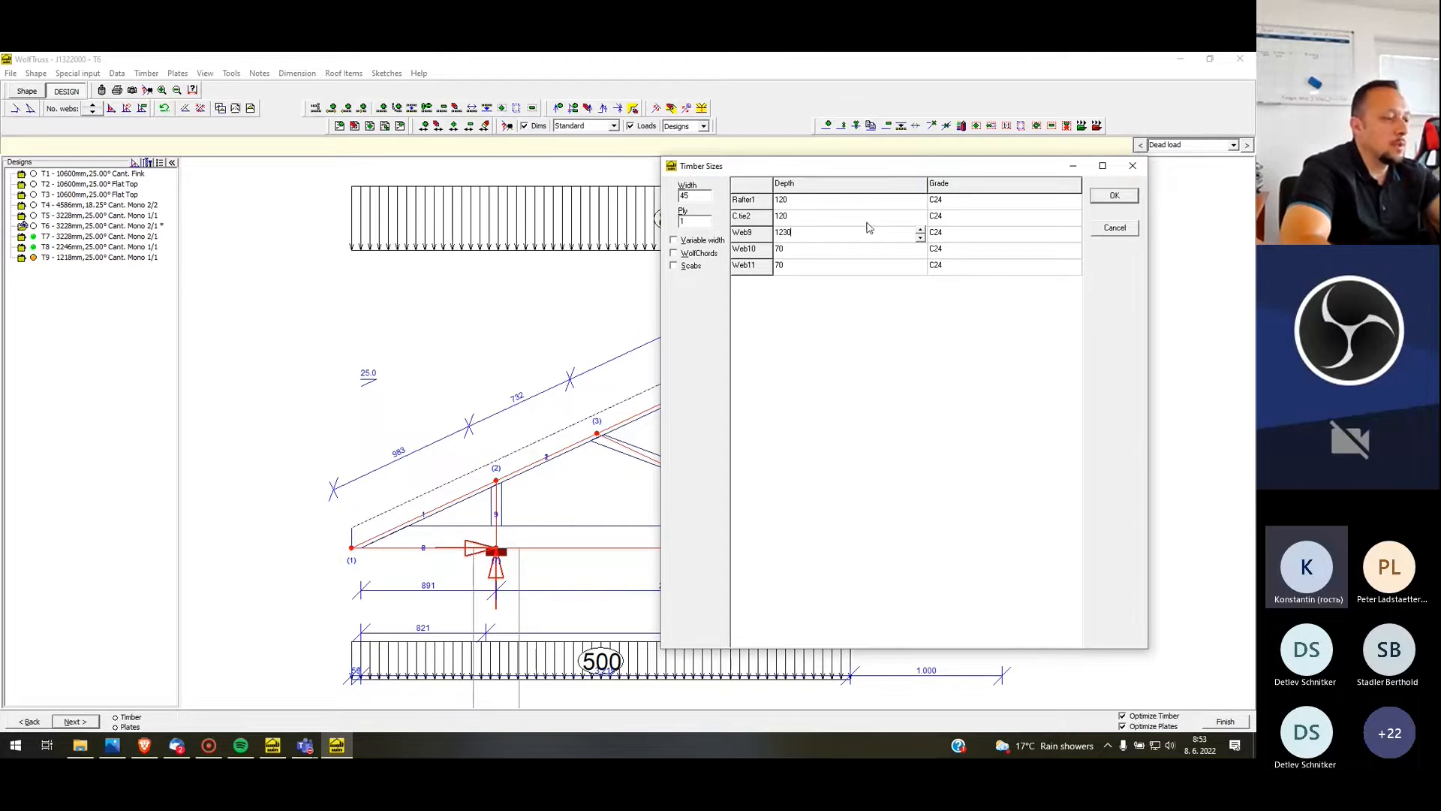
pyautogui.press('BackSpace')
pyautogui.press('BackSpace')
pyautogui.write('0')
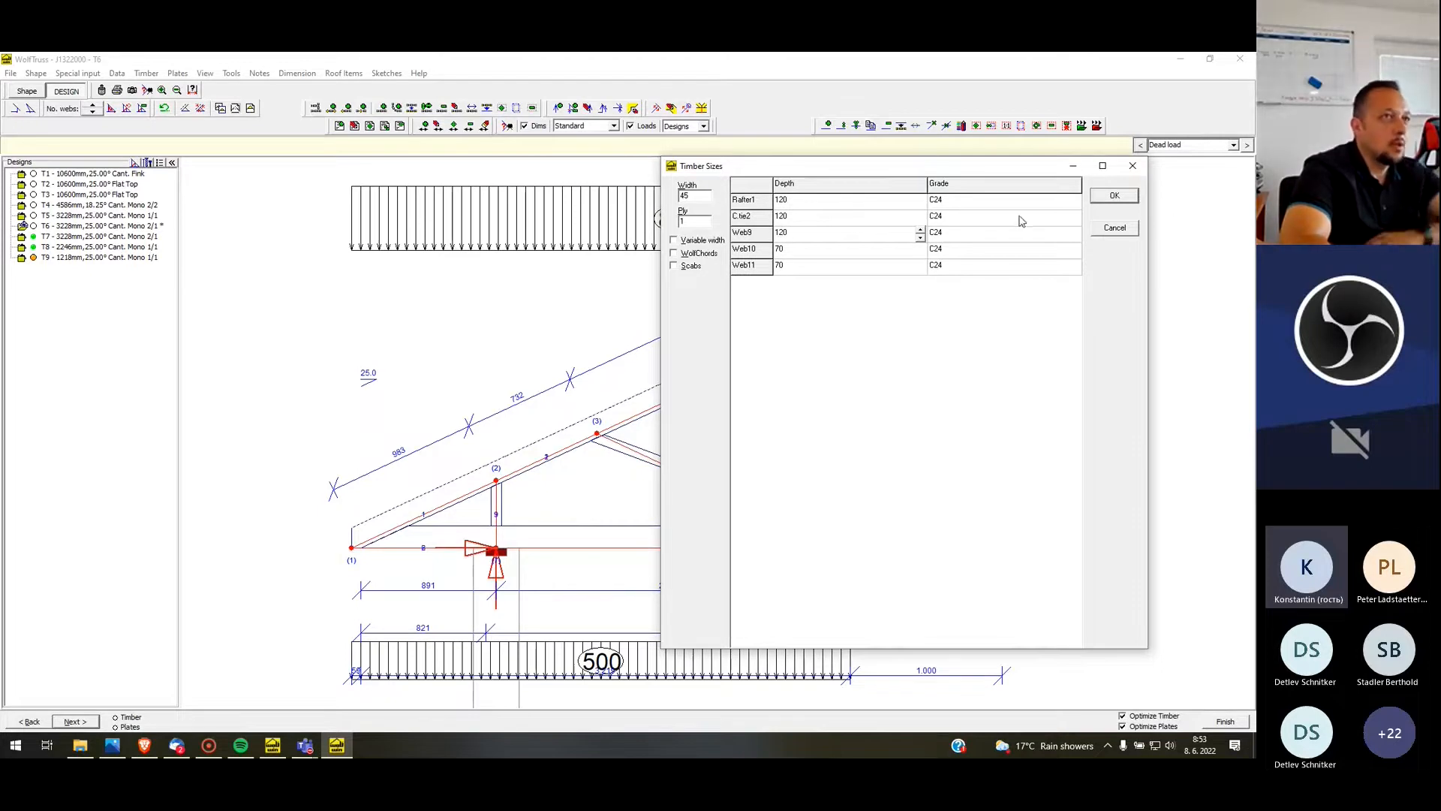
pyautogui.click(1114, 195)
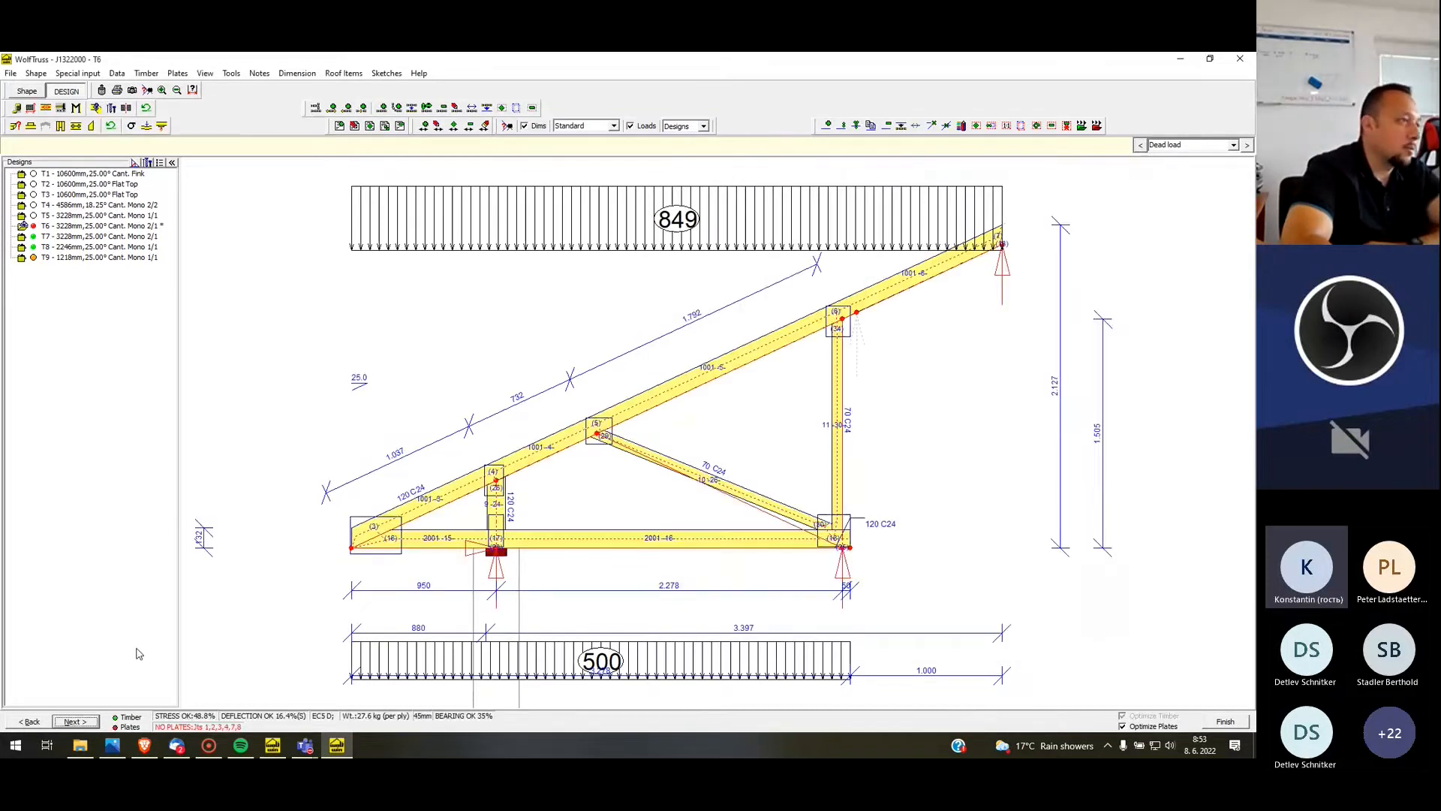
pyautogui.click(178, 74)
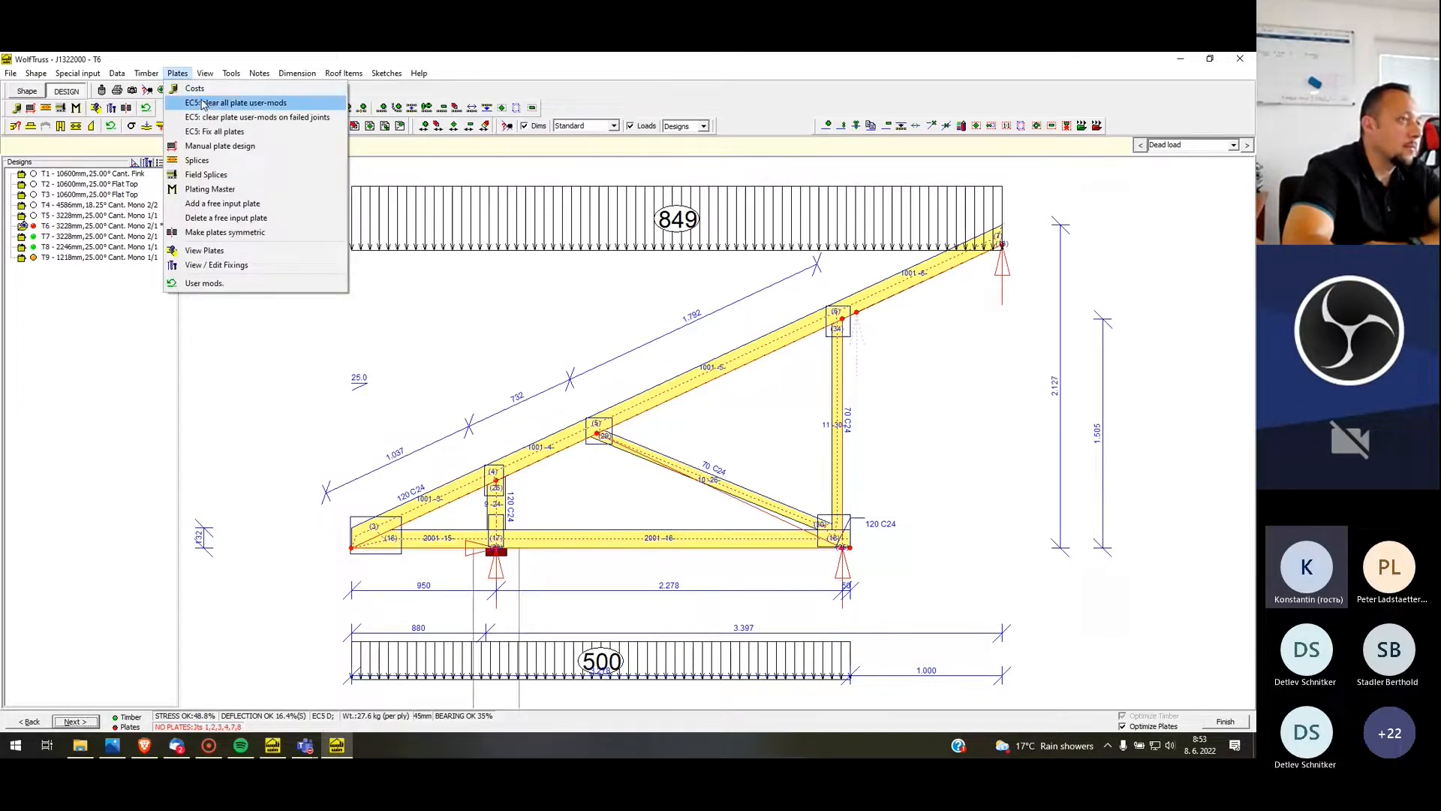
pyautogui.click(203, 104)
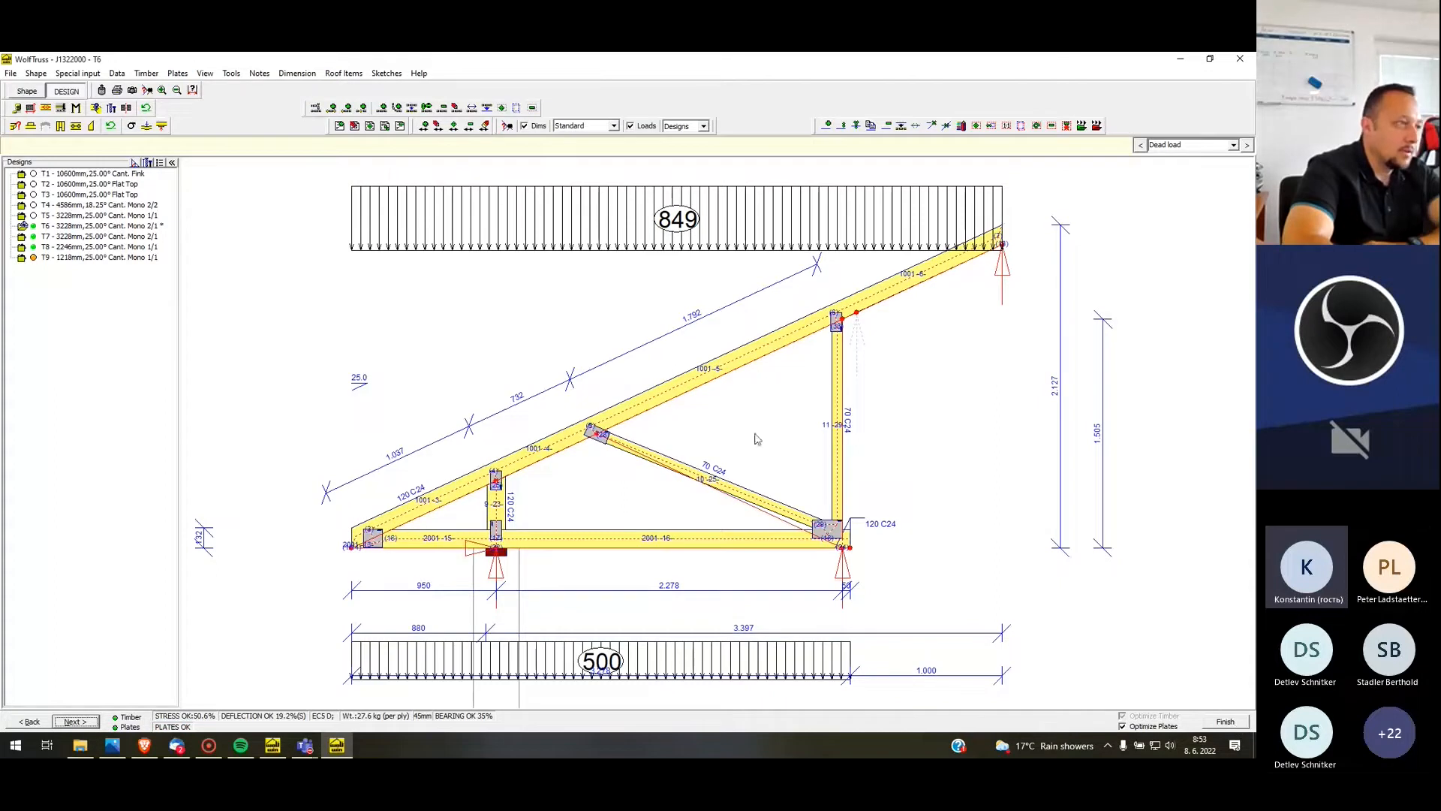
# Try a timber depth of 95 mm for T6's rafter
pyautogui.rightClick(697, 376)
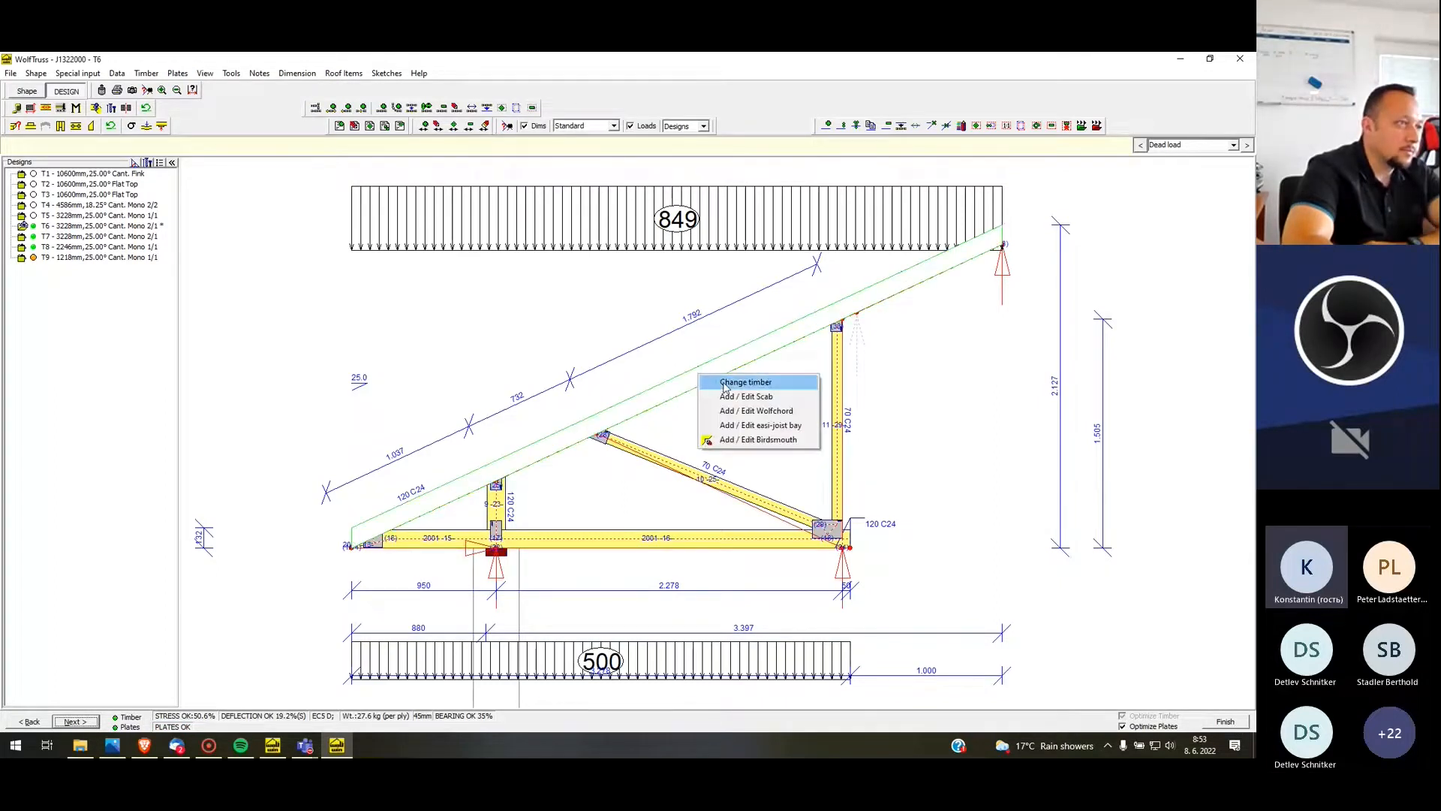
pyautogui.click(725, 384)
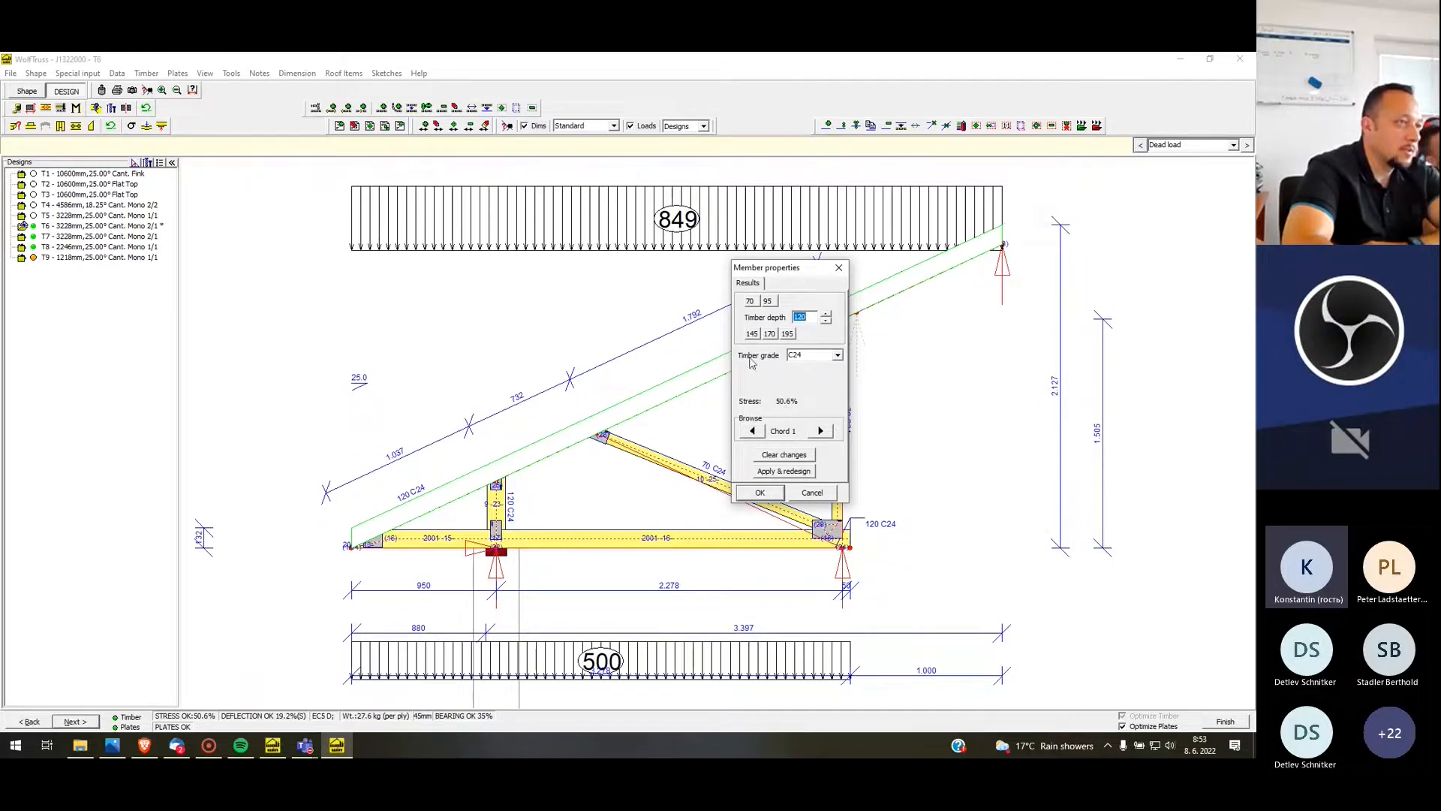
pyautogui.click(769, 301)
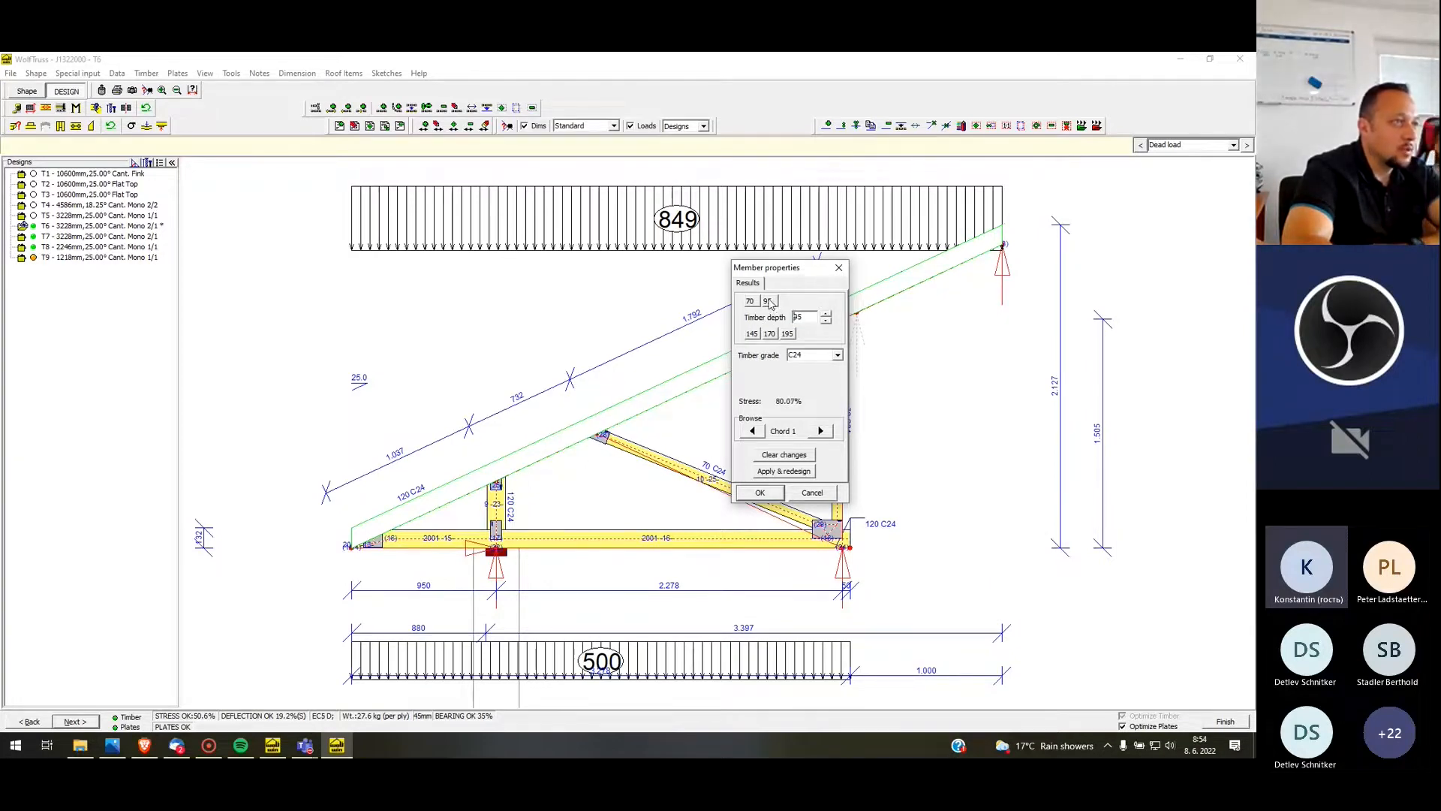
pyautogui.click(760, 492)
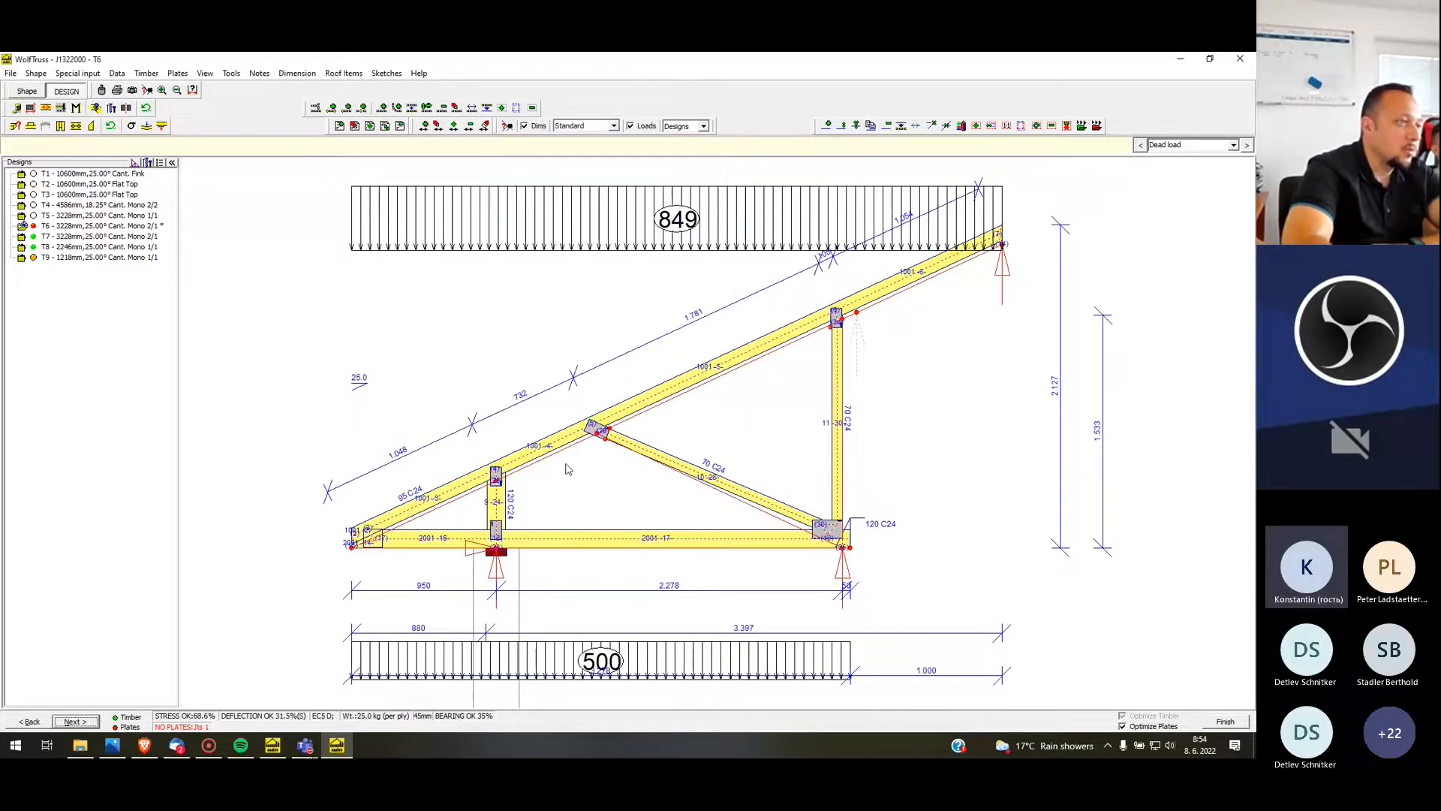
# Set T6's rafter depth back to 120 mm and finish the design
pyautogui.rightClick(556, 443)
pyautogui.click(593, 448)
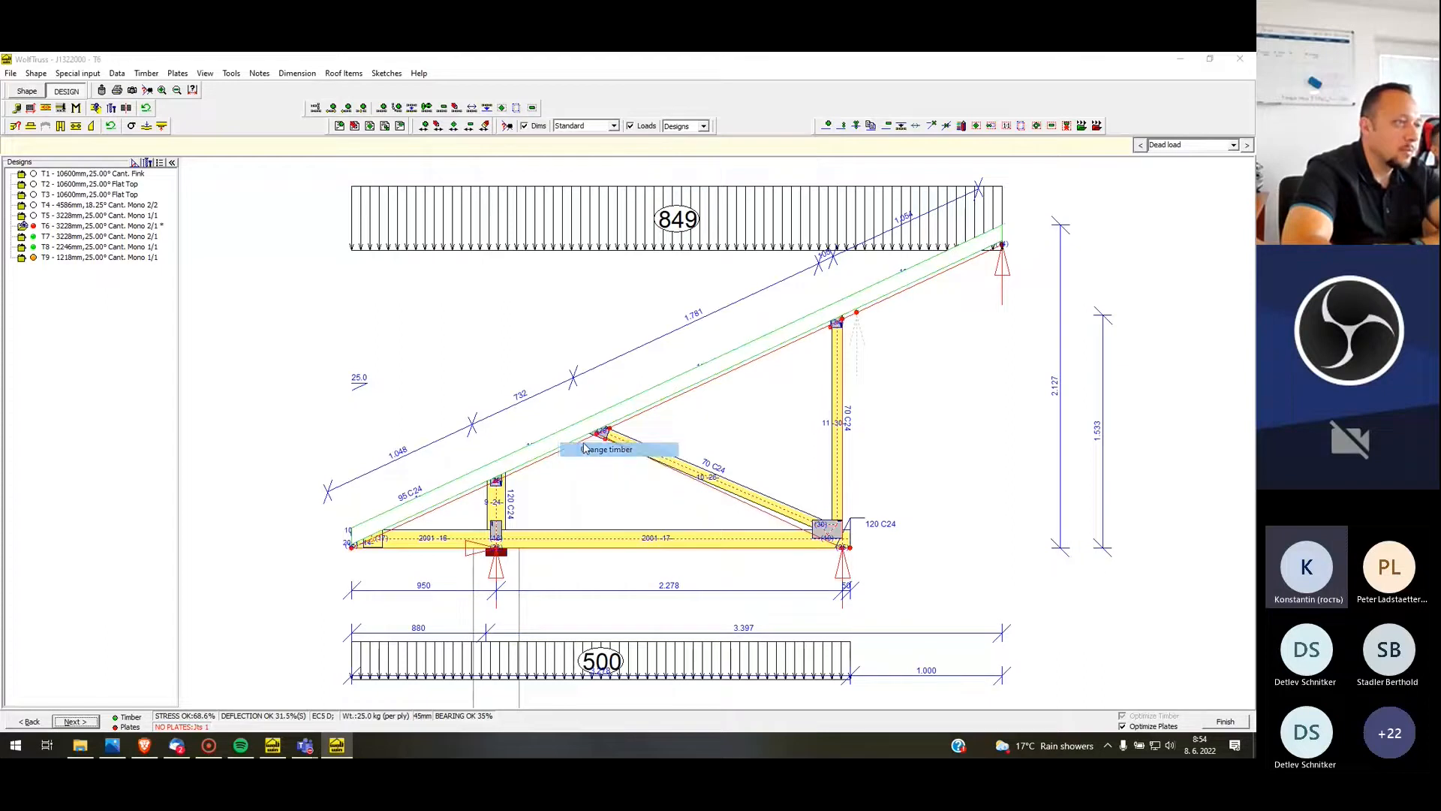
pyautogui.click(606, 395)
pyautogui.click(612, 554)
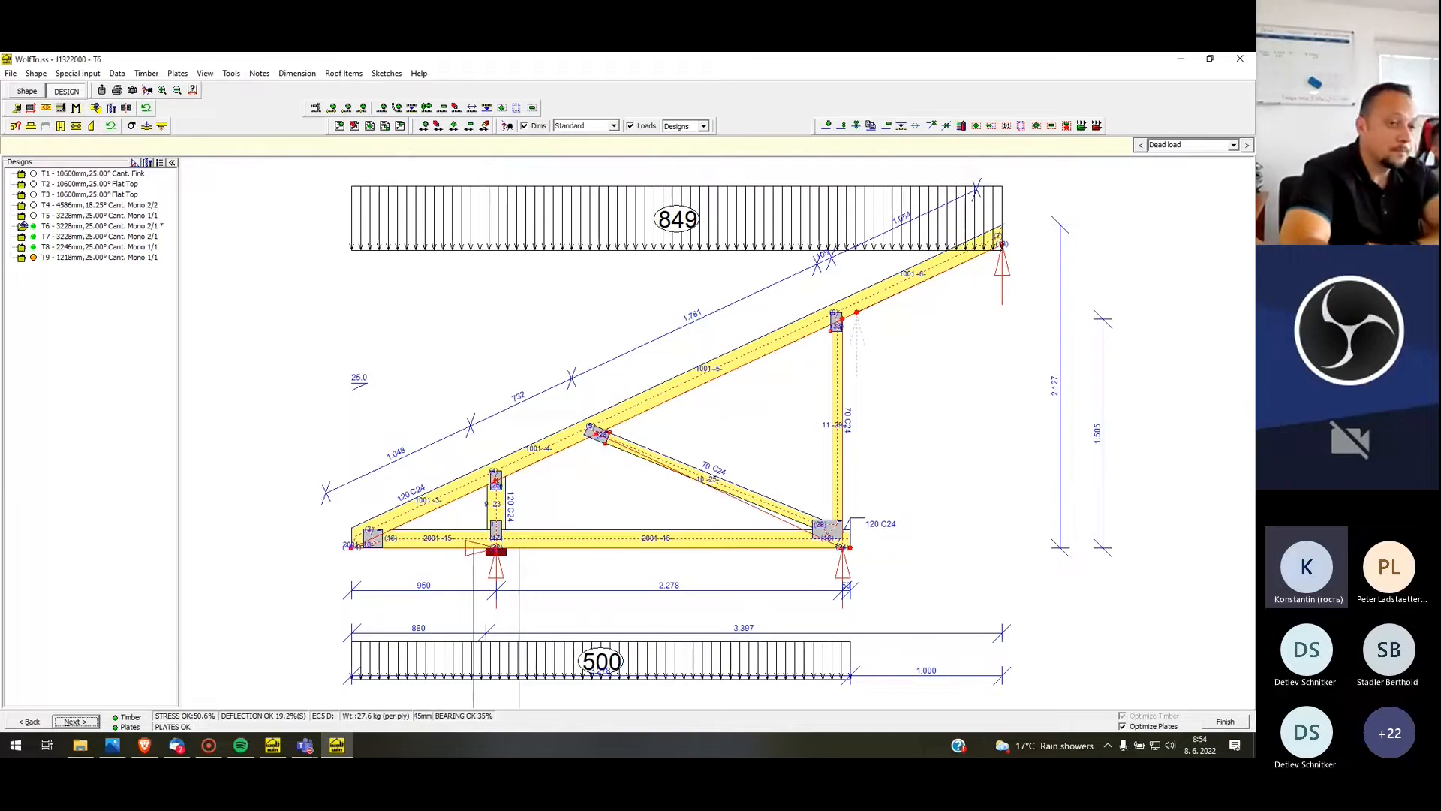
pyautogui.click(1241, 725)
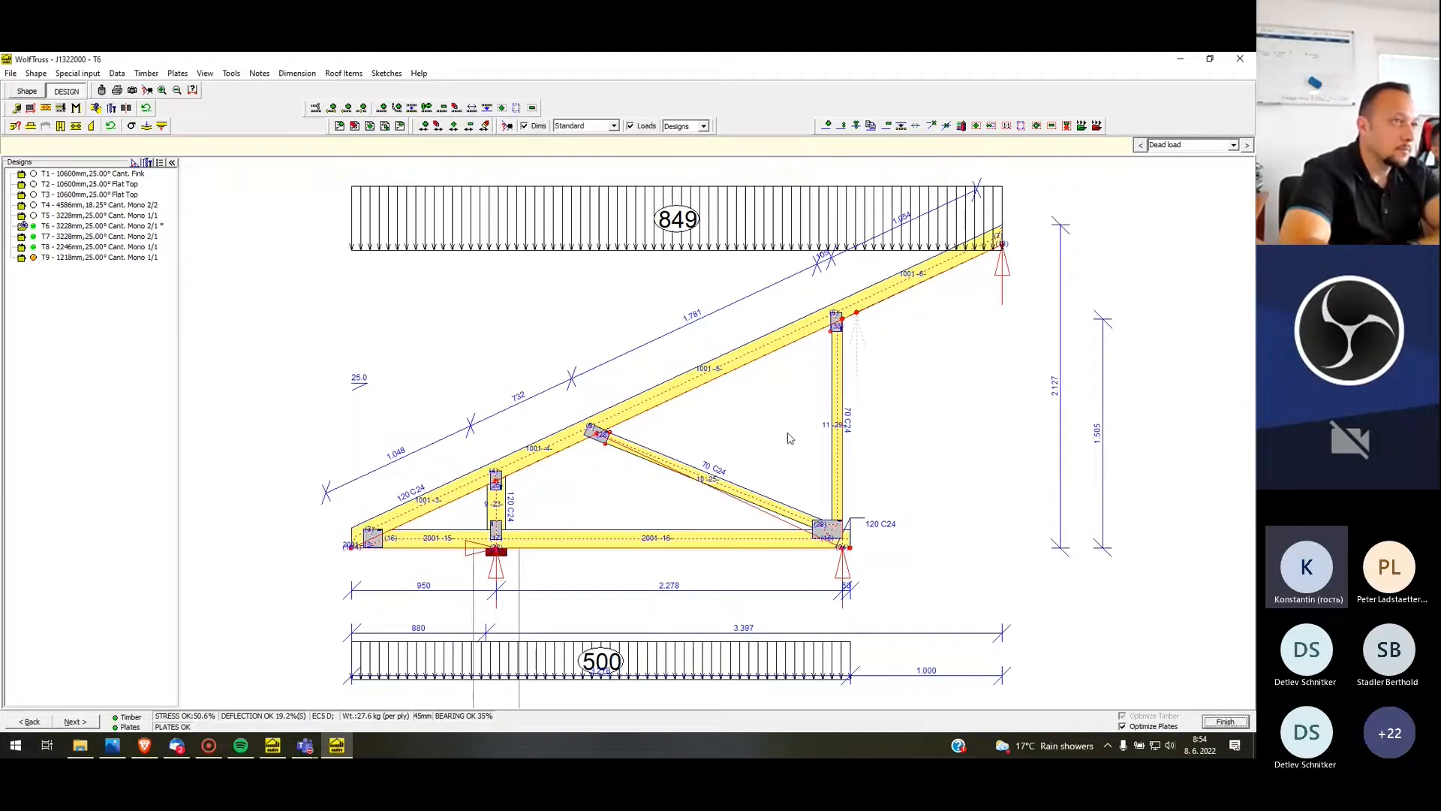
pyautogui.click(1225, 722)
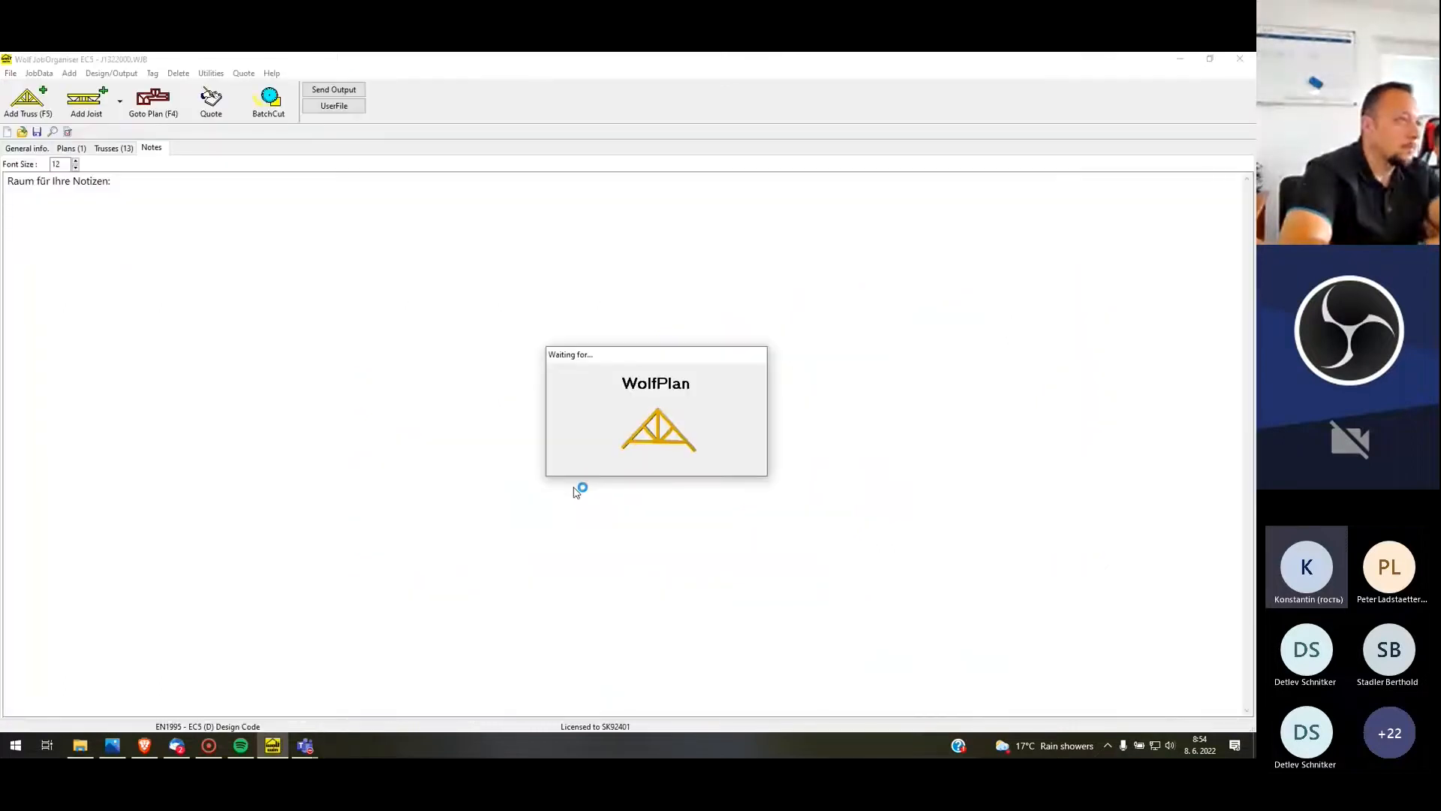
# Open profile T5 for re-design with a 2/2 mono web layout and set its left cantilever type to Post
pyautogui.rightClick(704, 631)
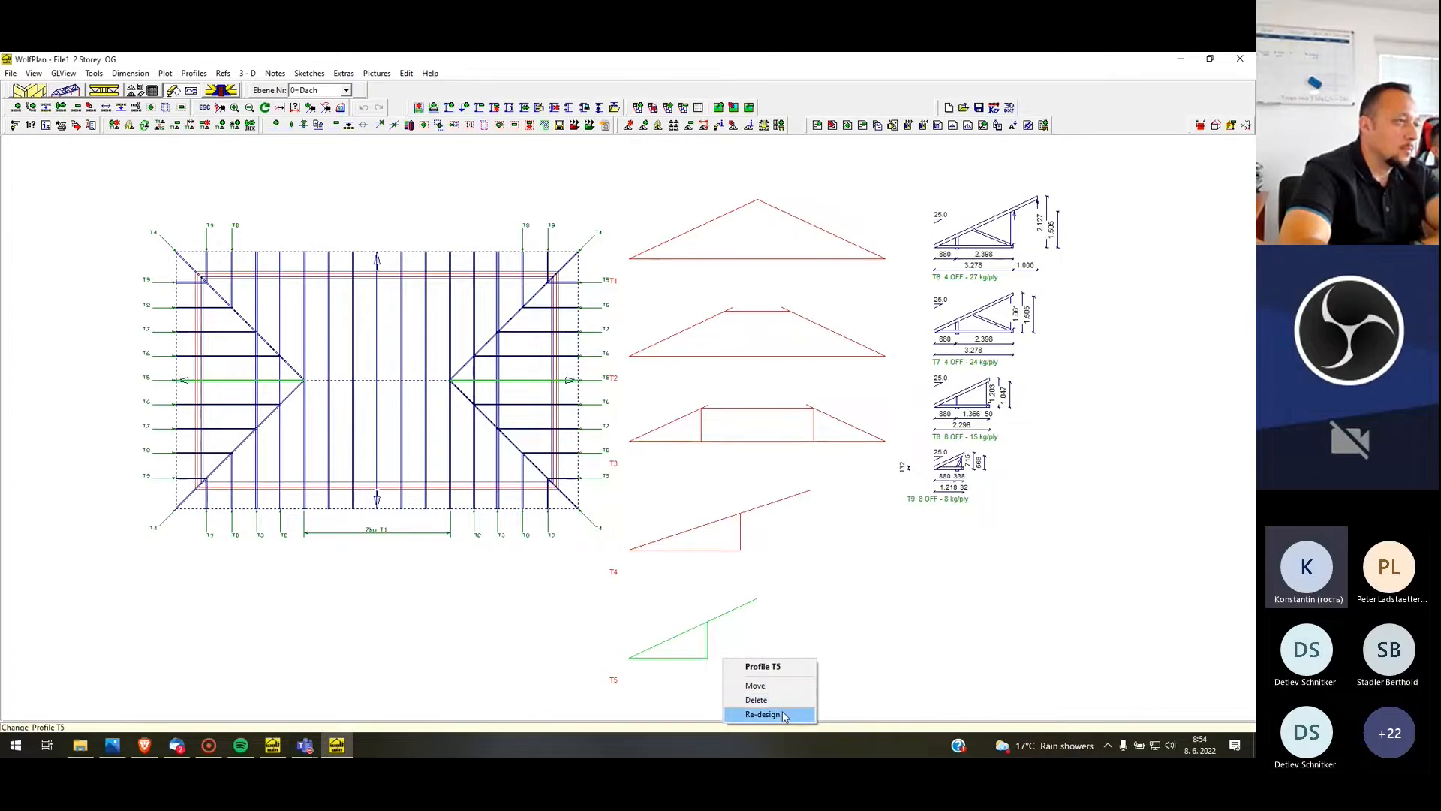
pyautogui.click(782, 714)
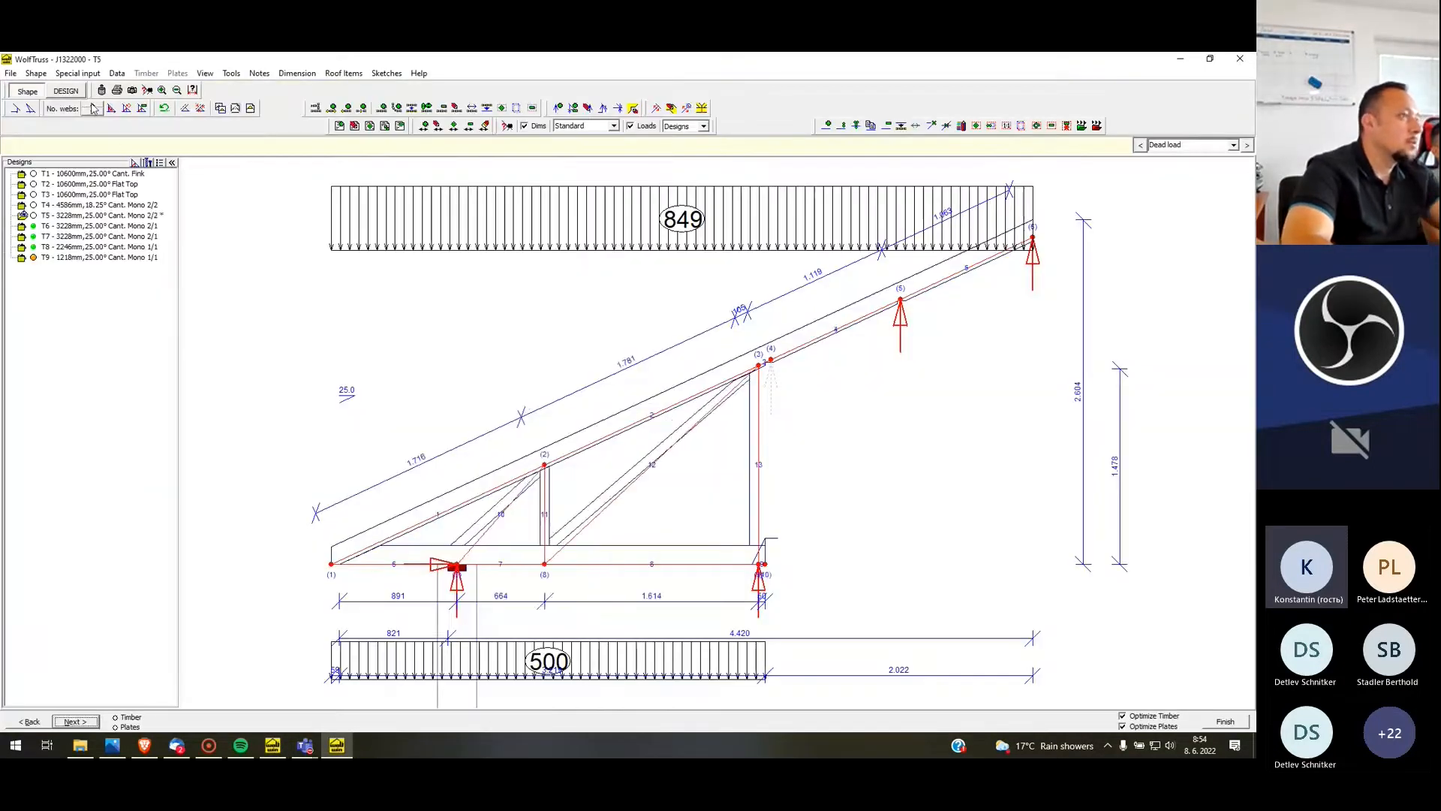
pyautogui.click(32, 109)
pyautogui.click(64, 141)
pyautogui.click(63, 172)
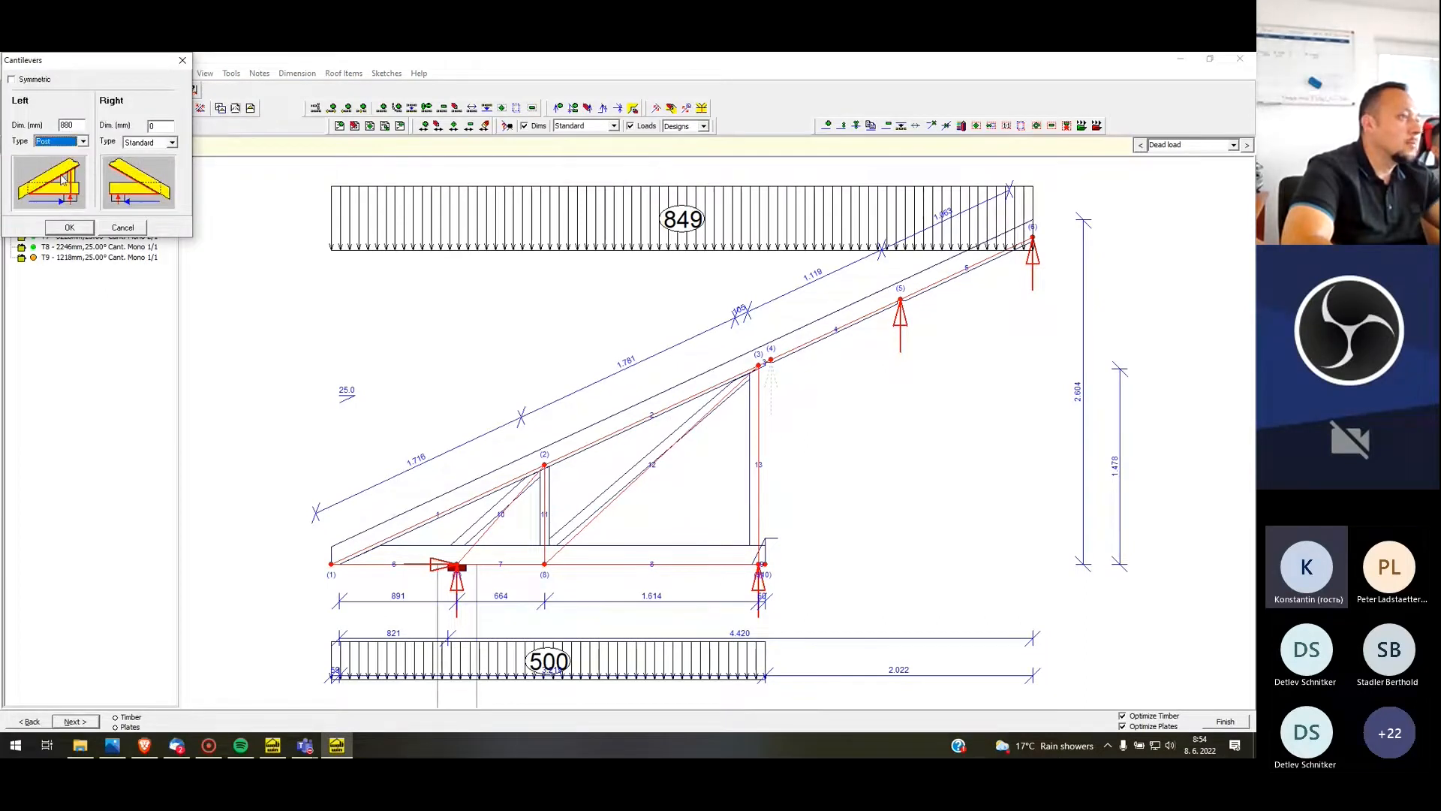
pyautogui.click(69, 228)
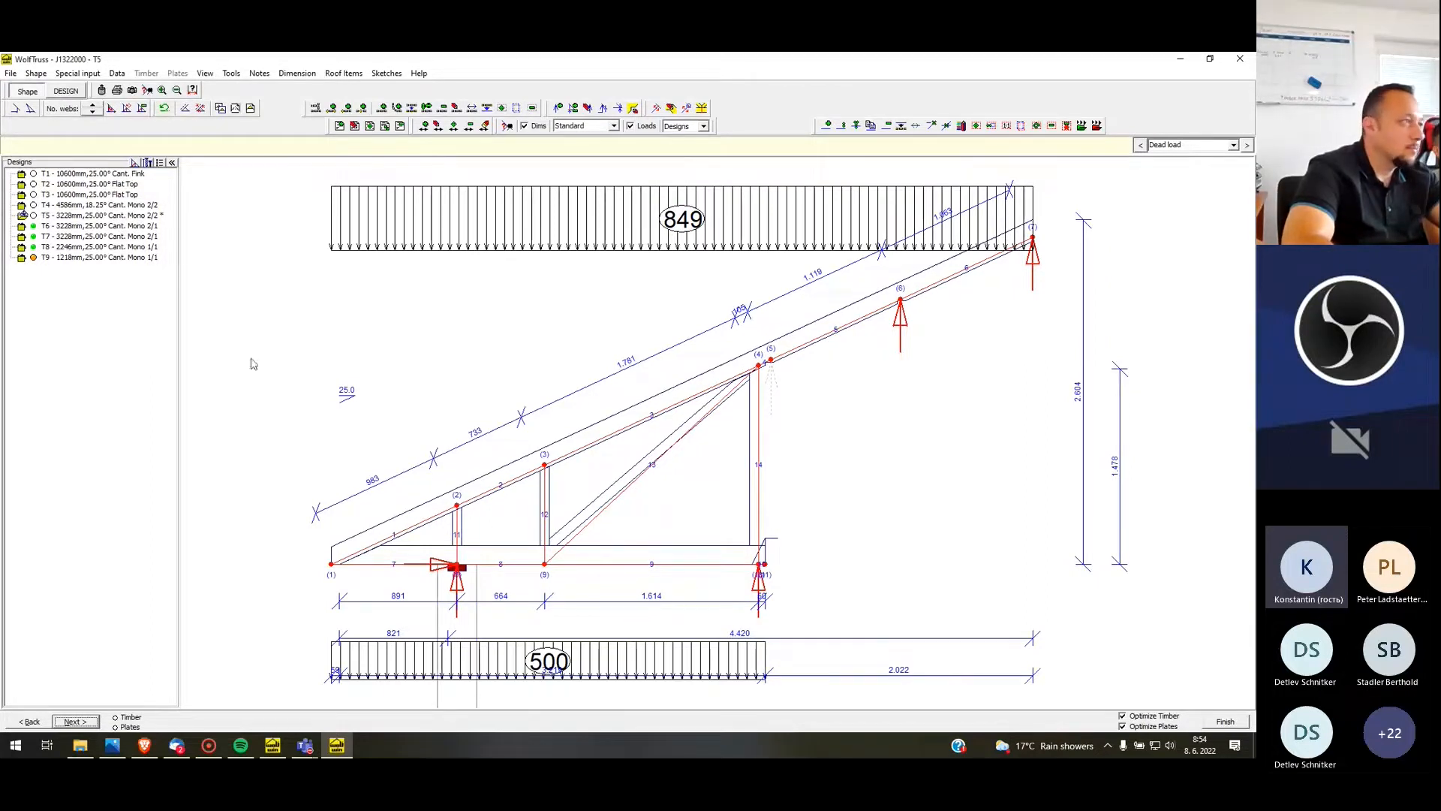
# Design T5 with manual rafter and ceiling tie depths of 120 mm and clear all plate user-mods
pyautogui.click(66, 90)
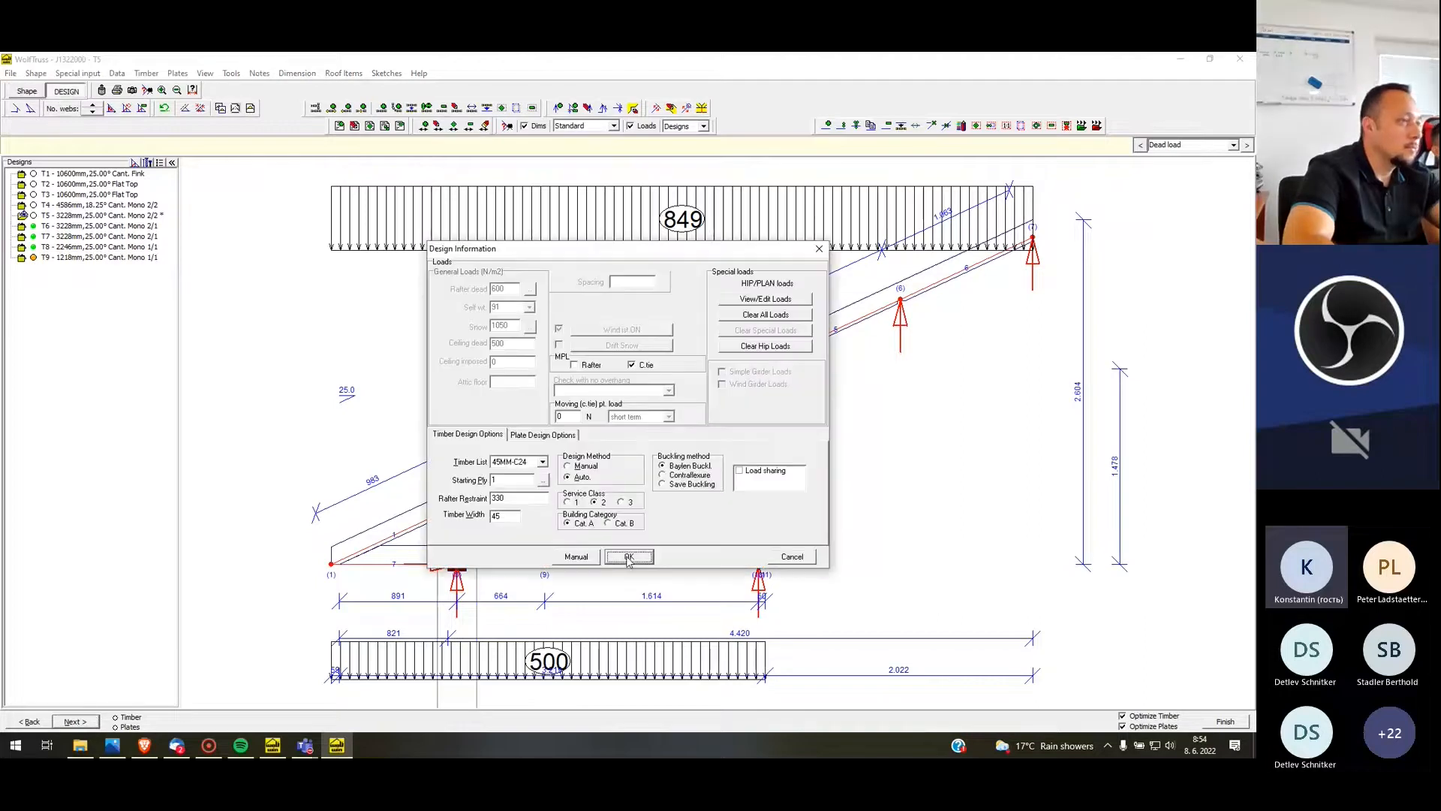
pyautogui.click(577, 556)
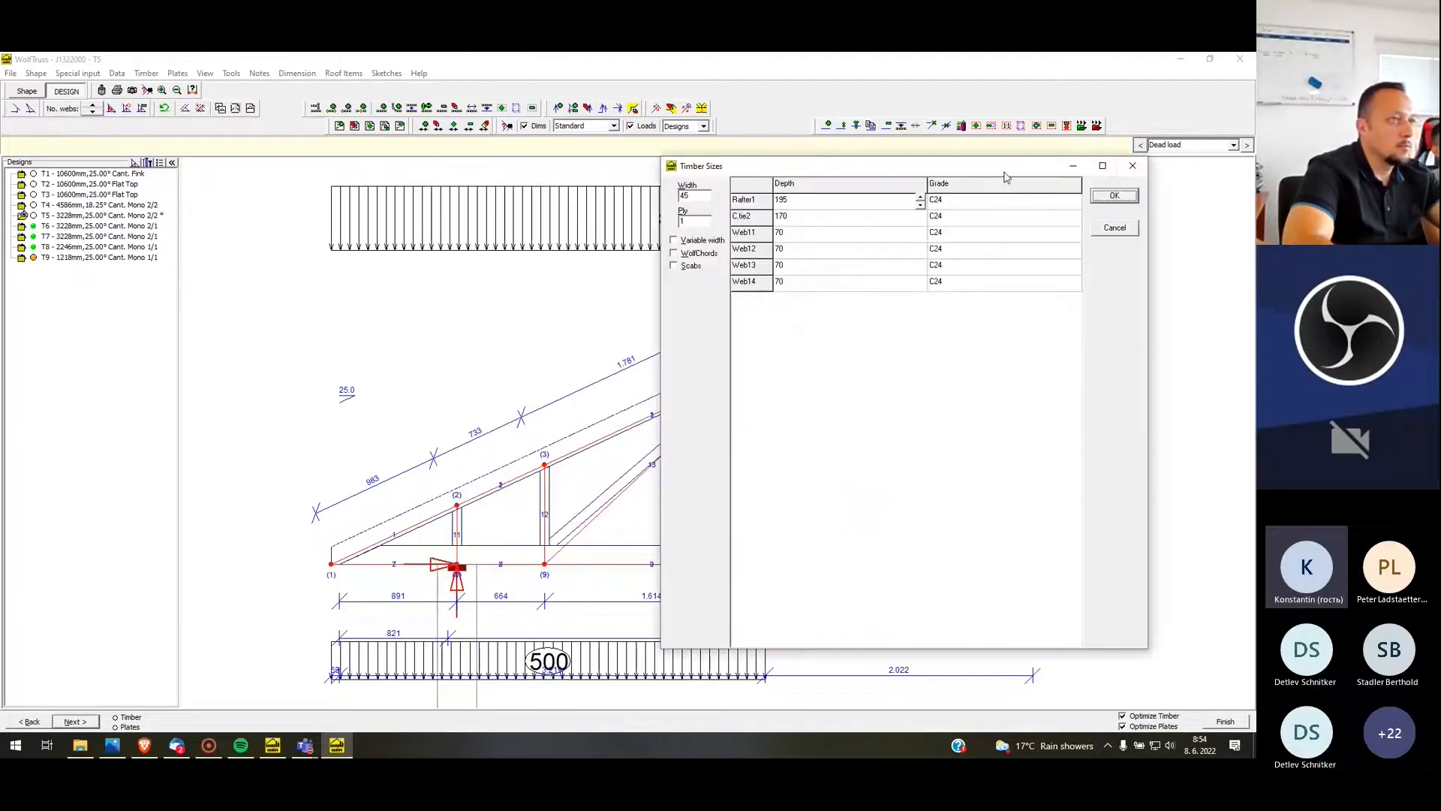
pyautogui.click(921, 204)
pyautogui.click(922, 217)
pyautogui.click(922, 221)
pyautogui.click(921, 221)
pyautogui.click(922, 228)
pyautogui.click(1115, 195)
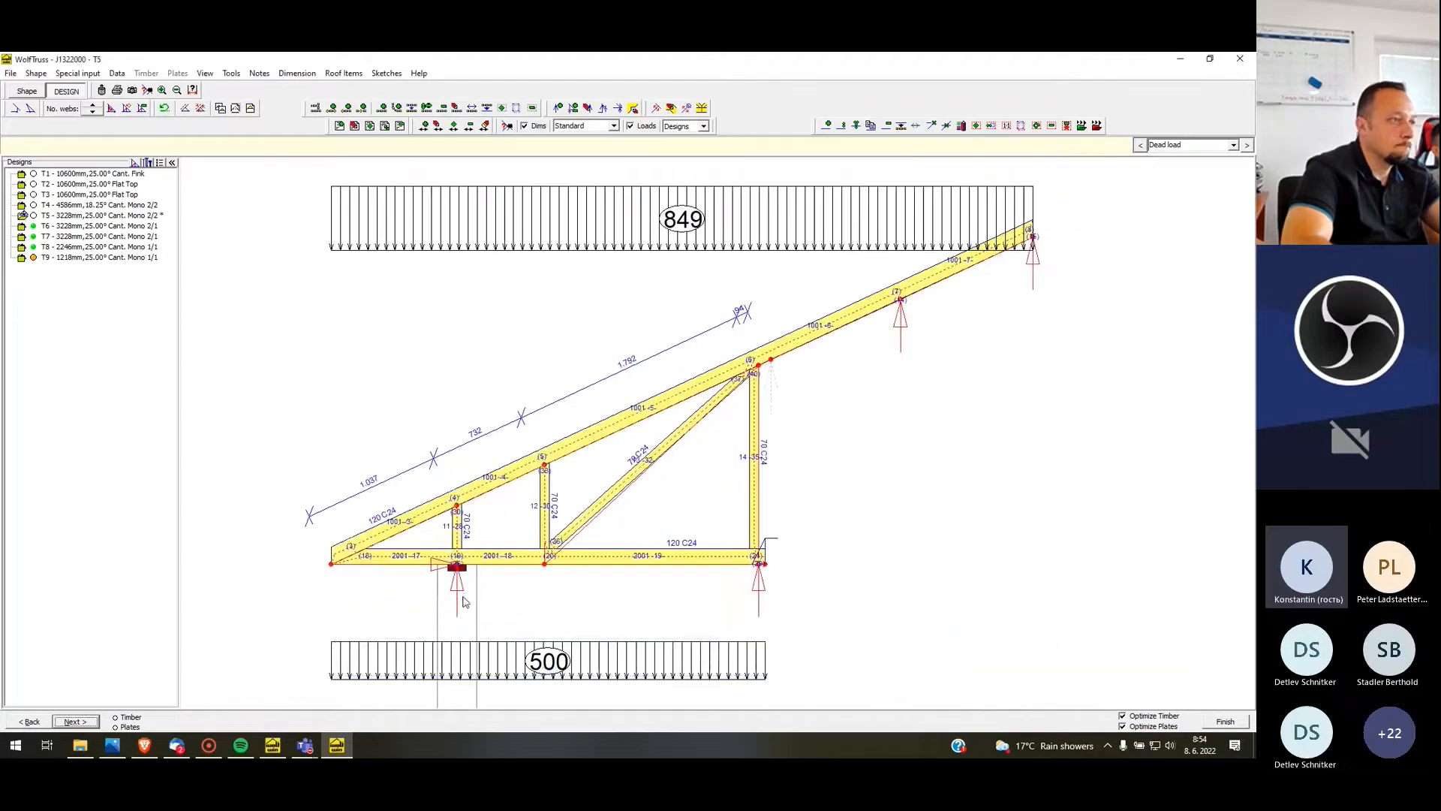
pyautogui.click(177, 73)
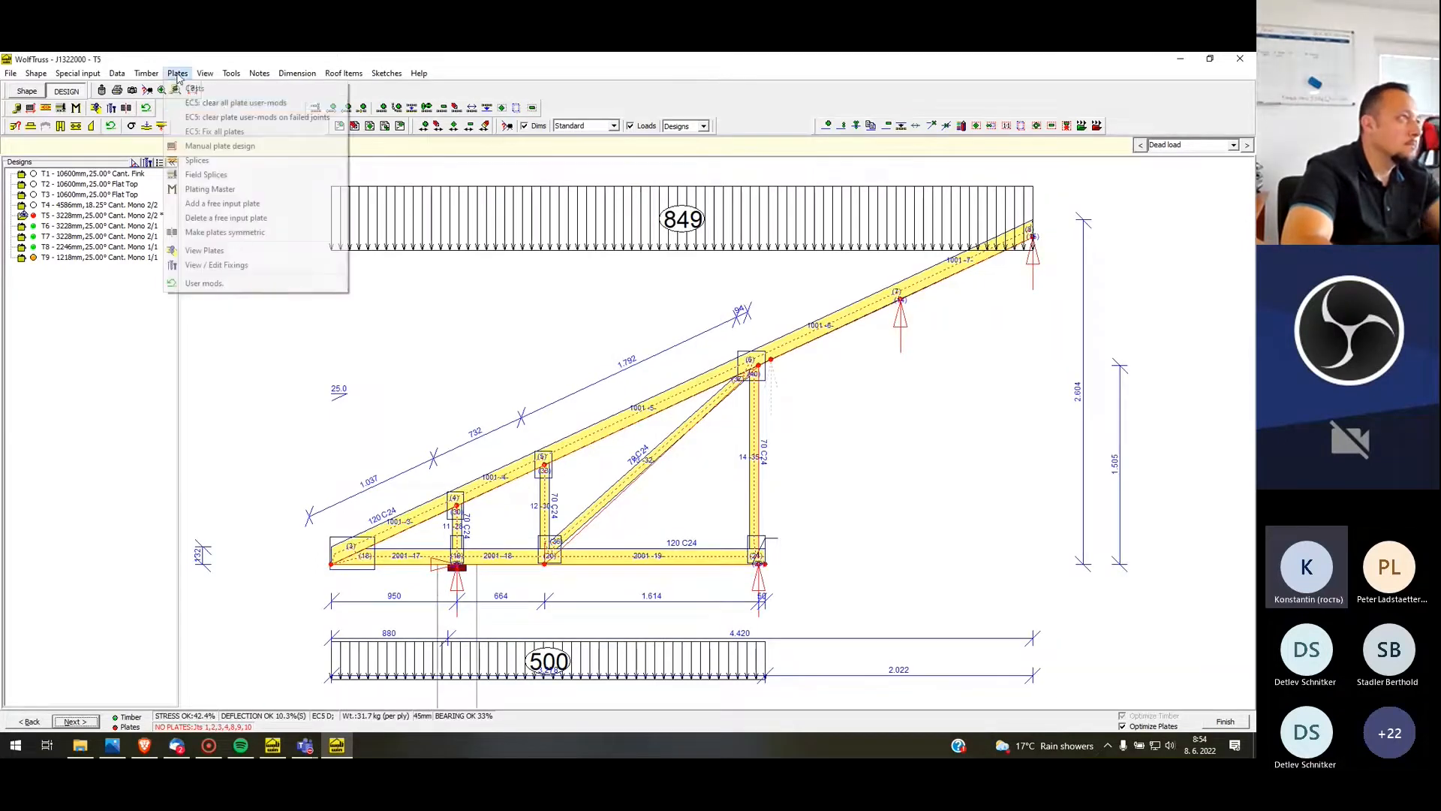
pyautogui.click(250, 105)
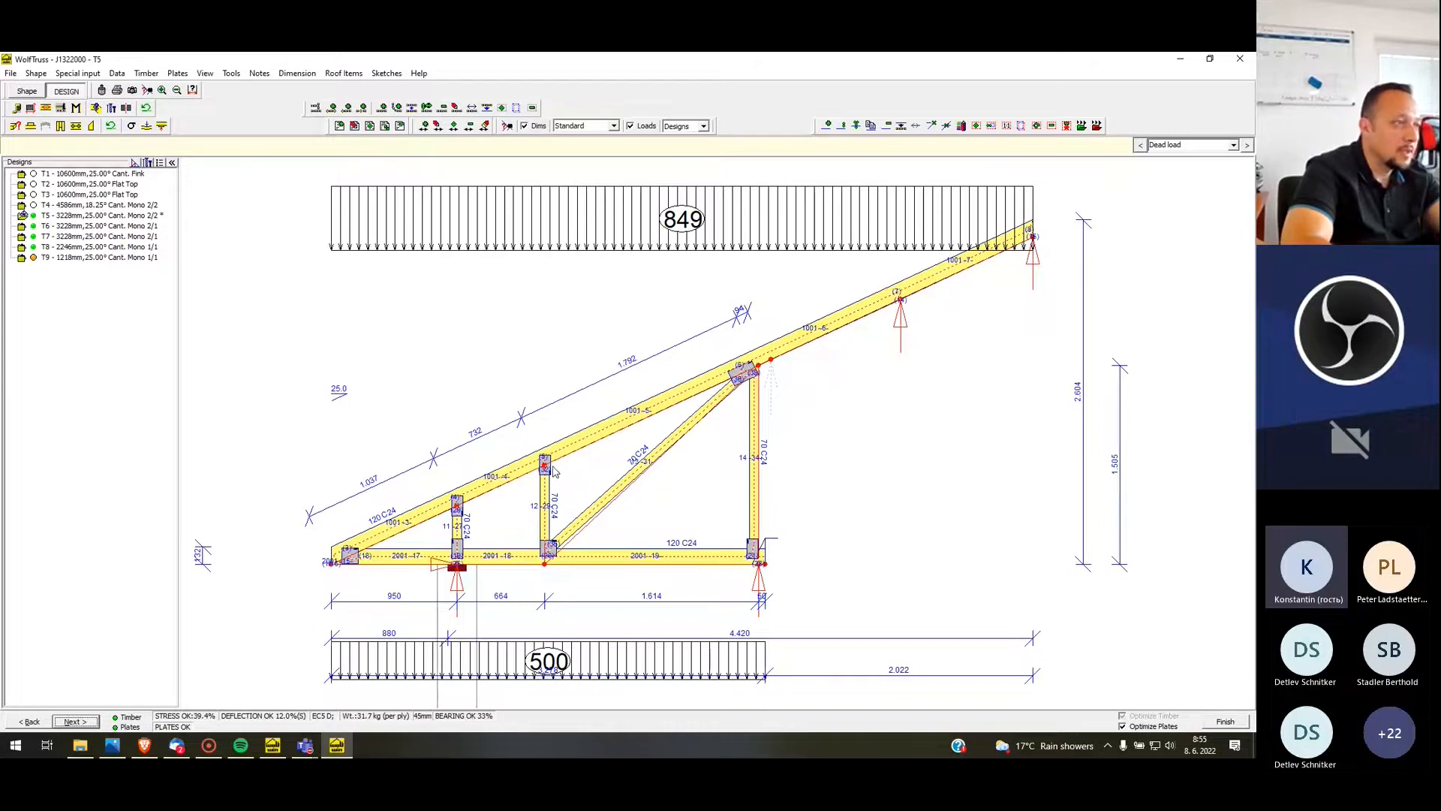
# Try a repositioned and shorter 120 x 125 plate at T5's joint 4, where the diagonal and tall vertical web meet the rafter
pyautogui.rightClick(753, 373)
pyautogui.click(784, 408)
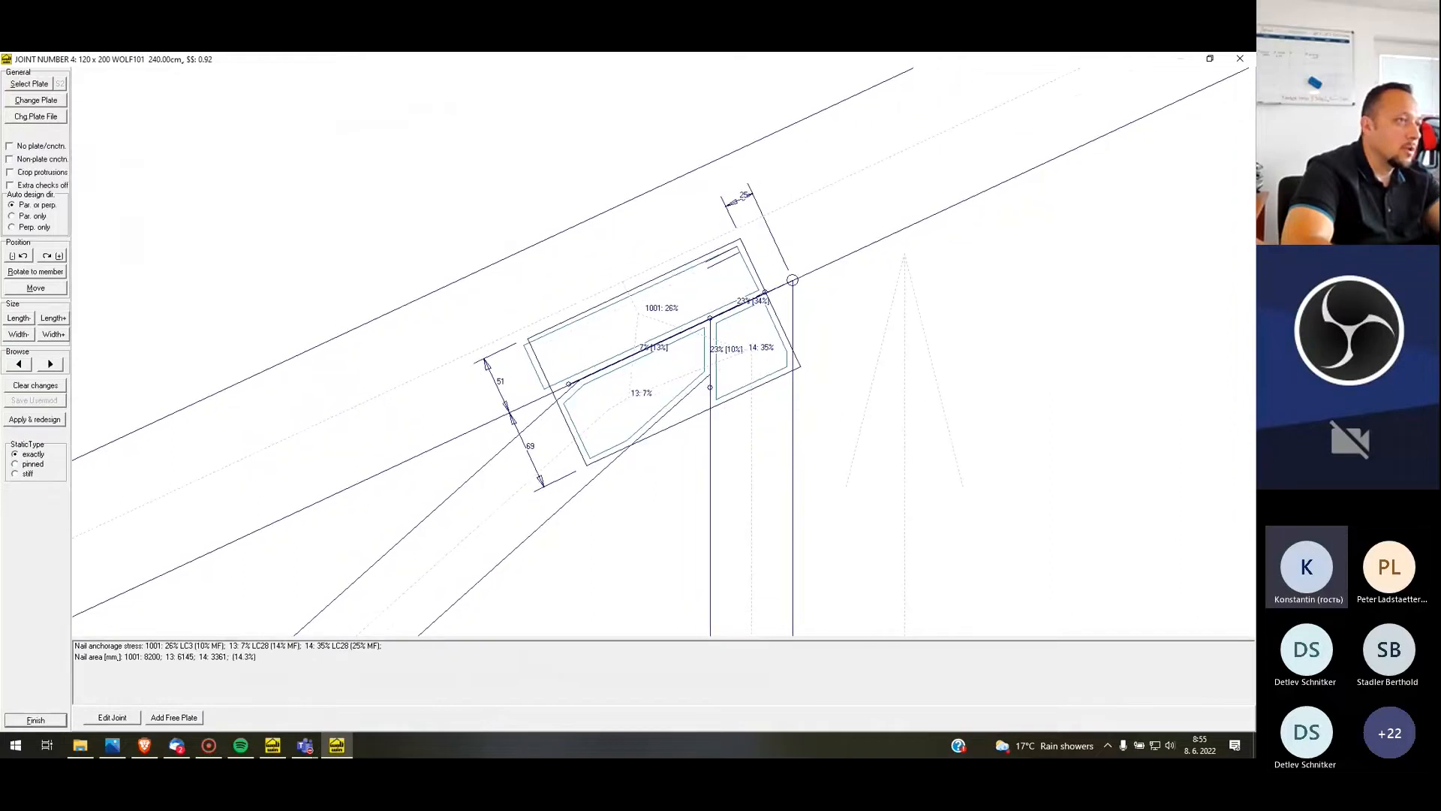
pyautogui.moveTo(724, 382)
pyautogui.mouseDown()
pyautogui.moveTo(709, 366)
pyautogui.moveTo(728, 361)
pyautogui.mouseUp()
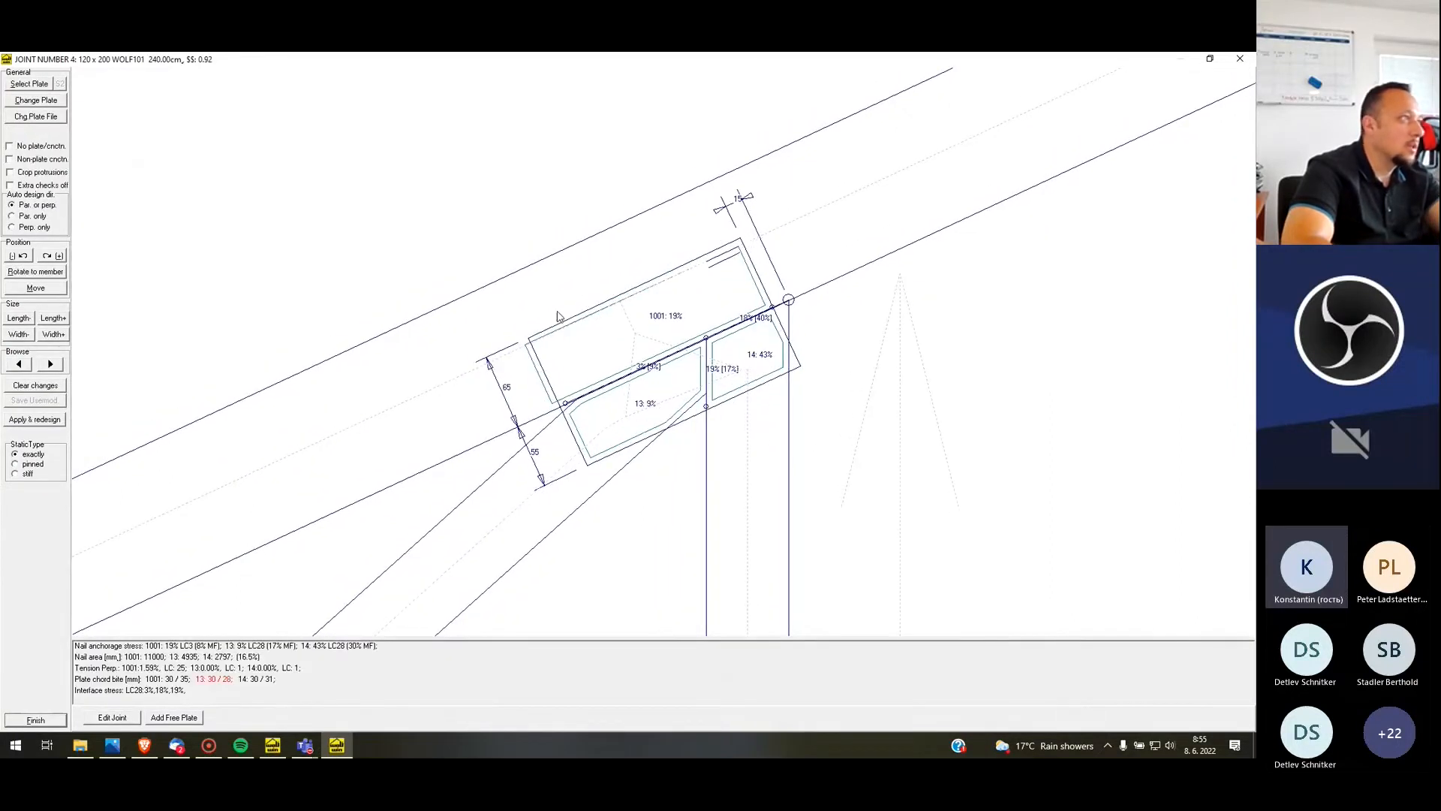
pyautogui.click(19, 318)
pyautogui.moveTo(682, 396); pyautogui.dragTo(723, 398)
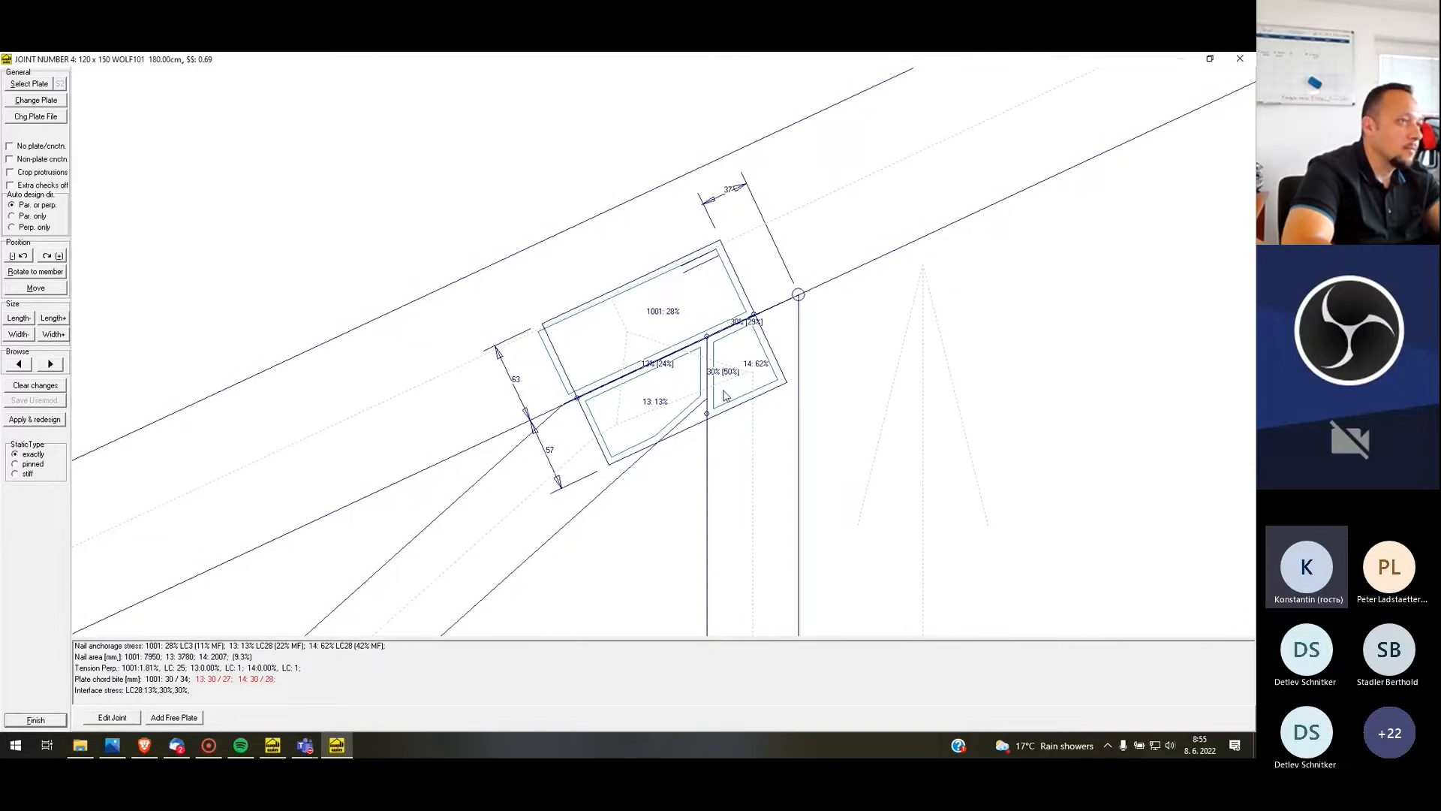
pyautogui.click(18, 318)
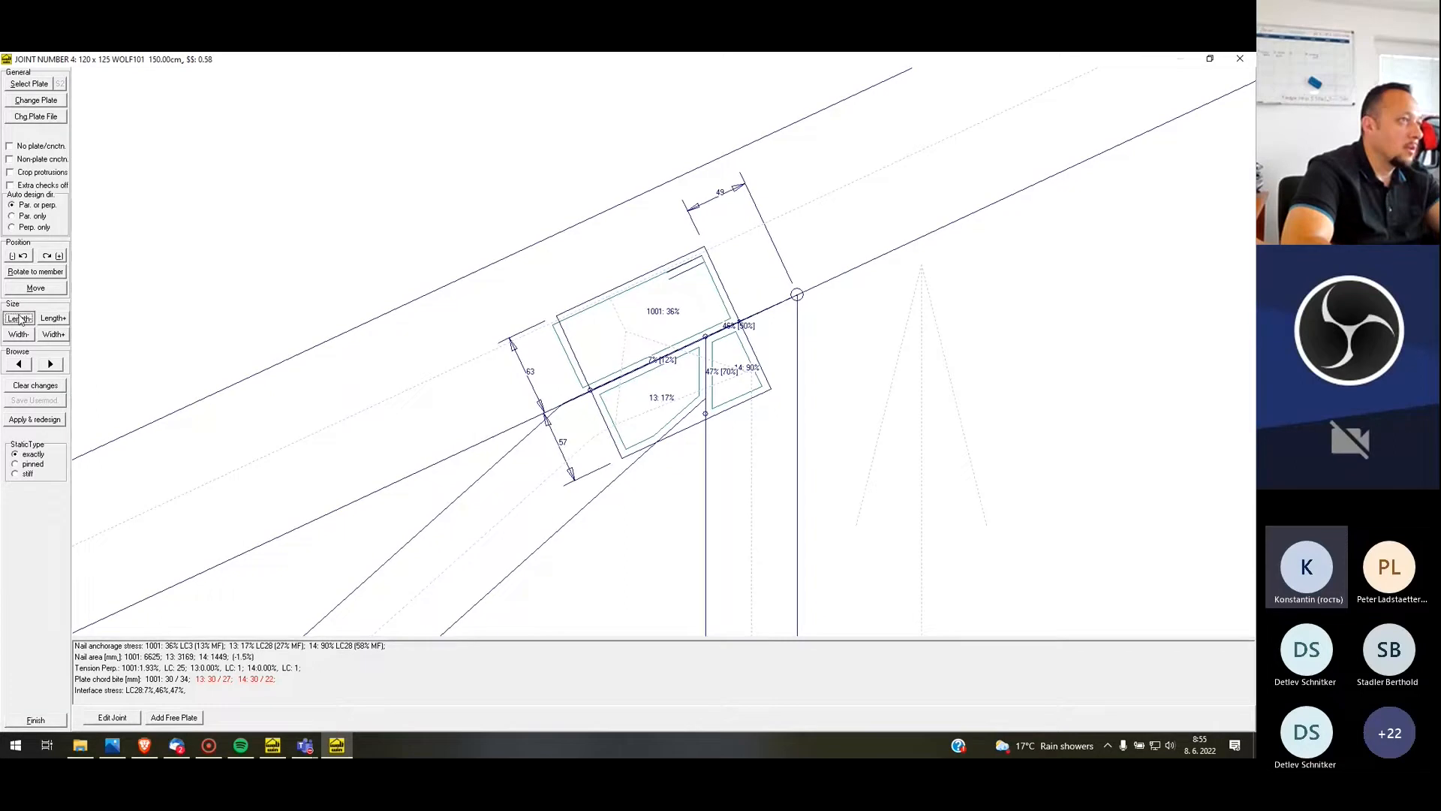
# Try a vertically aligned 120 x 200 plate at T5's joint 4, clear the changes and close the joint editor
pyautogui.click(59, 320)
pyautogui.click(19, 256)
pyautogui.click(57, 275)
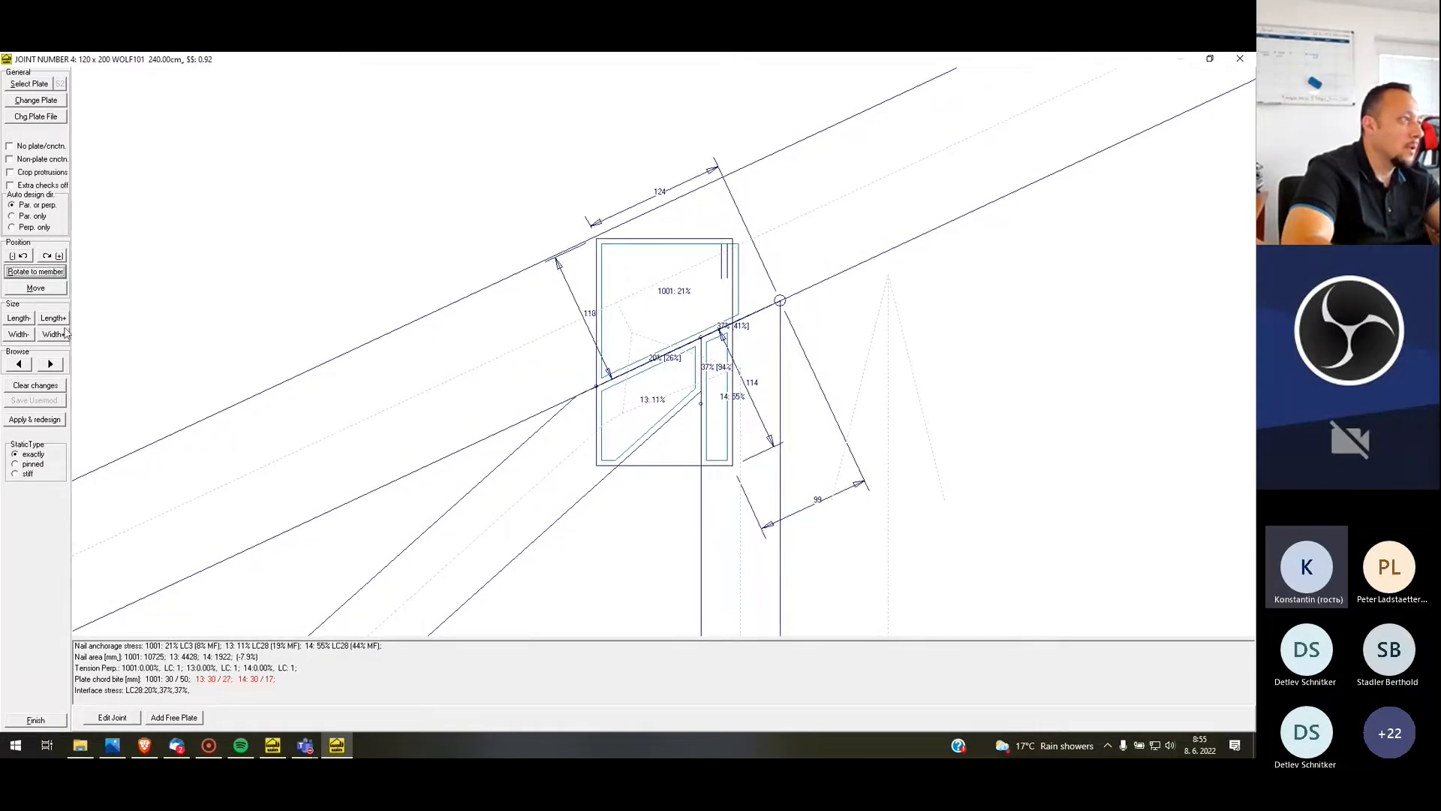
pyautogui.click(47, 387)
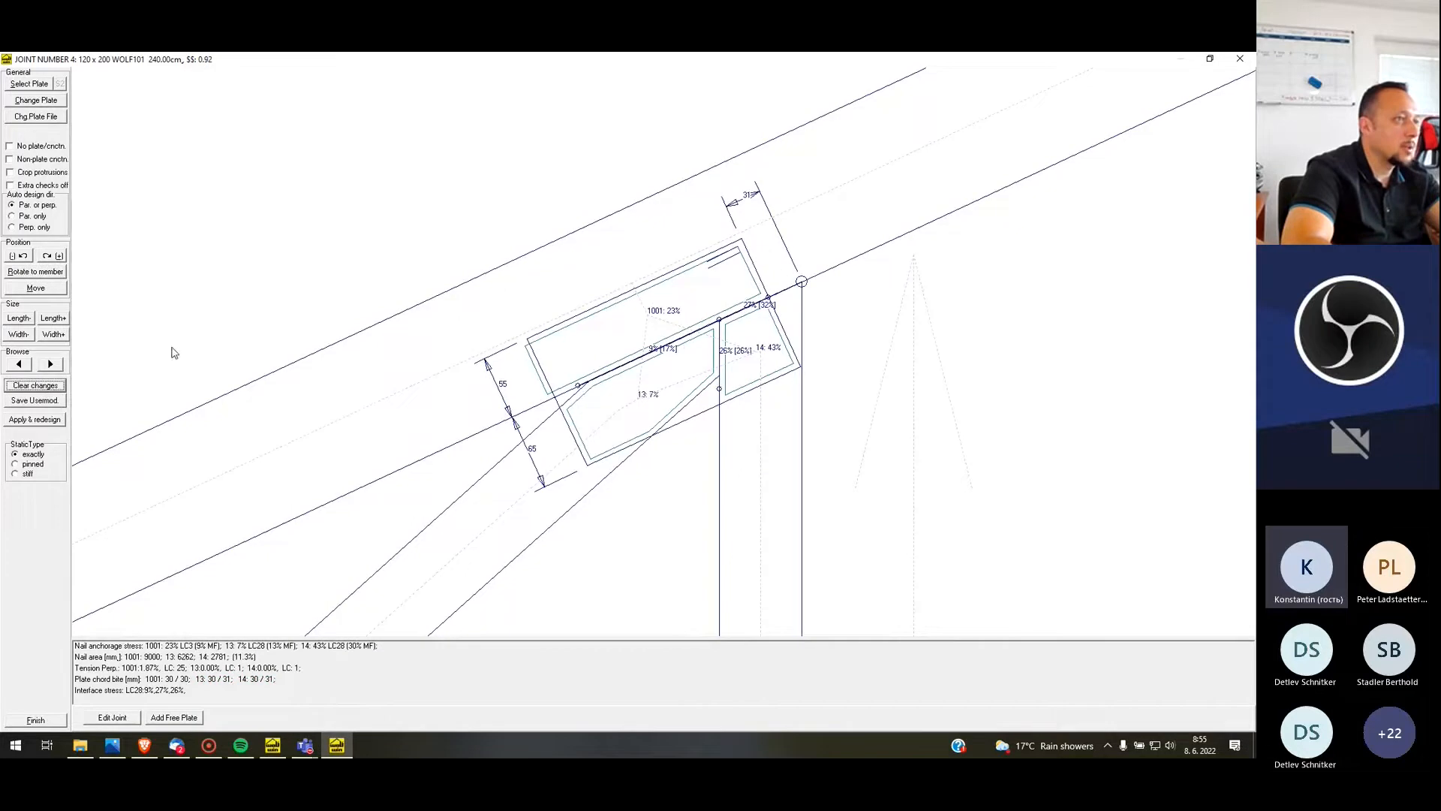
pyautogui.click(36, 720)
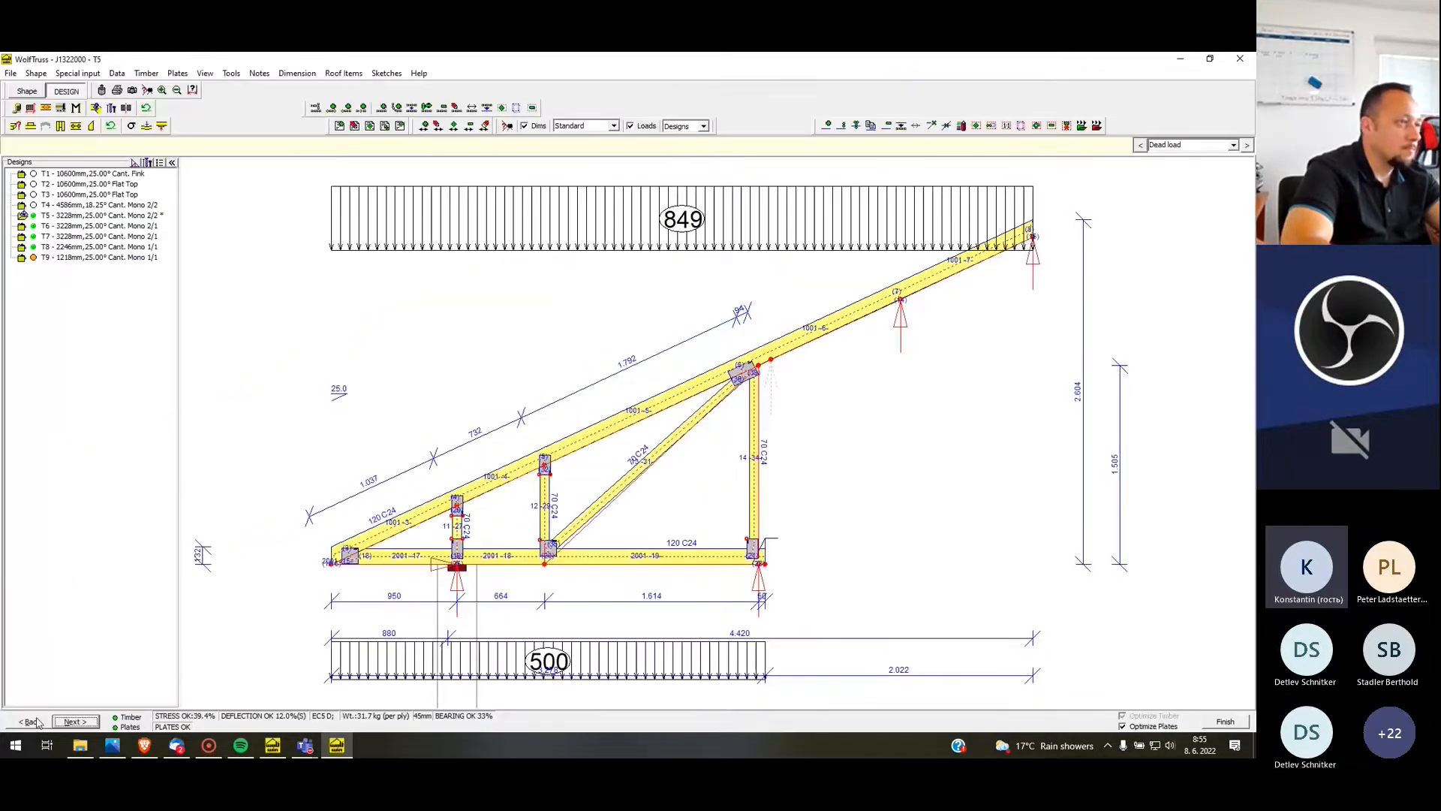
# Finish the T5 design and open profile T4 for re-design
pyautogui.click(1225, 722)
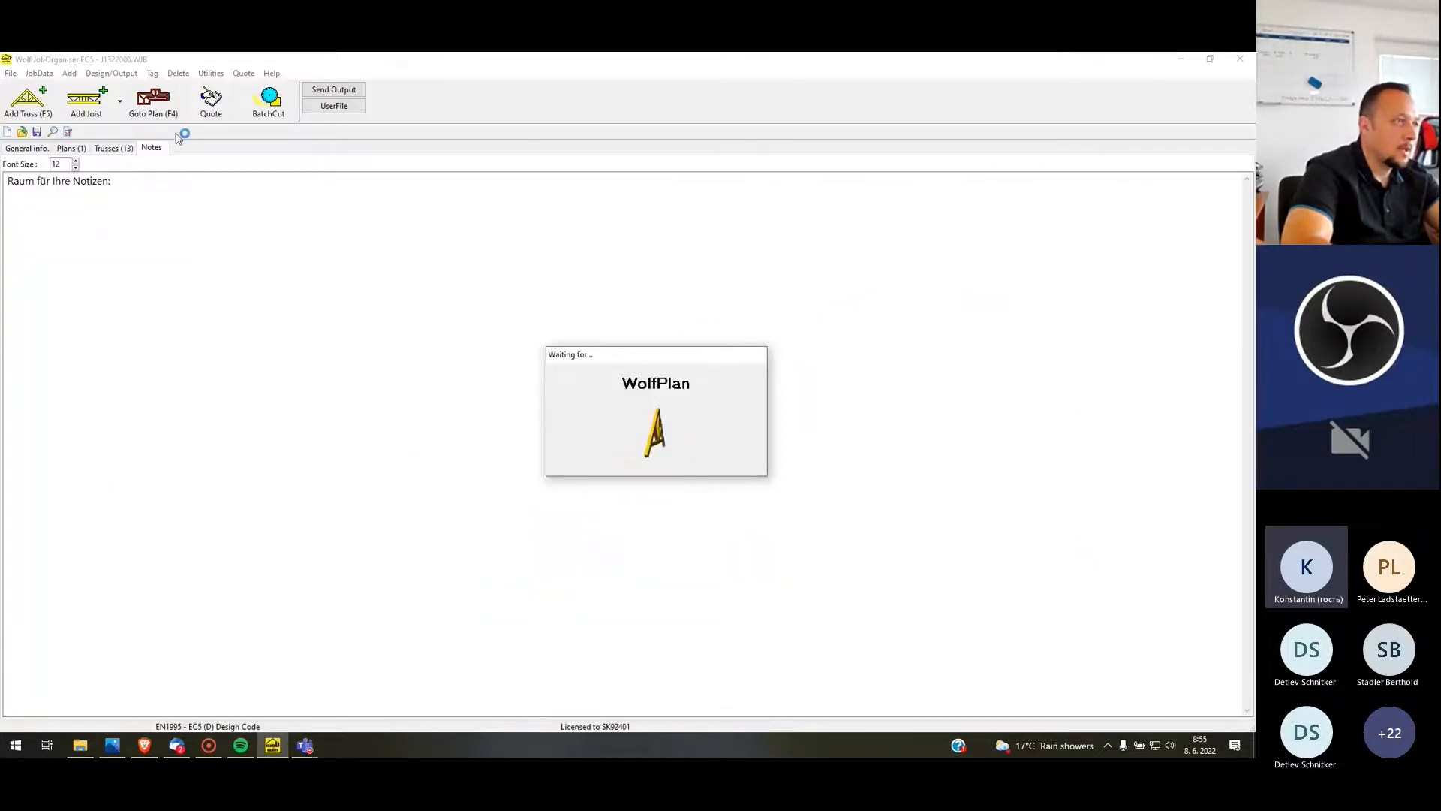
pyautogui.rightClick(706, 527)
pyautogui.click(748, 584)
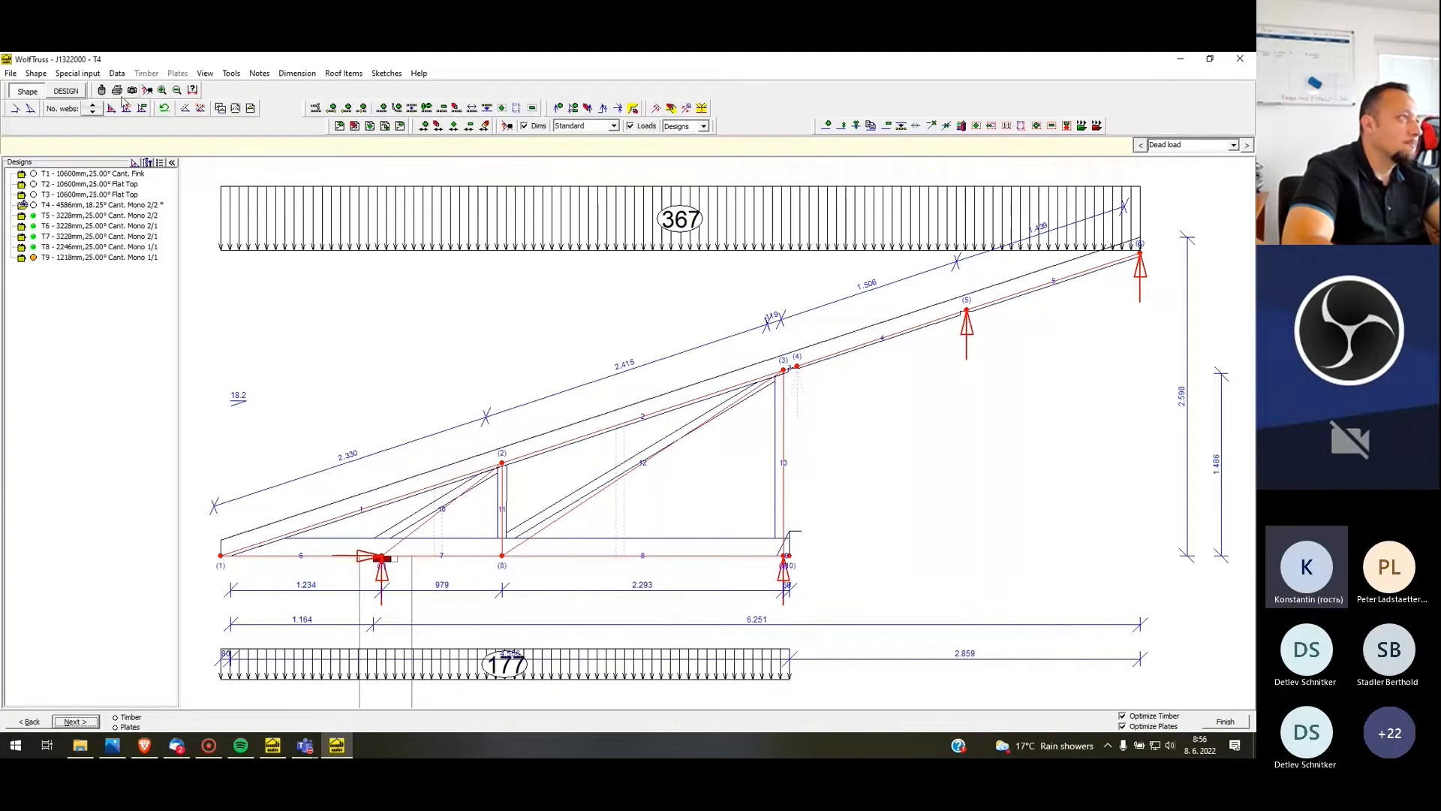
# Design T4 with manual rafter and ceiling tie depths of 120 mm and regenerate its plates
pyautogui.click(67, 91)
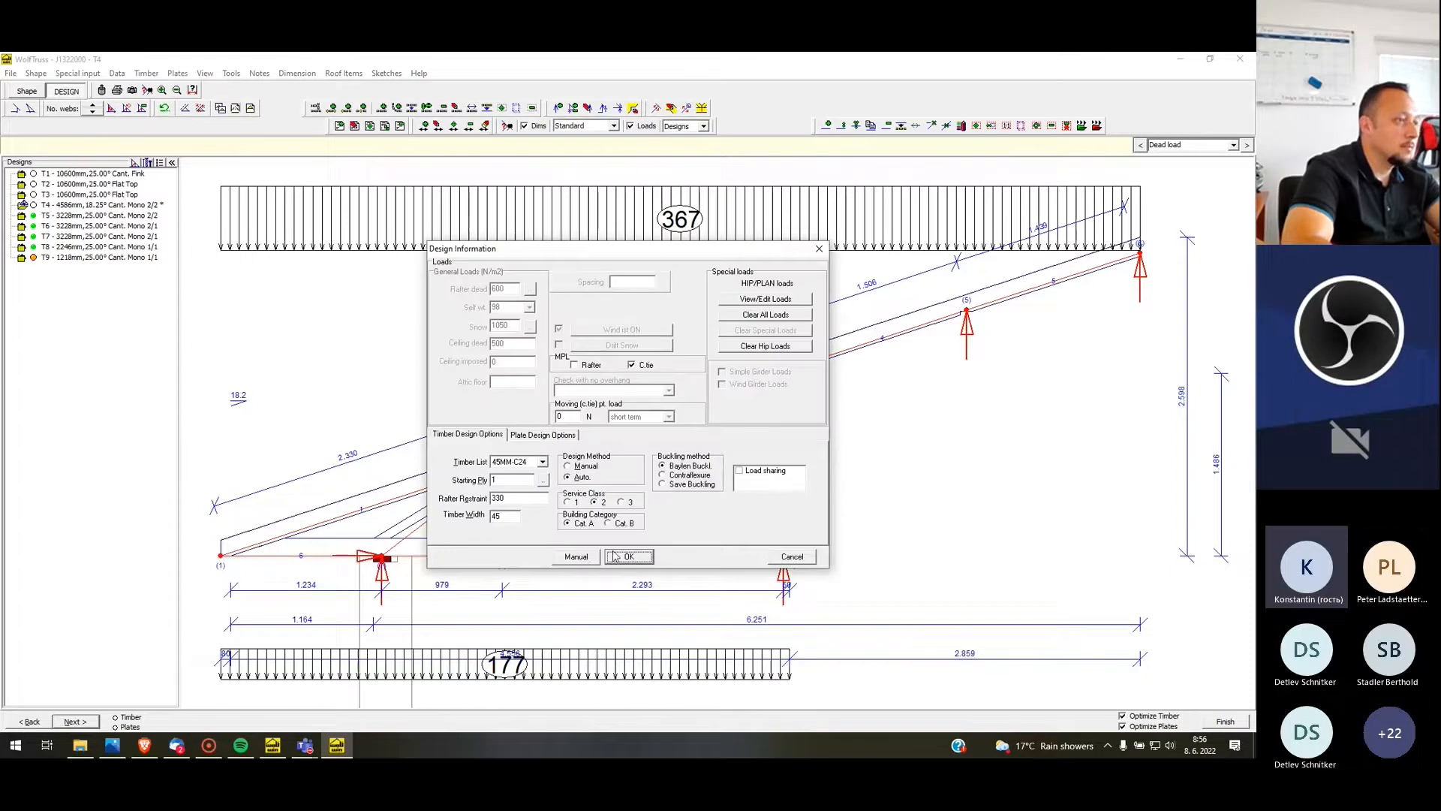
pyautogui.click(597, 556)
pyautogui.click(920, 206)
pyautogui.click(903, 217)
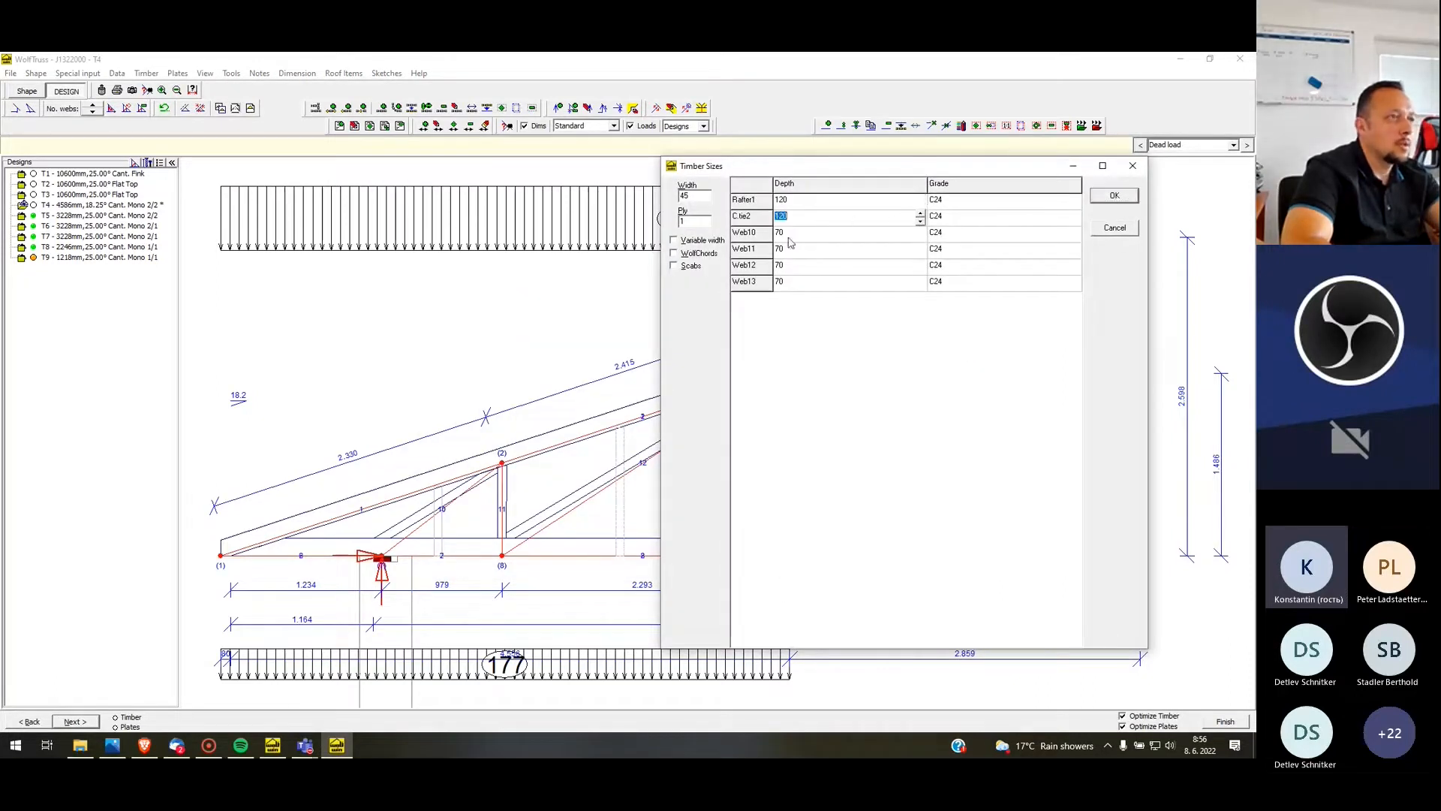
pyautogui.click(1114, 197)
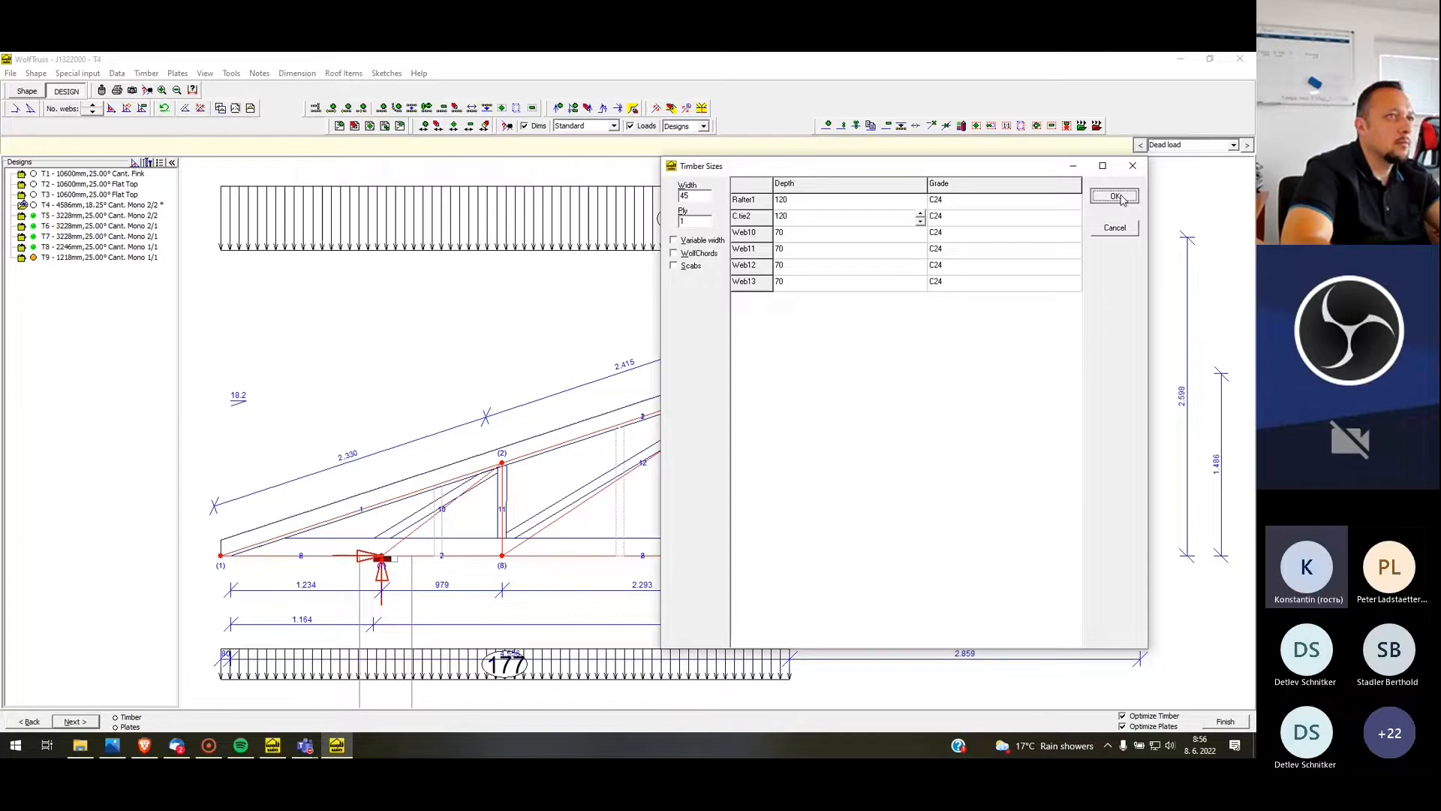
pyautogui.click(177, 73)
pyautogui.click(201, 106)
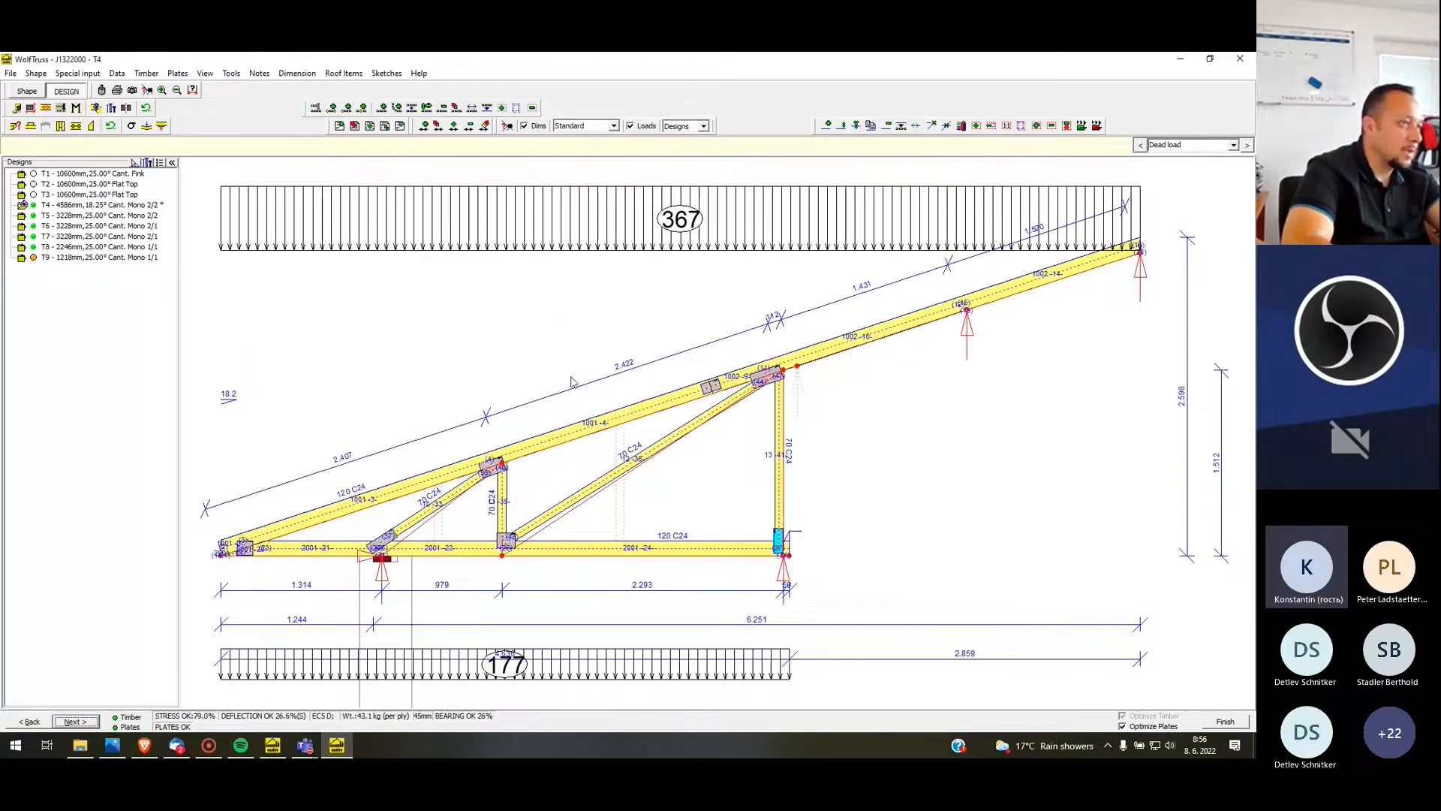
# Set the timber depth of T4's tall vertical end web, Web 13, to 120 mm and regenerate the plates
pyautogui.scroll(5, 784, 556)
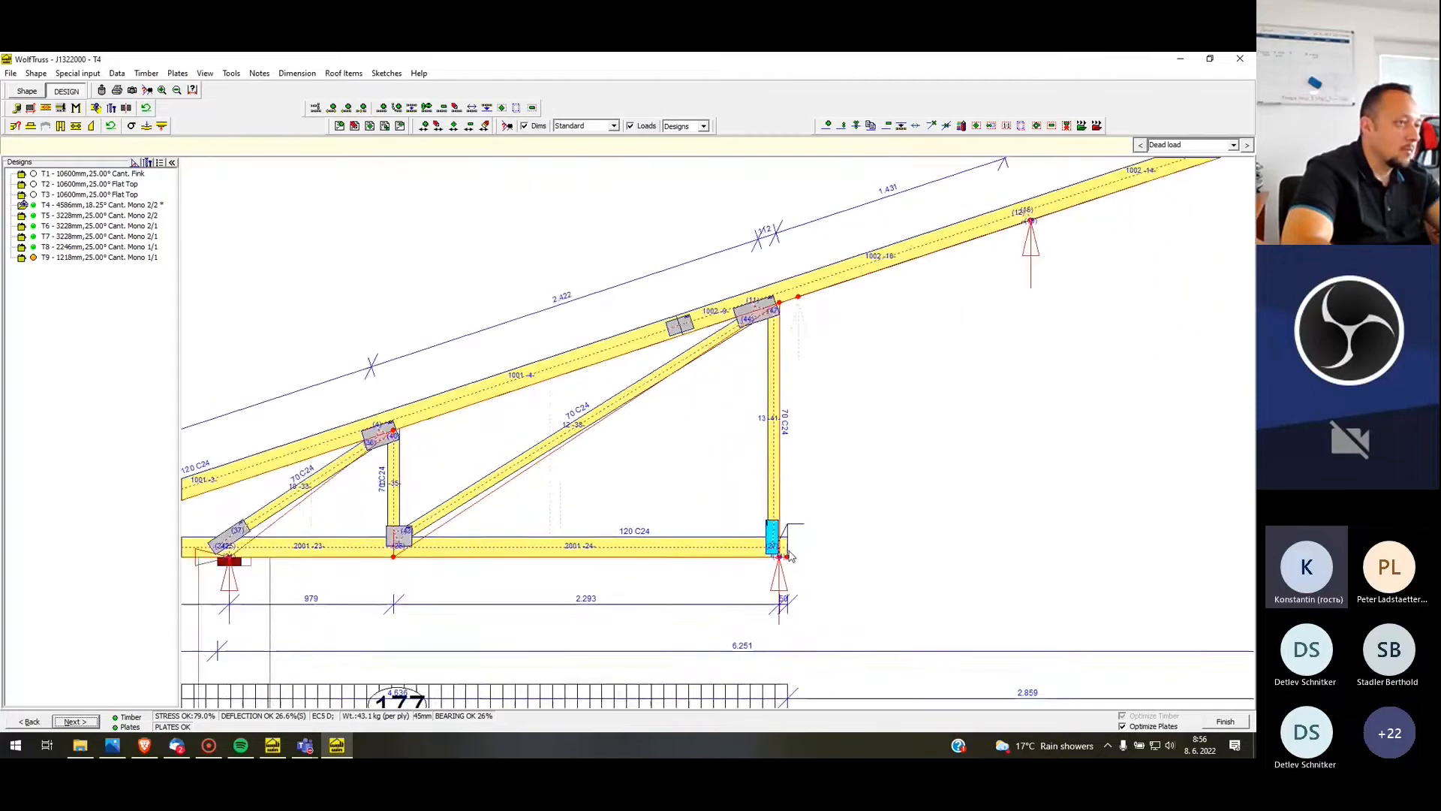
pyautogui.scroll(-5, 774, 552)
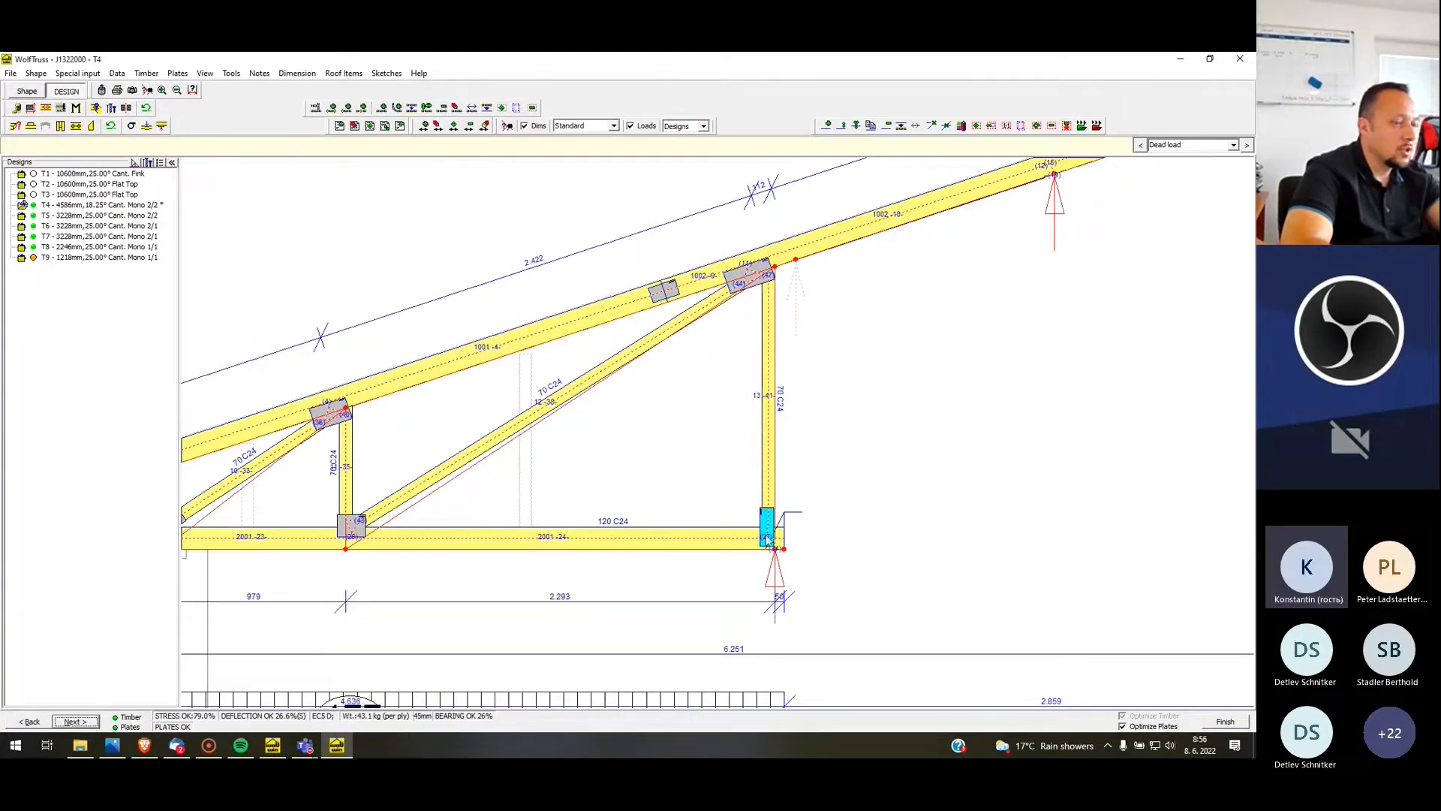
pyautogui.rightClick(771, 461)
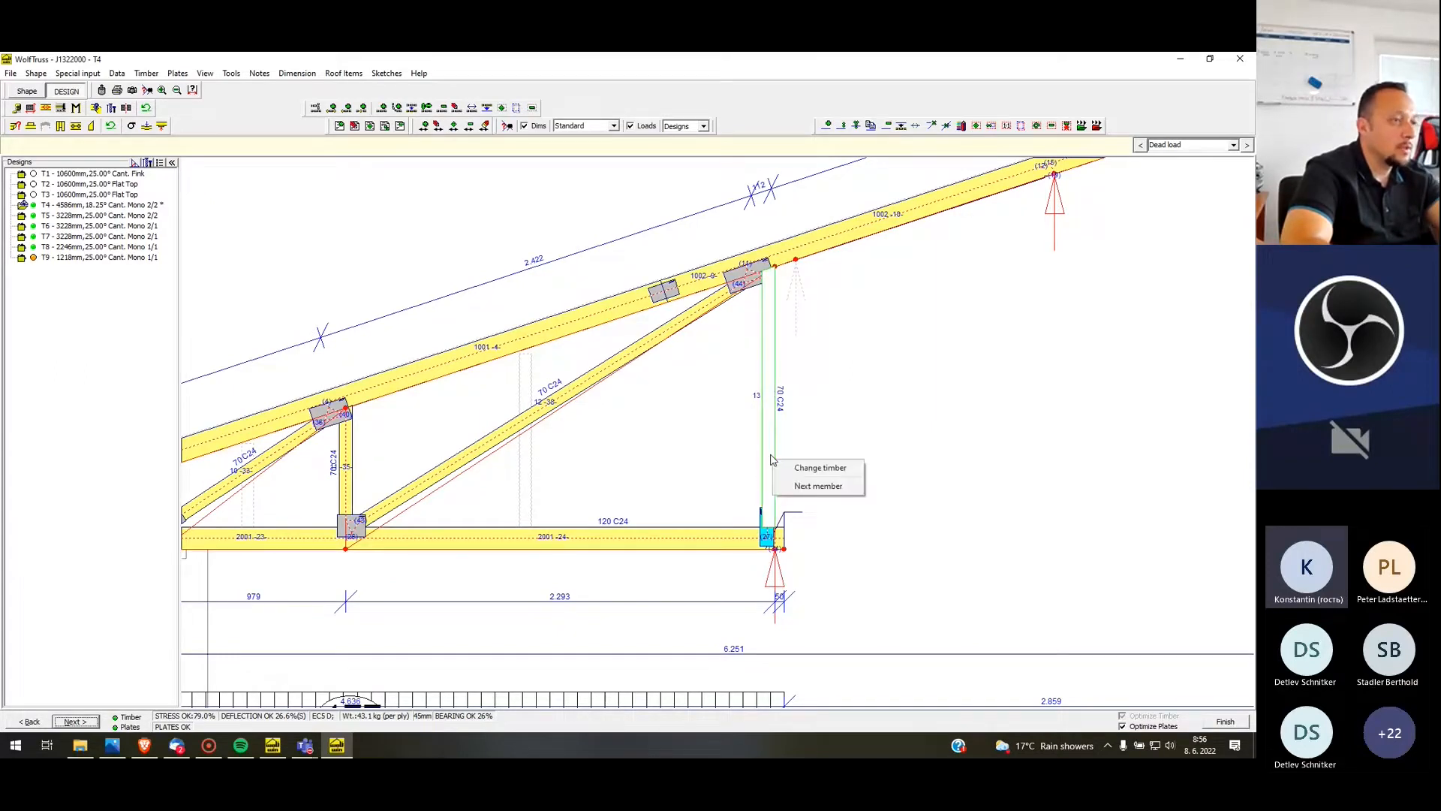
pyautogui.click(820, 468)
pyautogui.click(836, 414)
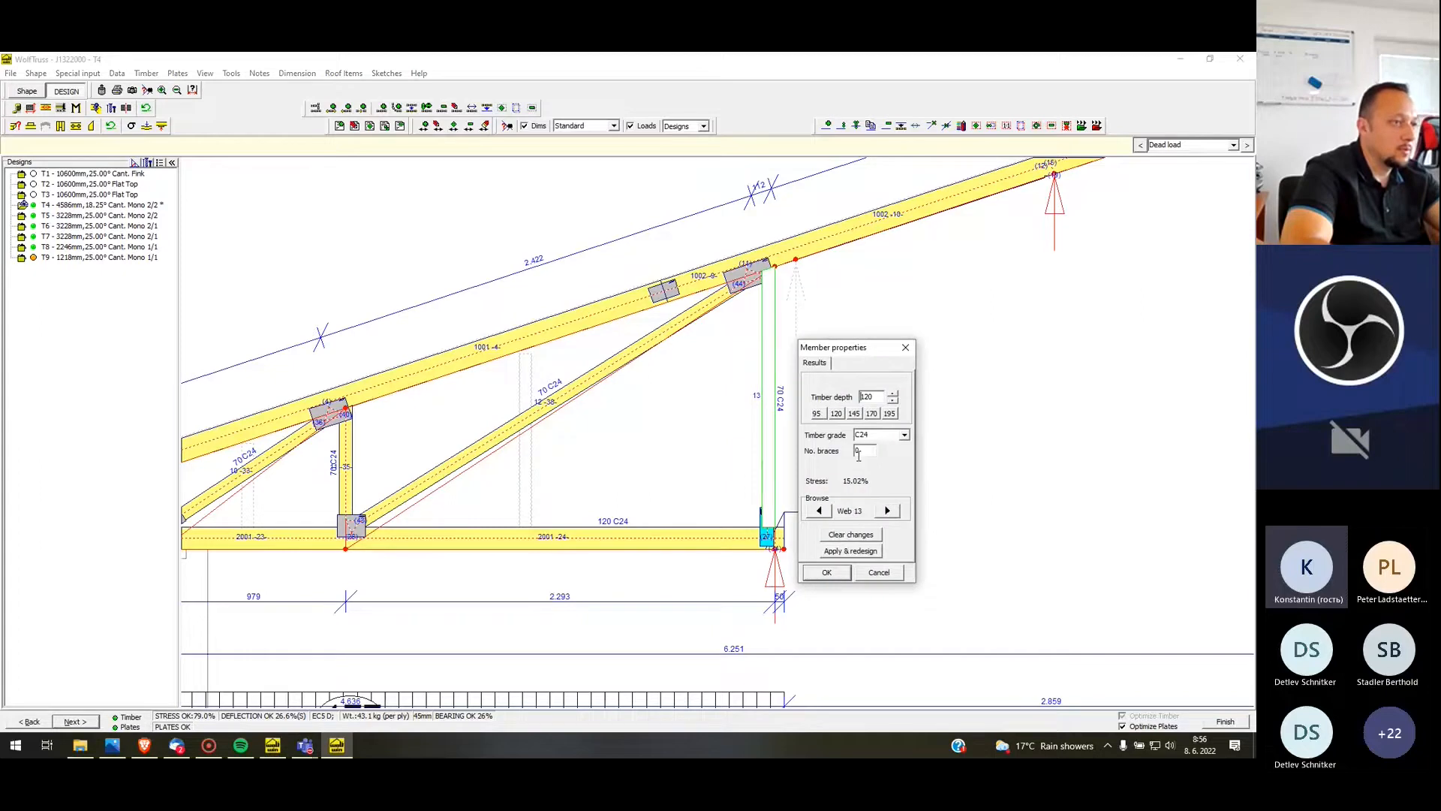
pyautogui.click(826, 573)
pyautogui.click(177, 75)
pyautogui.click(194, 103)
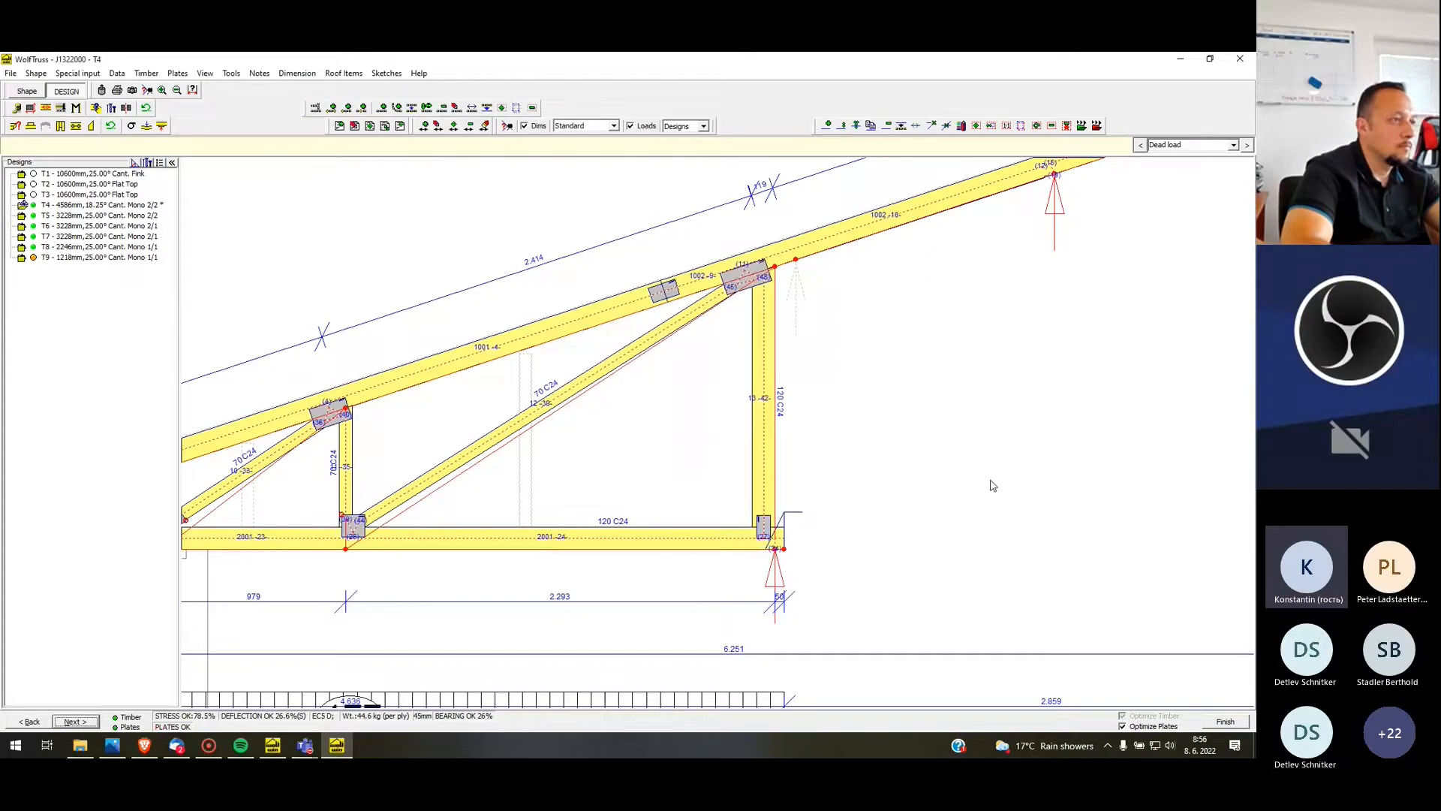
pyautogui.scroll(-4, 990, 480)
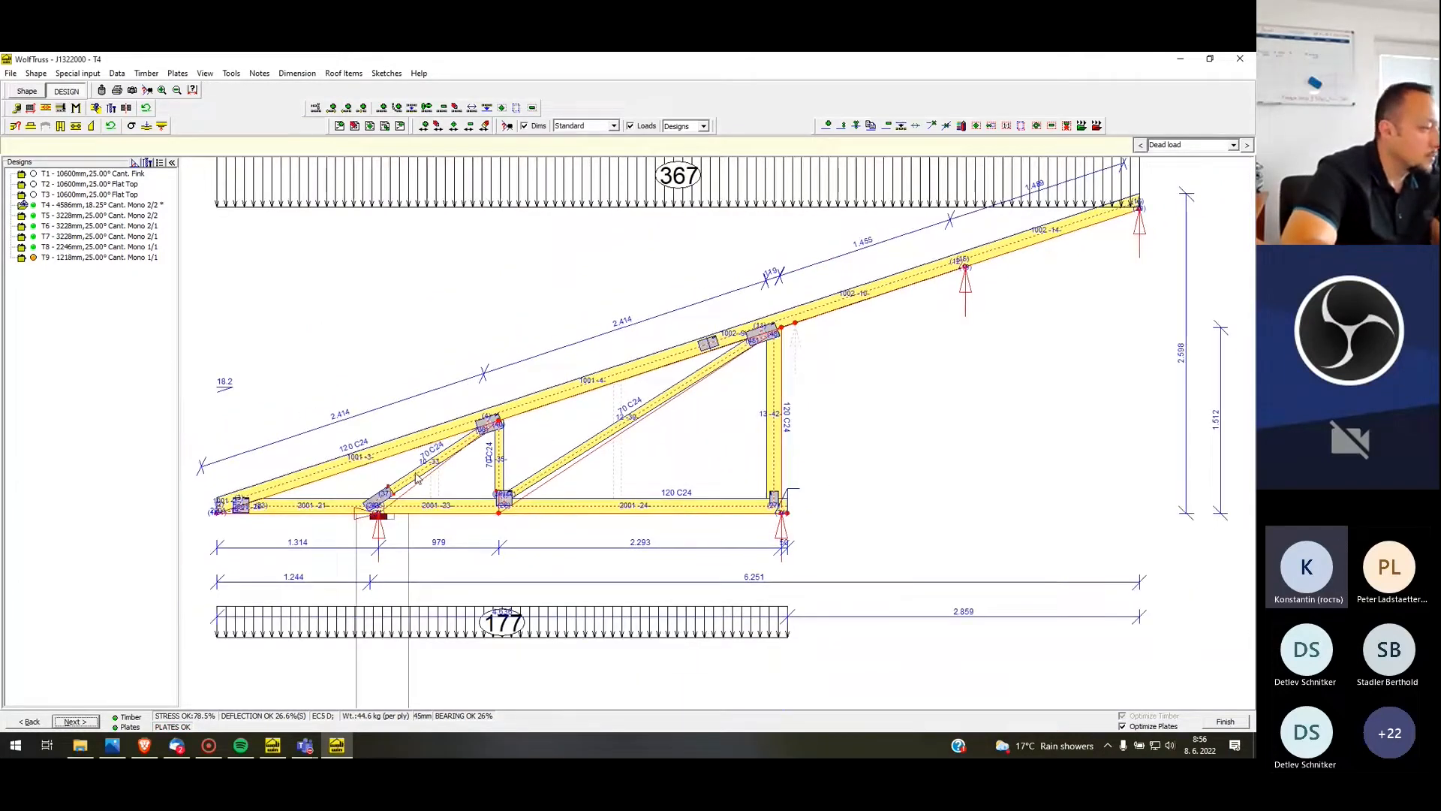
pyautogui.click(26, 91)
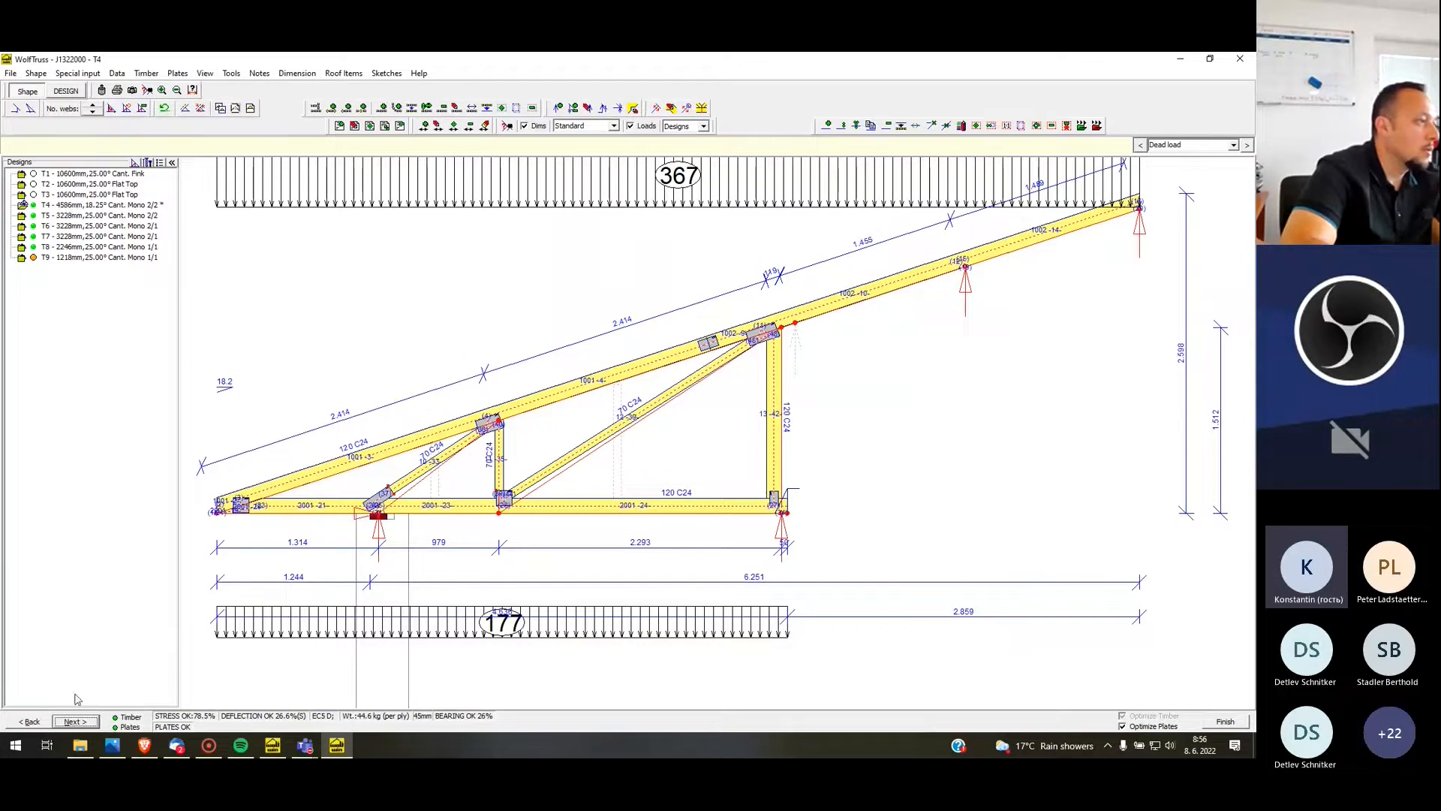
pyautogui.click(84, 723)
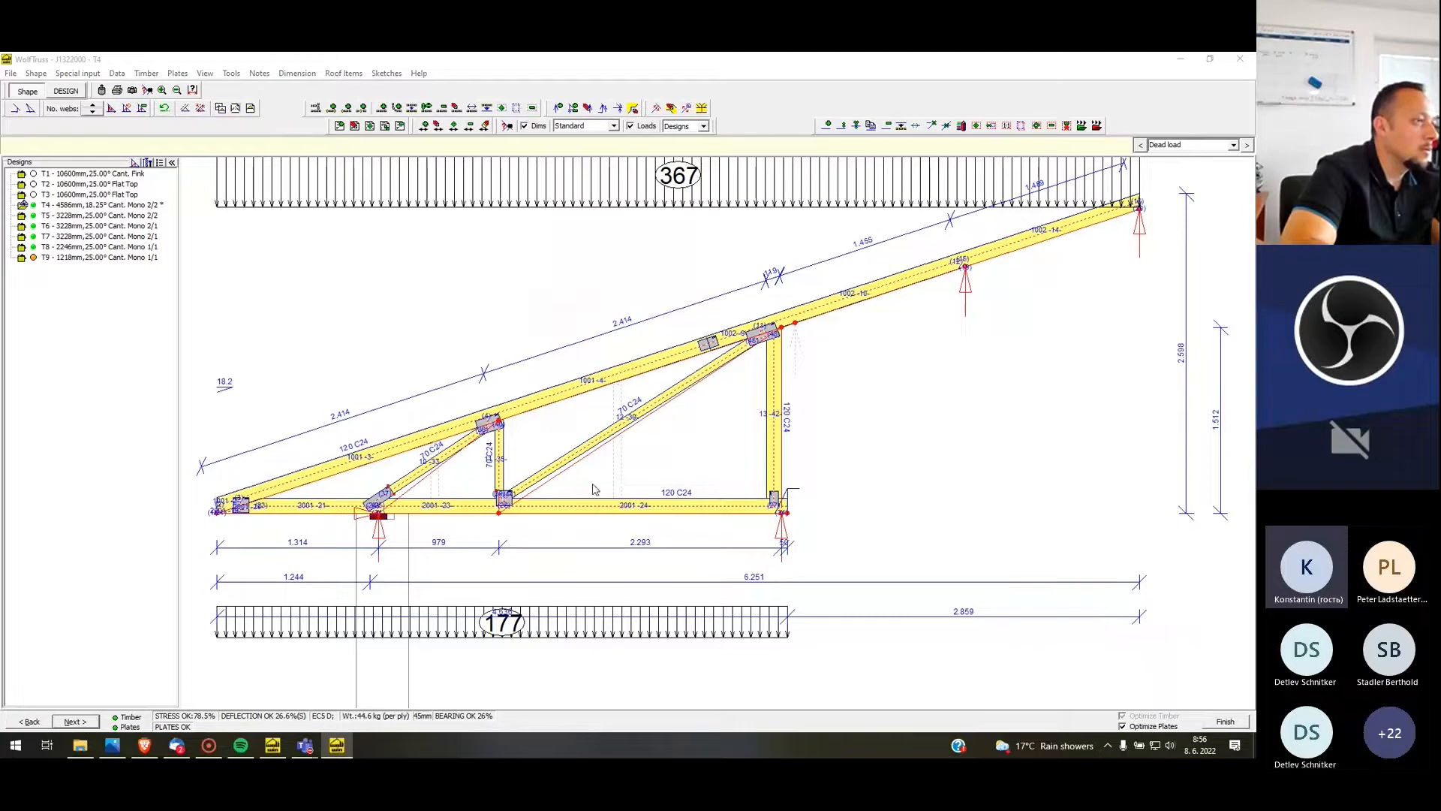
pyautogui.click(597, 487)
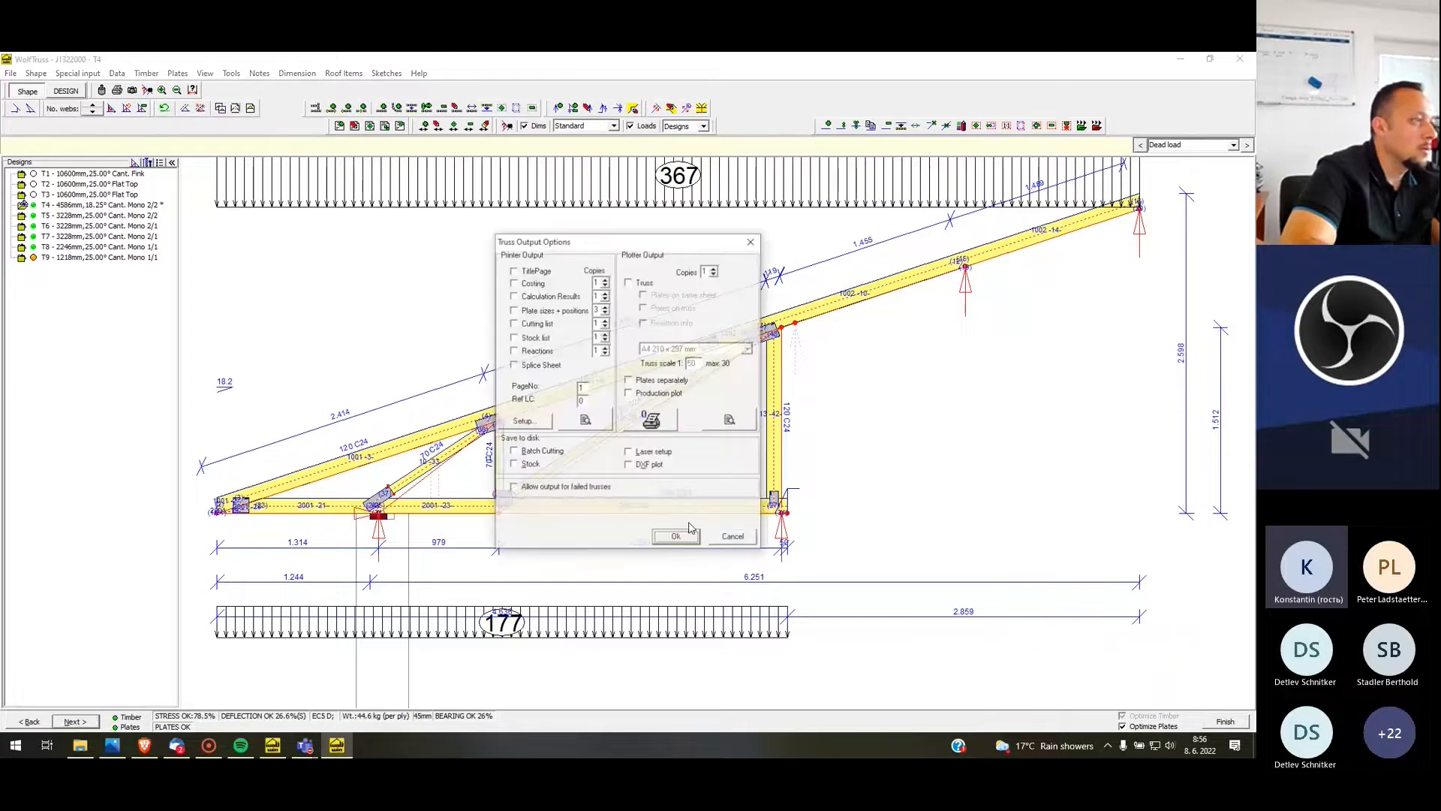
pyautogui.click(736, 533)
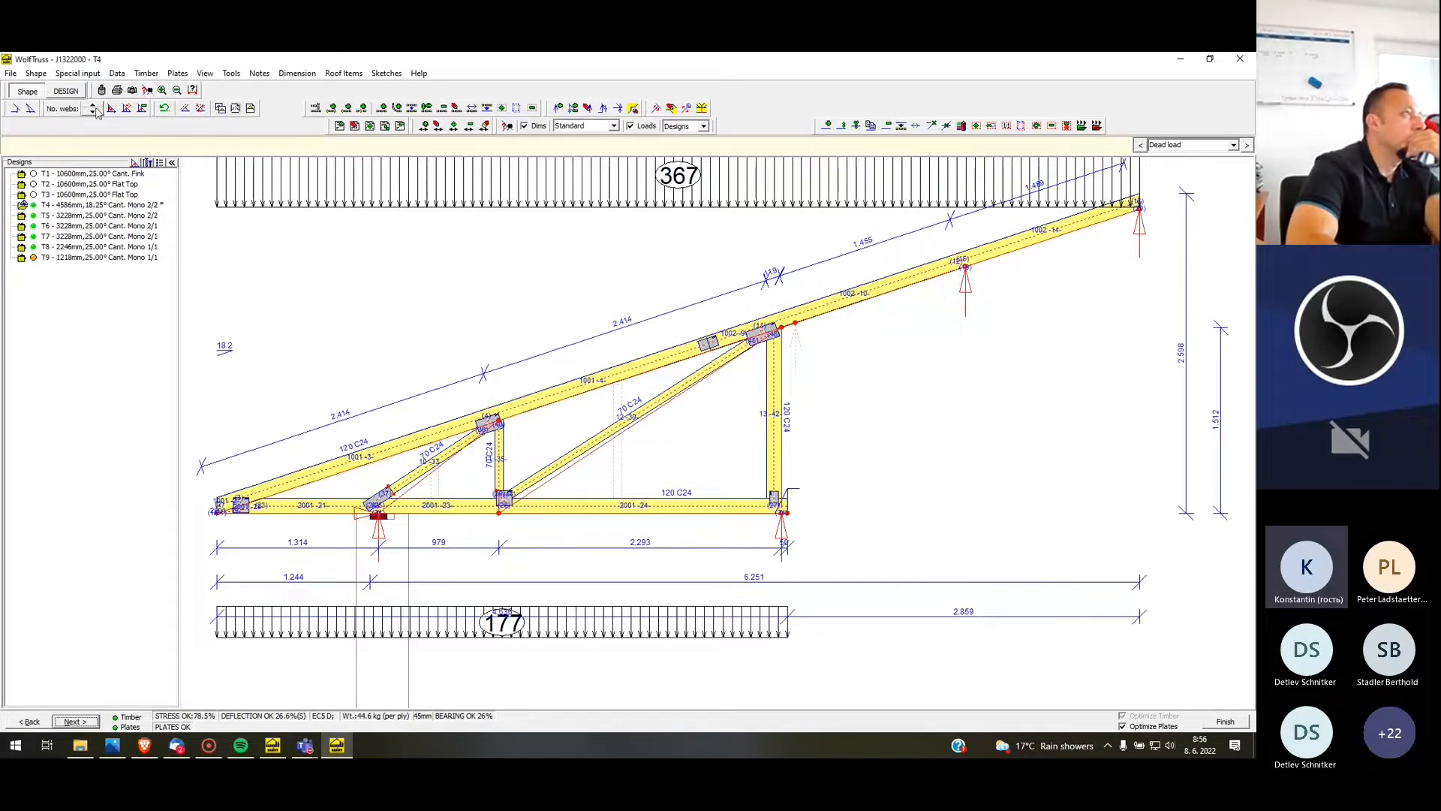
pyautogui.click(81, 91)
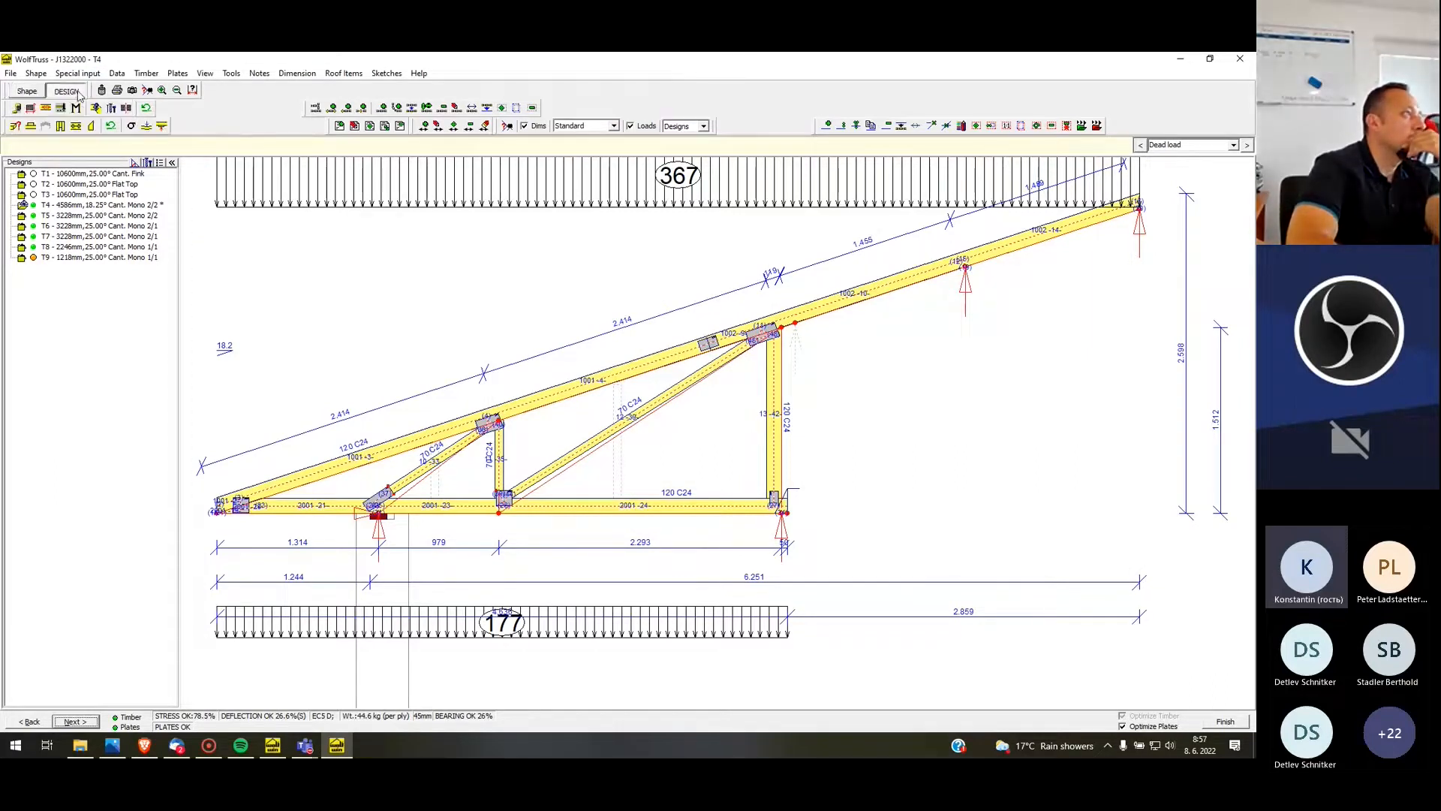
# Move T4's rafter splice to a left dimension of 5950 mm and finish the splice editing
pyautogui.click(45, 108)
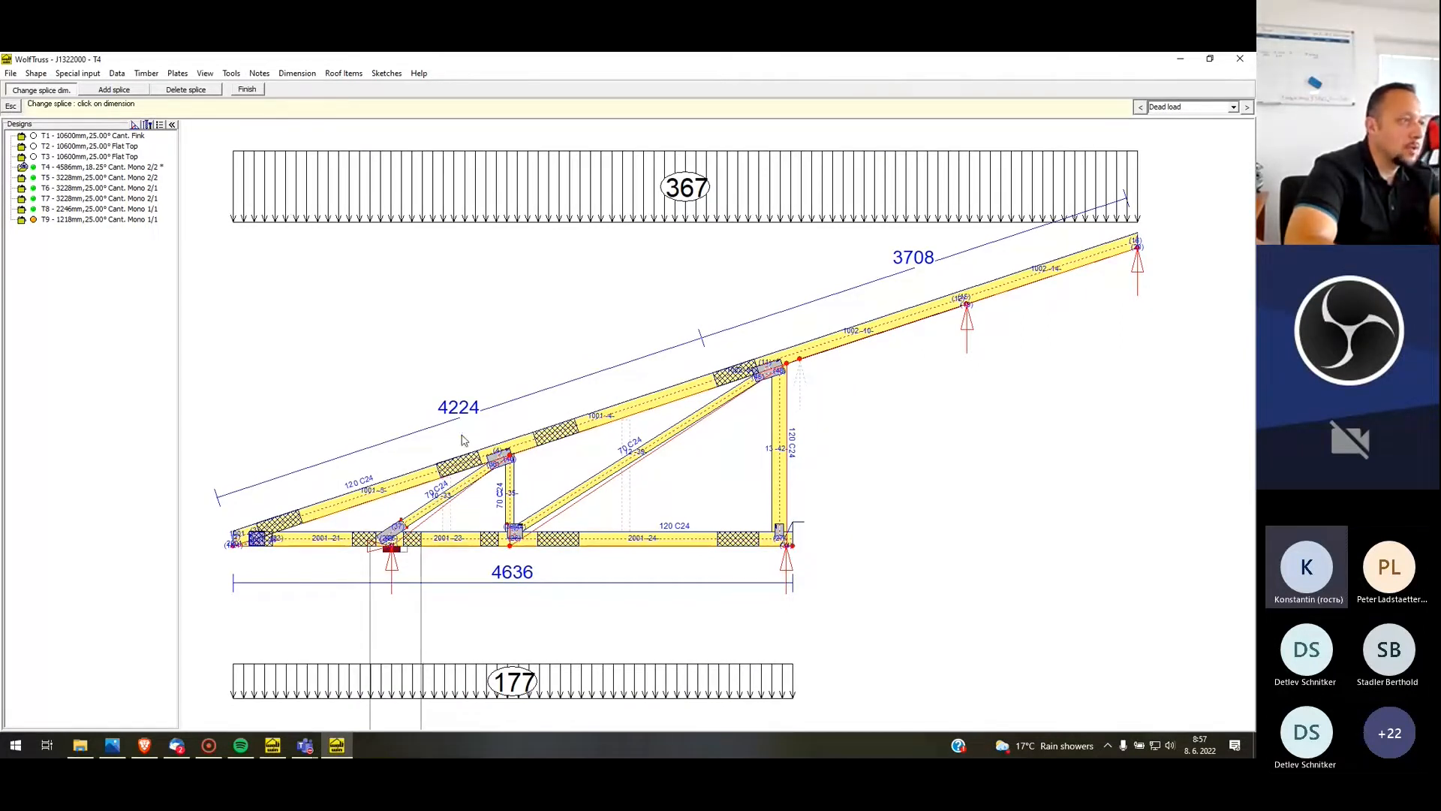
pyautogui.click(478, 419)
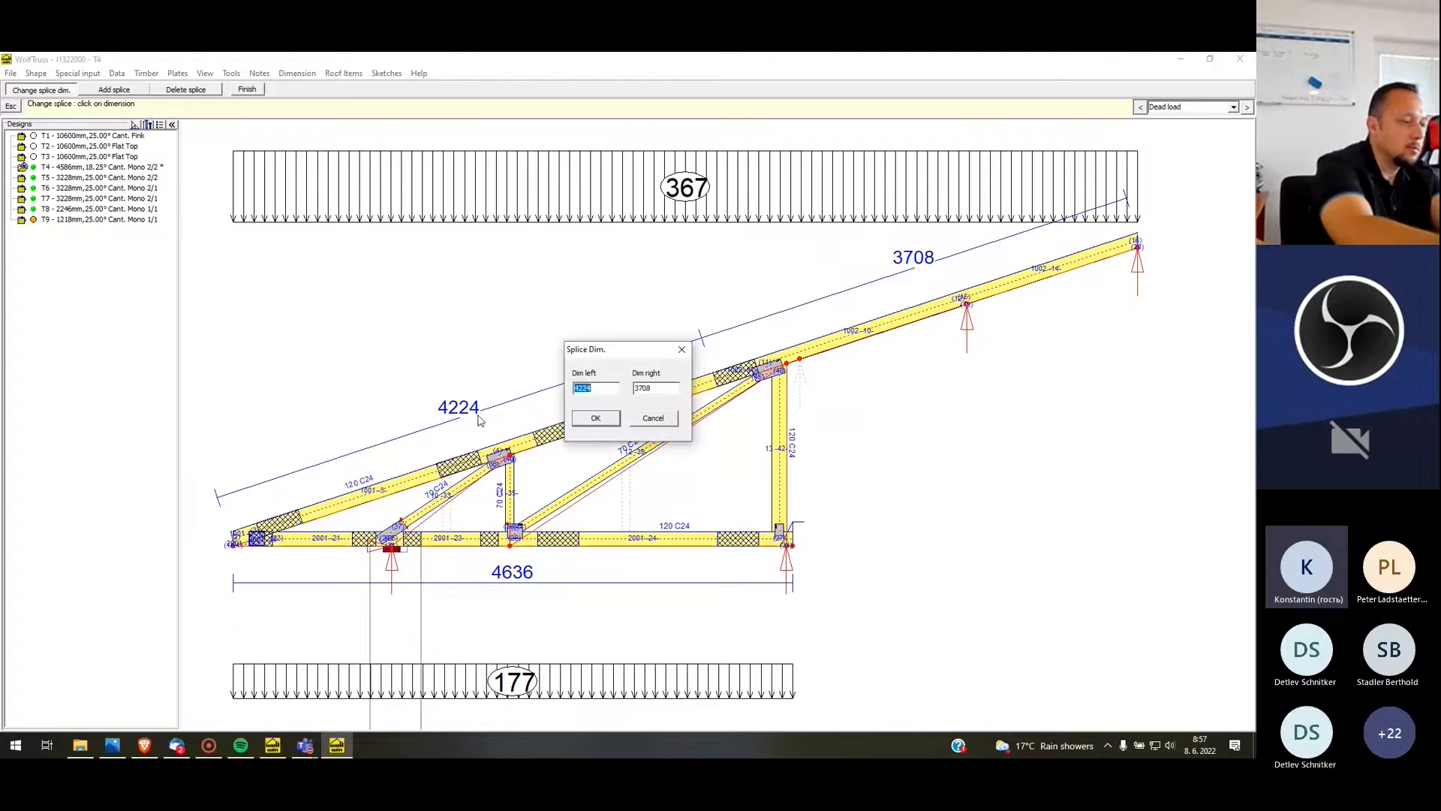
pyautogui.write('590')
pyautogui.press('BackSpace')
pyautogui.write('50')
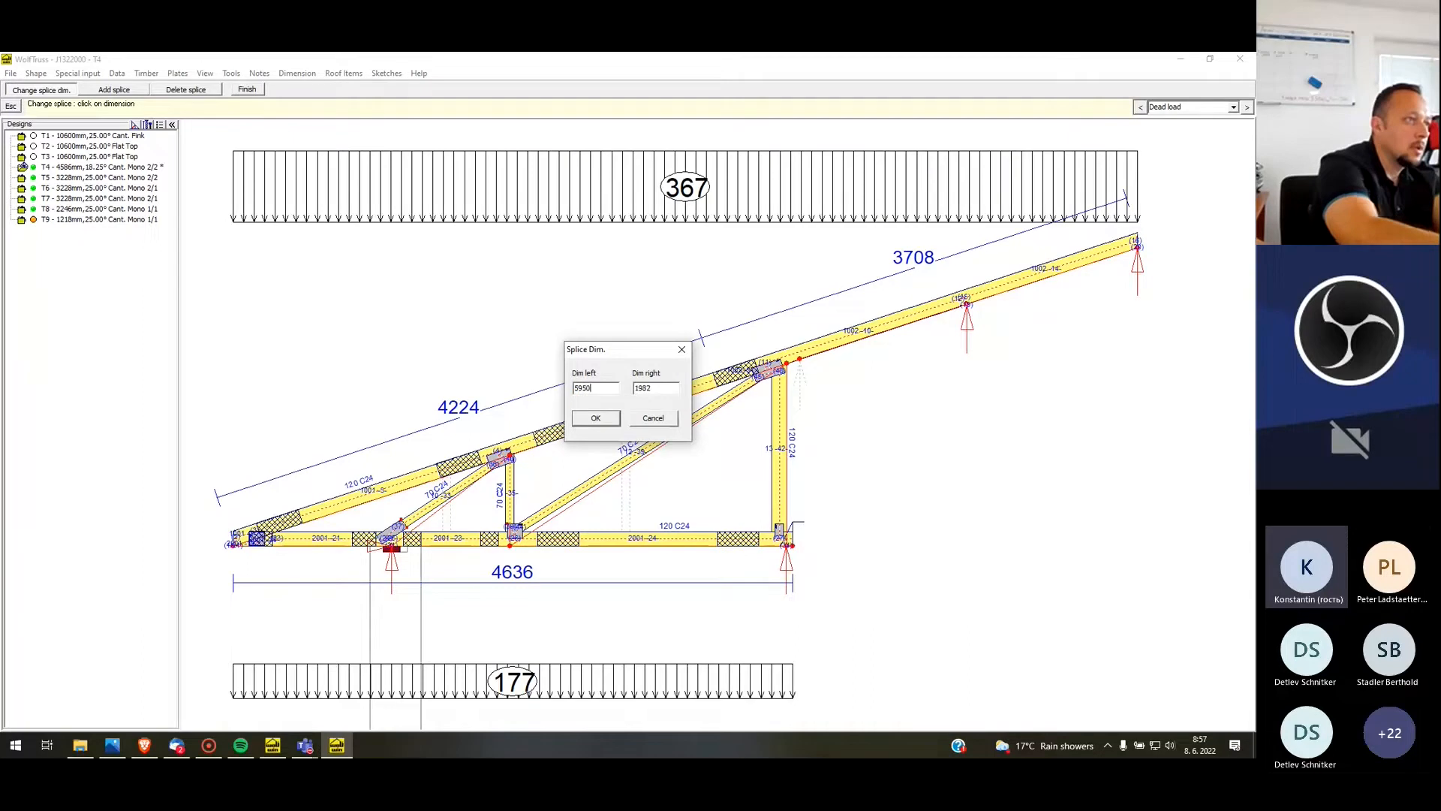
pyautogui.click(597, 418)
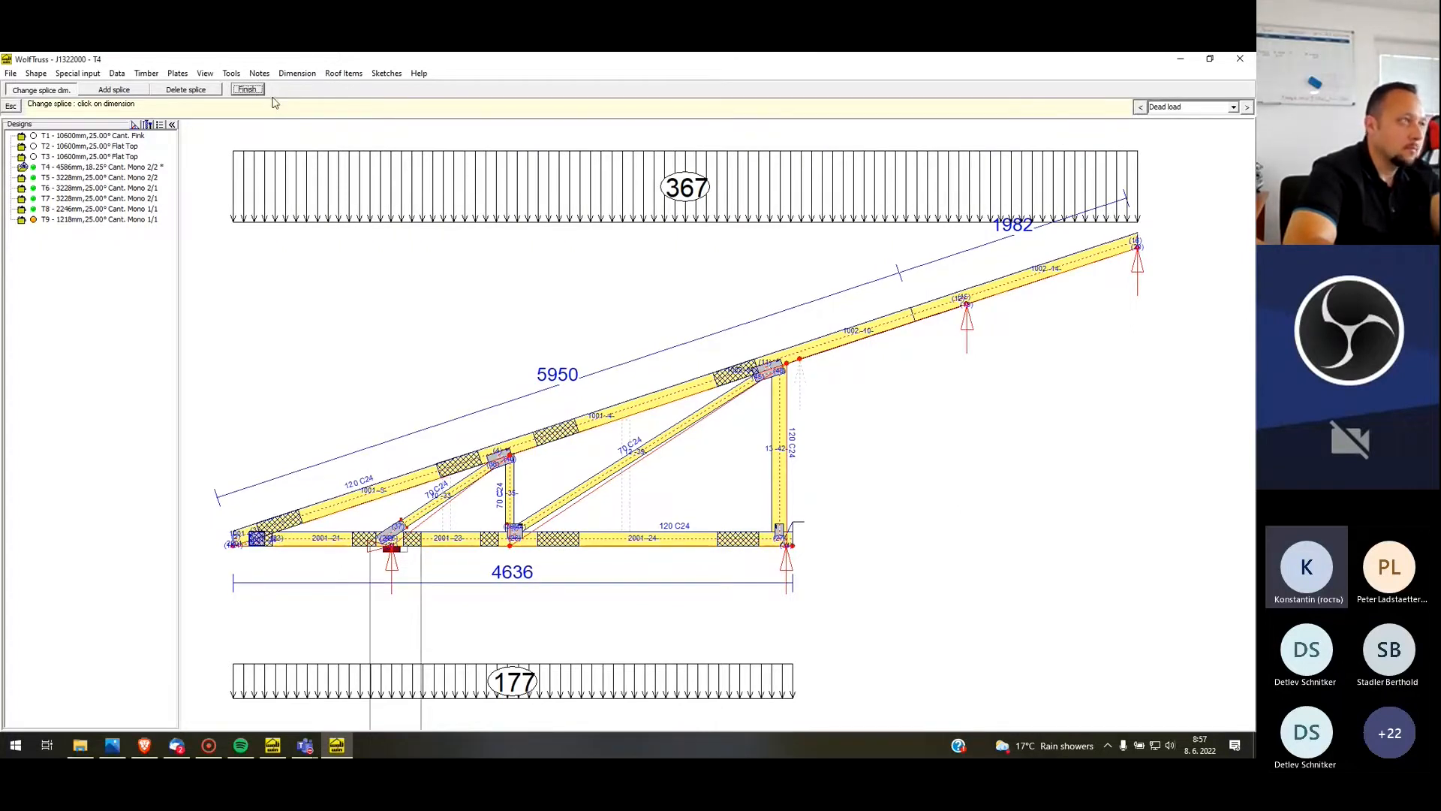
pyautogui.click(249, 91)
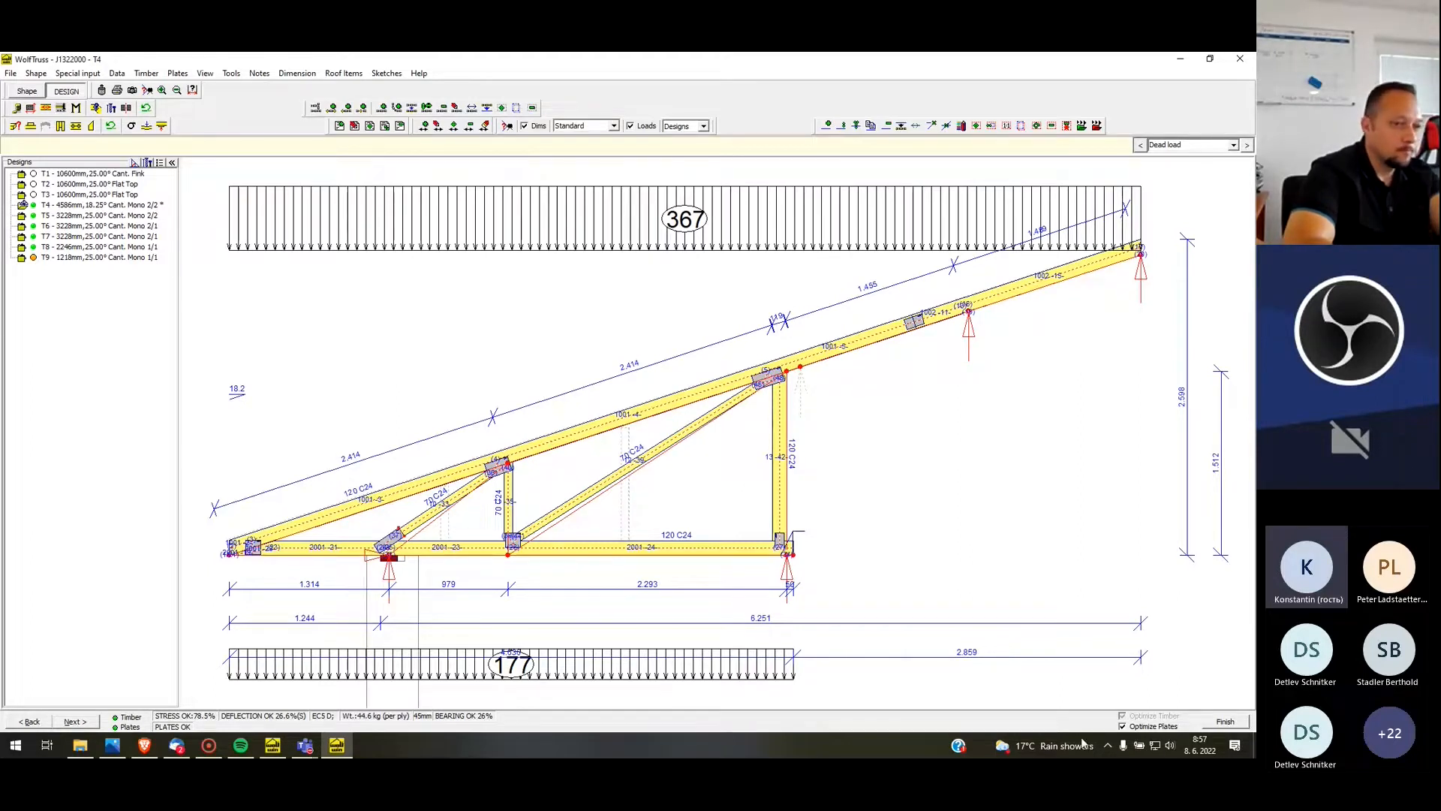
# Finish T4, ignore the roofscape mismatch and open flat-top profile T3 for re-design
pyautogui.click(1214, 726)
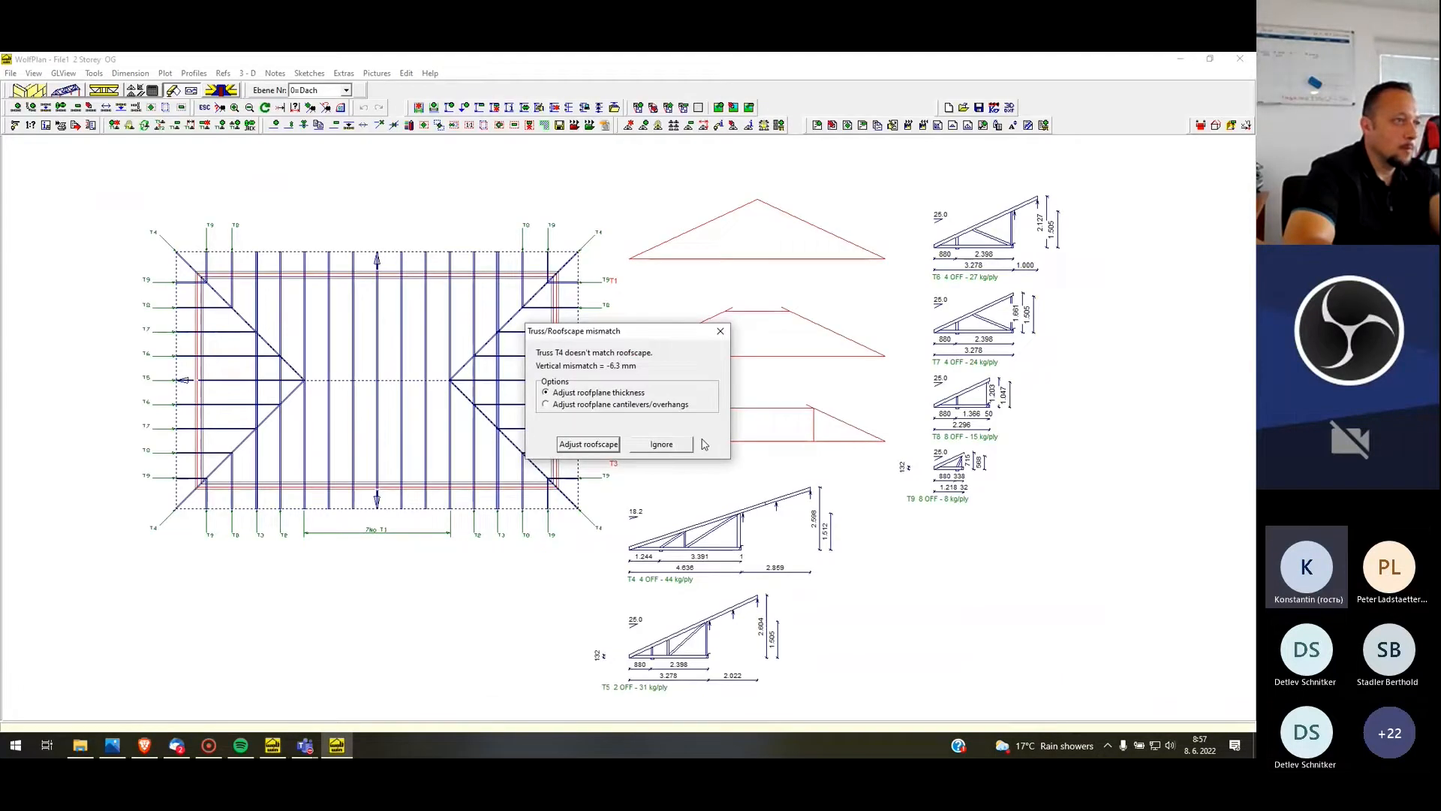
pyautogui.click(661, 444)
pyautogui.click(691, 439)
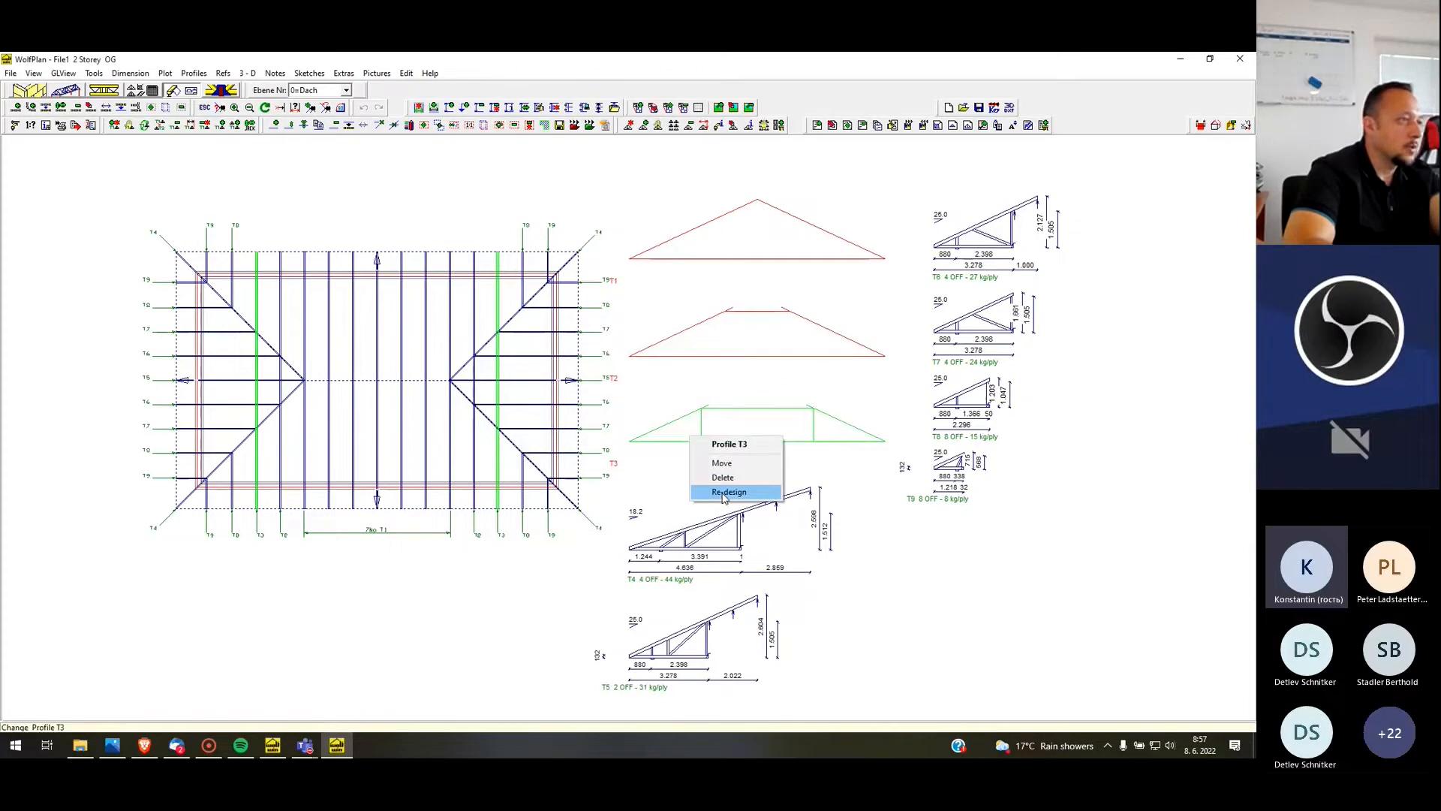
pyautogui.click(725, 493)
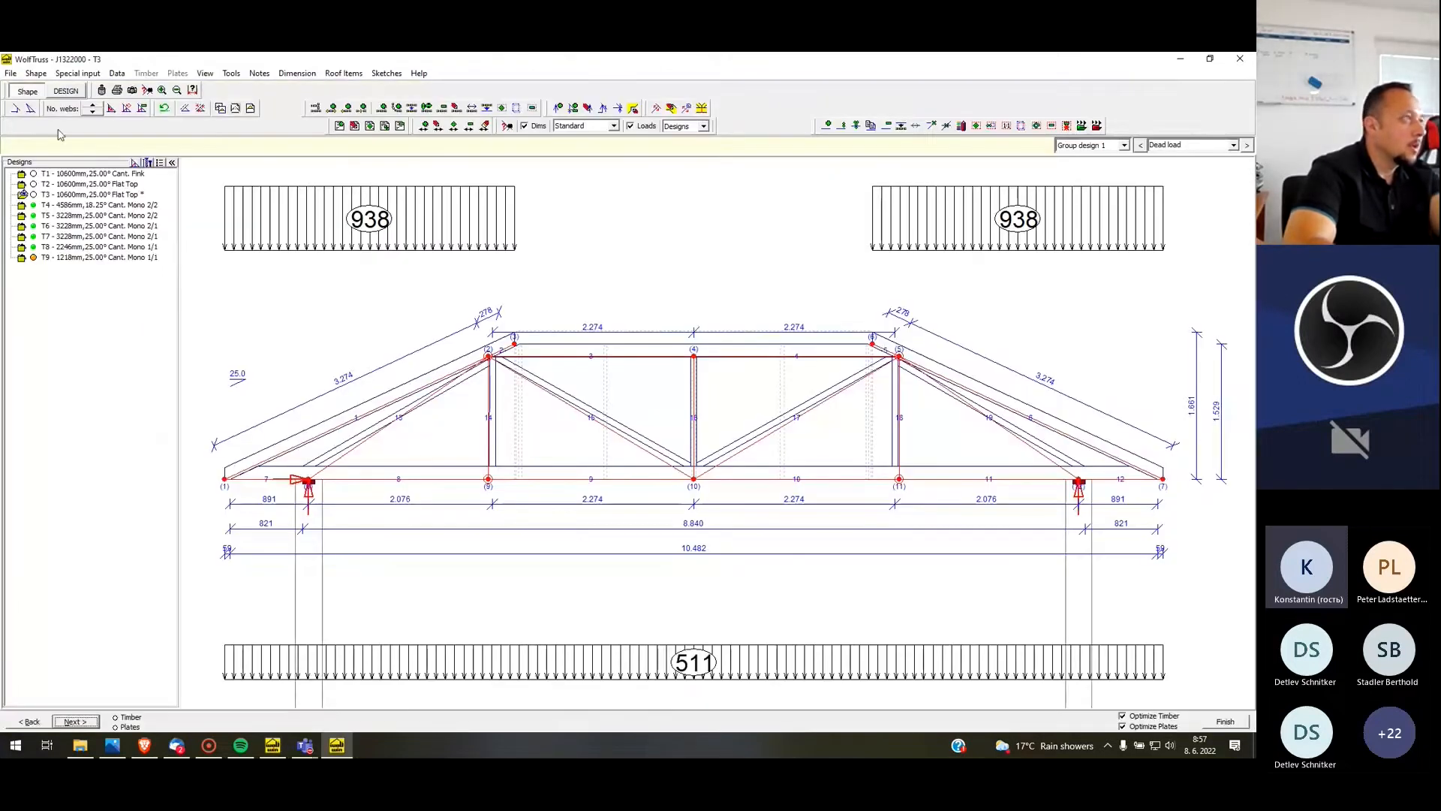
# Raise T3's number of webs by two increments and display the AL Permanent load case
pyautogui.click(93, 105)
pyautogui.click(93, 105)
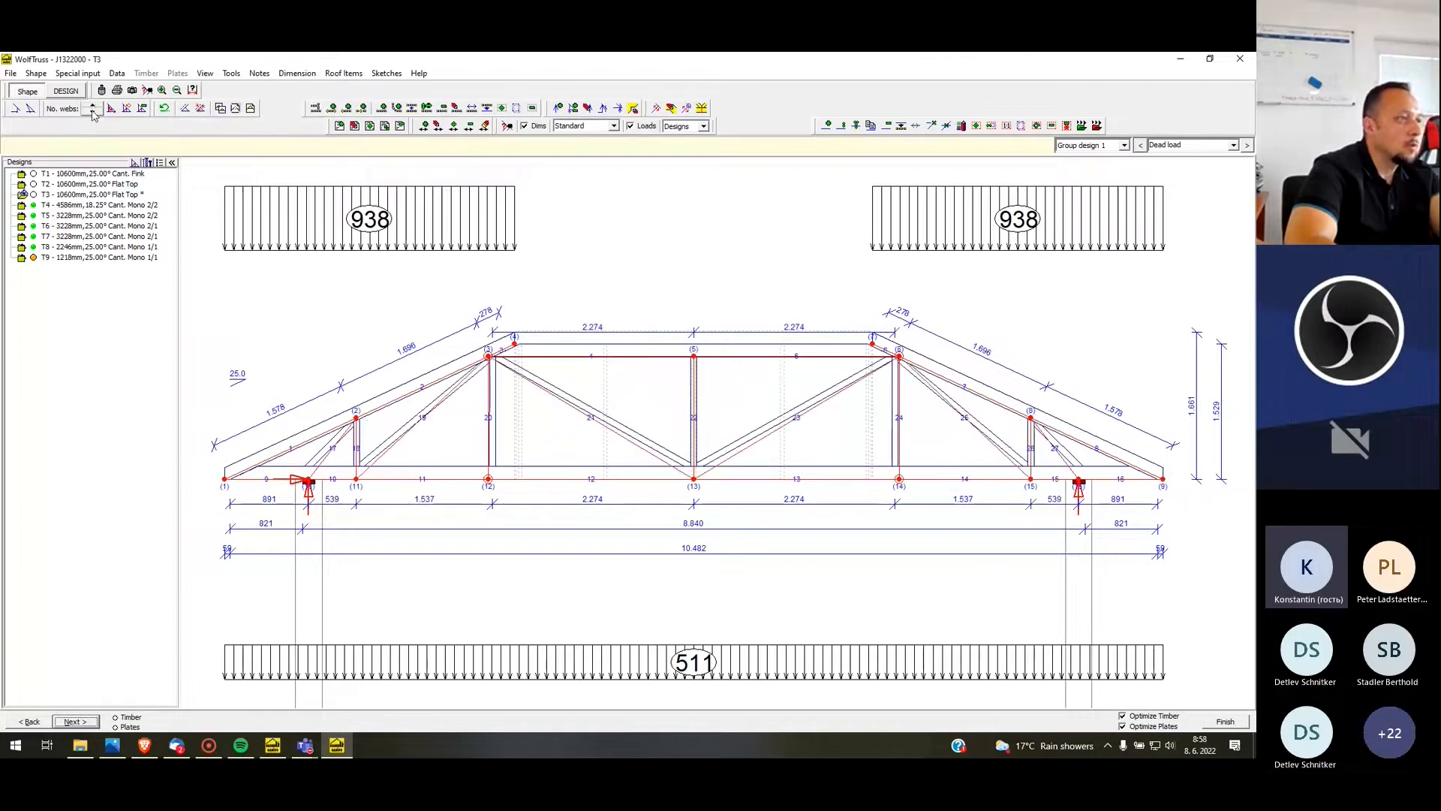
pyautogui.click(1247, 146)
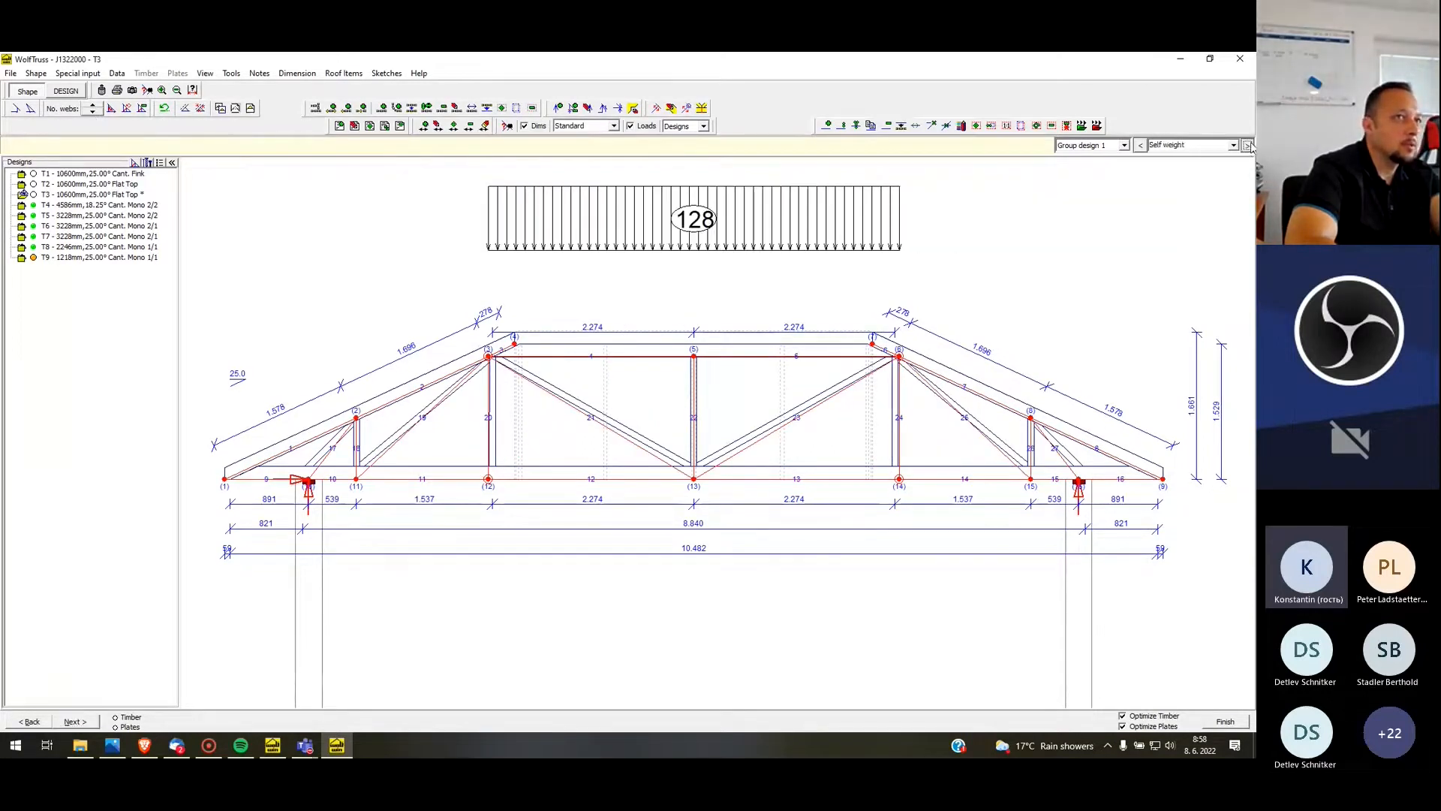
pyautogui.click(1247, 145)
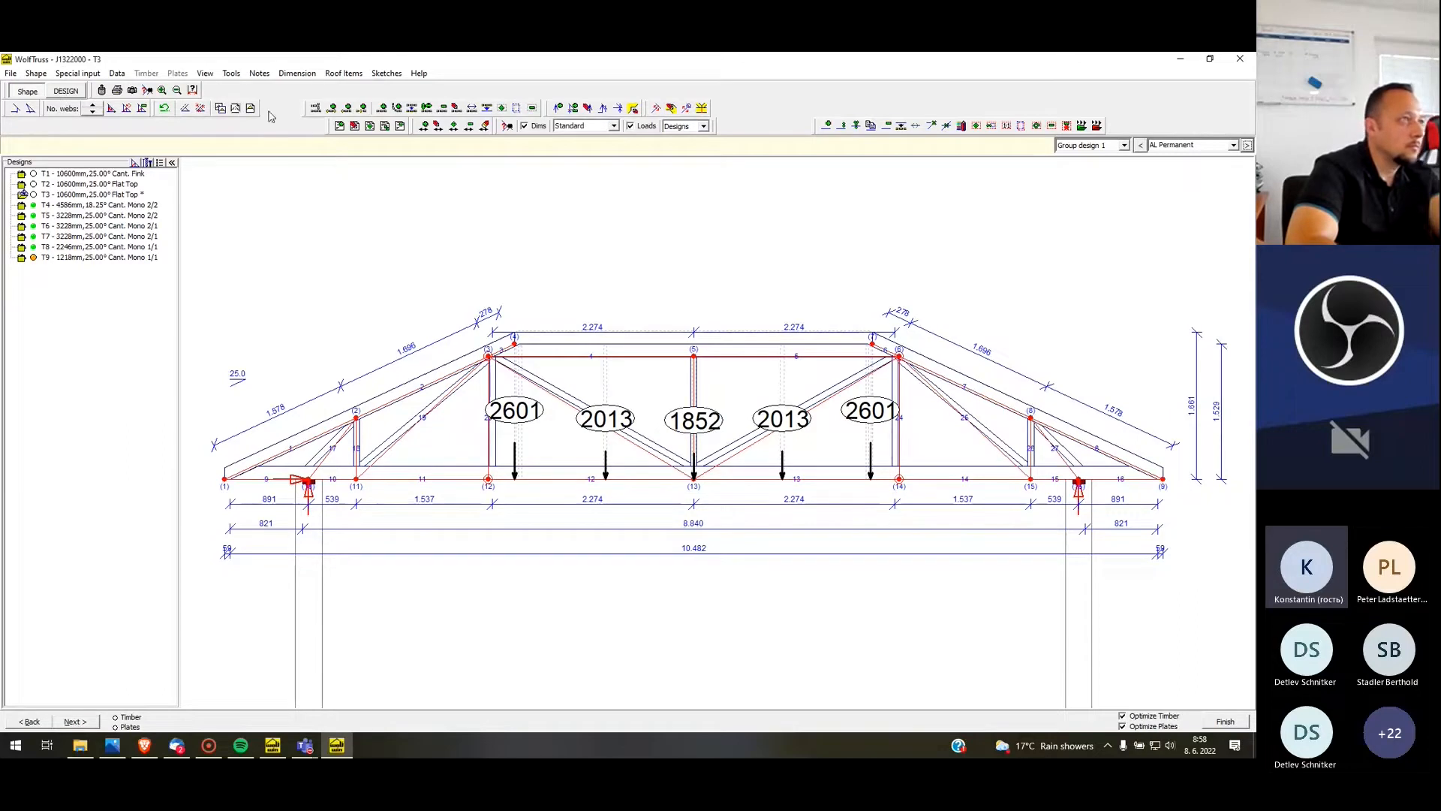
# Clear all fixed rafter and ceiling-tie node positions of T3
pyautogui.click(688, 113)
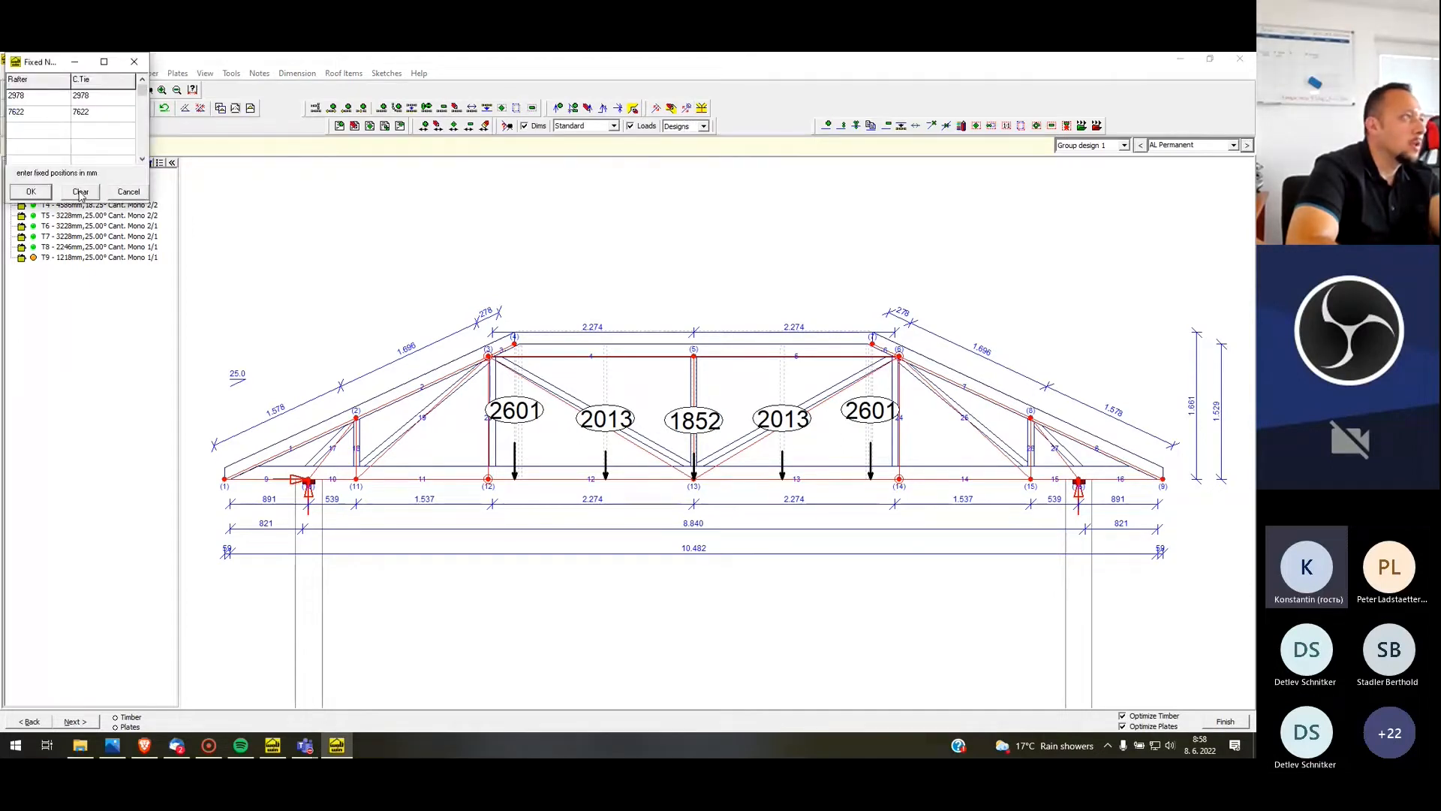
pyautogui.click(80, 192)
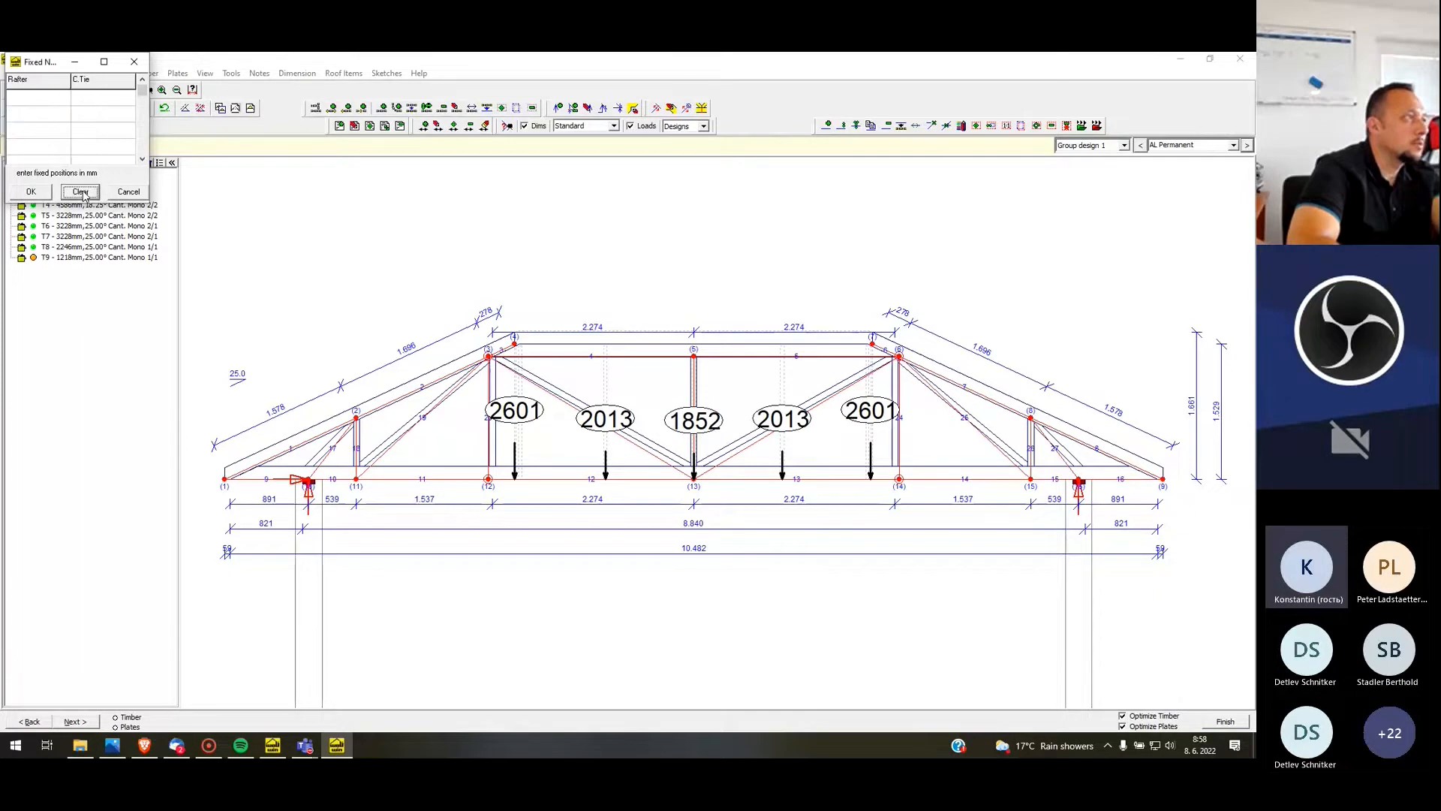
pyautogui.click(27, 192)
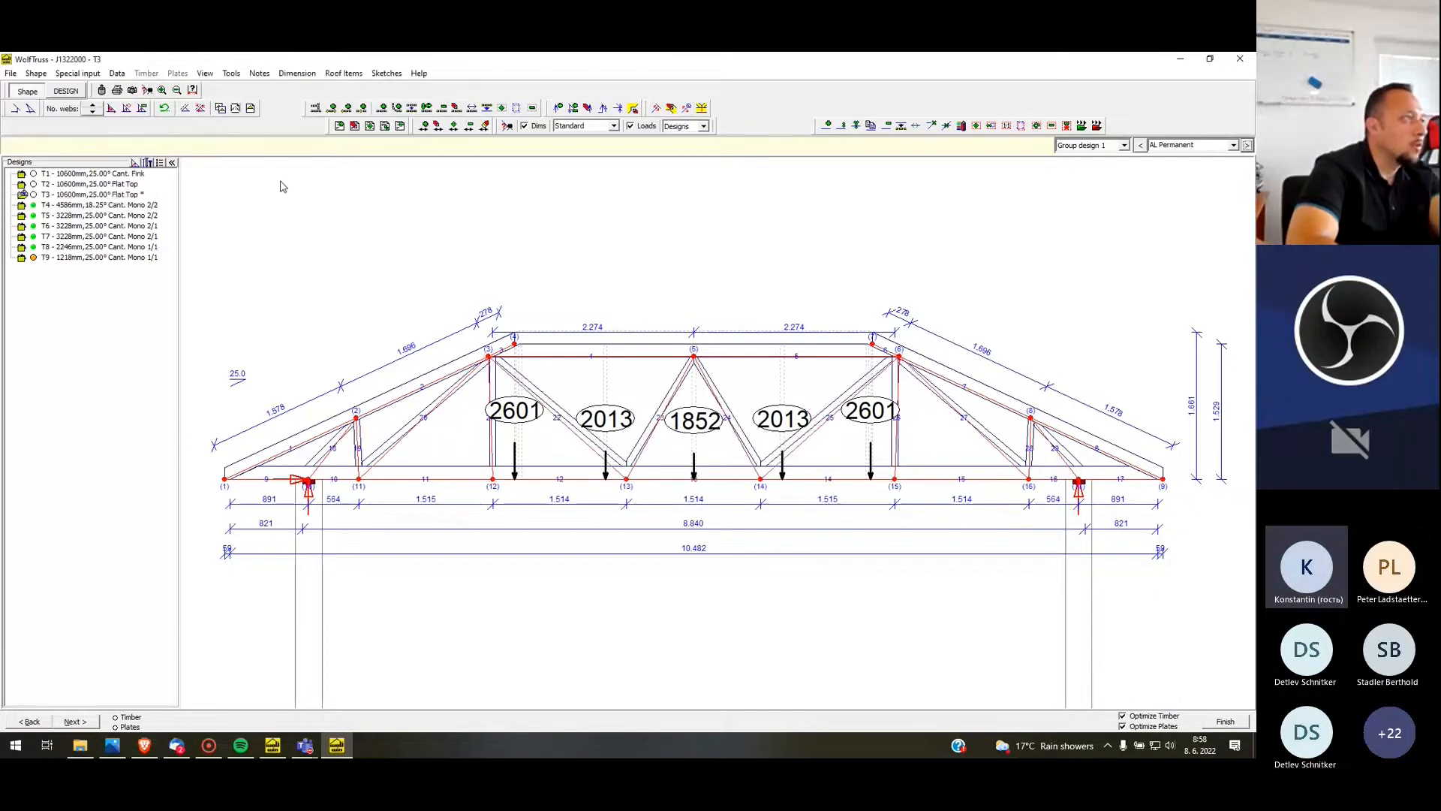
# Raise T3's web count until the bottom chord has five nodes between the supports, including one at midspan
pyautogui.click(96, 109)
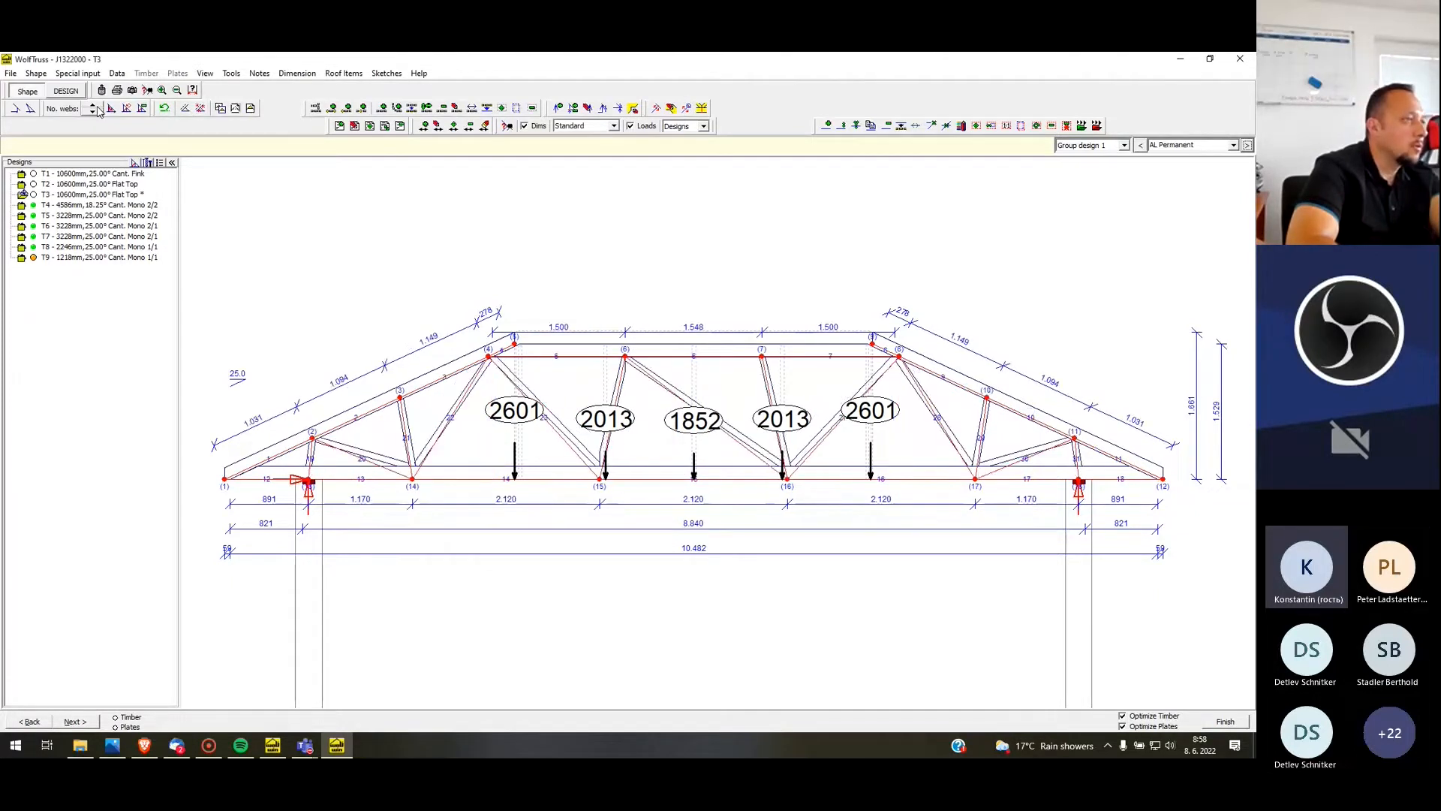
pyautogui.click(96, 108)
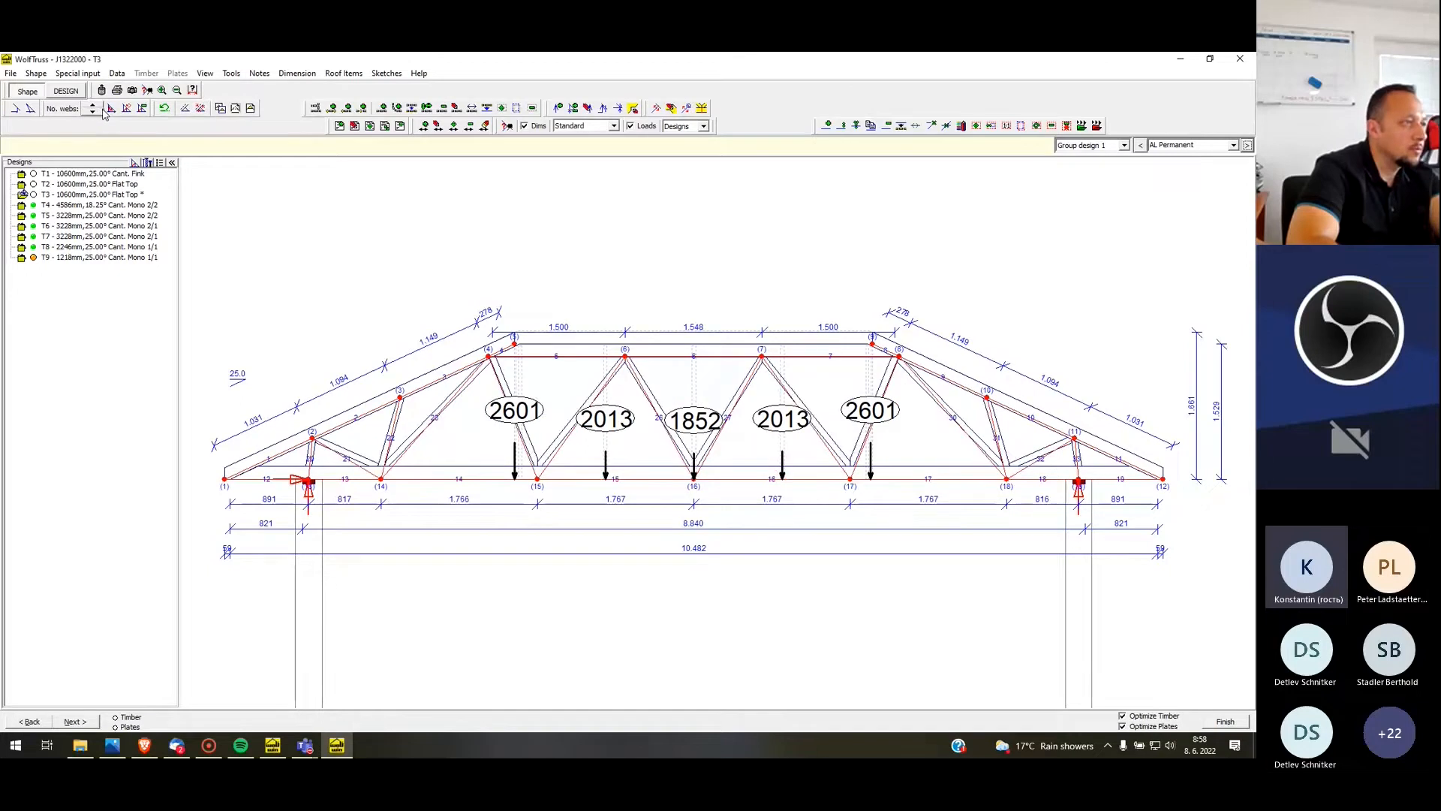
pyautogui.click(101, 109)
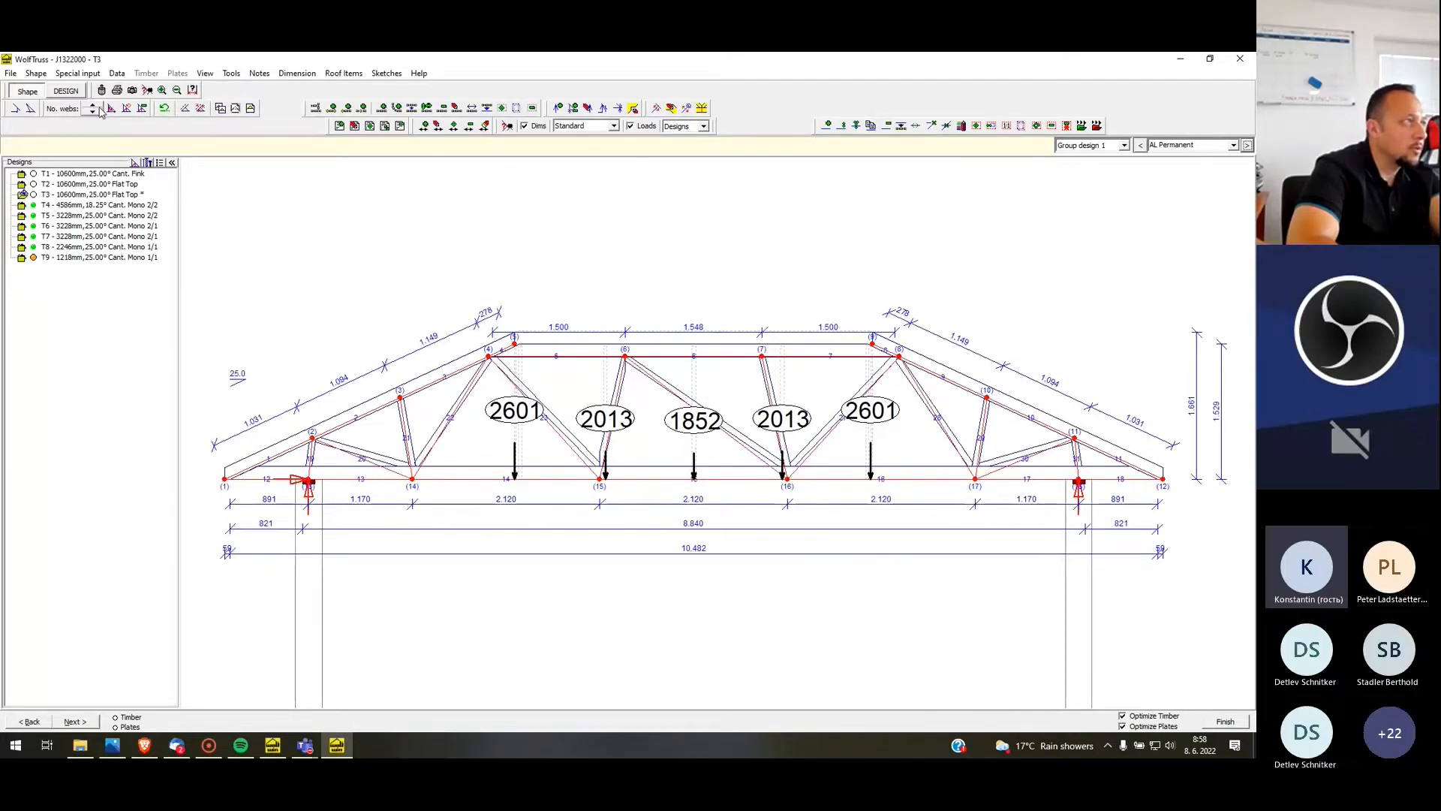
pyautogui.click(97, 107)
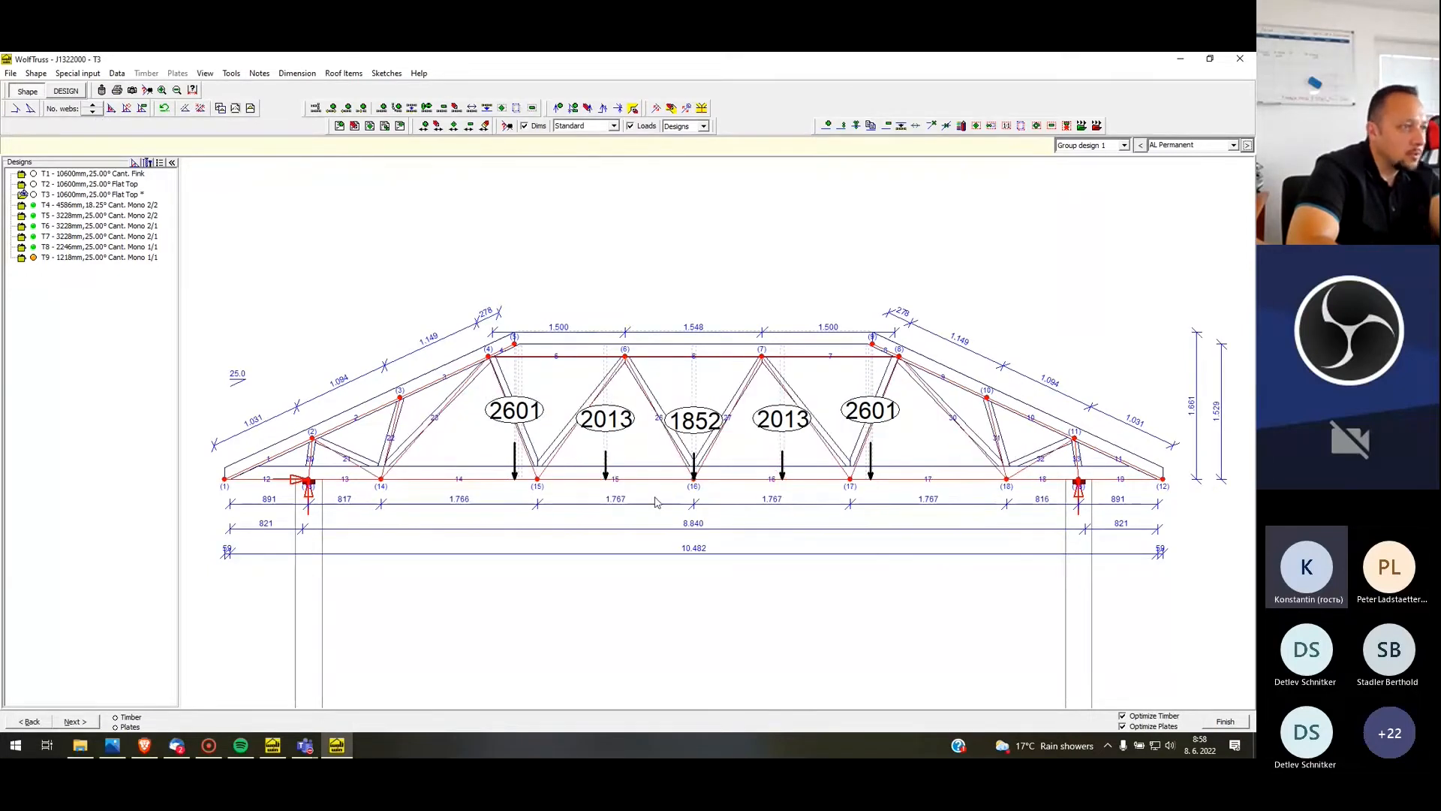
# Move bottom-chord node 15 outward by 200 mm in 100 mm steps, keeping symmetry on, beneath the outer 2601 load
pyautogui.rightClick(545, 485)
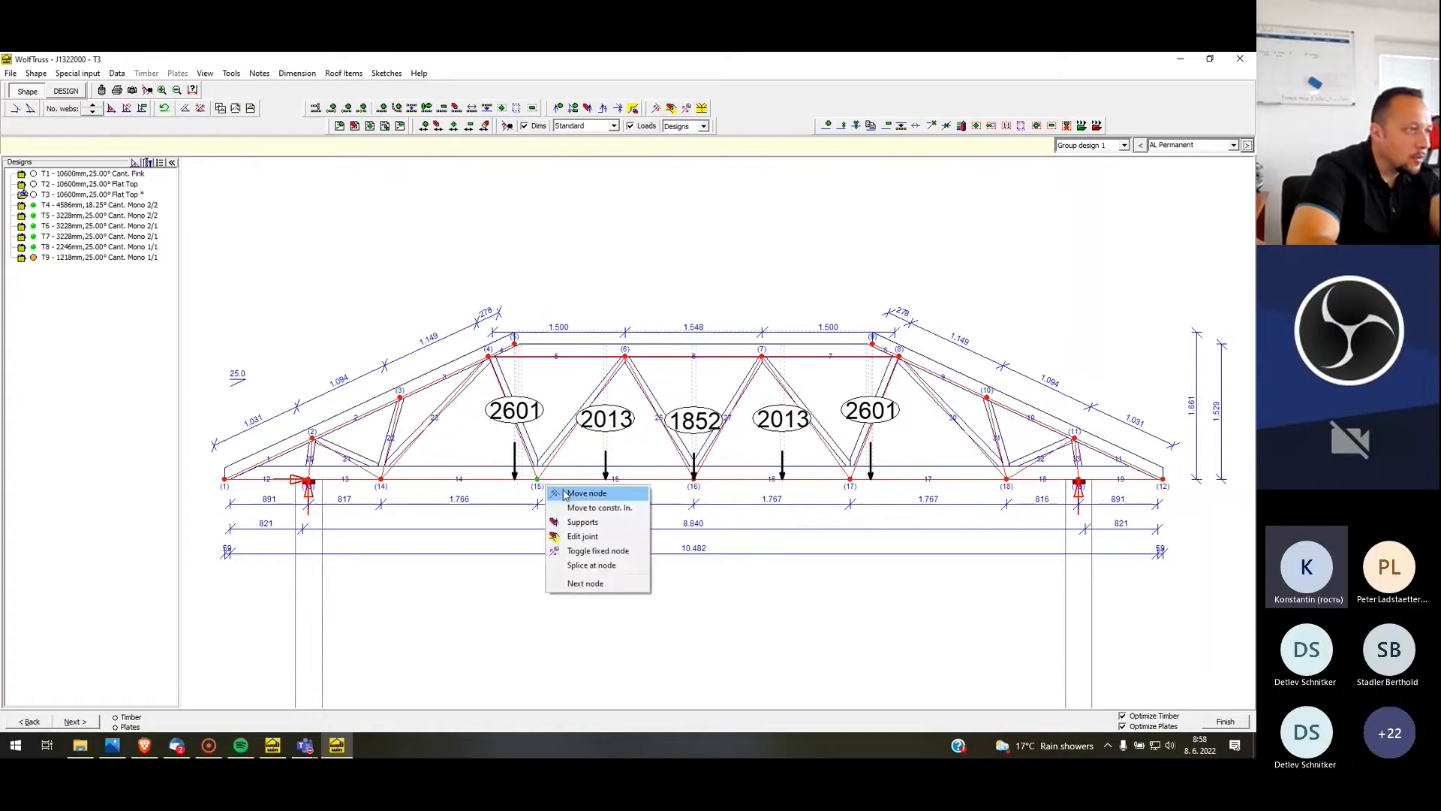
pyautogui.click(586, 493)
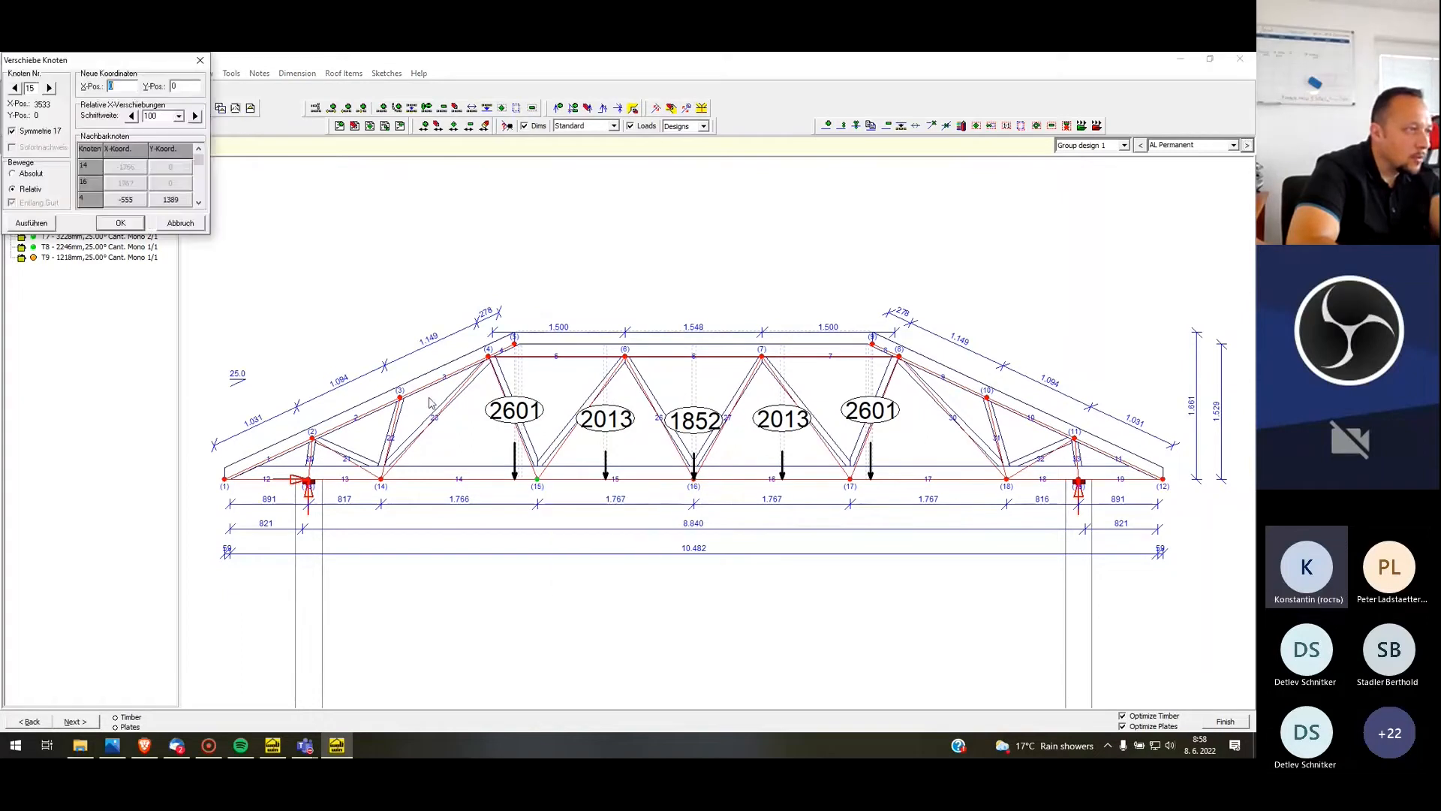
pyautogui.click(132, 116)
pyautogui.click(133, 119)
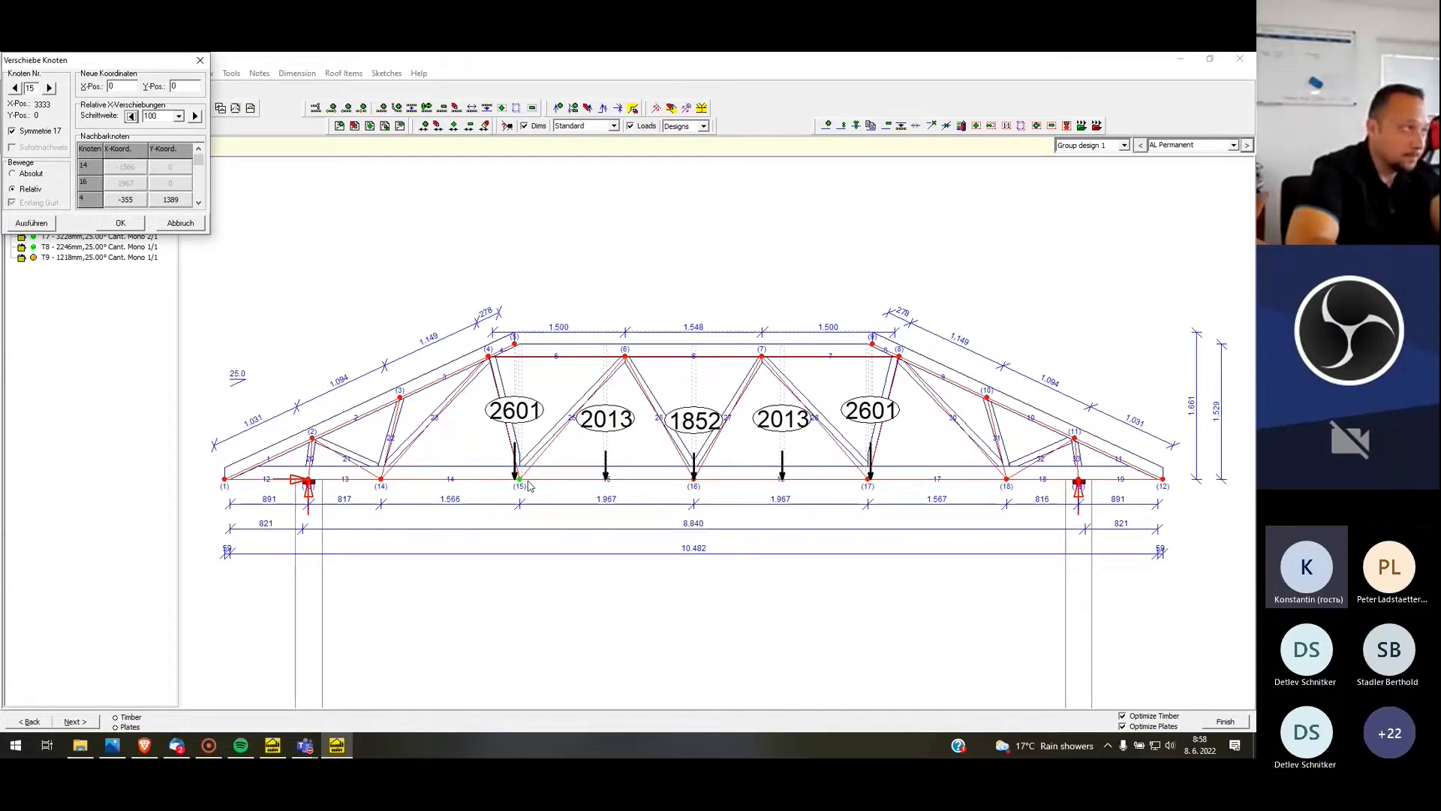
pyautogui.click(120, 224)
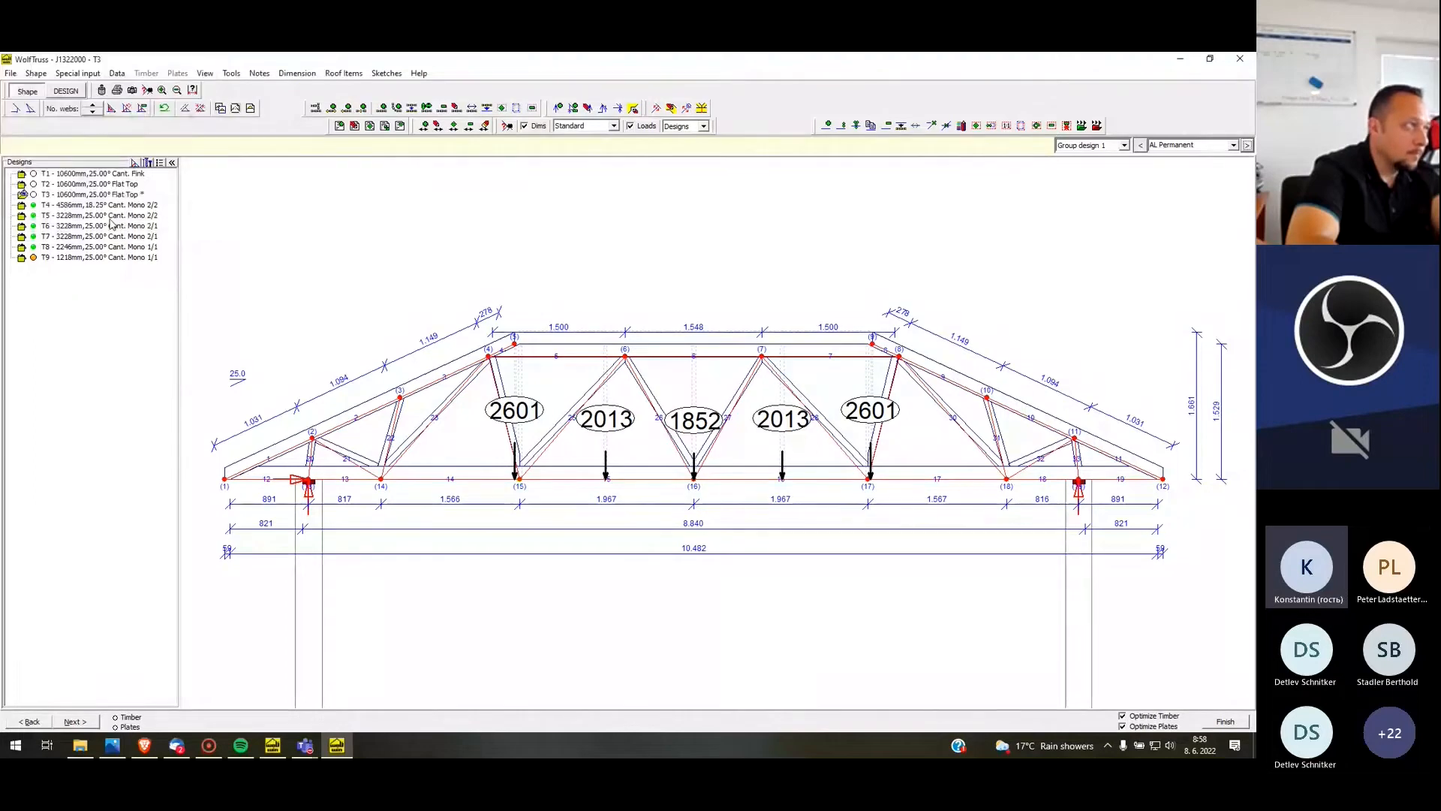
# Design T3 with manual timber sizes, setting Rafter1, Rafter2 and Rafter3 to 120 mm depth and C.tie4 to 145 mm
pyautogui.click(66, 91)
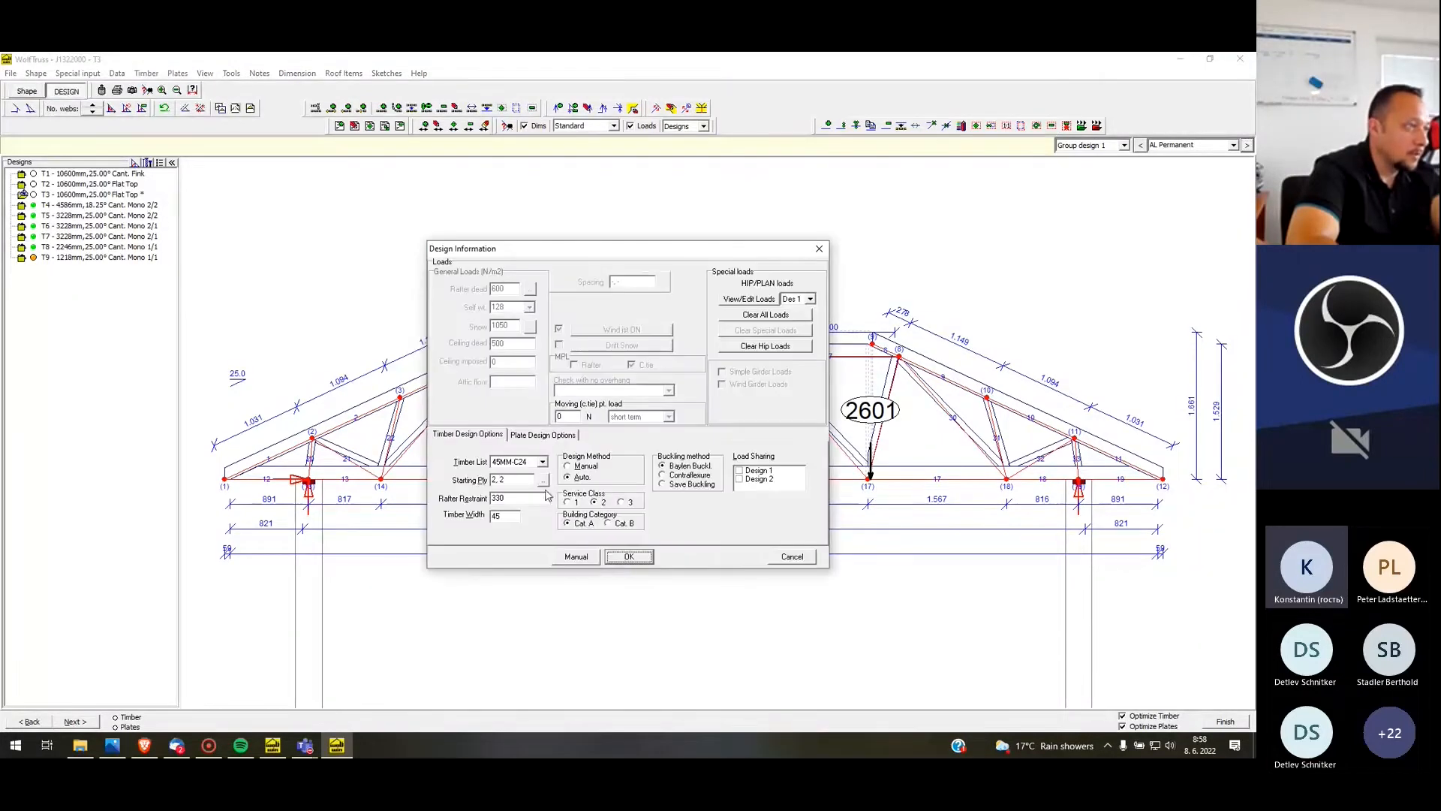
pyautogui.click(572, 557)
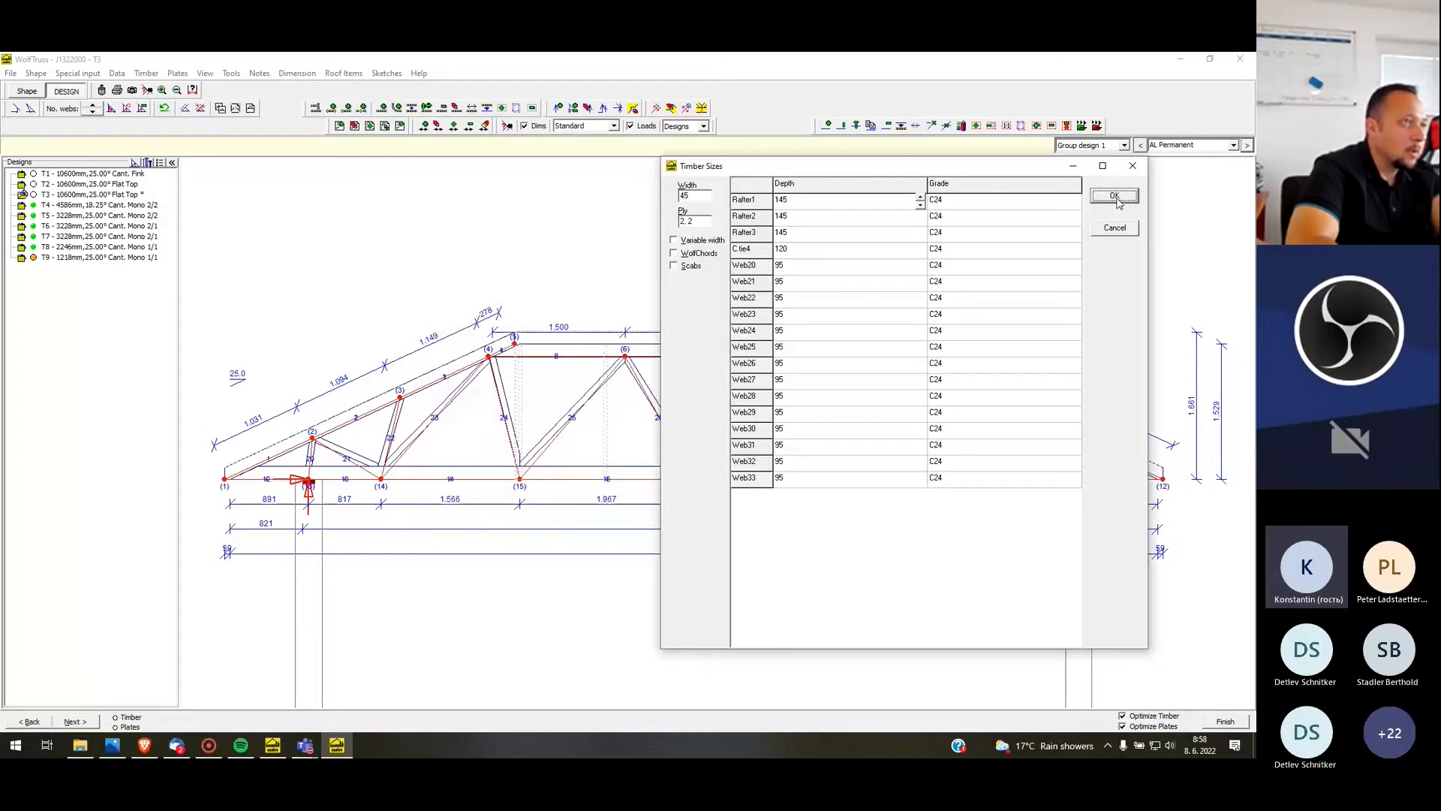
pyautogui.click(920, 205)
pyautogui.click(908, 216)
pyautogui.write('120')
pyautogui.press('Return')
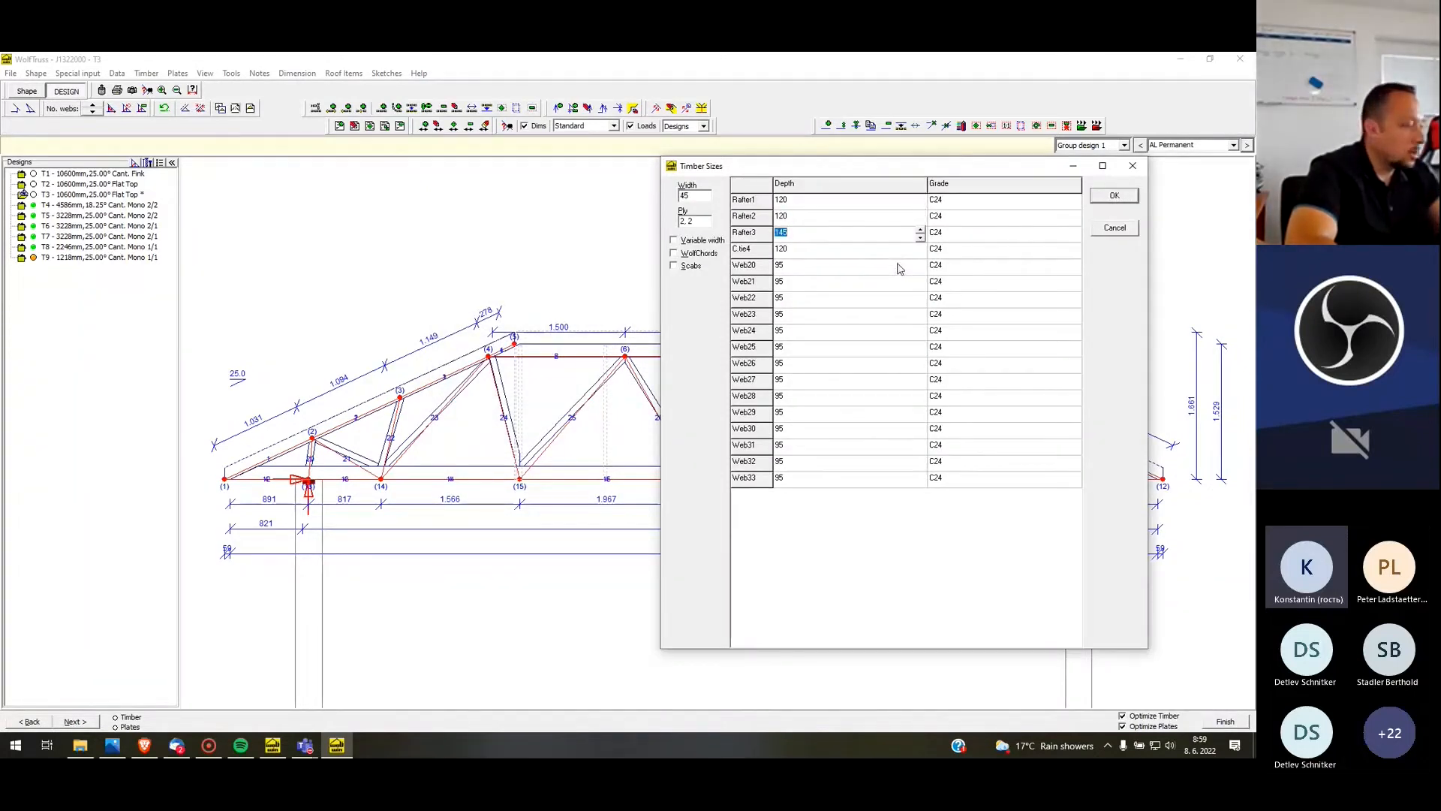
pyautogui.write('120')
pyautogui.press('Return')
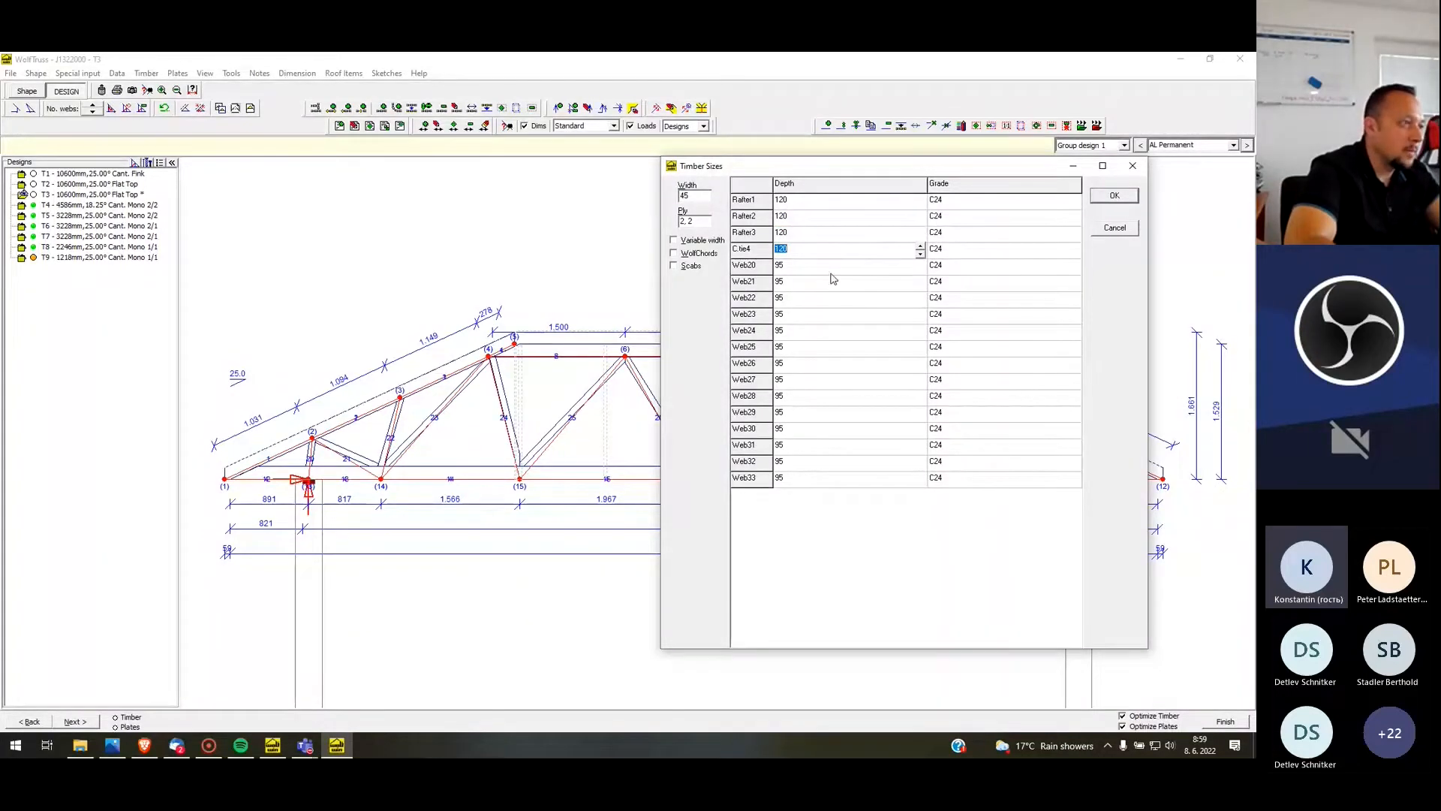
pyautogui.click(920, 247)
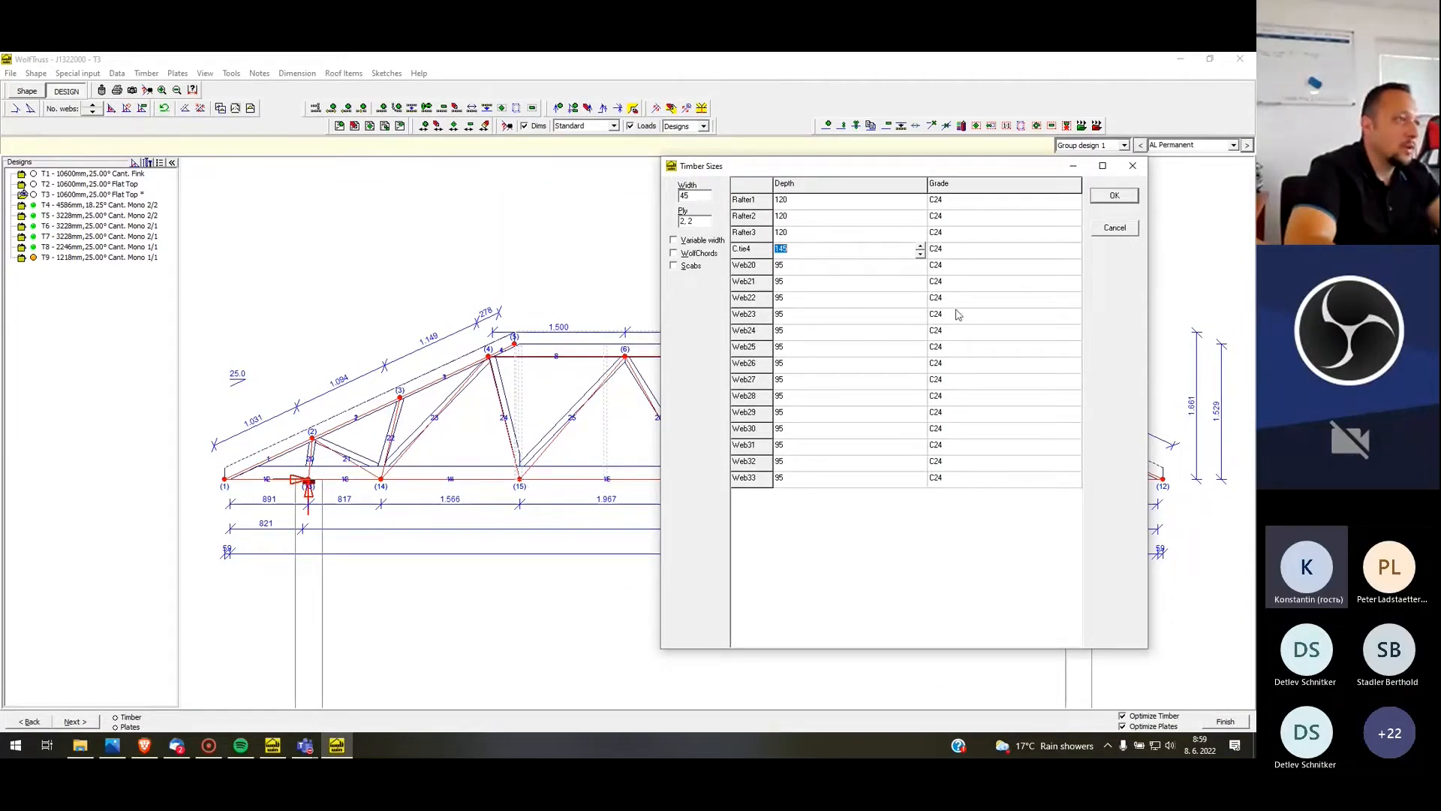
pyautogui.click(1116, 196)
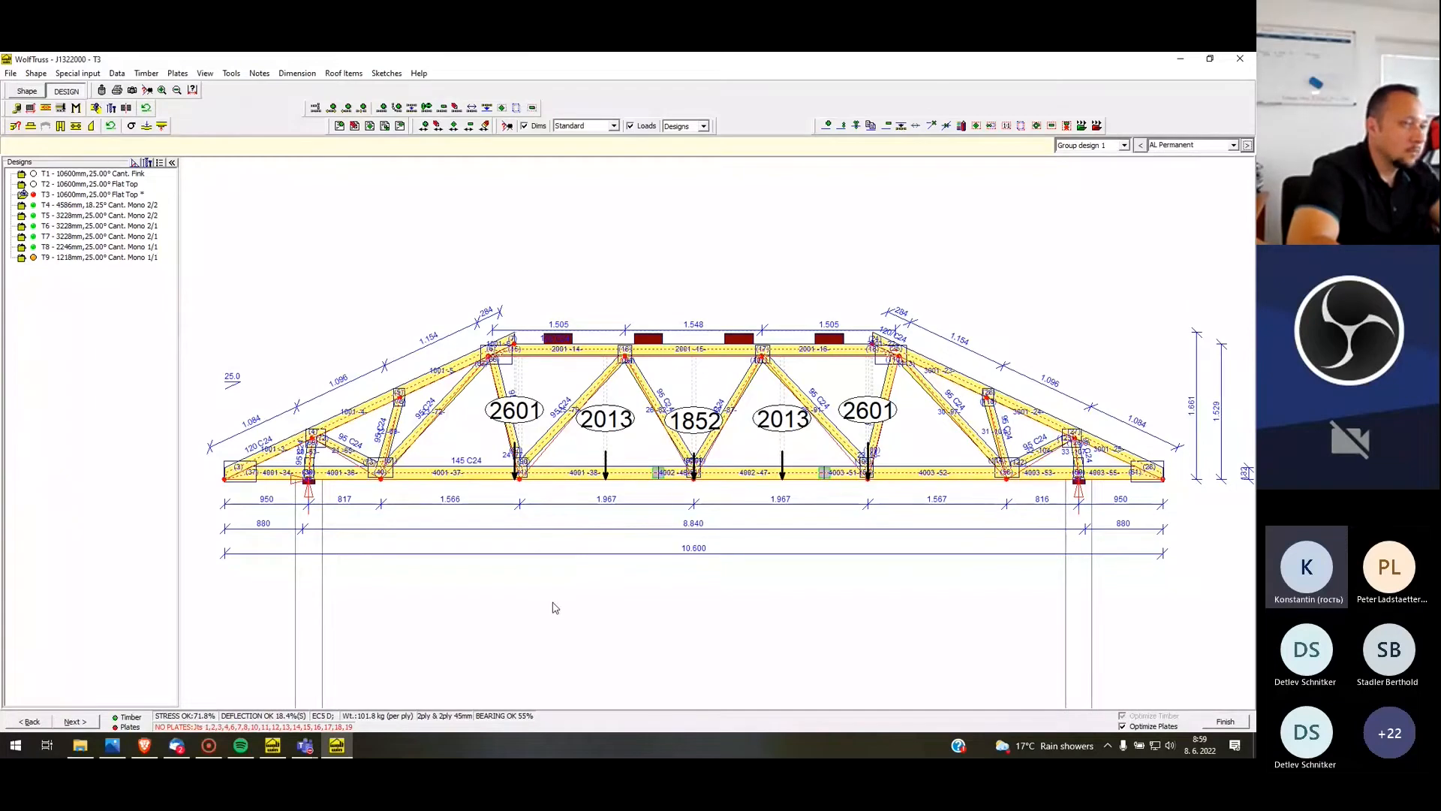
# Clear all EC5 plate user modifications on T3
pyautogui.click(181, 75)
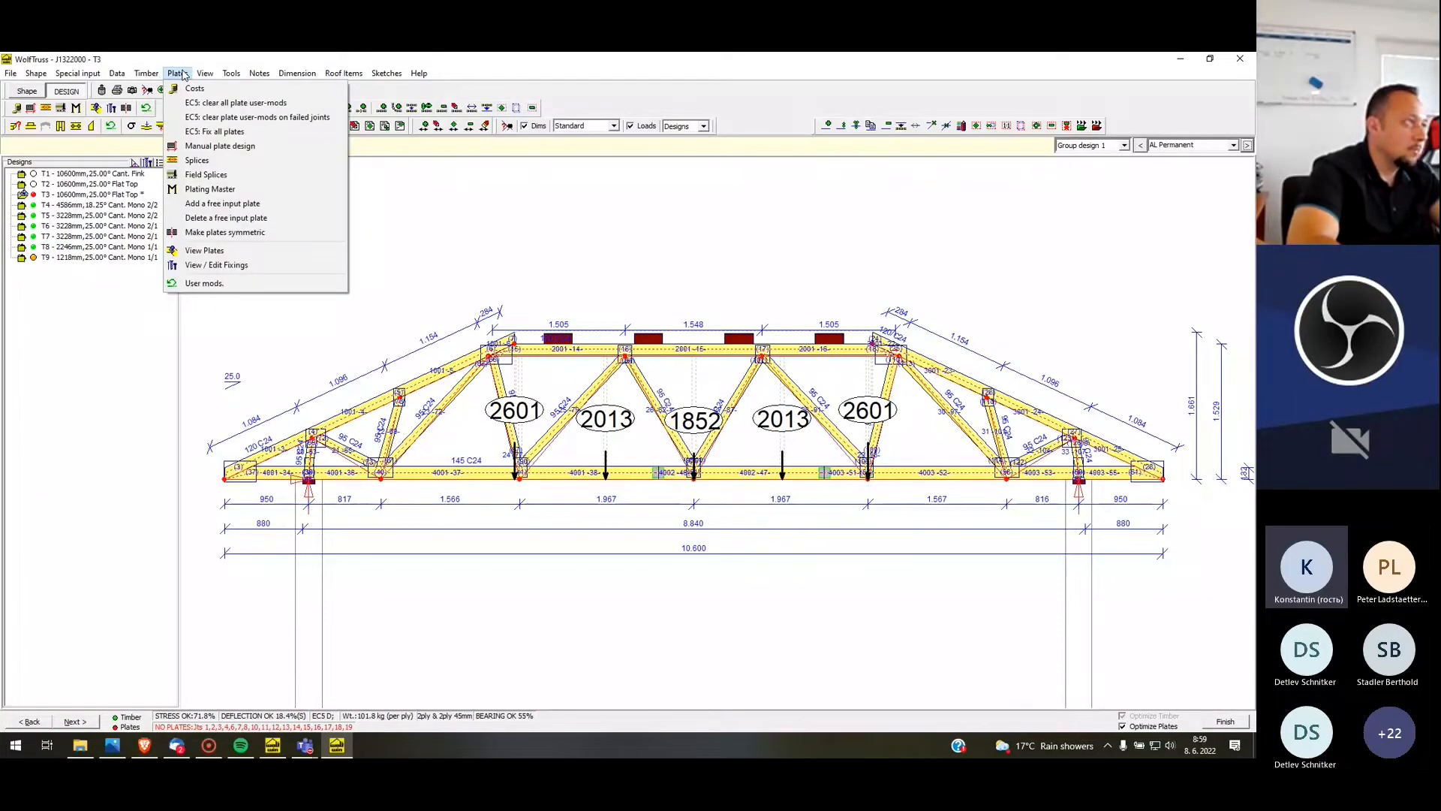
pyautogui.click(197, 104)
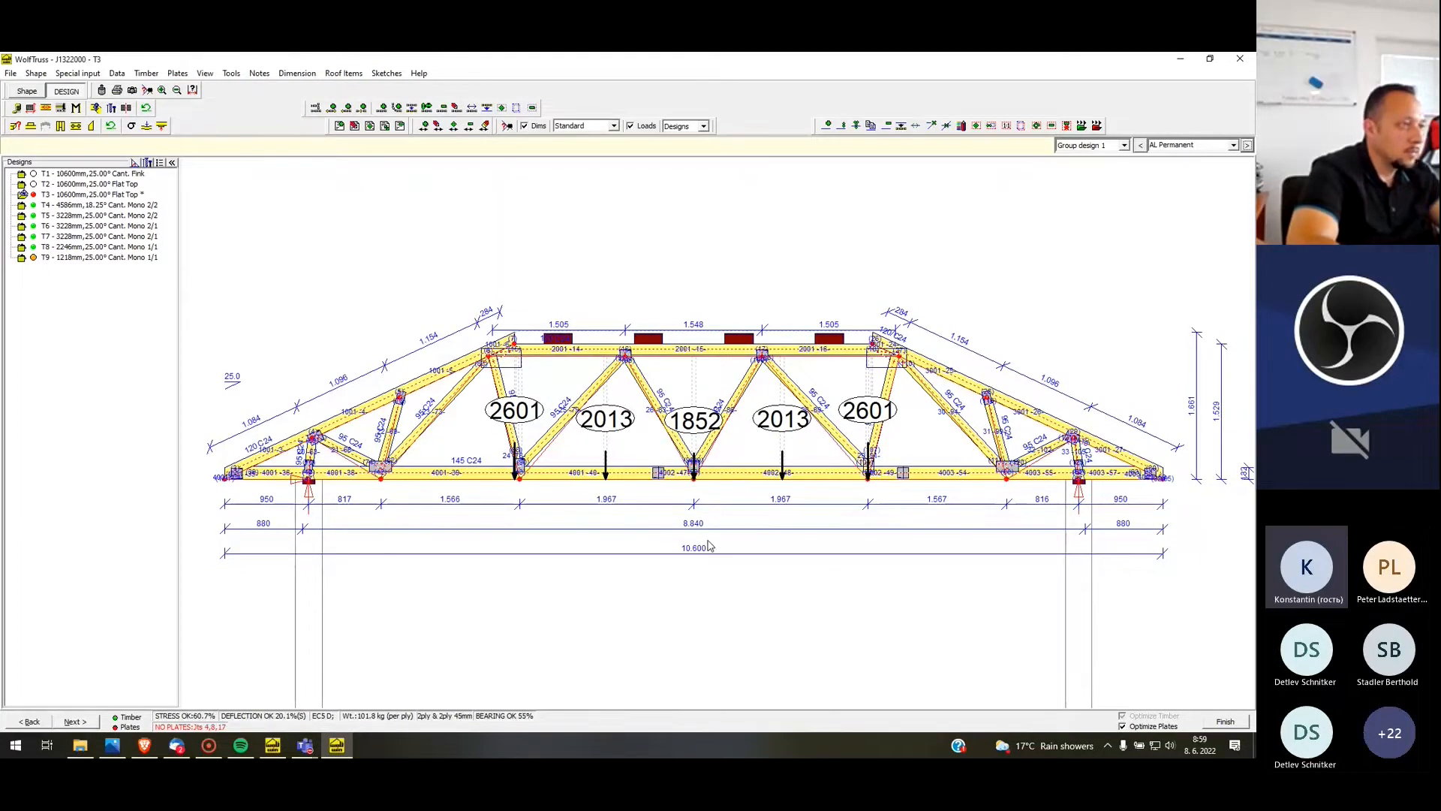
pyautogui.scroll(1, 368, 481)
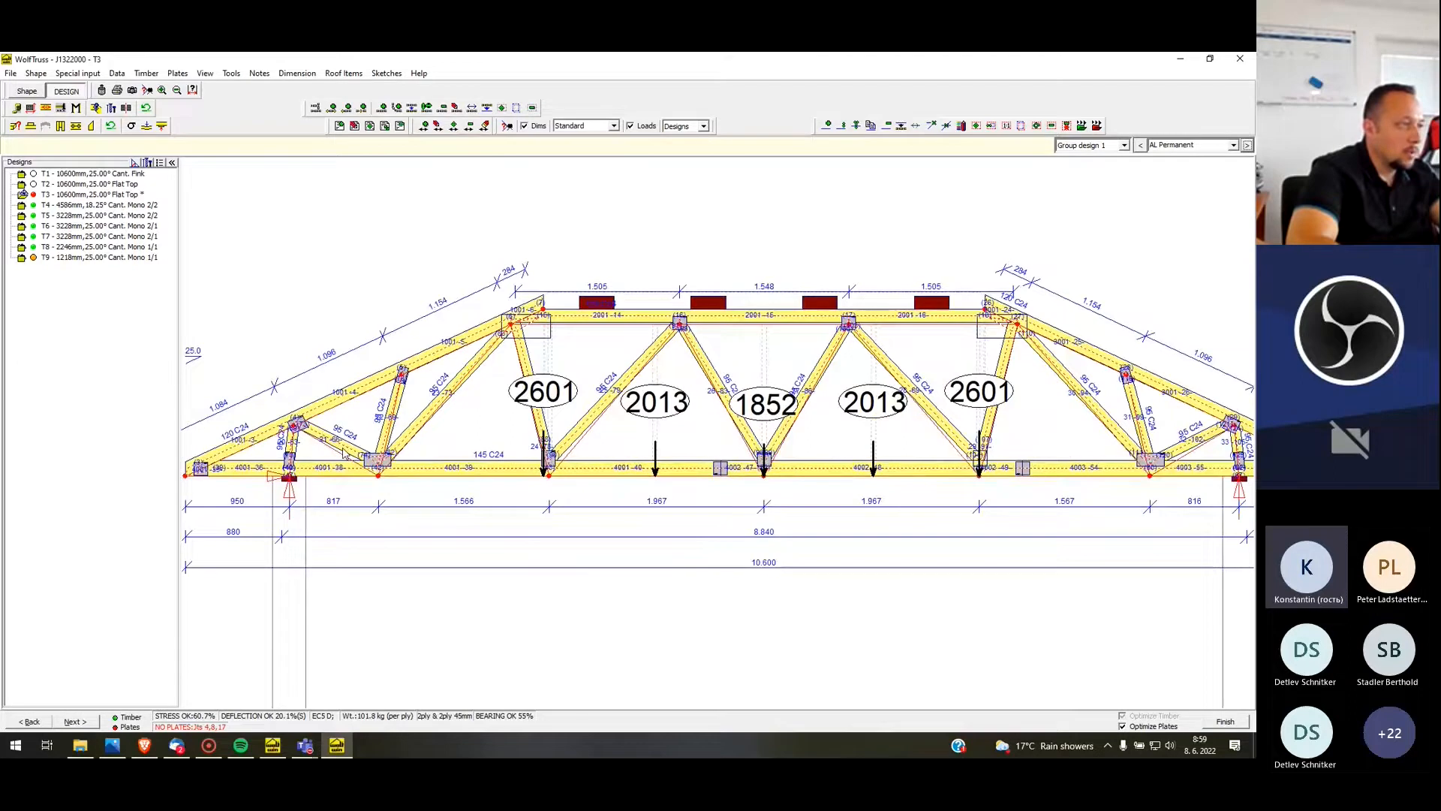
pyautogui.scroll(-1, 343, 451)
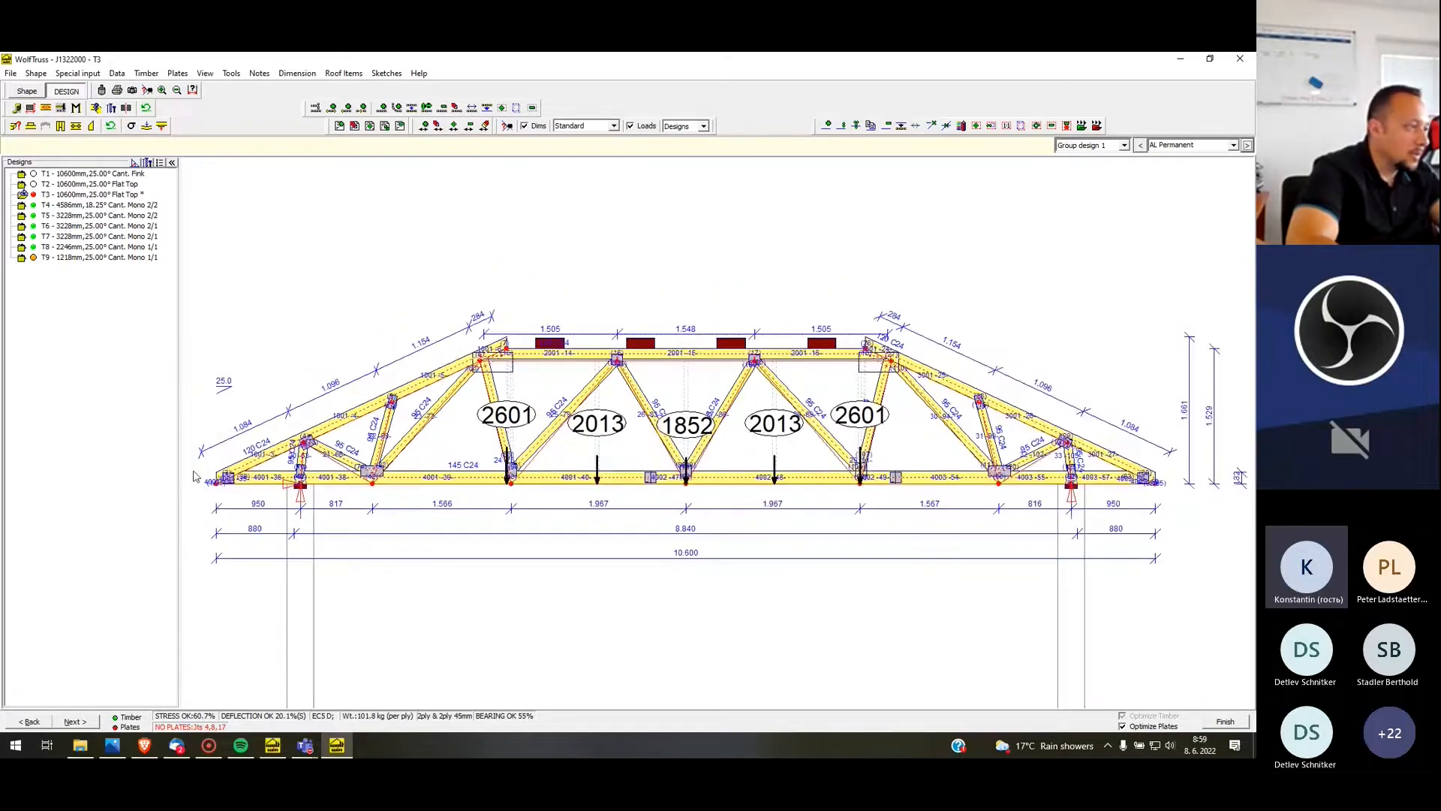
# Display the Shear Stresses % and Axial + Bending % diagrams on T3
pyautogui.rightClick(277, 538)
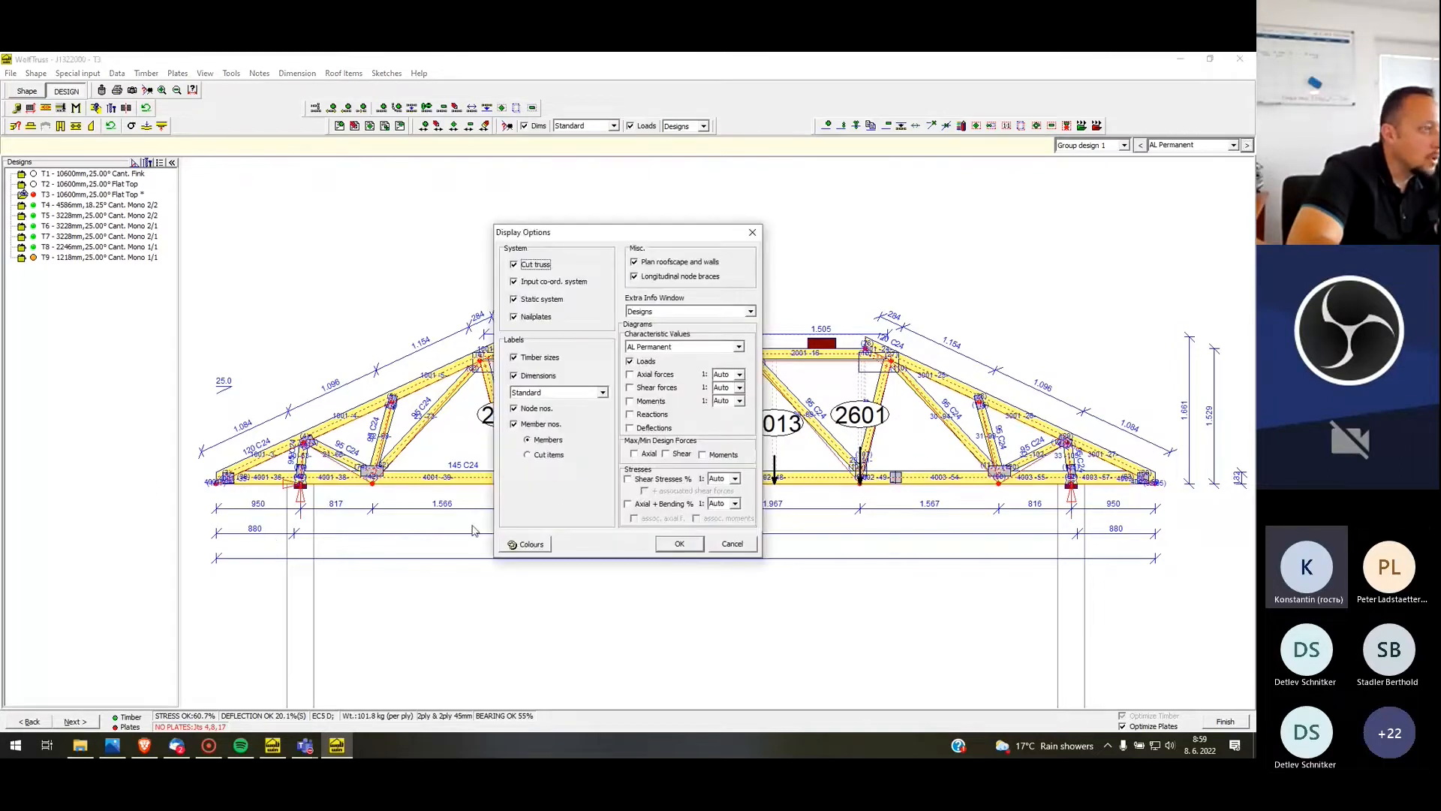
pyautogui.click(644, 481)
pyautogui.click(630, 505)
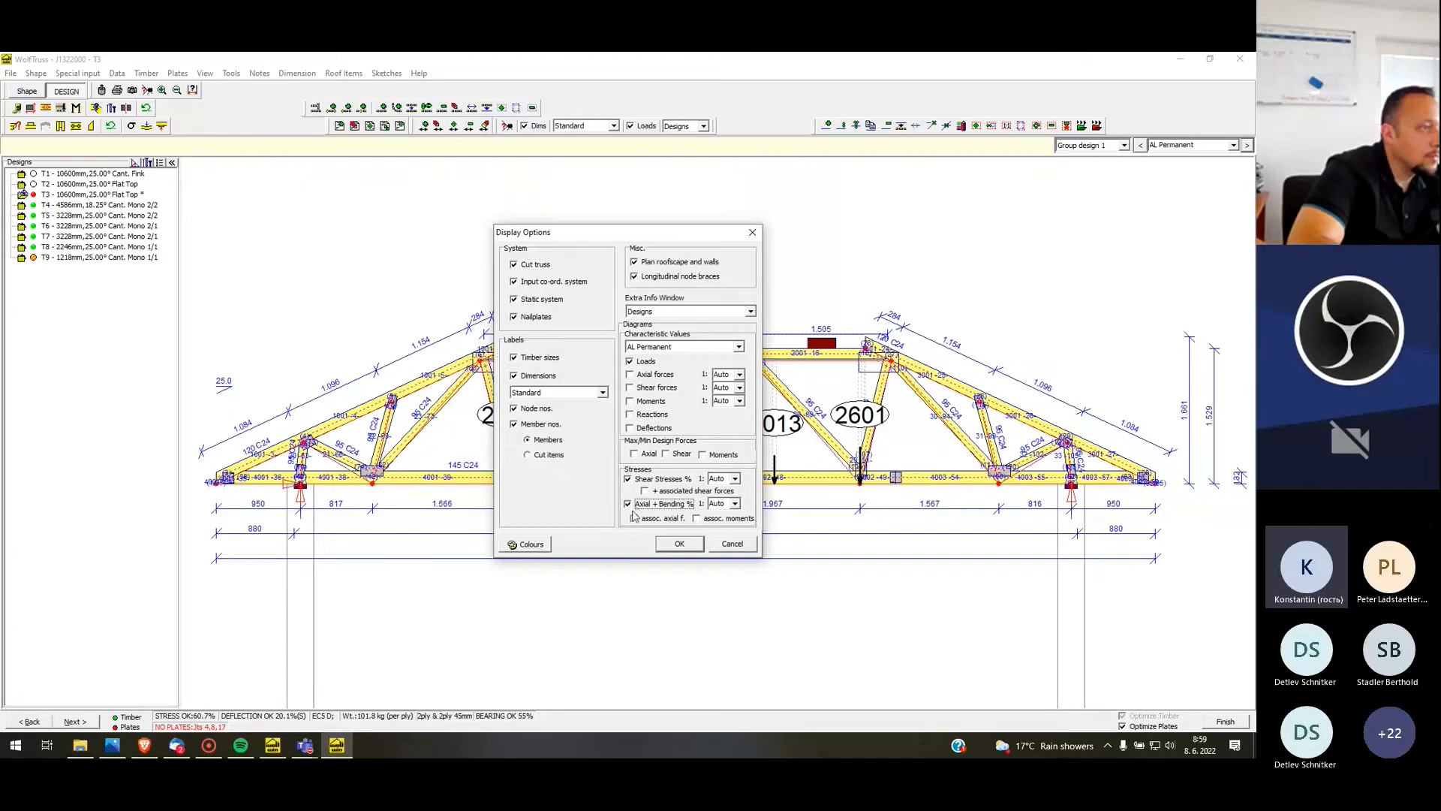
pyautogui.click(679, 546)
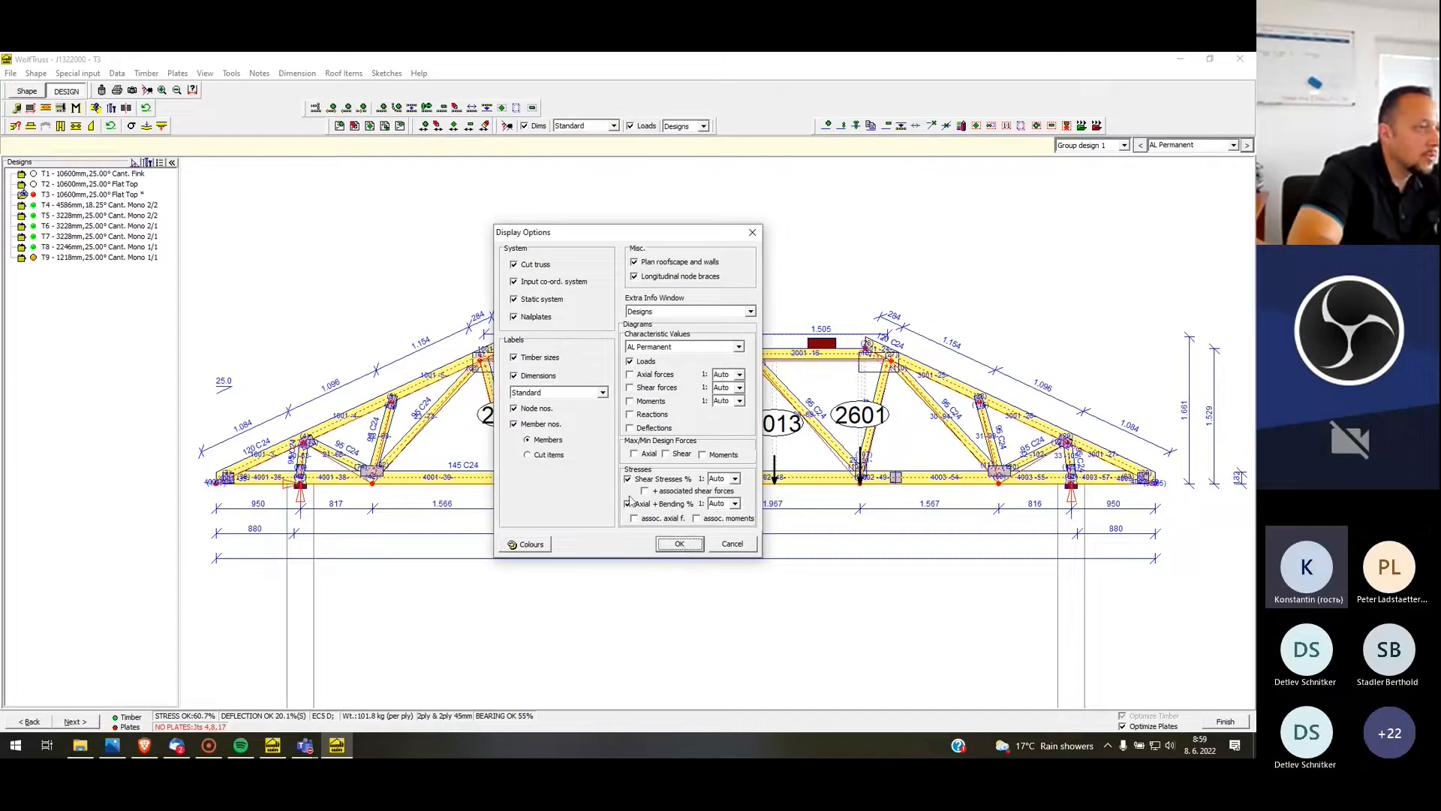
pyautogui.click(676, 543)
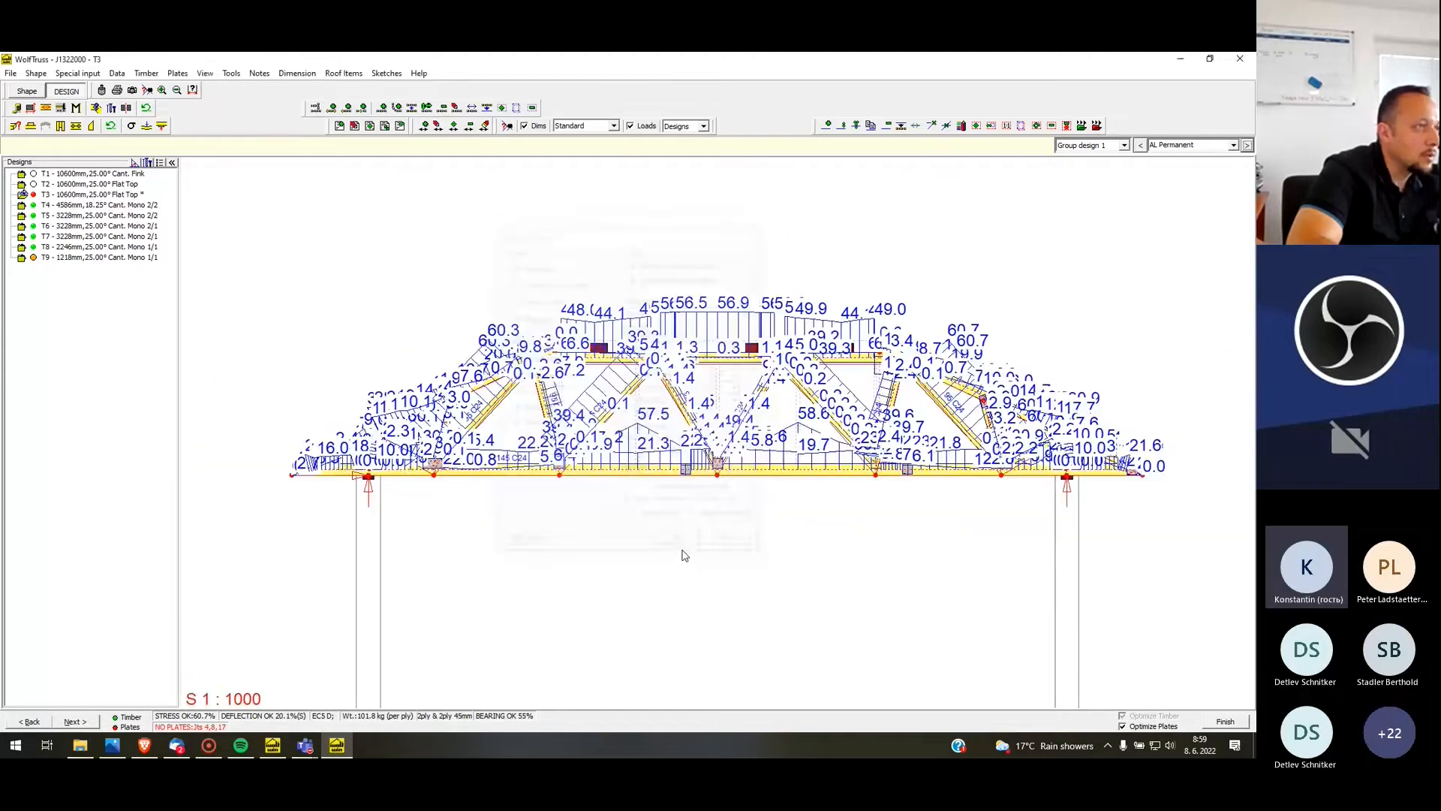
# Examine the stress percentages along T3's rafters, flat top, webs and bottom chord from one support to the other
pyautogui.scroll(5, 327, 400)
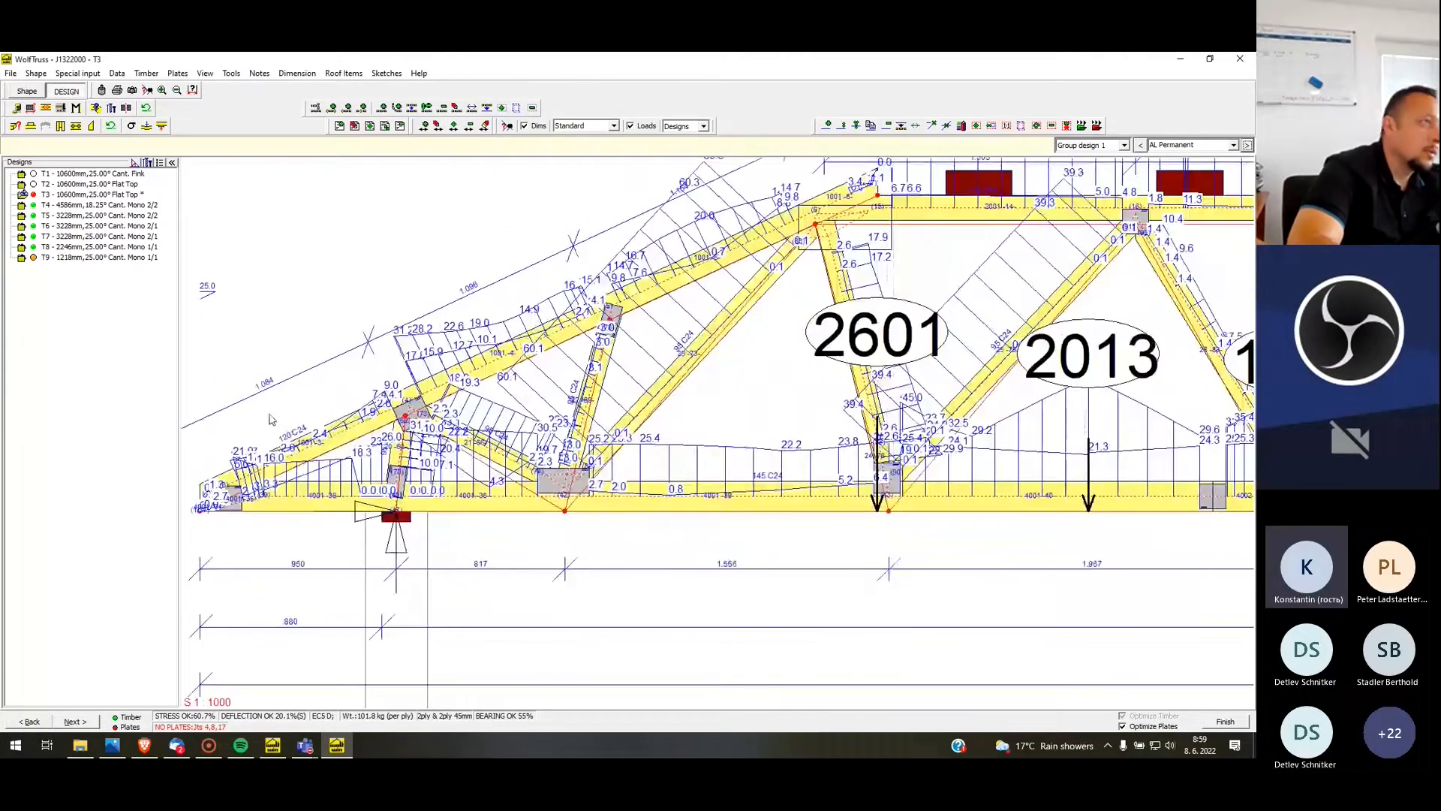
pyautogui.scroll(-3, 270, 419)
pyautogui.scroll(-1, 266, 430)
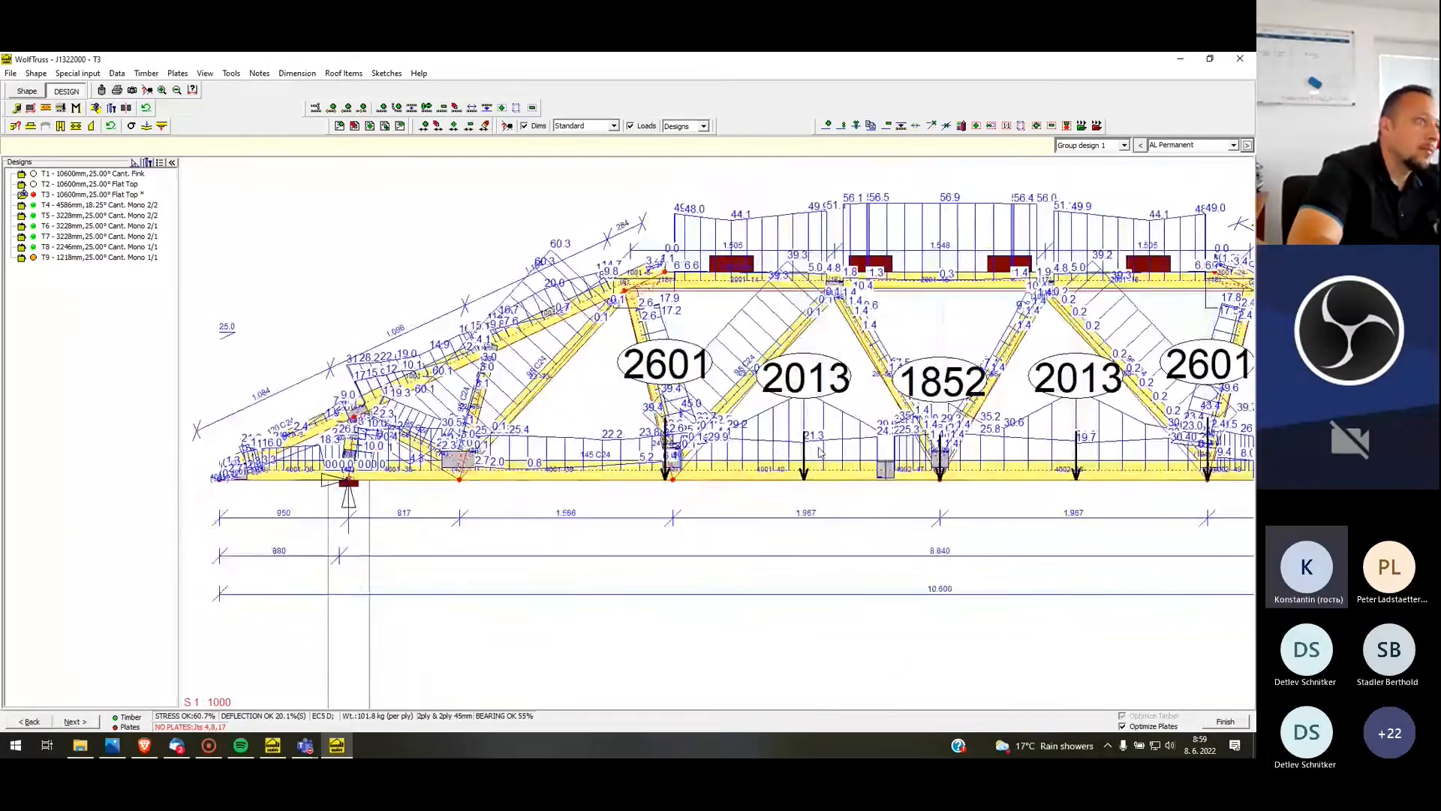
pyautogui.scroll(-2, 181, 349)
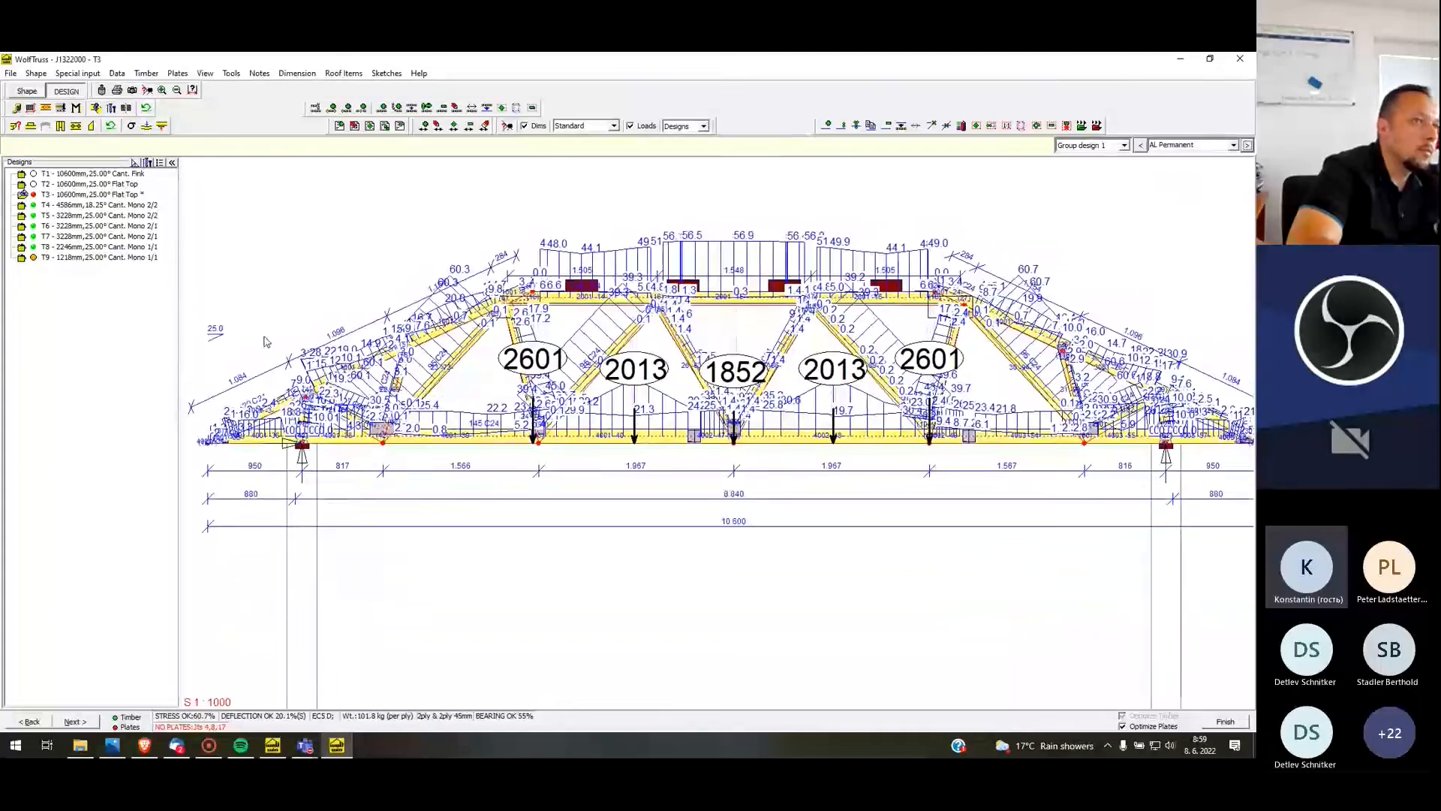
pyautogui.scroll(1, 930, 328)
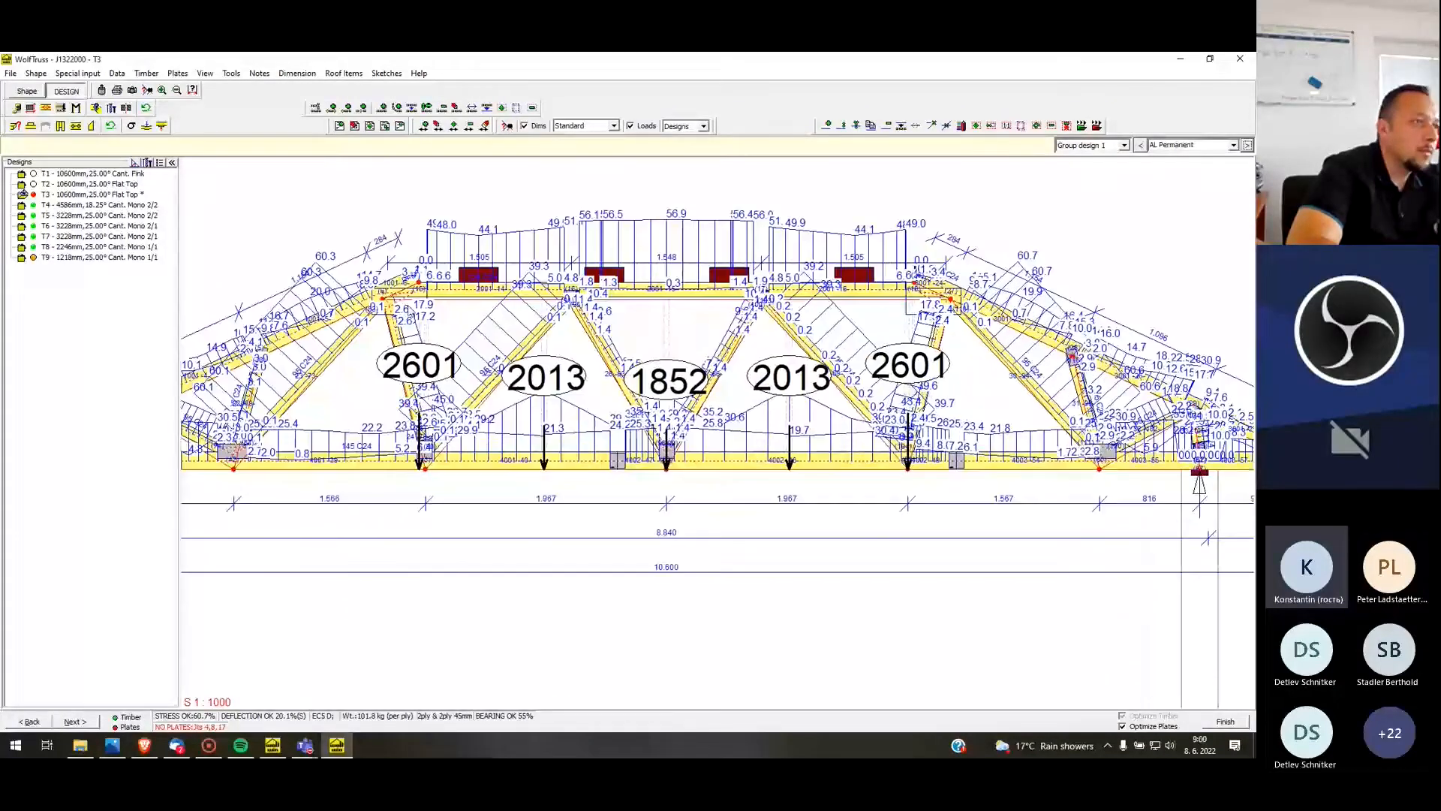
pyautogui.scroll(-3, 396, 297)
pyautogui.scroll(7, 998, 359)
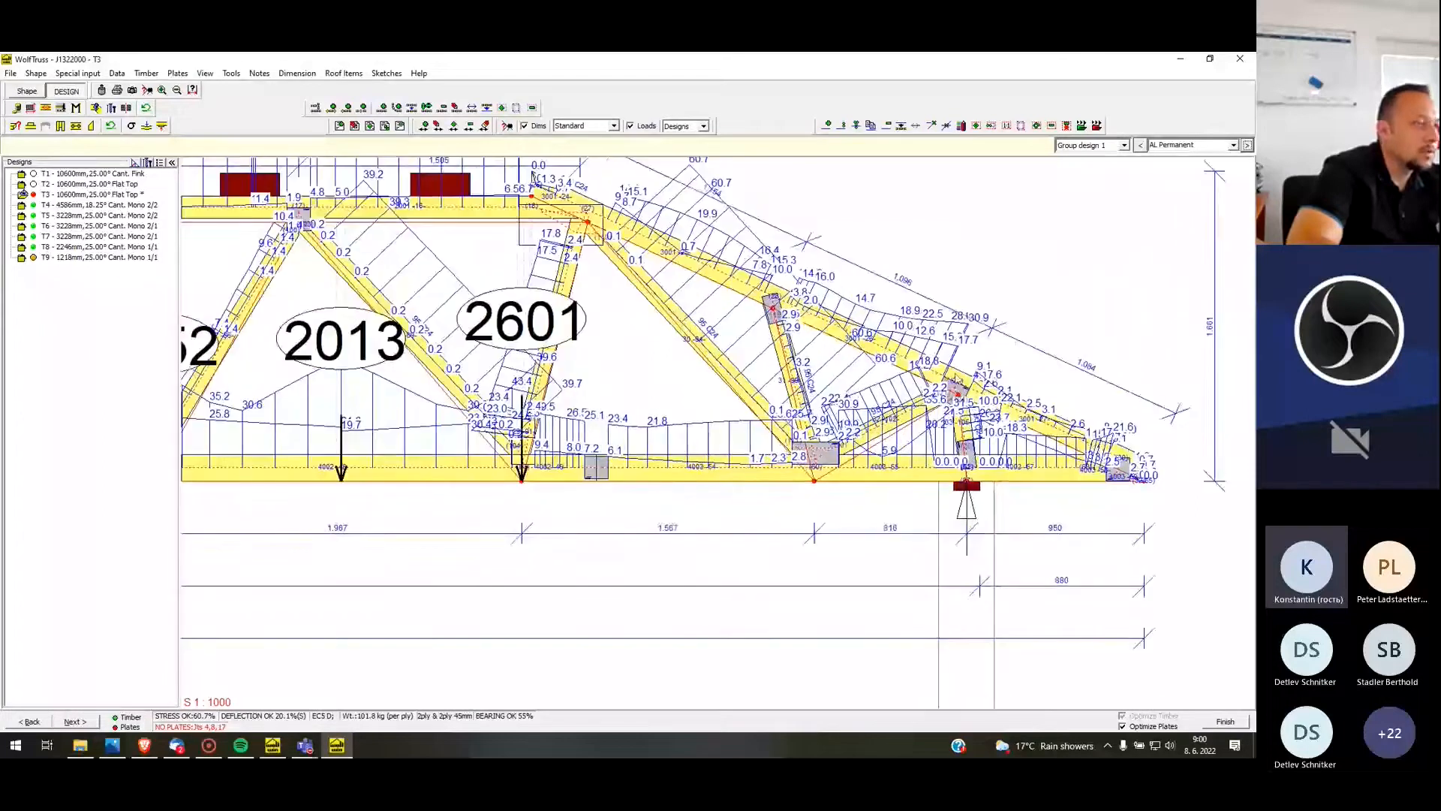
pyautogui.scroll(-3, 781, 278)
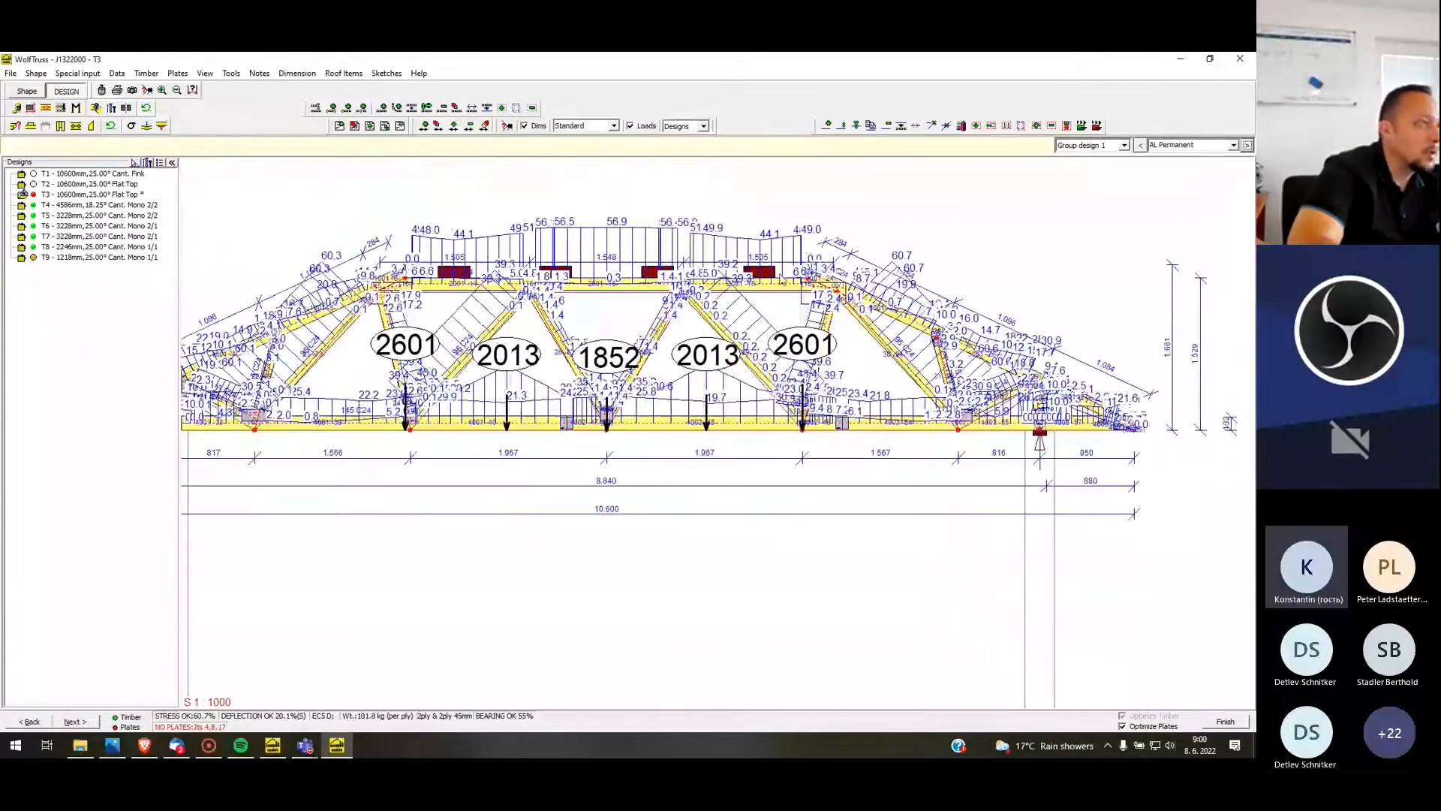
pyautogui.scroll(-4, 782, 278)
pyautogui.scroll(5, 385, 340)
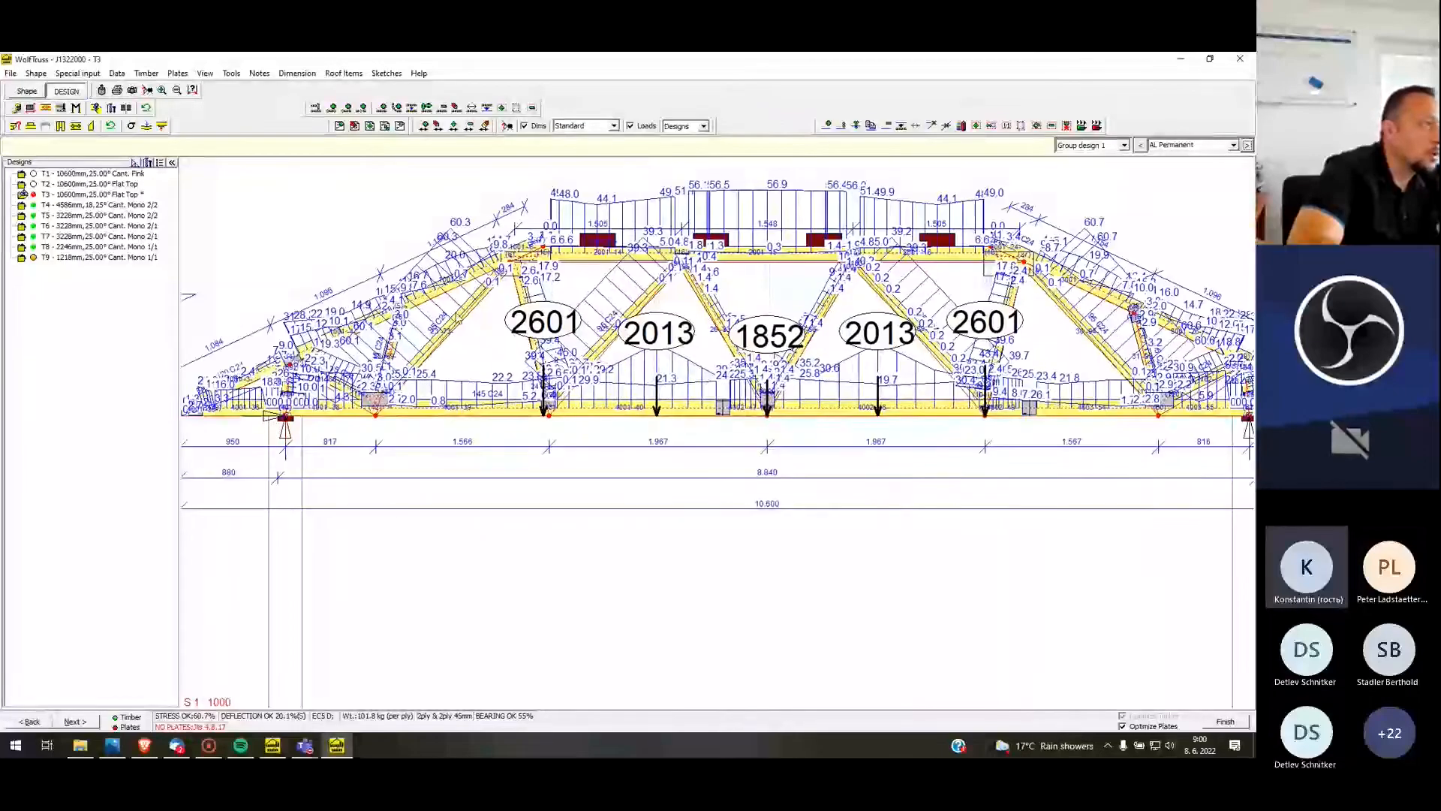
pyautogui.scroll(2, 223, 371)
pyautogui.scroll(-2, 303, 488)
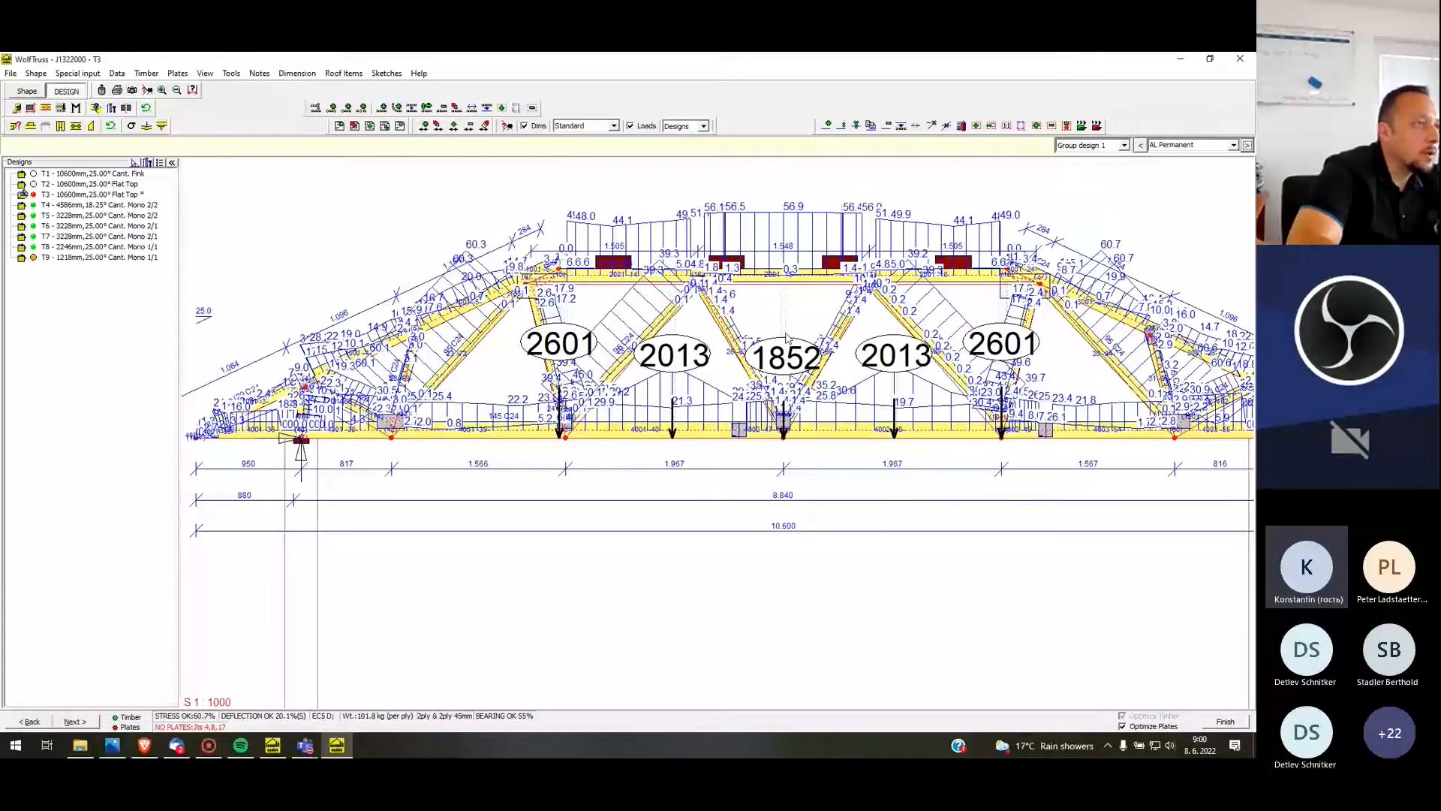
# Change the timber depth of T3's bottom chord, Chord 4, to 120 mm
pyautogui.scroll(3, 699, 347)
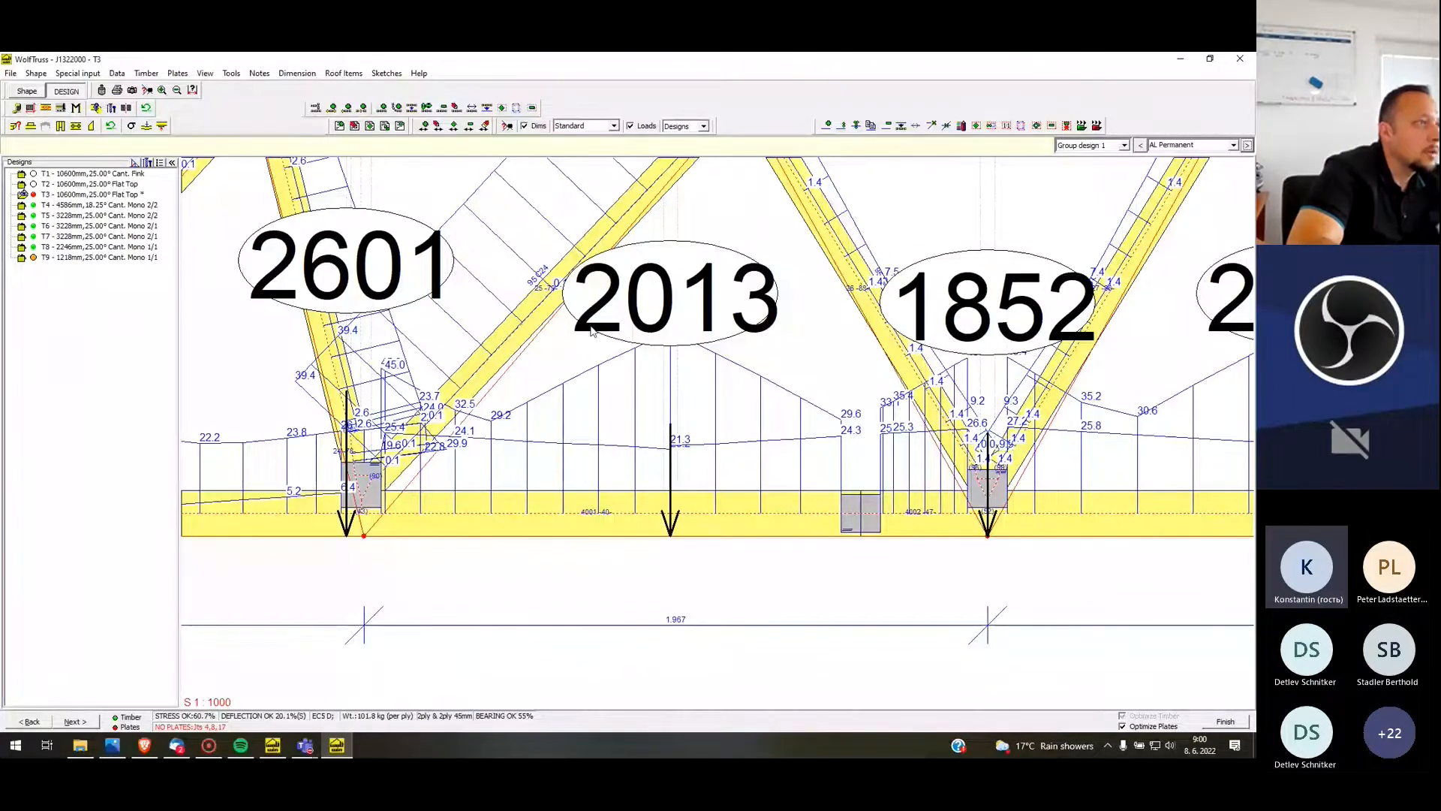
pyautogui.rightClick(651, 516)
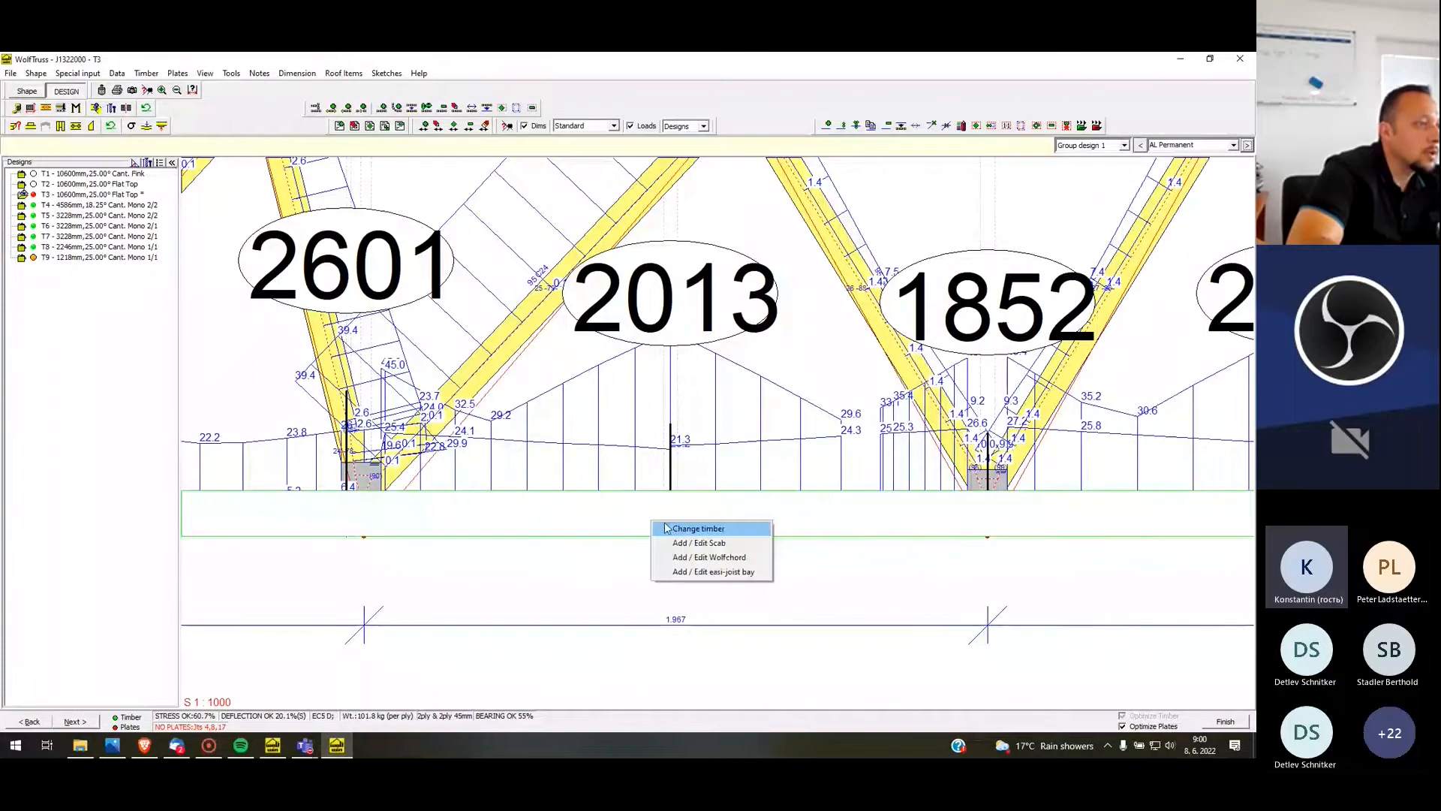
pyautogui.click(670, 527)
pyautogui.click(727, 442)
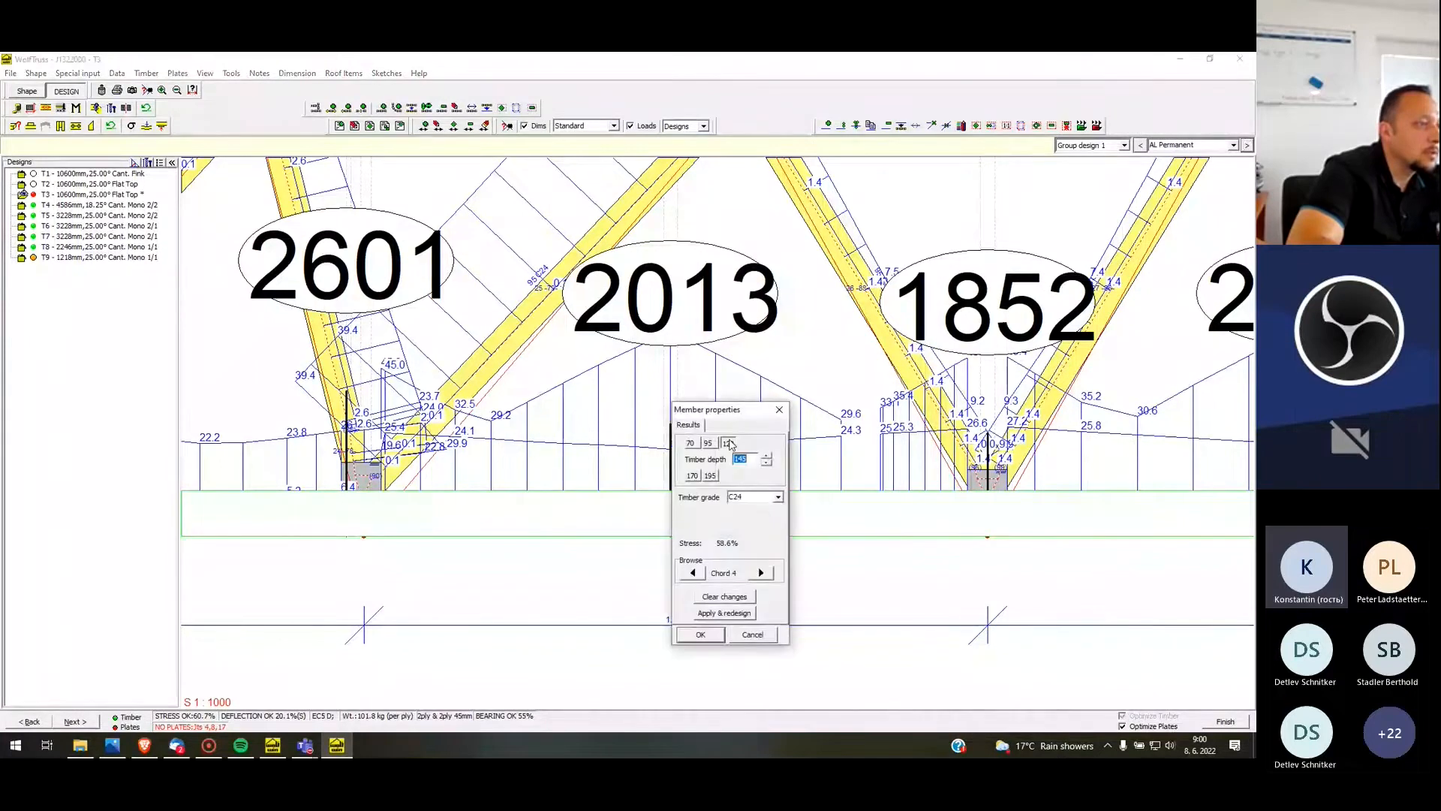
pyautogui.click(713, 636)
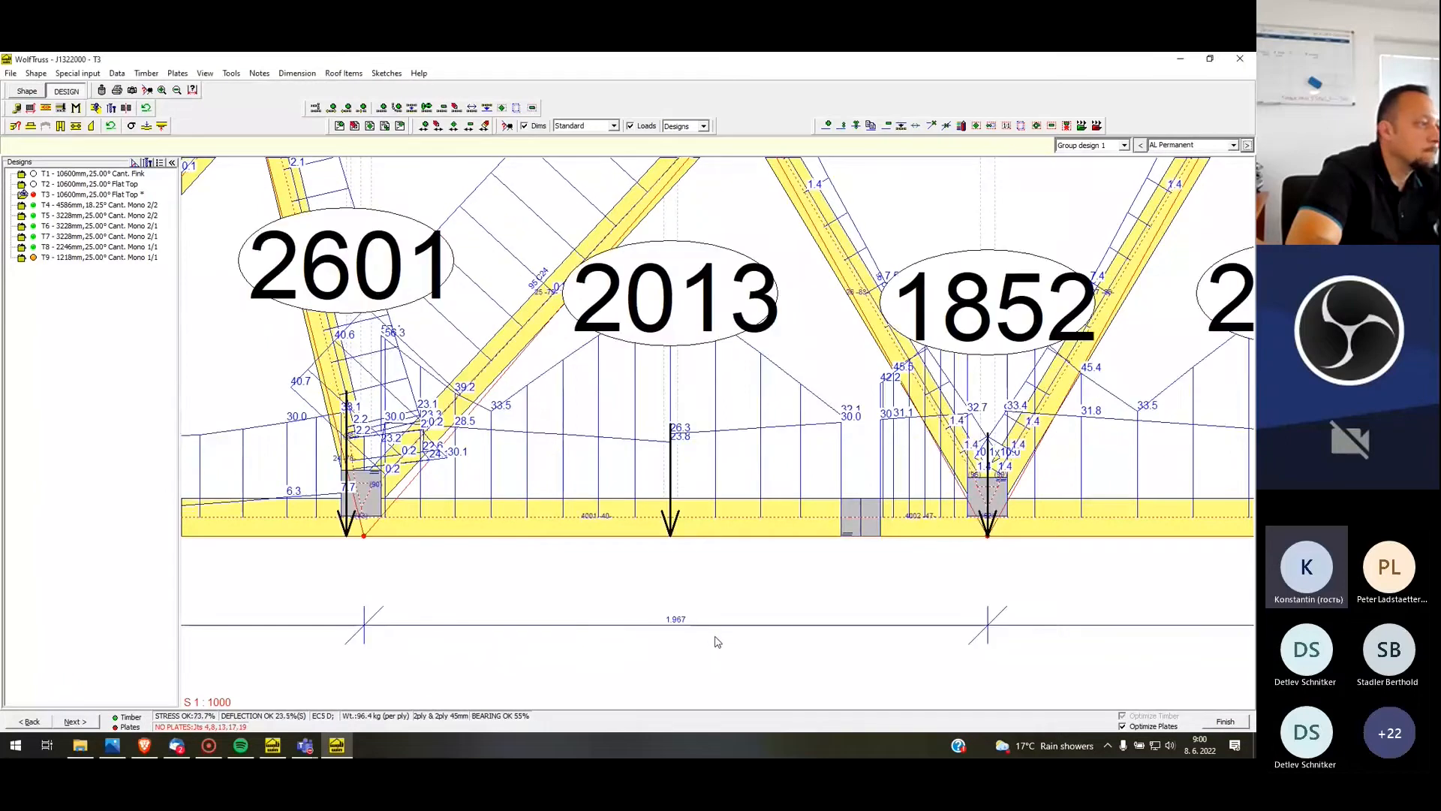
# Reduce the timber depth of T3's bottom chord to 95 mm
pyautogui.scroll(-2, 646, 465)
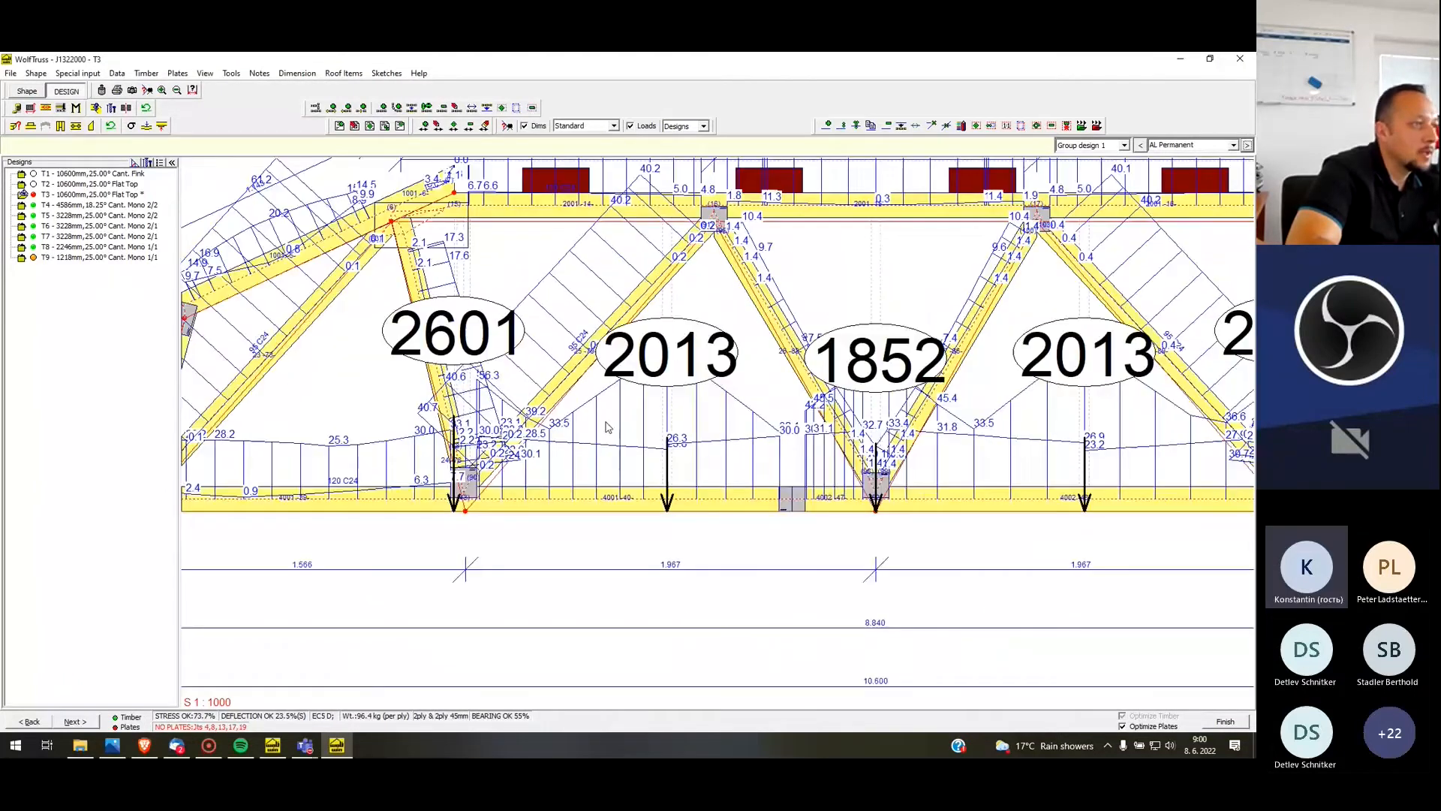
pyautogui.scroll(-1, 609, 427)
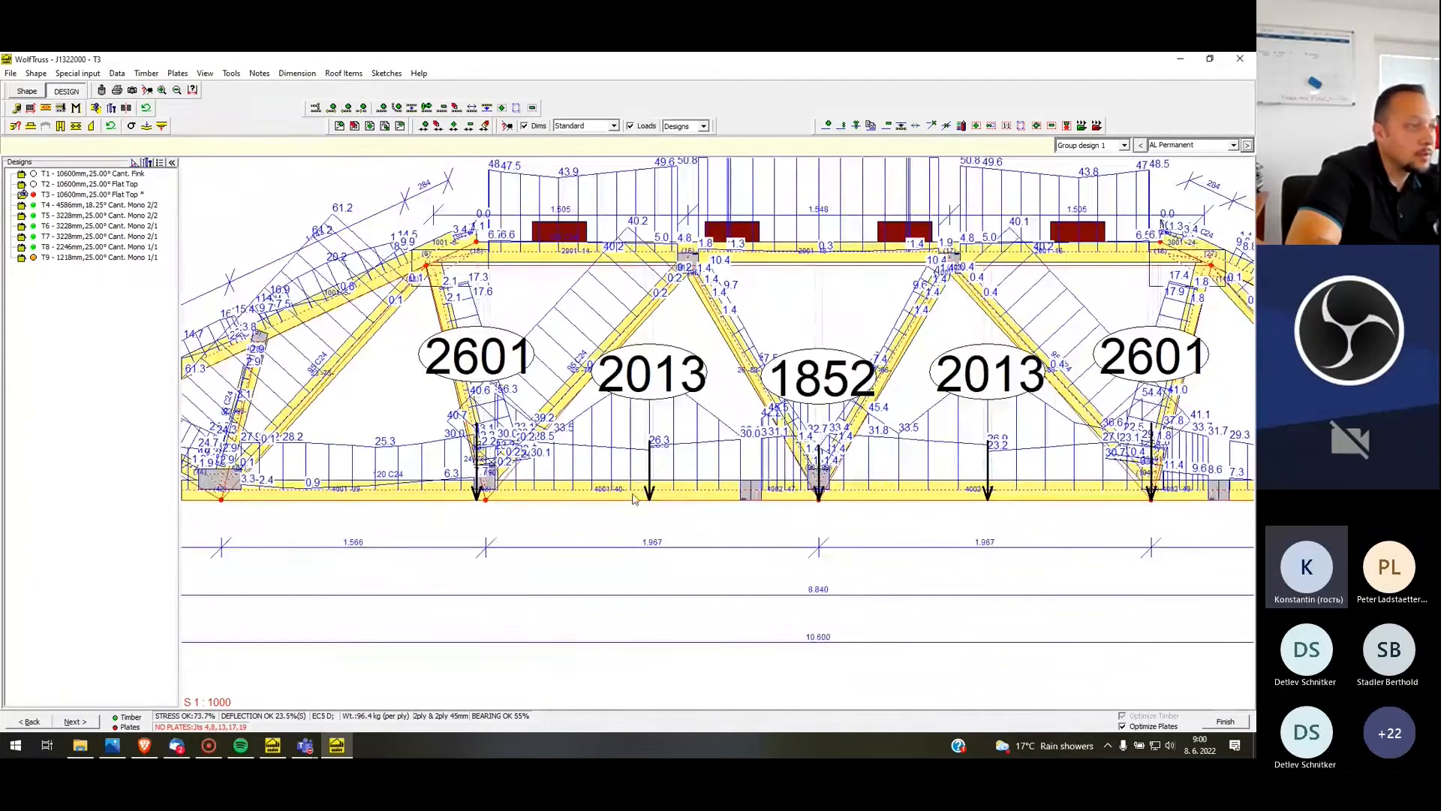
pyautogui.rightClick(664, 495)
pyautogui.click(665, 505)
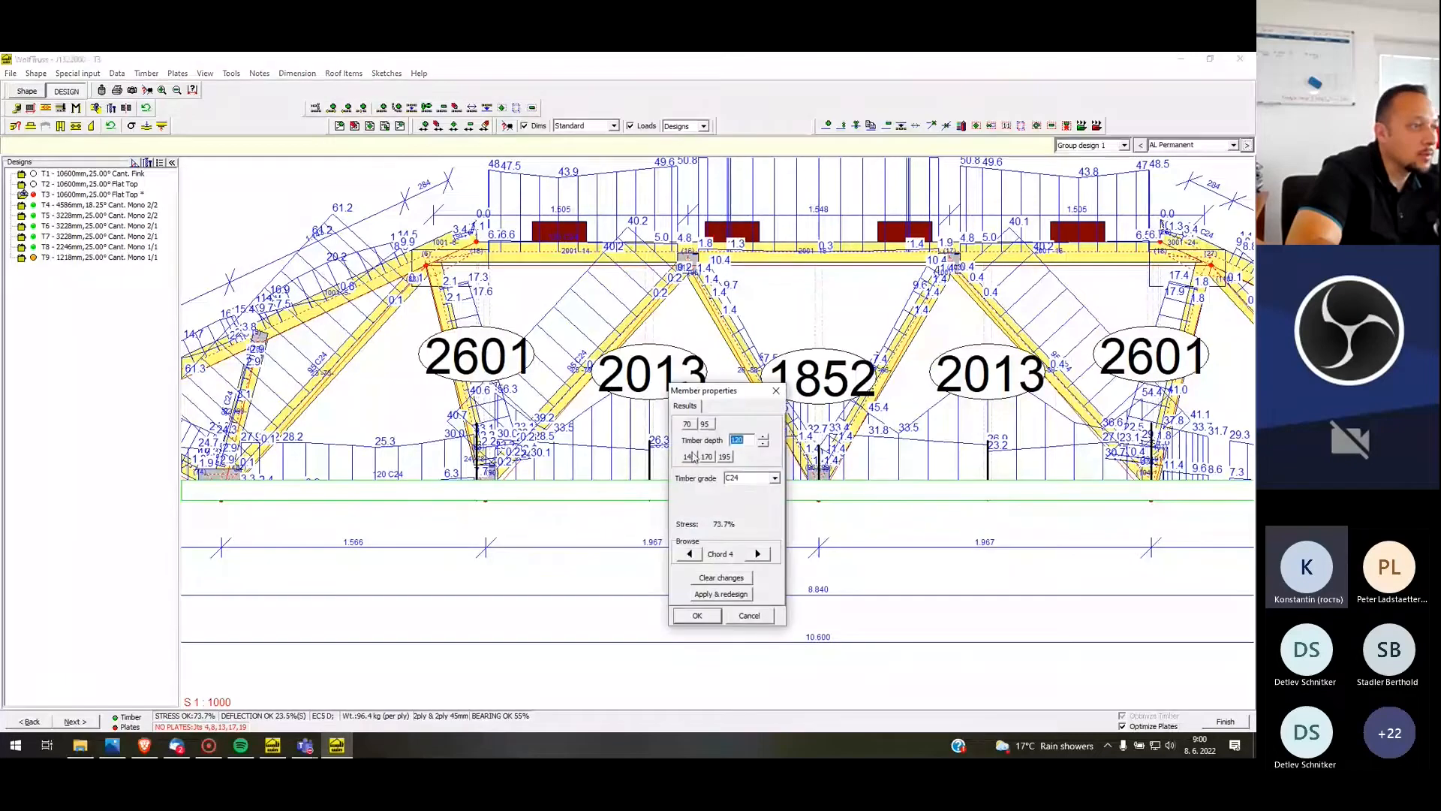
pyautogui.click(705, 424)
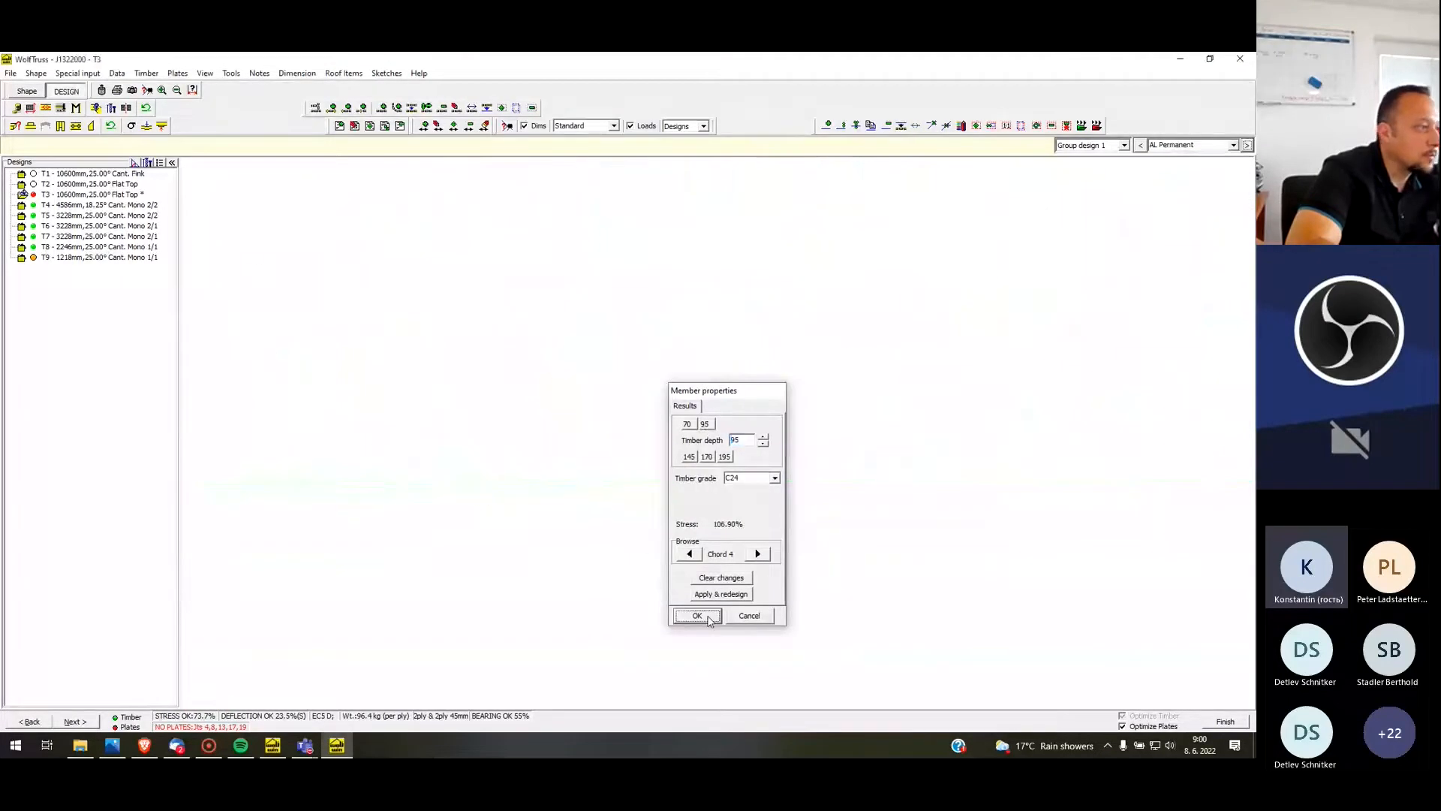
pyautogui.click(697, 616)
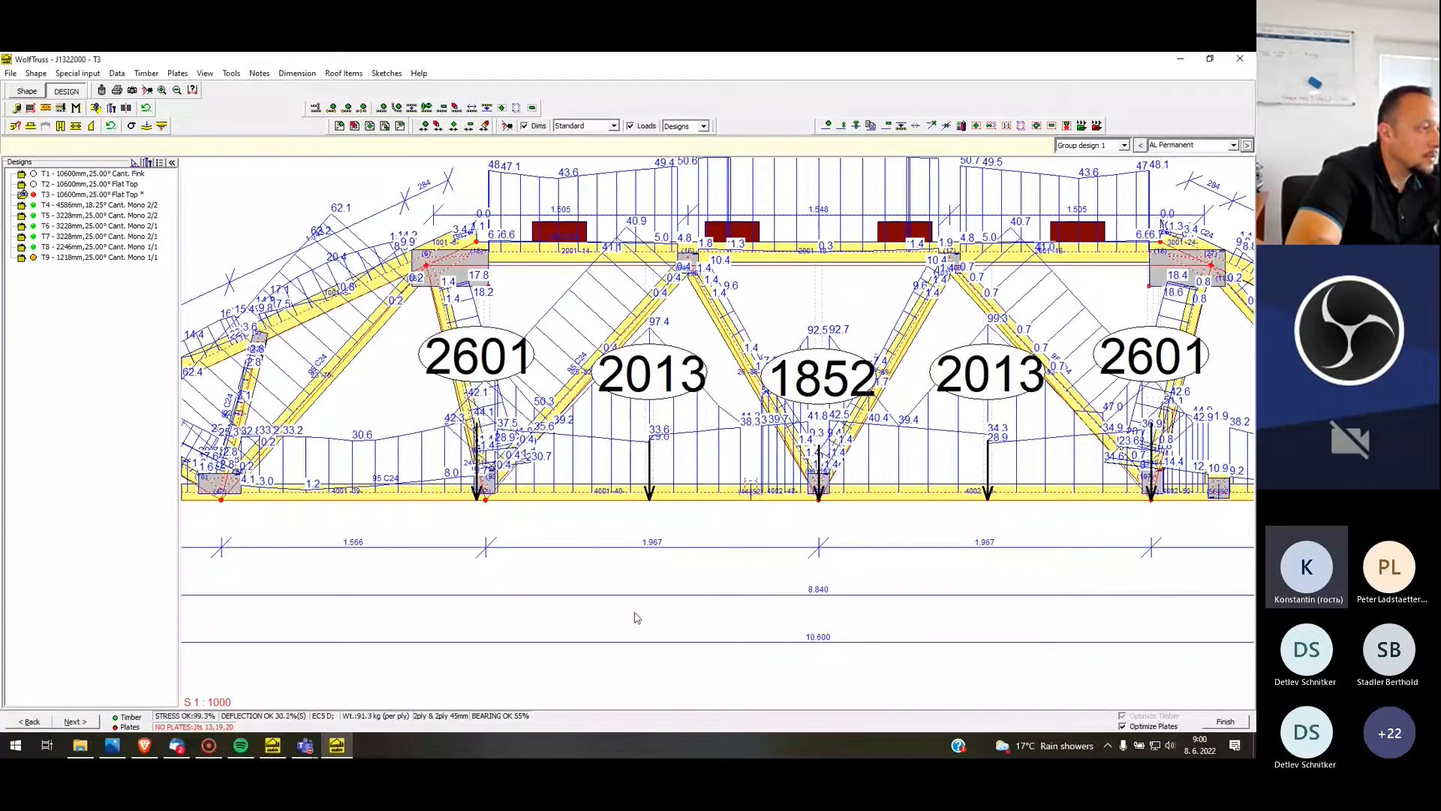
# Check the redesigned truss's stress percentages and set T3's bottom chord timber depth to 145 mm
pyautogui.scroll(-4, 642, 380)
pyautogui.scroll(4, 637, 367)
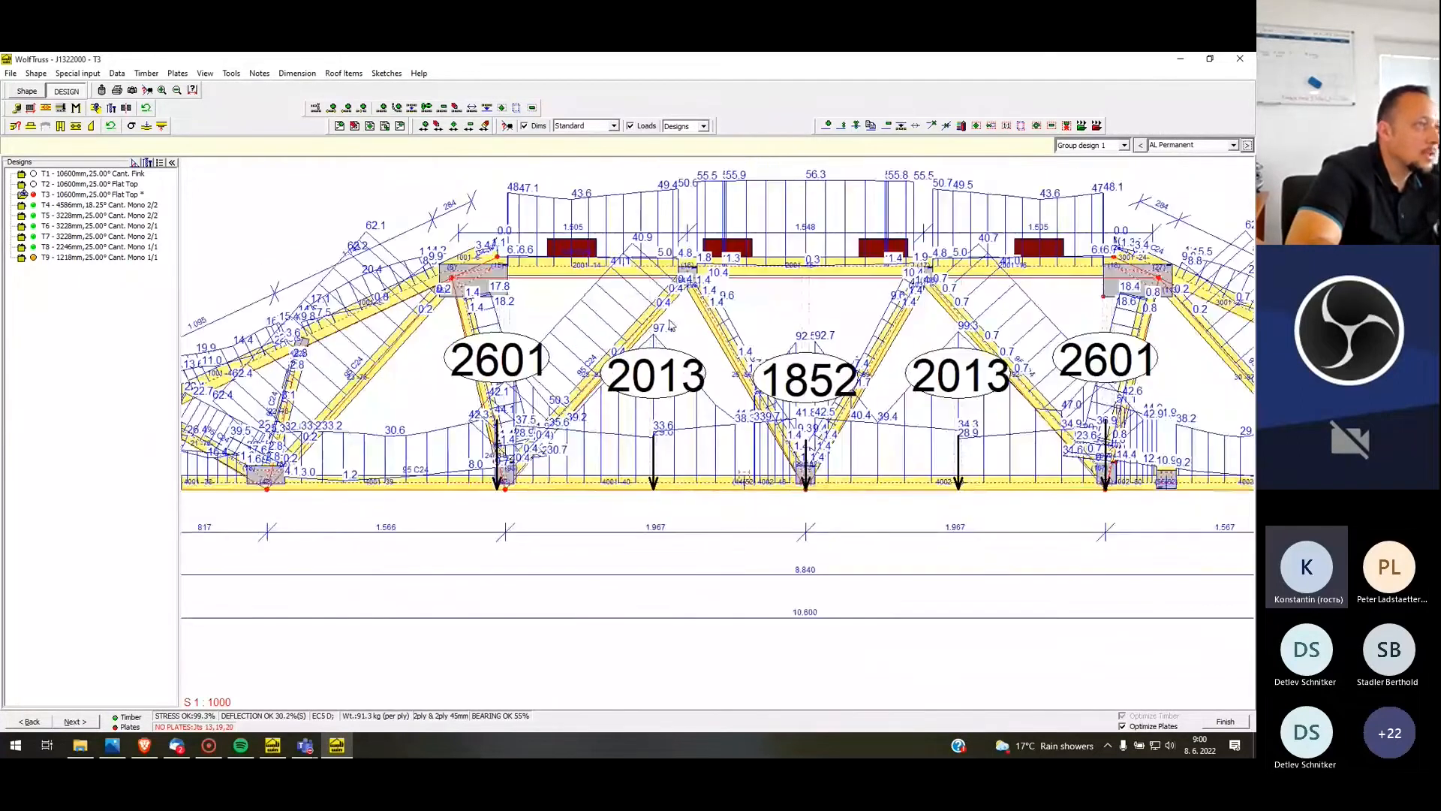
pyautogui.scroll(2, 661, 338)
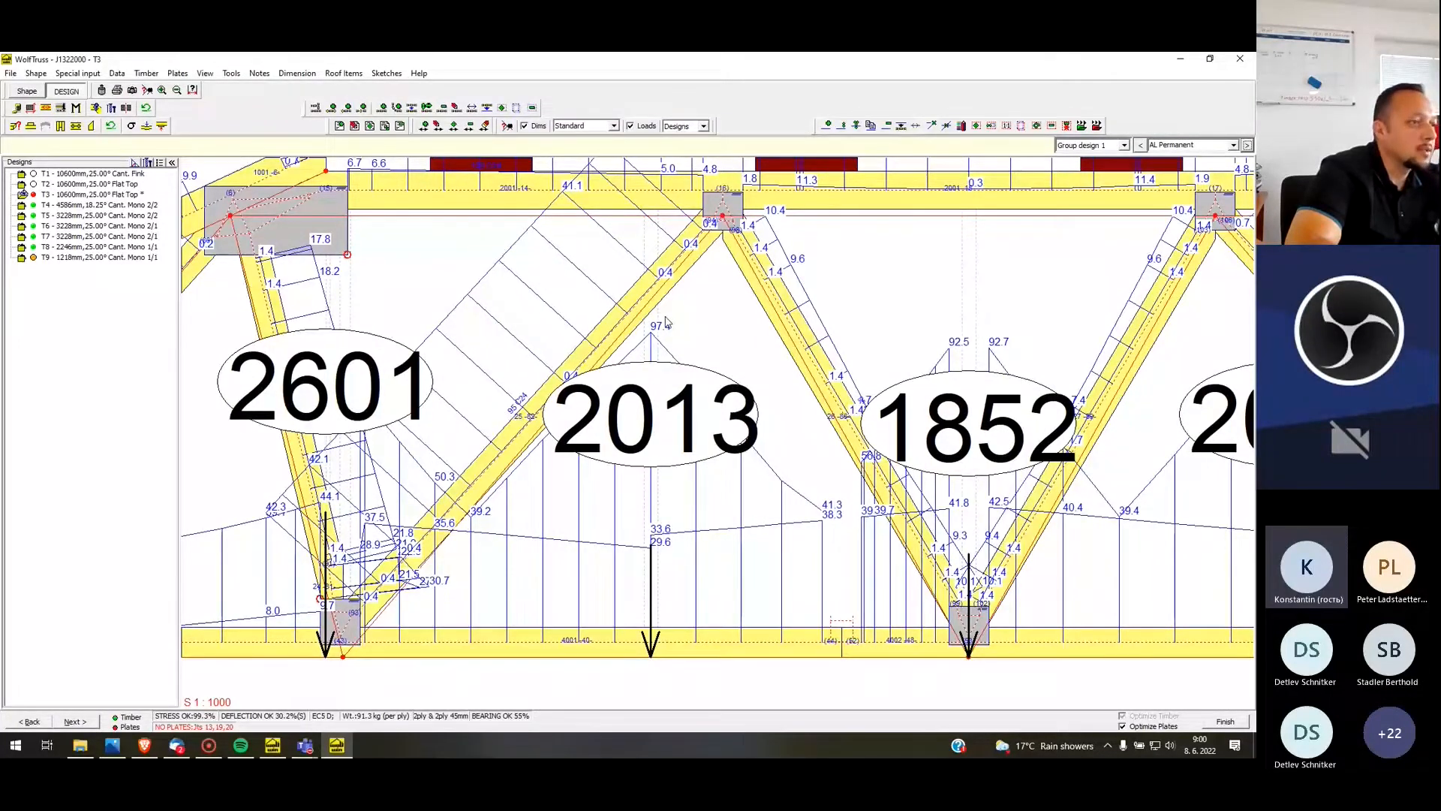
pyautogui.scroll(-2, 667, 321)
pyautogui.scroll(-1, 624, 426)
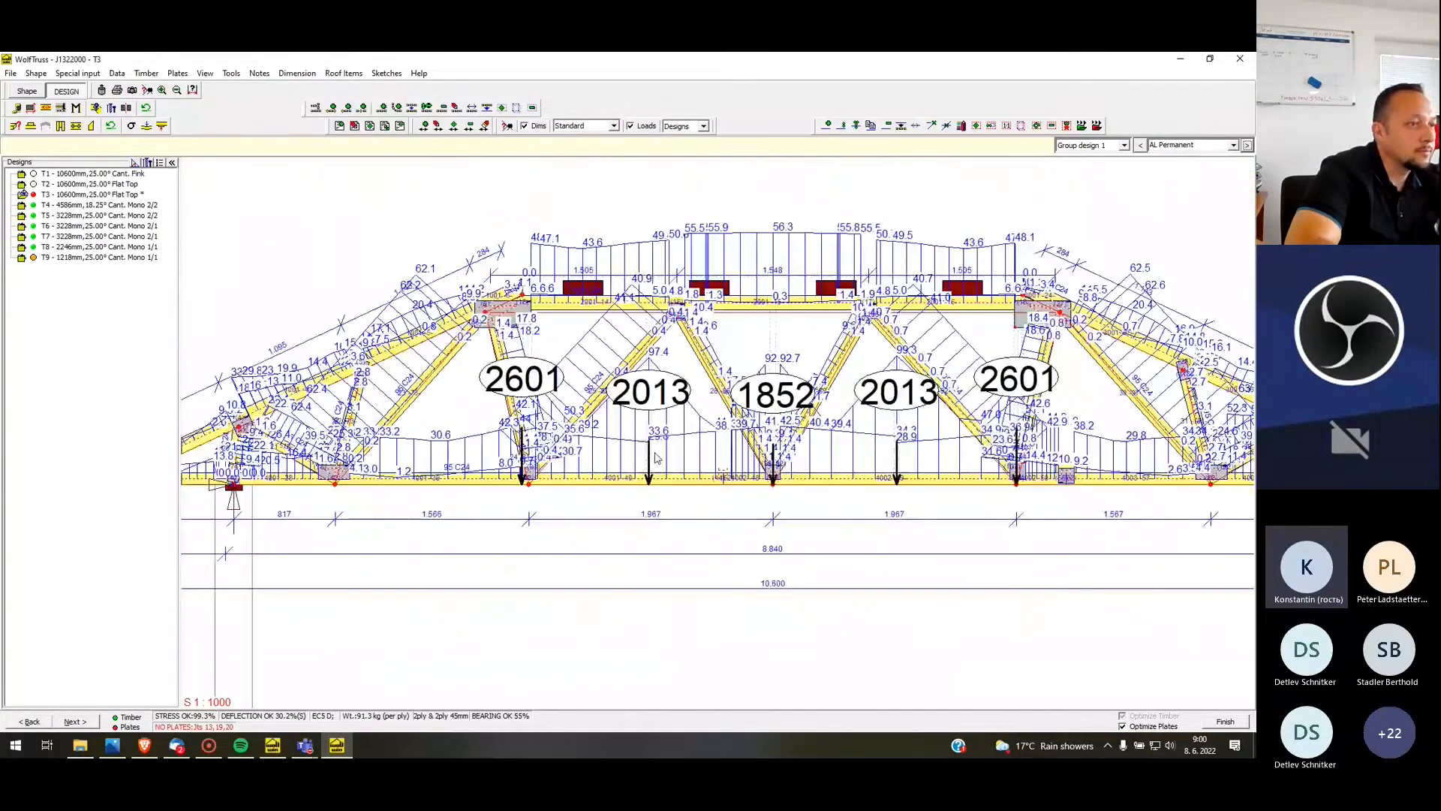
pyautogui.rightClick(631, 484)
pyautogui.click(672, 491)
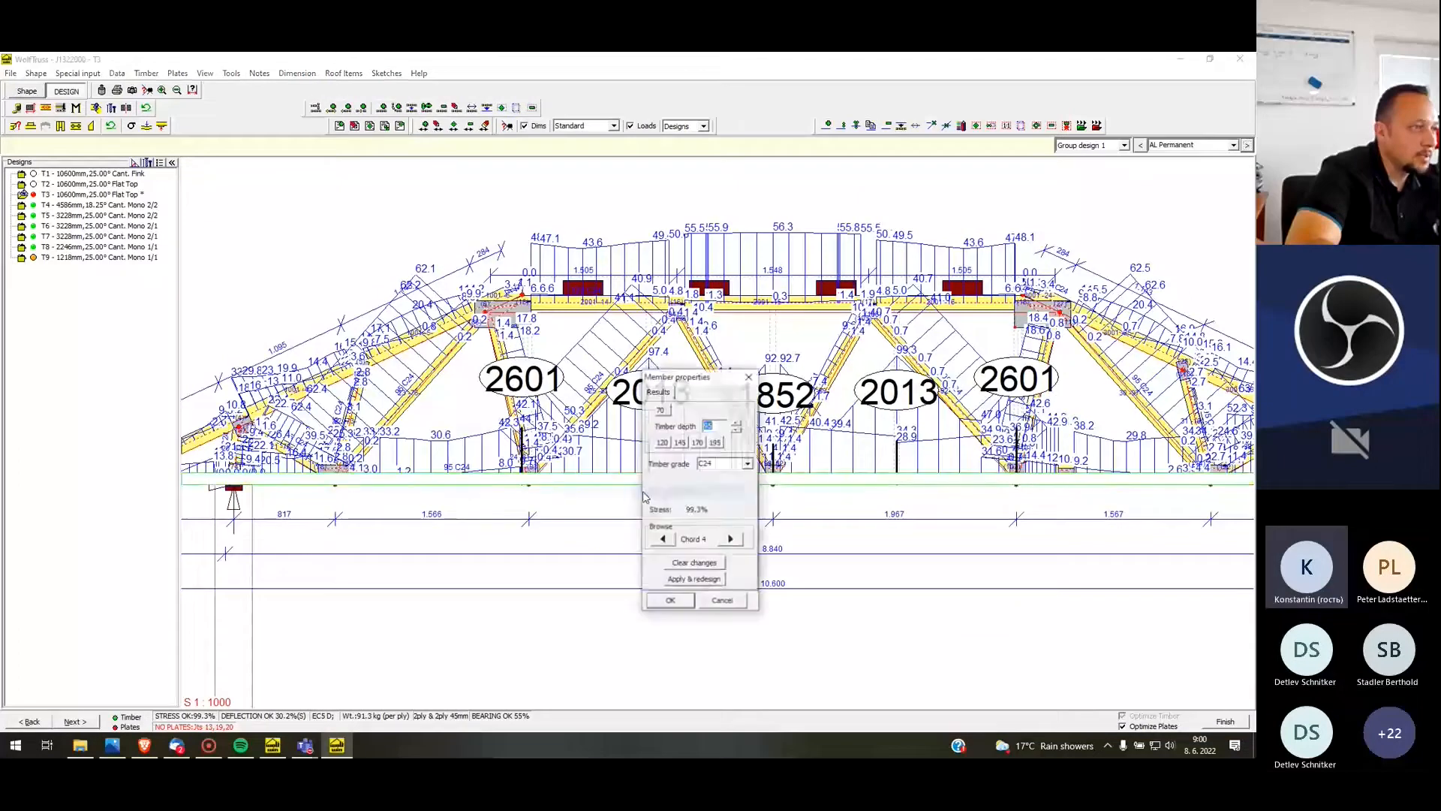
pyautogui.click(684, 442)
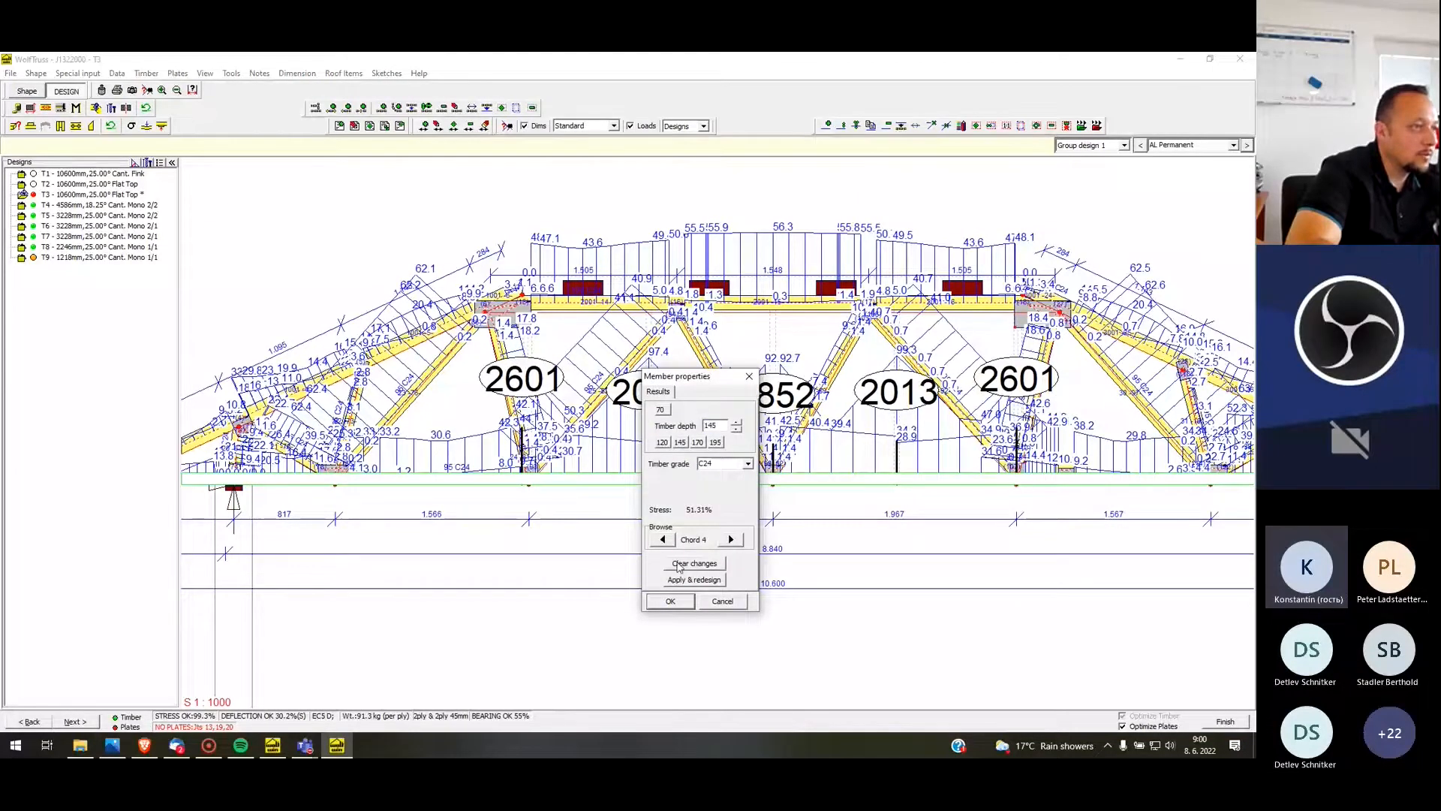
pyautogui.click(670, 601)
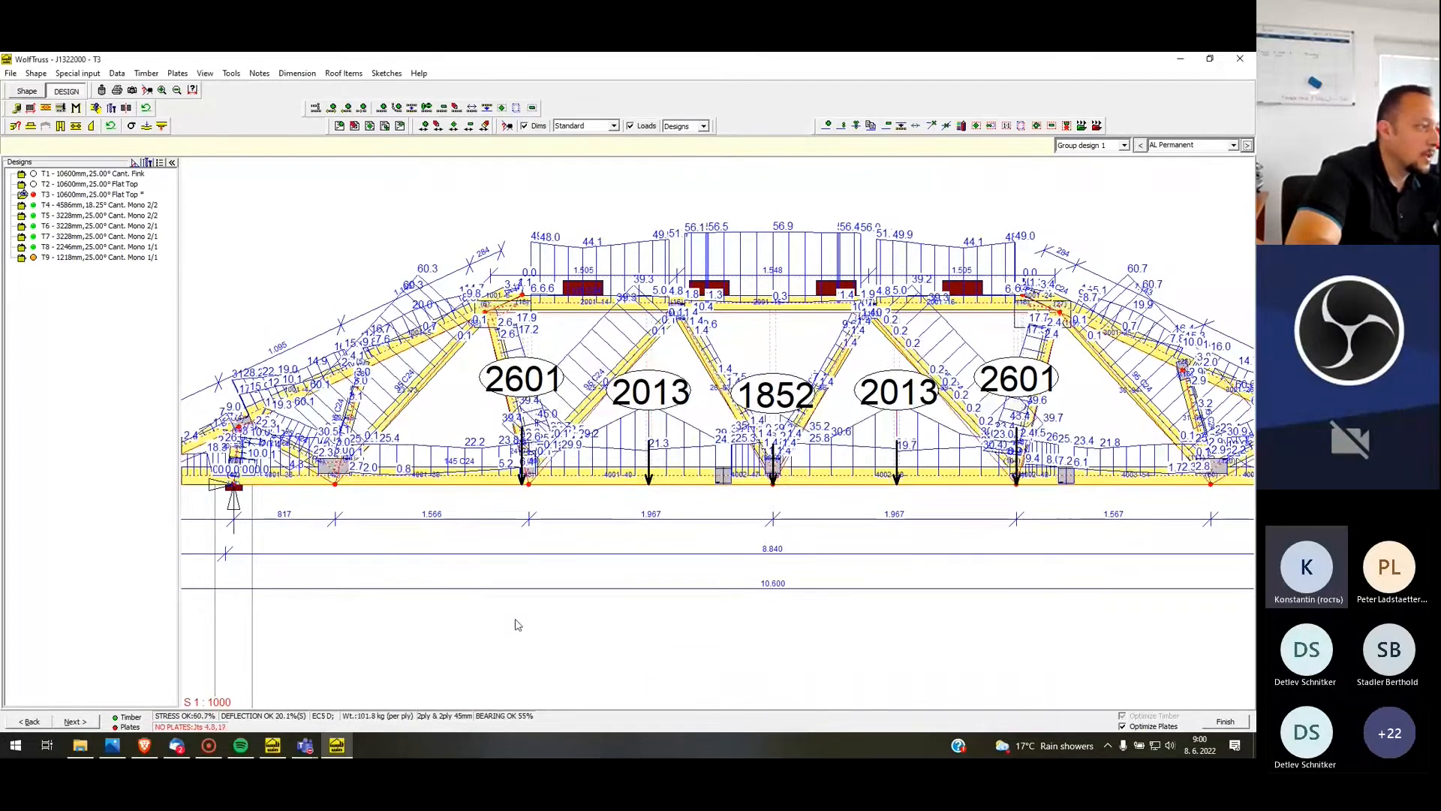
# Hide the Shear Stresses % and Axial + Bending % diagrams on T3
pyautogui.rightClick(496, 522)
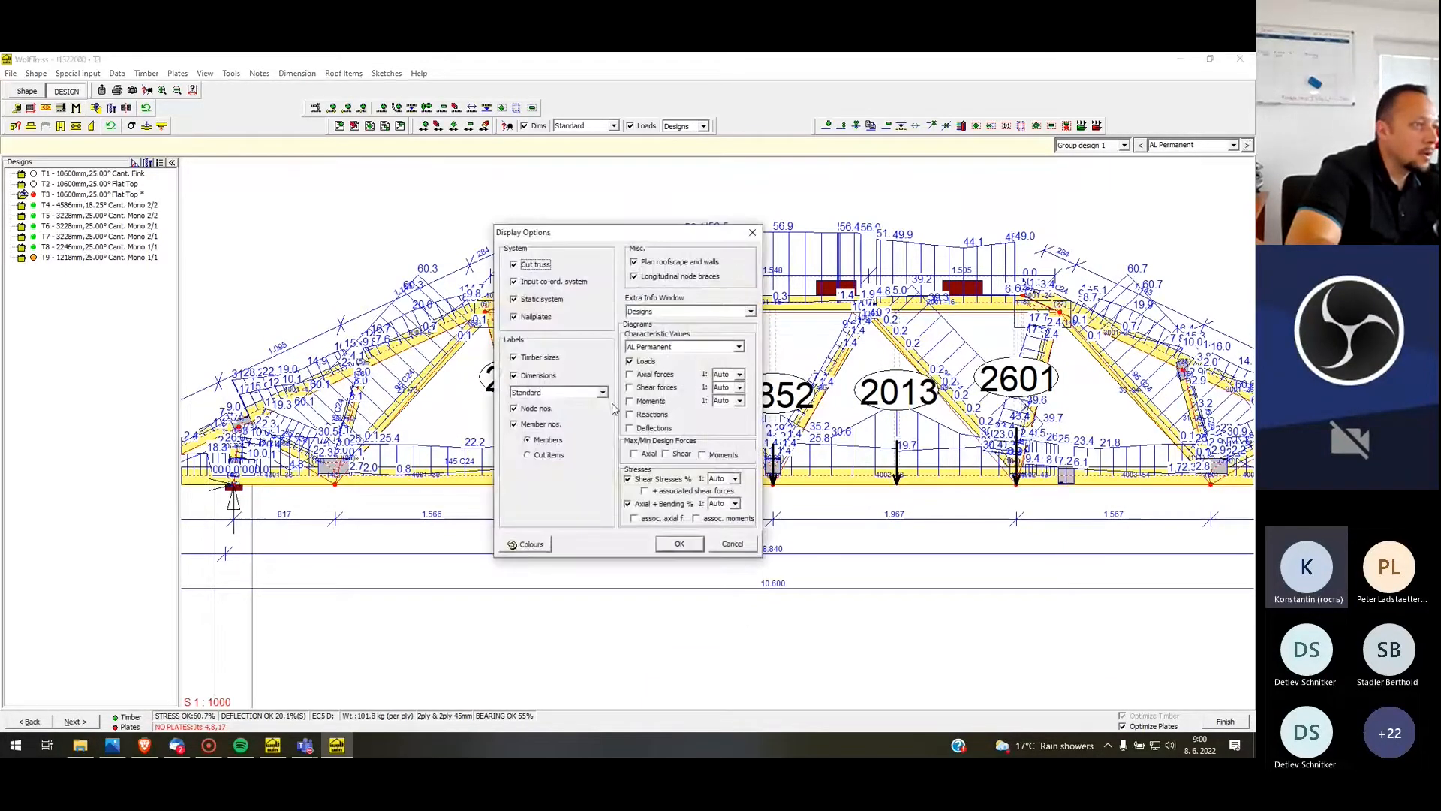
pyautogui.click(661, 479)
pyautogui.click(642, 509)
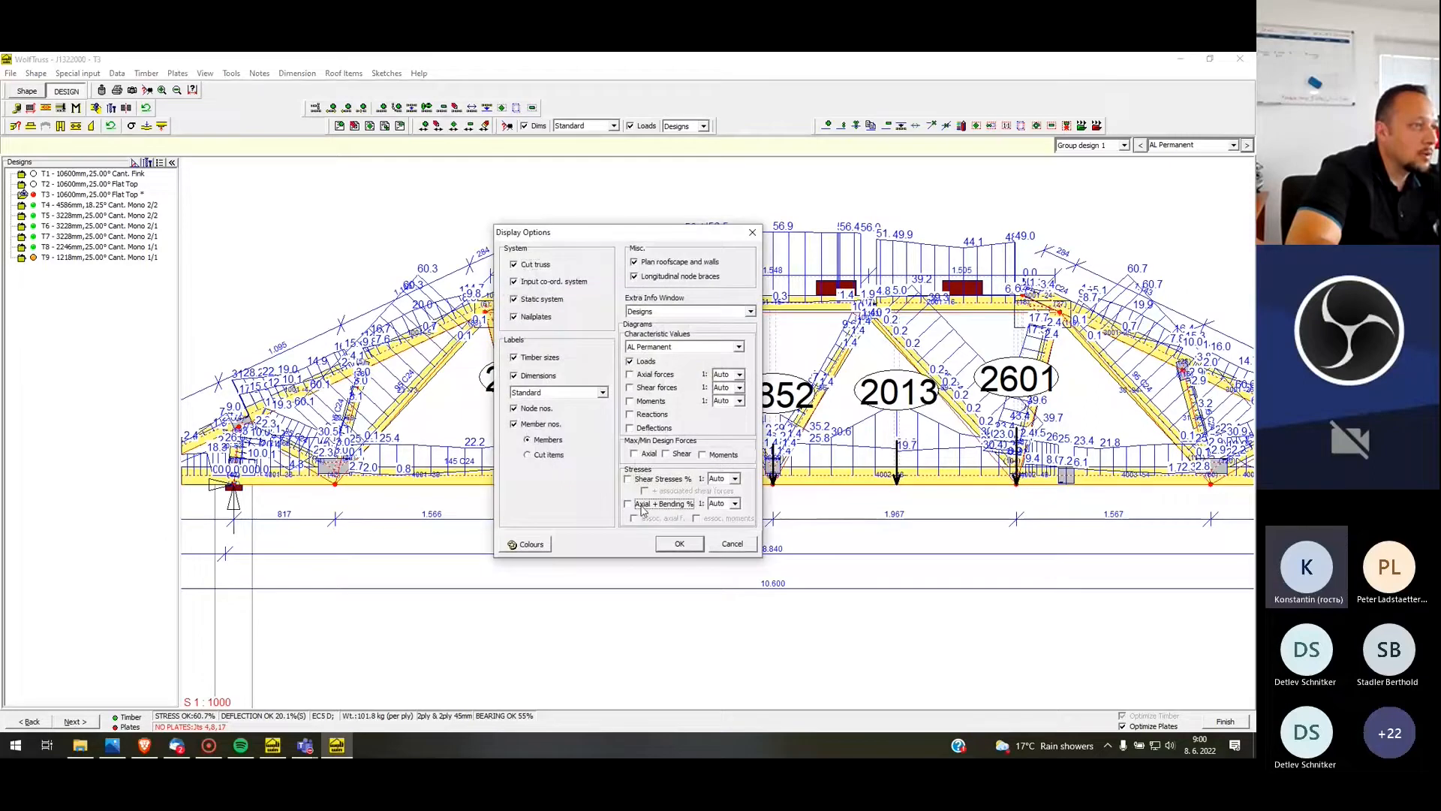
pyautogui.click(678, 545)
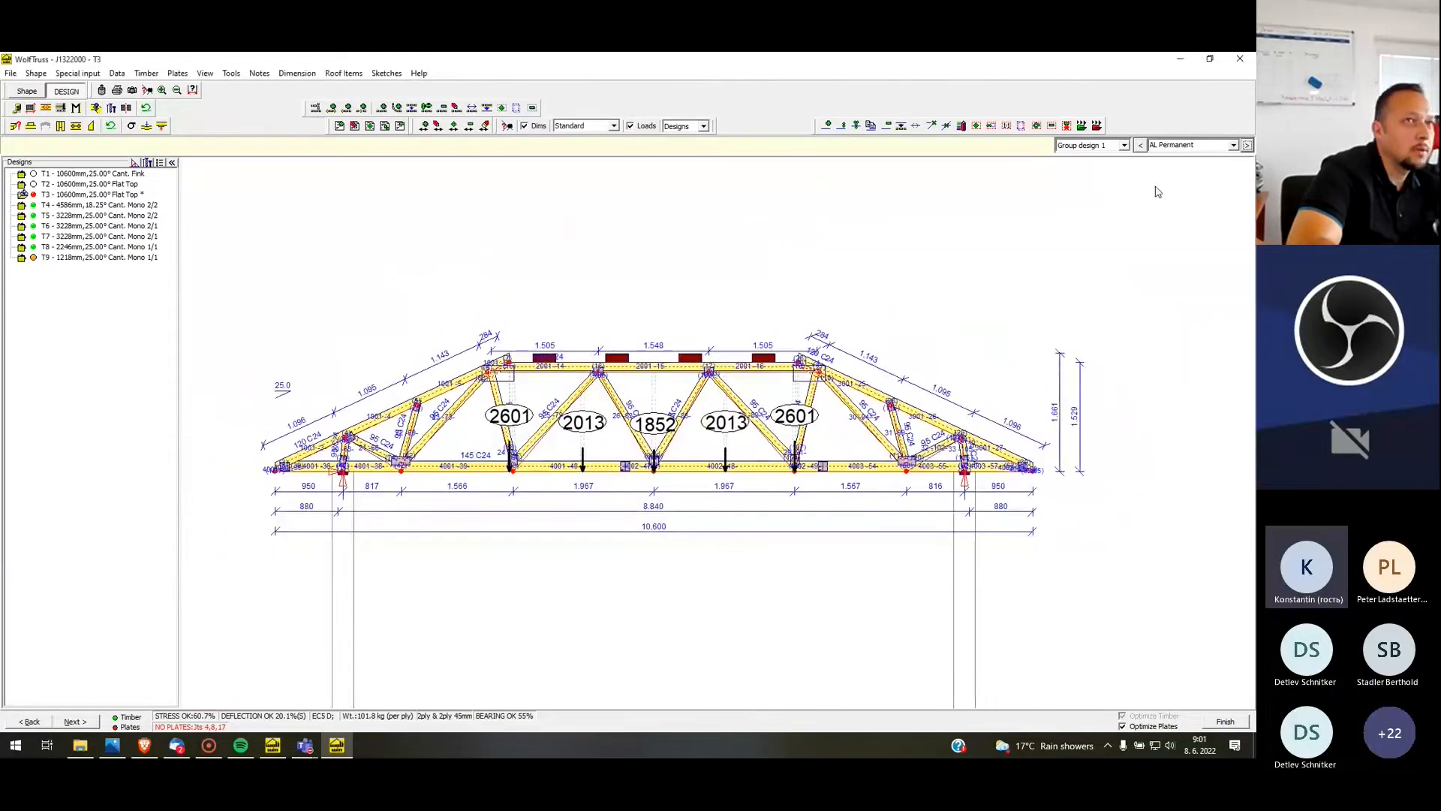
# Examine the loads on T3 case by case, covering dead load, self weight, AL Permanent, wind and snow, and return to Dead load
pyautogui.click(1140, 145)
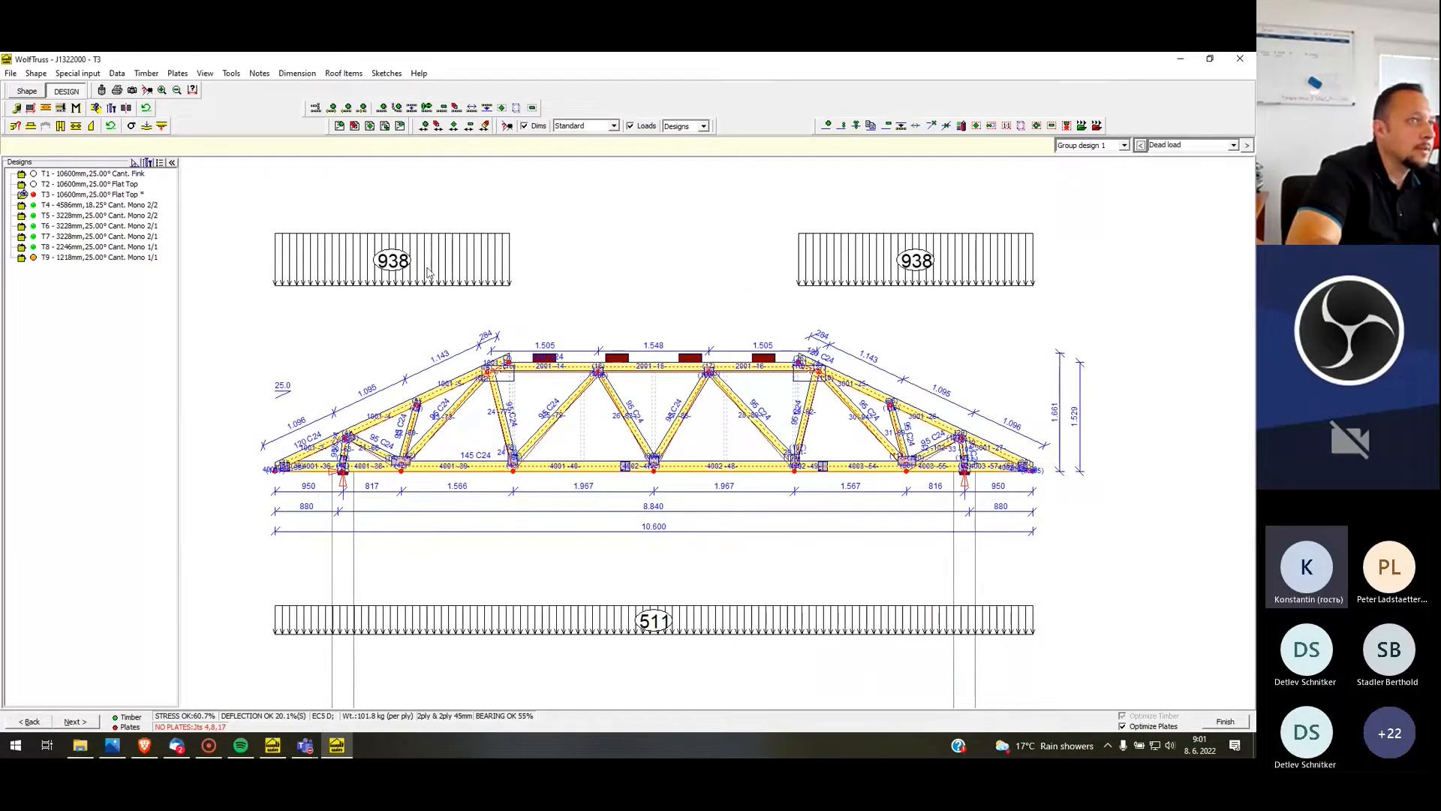
pyautogui.click(1247, 146)
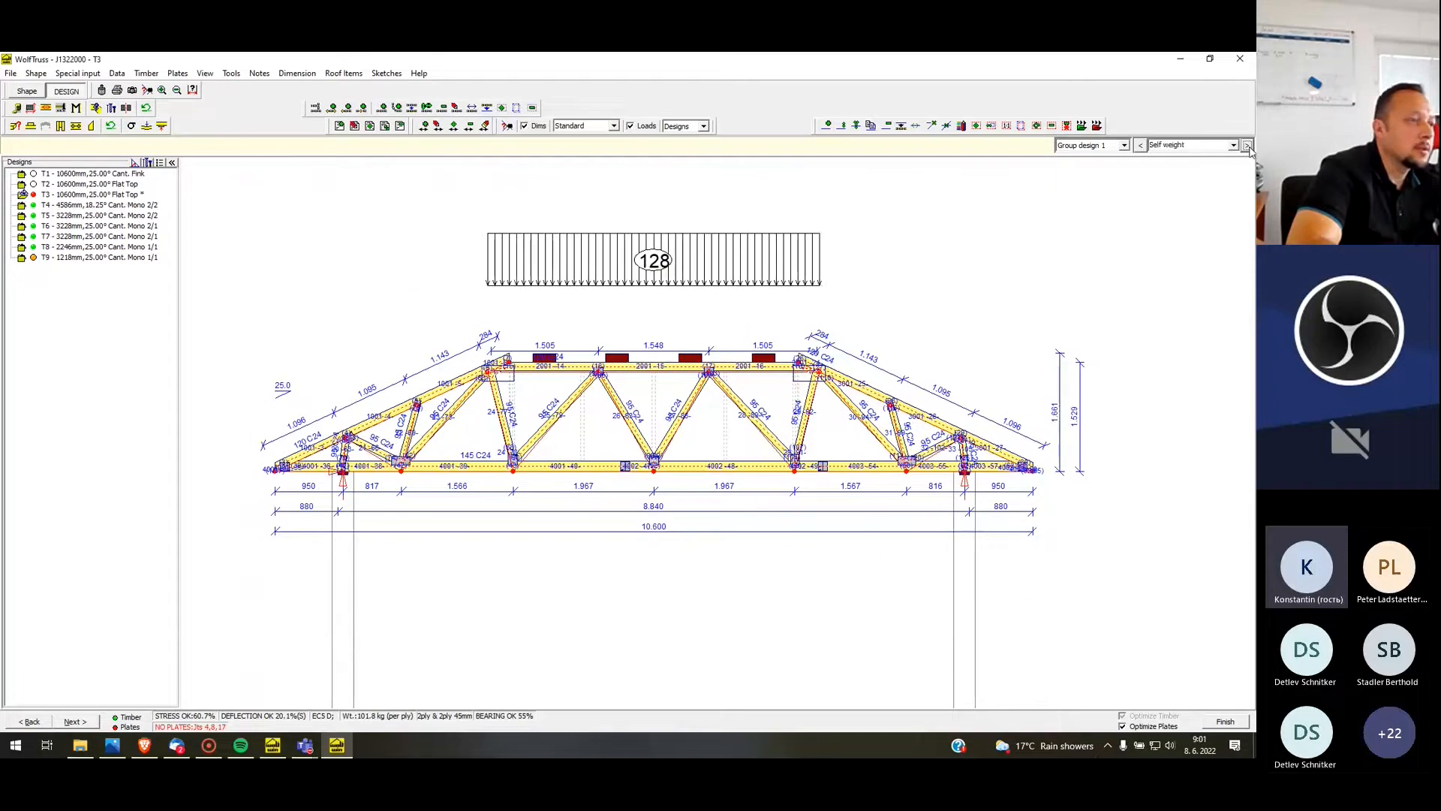
pyautogui.click(1247, 146)
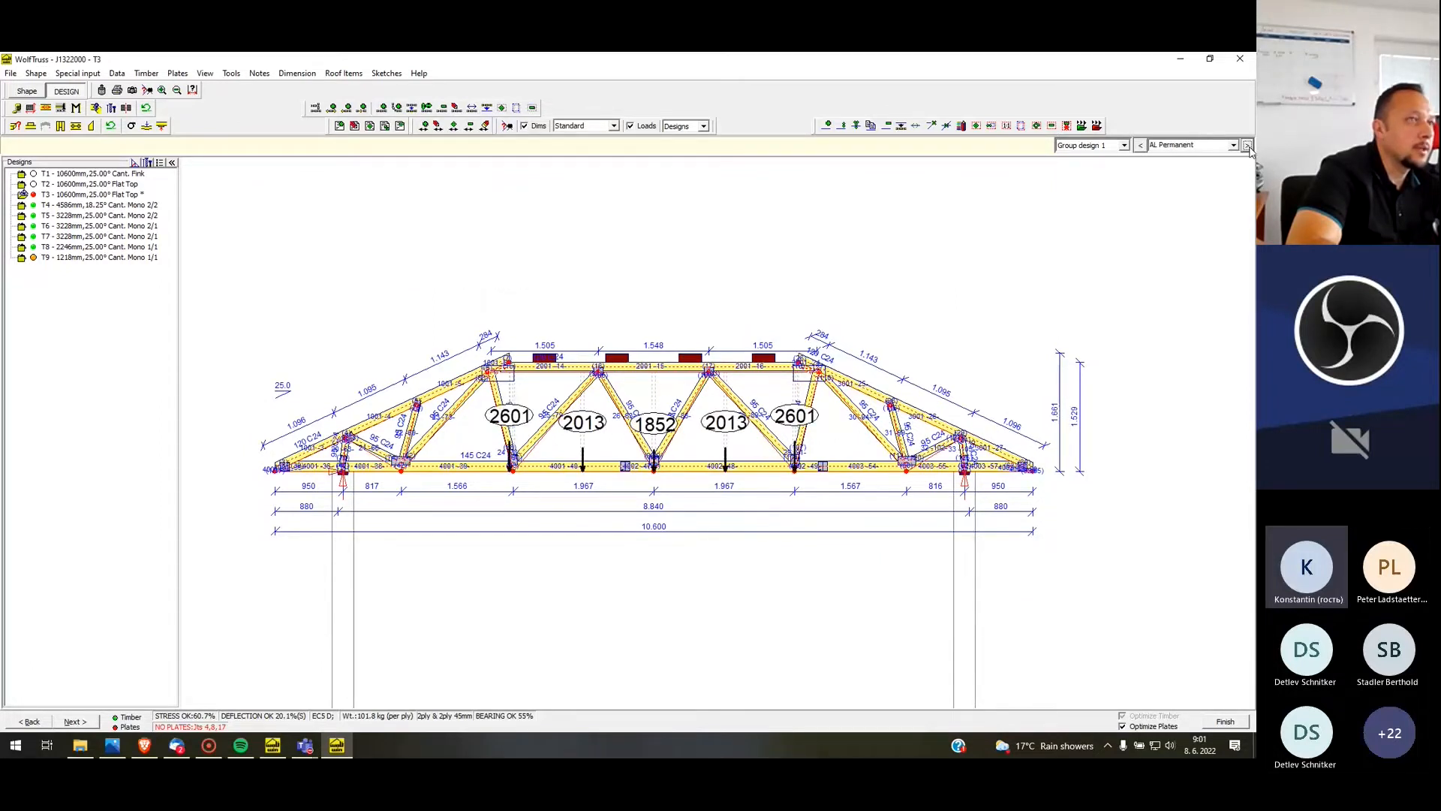
pyautogui.click(1247, 145)
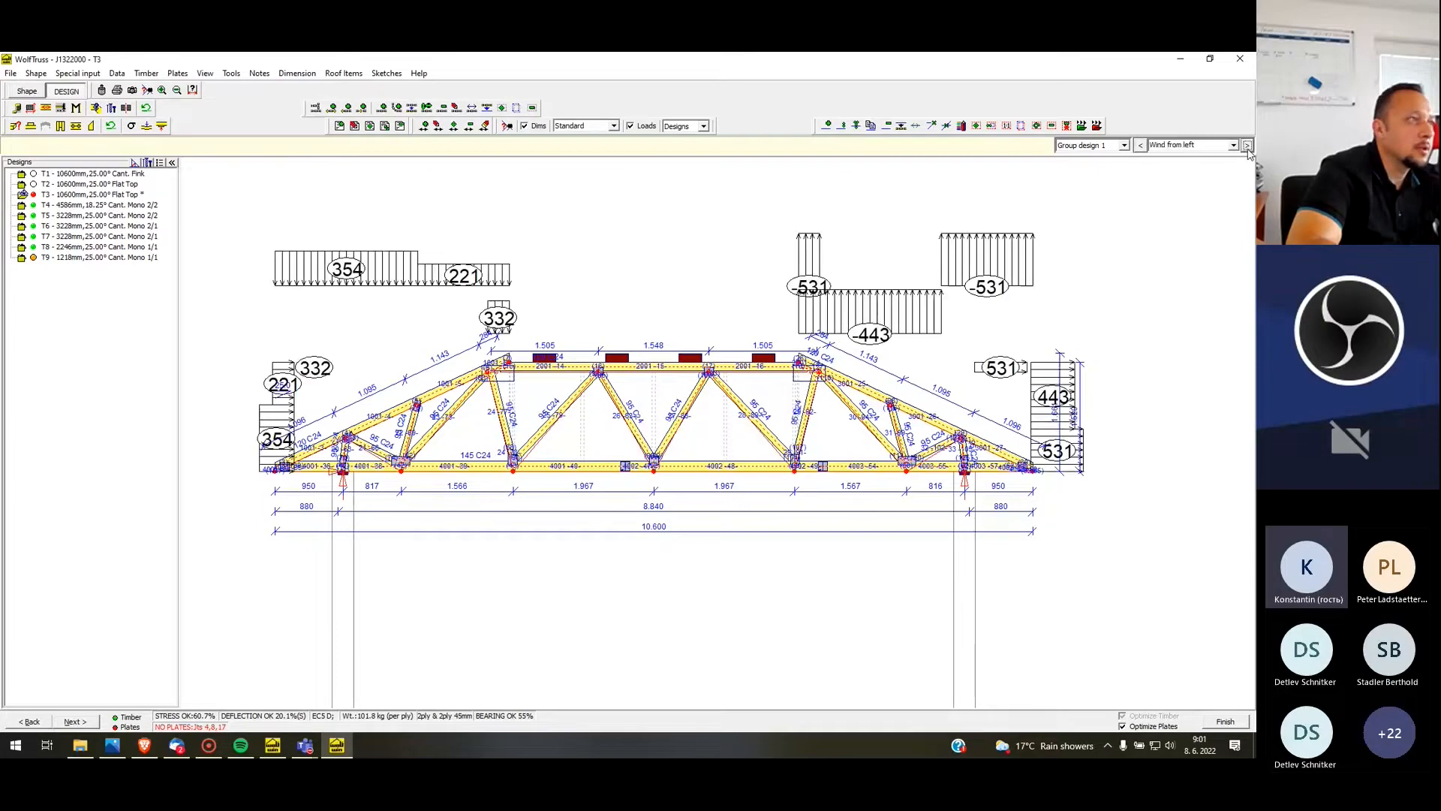
pyautogui.click(1247, 145)
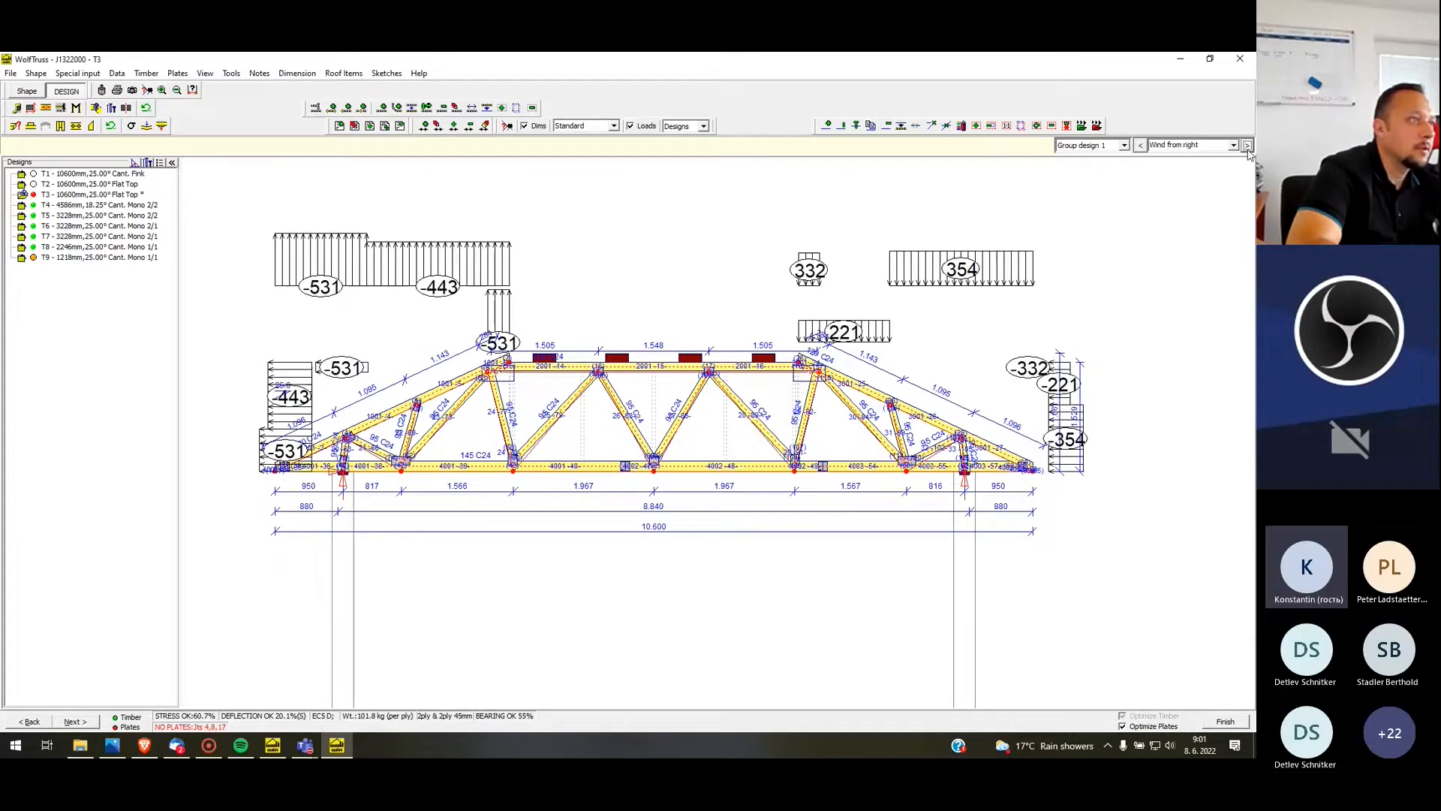
pyautogui.click(1247, 145)
pyautogui.click(1247, 146)
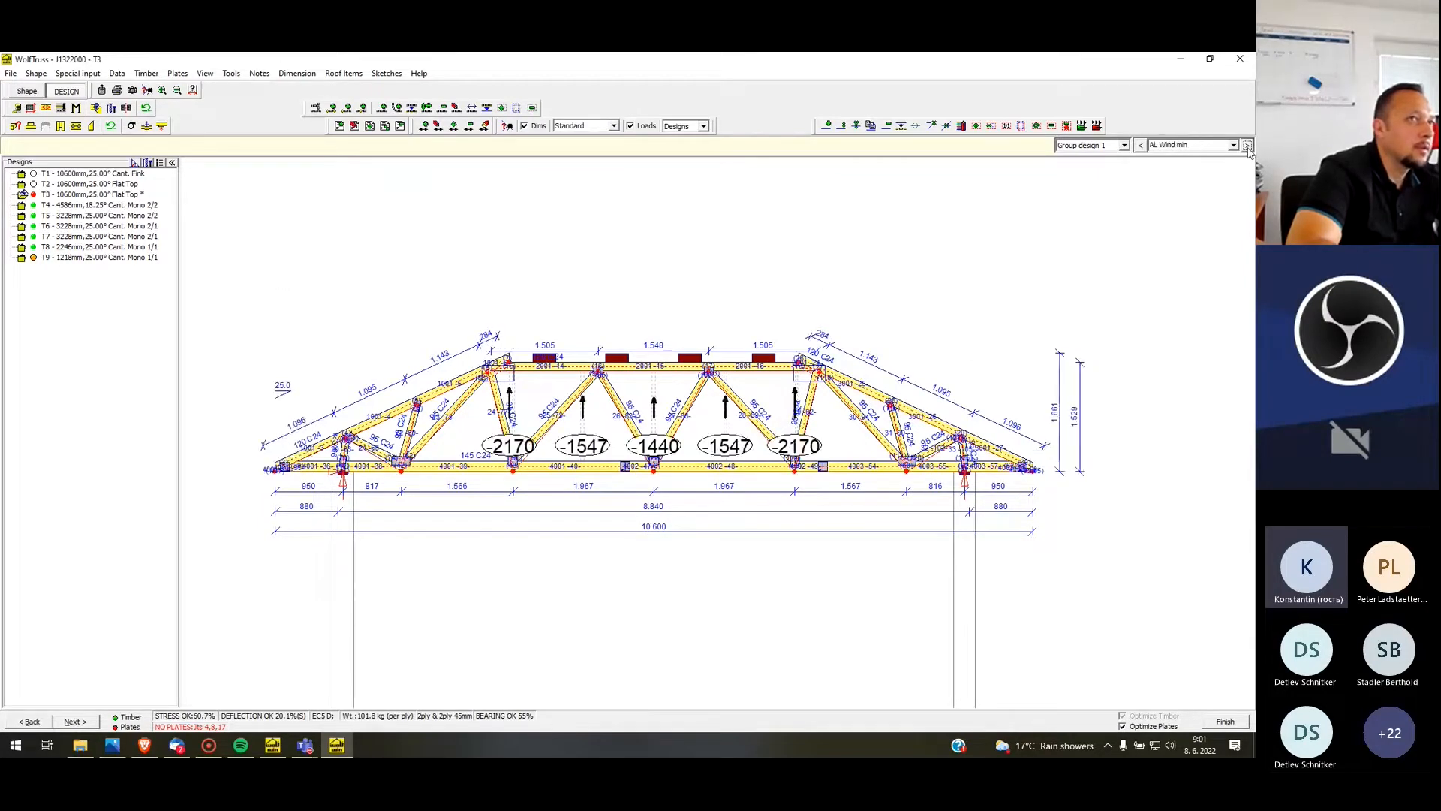
pyautogui.click(1247, 146)
pyautogui.click(1247, 145)
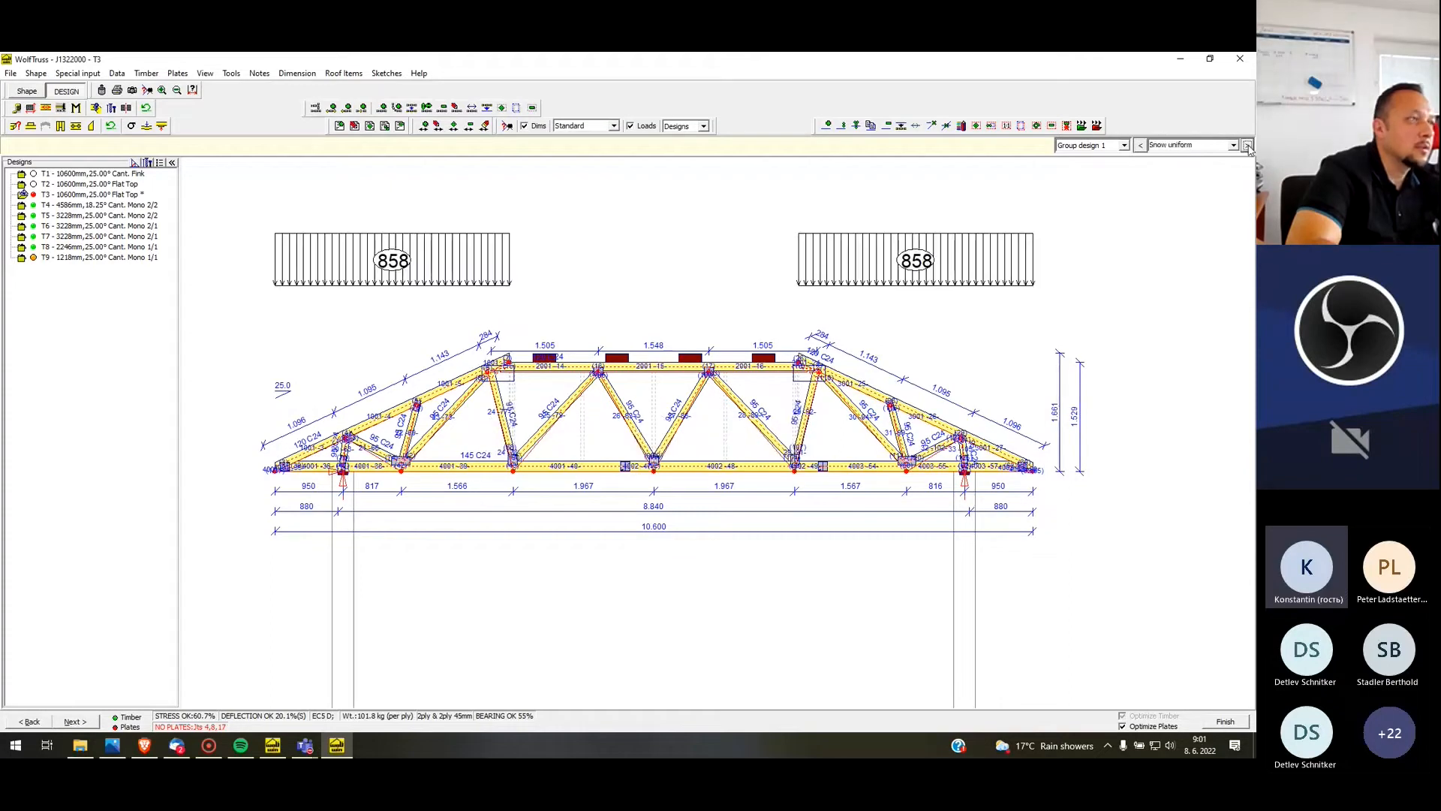
pyautogui.click(1246, 145)
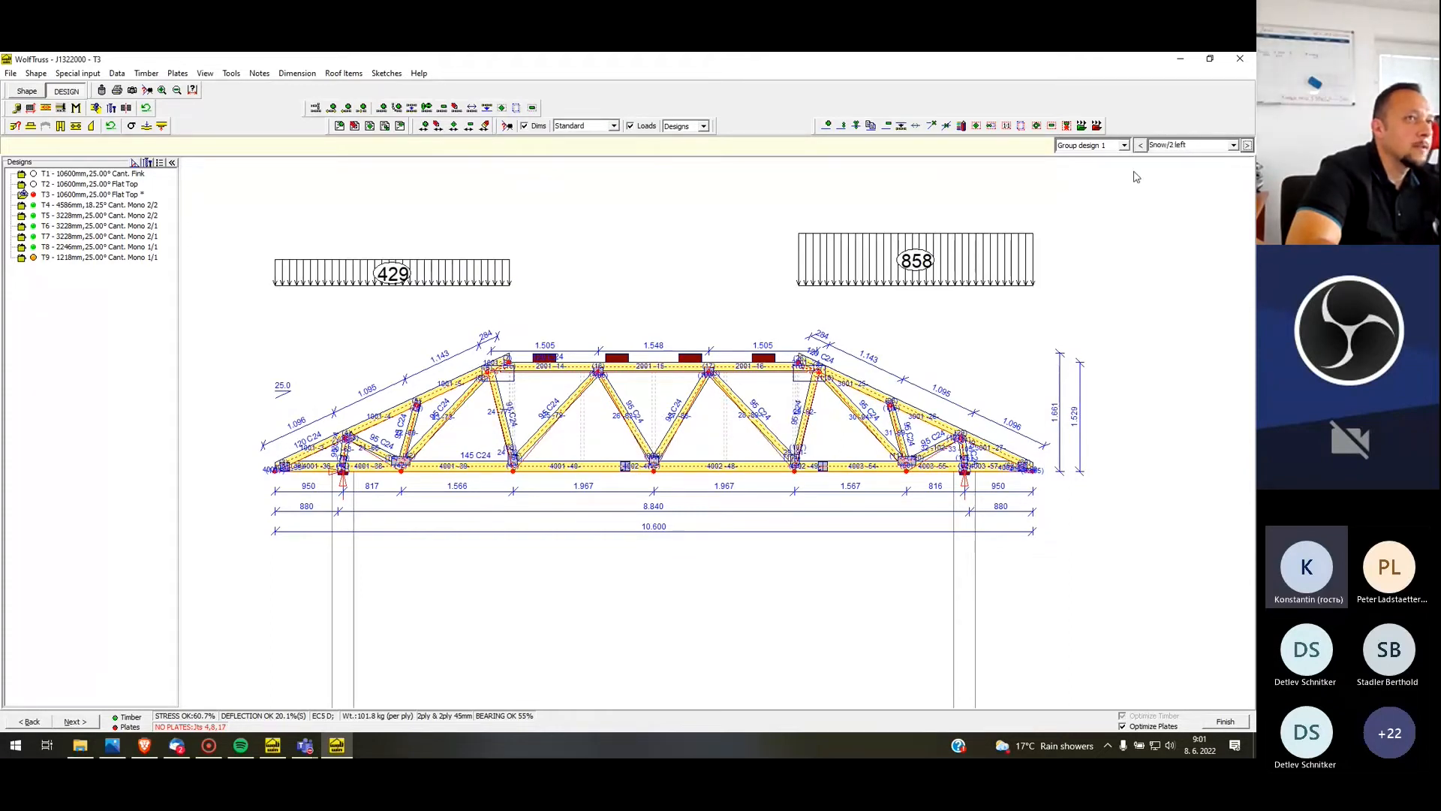
pyautogui.click(1141, 145)
pyautogui.click(1140, 145)
pyautogui.click(1140, 145)
pyautogui.click(1140, 145)
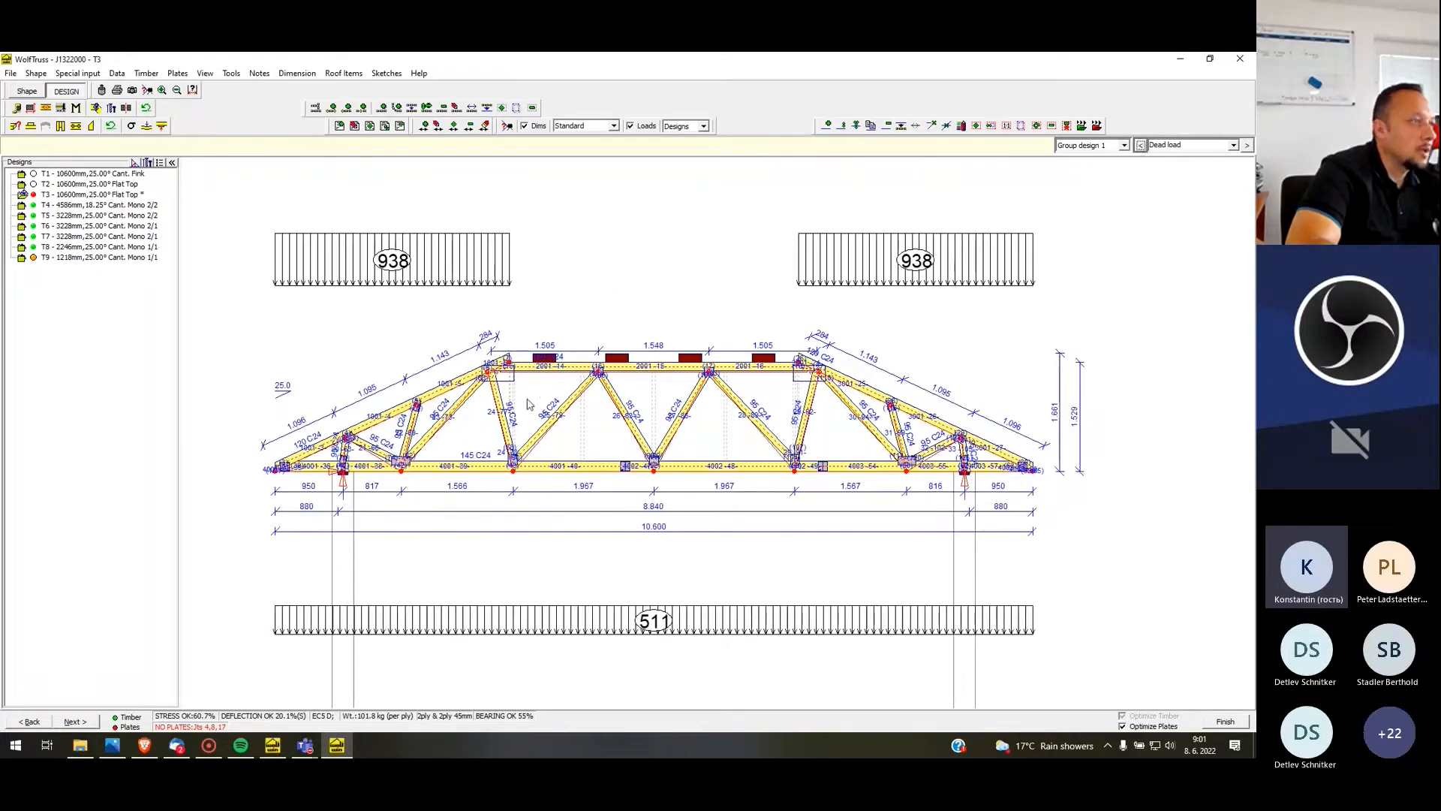
# Open manual plate design for Joint 17 on T3's bottom chord and start editing the joint's members
pyautogui.scroll(-1, 482, 413)
pyautogui.scroll(2, 401, 591)
pyautogui.scroll(1, 578, 322)
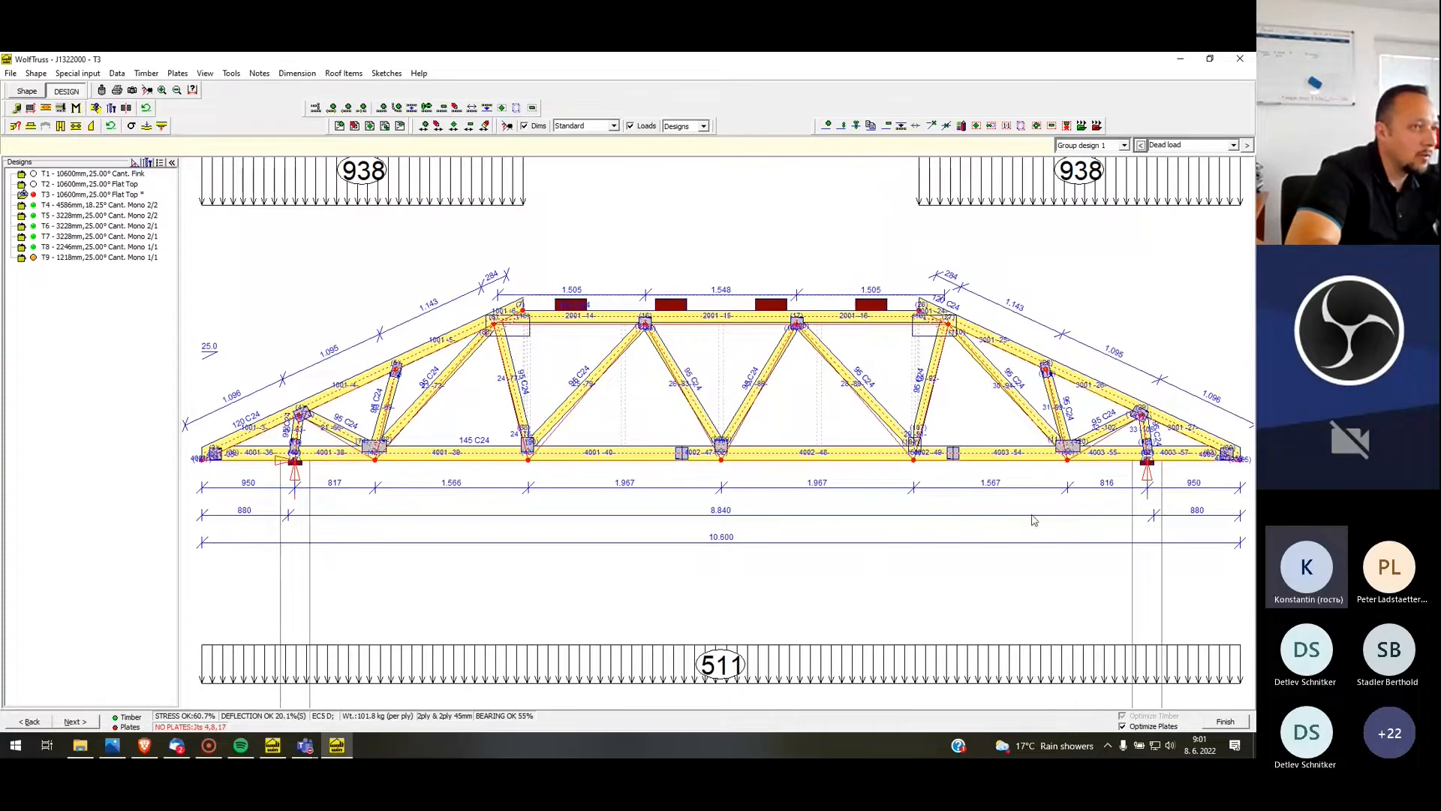
pyautogui.scroll(1, 564, 465)
pyautogui.scroll(2, 969, 449)
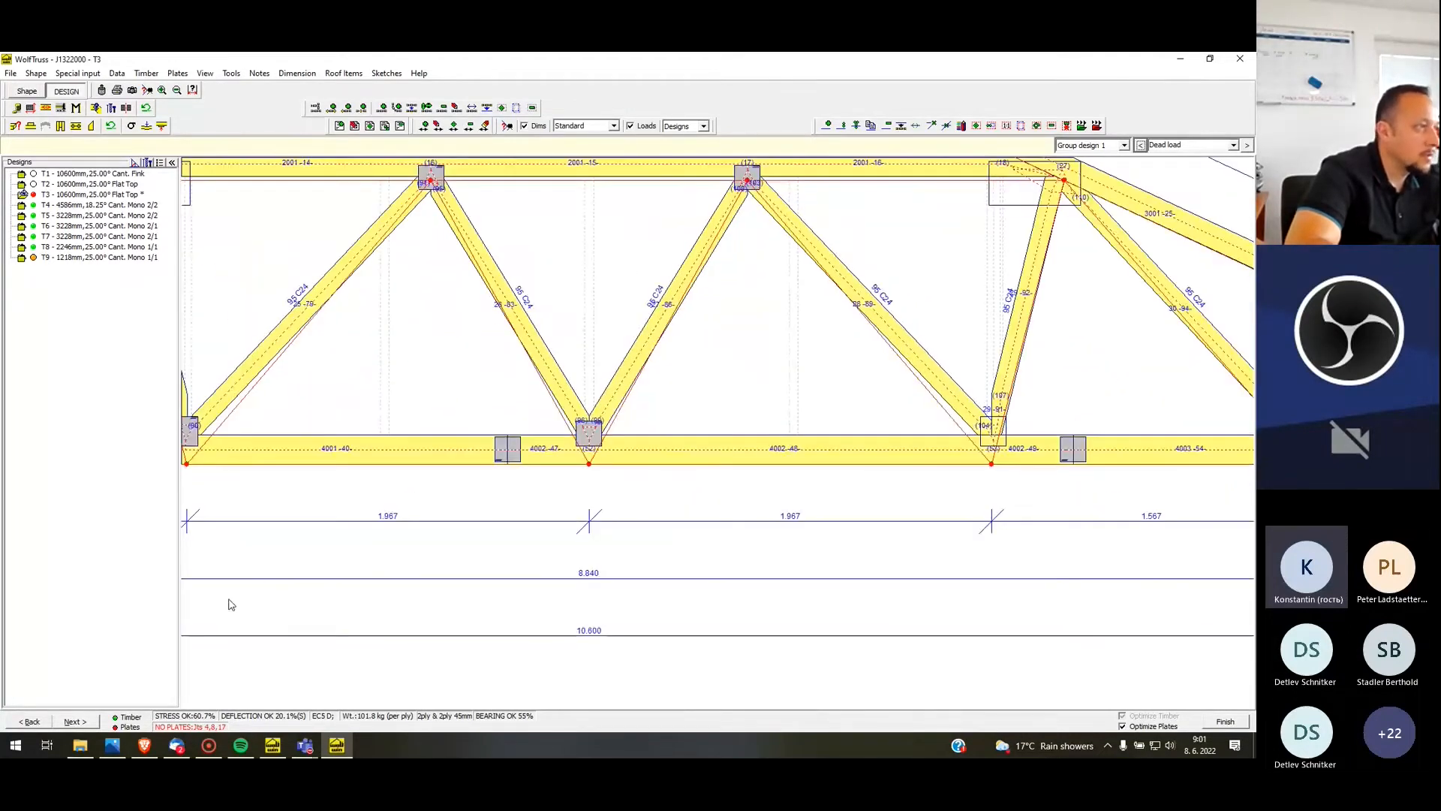
pyautogui.scroll(-1, 826, 494)
pyautogui.scroll(1, 904, 460)
pyautogui.rightClick(878, 473)
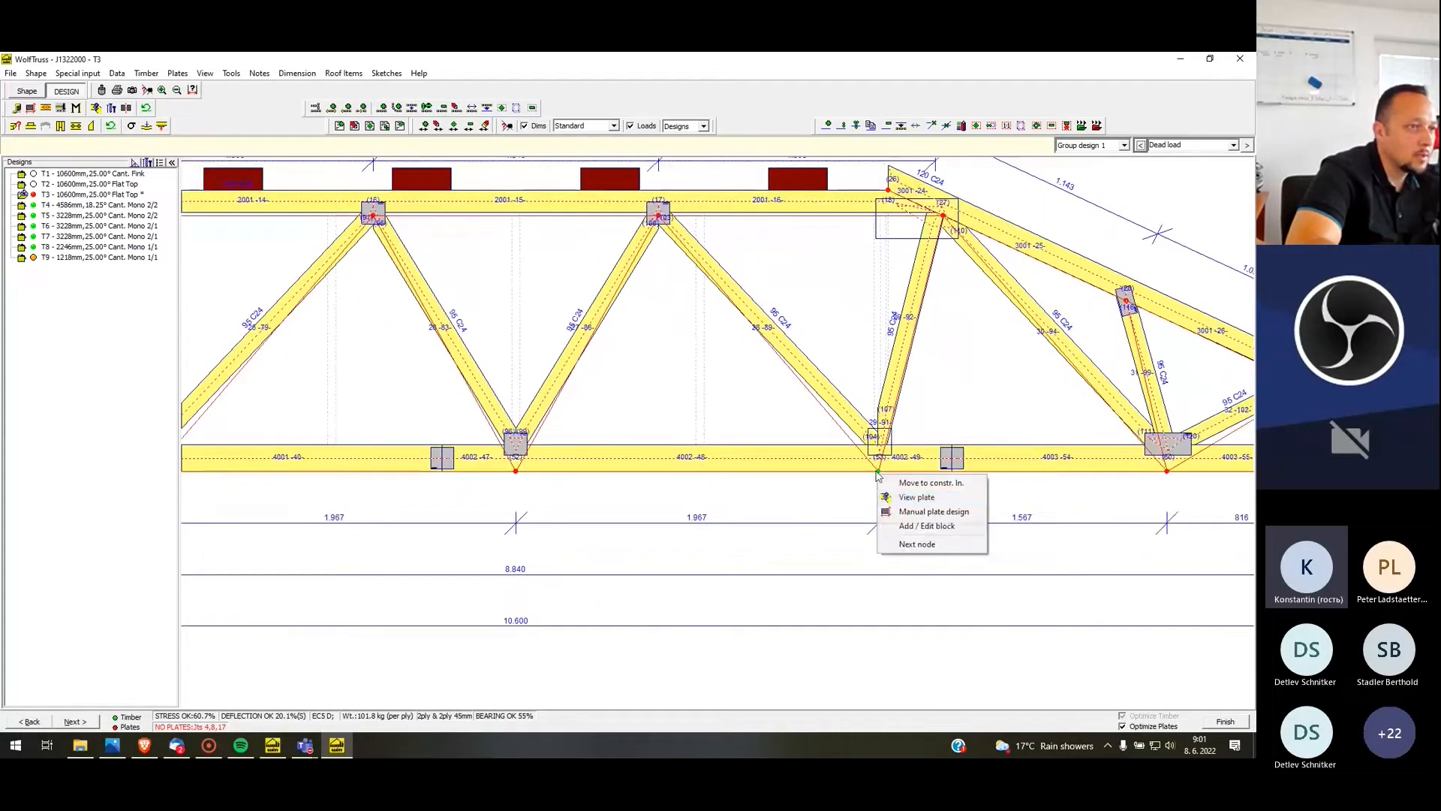
pyautogui.click(886, 512)
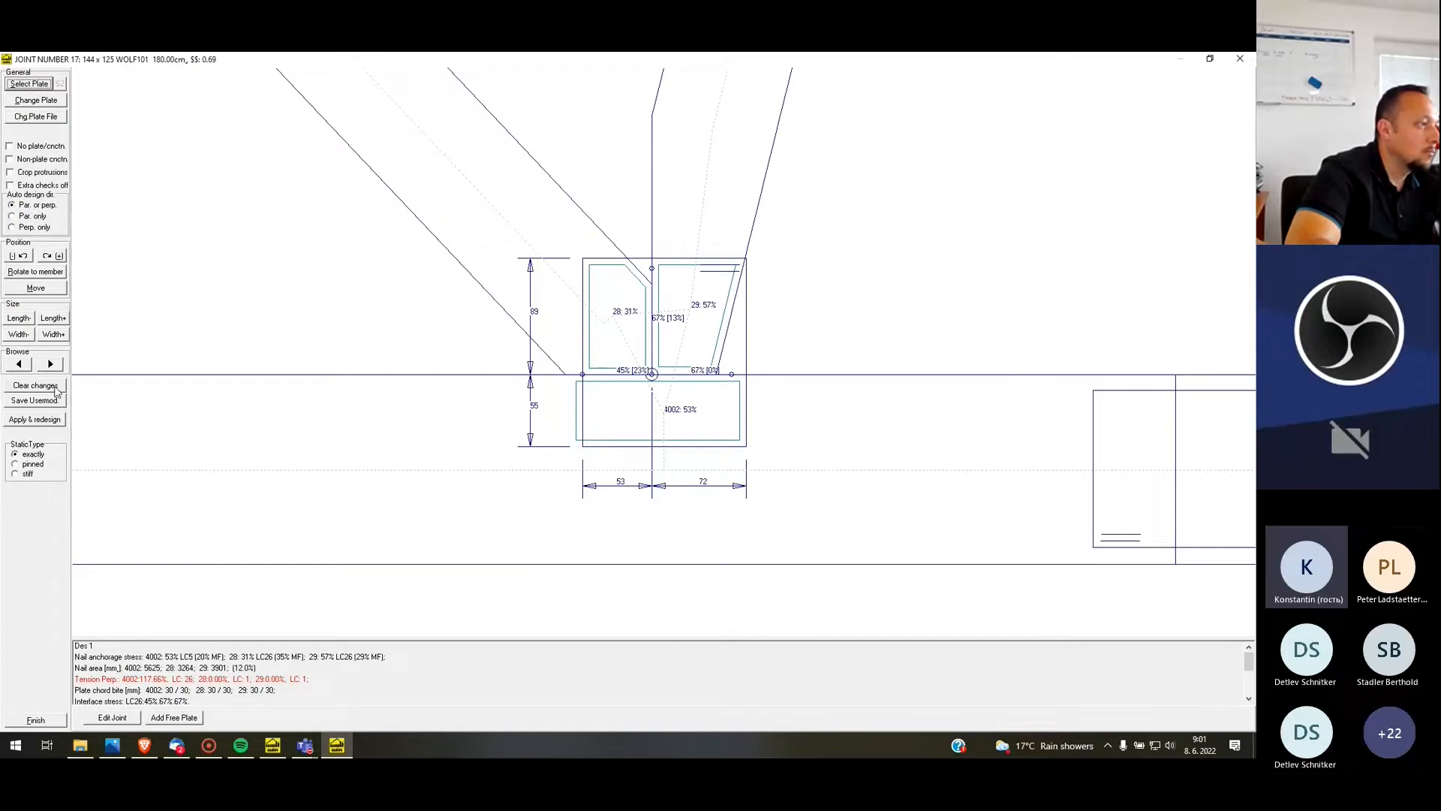
pyautogui.click(113, 718)
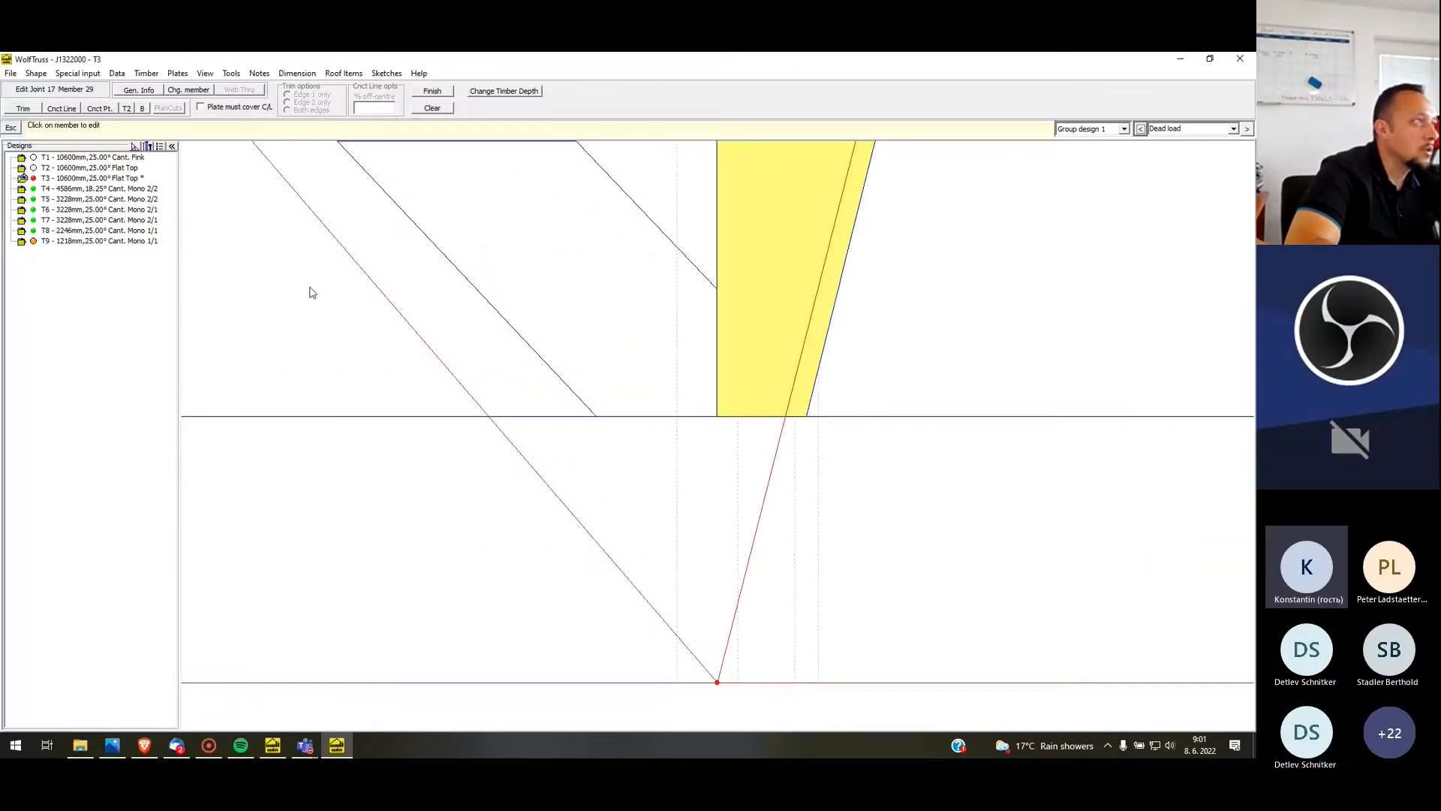
# Offset member 29's connection line at Joint 17 by 25% off-centre and copy the joint edit to Joint 15
pyautogui.click(60, 109)
pyautogui.doubleClick(365, 109)
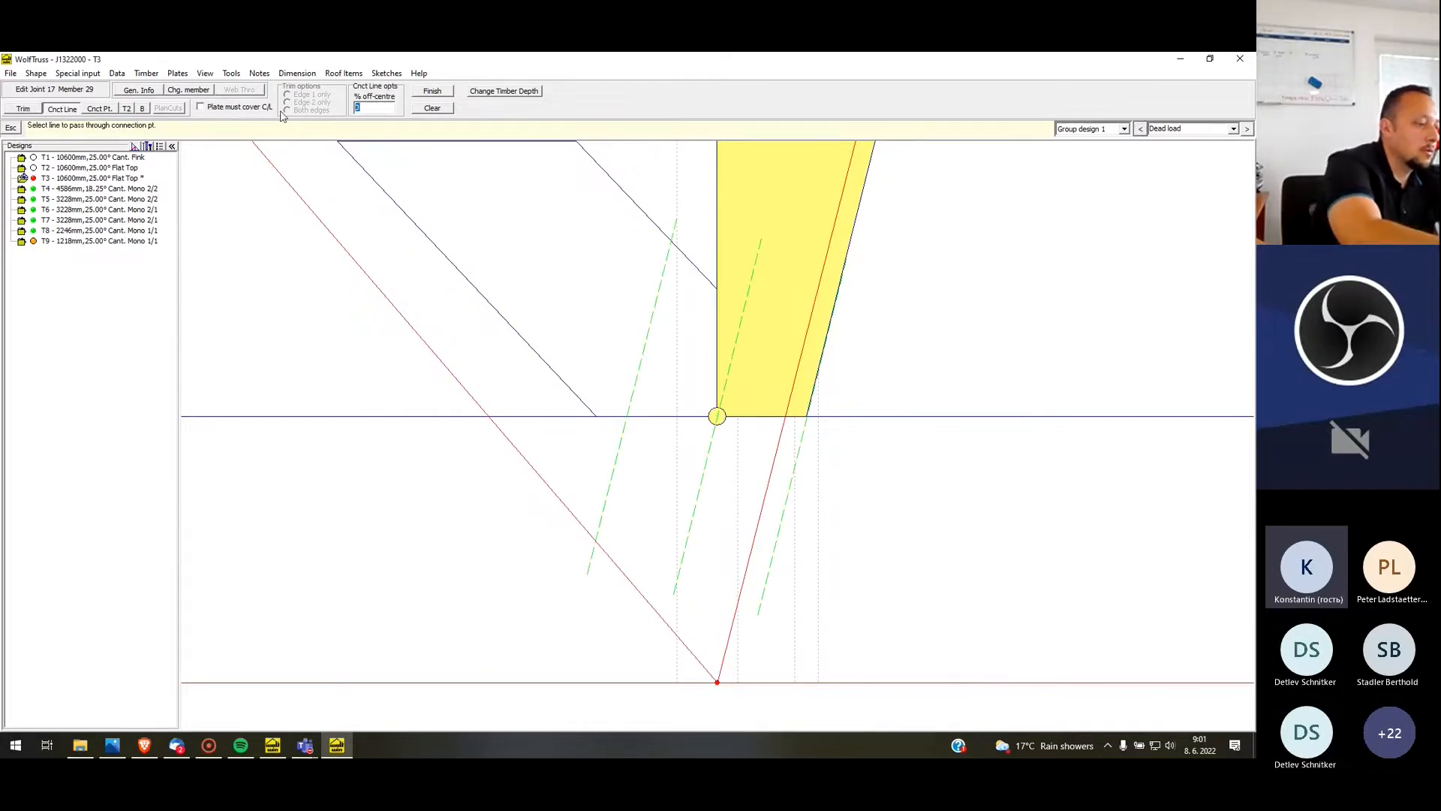
pyautogui.write('20')
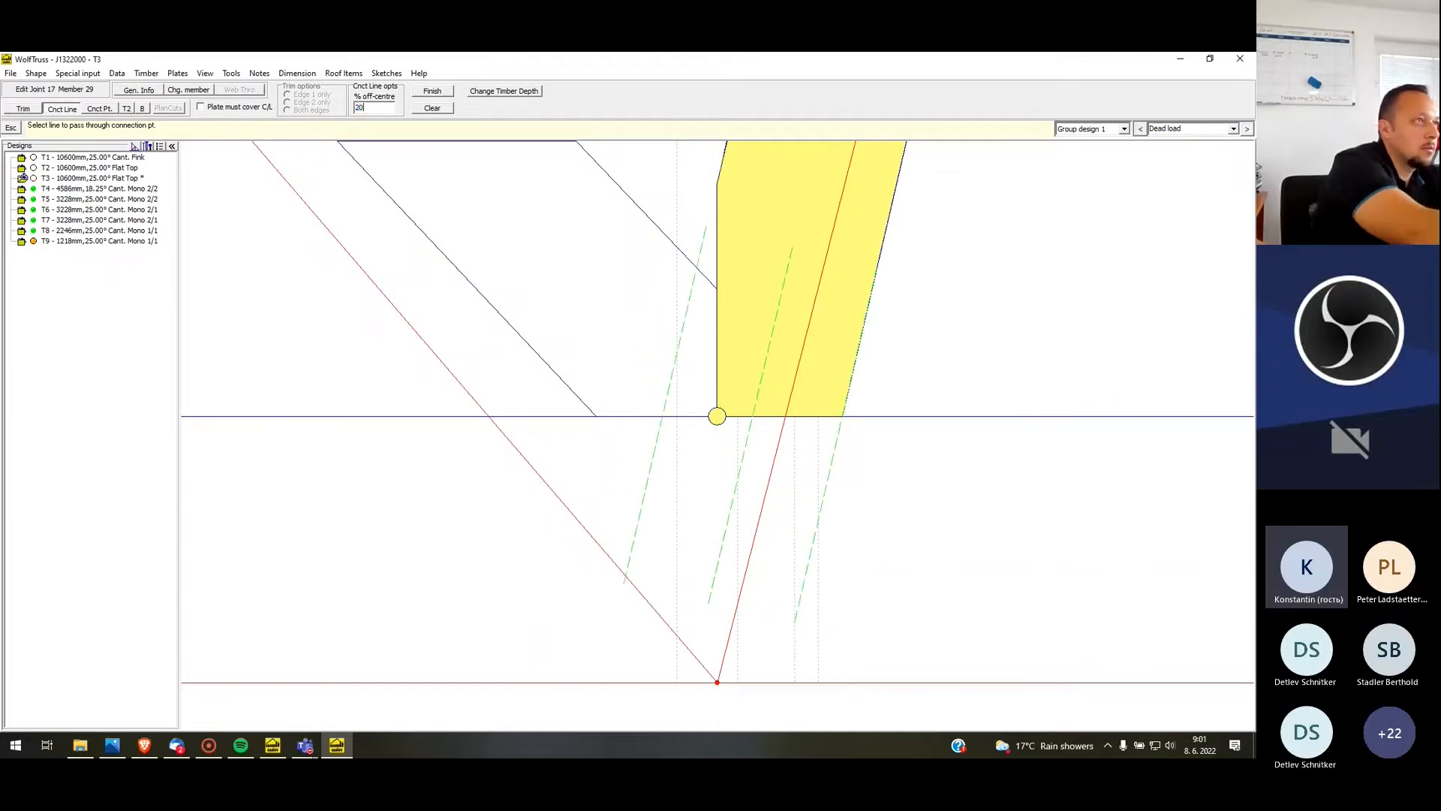
pyautogui.press('BackSpace')
pyautogui.write('5')
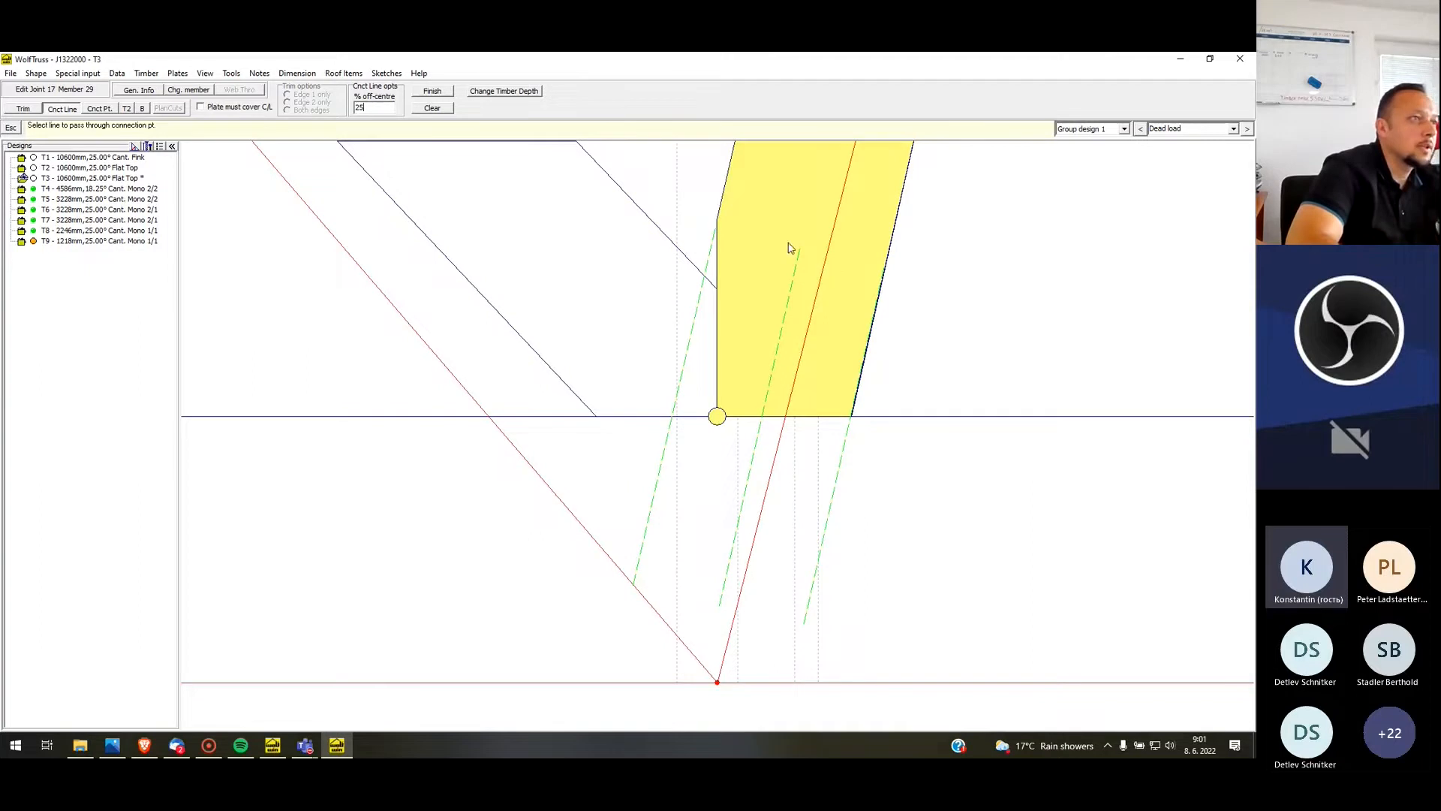
pyautogui.click(435, 91)
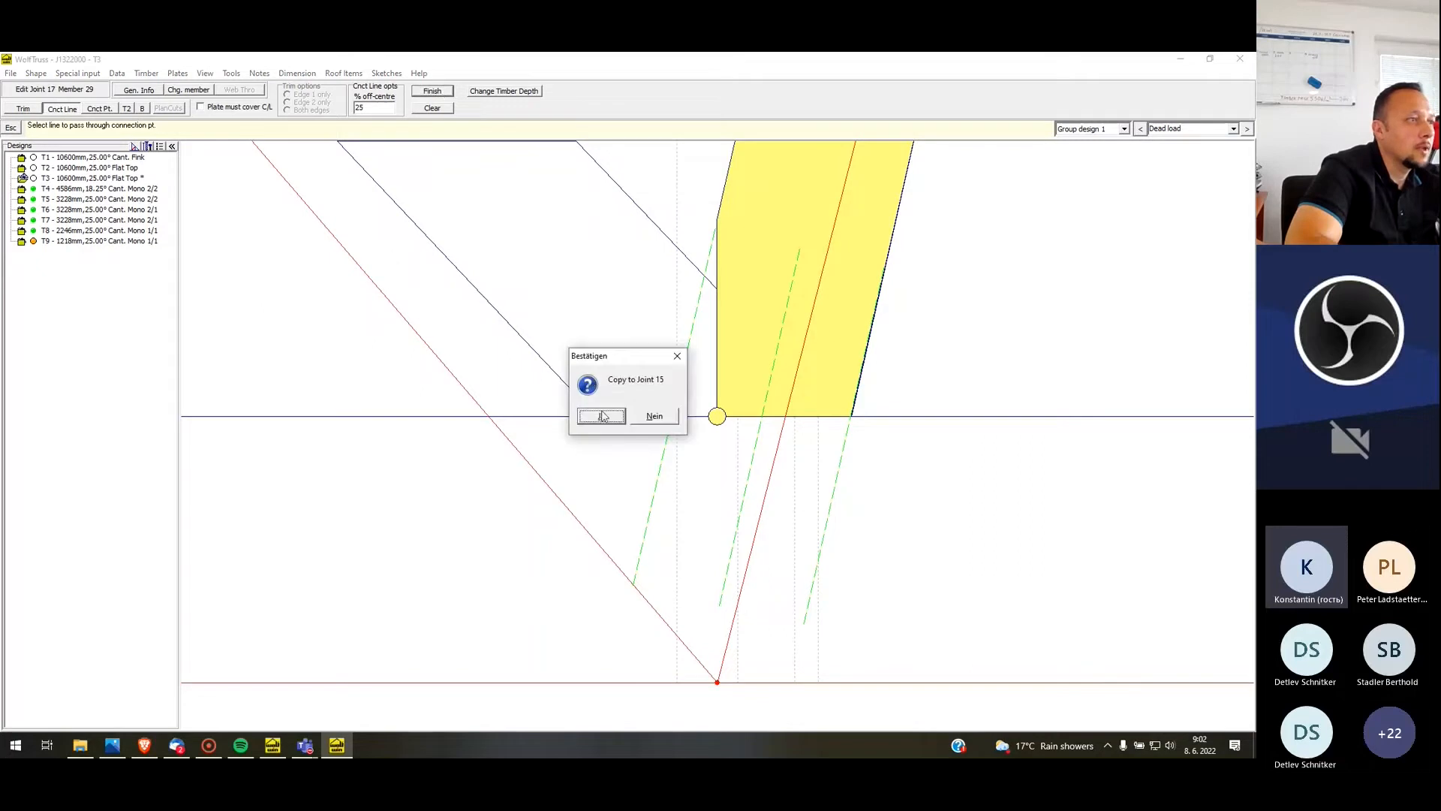
pyautogui.click(602, 417)
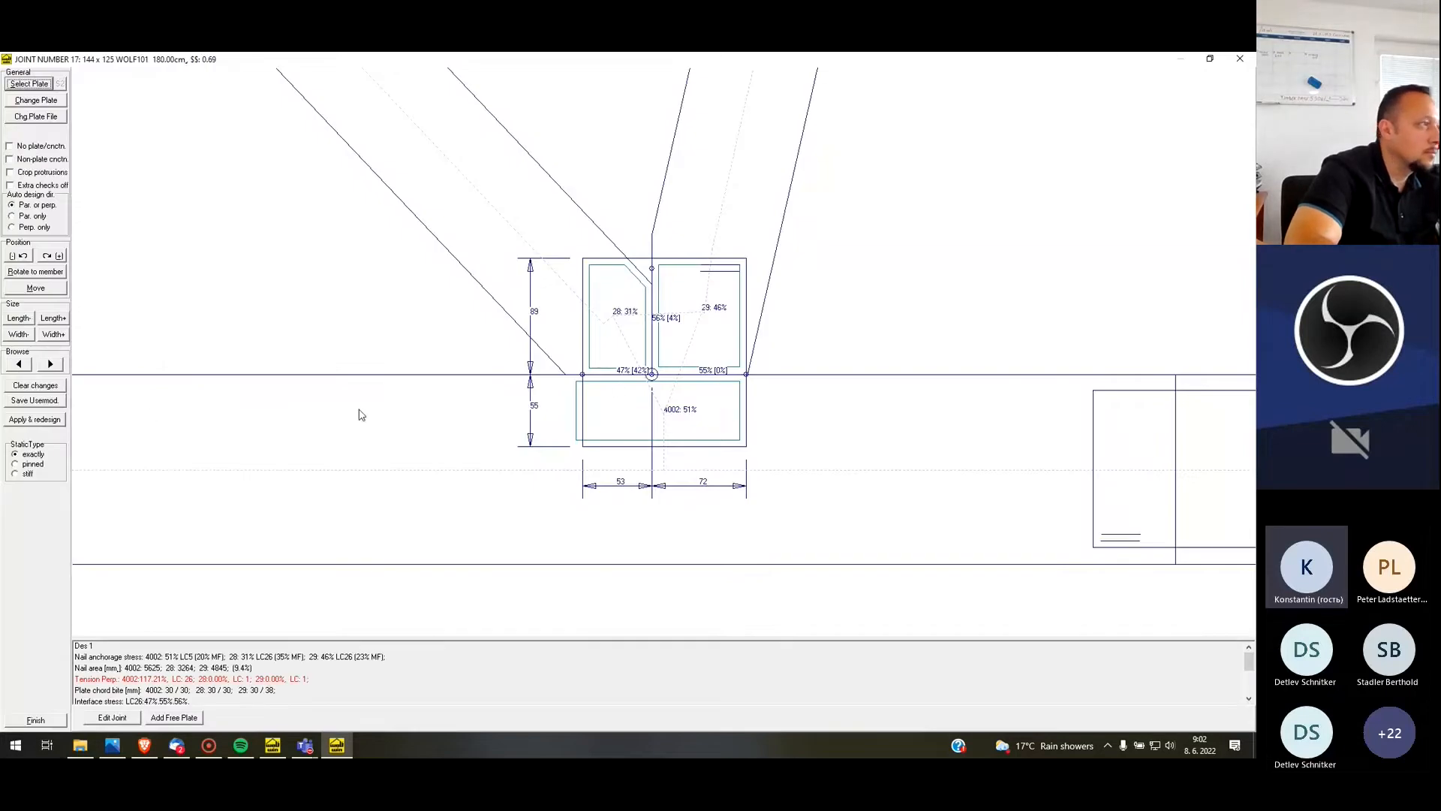
# Clear the manual plate changes at Joint 17 and resize its WOLF101 plate to 120 x 150
pyautogui.click(35, 387)
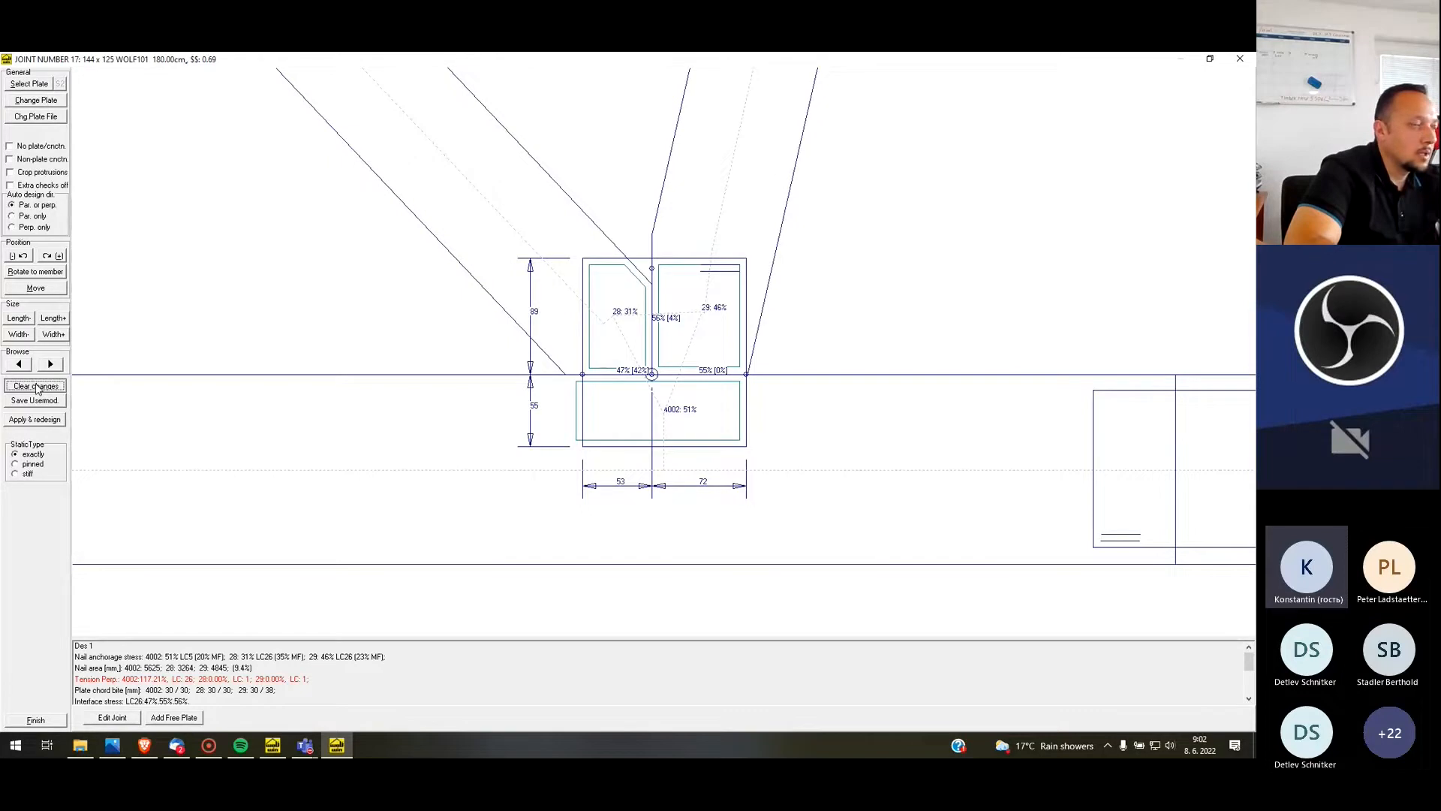
pyautogui.click(41, 387)
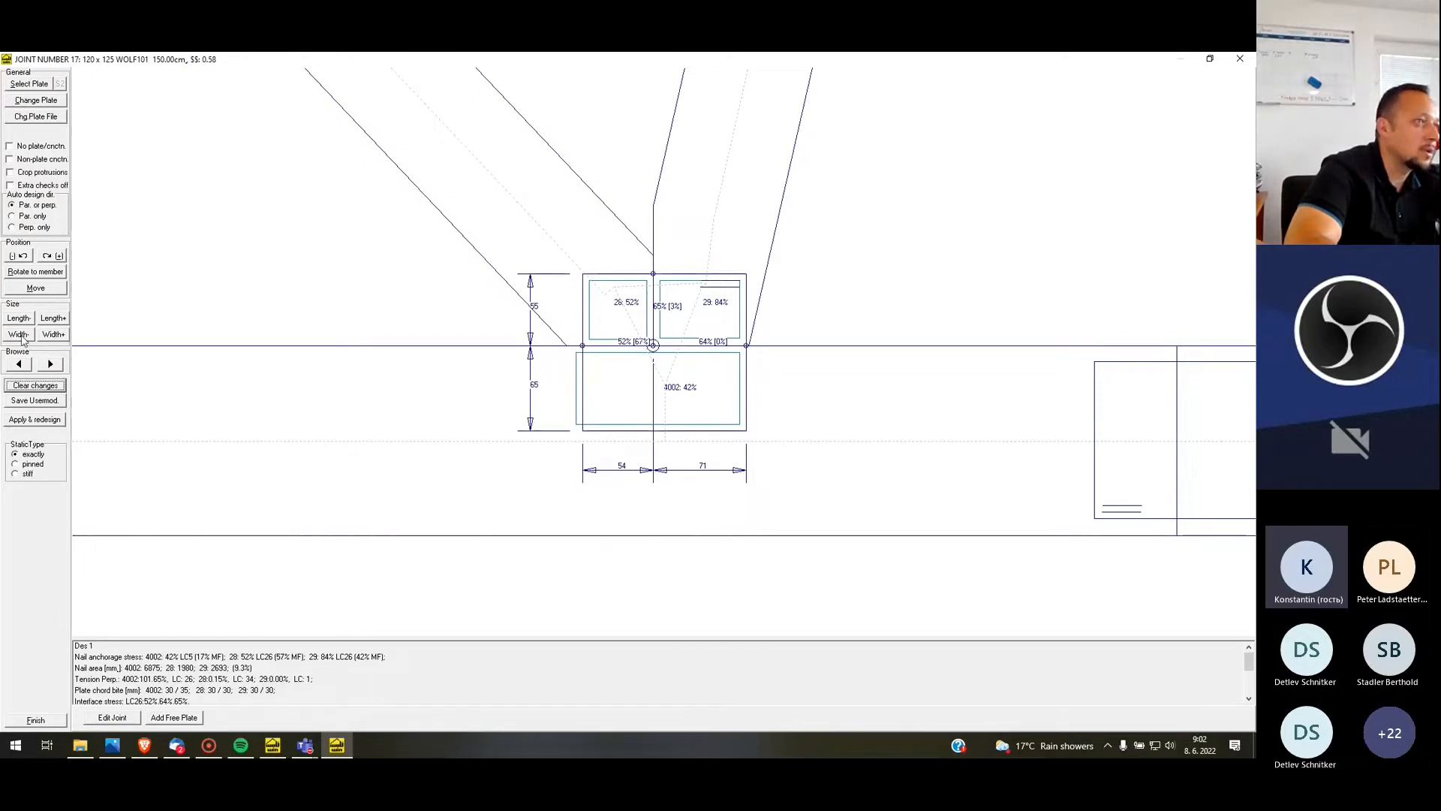
pyautogui.click(51, 335)
pyautogui.click(52, 321)
pyautogui.click(17, 335)
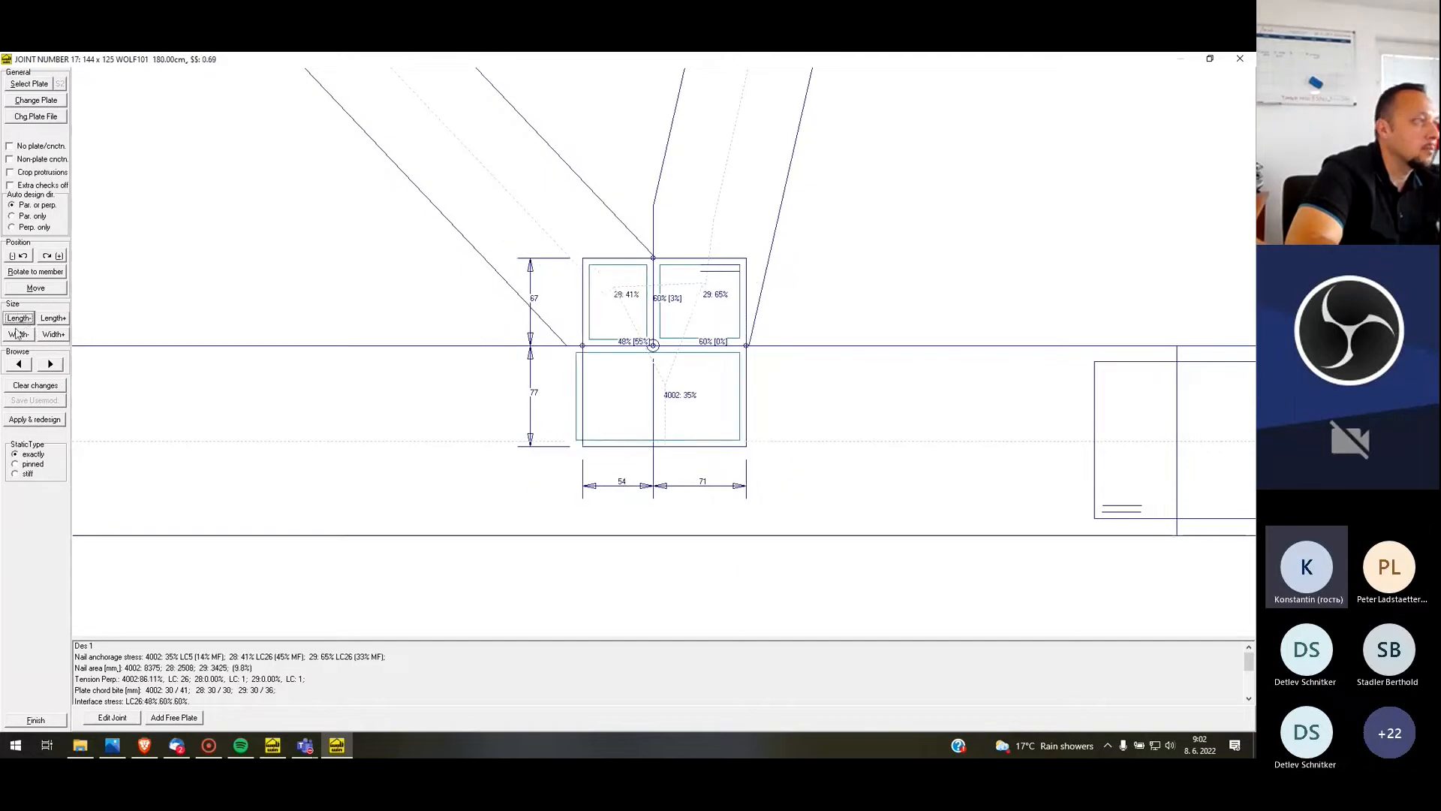
pyautogui.click(52, 319)
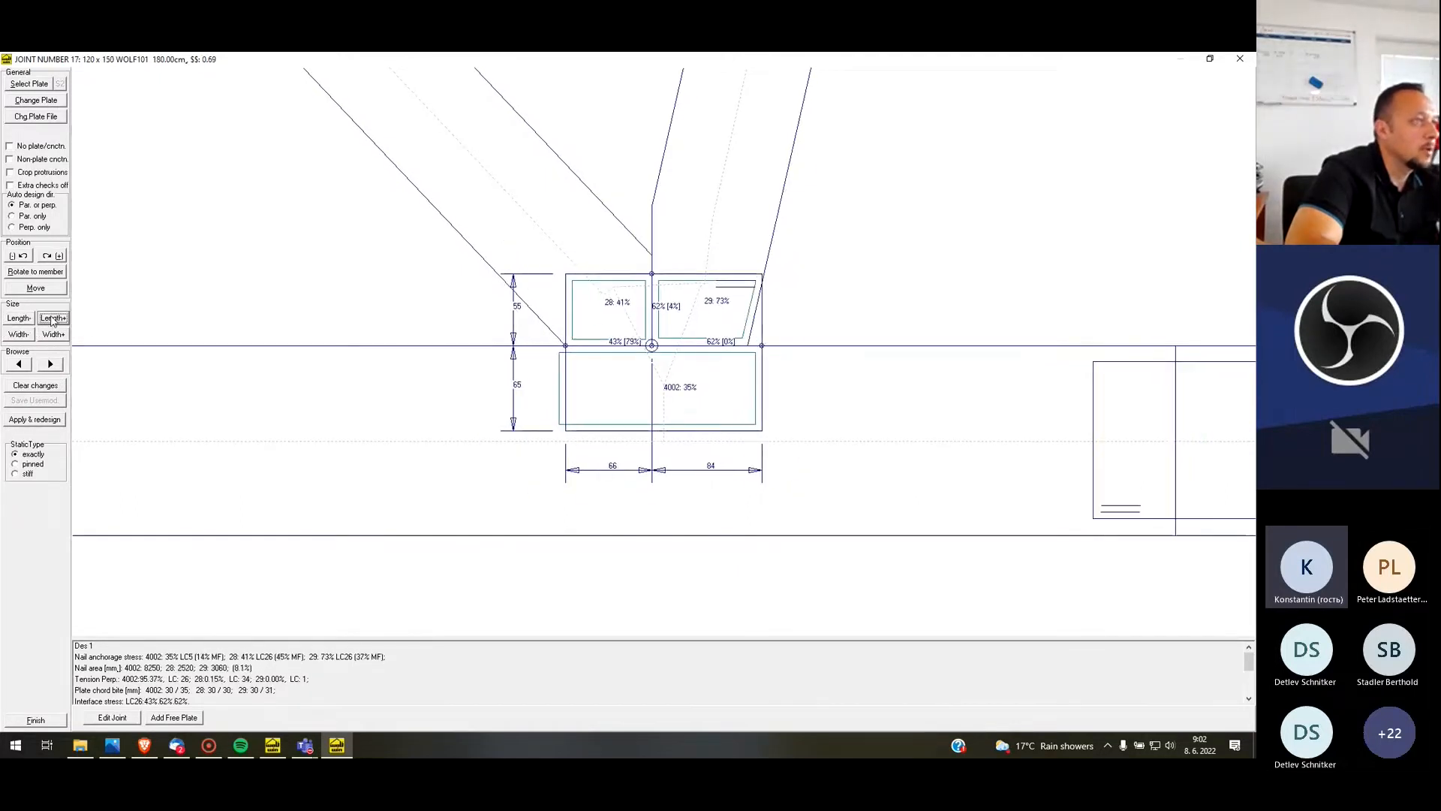
# Move Joint 17's plate slightly deeper into the bottom chord, copying it to Joint 15, and finish T3's design
pyautogui.moveTo(618, 407); pyautogui.dragTo(618, 409)
pyautogui.click(58, 364)
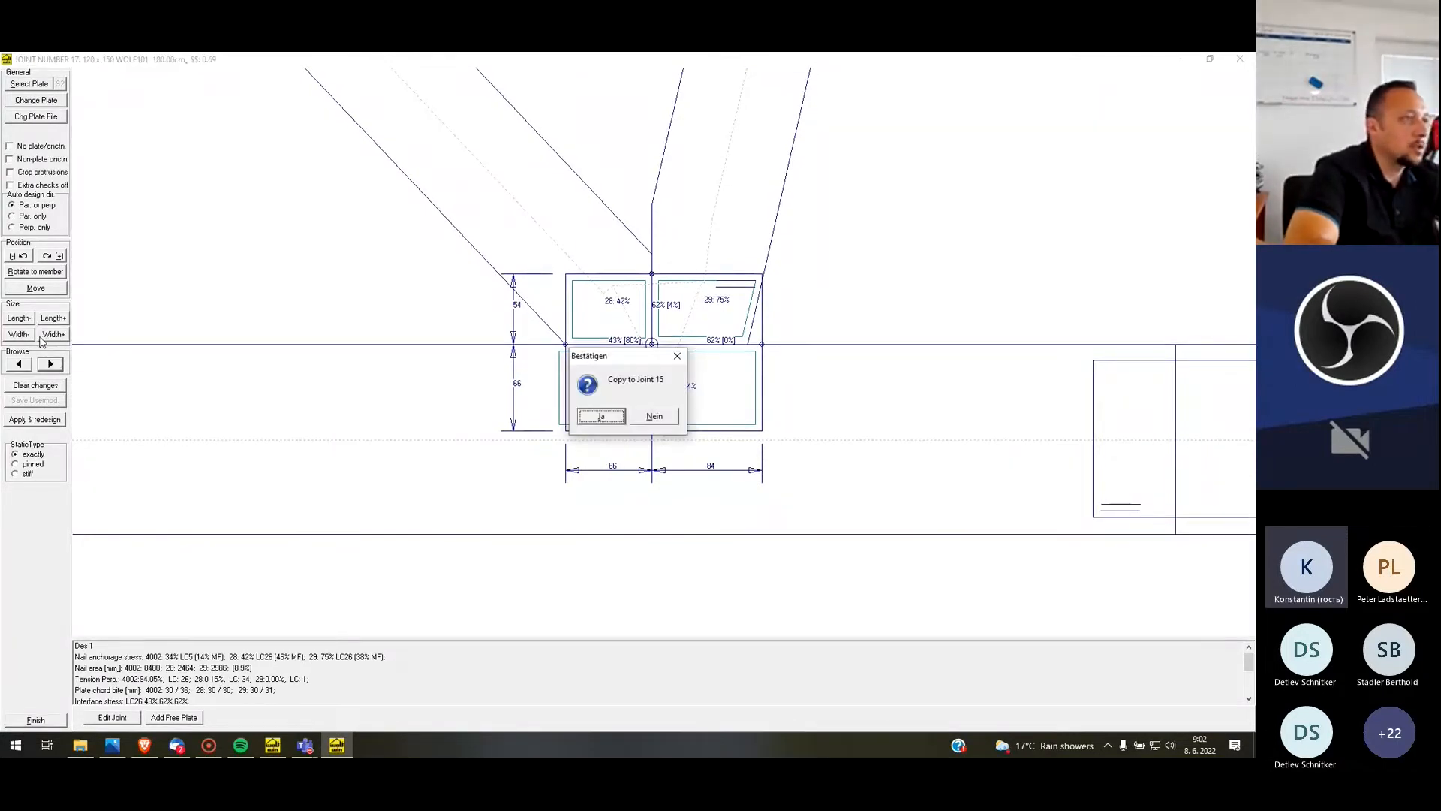
pyautogui.press('Return')
pyautogui.click(60, 724)
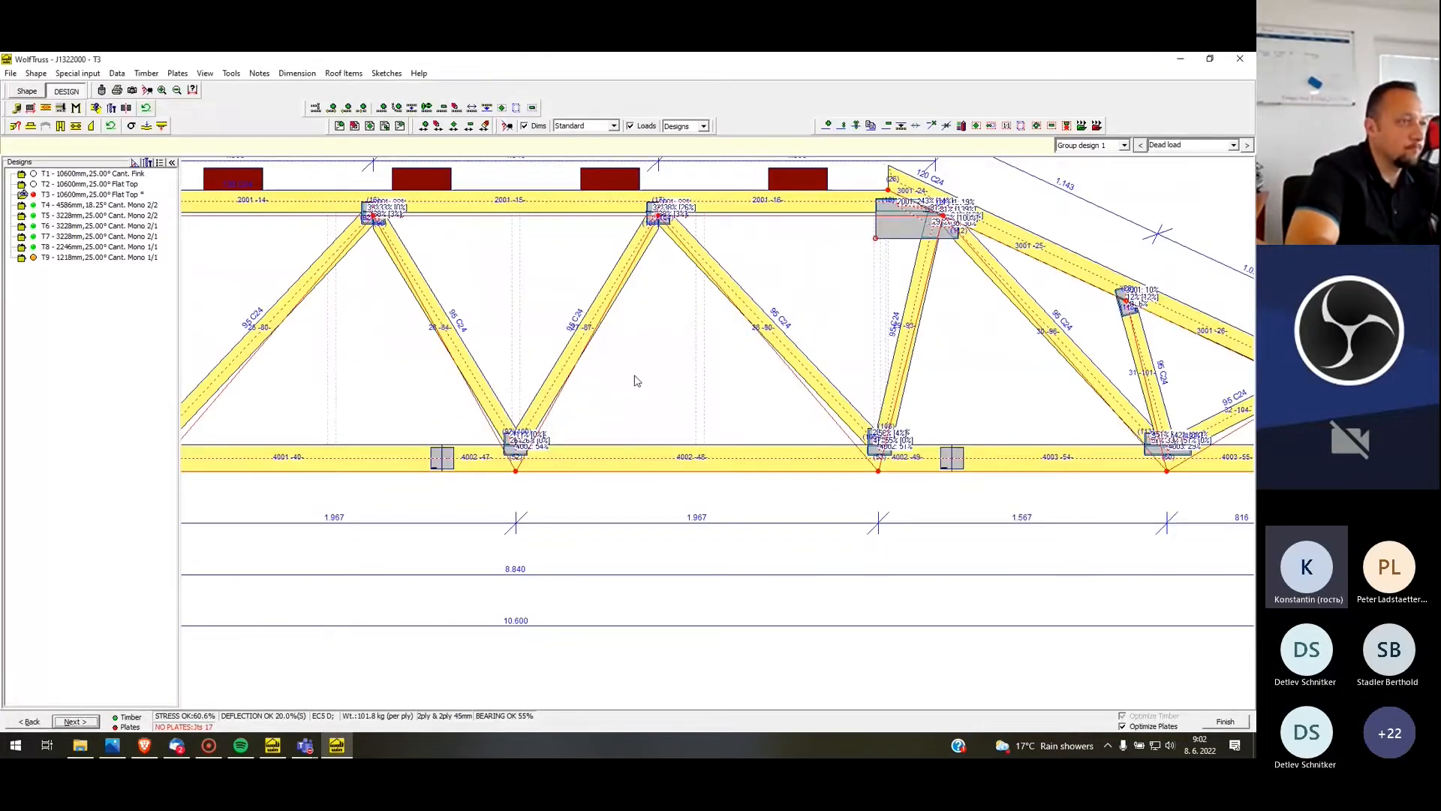
pyautogui.scroll(-1, 753, 418)
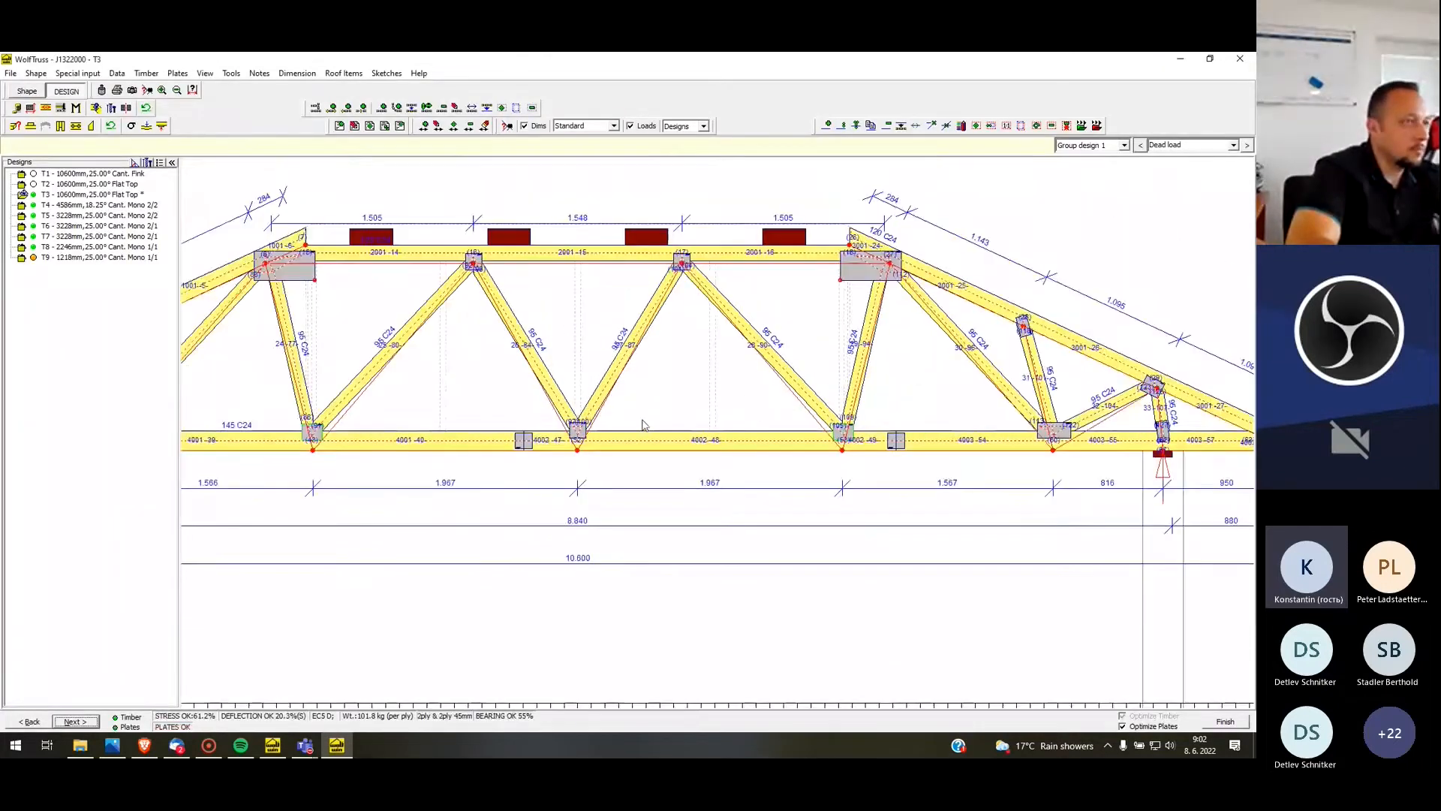
pyautogui.scroll(-2, 644, 421)
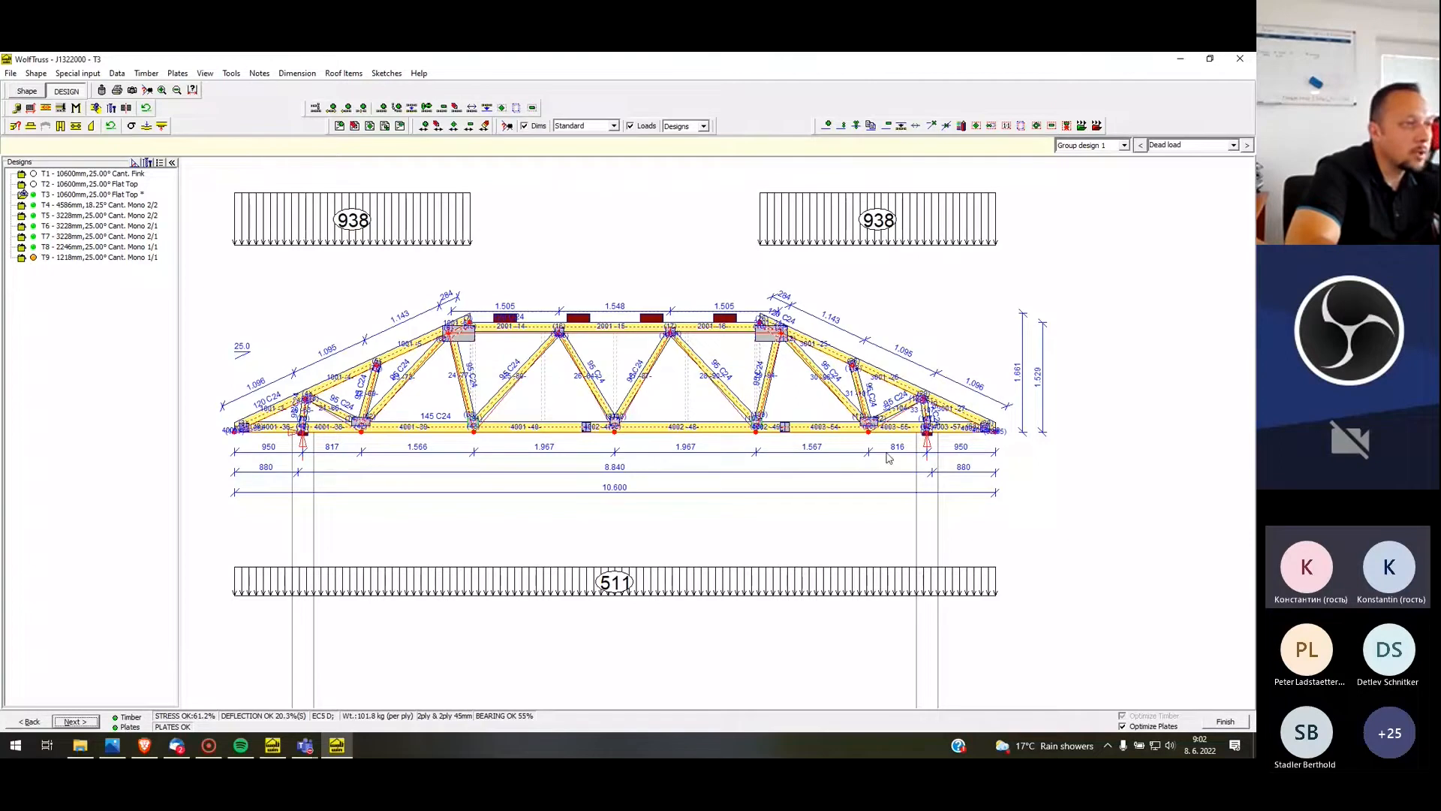
pyautogui.click(1225, 722)
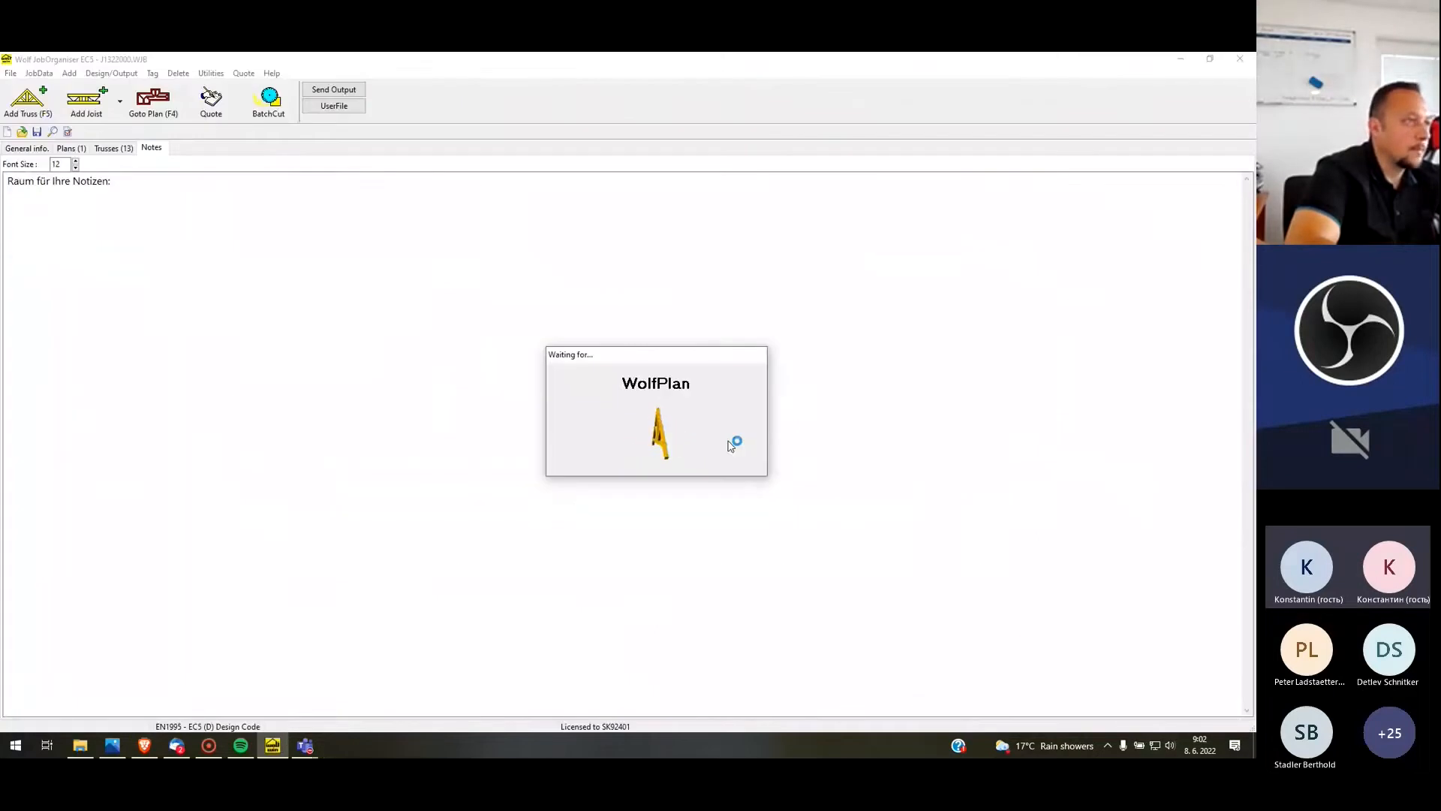
# Re-design profile T2 and add webs until each sloping chord has two intermediate joints and the flat top has one
pyautogui.rightClick(726, 349)
pyautogui.click(812, 403)
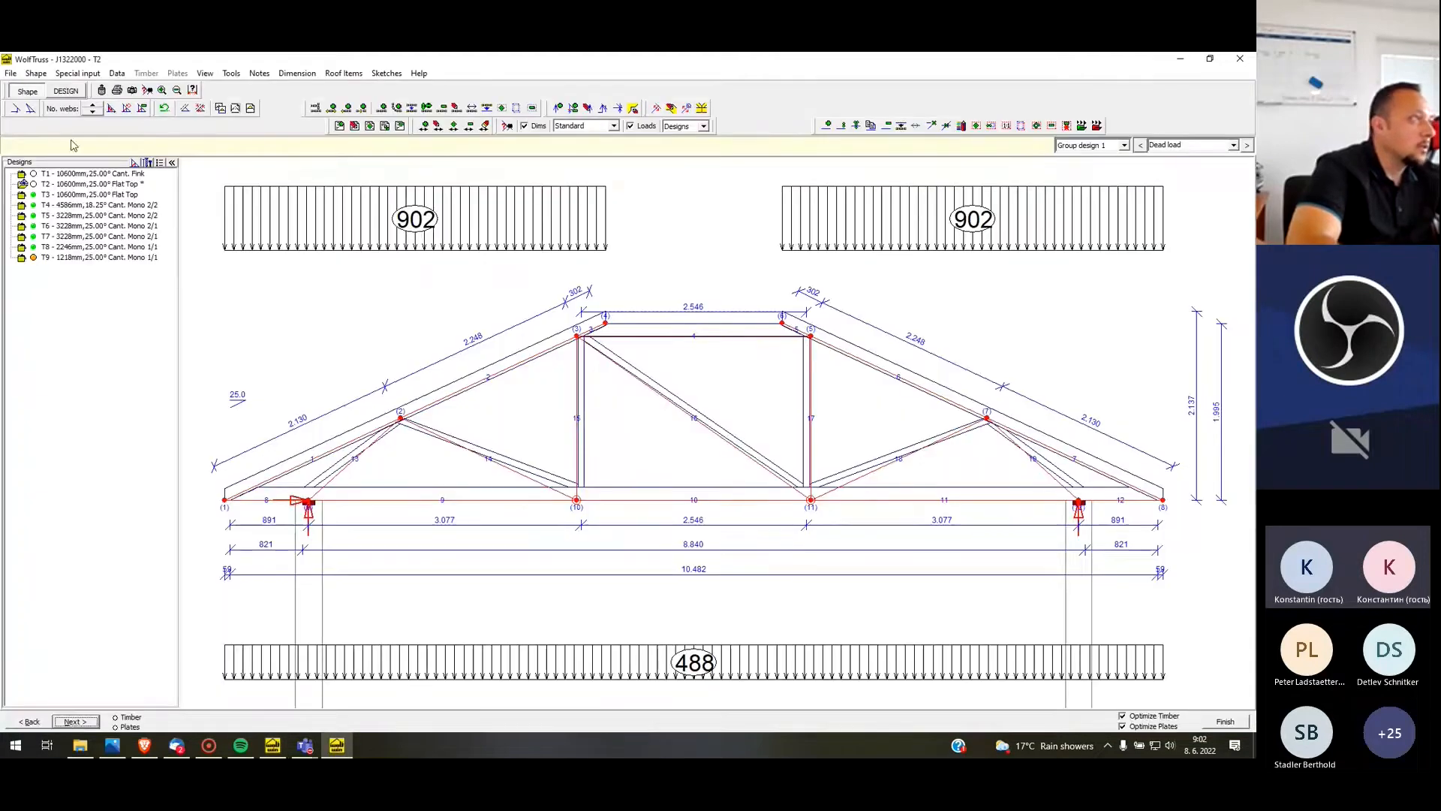
pyautogui.click(93, 107)
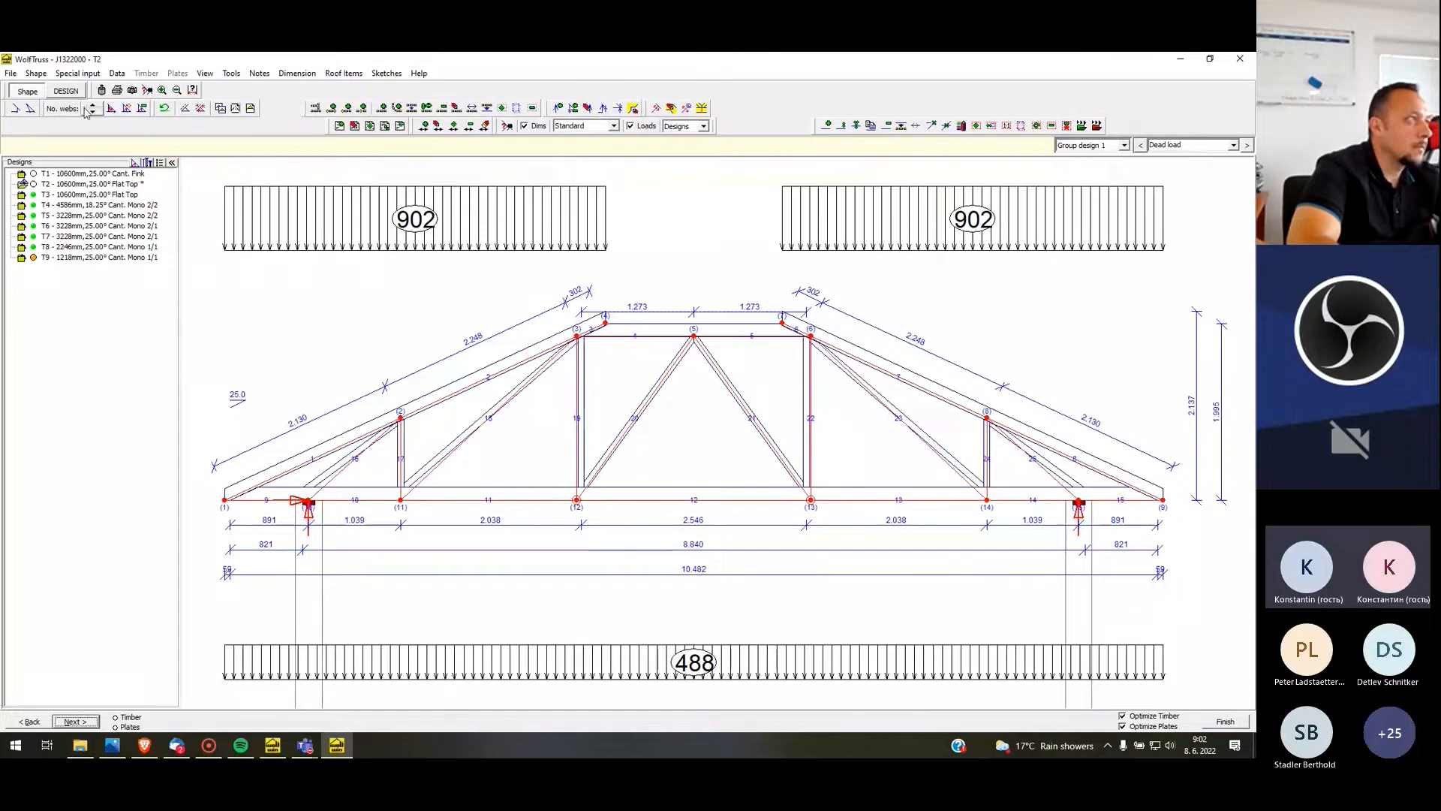
pyautogui.click(94, 106)
pyautogui.click(94, 106)
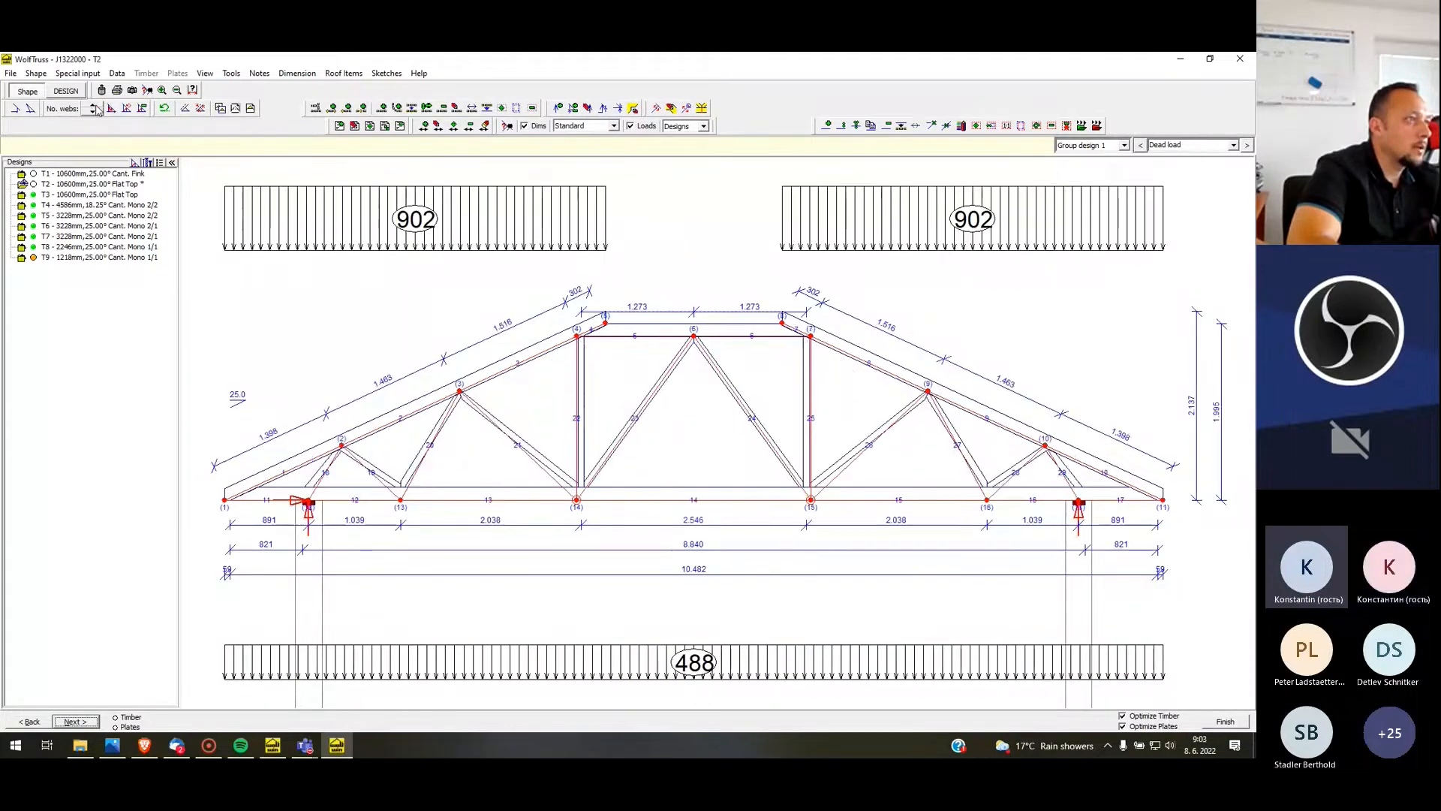
# Set T2's timber depths to 120 mm for Rafter1, Rafter2 and Rafter3 and 145 mm for C.tie4
pyautogui.click(64, 92)
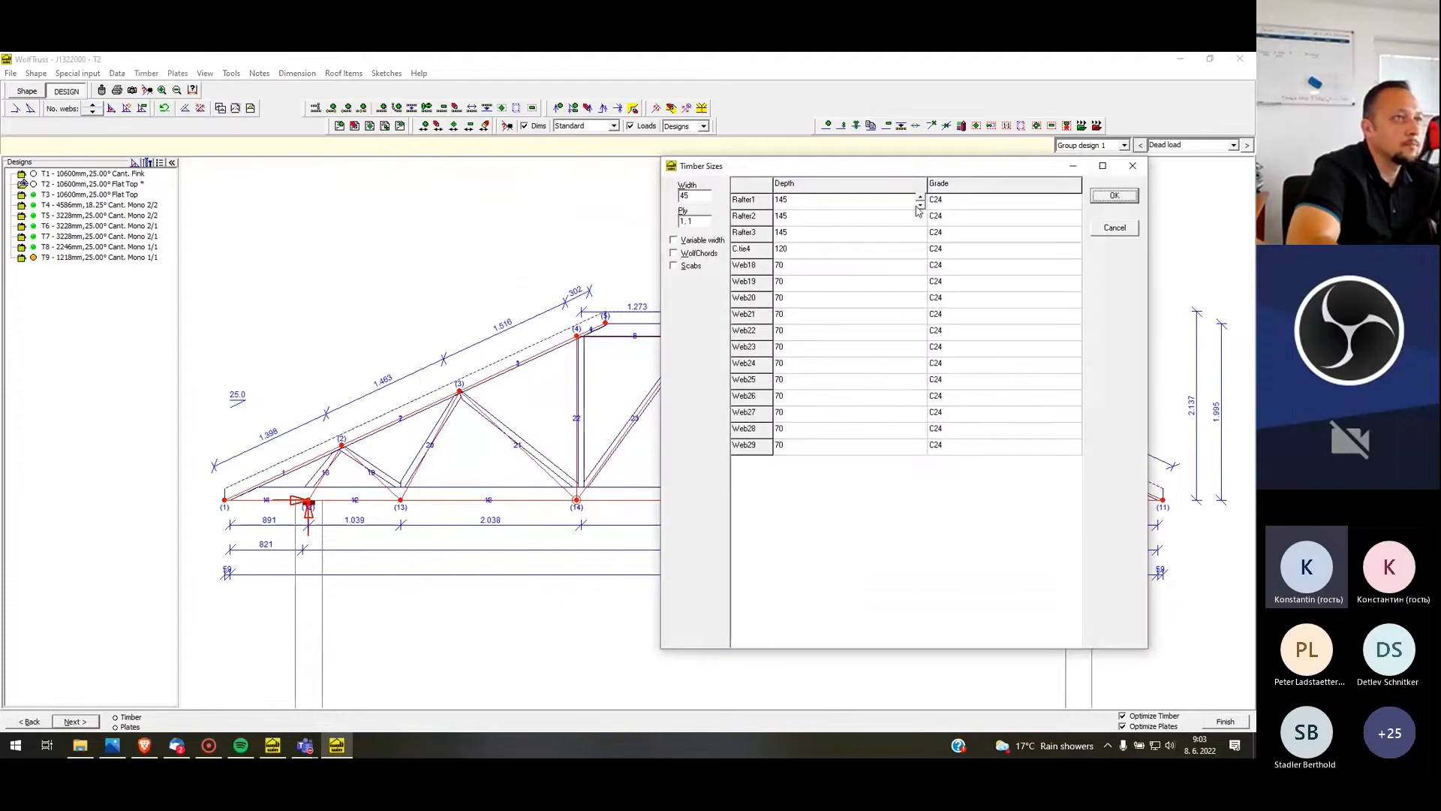
pyautogui.click(921, 219)
pyautogui.click(920, 236)
pyautogui.click(920, 246)
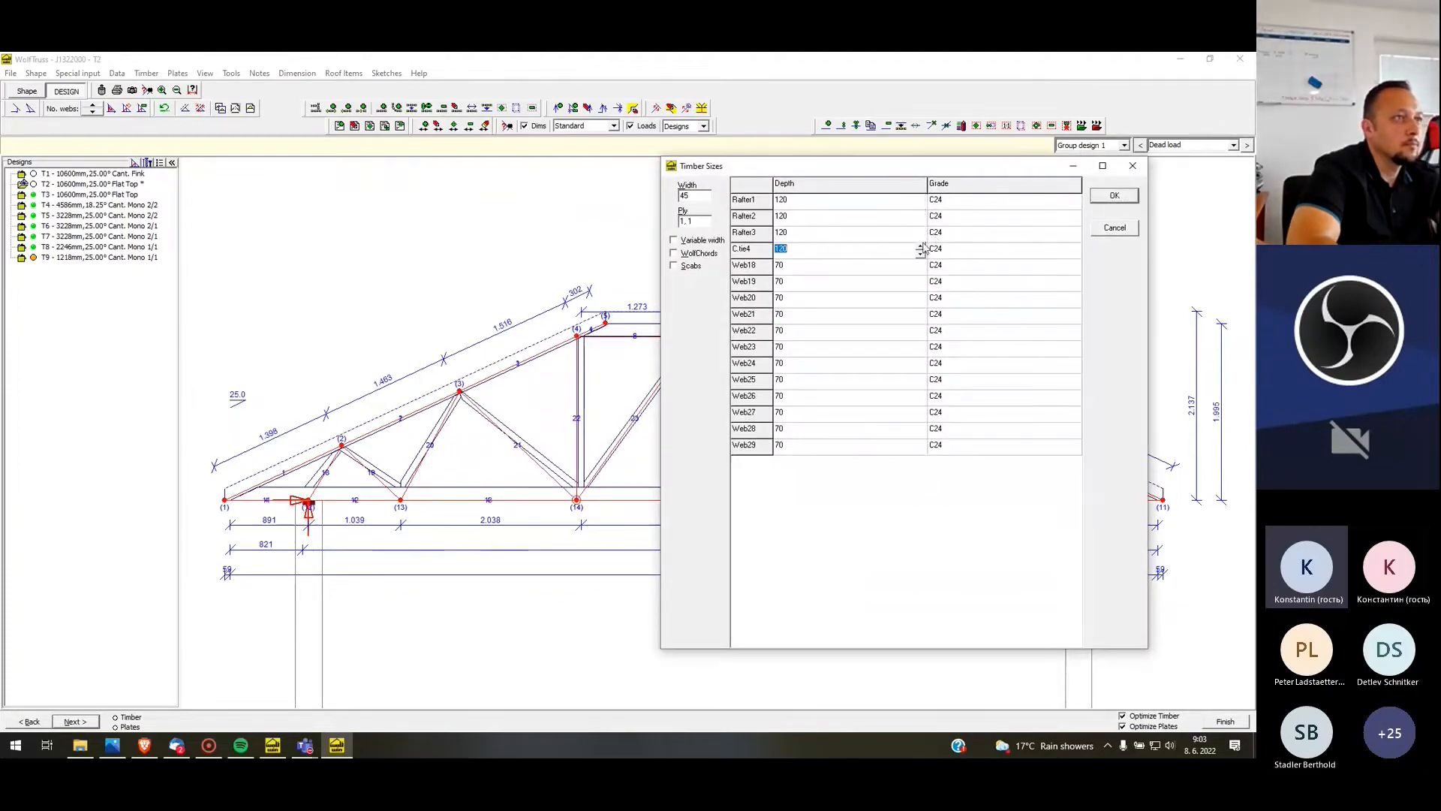
pyautogui.click(1114, 196)
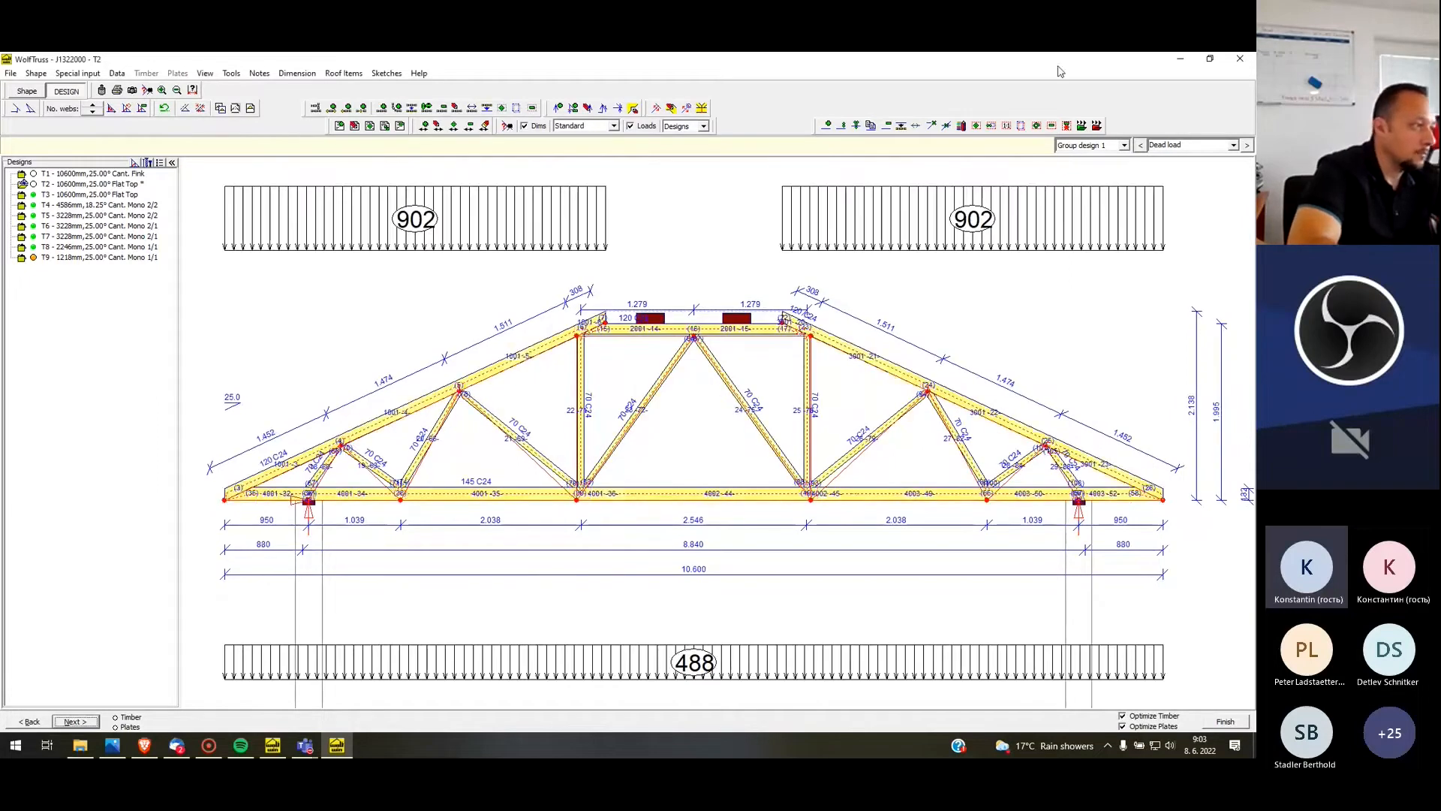
# Run the timber and plate design for T2 and finish it to return to the plan
pyautogui.click(178, 74)
pyautogui.click(195, 103)
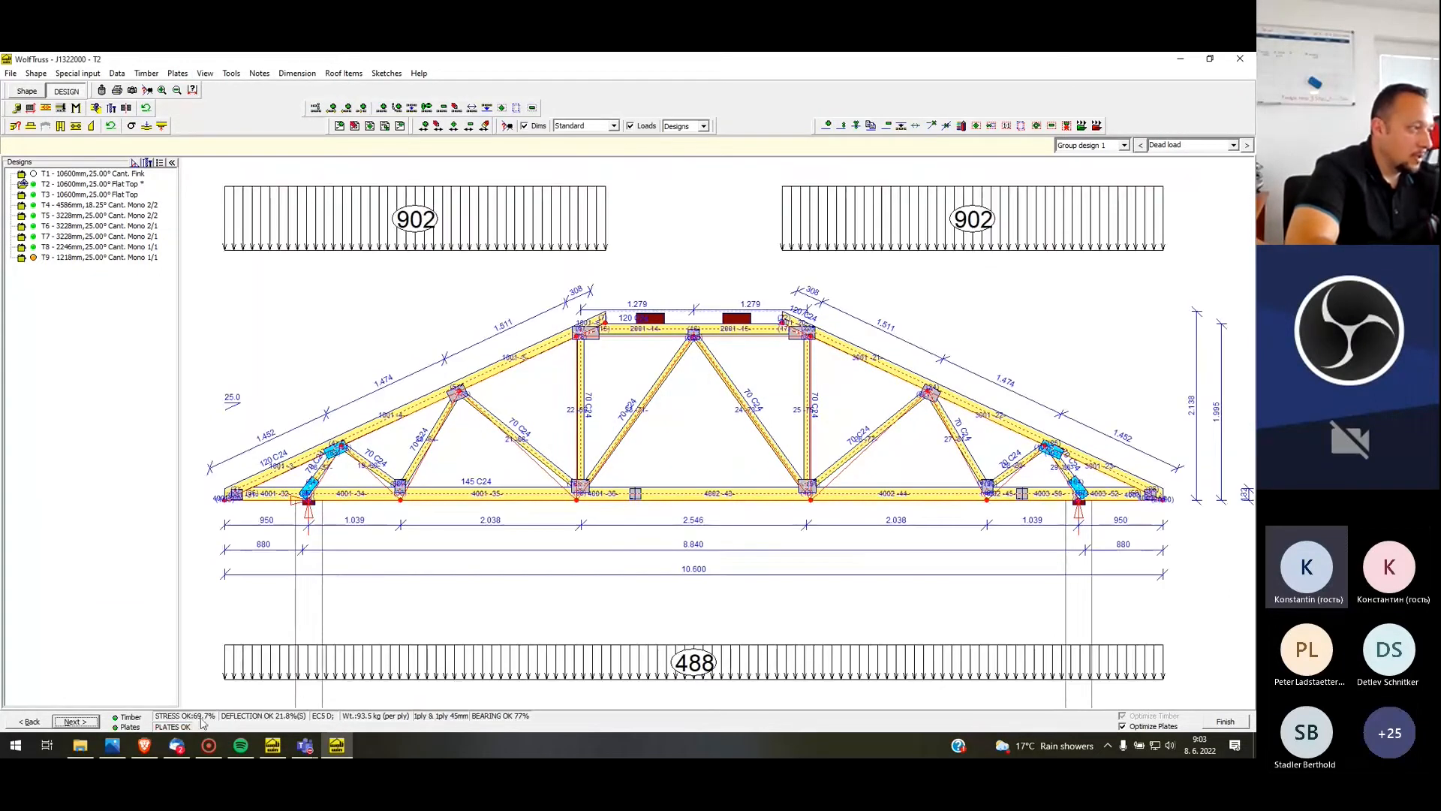
pyautogui.click(1240, 722)
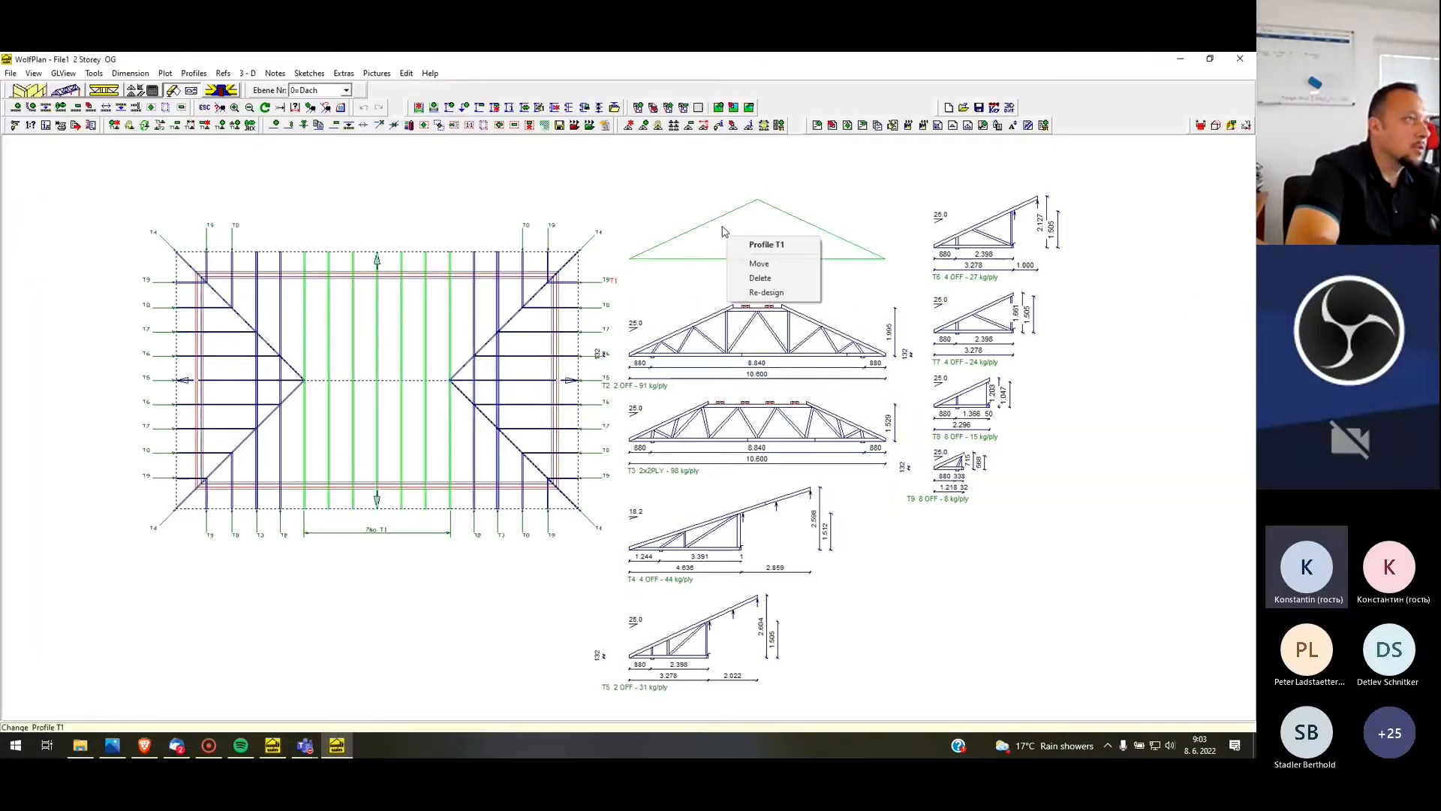
# Re-design profile T1 and increase its number of webs until each rafter is divided into five panels
pyautogui.click(765, 292)
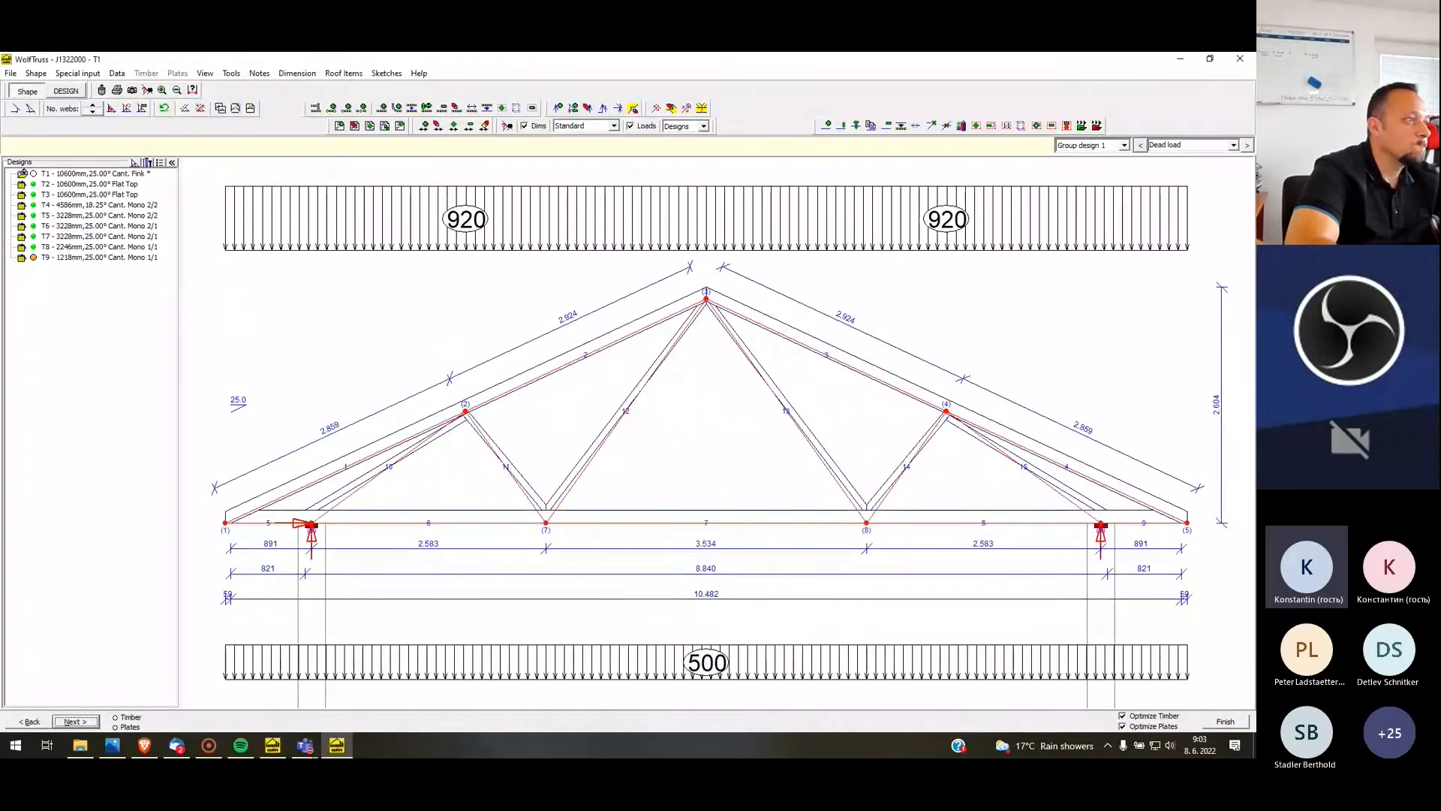
pyautogui.click(93, 106)
pyautogui.click(92, 107)
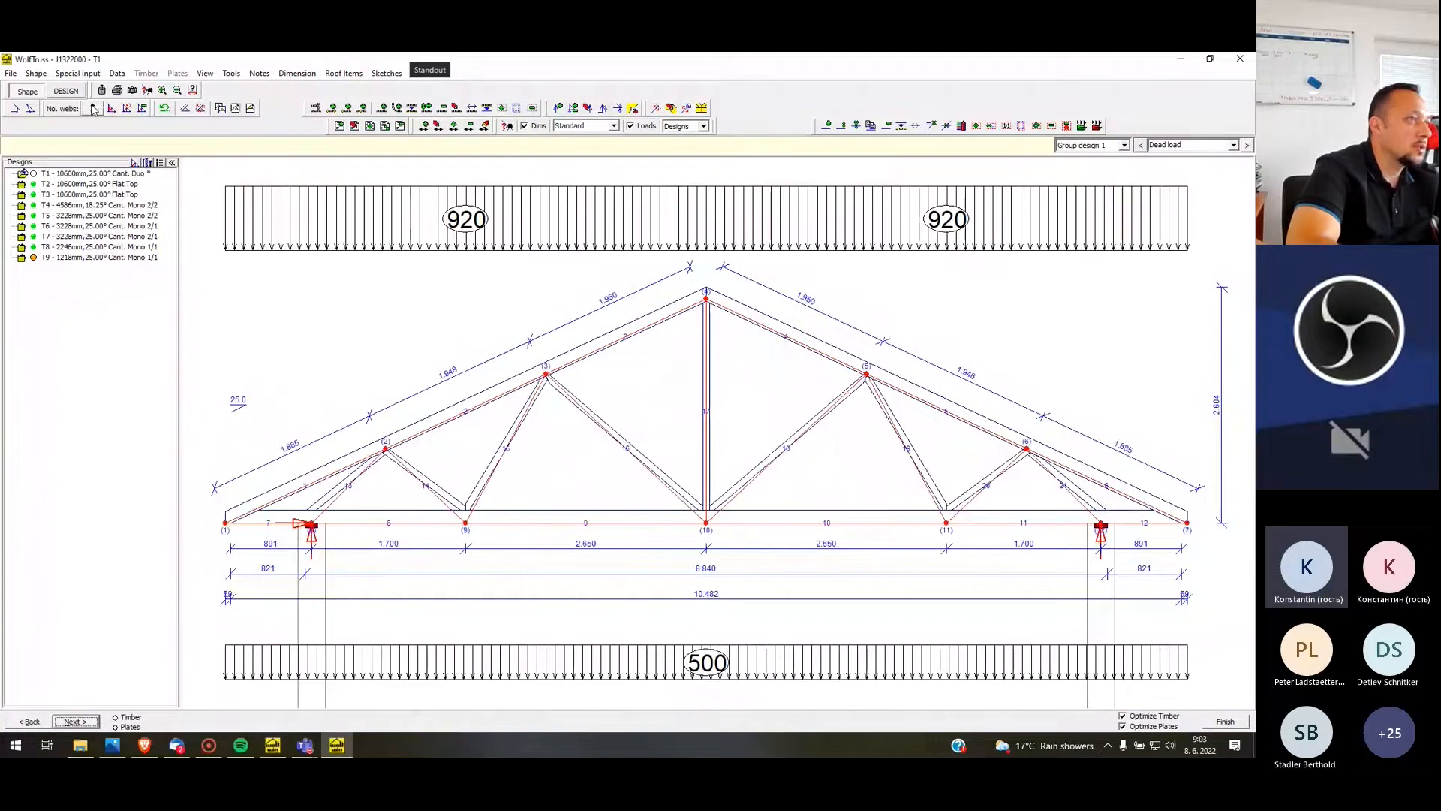
pyautogui.click(93, 110)
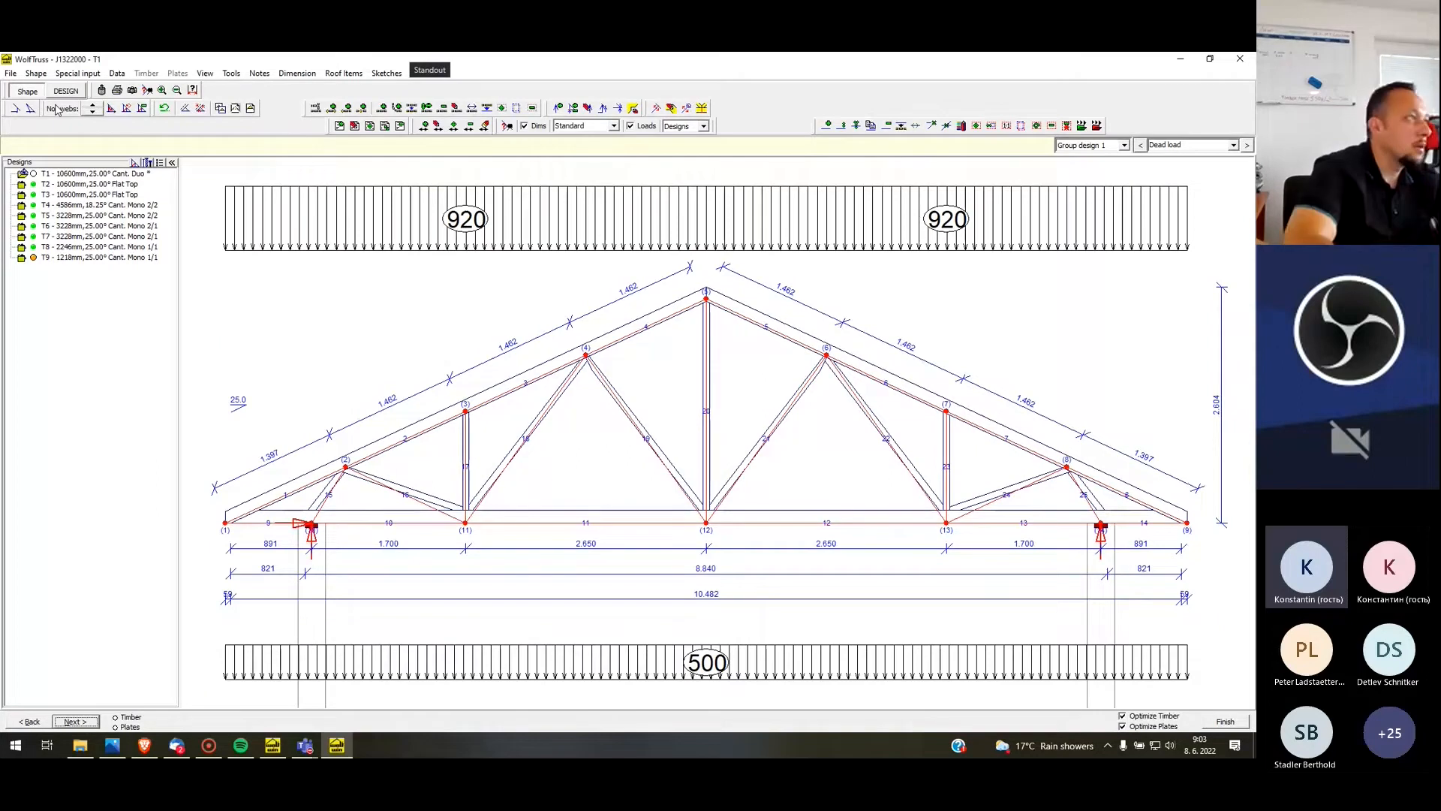
pyautogui.click(95, 109)
pyautogui.click(96, 109)
pyautogui.click(97, 110)
pyautogui.click(98, 110)
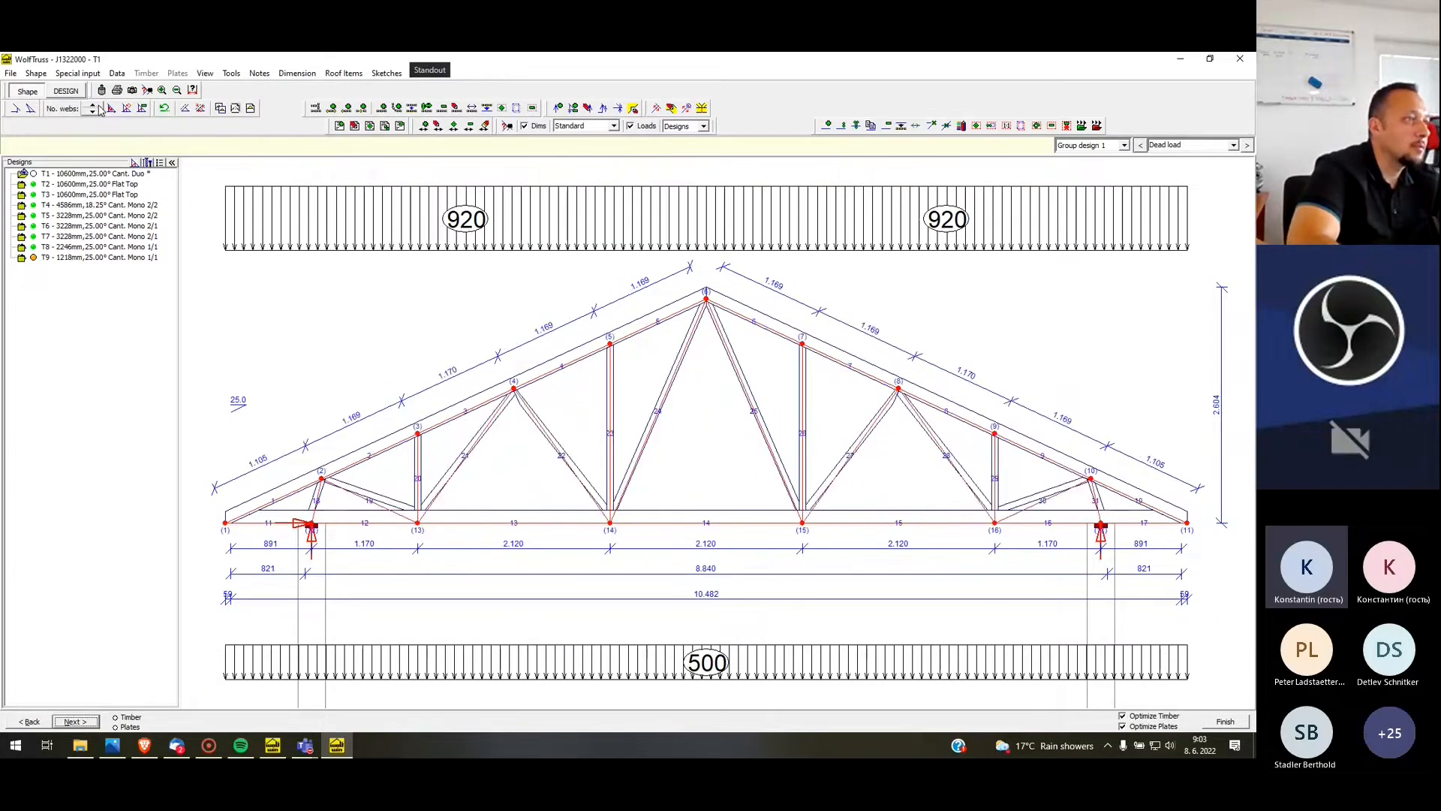
pyautogui.click(99, 111)
pyautogui.click(101, 111)
pyautogui.click(101, 111)
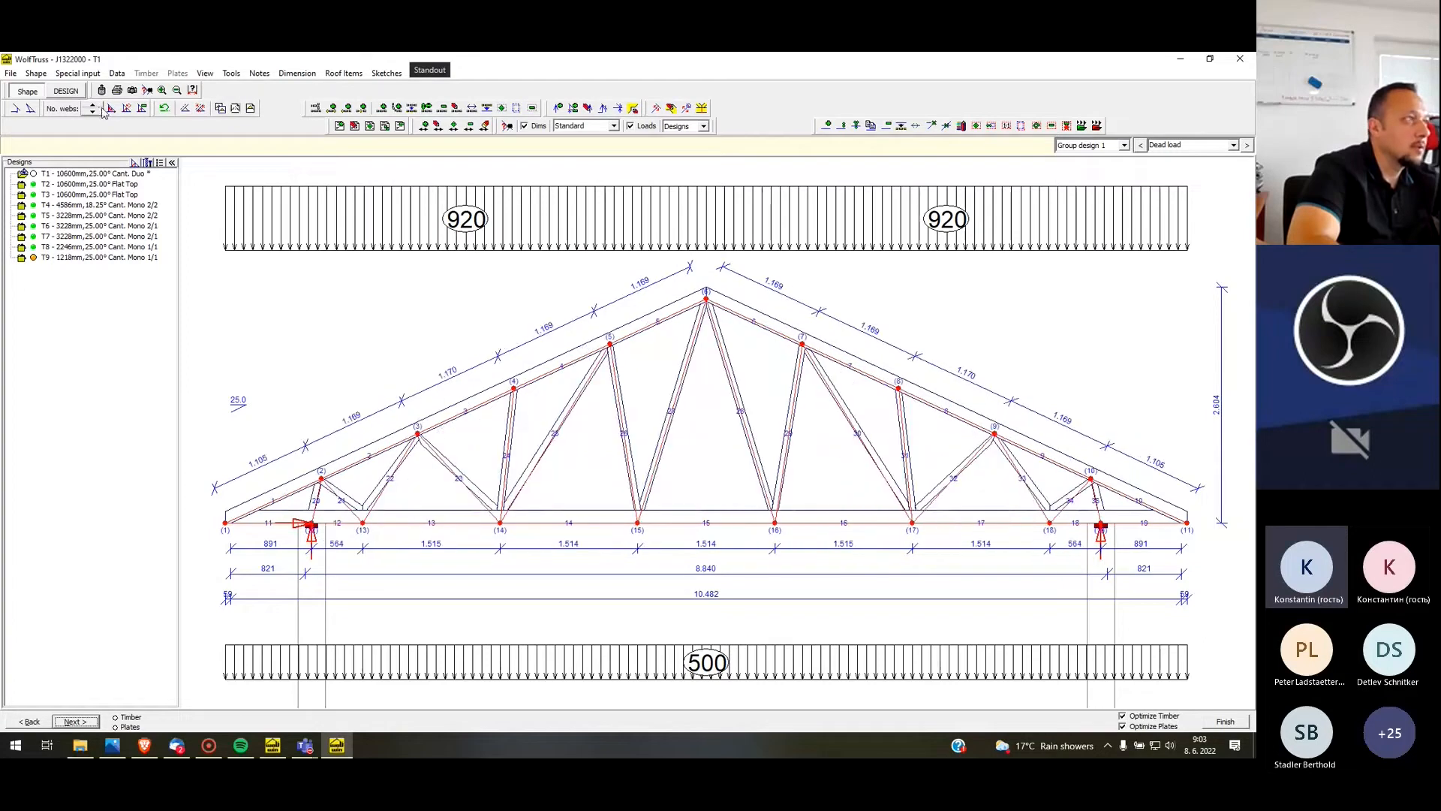
# Reduce T1's number of webs to the WW layout with three panels per rafter
pyautogui.click(98, 114)
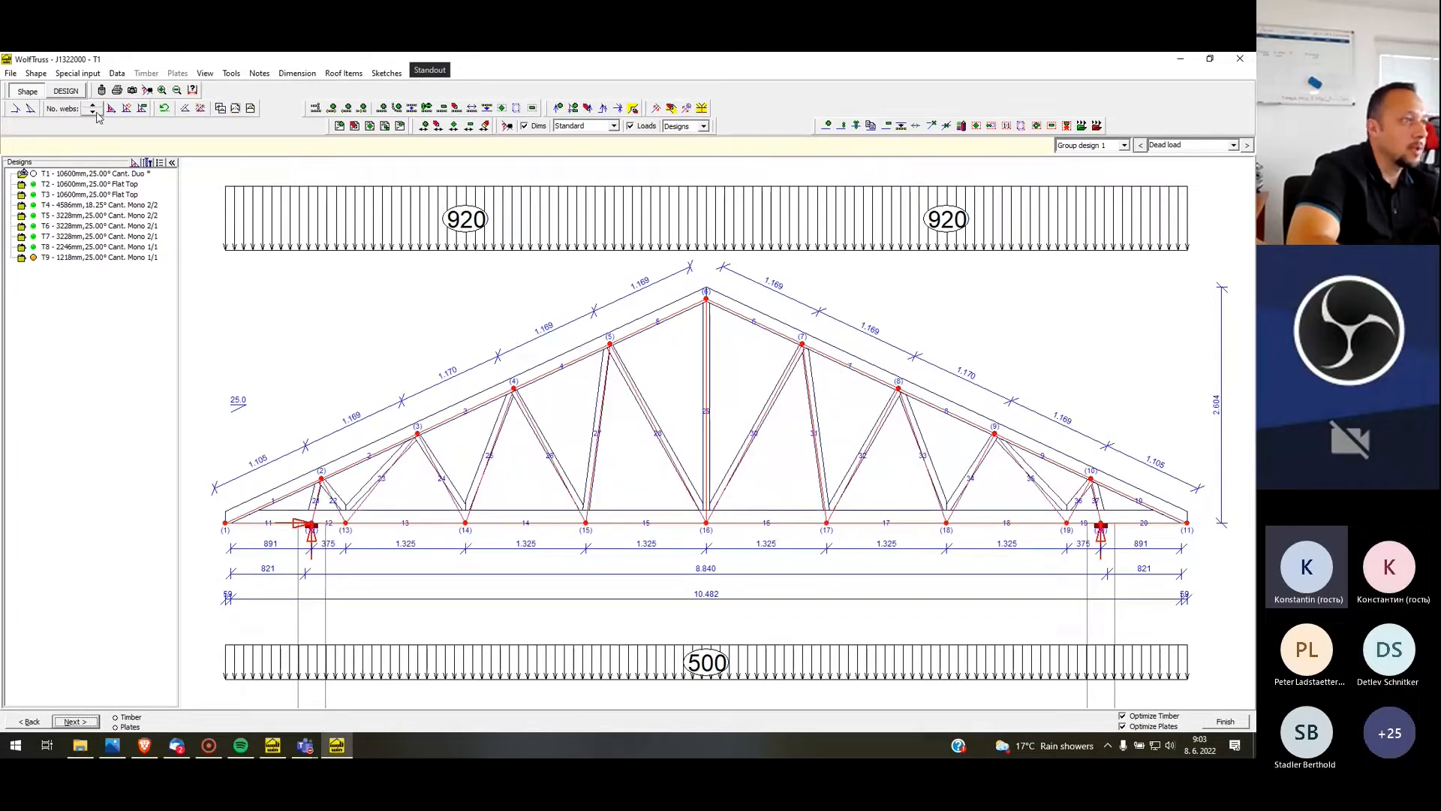
pyautogui.click(96, 115)
pyautogui.click(98, 114)
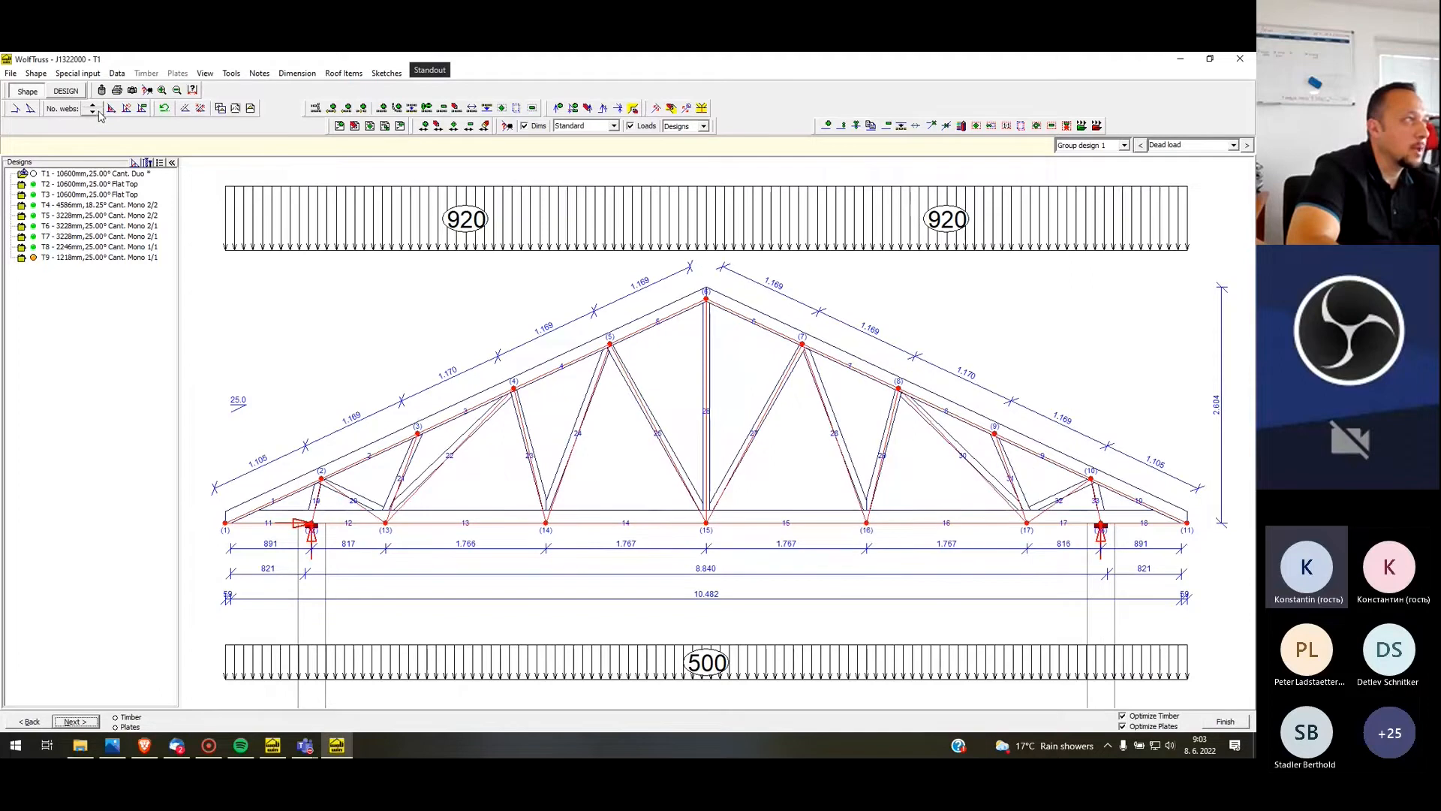
pyautogui.click(98, 114)
pyautogui.click(100, 114)
pyautogui.click(98, 114)
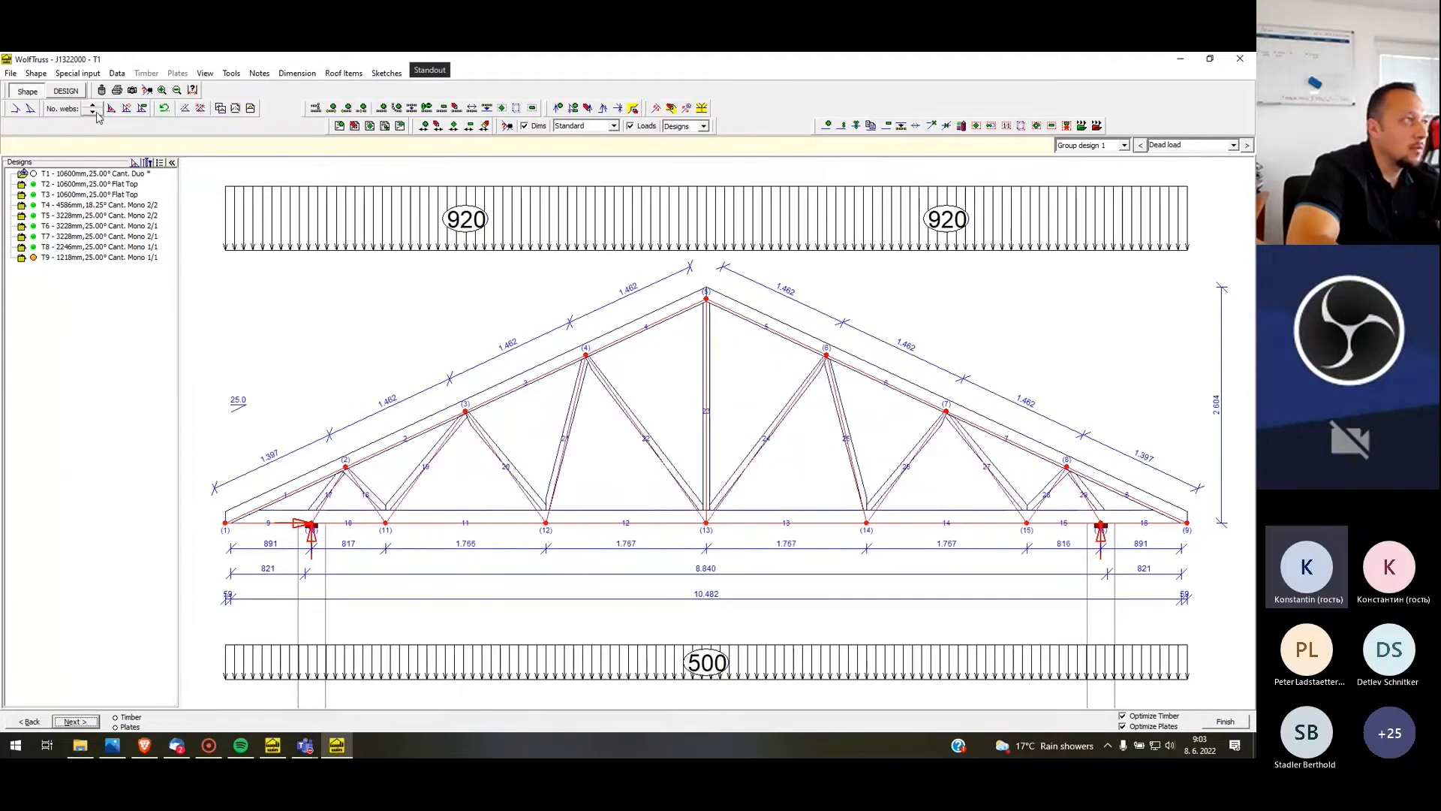
pyautogui.click(96, 116)
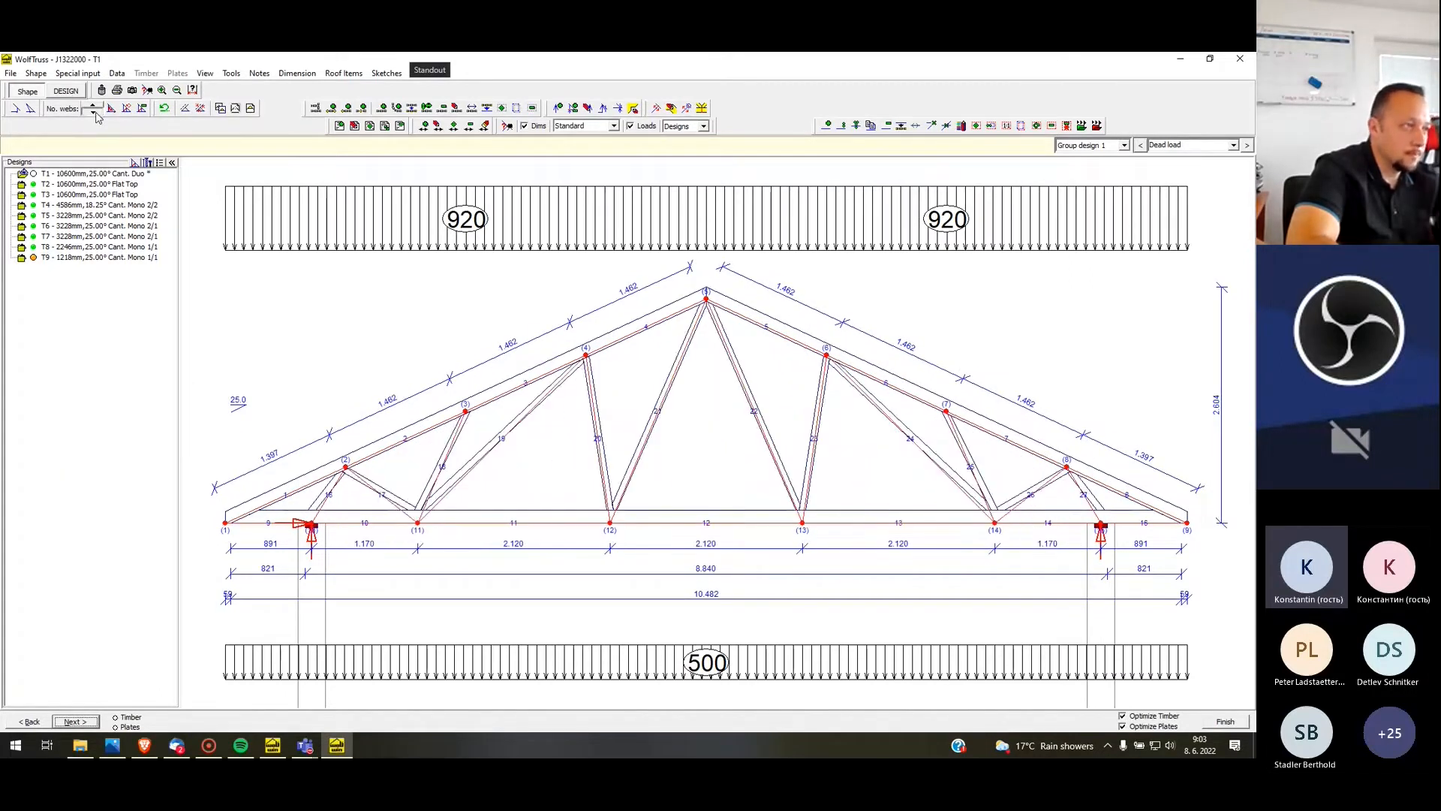
pyautogui.click(97, 117)
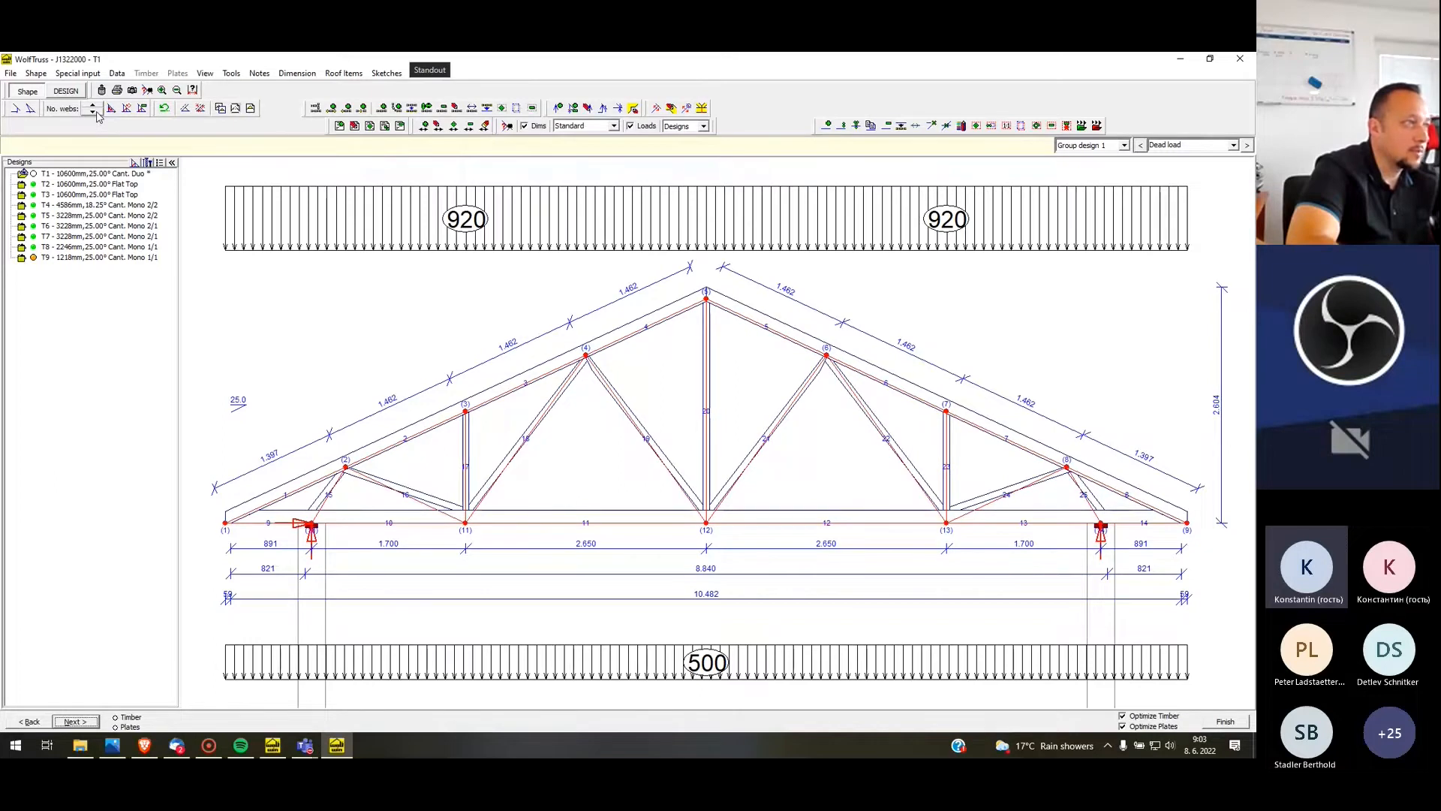
pyautogui.click(98, 113)
pyautogui.click(99, 114)
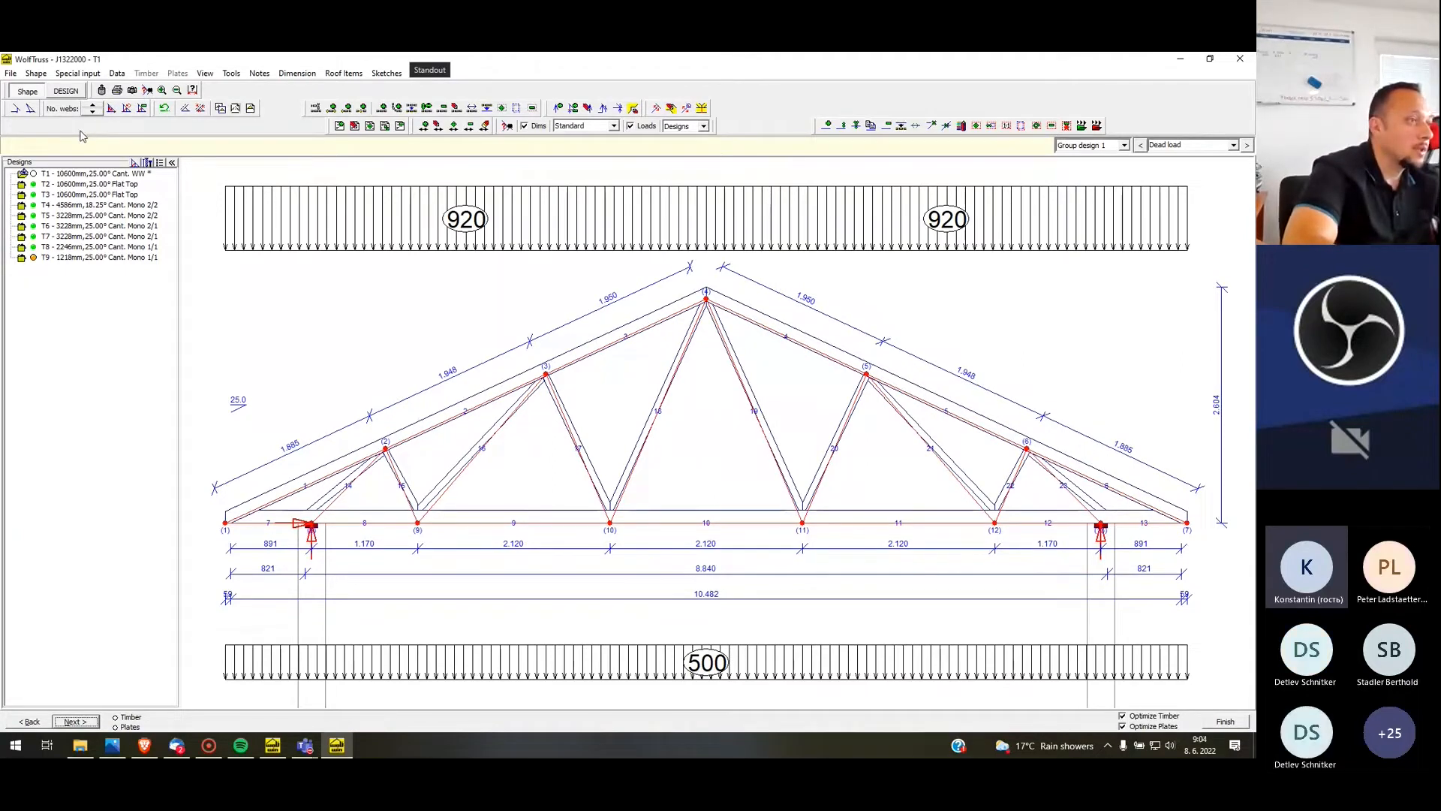
pyautogui.click(91, 106)
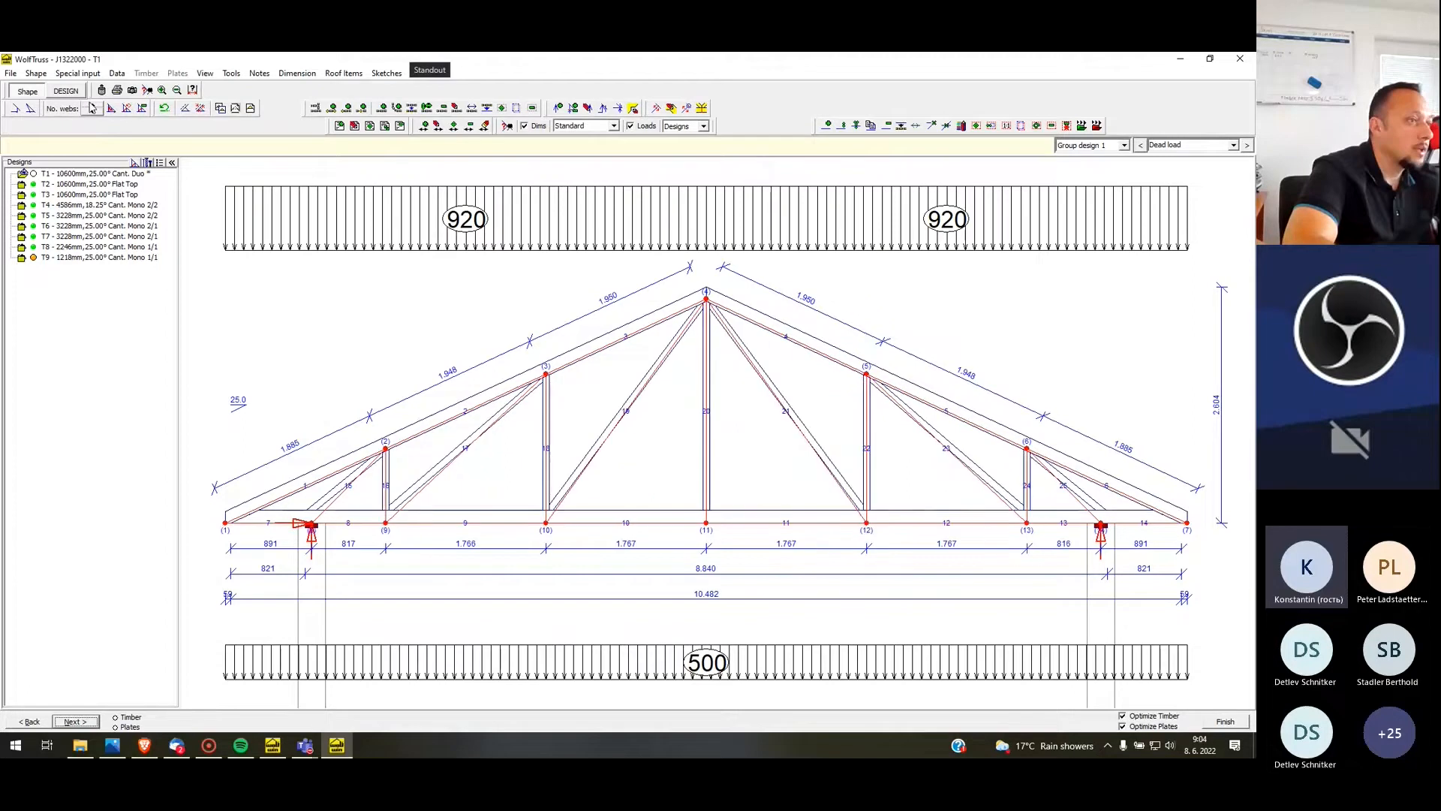
pyautogui.click(93, 111)
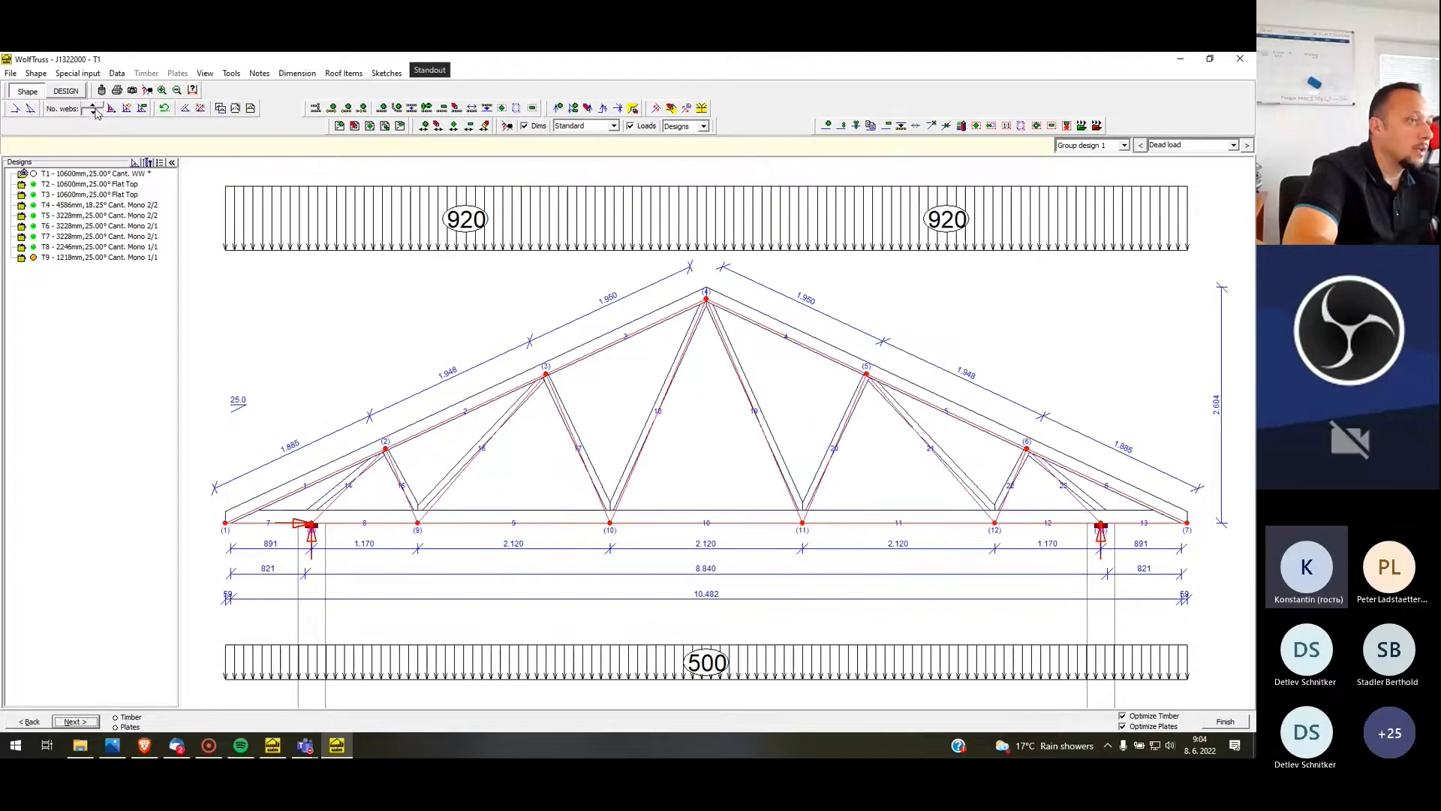
# Try the Fan web layout on T1 and switch the truss back to the WW layout
pyautogui.click(93, 111)
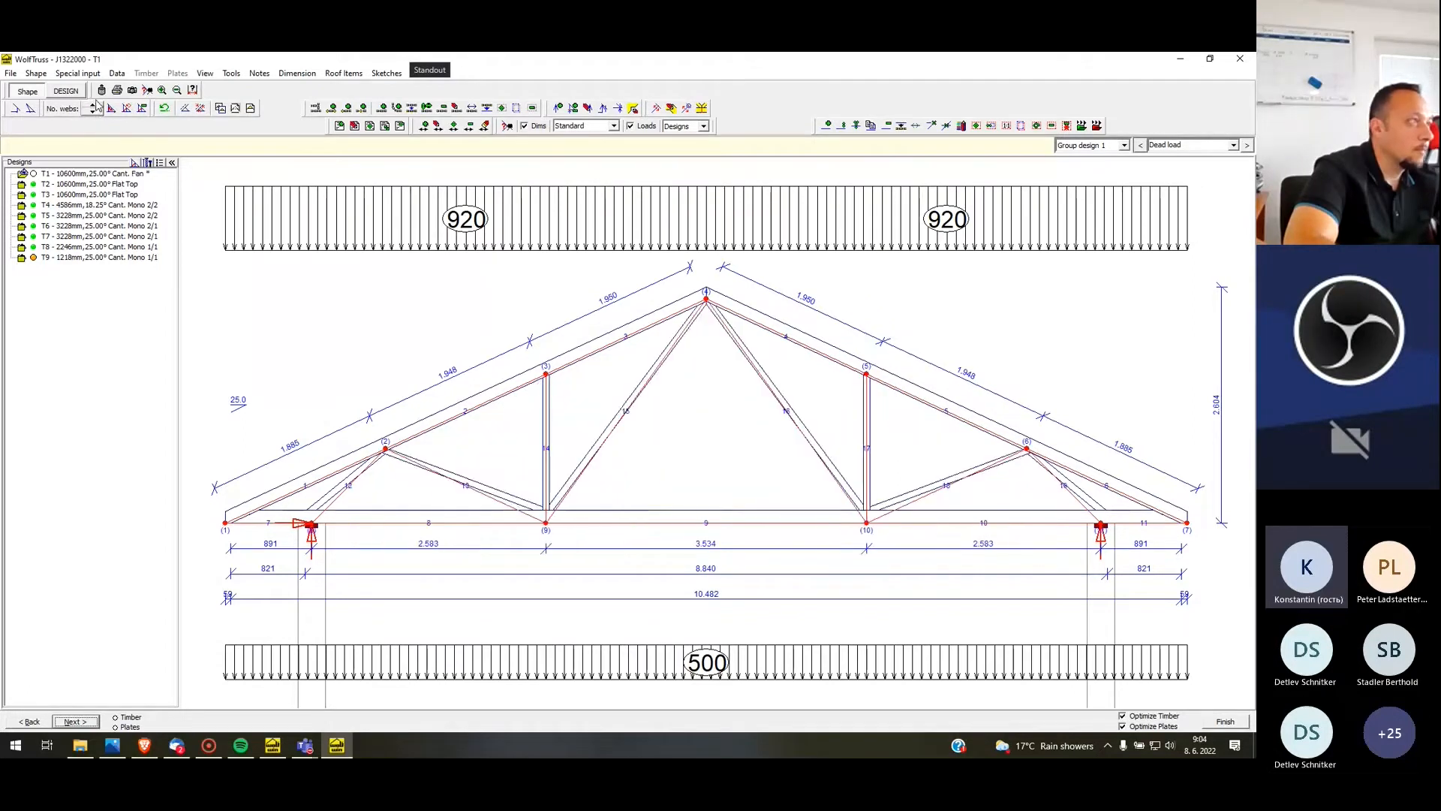
pyautogui.click(94, 110)
pyautogui.click(94, 110)
# Start T1's timber design with 120 mm depths for Rafter1 and Rafter2
pyautogui.click(66, 91)
pyautogui.click(576, 557)
pyautogui.click(575, 556)
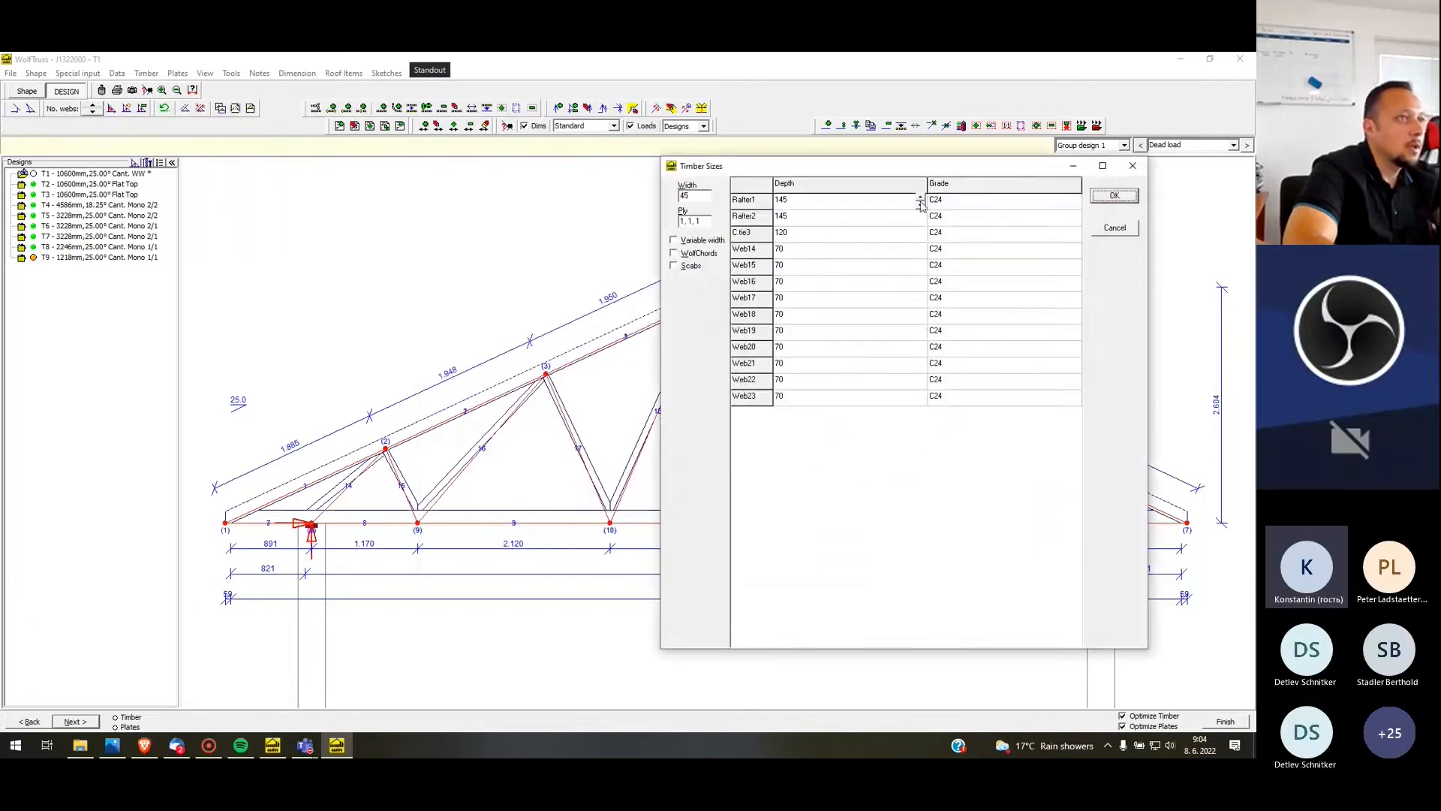
pyautogui.click(920, 203)
pyautogui.click(914, 222)
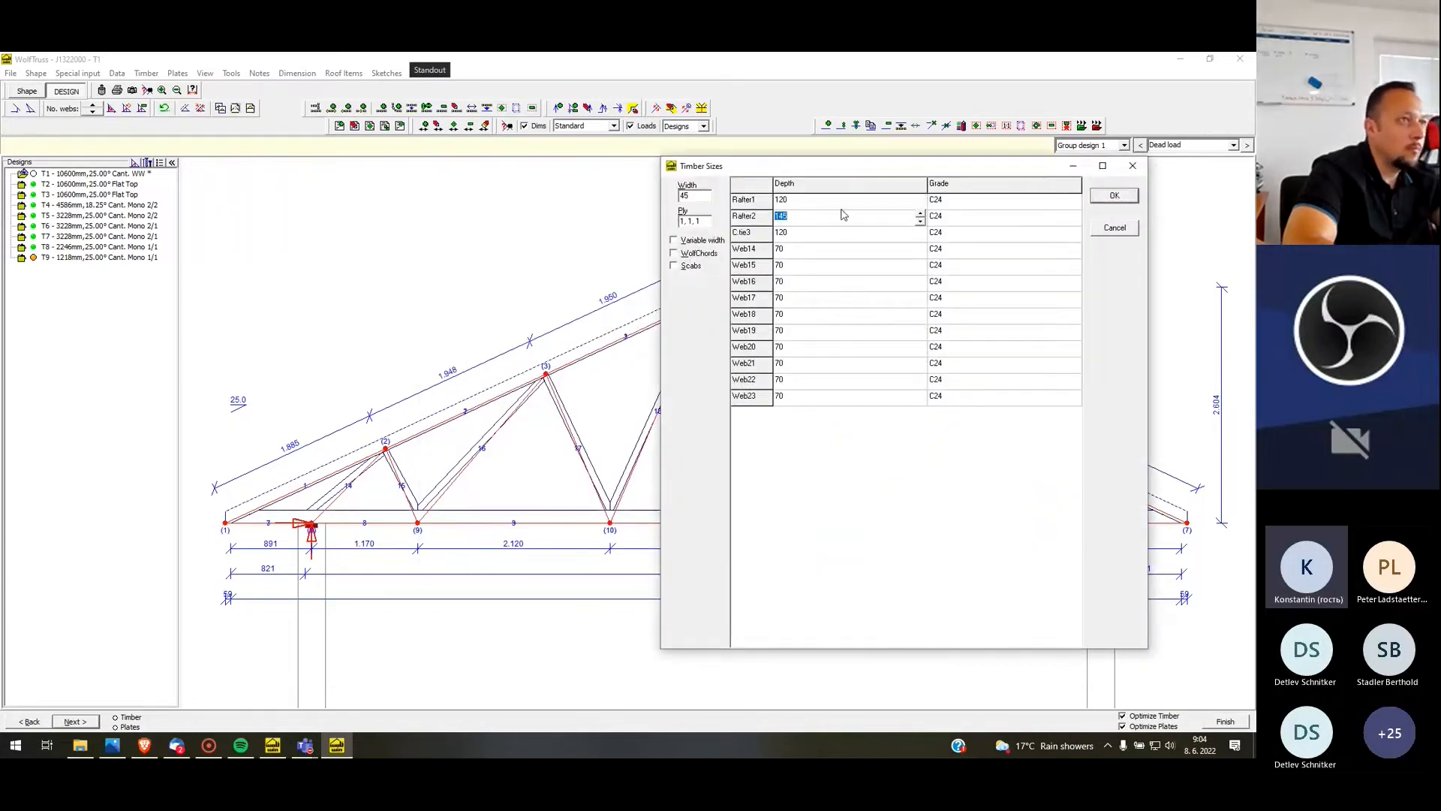
pyautogui.write('120')
pyautogui.press('Tab')
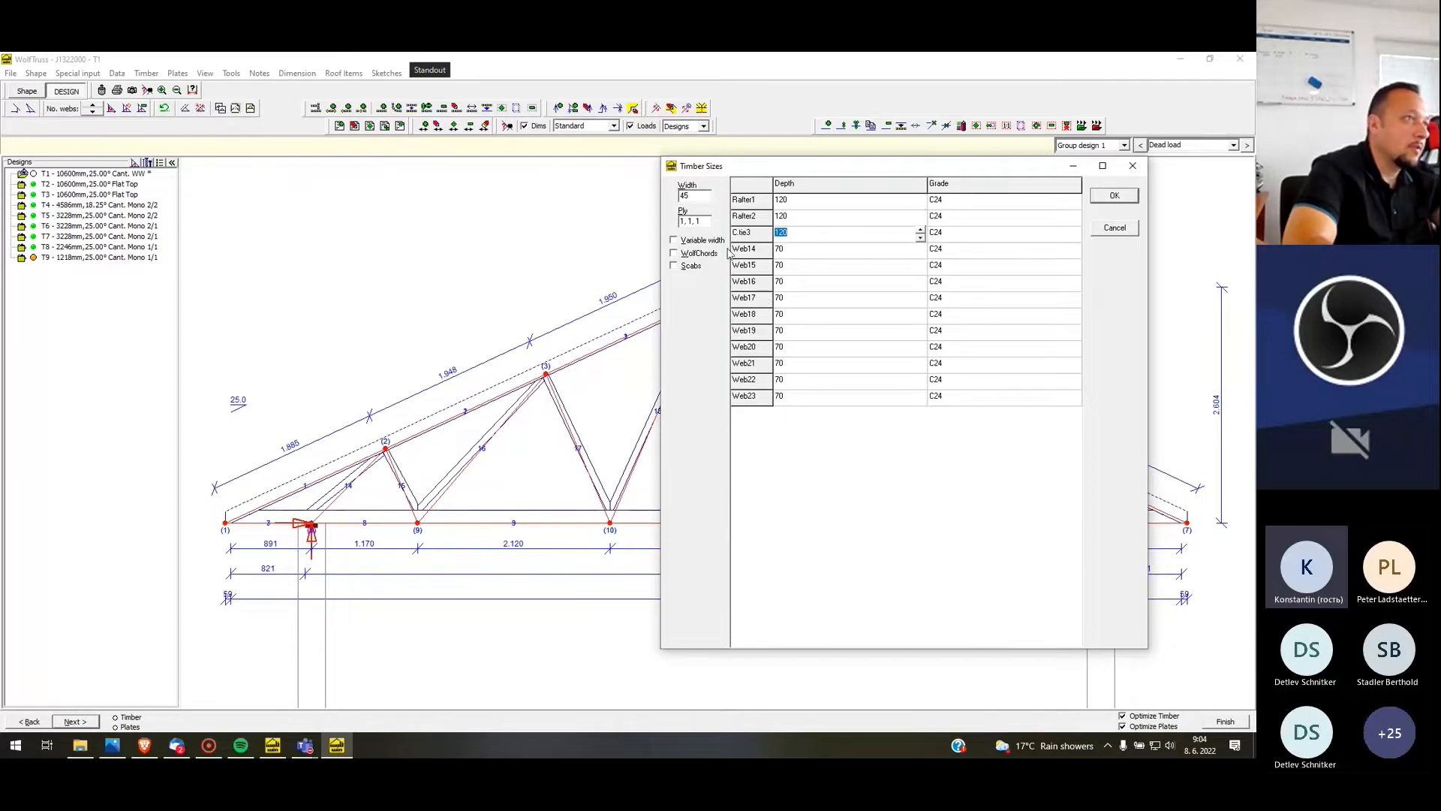
pyautogui.click(798, 249)
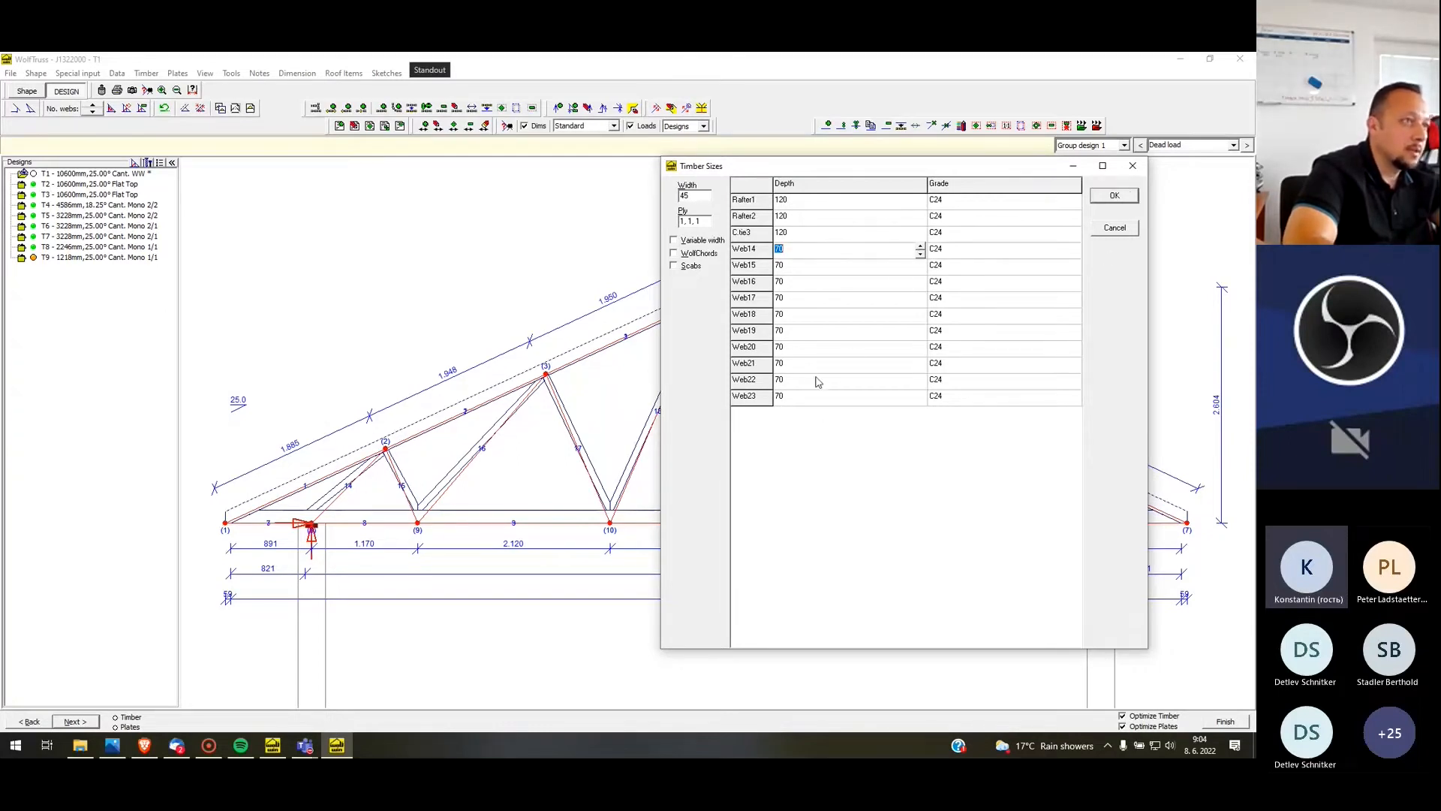
pyautogui.click(1116, 199)
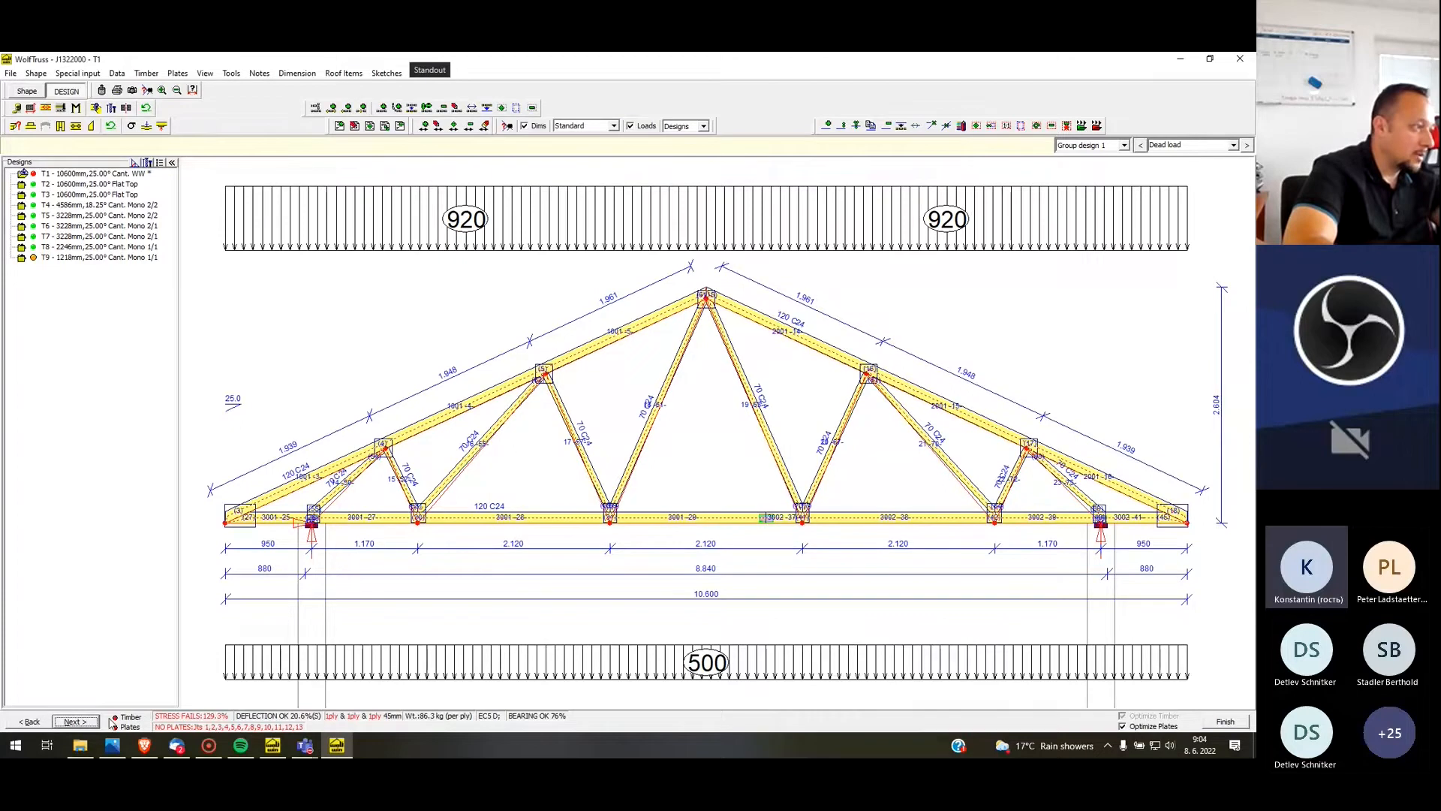
# Display the shear stress and axial + bending percentage diagrams on T1
pyautogui.rightClick(287, 655)
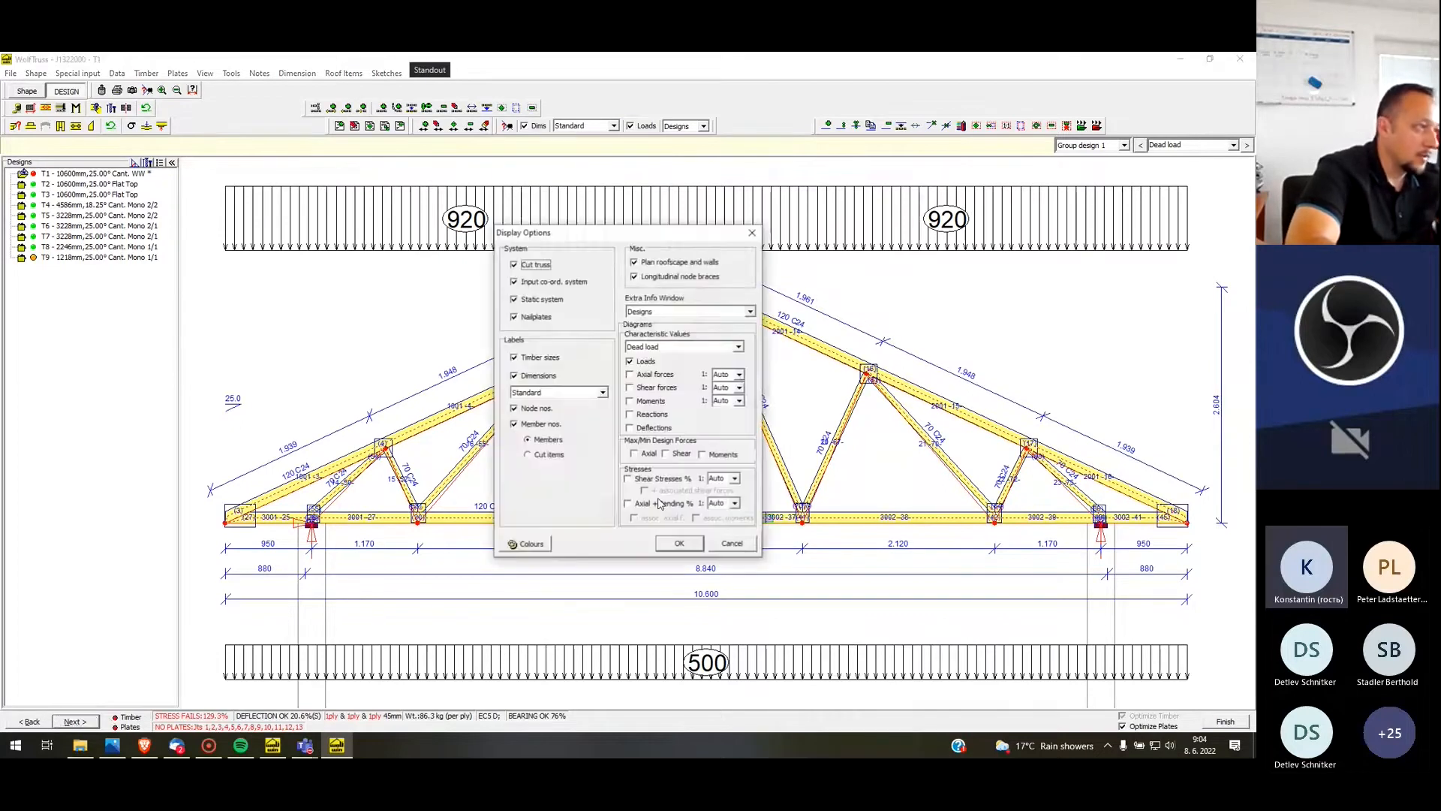
pyautogui.click(661, 479)
pyautogui.click(660, 503)
pyautogui.click(679, 543)
# Change the timber of the outer diagonal web above T1's left support to 145 mm
pyautogui.scroll(5, 400, 531)
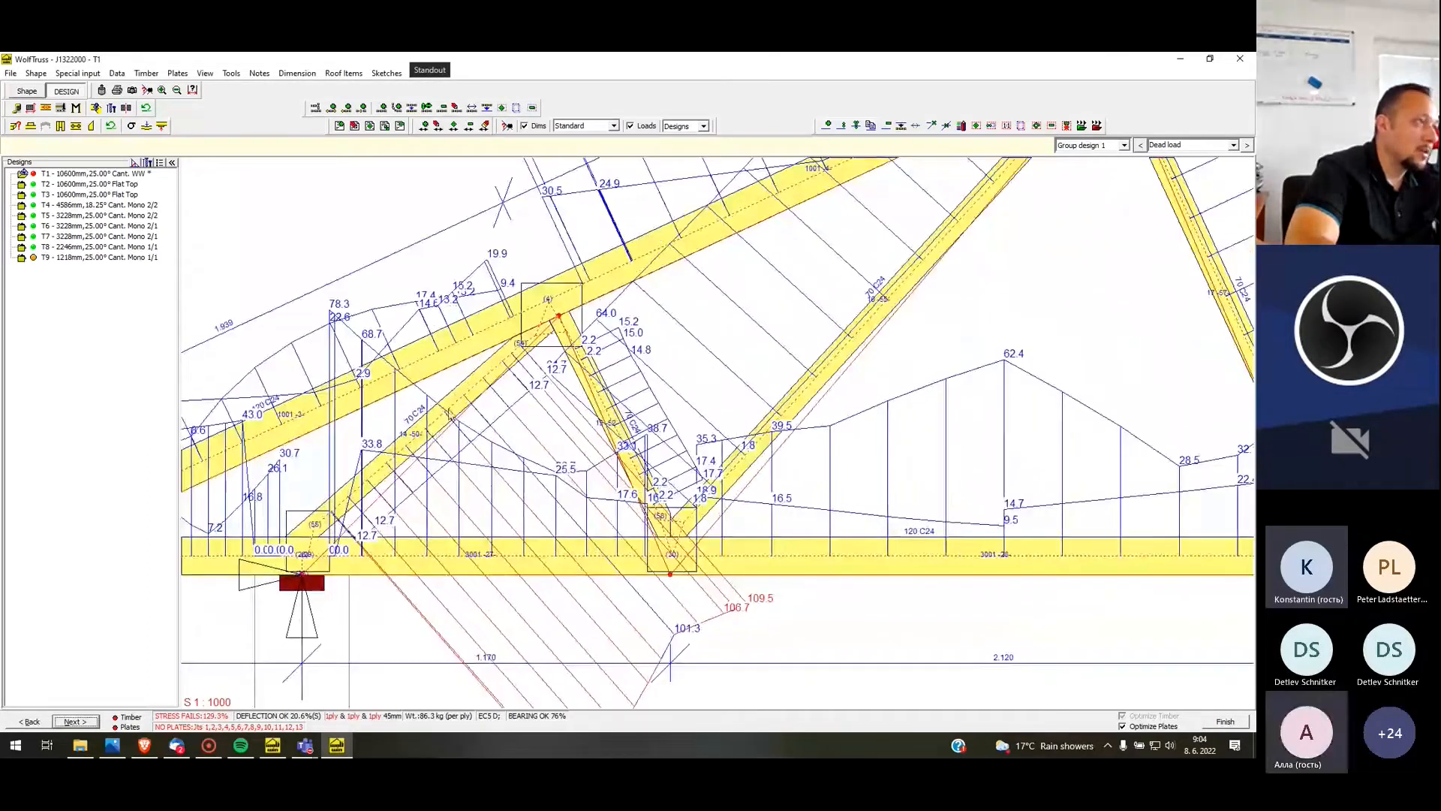
pyautogui.rightClick(454, 411)
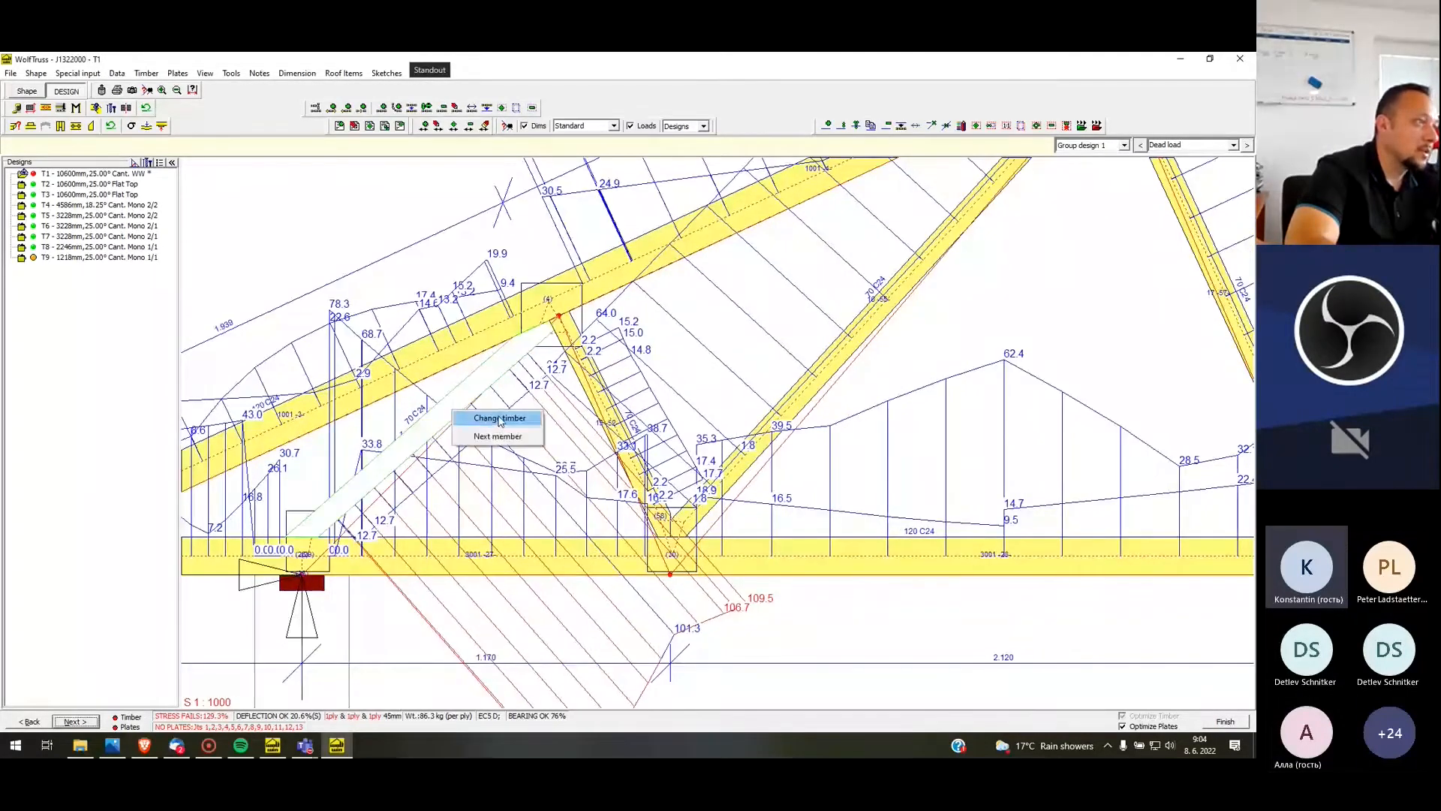
pyautogui.click(499, 418)
pyautogui.click(557, 368)
pyautogui.click(533, 528)
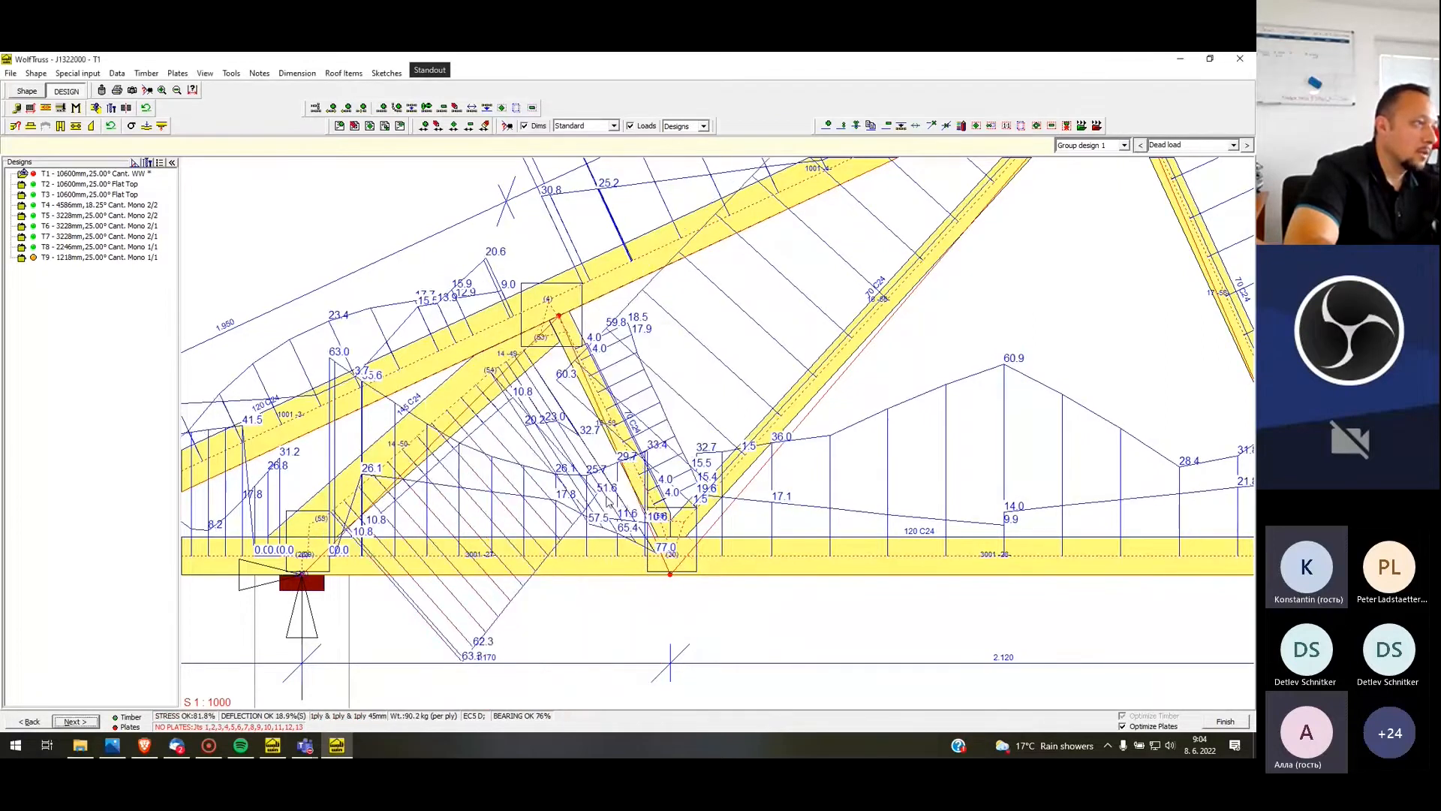
# Check the stress diagrams along T1's members, and hide the shear stress and axial + bending diagrams
pyautogui.scroll(-1, 610, 502)
pyautogui.scroll(-2, 413, 465)
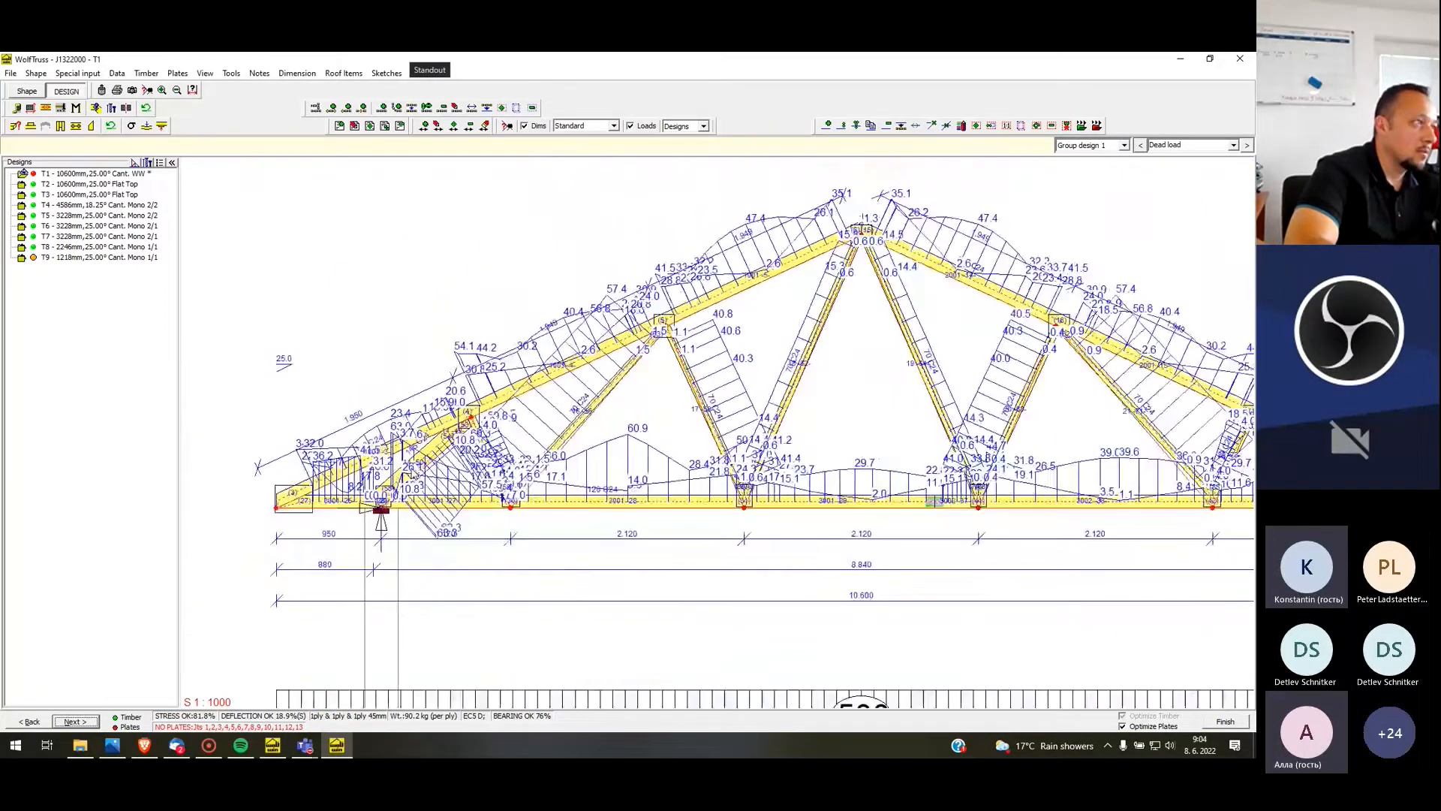
pyautogui.scroll(2, 423, 474)
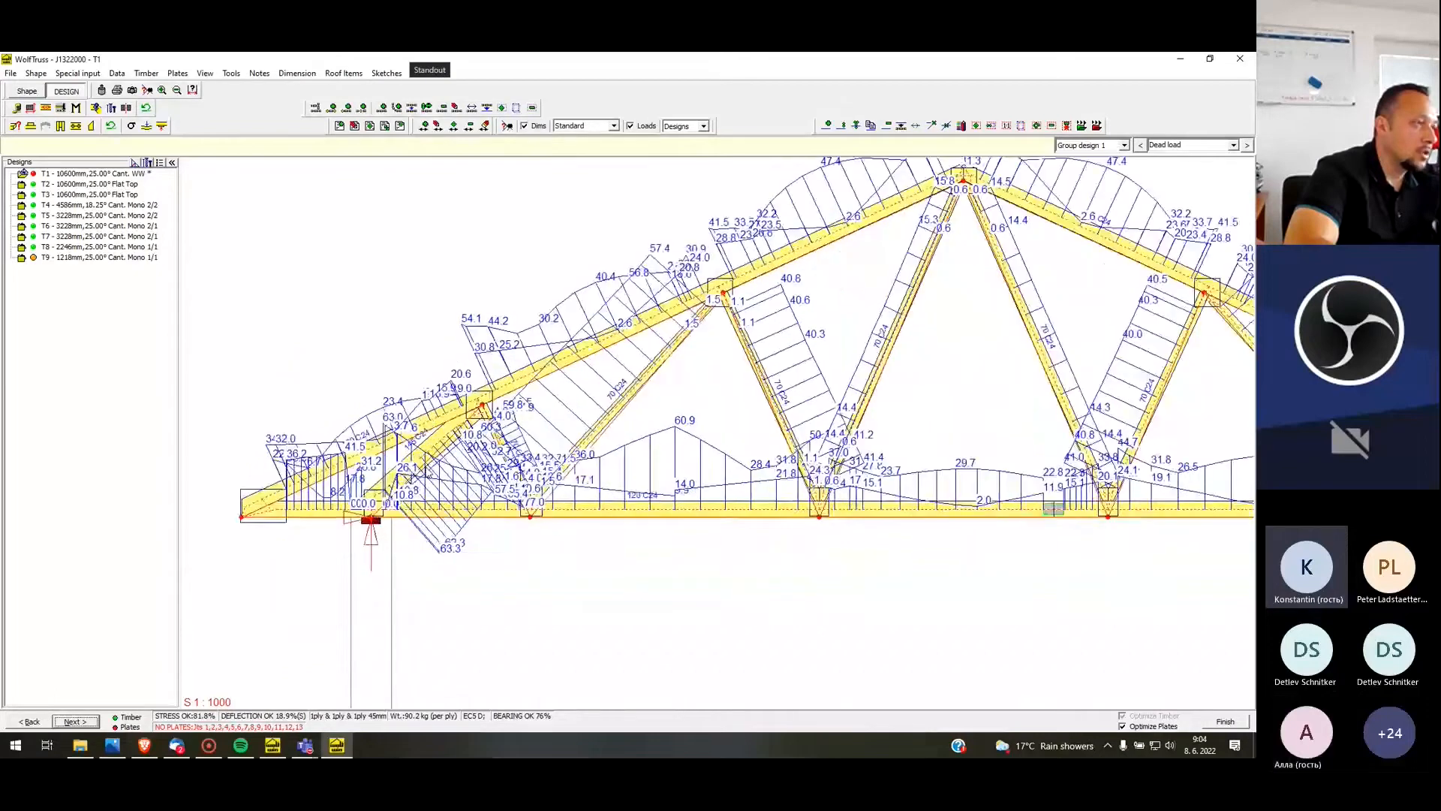
pyautogui.scroll(-1, 474, 439)
pyautogui.scroll(-1, 758, 449)
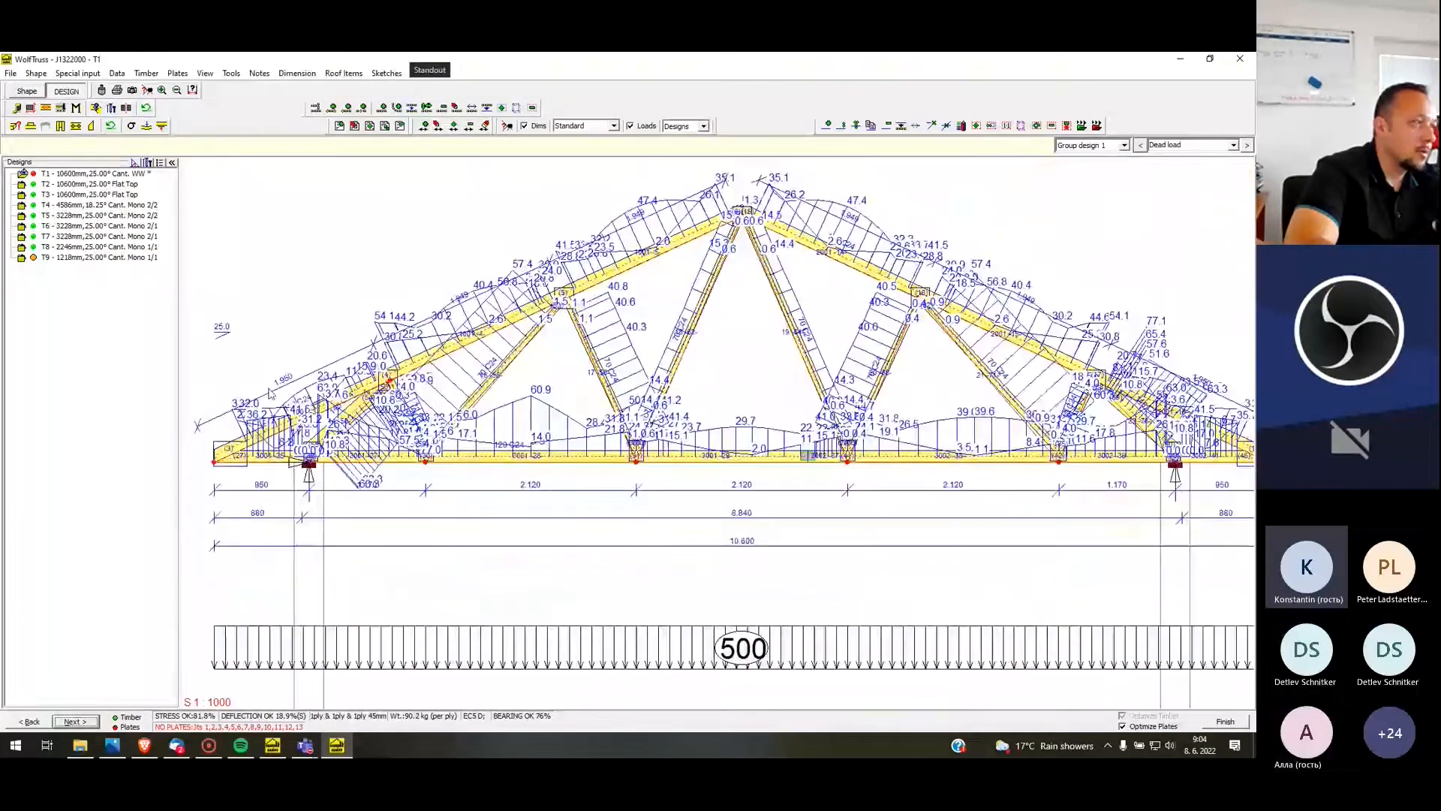
pyautogui.scroll(1, 759, 449)
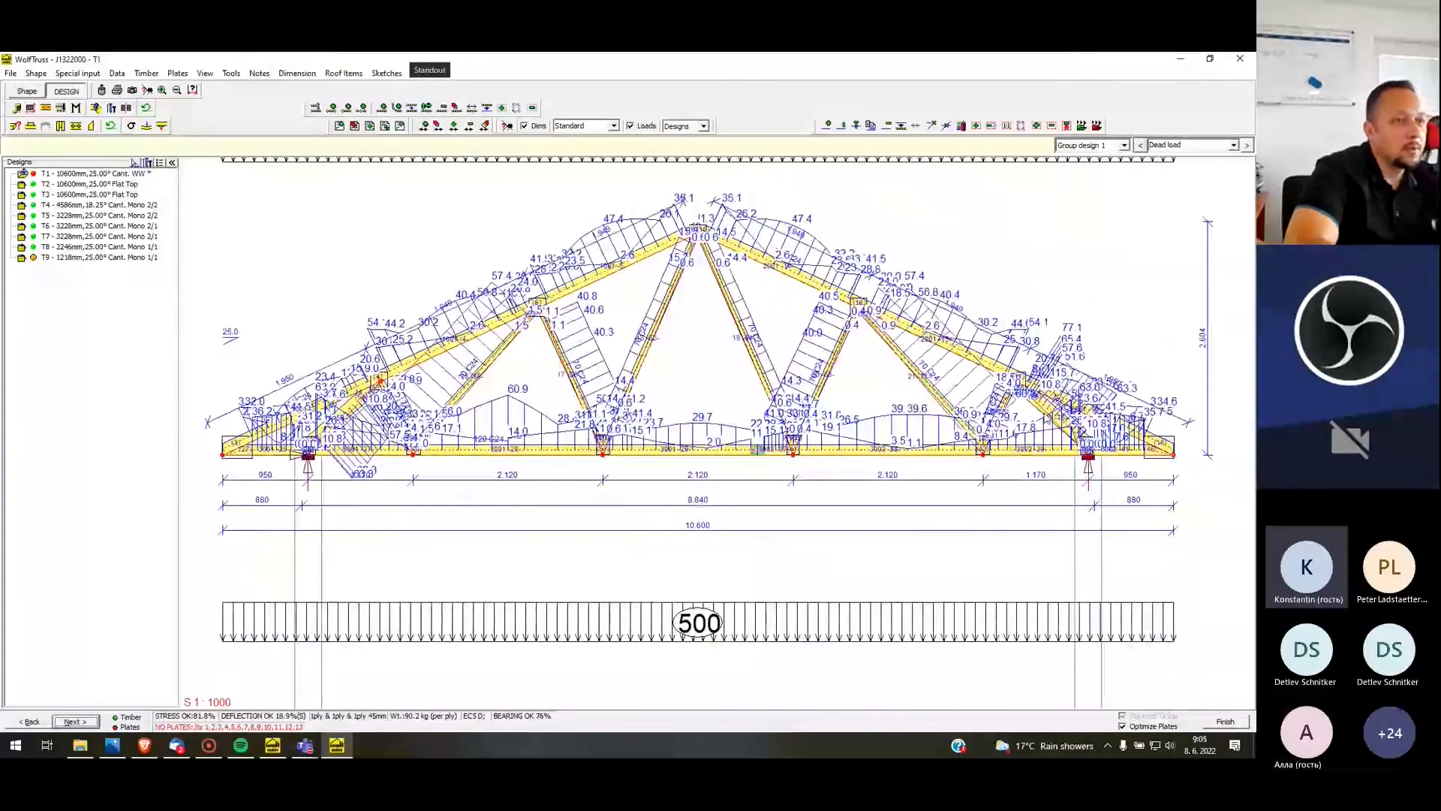
pyautogui.rightClick(758, 385)
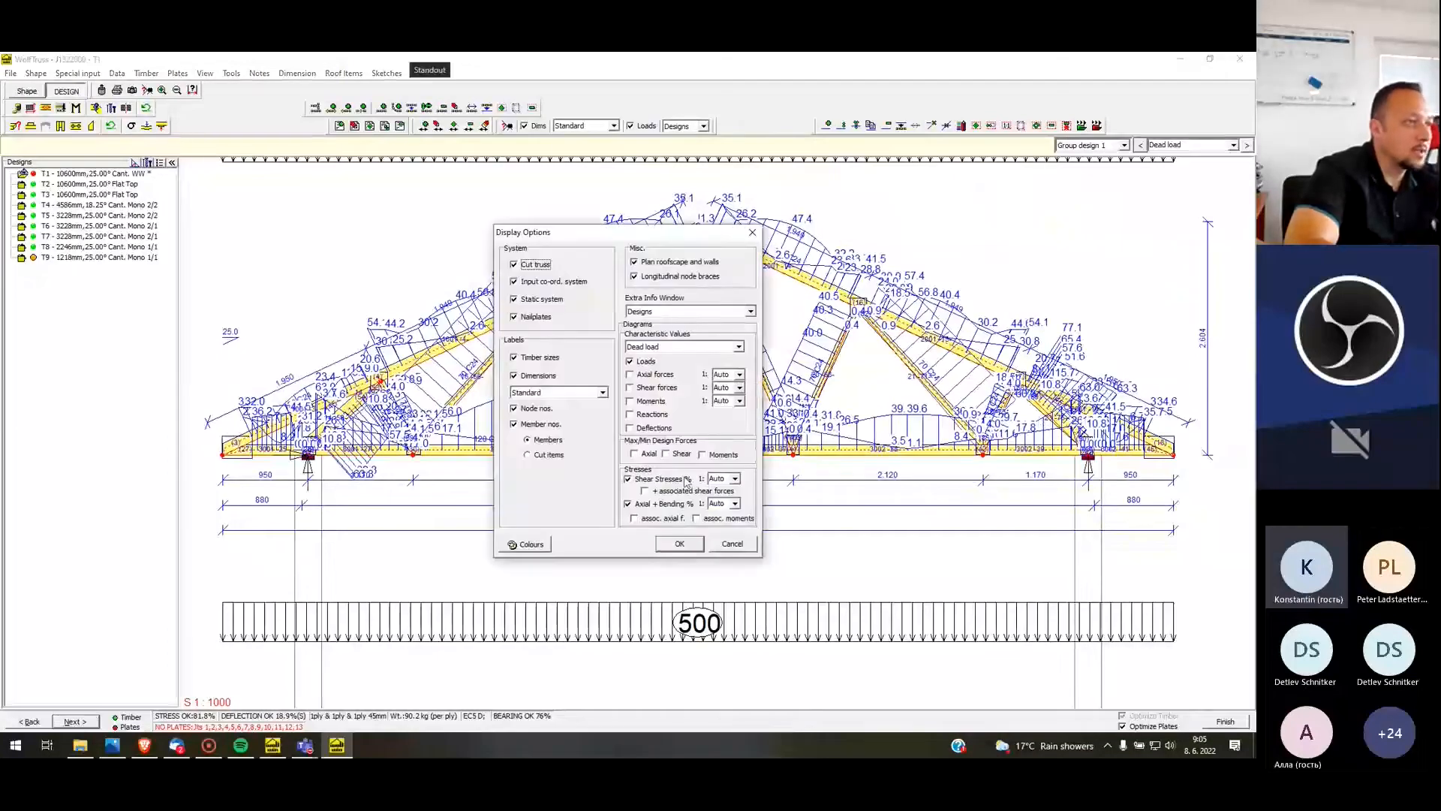
pyautogui.click(632, 481)
pyautogui.click(628, 504)
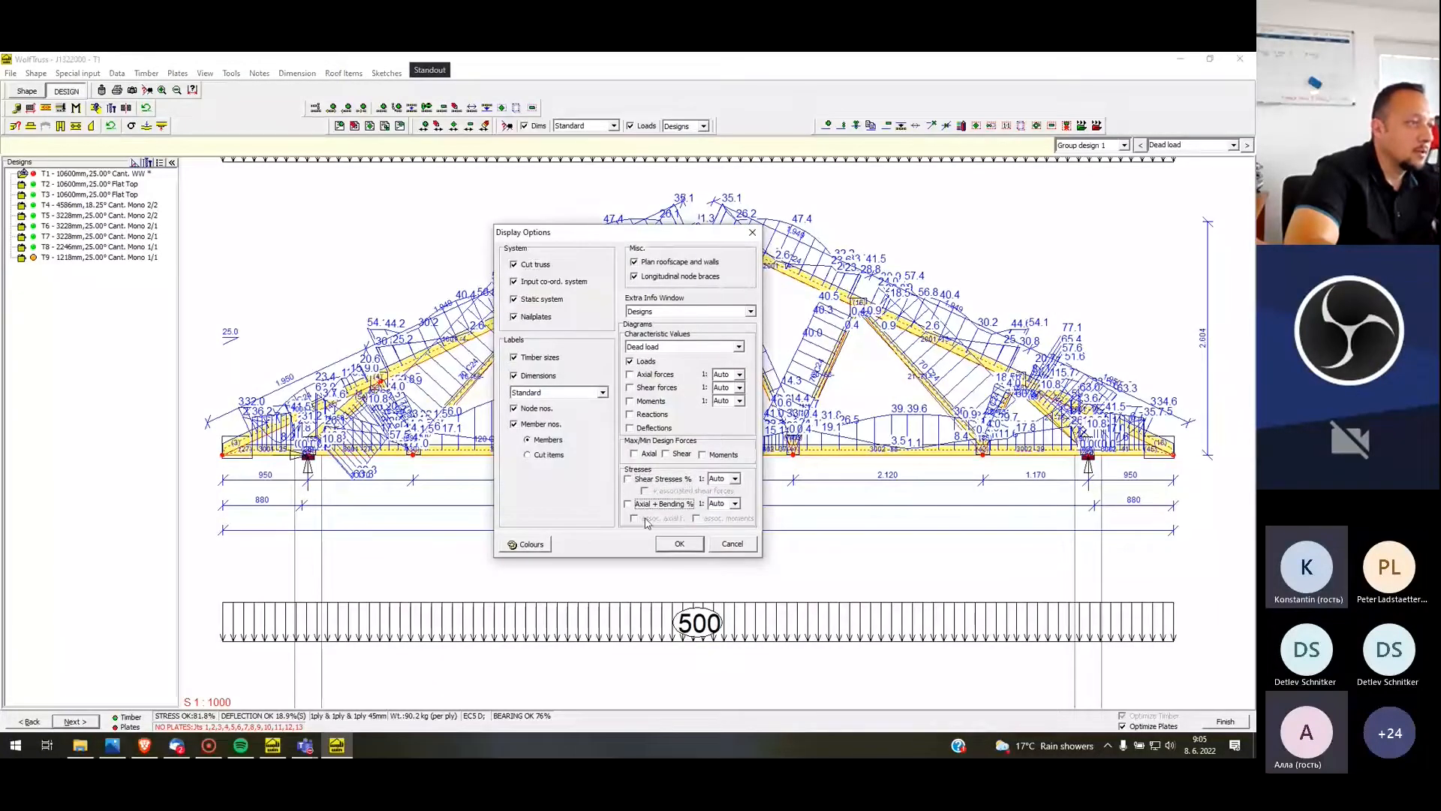
pyautogui.click(679, 544)
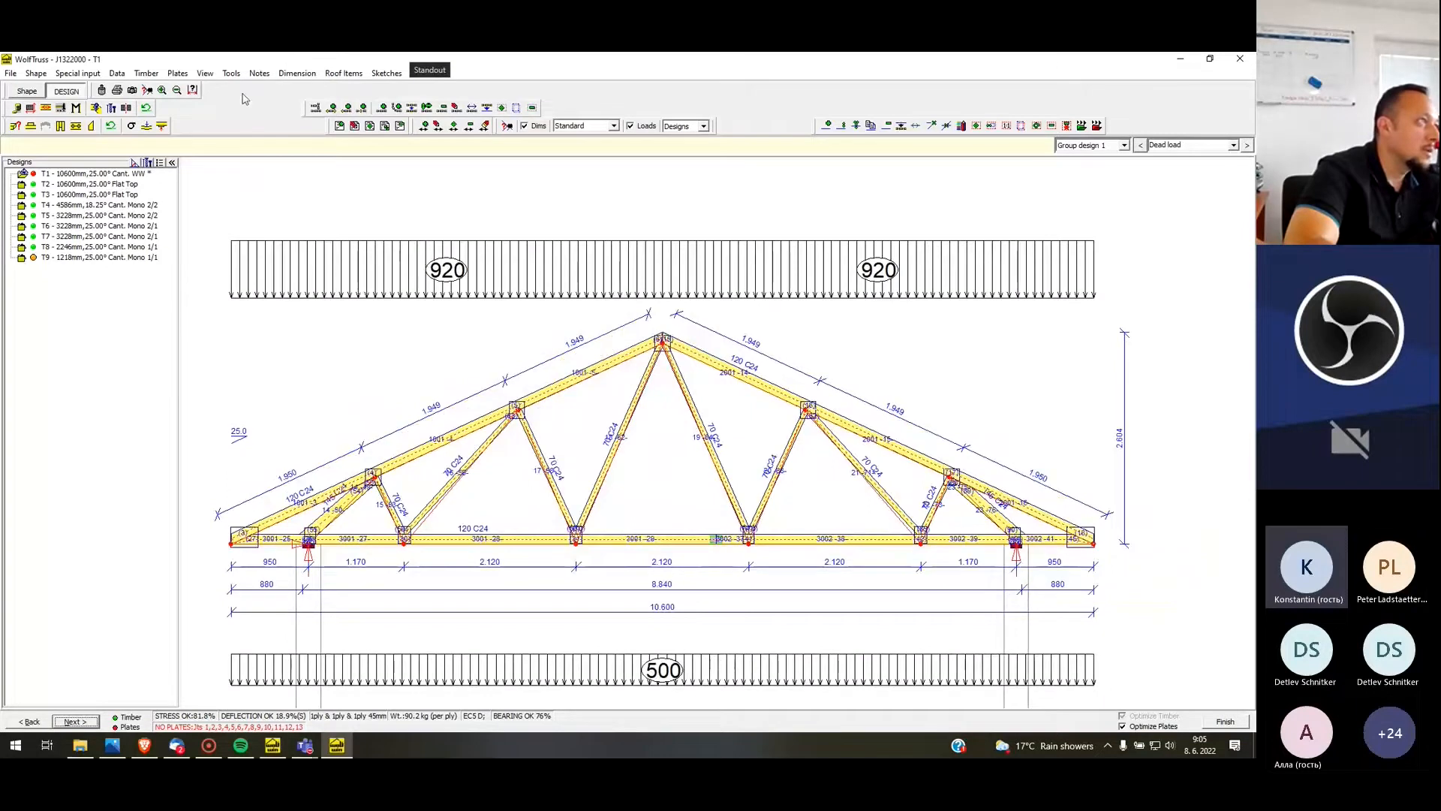
# Run the nail plate design for all of T1's joints
pyautogui.click(177, 73)
pyautogui.press('Escape')
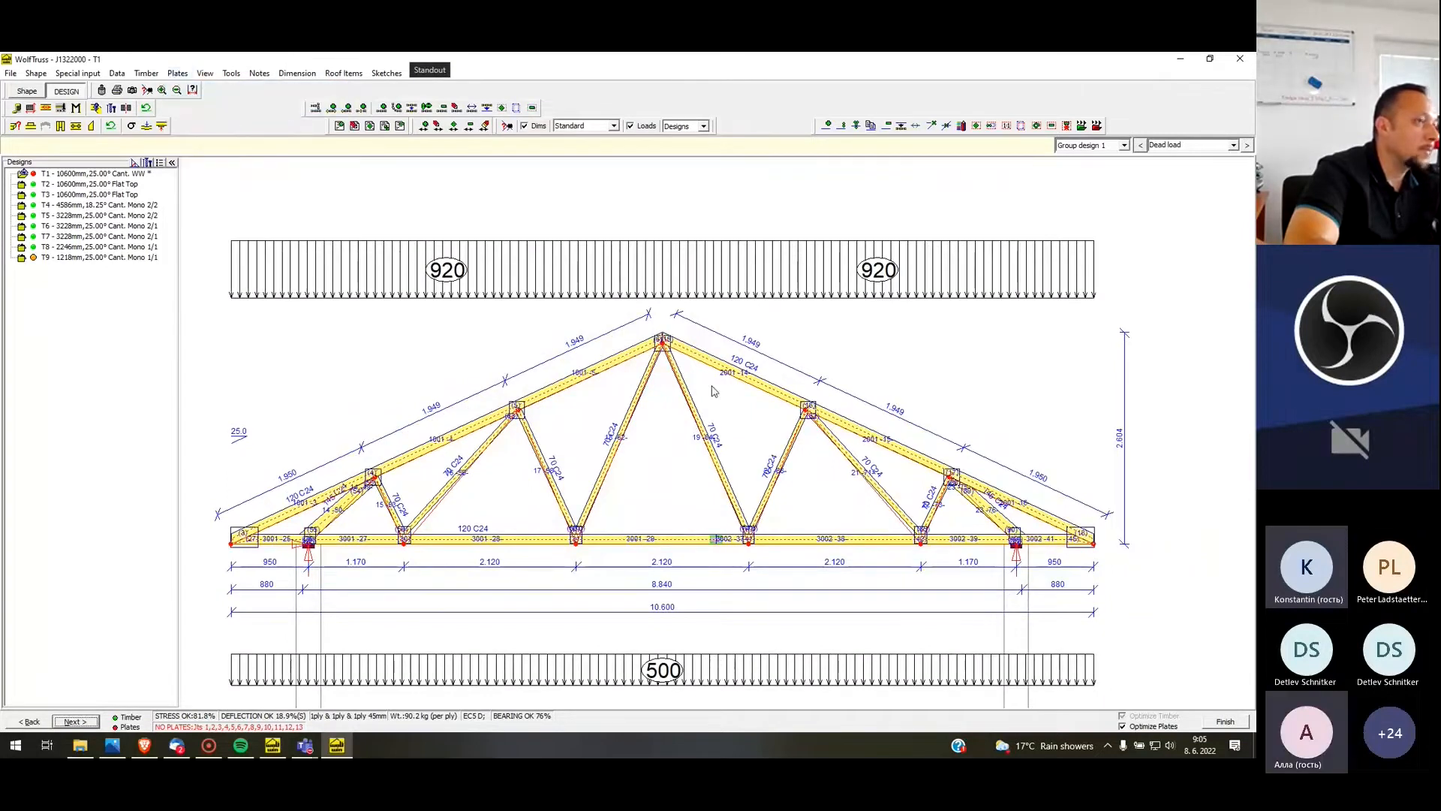
pyautogui.press('Return')
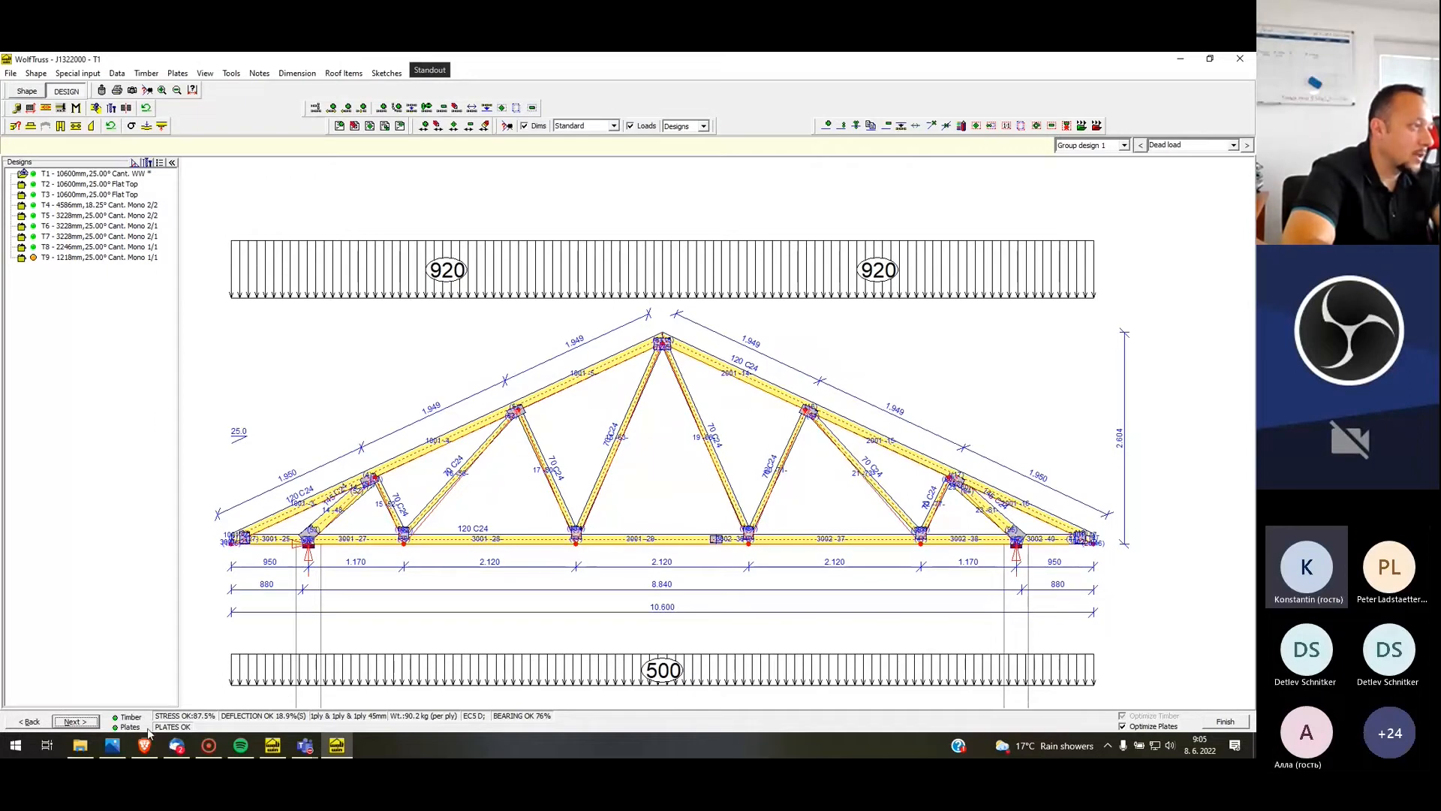
# Set the left dimension of T1's bottom chord splice to 5950 mm and finish the truss to return to the plan
pyautogui.scroll(1, 302, 567)
pyautogui.scroll(-1, 426, 477)
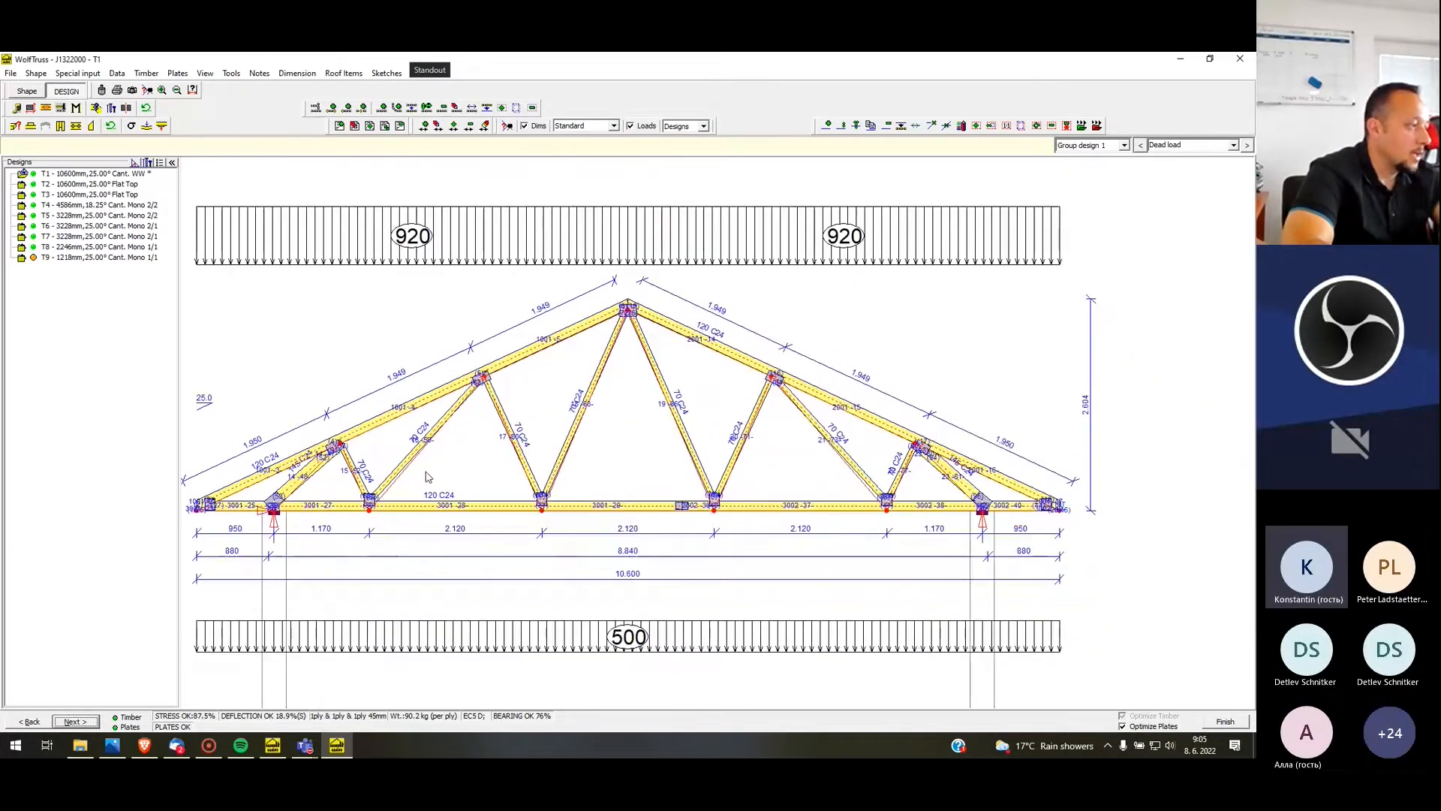
pyautogui.click(46, 107)
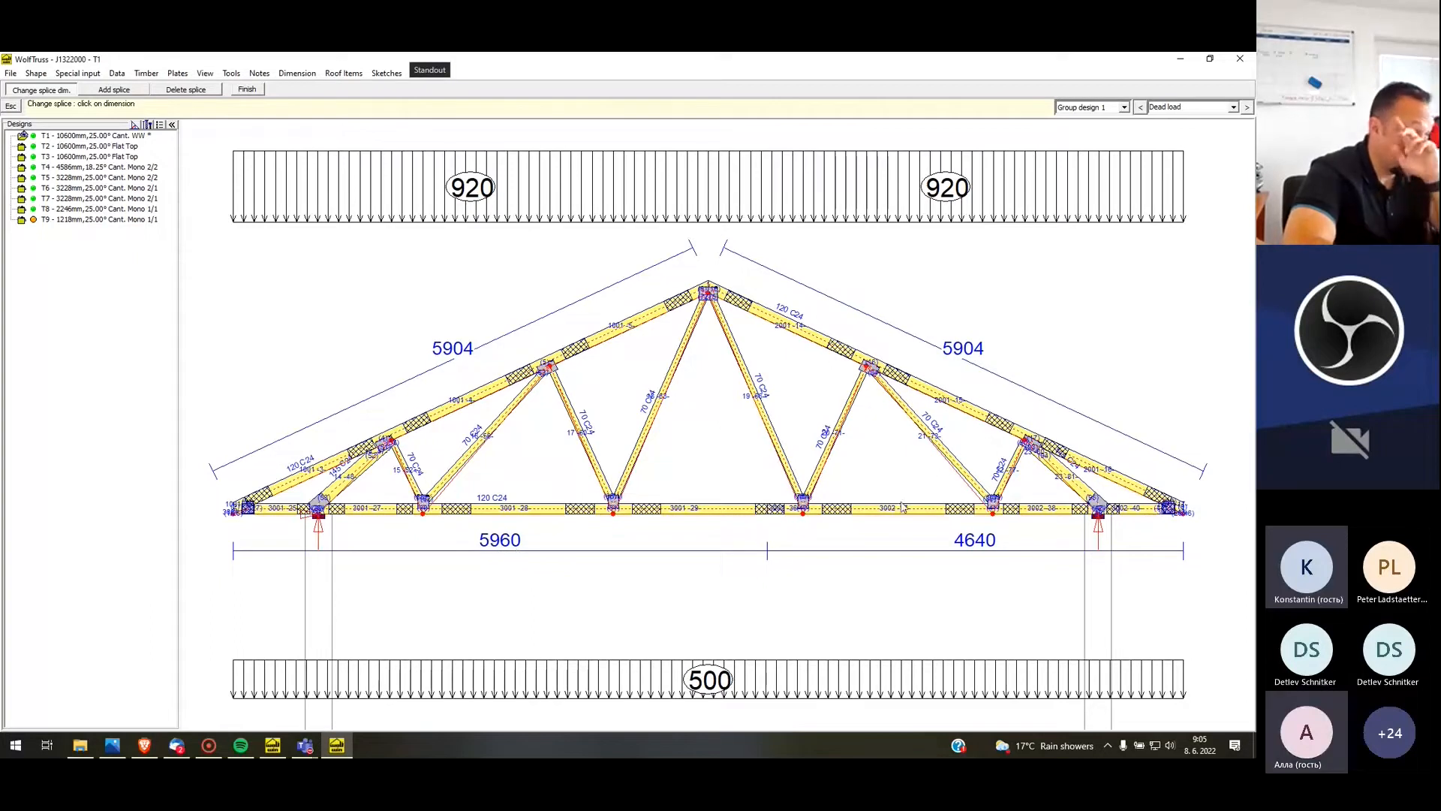
pyautogui.click(510, 542)
pyautogui.write('5')
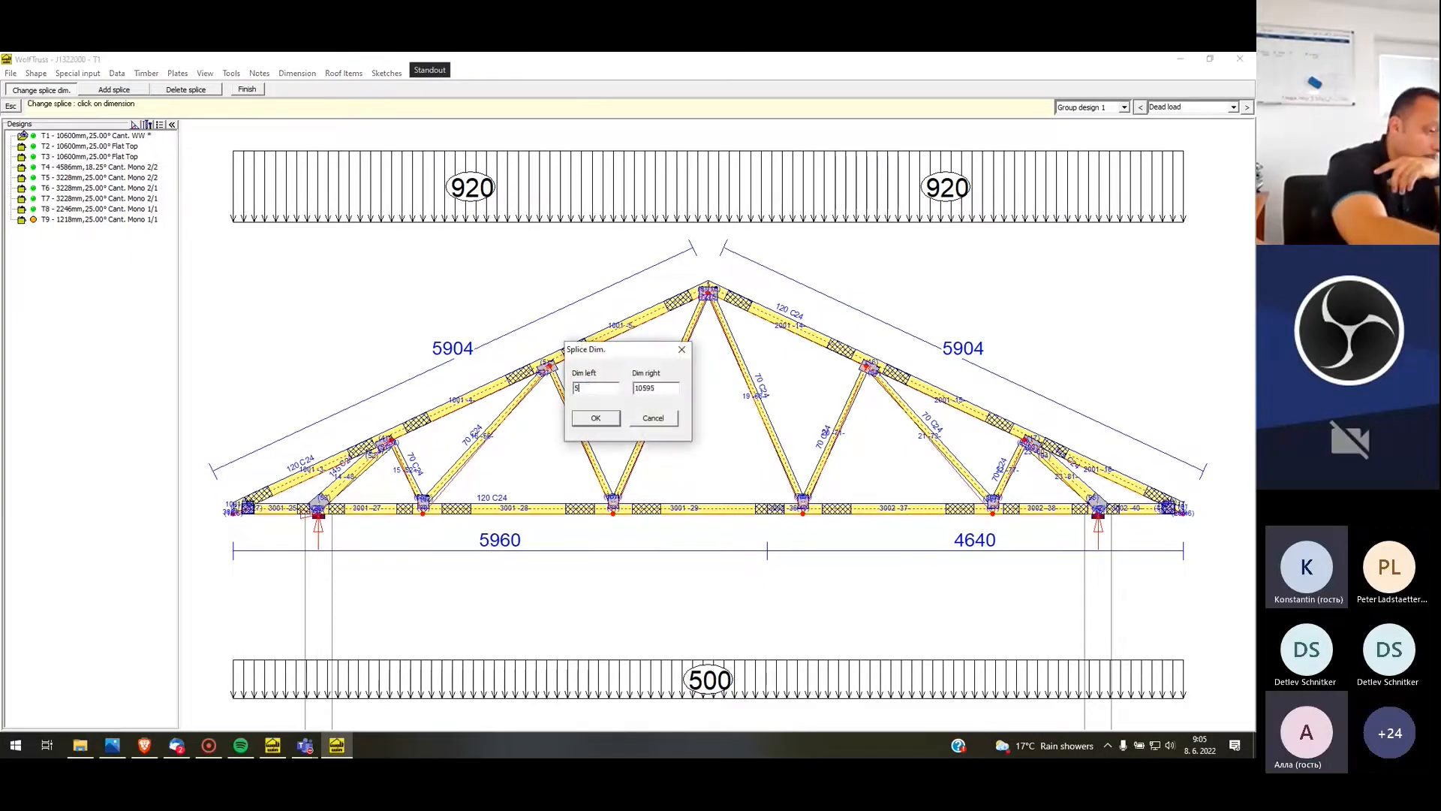
pyautogui.write('950')
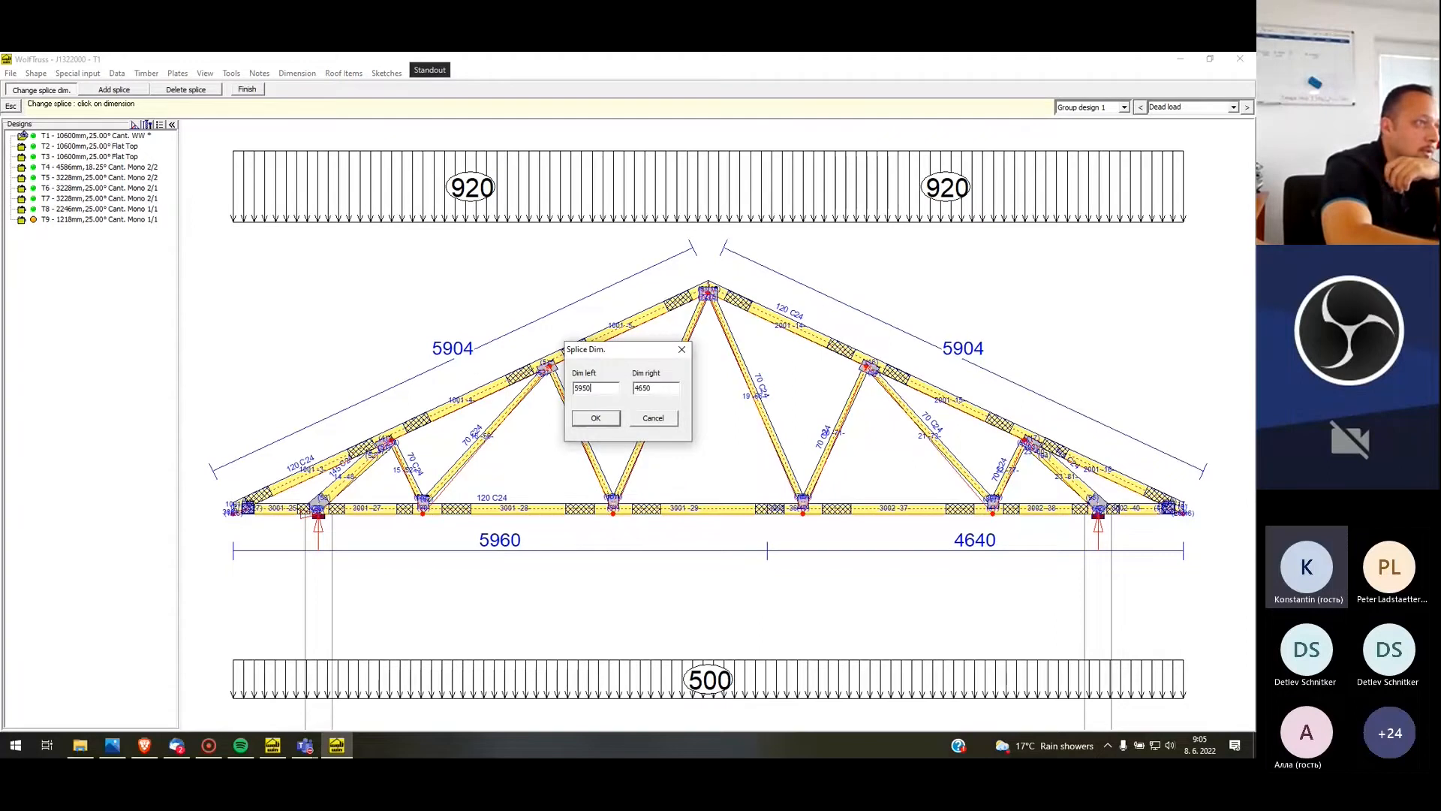
pyautogui.press('Return')
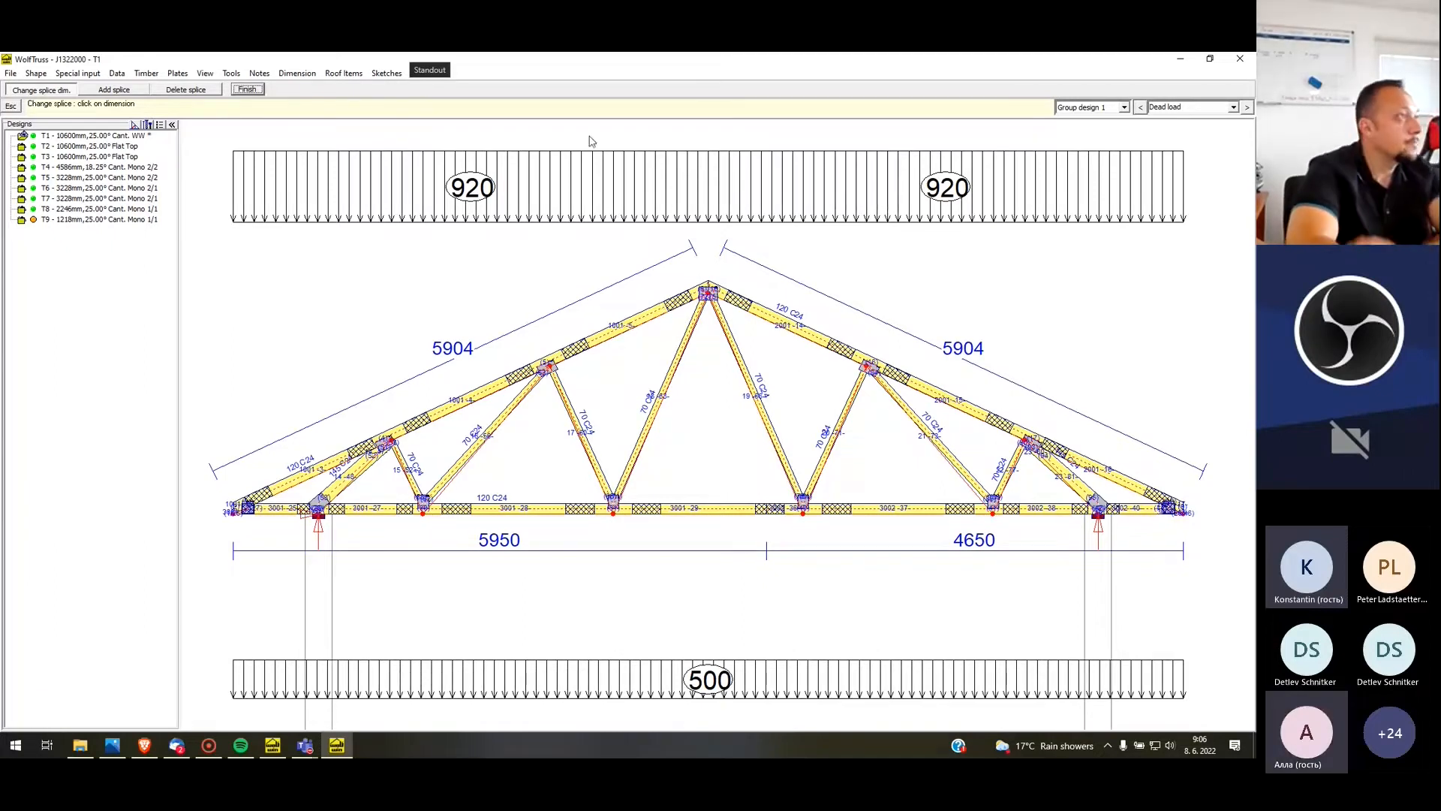
pyautogui.click(245, 88)
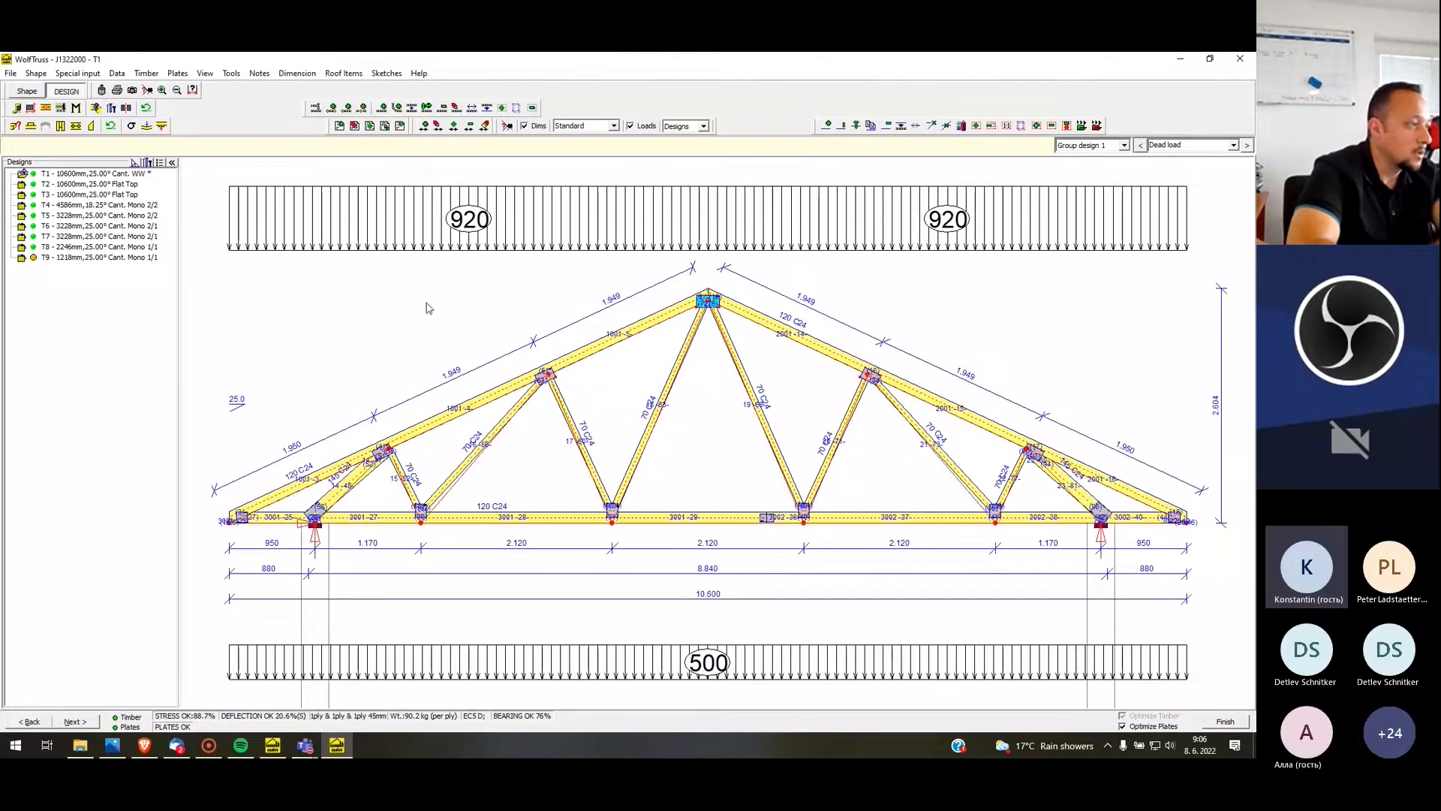
pyautogui.click(1223, 723)
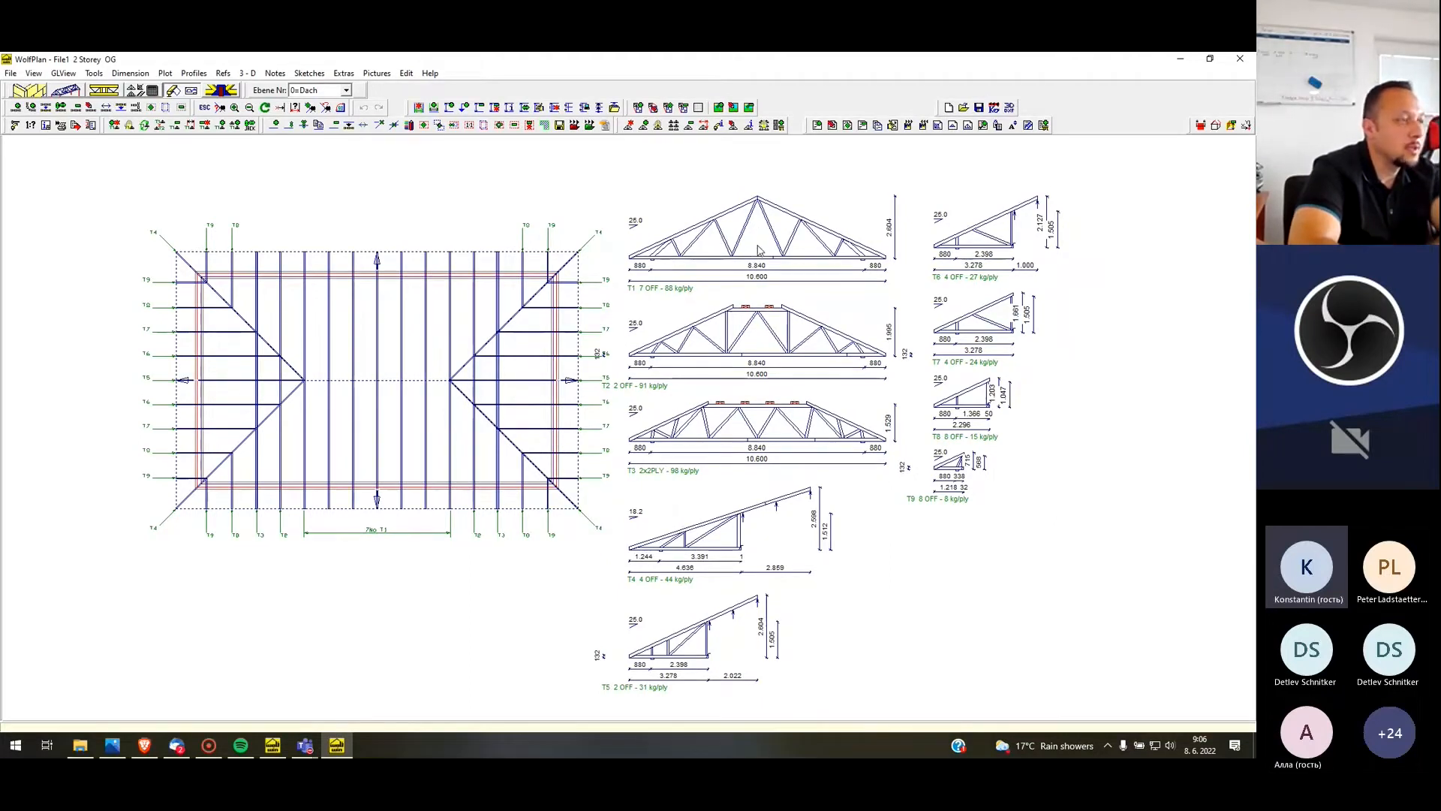
# Set the plot scales to 1:150 for both the layout and the profiles, with all detail displayed
pyautogui.scroll(-1, 450, 300)
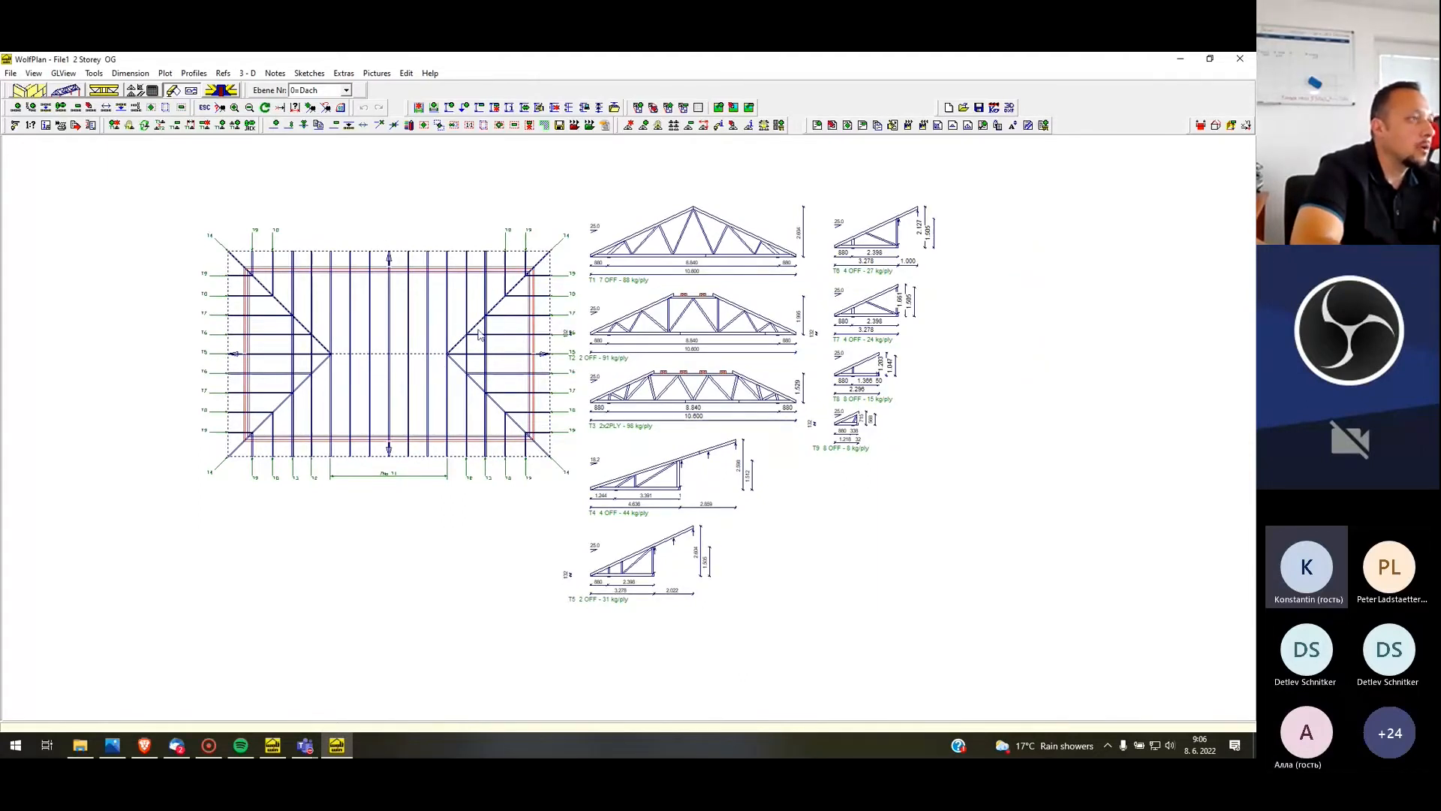
pyautogui.click(165, 73)
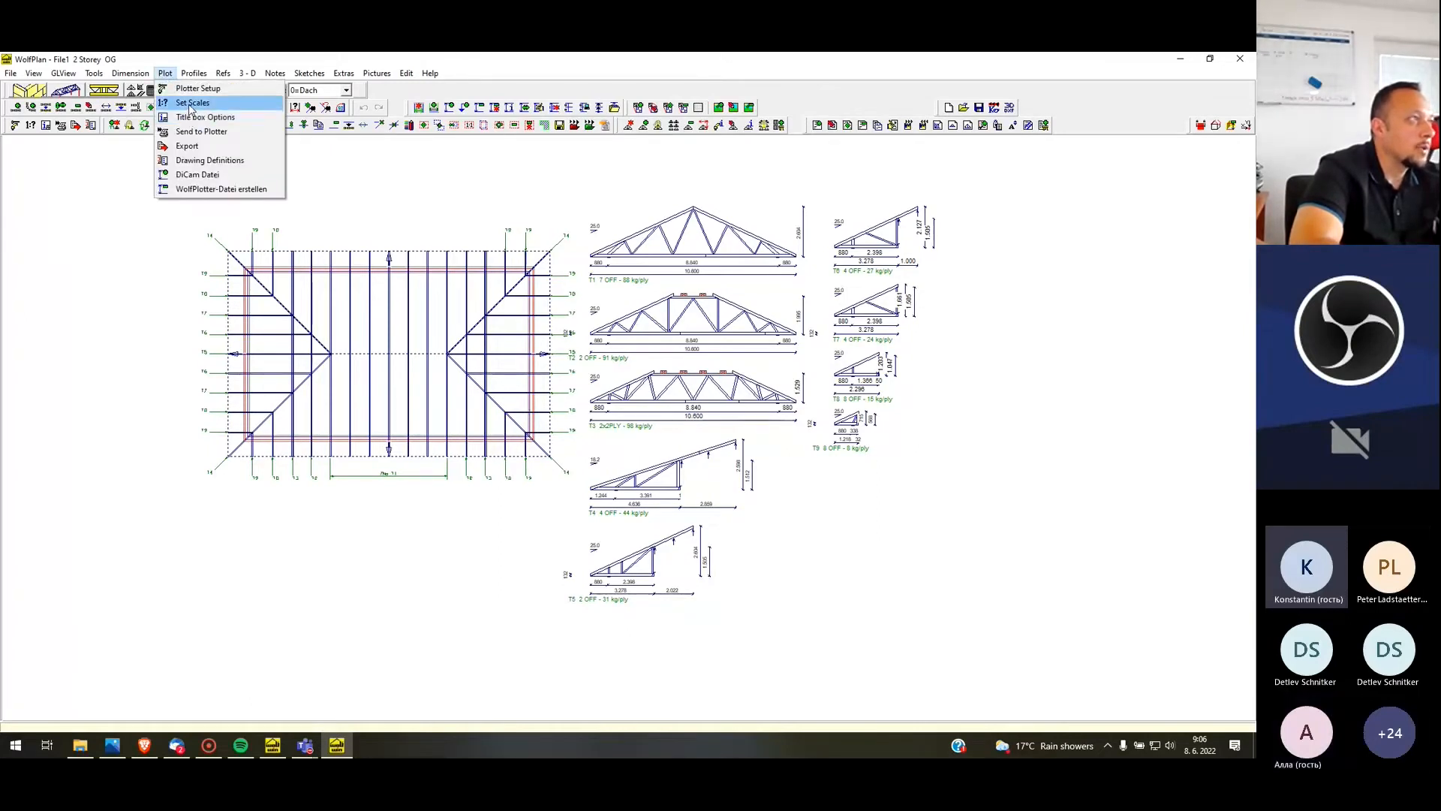
pyautogui.click(189, 105)
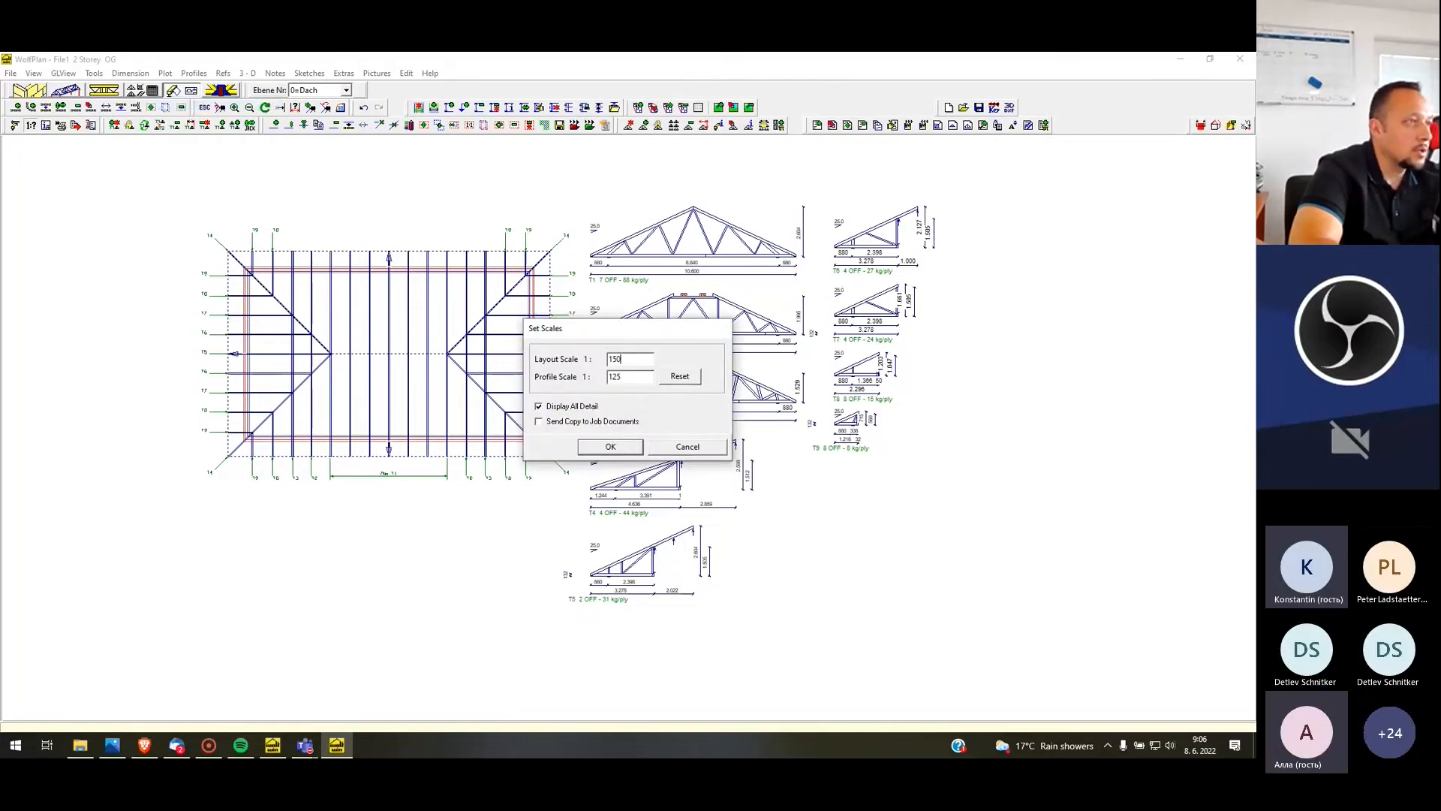
pyautogui.click(610, 447)
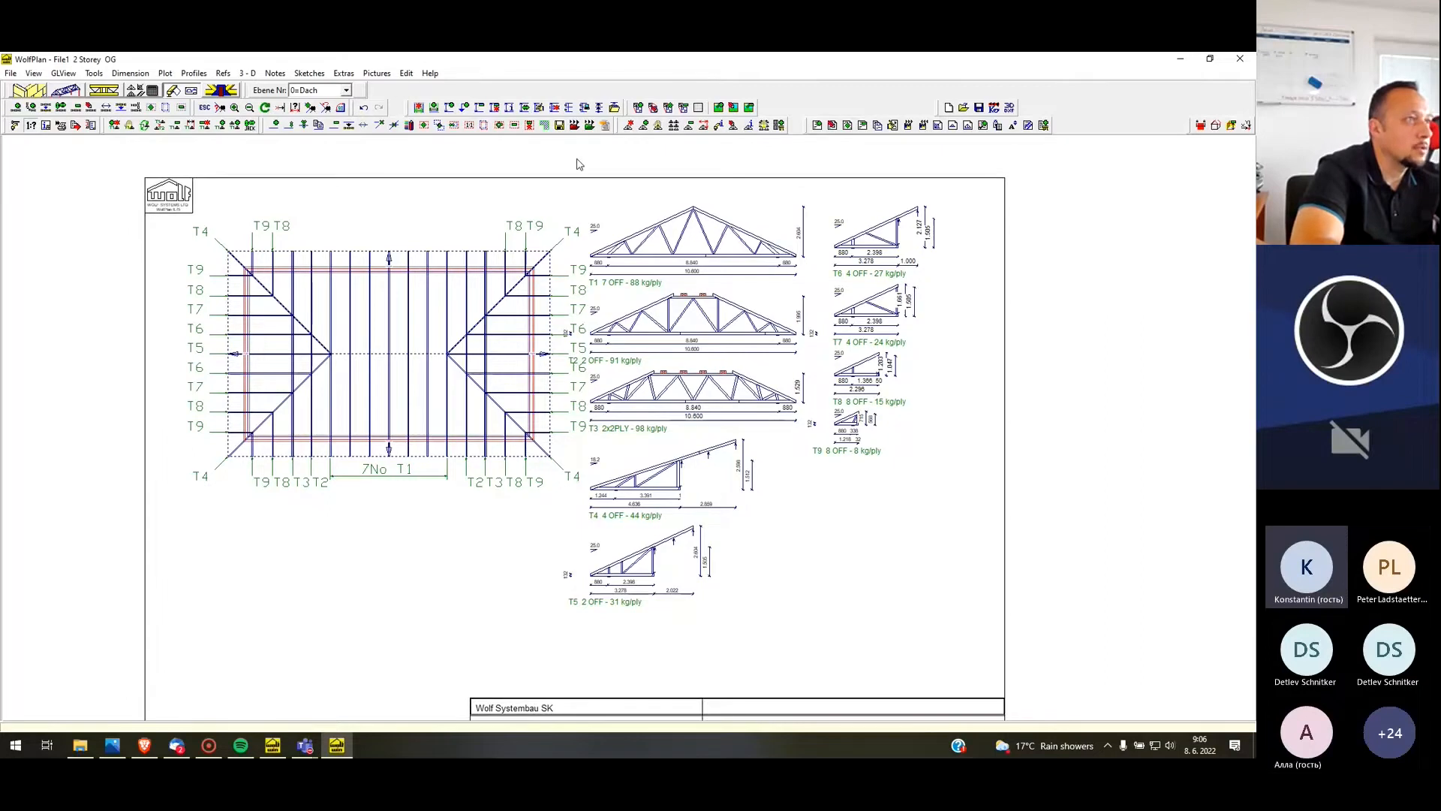
# Move the title box slightly left and down around the roof layout and truss profiles
pyautogui.scroll(-1, 578, 160)
pyautogui.rightClick(931, 205)
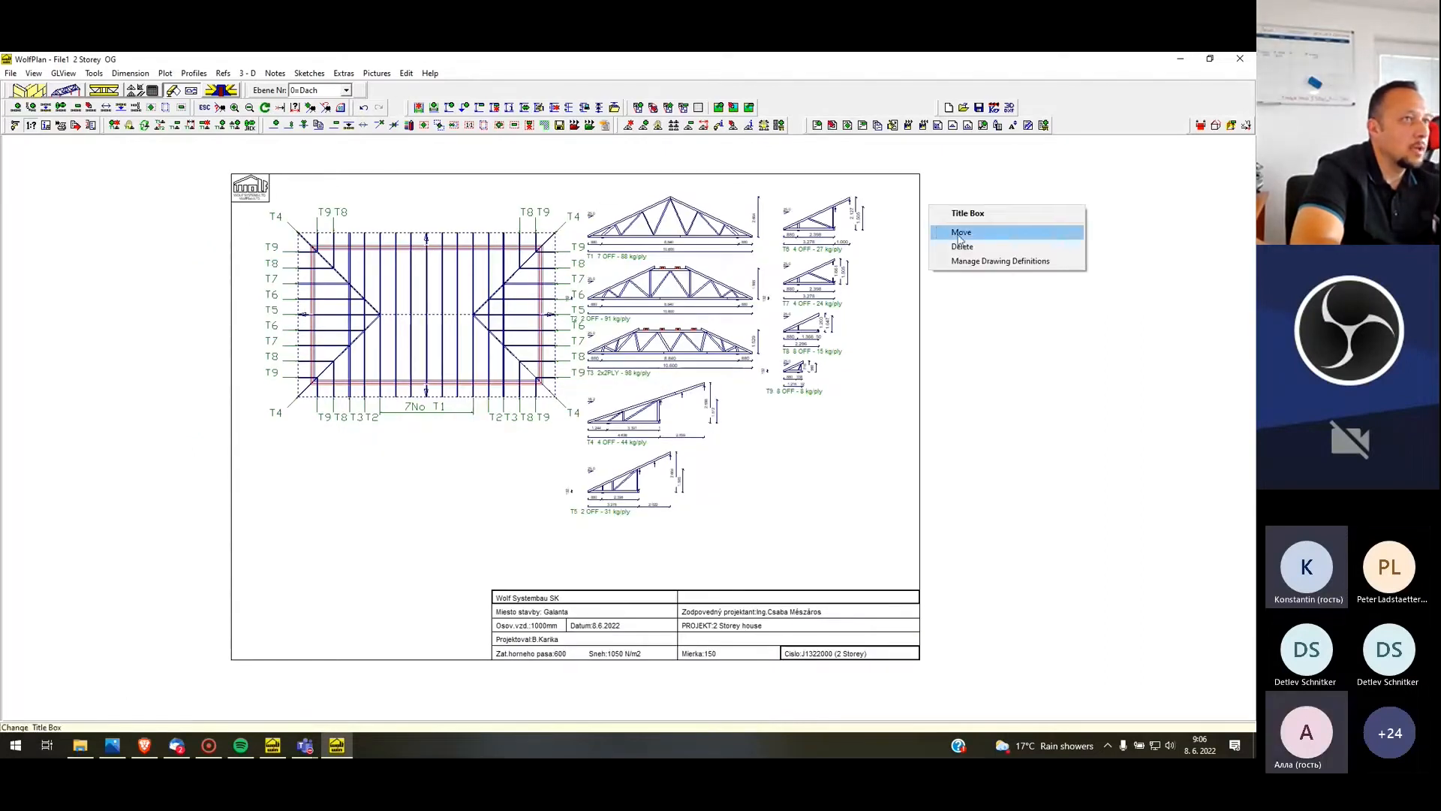
pyautogui.click(964, 231)
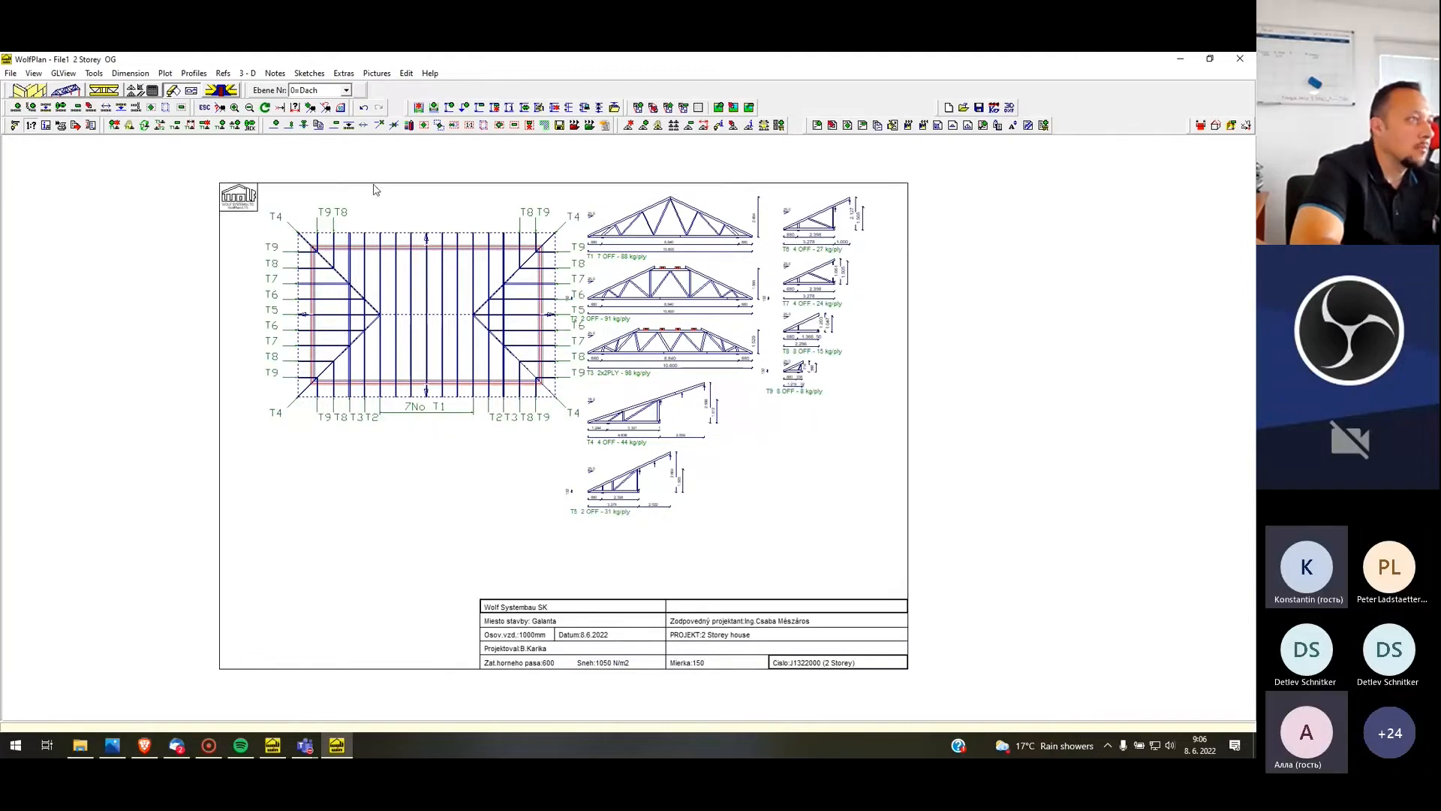
# Set the plot scales to 1:175 for both the roof layout and the truss profiles
pyautogui.scroll(1, 376, 190)
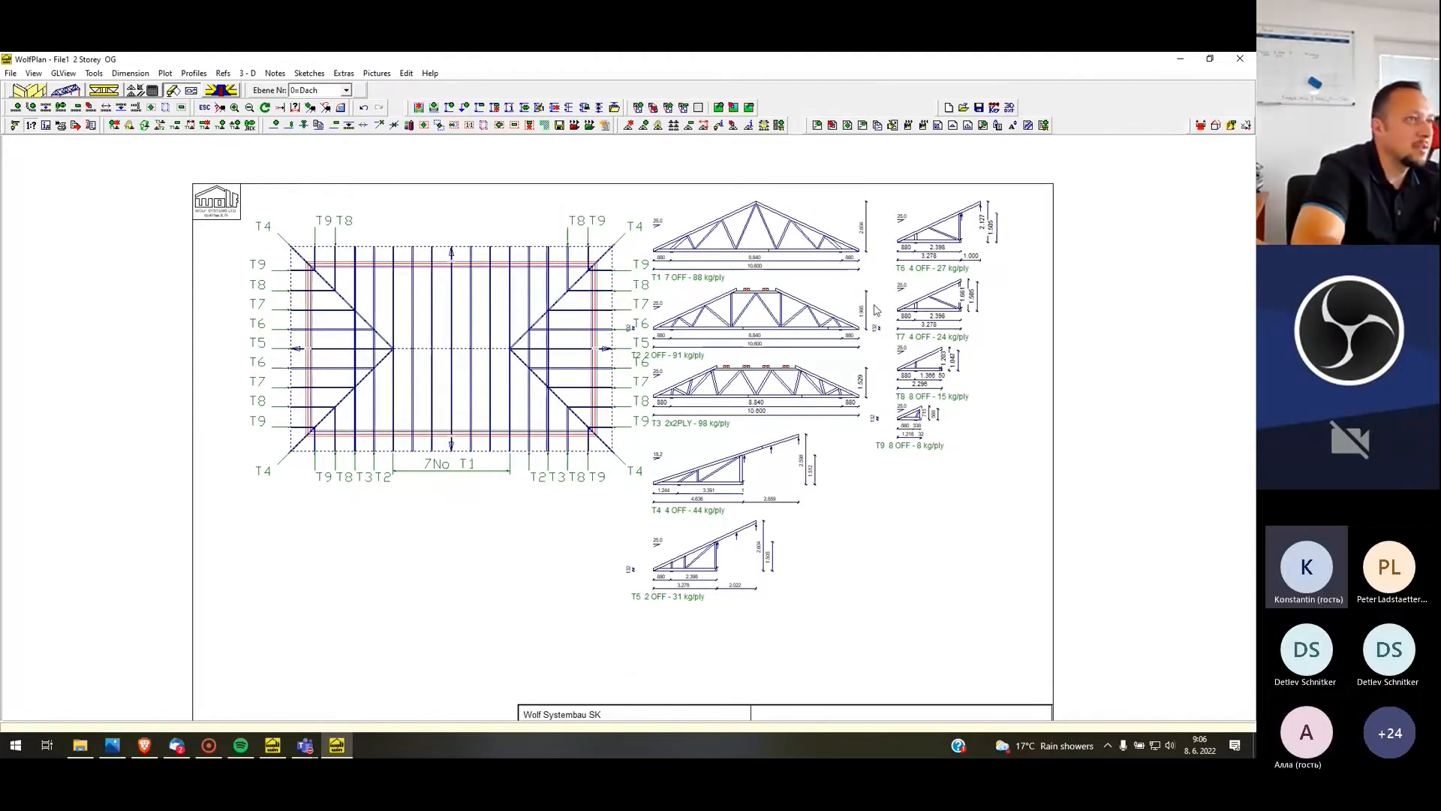
pyautogui.scroll(-1, 767, 324)
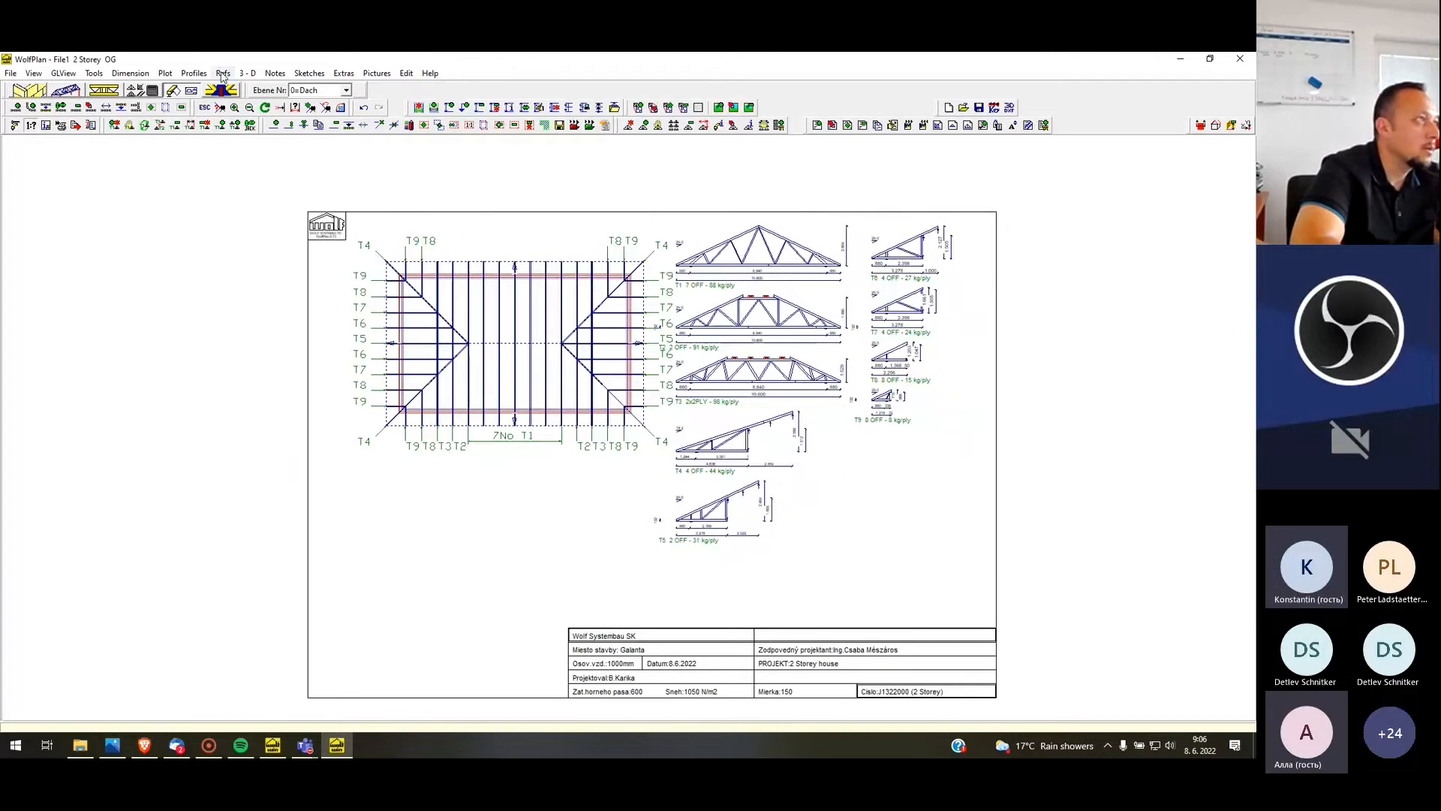
pyautogui.click(165, 73)
pyautogui.click(190, 103)
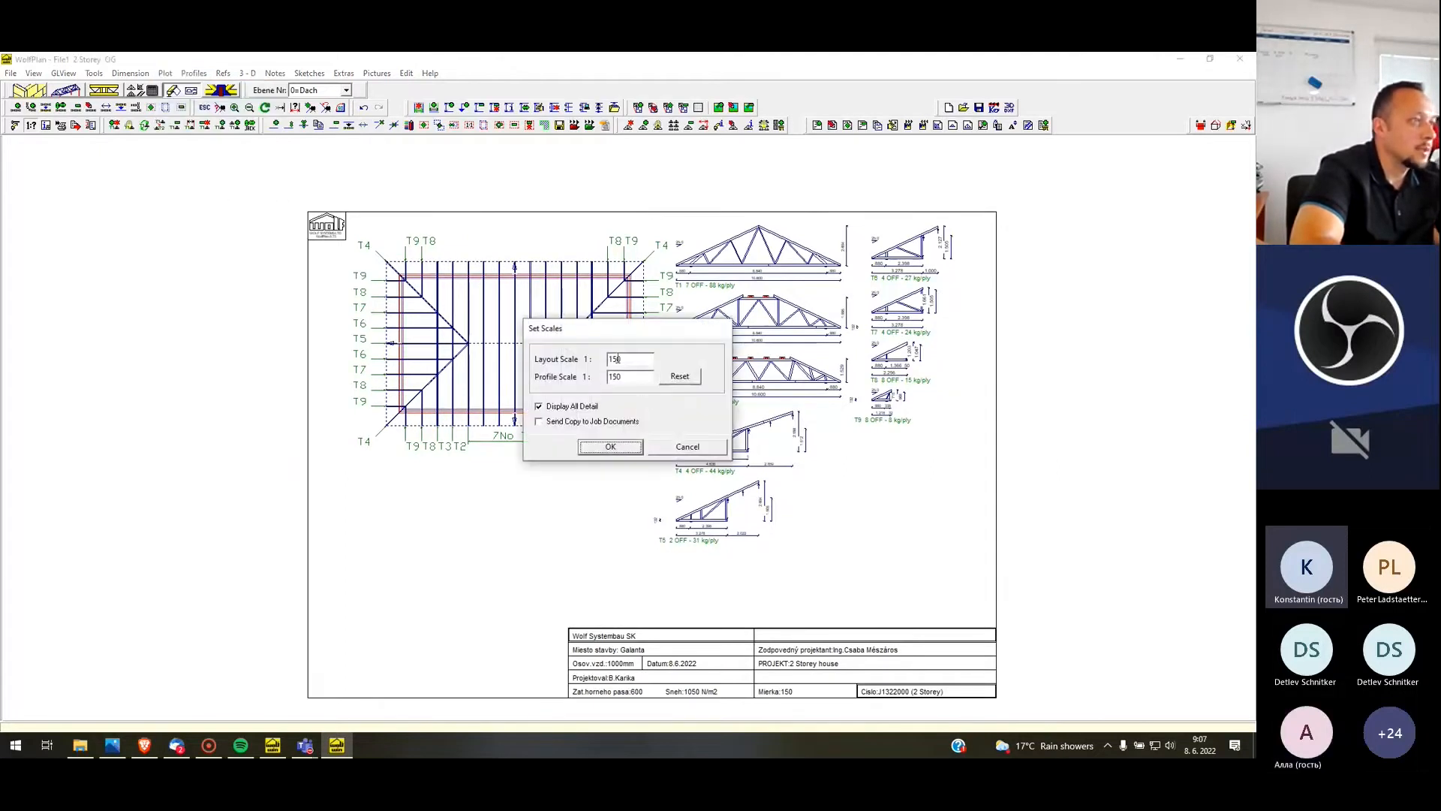
pyautogui.moveTo(641, 361); pyautogui.dragTo(566, 327)
pyautogui.write('17')
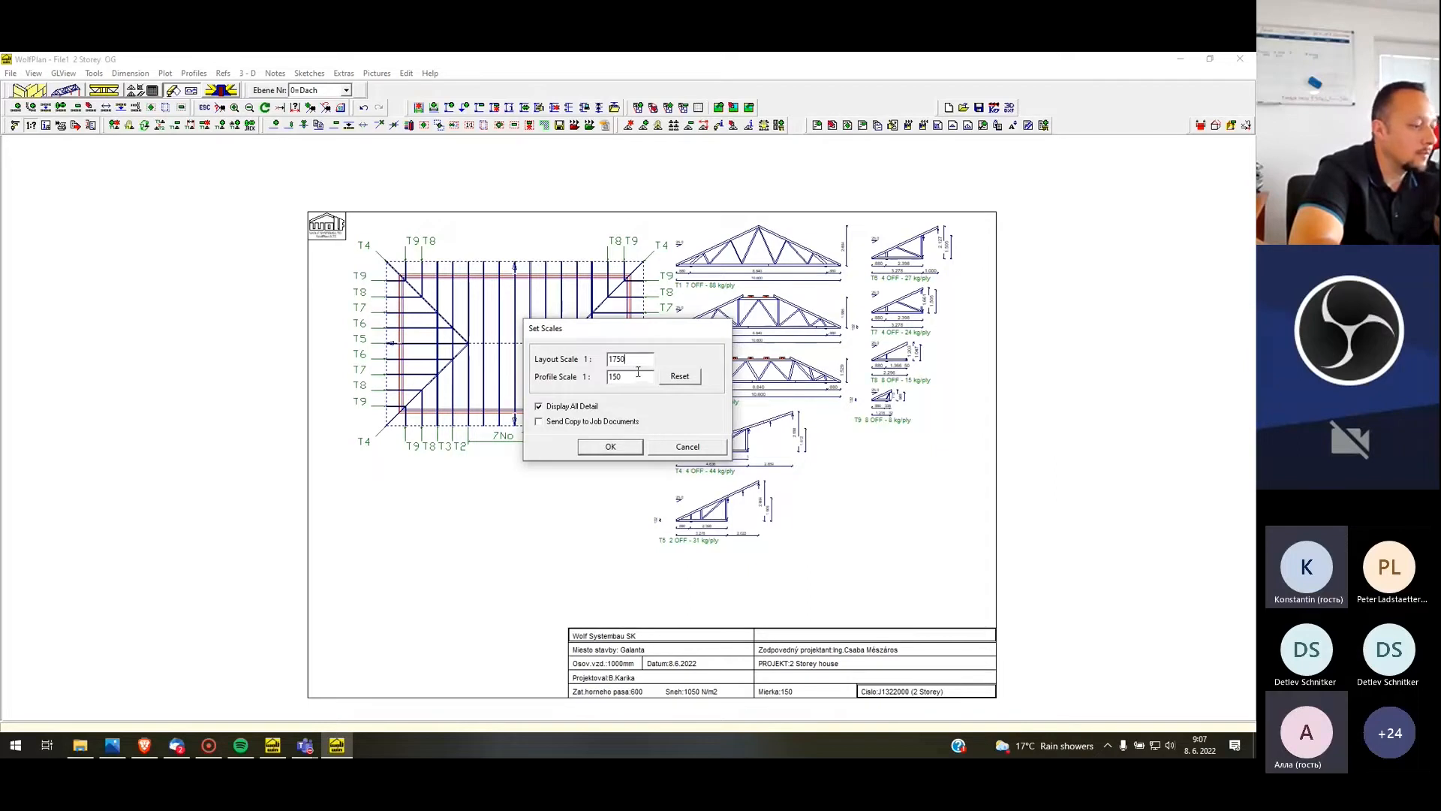
pyautogui.click(610, 445)
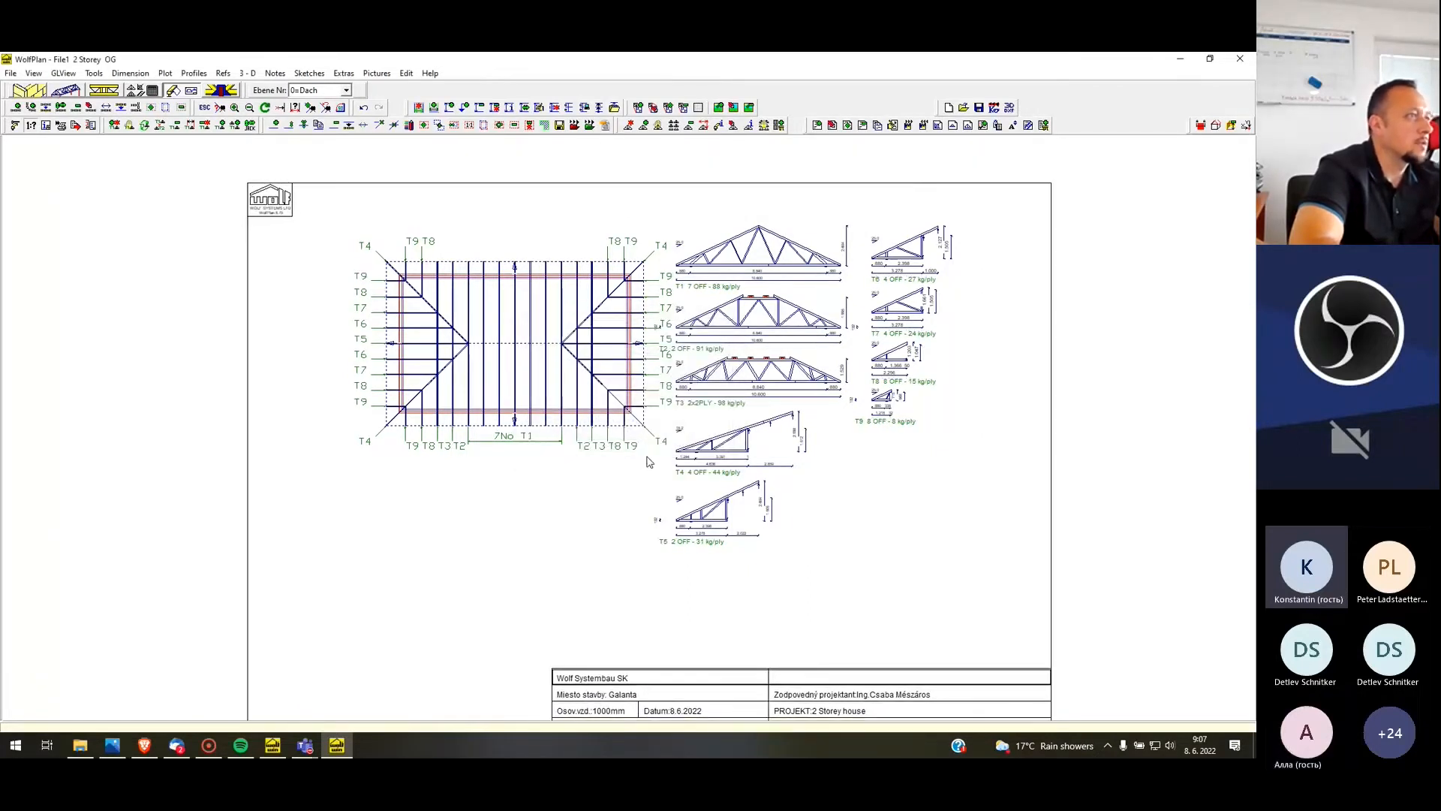
# Set the layout plot scale to 1:125 with all detail displayed to resize the sheet frame around the drawing
pyautogui.click(165, 73)
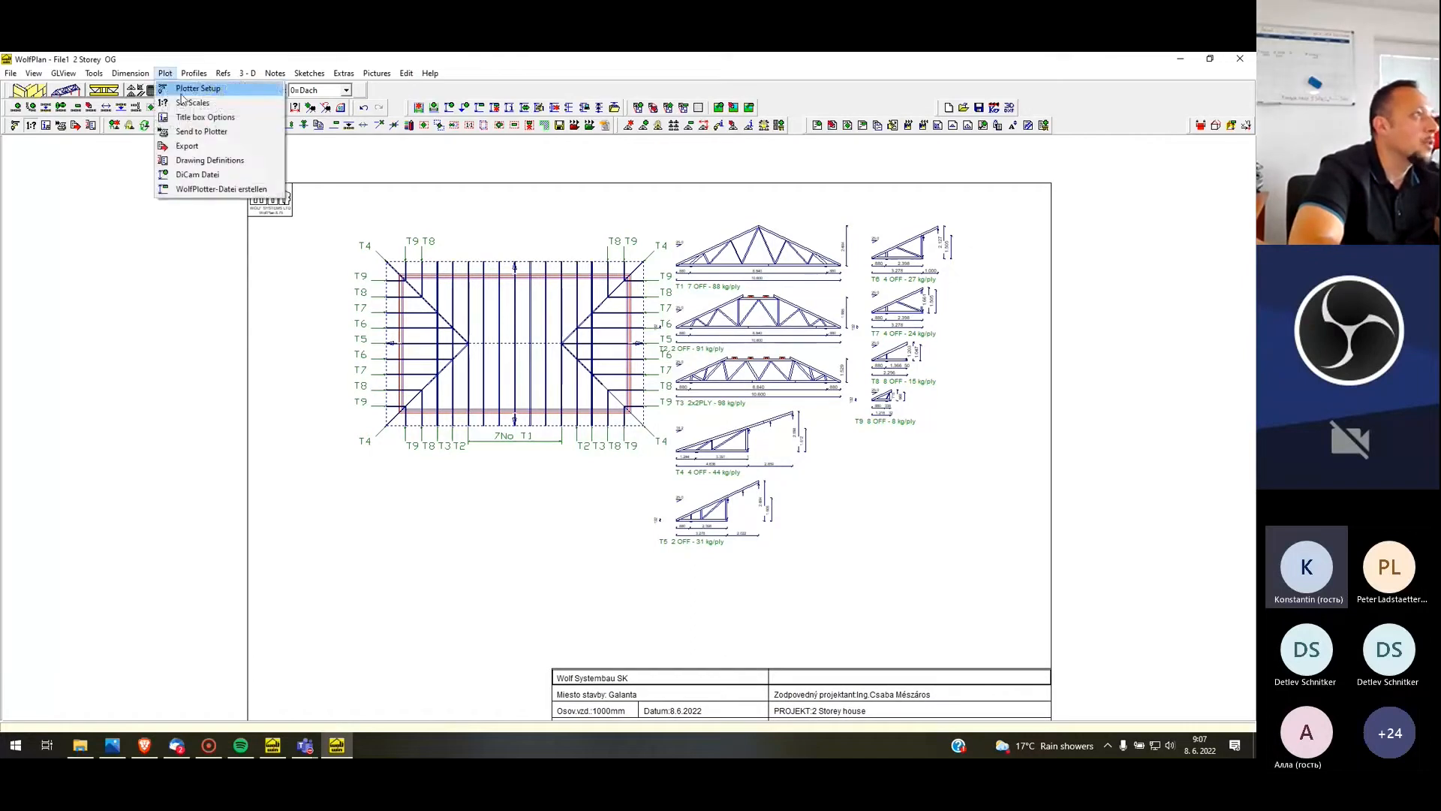
pyautogui.click(189, 87)
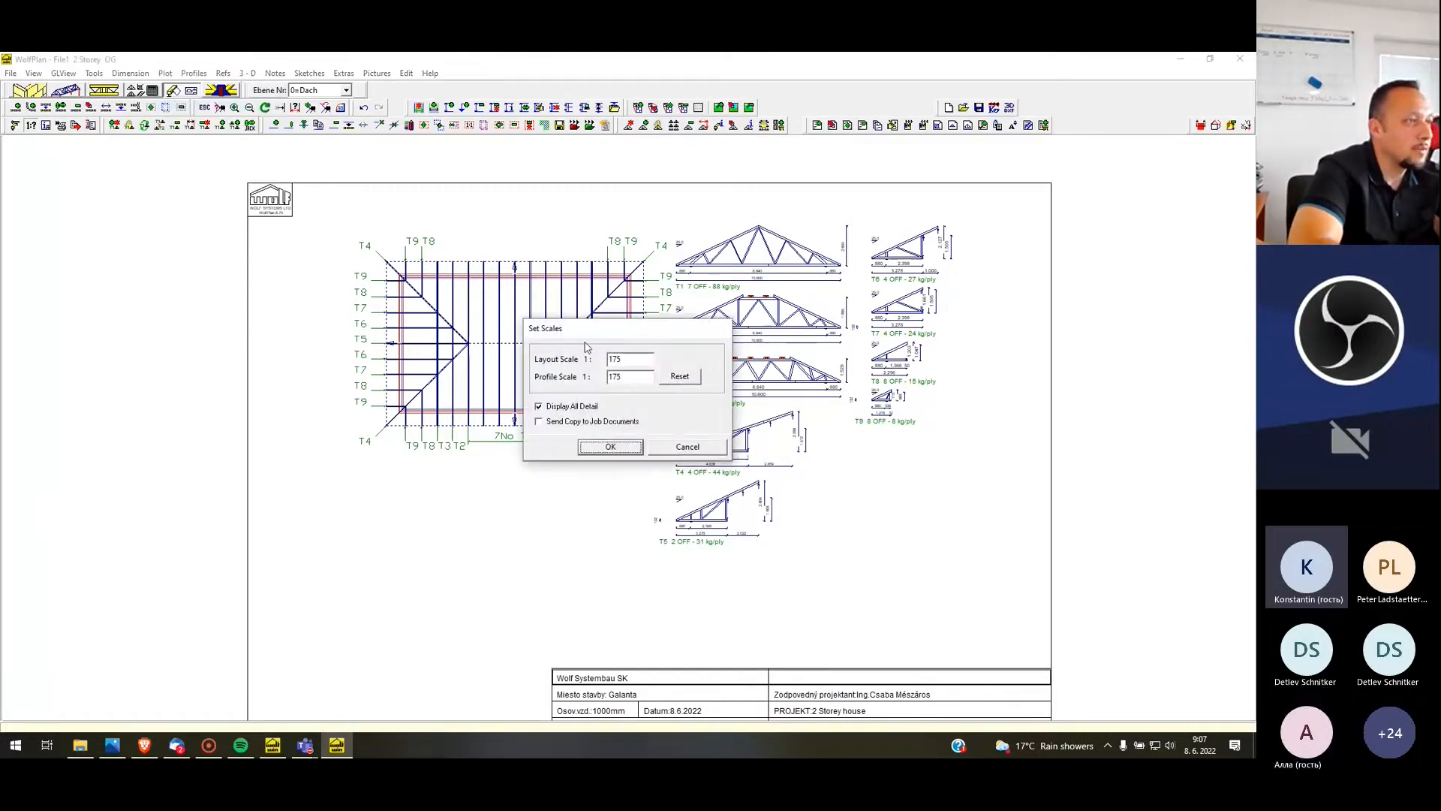
pyautogui.write('125')
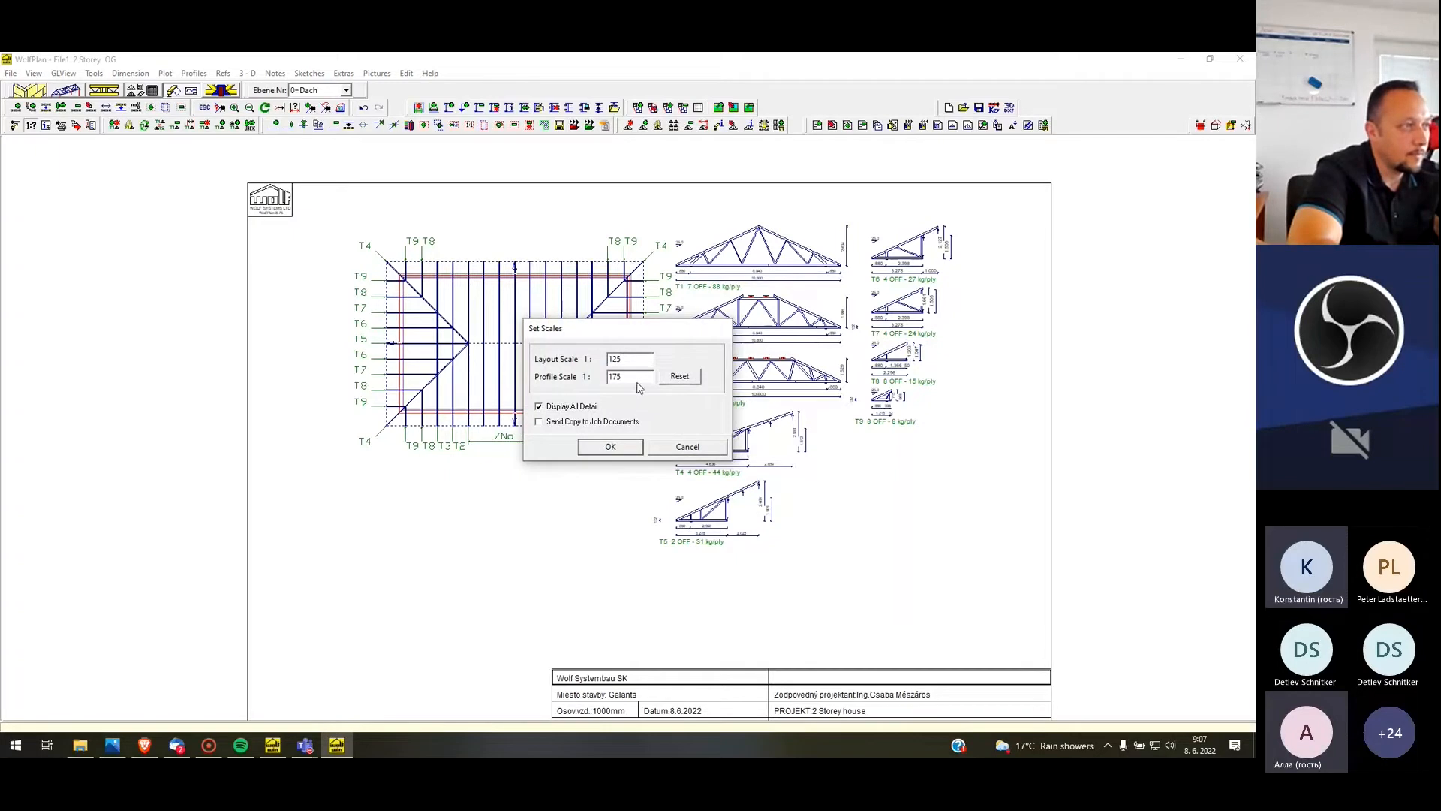
pyautogui.click(610, 447)
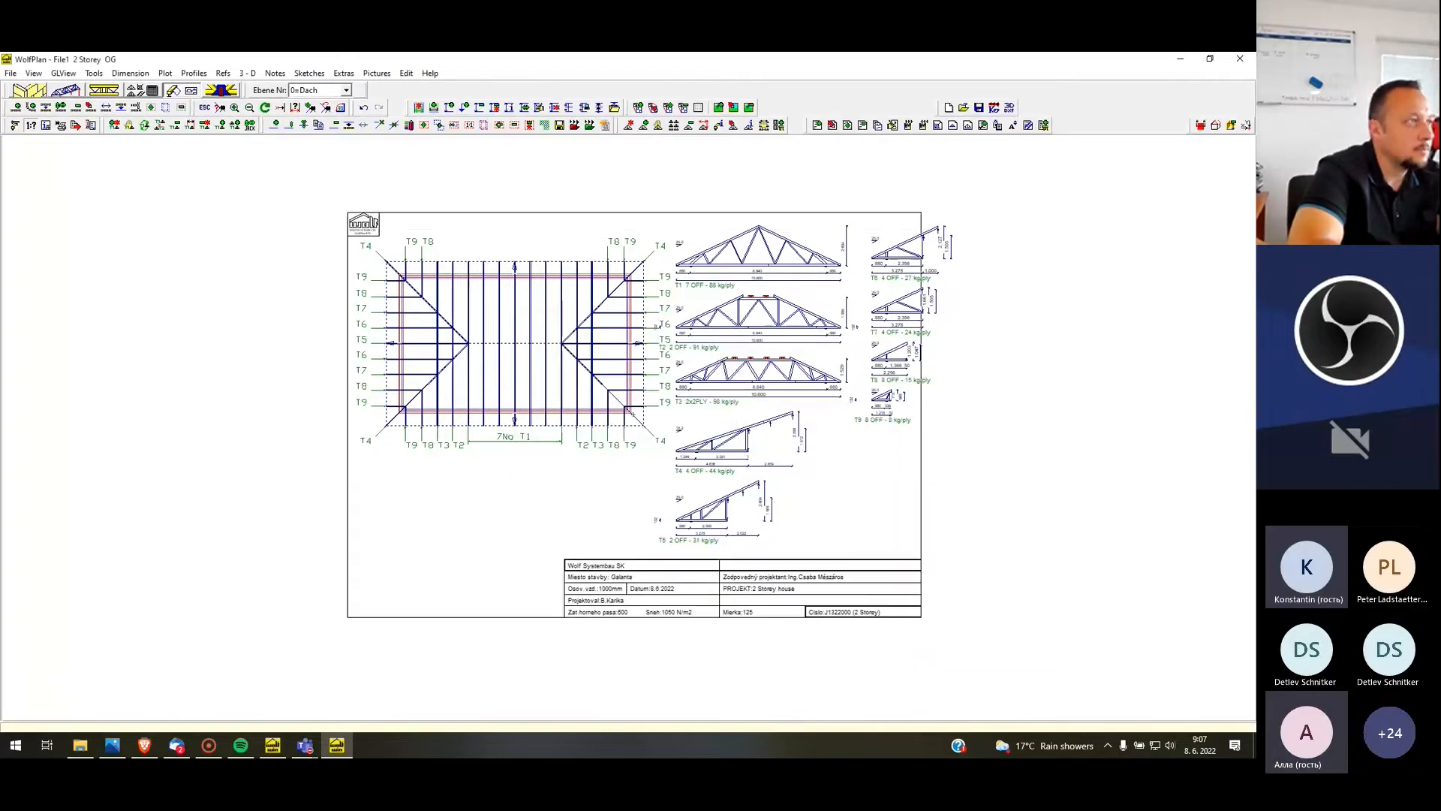
pyautogui.click(628, 418)
pyautogui.scroll(-1, 320, 400)
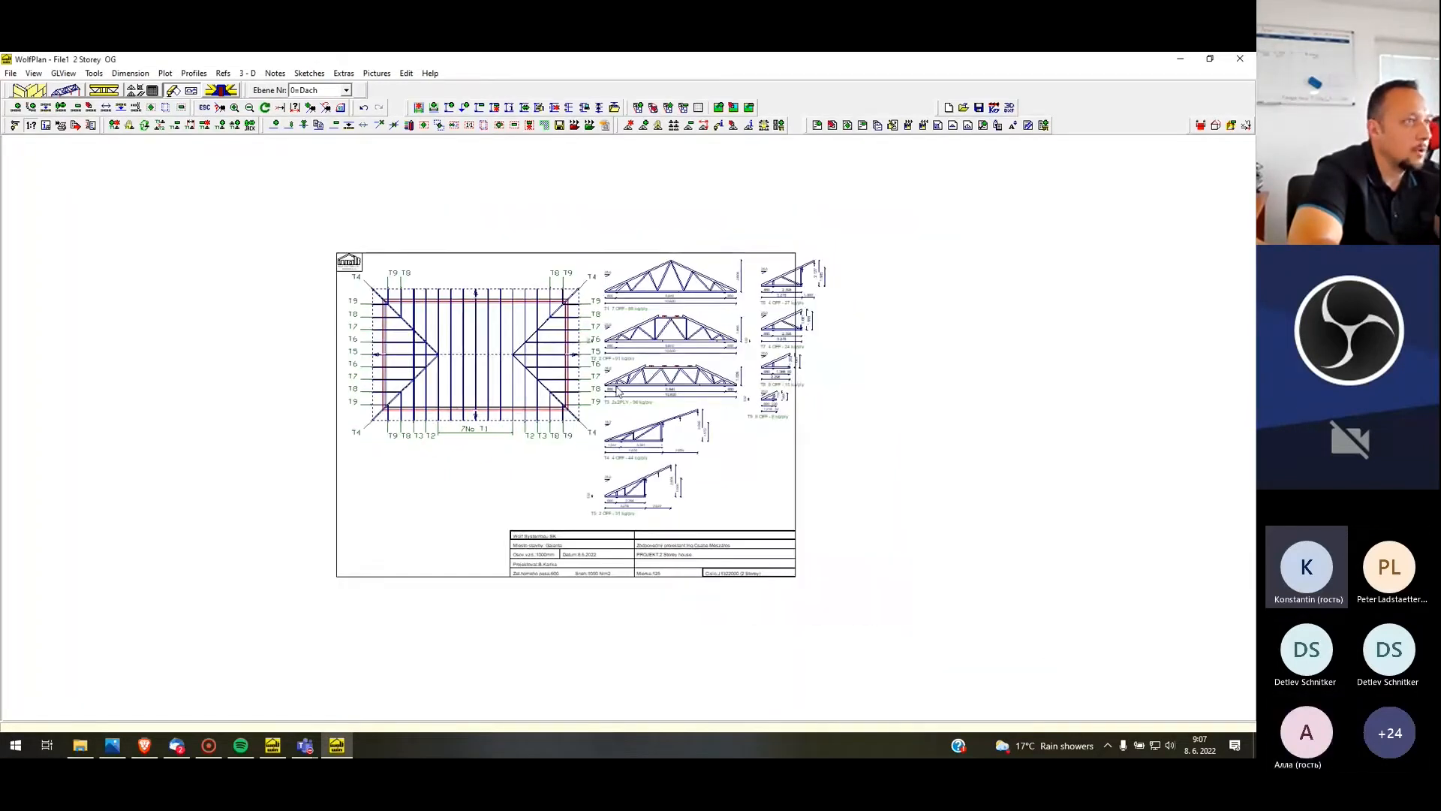
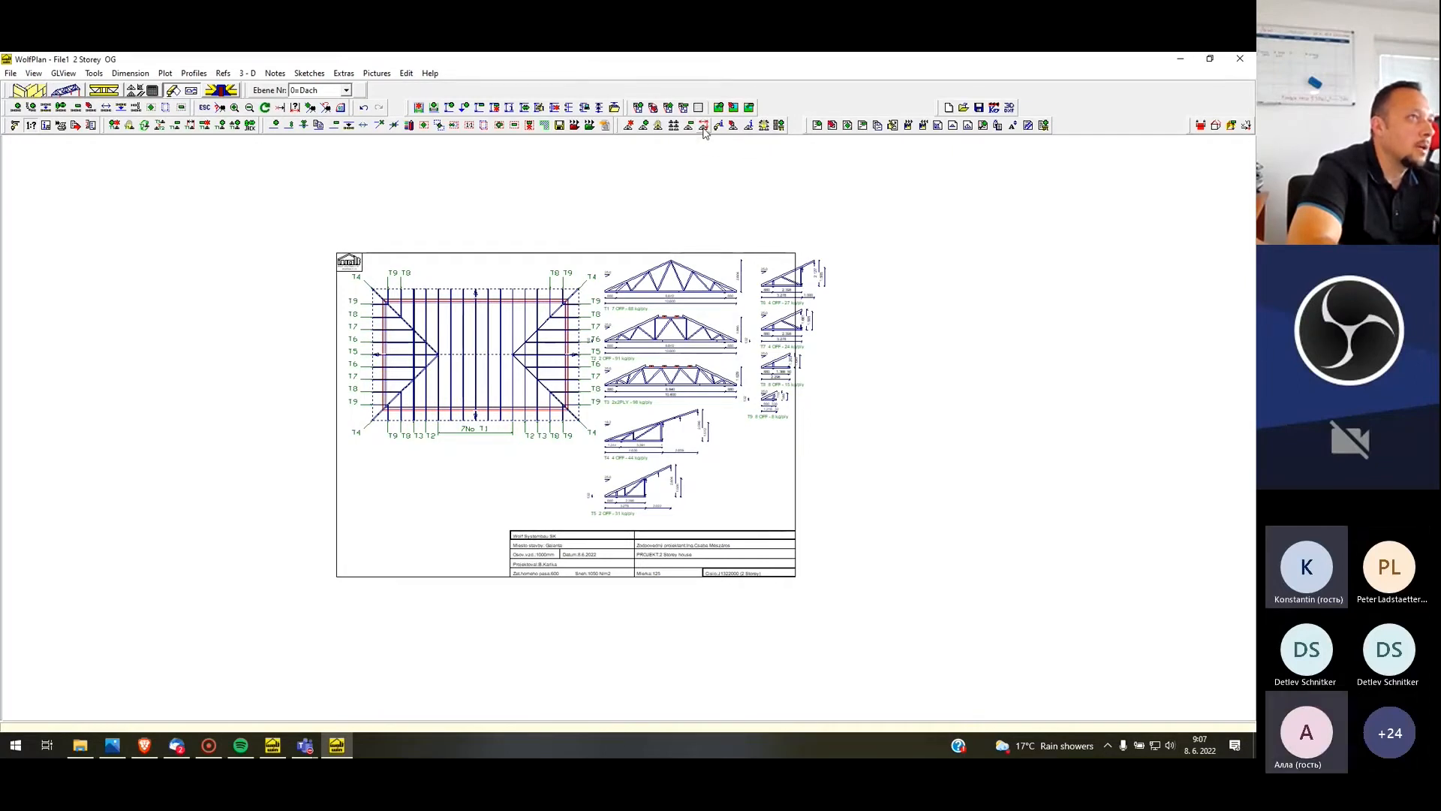
# Realign the truss profiles in a column outside the sheet and move profile T1 into the sheet beside the roof layout
pyautogui.click(704, 126)
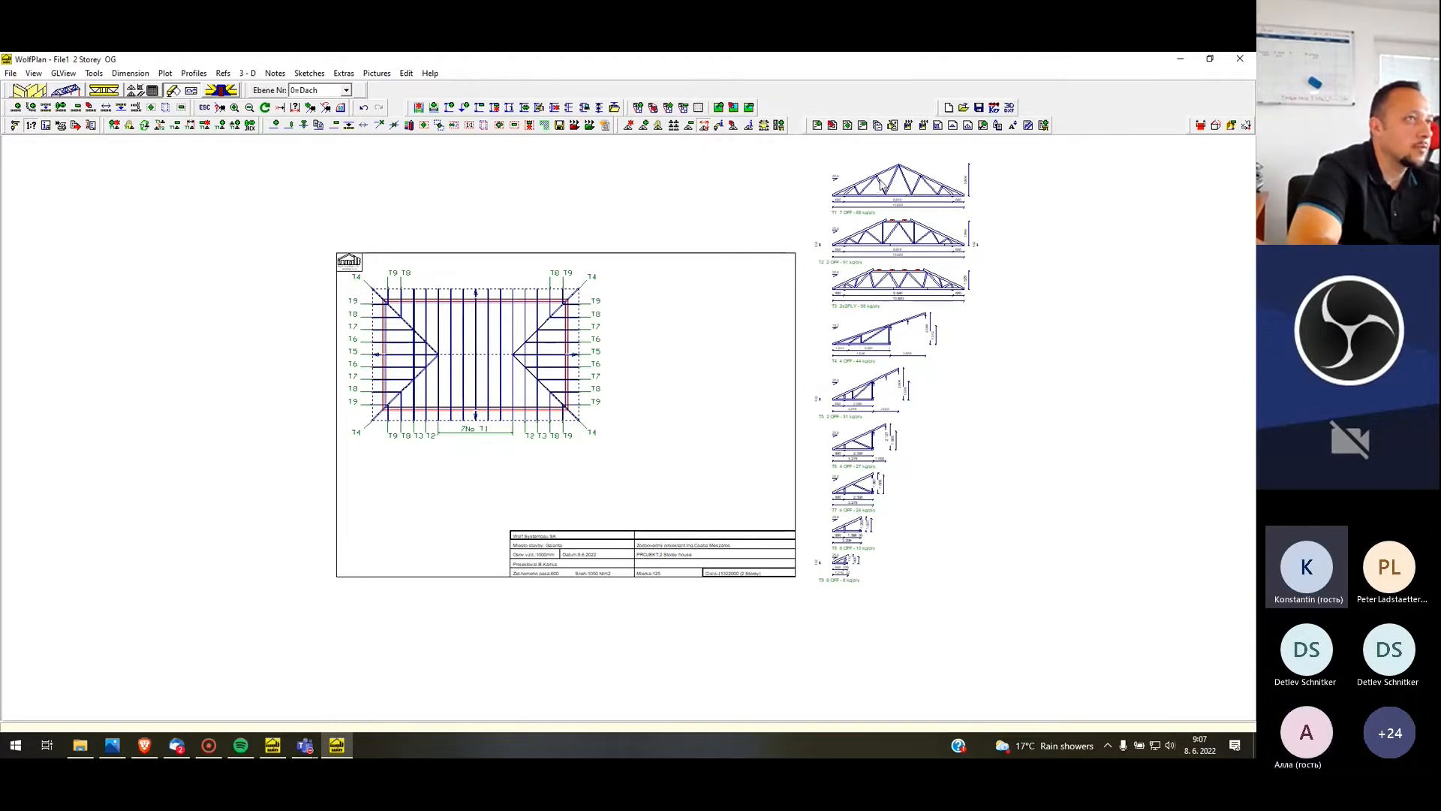
pyautogui.rightClick(959, 206)
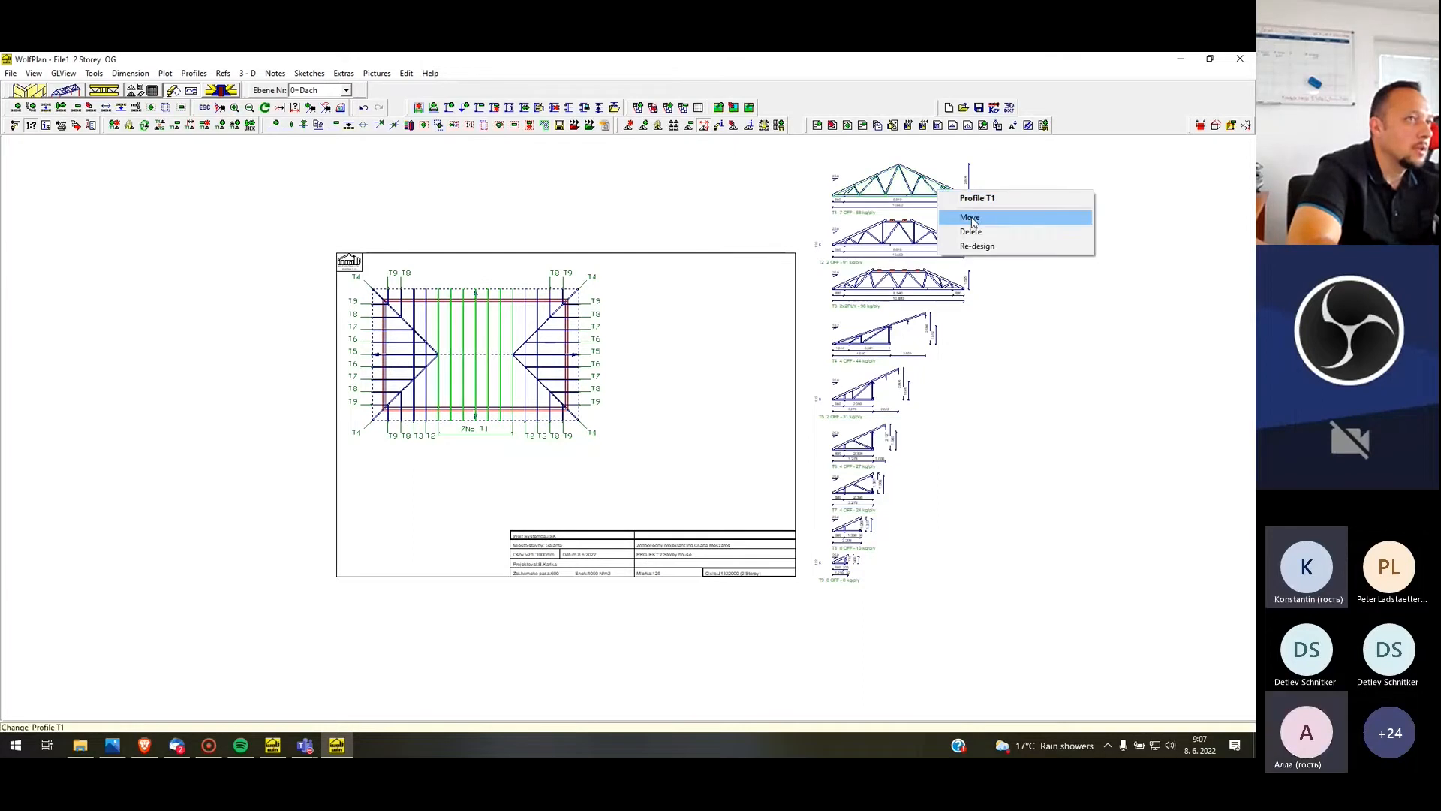
pyautogui.click(974, 218)
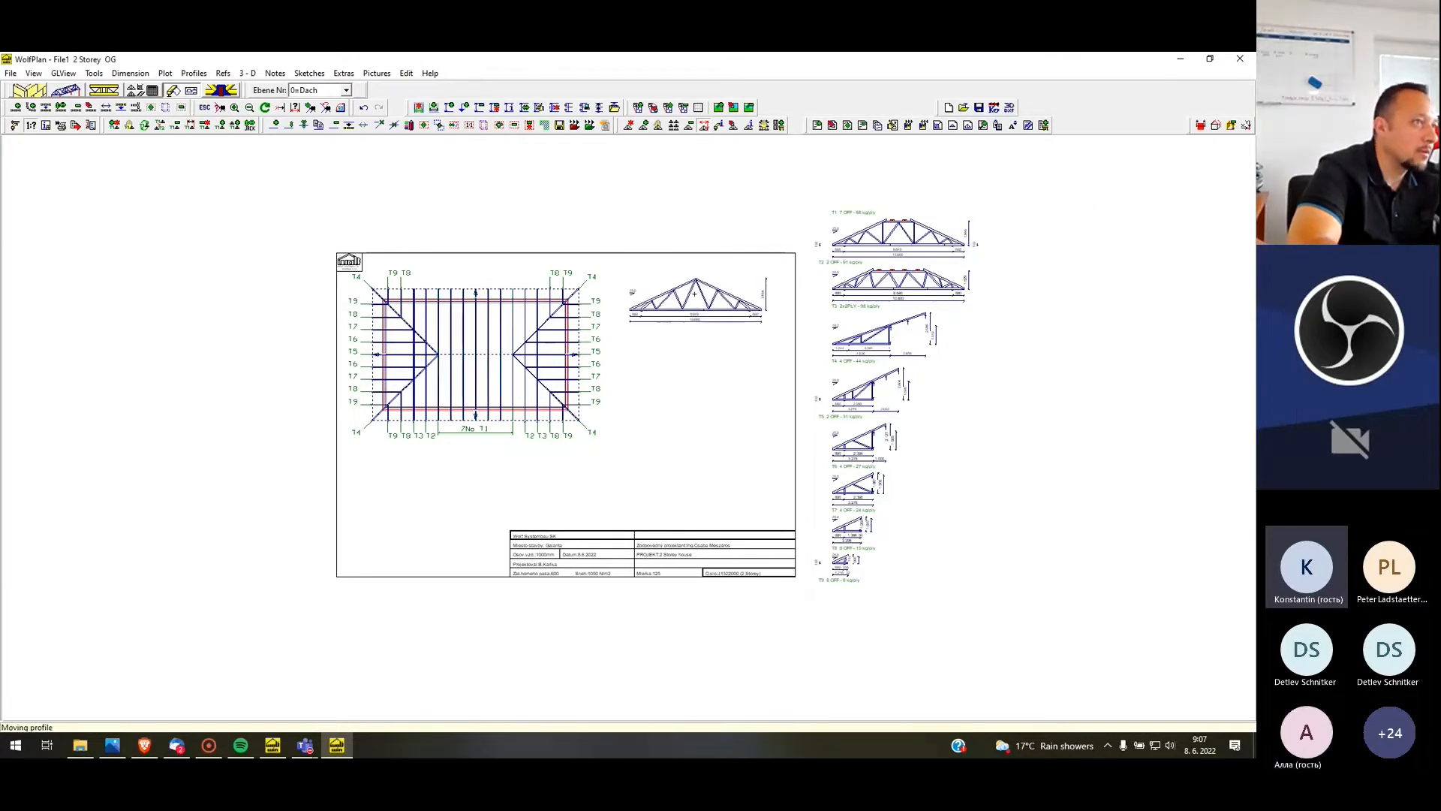
pyautogui.click(664, 305)
pyautogui.scroll(2, 376, 359)
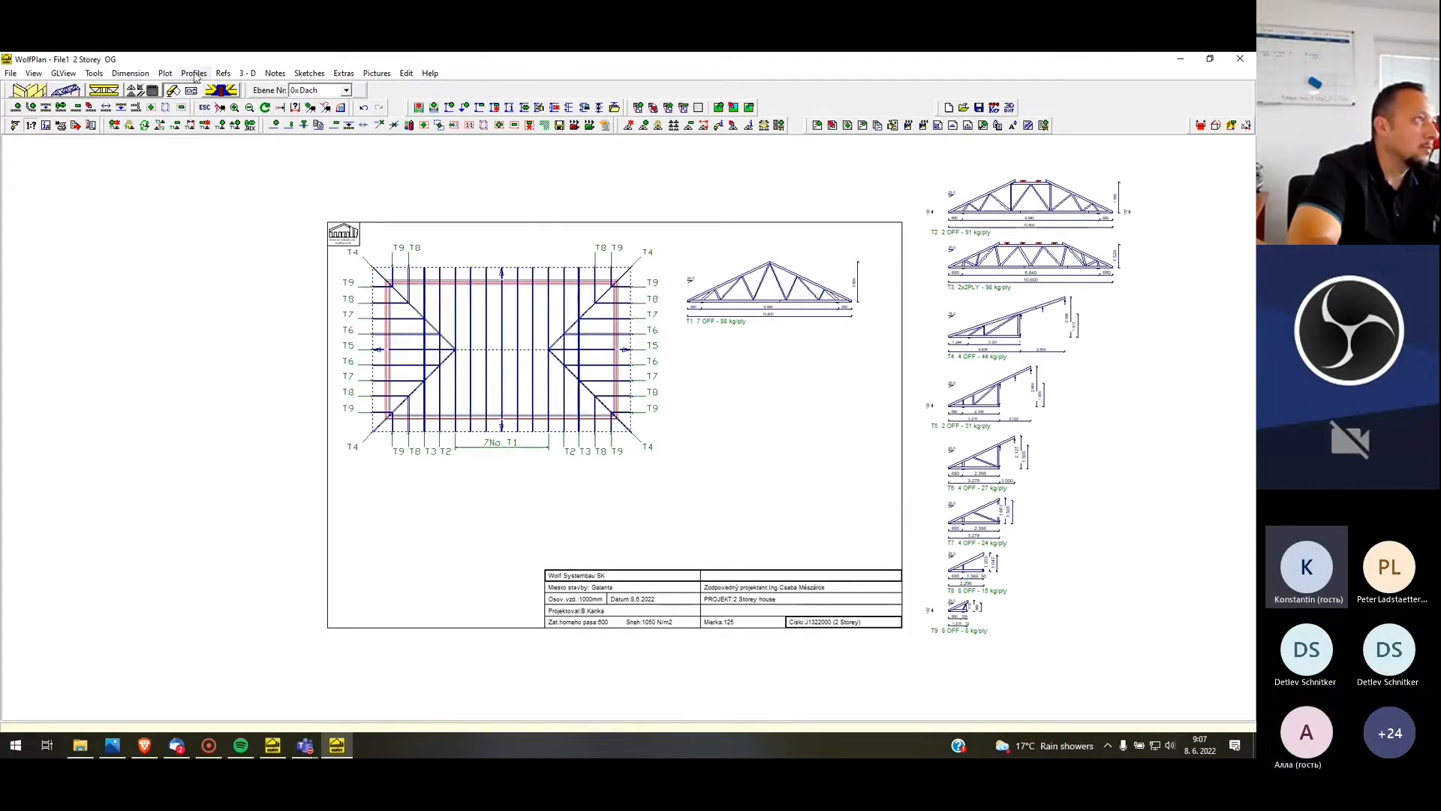
# Add single wall dimensions along the roof layout's upper and left walls
pyautogui.click(130, 73)
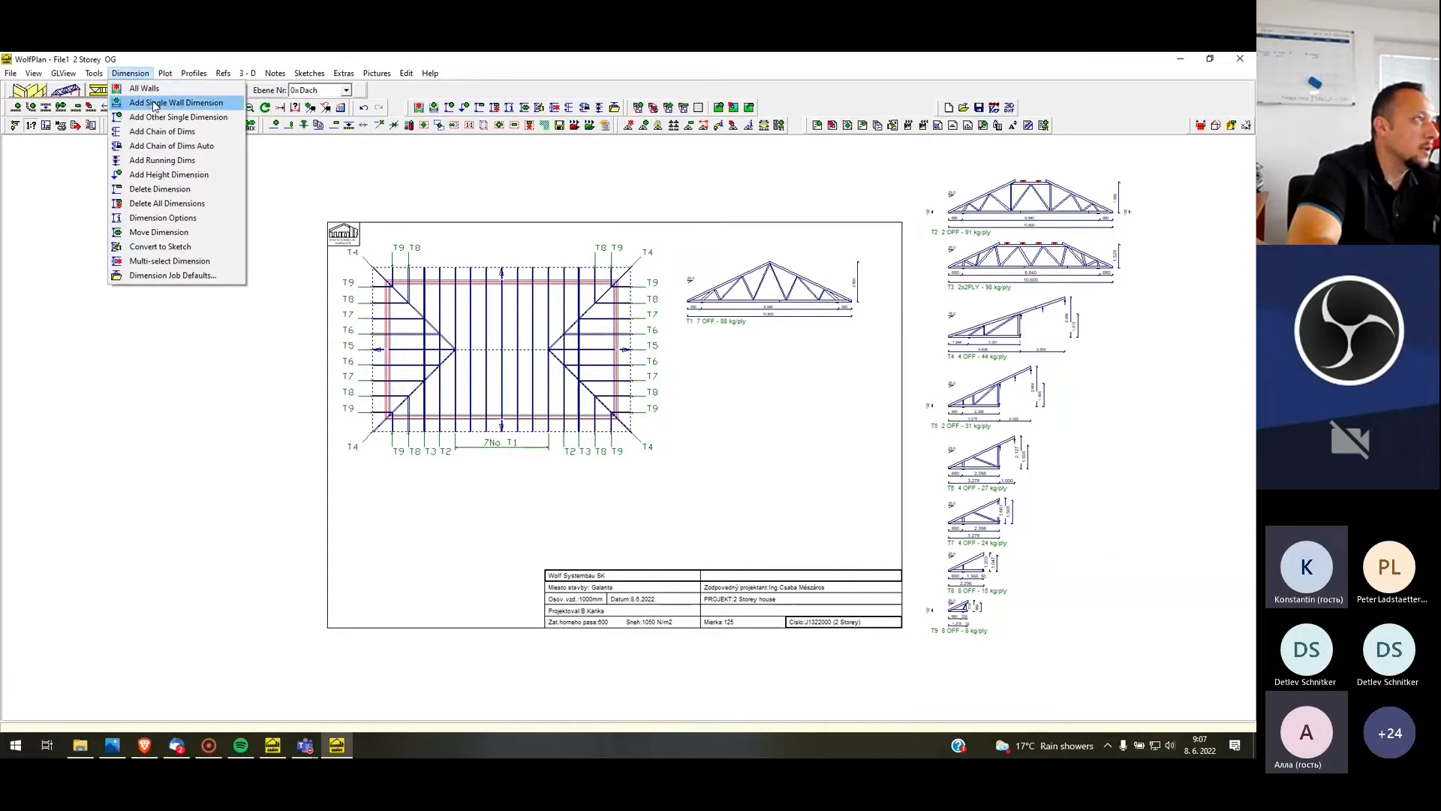
pyautogui.click(155, 105)
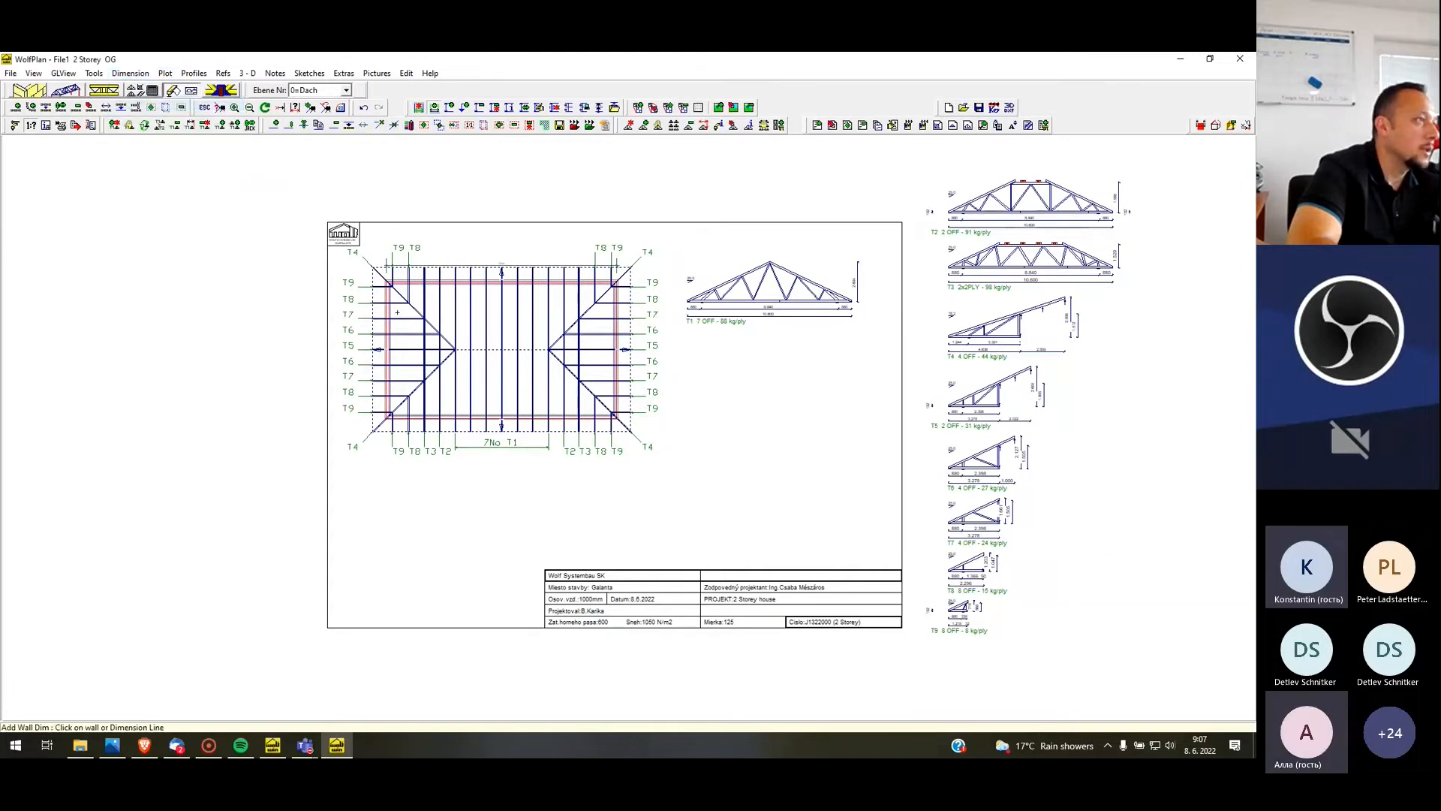
pyautogui.scroll(4, 469, 260)
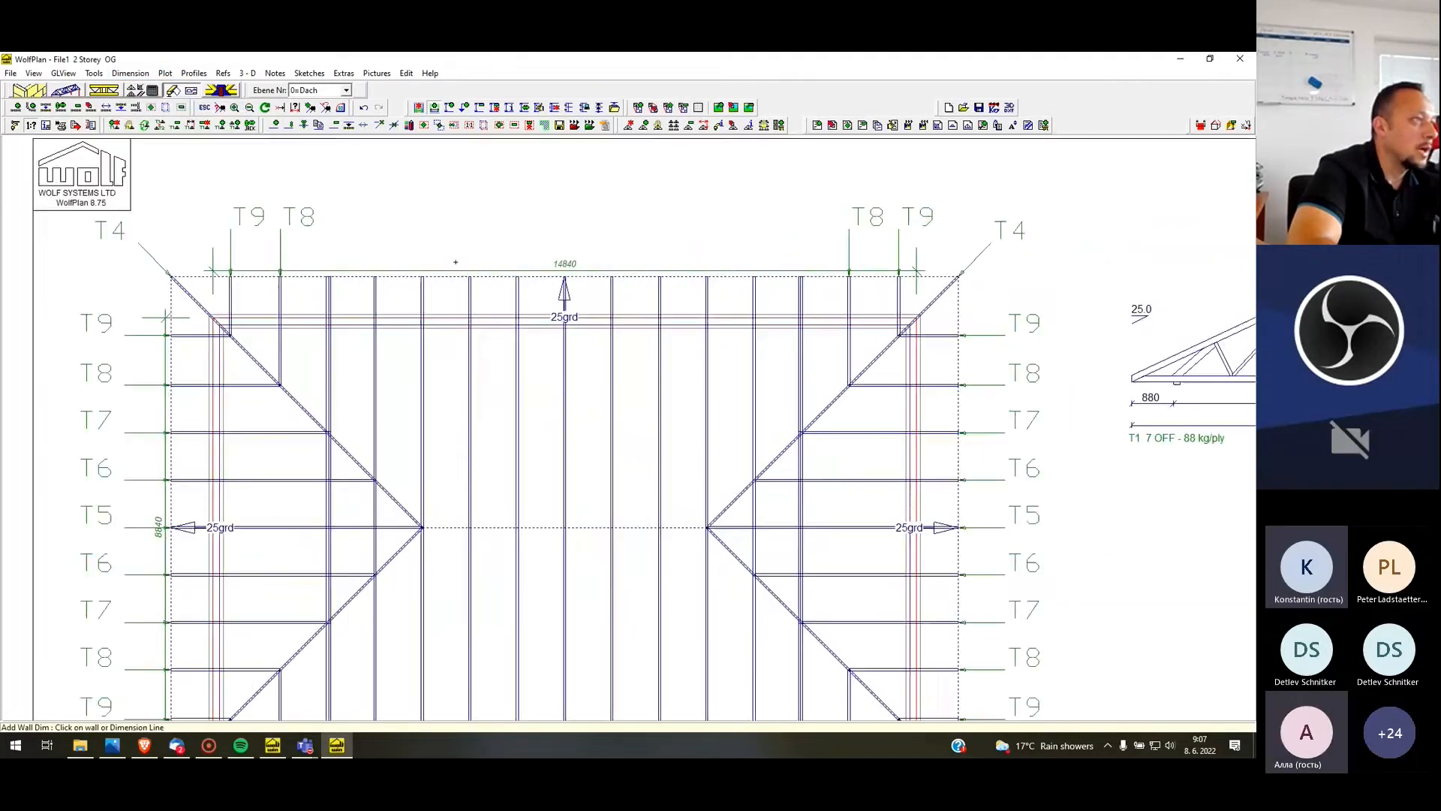
# Move the upper and left wall dimensions farther out beyond the roof outline
pyautogui.rightClick(568, 284)
pyautogui.click(597, 308)
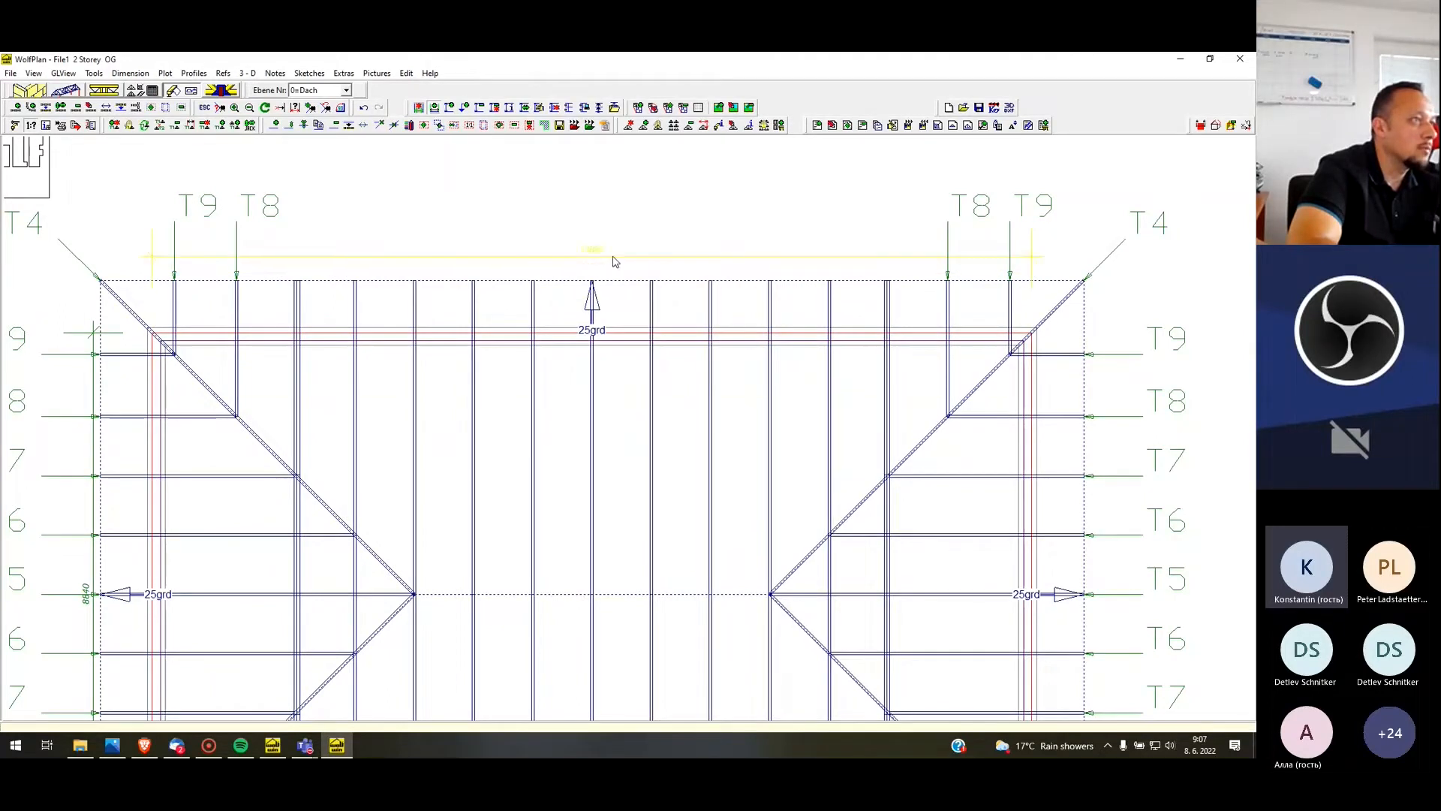
pyautogui.click(614, 258)
pyautogui.scroll(-1, 650, 274)
pyautogui.scroll(-1, 650, 274)
pyautogui.rightClick(300, 386)
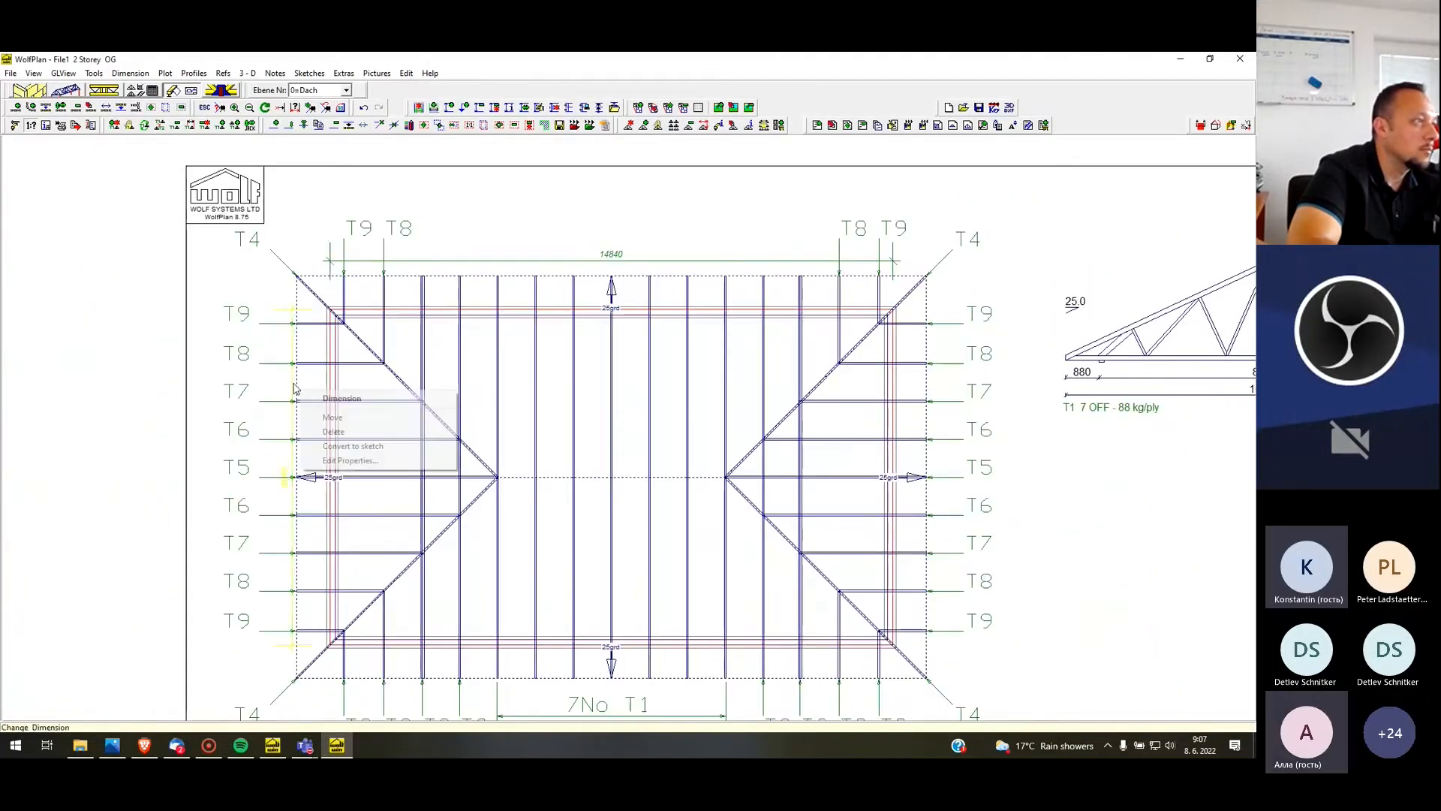
pyautogui.click(331, 417)
pyautogui.click(281, 421)
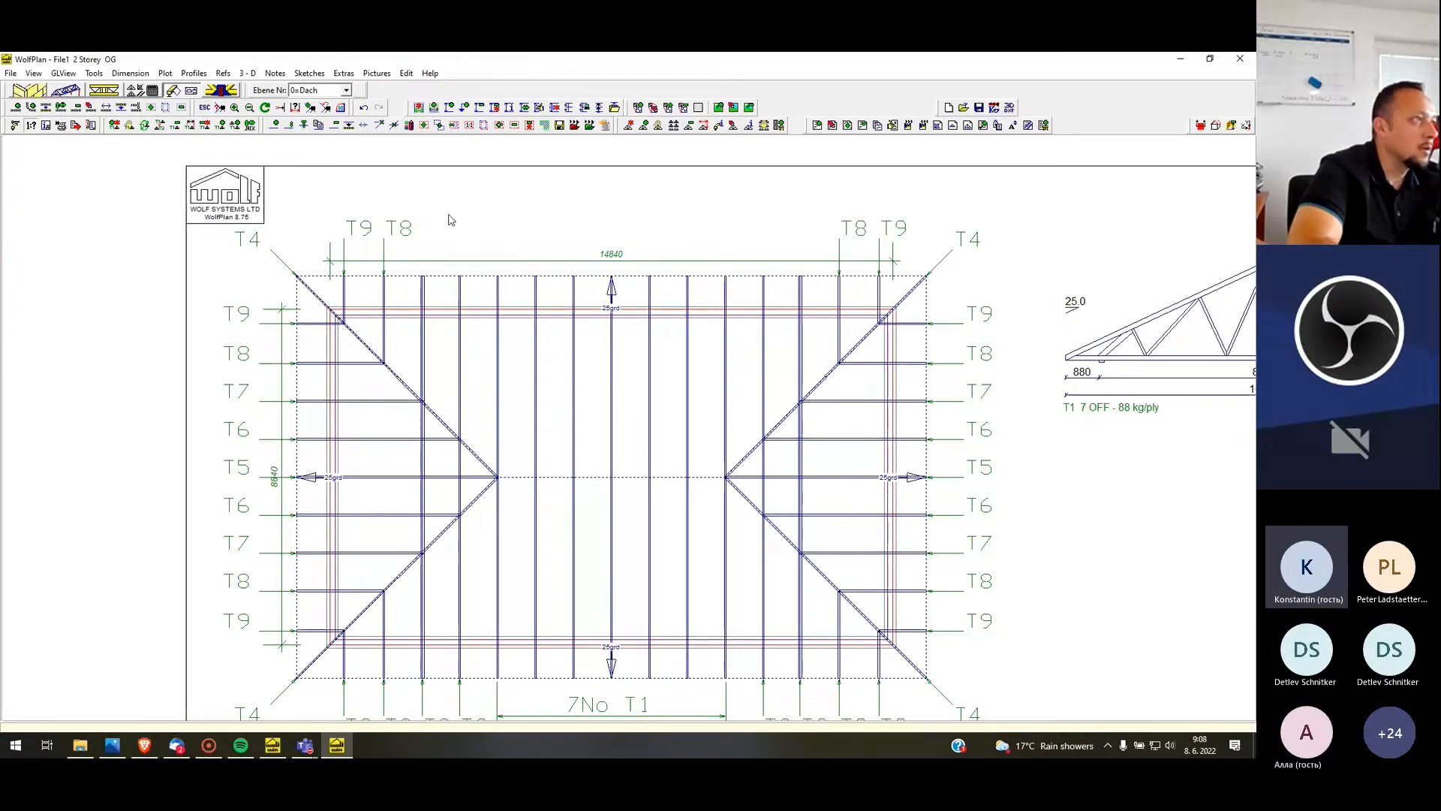
# Set Truss Nums to Off for the OG display level
pyautogui.scroll(-1, 443, 233)
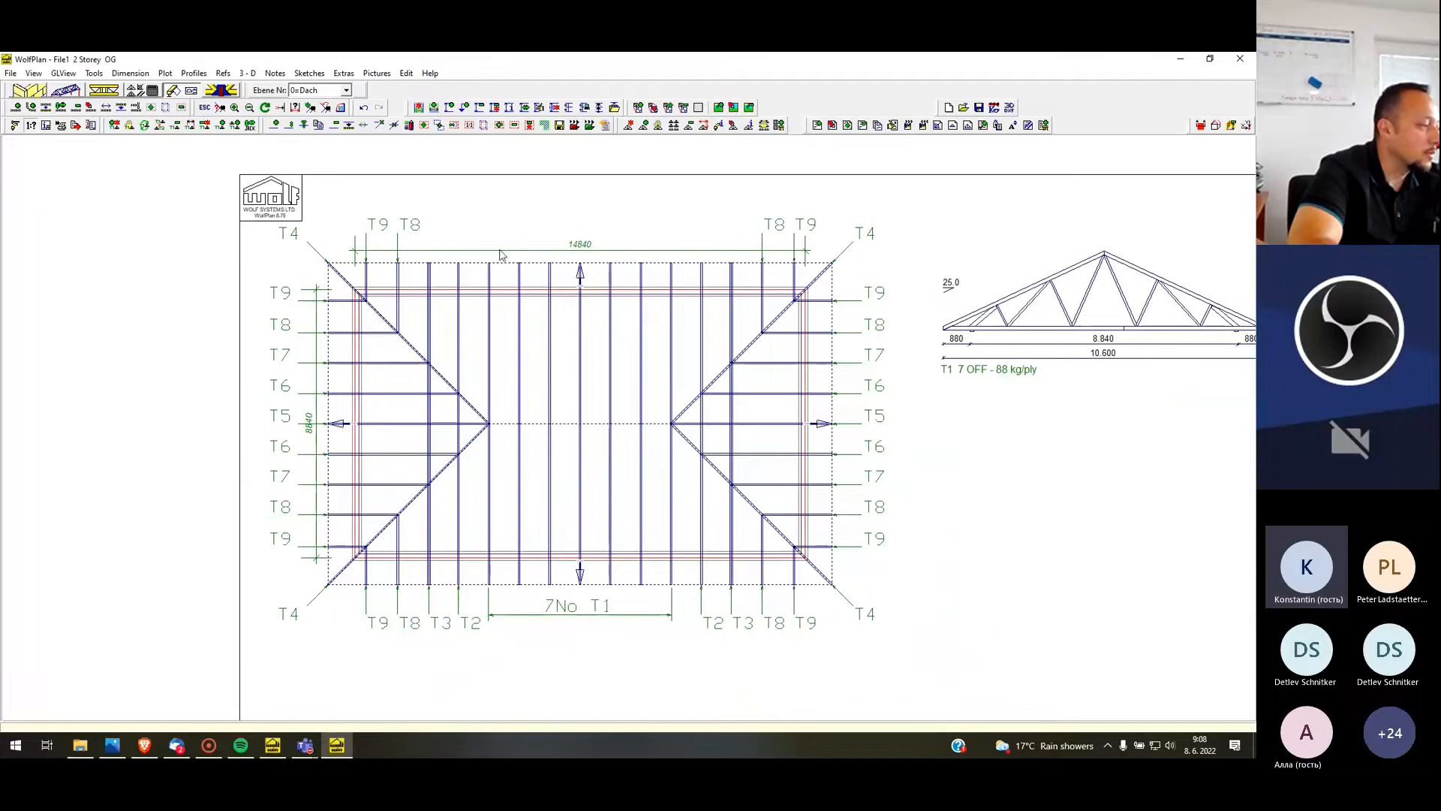
pyautogui.hotkey('ctrl', '1')
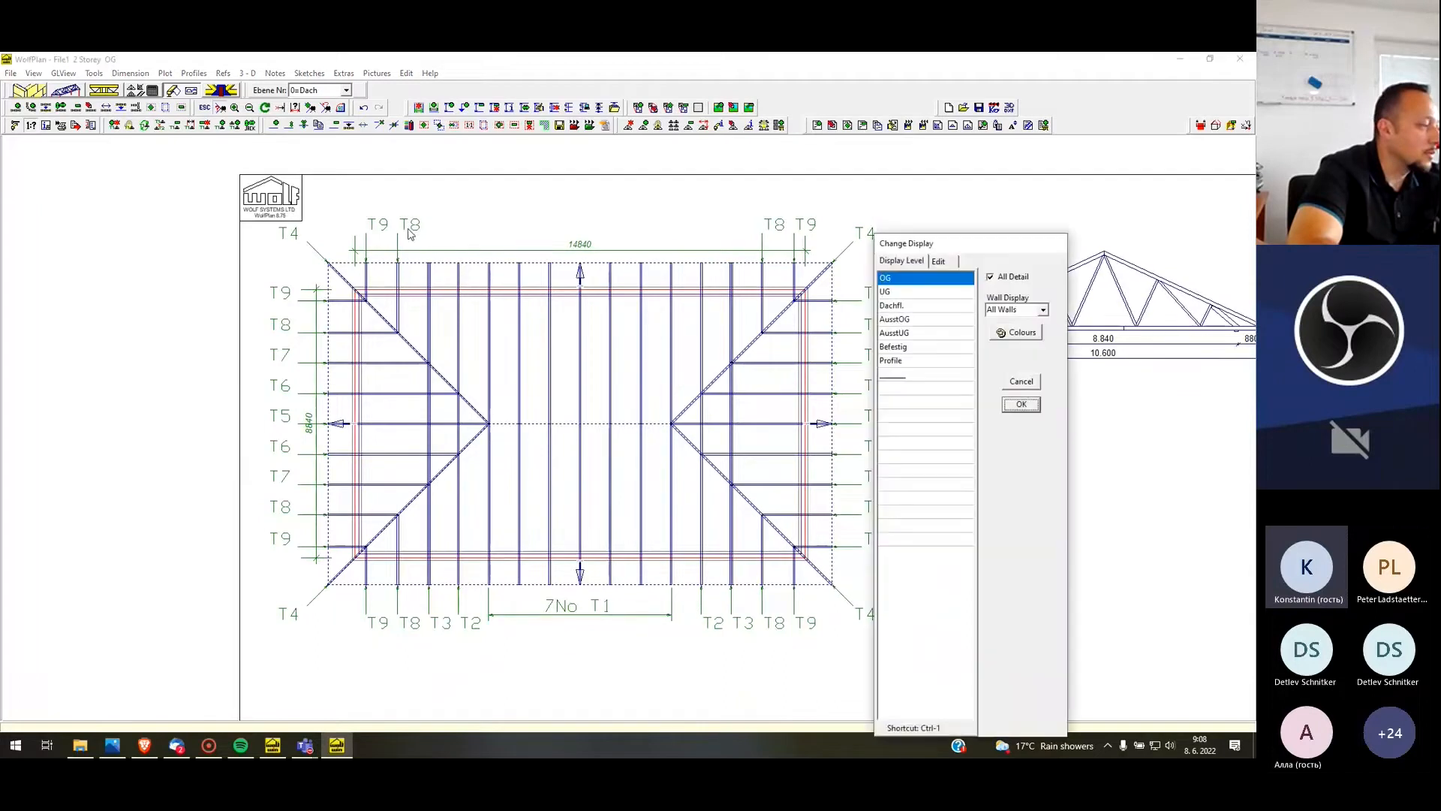
pyautogui.click(939, 262)
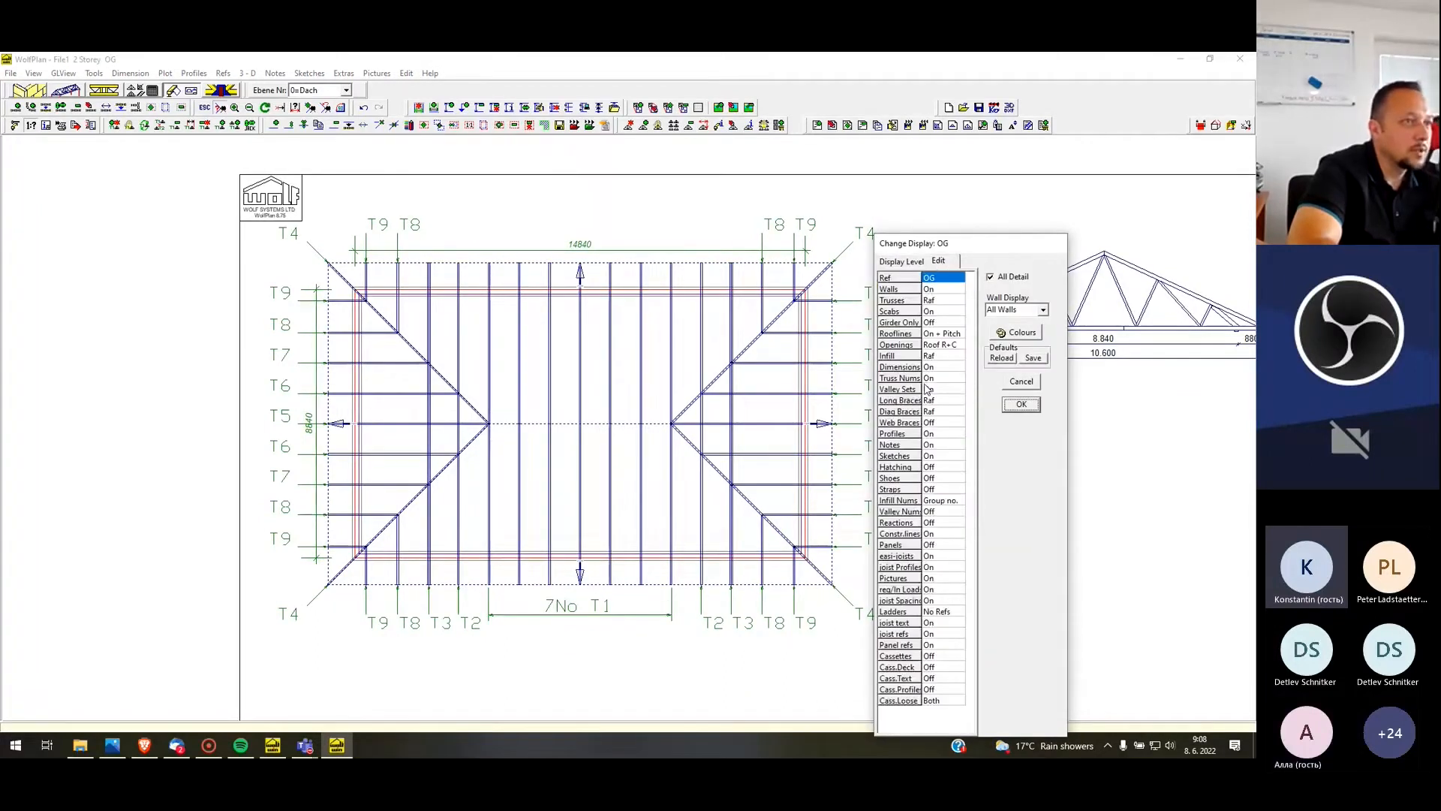
pyautogui.click(951, 380)
pyautogui.click(952, 379)
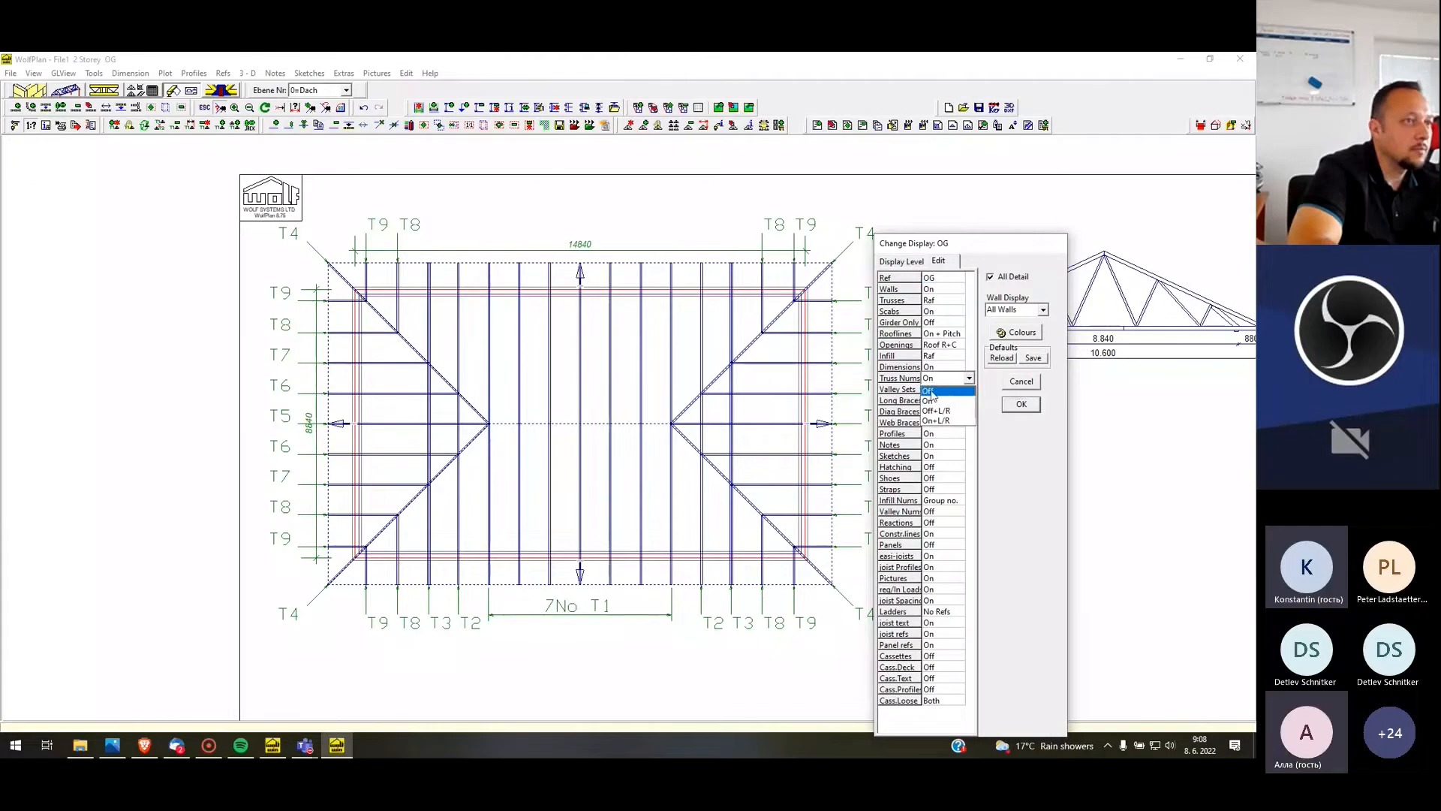
pyautogui.click(933, 396)
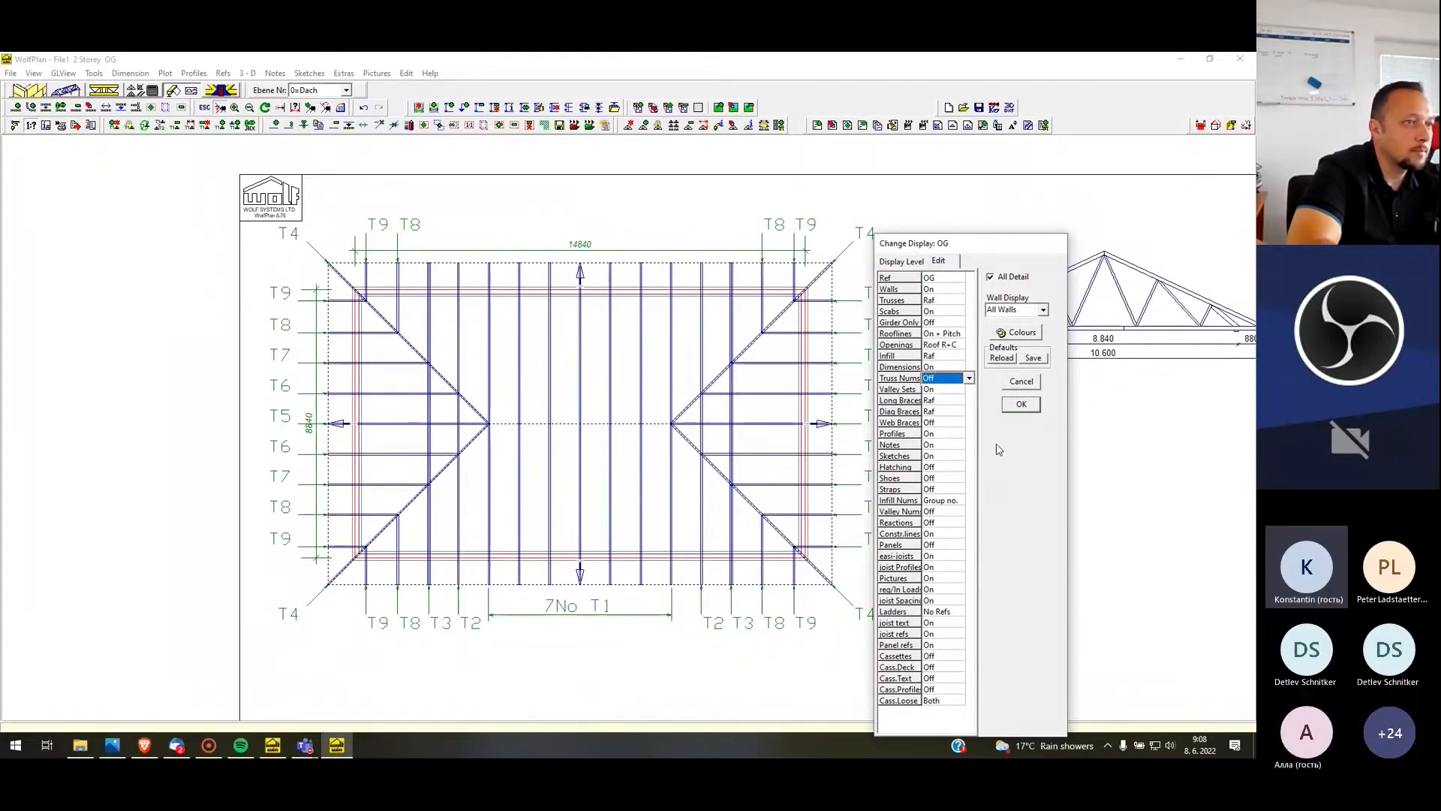
pyautogui.click(1021, 405)
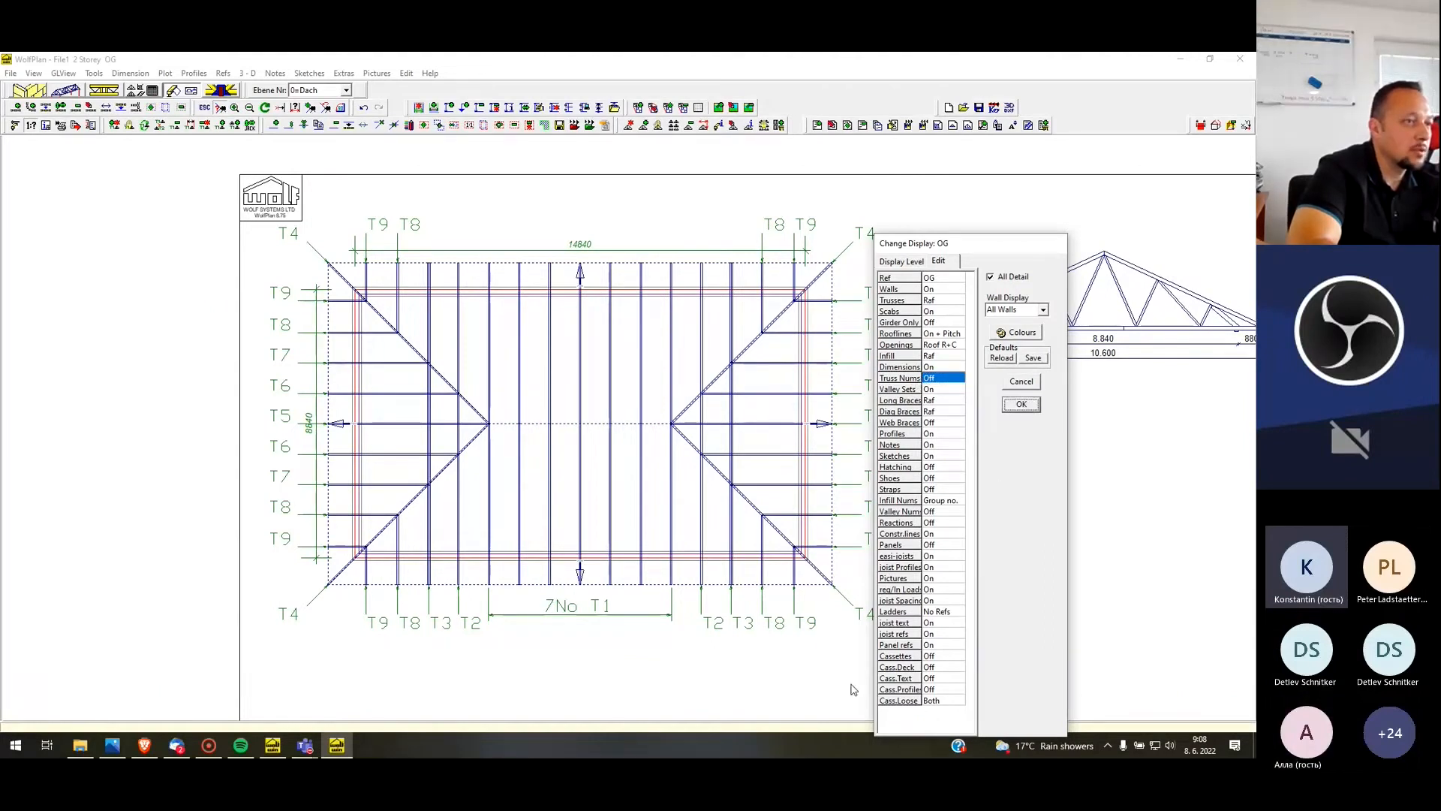
pyautogui.click(1019, 409)
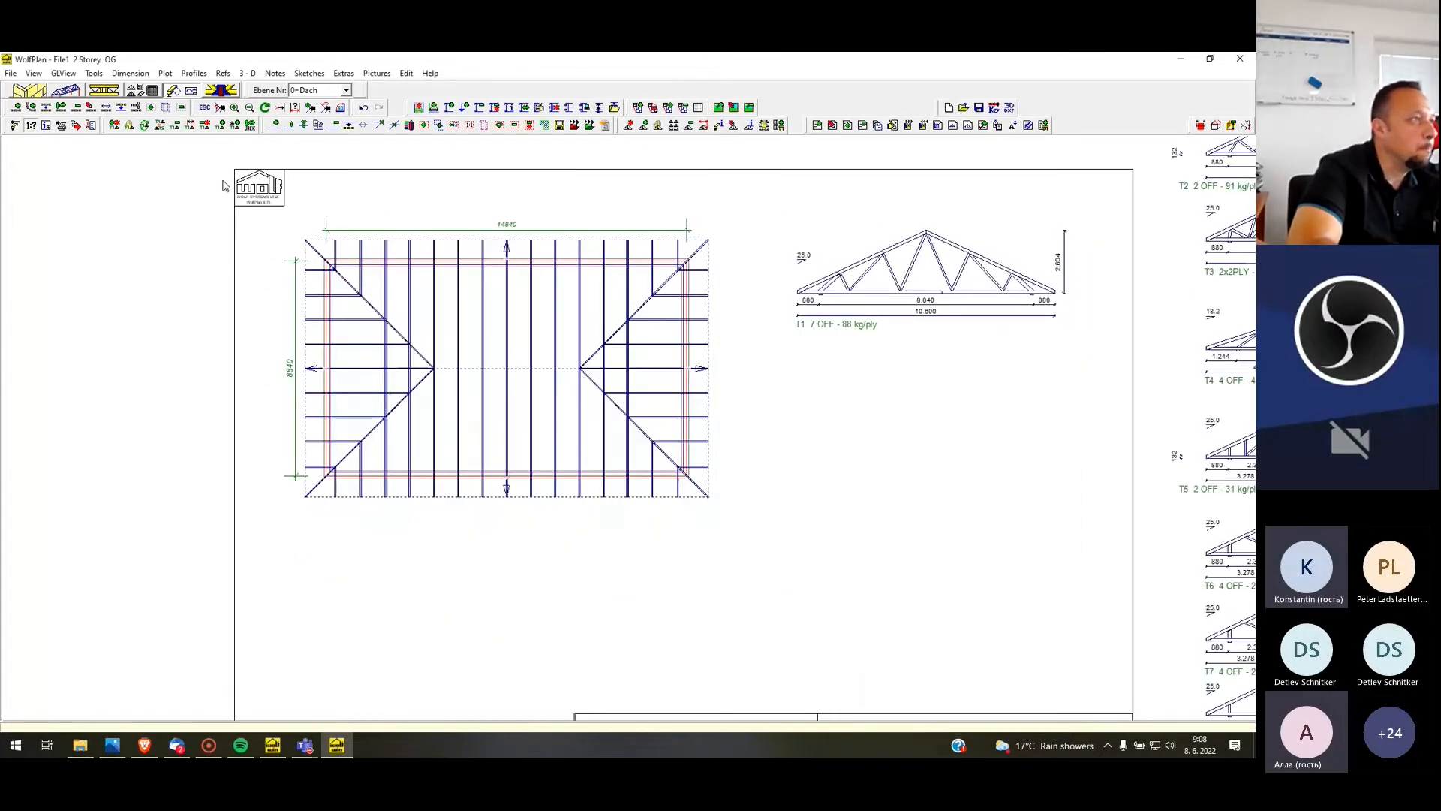
# Add a chain of dimensions from the layout's left roof edge across the left wall and five of the vertical trusses
pyautogui.click(132, 74)
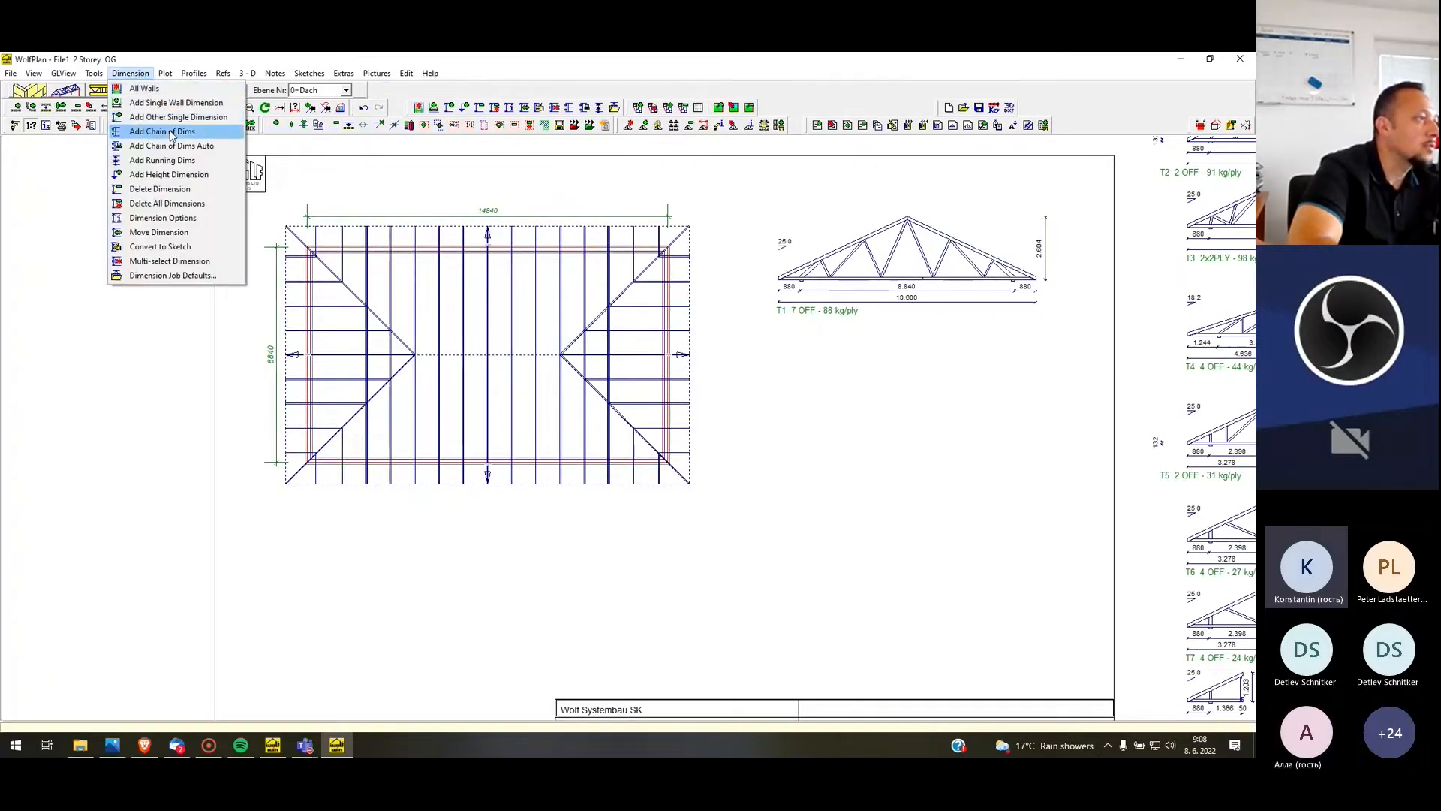
pyautogui.click(162, 131)
pyautogui.scroll(4, 229, 495)
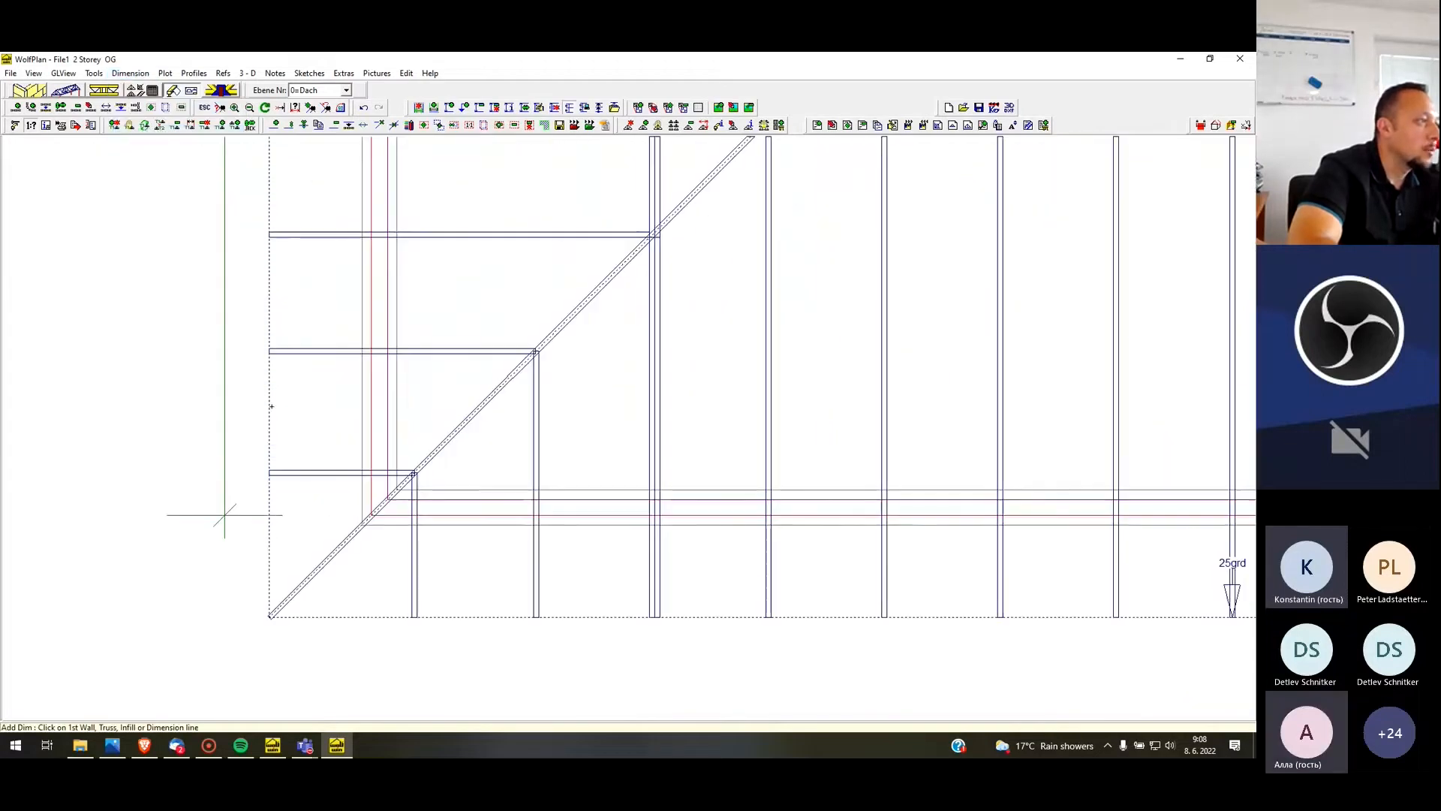
pyautogui.click(270, 406)
pyautogui.click(373, 418)
pyautogui.click(534, 419)
pyautogui.click(652, 418)
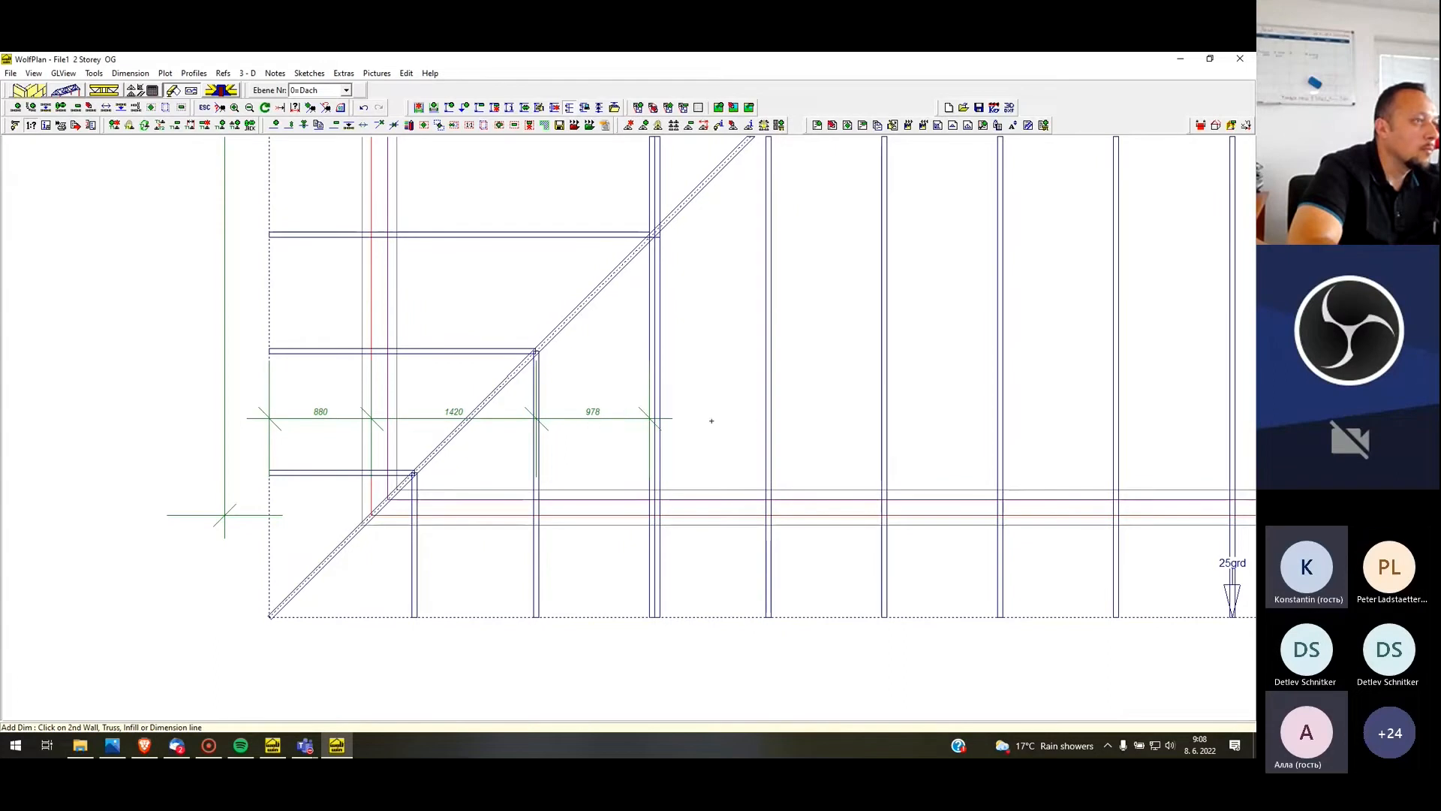
pyautogui.click(770, 418)
pyautogui.click(883, 419)
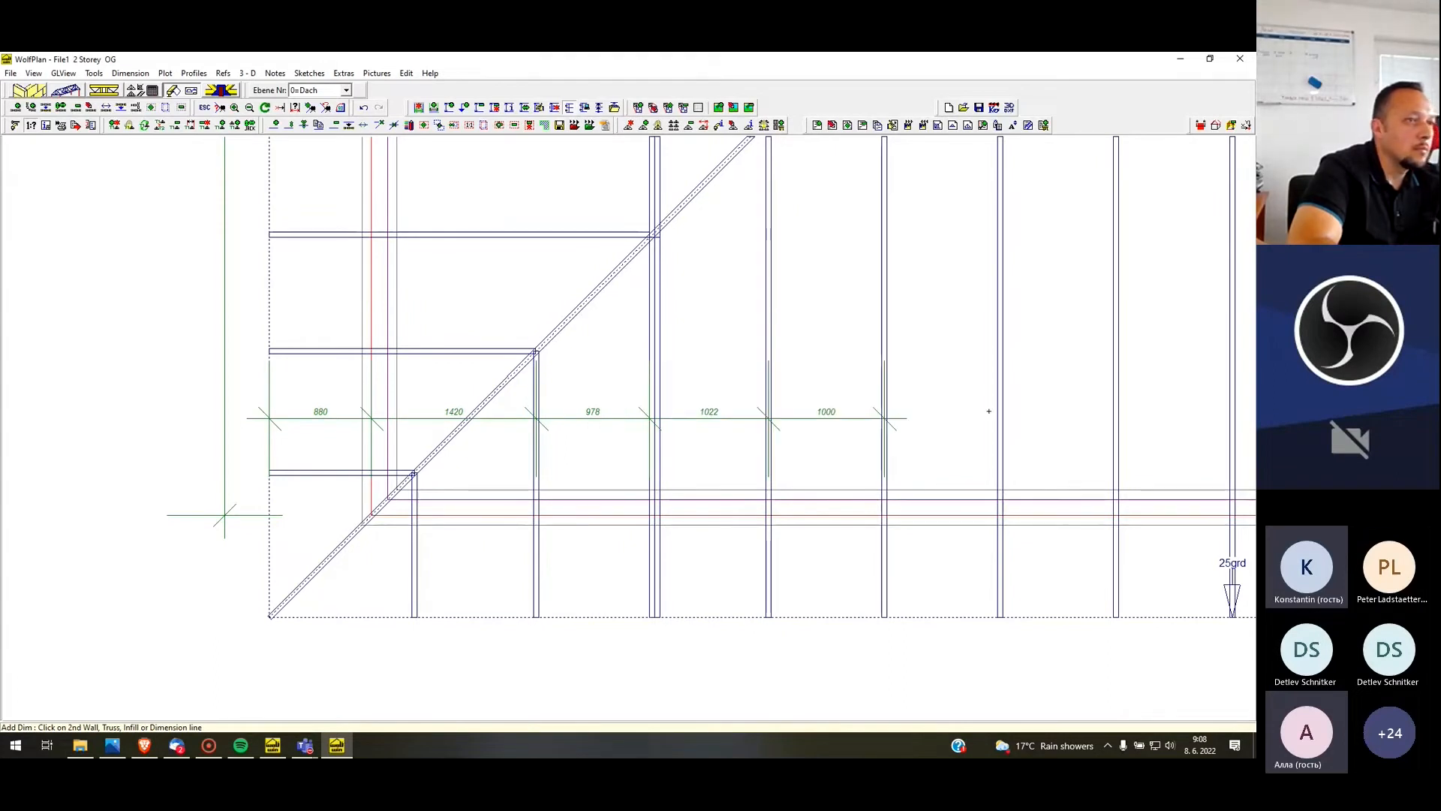
pyautogui.click(999, 419)
# Move the chain of dimensions just below the lower eave of the roof layout
pyautogui.rightClick(974, 423)
pyautogui.click(993, 448)
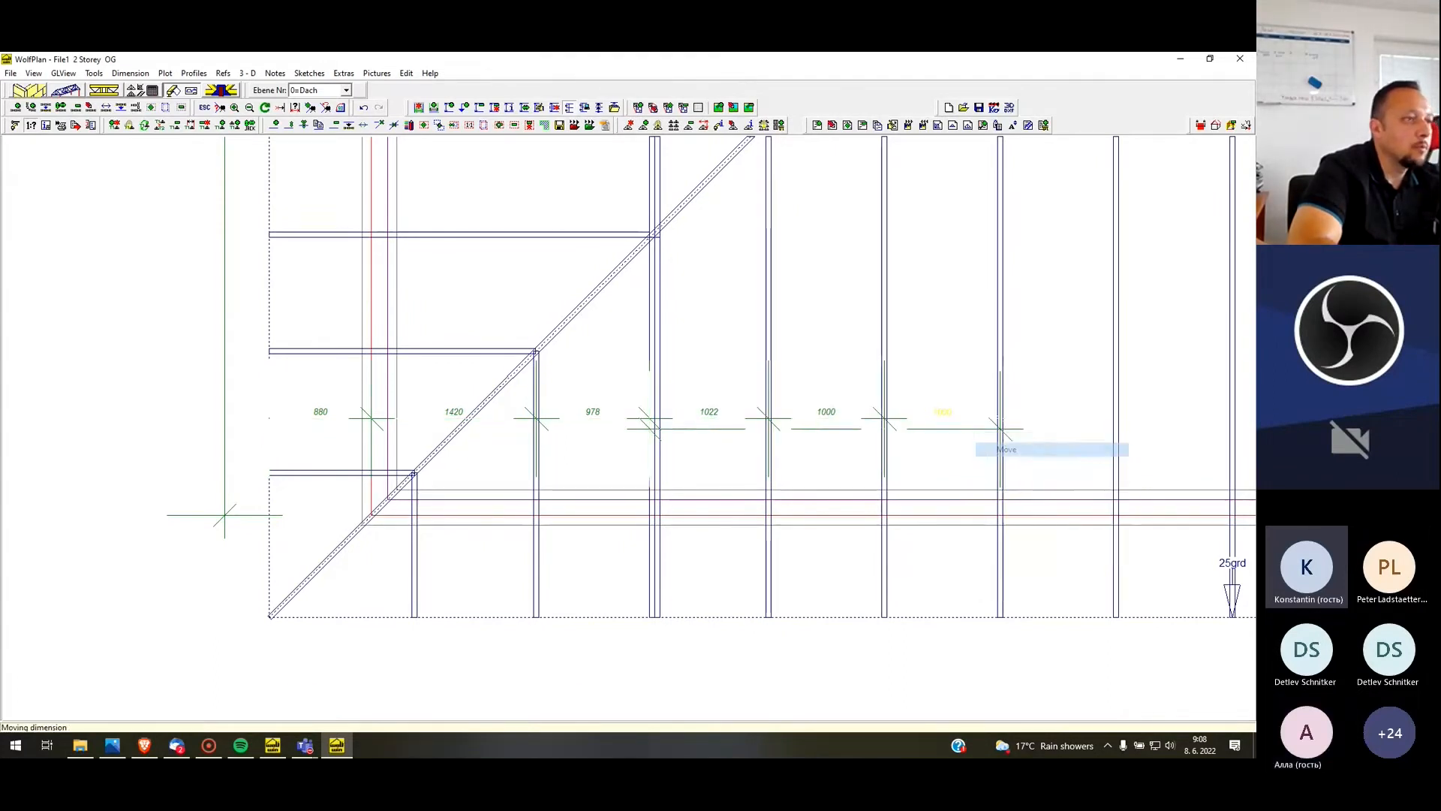
pyautogui.click(919, 678)
pyautogui.scroll(-3, 322, 476)
pyautogui.scroll(-4, 322, 473)
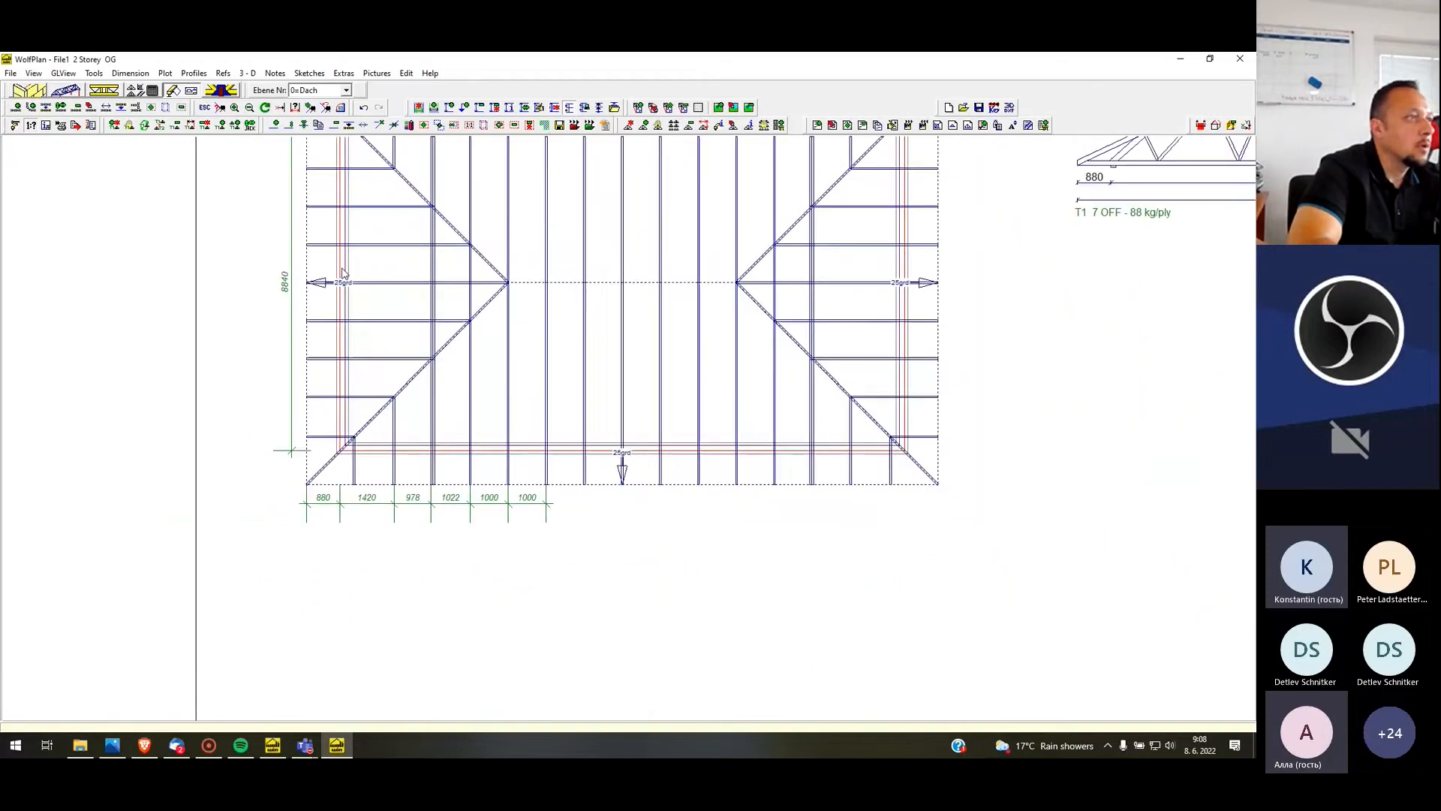
# Cut a narrow vertical section near the middle of the roof layout and place its section sketch beneath profile T1
pyautogui.scroll(2, 418, 216)
pyautogui.scroll(-2, 404, 273)
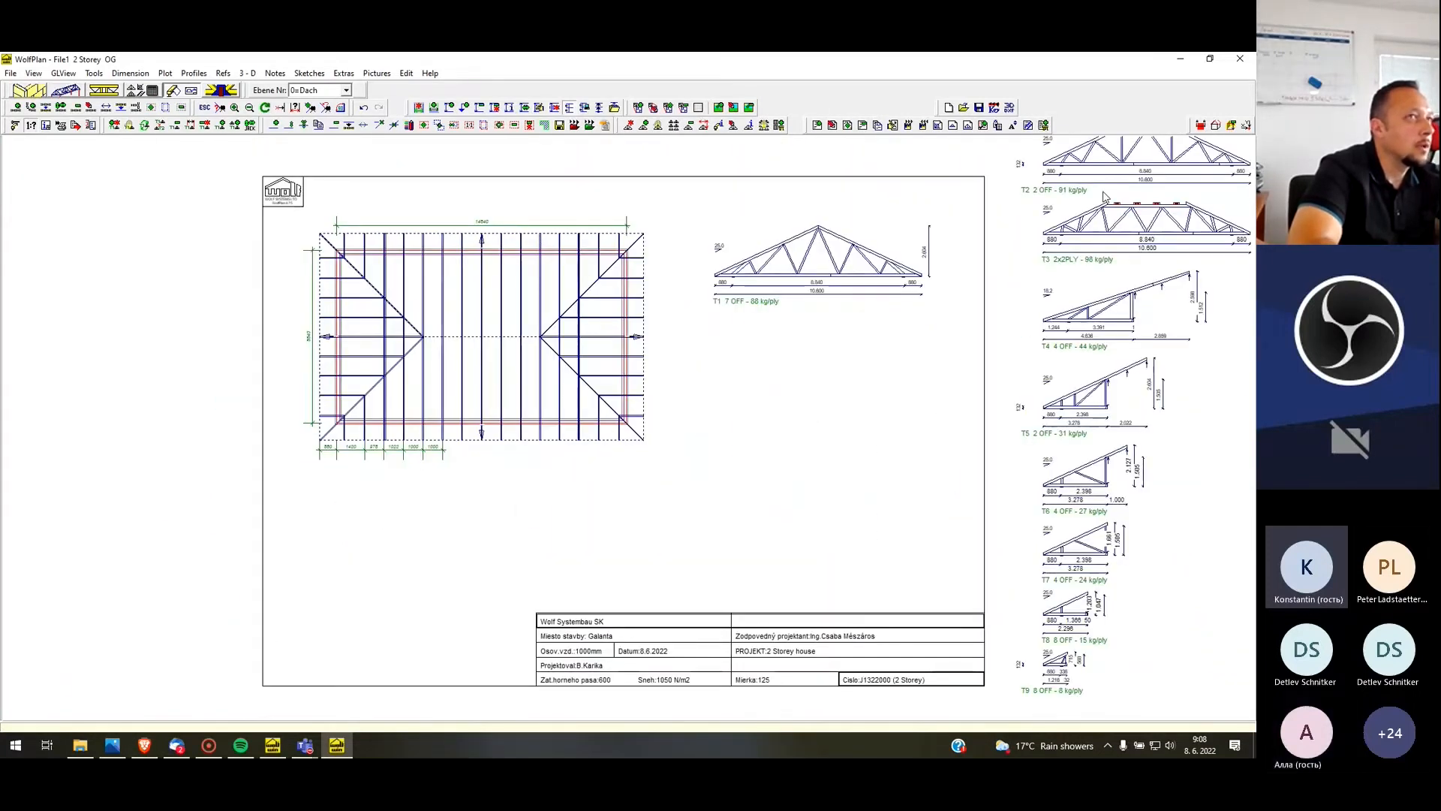
pyautogui.click(1201, 125)
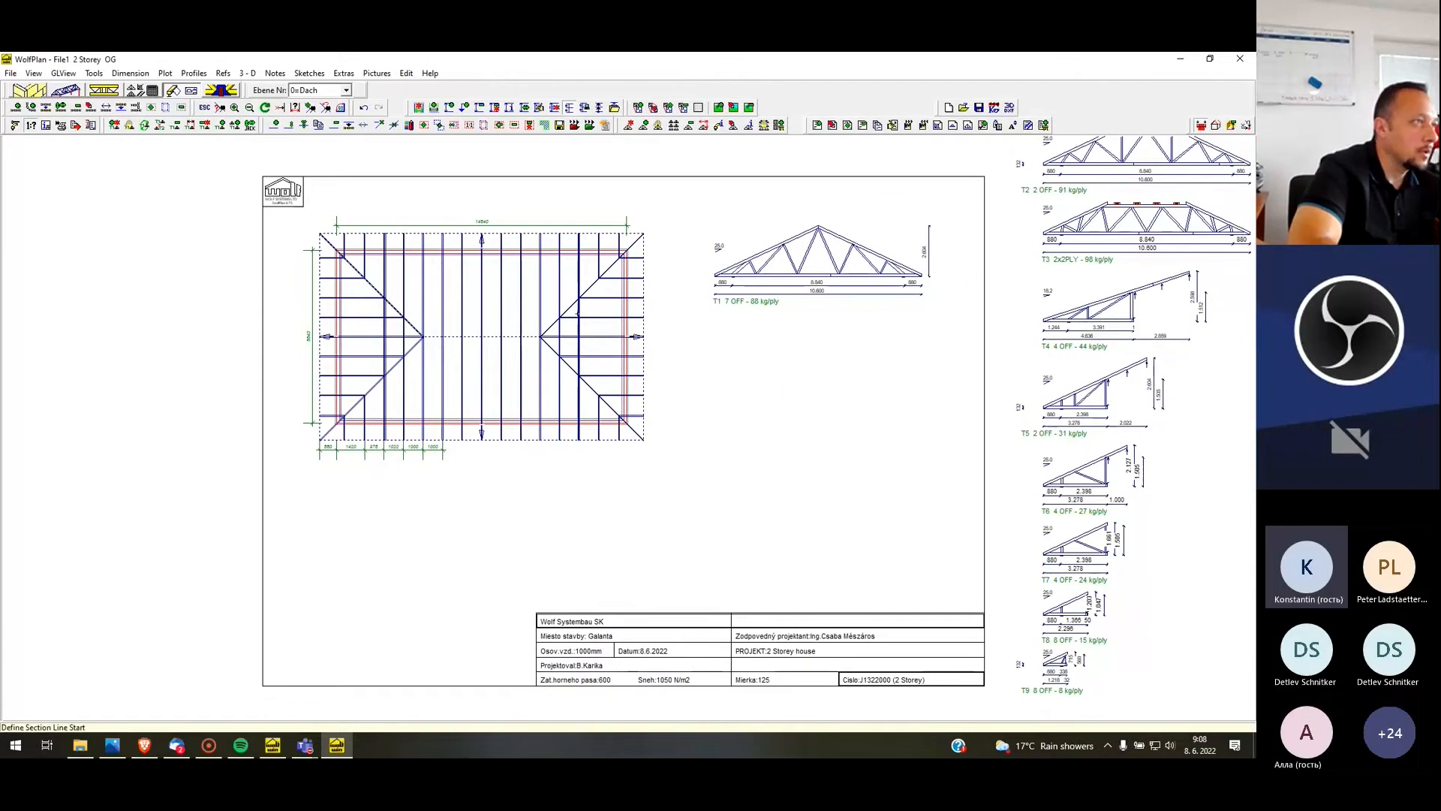
pyautogui.click(499, 221)
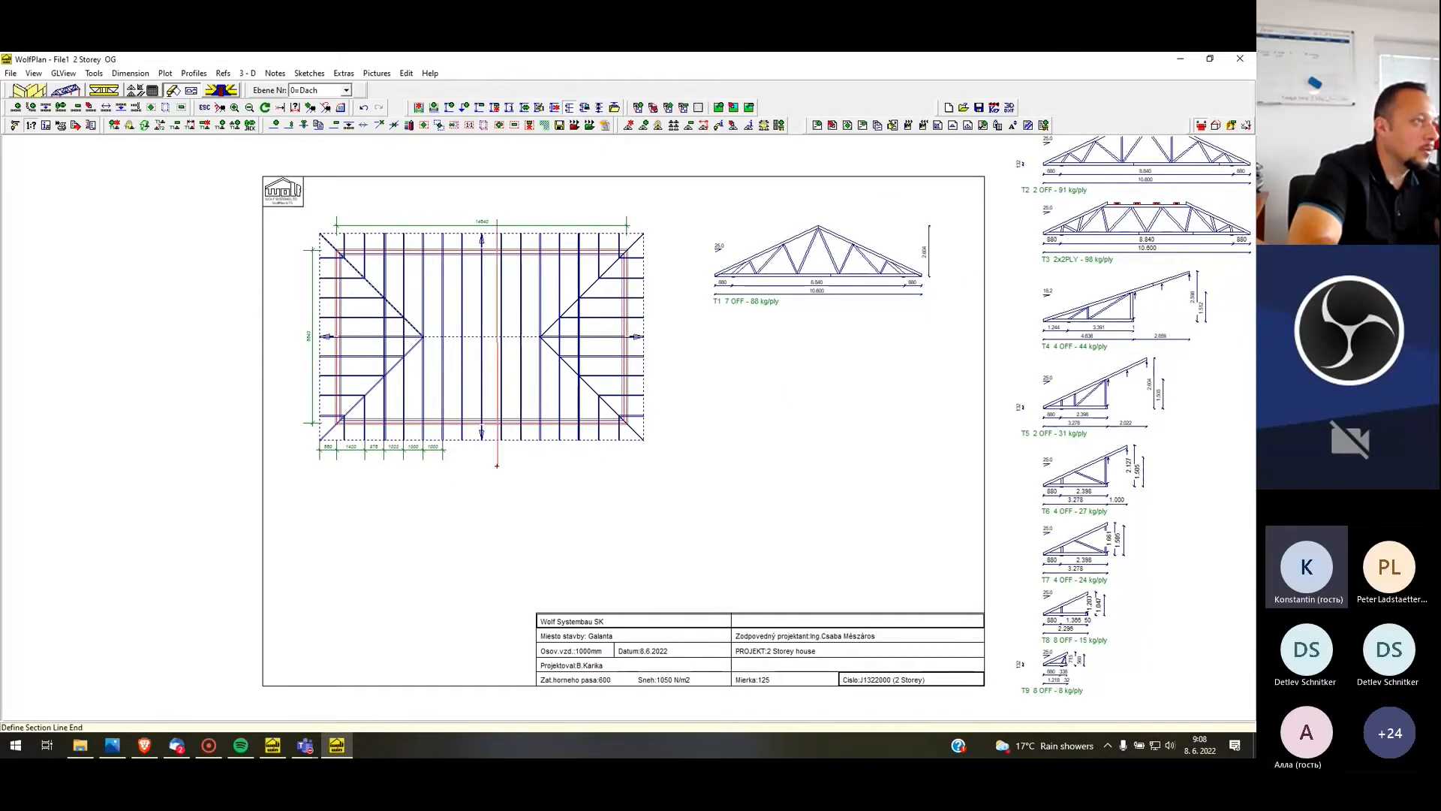
pyautogui.click(505, 467)
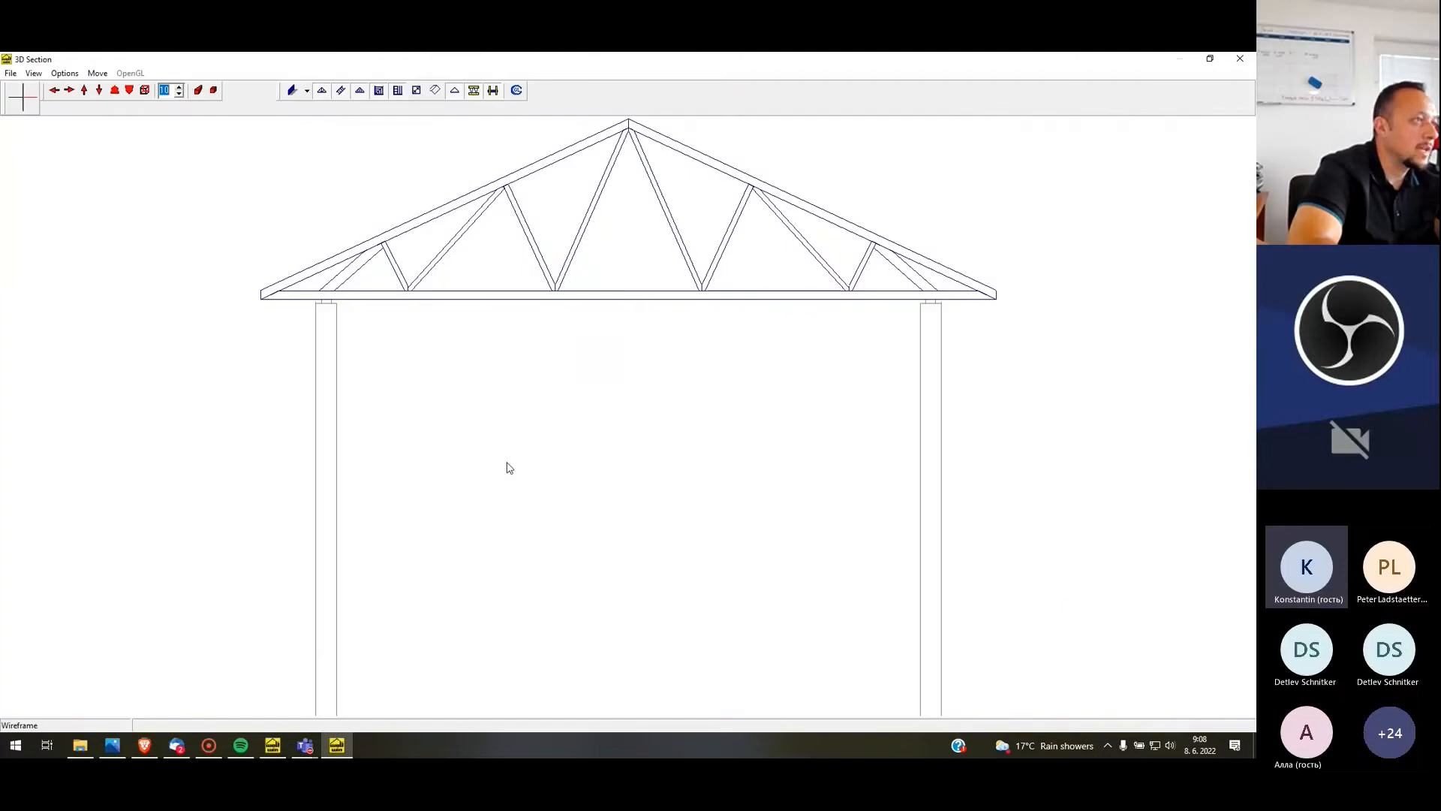
pyautogui.click(11, 72)
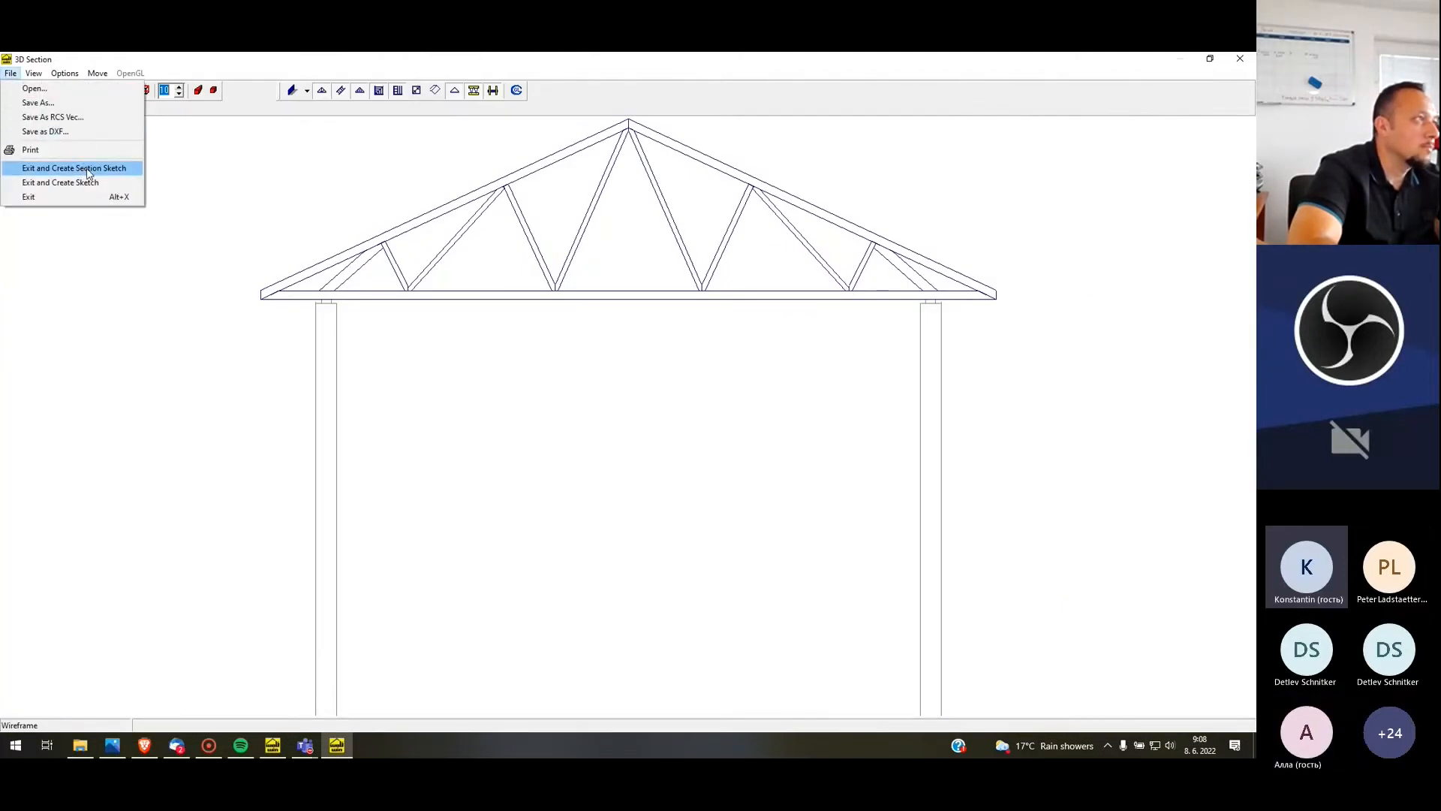
pyautogui.click(88, 169)
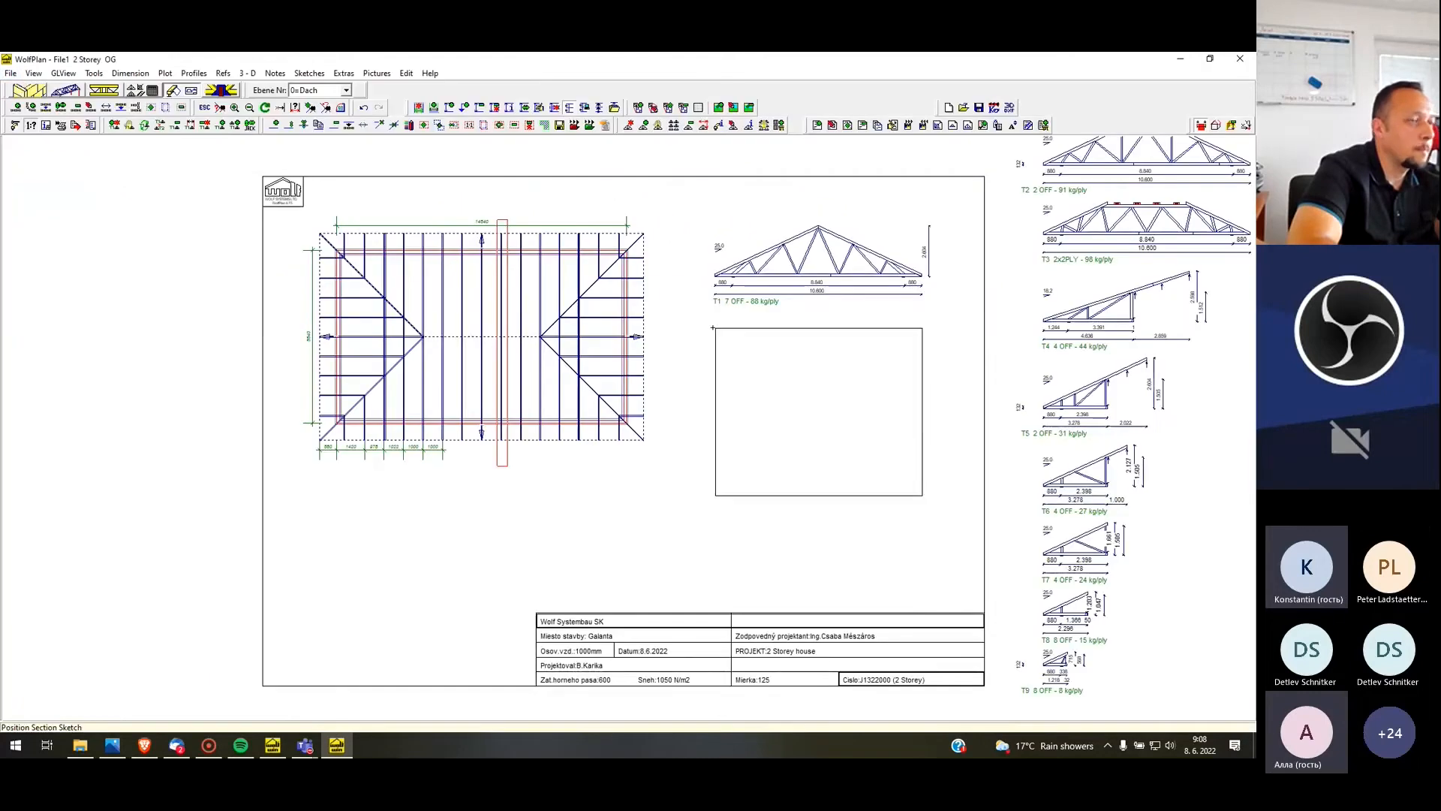
pyautogui.click(713, 328)
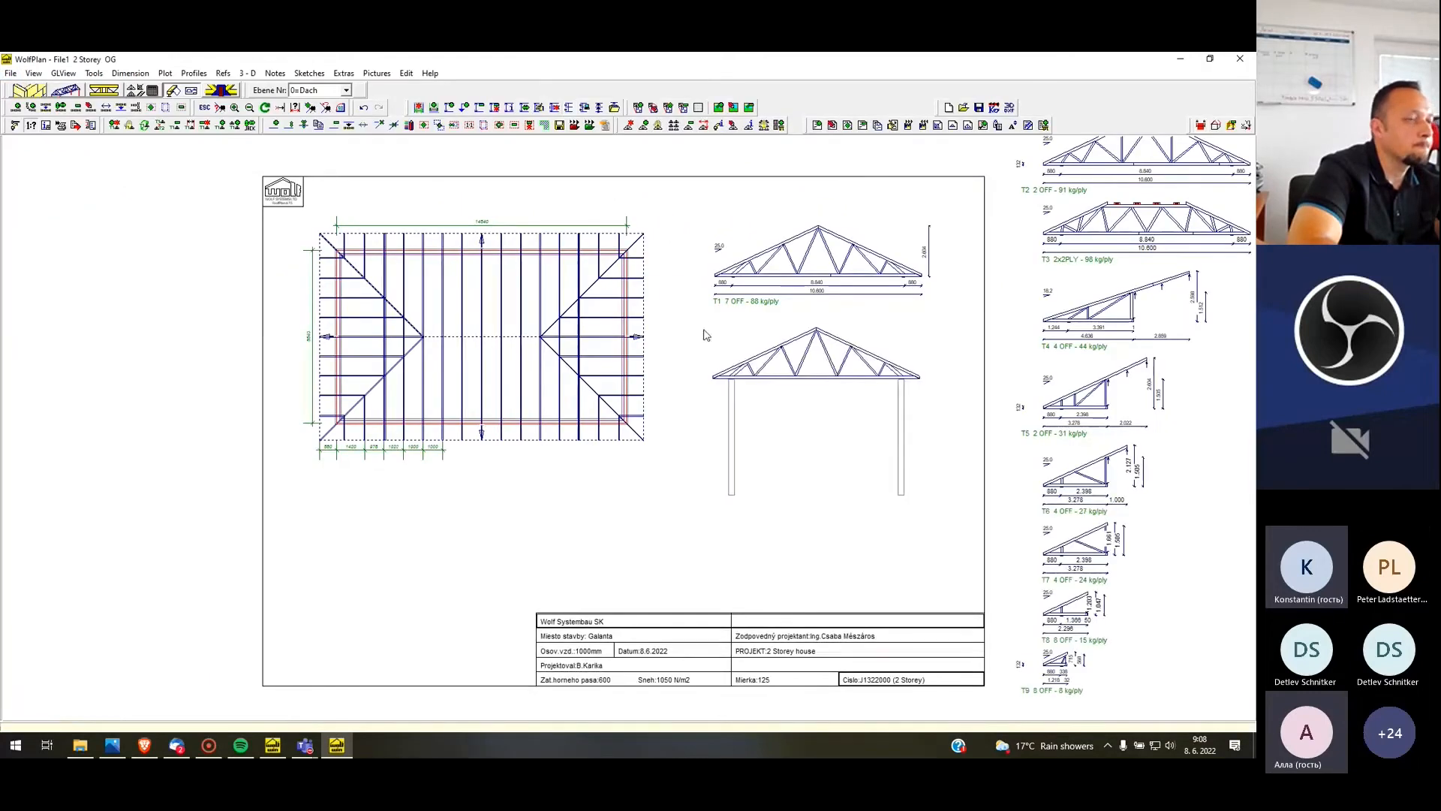
# Define a 3D section area enclosing the whole roof layout, starting from a section line along its left side
pyautogui.click(1201, 125)
pyautogui.click(281, 164)
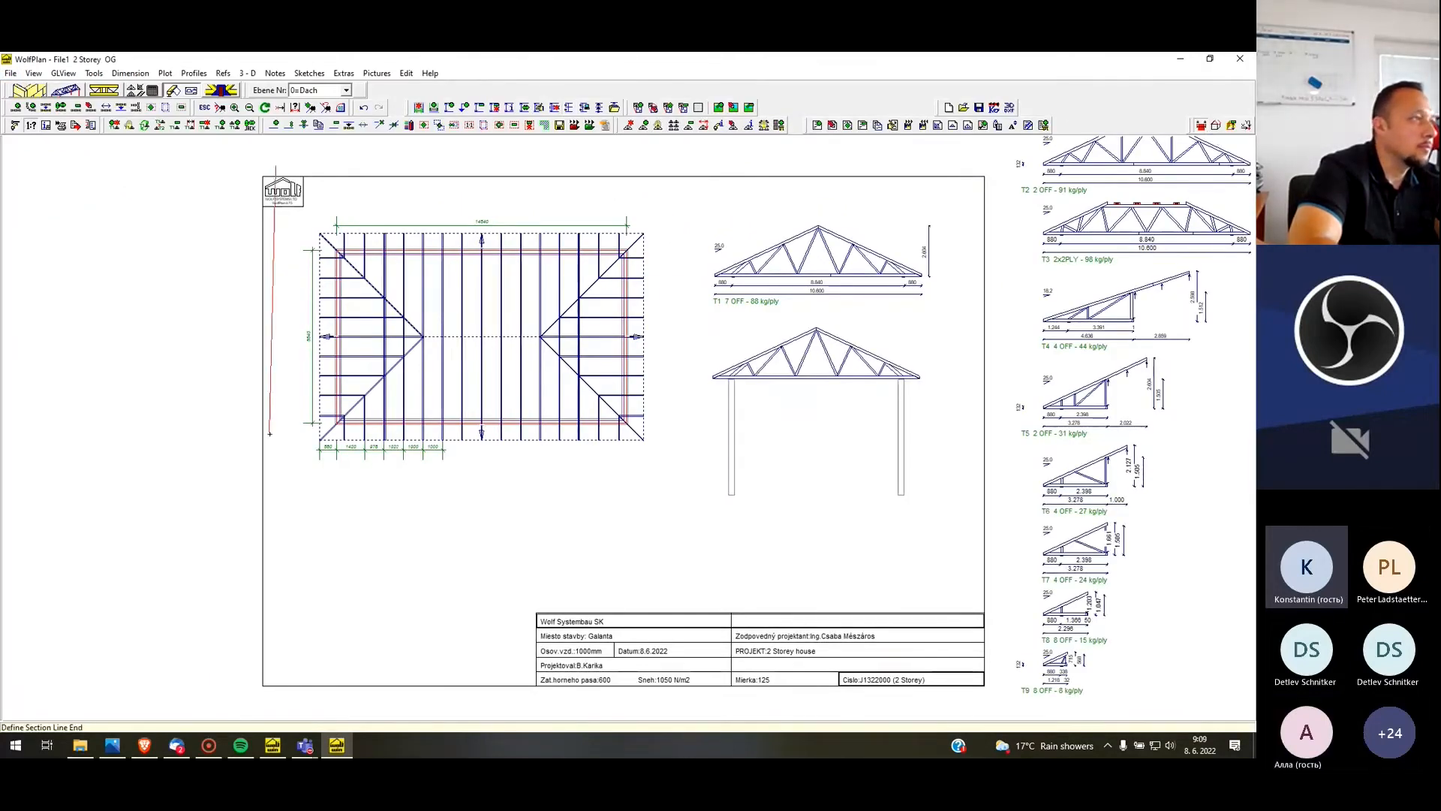
pyautogui.click(265, 488)
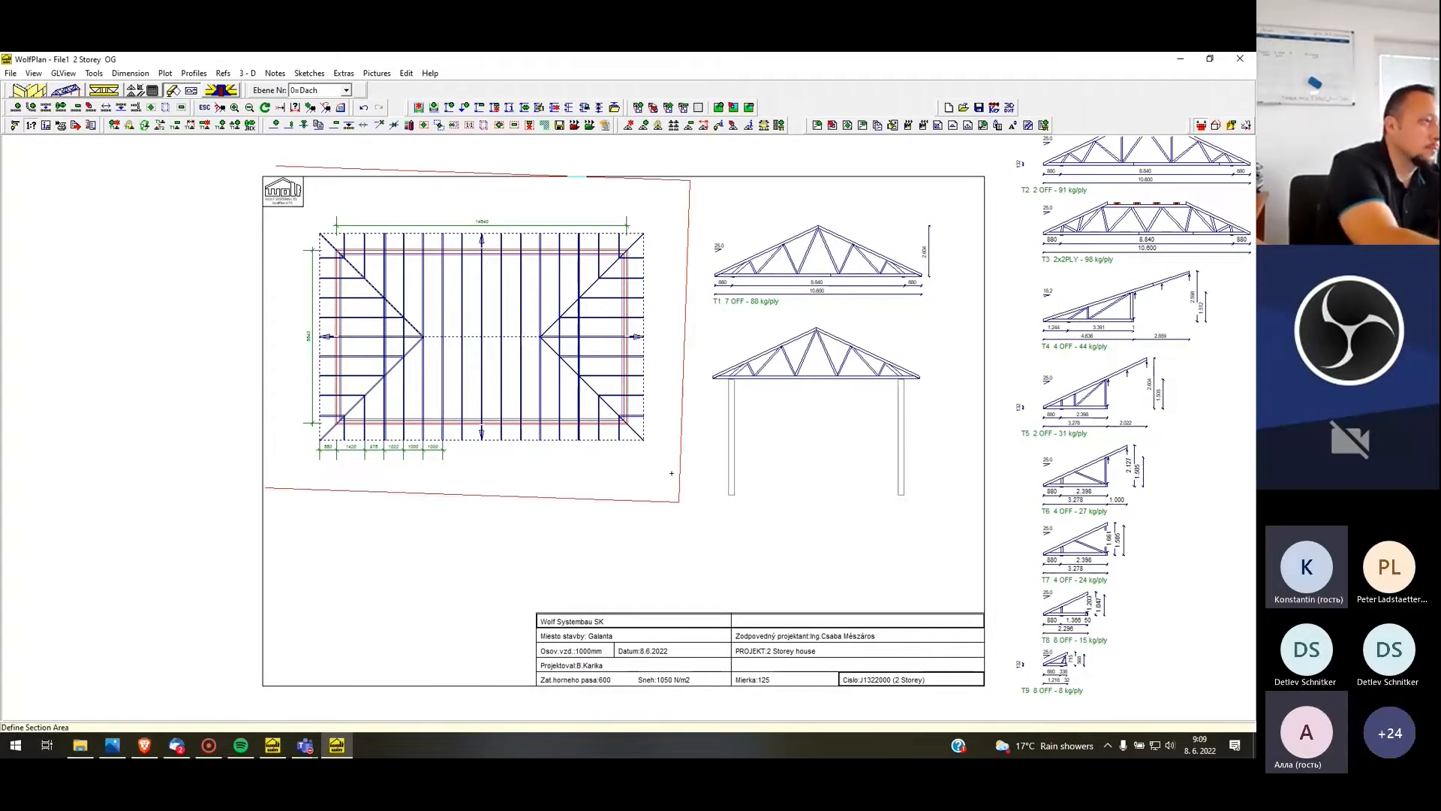
pyautogui.click(672, 473)
# Rotate the 3D section to a corner view of the whole house and display it with hidden lines removed
pyautogui.press('Left')
pyautogui.press('Left')
pyautogui.press('Left')
pyautogui.press('Left')
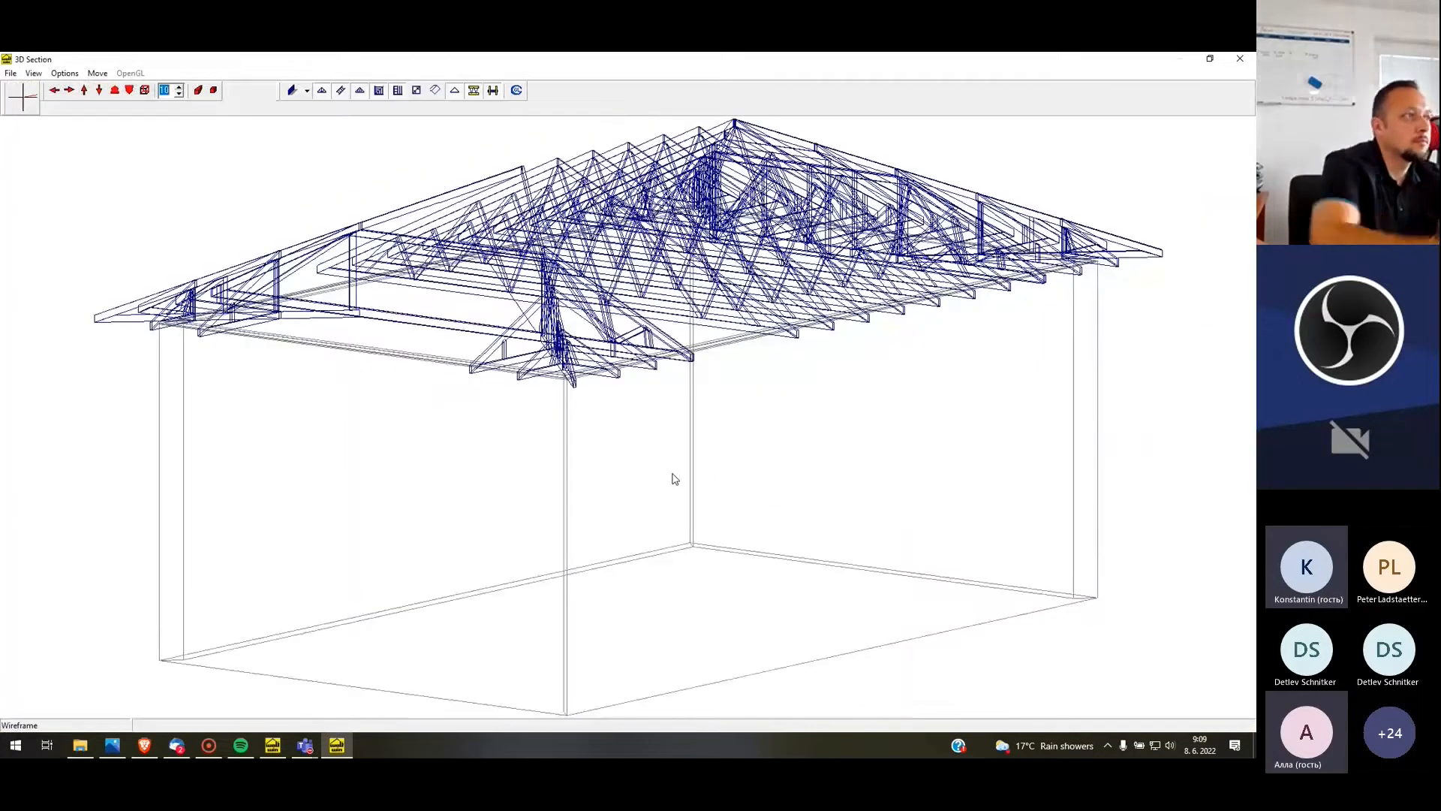
pyautogui.press('Left')
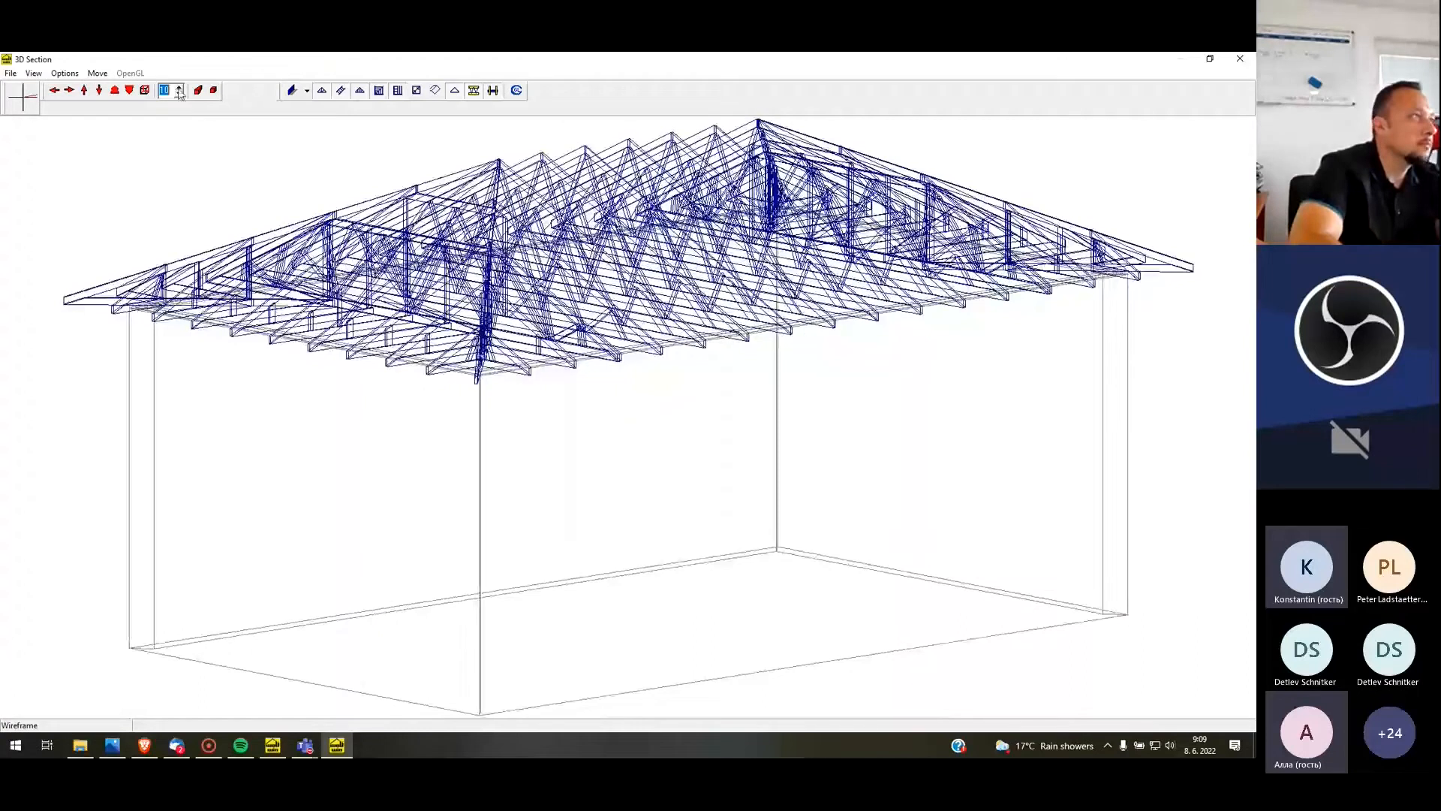
pyautogui.click(145, 90)
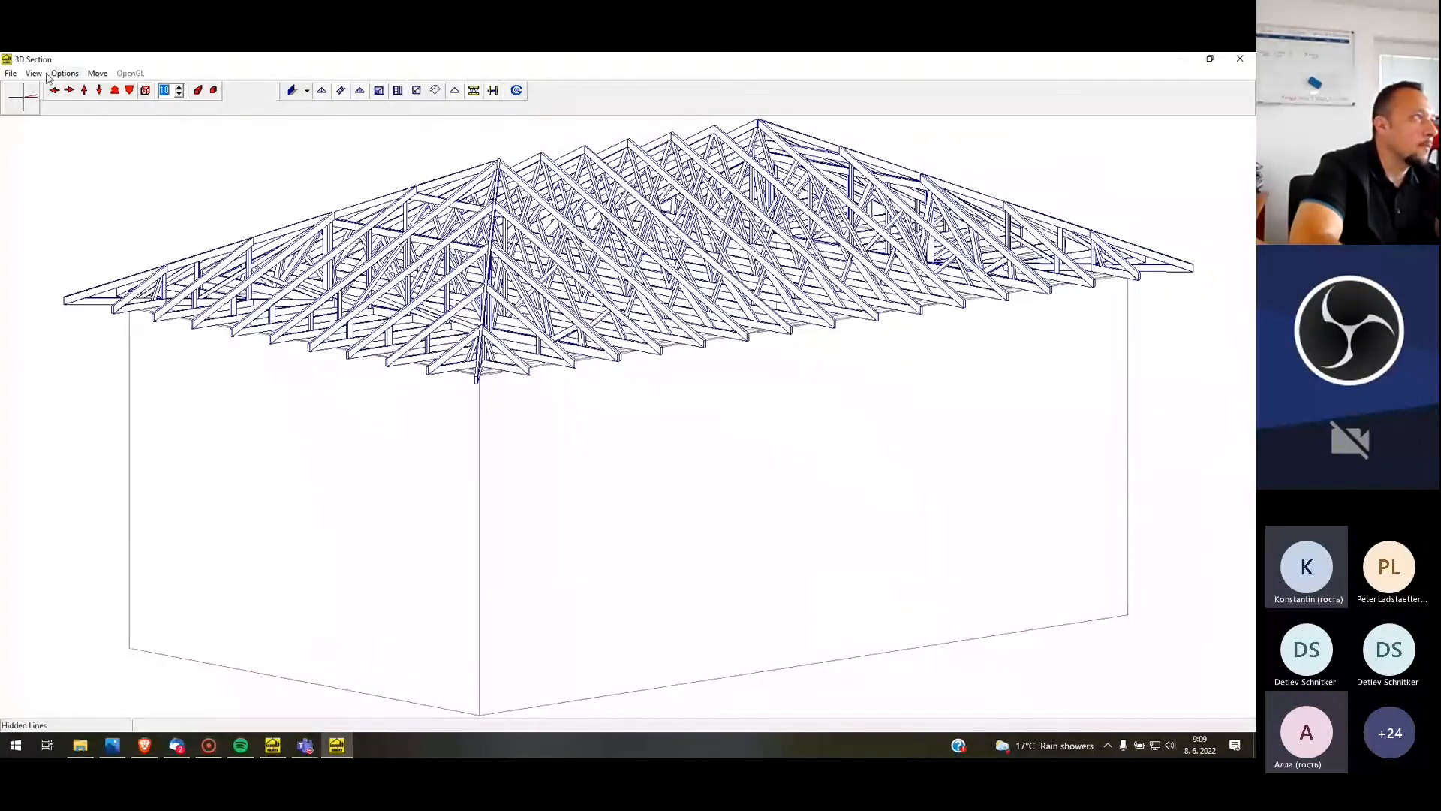
# Place the 3D house view as a sketch in the area beneath the roof layout on the plot sheet
pyautogui.click(11, 73)
pyautogui.click(60, 184)
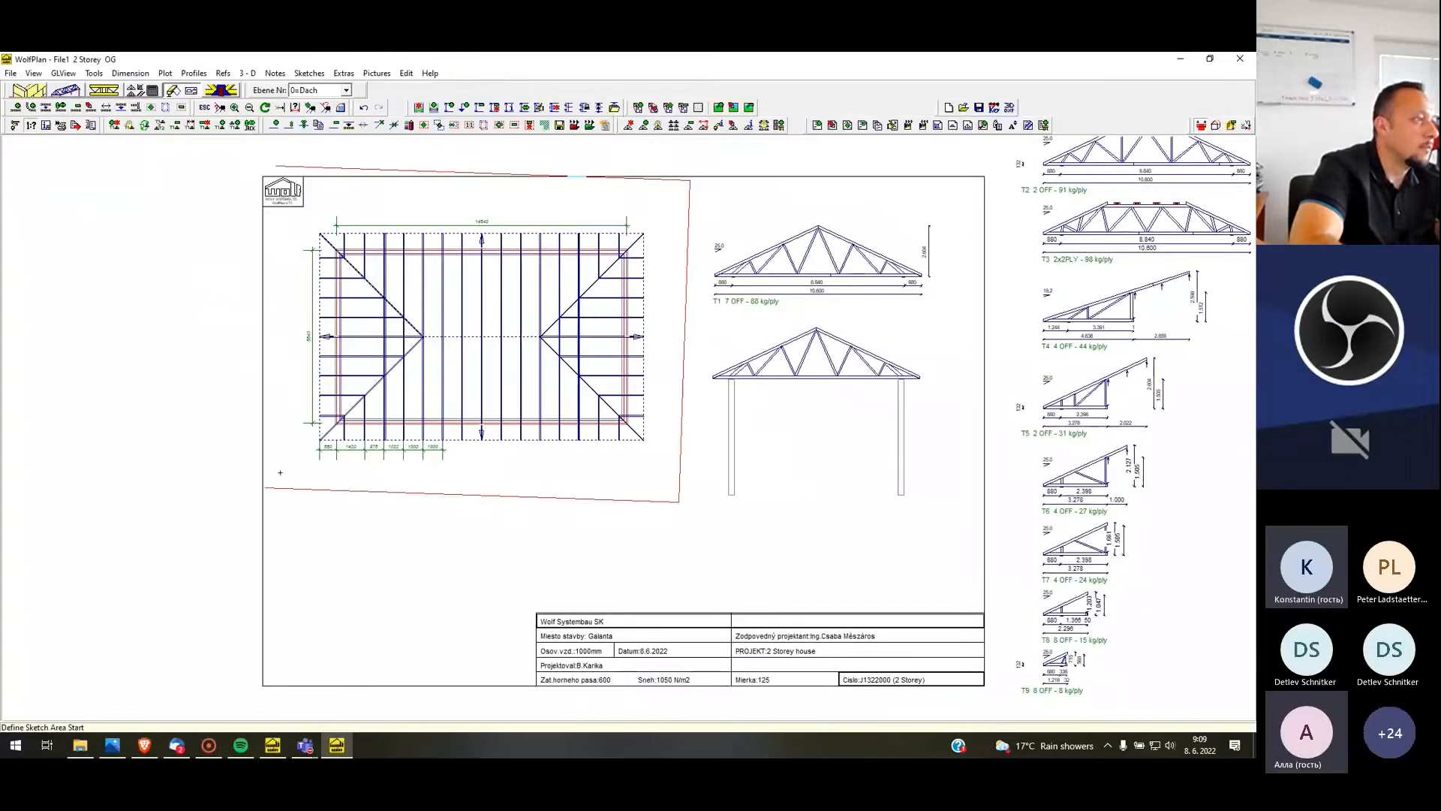
pyautogui.click(282, 483)
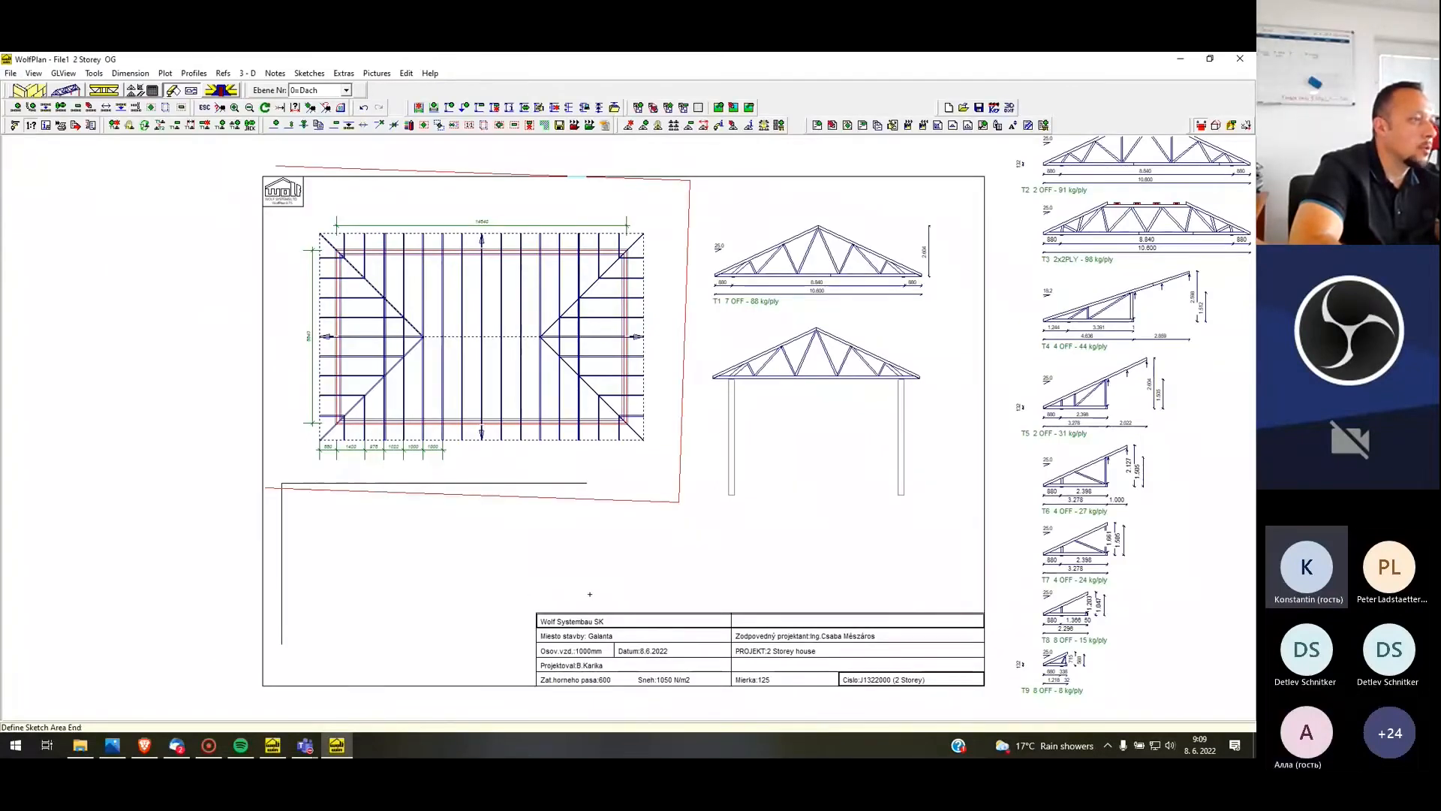
pyautogui.click(619, 595)
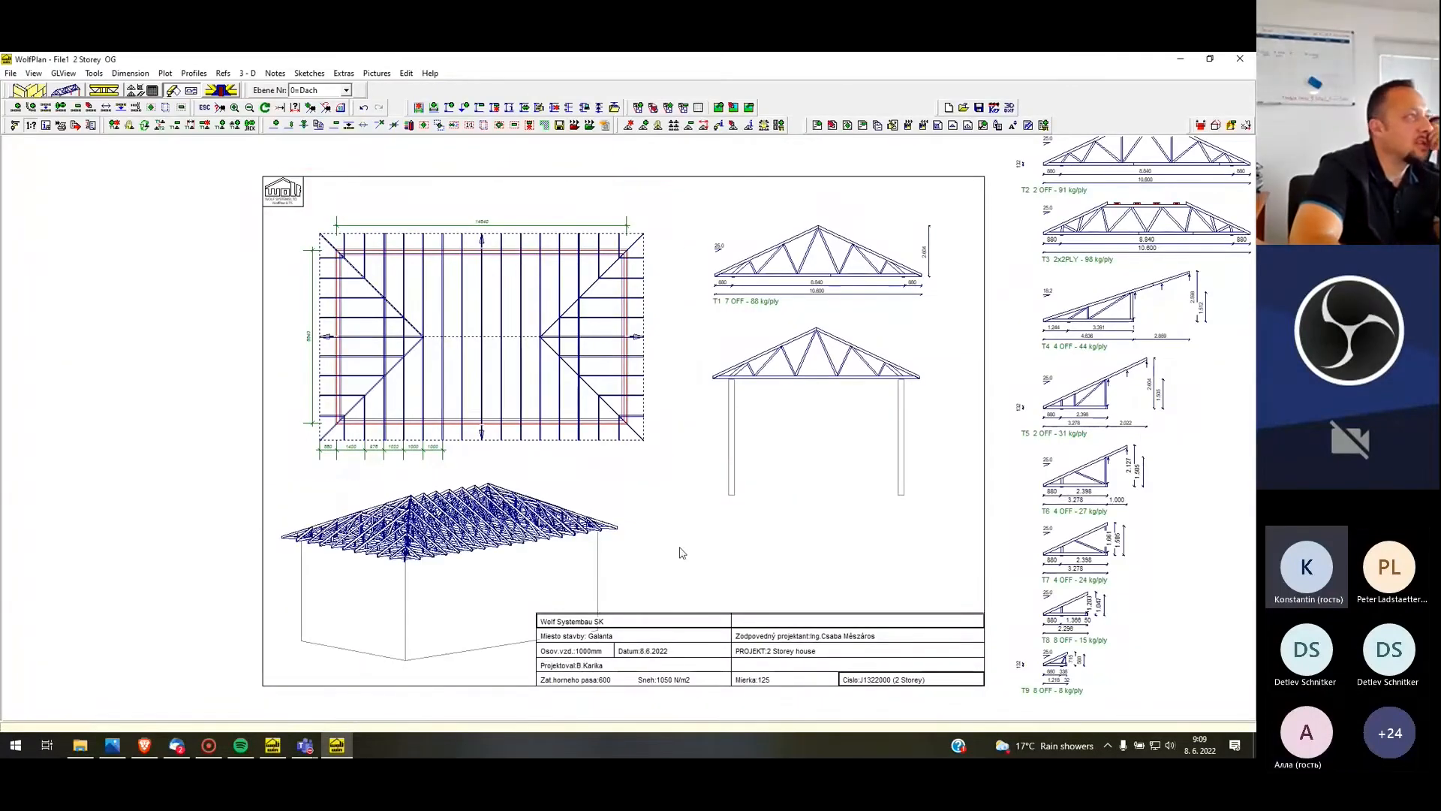
# Reduce the title box text size so the title box clears the 3D view
pyautogui.click(165, 73)
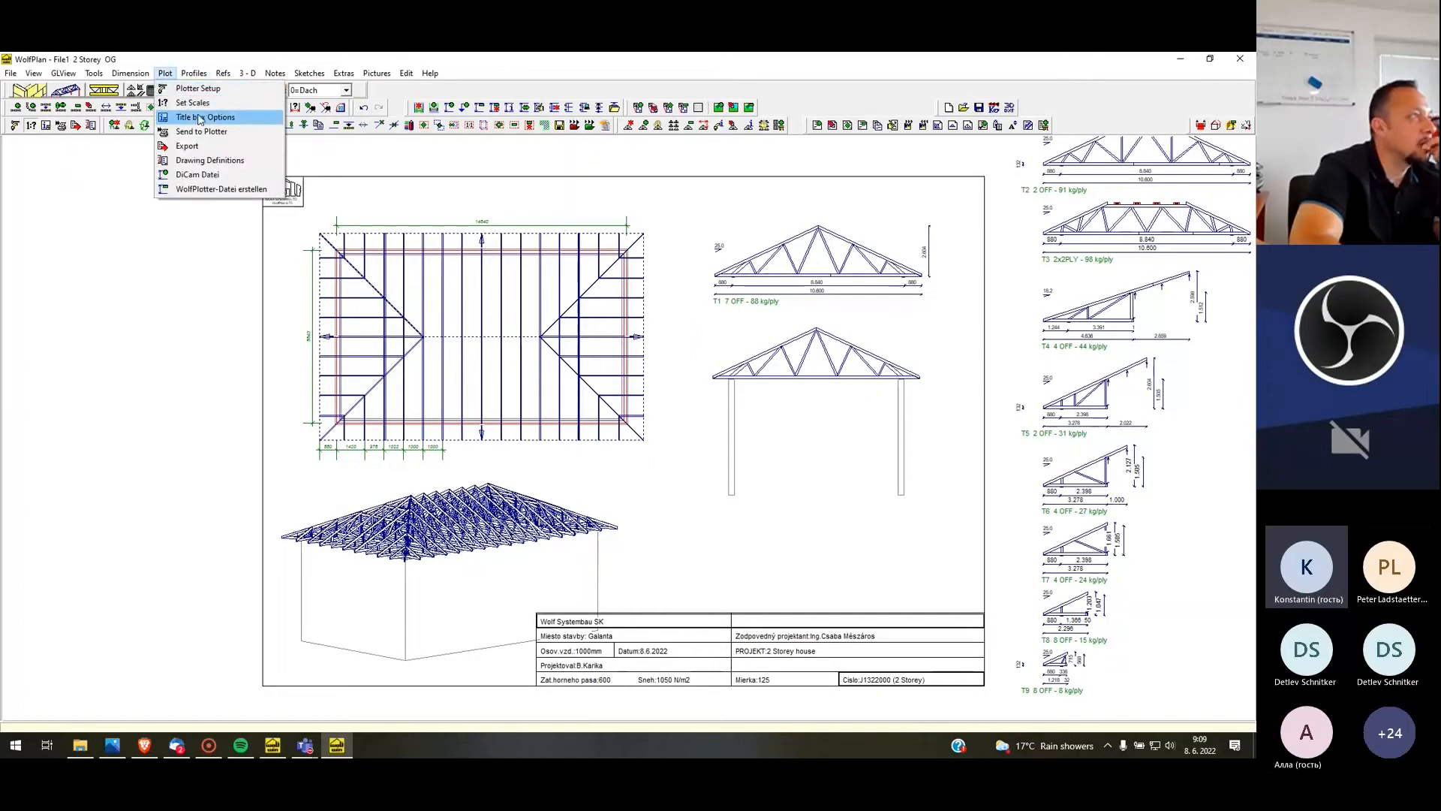
pyautogui.click(199, 118)
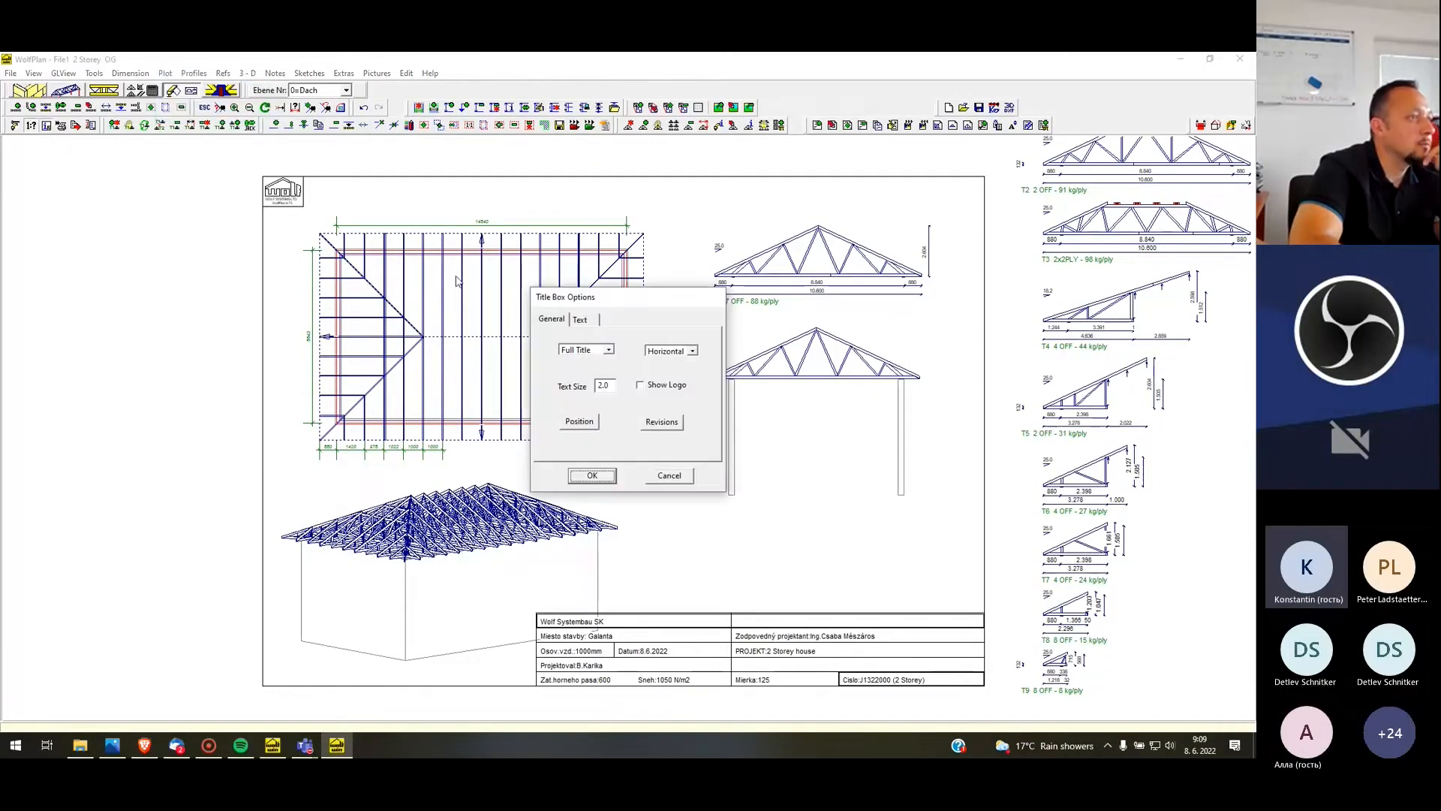
pyautogui.moveTo(603, 386); pyautogui.dragTo(580, 392)
pyautogui.write('1.5')
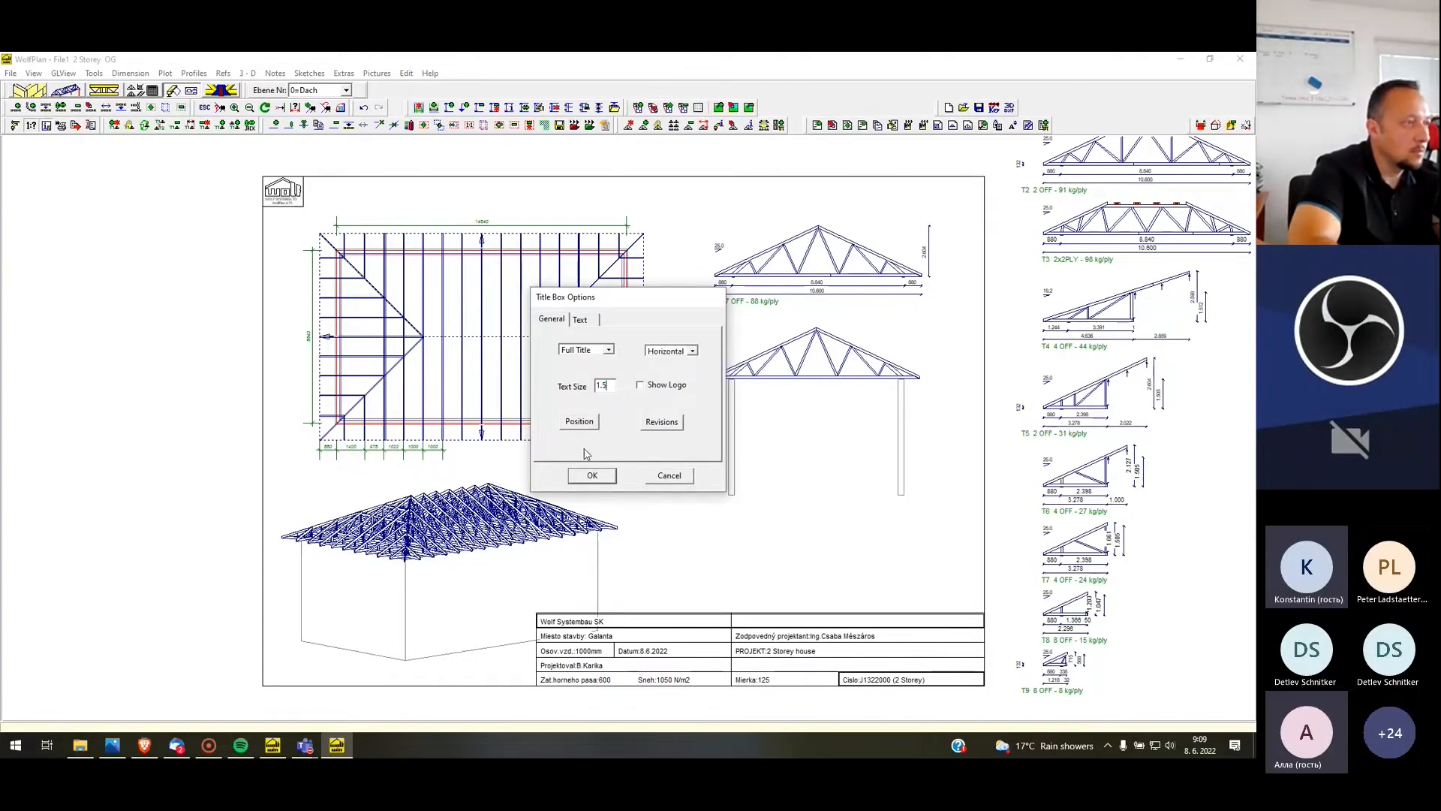
pyautogui.click(592, 475)
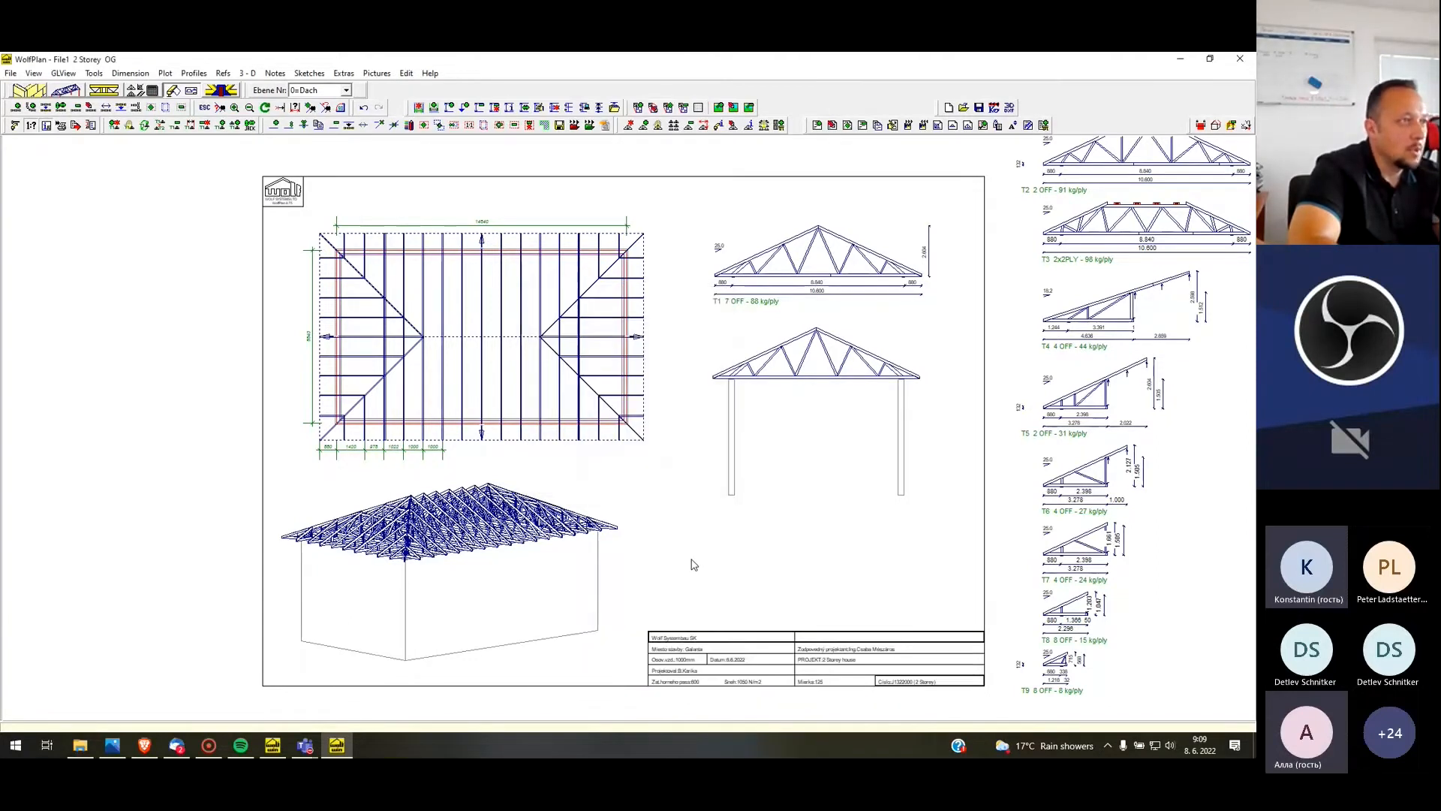
# Add a bordered note reading "2 Storey" with text size 3 between the posts of the section sketch
pyautogui.moveTo(691, 559); pyautogui.dragTo(724, 582, button='middle')
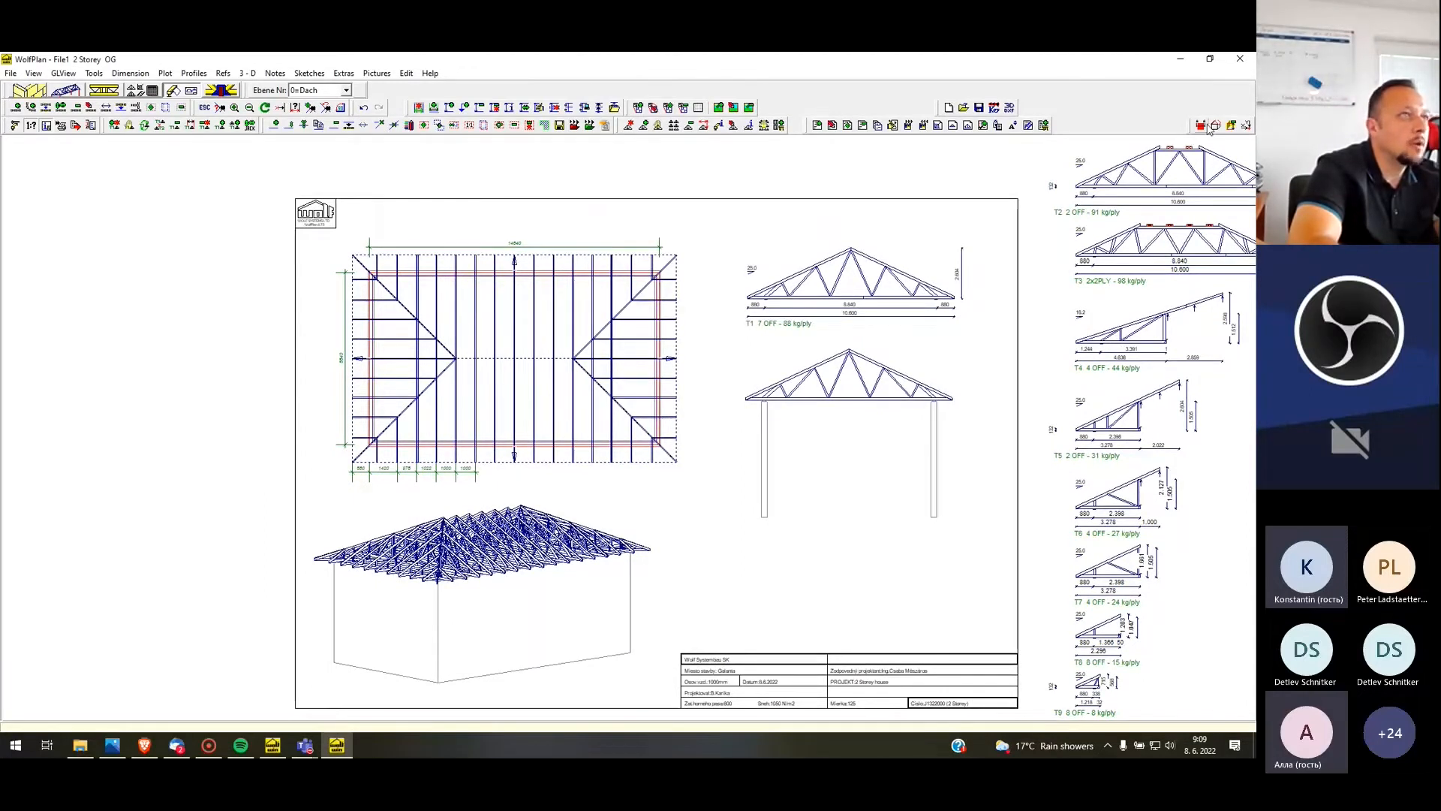
pyautogui.click(276, 74)
pyautogui.click(304, 84)
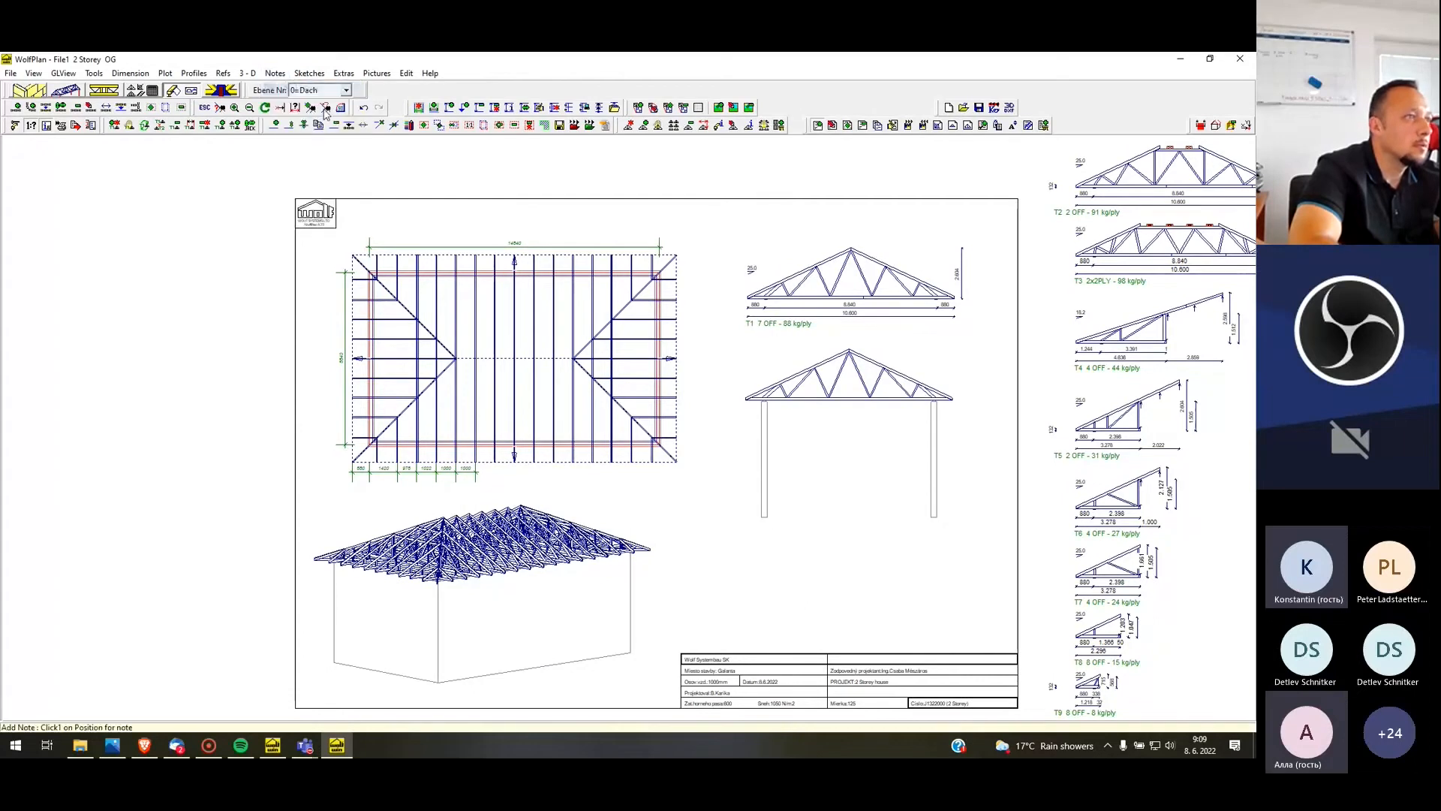
pyautogui.click(806, 442)
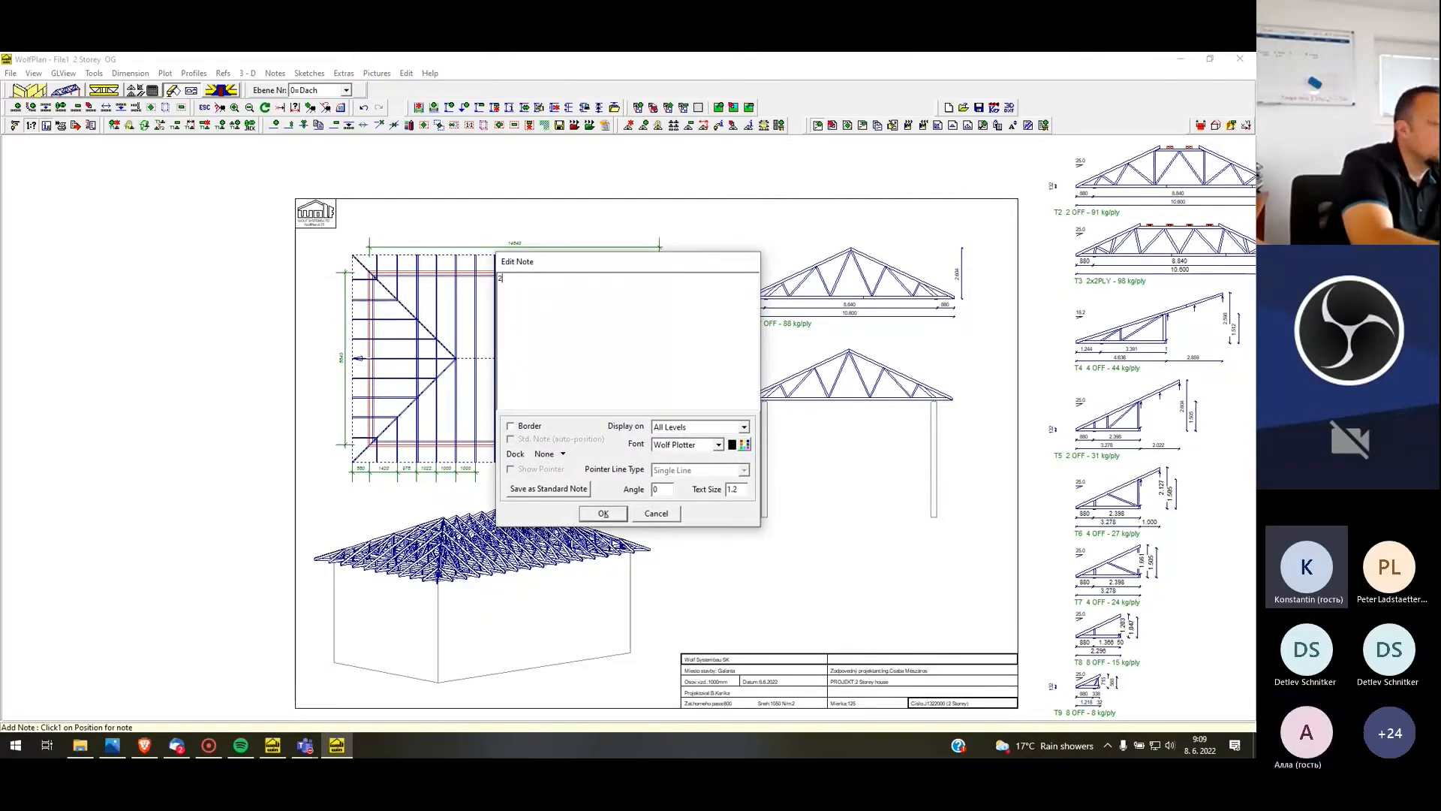
pyautogui.write('2 Storey')
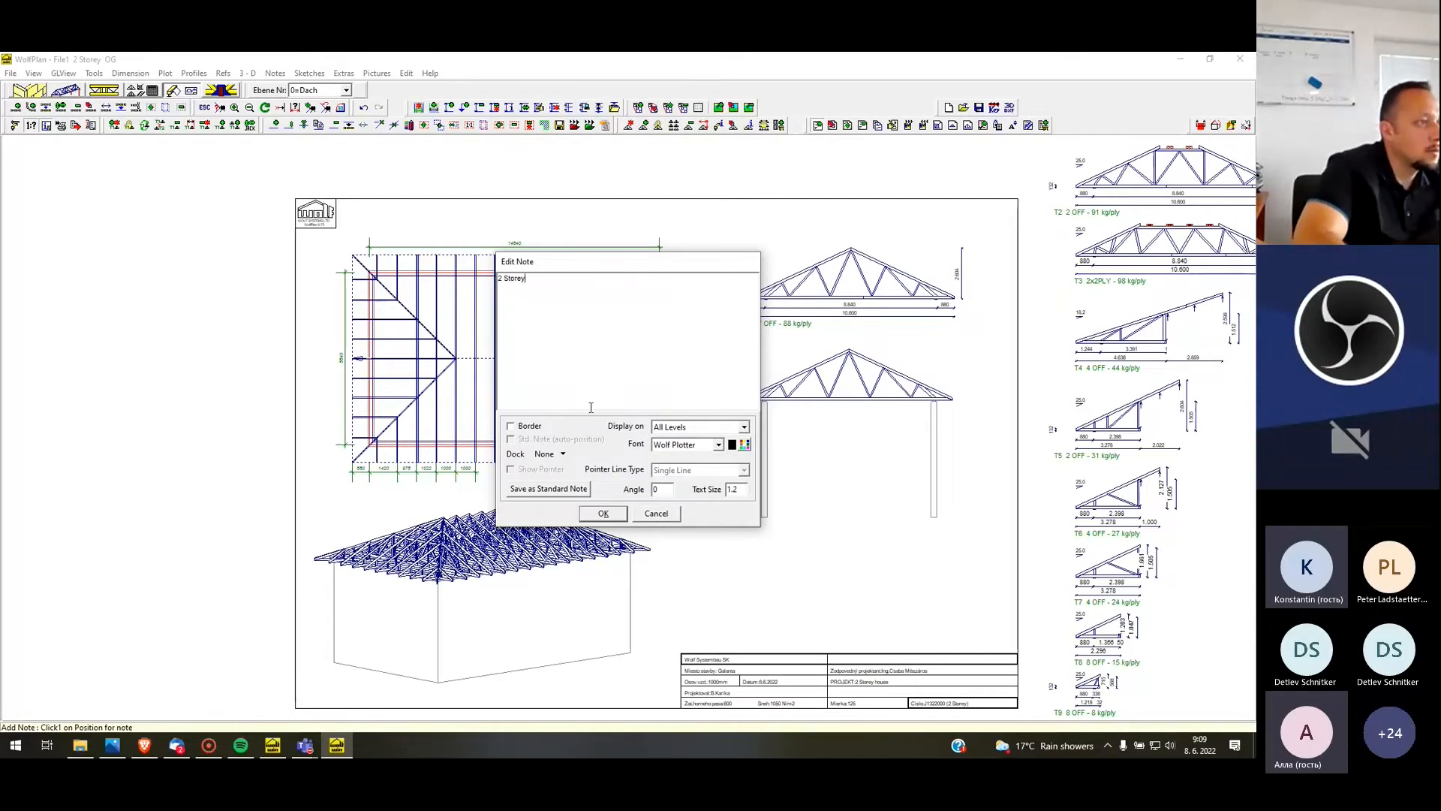
pyautogui.click(513, 426)
pyautogui.doubleClick(732, 489)
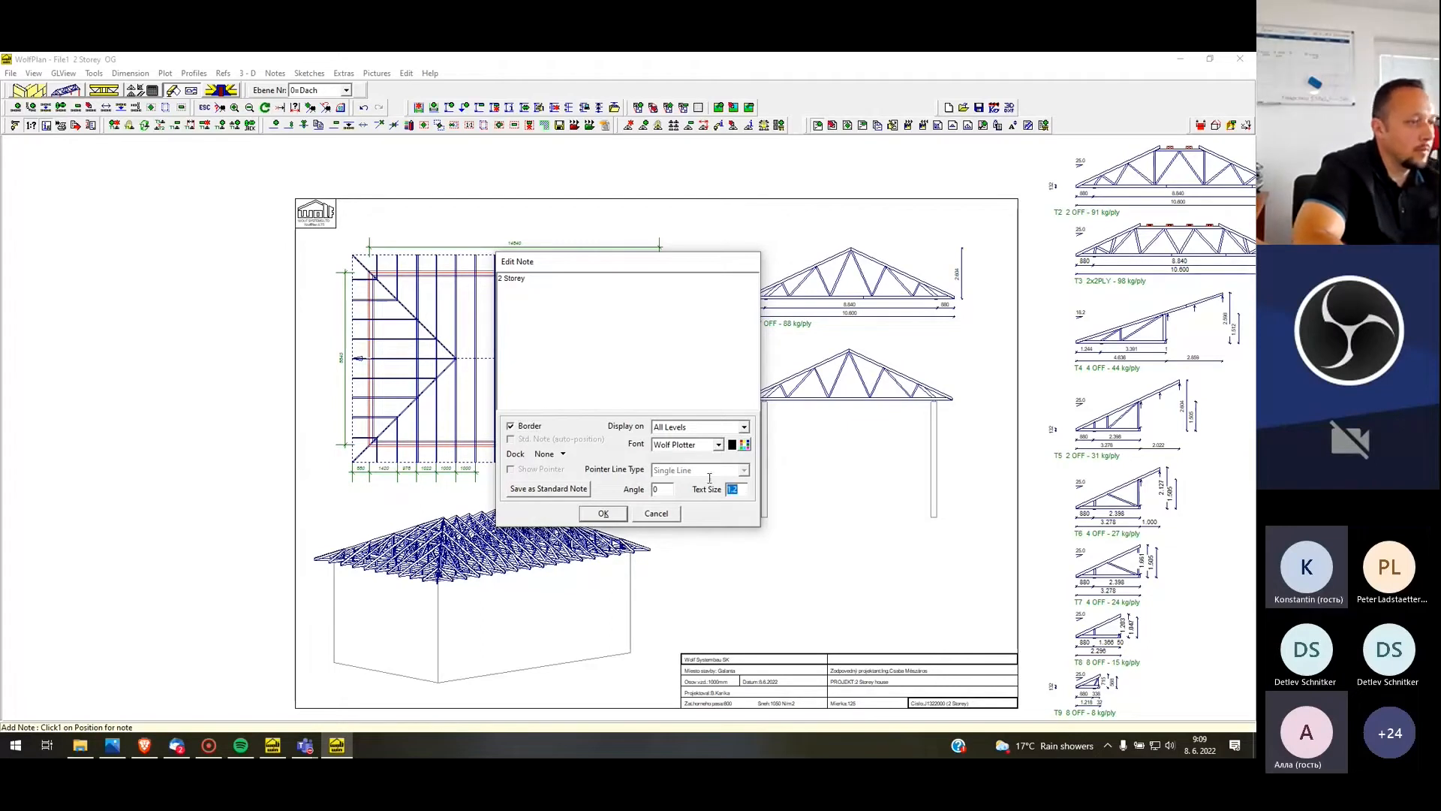
pyautogui.click(603, 514)
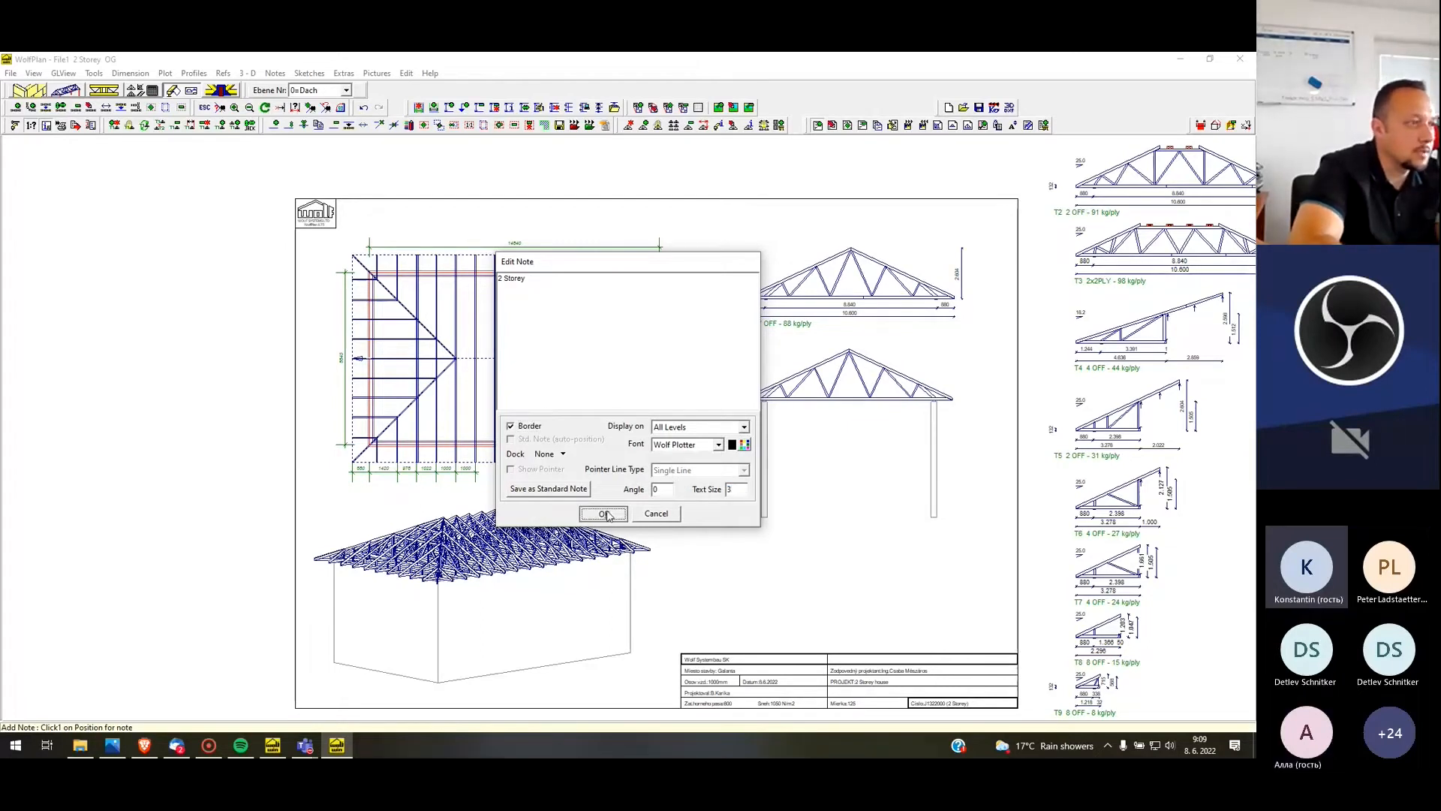
# Reposition the "2 Storey" note slightly right of centre between the posts of the section sketch
pyautogui.rightClick(848, 444)
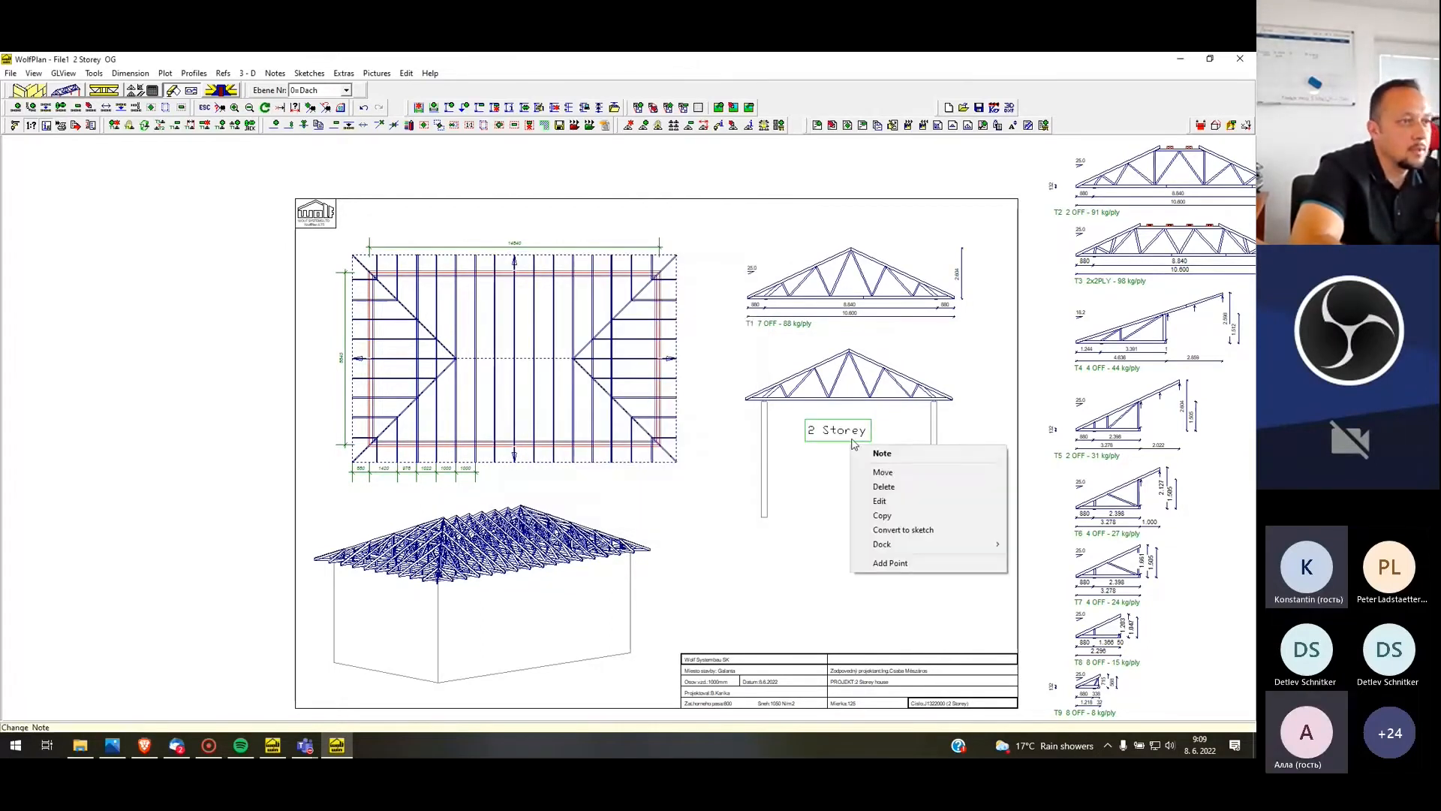
pyautogui.click(898, 475)
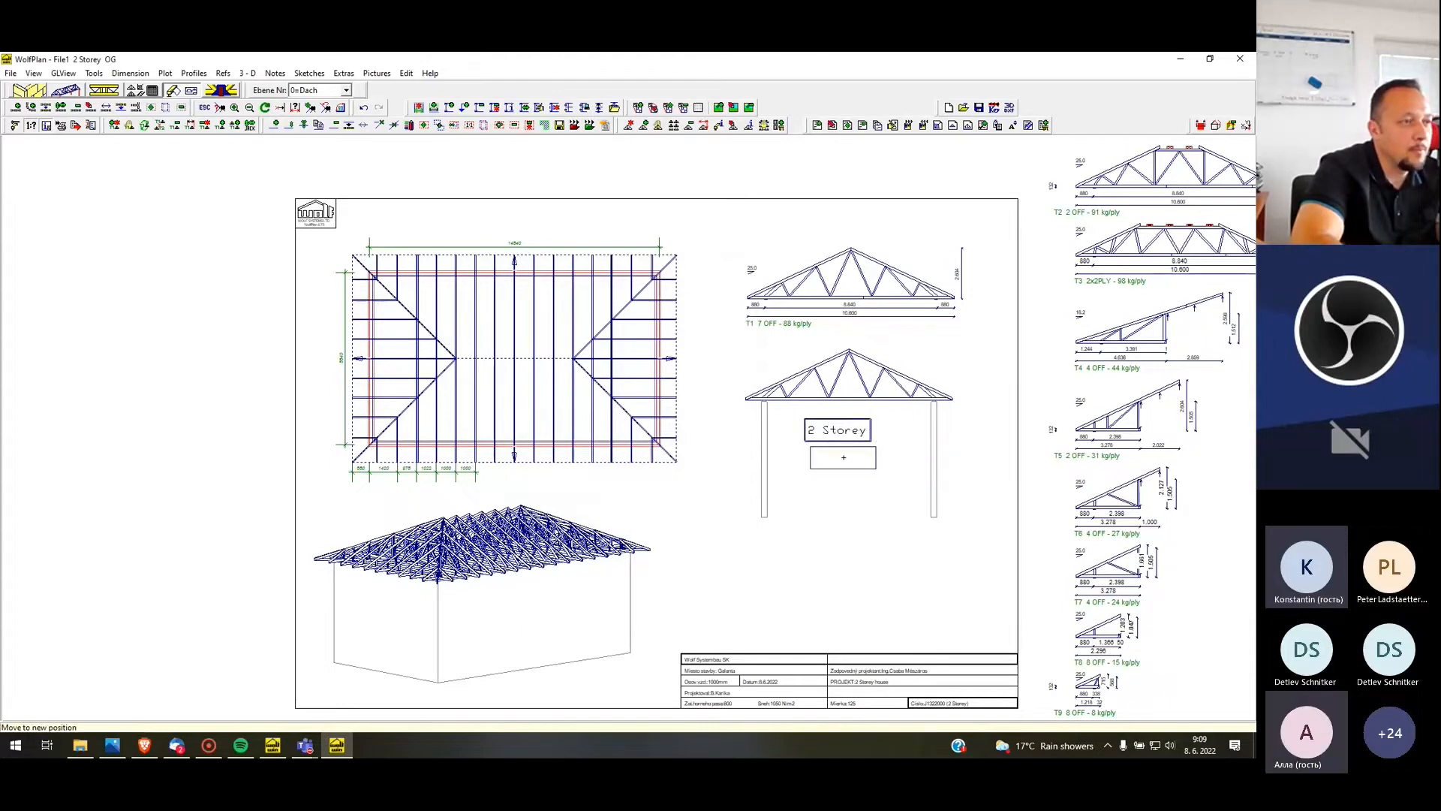
pyautogui.click(848, 459)
pyautogui.rightClick(849, 460)
pyautogui.click(884, 488)
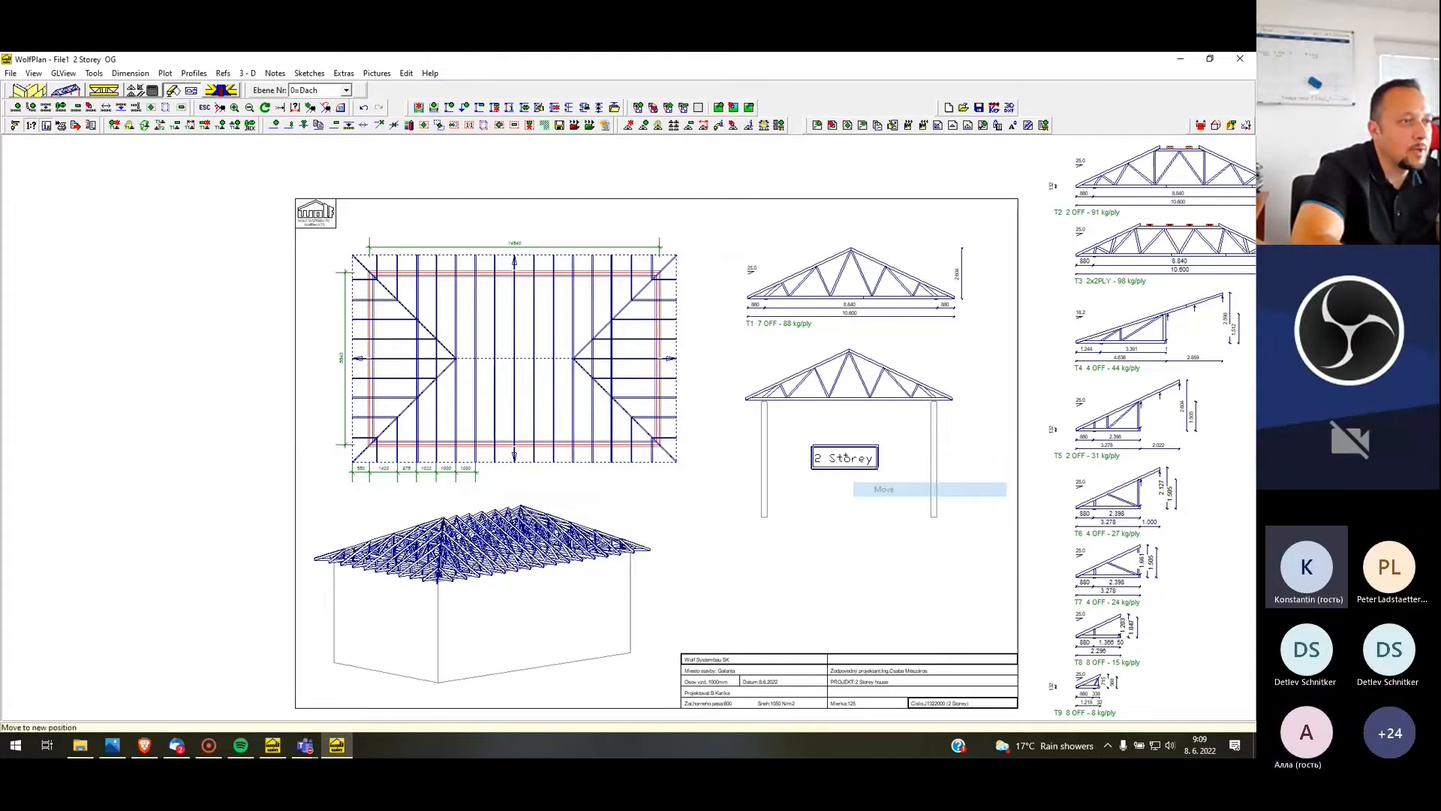
pyautogui.click(871, 439)
# Add a pointer from the "2 Storey" note to the right hip end of the roof layout
pyautogui.rightClick(871, 439)
pyautogui.click(922, 563)
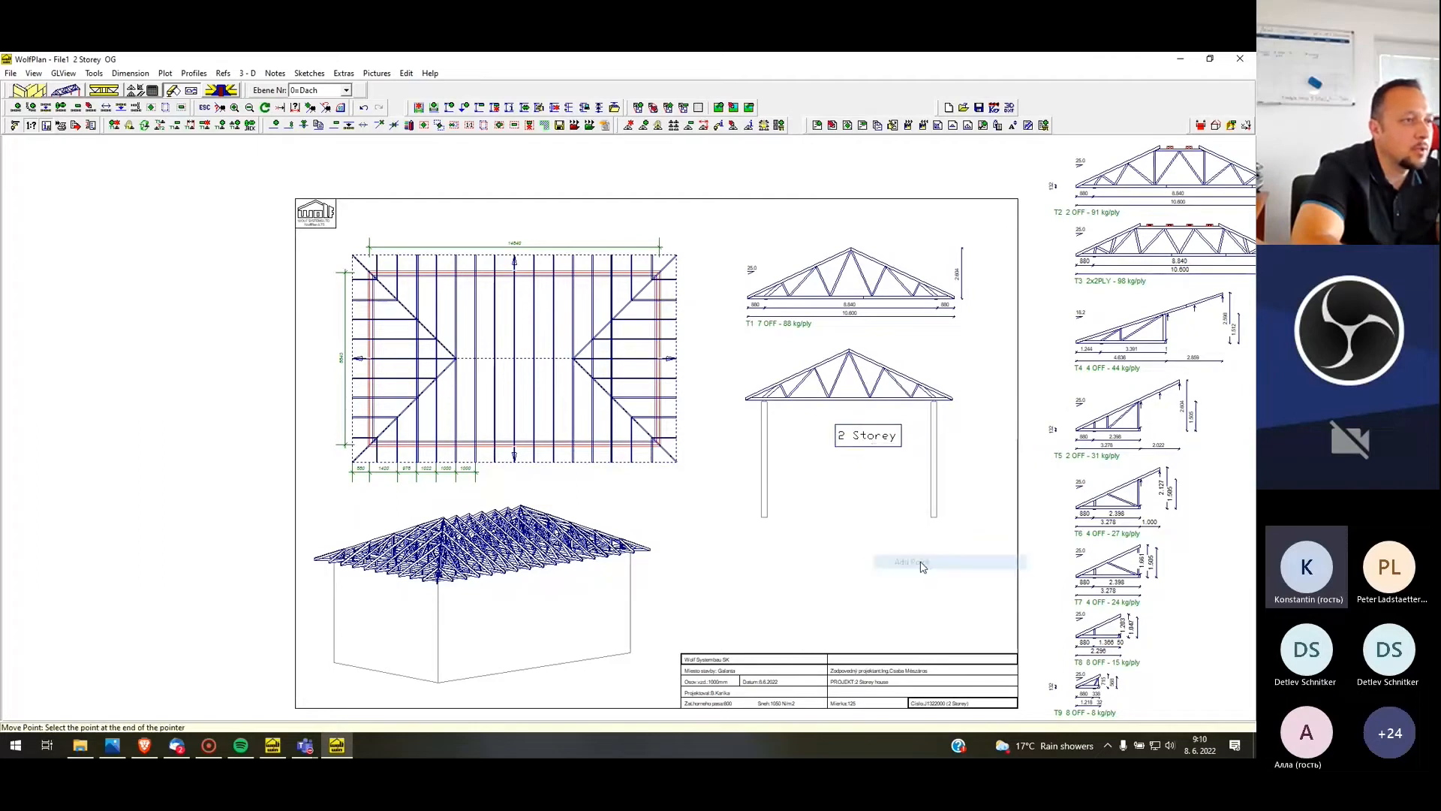
pyautogui.click(650, 385)
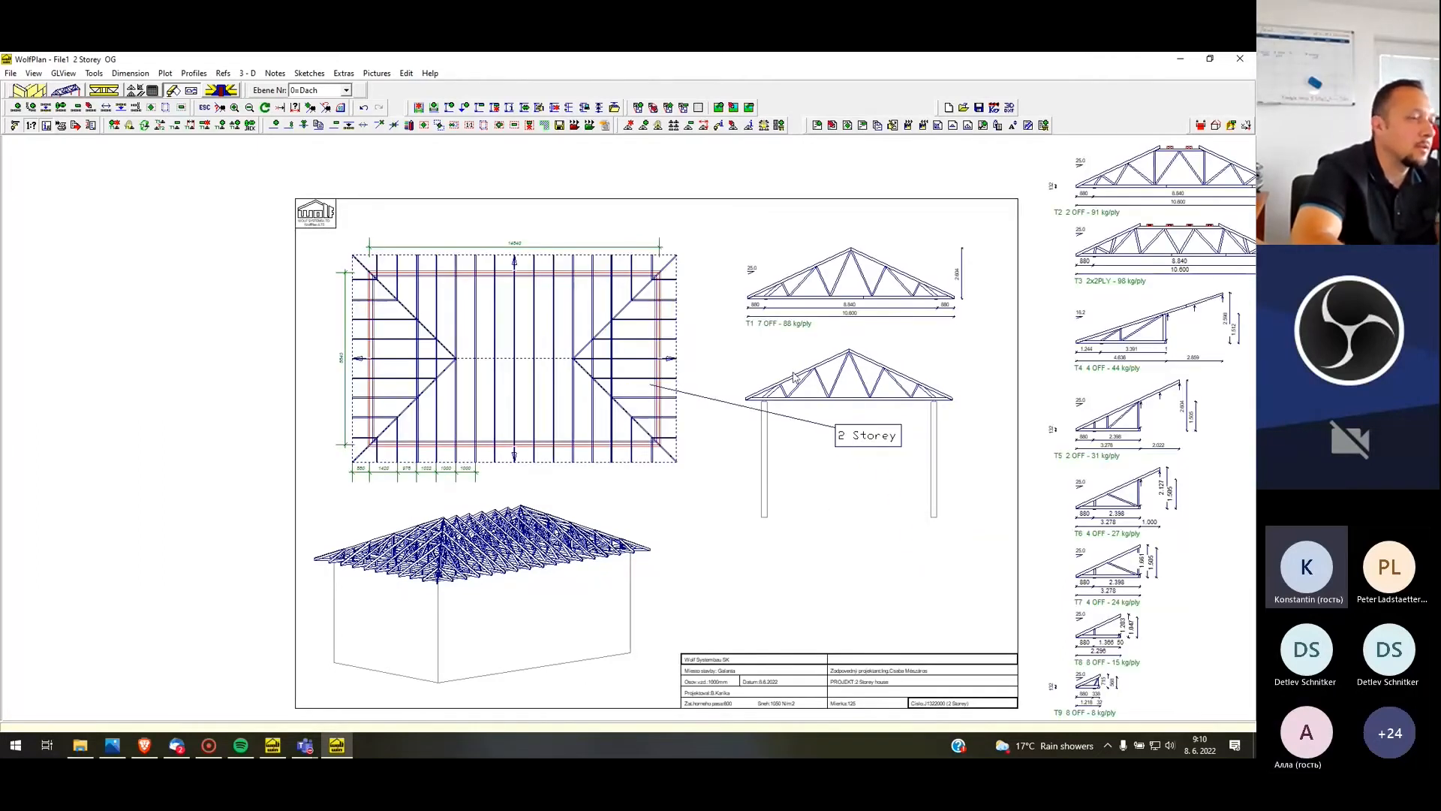
# Calculate the total roof area of the hipped-roof layout in the bracing and roofing mode
pyautogui.scroll(-1, 258, 216)
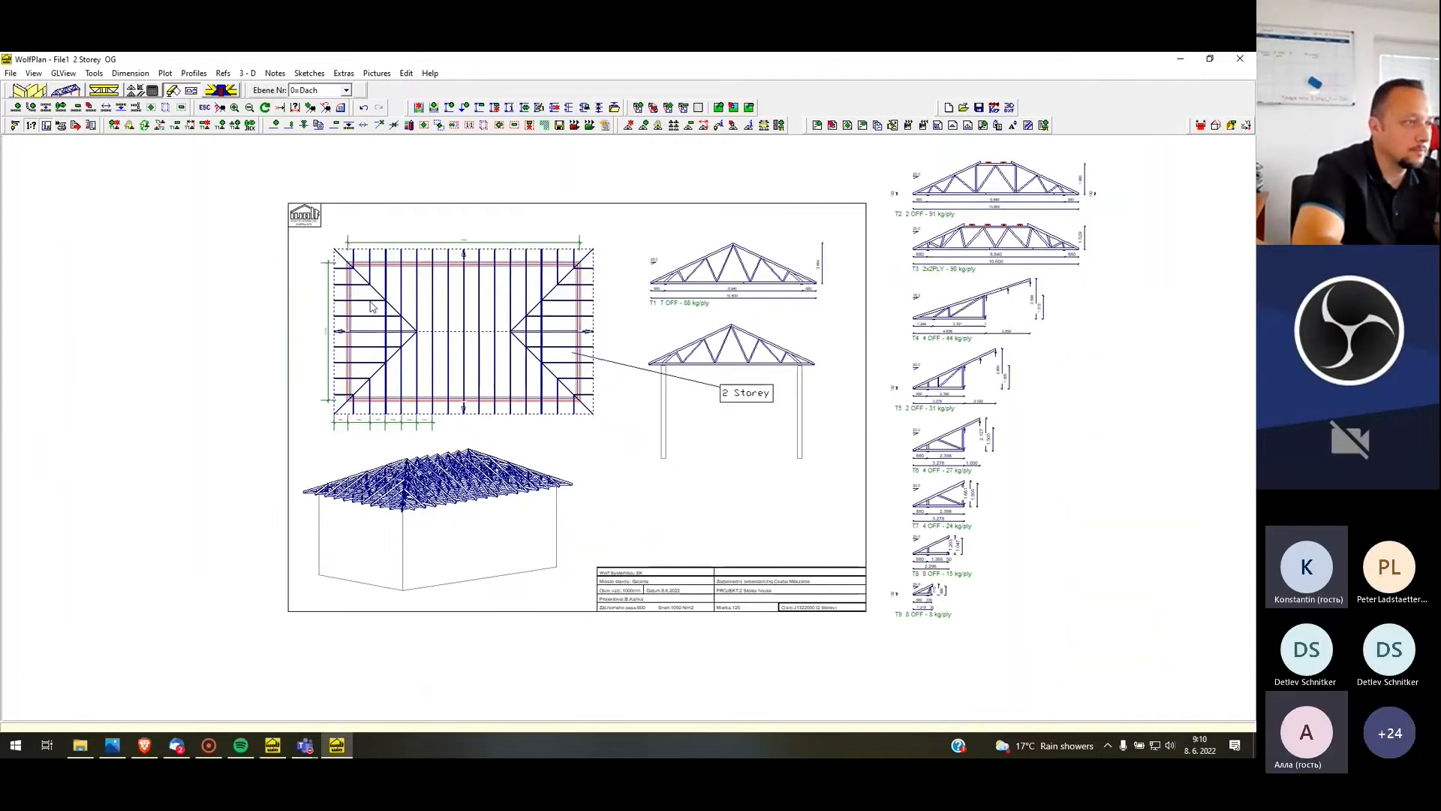
pyautogui.scroll(1, 493, 304)
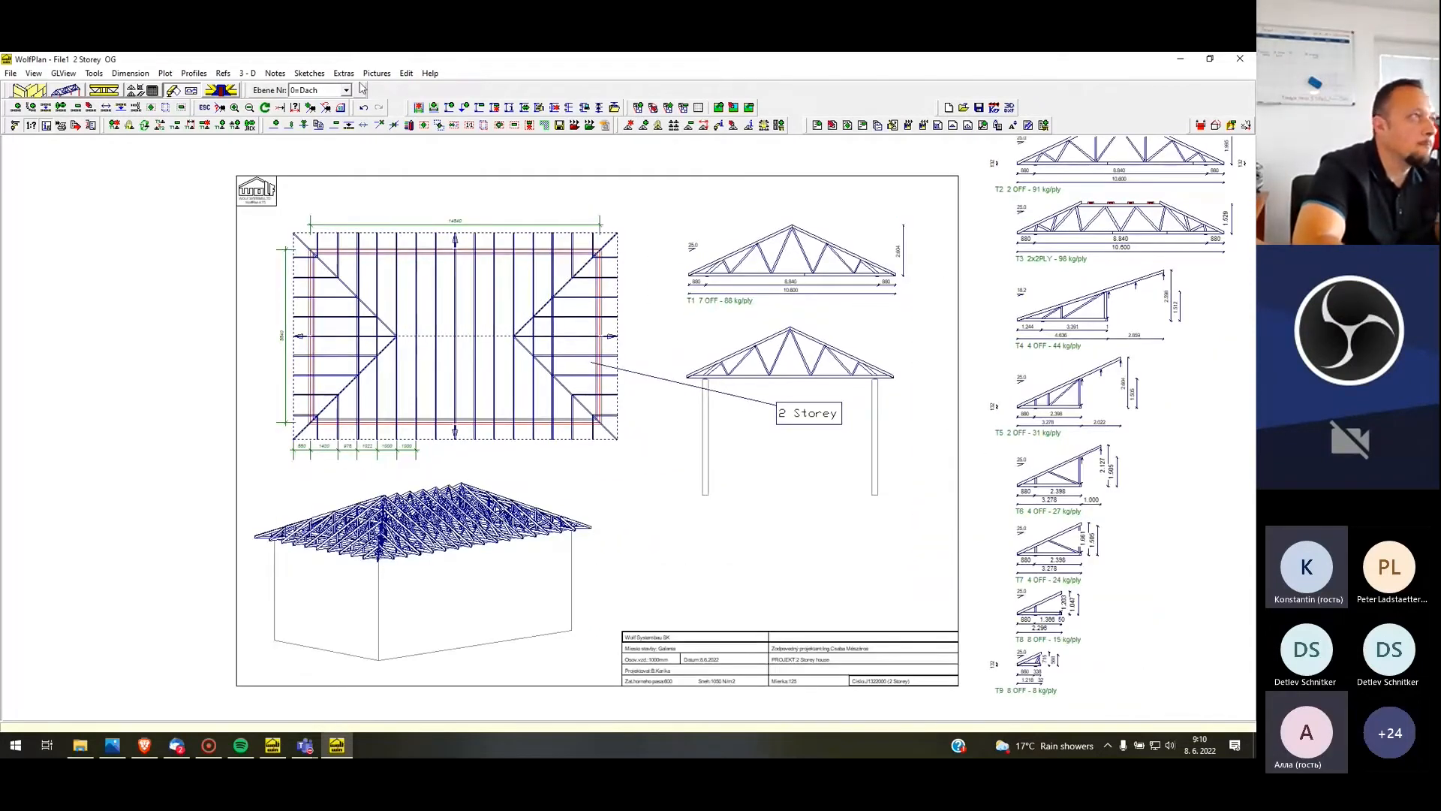
pyautogui.click(216, 91)
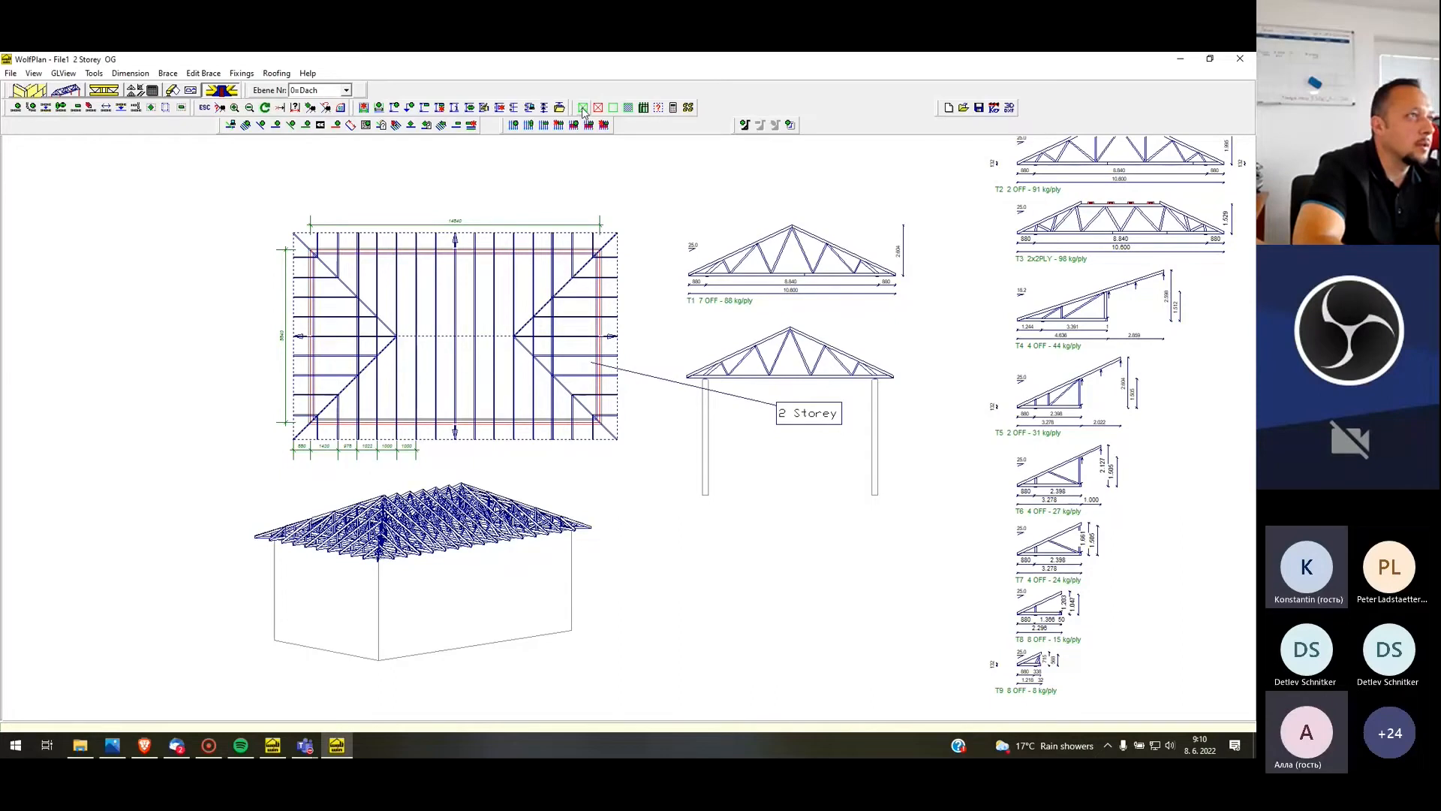
pyautogui.click(583, 108)
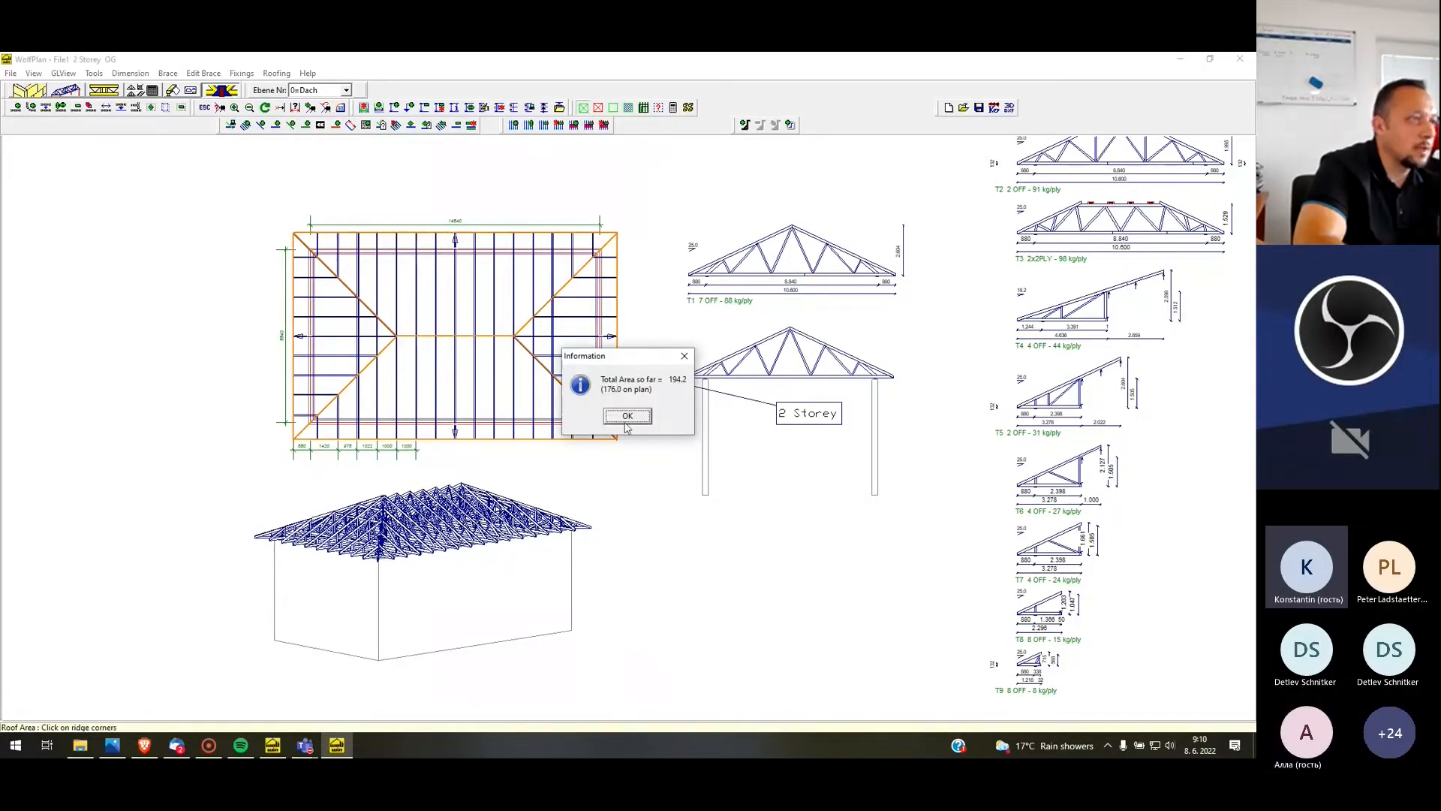
pyautogui.click(628, 417)
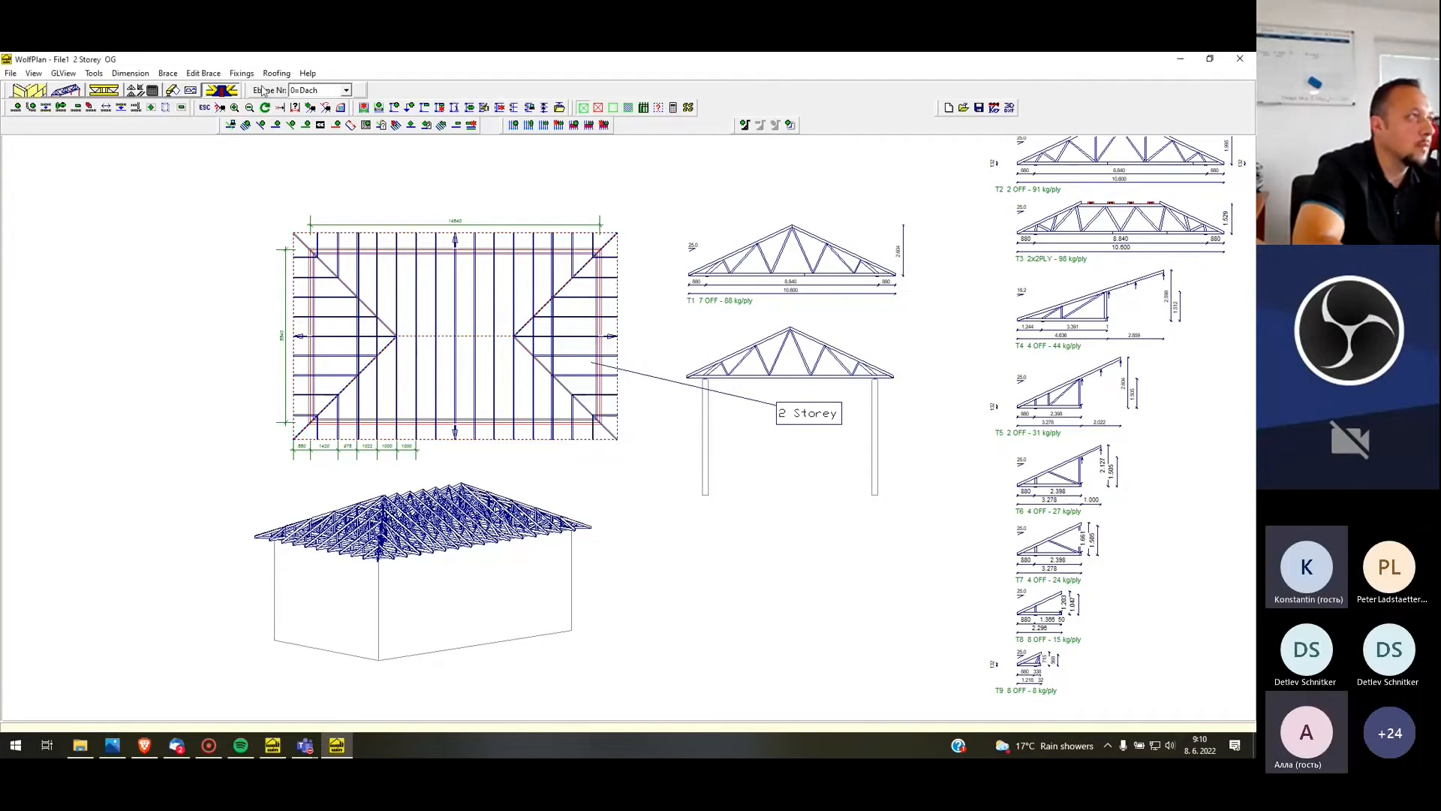
# Return to the plot layout and add a bordered, enlarged-text note reading "195,2 m2" above truss profile T1
pyautogui.click(174, 93)
pyautogui.click(275, 74)
pyautogui.click(293, 88)
pyautogui.click(863, 211)
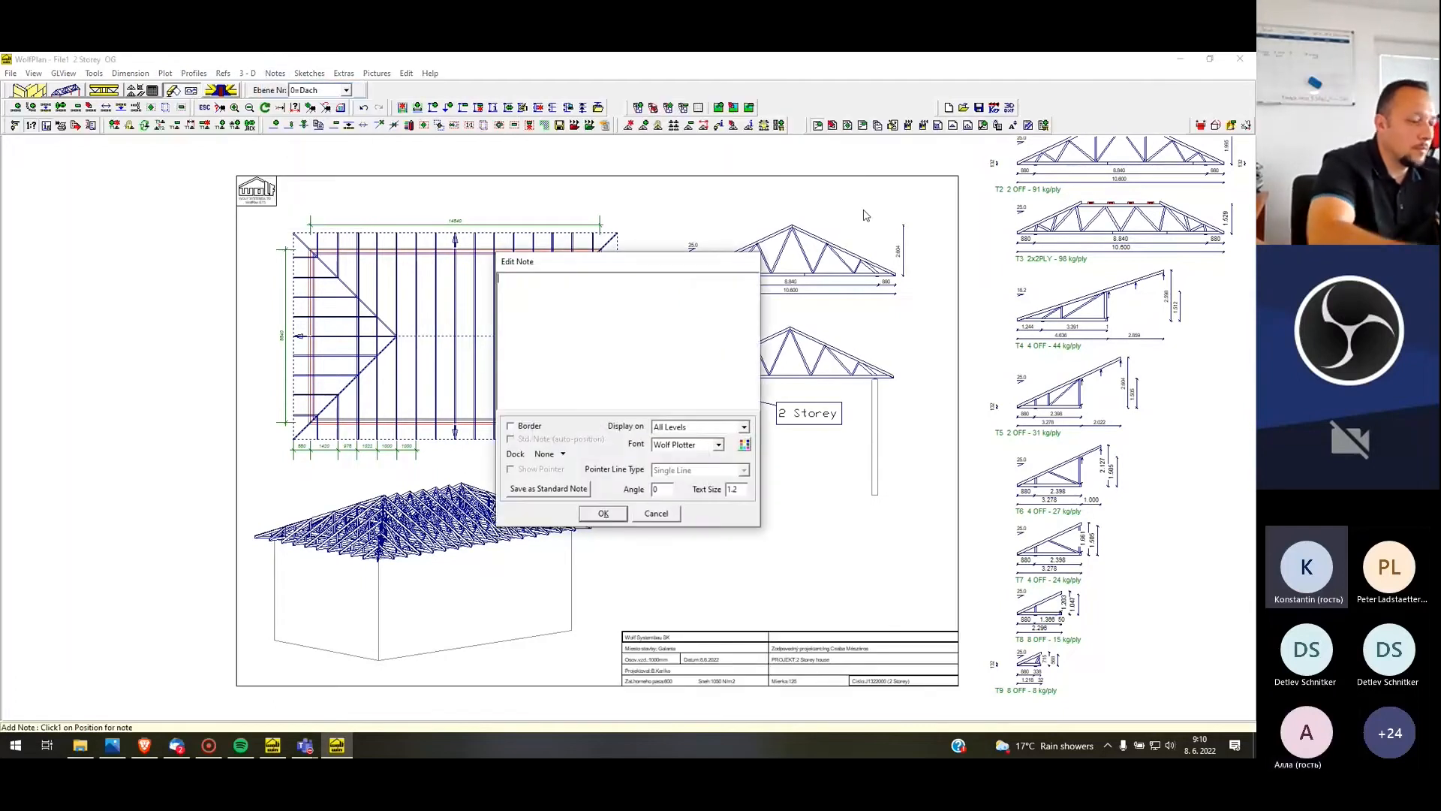
pyautogui.write('19')
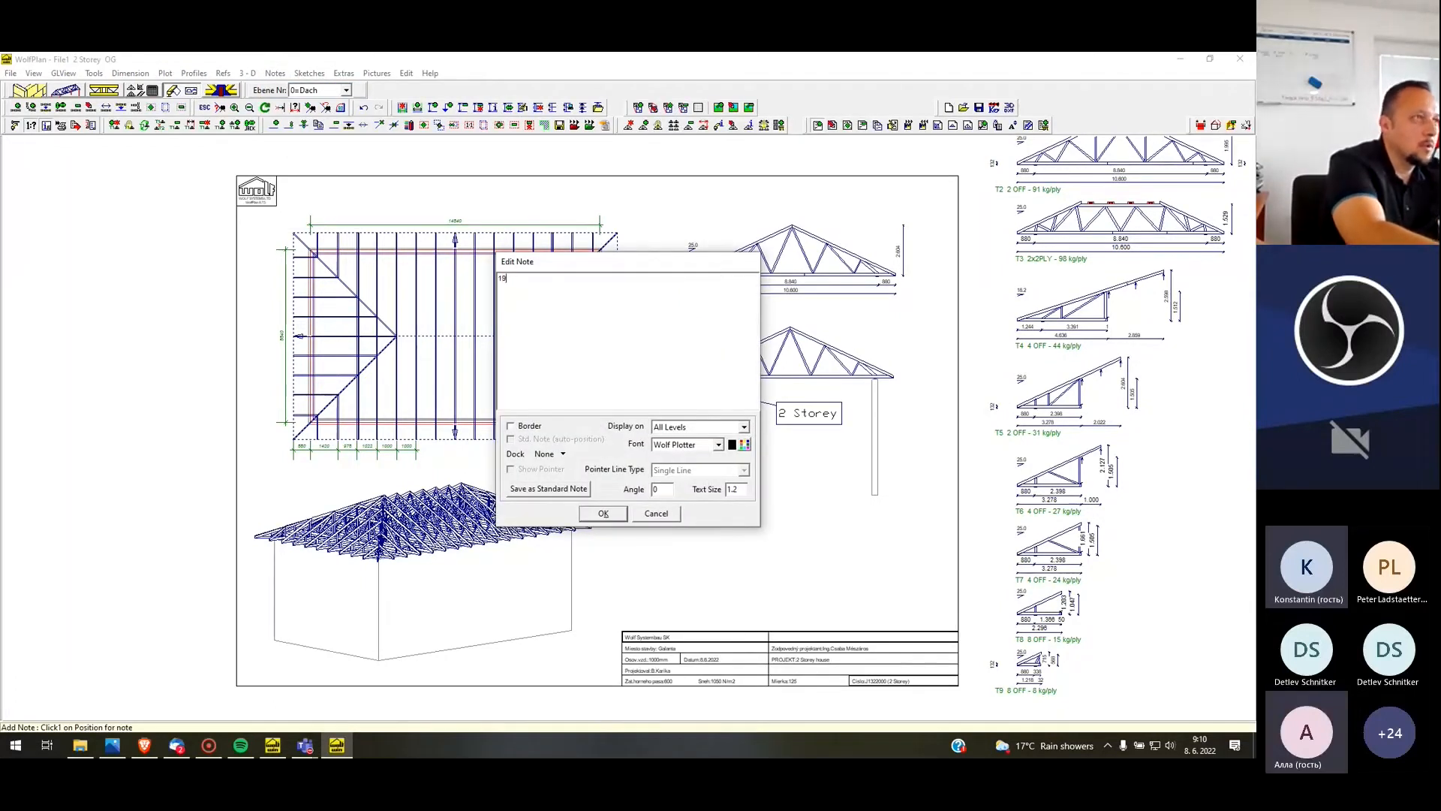
pyautogui.write('5,2 m2')
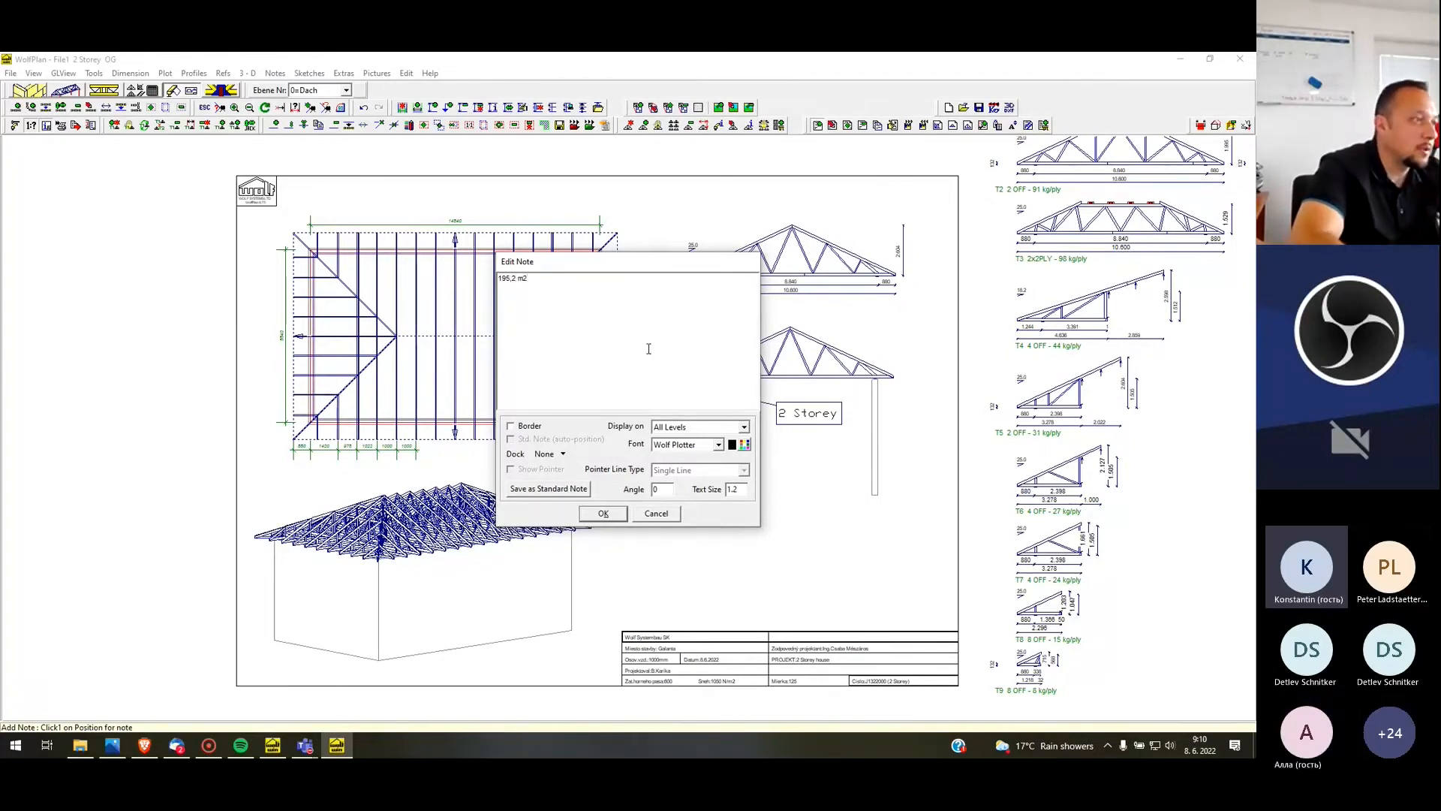
pyautogui.click(530, 426)
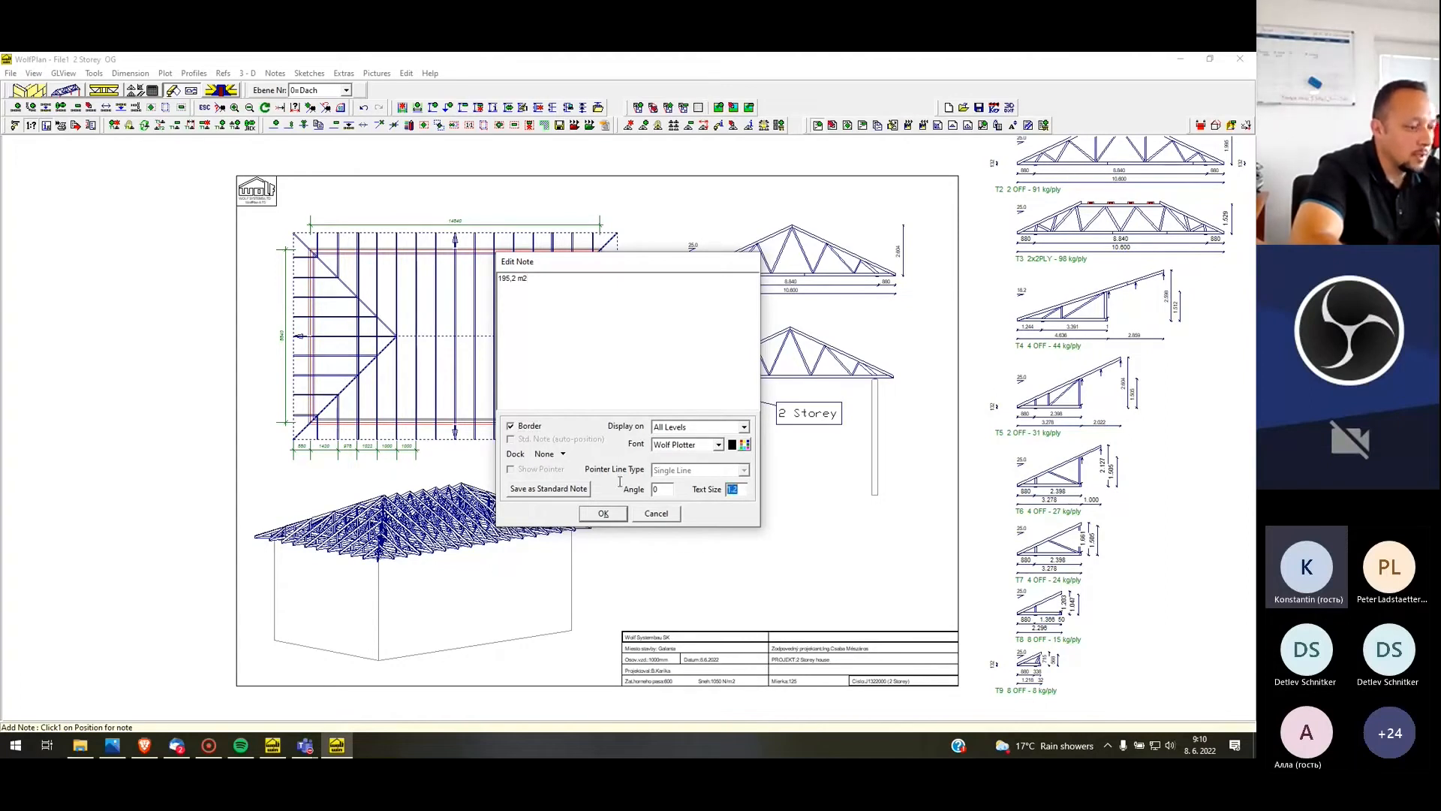
pyautogui.click(603, 513)
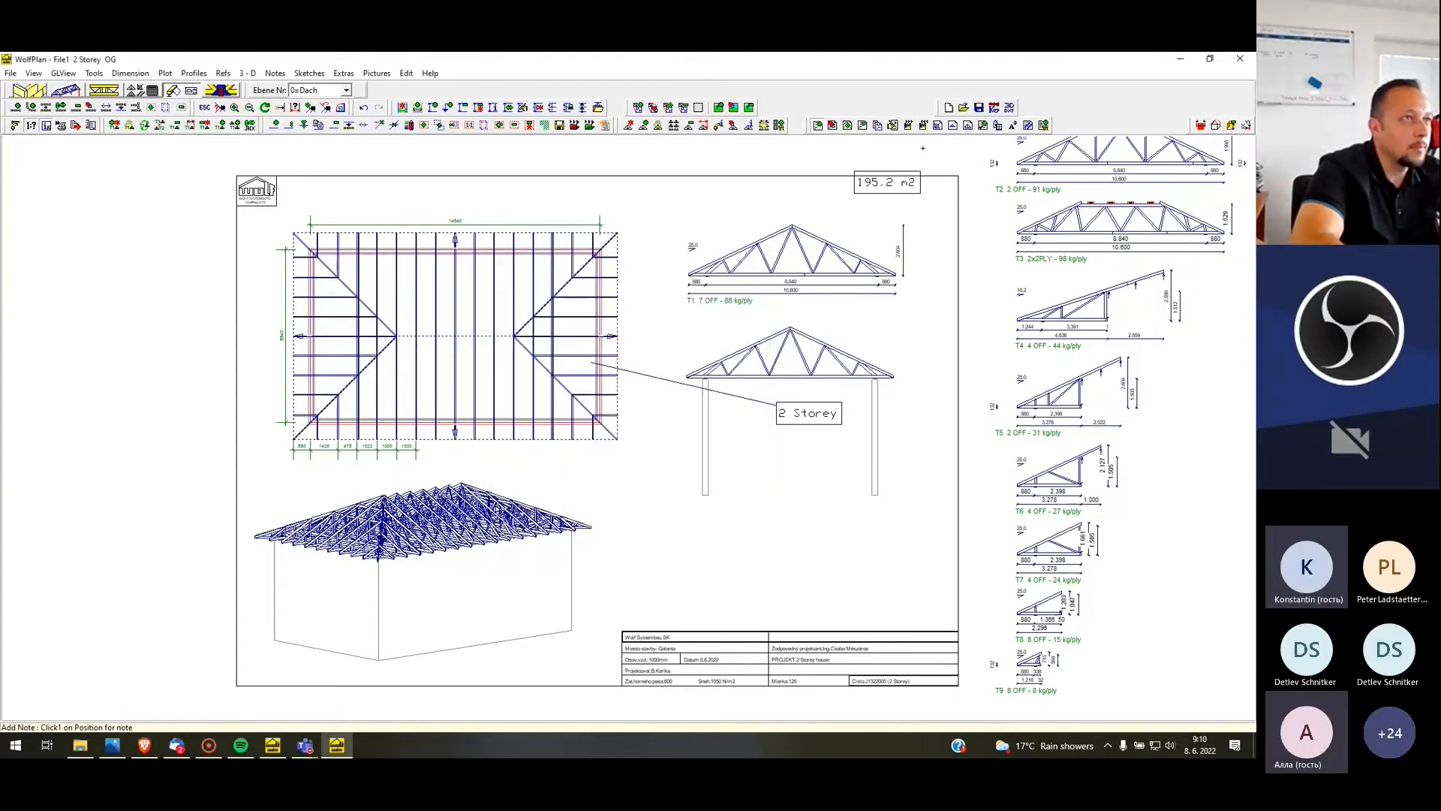
# Move the roof area note just inside the upper right corner of the sheet frame
pyautogui.rightClick(922, 198)
pyautogui.click(951, 227)
pyautogui.click(919, 194)
# Examine the file formats available for exporting the plot sheet, and close the export dialog without saving
pyautogui.scroll(-1, 207, 267)
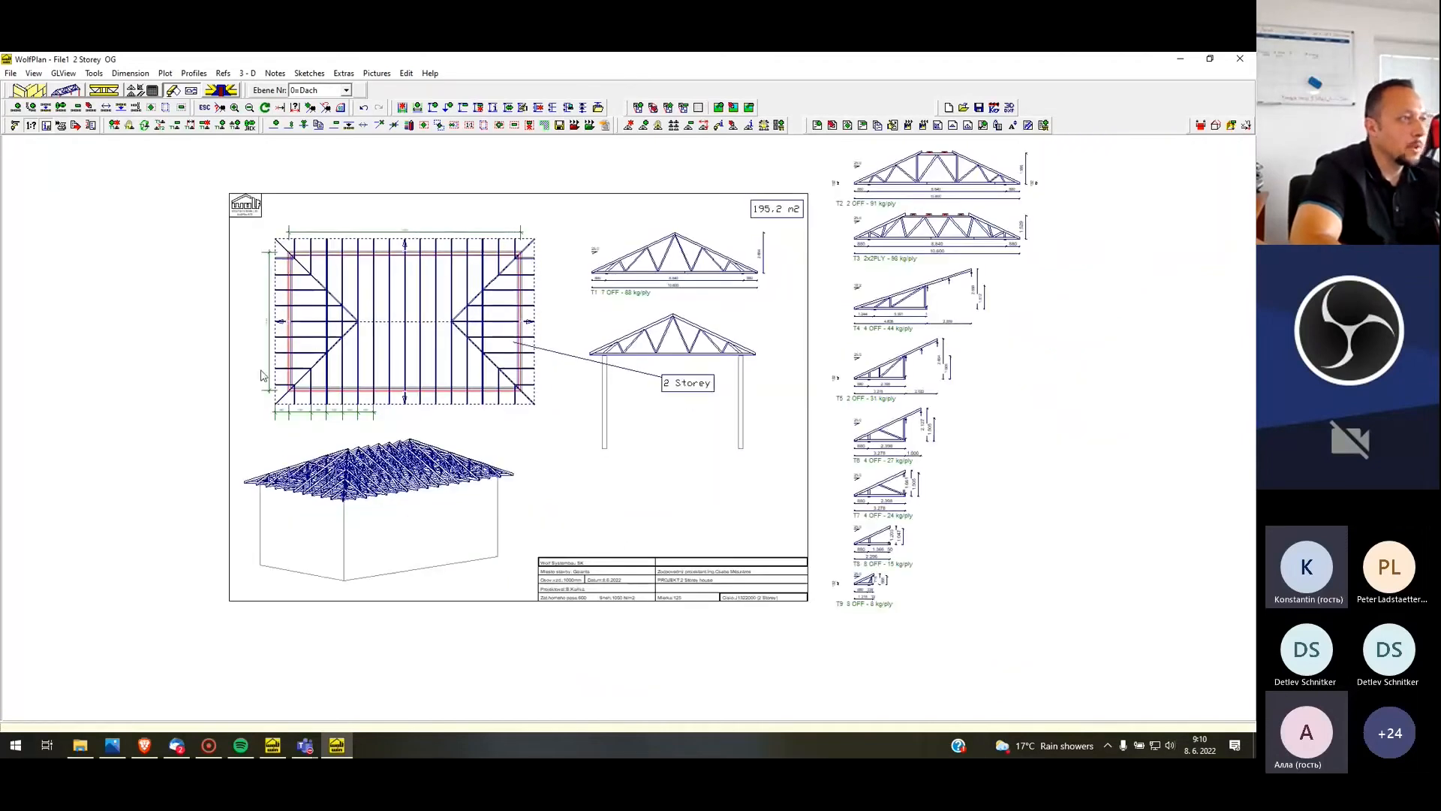
pyautogui.scroll(-1, 244, 397)
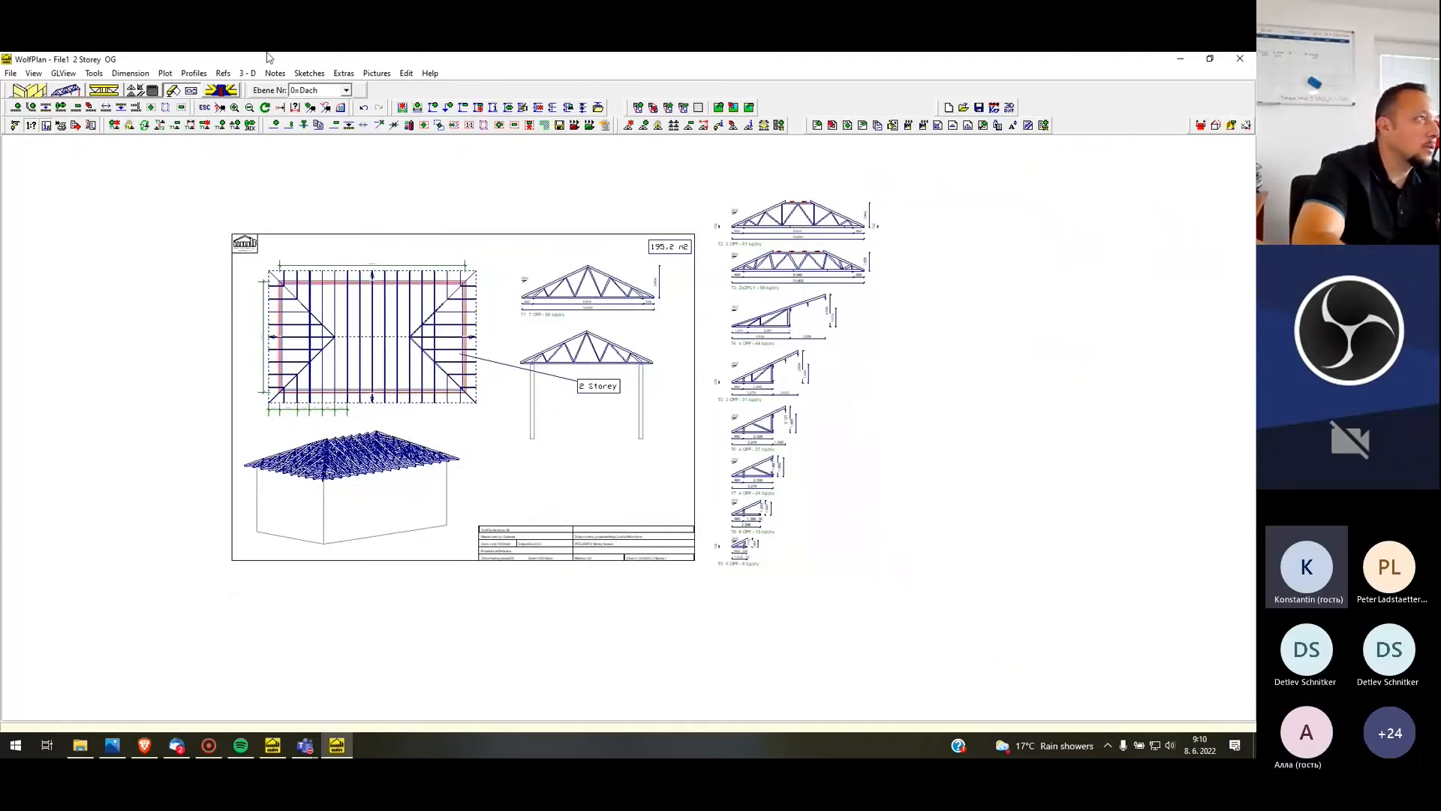
pyautogui.click(166, 73)
pyautogui.click(166, 74)
pyautogui.click(166, 74)
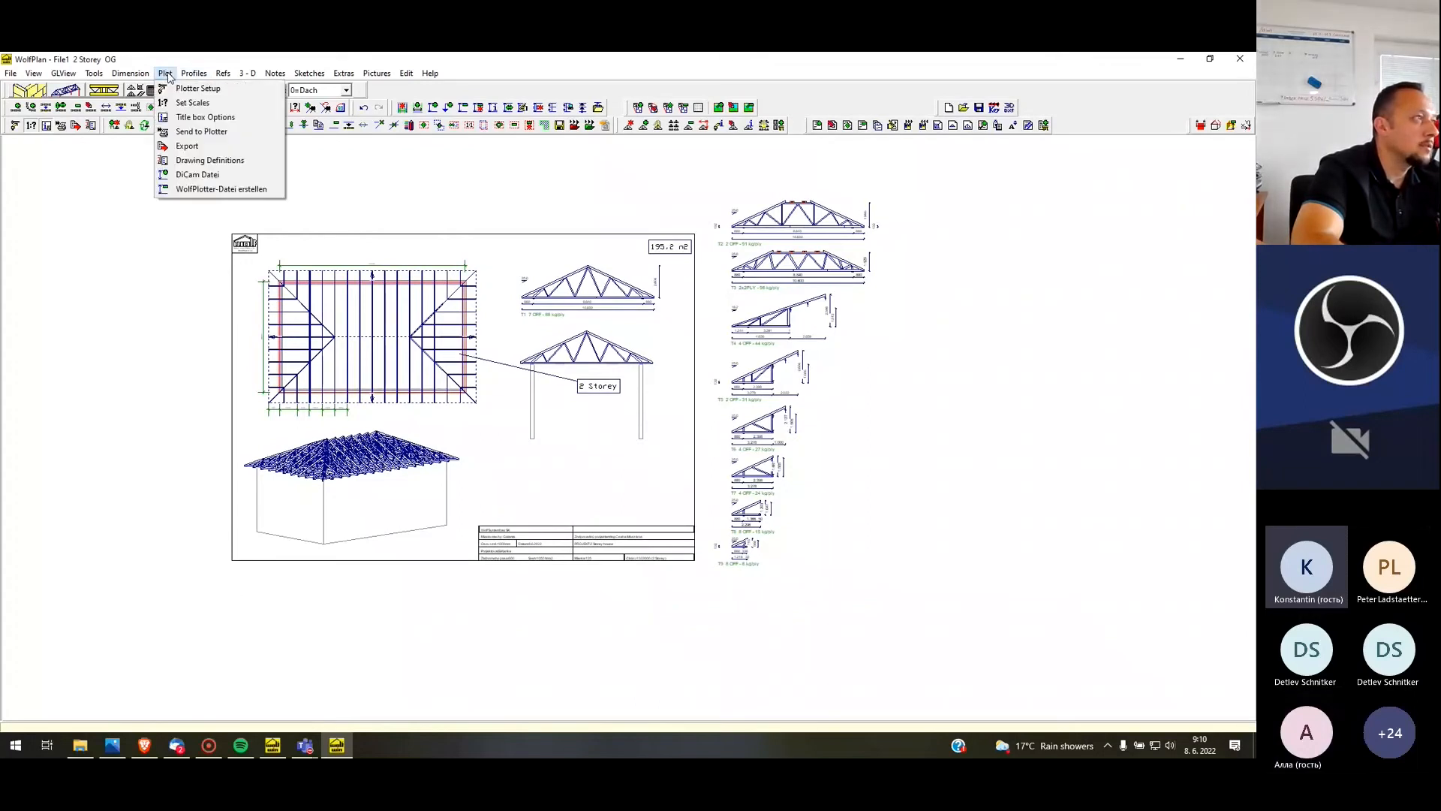
pyautogui.click(188, 146)
pyautogui.click(324, 501)
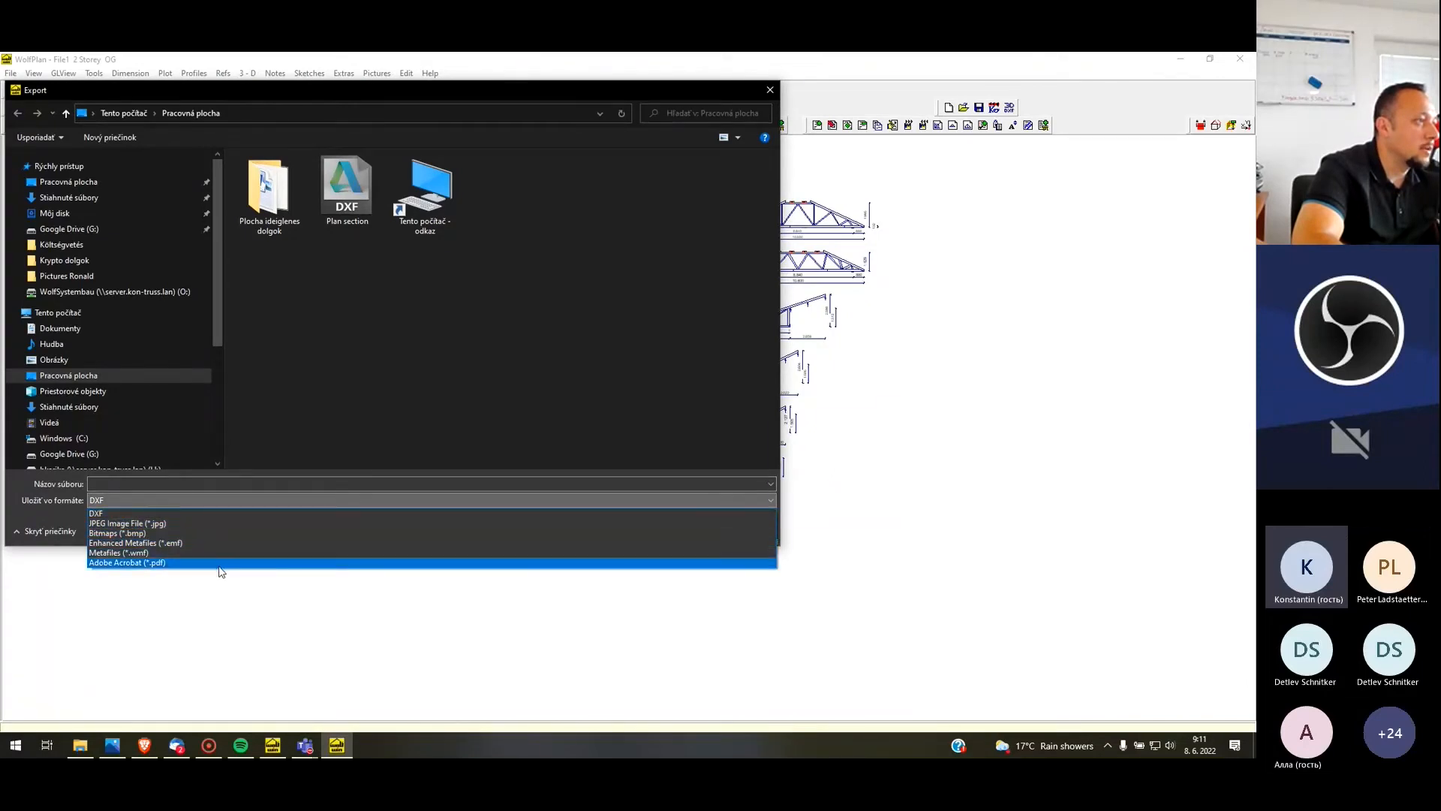
pyautogui.click(772, 90)
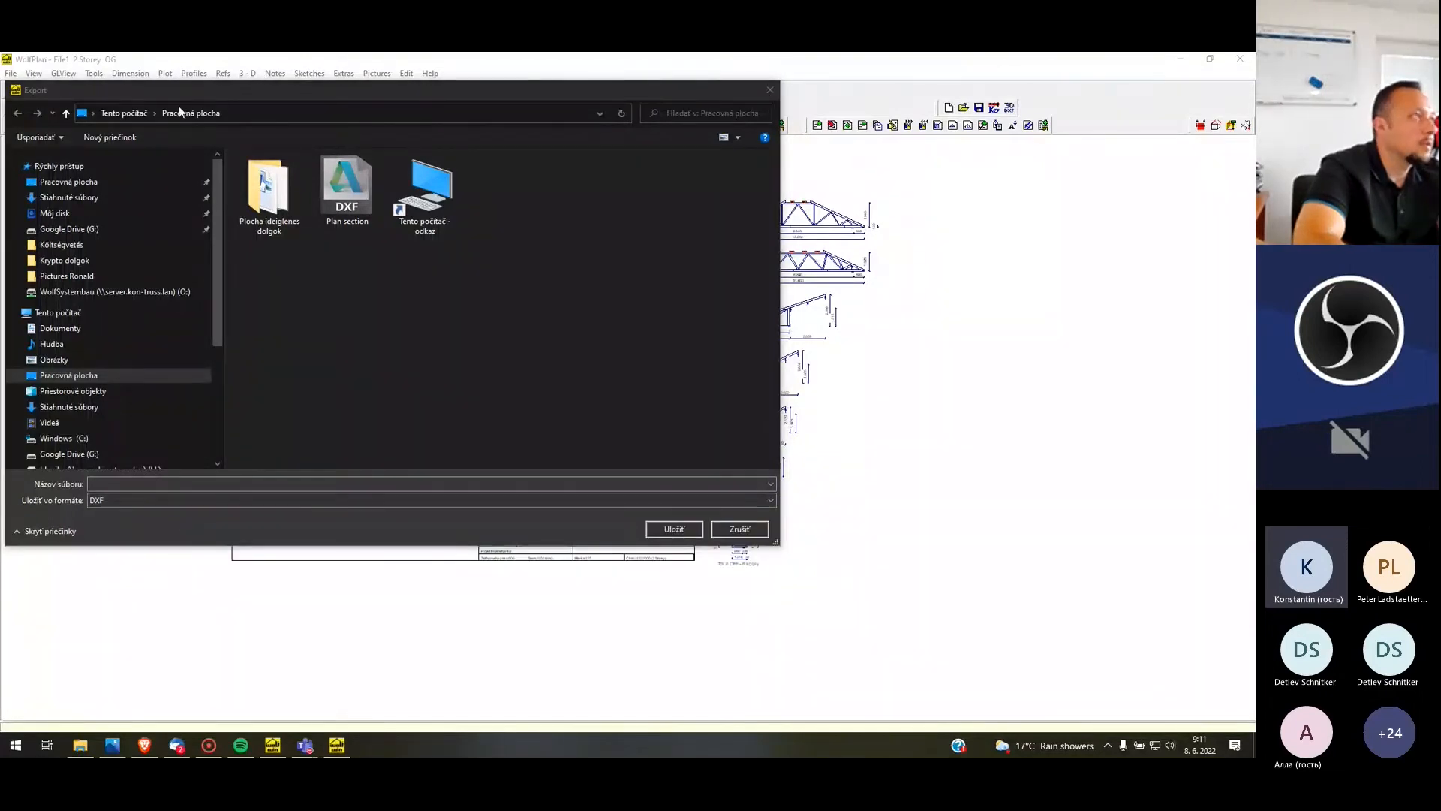
pyautogui.click(738, 529)
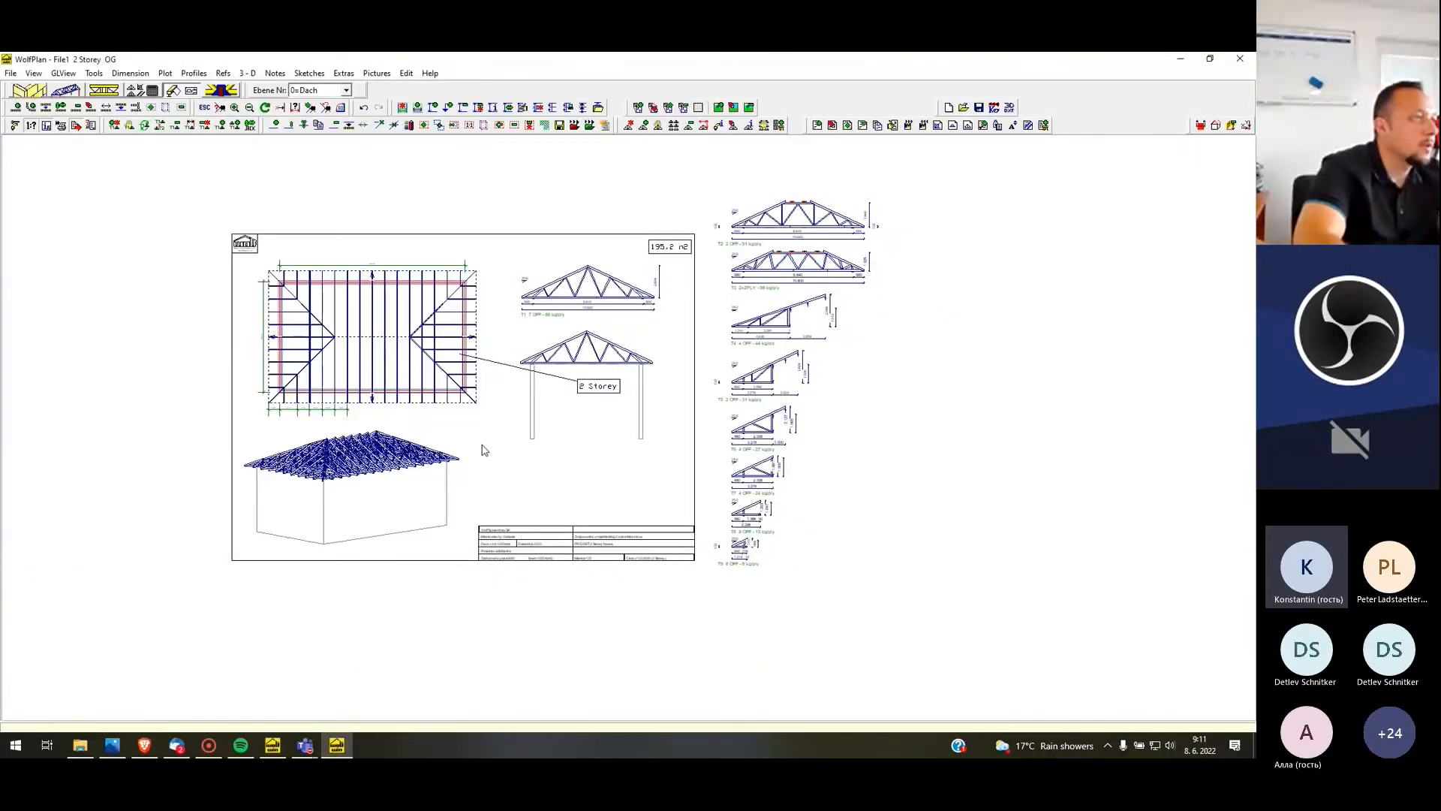
pyautogui.scroll(-2, 473, 443)
pyautogui.scroll(4, 450, 442)
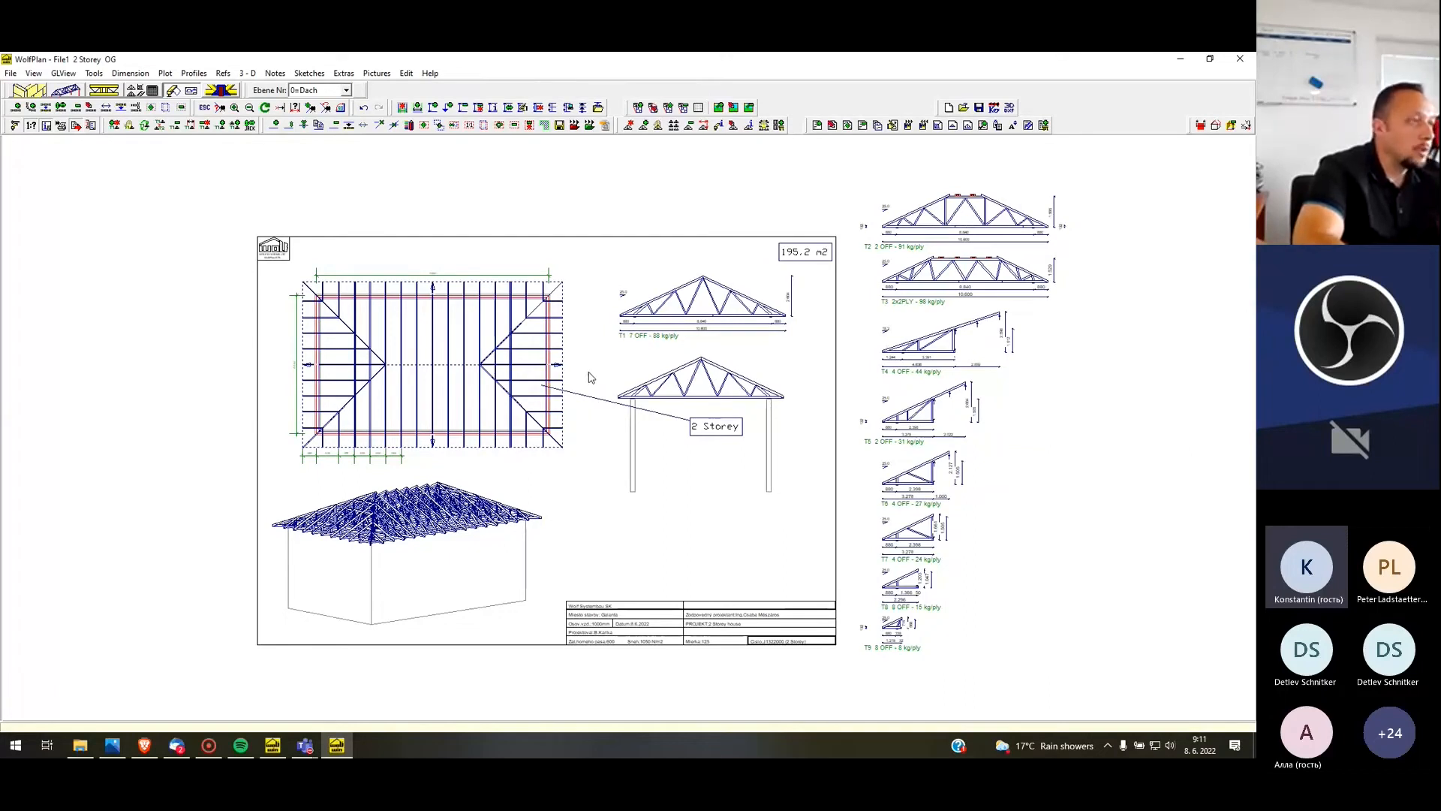
pyautogui.scroll(1, 590, 377)
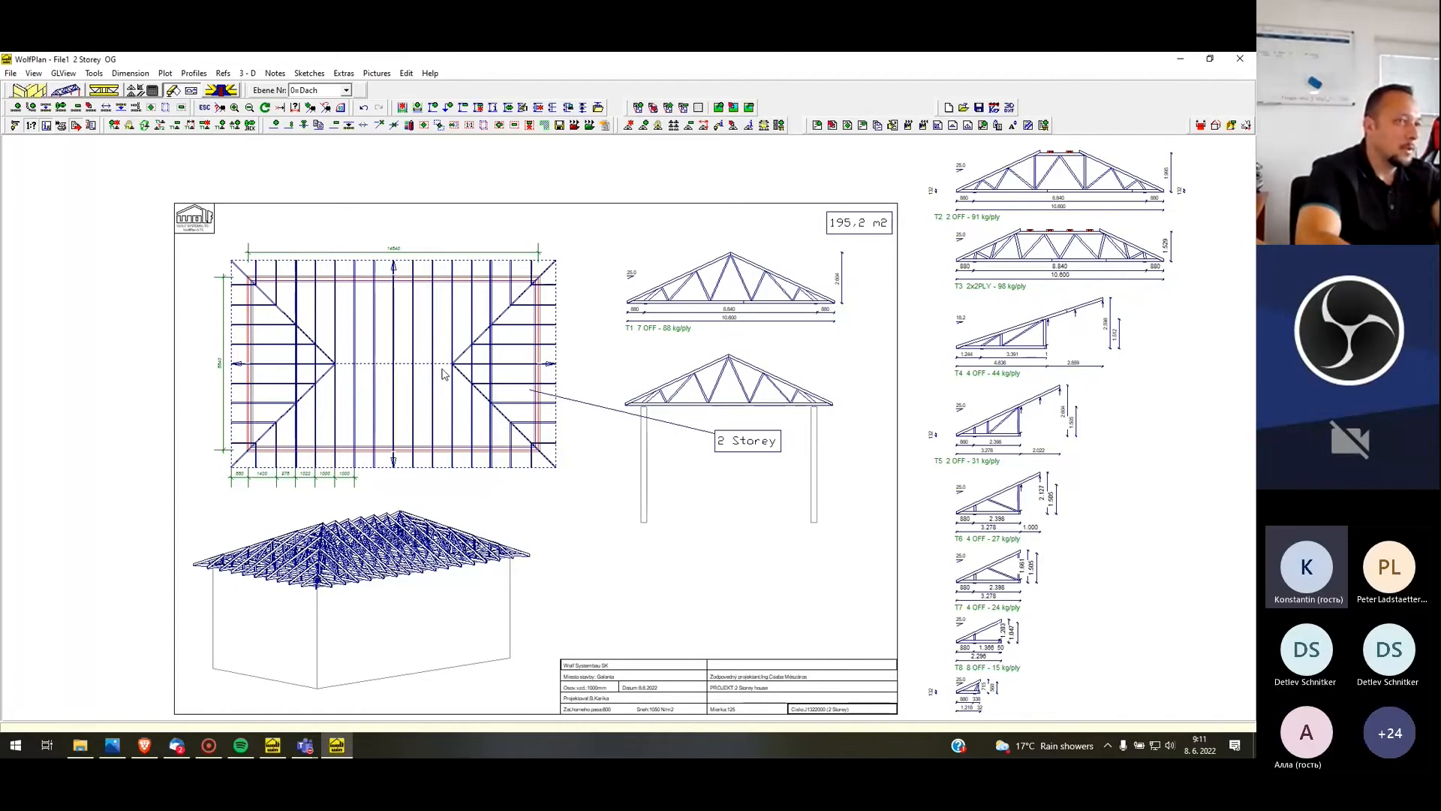
pyautogui.scroll(-2, 546, 310)
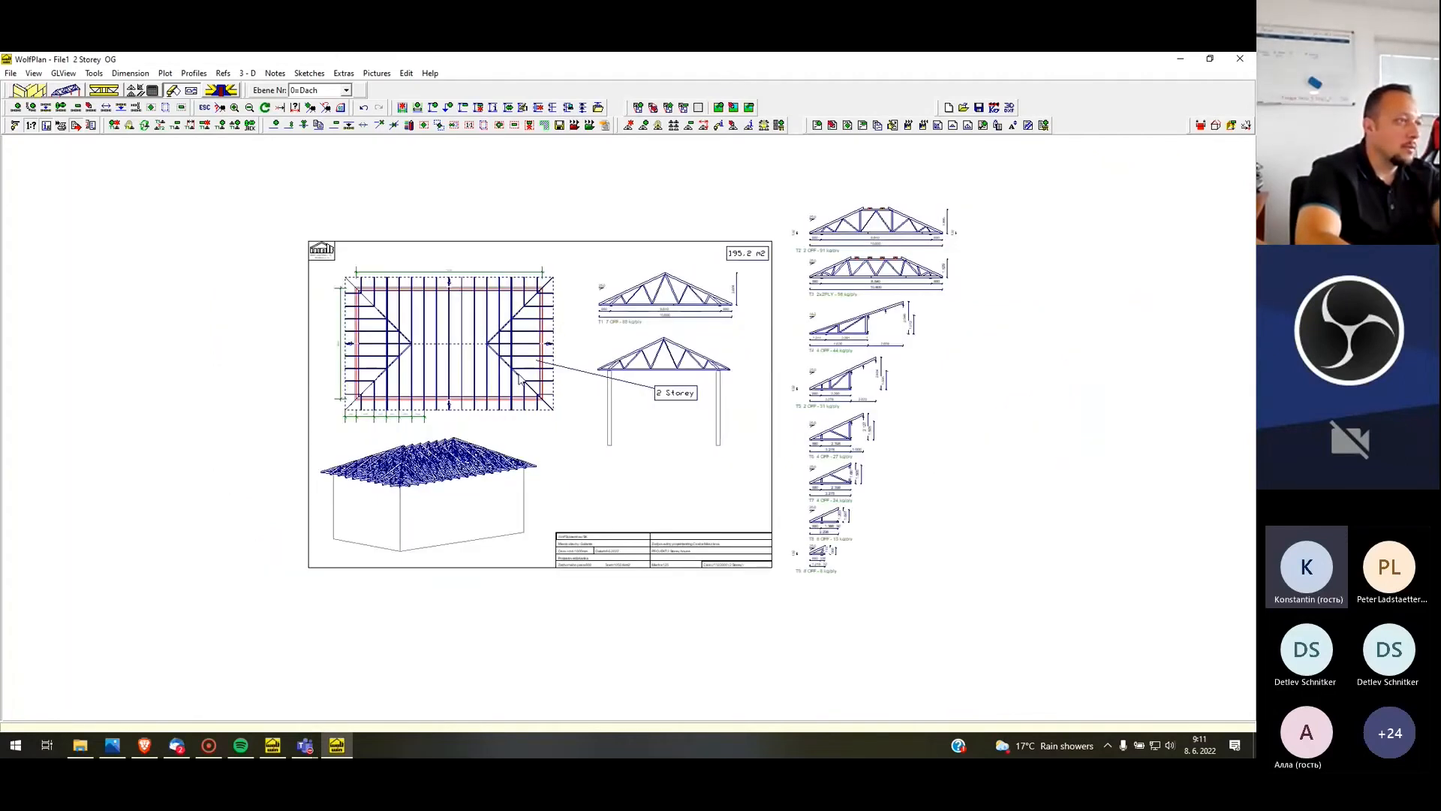
pyautogui.scroll(1, 519, 379)
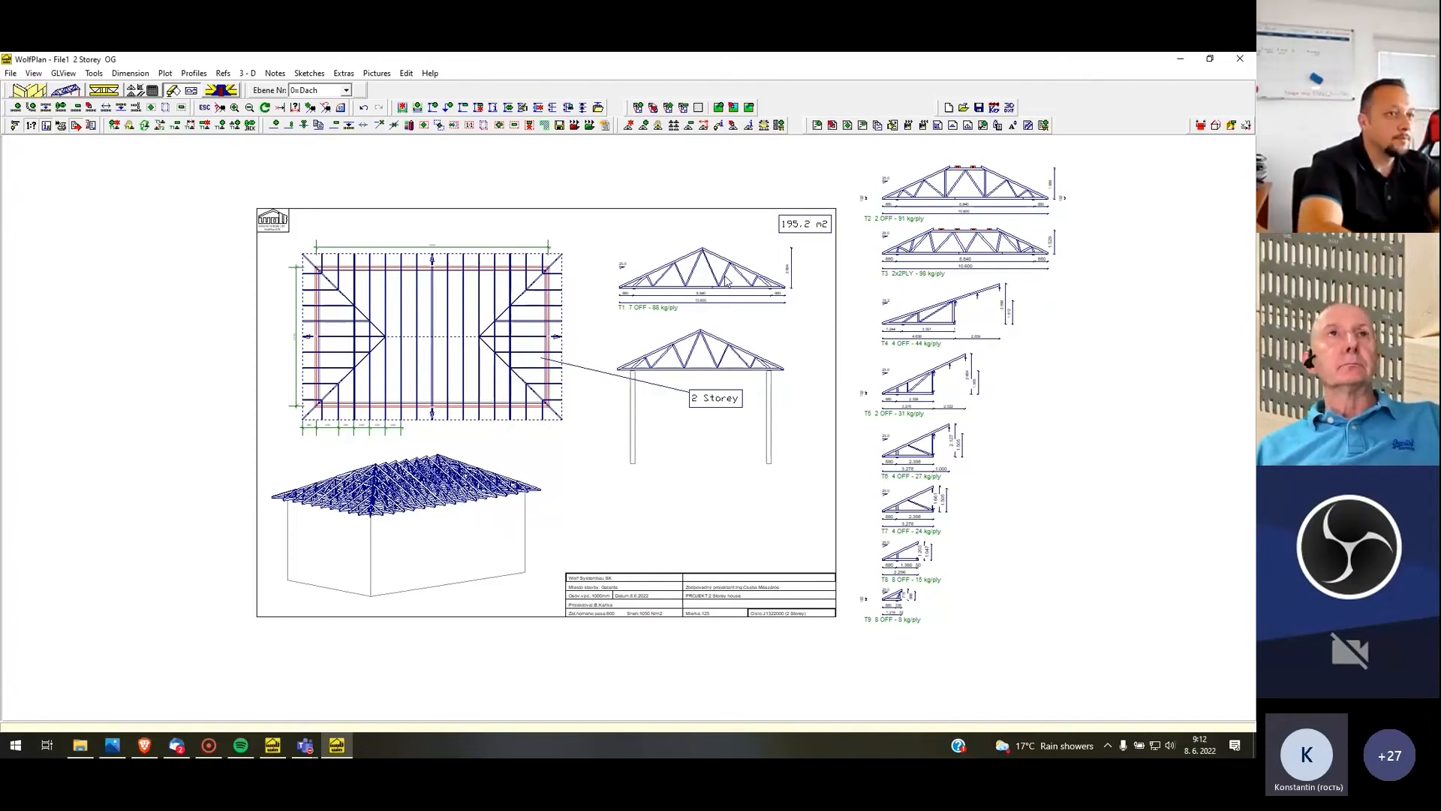
# Leave the WolfPlan drawing for Wolf JobOrganiser and show the job's general information
pyautogui.click(4, 75)
pyautogui.click(81, 183)
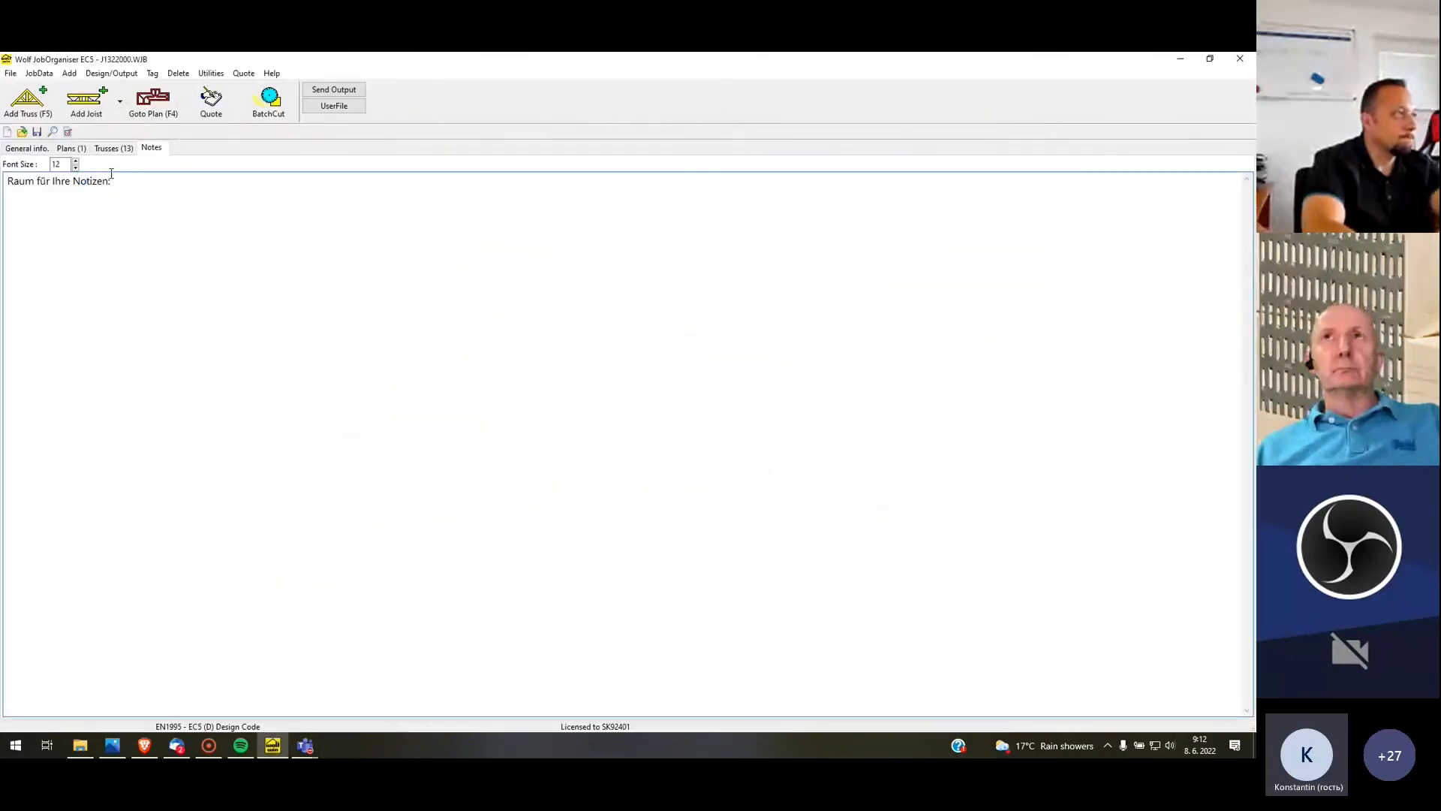
pyautogui.click(27, 148)
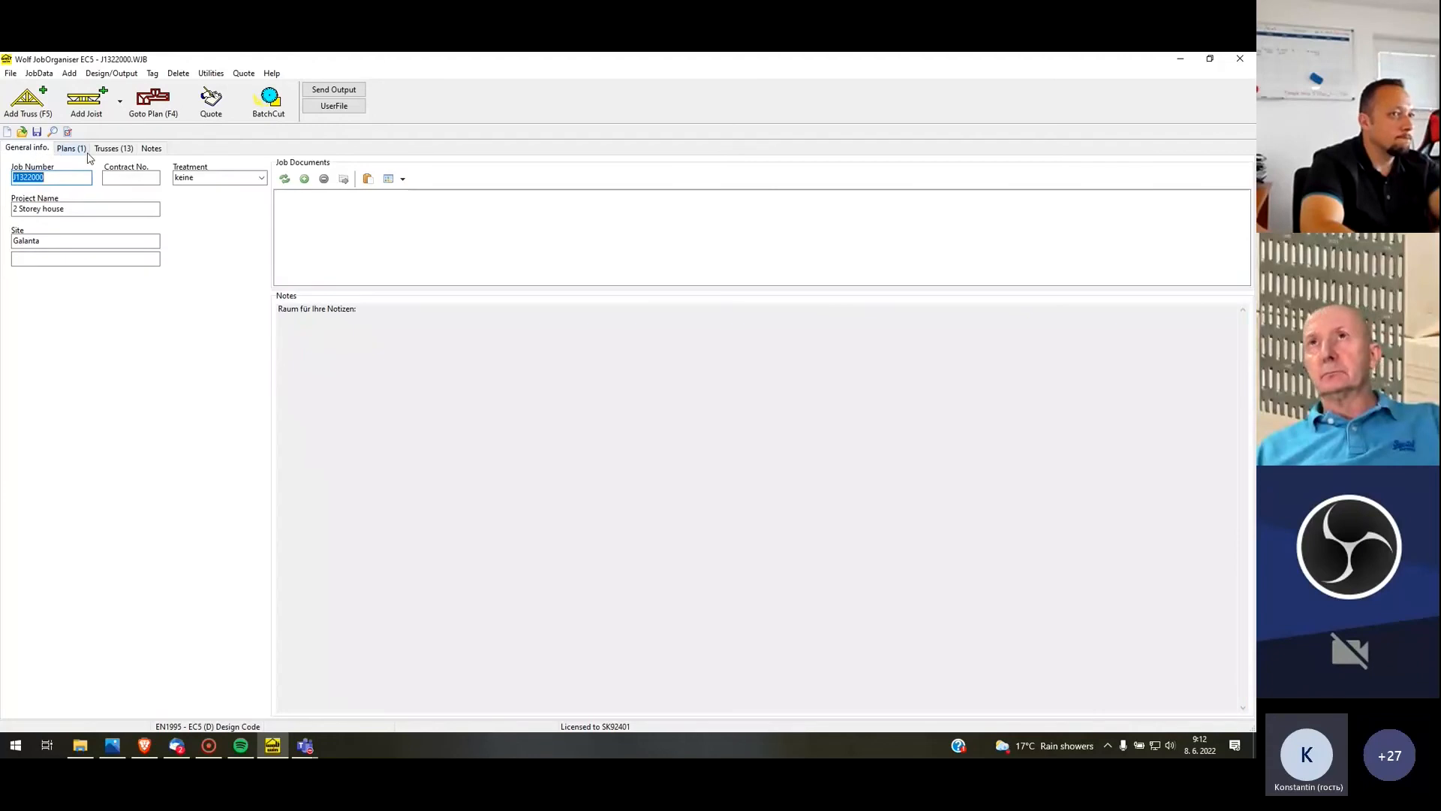
# Save the 2 Storey house job under its existing file name and dismiss the save message
pyautogui.click(11, 72)
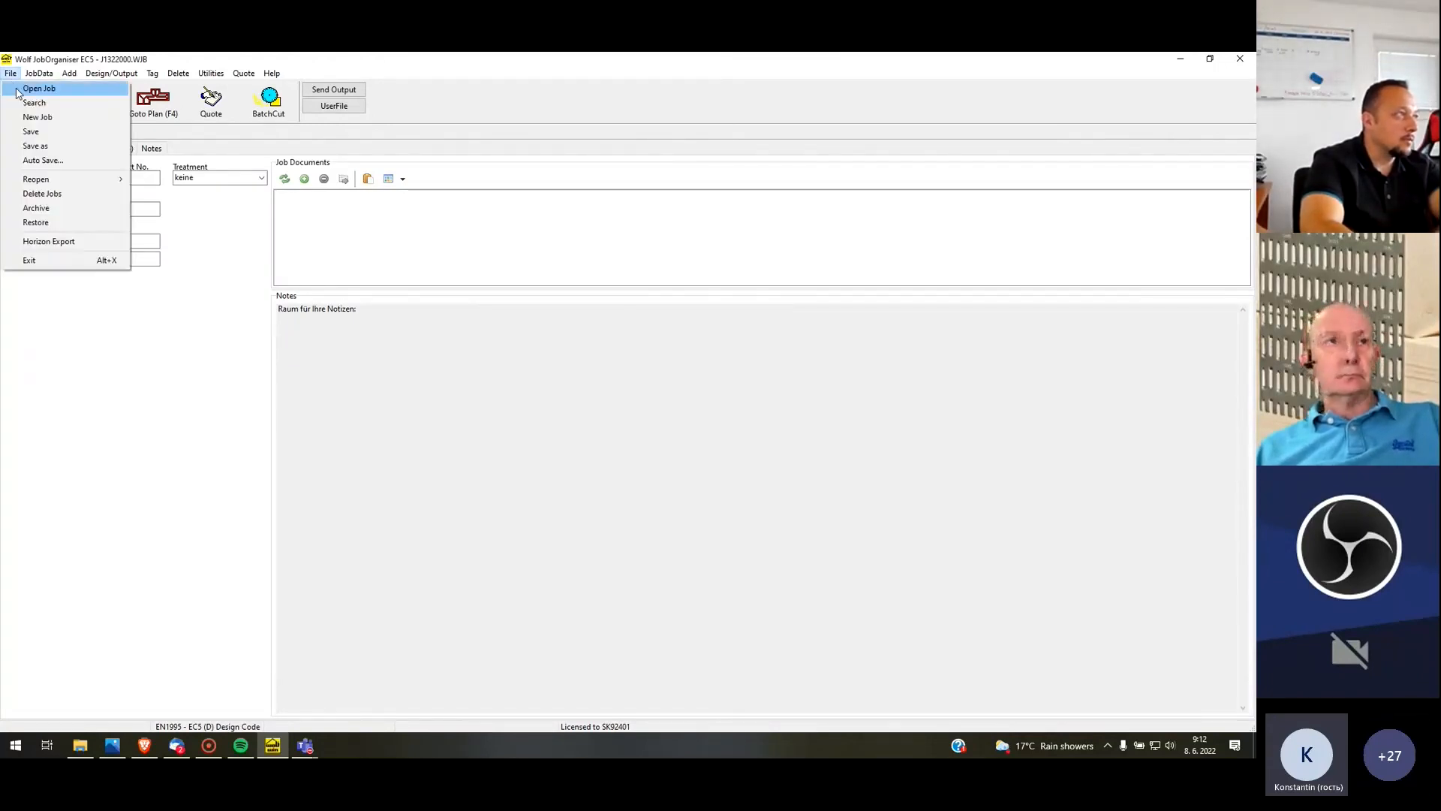
pyautogui.click(31, 133)
pyautogui.click(665, 429)
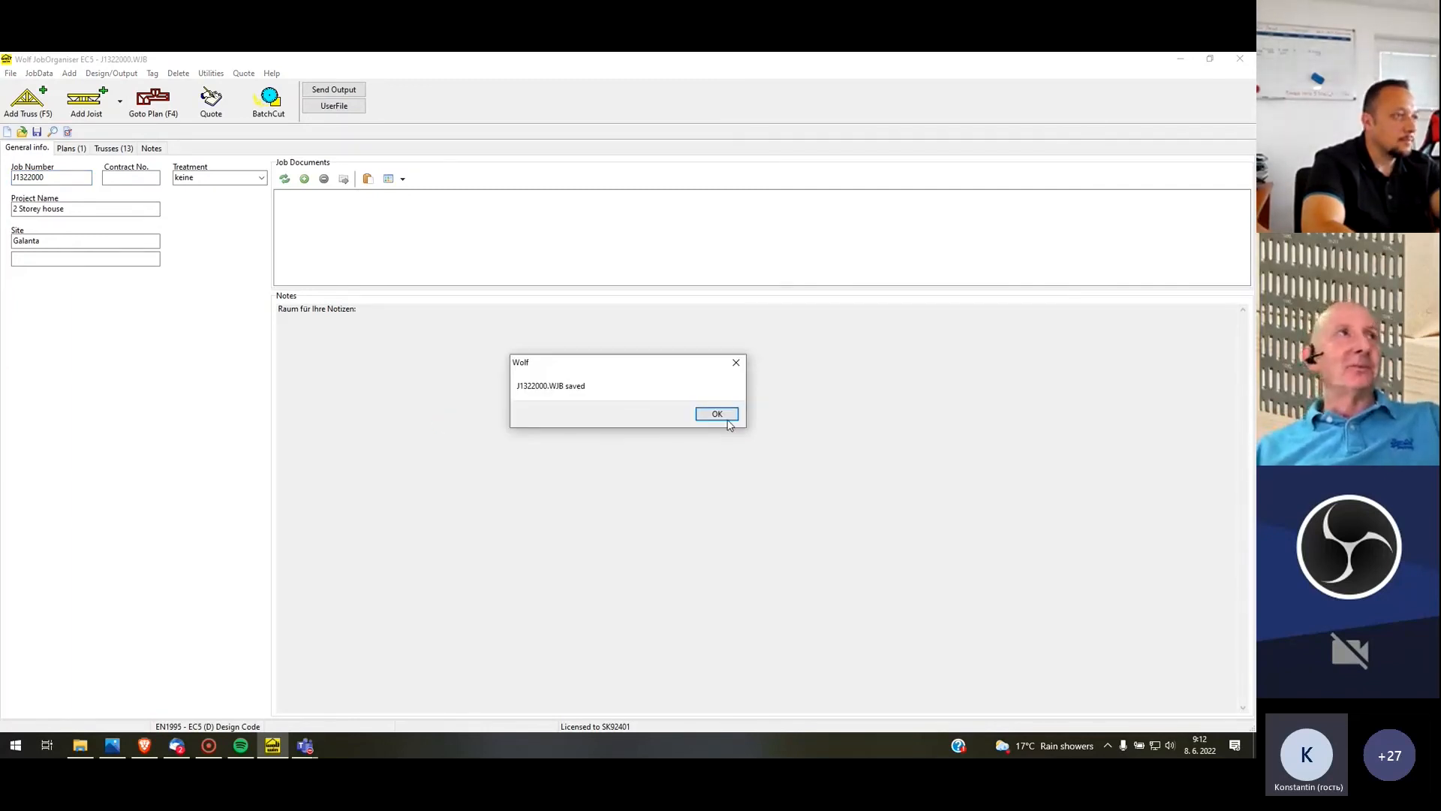
pyautogui.click(725, 420)
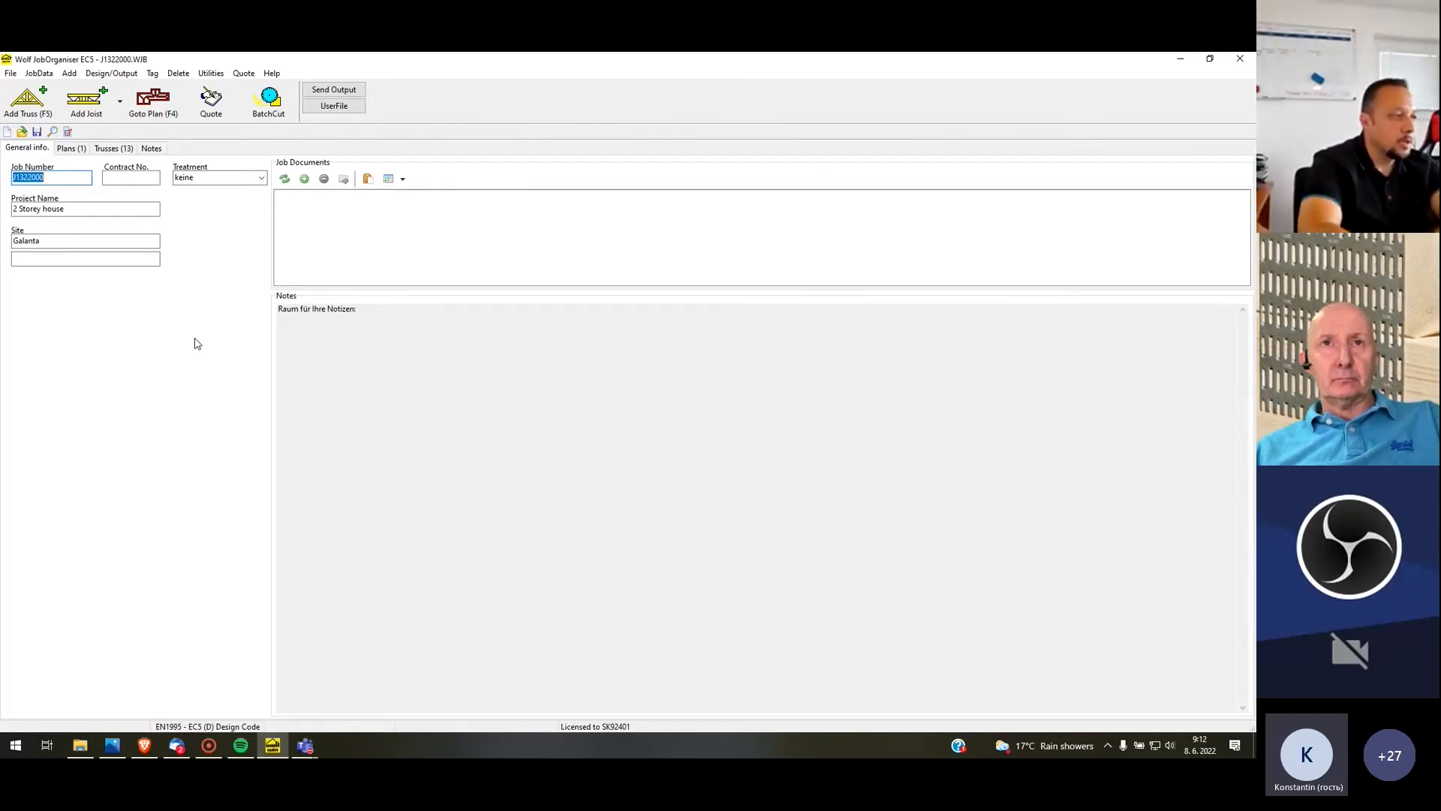
# Switch to the Microsoft Teams meeting and stop sharing the screen
pyautogui.click(307, 746)
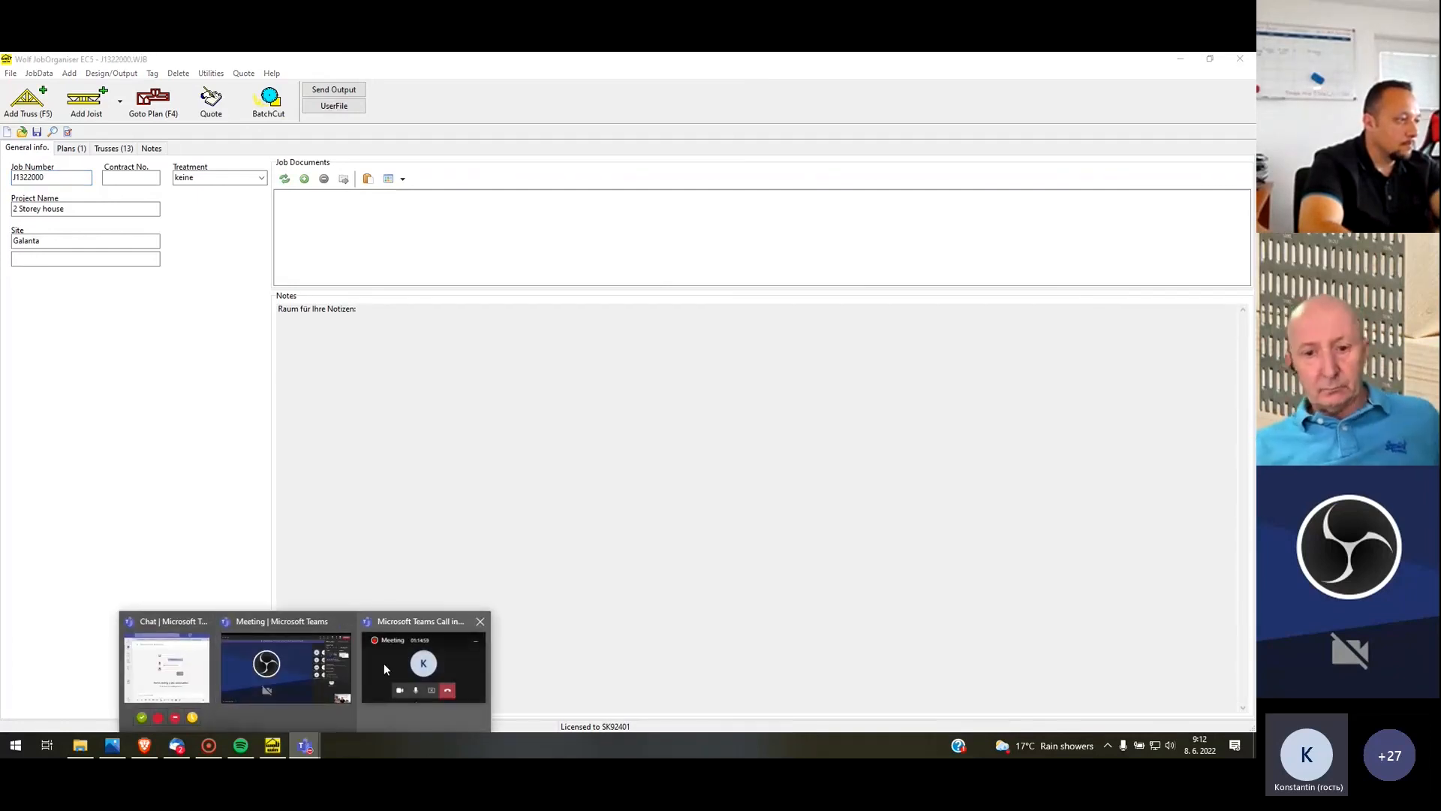
pyautogui.click(385, 662)
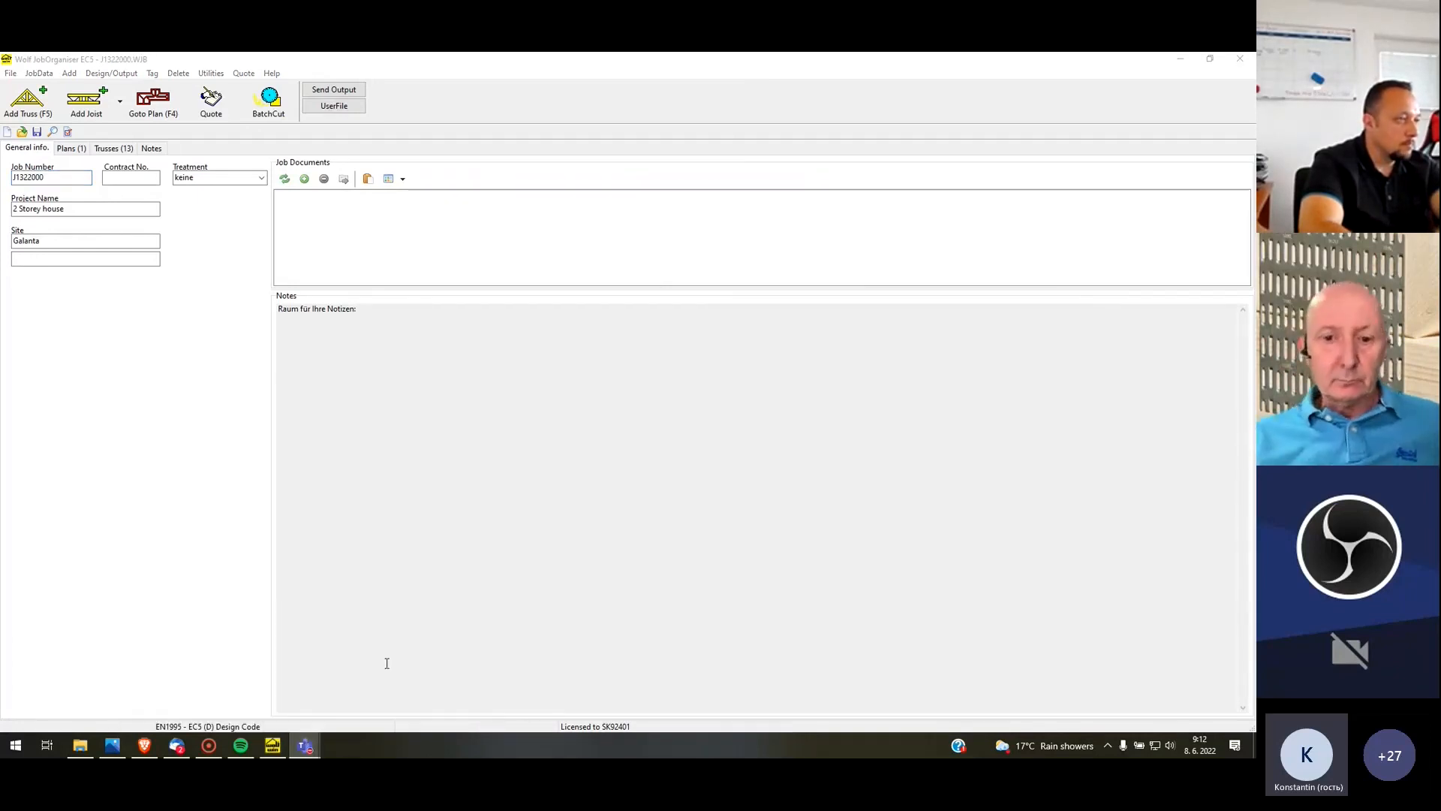
pyautogui.click(1226, 443)
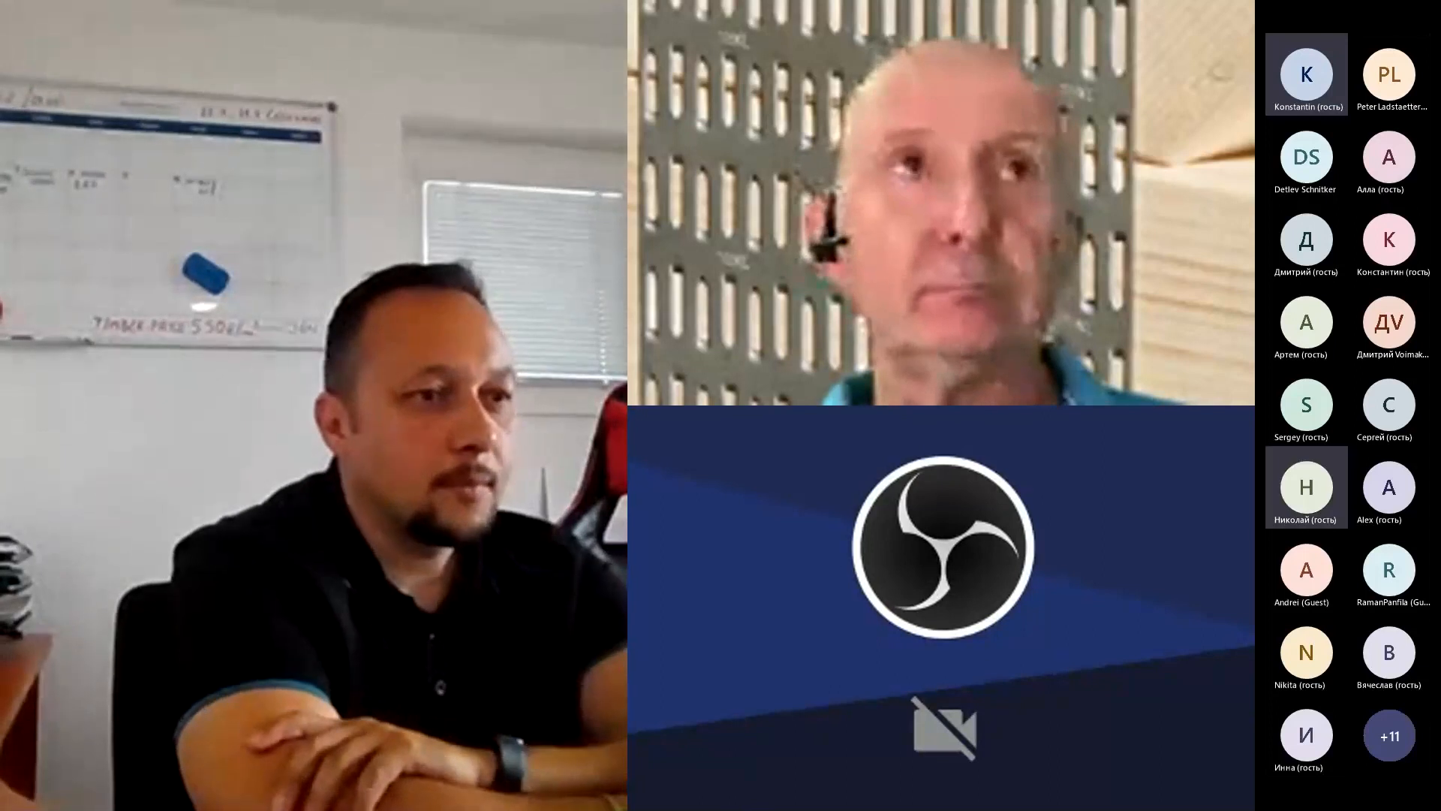